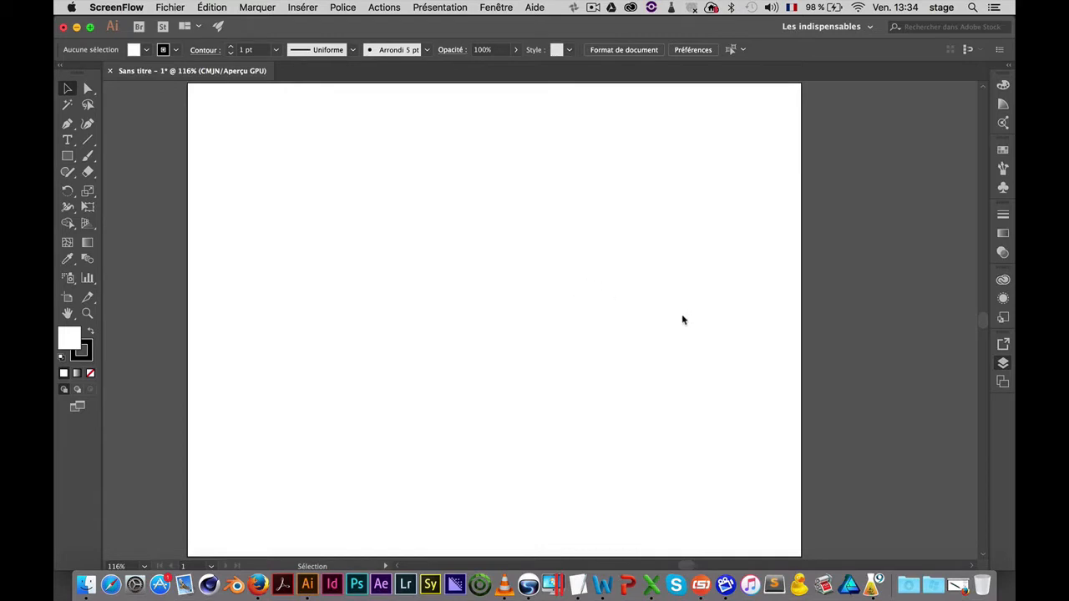
Show the reference pencil on layer Calque 1 to examine it, and hide that layer again
{"action": "left_click", "coordinate": [1005, 364]}
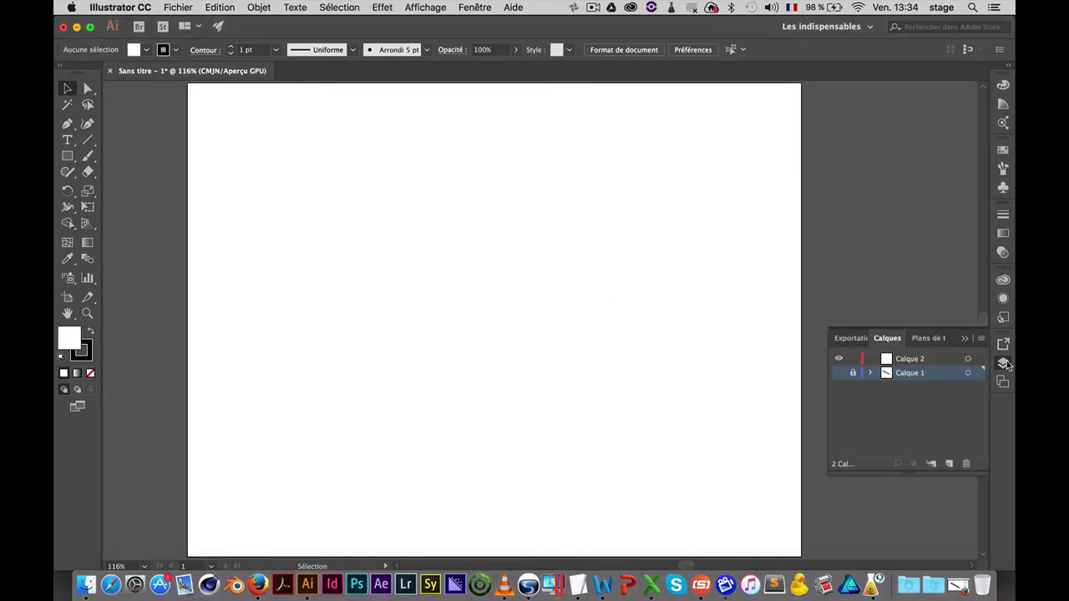
{"action": "left_click", "coordinate": [838, 373]}
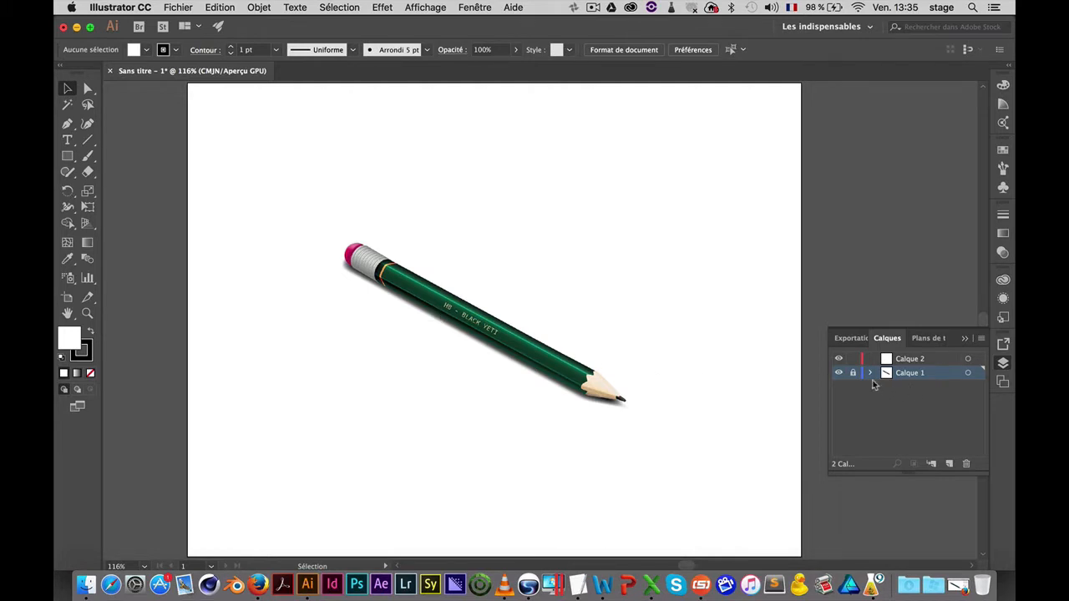
{"action": "left_click", "coordinate": [838, 373]}
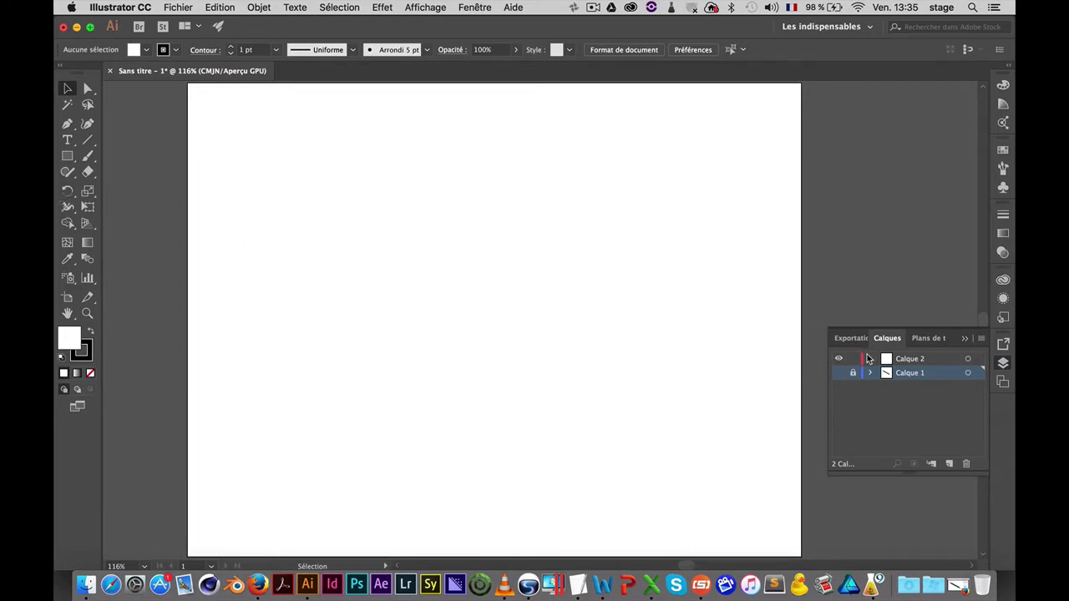
{"action": "left_click", "coordinate": [839, 373]}
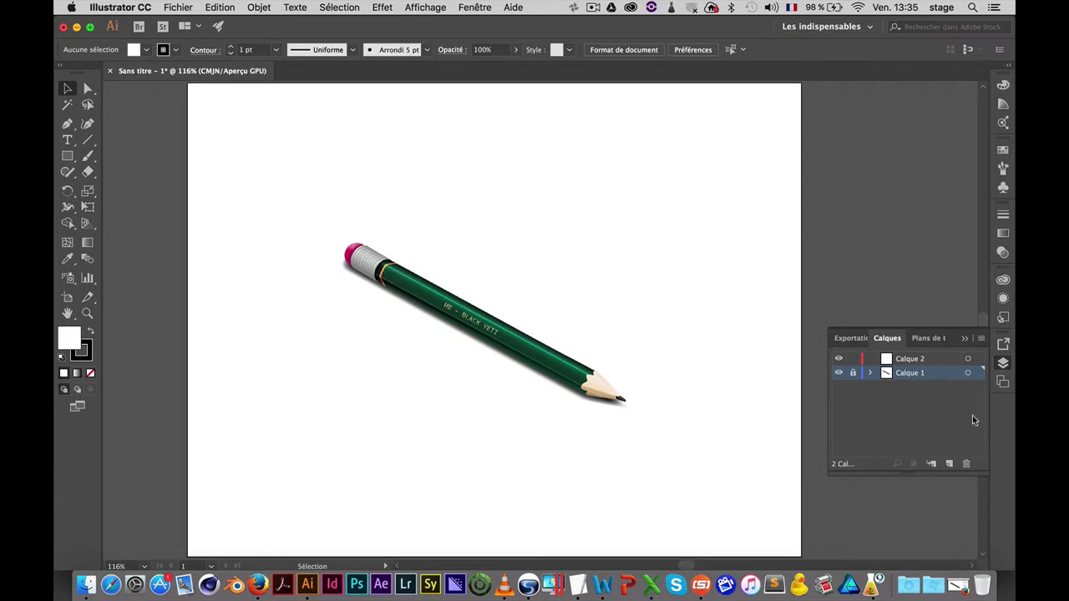
{"action": "left_click", "coordinate": [838, 373]}
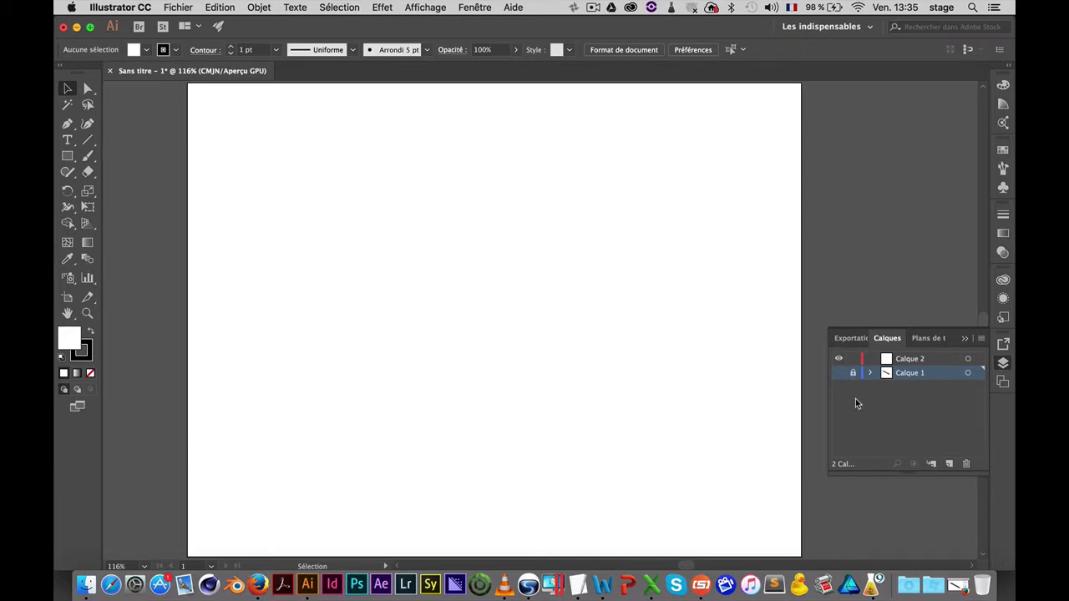
Draw a small hexagon with the Polygon tool on layer Calque 2, in the upper part of the artboard
{"action": "left_click_drag", "start_coordinate": [68, 156], "coordinate": [125, 206]}
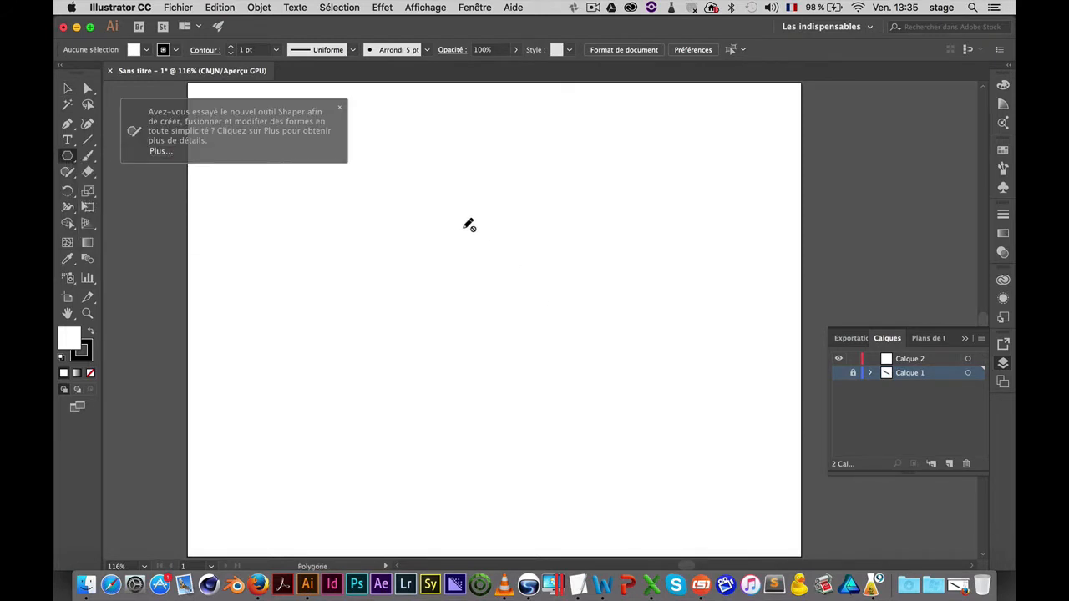
{"action": "left_click", "coordinate": [339, 106]}
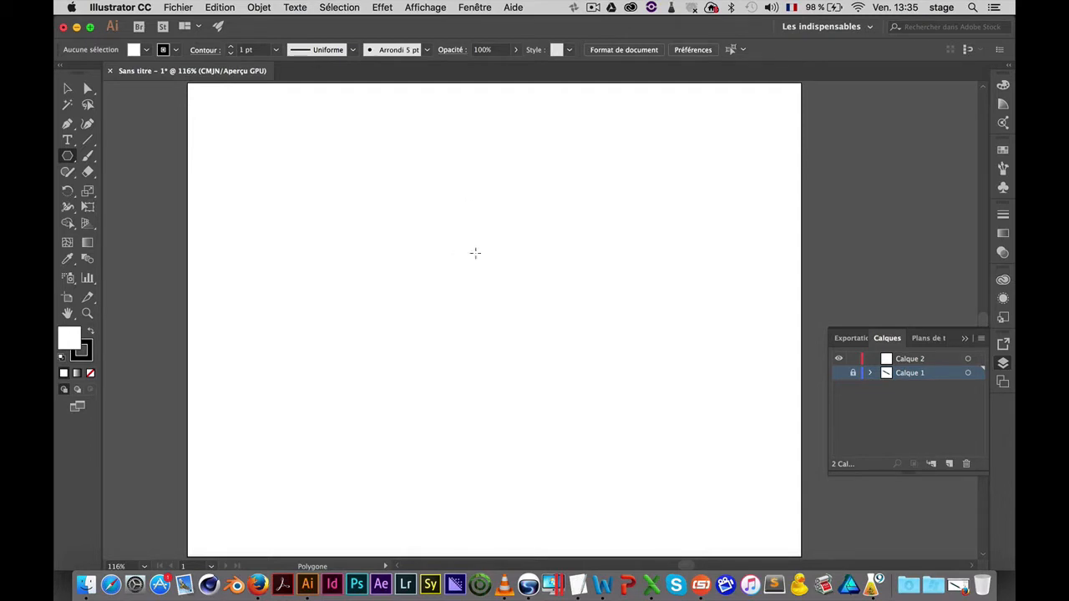
{"action": "left_click", "coordinate": [905, 362]}
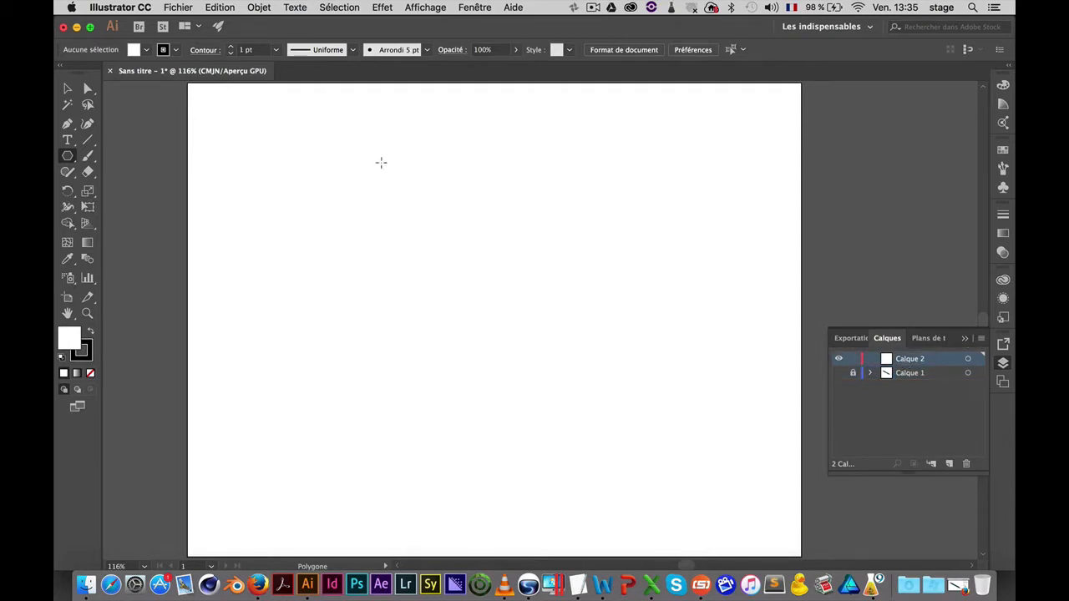
{"action": "mouse_move", "coordinate": [365, 172]}
{"action": "left_mouse_down"}
{"action": "mouse_move", "coordinate": [392, 220]}
{"action": "mouse_move", "coordinate": [399, 209]}
{"action": "mouse_move", "coordinate": [357, 185]}
{"action": "left_mouse_up"}
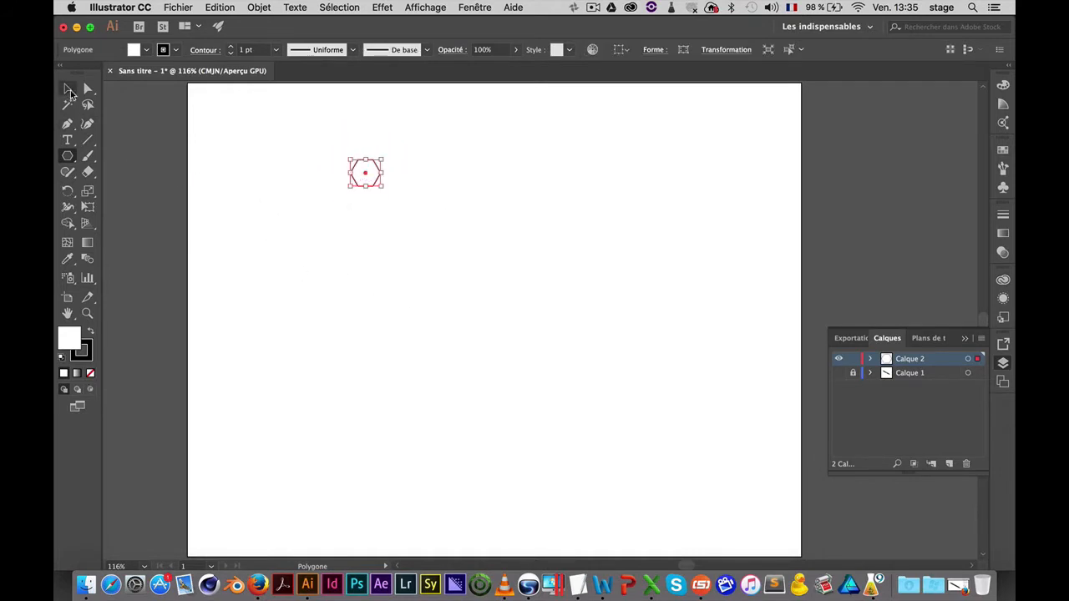
Start a 3D Extrude & Bevel effect on the hexagon with the preview enabled
{"action": "left_click", "coordinate": [68, 89]}
{"action": "left_click", "coordinate": [393, 184]}
{"action": "left_click_drag", "start_coordinate": [332, 148], "coordinate": [465, 242]}
{"action": "left_click", "coordinate": [576, 284], "text": "alt+super"}
{"action": "left_click", "coordinate": [579, 393], "text": "alt+super"}
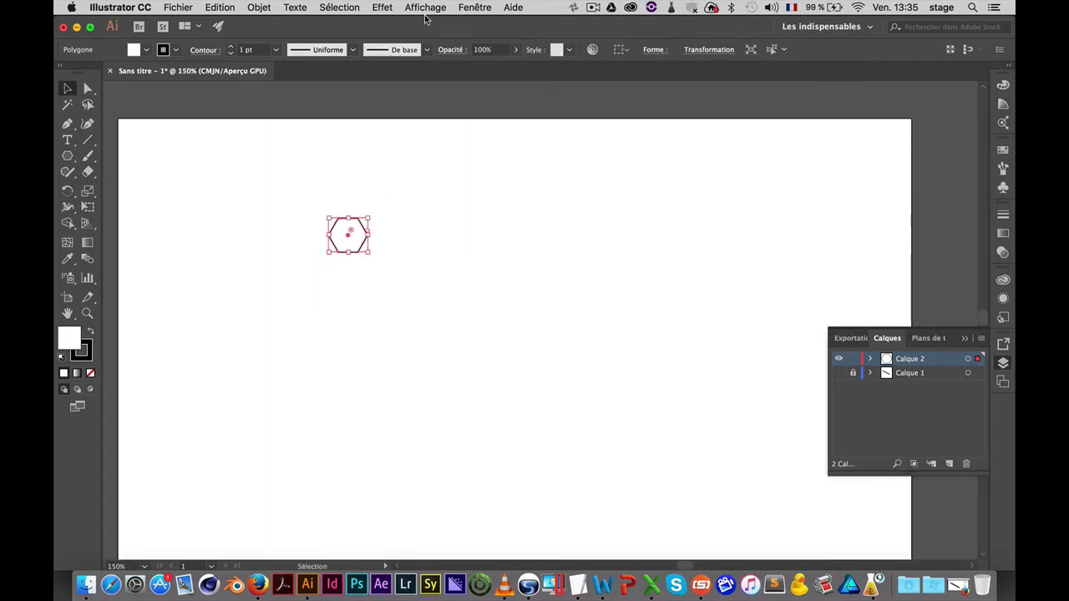
{"action": "left_click", "coordinate": [382, 6]}
{"action": "mouse_move", "coordinate": [423, 92]}
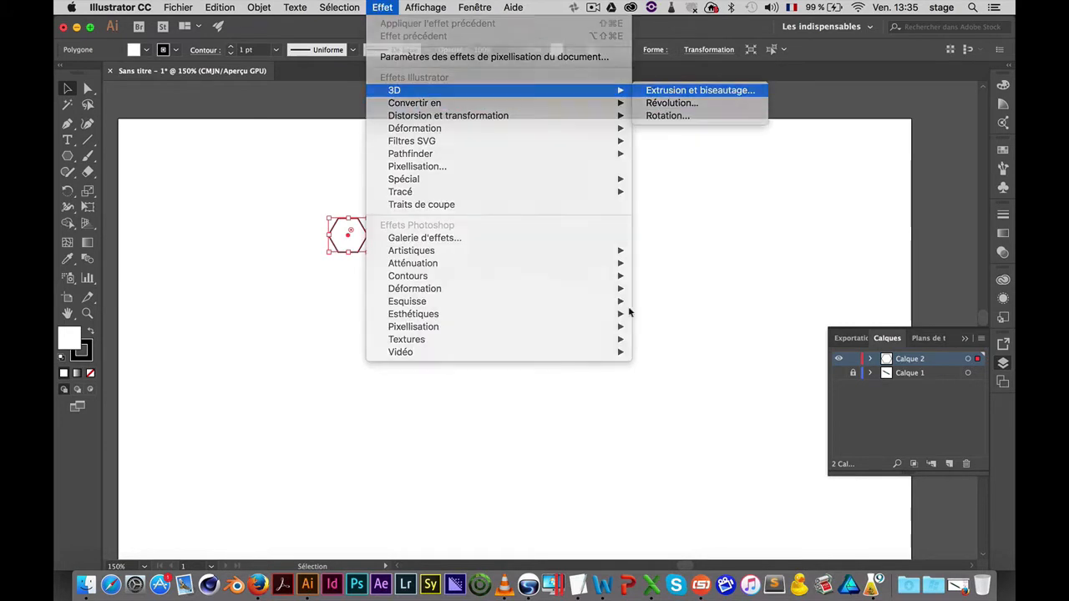
{"action": "left_click", "coordinate": [677, 94]}
{"action": "left_click_drag", "start_coordinate": [553, 179], "coordinate": [755, 54]}
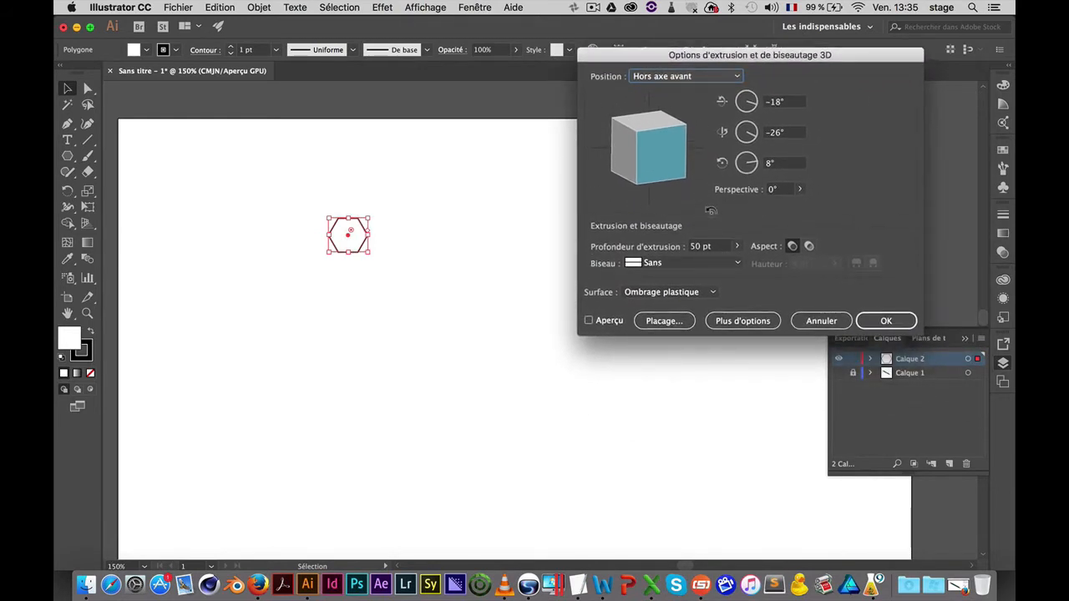
{"action": "left_click", "coordinate": [589, 322]}
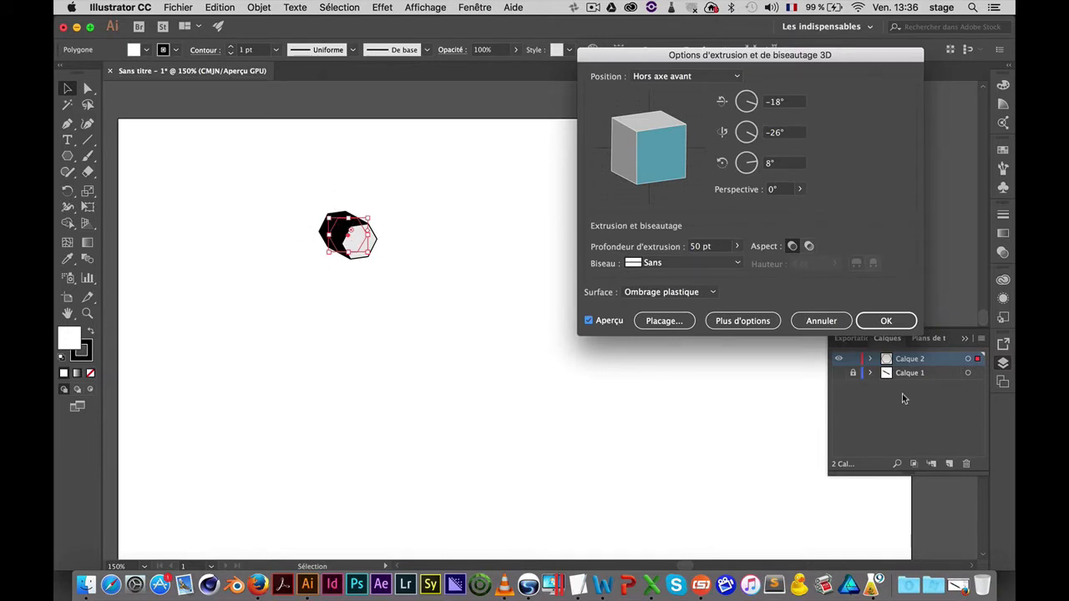
Try an extrusion depth of 300 pt on the hexagon
{"action": "left_click", "coordinate": [722, 247]}
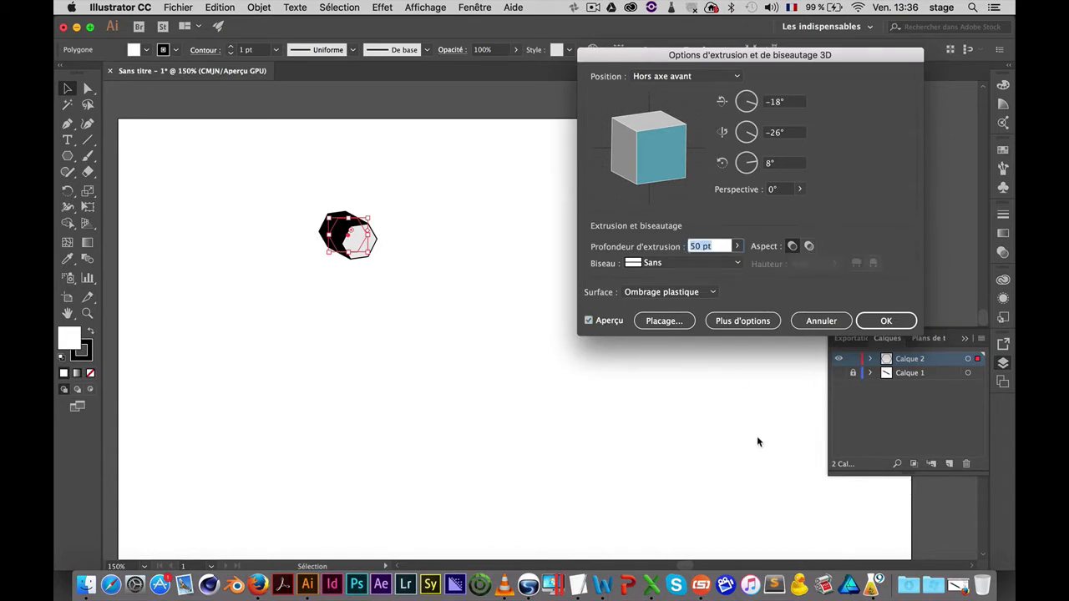
{"action": "type", "text": "300"}
{"action": "key", "text": "Tab"}
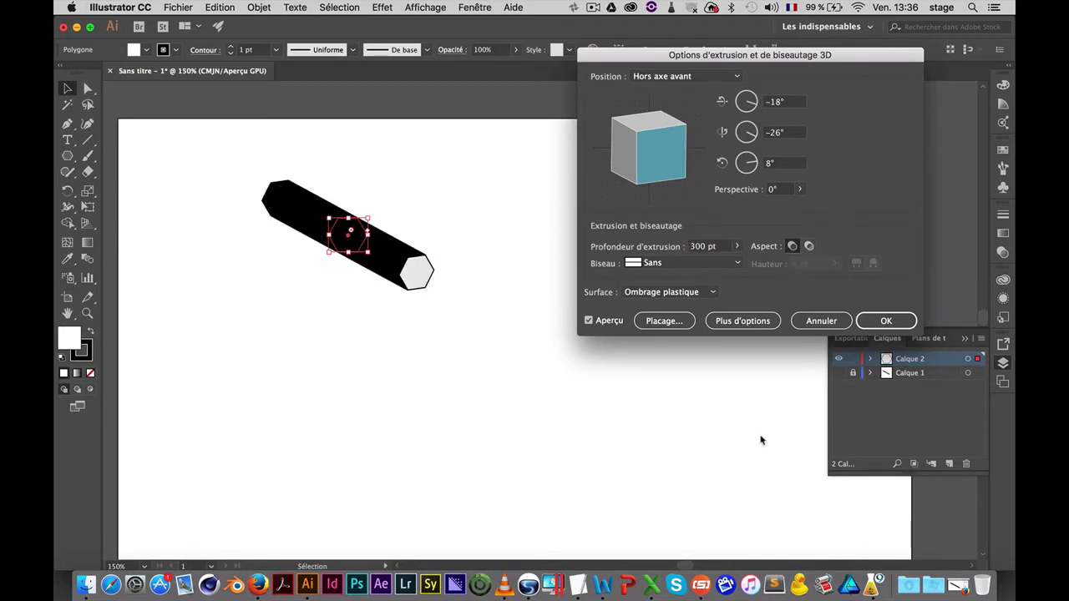
Set the hexagon's extrusion depth to 500 pt and apply the 3D effect
{"action": "left_click", "coordinate": [714, 247]}
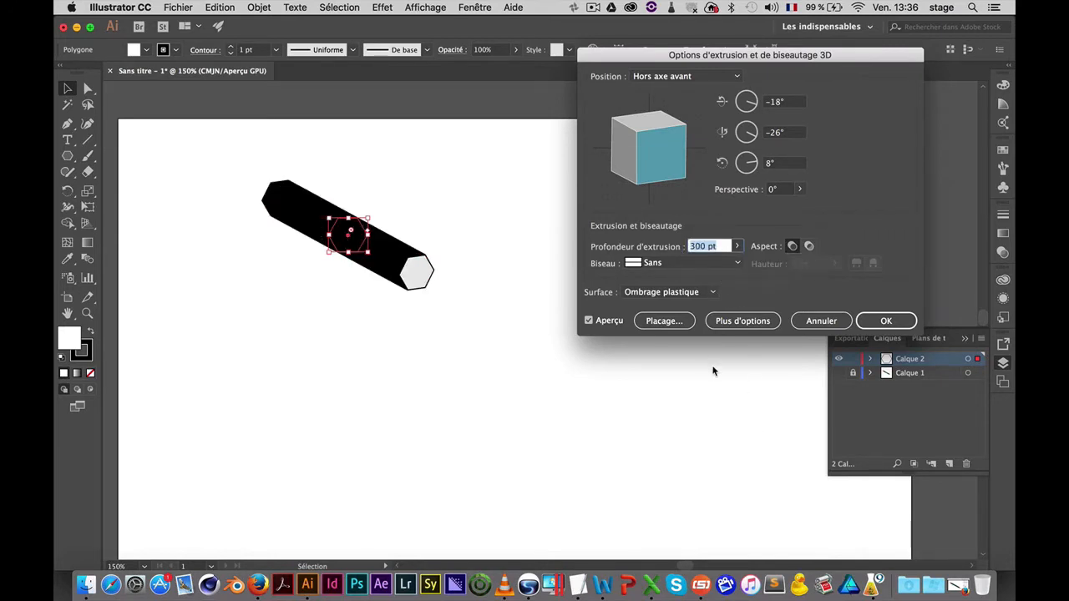
{"action": "type", "text": "500"}
{"action": "key", "text": "Tab"}
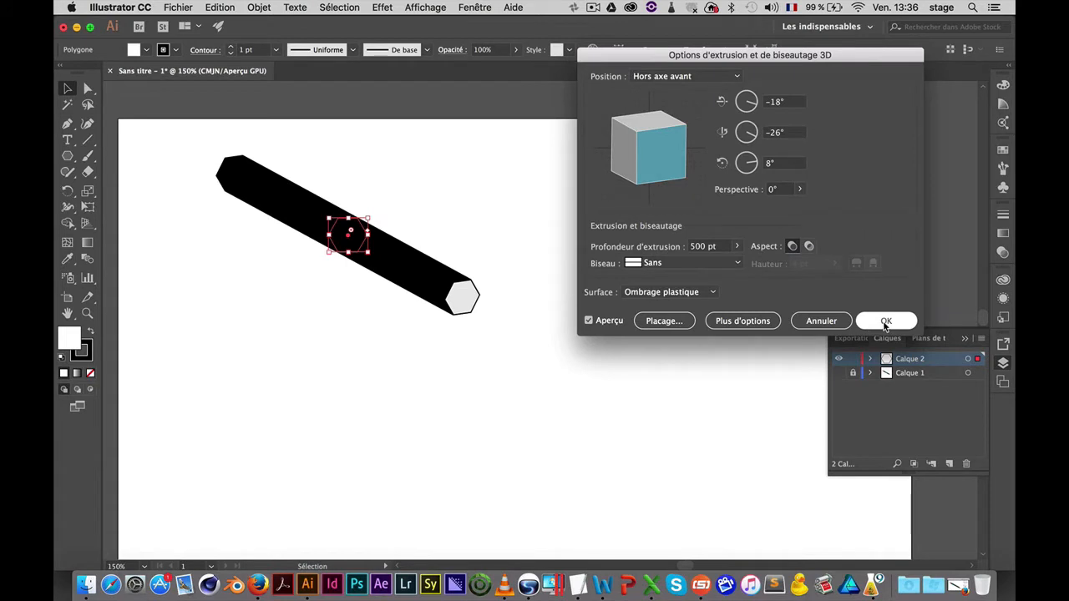
{"action": "left_click", "coordinate": [886, 323]}
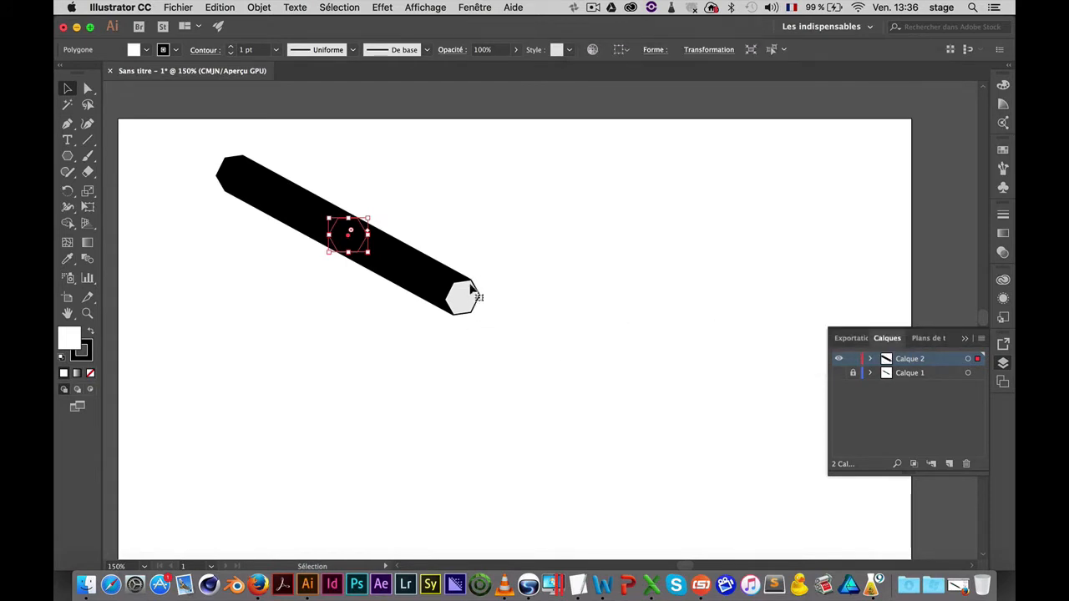
Scale the extruded hexagon down to make the bar thinner, and move it toward the middle of the artboard
{"action": "mouse_move", "coordinate": [368, 218]}
{"action": "left_mouse_down"}
{"action": "mouse_move", "coordinate": [378, 215]}
{"action": "mouse_move", "coordinate": [354, 228]}
{"action": "left_mouse_up"}
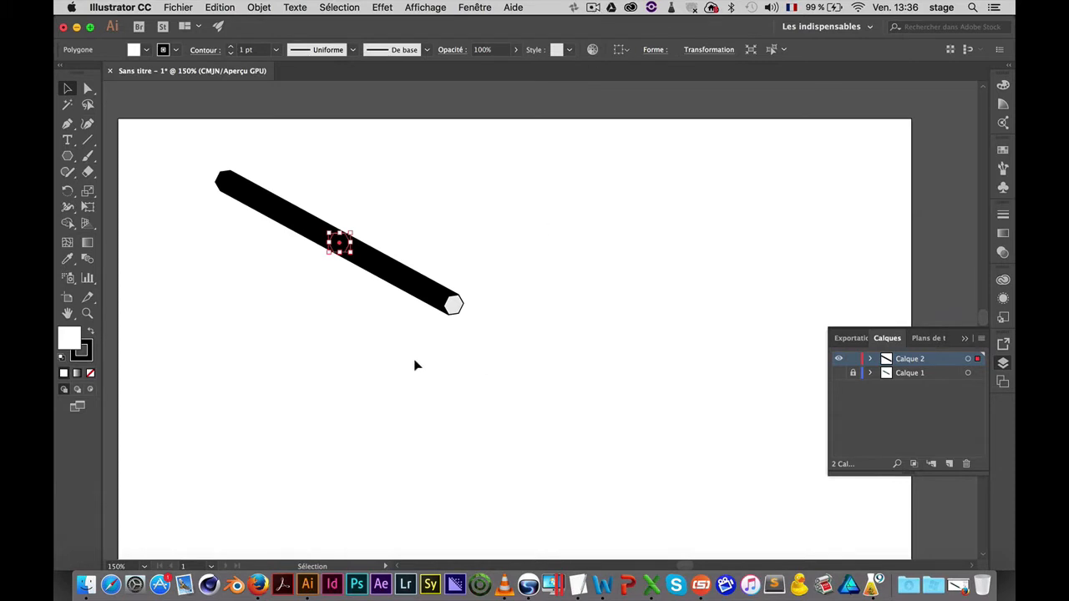
{"action": "left_click_drag", "start_coordinate": [361, 254], "coordinate": [445, 286]}
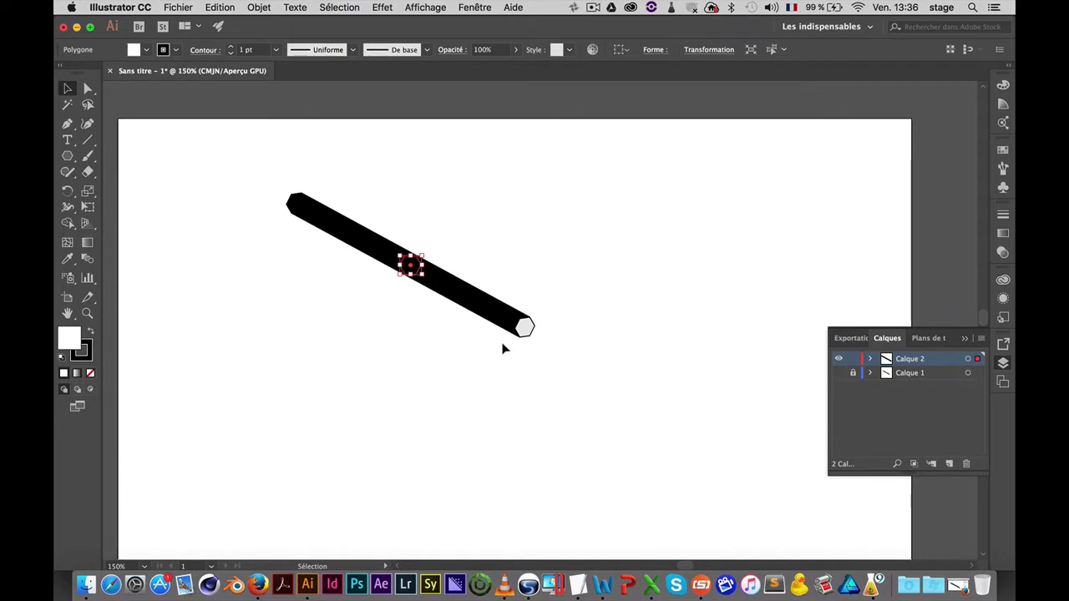
Duplicate the extruded bar, placing the copy above and to the right of the original
{"action": "left_click", "coordinate": [490, 225]}
{"action": "key", "text": "super+plus"}
{"action": "key", "text": "super+plus"}
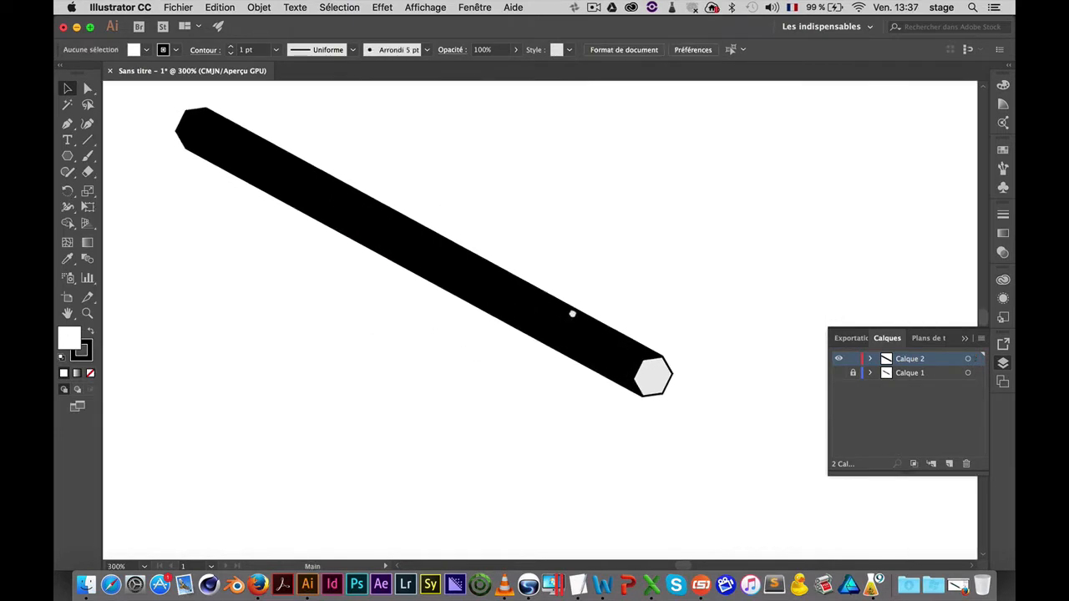
{"action": "key", "text": "super+alt+space"}
{"action": "left_click", "coordinate": [417, 224]}
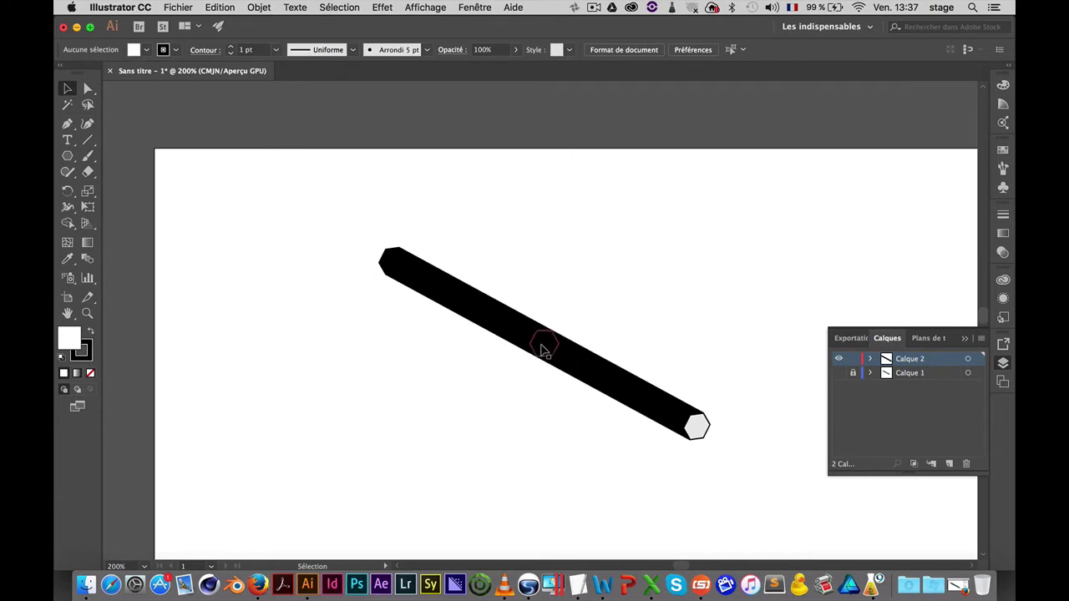
{"action": "left_click_drag", "start_coordinate": [544, 346], "coordinate": [712, 270]}
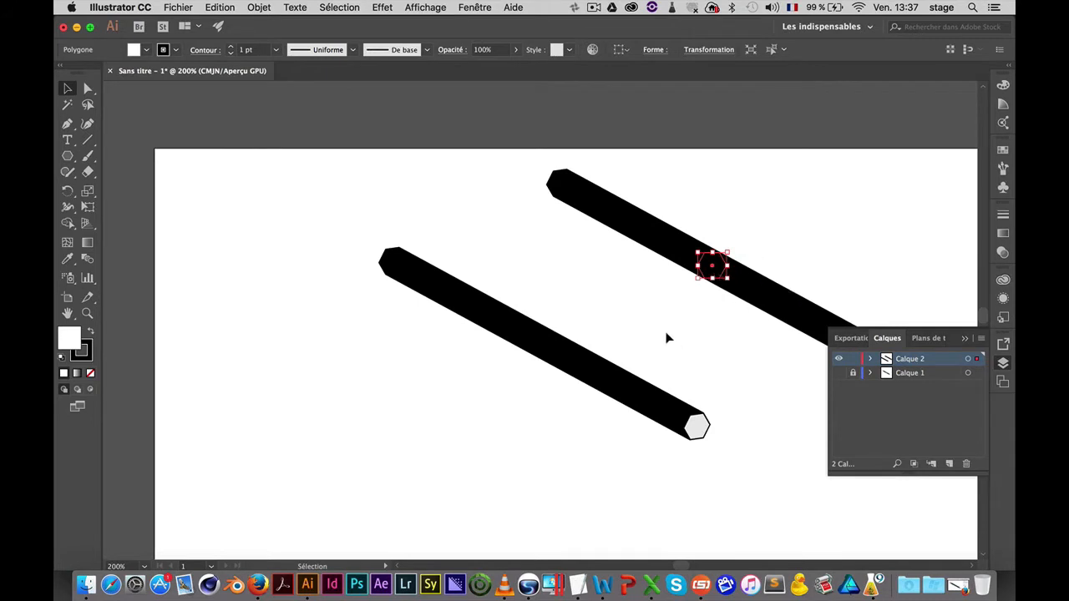
Expand the appearance of the original lower-left bar so its 3D faces become a group of paths
{"action": "scroll", "coordinate": [610, 341], "scroll_direction": "right", "scroll_amount": 3}
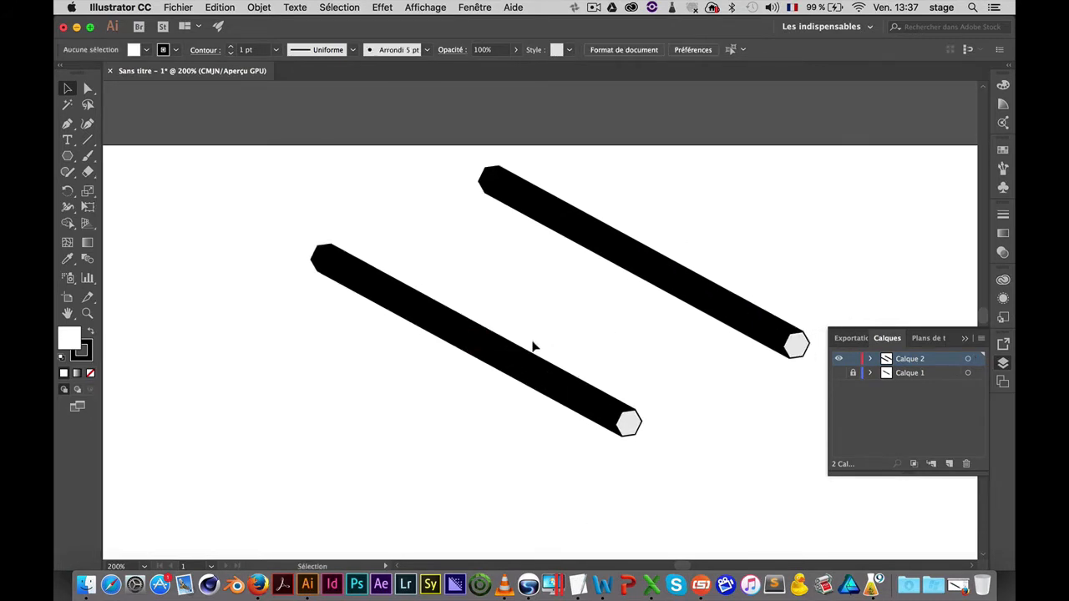
{"action": "left_click", "coordinate": [433, 322]}
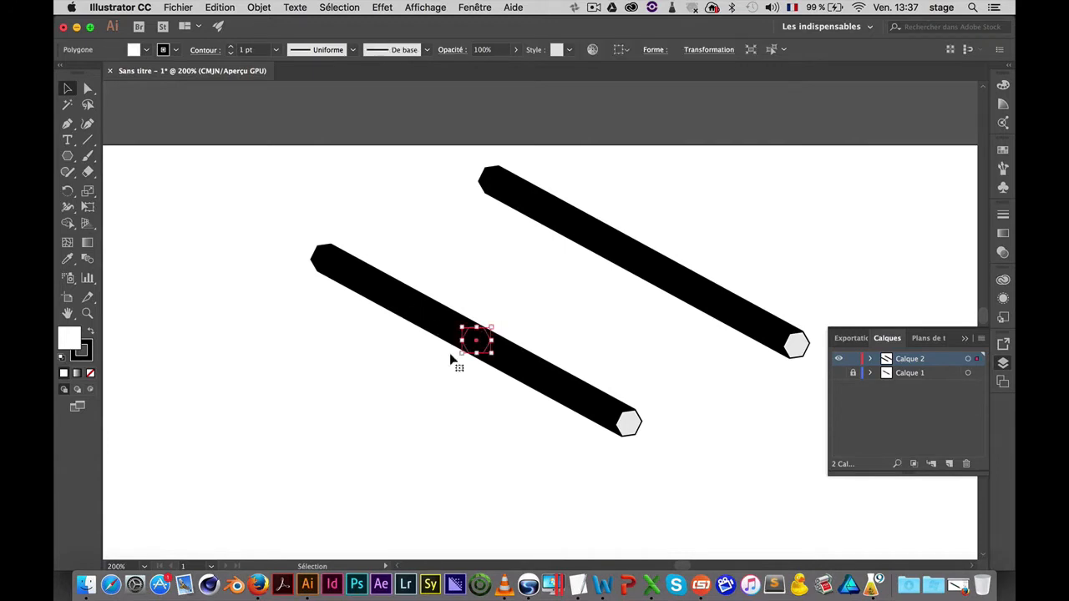
{"action": "left_click", "coordinate": [259, 8]}
{"action": "left_click", "coordinate": [305, 154]}
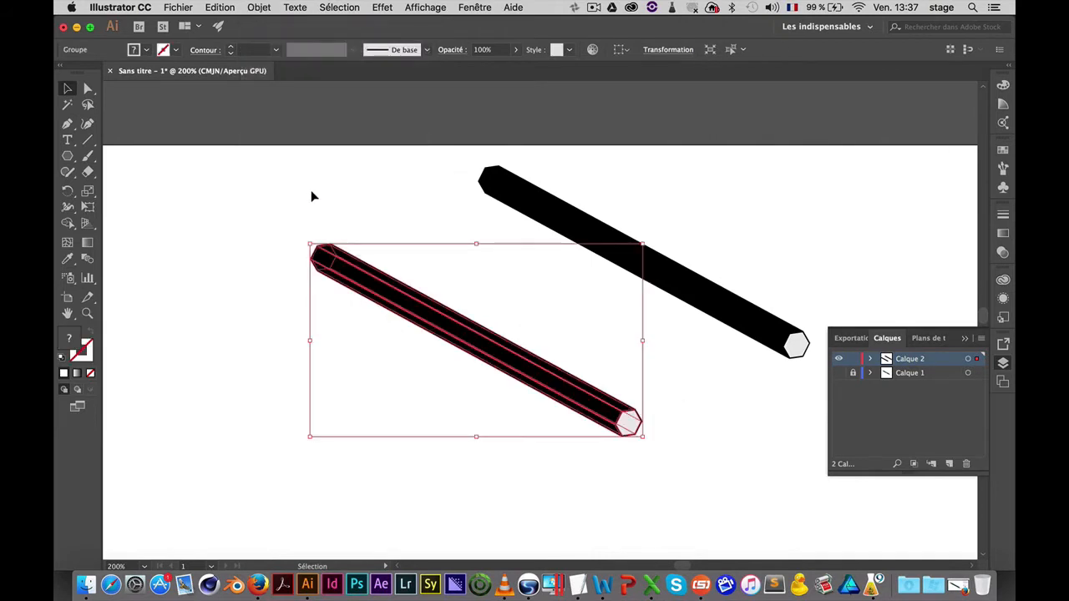
{"action": "left_click", "coordinate": [664, 476]}
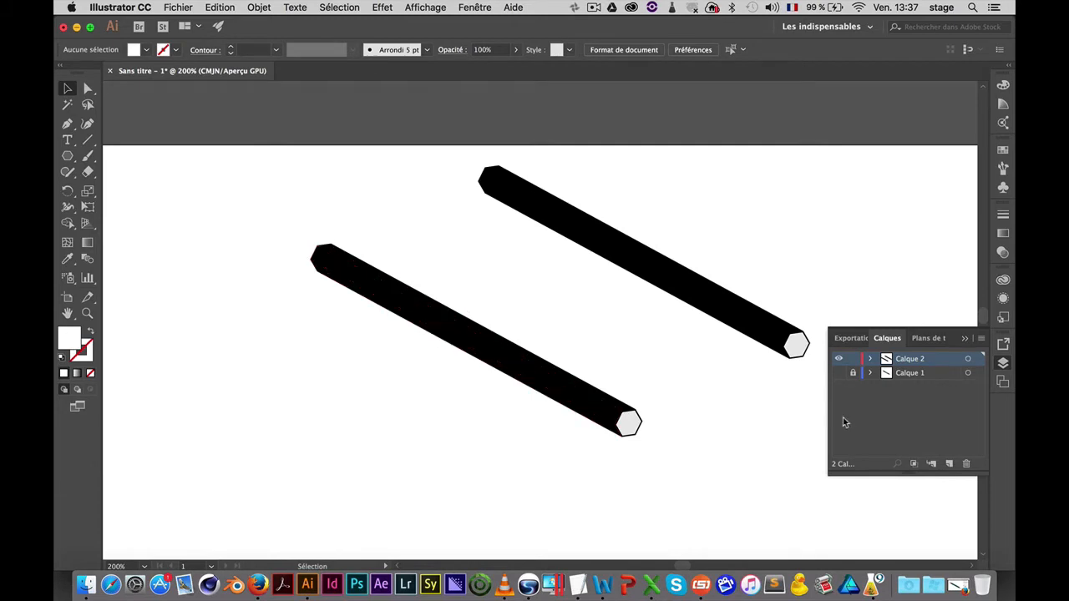
Show layer Calque 1 and compare the reference pencil with the expanded bar
{"action": "left_click", "coordinate": [839, 374]}
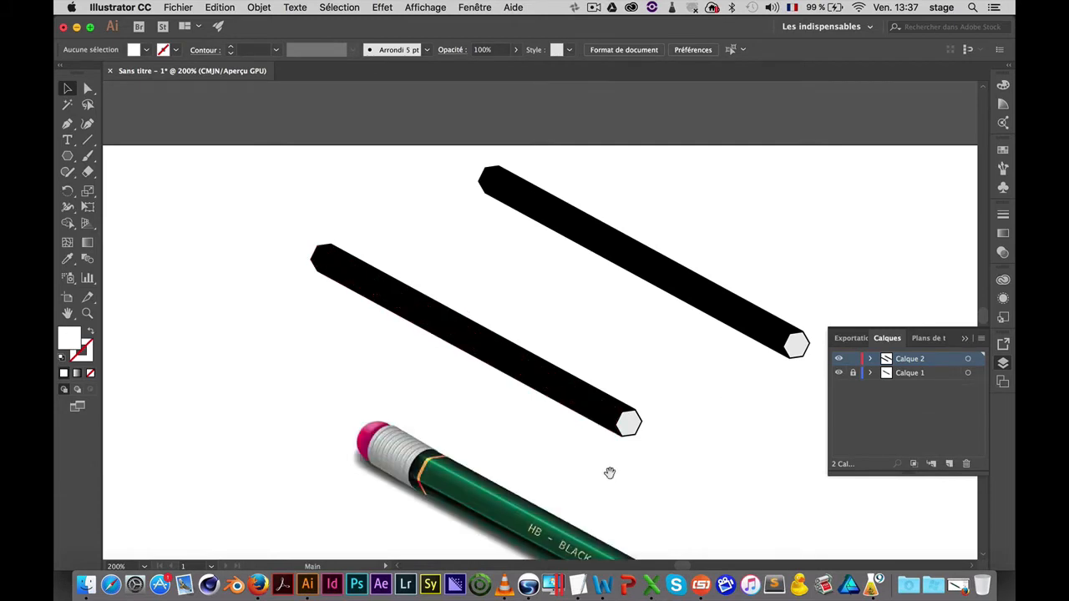
{"action": "left_click_drag", "start_coordinate": [611, 471], "coordinate": [460, 243]}
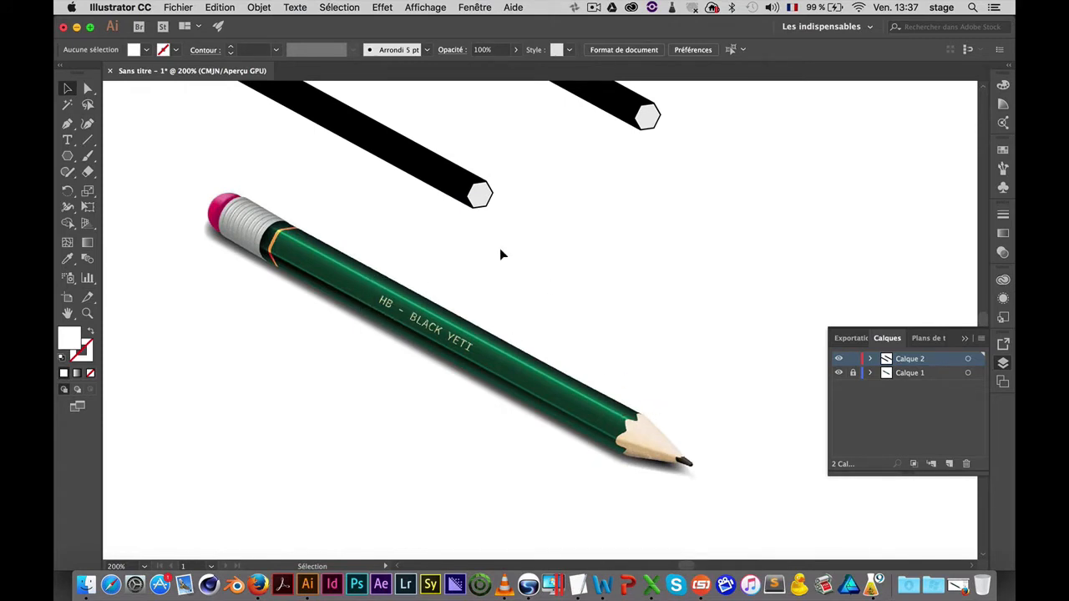
{"action": "left_click_drag", "start_coordinate": [499, 254], "coordinate": [626, 358]}
{"action": "left_click_drag", "start_coordinate": [670, 385], "coordinate": [613, 360]}
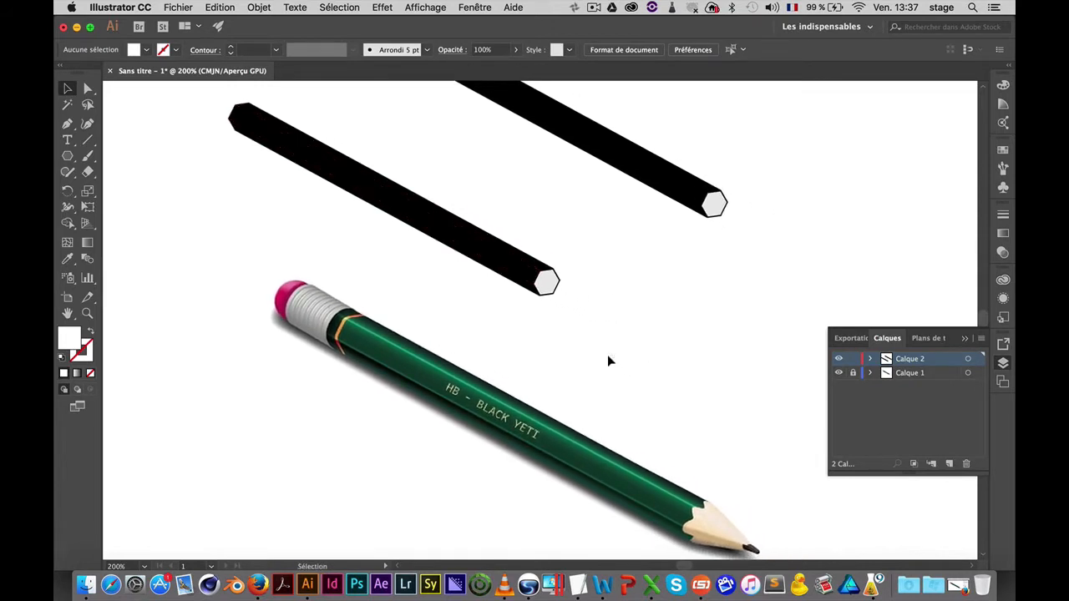
{"action": "key", "text": "space"}
{"action": "left_click_drag", "start_coordinate": [613, 358], "coordinate": [571, 332]}
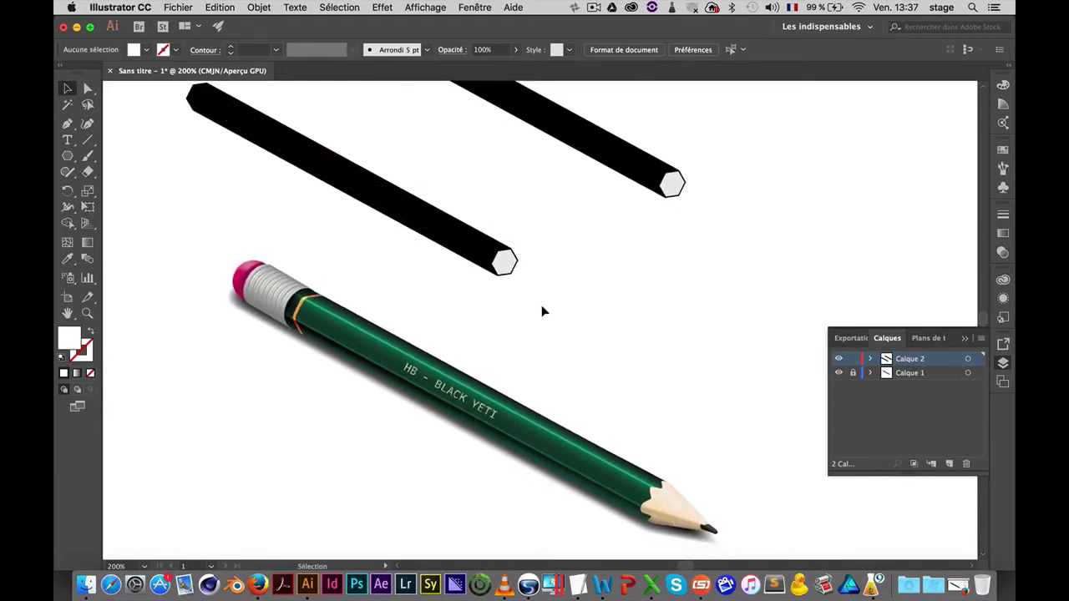
{"action": "key", "text": "space"}
{"action": "left_click_drag", "start_coordinate": [495, 186], "coordinate": [535, 216]}
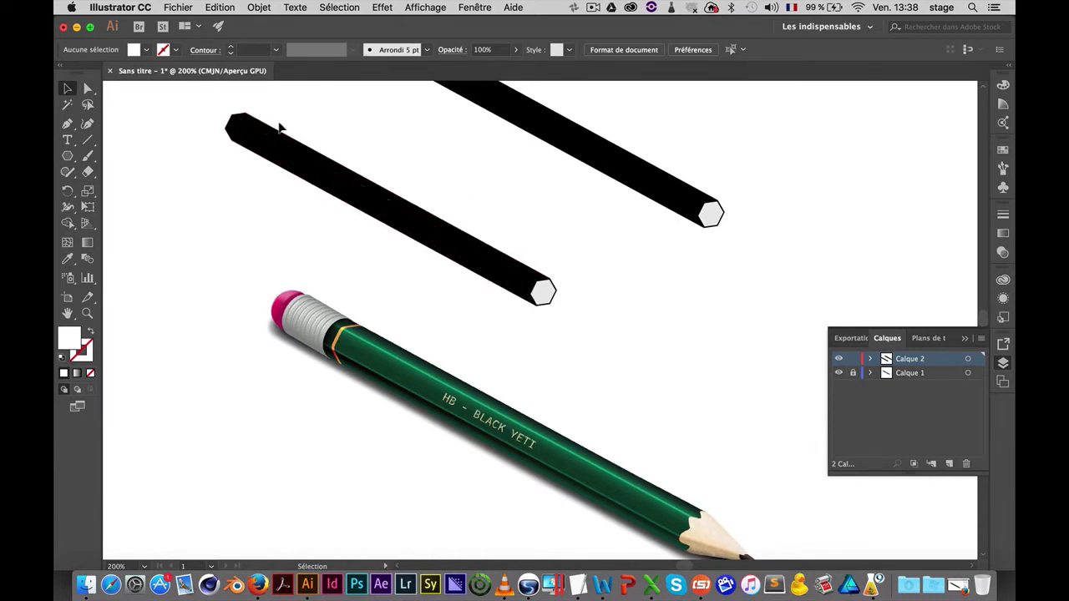
Examine the expanded bar's separate faces by selecting the whole group and its hexagonal end face alone
{"action": "left_click_drag", "start_coordinate": [200, 104], "coordinate": [407, 220]}
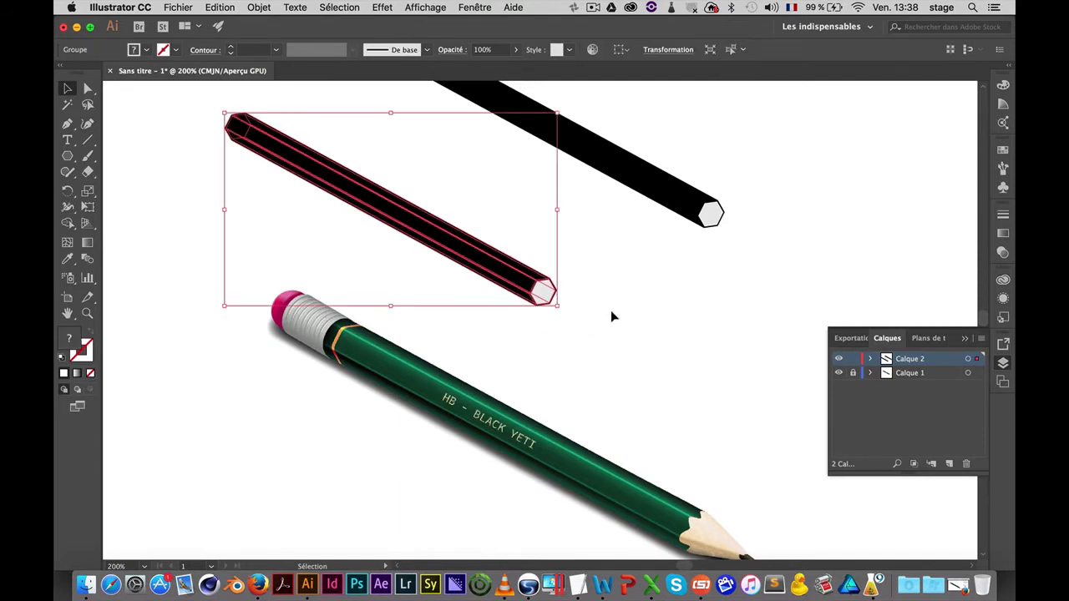
{"action": "left_click", "coordinate": [610, 315]}
{"action": "key", "text": "a"}
{"action": "left_click", "coordinate": [543, 293]}
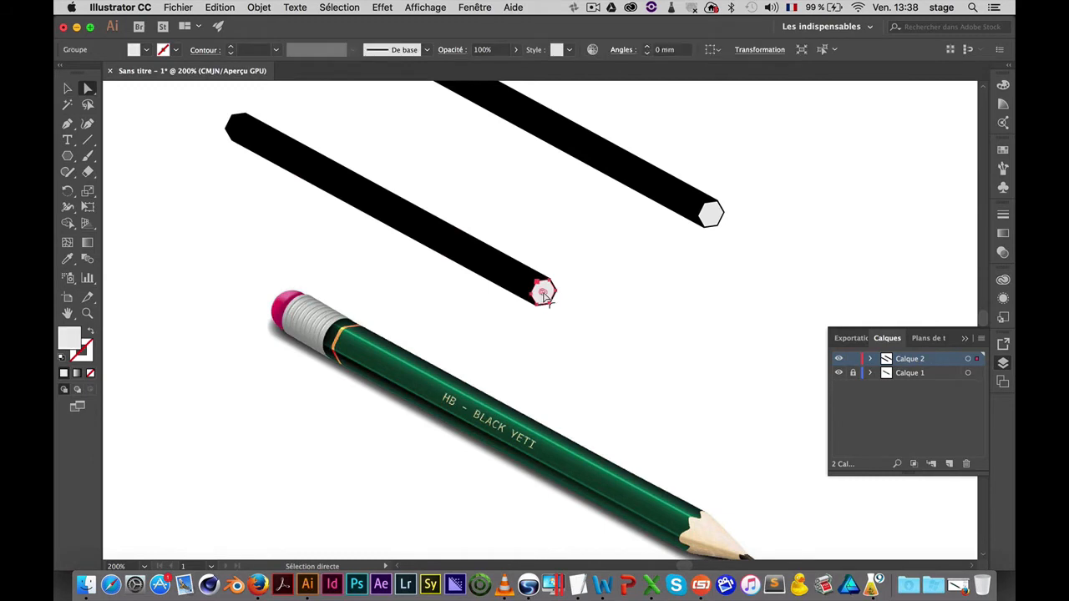
{"action": "left_click", "coordinate": [542, 294]}
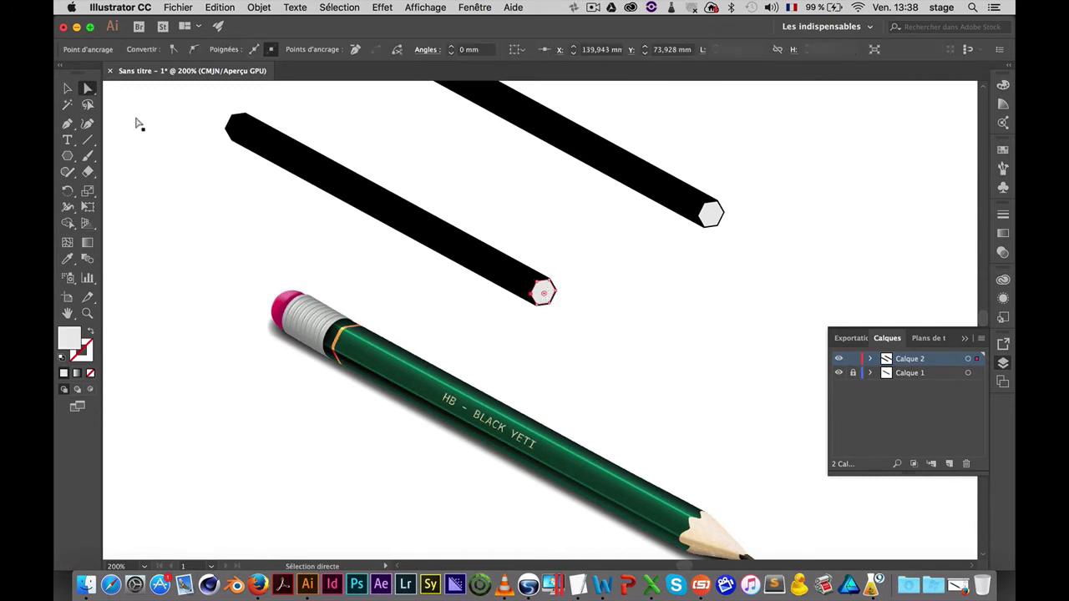
Merge all faces of the expanded lower-left bar into a single shape with Pathfinder Unite
{"action": "left_click_drag", "start_coordinate": [213, 118], "coordinate": [384, 209]}
{"action": "left_click_drag", "start_coordinate": [434, 239], "coordinate": [593, 350]}
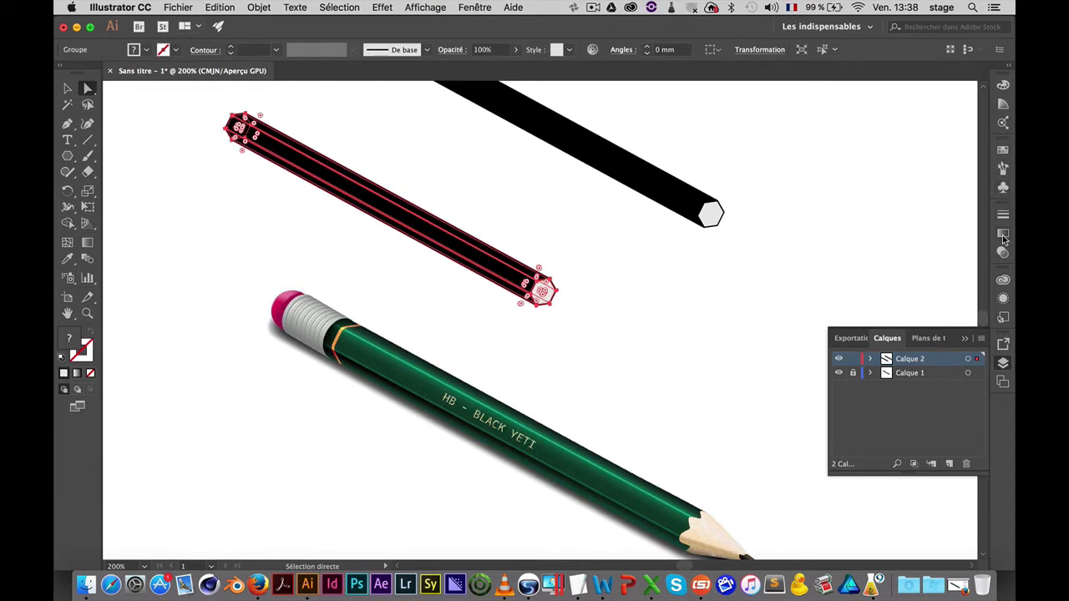
{"action": "left_click", "coordinate": [473, 7]}
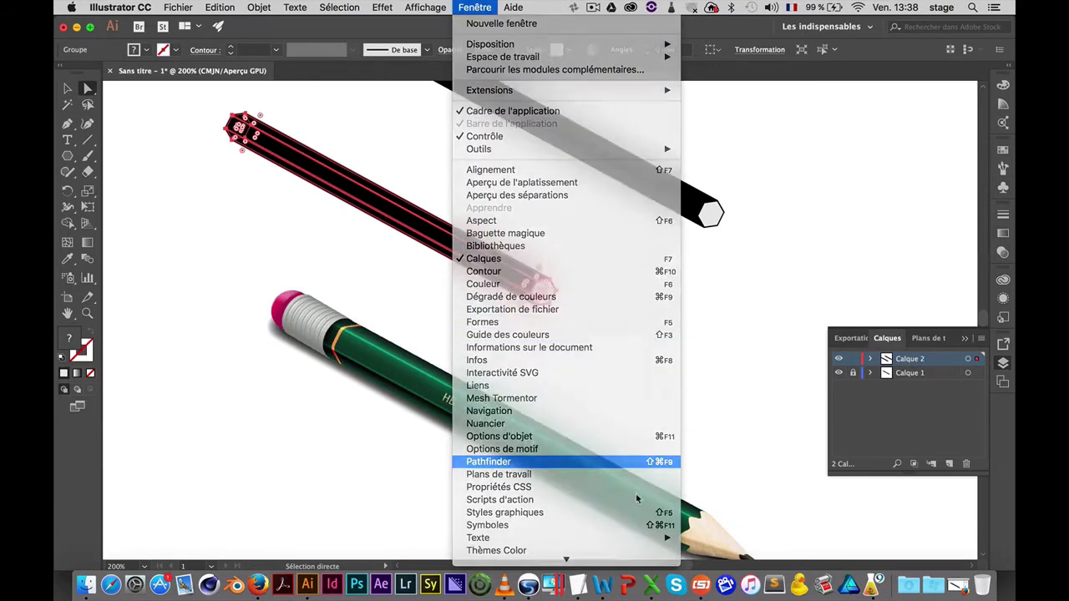
{"action": "left_click", "coordinate": [636, 461]}
{"action": "left_click", "coordinate": [551, 124]}
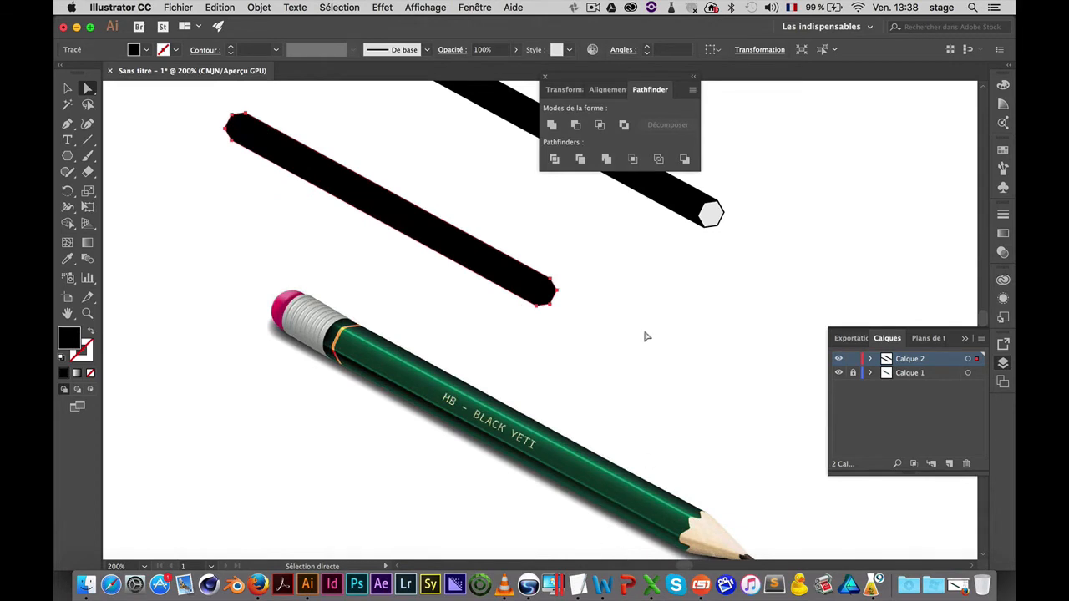
{"action": "left_click", "coordinate": [609, 337]}
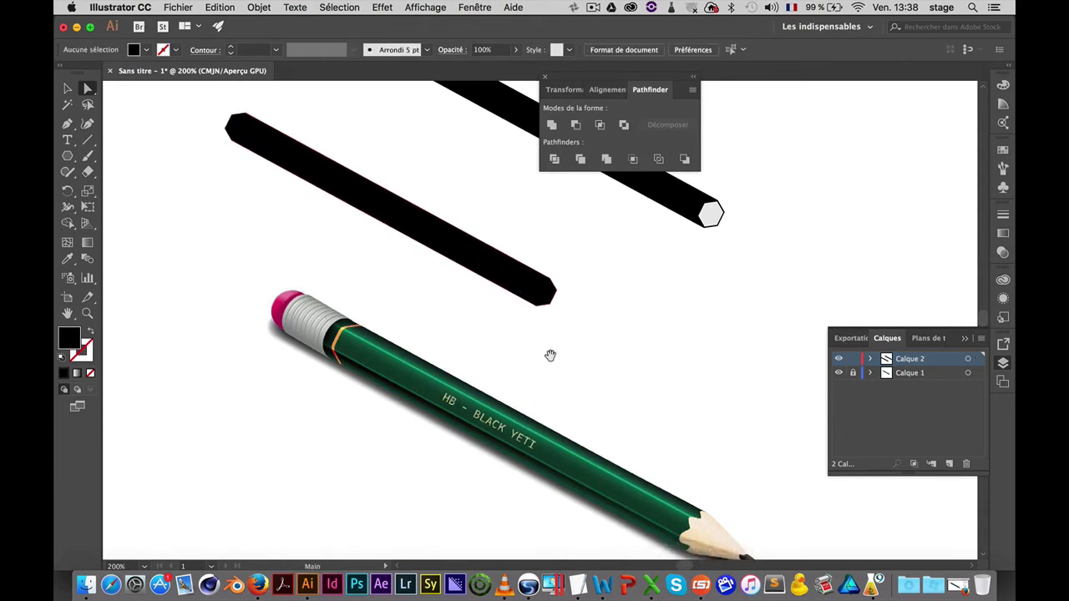
Apply the last used 3D extrusion effect to the plain hexagon between the two bars
{"action": "left_click_drag", "start_coordinate": [551, 356], "coordinate": [494, 334]}
{"action": "left_click_drag", "start_coordinate": [493, 293], "coordinate": [467, 306]}
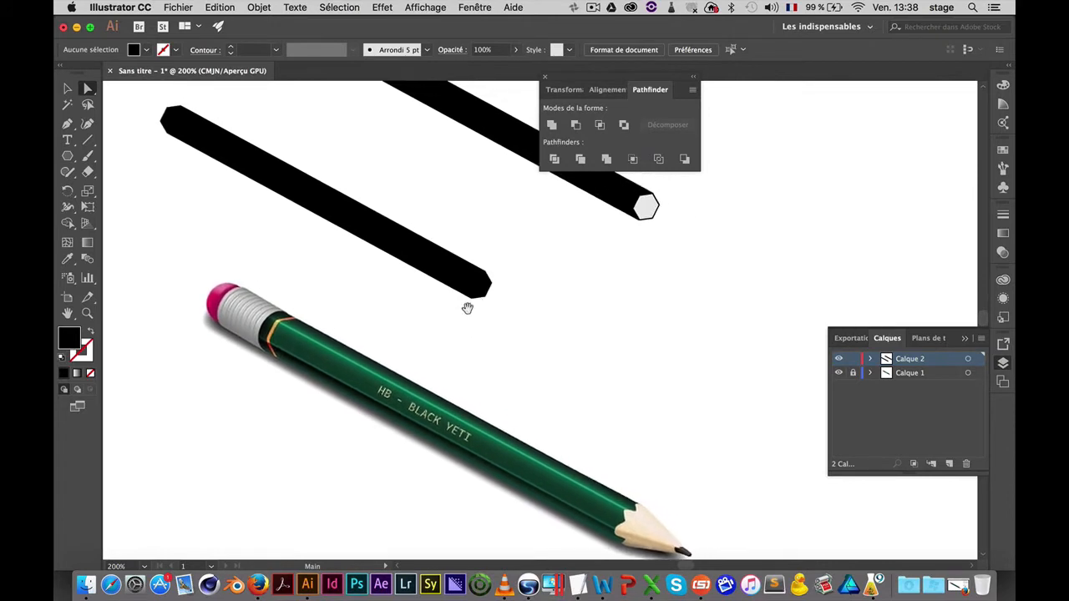
{"action": "scroll", "coordinate": [388, 297], "scroll_direction": "down", "scroll_amount": 2}
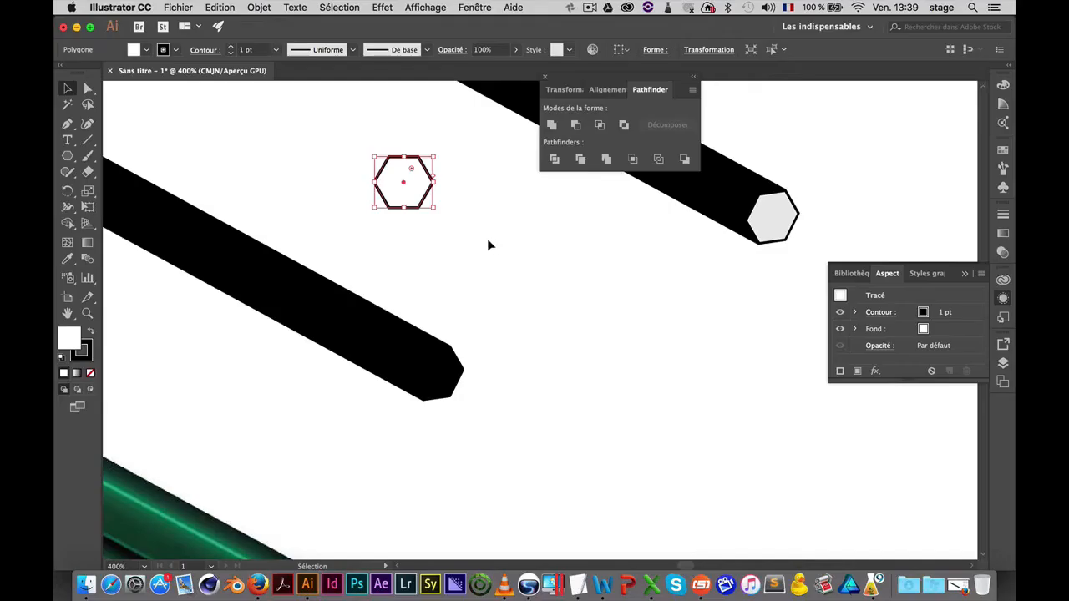
{"action": "left_click", "coordinate": [495, 271], "text": "alt+super"}
{"action": "left_click", "coordinate": [495, 272], "text": "alt+super"}
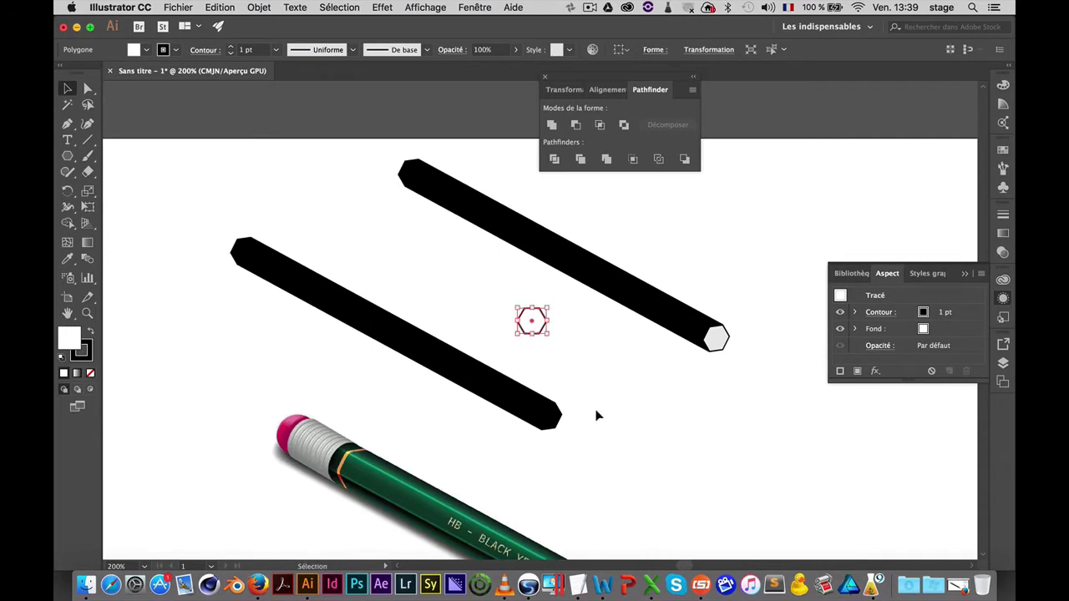
{"action": "key", "text": "shift+super+e"}
{"action": "key", "text": "v"}
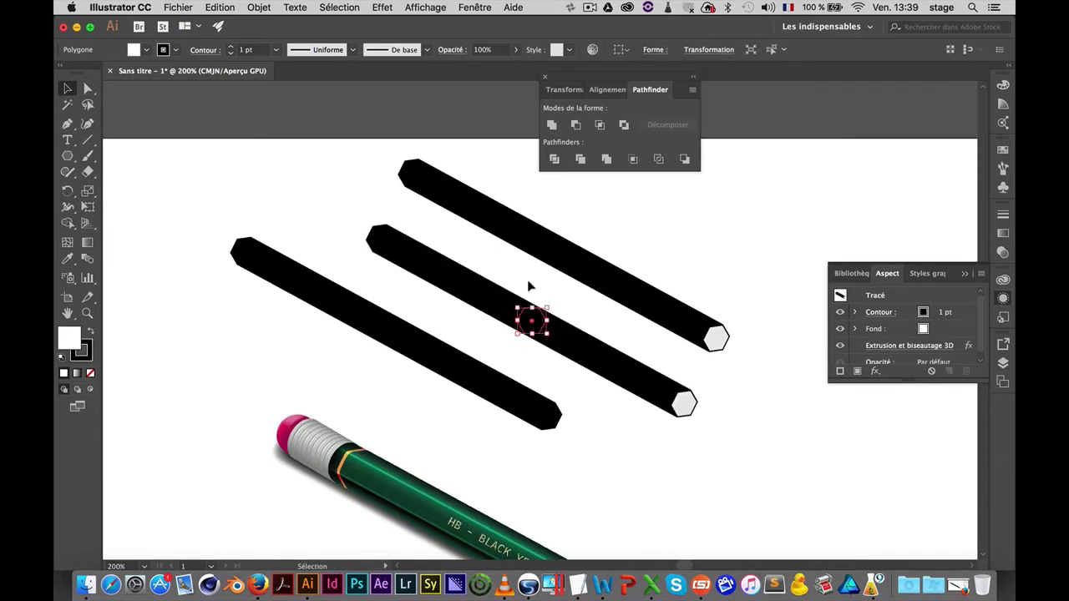
Edit the hexagon's 3D extrusion effect with preview on, and set its extrusion depth to 0 pt
{"action": "left_click", "coordinate": [903, 349]}
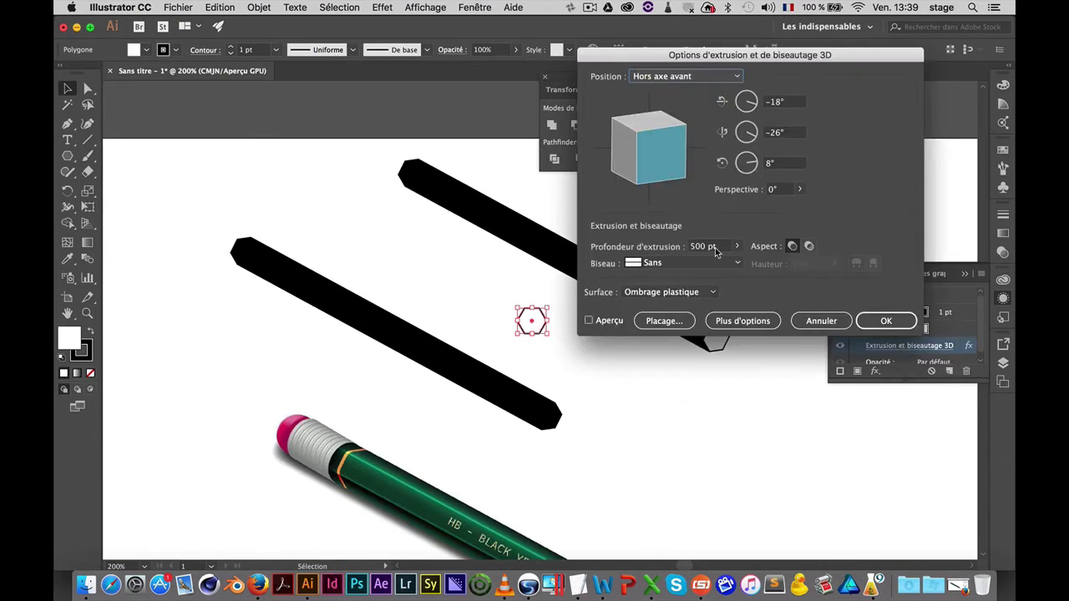
{"action": "left_click_drag", "start_coordinate": [681, 65], "coordinate": [746, 61]}
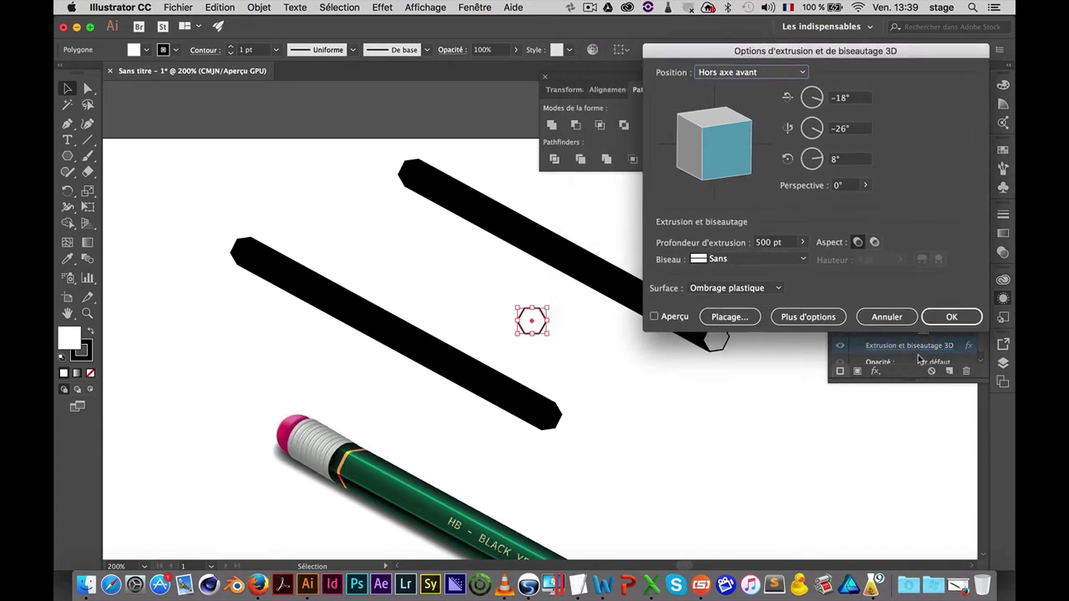
{"action": "left_click", "coordinate": [666, 318]}
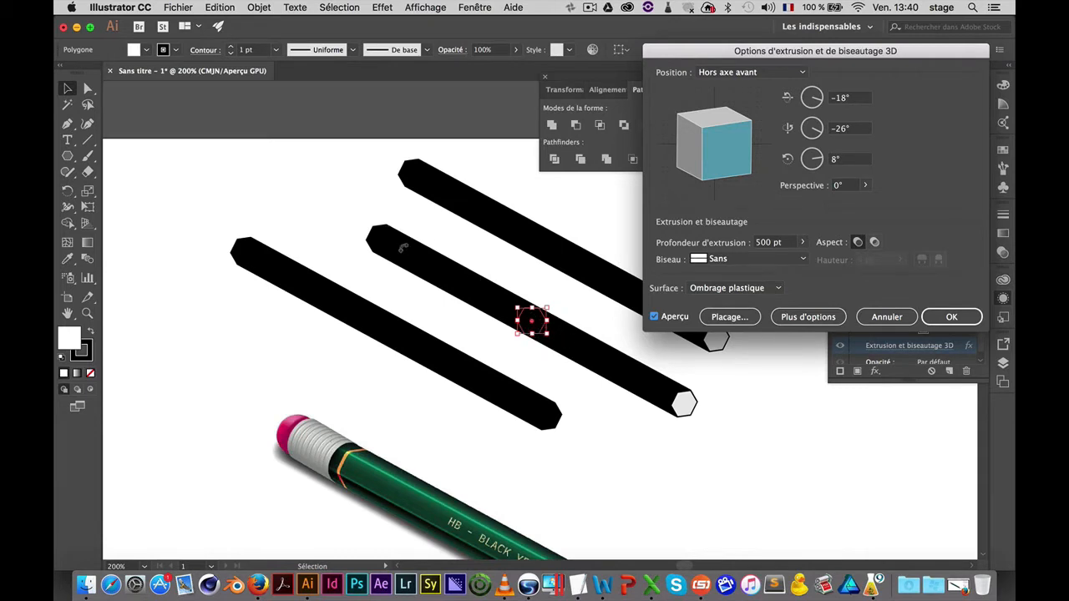
{"action": "double_click", "coordinate": [771, 244]}
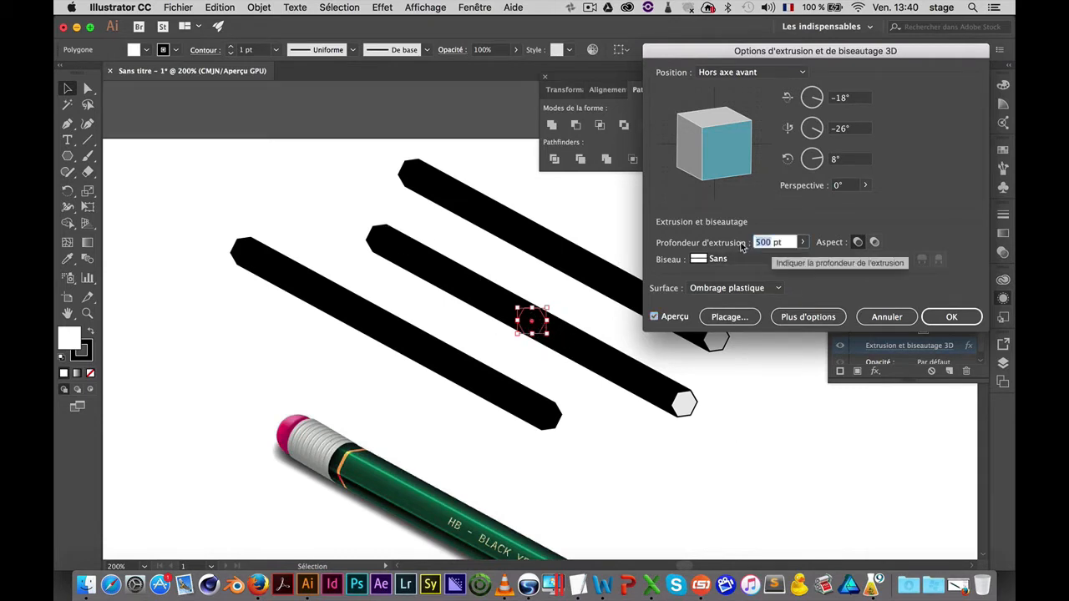
{"action": "type", "text": "0"}
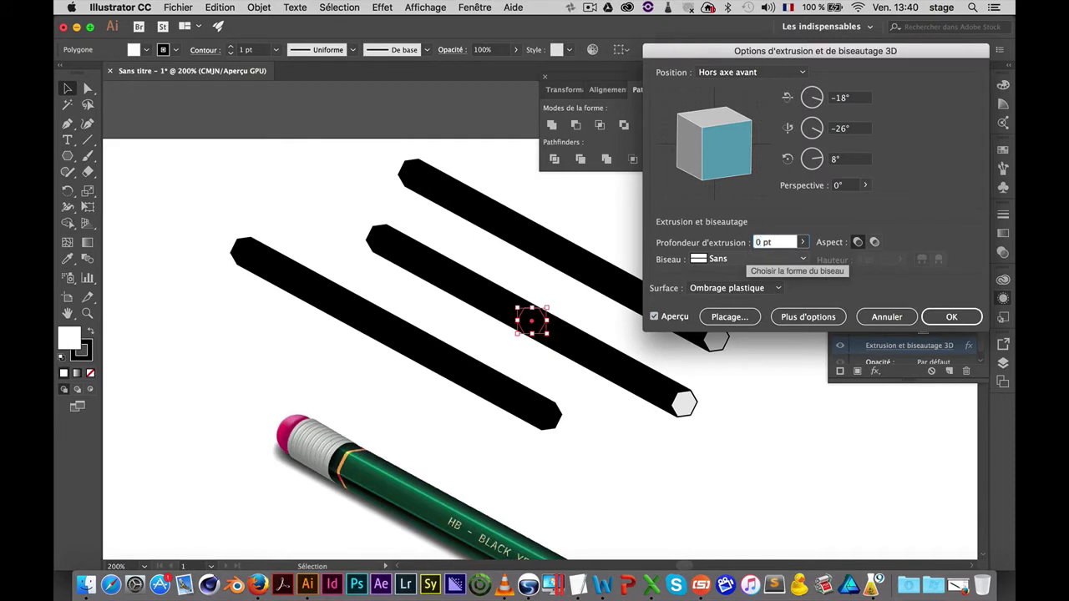
{"action": "key", "text": "Tab"}
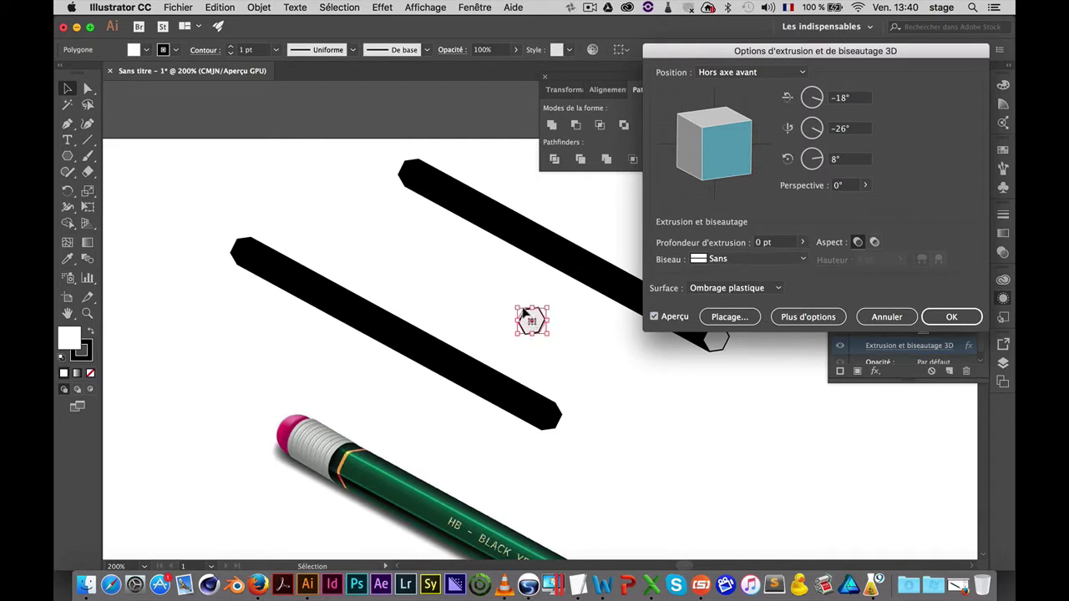
{"action": "key", "text": "Return"}
Expand the flat hexagon's appearance and place it over the lower-right end of the merged bar
{"action": "key", "text": "super+space"}
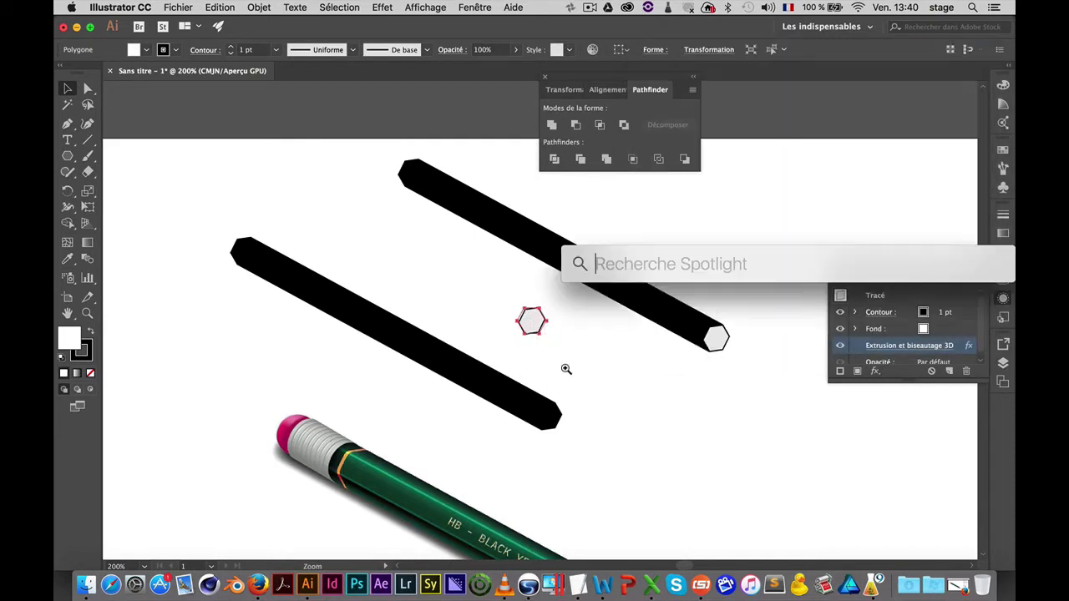
{"action": "left_click", "coordinate": [567, 368]}
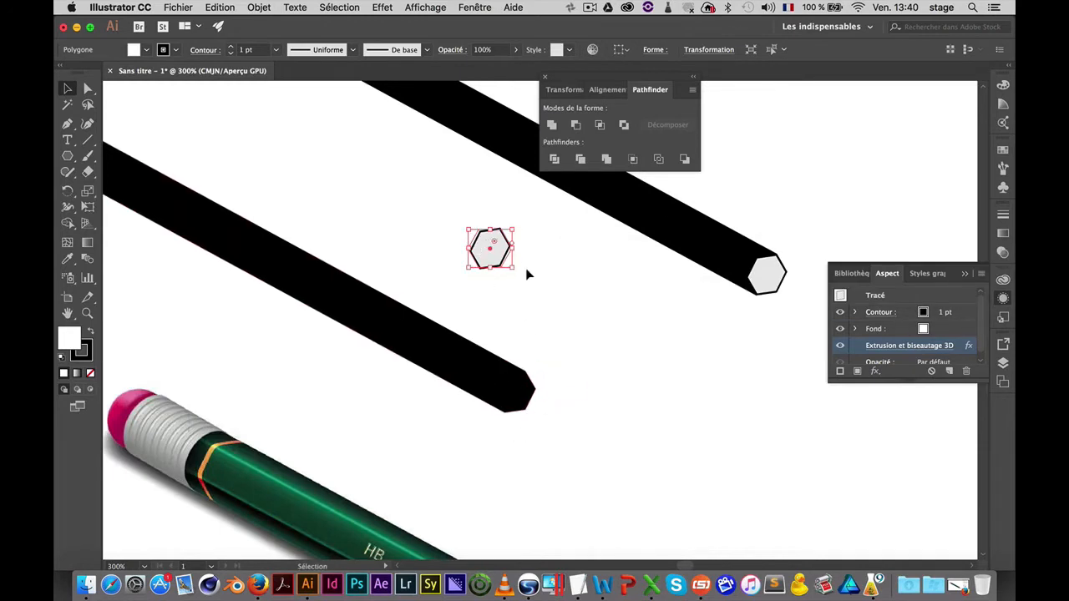
{"action": "left_click", "coordinate": [258, 6]}
{"action": "left_click", "coordinate": [305, 152]}
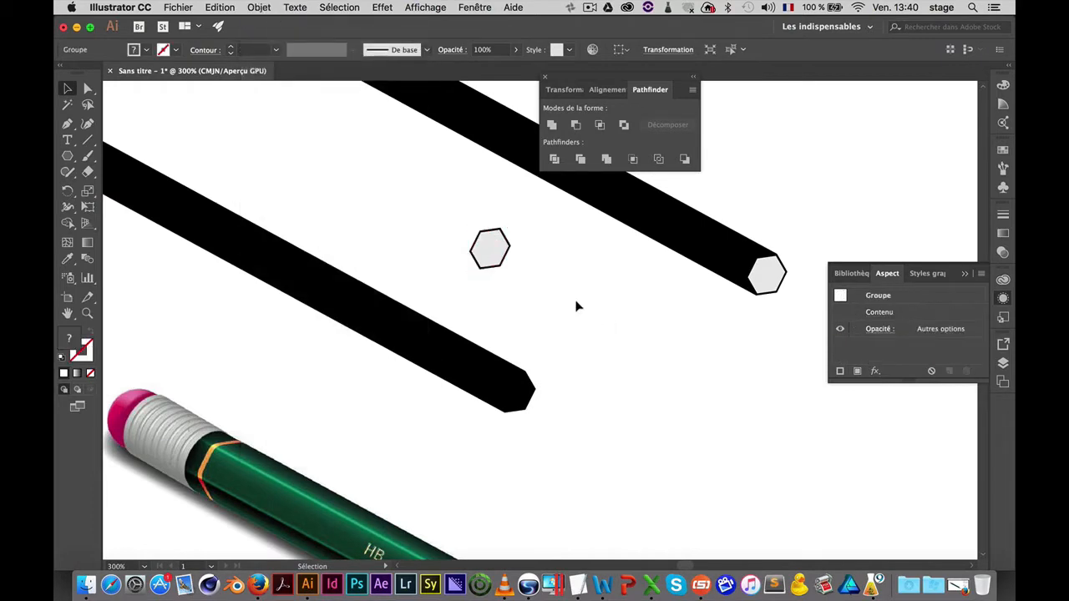
{"action": "left_click", "coordinate": [576, 307]}
{"action": "left_click_drag", "start_coordinate": [492, 254], "coordinate": [516, 392]}
{"action": "left_click", "coordinate": [743, 434]}
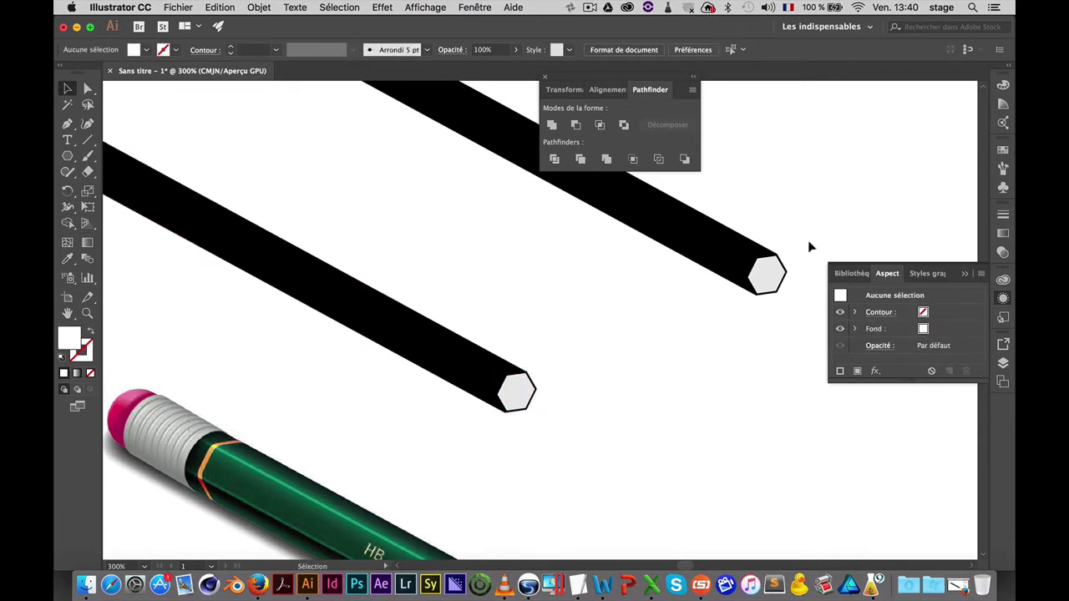
Duplicate the bar's end hexagon, placing the copy to its lower right, and scale the copy down to a small size
{"action": "left_click_drag", "start_coordinate": [616, 393], "coordinate": [780, 439]}
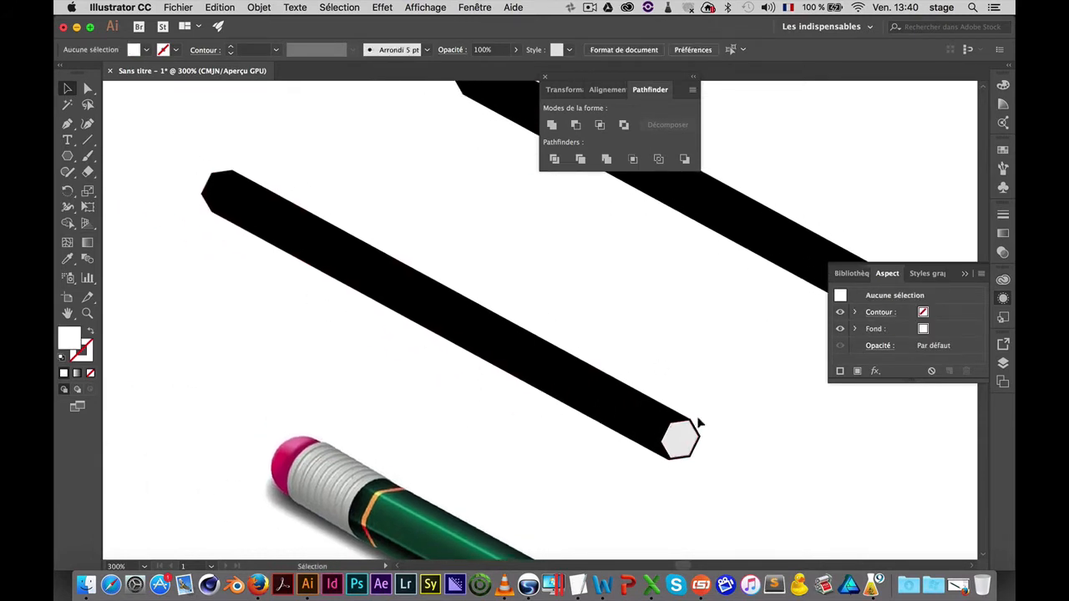
{"action": "left_click_drag", "start_coordinate": [675, 371], "coordinate": [479, 214]}
{"action": "left_click", "coordinate": [511, 289], "text": "super"}
{"action": "left_click", "coordinate": [488, 316], "text": "super"}
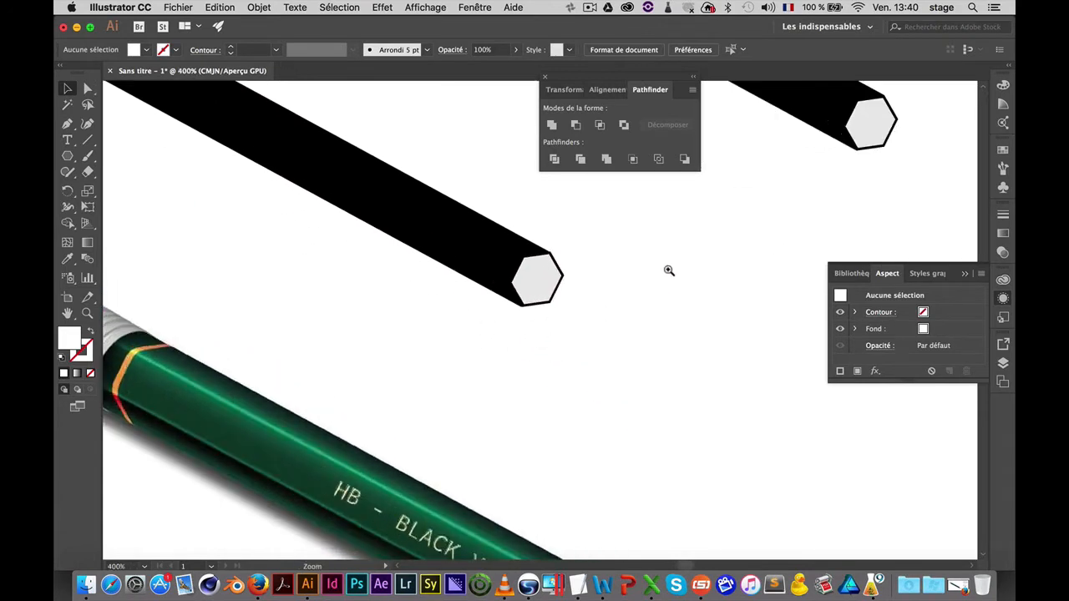
{"action": "left_click", "coordinate": [669, 270], "text": "super"}
{"action": "scroll", "coordinate": [649, 287], "scroll_direction": "down", "scroll_amount": 2}
{"action": "left_click", "coordinate": [377, 267]}
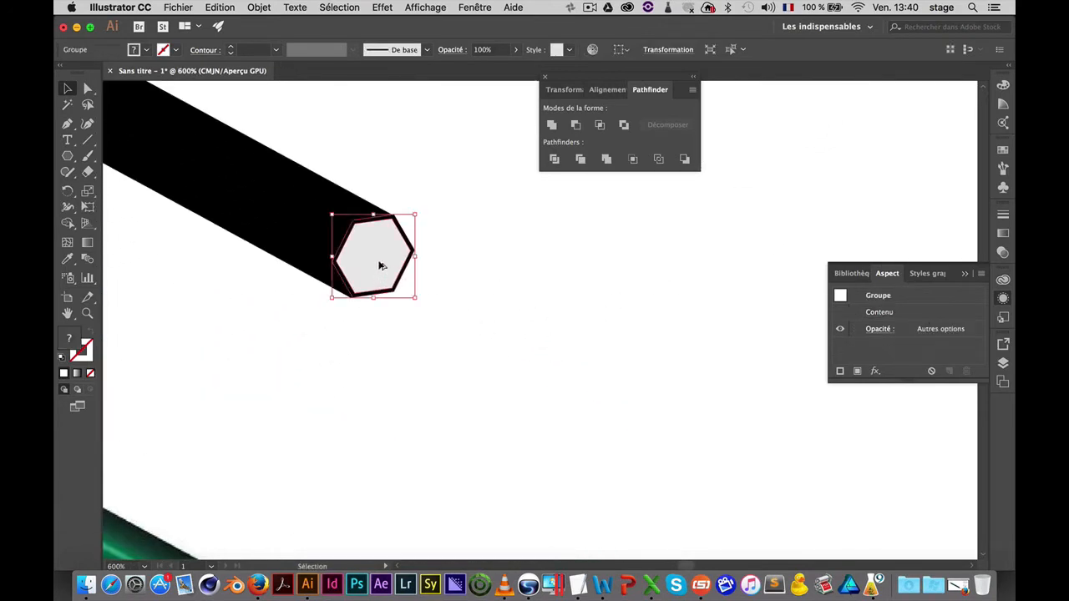
{"action": "left_click_drag", "start_coordinate": [379, 265], "coordinate": [483, 307]}
{"action": "left_click_drag", "start_coordinate": [517, 255], "coordinate": [482, 288]}
Scale the small hexagon copy down further to a tiny point for the pencil tip
{"action": "key", "text": "super+space"}
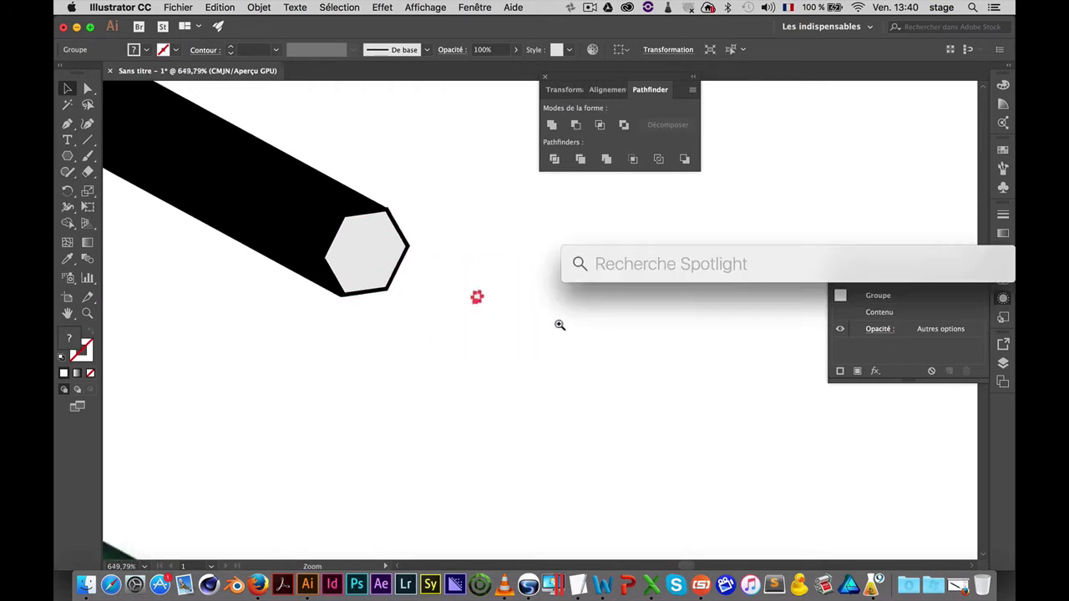
{"action": "left_click", "coordinate": [471, 310]}
{"action": "left_click", "coordinate": [443, 289]}
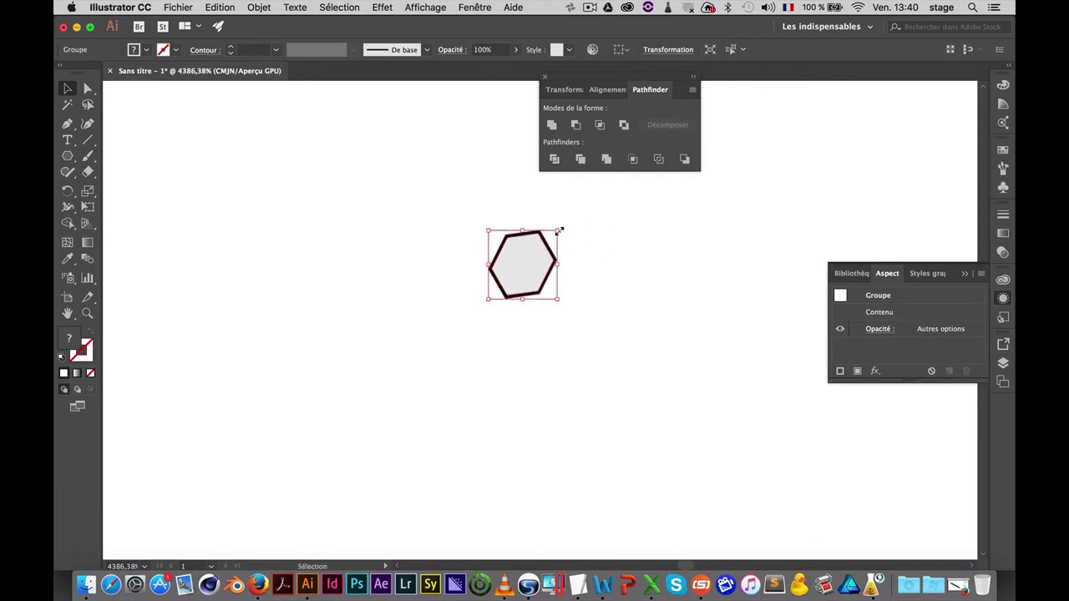
{"action": "left_click_drag", "start_coordinate": [559, 230], "coordinate": [515, 262]}
{"action": "left_click", "coordinate": [530, 299]}
Create a blend between the bar's end hexagon and the tiny hexagon
{"action": "key", "text": "super+space"}
{"action": "left_click", "coordinate": [470, 280], "text": "alt+super"}
{"action": "left_click", "coordinate": [474, 280], "text": "alt+super"}
{"action": "left_click", "coordinate": [495, 285], "text": "alt+super"}
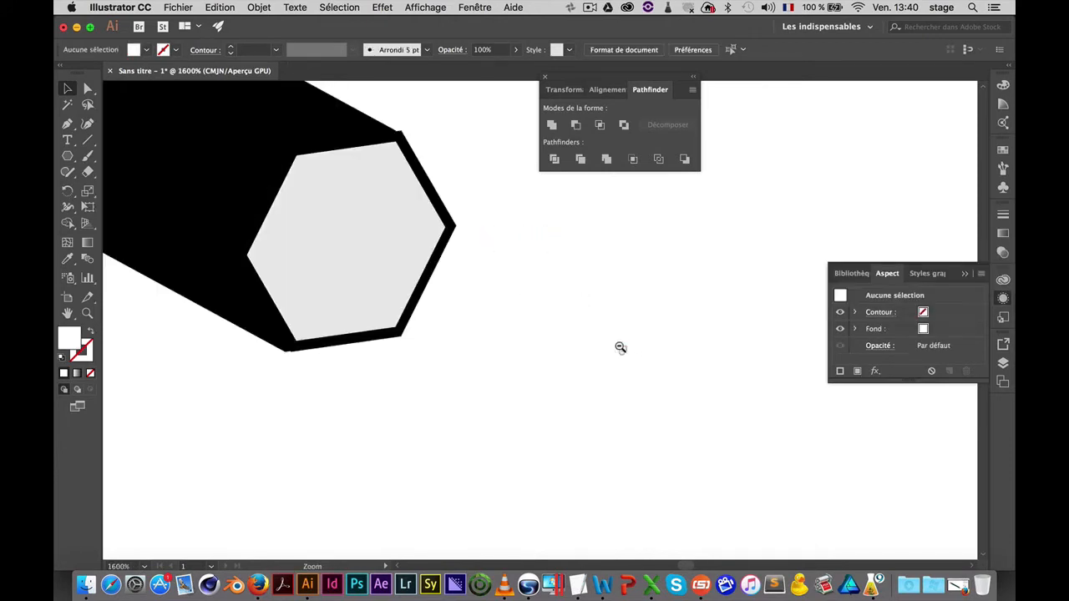
{"action": "left_click", "coordinate": [410, 264]}
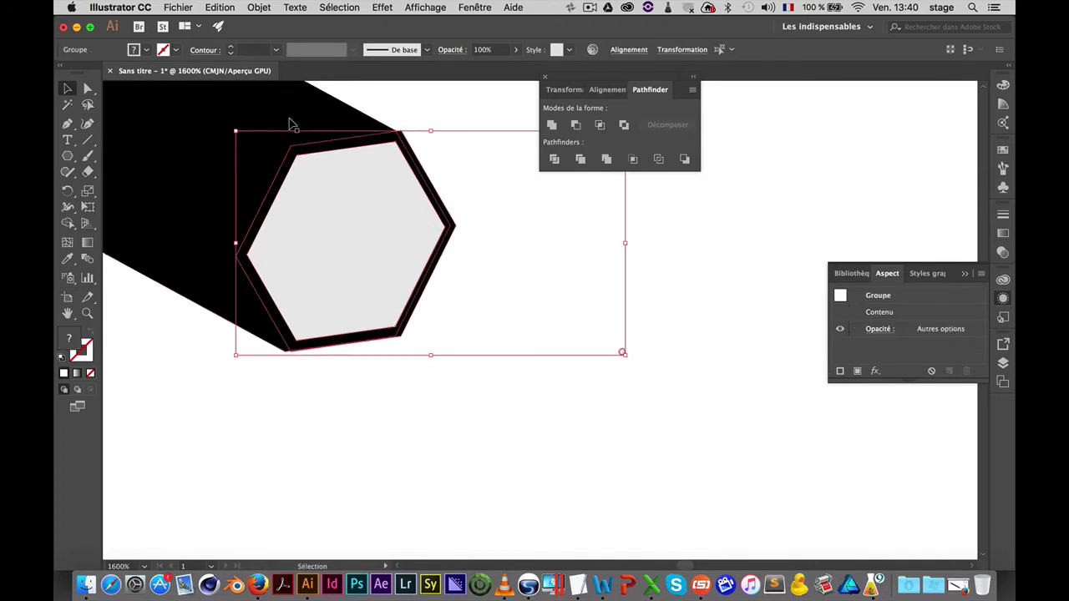
{"action": "key", "text": "a"}
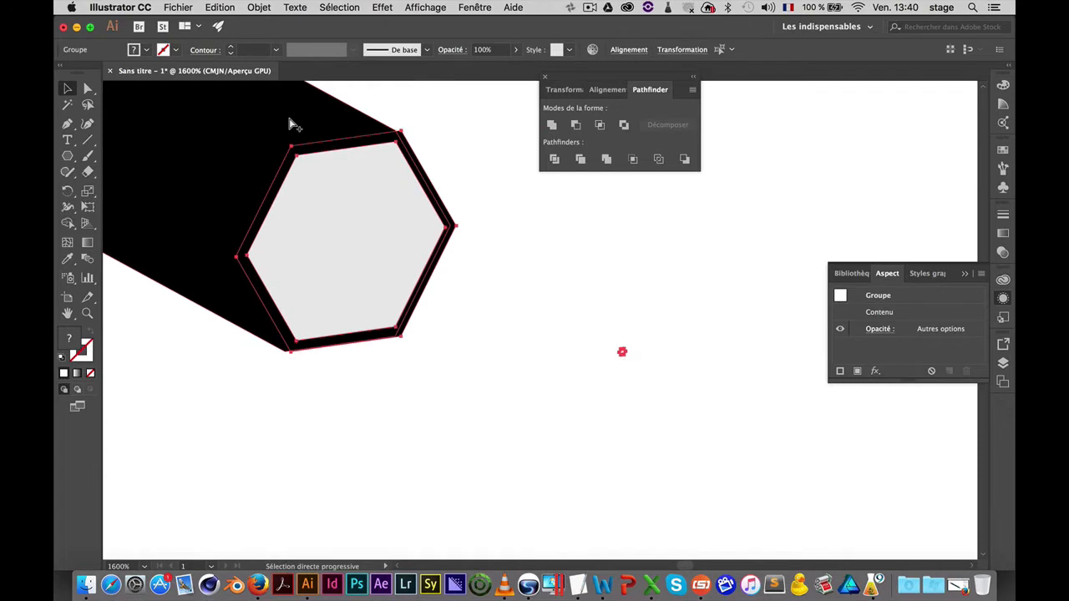
{"action": "key", "text": "super+alt+b"}
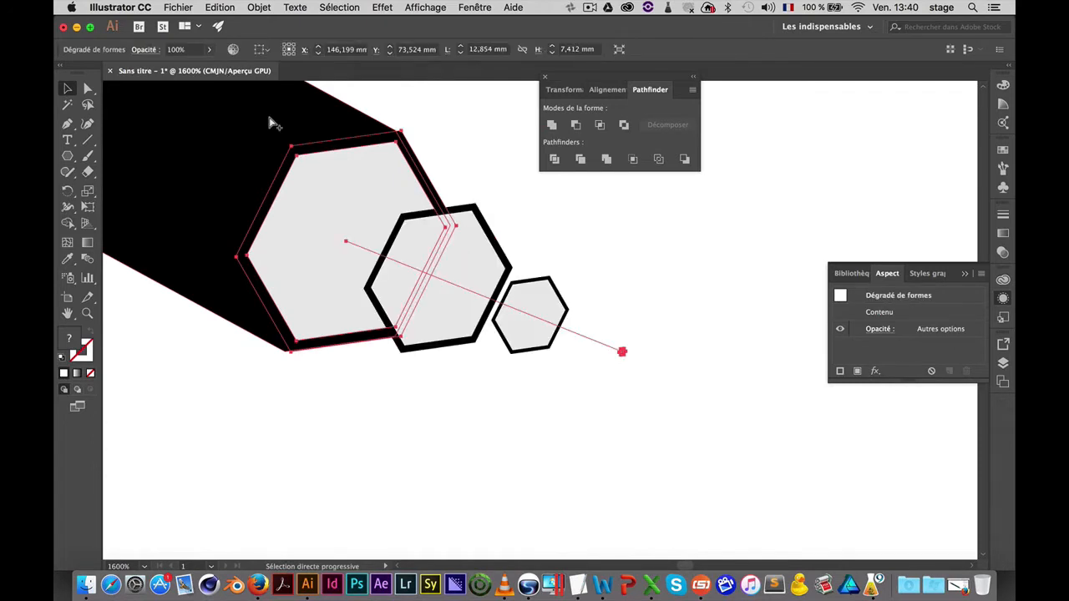
Switch the blend's spacing from smooth colour to Etapes, with enough steps to form a continuous pointed tip
{"action": "key", "text": "v"}
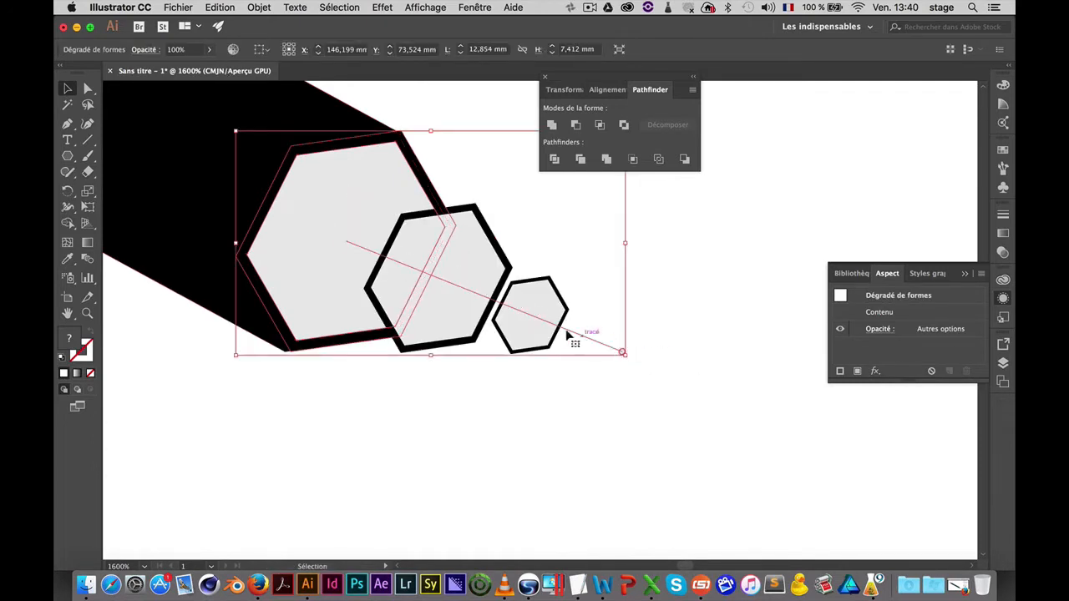
{"action": "left_click", "coordinate": [262, 8]}
{"action": "mouse_move", "coordinate": [261, 321]}
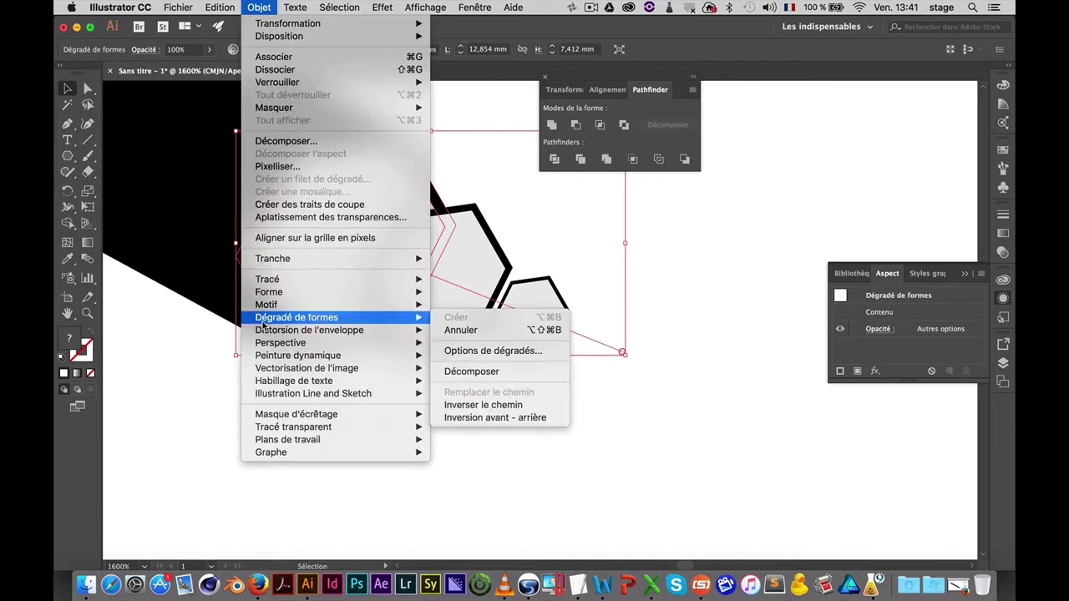
{"action": "left_click", "coordinate": [485, 351]}
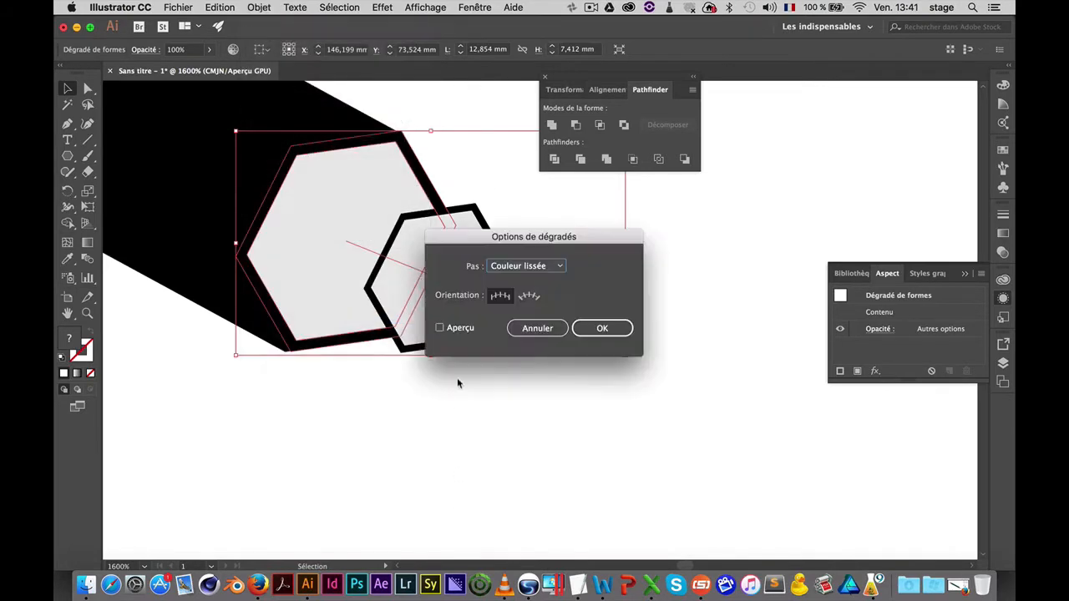
{"action": "left_click_drag", "start_coordinate": [503, 241], "coordinate": [730, 168]}
{"action": "left_click", "coordinate": [756, 192]}
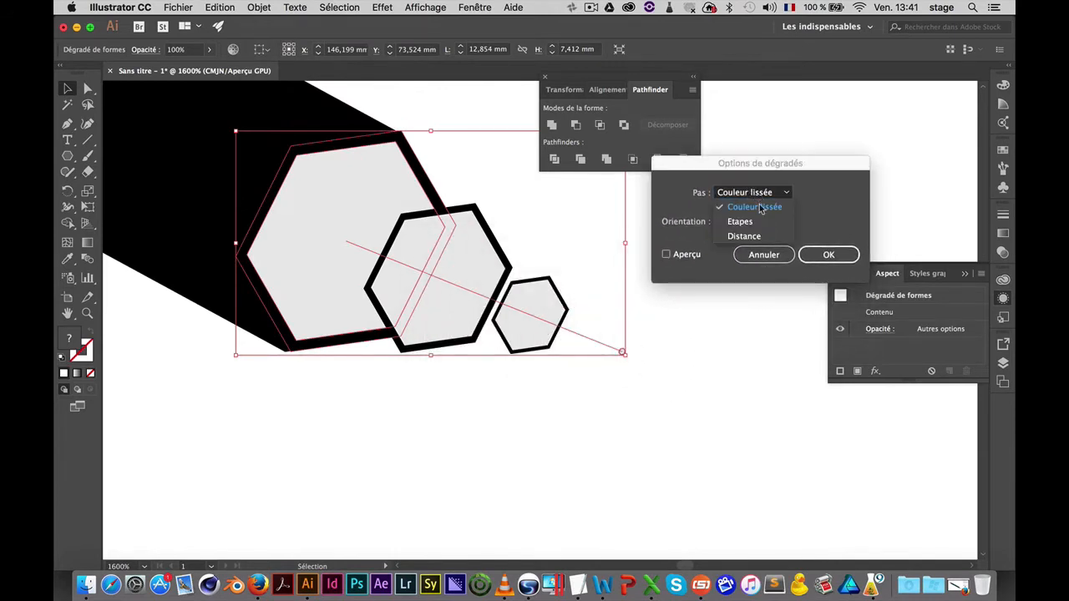
{"action": "left_click", "coordinate": [754, 222]}
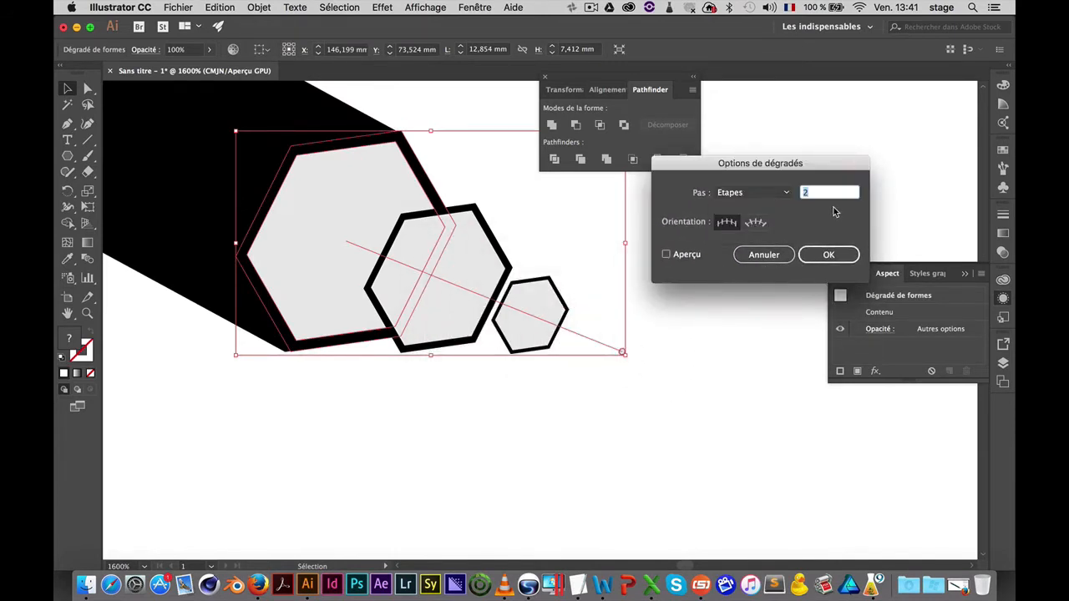
{"action": "type", "text": "2"}
{"action": "key", "text": "Return"}
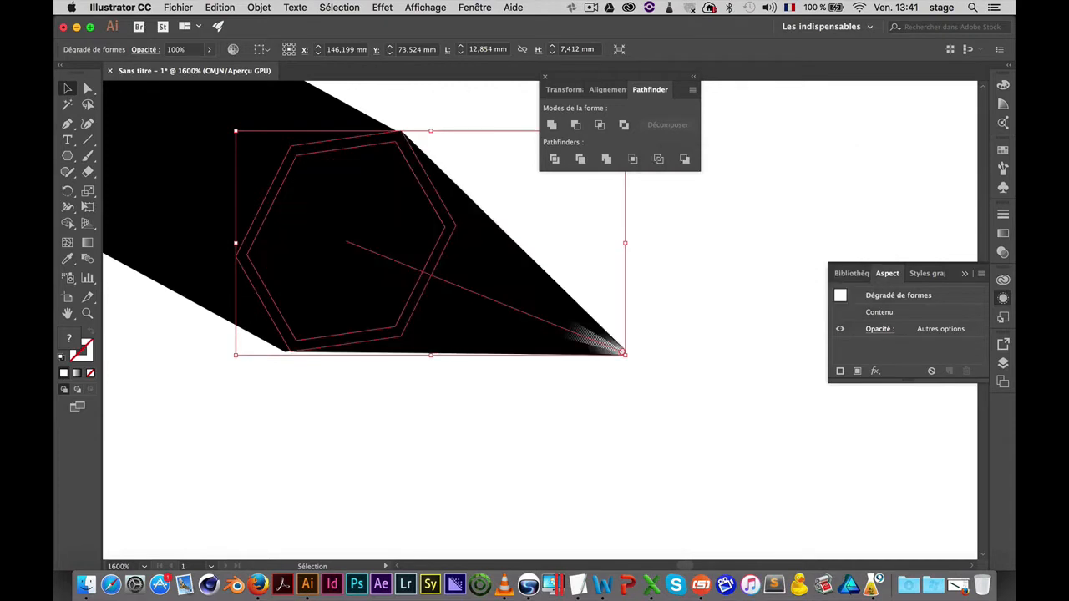
Remove the stroke from the blended tip and fill it with a light beige swatch
{"action": "left_click", "coordinate": [759, 370]}
{"action": "left_click", "coordinate": [559, 342]}
{"action": "left_click", "coordinate": [1003, 150]}
{"action": "left_click", "coordinate": [848, 187]}
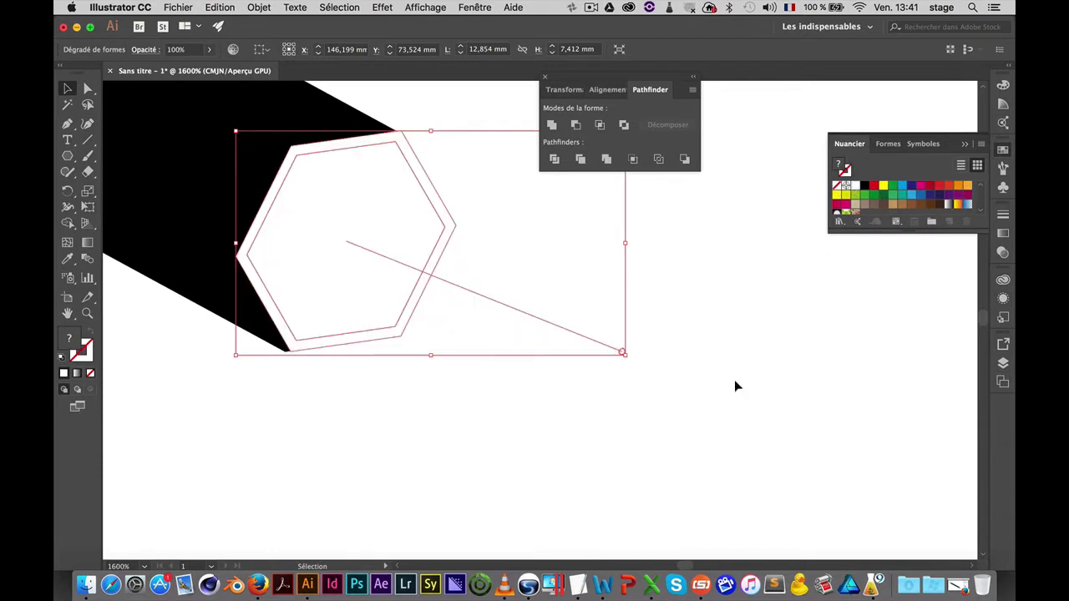
{"action": "left_click", "coordinate": [856, 206]}
{"action": "left_click", "coordinate": [700, 352]}
Move the end anchor point of the beige tip's blend down to about X 152.63 mm, Y 77.98 mm
{"action": "left_click", "coordinate": [468, 328], "text": "alt+super"}
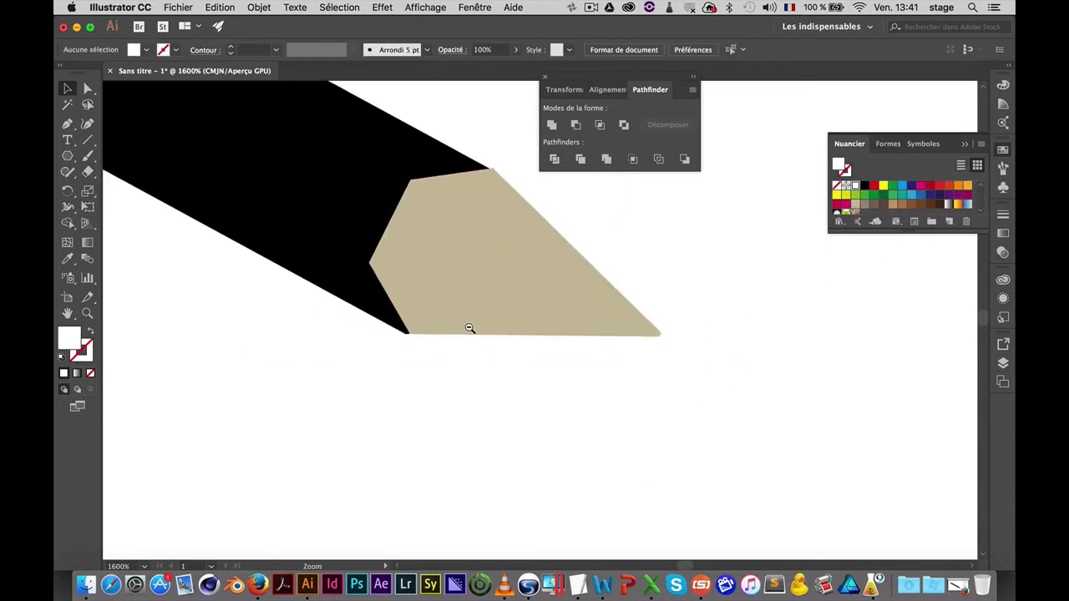
{"action": "left_click", "coordinate": [548, 337], "text": "alt+super"}
{"action": "left_click", "coordinate": [589, 343], "text": "alt+super"}
{"action": "left_click", "coordinate": [513, 343], "text": "alt+super"}
{"action": "left_click", "coordinate": [562, 377], "text": "alt+super"}
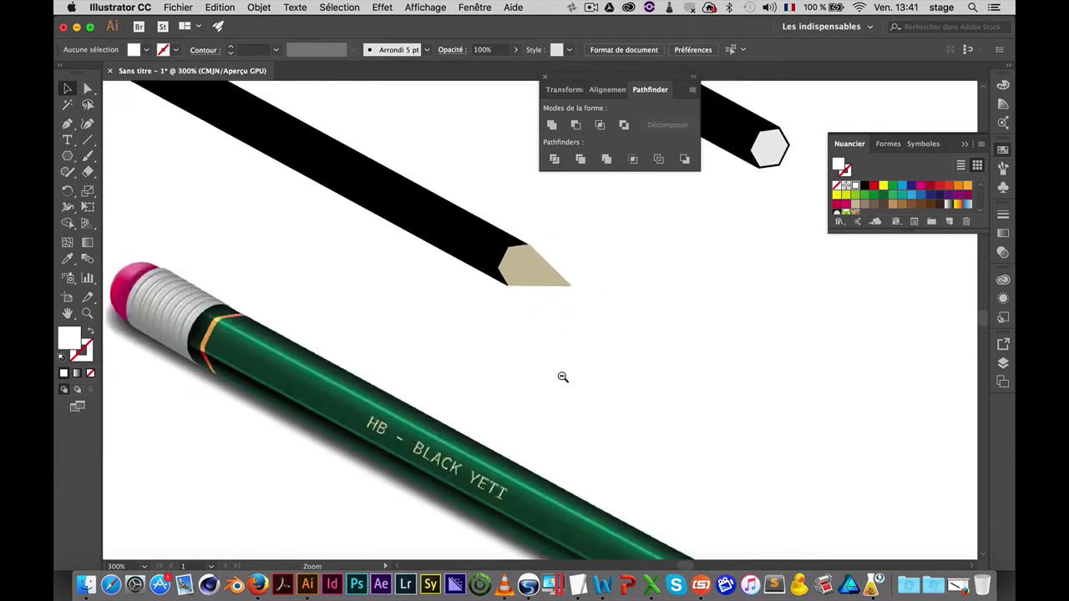
{"action": "left_click", "coordinate": [562, 376], "text": "alt+super"}
{"action": "left_click_drag", "start_coordinate": [610, 360], "coordinate": [568, 324]}
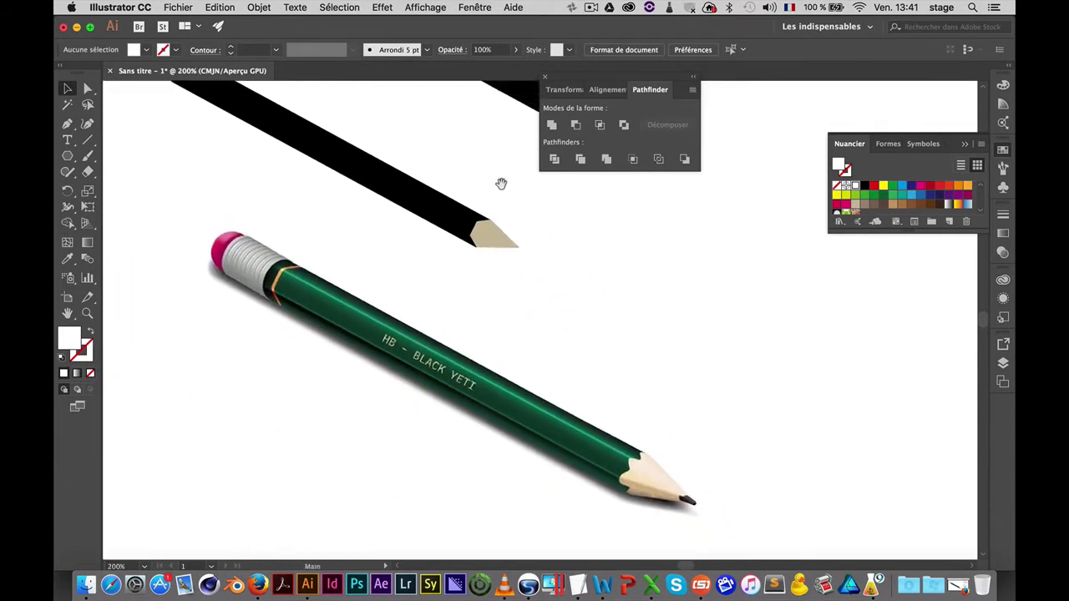
{"action": "left_click_drag", "start_coordinate": [504, 241], "coordinate": [655, 289]}
{"action": "left_click_drag", "start_coordinate": [329, 169], "coordinate": [542, 289]}
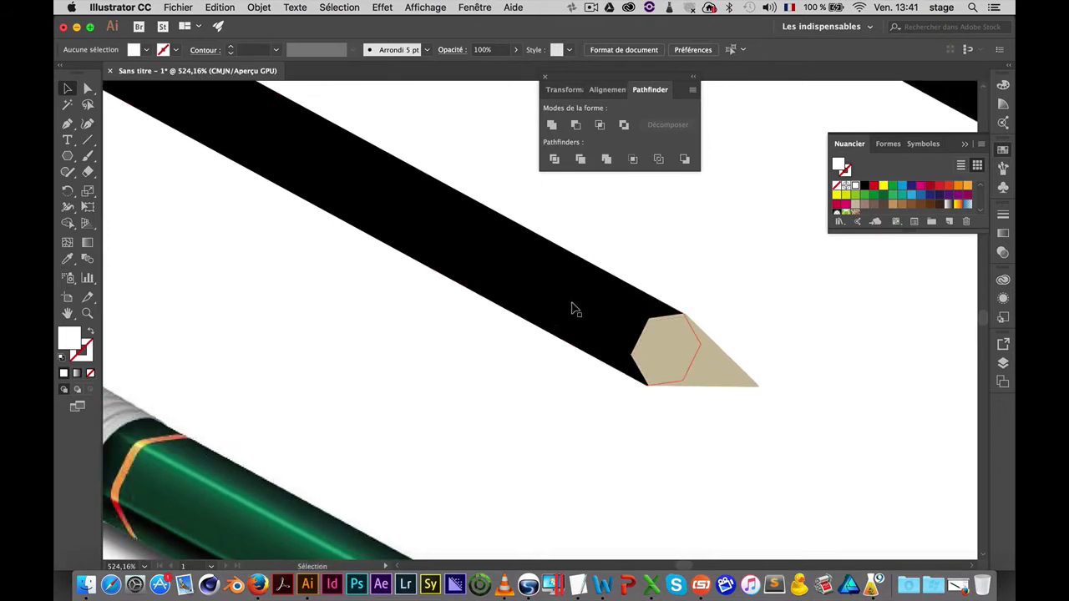
{"action": "key", "text": "a"}
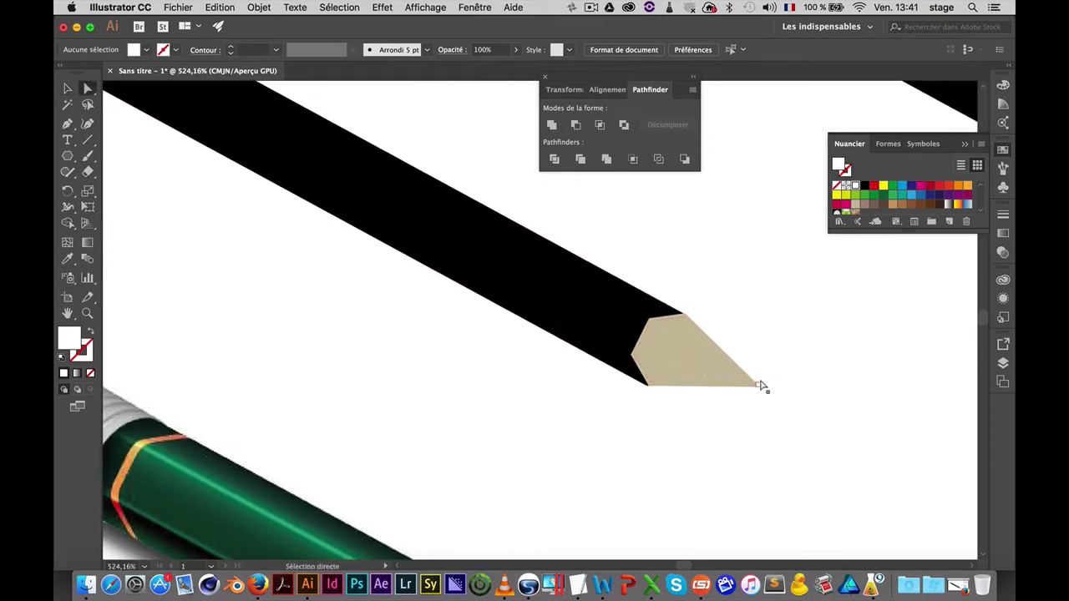
{"action": "left_click_drag", "start_coordinate": [749, 365], "coordinate": [760, 399]}
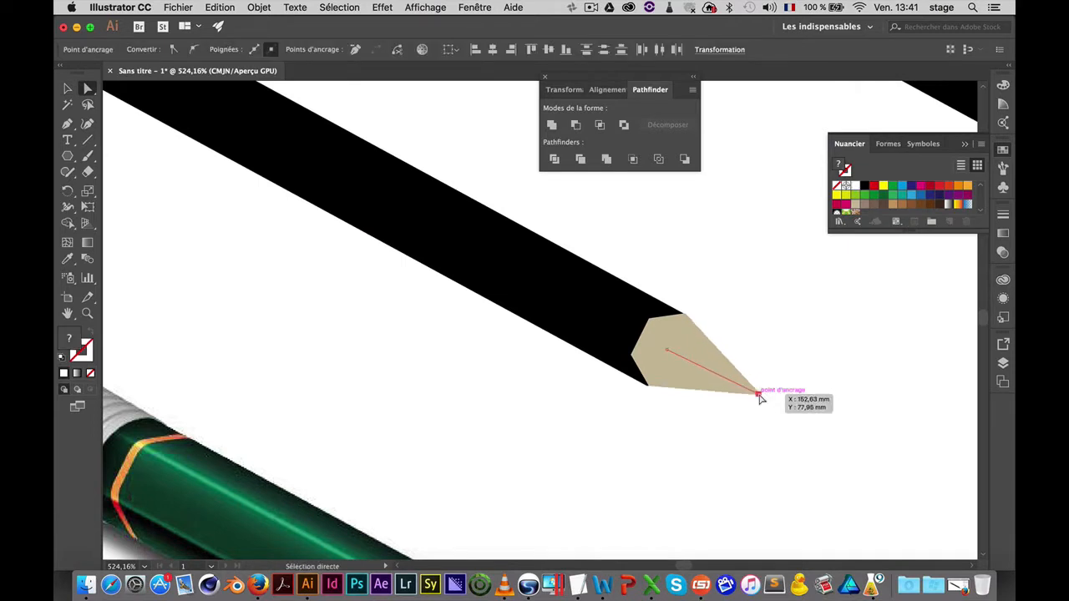
{"action": "left_click", "coordinate": [817, 387]}
Nudge the beige tip's end anchor point down by about 0.7 mm to better follow the pencil's axis
{"action": "key", "text": "super+space"}
{"action": "left_click_drag", "start_coordinate": [629, 410], "coordinate": [651, 407]}
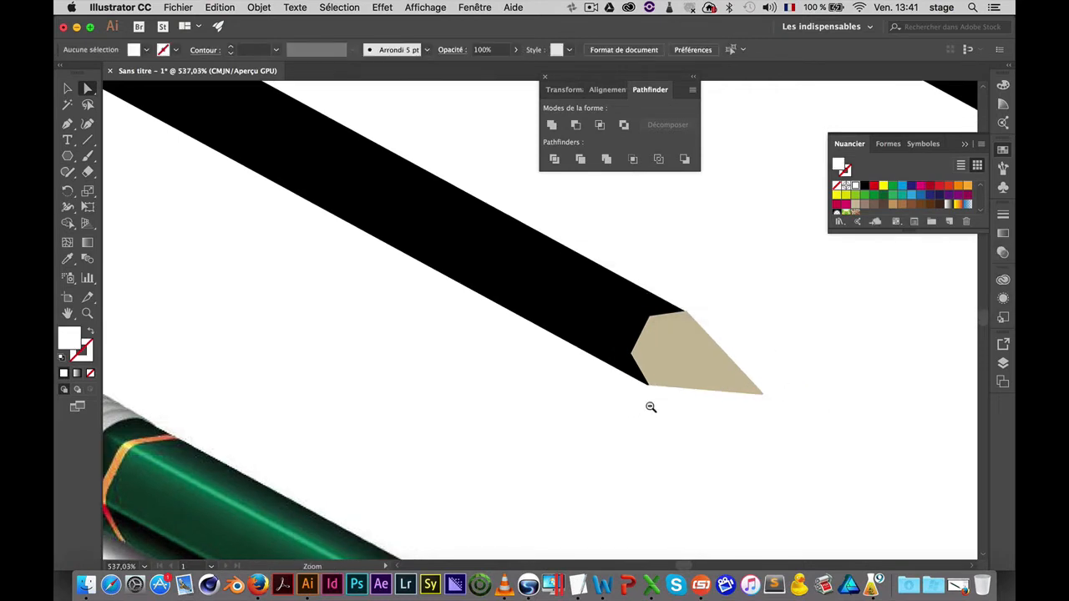
{"action": "left_click", "coordinate": [651, 406], "text": "alt+super"}
{"action": "left_click", "coordinate": [651, 377], "text": "alt+super"}
{"action": "left_click_drag", "start_coordinate": [465, 316], "coordinate": [709, 514]}
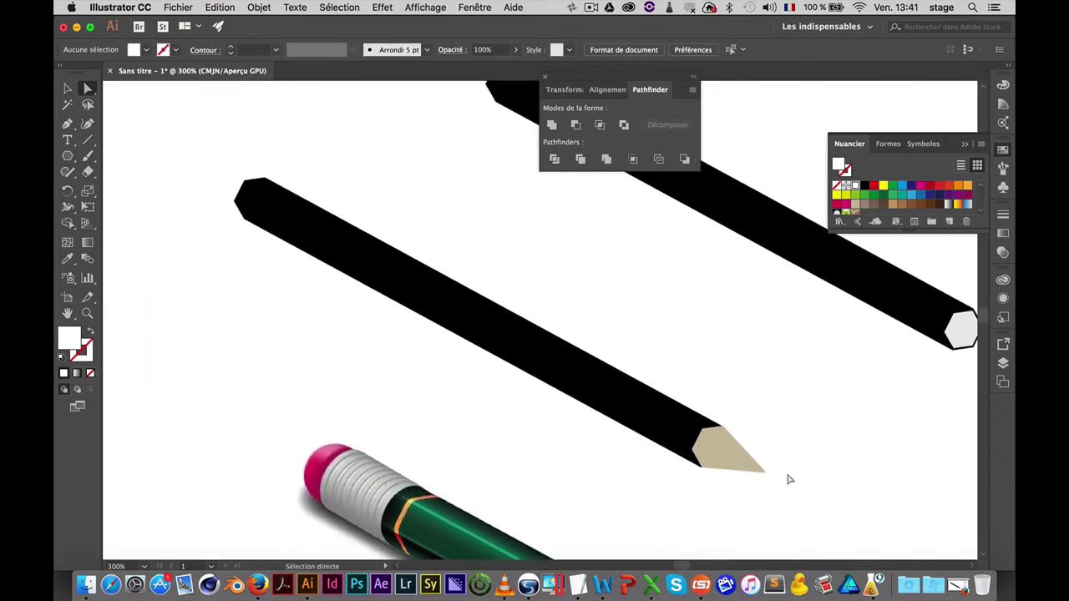
{"action": "left_click", "coordinate": [764, 474]}
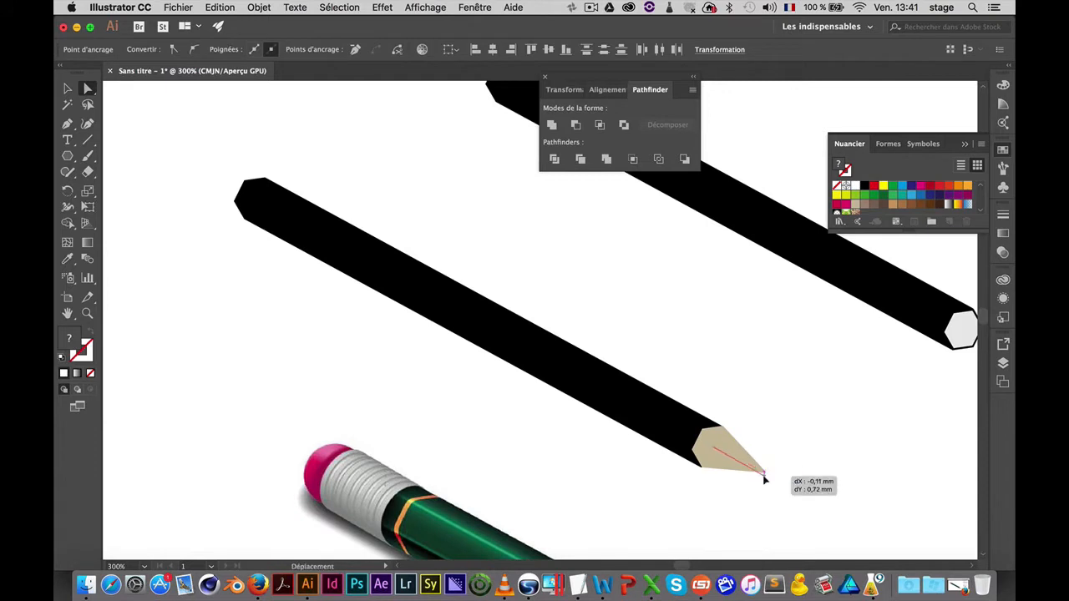
{"action": "left_click", "coordinate": [785, 472]}
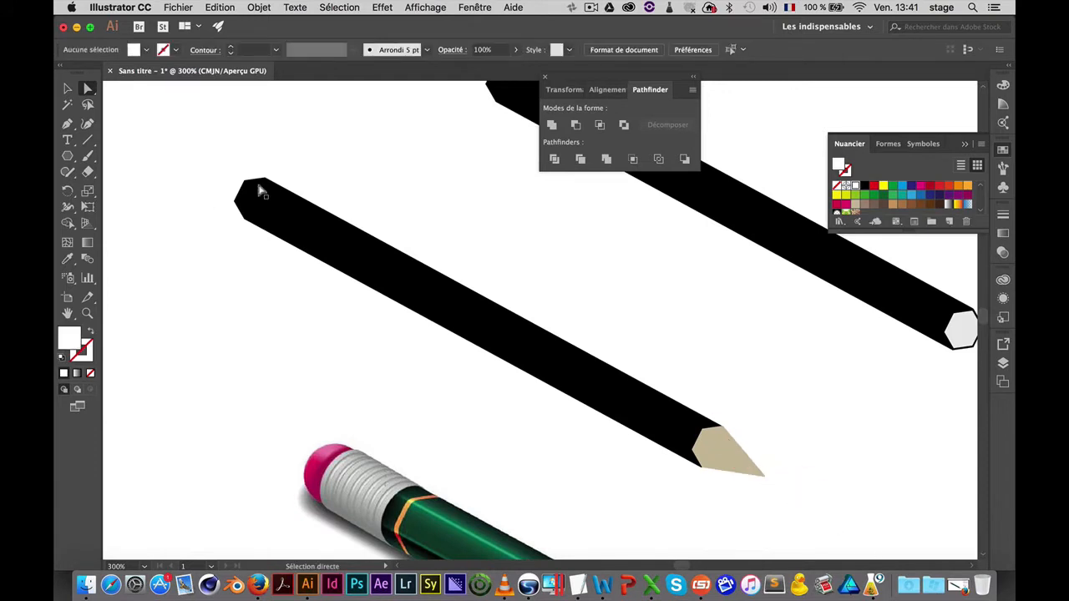
Compare the black pencil body and its tip with the reference pencil's eraser, metal ring and orange band
{"action": "left_click_drag", "start_coordinate": [702, 377], "coordinate": [650, 349]}
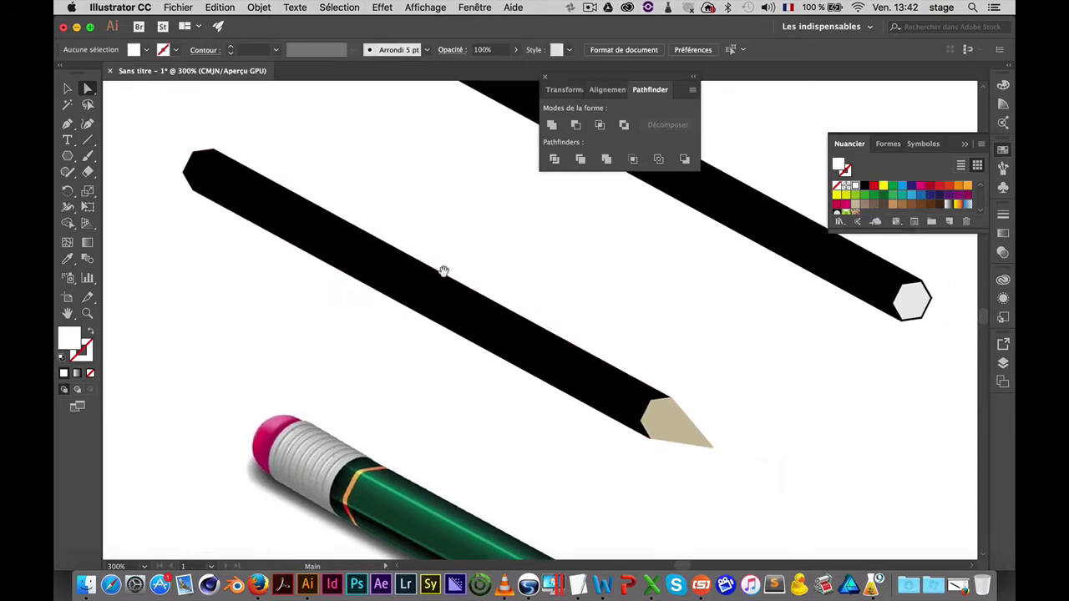
{"action": "scroll", "coordinate": [616, 245], "scroll_direction": "down", "scroll_amount": 10}
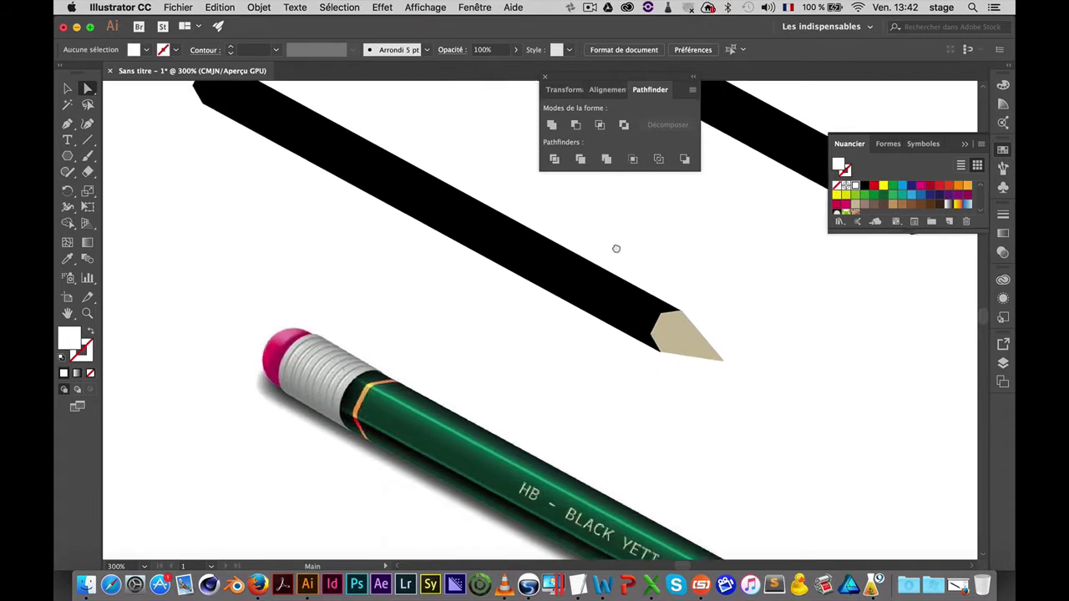
{"action": "scroll", "coordinate": [587, 331], "scroll_direction": "down", "scroll_amount": 1}
{"action": "scroll", "coordinate": [467, 230], "scroll_direction": "down", "scroll_amount": 5}
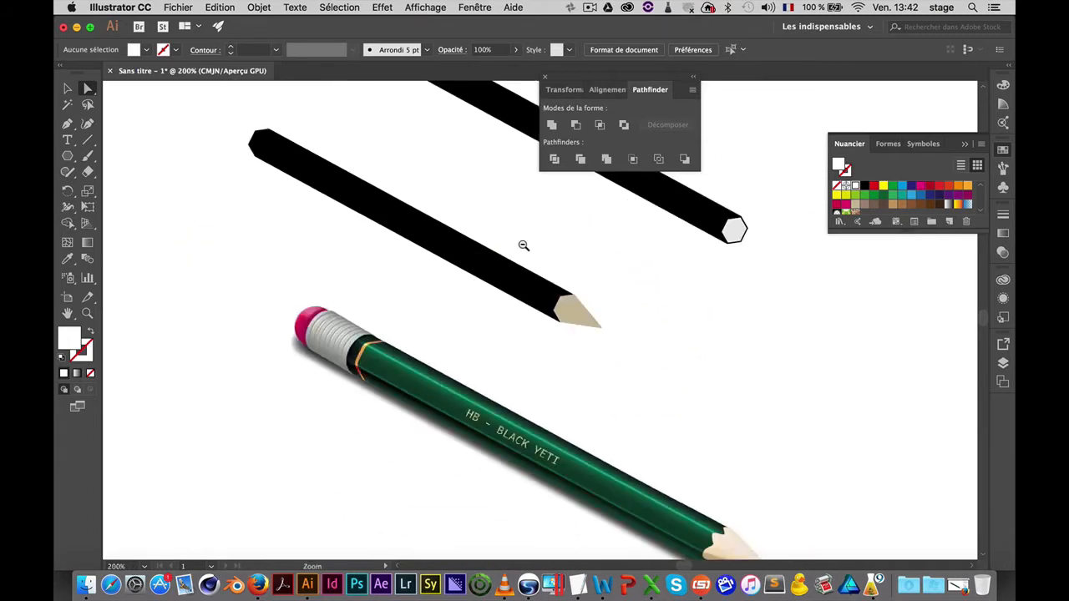
{"action": "scroll", "coordinate": [410, 222], "scroll_direction": "up", "scroll_amount": 2}
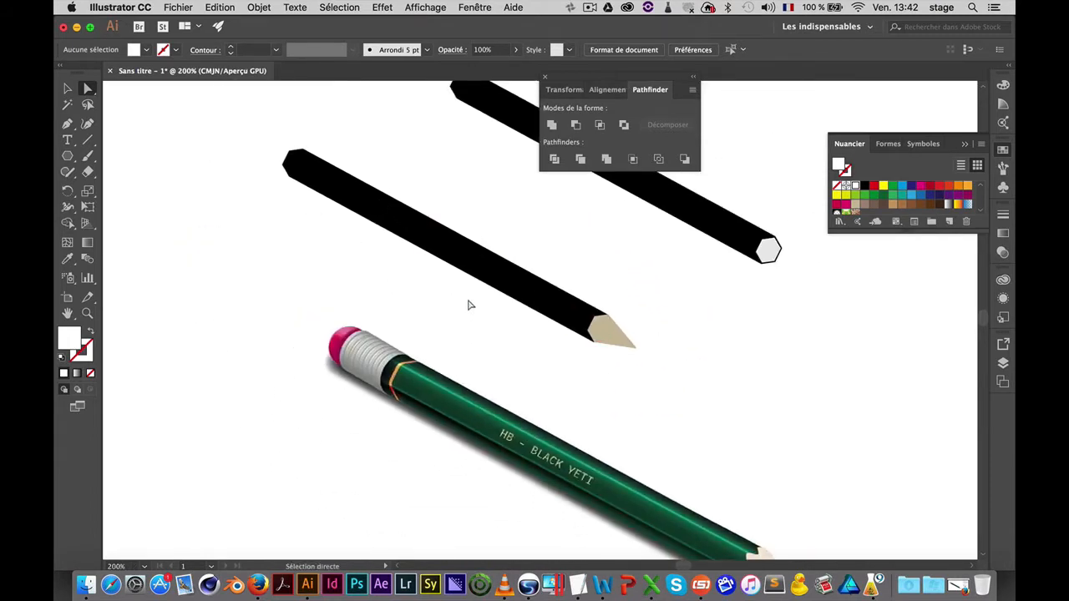
{"action": "scroll", "coordinate": [429, 354], "scroll_direction": "down", "scroll_amount": 5}
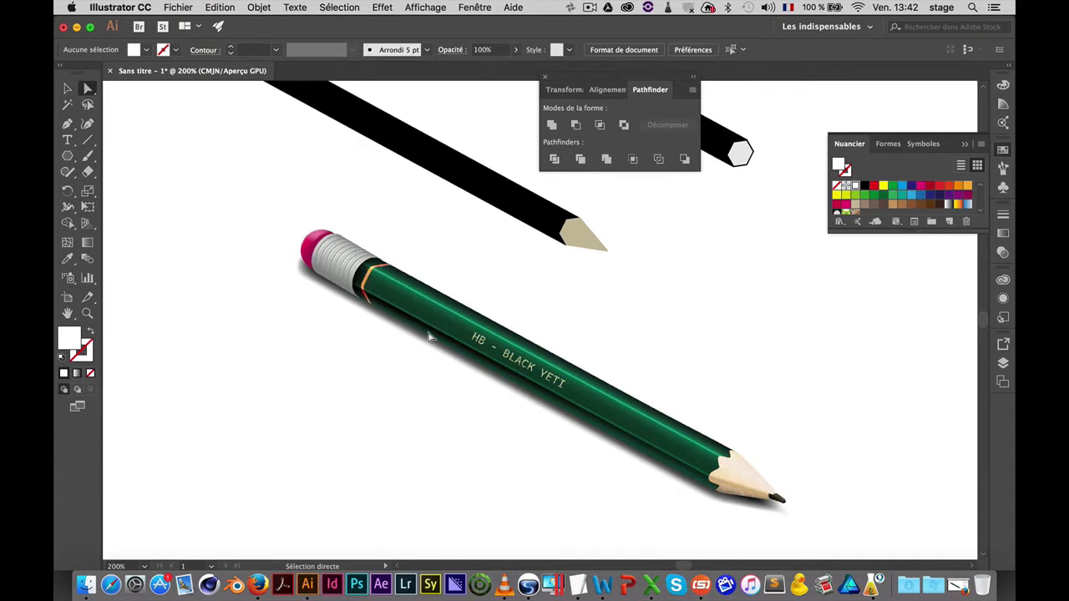
{"action": "mouse_move", "coordinate": [386, 219]}
{"action": "left_mouse_down"}
{"action": "mouse_move", "coordinate": [517, 326]}
{"action": "mouse_move", "coordinate": [444, 274]}
{"action": "mouse_move", "coordinate": [448, 329]}
{"action": "left_mouse_up"}
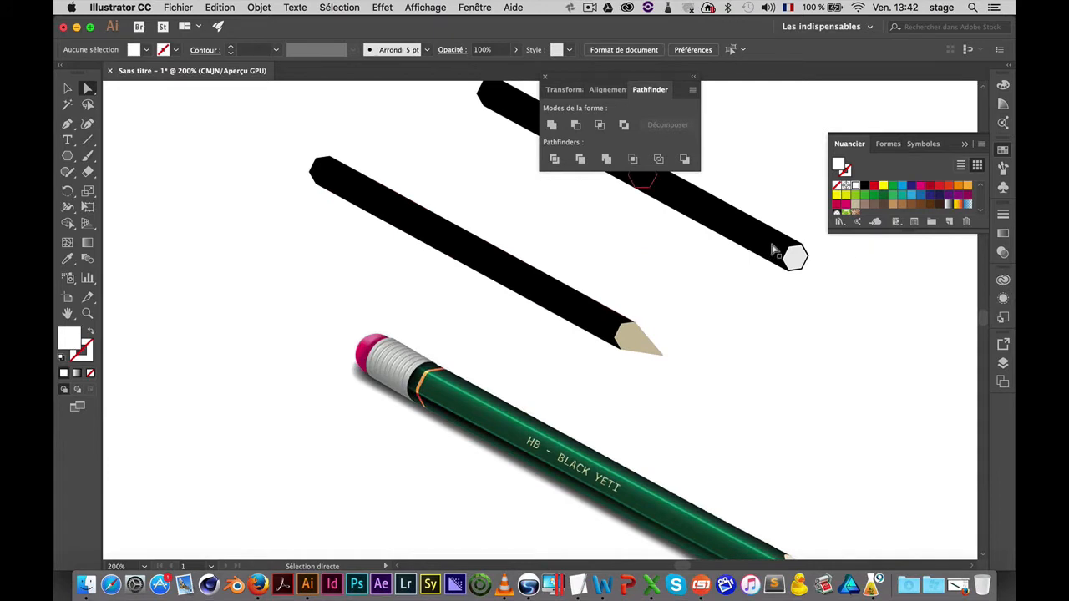
{"action": "key", "text": "space"}
{"action": "mouse_move", "coordinate": [503, 181]}
{"action": "left_mouse_down"}
{"action": "mouse_move", "coordinate": [482, 232]}
{"action": "mouse_move", "coordinate": [474, 212]}
{"action": "left_mouse_up"}
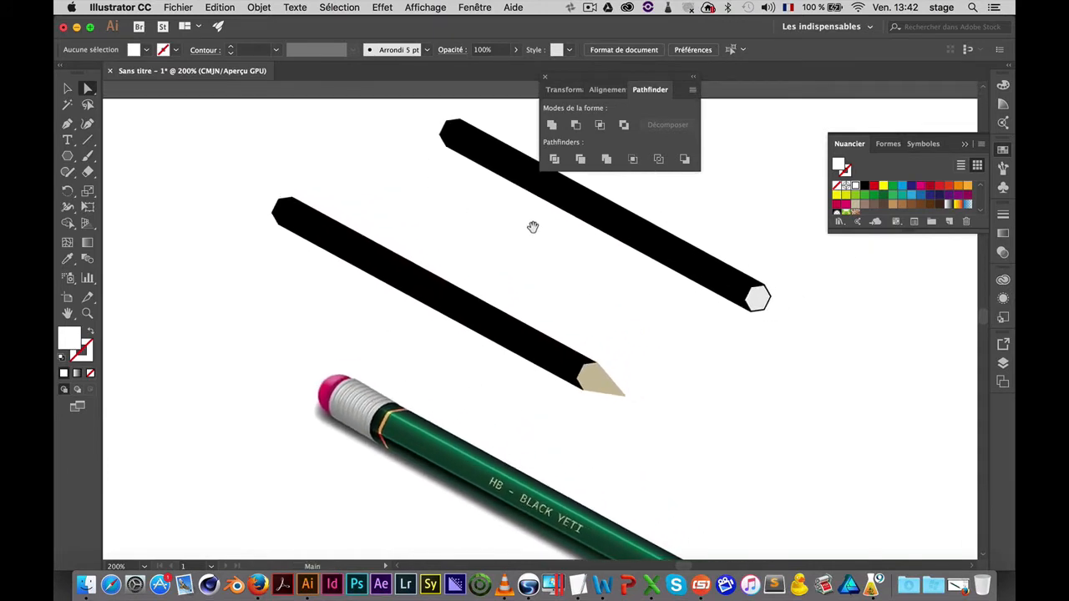
Duplicate the original 3D-extruded hexagon bar, placing the copy midway between it and the pencil body
{"action": "key", "text": "v"}
{"action": "left_click", "coordinate": [678, 257]}
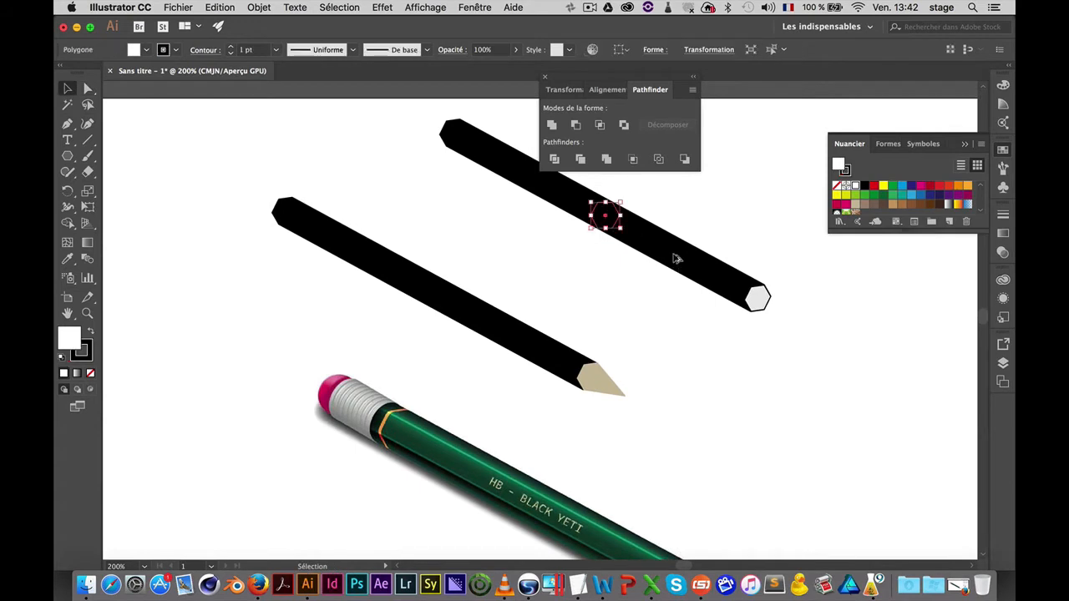
{"action": "left_click_drag", "start_coordinate": [676, 256], "coordinate": [591, 292]}
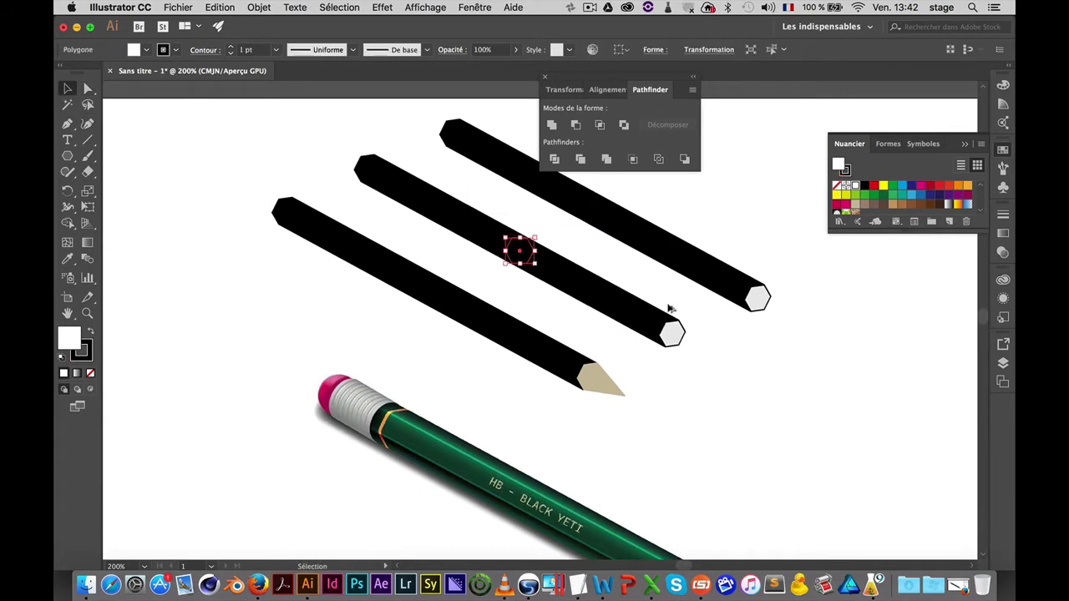
Set the duplicated bar's 3D extrusion depth to 5 pt with the preview turned on
{"action": "left_click", "coordinate": [1004, 298]}
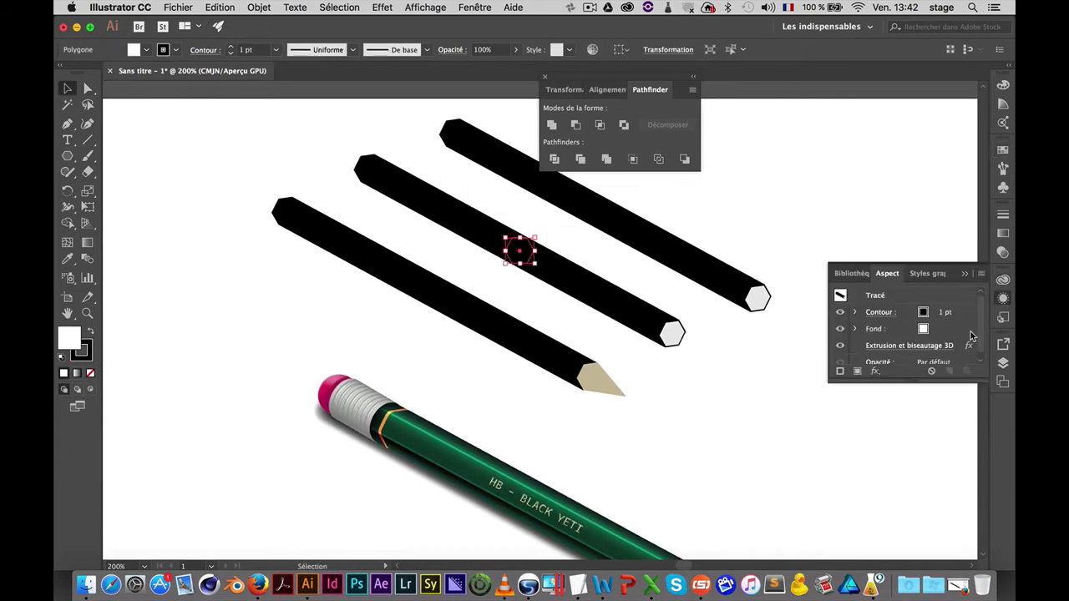
{"action": "left_click", "coordinate": [892, 346]}
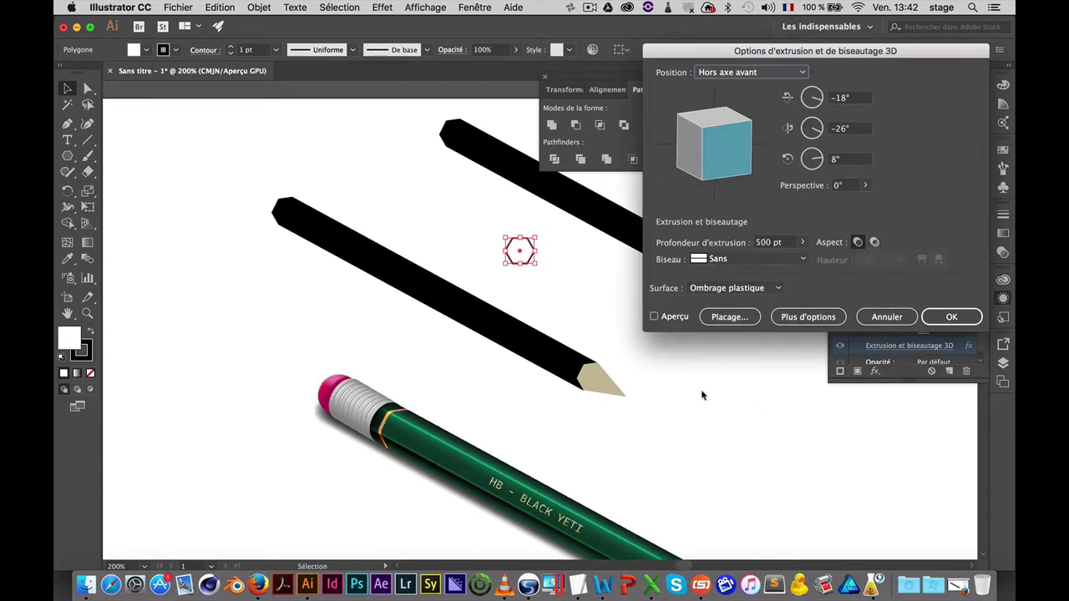
{"action": "left_click", "coordinate": [774, 244]}
{"action": "type", "text": "1"}
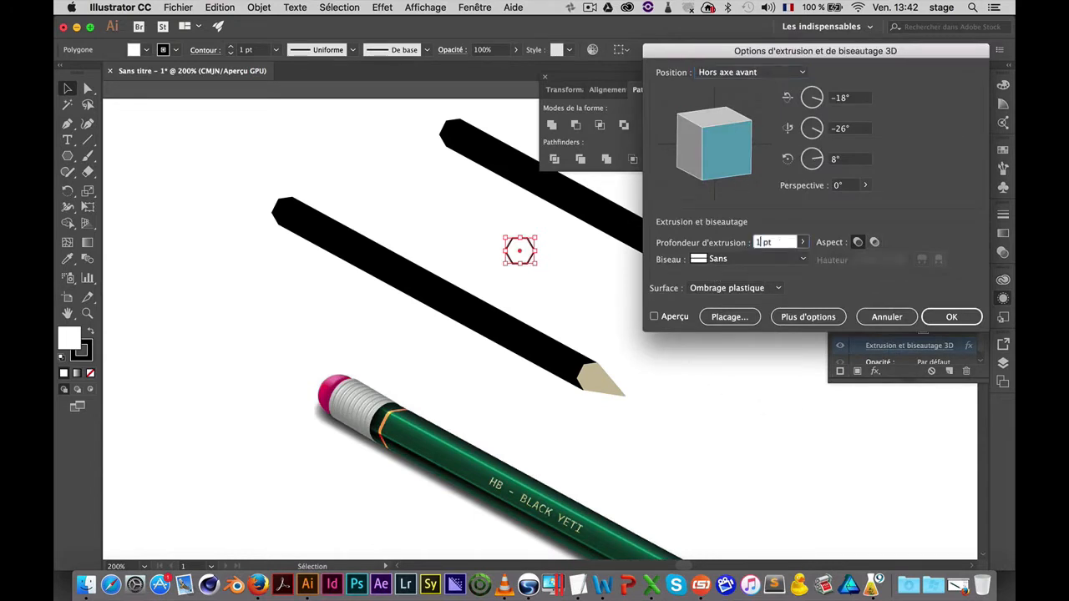
{"action": "type", "text": "5"}
{"action": "left_click", "coordinate": [673, 318]}
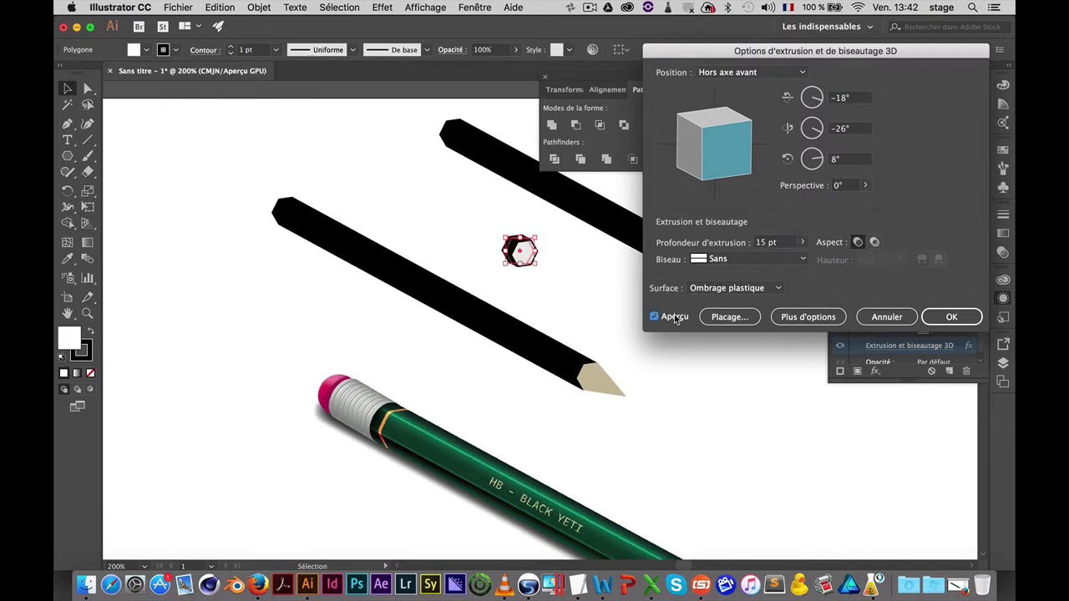
{"action": "left_click", "coordinate": [772, 244]}
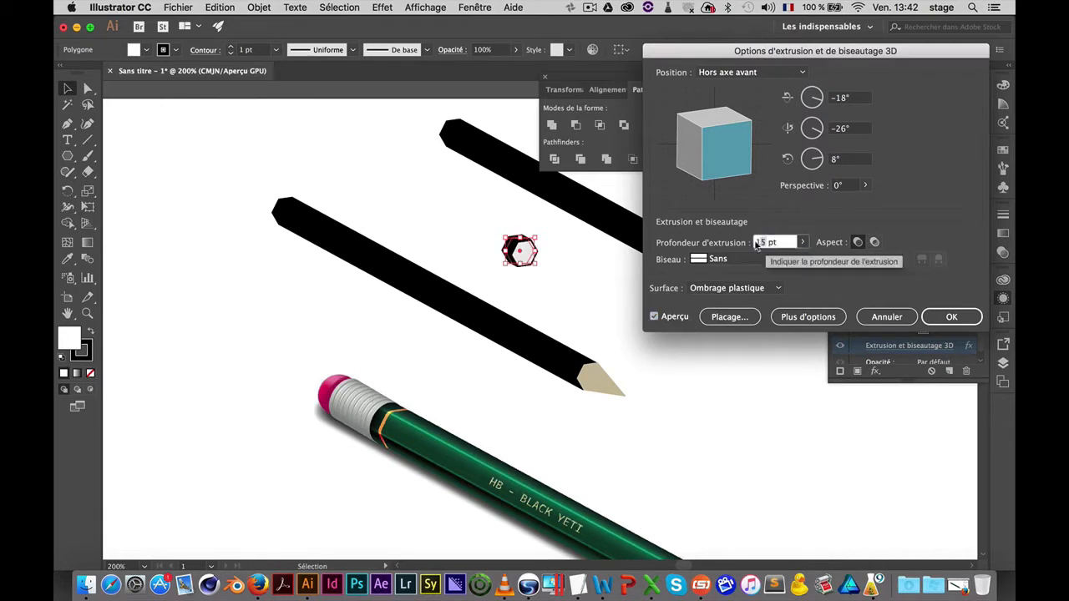
{"action": "type", "text": "5"}
{"action": "key", "text": "Tab"}
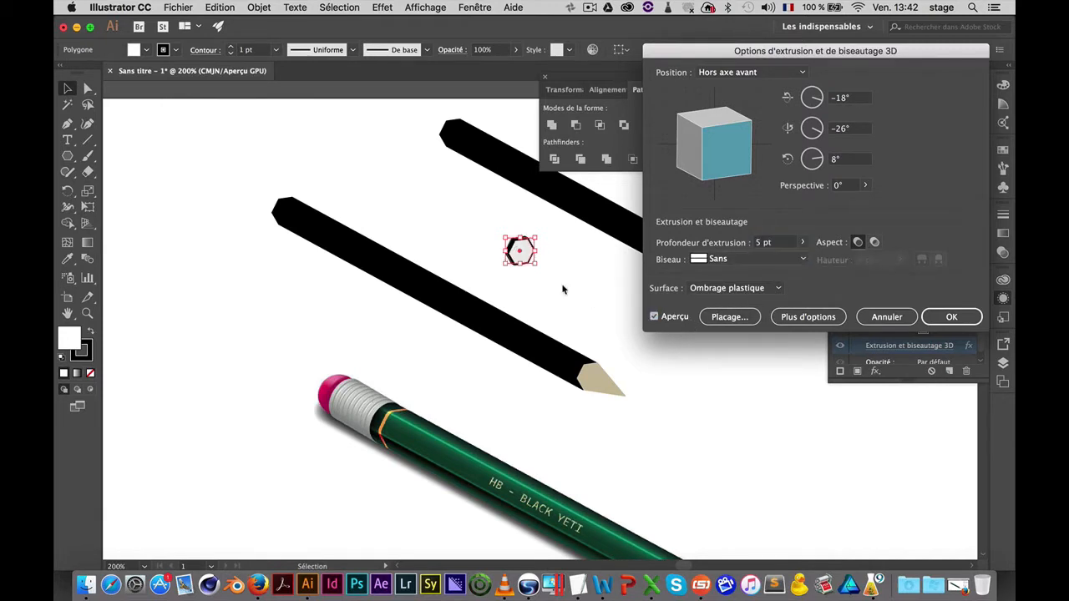
{"action": "left_click", "coordinate": [949, 322]}
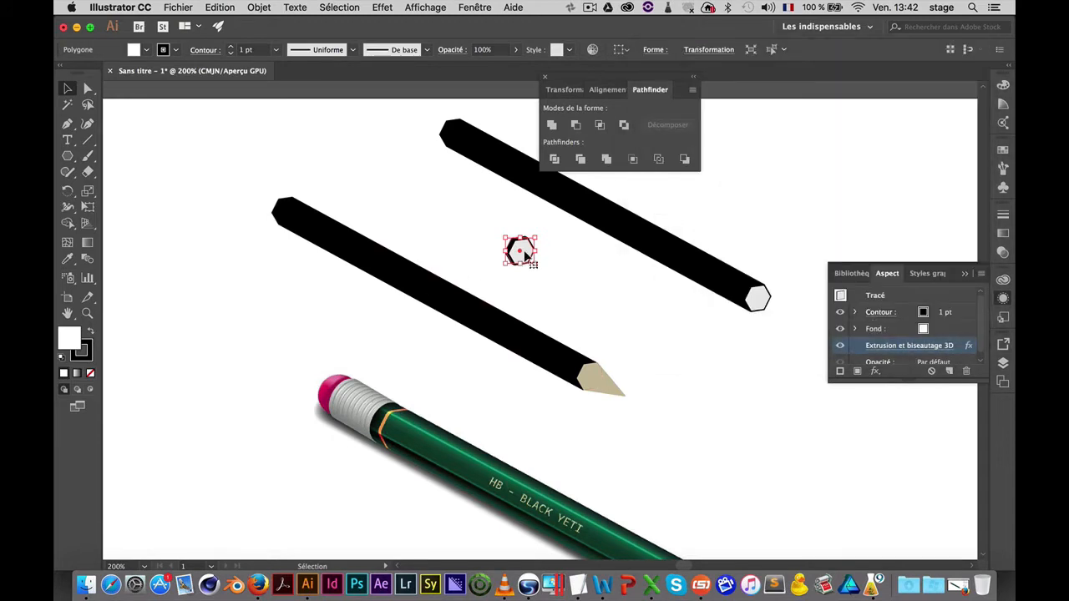
Move the short extruded hexagon onto the pencil body's upper-left end and align it with the body's outline
{"action": "mouse_move", "coordinate": [524, 255]}
{"action": "left_mouse_down"}
{"action": "mouse_move", "coordinate": [274, 231]}
{"action": "mouse_move", "coordinate": [287, 210]}
{"action": "mouse_move", "coordinate": [291, 217]}
{"action": "left_mouse_up"}
{"action": "scroll", "coordinate": [265, 205], "scroll_direction": "up", "scroll_amount": 6}
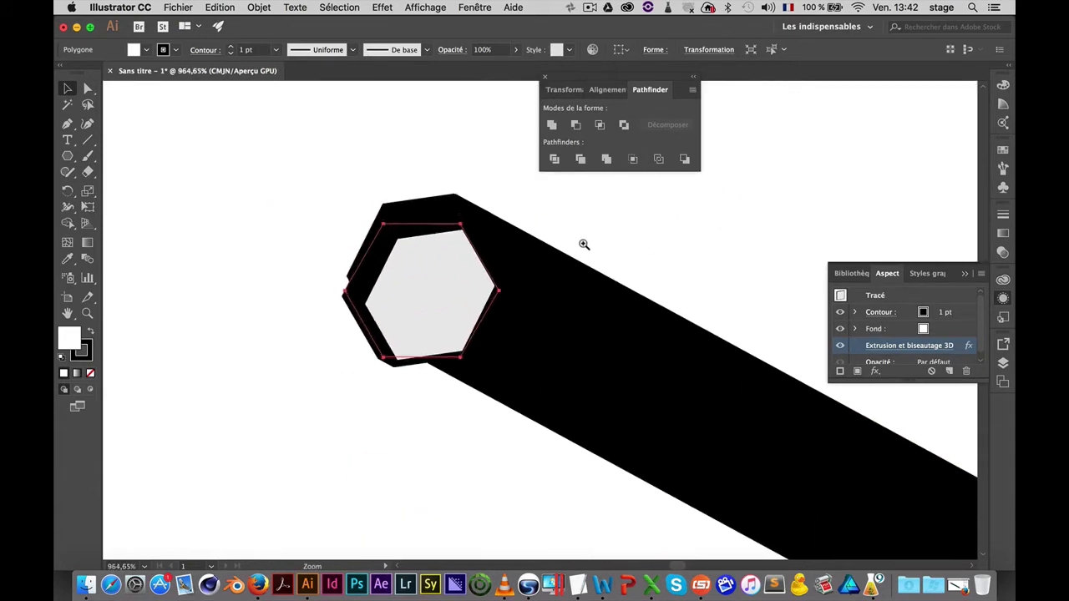
{"action": "mouse_move", "coordinate": [507, 358]}
{"action": "left_mouse_down"}
{"action": "mouse_move", "coordinate": [501, 315]}
{"action": "mouse_move", "coordinate": [481, 314]}
{"action": "mouse_move", "coordinate": [488, 321]}
{"action": "left_mouse_up"}
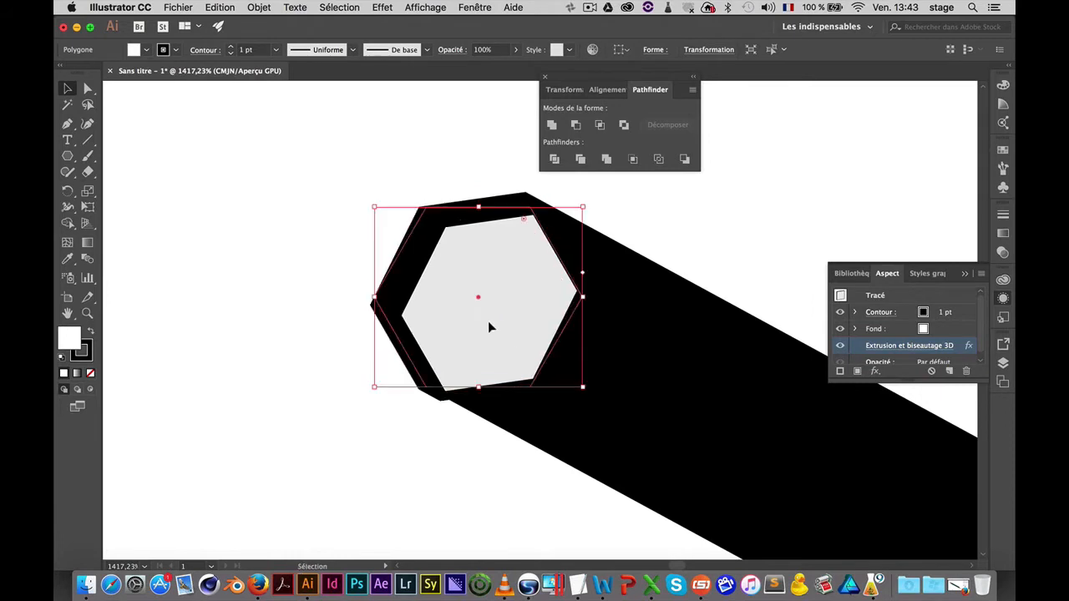
Change the short extruded hexagon's stroke colour from black to yellow-green
{"action": "double_click", "coordinate": [89, 356]}
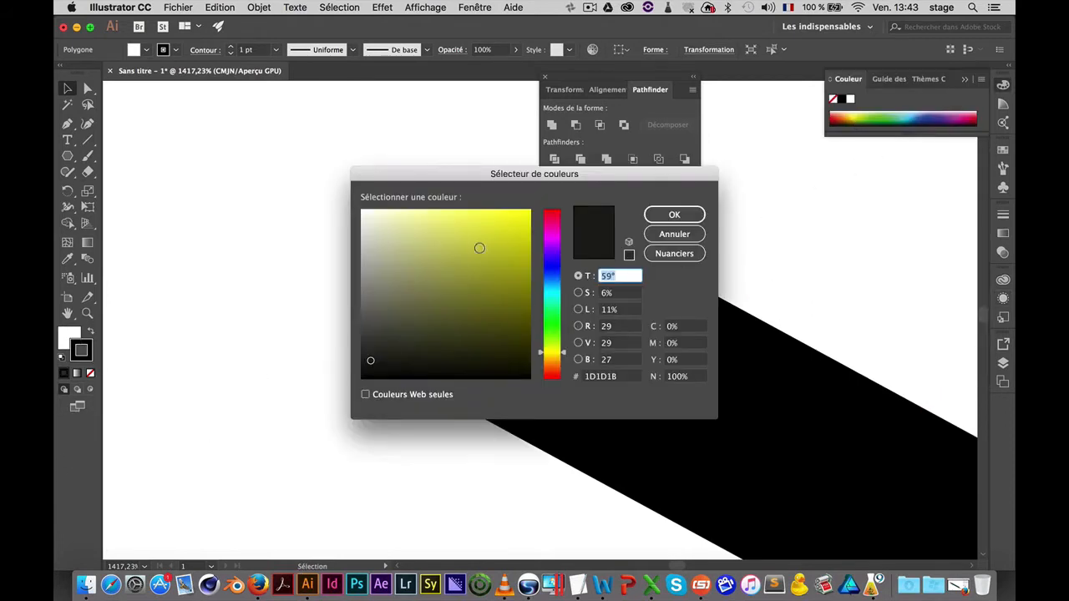
{"action": "left_click", "coordinate": [492, 233]}
{"action": "left_click", "coordinate": [674, 214]}
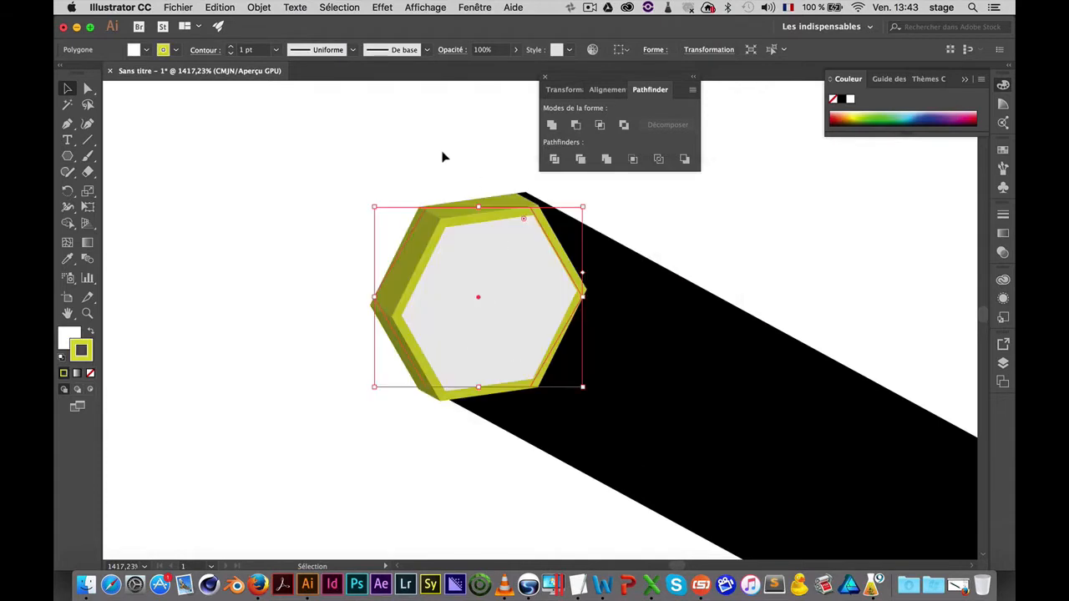
Send the yellow hexagon to the back and shift it slightly up and left so it edges the black body's end
{"action": "right_click", "coordinate": [460, 315]}
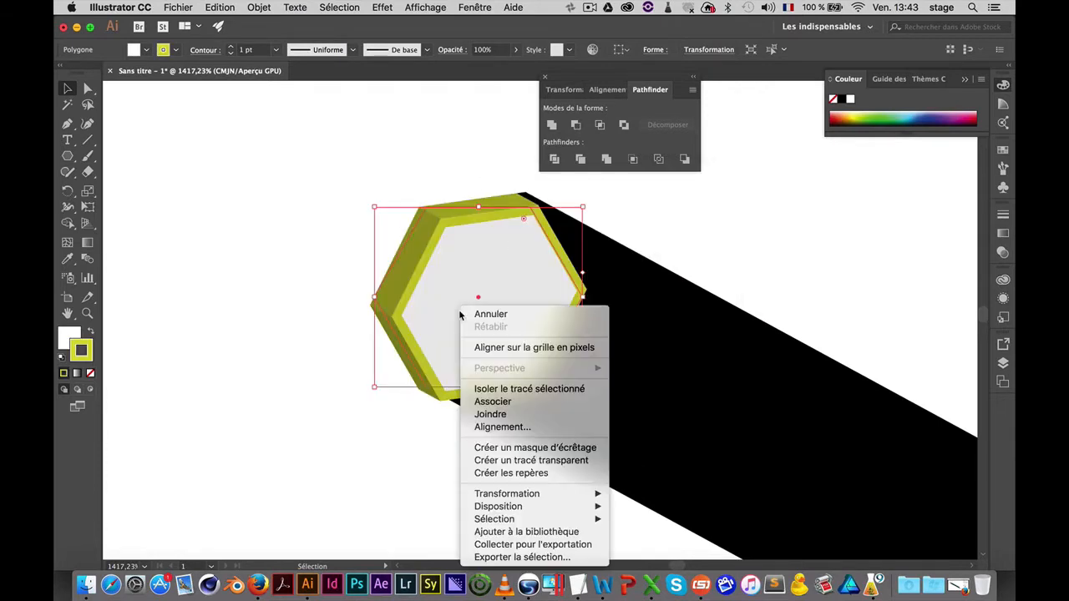
{"action": "mouse_move", "coordinate": [498, 506]}
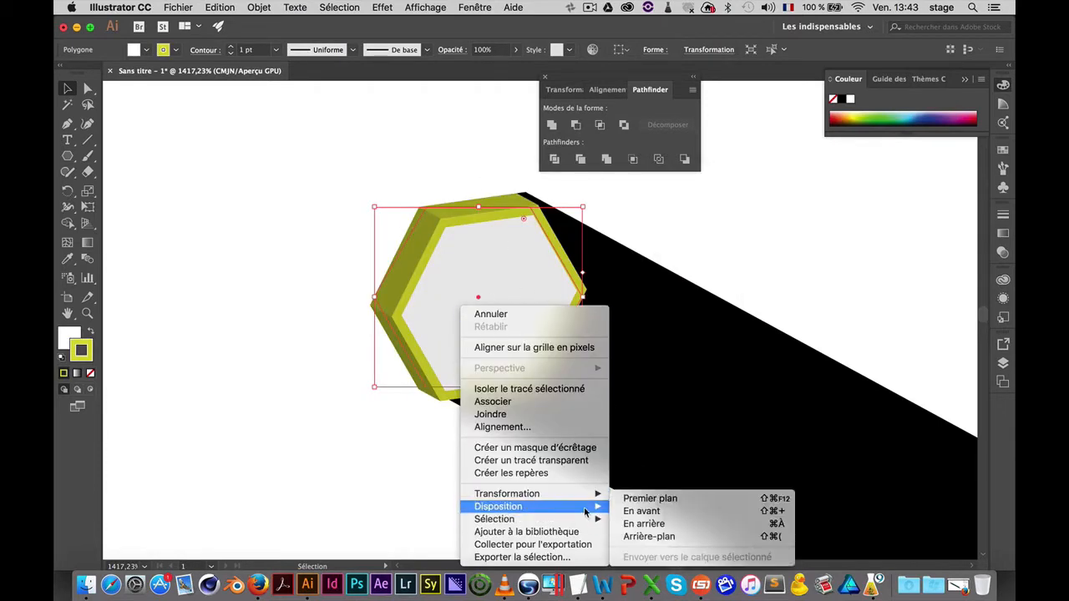
{"action": "left_click", "coordinate": [649, 536]}
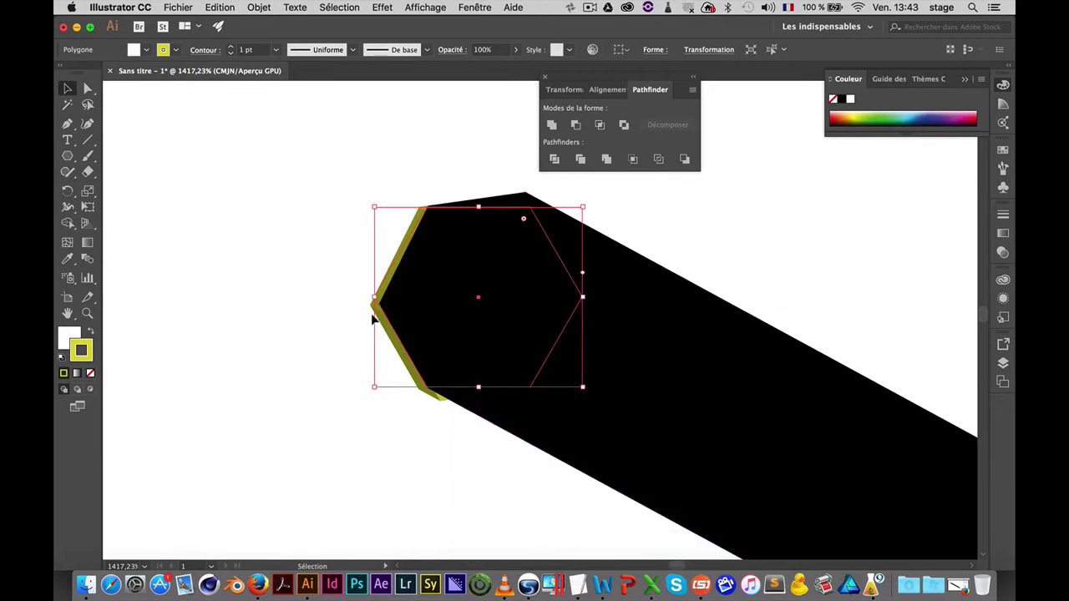
{"action": "left_click_drag", "start_coordinate": [376, 313], "coordinate": [374, 309]}
{"action": "left_click", "coordinate": [253, 392]}
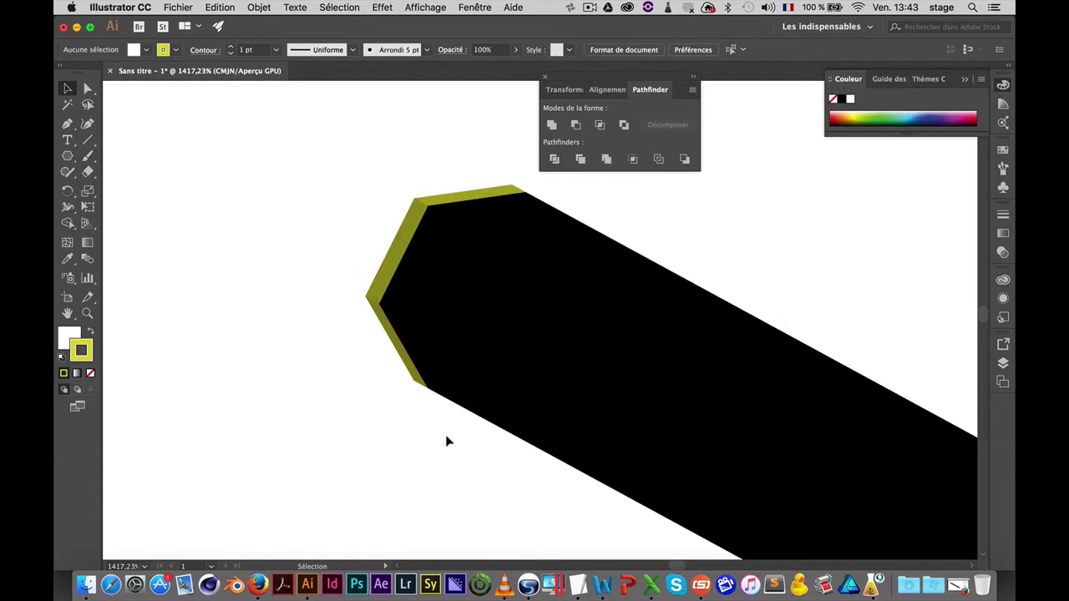
Compare the black body and its yellow end edging with the reference pencil's orange band, green body and lettering
{"action": "scroll", "coordinate": [447, 441], "scroll_direction": "down", "scroll_amount": 10}
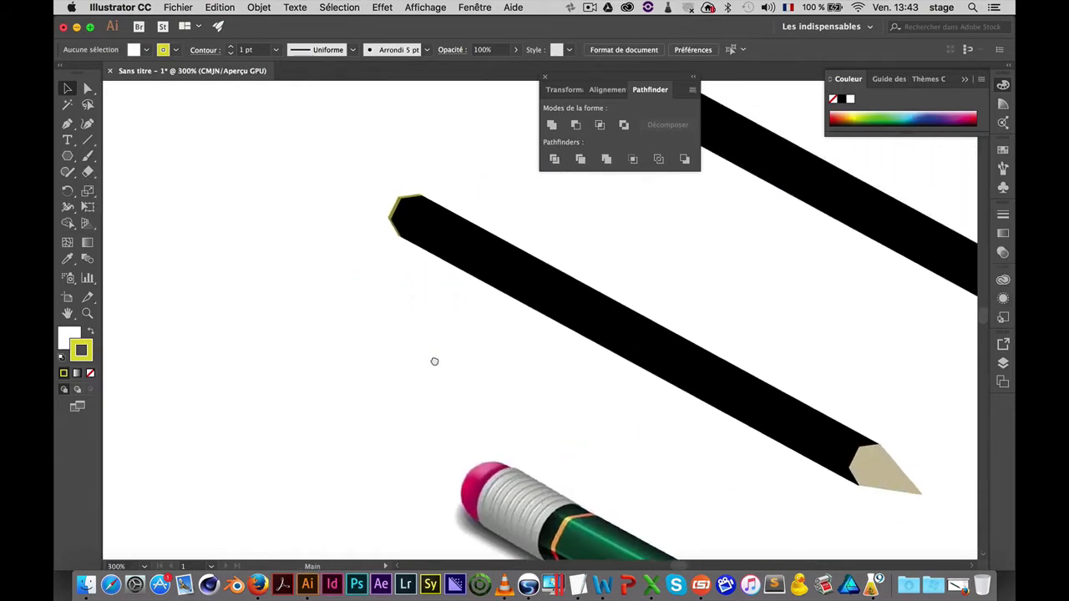
{"action": "scroll", "coordinate": [482, 411], "scroll_direction": "down", "scroll_amount": 5}
{"action": "scroll", "coordinate": [483, 412], "scroll_direction": "right", "scroll_amount": 4}
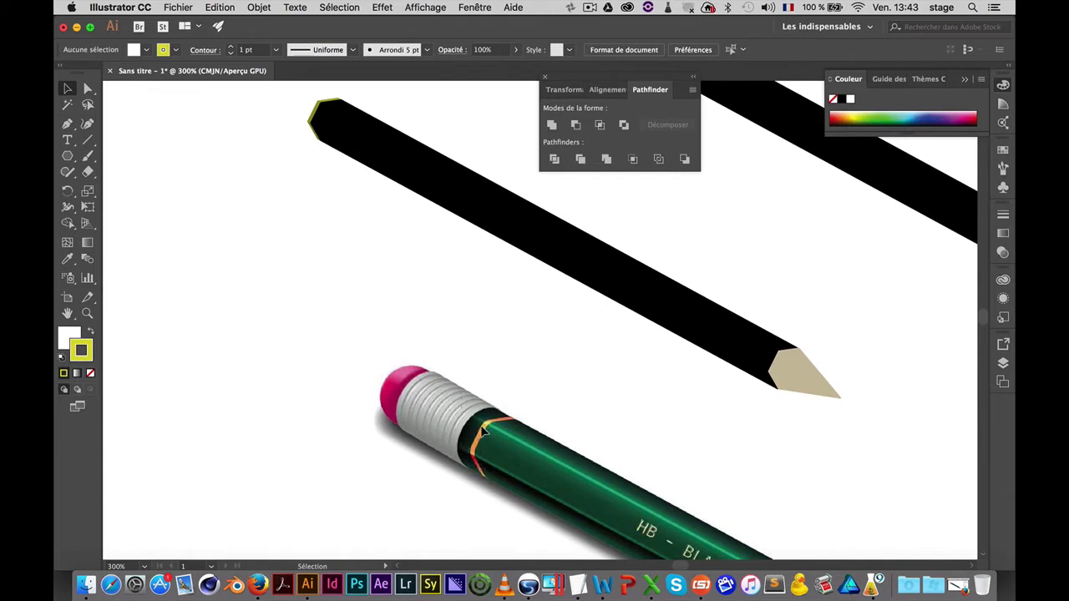
{"action": "mouse_move", "coordinate": [458, 267]}
{"action": "left_mouse_down"}
{"action": "mouse_move", "coordinate": [499, 403]}
{"action": "mouse_move", "coordinate": [451, 327]}
{"action": "left_mouse_up"}
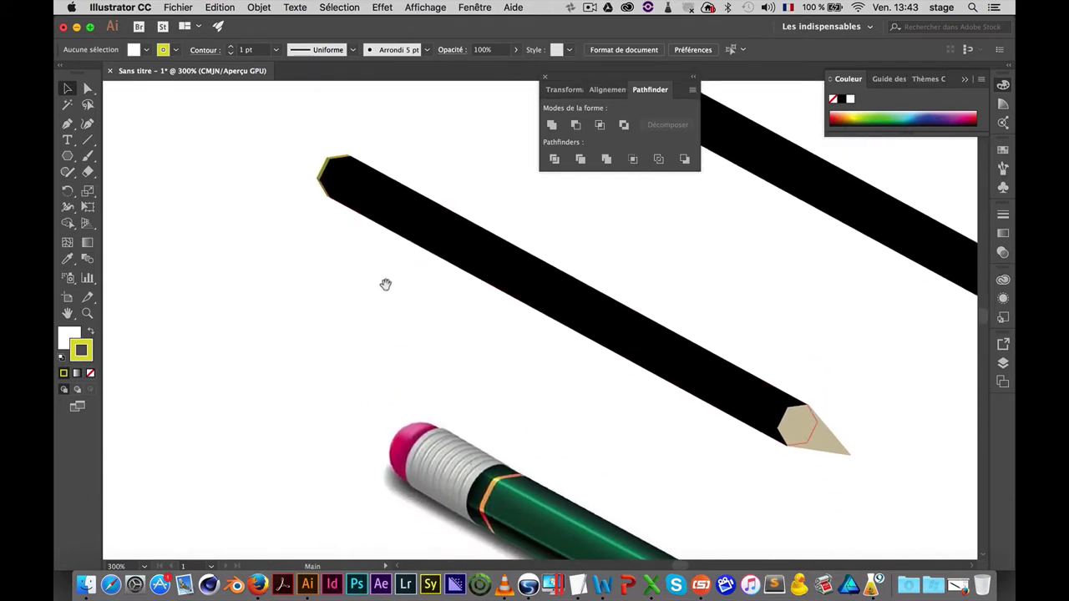
{"action": "left_click", "coordinate": [580, 321]}
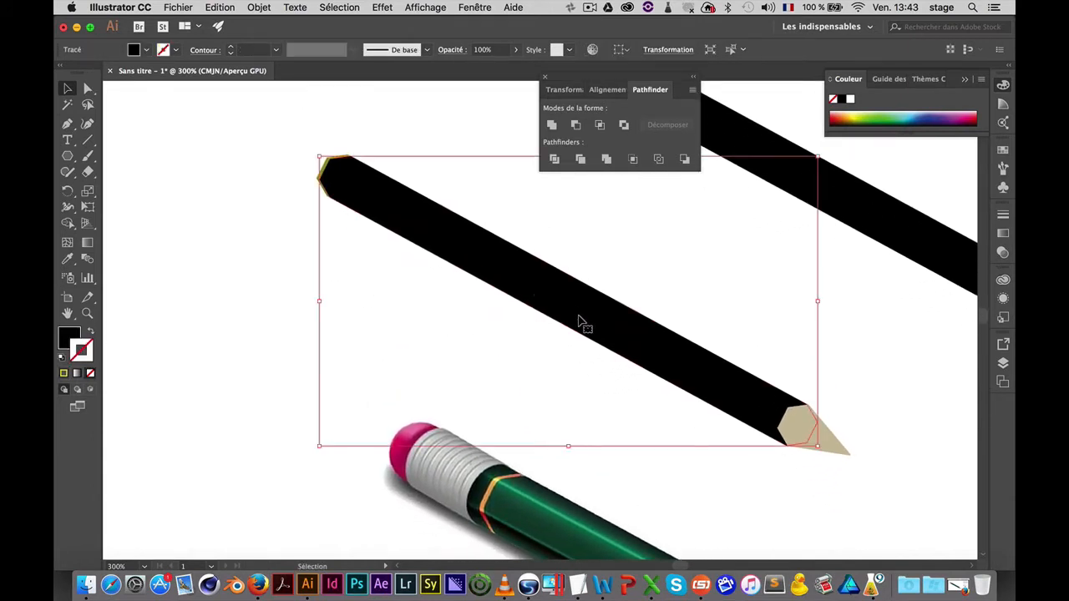
{"action": "left_click", "coordinate": [504, 220]}
{"action": "left_click_drag", "start_coordinate": [504, 220], "coordinate": [498, 251]}
{"action": "left_click", "coordinate": [489, 312]}
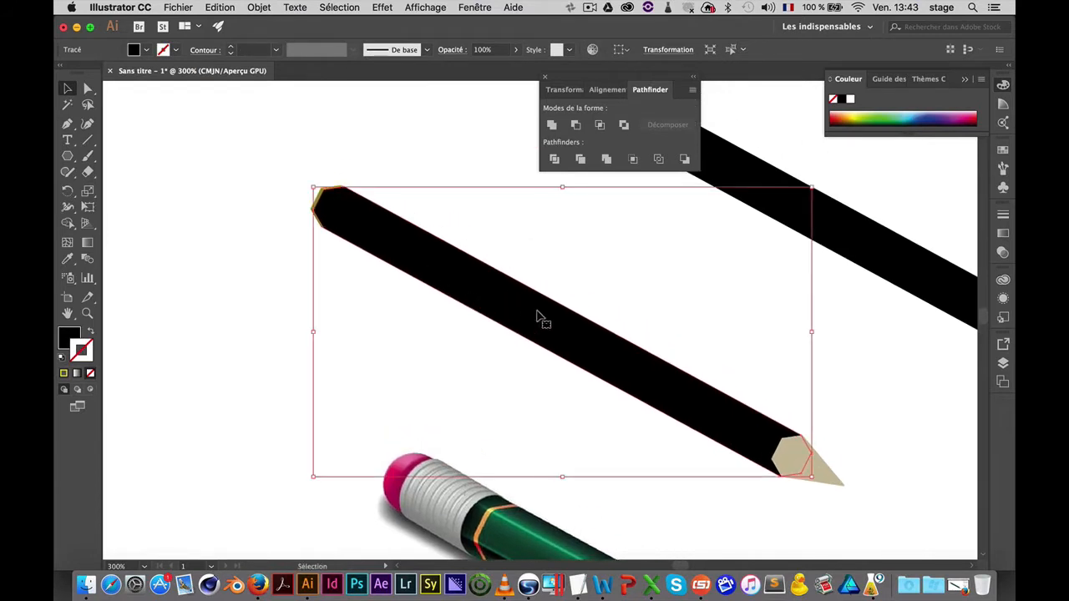
{"action": "left_click", "coordinate": [278, 299]}
{"action": "scroll", "coordinate": [439, 329], "scroll_direction": "down", "scroll_amount": 10}
{"action": "scroll", "coordinate": [439, 329], "scroll_direction": "right", "scroll_amount": 8}
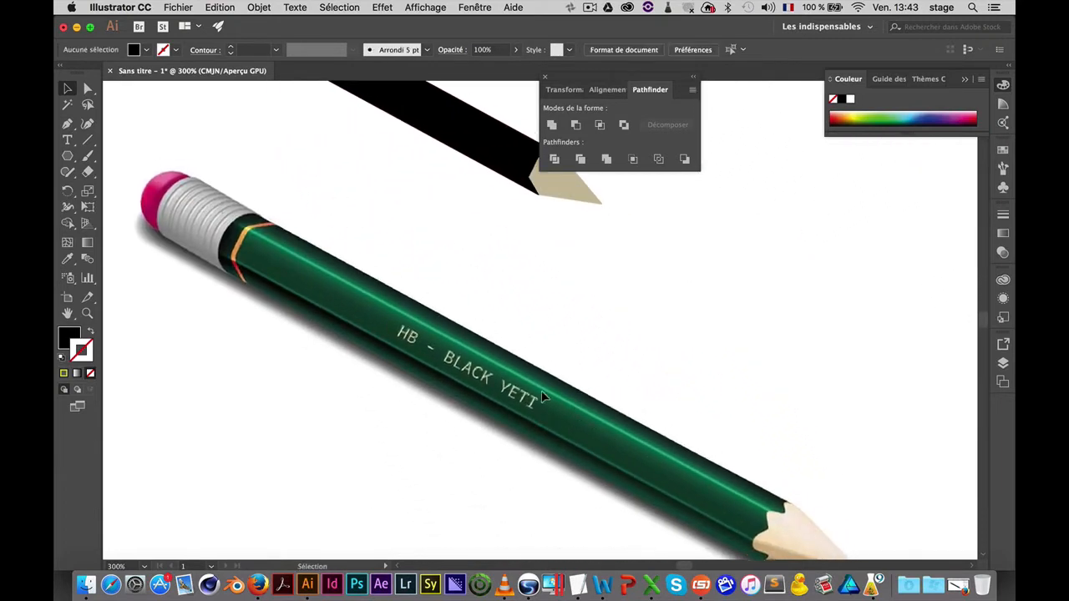
{"action": "scroll", "coordinate": [351, 192], "scroll_direction": "up", "scroll_amount": 10}
{"action": "scroll", "coordinate": [350, 192], "scroll_direction": "left", "scroll_amount": 6}
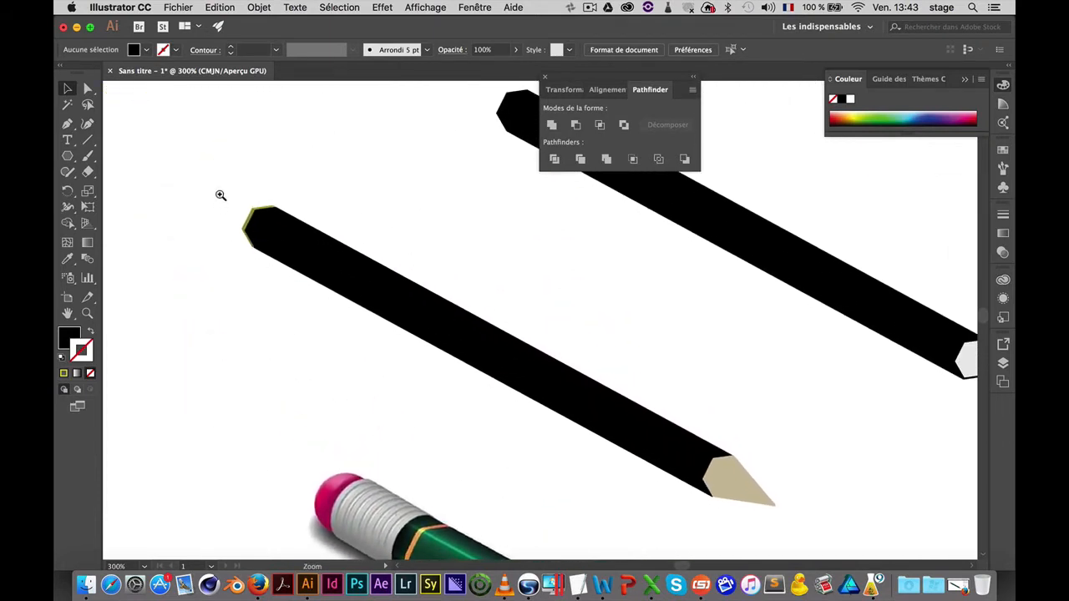
Inspect the yellow edging and the black body's outline up close against the reference pencil's metal ring and band
{"action": "left_click_drag", "start_coordinate": [219, 195], "coordinate": [365, 242]}
{"action": "mouse_move", "coordinate": [277, 275]}
{"action": "left_mouse_down"}
{"action": "mouse_move", "coordinate": [429, 314]}
{"action": "mouse_move", "coordinate": [344, 317]}
{"action": "left_mouse_up"}
{"action": "left_click", "coordinate": [511, 338]}
{"action": "left_click", "coordinate": [419, 397]}
{"action": "left_click_drag", "start_coordinate": [401, 260], "coordinate": [265, 410]}
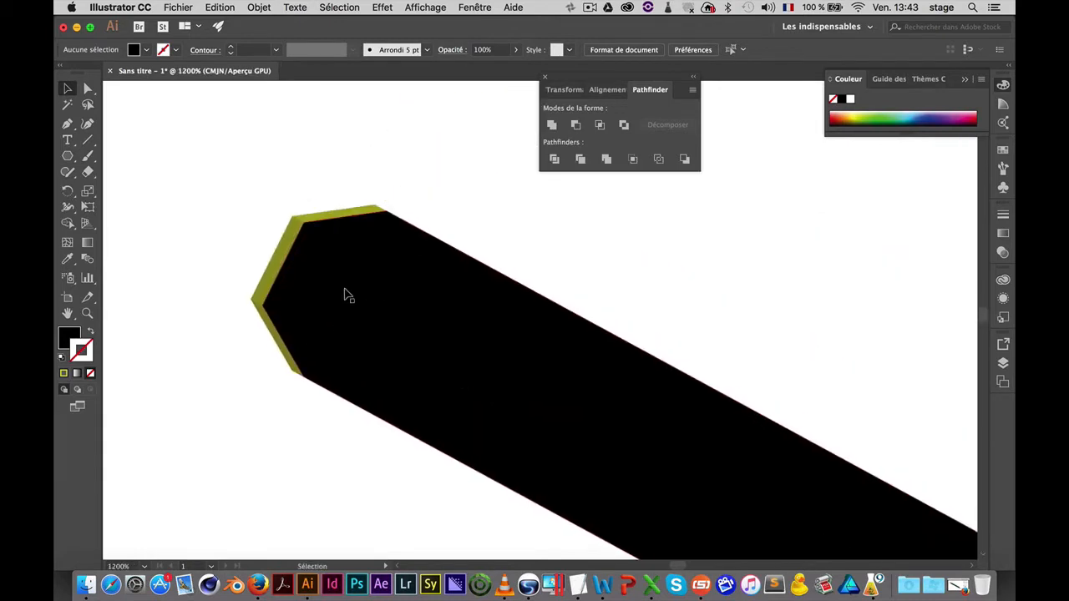
{"action": "left_click", "coordinate": [346, 290]}
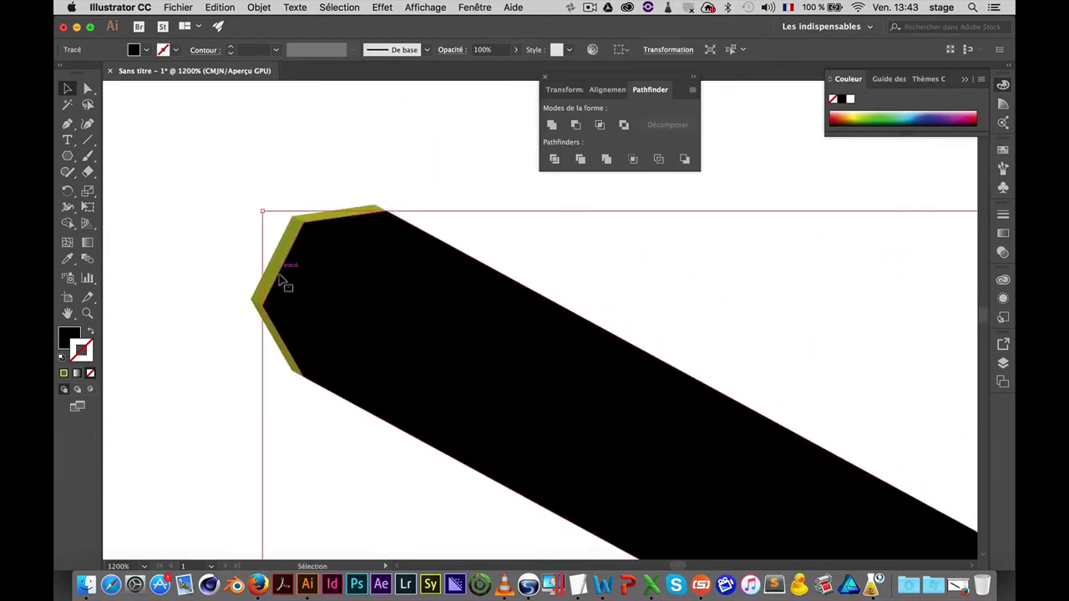
{"action": "left_click", "coordinate": [540, 476], "text": "alt+super"}
{"action": "left_click", "coordinate": [541, 476], "text": "alt+super"}
{"action": "left_click", "coordinate": [539, 475], "text": "alt+super"}
{"action": "mouse_move", "coordinate": [643, 427]}
{"action": "left_mouse_down"}
{"action": "mouse_move", "coordinate": [489, 305]}
{"action": "mouse_move", "coordinate": [330, 203]}
{"action": "left_mouse_up"}
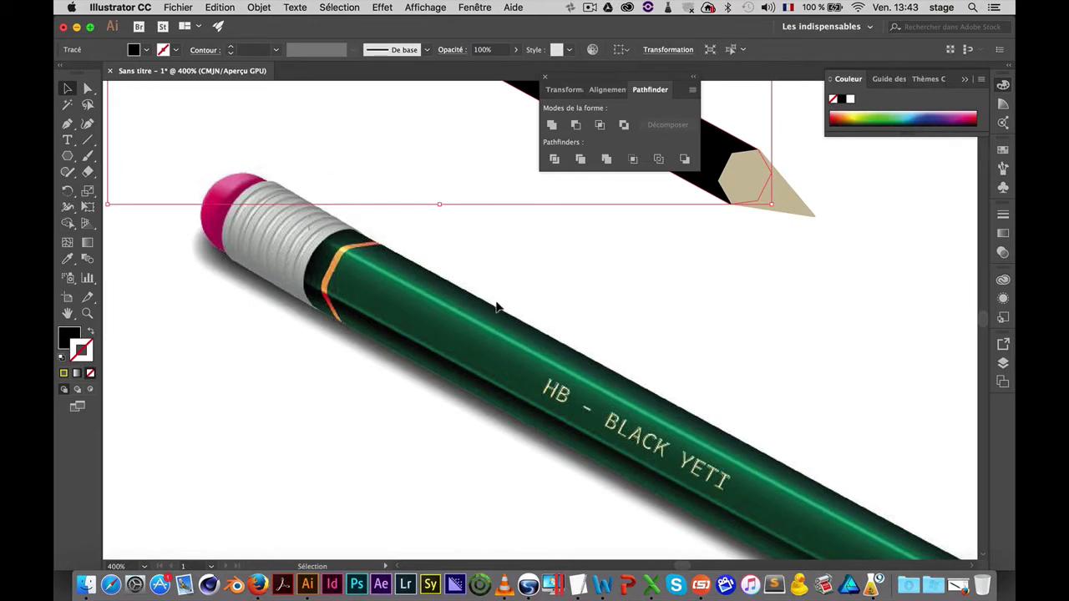
{"action": "left_click", "coordinate": [737, 334]}
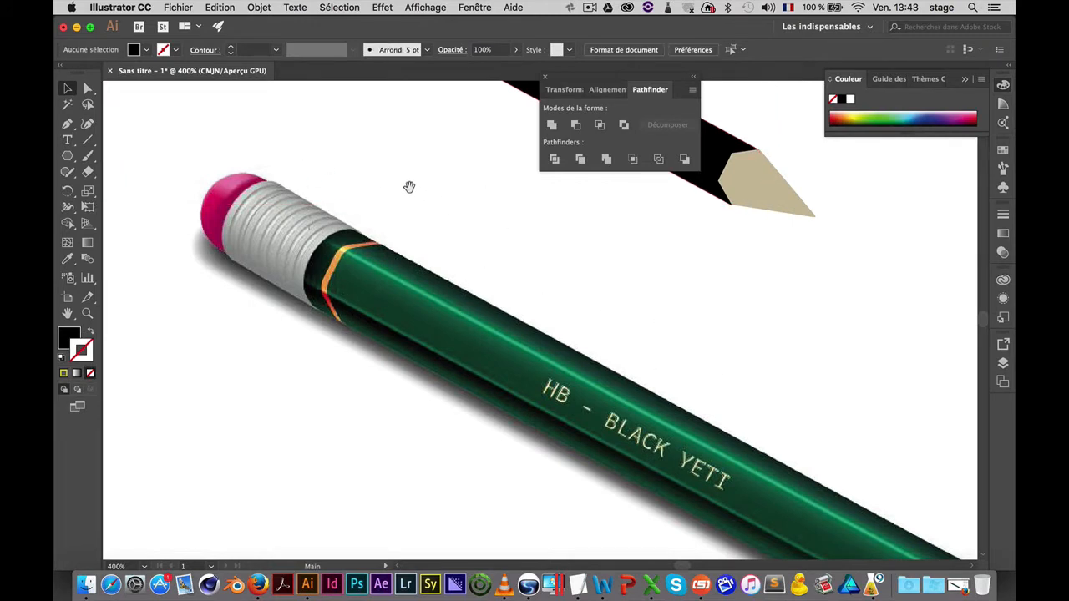
{"action": "scroll", "coordinate": [409, 186], "scroll_direction": "up", "scroll_amount": 10}
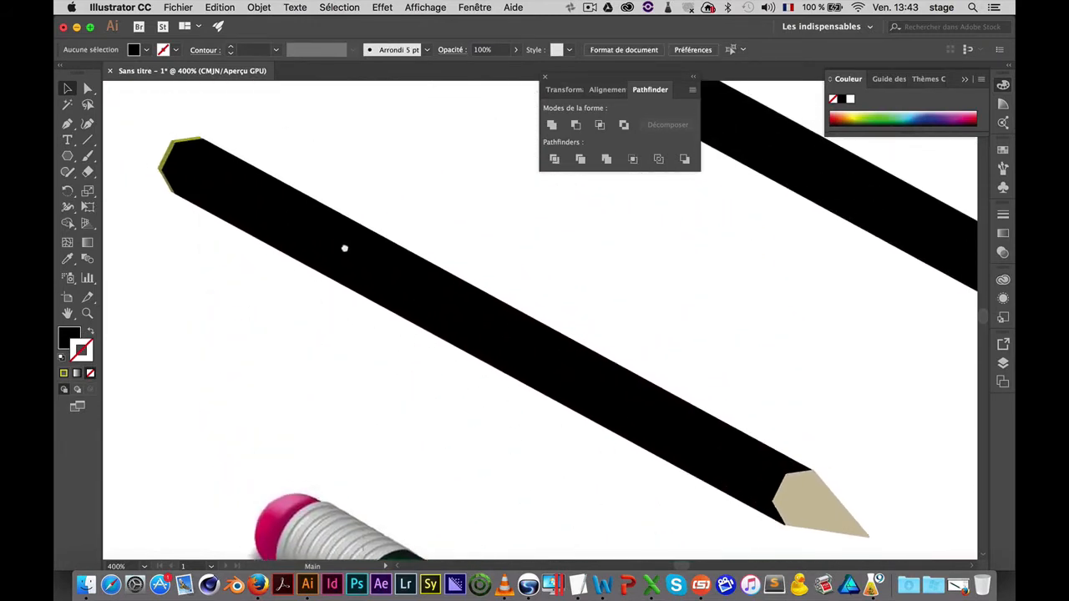
{"action": "left_click_drag", "start_coordinate": [344, 248], "coordinate": [393, 270]}
Expand the appearance of the yellow extruded hexagon and unite its faces into one flat shape
{"action": "left_click", "coordinate": [227, 180], "text": "super"}
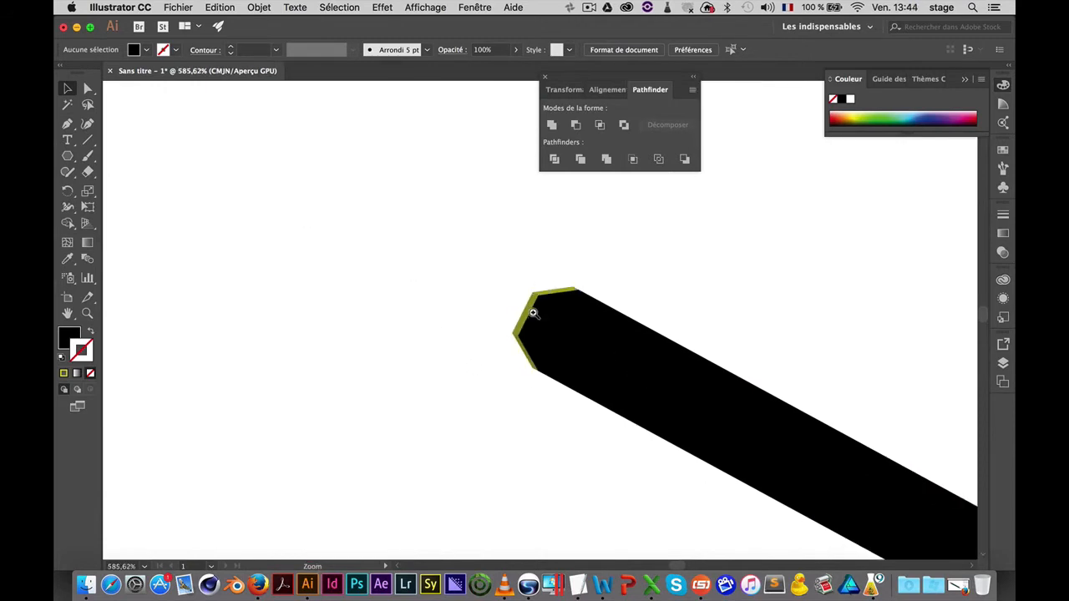
{"action": "left_click", "coordinate": [577, 363], "text": "super"}
{"action": "left_click", "coordinate": [588, 361], "text": "super"}
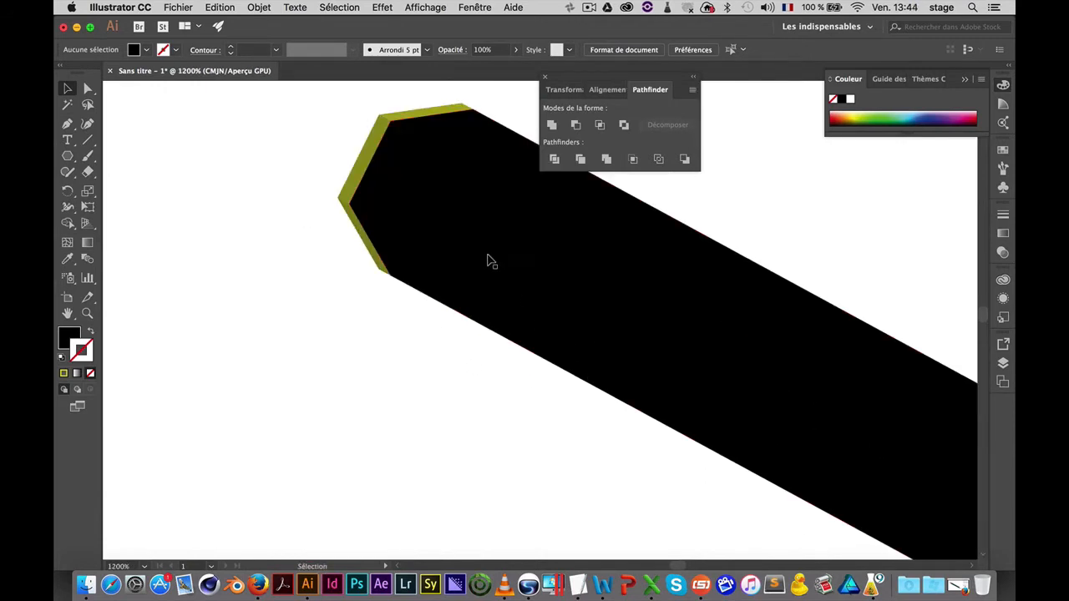
{"action": "left_click", "coordinate": [455, 196]}
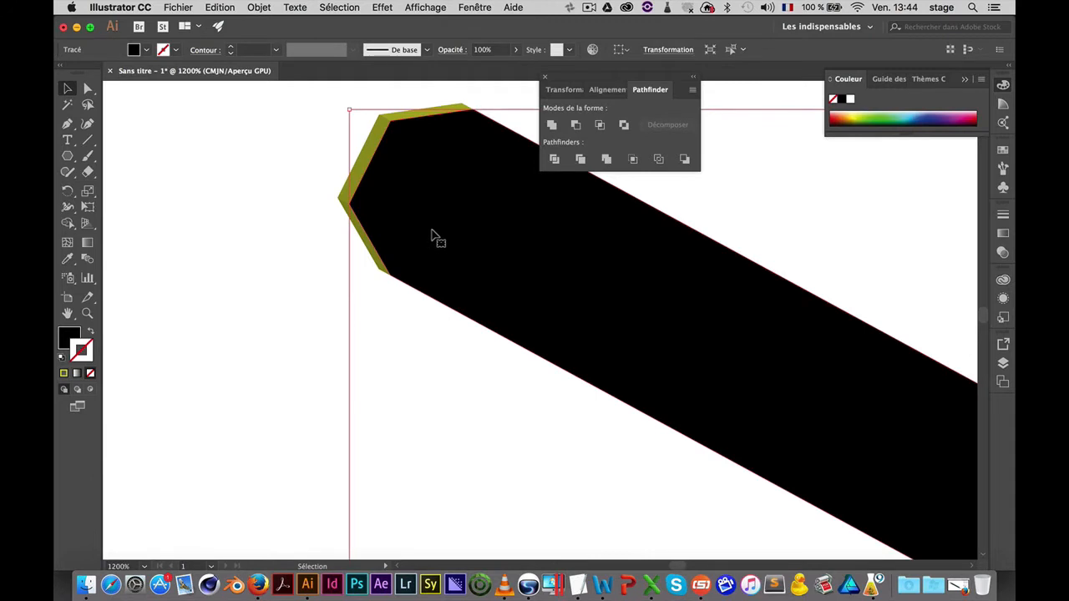
{"action": "left_click", "coordinate": [389, 122]}
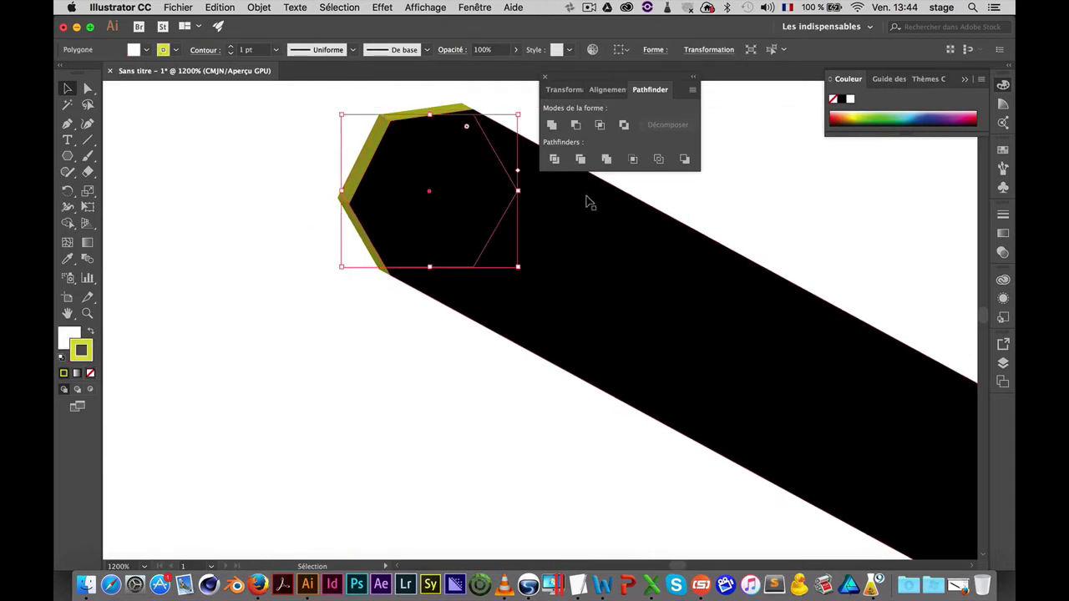
{"action": "left_click", "coordinate": [264, 9]}
{"action": "left_click", "coordinate": [290, 156]}
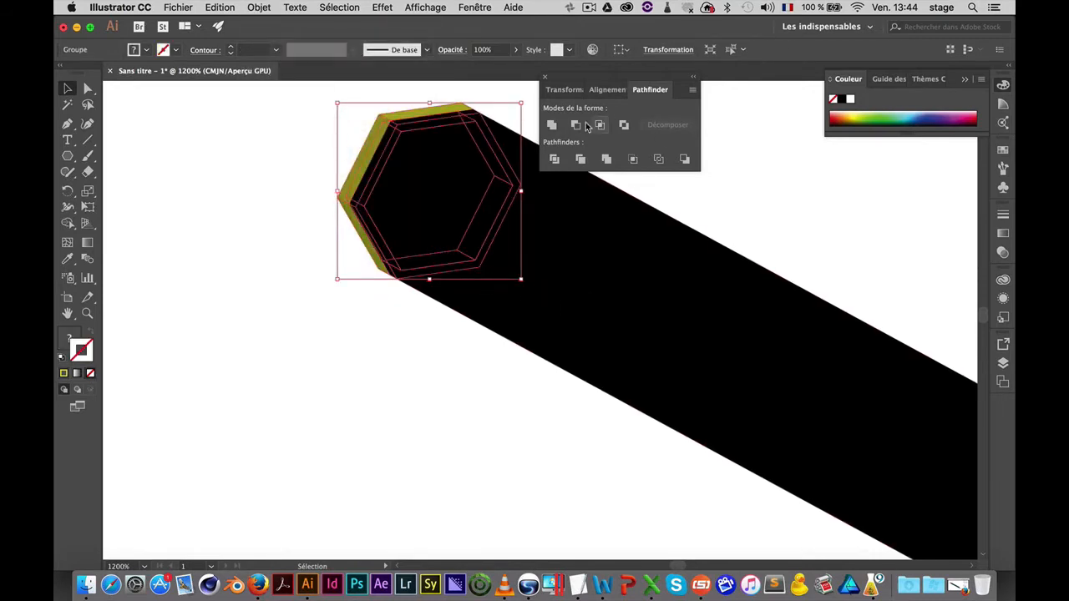
{"action": "left_click", "coordinate": [551, 126]}
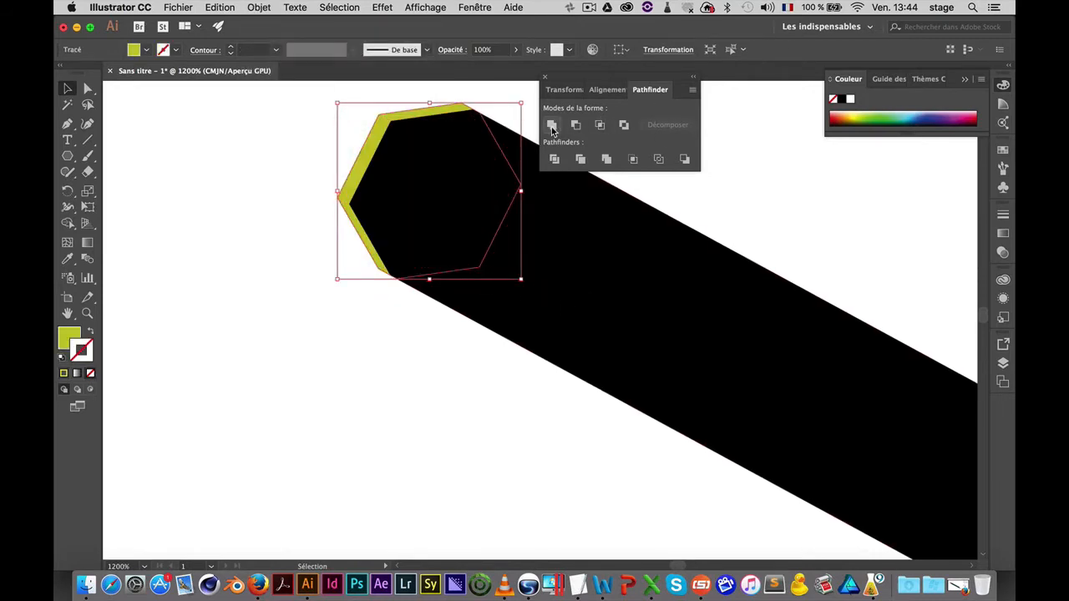
Slightly round the two leftmost corners of the yellow shape and the black body together
{"action": "left_click", "coordinate": [286, 163]}
{"action": "key", "text": "a"}
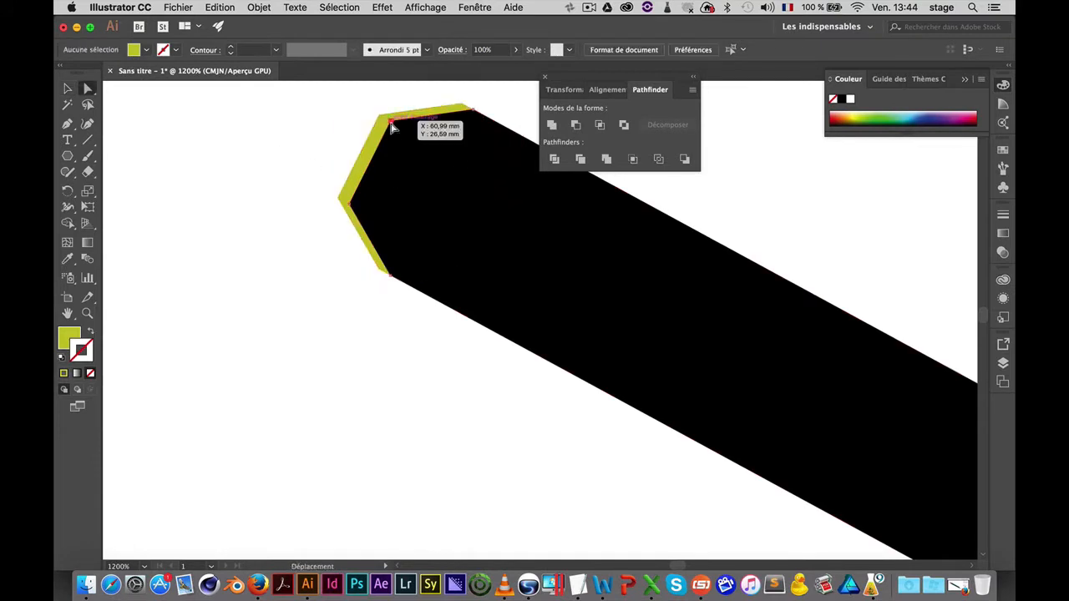
{"action": "left_click", "coordinate": [391, 124]}
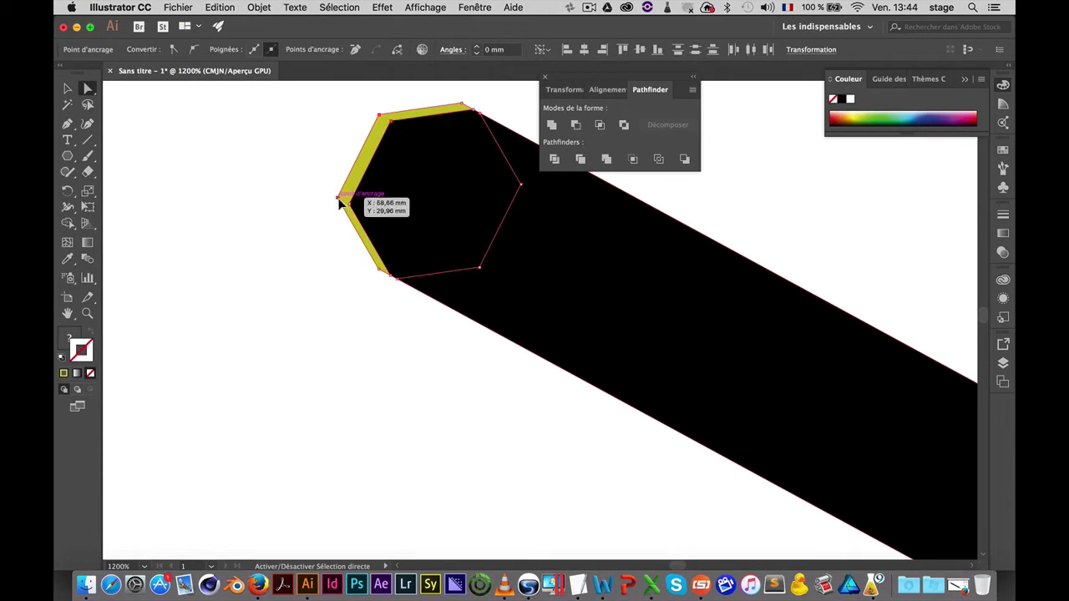
{"action": "left_click", "coordinate": [339, 199], "text": "shift"}
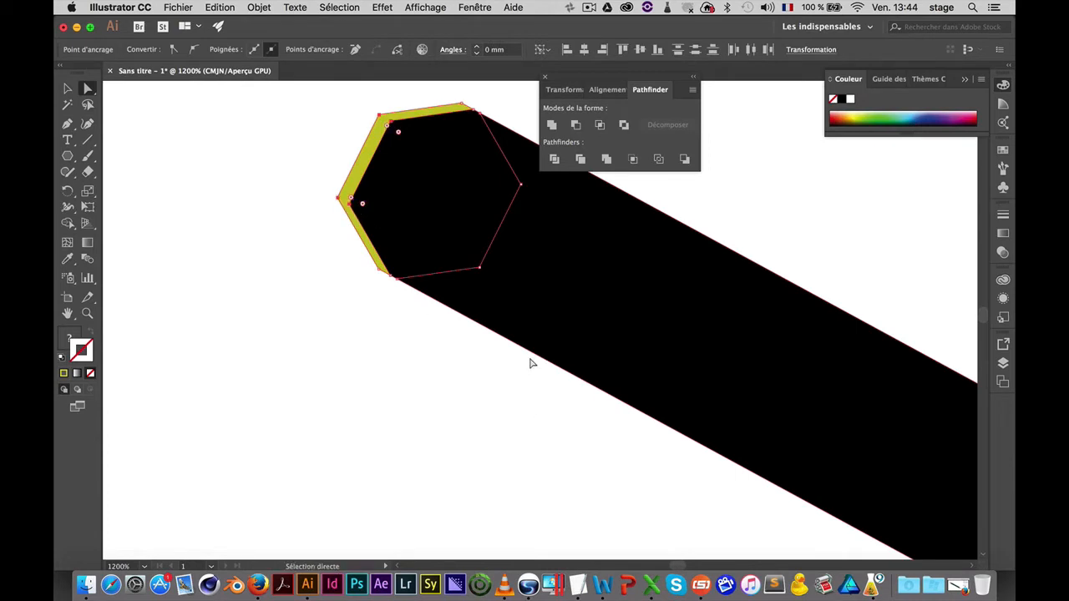
{"action": "left_click_drag", "start_coordinate": [399, 131], "coordinate": [407, 137]}
{"action": "left_click", "coordinate": [293, 287]}
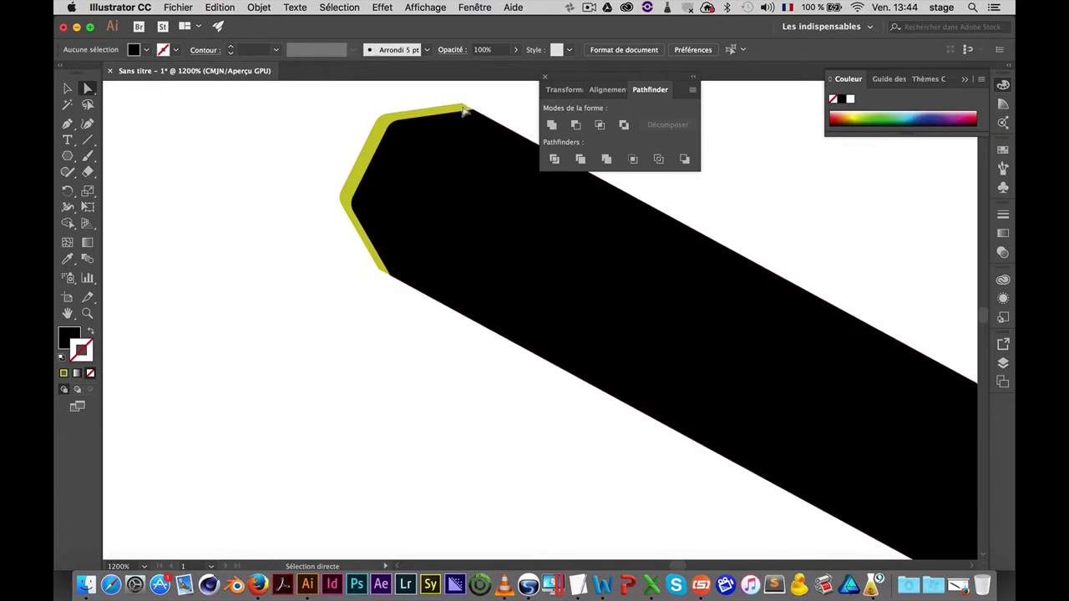
Compare the whole drawn pencil, from its rounded yellow end to the beige tip, with the reference pencil
{"action": "left_click", "coordinate": [472, 360], "text": "alt+super"}
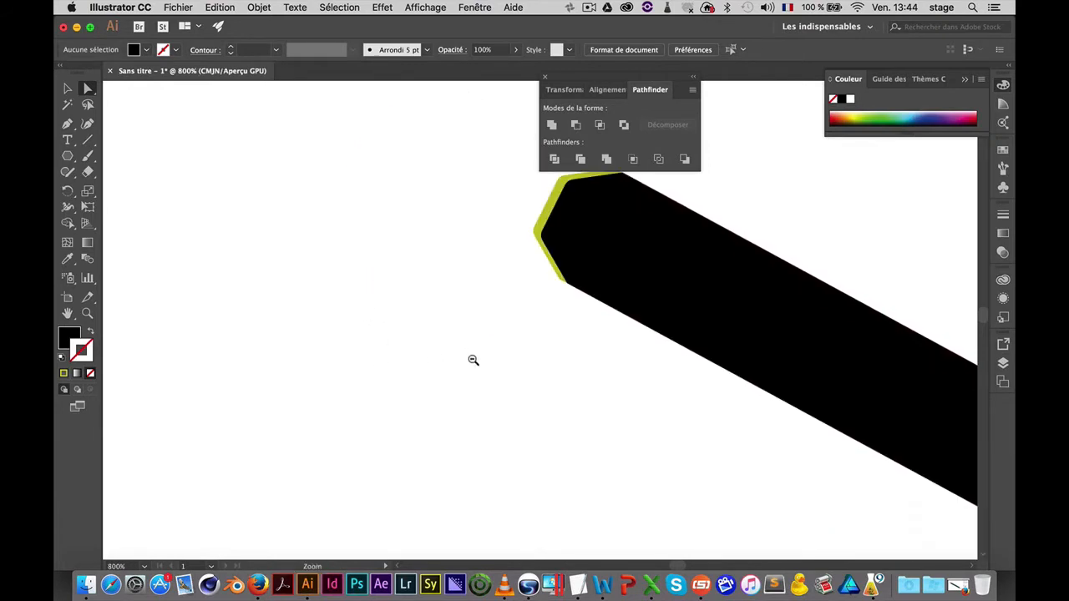
{"action": "left_click", "coordinate": [472, 360], "text": "alt+super"}
{"action": "left_click", "coordinate": [700, 322], "text": "alt+super"}
{"action": "left_click", "coordinate": [677, 423], "text": "alt+super"}
{"action": "left_click_drag", "start_coordinate": [632, 406], "coordinate": [464, 266]}
{"action": "left_click", "coordinate": [590, 372], "text": "alt+super"}
{"action": "left_click_drag", "start_coordinate": [625, 382], "coordinate": [646, 427]}
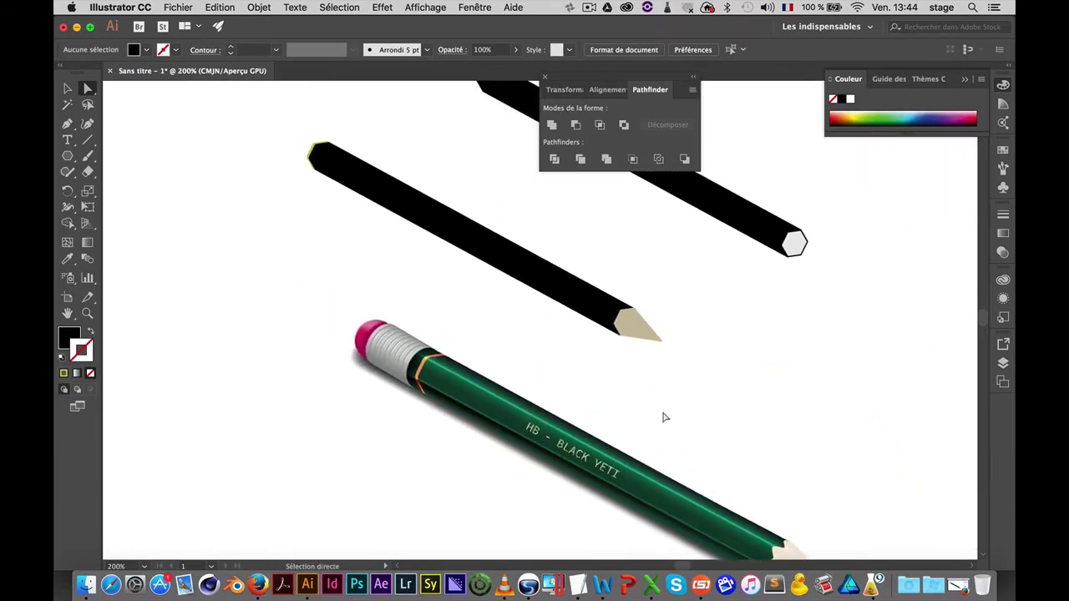
{"action": "left_click_drag", "start_coordinate": [651, 405], "coordinate": [582, 386]}
{"action": "left_click_drag", "start_coordinate": [651, 487], "coordinate": [625, 449]}
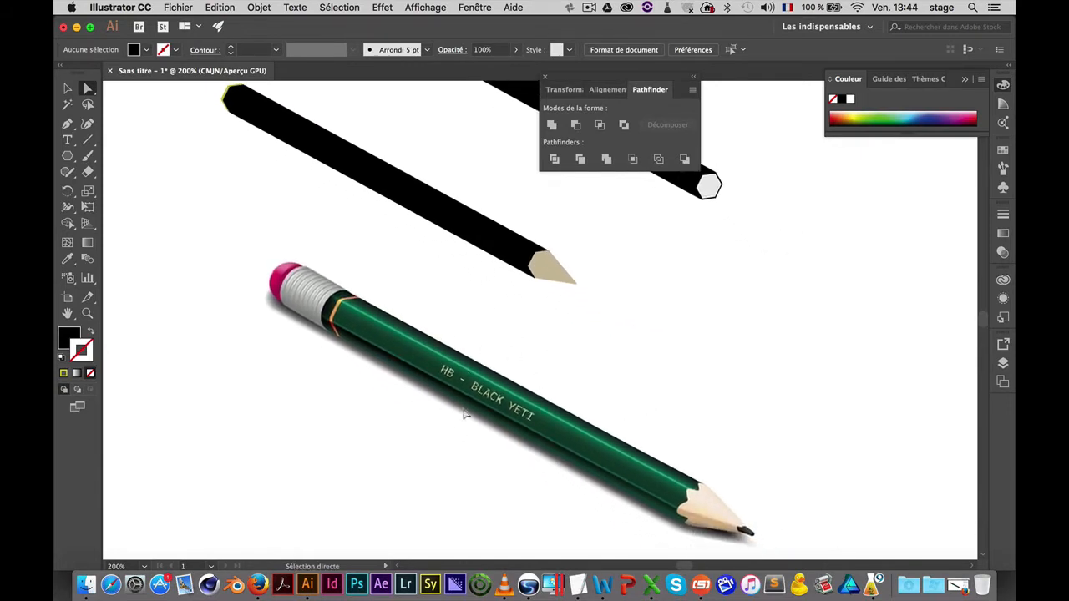
{"action": "scroll", "coordinate": [512, 377], "scroll_direction": "up", "scroll_amount": 3}
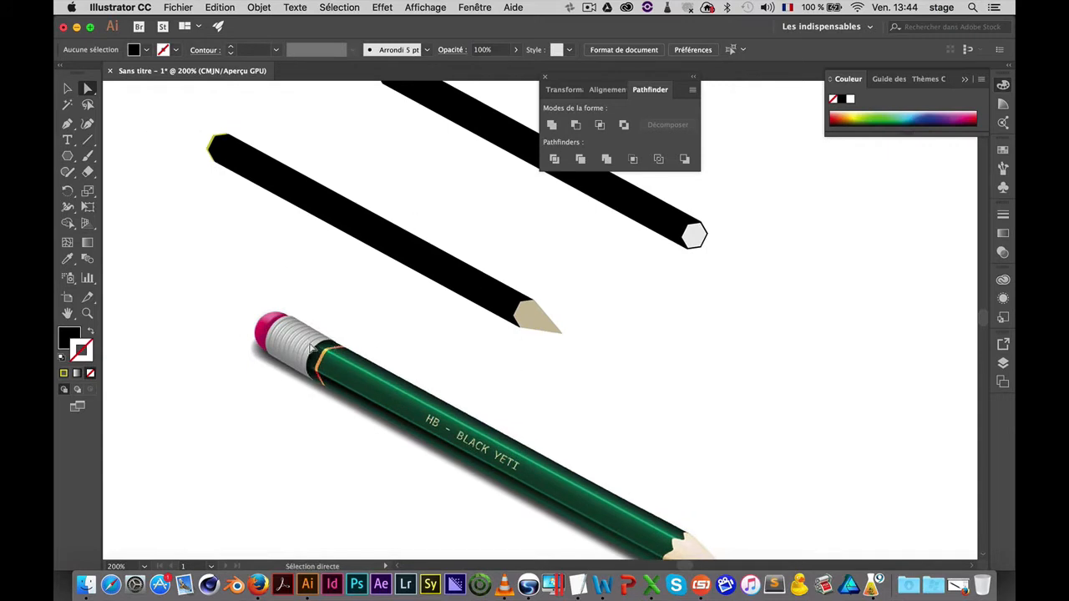
{"action": "scroll", "coordinate": [511, 363], "scroll_direction": "up", "scroll_amount": 4}
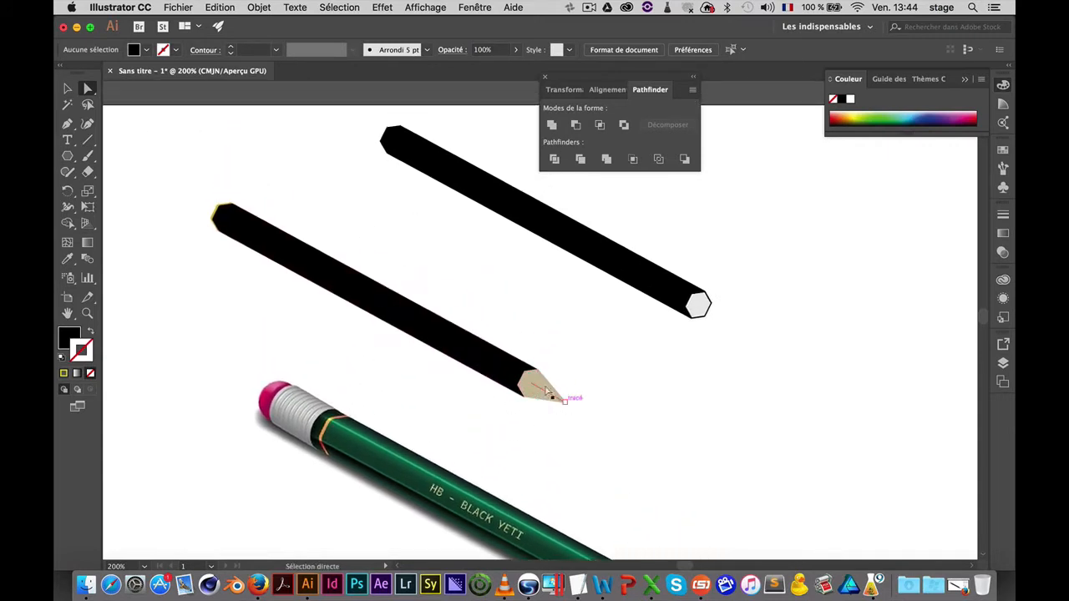
{"action": "scroll", "coordinate": [267, 301], "scroll_direction": "down", "scroll_amount": 3}
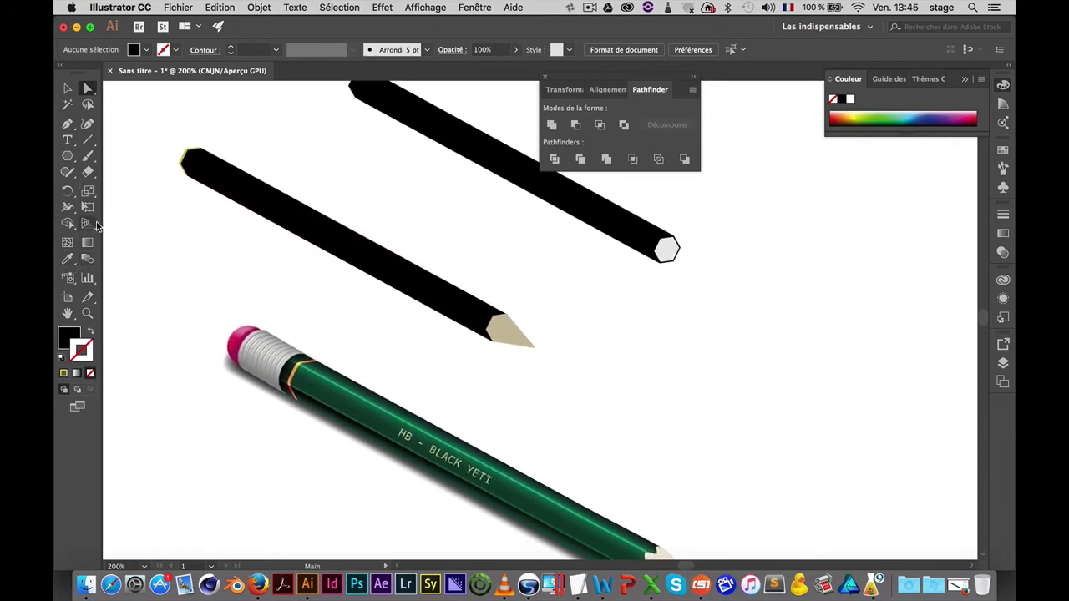
Draw a long black rectangle about 111 mm by 11 mm in the empty area beside the reference pencil
{"action": "left_click_drag", "start_coordinate": [68, 155], "coordinate": [143, 155]}
{"action": "scroll", "coordinate": [693, 351], "scroll_direction": "down", "scroll_amount": 3}
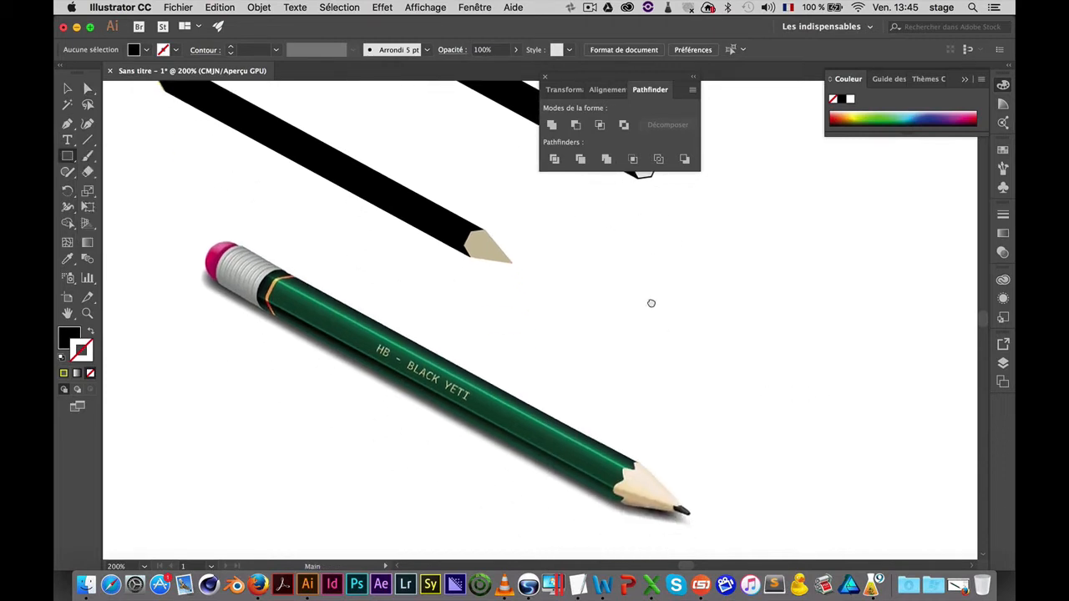
{"action": "left_click_drag", "start_coordinate": [578, 273], "coordinate": [935, 320]}
{"action": "key", "text": "super+minus"}
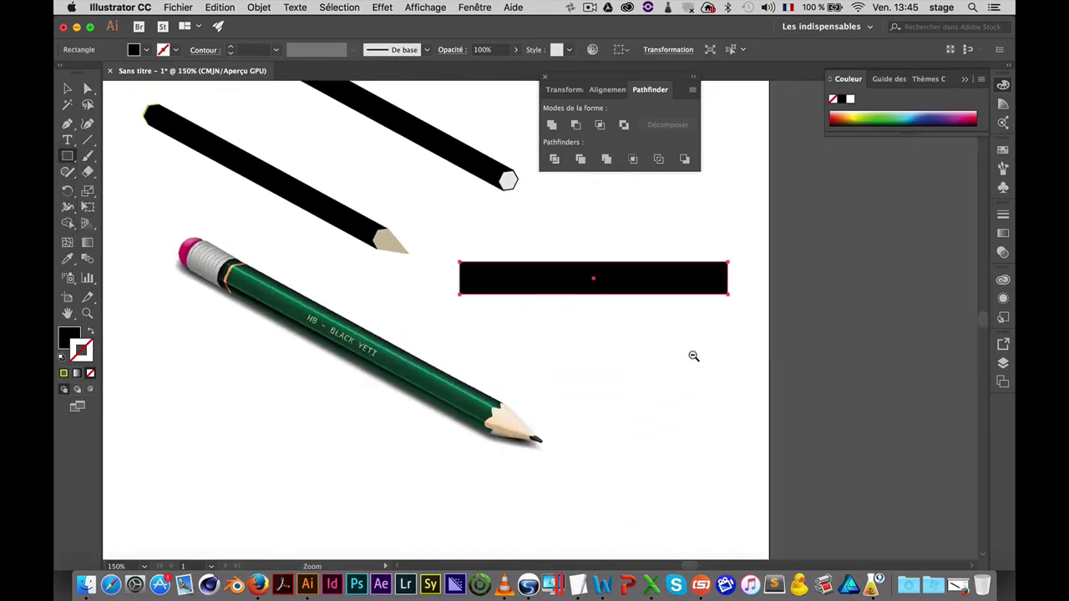
{"action": "key", "text": "v"}
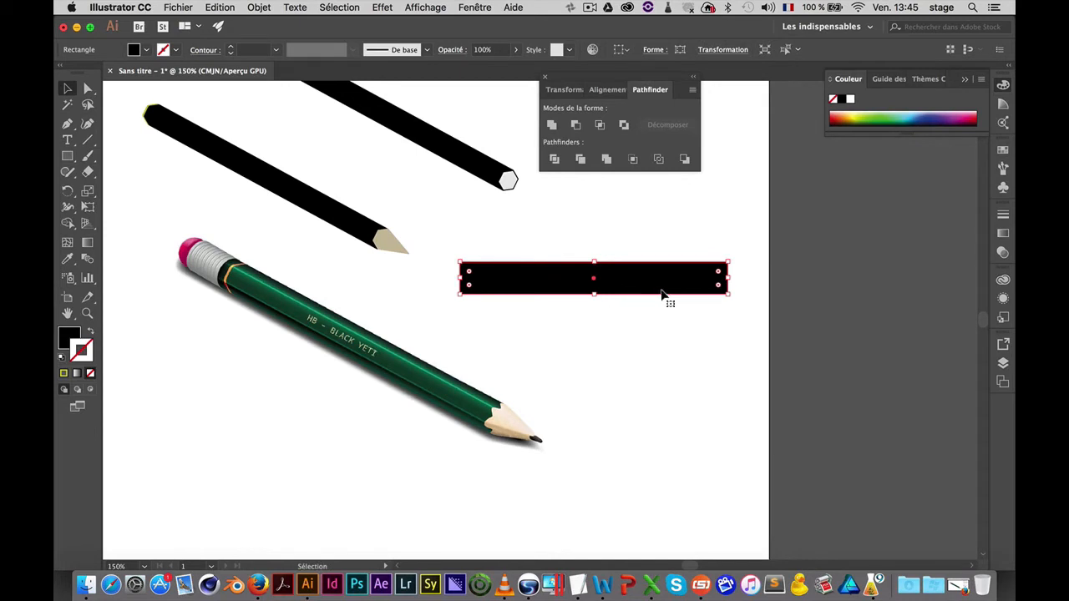
{"action": "left_click_drag", "start_coordinate": [728, 279], "coordinate": [669, 299]}
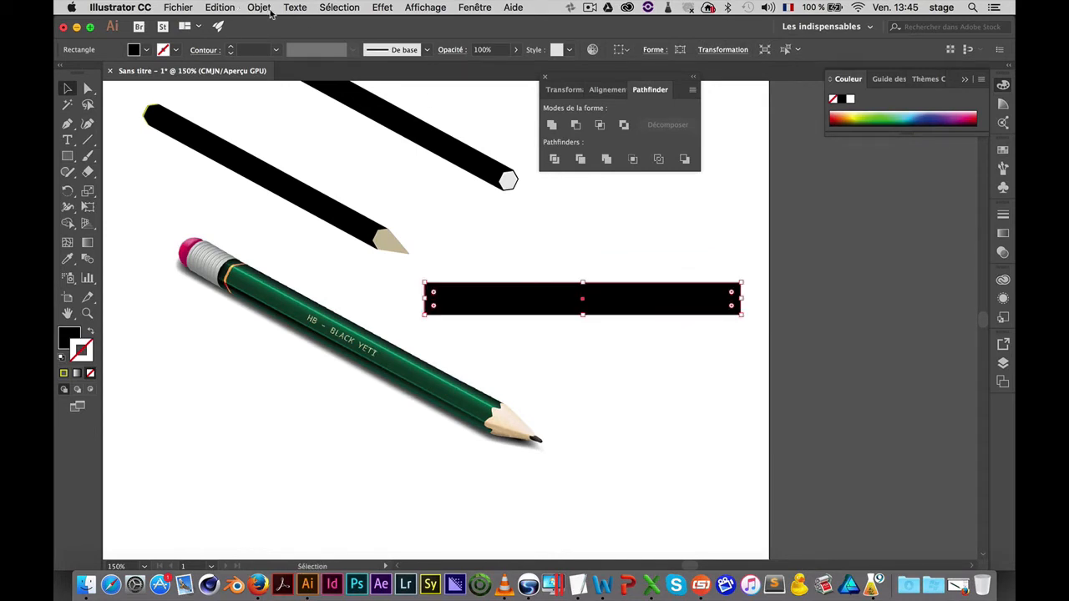
Convert the black rectangle into a gradient mesh with 3 rows, 2 columns and a flat (Plat) appearance
{"action": "left_click", "coordinate": [259, 7]}
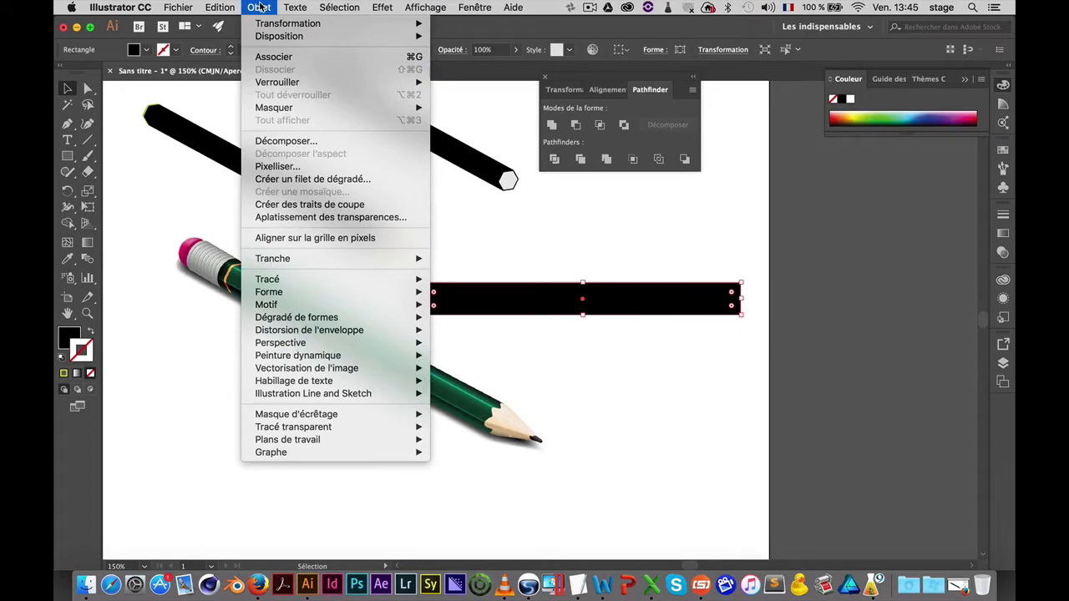
{"action": "left_click", "coordinate": [303, 180]}
{"action": "left_click_drag", "start_coordinate": [629, 221], "coordinate": [714, 101]}
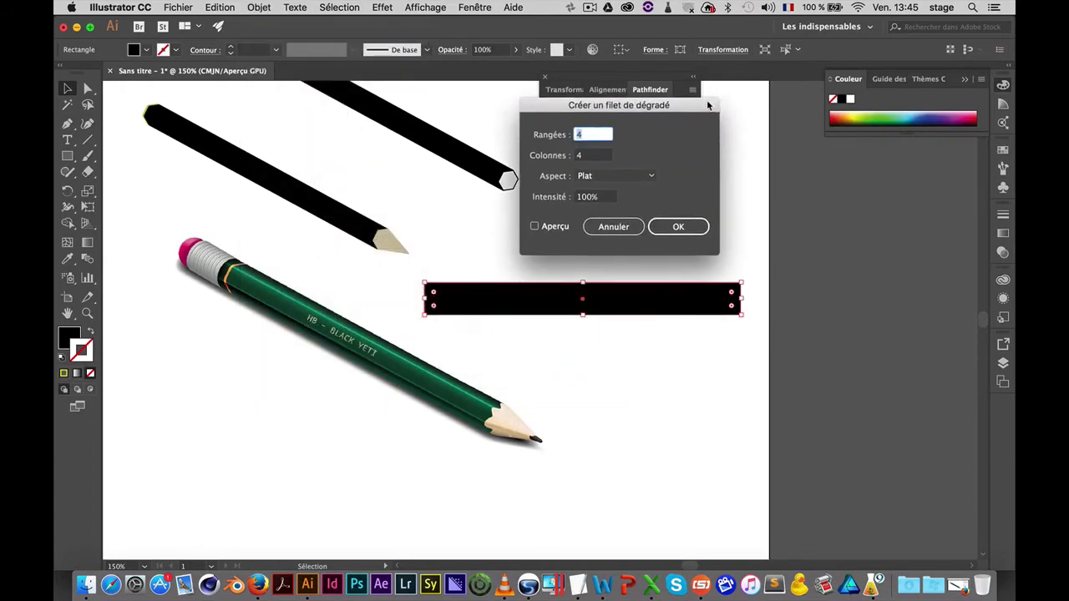
{"action": "left_click", "coordinate": [534, 224]}
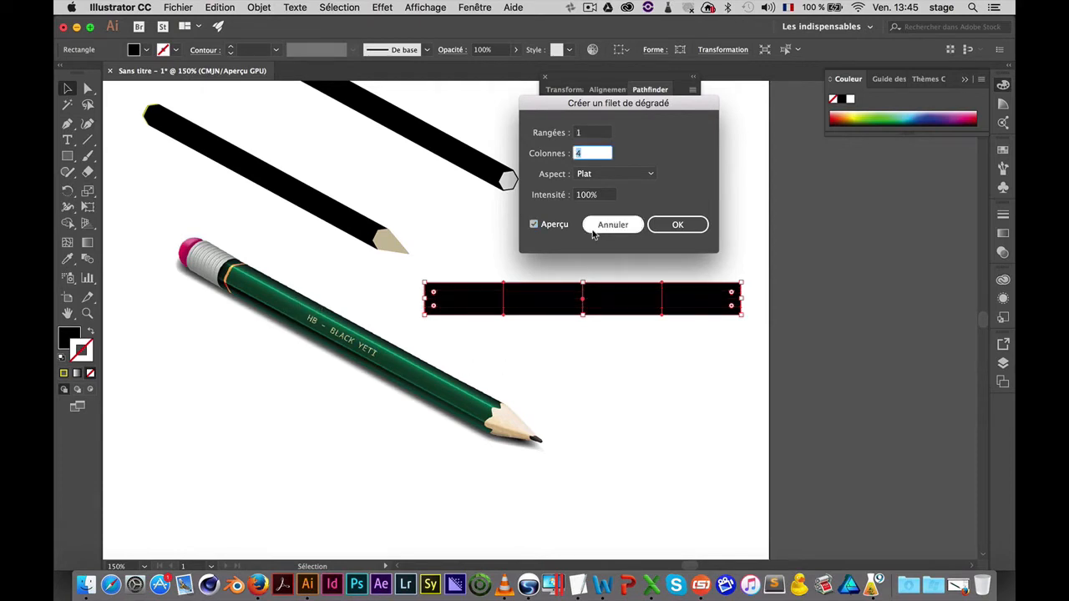
{"action": "type", "text": "1"}
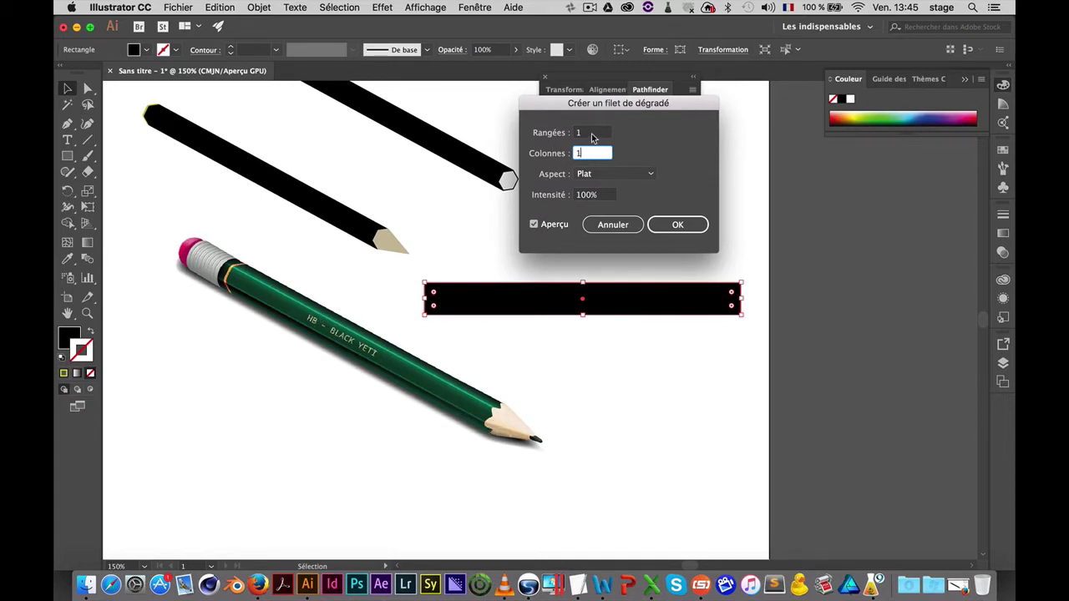
{"action": "type", "text": "2"}
{"action": "left_click", "coordinate": [601, 134]}
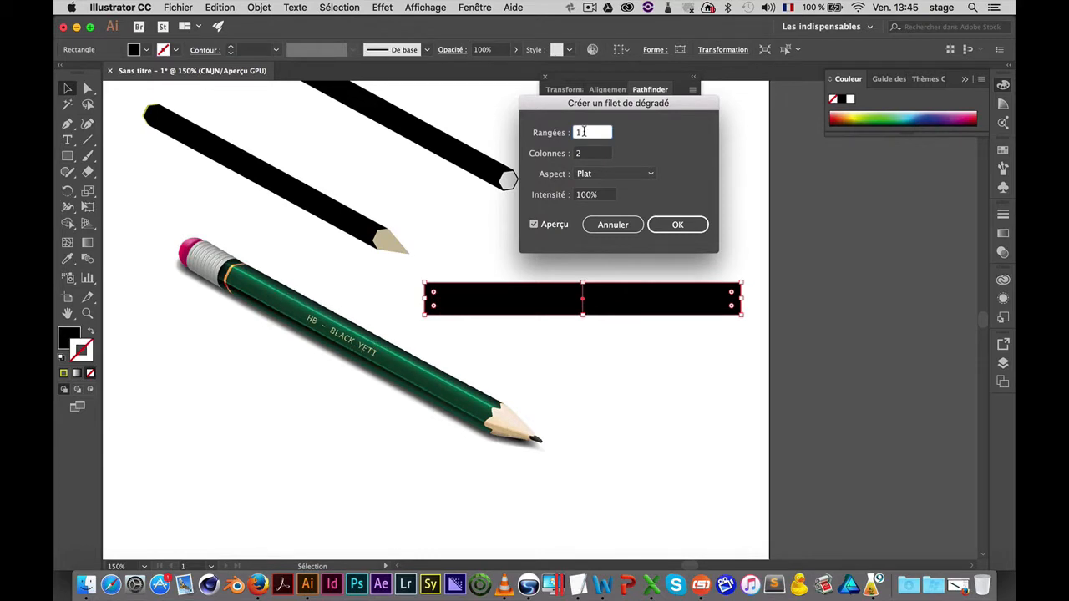
{"action": "type", "text": "3"}
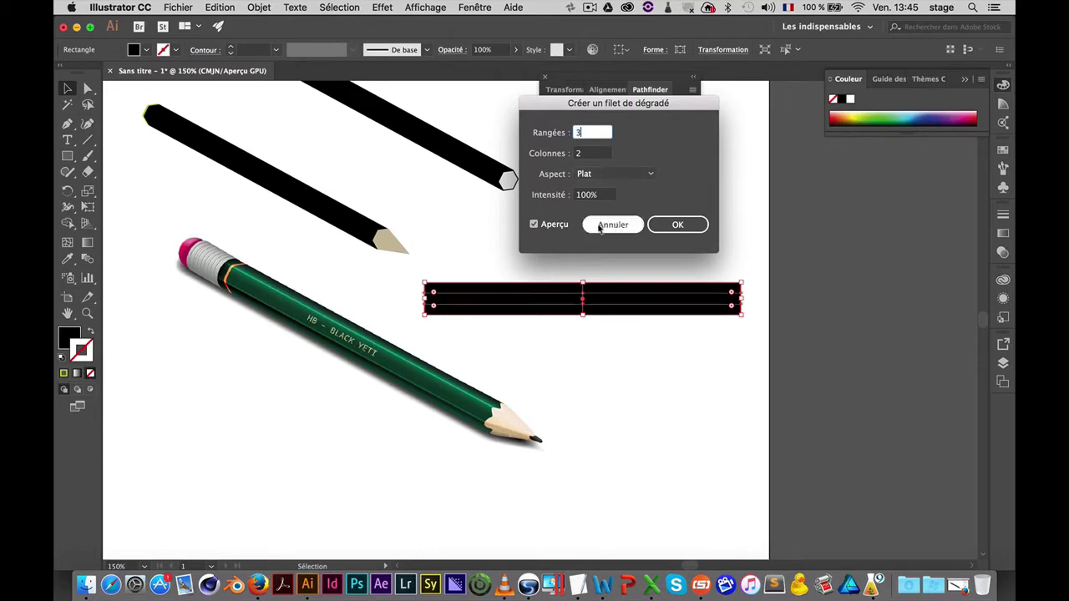
{"action": "left_click", "coordinate": [687, 231]}
{"action": "left_click", "coordinate": [639, 485]}
{"action": "left_click_drag", "start_coordinate": [609, 386], "coordinate": [604, 424]}
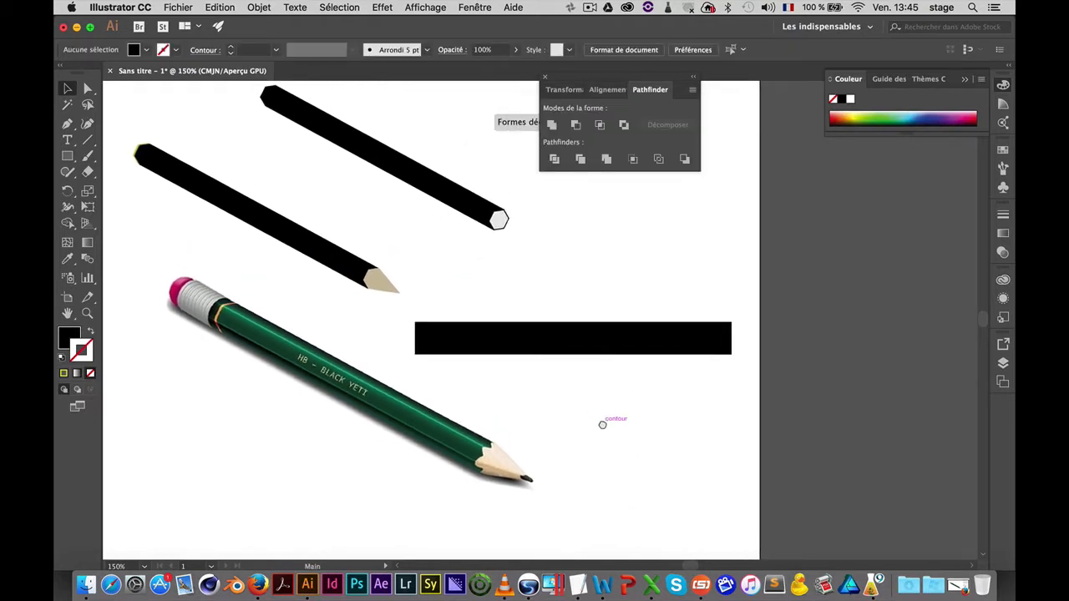
Select the mesh bar and show the full CMYK (CMJN) colour sliders for its fill
{"action": "left_click", "coordinate": [643, 350]}
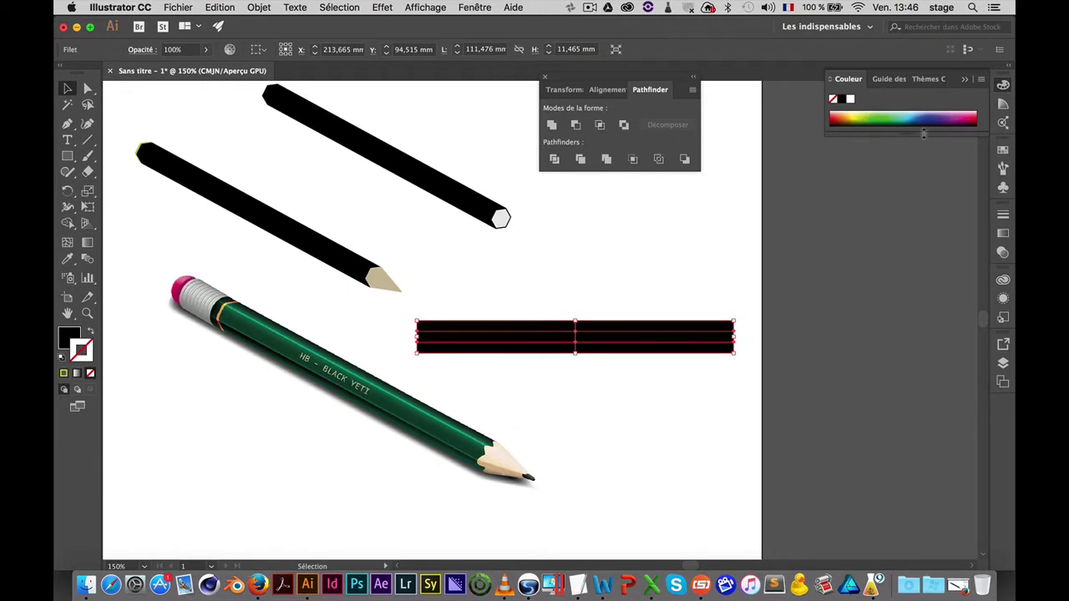
{"action": "left_click", "coordinate": [981, 78]}
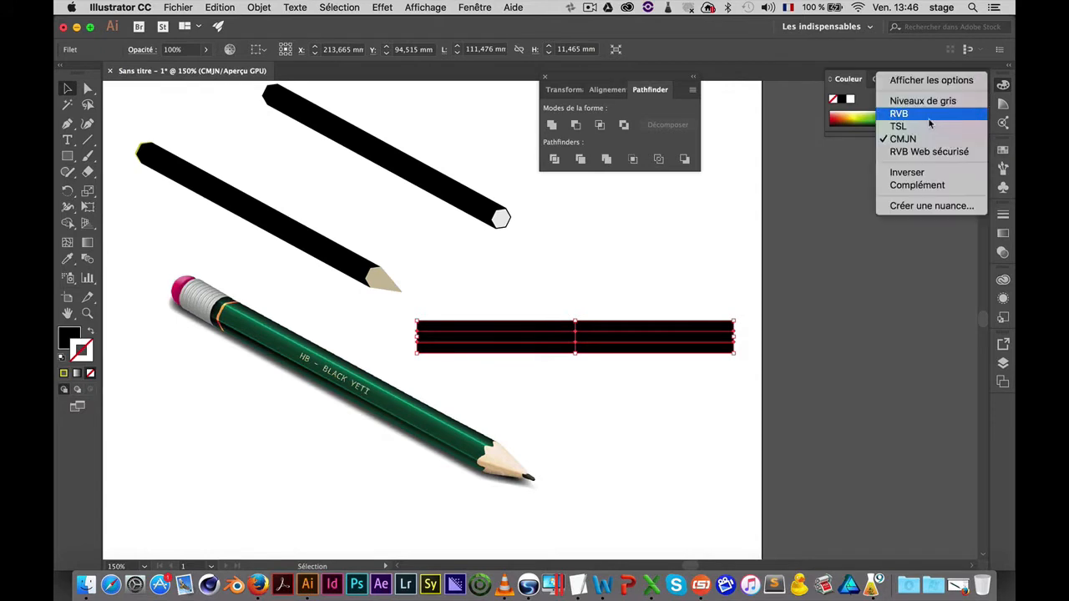
{"action": "left_click", "coordinate": [934, 171]}
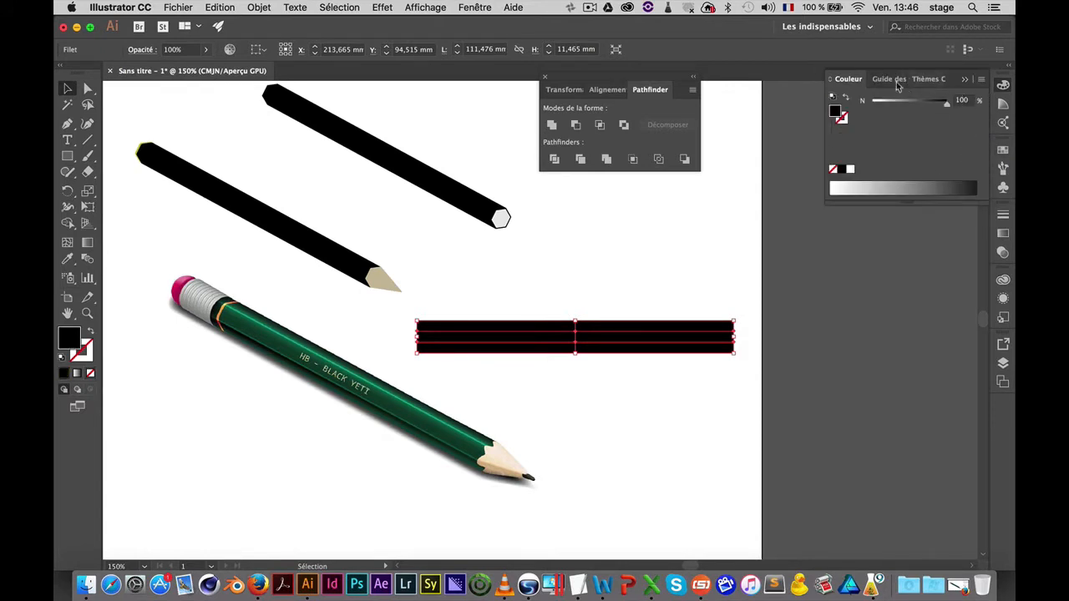
{"action": "left_click", "coordinate": [981, 79]}
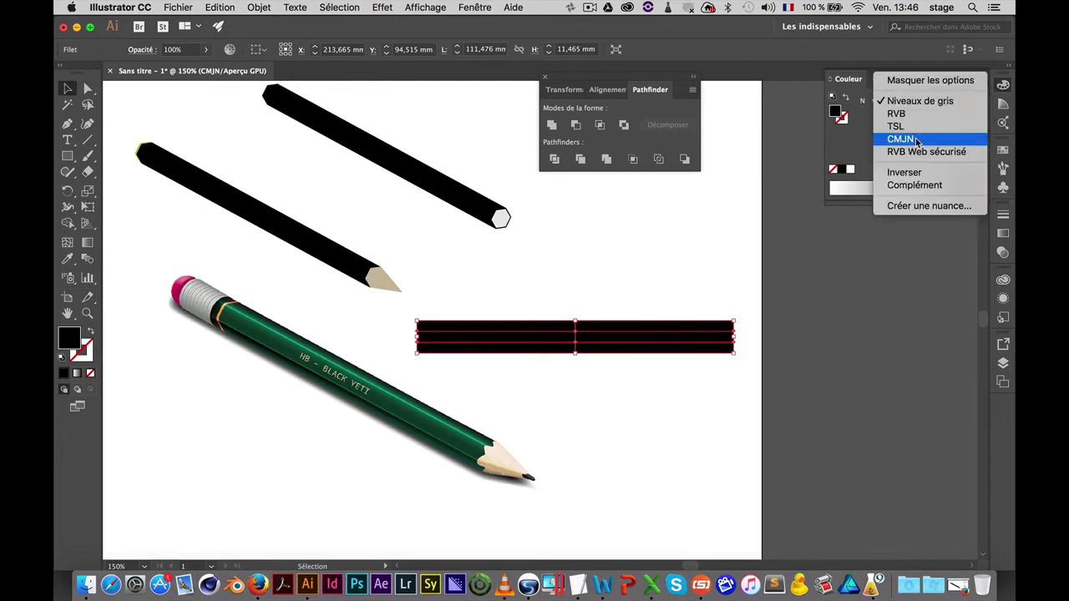
{"action": "left_click", "coordinate": [916, 140]}
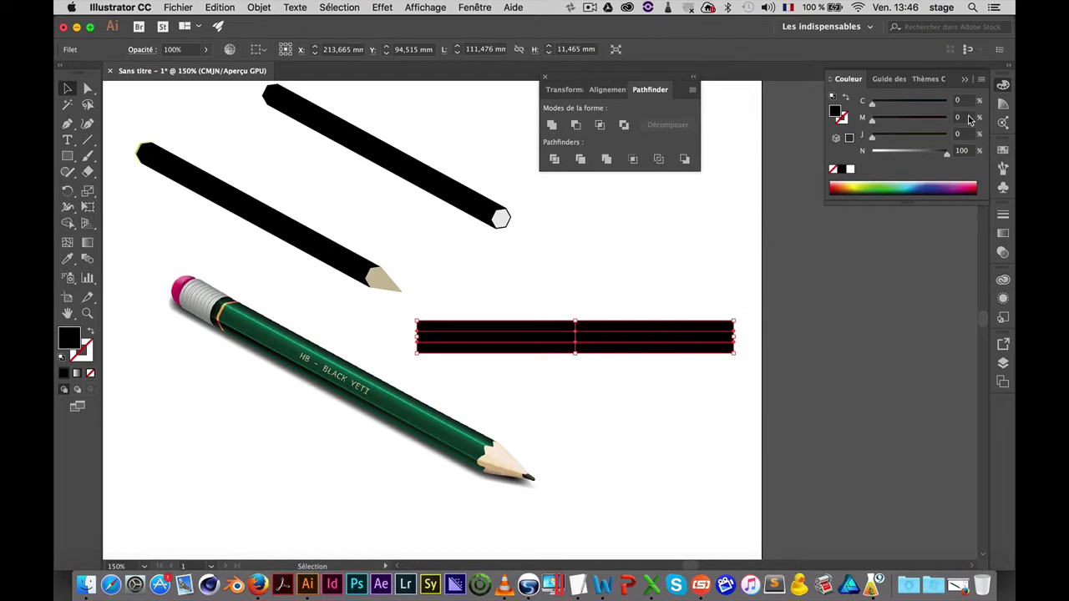
Fill the whole mesh bar with the orange-red C 0, M 75, J 90, N 0
{"action": "left_click", "coordinate": [967, 118]}
{"action": "type", "text": "75"}
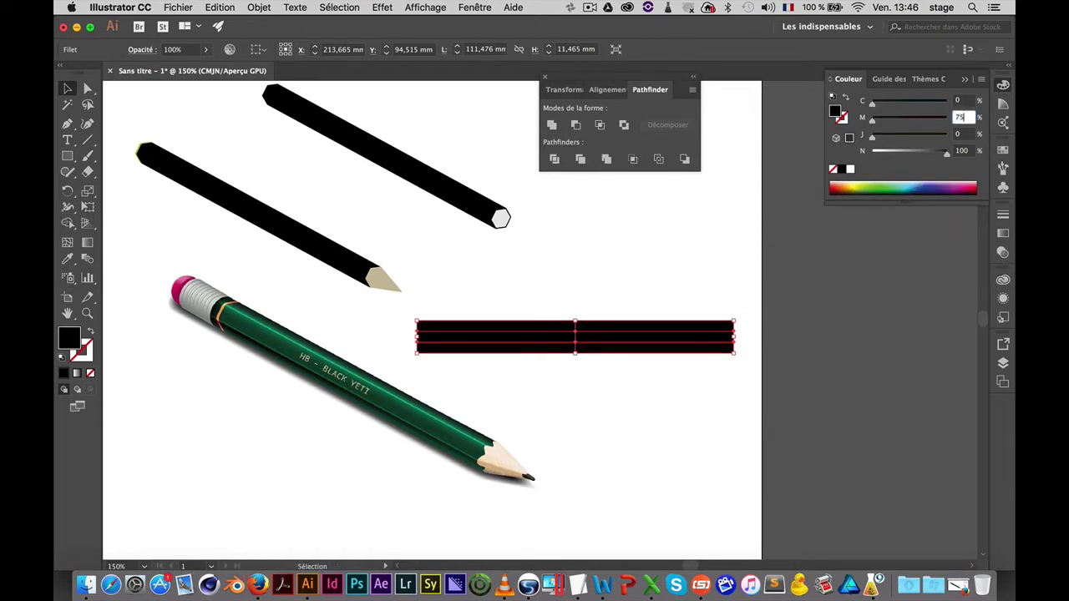
{"action": "key", "text": "Tab"}
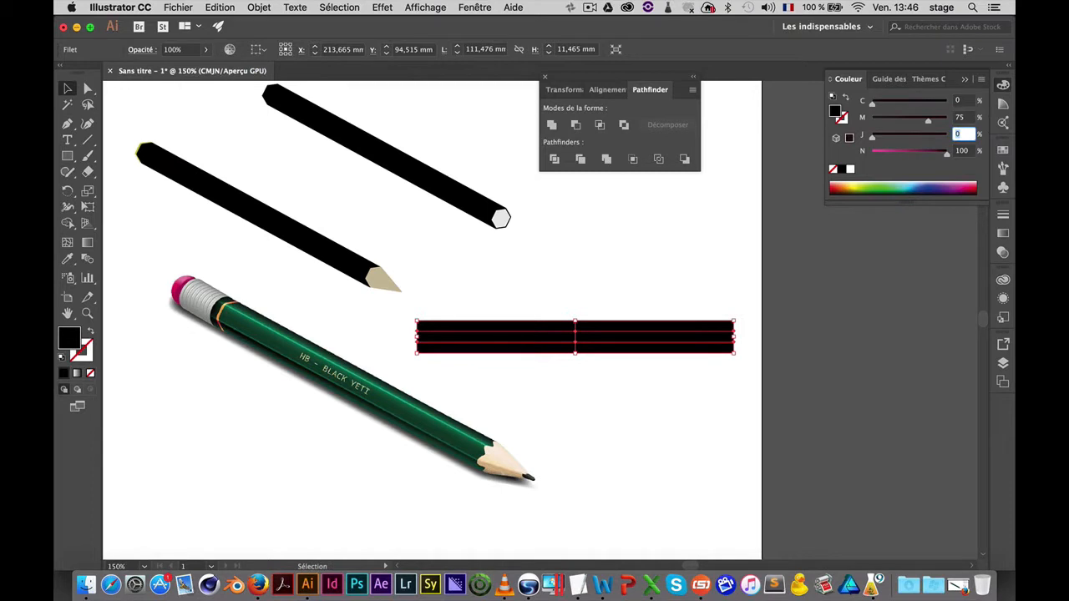
{"action": "type", "text": "90"}
{"action": "key", "text": "Tab"}
{"action": "type", "text": "0"}
{"action": "key", "text": "Tab"}
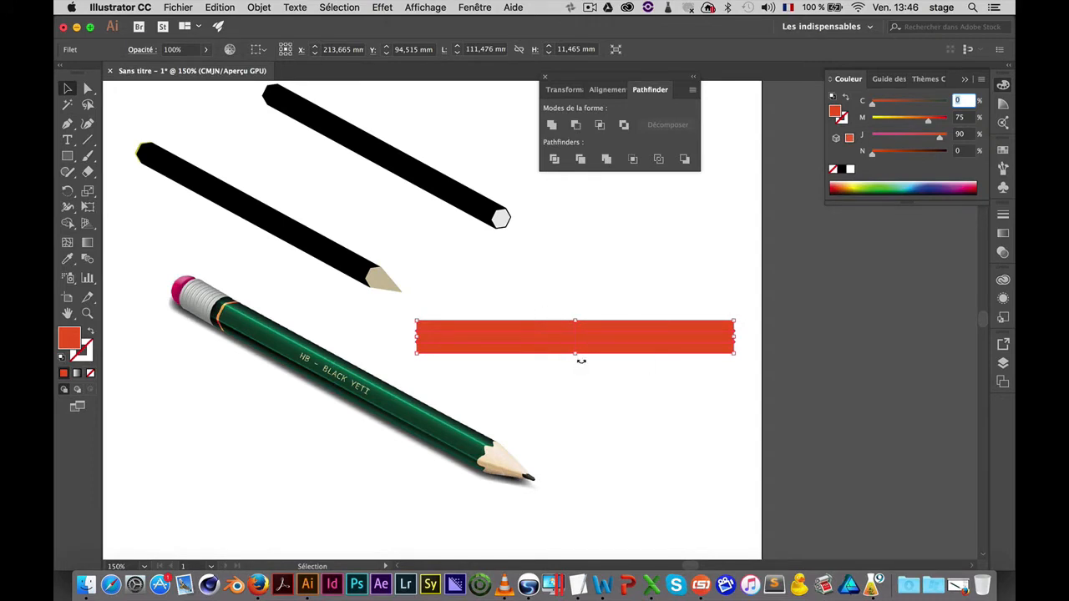
{"action": "left_click", "coordinate": [487, 281]}
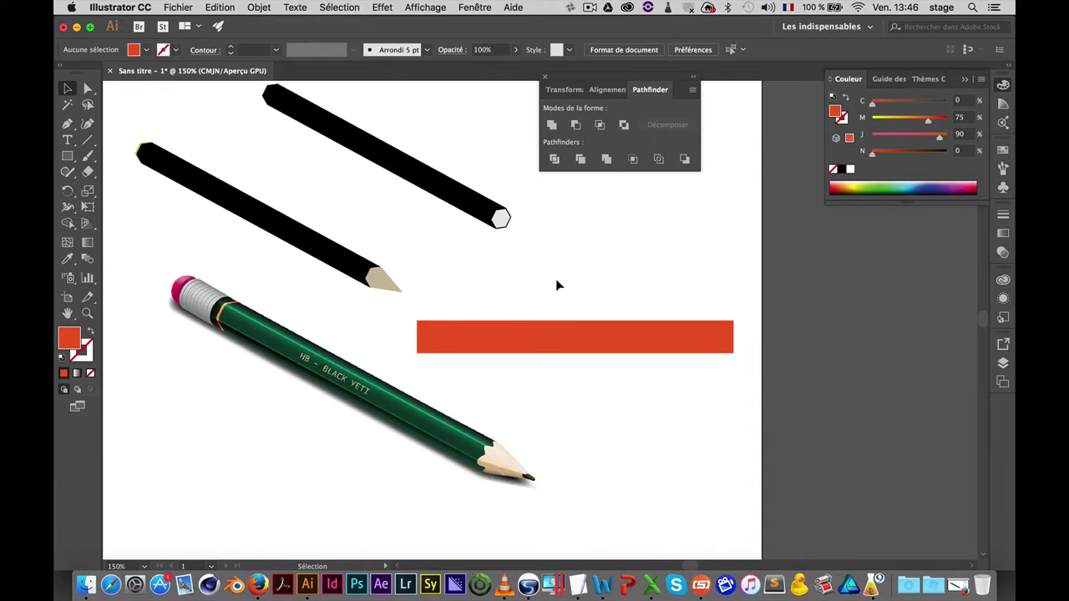
Select the mesh points along the upper inner line and lighten them to orange by setting magenta to 45%
{"action": "left_click", "coordinate": [616, 348]}
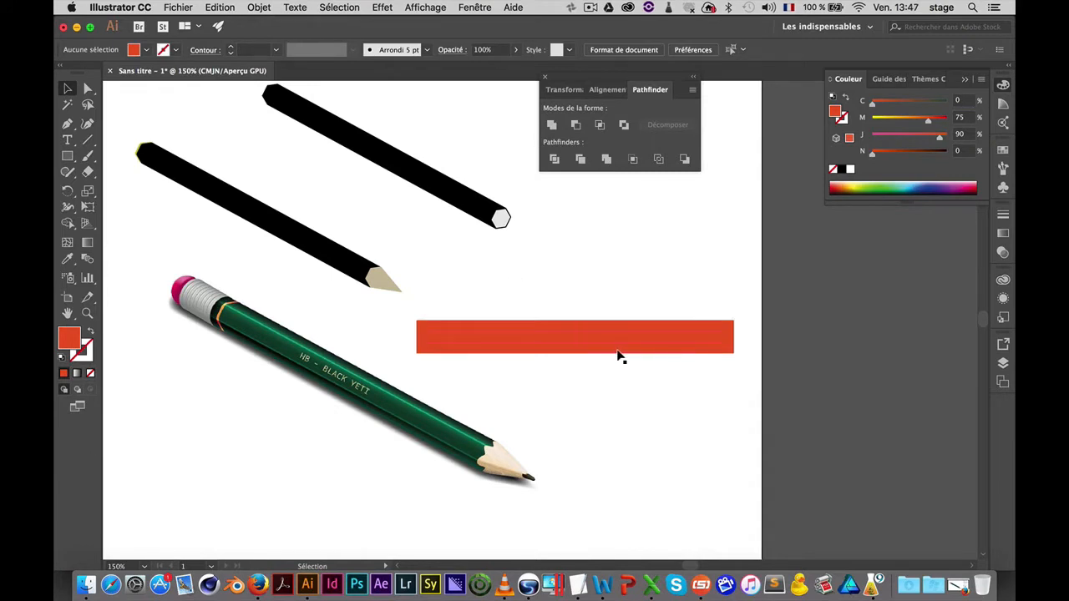
{"action": "left_click", "coordinate": [539, 335]}
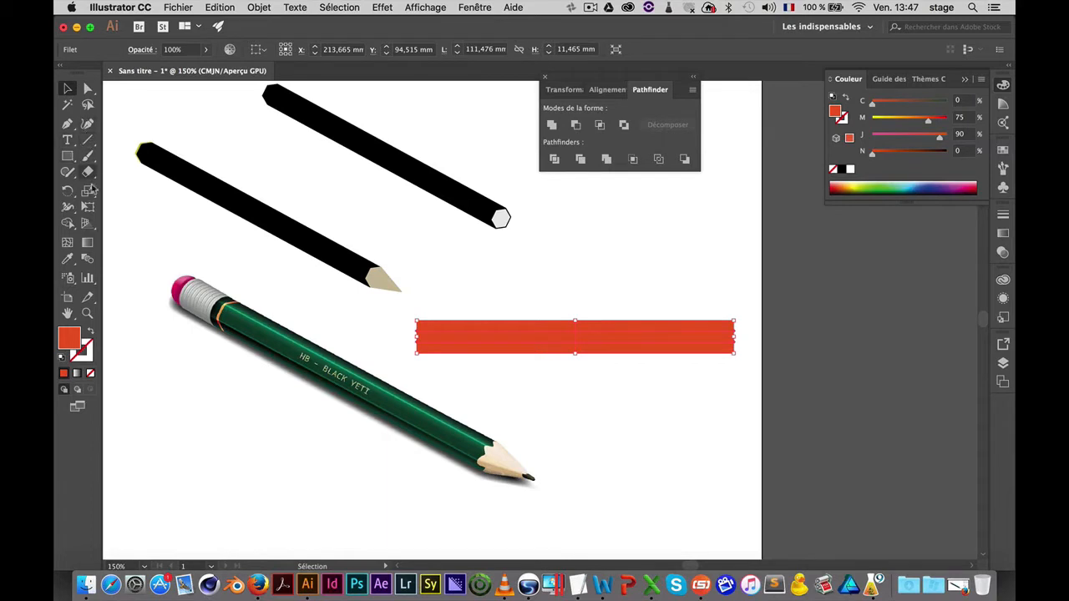
{"action": "left_click", "coordinate": [88, 104]}
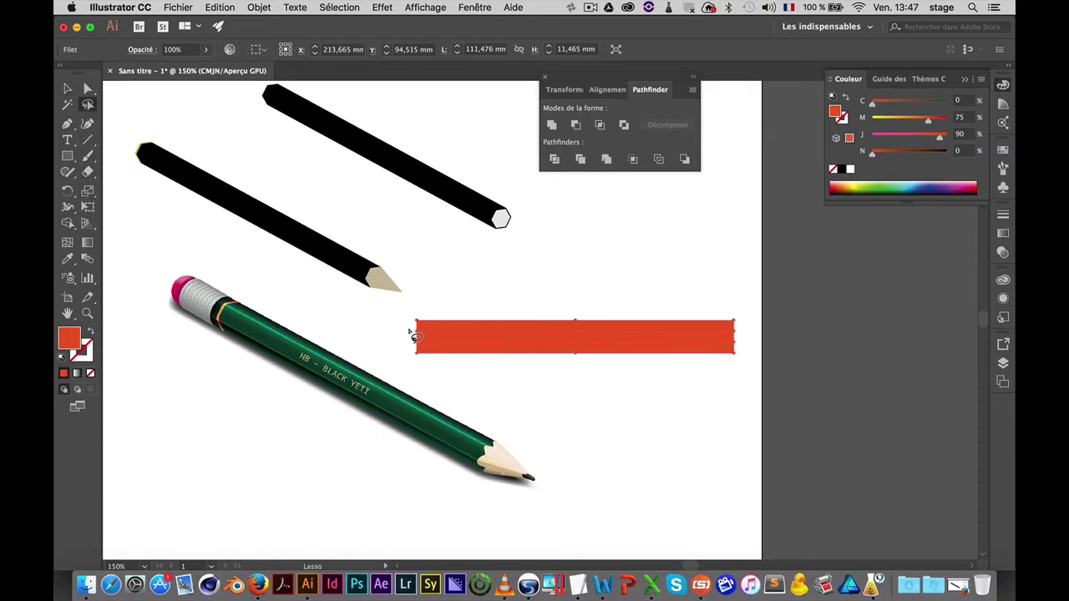
{"action": "left_click", "coordinate": [88, 88]}
{"action": "left_click_drag", "start_coordinate": [408, 331], "coordinate": [762, 346]}
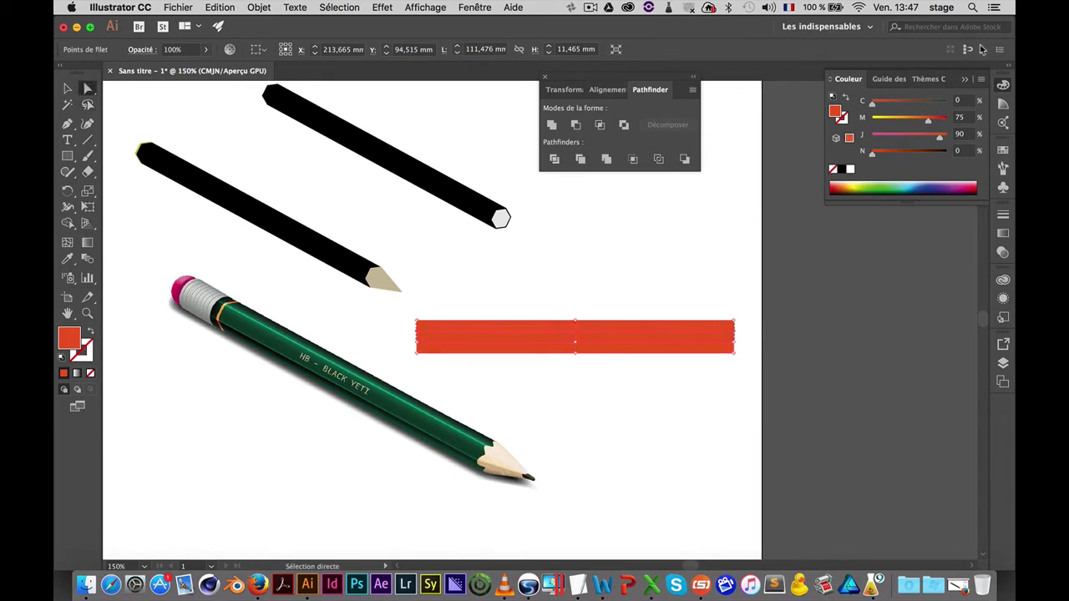
{"action": "left_click_drag", "start_coordinate": [925, 122], "coordinate": [913, 122]}
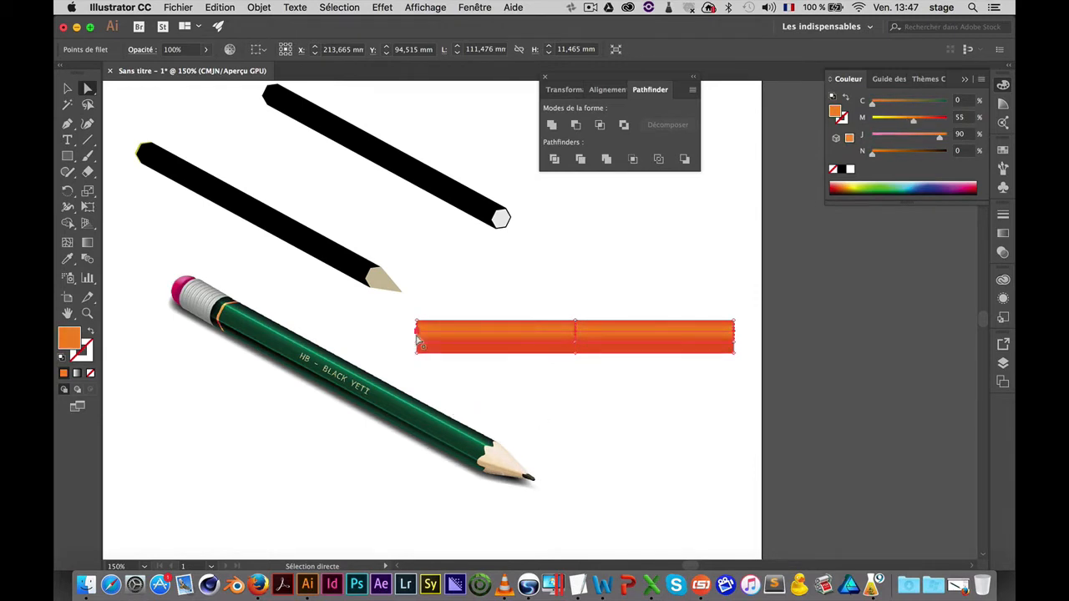
{"action": "left_click_drag", "start_coordinate": [915, 123], "coordinate": [905, 121]}
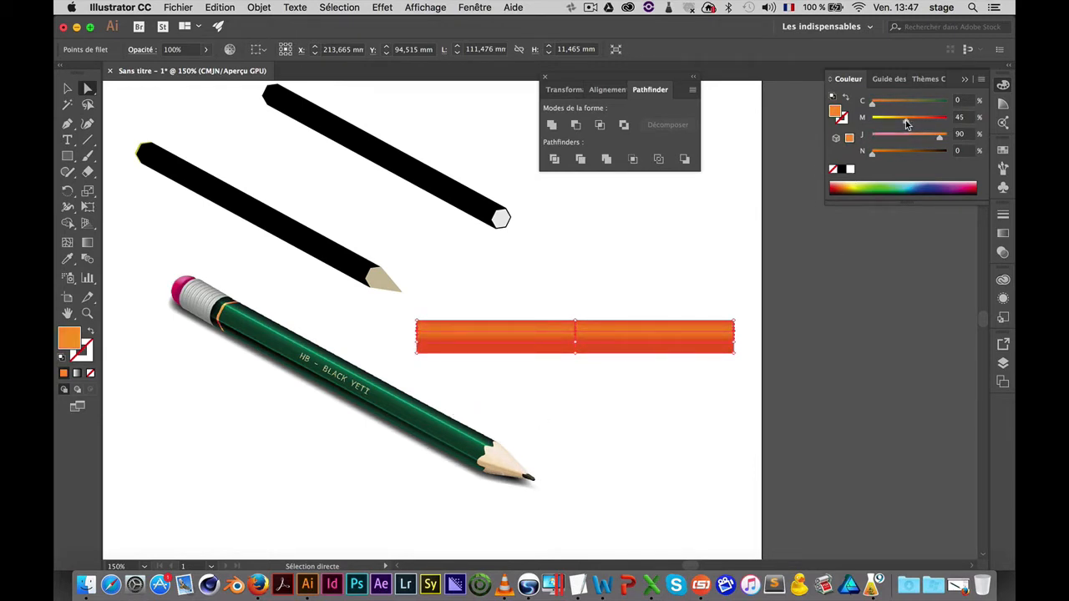
Darken the mesh points along the lower inner line to magenta 84% and black 16%
{"action": "left_click_drag", "start_coordinate": [411, 344], "coordinate": [746, 350]}
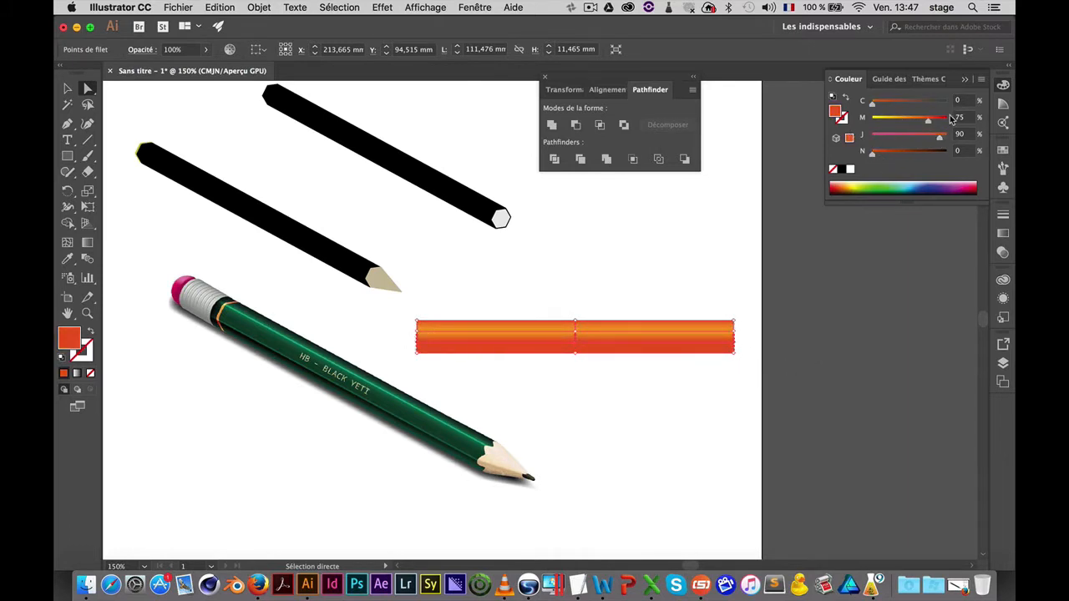
{"action": "left_click_drag", "start_coordinate": [928, 124], "coordinate": [934, 124]}
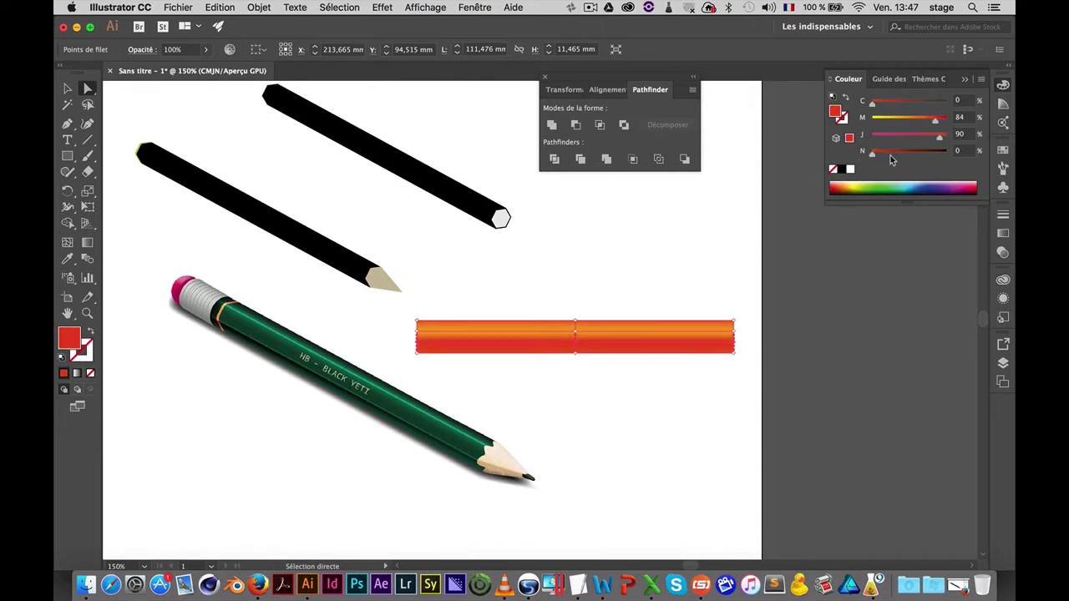
{"action": "left_click_drag", "start_coordinate": [874, 159], "coordinate": [885, 156]}
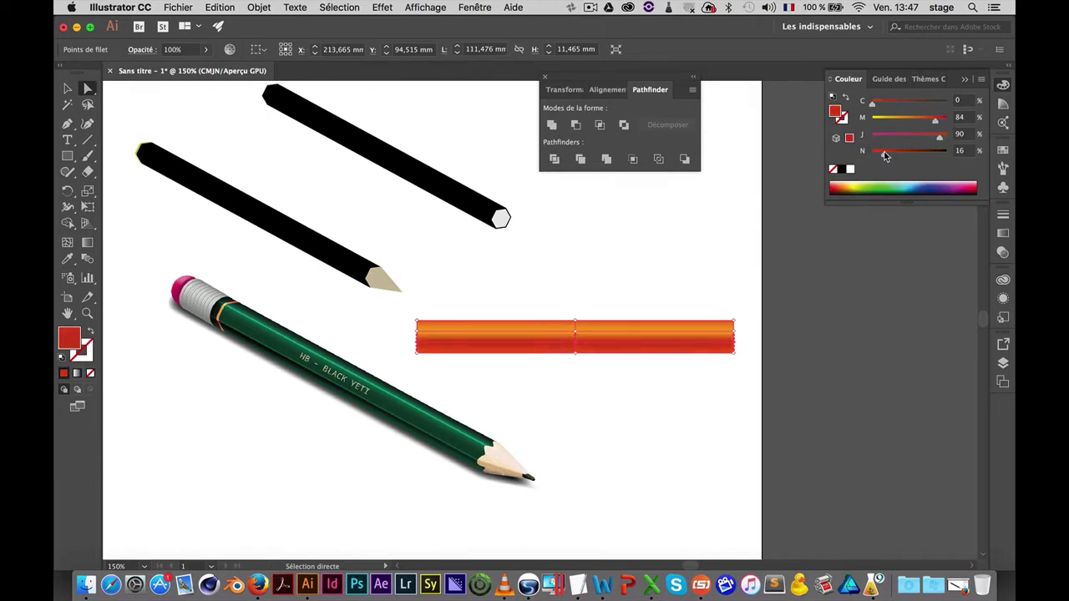
{"action": "left_click", "coordinate": [472, 301]}
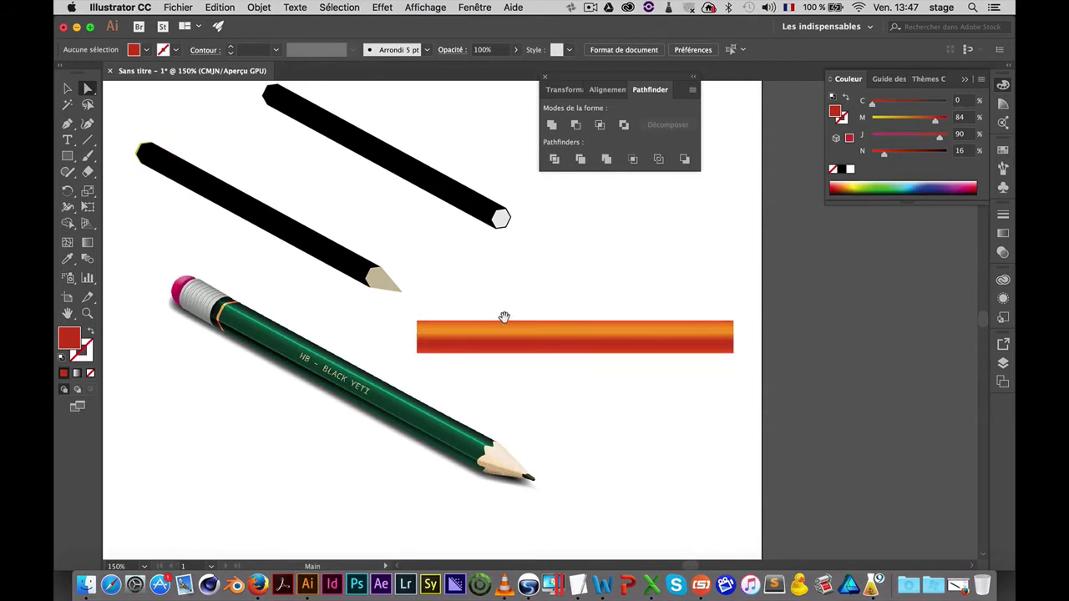
Add mesh lines just above and just below the bar's upper orange line with the Mesh tool
{"action": "key", "text": "z"}
{"action": "left_click", "coordinate": [580, 384]}
{"action": "left_click", "coordinate": [577, 342]}
{"action": "scroll", "coordinate": [535, 214], "scroll_direction": "up", "scroll_amount": 3}
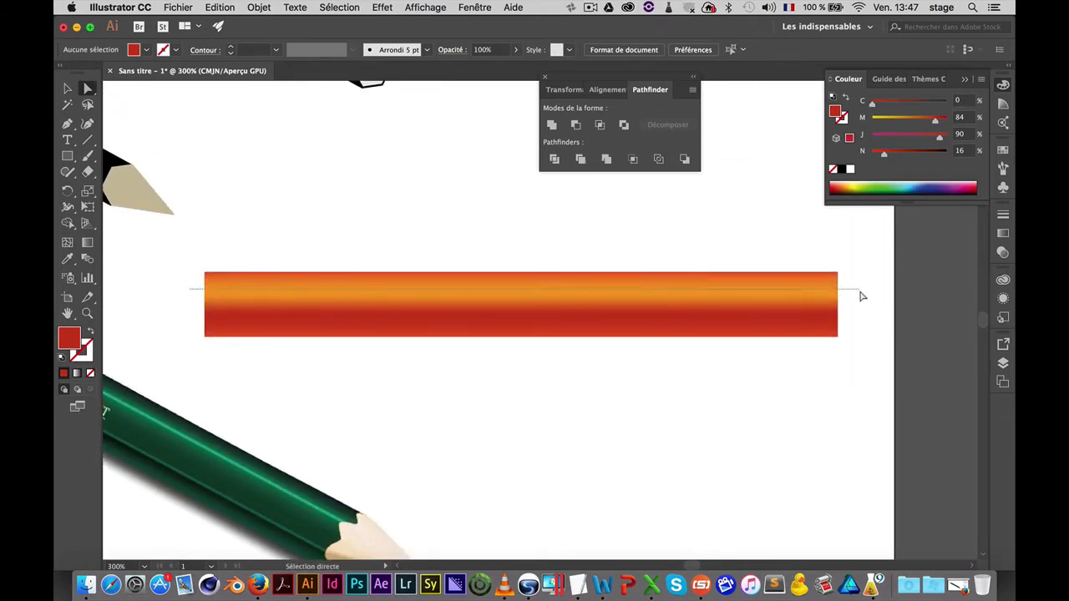
{"action": "left_click", "coordinate": [861, 296]}
{"action": "left_click_drag", "start_coordinate": [559, 389], "coordinate": [701, 370]}
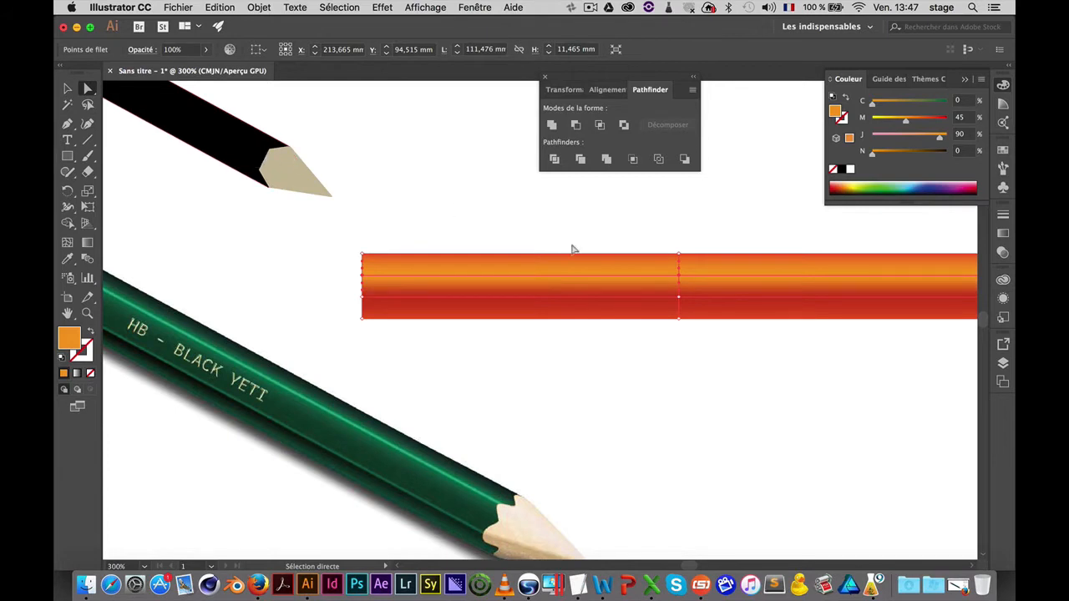
{"action": "left_click_drag", "start_coordinate": [572, 296], "coordinate": [449, 286]}
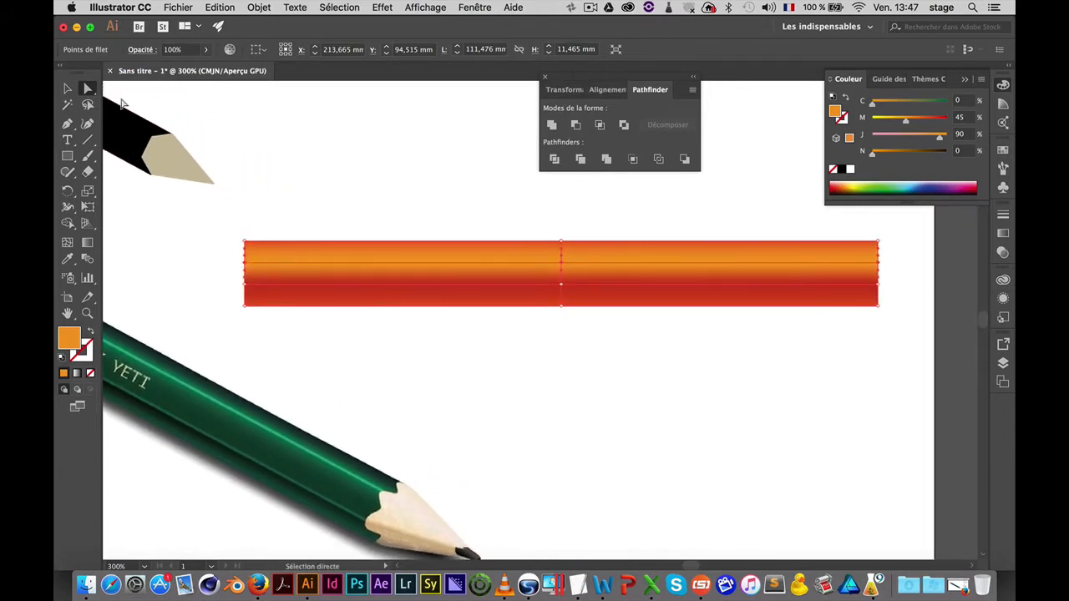
{"action": "key", "text": "u"}
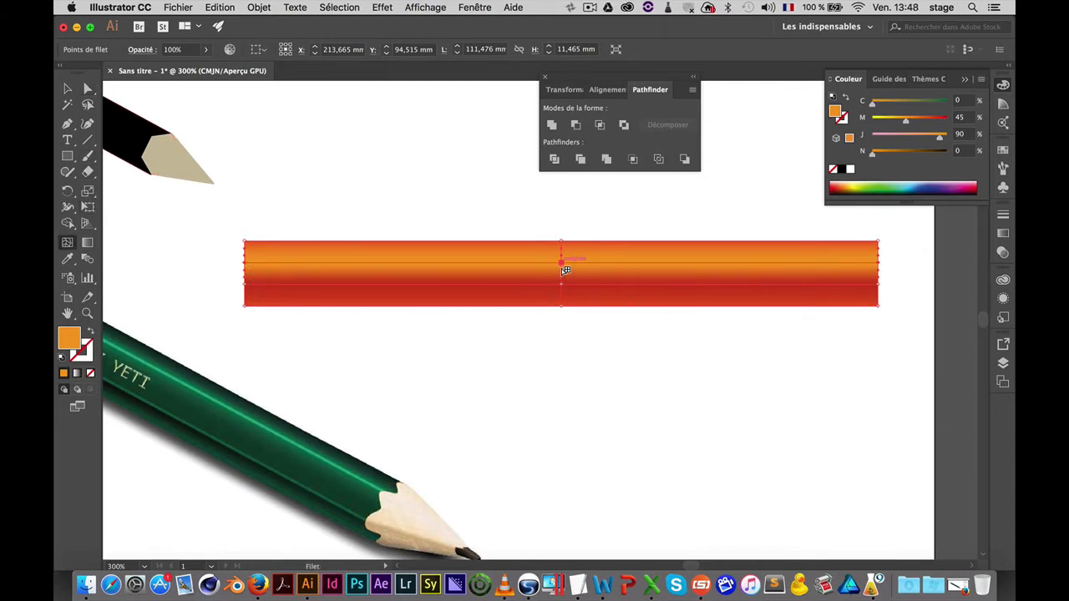
{"action": "scroll", "coordinate": [565, 269], "scroll_direction": "up", "scroll_amount": 4}
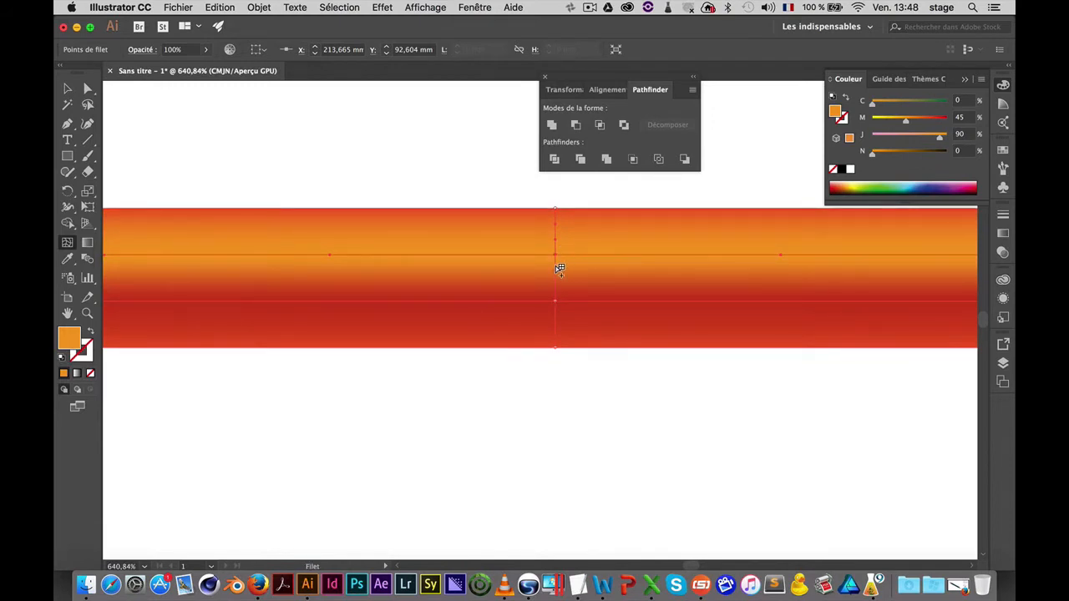
{"action": "left_click", "coordinate": [555, 265]}
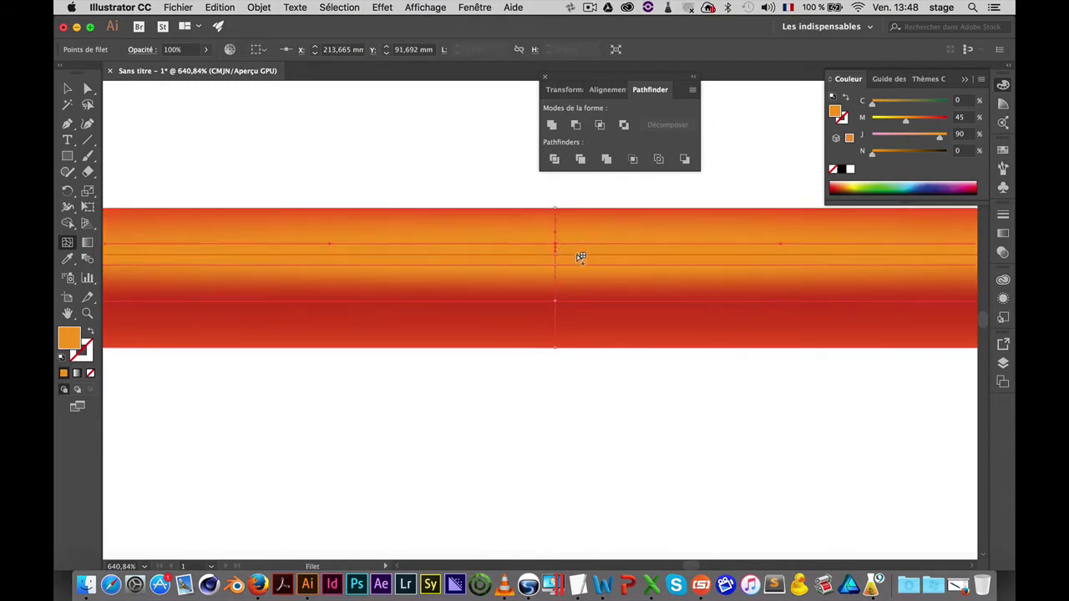
Select the centre mesh points of the orange band and lighten them to a pale highlight with magenta 18% and yellow 23%
{"action": "left_click", "coordinate": [590, 276], "text": "alt+super"}
{"action": "left_click", "coordinate": [601, 278], "text": "alt+super"}
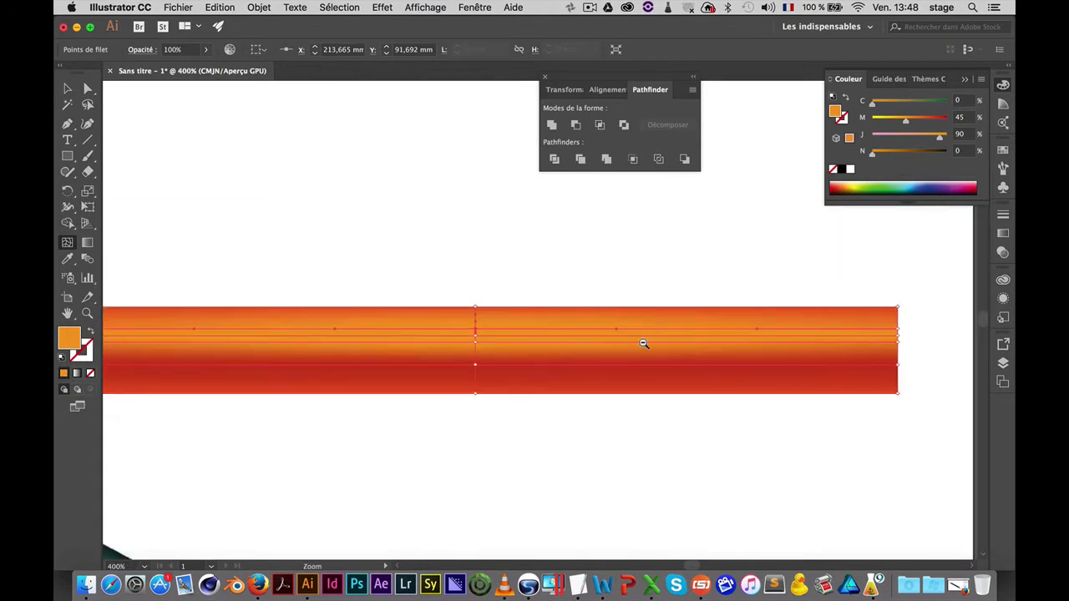
{"action": "mouse_move", "coordinate": [643, 344]}
{"action": "left_mouse_down"}
{"action": "mouse_move", "coordinate": [622, 351]}
{"action": "mouse_move", "coordinate": [646, 330]}
{"action": "left_mouse_up"}
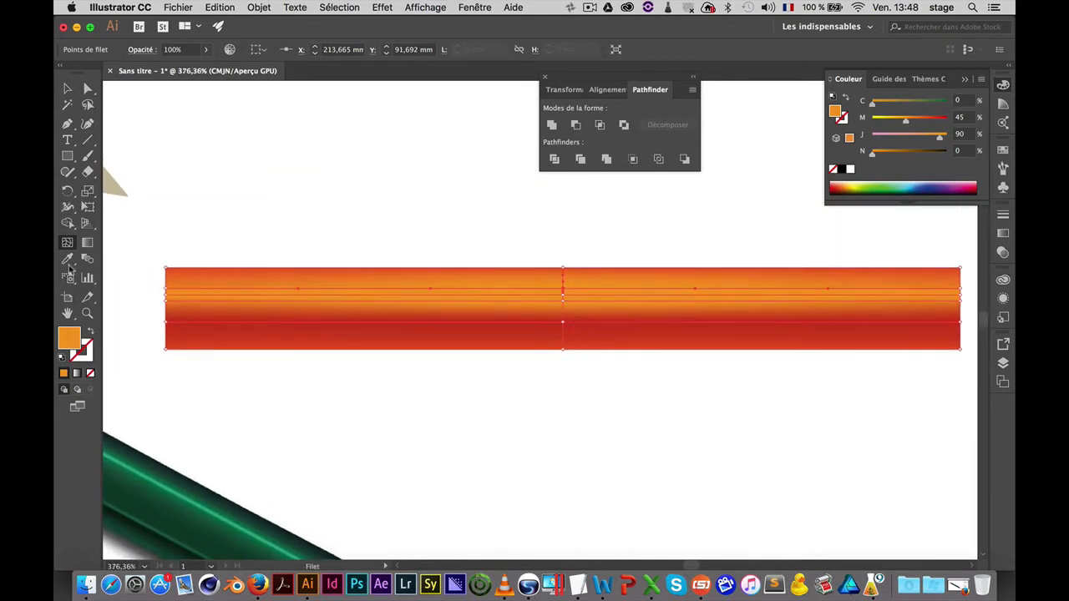
{"action": "left_click", "coordinate": [87, 104]}
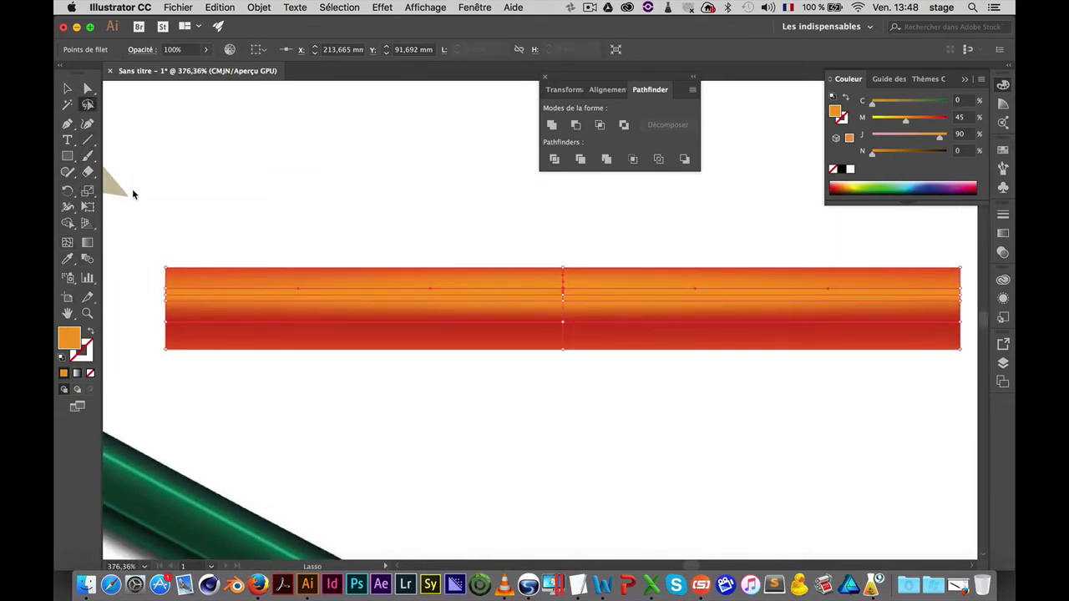
{"action": "left_click_drag", "start_coordinate": [150, 293], "coordinate": [186, 321]}
{"action": "key", "text": "a"}
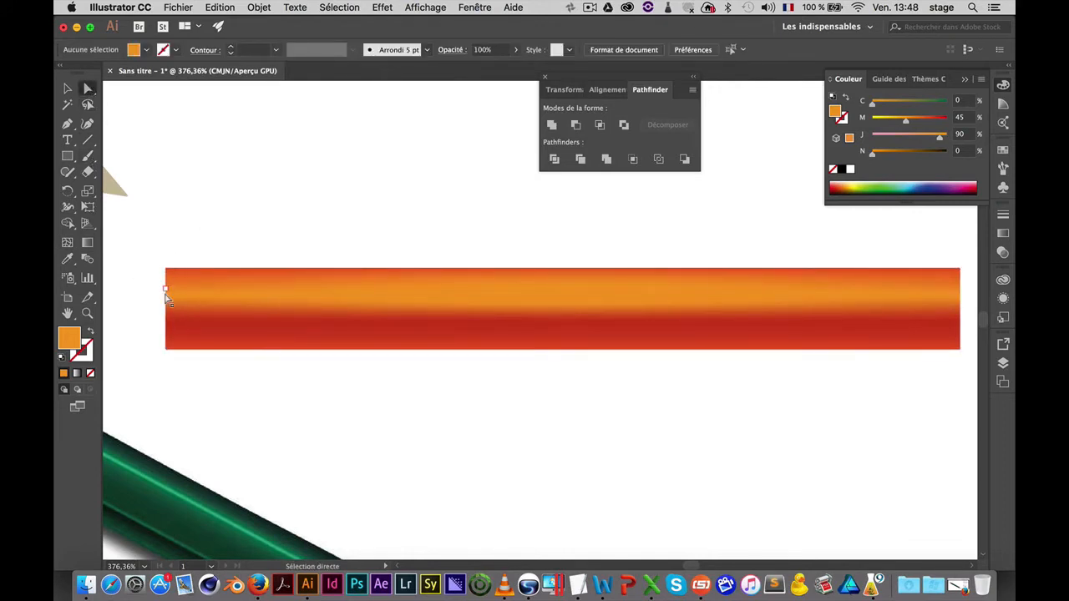
{"action": "left_click_drag", "start_coordinate": [172, 293], "coordinate": [845, 297]}
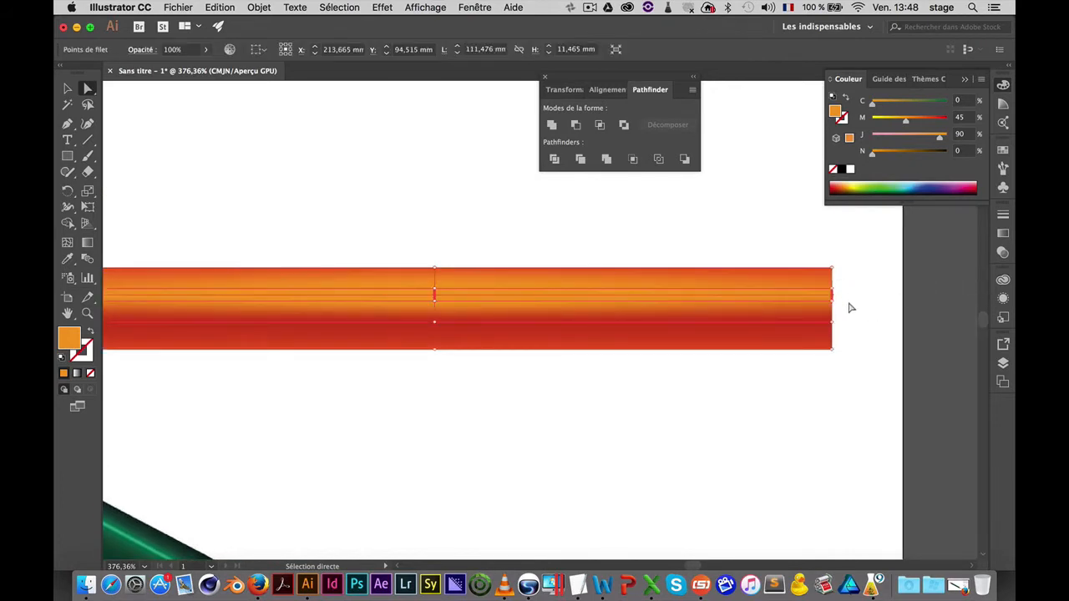
{"action": "key", "text": "space"}
{"action": "left_click_drag", "start_coordinate": [643, 306], "coordinate": [779, 314]}
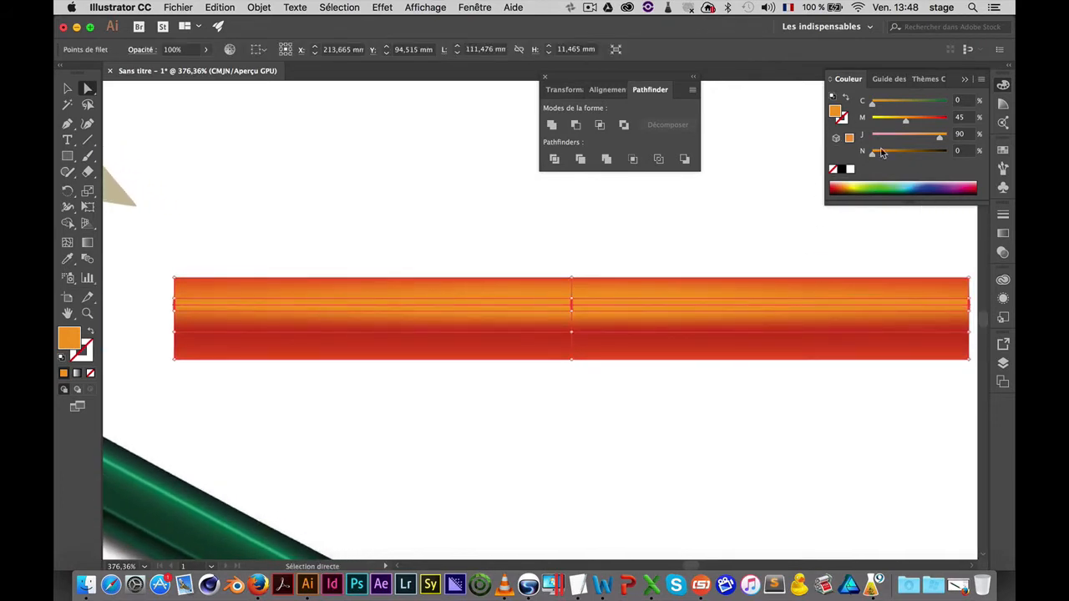
{"action": "left_click_drag", "start_coordinate": [907, 123], "coordinate": [887, 134]}
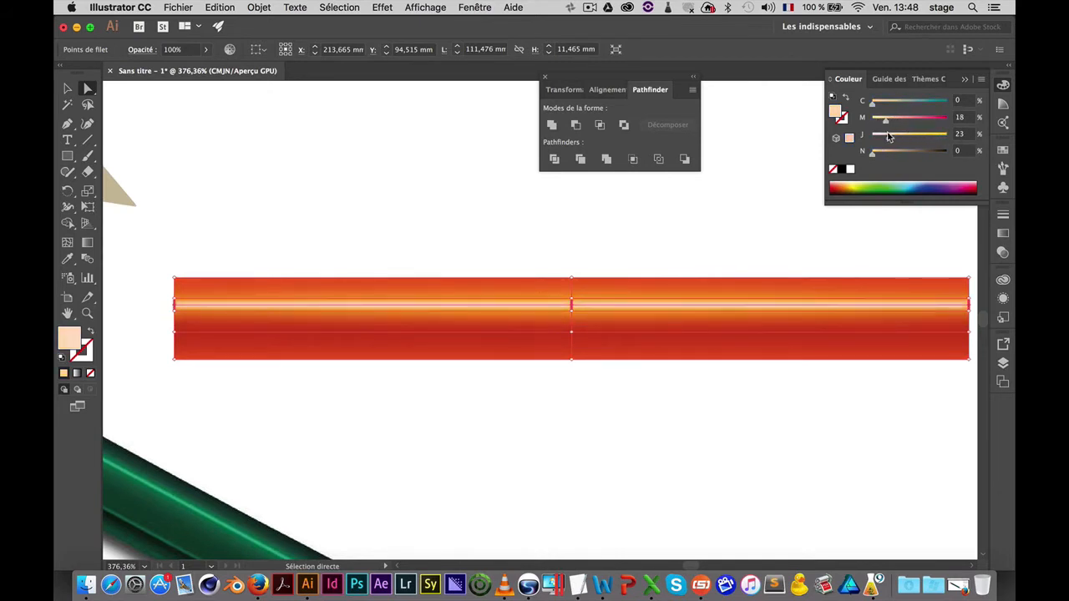
{"action": "left_click", "coordinate": [542, 410]}
{"action": "key", "text": "z"}
{"action": "left_click", "coordinate": [513, 406], "text": "alt"}
{"action": "left_click", "coordinate": [576, 377], "text": "alt"}
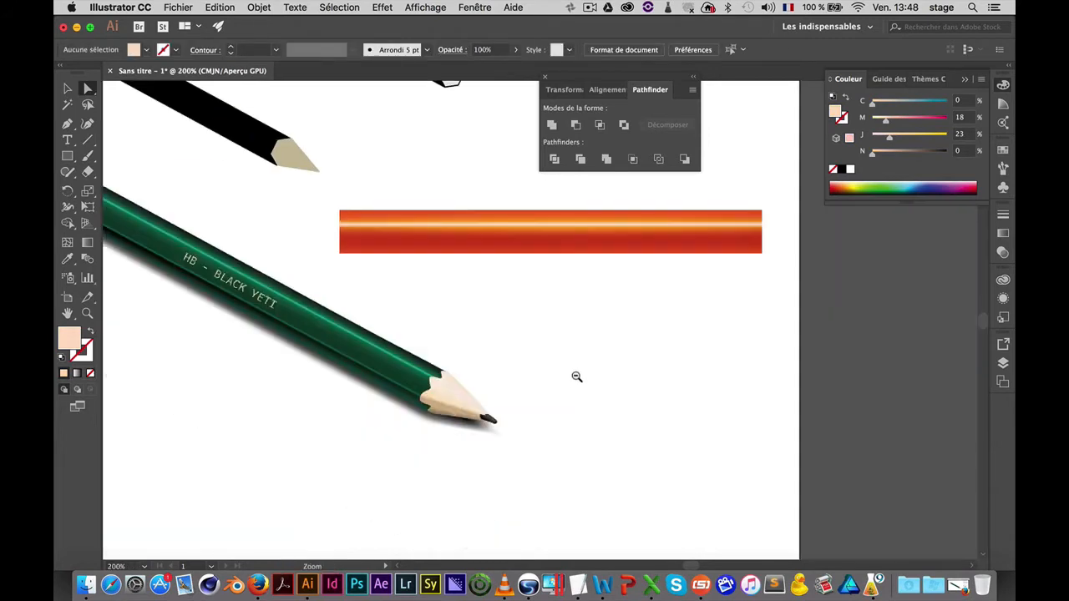
Darken the mesh points along the bar's upper edge by setting their black to 31%
{"action": "scroll", "coordinate": [576, 377], "scroll_direction": "up", "scroll_amount": 3}
{"action": "scroll", "coordinate": [576, 377], "scroll_direction": "left", "scroll_amount": 4}
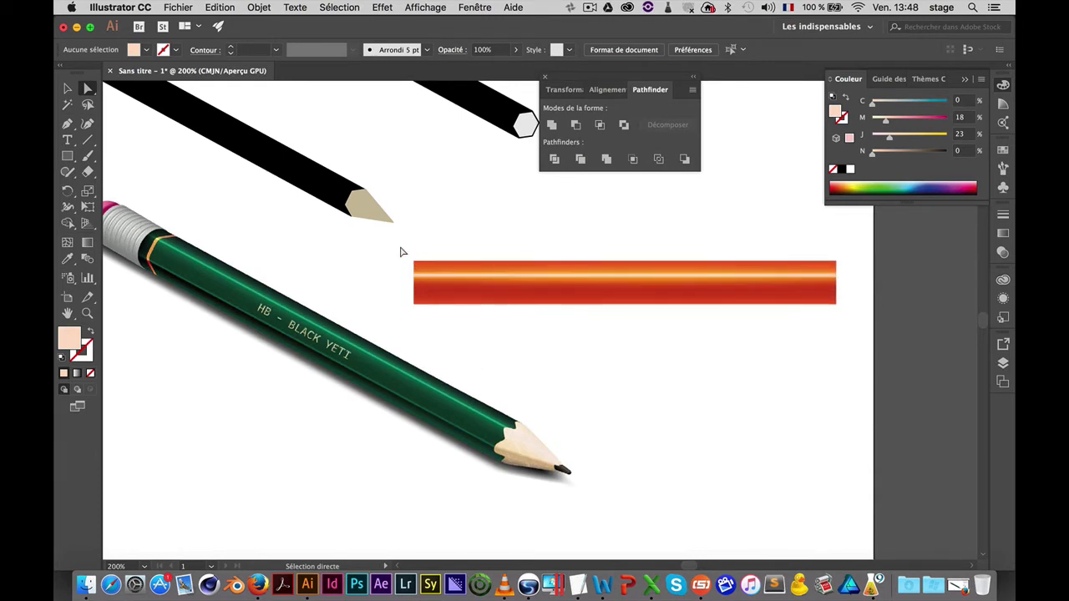
{"action": "left_click_drag", "start_coordinate": [400, 246], "coordinate": [843, 270]}
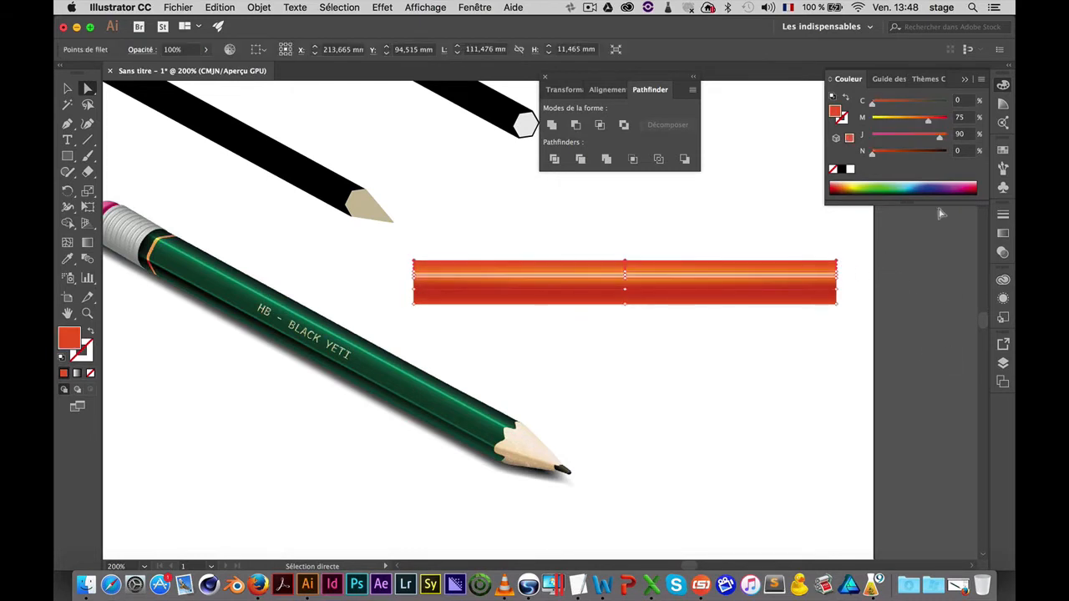
{"action": "left_click", "coordinate": [888, 155]}
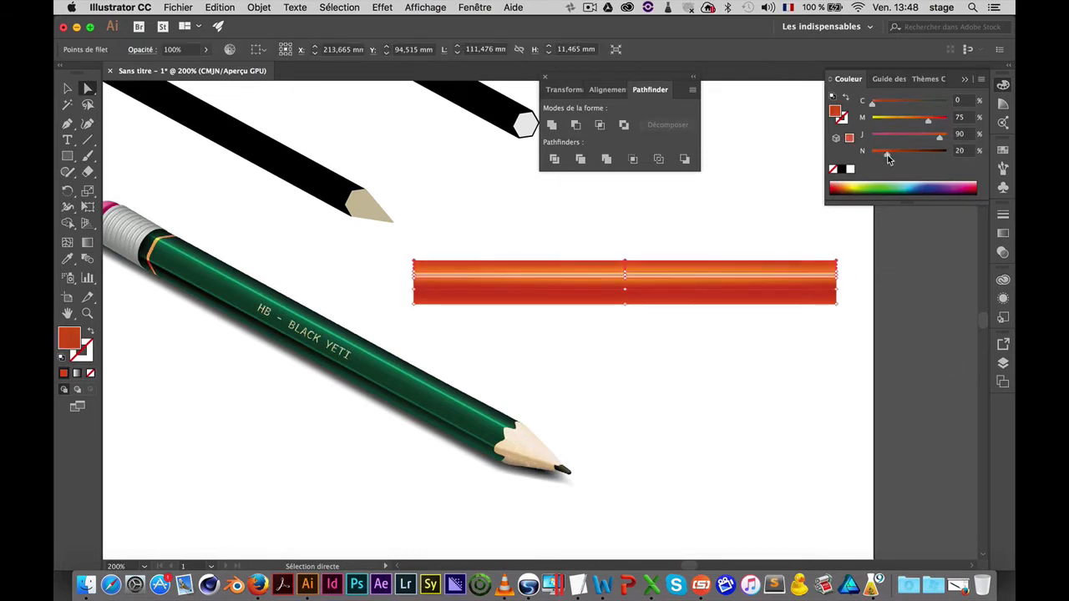
{"action": "left_click_drag", "start_coordinate": [888, 155], "coordinate": [895, 154]}
{"action": "left_click", "coordinate": [539, 386]}
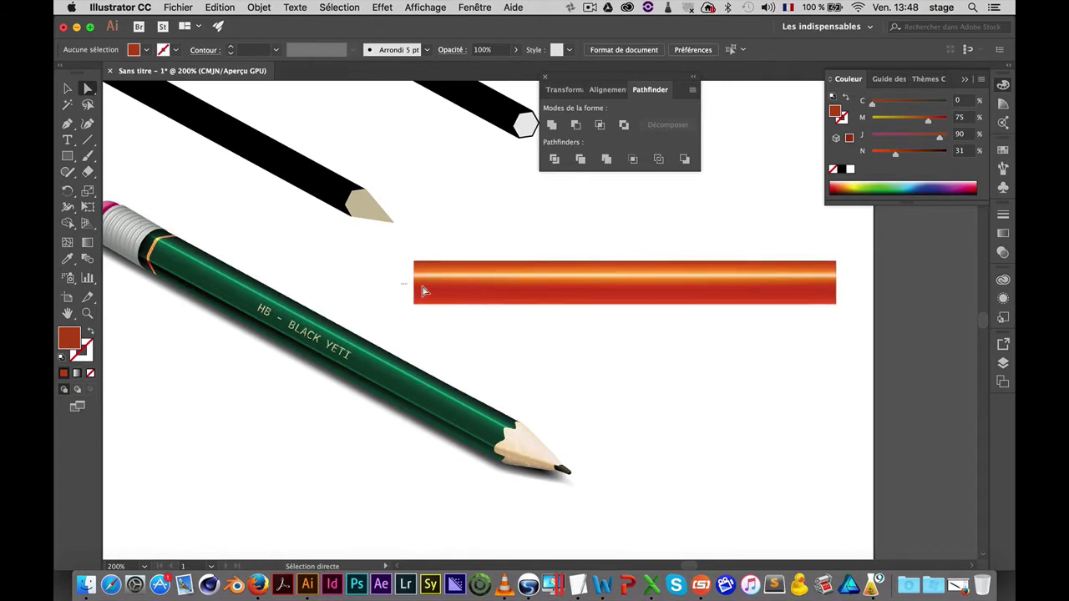
Add mesh lines just above and just below the bar's dark red lower inner line with the Mesh tool
{"action": "left_click_drag", "start_coordinate": [883, 295], "coordinate": [754, 317]}
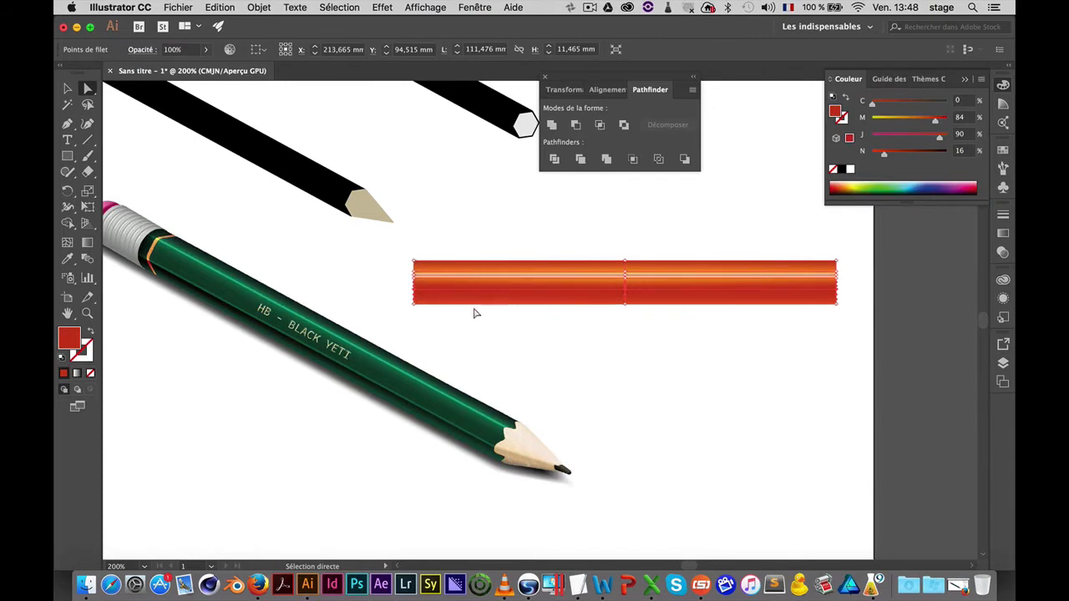
{"action": "left_click_drag", "start_coordinate": [632, 308], "coordinate": [668, 303]}
{"action": "left_click_drag", "start_coordinate": [574, 298], "coordinate": [671, 293]}
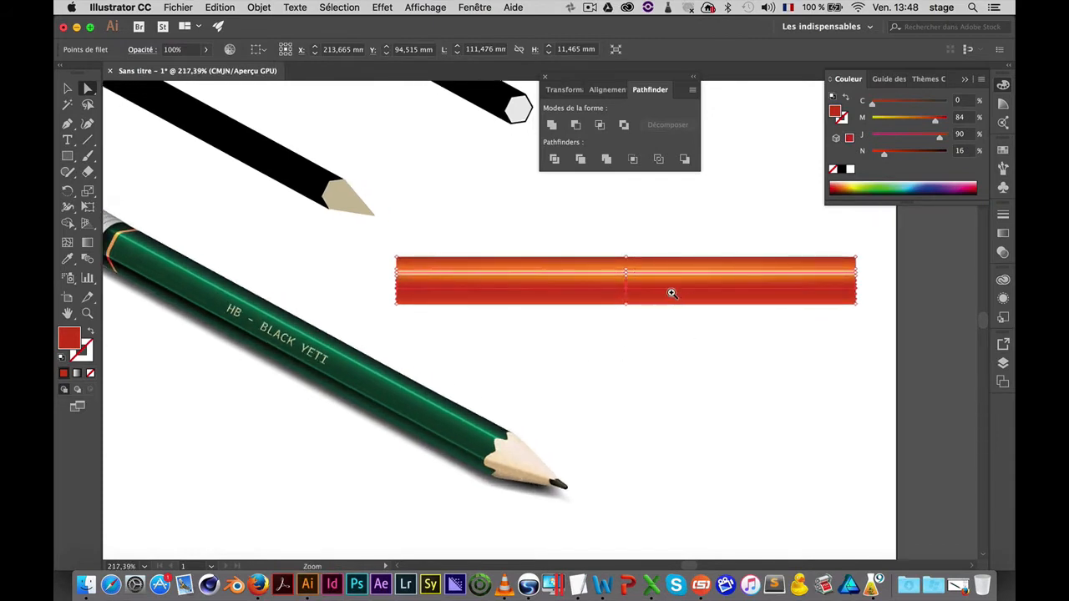
{"action": "left_click", "coordinate": [671, 293]}
{"action": "left_click", "coordinate": [546, 352]}
{"action": "left_click", "coordinate": [487, 331]}
{"action": "left_click", "coordinate": [450, 227]}
{"action": "left_click", "coordinate": [507, 223]}
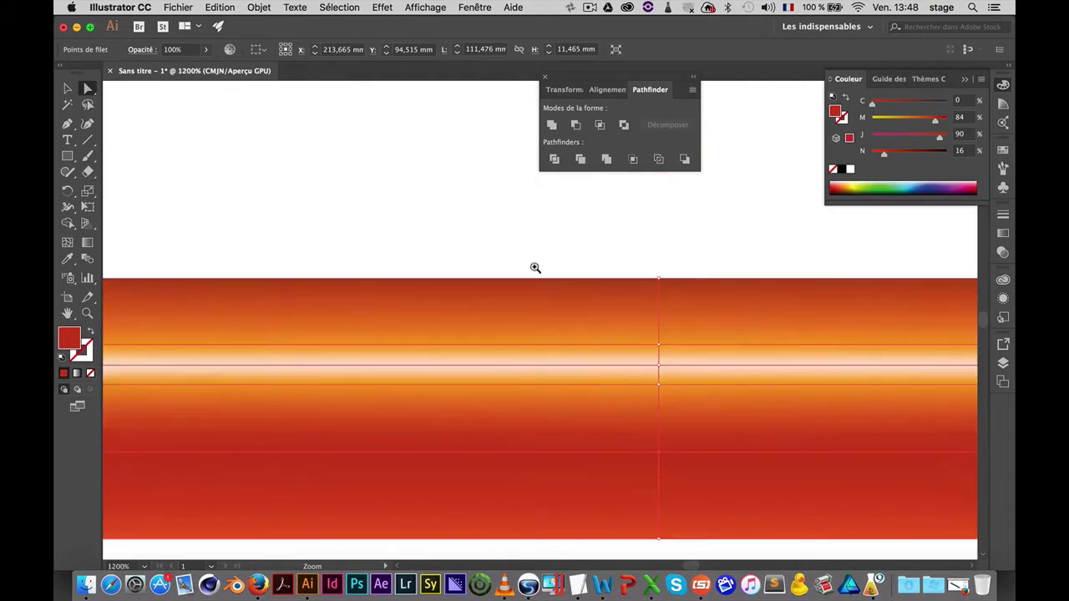
{"action": "left_click", "coordinate": [674, 434]}
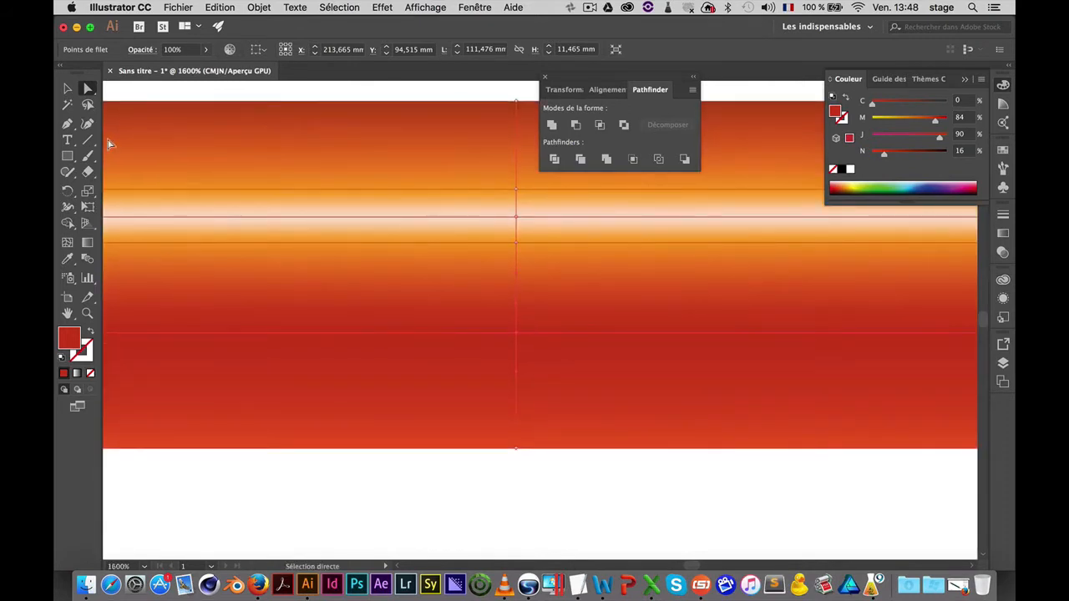
{"action": "left_click", "coordinate": [67, 242]}
{"action": "left_click", "coordinate": [518, 311]}
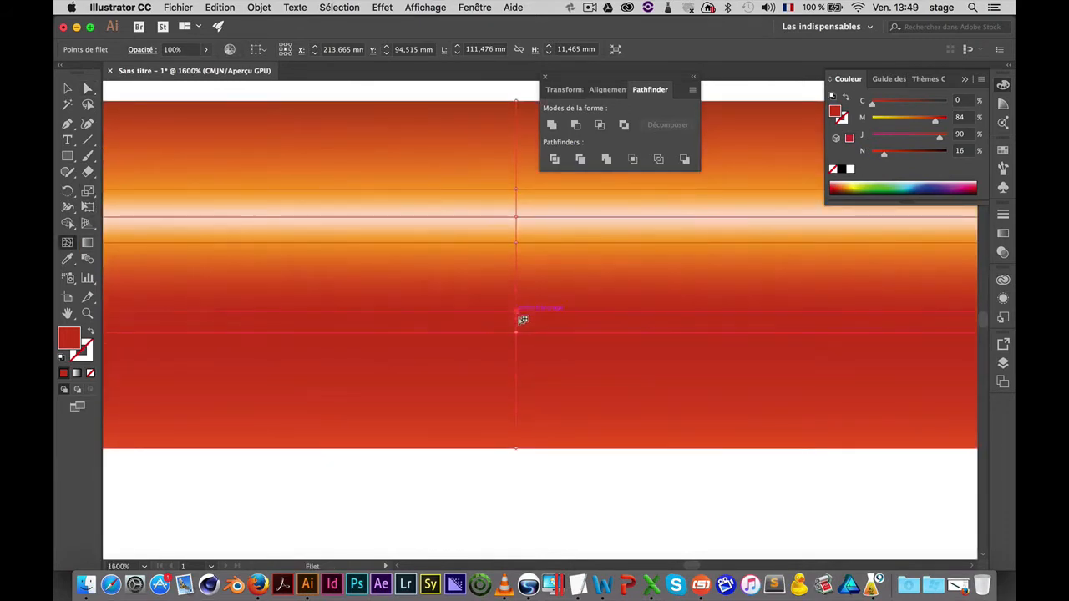
Select the mesh points along the centre of the dark red band and set magenta to 75% and black to 0%
{"action": "key", "text": "z"}
{"action": "left_click", "coordinate": [590, 370], "text": "alt"}
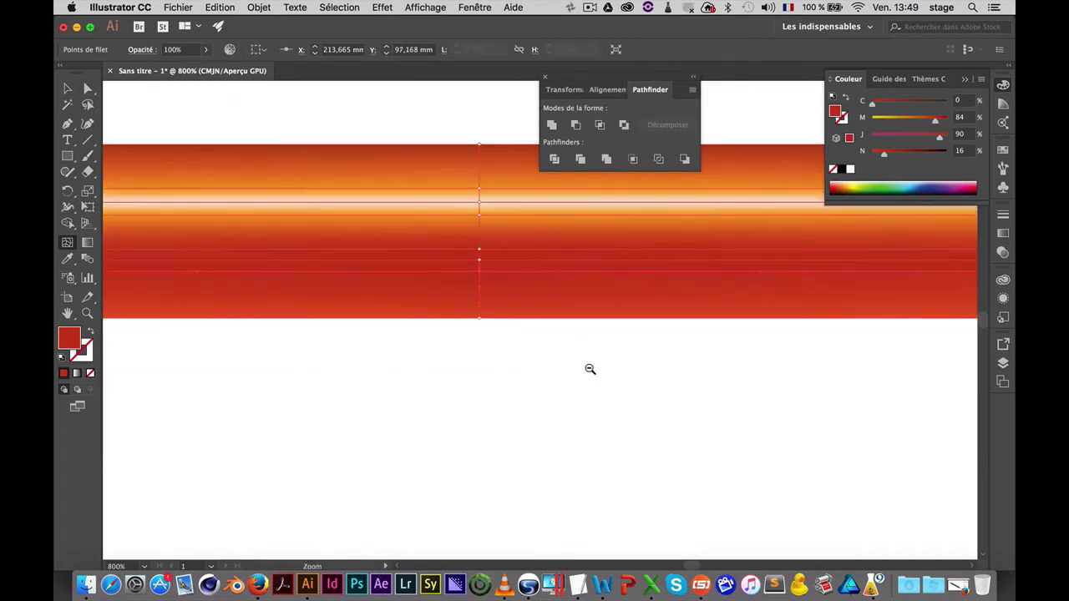
{"action": "left_click", "coordinate": [592, 365], "text": "alt"}
{"action": "left_click", "coordinate": [592, 363], "text": "alt"}
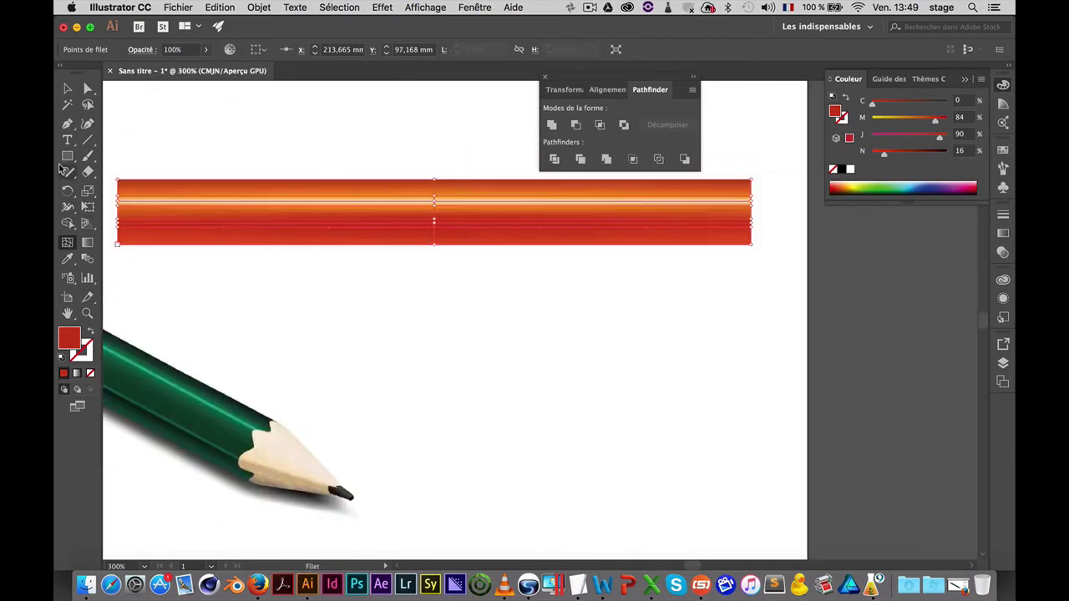
{"action": "left_click", "coordinate": [88, 88]}
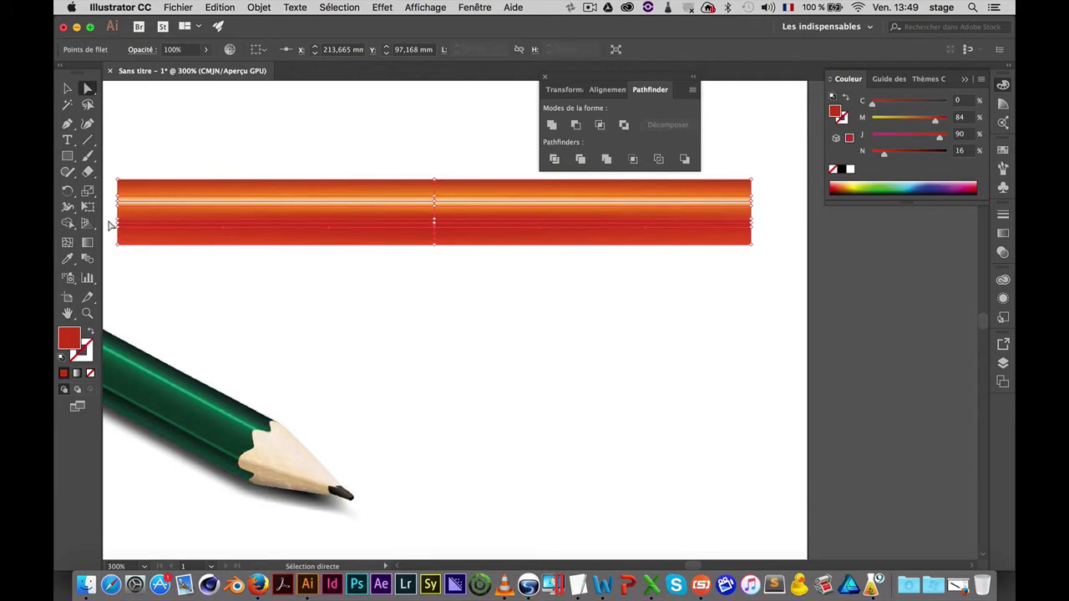
{"action": "left_click", "coordinate": [759, 231]}
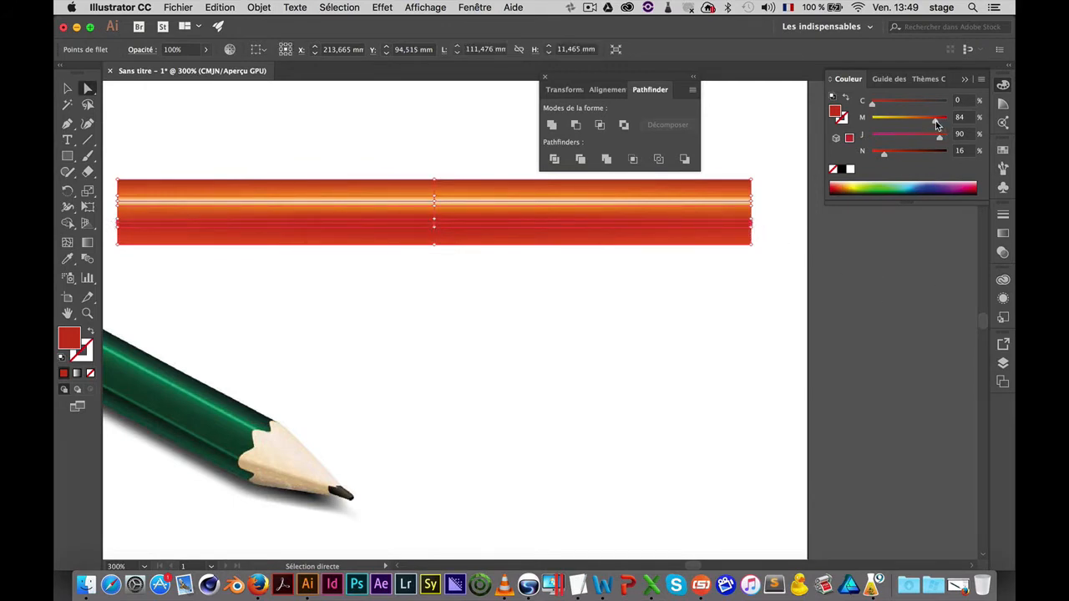
{"action": "left_click", "coordinate": [970, 120]}
{"action": "type", "text": "75"}
{"action": "key", "text": "Tab"}
{"action": "key", "text": "Tab"}
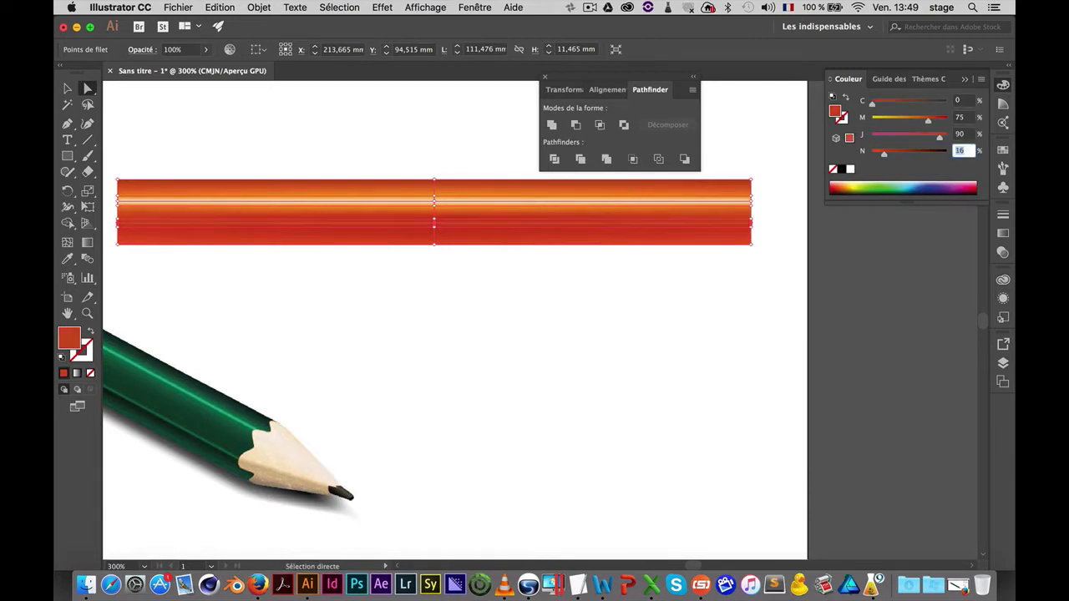
{"action": "type", "text": "0"}
{"action": "key", "text": "Tab"}
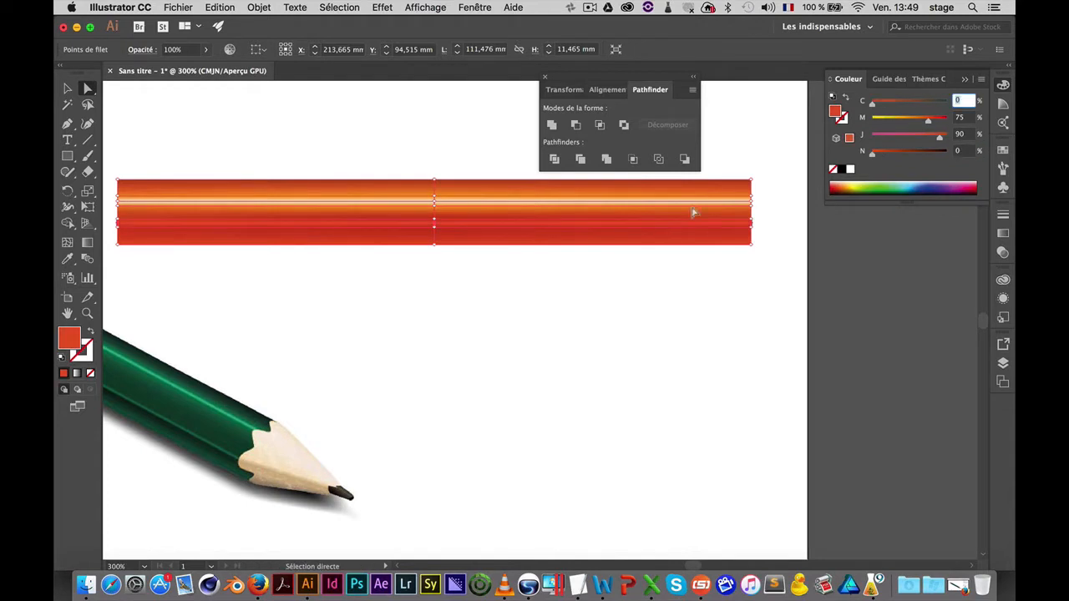
{"action": "left_click", "coordinate": [507, 296]}
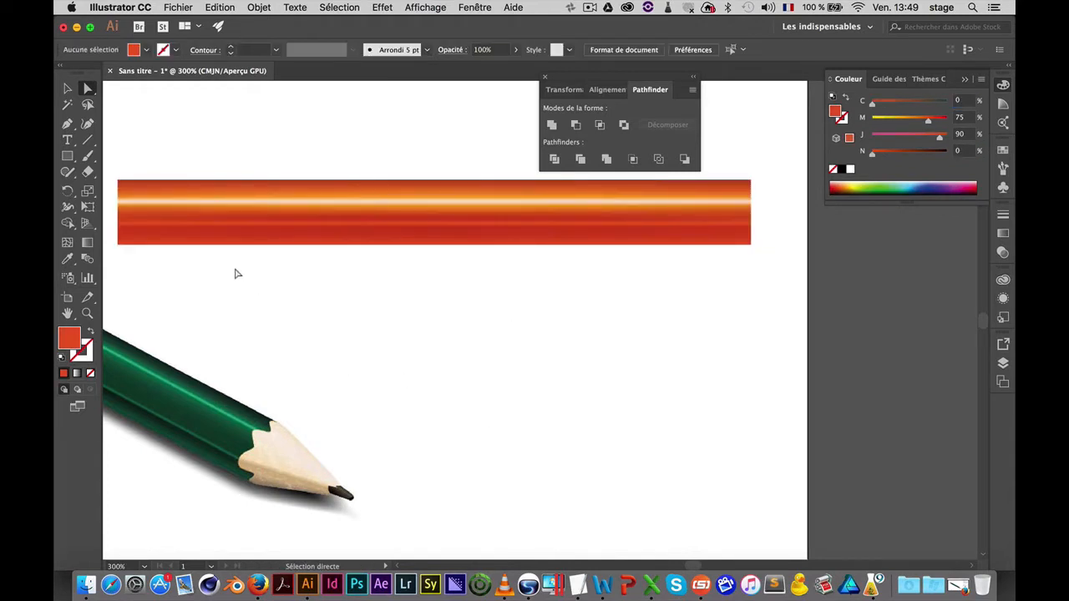
Select the bar's lower edge and examine the shading around it up close
{"action": "left_click", "coordinate": [221, 243]}
{"action": "left_click", "coordinate": [541, 352], "text": "alt"}
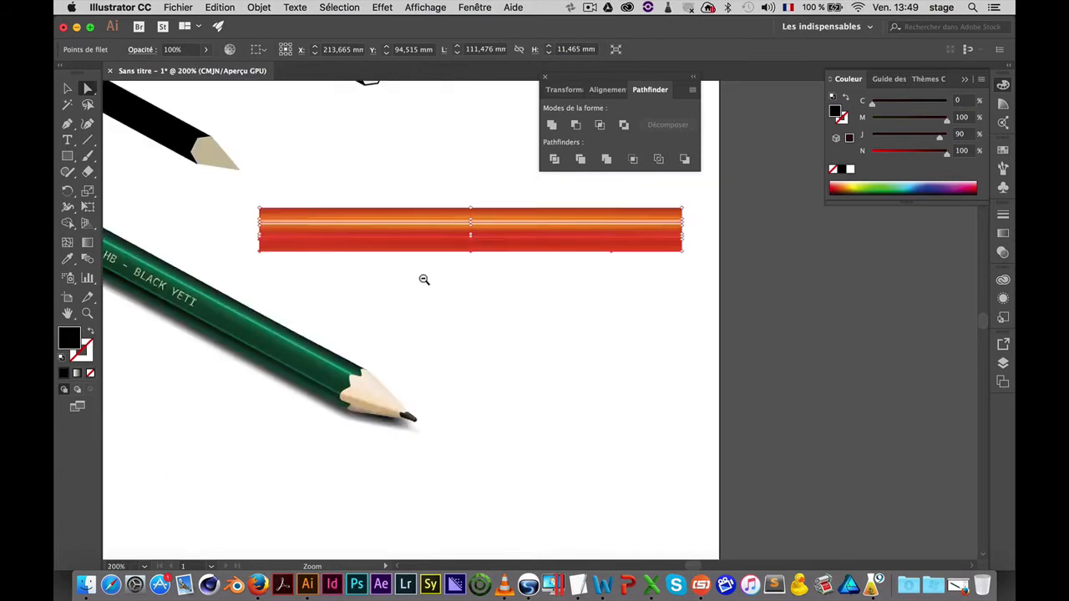
{"action": "left_click", "coordinate": [501, 305]}
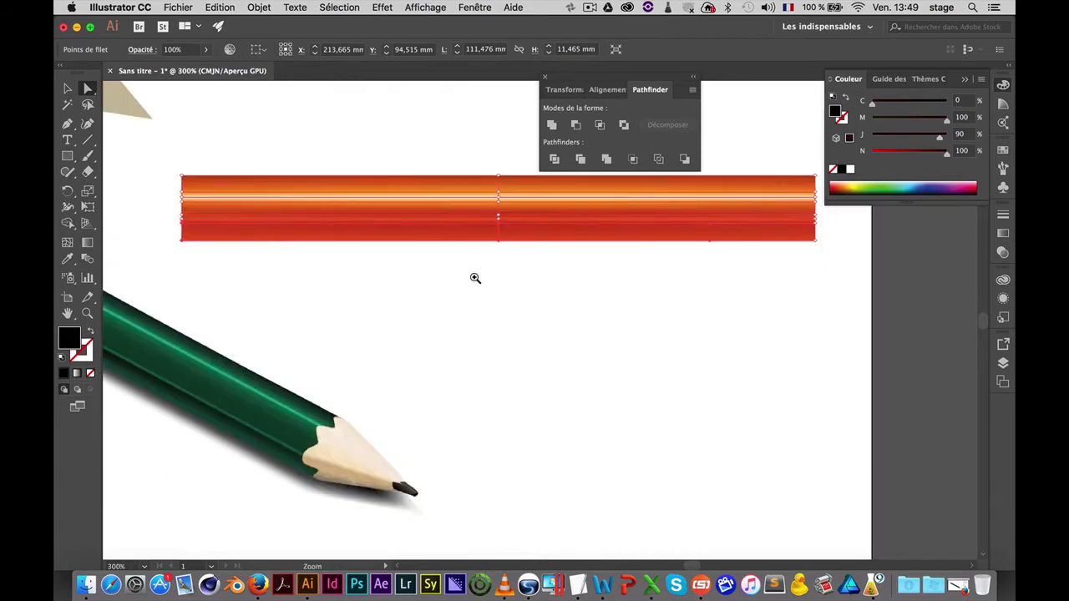
{"action": "left_click_drag", "start_coordinate": [511, 257], "coordinate": [627, 393]}
{"action": "left_click", "coordinate": [652, 396]}
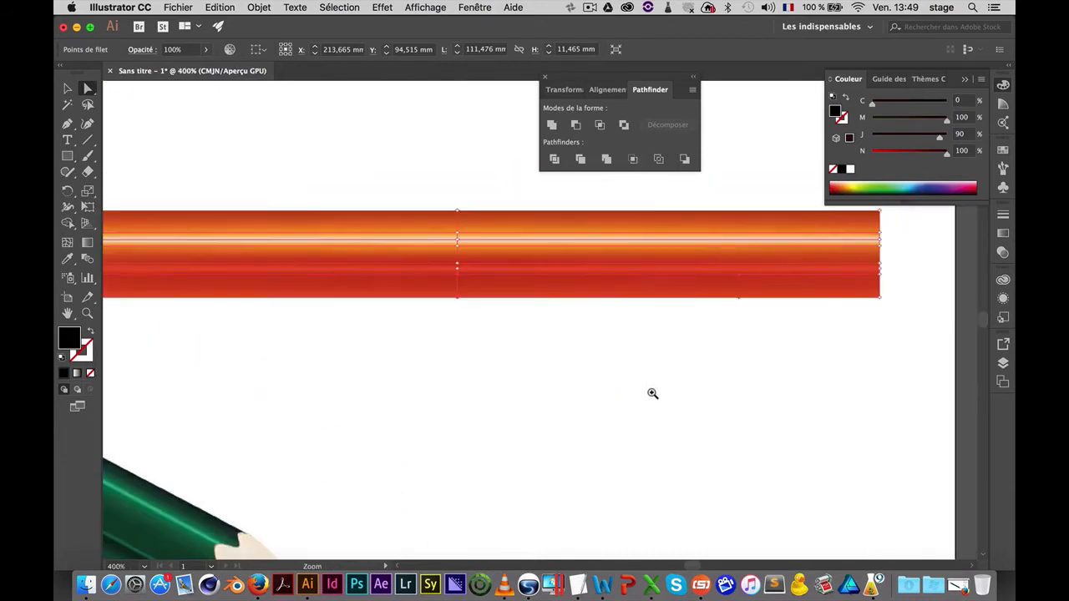
{"action": "left_click_drag", "start_coordinate": [627, 355], "coordinate": [699, 375]}
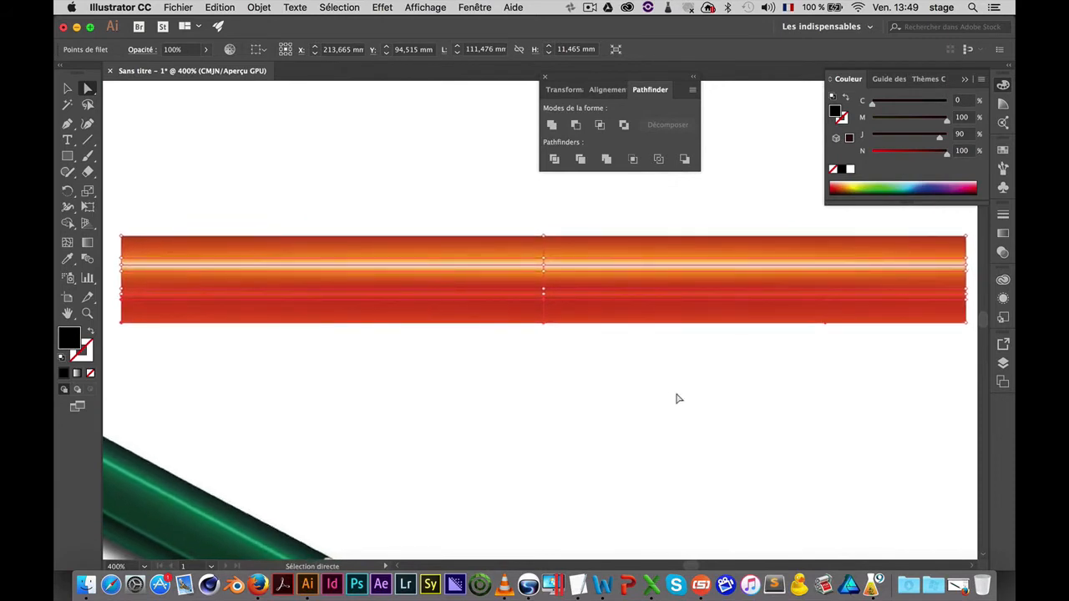
{"action": "left_click", "coordinate": [110, 301]}
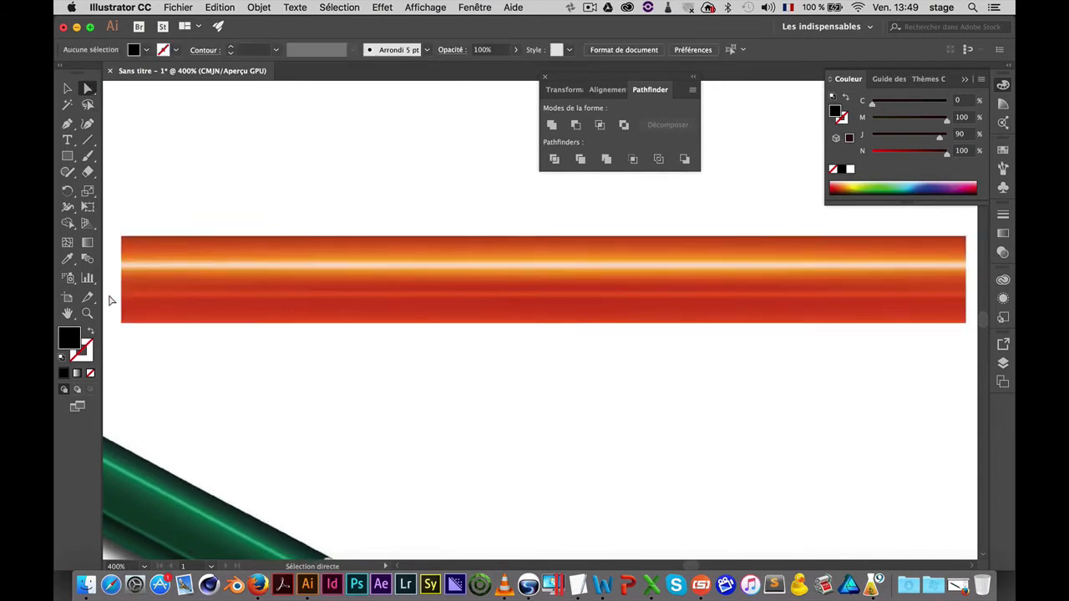
Recolour the mesh points along the bar's lower band with the upper edge's dark orange using the Eyedropper, and set black to 46%
{"action": "left_click", "coordinate": [968, 308]}
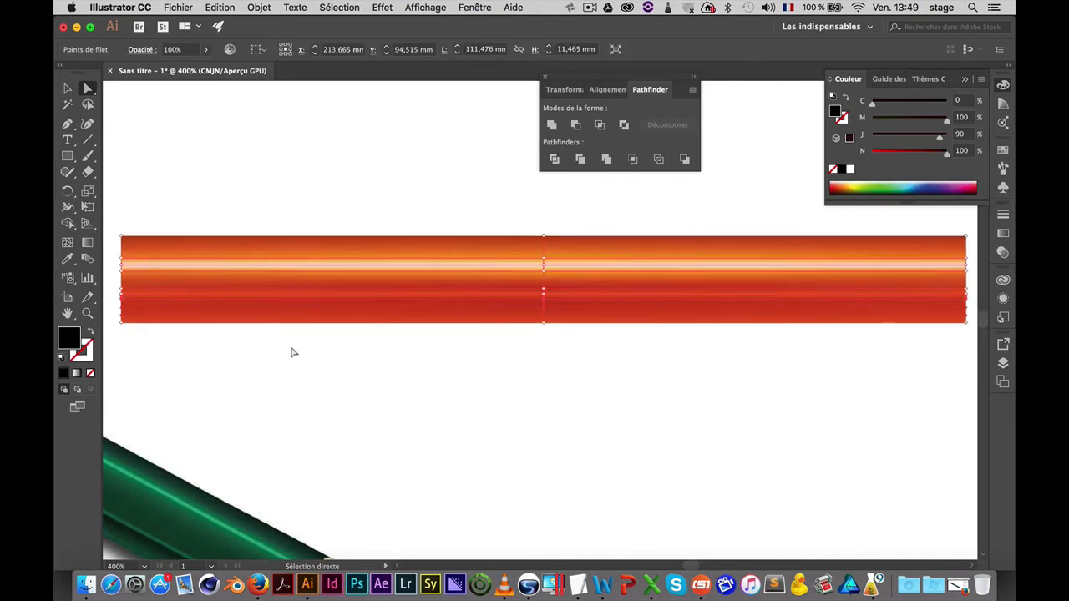
{"action": "left_click", "coordinate": [122, 300]}
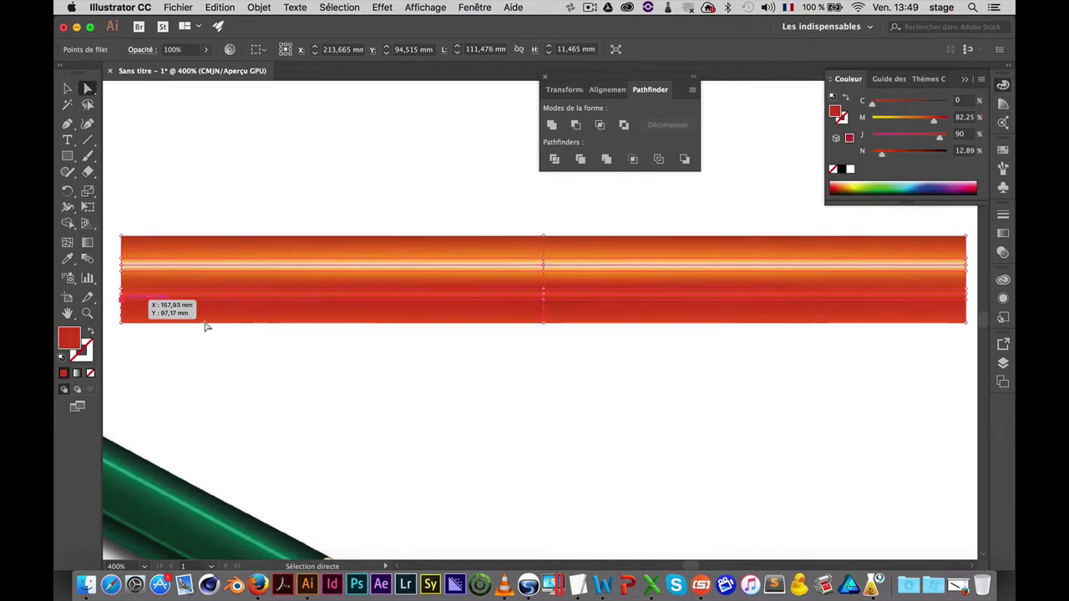
{"action": "left_click", "coordinate": [543, 303], "text": "shift"}
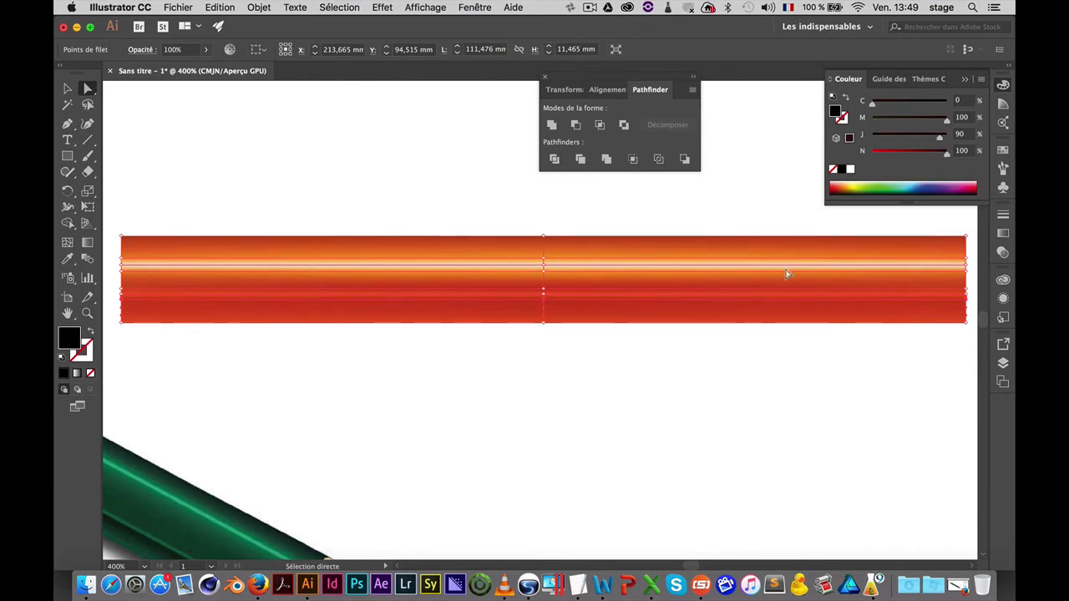
{"action": "left_click", "coordinate": [70, 261]}
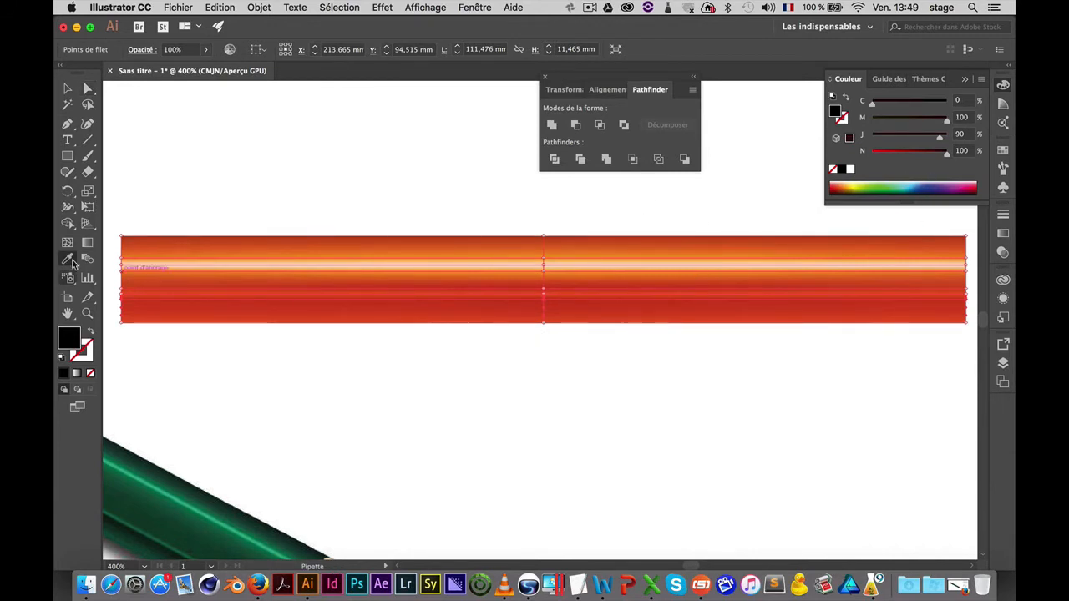
{"action": "left_click", "coordinate": [543, 237]}
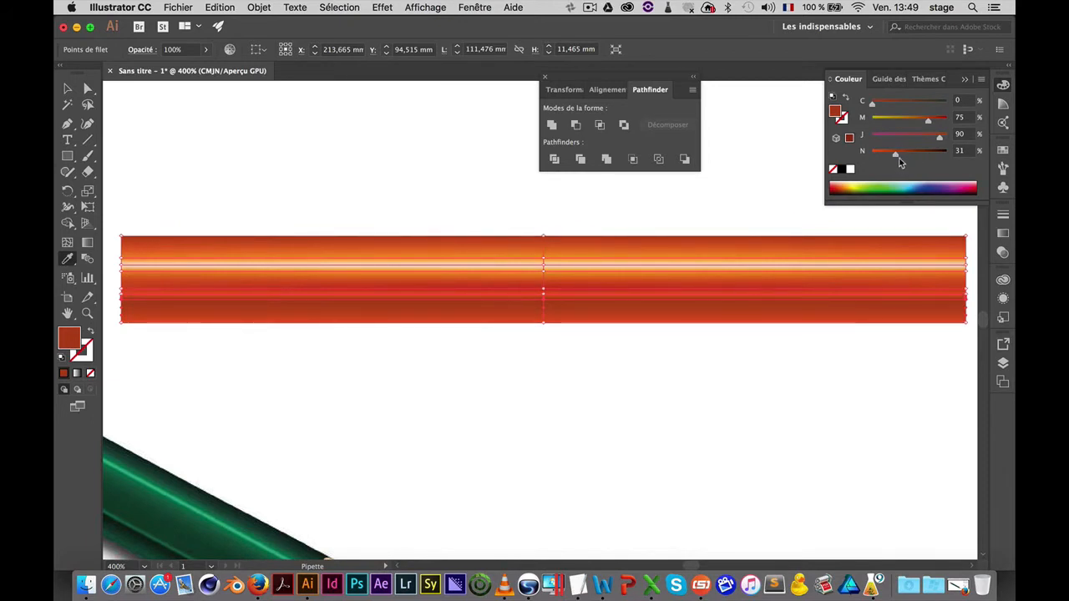
{"action": "left_click_drag", "start_coordinate": [900, 156], "coordinate": [906, 154]}
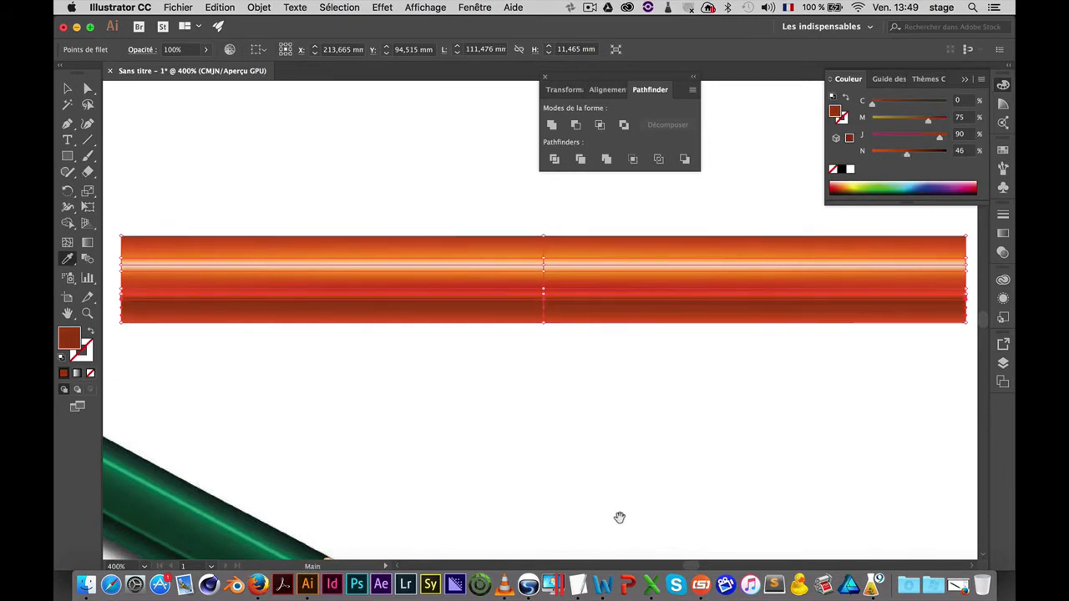
{"action": "left_click", "coordinate": [88, 88]}
{"action": "left_click", "coordinate": [480, 409]}
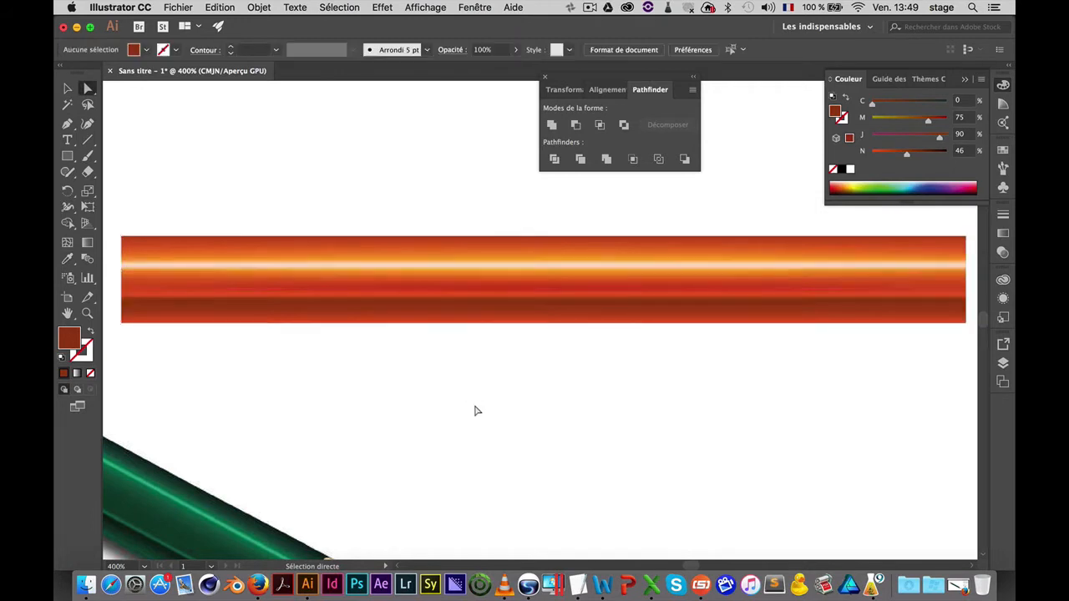
Examine the shaded bar beside the green reference pencil and the black pencil shapes
{"action": "left_click", "coordinate": [520, 372], "text": "super"}
{"action": "left_click", "coordinate": [523, 373], "text": "super"}
{"action": "left_click", "coordinate": [499, 306], "text": "super"}
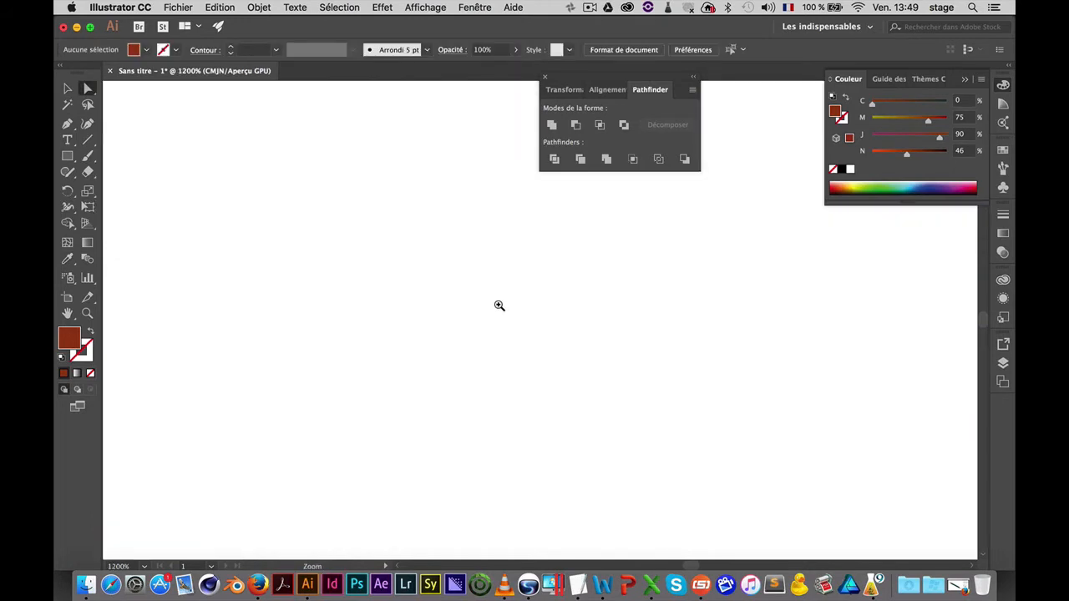
{"action": "left_click", "coordinate": [505, 306], "text": "alt"}
{"action": "left_click", "coordinate": [508, 306], "text": "alt"}
{"action": "left_click", "coordinate": [613, 366], "text": "alt"}
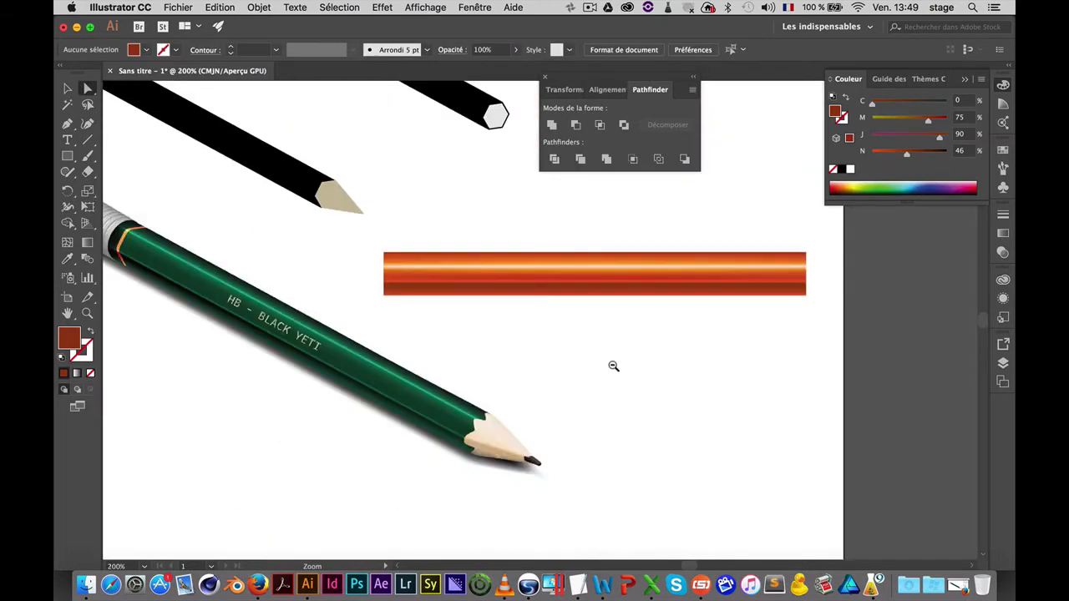
{"action": "left_click_drag", "start_coordinate": [540, 313], "coordinate": [628, 384]}
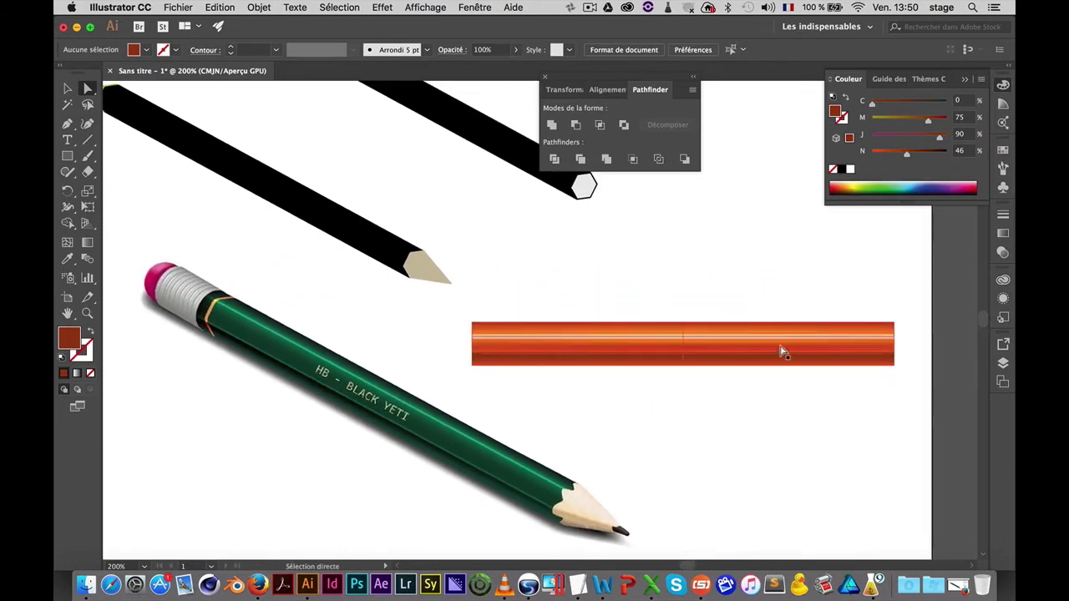
{"action": "key", "text": "space"}
{"action": "left_click_drag", "start_coordinate": [662, 253], "coordinate": [668, 268]}
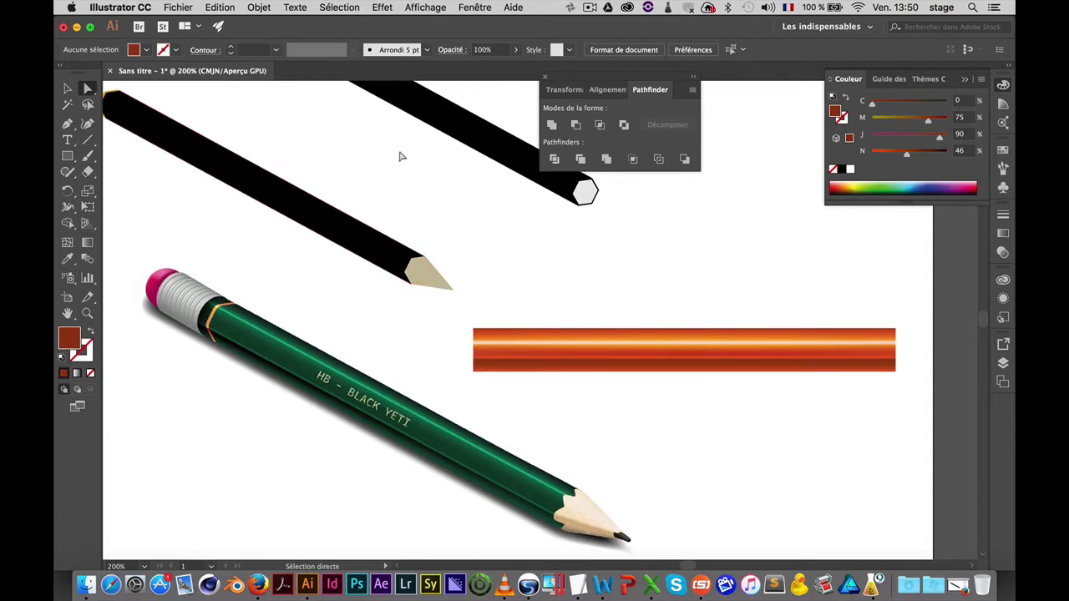
{"action": "scroll", "coordinate": [400, 157], "scroll_direction": "left", "scroll_amount": 2}
{"action": "left_click_drag", "start_coordinate": [571, 280], "coordinate": [869, 365]}
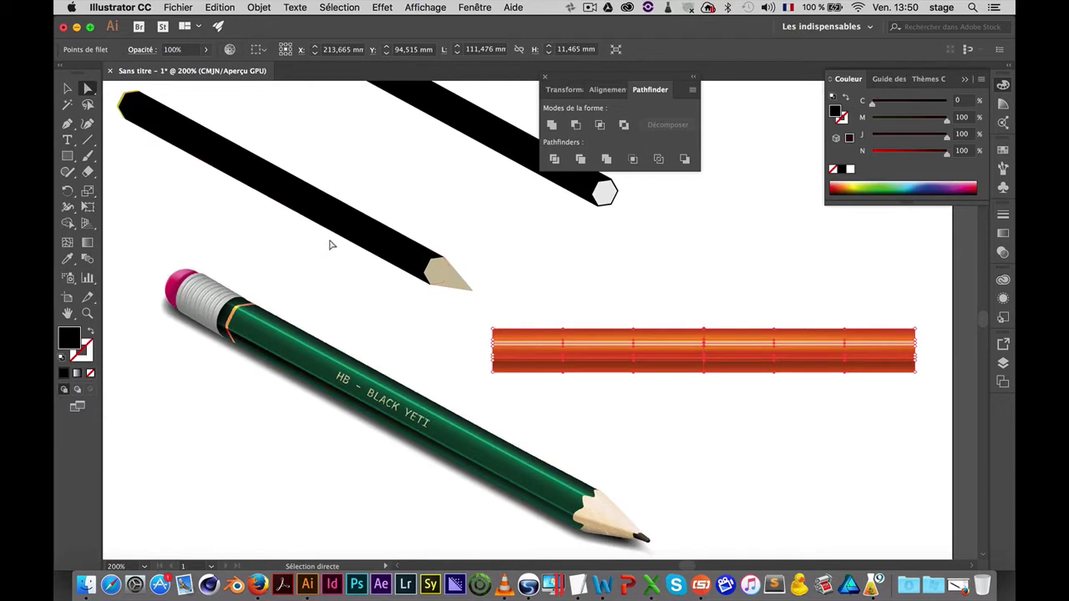
{"action": "left_click", "coordinate": [357, 234]}
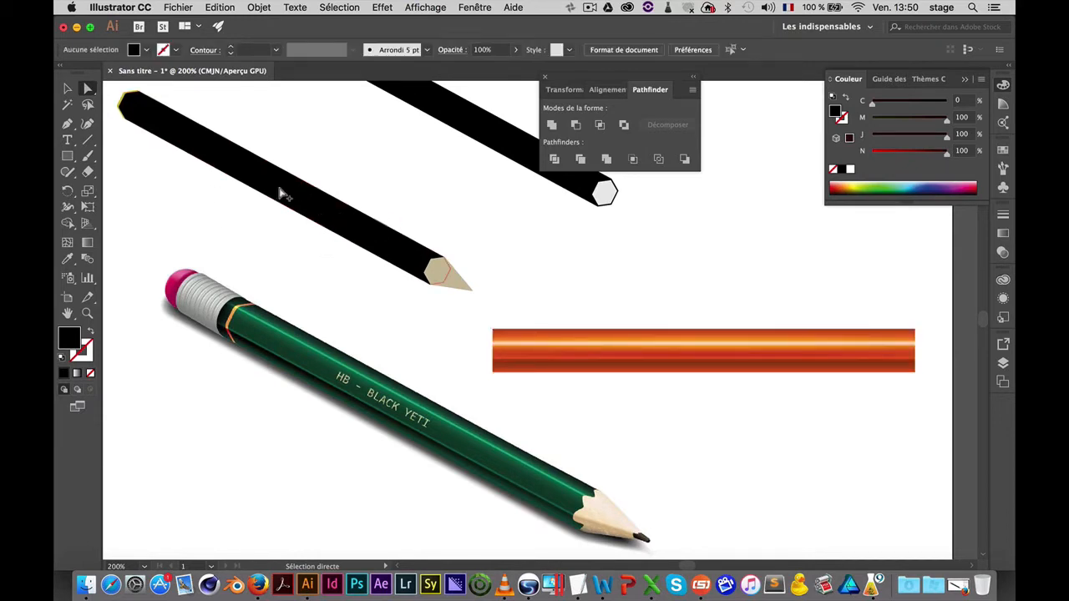
Move the black extruded pencil body over to the orange bar and rotate it to lie horizontally within the bar
{"action": "key", "text": "alt"}
{"action": "mouse_move", "coordinate": [282, 192]}
{"action": "left_mouse_down"}
{"action": "mouse_move", "coordinate": [697, 344]}
{"action": "mouse_move", "coordinate": [680, 299]}
{"action": "mouse_move", "coordinate": [668, 299]}
{"action": "left_mouse_up"}
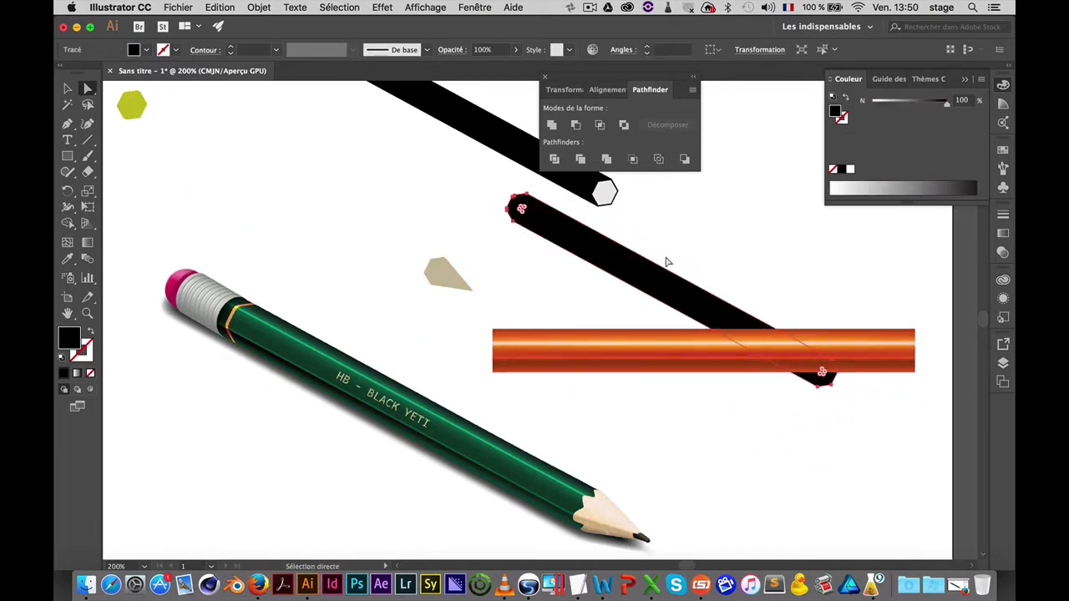
{"action": "key", "text": "v"}
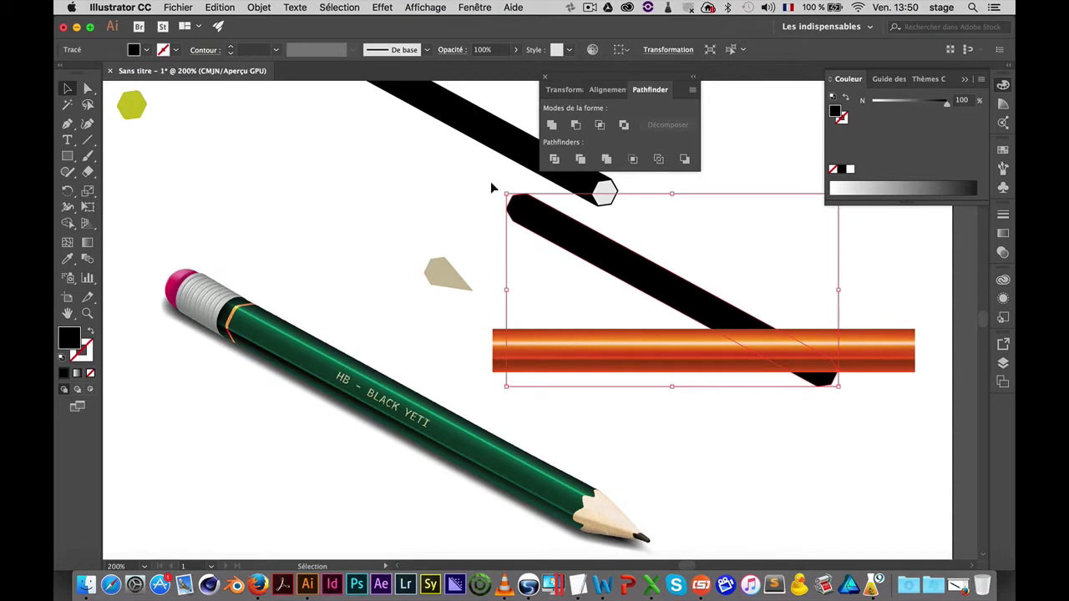
{"action": "mouse_move", "coordinate": [500, 189]}
{"action": "left_mouse_down"}
{"action": "mouse_move", "coordinate": [453, 270]}
{"action": "mouse_move", "coordinate": [465, 280]}
{"action": "left_mouse_up"}
{"action": "mouse_move", "coordinate": [613, 277]}
{"action": "left_mouse_down"}
{"action": "mouse_move", "coordinate": [643, 301]}
{"action": "mouse_move", "coordinate": [670, 350]}
{"action": "left_mouse_up"}
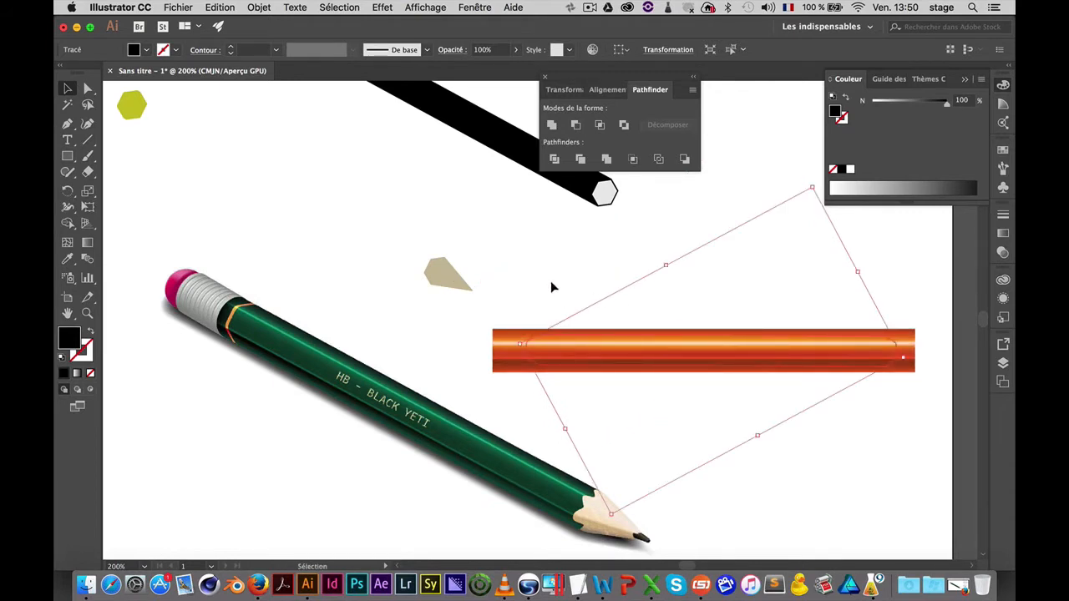
Bring the horizontal black pencil body to the front of the orange bar
{"action": "right_click", "coordinate": [634, 347]}
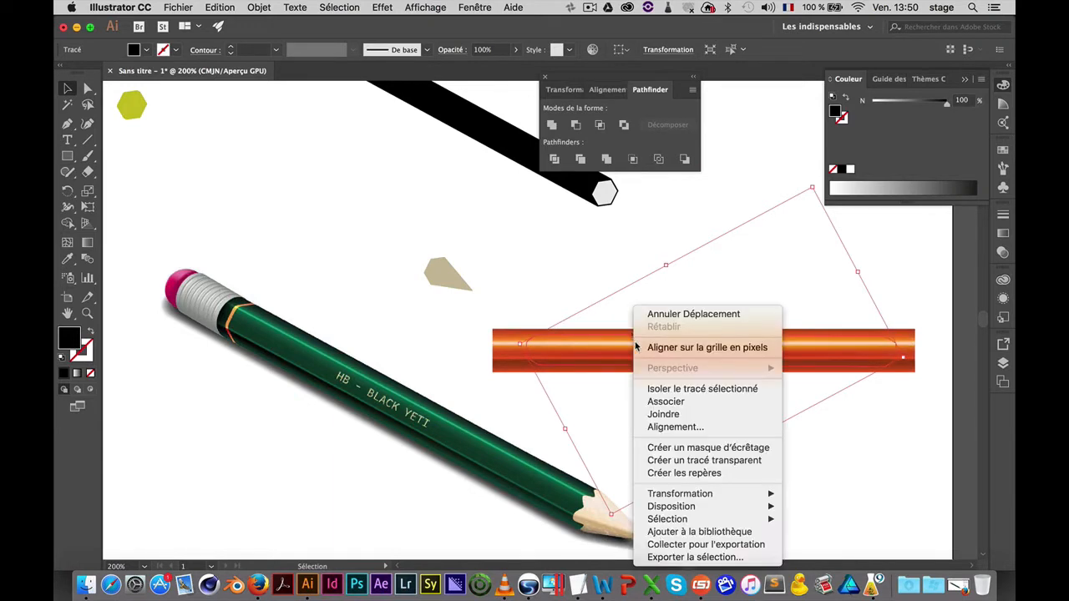
{"action": "mouse_move", "coordinate": [731, 506]}
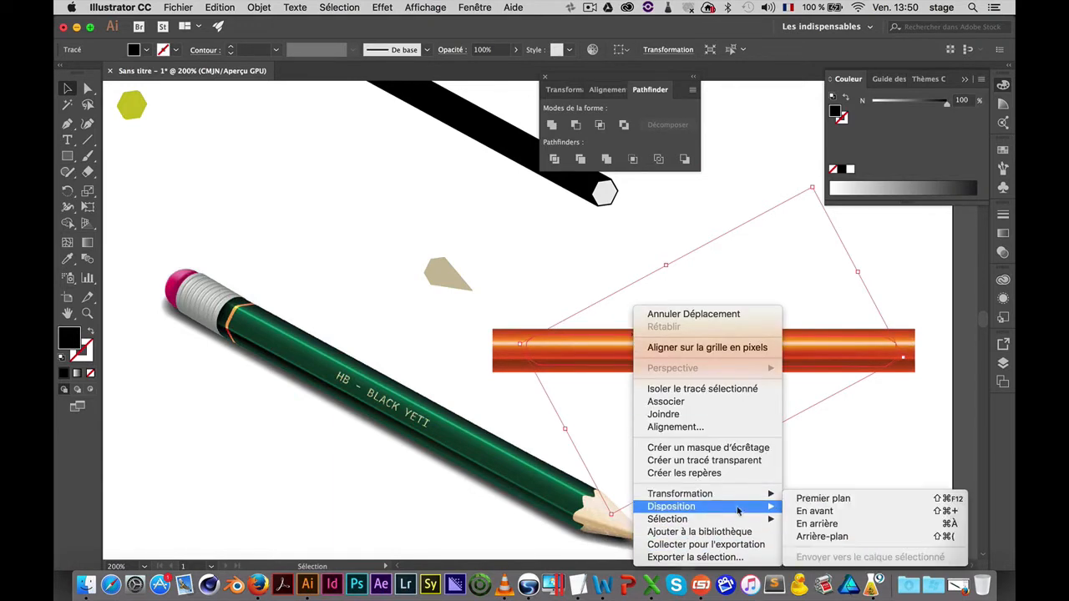
{"action": "left_click", "coordinate": [814, 502]}
{"action": "left_click", "coordinate": [568, 273]}
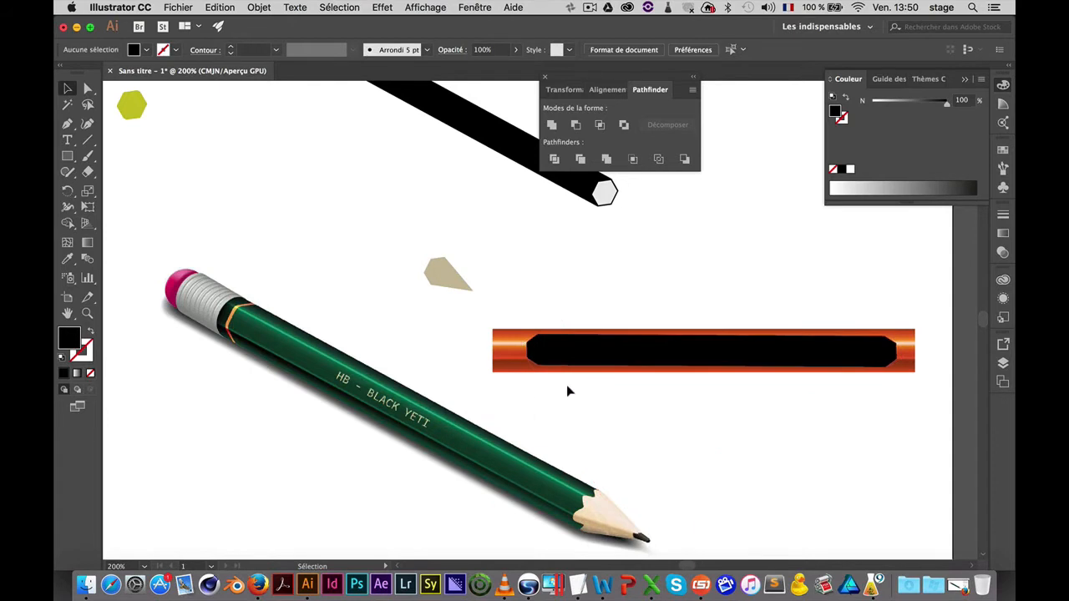
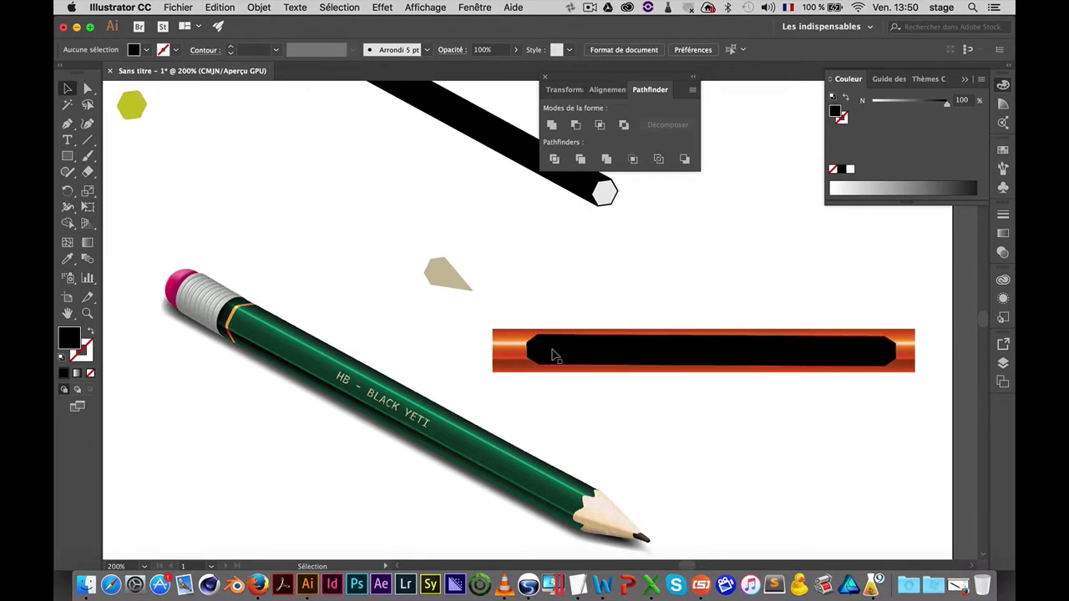
Create a clipping mask from the black body and the orange mesh bar
{"action": "left_click_drag", "start_coordinate": [503, 320], "coordinate": [890, 393]}
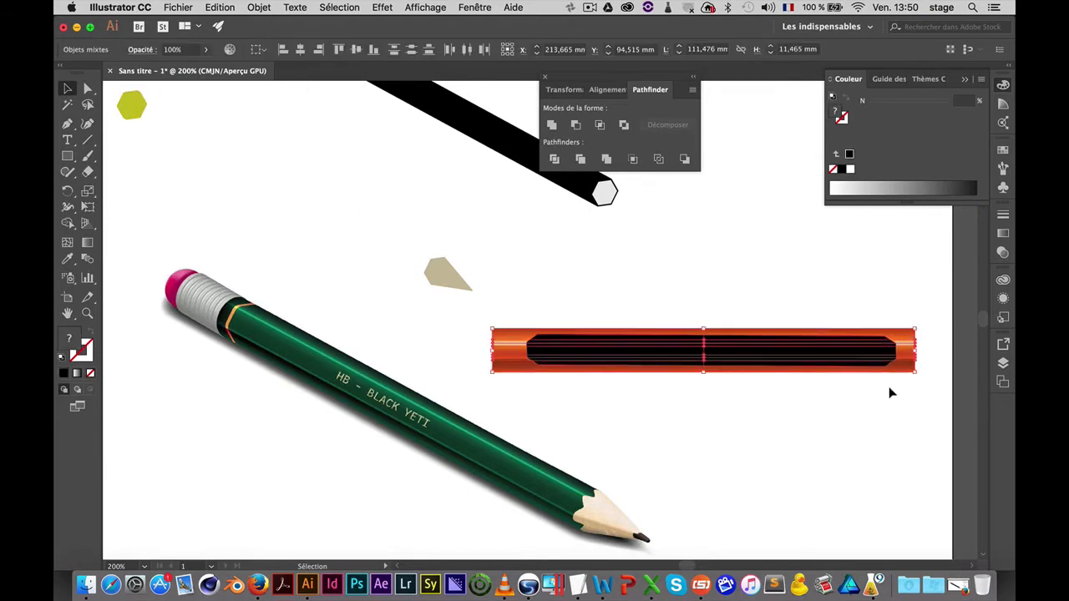
{"action": "key", "text": "super+7"}
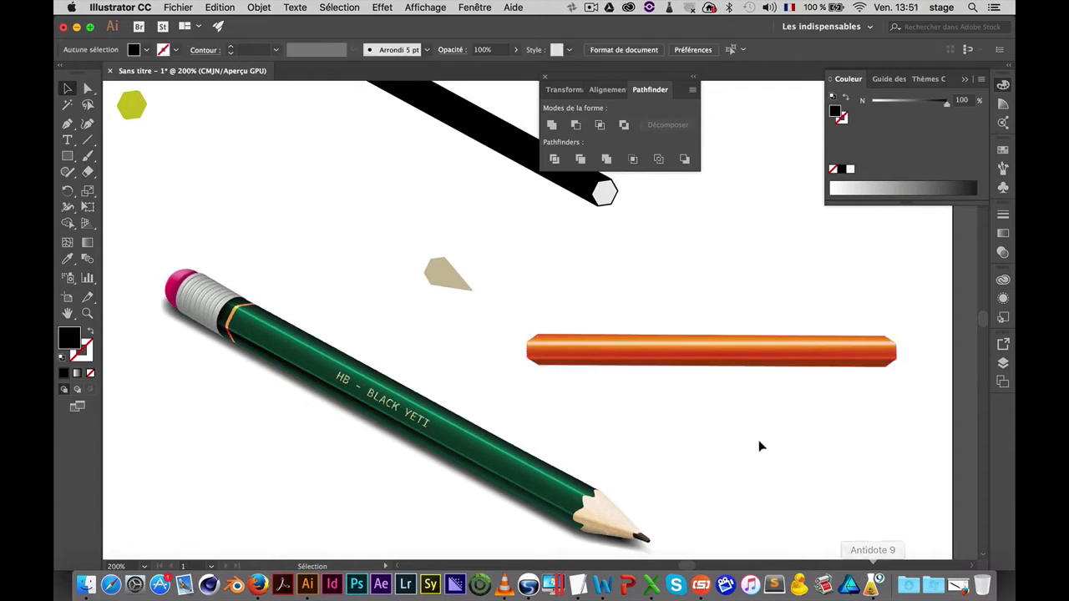
{"action": "left_click", "coordinate": [685, 410], "text": "super"}
{"action": "left_click", "coordinate": [655, 311], "text": "super"}
{"action": "left_click_drag", "start_coordinate": [612, 274], "coordinate": [708, 352]}
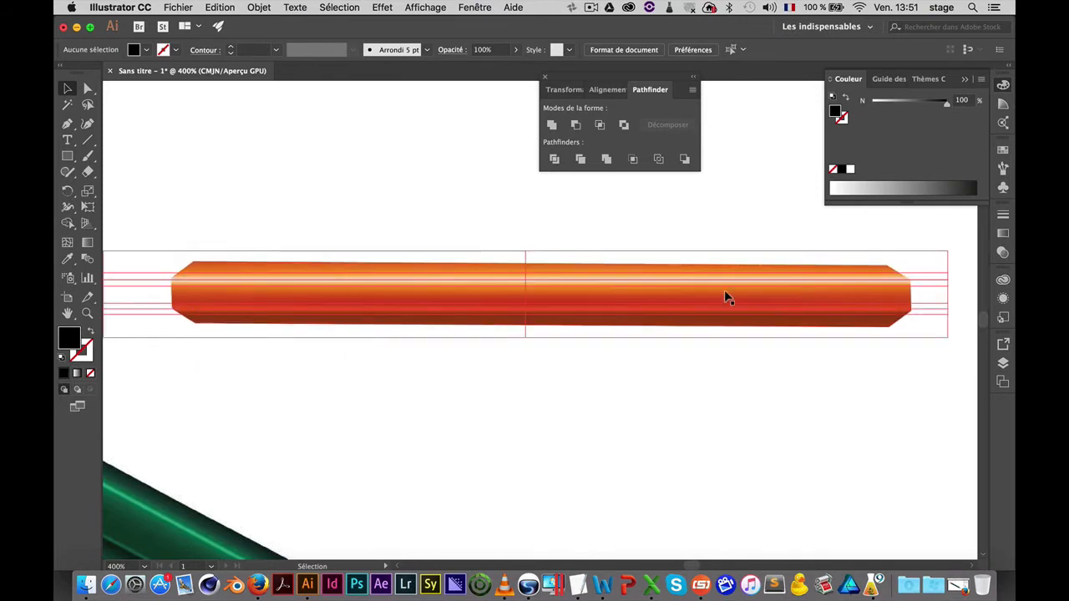
{"action": "left_click", "coordinate": [458, 309], "text": "alt"}
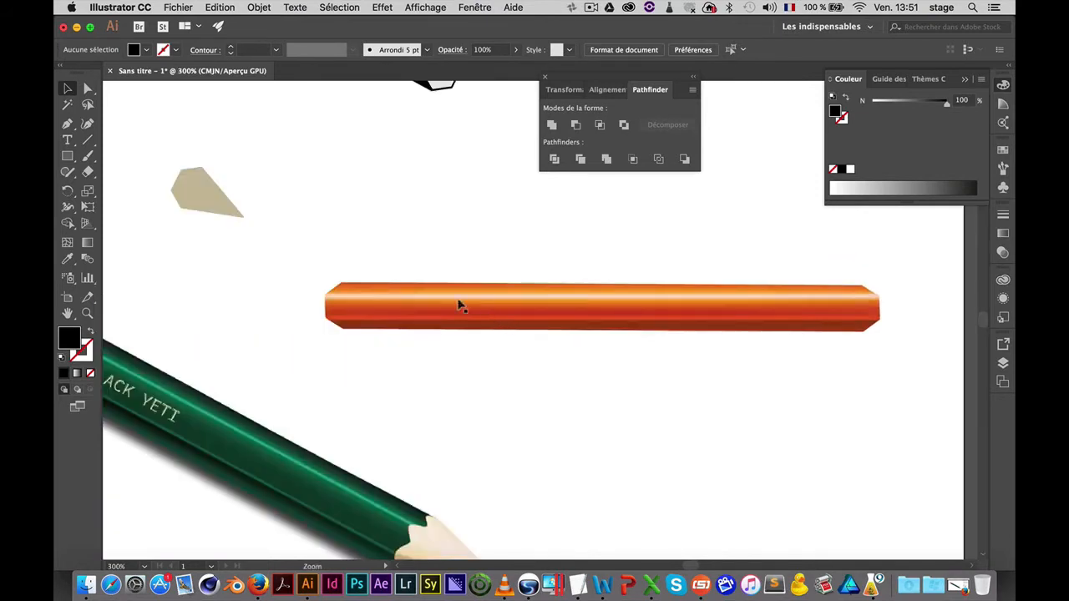
Move the three mesh points along the clipped bar's upper mesh edge down by about 2 mm
{"action": "key", "text": "a"}
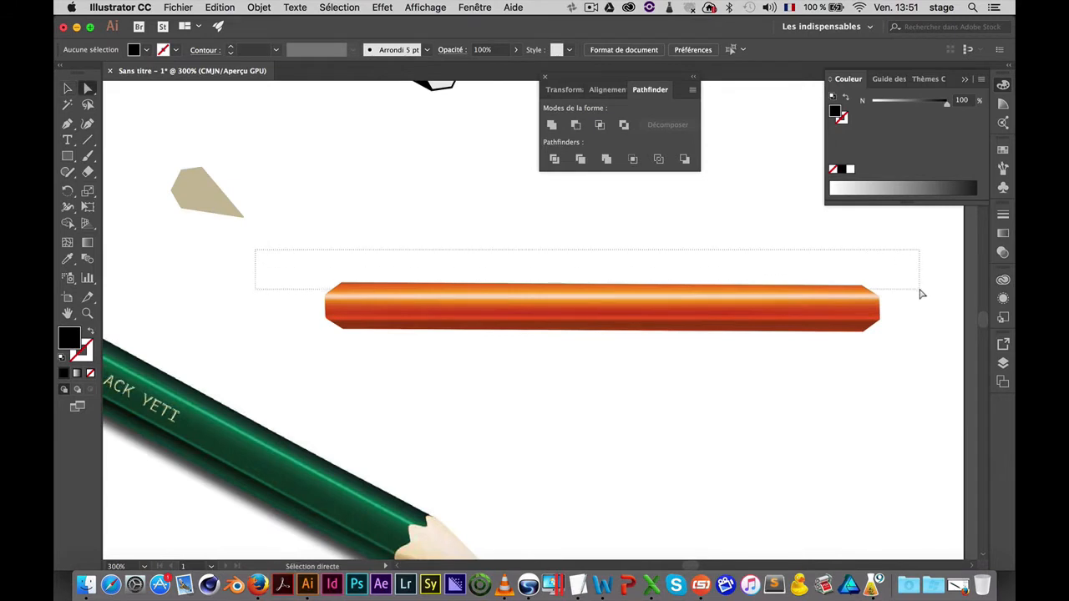
{"action": "left_click", "coordinate": [796, 285]}
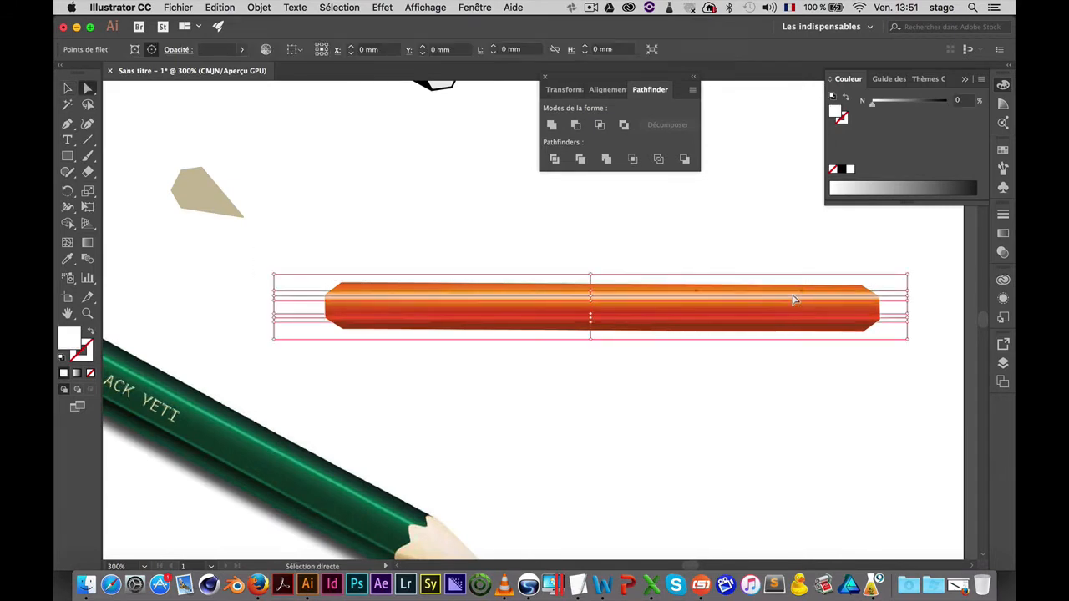
{"action": "left_click_drag", "start_coordinate": [243, 254], "coordinate": [933, 283]}
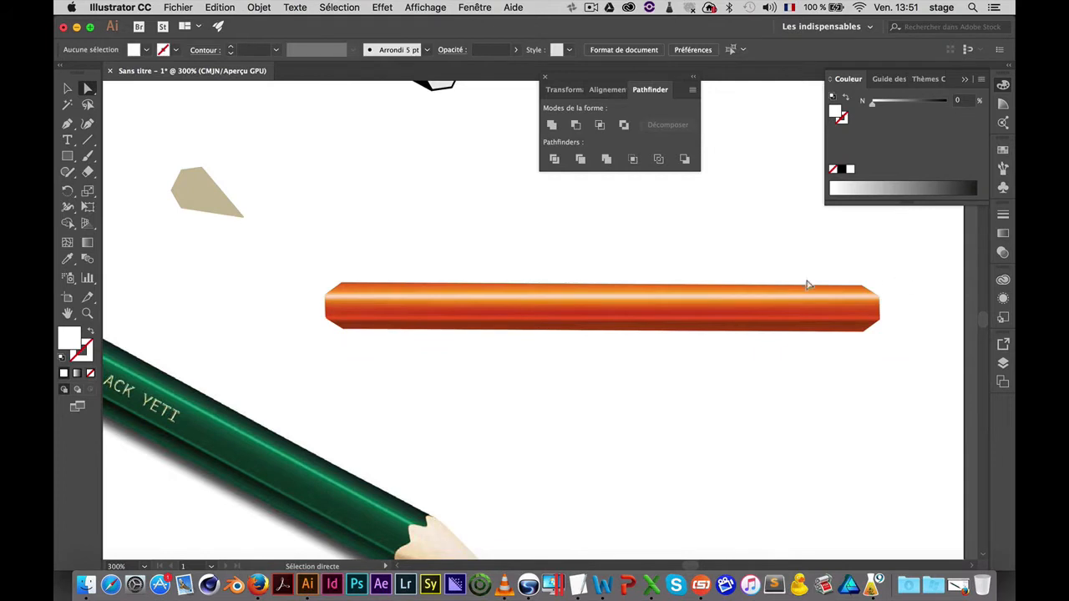
{"action": "left_click", "coordinate": [297, 284]}
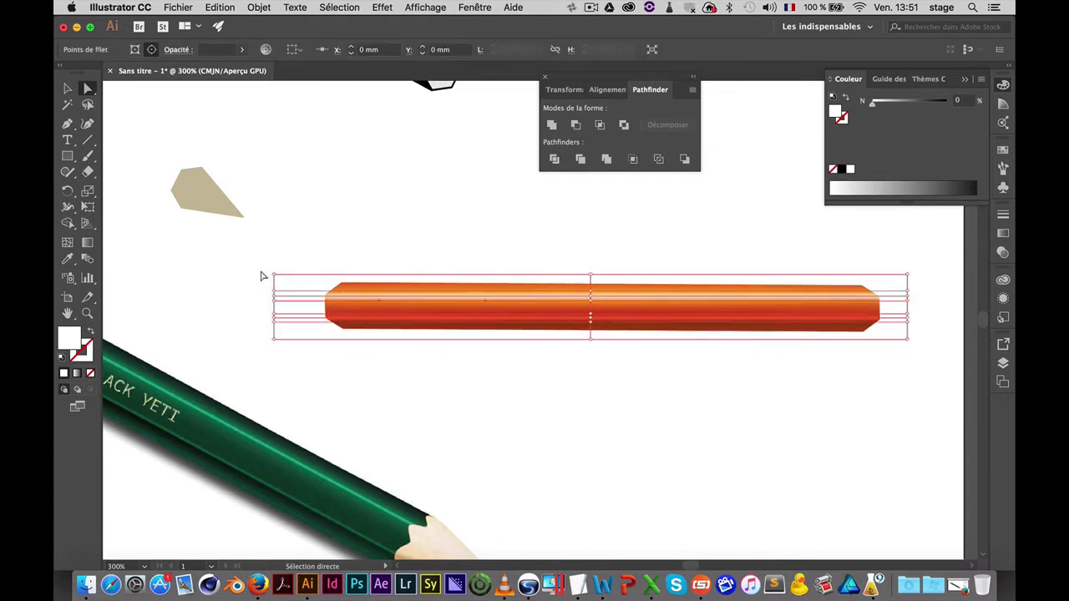
{"action": "left_click_drag", "start_coordinate": [342, 282], "coordinate": [926, 285]}
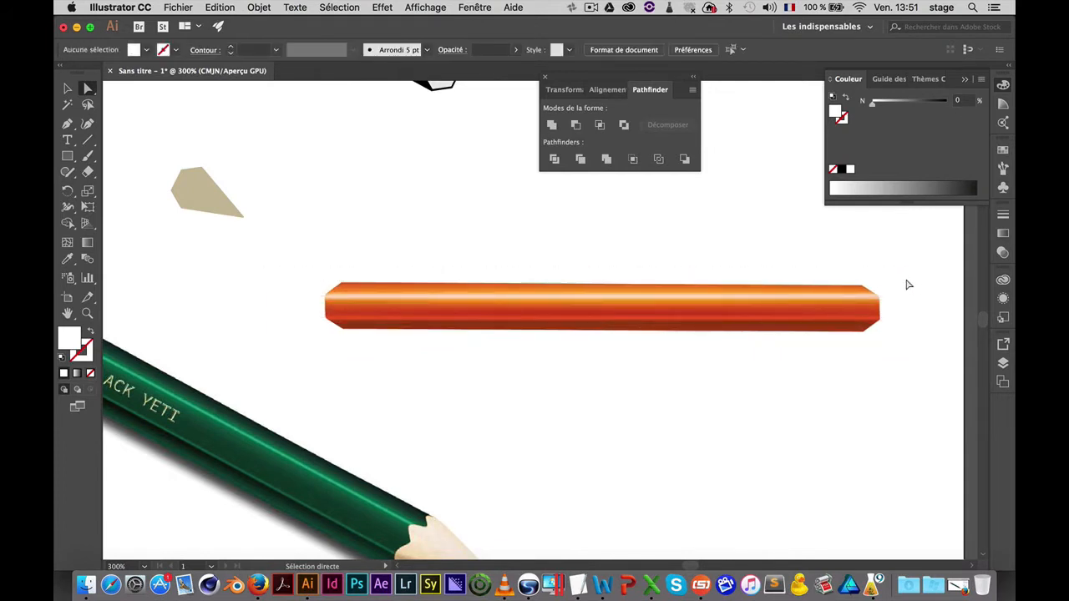
{"action": "left_click", "coordinate": [883, 314]}
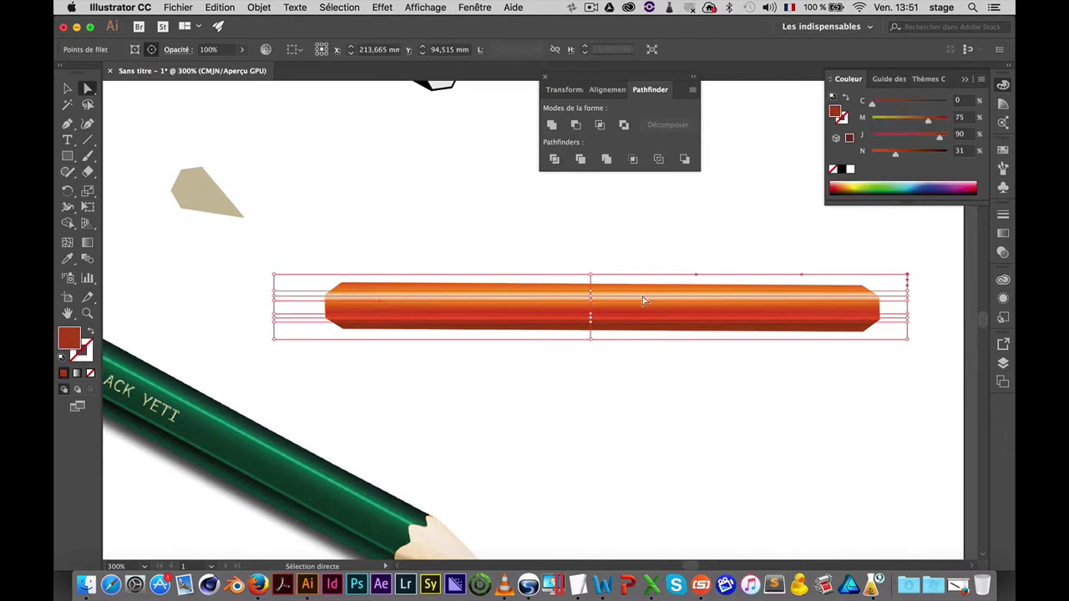
{"action": "left_click", "coordinate": [592, 277]}
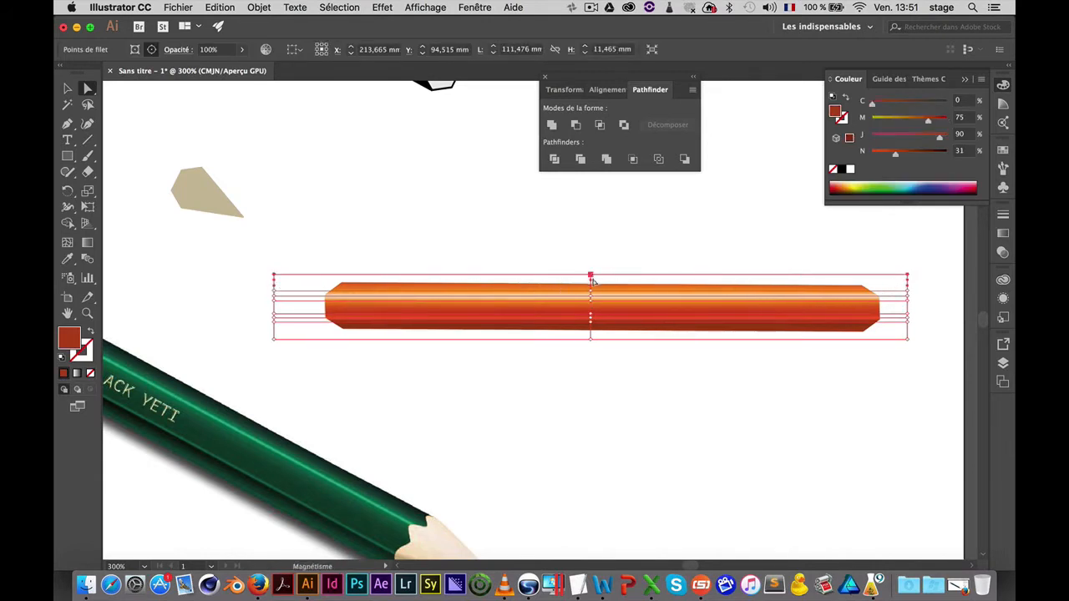
{"action": "left_click_drag", "start_coordinate": [593, 281], "coordinate": [592, 288]}
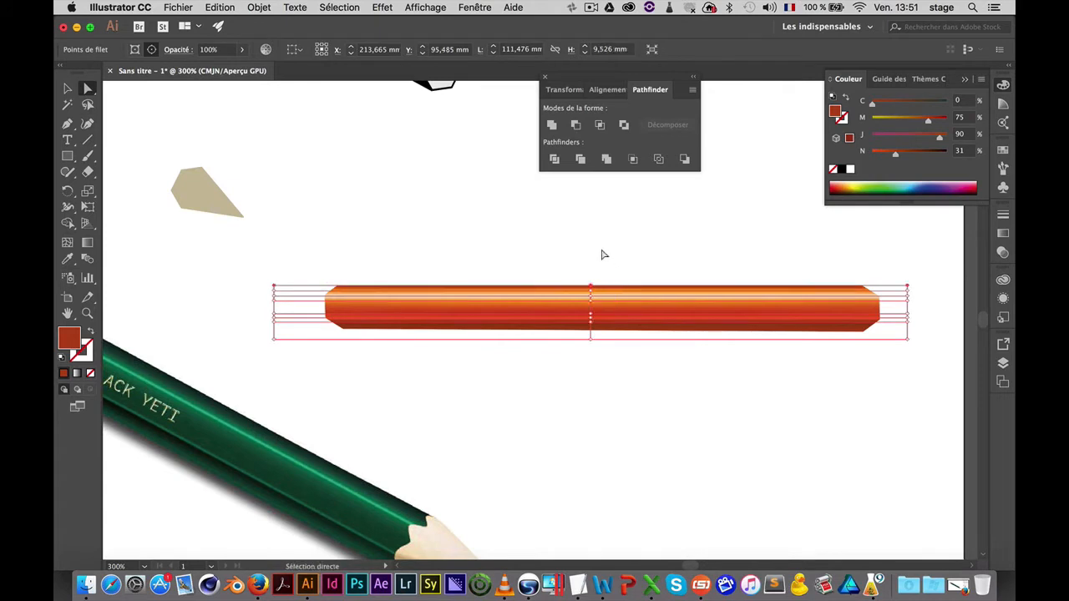
Raise the mesh's upper-edge points slightly so the dark edge follows the clipped body's upper outline
{"action": "left_click", "coordinate": [591, 298], "text": "super"}
{"action": "left_click", "coordinate": [576, 357], "text": "super"}
{"action": "left_click_drag", "start_coordinate": [517, 296], "coordinate": [536, 305]}
{"action": "left_click_drag", "start_coordinate": [510, 253], "coordinate": [511, 246]}
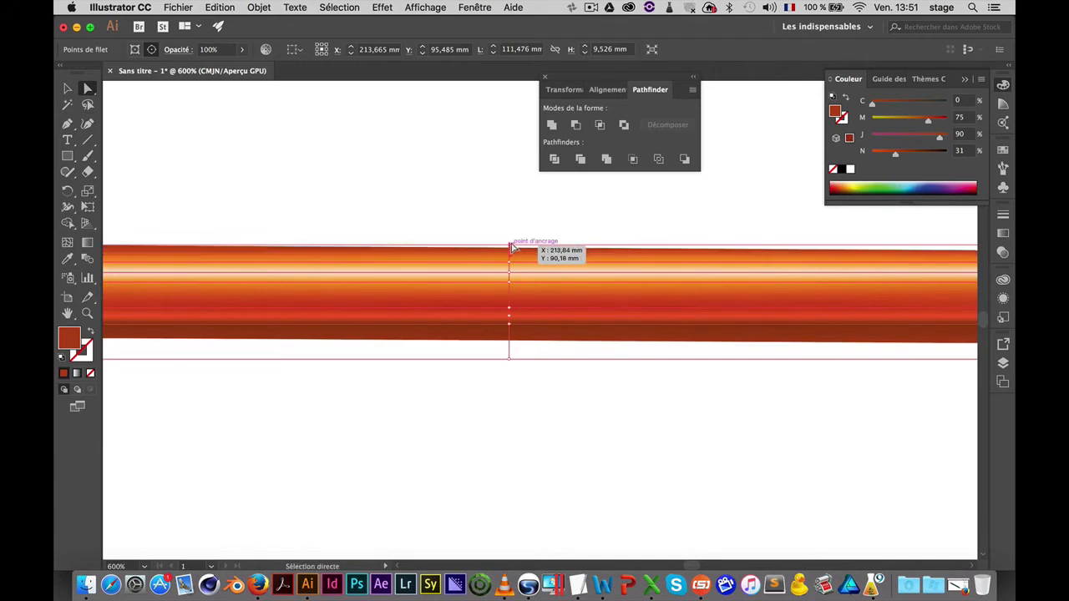
{"action": "left_click", "coordinate": [523, 170]}
{"action": "left_click", "coordinate": [612, 358], "text": "alt+super"}
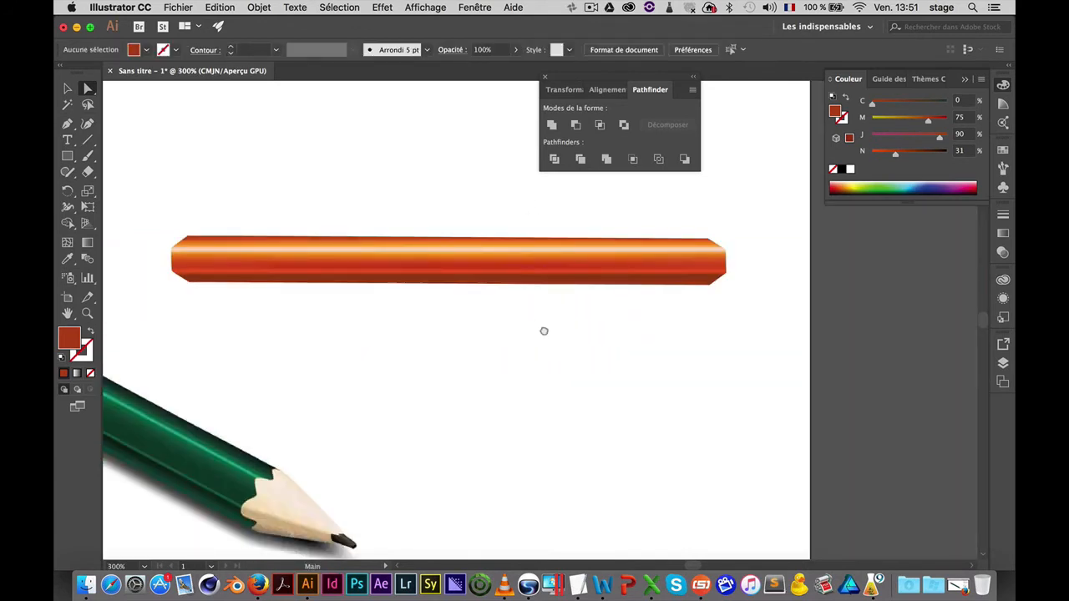
{"action": "left_click_drag", "start_coordinate": [543, 331], "coordinate": [662, 386]}
{"action": "left_click", "coordinate": [613, 409], "text": "alt+super"}
{"action": "left_click_drag", "start_coordinate": [559, 340], "coordinate": [669, 397]}
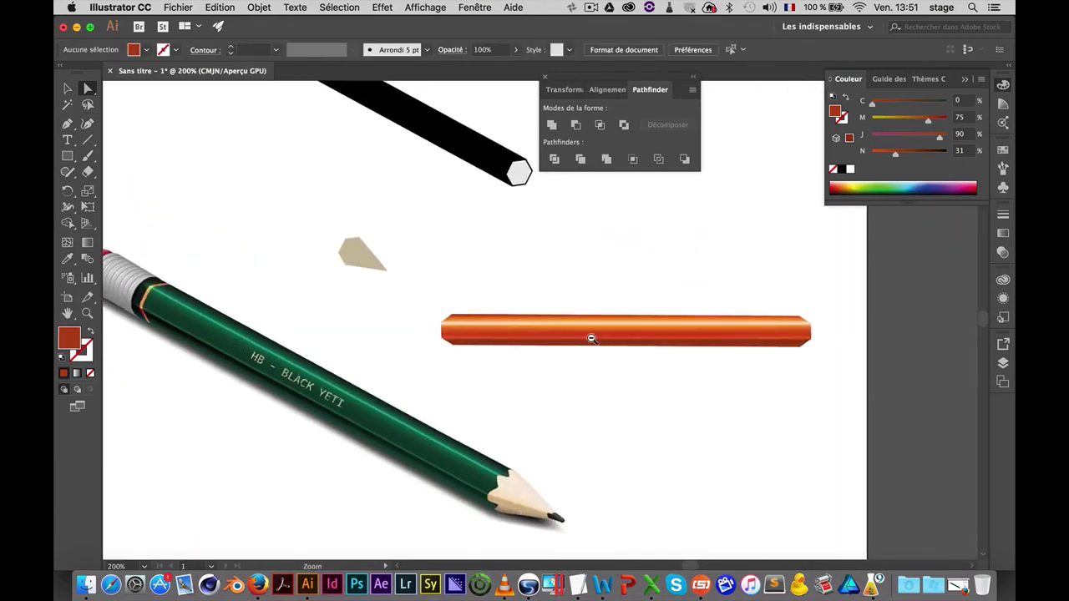
Rotate the clipped orange bar from horizontal to the downward diagonal slope of the black pencil body
{"action": "left_click", "coordinate": [591, 338], "text": "alt"}
{"action": "left_click", "coordinate": [67, 87]}
{"action": "left_click", "coordinate": [712, 370]}
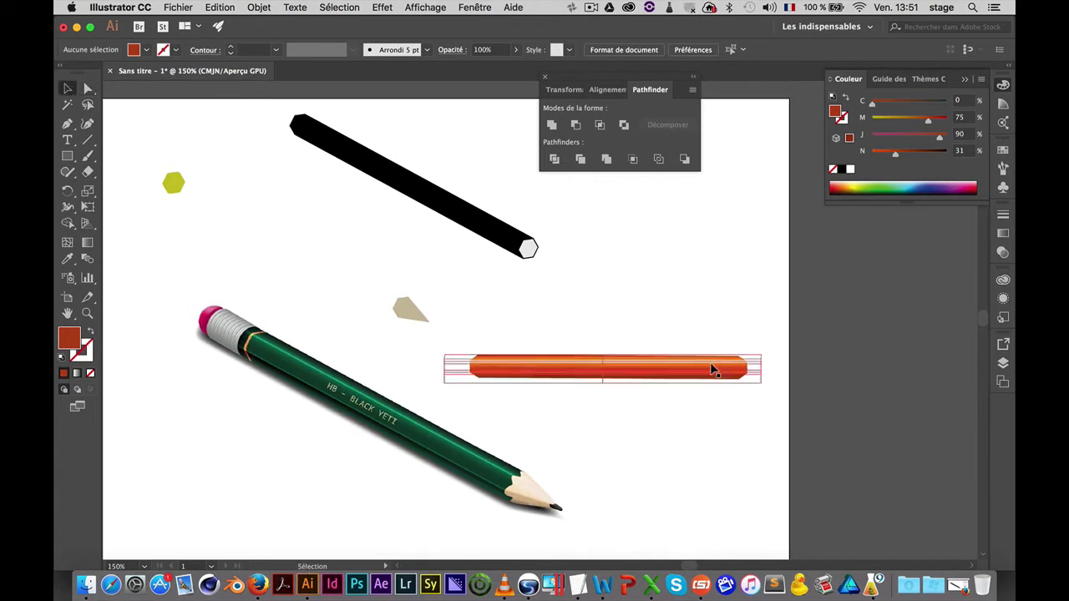
{"action": "left_click_drag", "start_coordinate": [627, 290], "coordinate": [668, 386]}
{"action": "left_click_drag", "start_coordinate": [749, 360], "coordinate": [431, 292]}
{"action": "left_click_drag", "start_coordinate": [214, 231], "coordinate": [384, 267]}
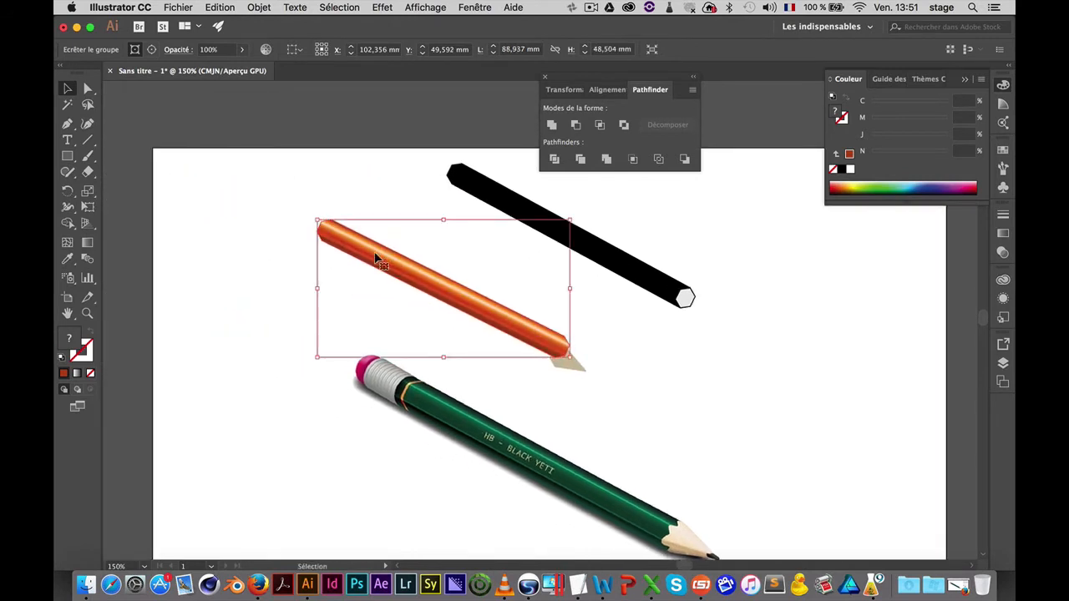
Move the orange bar over the diagonal black body and rotate it about its upper-left end until it covers that body
{"action": "mouse_move", "coordinate": [447, 284]}
{"action": "left_mouse_down"}
{"action": "mouse_move", "coordinate": [513, 284]}
{"action": "mouse_move", "coordinate": [585, 227]}
{"action": "mouse_move", "coordinate": [570, 225]}
{"action": "mouse_move", "coordinate": [596, 239]}
{"action": "left_mouse_up"}
{"action": "left_click", "coordinate": [643, 357]}
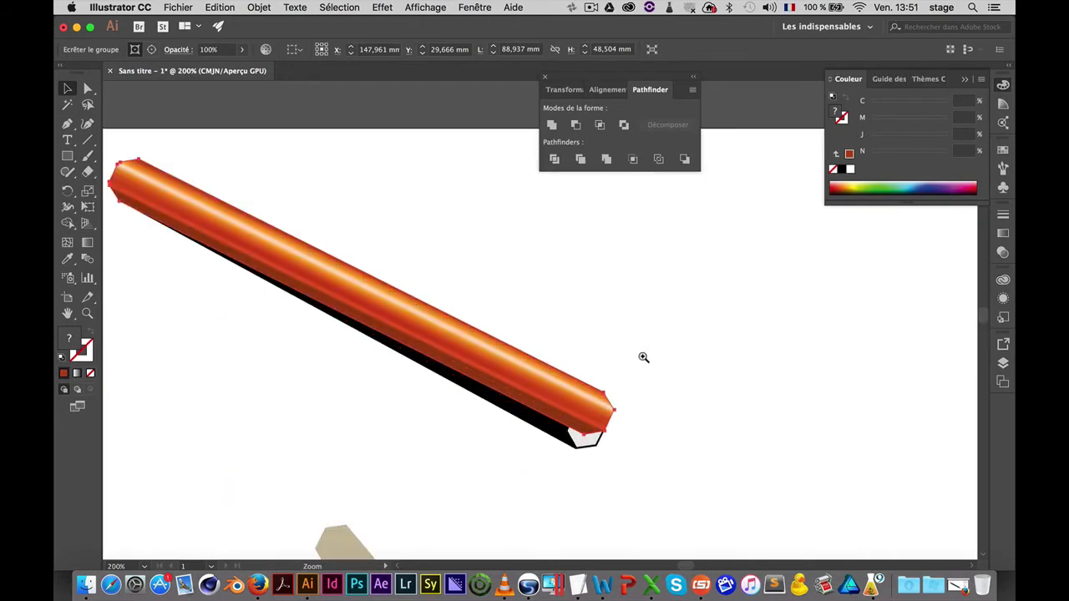
{"action": "left_click", "coordinate": [571, 434]}
{"action": "left_click_drag", "start_coordinate": [535, 348], "coordinate": [744, 513]}
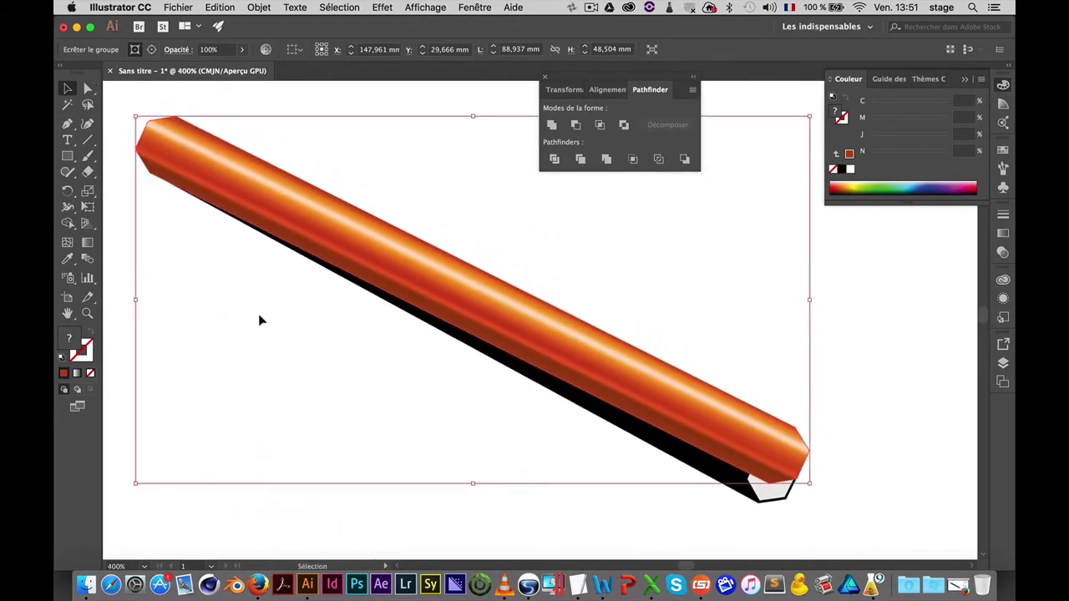
{"action": "key", "text": "r"}
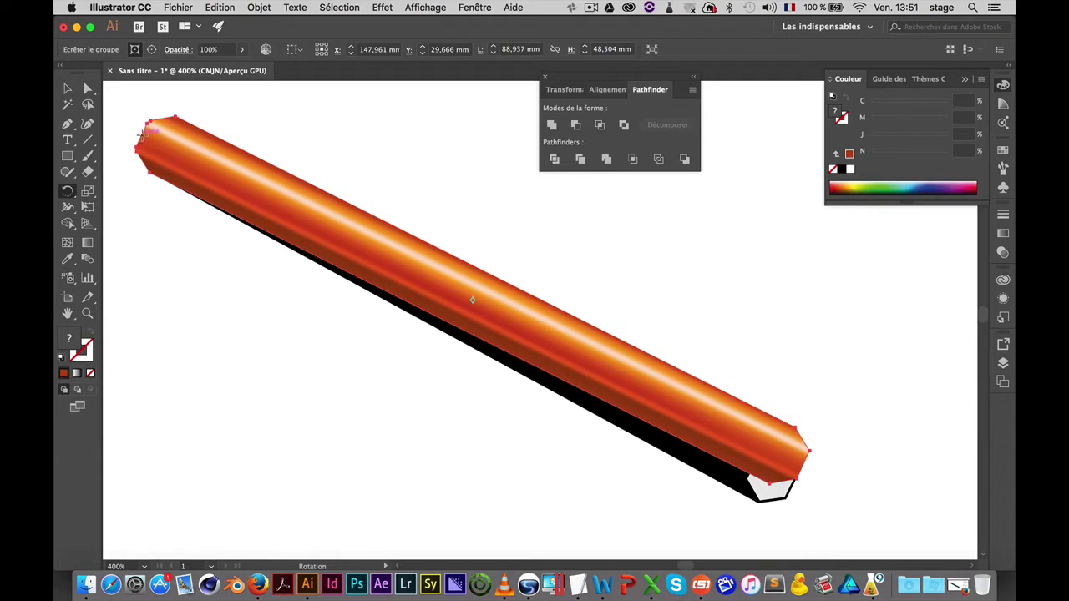
{"action": "left_click_drag", "start_coordinate": [806, 451], "coordinate": [778, 478]}
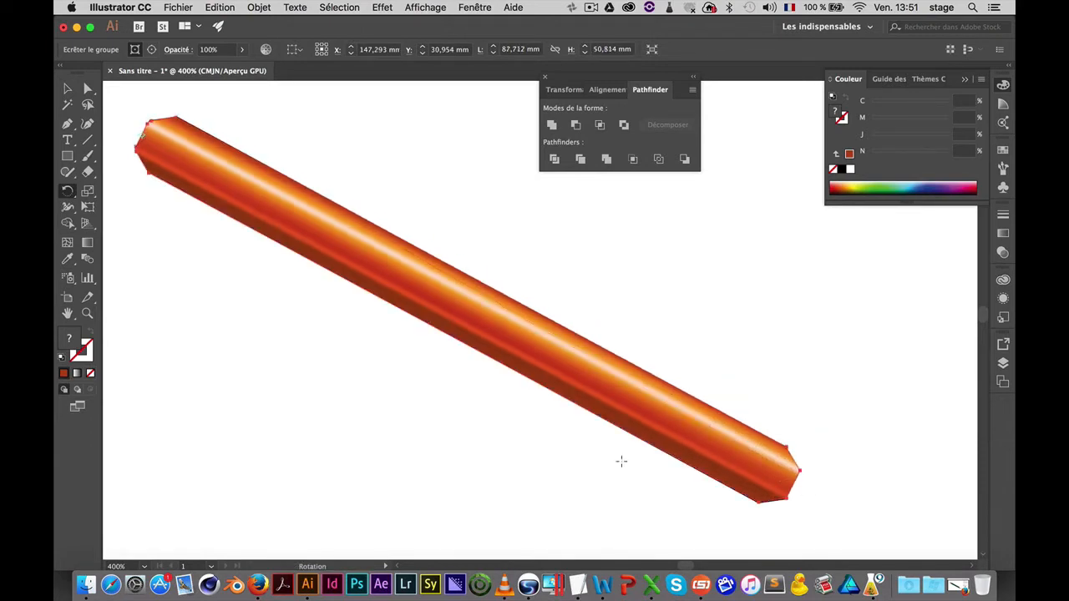
Move the orange body off the black shape so it spans from the yellow-green hexagon to the beige tip
{"action": "left_click", "coordinate": [521, 406], "text": "alt+super"}
{"action": "mouse_move", "coordinate": [442, 451]}
{"action": "left_mouse_down"}
{"action": "mouse_move", "coordinate": [723, 468]}
{"action": "mouse_move", "coordinate": [699, 453]}
{"action": "left_mouse_up"}
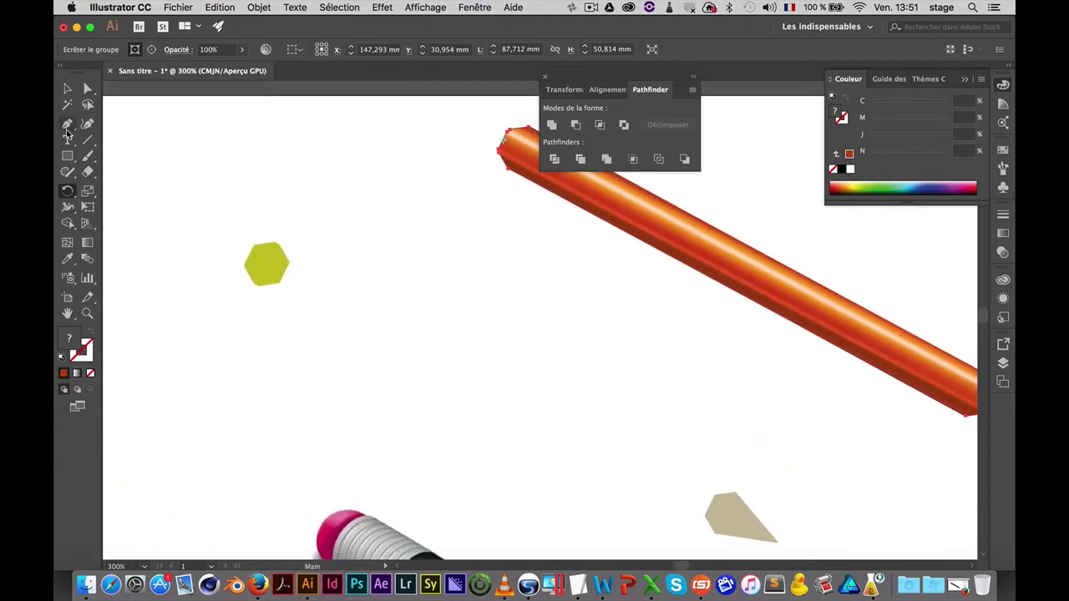
{"action": "left_click", "coordinate": [68, 89]}
{"action": "left_click_drag", "start_coordinate": [788, 276], "coordinate": [537, 392]}
Bring the beige tip shape to the front of the orange body
{"action": "left_click", "coordinate": [756, 526]}
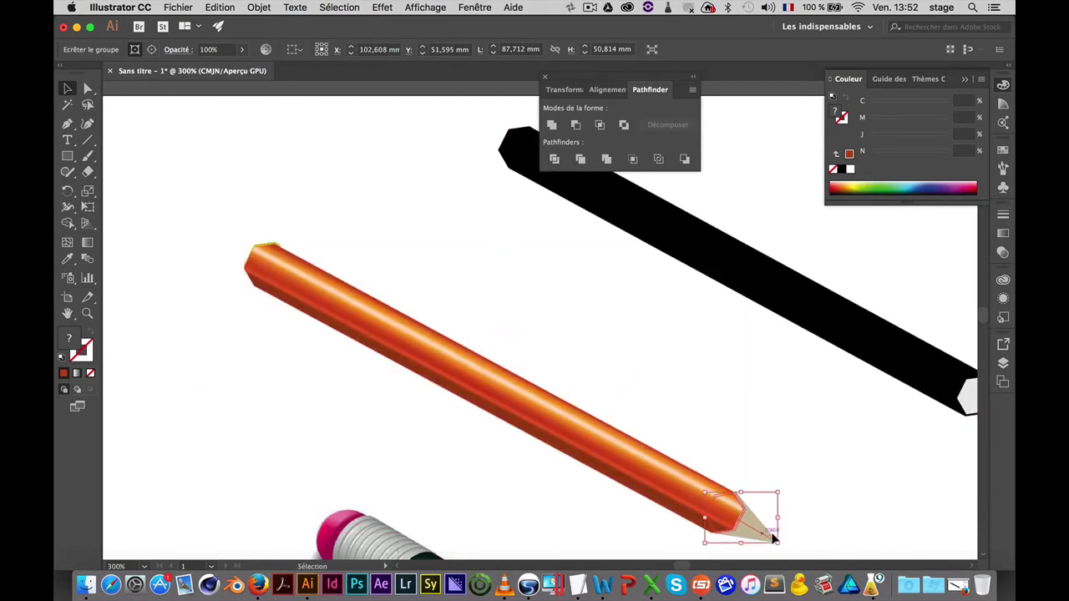
{"action": "right_click", "coordinate": [748, 524]}
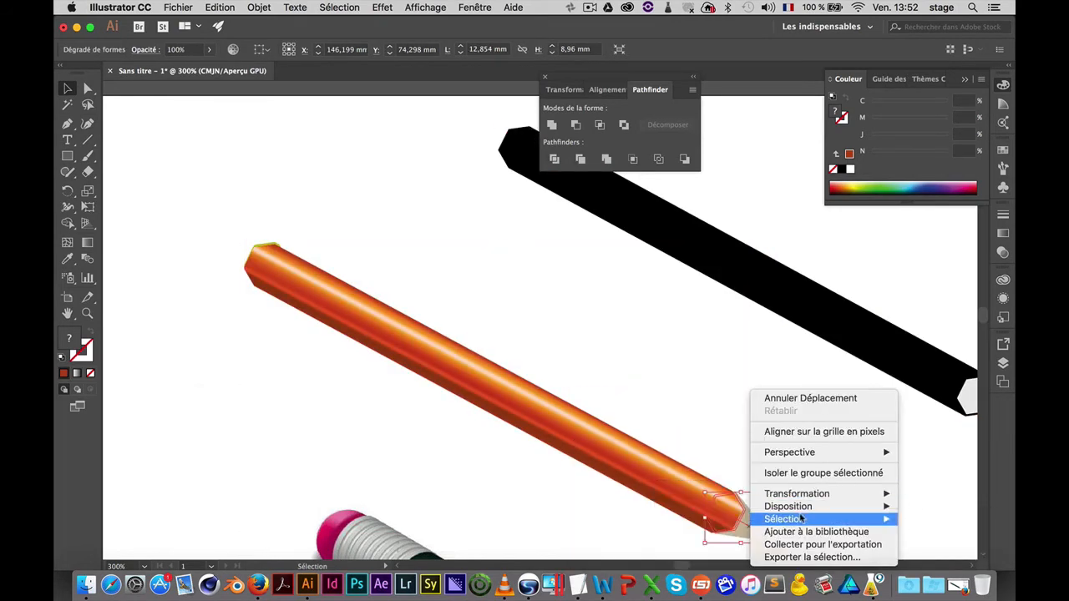
{"action": "mouse_move", "coordinate": [881, 511]}
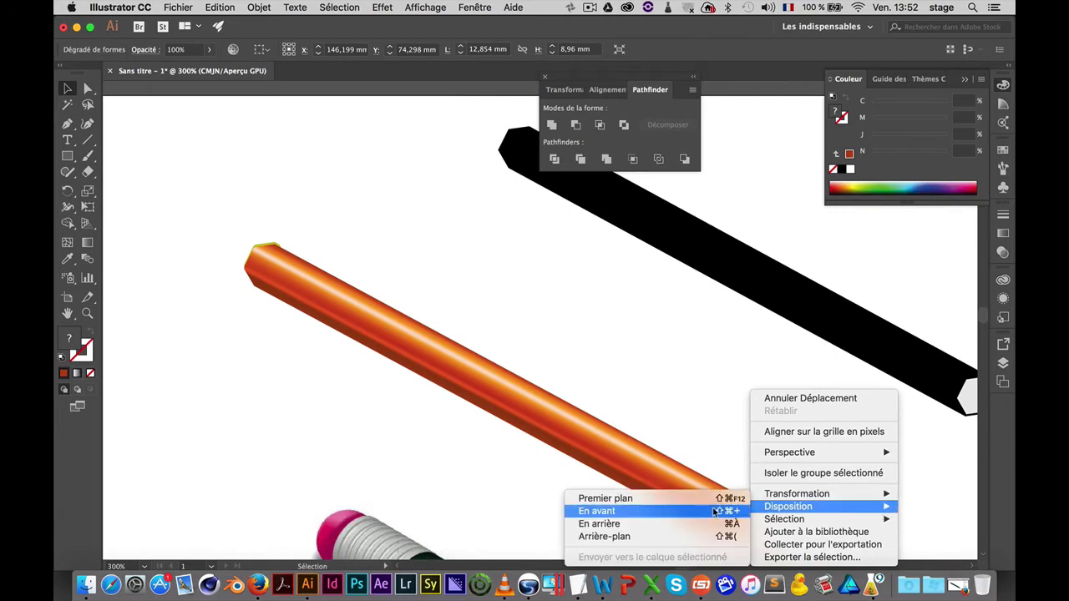
{"action": "left_click", "coordinate": [606, 499]}
{"action": "left_click", "coordinate": [531, 350]}
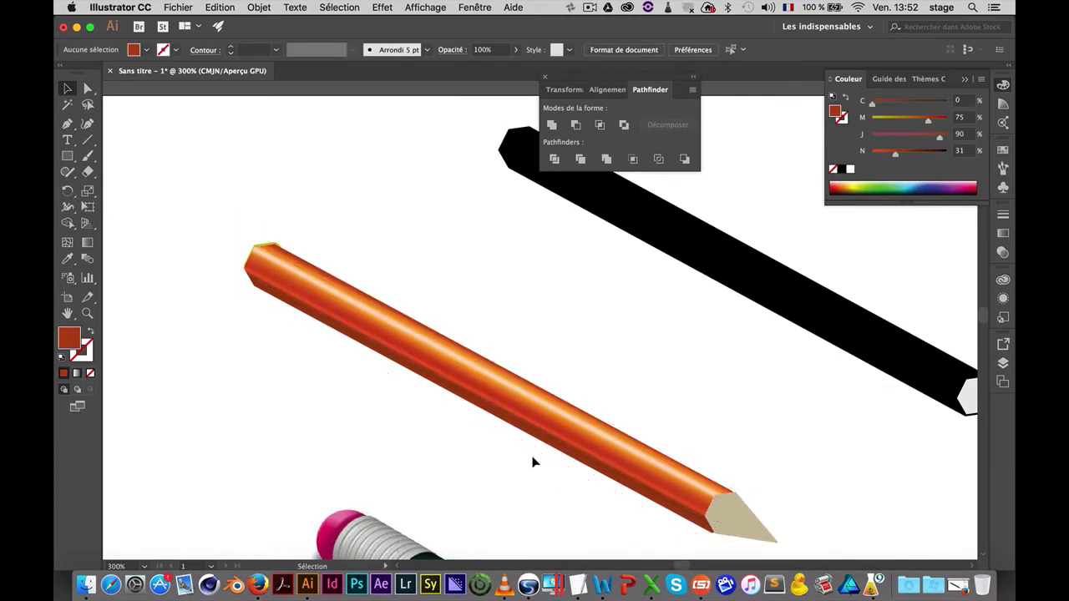
{"action": "left_click", "coordinate": [530, 471]}
Shift the orange body slightly so the corners of its lower end align with the base of the beige tip
{"action": "left_click", "coordinate": [727, 353]}
{"action": "left_click", "coordinate": [741, 380]}
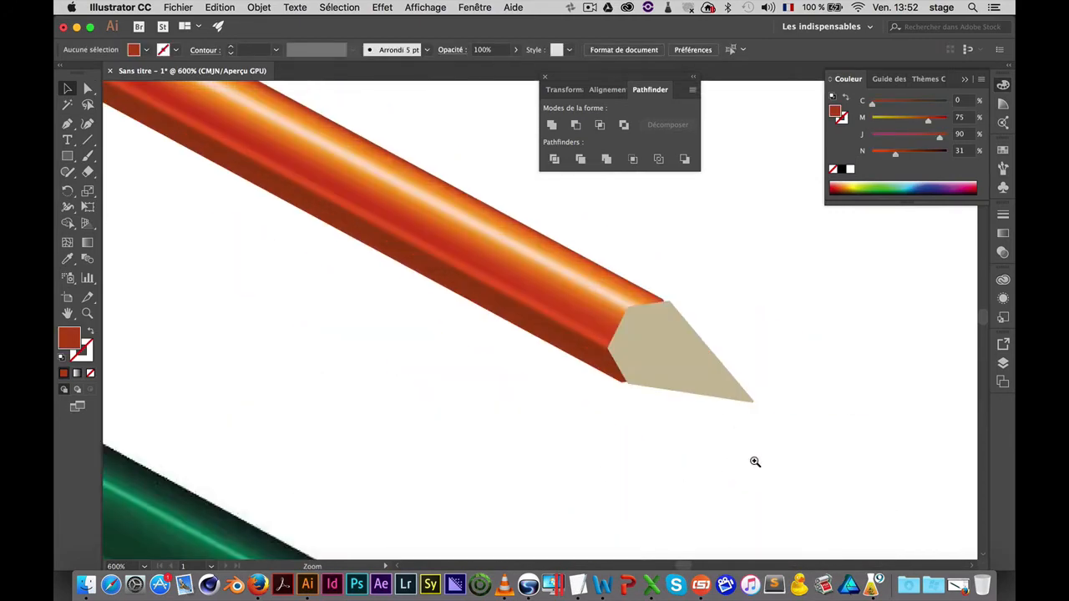
{"action": "left_click", "coordinate": [754, 460]}
{"action": "left_click_drag", "start_coordinate": [449, 371], "coordinate": [911, 547]}
{"action": "left_click_drag", "start_coordinate": [772, 271], "coordinate": [494, 551]}
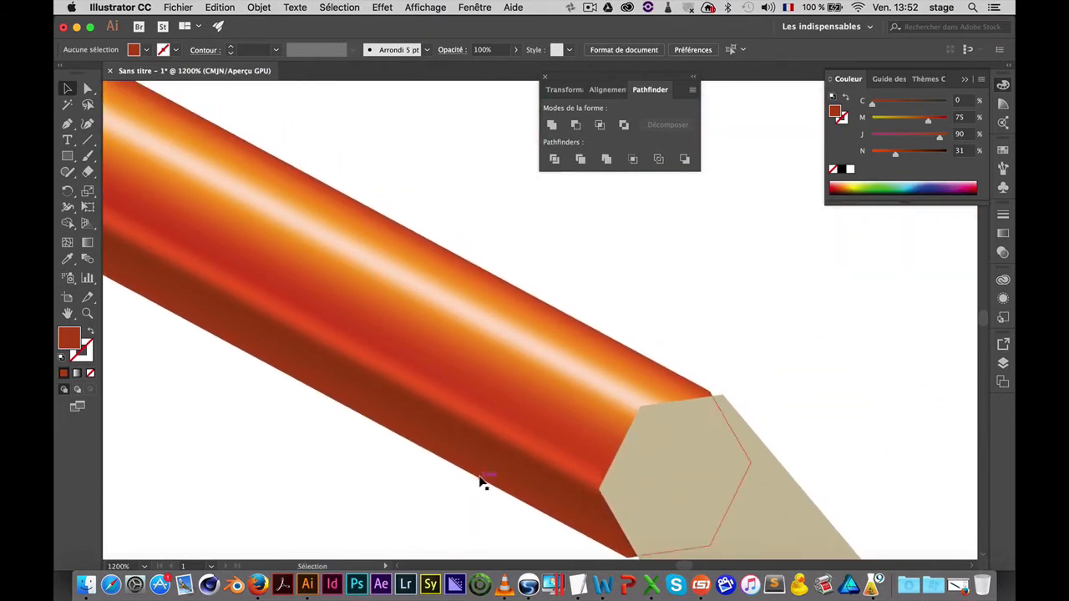
{"action": "mouse_move", "coordinate": [507, 430]}
{"action": "left_mouse_down"}
{"action": "mouse_move", "coordinate": [496, 407]}
{"action": "mouse_move", "coordinate": [523, 435]}
{"action": "mouse_move", "coordinate": [592, 344]}
{"action": "left_mouse_up"}
{"action": "left_click", "coordinate": [590, 344], "text": "super"}
{"action": "left_click", "coordinate": [590, 344], "text": "alt+super"}
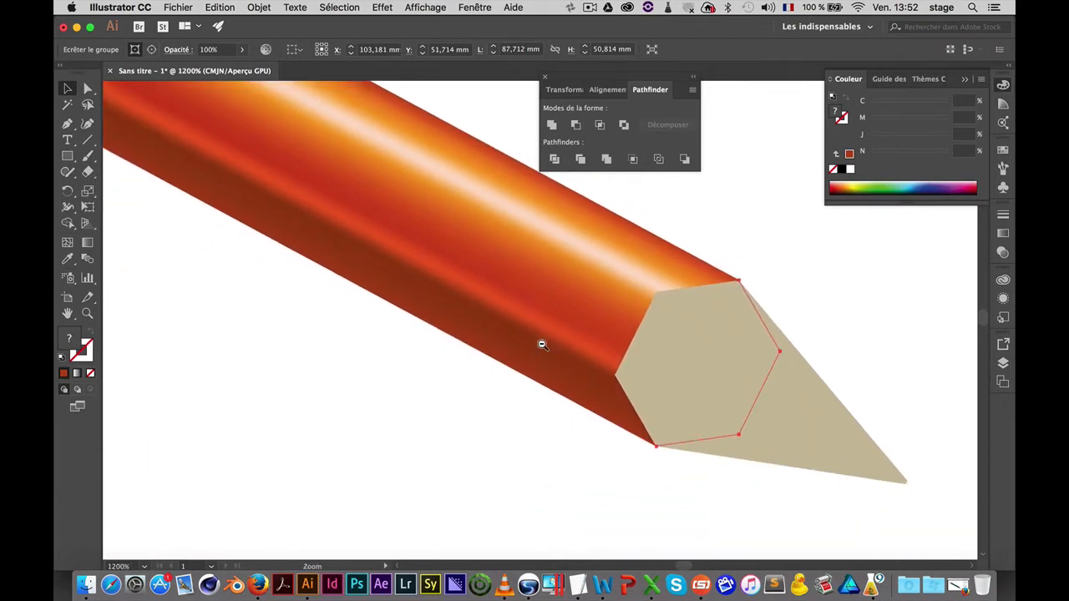
Nudge the yellow-green hexagon at the pencil's back end so its edge lines up with the orange body's upper edge
{"action": "left_click", "coordinate": [542, 344], "text": "alt+super"}
{"action": "left_click_drag", "start_coordinate": [479, 320], "coordinate": [770, 545]}
{"action": "left_click", "coordinate": [498, 312], "text": "alt+super"}
{"action": "left_click", "coordinate": [498, 312], "text": "alt+super"}
{"action": "left_click_drag", "start_coordinate": [479, 310], "coordinate": [521, 344]}
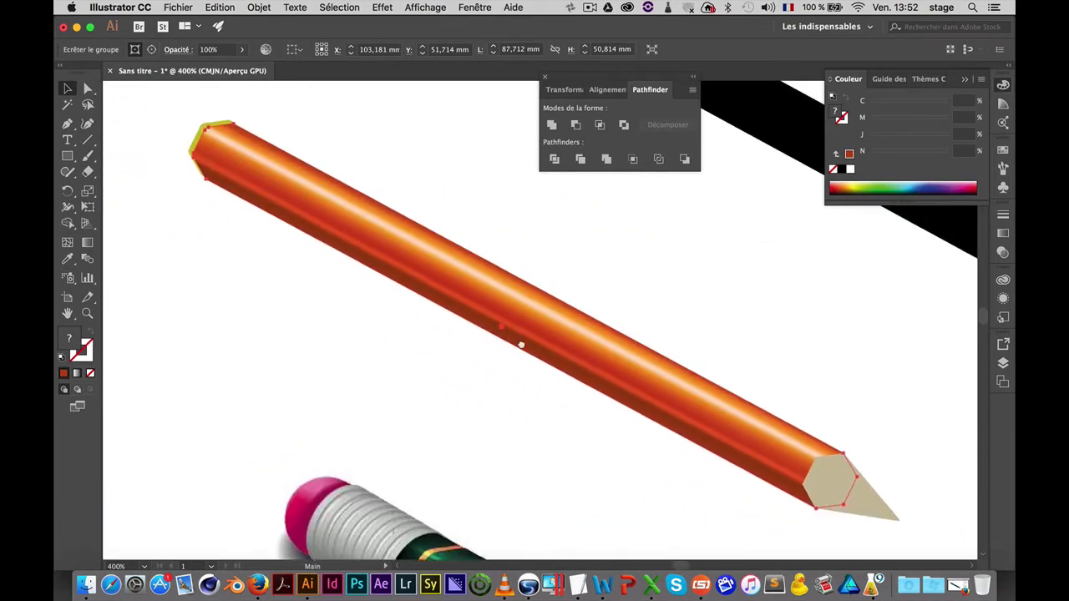
{"action": "left_click_drag", "start_coordinate": [451, 207], "coordinate": [596, 303]}
{"action": "left_click", "coordinate": [290, 202]}
{"action": "mouse_move", "coordinate": [293, 198]}
{"action": "left_mouse_down"}
{"action": "mouse_move", "coordinate": [504, 272]}
{"action": "mouse_move", "coordinate": [543, 305]}
{"action": "left_mouse_up"}
{"action": "left_click_drag", "start_coordinate": [546, 364], "coordinate": [401, 285]}
{"action": "left_click_drag", "start_coordinate": [408, 198], "coordinate": [720, 270]}
{"action": "left_click", "coordinate": [377, 113]}
{"action": "key", "text": "super+space"}
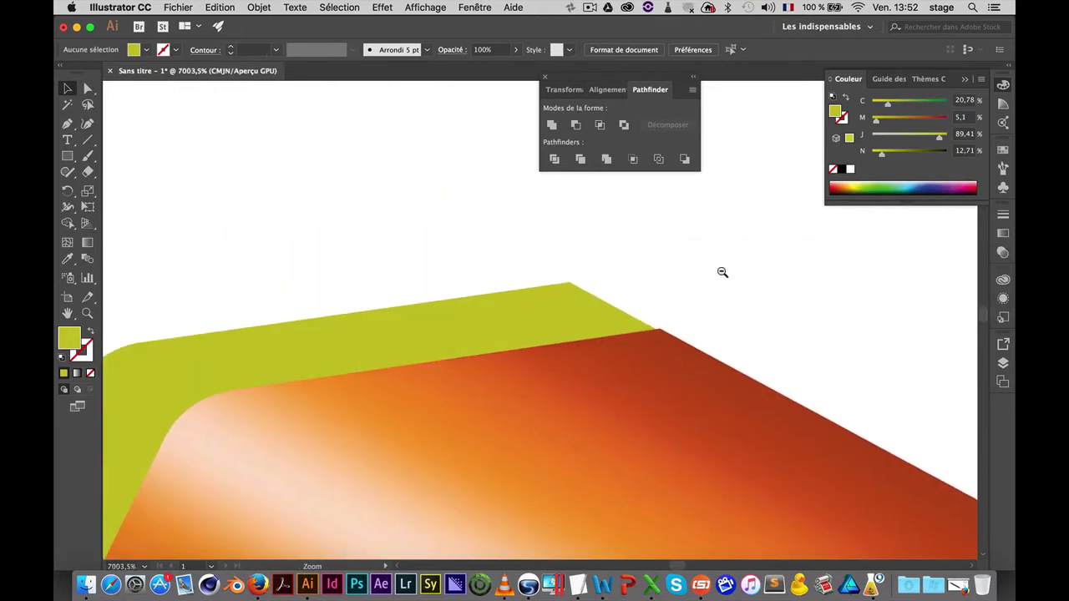
{"action": "left_click_drag", "start_coordinate": [592, 315], "coordinate": [597, 313]}
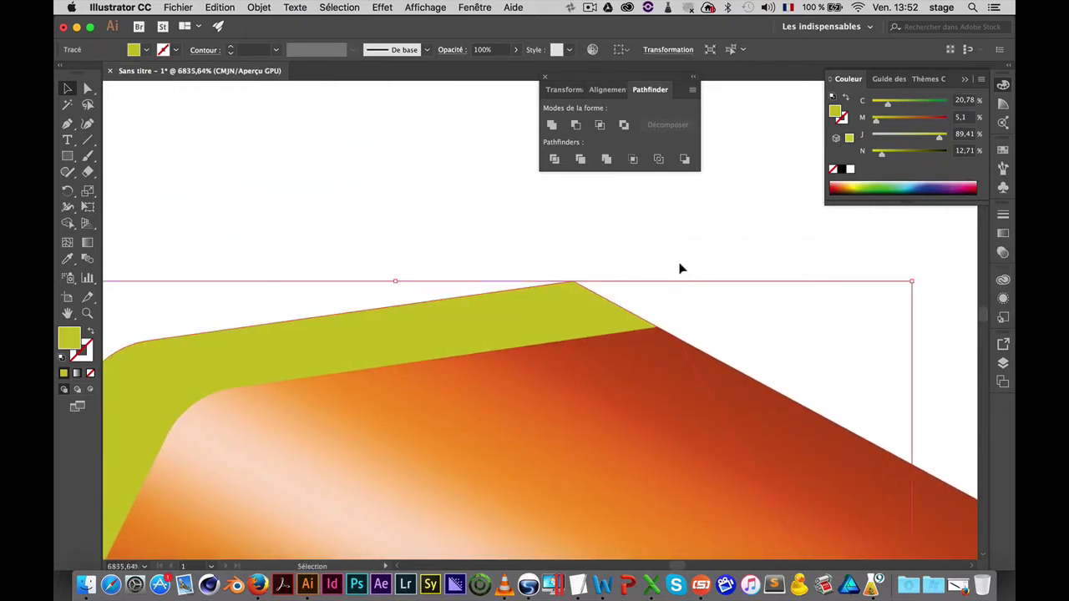
{"action": "left_click", "coordinate": [680, 269]}
Examine how the orange body joins the yellow-green back end and the beige tip across the whole pencil
{"action": "left_click", "coordinate": [655, 379], "text": "alt+super"}
{"action": "left_click", "coordinate": [639, 382], "text": "alt+super"}
{"action": "left_click", "coordinate": [572, 355], "text": "alt+super"}
{"action": "left_click", "coordinate": [571, 354], "text": "alt+super"}
{"action": "left_click", "coordinate": [571, 354], "text": "alt+super"}
{"action": "left_click", "coordinate": [574, 357], "text": "alt+super"}
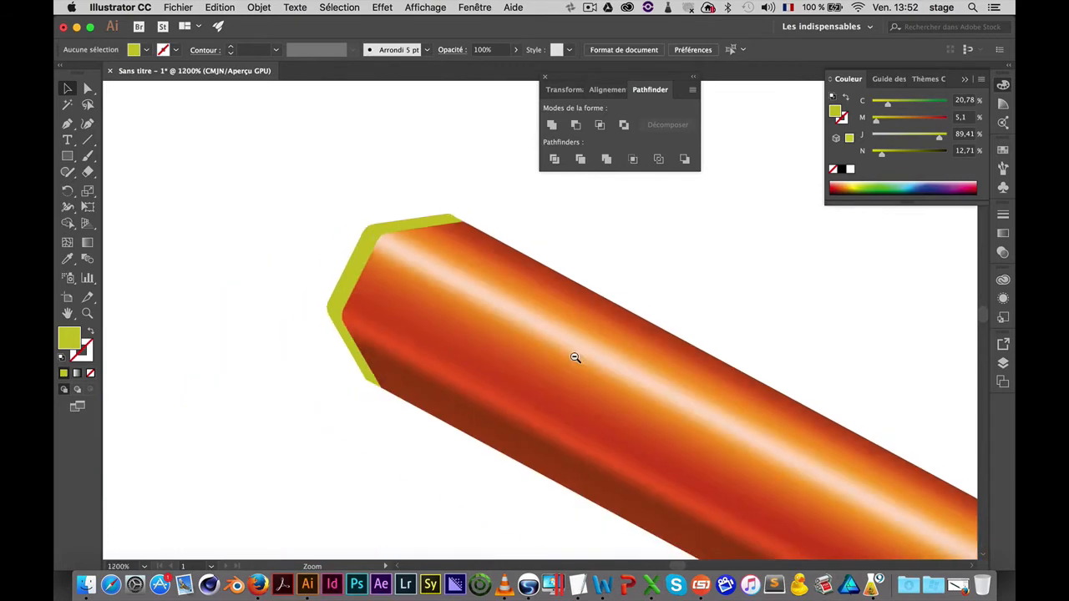
{"action": "left_click", "coordinate": [576, 359], "text": "alt+super"}
{"action": "left_click", "coordinate": [608, 371], "text": "alt+super"}
{"action": "left_click", "coordinate": [709, 461], "text": "alt+super"}
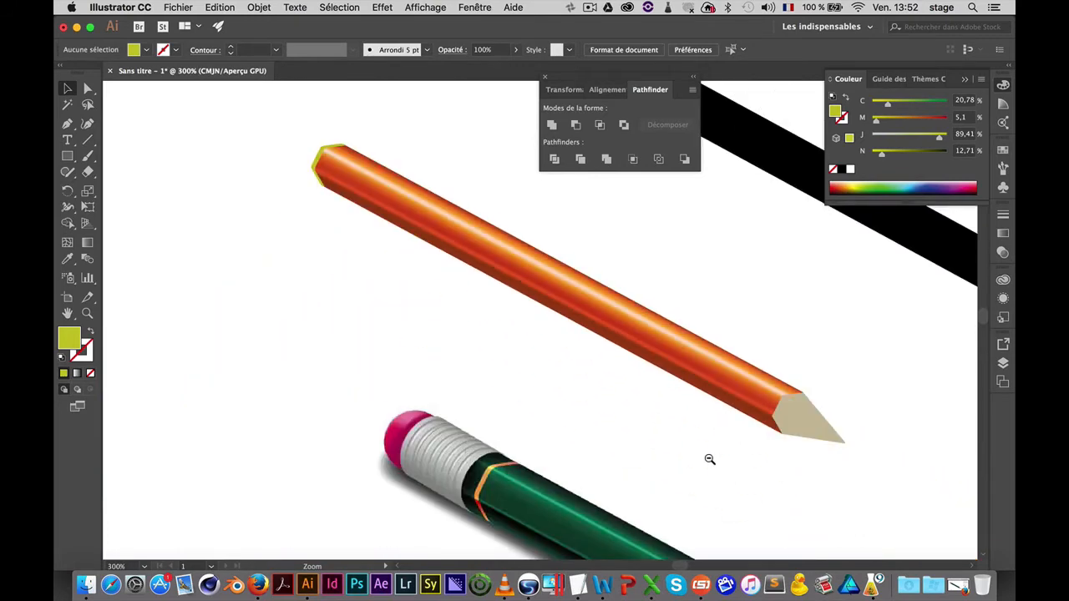
{"action": "left_click_drag", "start_coordinate": [708, 459], "coordinate": [663, 453]}
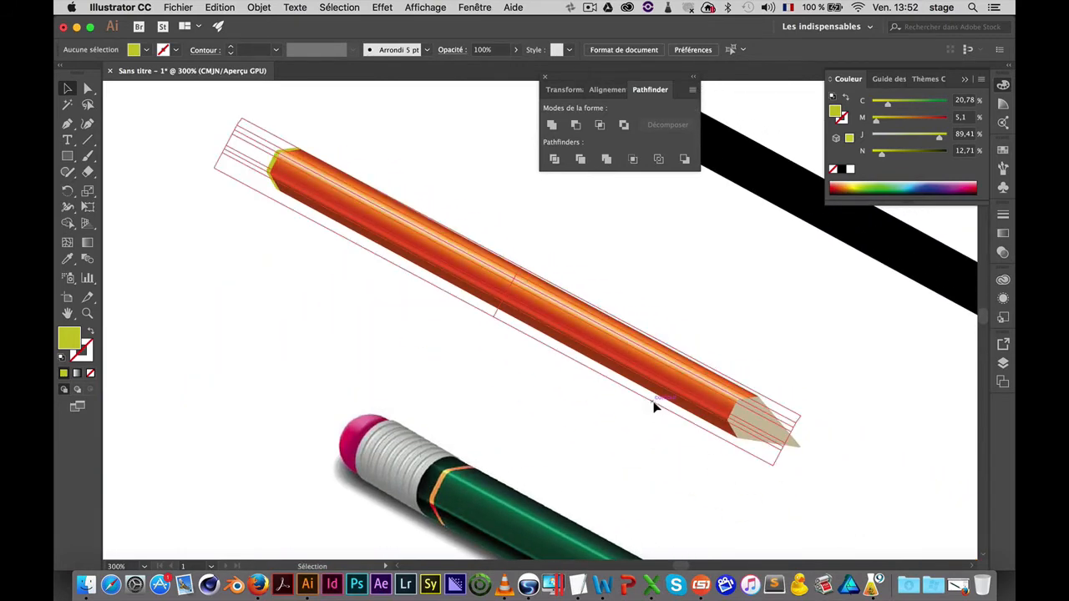
Move the mesh points on both sides of the highlight at the tip end closer to it, narrowing the highlight
{"action": "left_click", "coordinate": [489, 319], "text": "super"}
{"action": "left_click", "coordinate": [576, 316], "text": "super"}
{"action": "left_click", "coordinate": [582, 305], "text": "super"}
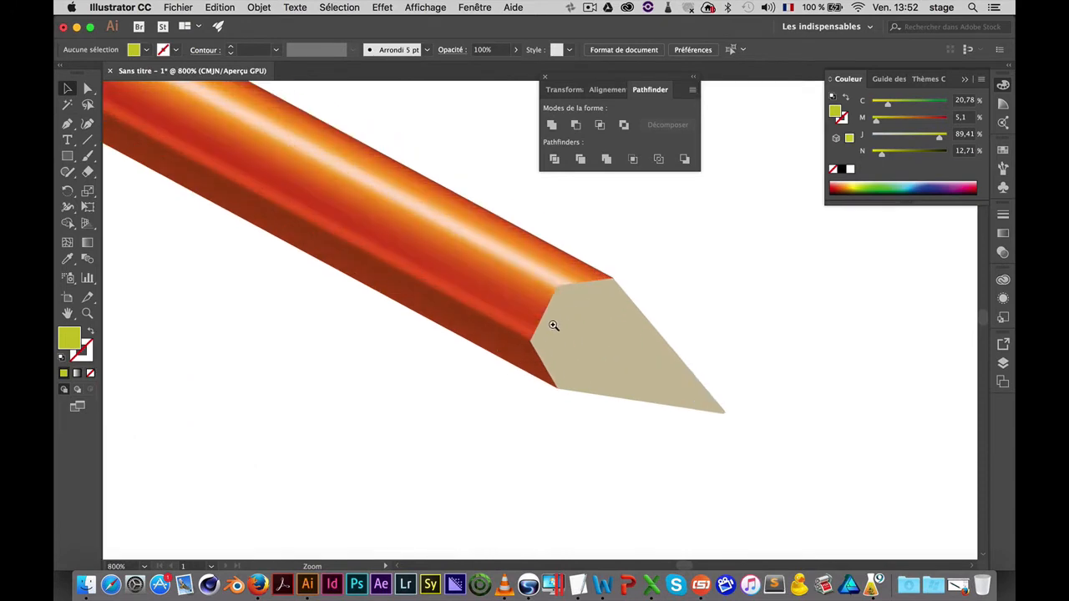
{"action": "left_click", "coordinate": [537, 327], "text": "super"}
{"action": "left_click", "coordinate": [532, 324], "text": "super"}
{"action": "left_click_drag", "start_coordinate": [545, 331], "coordinate": [597, 400]}
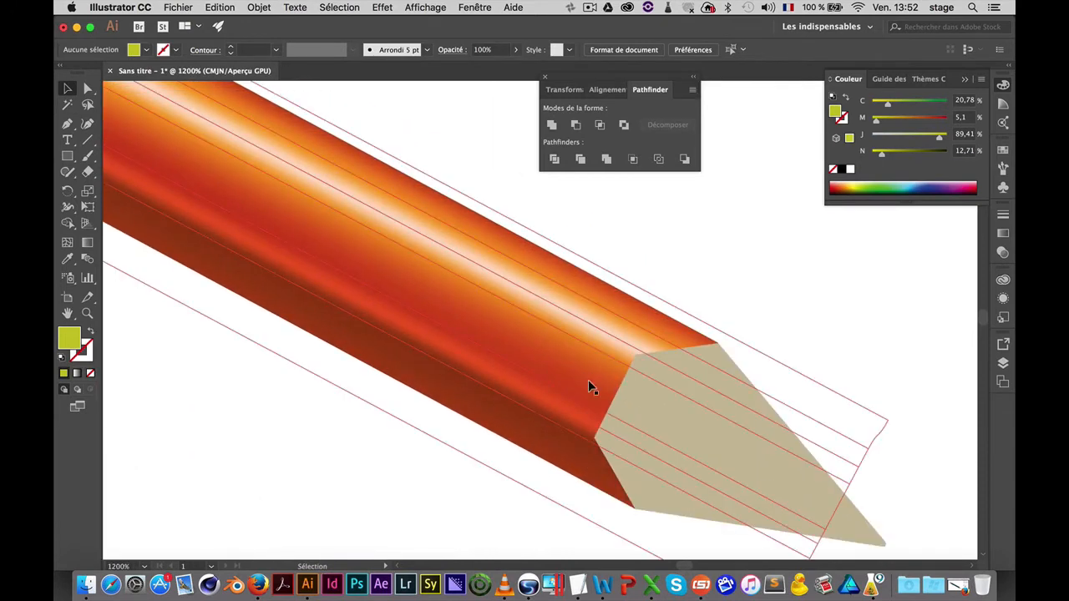
{"action": "key", "text": "a"}
{"action": "left_click", "coordinate": [618, 341]}
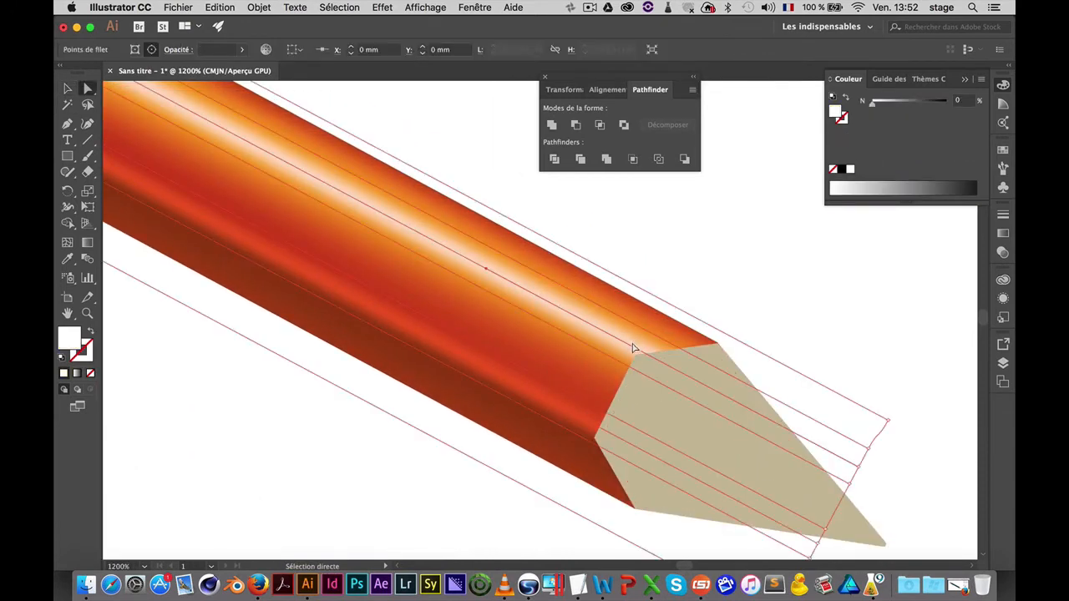
{"action": "left_click", "coordinate": [859, 470]}
{"action": "left_click", "coordinate": [852, 483]}
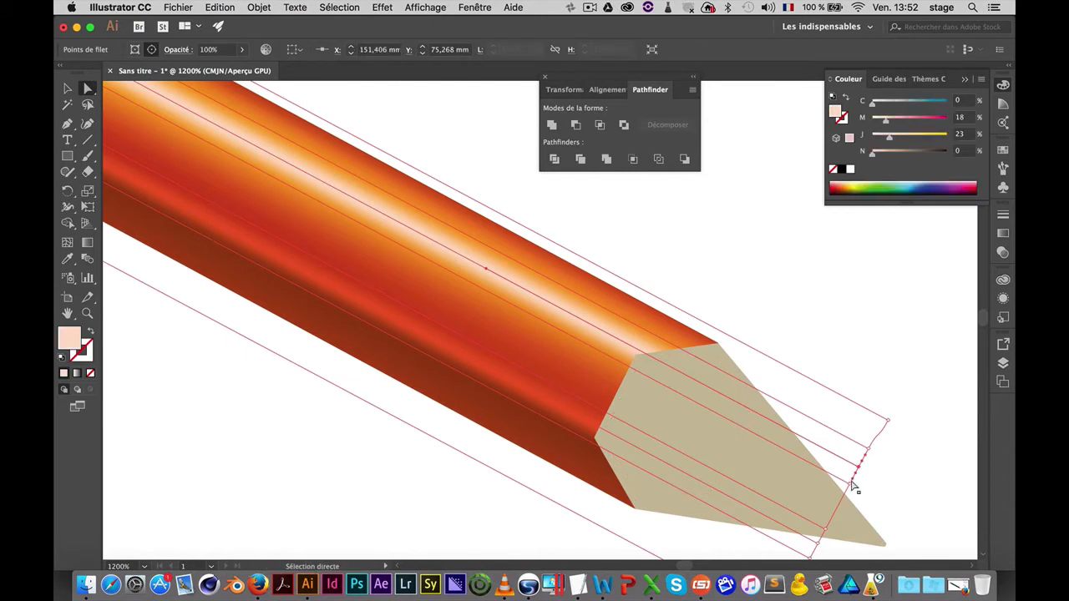
{"action": "mouse_move", "coordinate": [857, 472]}
{"action": "left_mouse_down"}
{"action": "mouse_move", "coordinate": [867, 461]}
{"action": "mouse_move", "coordinate": [859, 465]}
{"action": "left_mouse_up"}
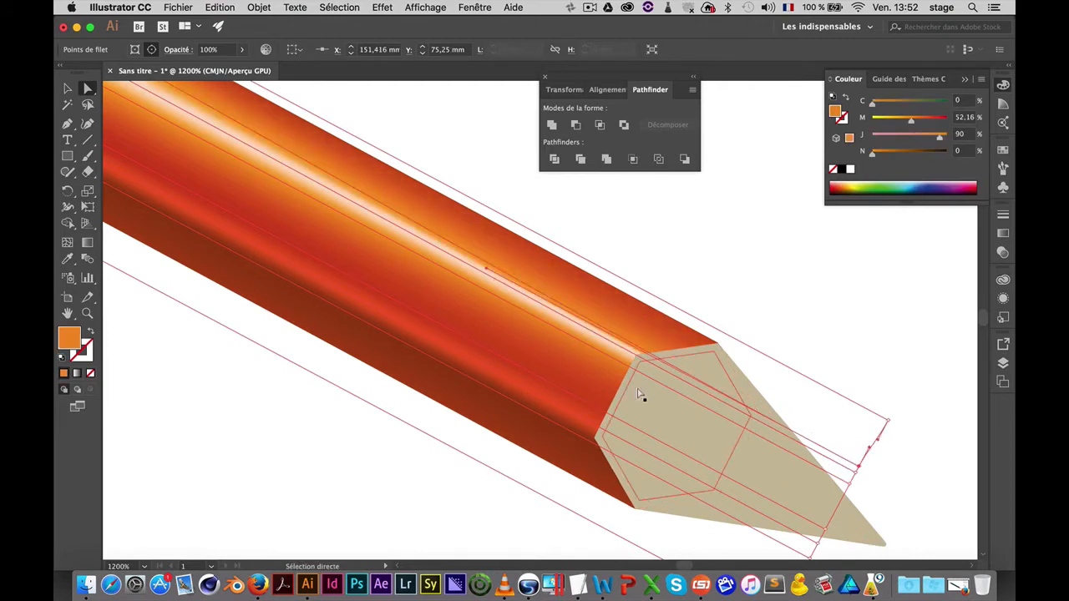
Move the mesh points on both sides of the highlight at the body's middle closer to its white centre point
{"action": "left_click_drag", "start_coordinate": [453, 287], "coordinate": [823, 480]}
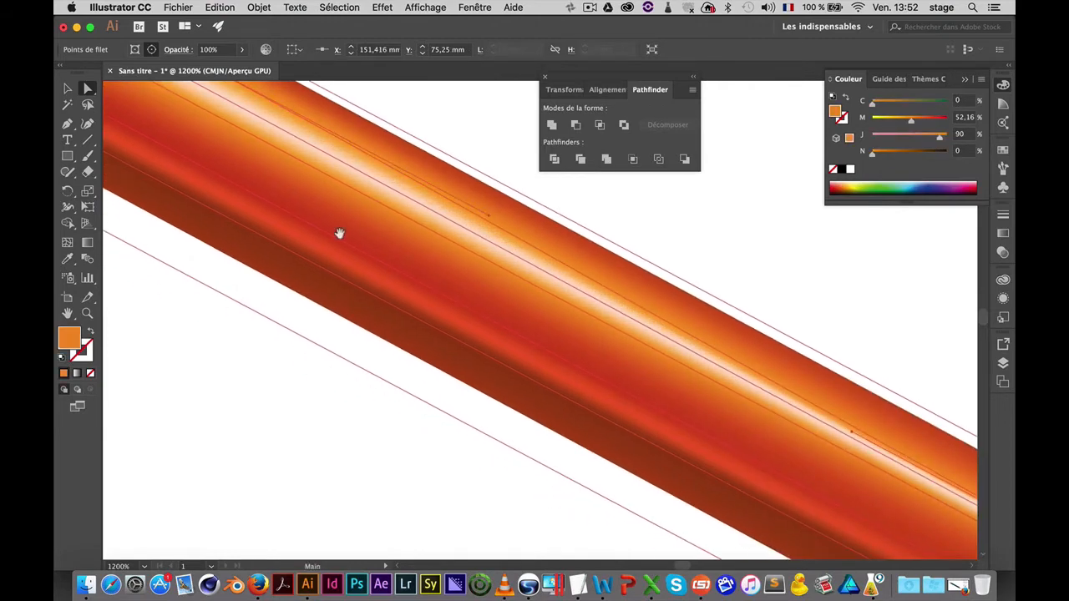
{"action": "mouse_move", "coordinate": [339, 234]}
{"action": "left_mouse_down"}
{"action": "mouse_move", "coordinate": [823, 492]}
{"action": "mouse_move", "coordinate": [756, 434]}
{"action": "left_mouse_up"}
{"action": "left_click_drag", "start_coordinate": [401, 277], "coordinate": [323, 195]}
{"action": "left_click_drag", "start_coordinate": [531, 297], "coordinate": [367, 231]}
{"action": "left_click_drag", "start_coordinate": [601, 362], "coordinate": [286, 242]}
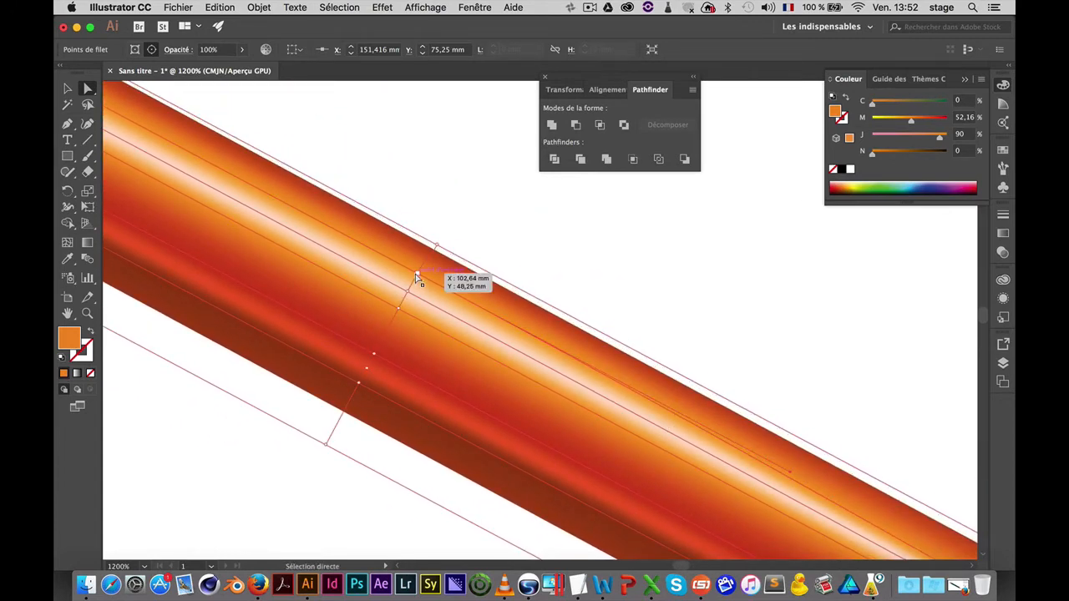
{"action": "left_click_drag", "start_coordinate": [417, 274], "coordinate": [400, 306]}
Move the mesh points on both sides of the highlight at the pencil's back end closer to its centre line
{"action": "left_click_drag", "start_coordinate": [311, 244], "coordinate": [634, 426]}
{"action": "left_click_drag", "start_coordinate": [388, 276], "coordinate": [708, 424]}
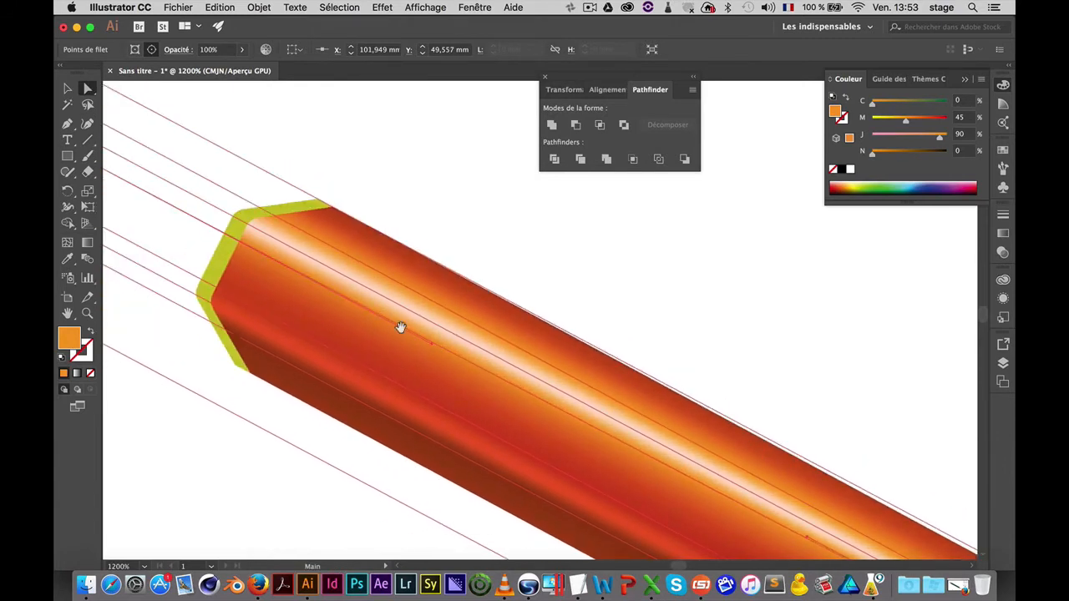
{"action": "mouse_move", "coordinate": [401, 310]}
{"action": "left_mouse_down"}
{"action": "mouse_move", "coordinate": [825, 543]}
{"action": "mouse_move", "coordinate": [661, 384]}
{"action": "left_mouse_up"}
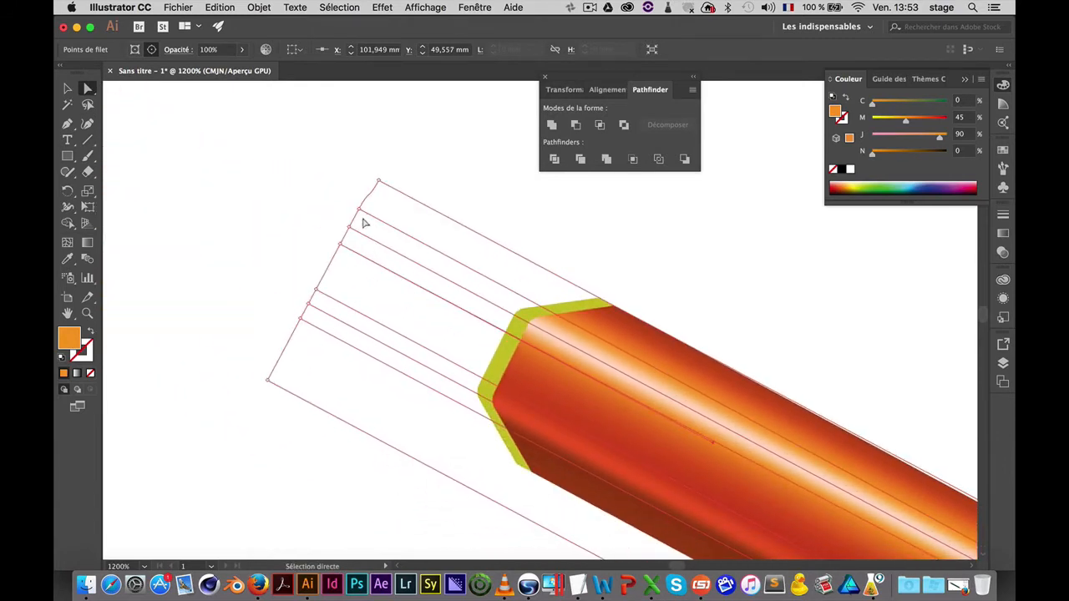
{"action": "left_click_drag", "start_coordinate": [358, 211], "coordinate": [343, 240]}
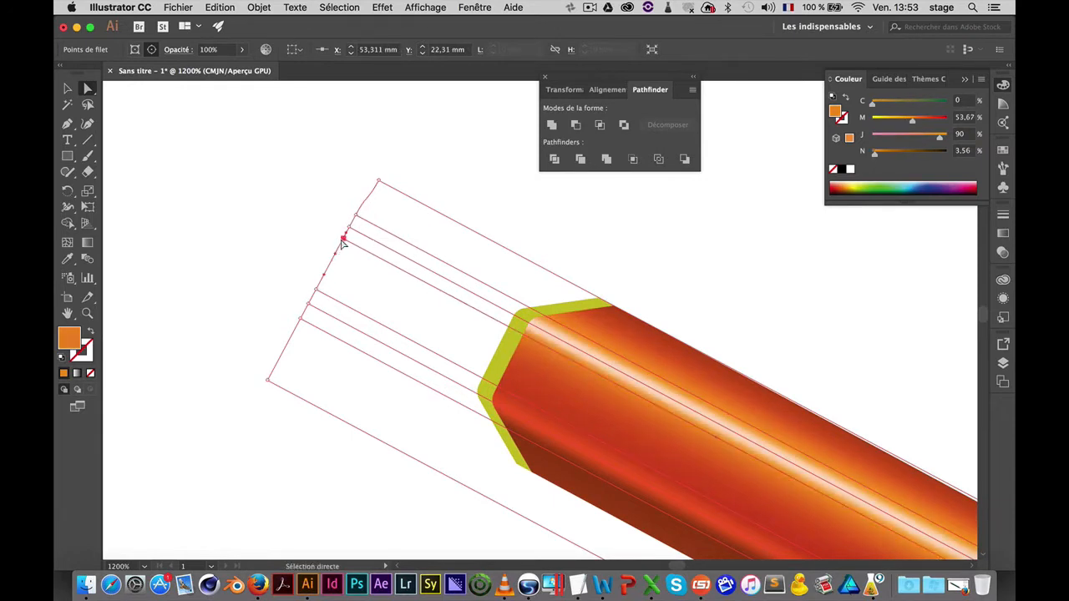
{"action": "left_click", "coordinate": [307, 196]}
Move the mesh point just above the highlight at the tip end slightly away from the highlight's centre line
{"action": "left_click", "coordinate": [671, 395], "text": "alt+super"}
{"action": "left_click", "coordinate": [657, 393], "text": "alt+super"}
{"action": "left_click", "coordinate": [655, 392], "text": "alt+super"}
{"action": "left_click", "coordinate": [655, 392], "text": "alt+super"}
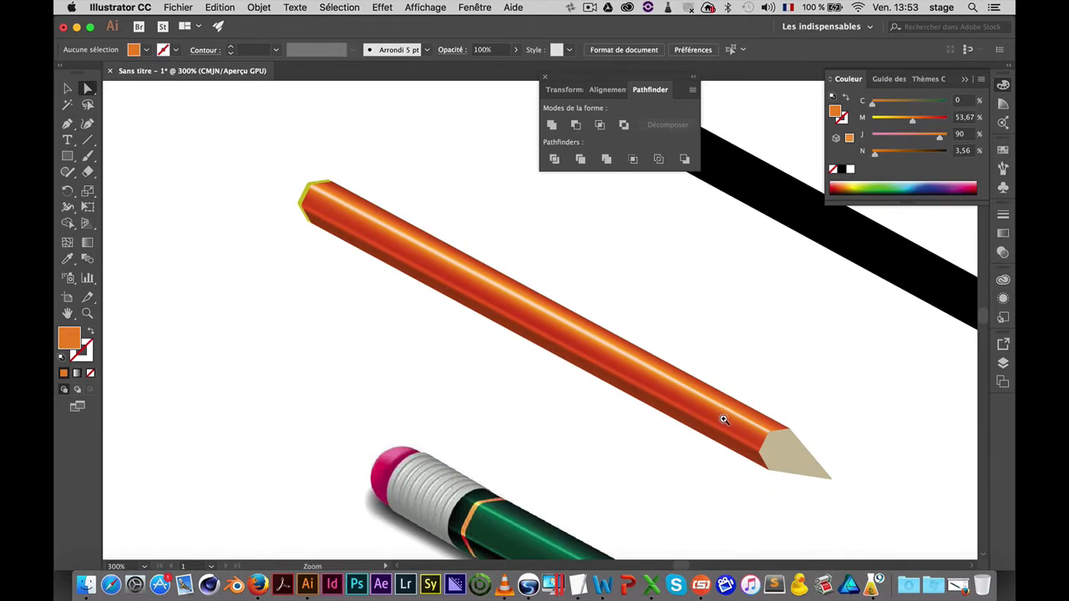
{"action": "mouse_move", "coordinate": [723, 419]}
{"action": "left_mouse_down"}
{"action": "mouse_move", "coordinate": [926, 477]}
{"action": "mouse_move", "coordinate": [883, 494]}
{"action": "mouse_move", "coordinate": [707, 468]}
{"action": "left_mouse_up"}
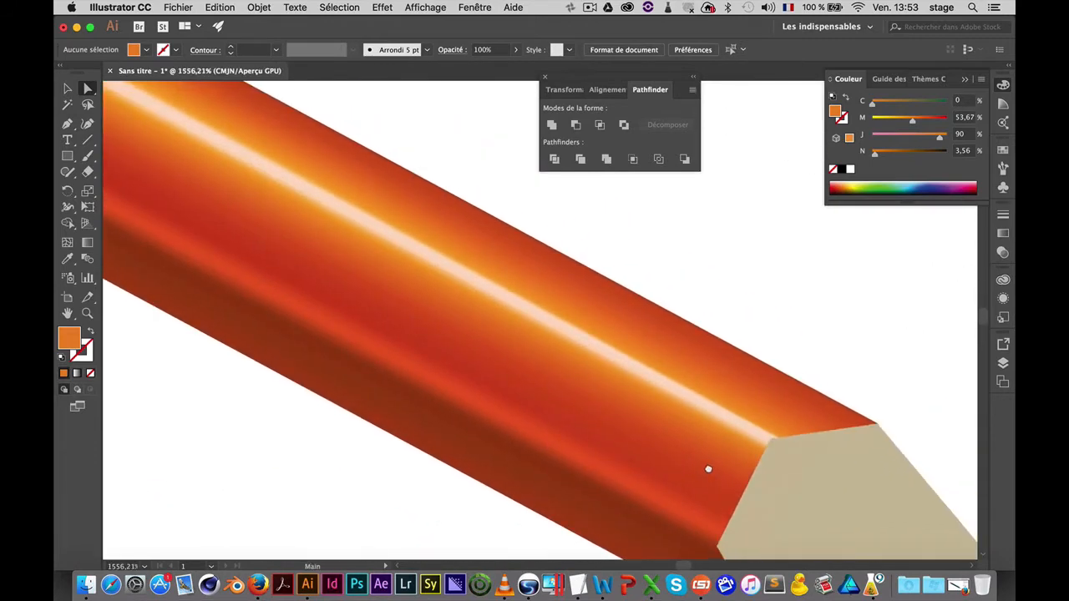
{"action": "left_click", "coordinate": [770, 445]}
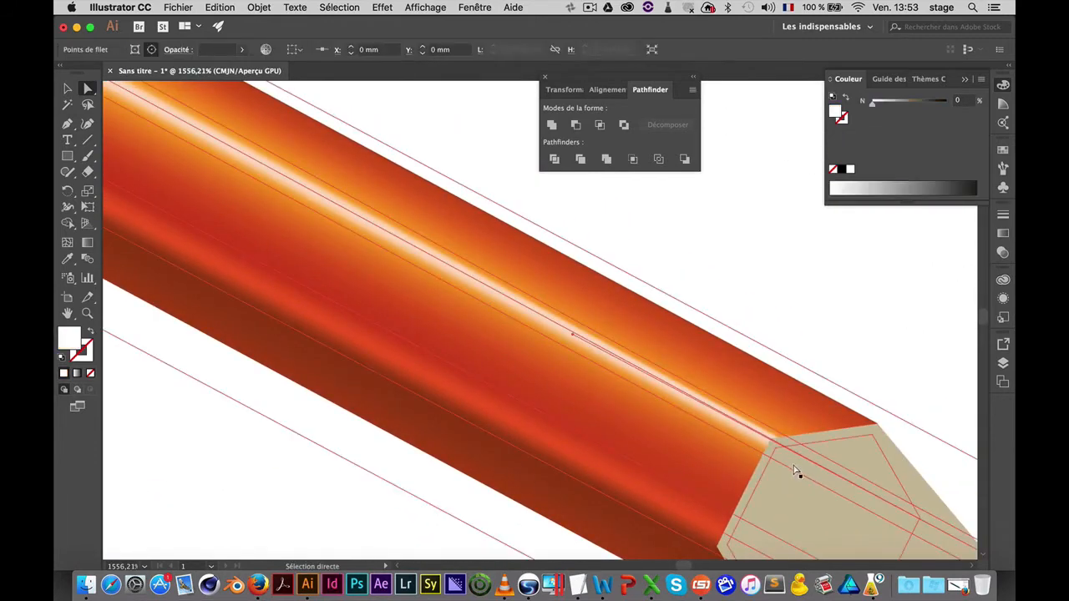
{"action": "scroll", "coordinate": [715, 436], "scroll_direction": "down", "scroll_amount": 3}
{"action": "scroll", "coordinate": [715, 436], "scroll_direction": "right", "scroll_amount": 5}
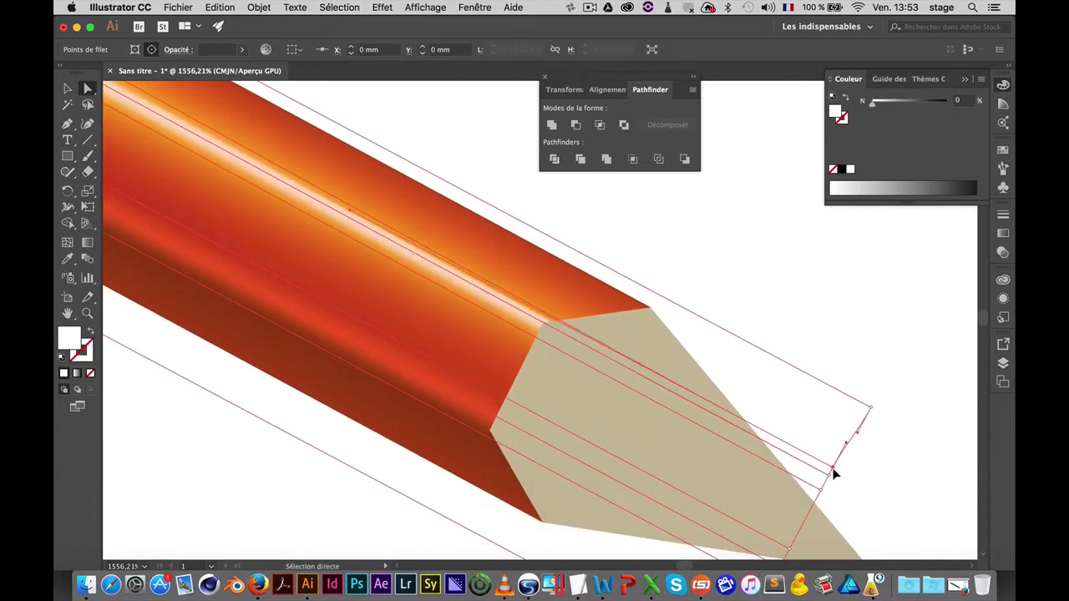
{"action": "left_click_drag", "start_coordinate": [832, 467], "coordinate": [833, 462]}
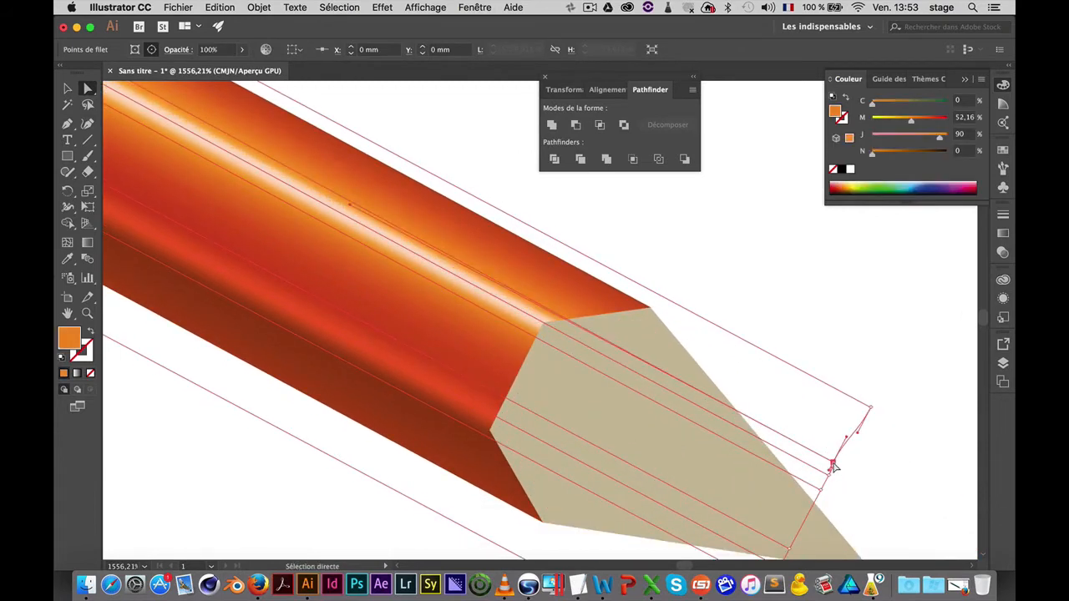
Move the yellow-green hexagon at the pencil's back end slightly inward so it lines up with the end of the orange body
{"action": "key", "text": "super+shift+a"}
{"action": "left_click", "coordinate": [563, 380], "text": "alt+super"}
{"action": "left_click", "coordinate": [559, 380], "text": "alt+super"}
{"action": "left_click", "coordinate": [558, 377], "text": "alt+super"}
{"action": "left_click", "coordinate": [557, 375], "text": "alt+super"}
{"action": "left_click", "coordinate": [556, 375], "text": "alt+super"}
{"action": "left_click", "coordinate": [556, 374], "text": "alt+super"}
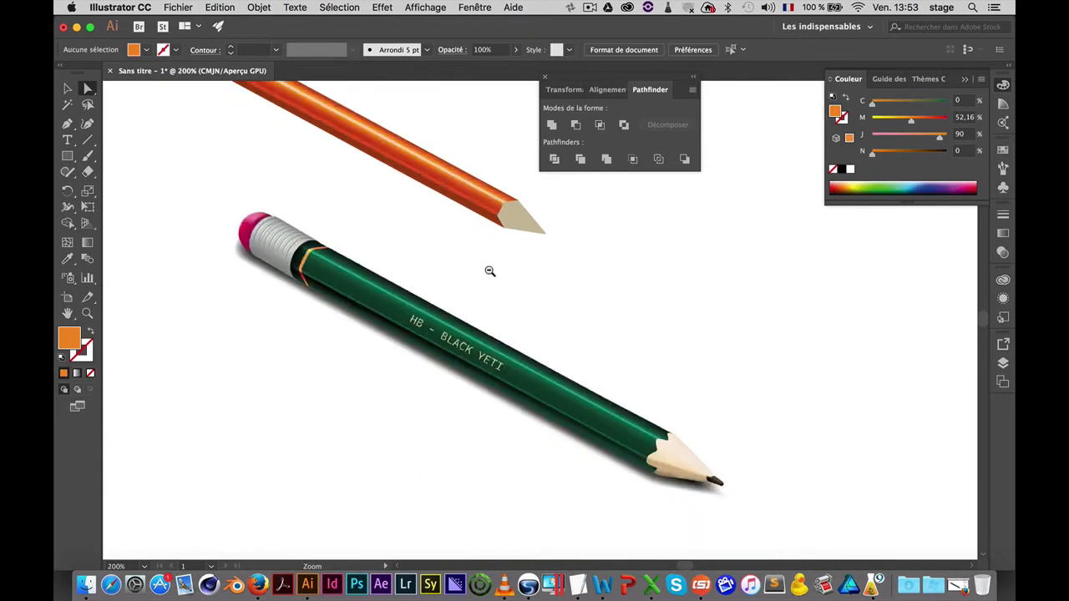
{"action": "mouse_move", "coordinate": [489, 270]}
{"action": "left_mouse_down"}
{"action": "mouse_move", "coordinate": [594, 406]}
{"action": "mouse_move", "coordinate": [617, 416]}
{"action": "left_mouse_up"}
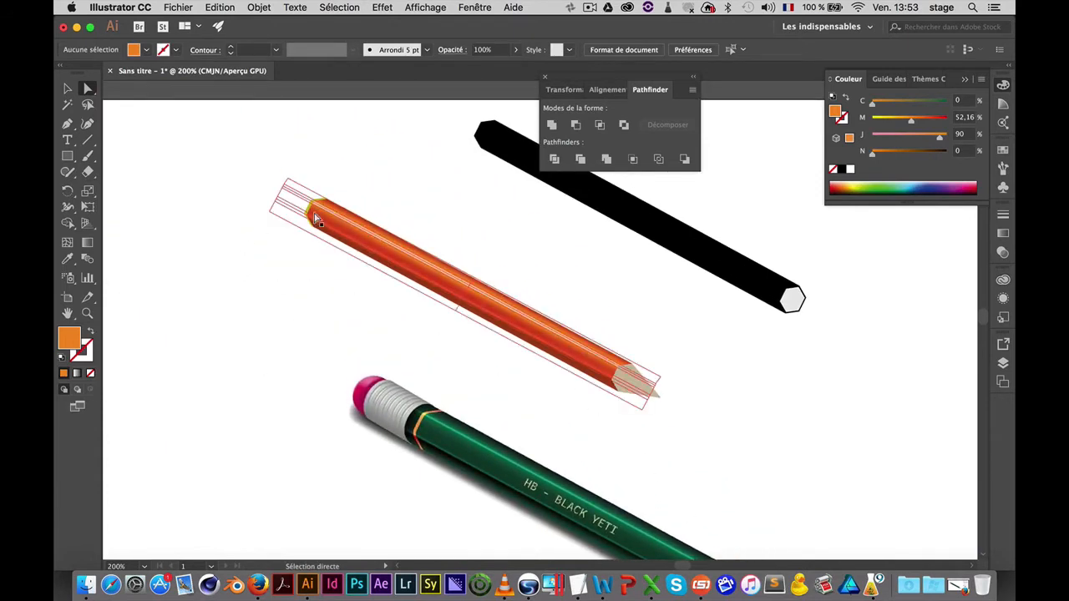
{"action": "mouse_move", "coordinate": [310, 226]}
{"action": "left_mouse_down"}
{"action": "mouse_move", "coordinate": [451, 248]}
{"action": "mouse_move", "coordinate": [553, 303]}
{"action": "mouse_move", "coordinate": [362, 229]}
{"action": "left_mouse_up"}
{"action": "key", "text": "v"}
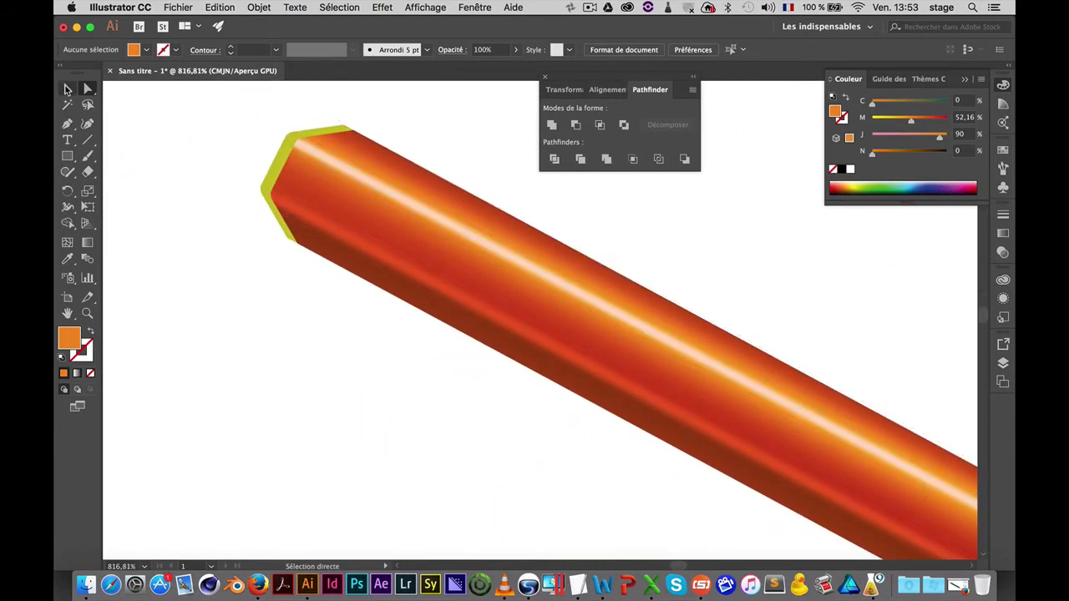
{"action": "left_click_drag", "start_coordinate": [276, 174], "coordinate": [284, 183]}
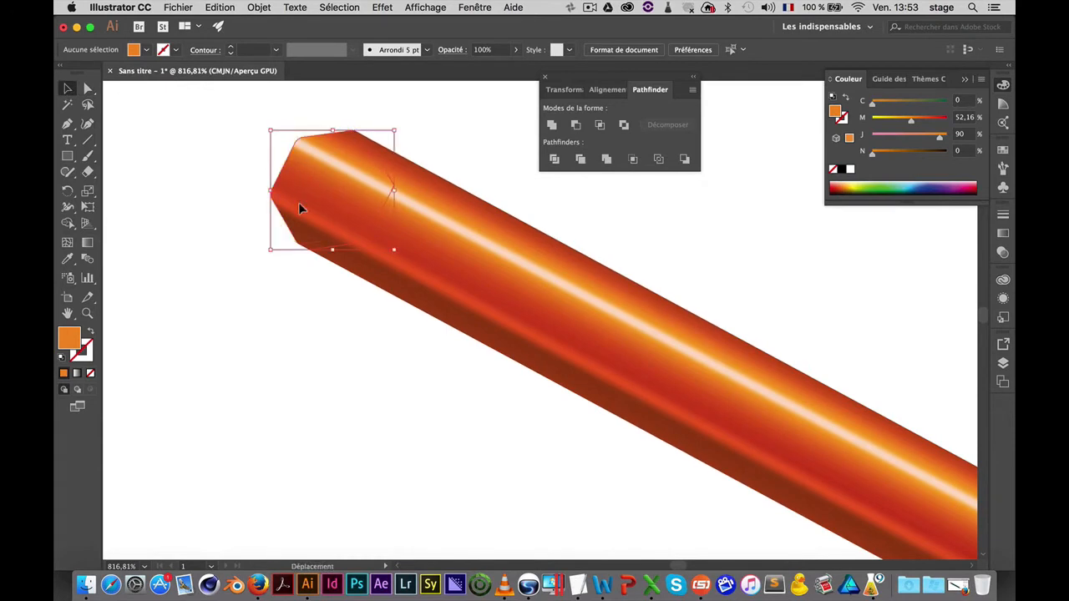
Bring the back-end hexagon to the front and set its blend mode to Incrustation after trying Produit
{"action": "right_click", "coordinate": [334, 161]}
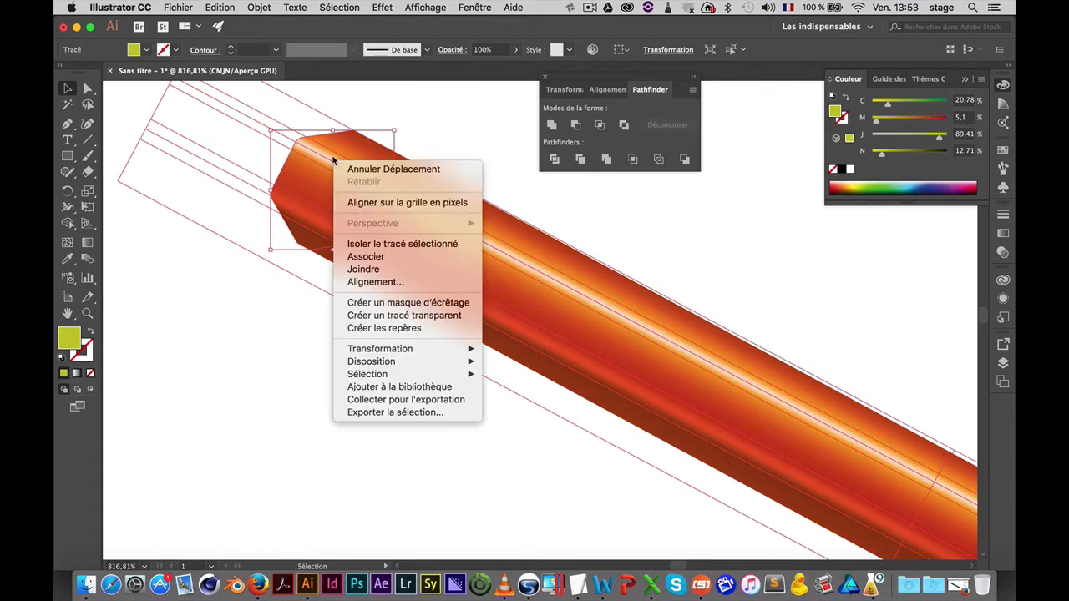
{"action": "mouse_move", "coordinate": [396, 361]}
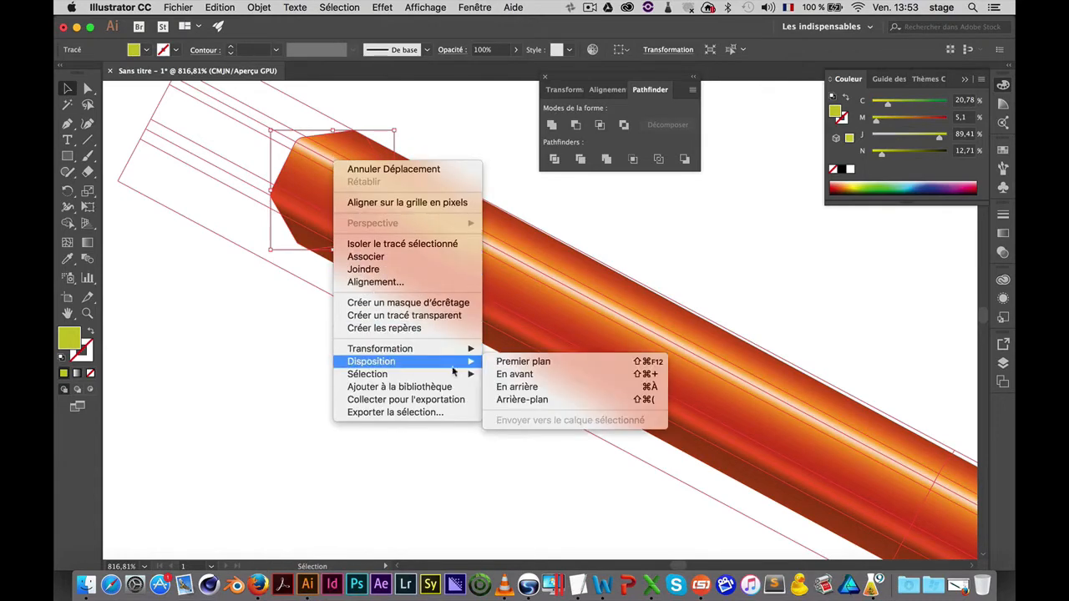
{"action": "left_click", "coordinate": [540, 364]}
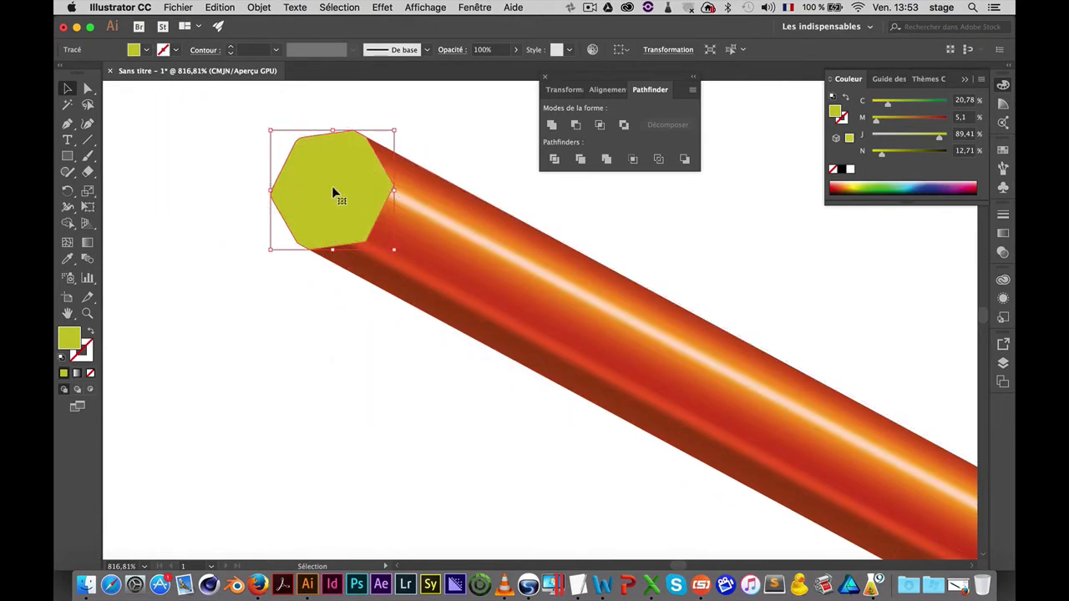
{"action": "left_click", "coordinate": [1004, 254]}
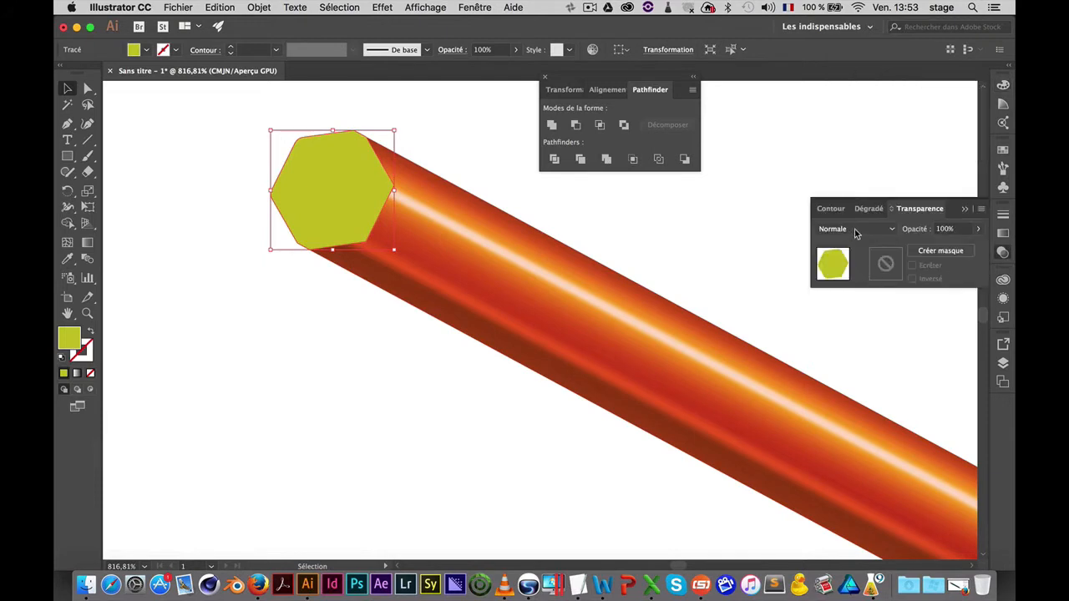
{"action": "left_click", "coordinate": [855, 234]}
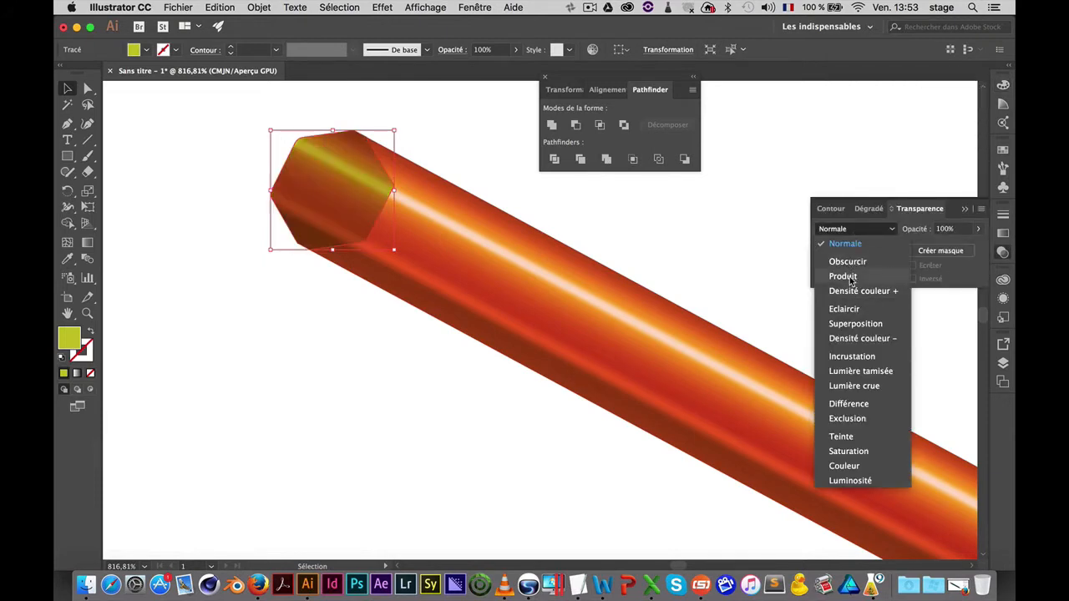
{"action": "left_click", "coordinate": [850, 277]}
{"action": "left_click", "coordinate": [868, 229]}
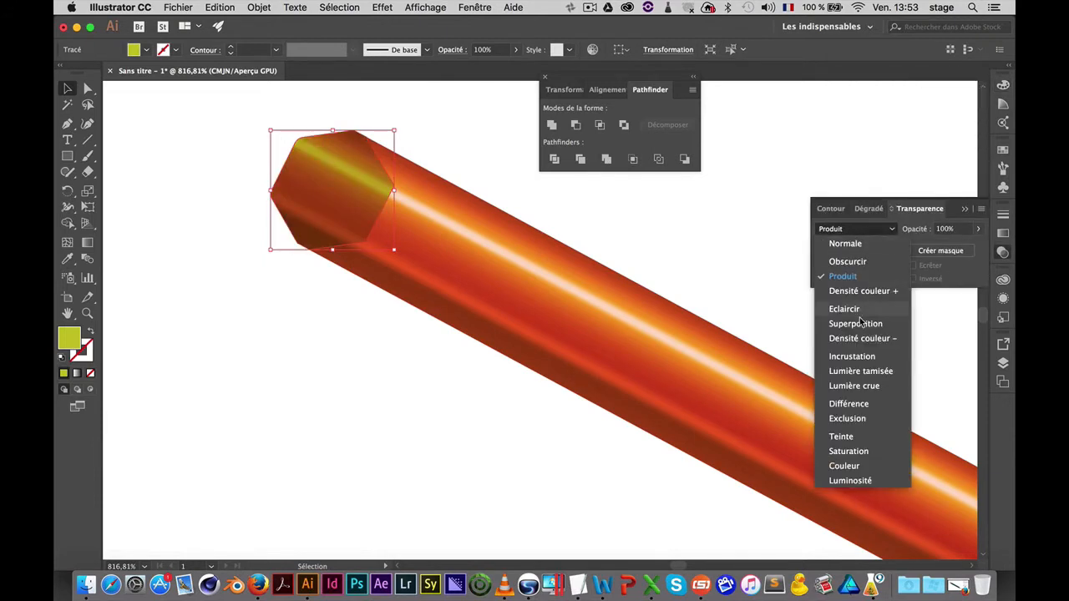
{"action": "left_click", "coordinate": [862, 357]}
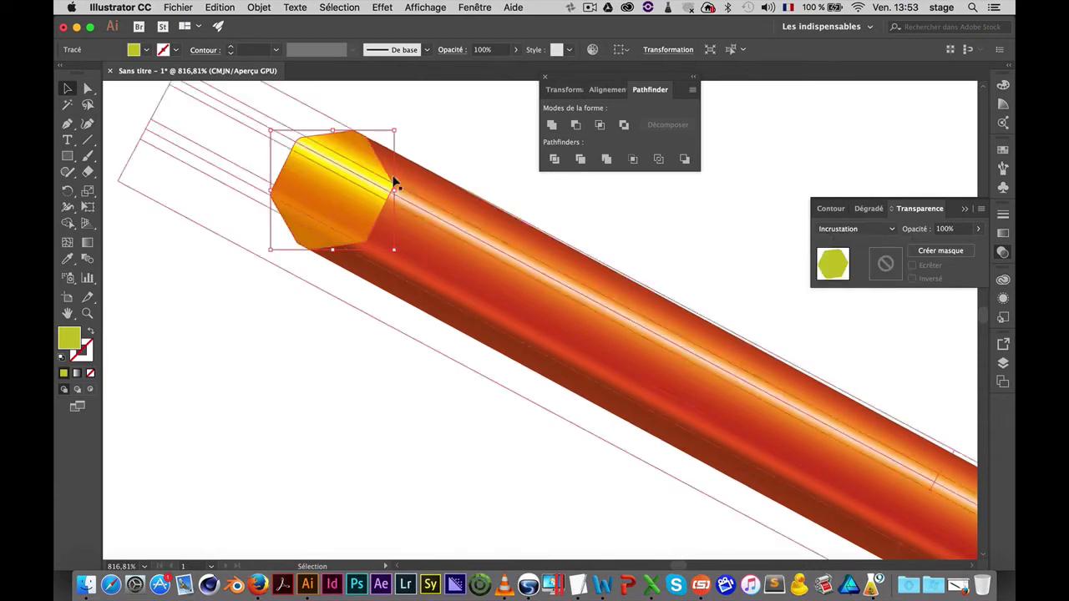
Duplicate the hexagon slightly along the body towards the tip and subtract the copy from the original, leaving a thin band
{"action": "left_click", "coordinate": [353, 172], "text": "super"}
{"action": "left_click_drag", "start_coordinate": [514, 327], "coordinate": [360, 186]}
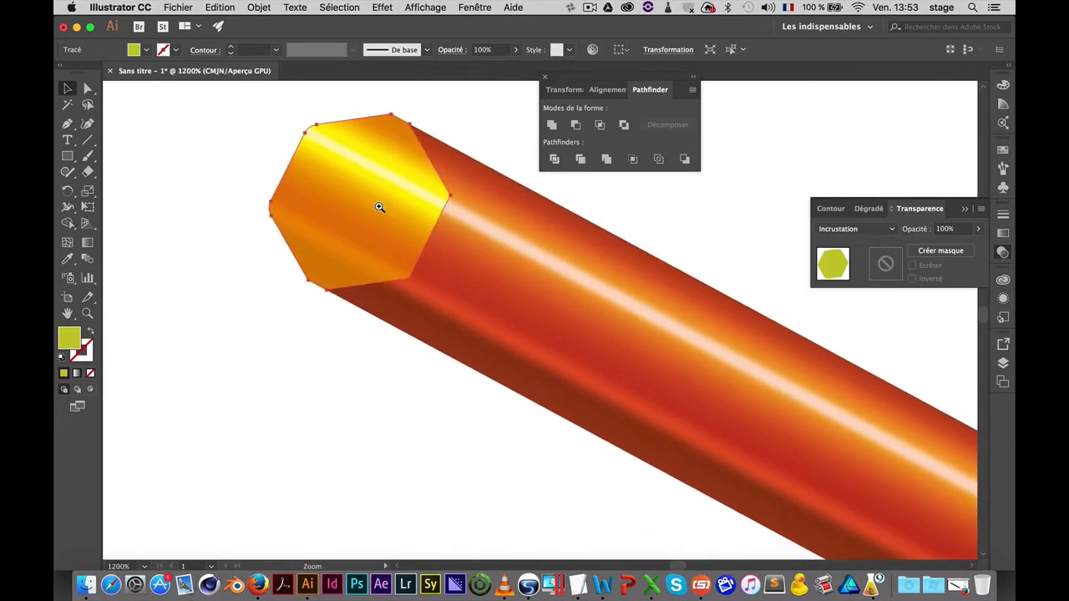
{"action": "left_click", "coordinate": [377, 208], "text": "super"}
{"action": "left_click_drag", "start_coordinate": [517, 285], "coordinate": [542, 303]}
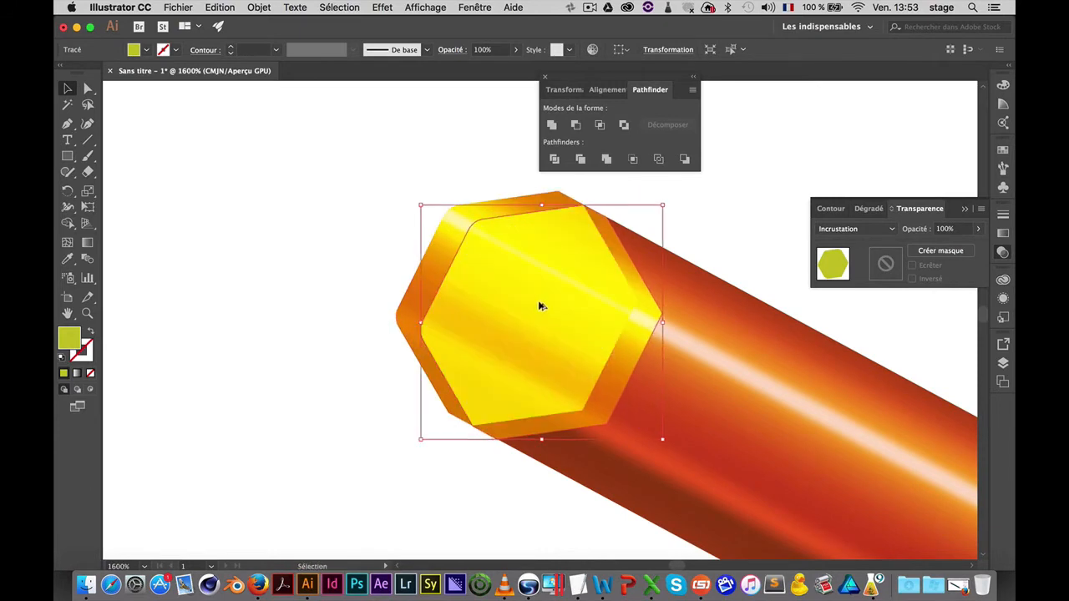
{"action": "left_click", "coordinate": [420, 264], "text": "shift"}
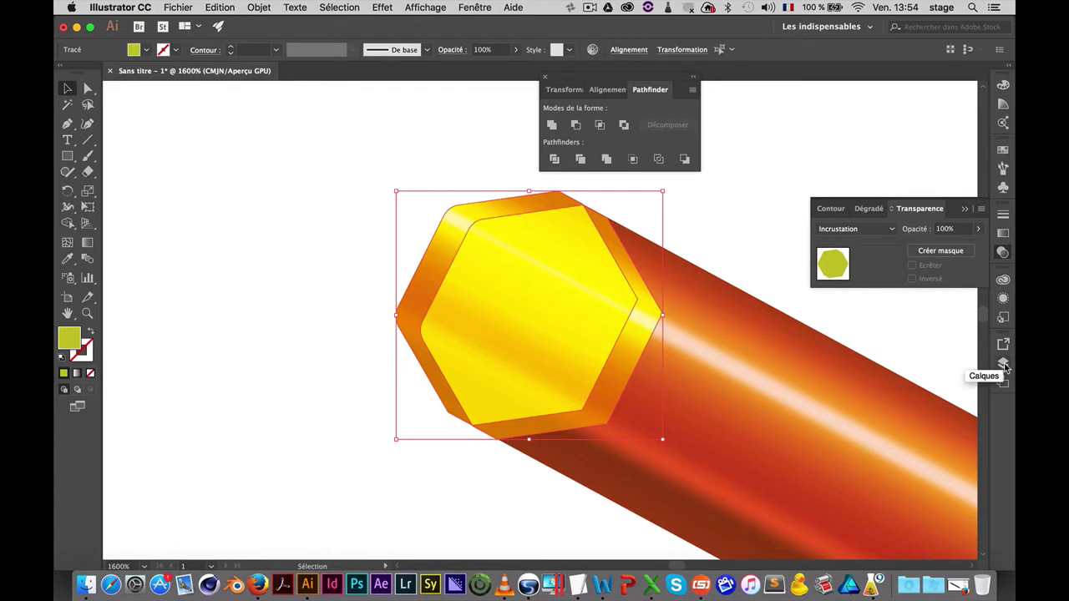
{"action": "left_click", "coordinate": [575, 125]}
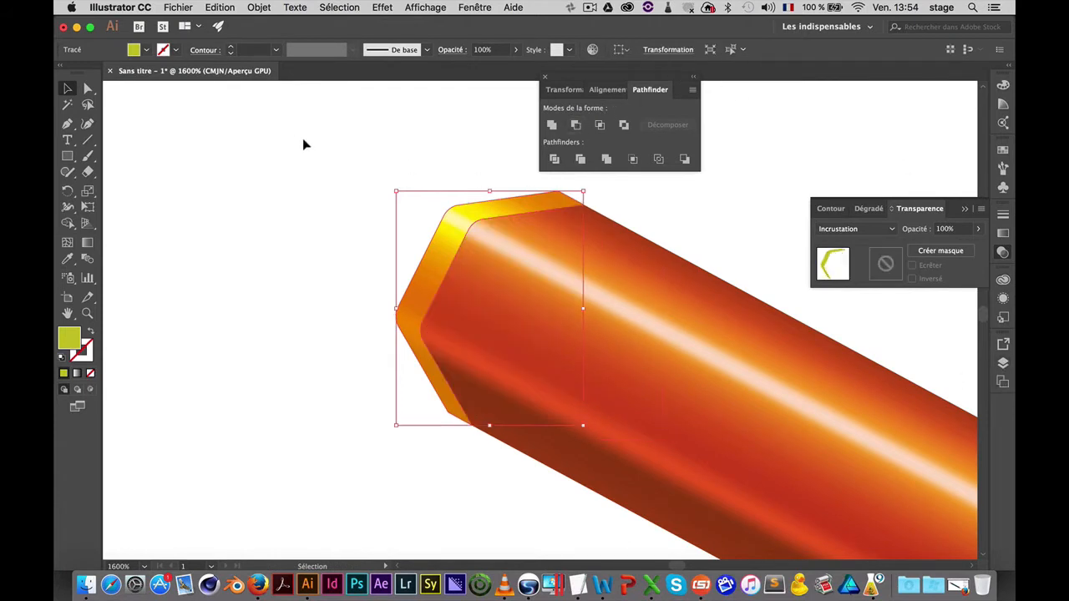
{"action": "left_click", "coordinate": [259, 276]}
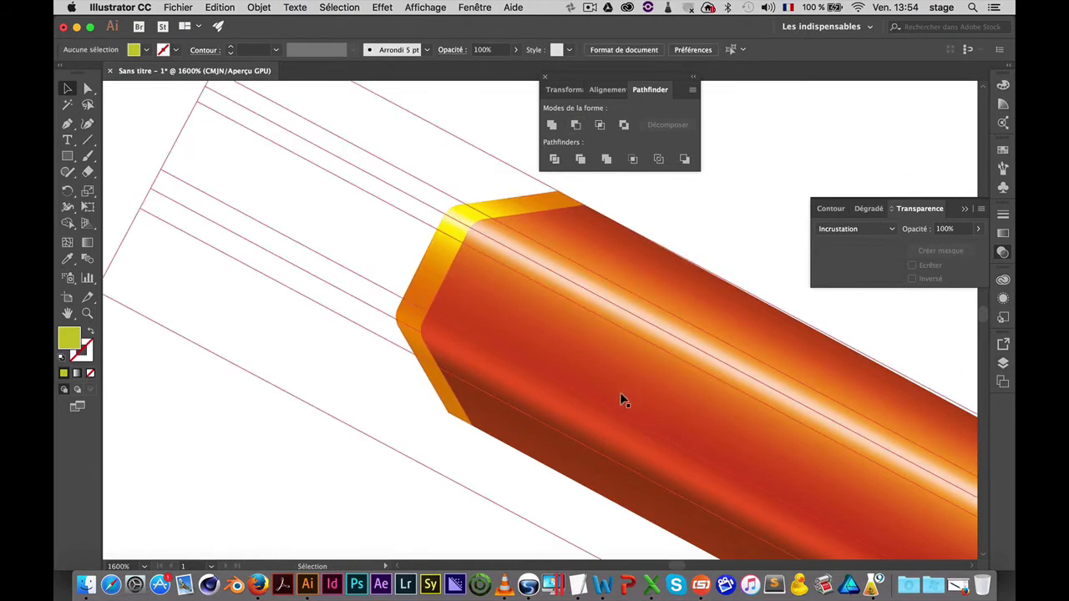
Recolour the thin band at the pencil's back end with the blue fill 2A7EC4
{"action": "left_click", "coordinate": [537, 370], "text": "alt+super"}
{"action": "left_click", "coordinate": [544, 367], "text": "alt+super"}
{"action": "left_click", "coordinate": [543, 367], "text": "alt+super"}
{"action": "left_click", "coordinate": [547, 368], "text": "alt+super"}
{"action": "left_click", "coordinate": [570, 364], "text": "alt+super"}
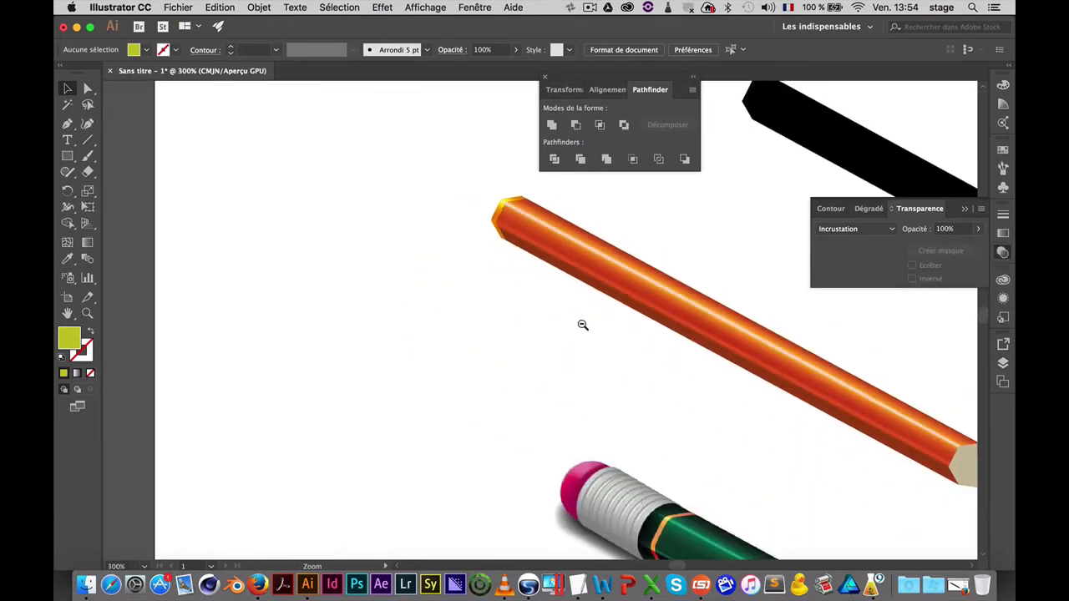
{"action": "left_click_drag", "start_coordinate": [677, 327], "coordinate": [489, 262]}
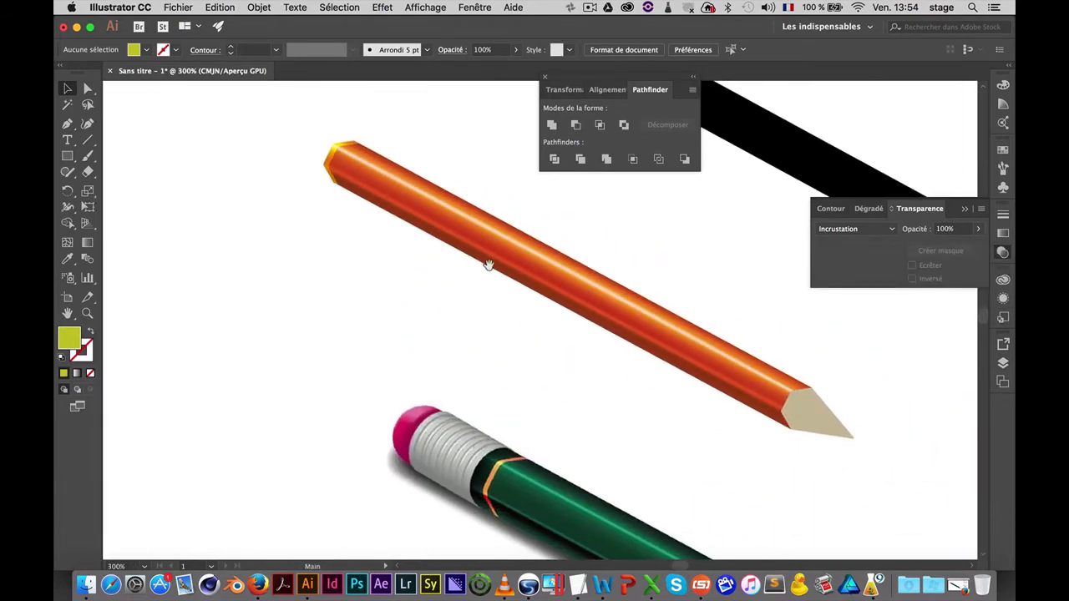
{"action": "left_click", "coordinate": [343, 145]}
{"action": "key", "text": "super+space"}
{"action": "left_click_drag", "start_coordinate": [329, 148], "coordinate": [571, 217]}
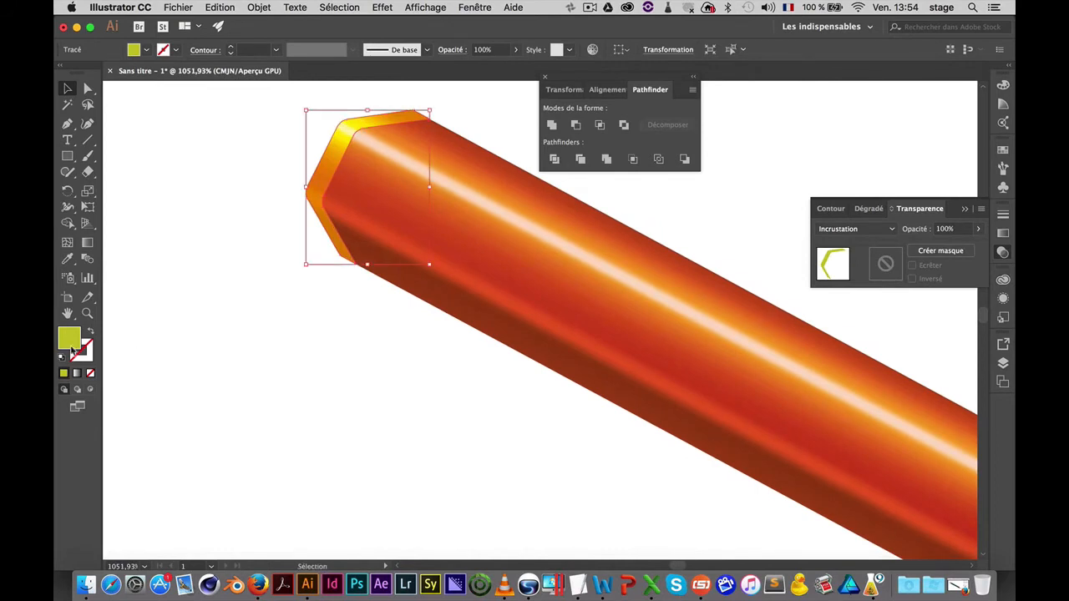
{"action": "double_click", "coordinate": [68, 338]}
{"action": "left_click_drag", "start_coordinate": [556, 285], "coordinate": [556, 280]}
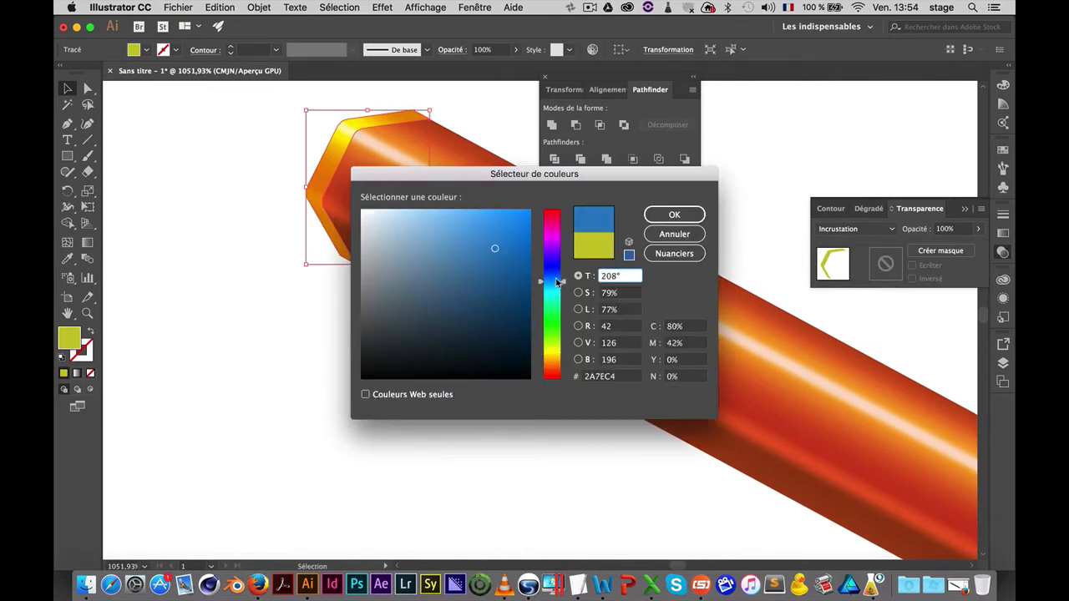
{"action": "left_click", "coordinate": [674, 215]}
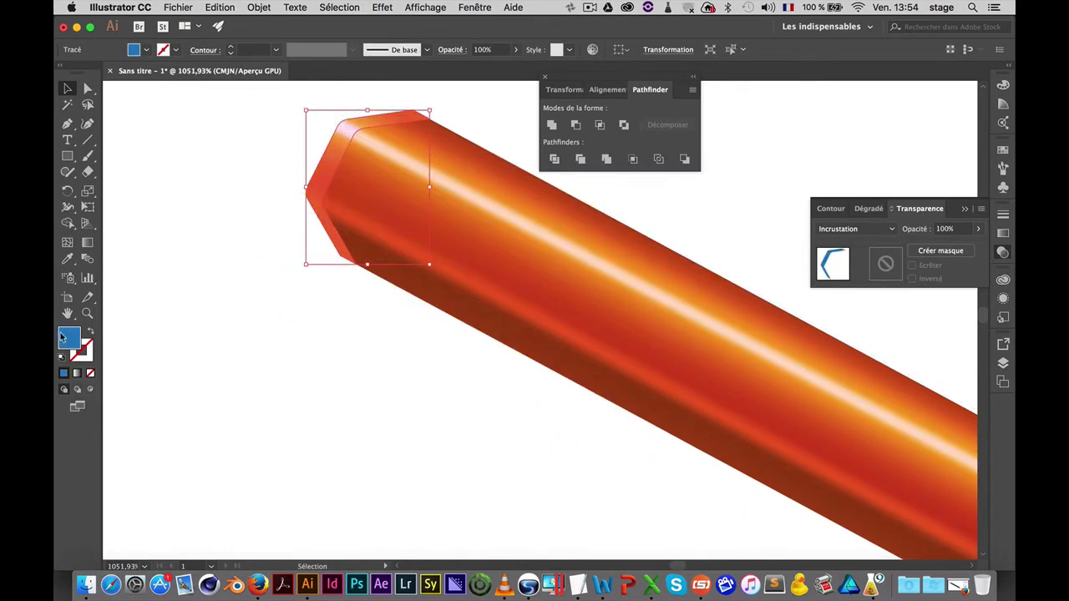
Try Lumière tamisée on the blue band, and set its blend mode to Produit
{"action": "left_click", "coordinate": [856, 229]}
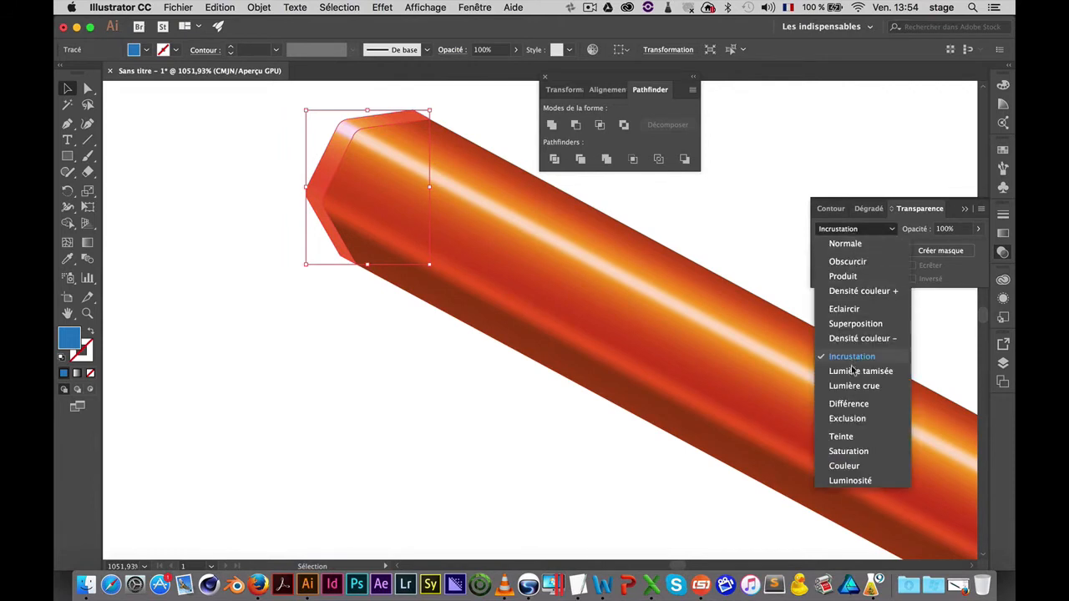
{"action": "left_click", "coordinate": [852, 372]}
{"action": "left_click", "coordinate": [856, 228]}
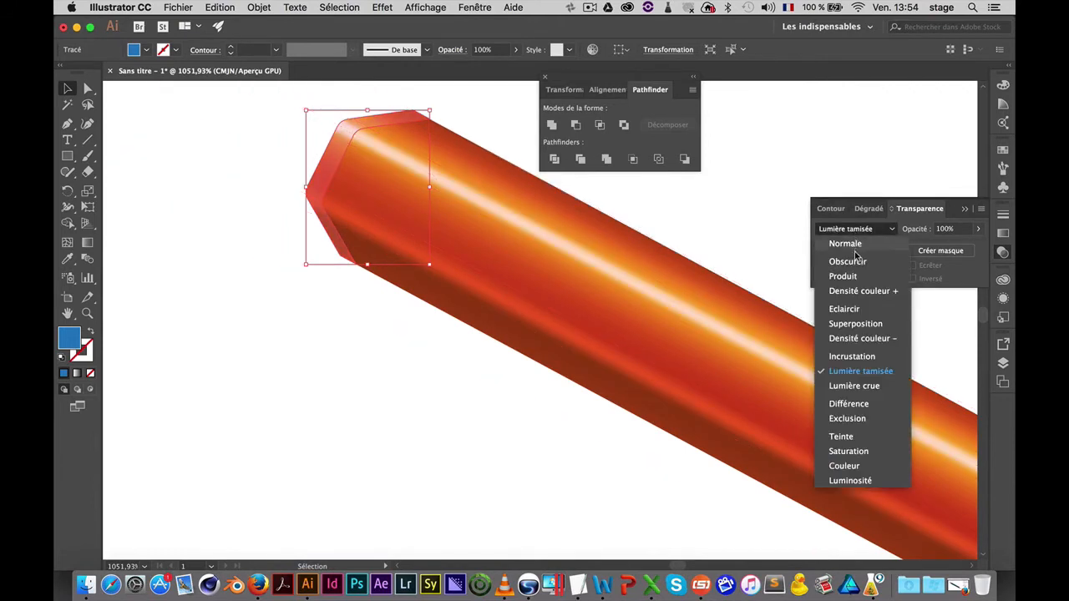
{"action": "left_click", "coordinate": [856, 276]}
Extend the pencil body's back end slightly beyond the dark band by moving the end points of its clipping path outward
{"action": "left_click", "coordinate": [577, 312], "text": "alt"}
{"action": "left_click", "coordinate": [585, 337], "text": "alt"}
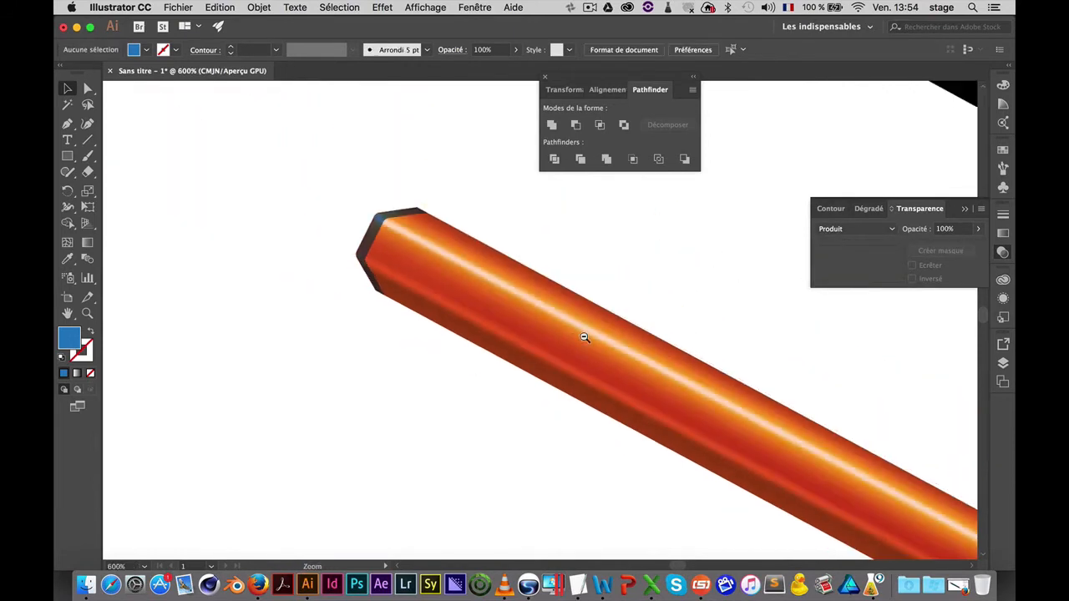
{"action": "left_click", "coordinate": [593, 358], "text": "alt"}
{"action": "left_click", "coordinate": [590, 414], "text": "alt"}
{"action": "mouse_move", "coordinate": [592, 417]}
{"action": "left_mouse_down"}
{"action": "mouse_move", "coordinate": [480, 336]}
{"action": "mouse_move", "coordinate": [473, 347]}
{"action": "left_mouse_up"}
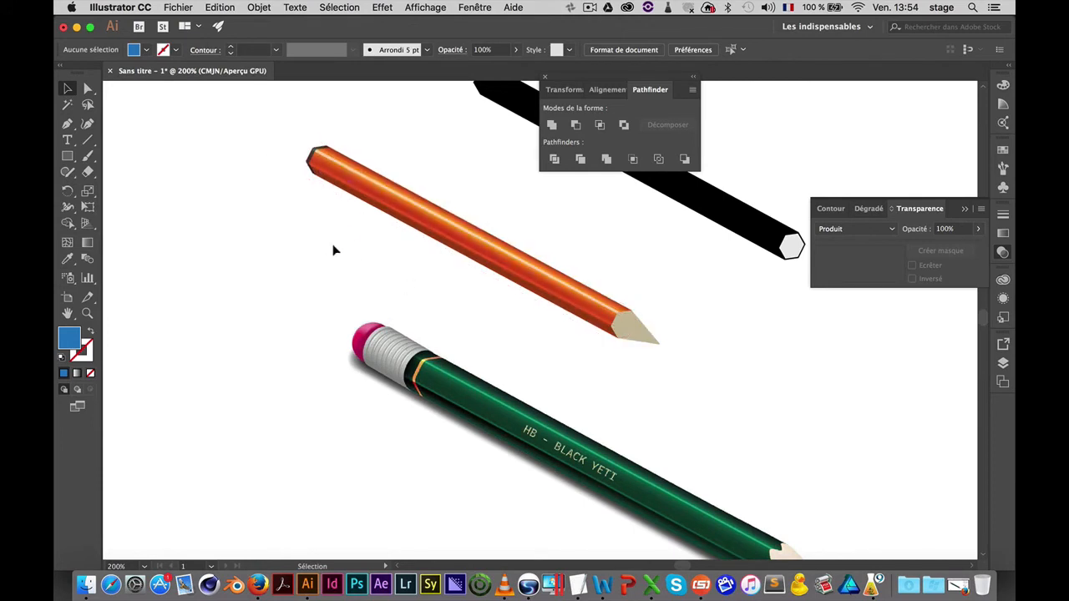
{"action": "scroll", "coordinate": [350, 259], "scroll_direction": "up", "scroll_amount": 3}
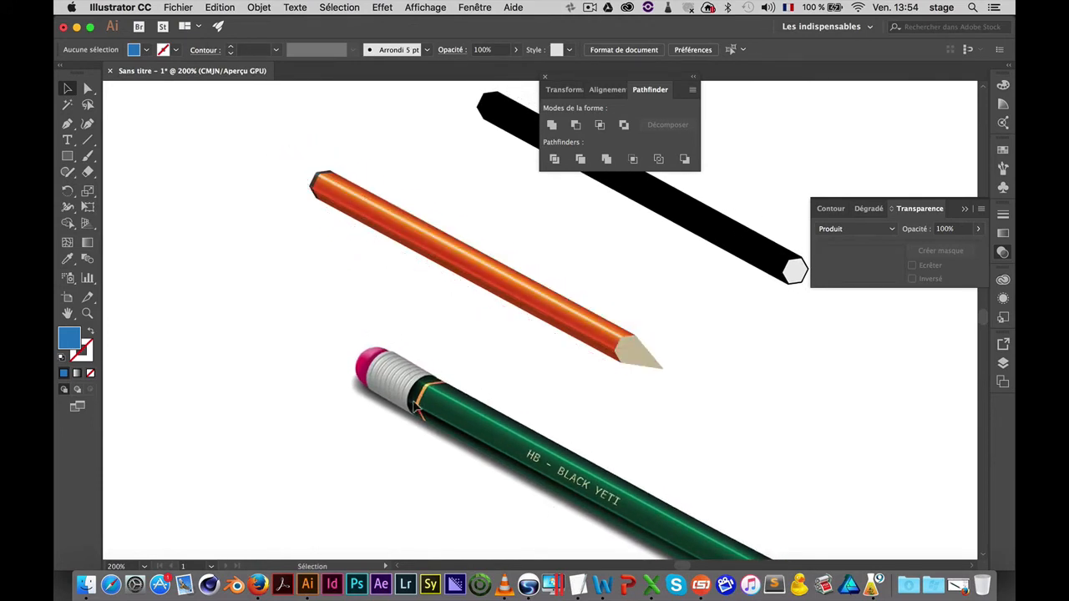
{"action": "left_click", "coordinate": [563, 331]}
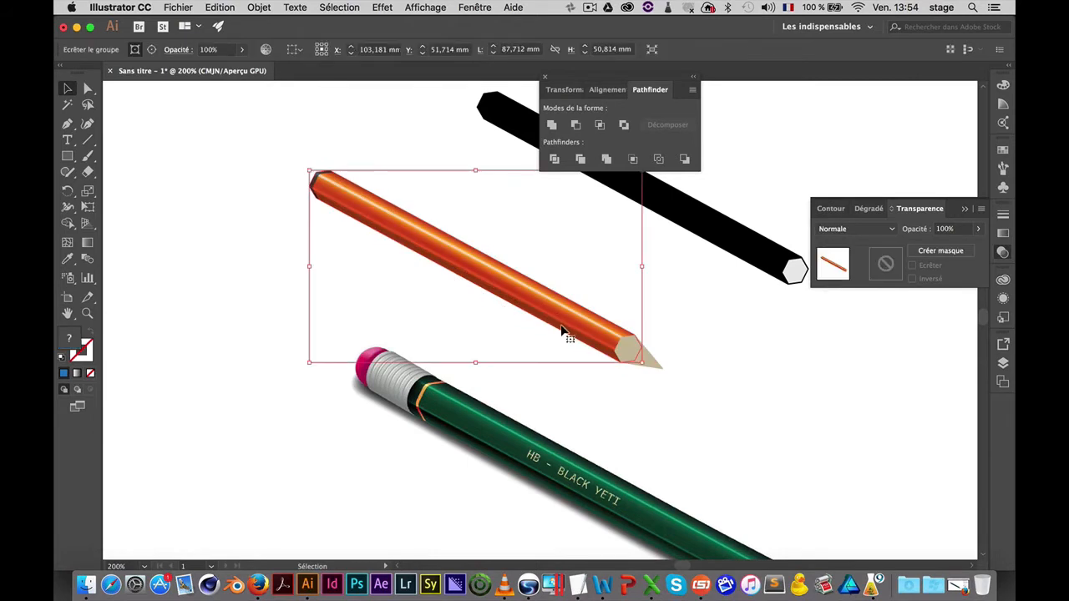
{"action": "key", "text": "a"}
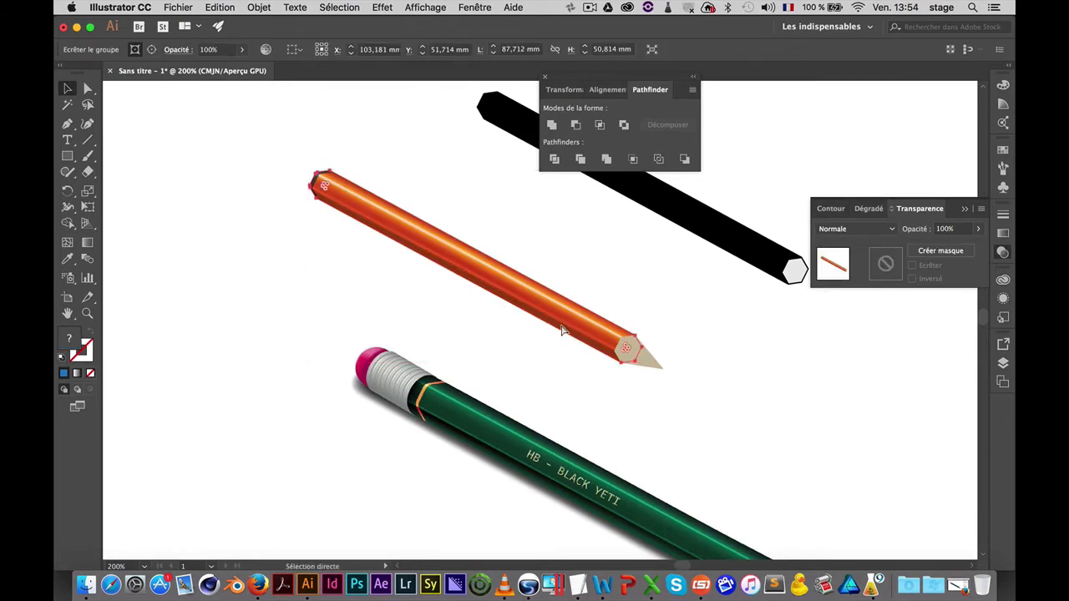
{"action": "key", "text": "z"}
{"action": "mouse_move", "coordinate": [286, 172]}
{"action": "left_mouse_down"}
{"action": "mouse_move", "coordinate": [482, 239]}
{"action": "mouse_move", "coordinate": [681, 342]}
{"action": "mouse_move", "coordinate": [610, 365]}
{"action": "left_mouse_up"}
{"action": "left_click_drag", "start_coordinate": [718, 375], "coordinate": [669, 353]}
{"action": "left_click", "coordinate": [263, 293]}
Compare the whole orange pencil, including its band and tip, with the green reference pencil
{"action": "left_click", "coordinate": [669, 362], "text": "alt+super"}
{"action": "left_click", "coordinate": [659, 360], "text": "alt+super"}
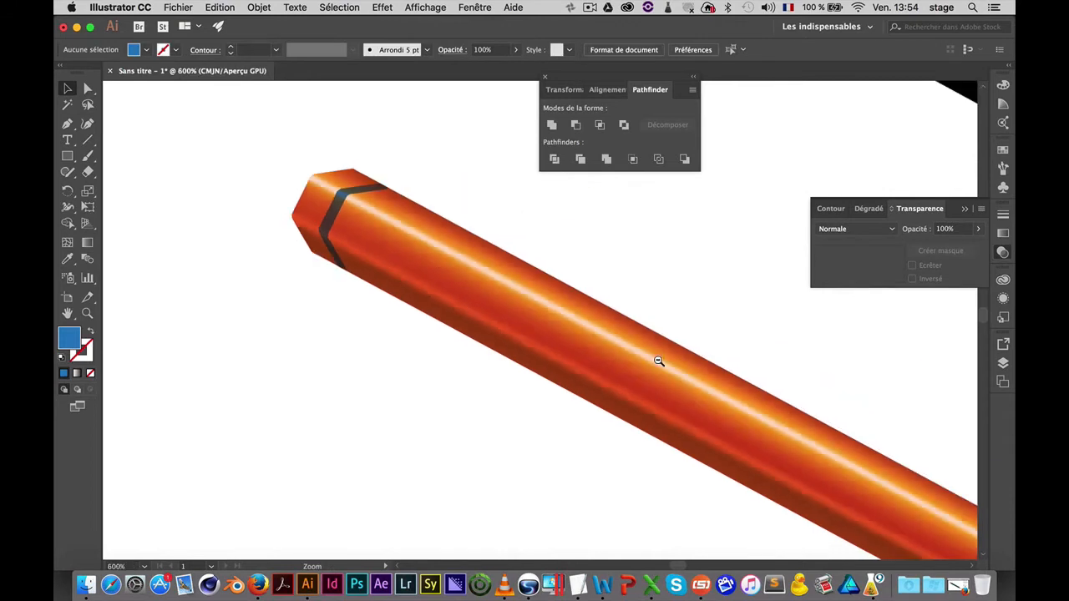
{"action": "left_click", "coordinate": [658, 365], "text": "alt+super"}
{"action": "left_click", "coordinate": [658, 380], "text": "alt+super"}
{"action": "left_click", "coordinate": [658, 386], "text": "alt+super"}
{"action": "left_click_drag", "start_coordinate": [635, 384], "coordinate": [597, 333]}
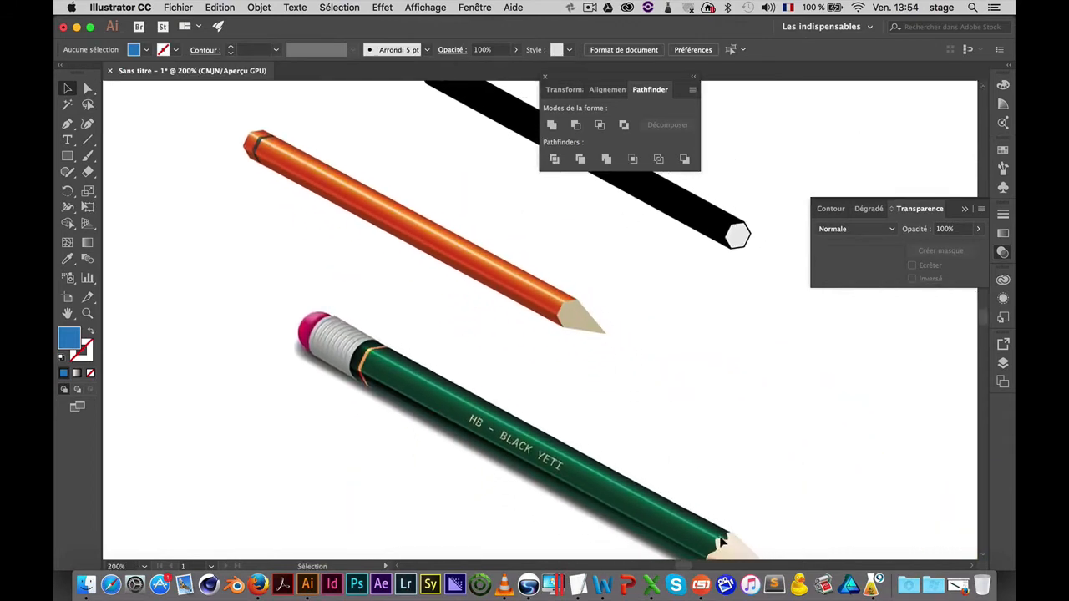
{"action": "scroll", "coordinate": [607, 346], "scroll_direction": "down", "scroll_amount": 3}
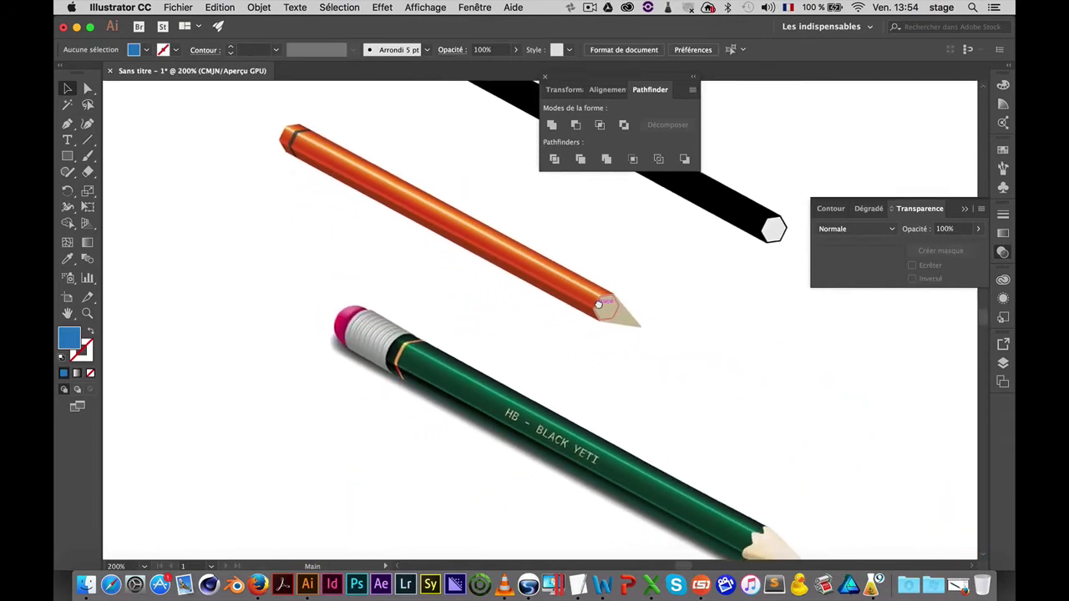
{"action": "scroll", "coordinate": [618, 351], "scroll_direction": "right", "scroll_amount": 3}
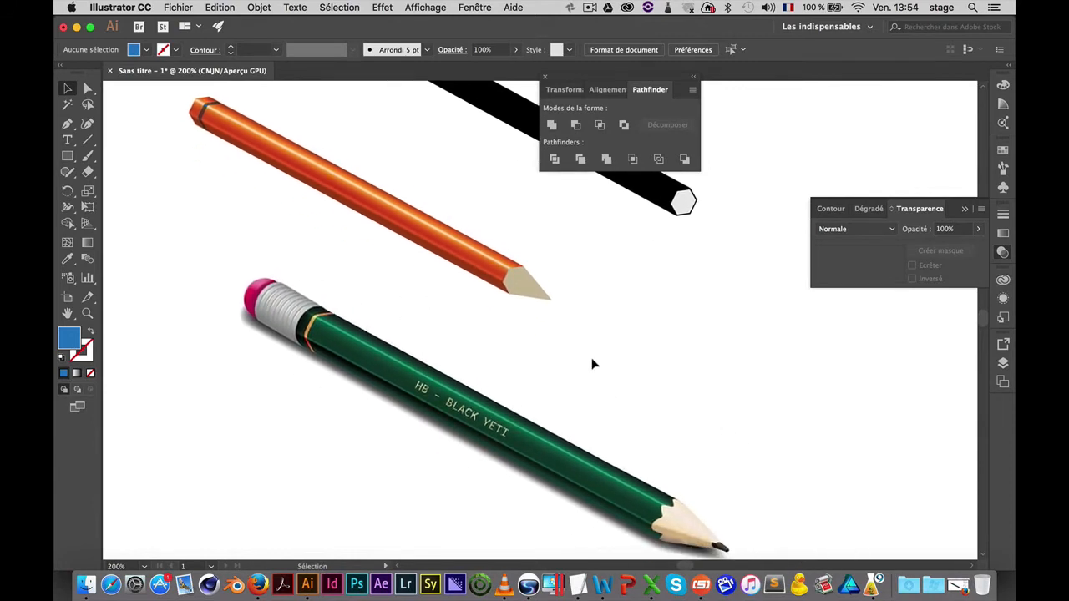
{"action": "left_click_drag", "start_coordinate": [592, 356], "coordinate": [575, 346]}
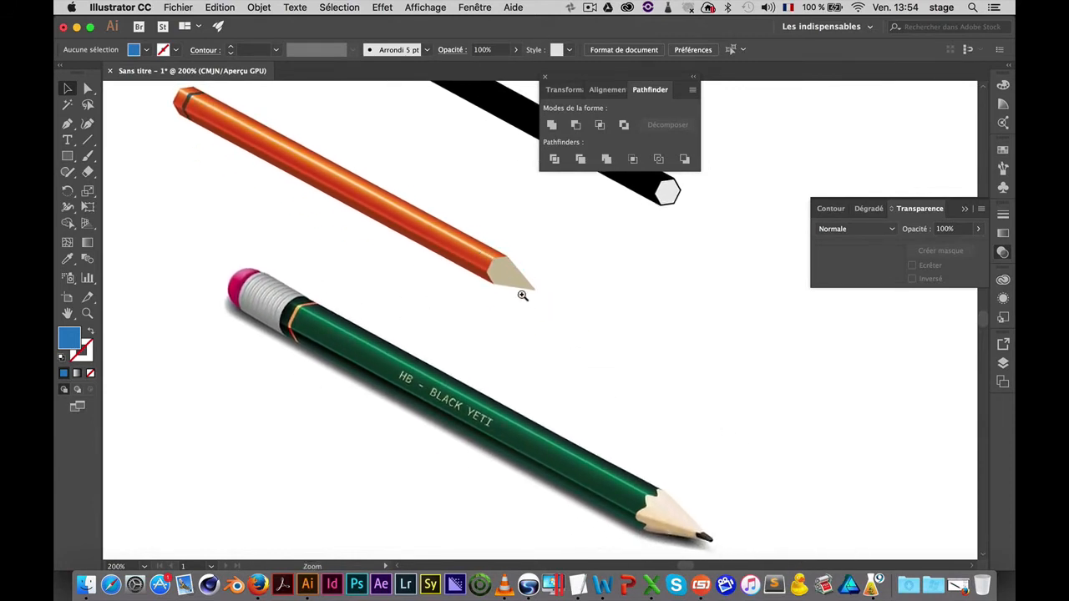
Expand the blend of the pencil's beige tip and merge it into a single path
{"action": "mouse_move", "coordinate": [505, 264]}
{"action": "left_mouse_down"}
{"action": "mouse_move", "coordinate": [635, 301]}
{"action": "mouse_move", "coordinate": [554, 305]}
{"action": "mouse_move", "coordinate": [533, 264]}
{"action": "left_mouse_up"}
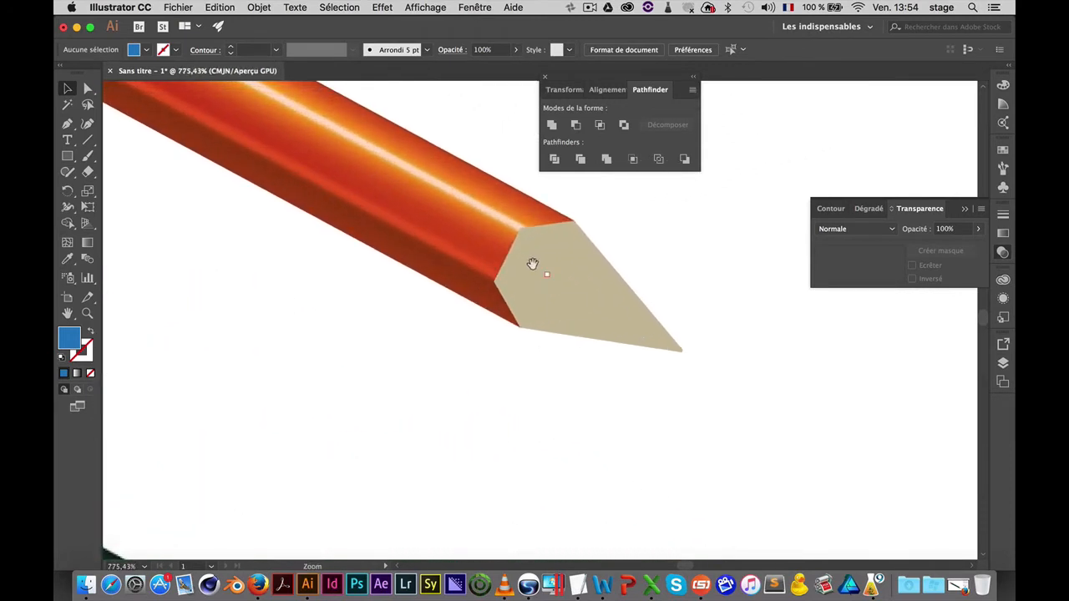
{"action": "left_click", "coordinate": [540, 245]}
{"action": "left_click", "coordinate": [570, 317]}
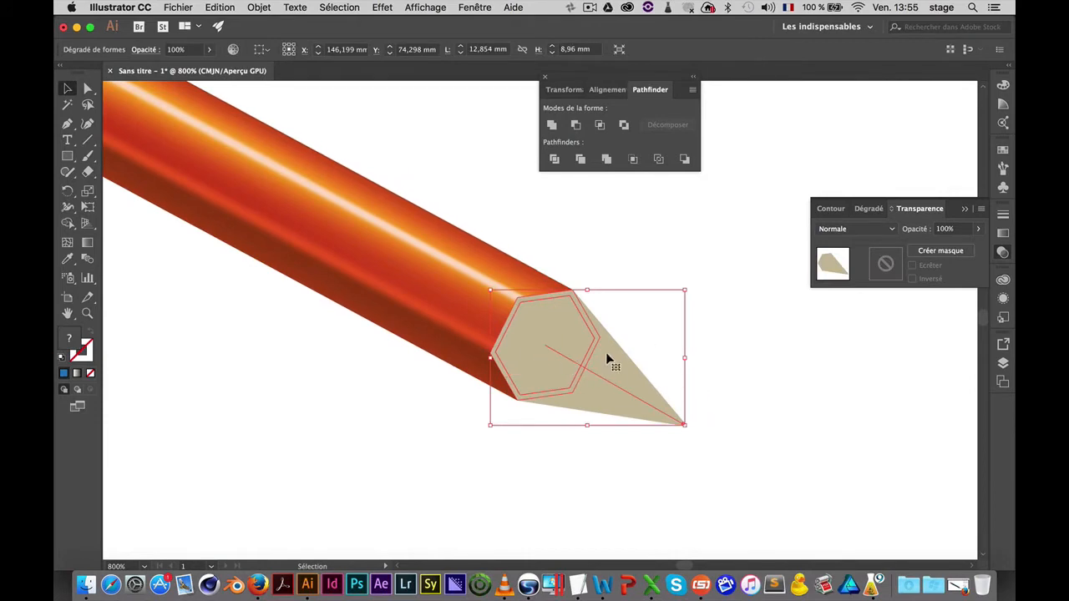
{"action": "left_click", "coordinate": [261, 7]}
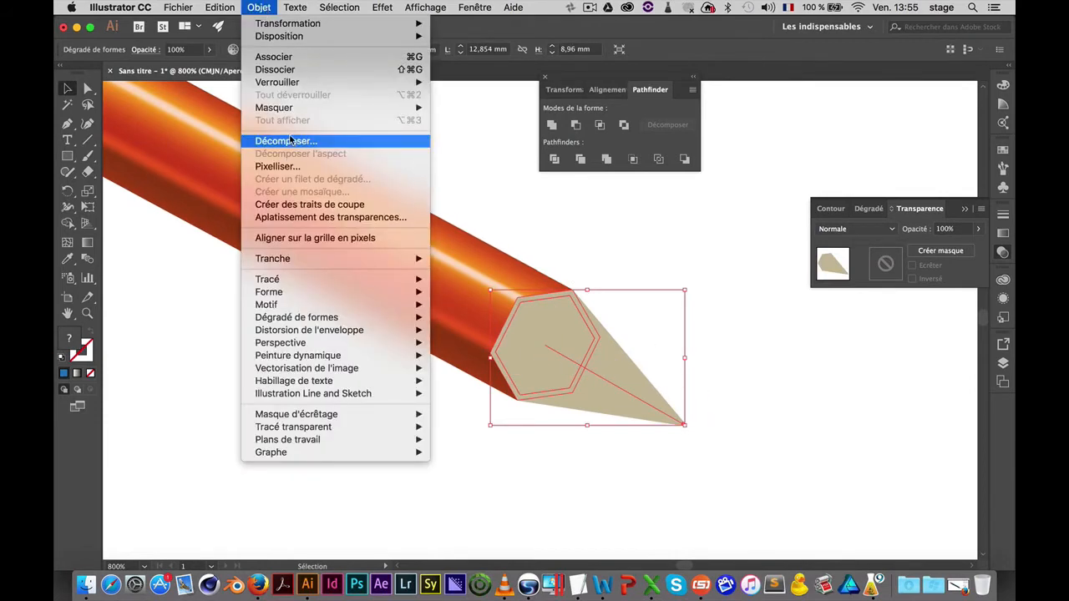
{"action": "left_click", "coordinate": [288, 140]}
{"action": "left_click", "coordinate": [606, 376]}
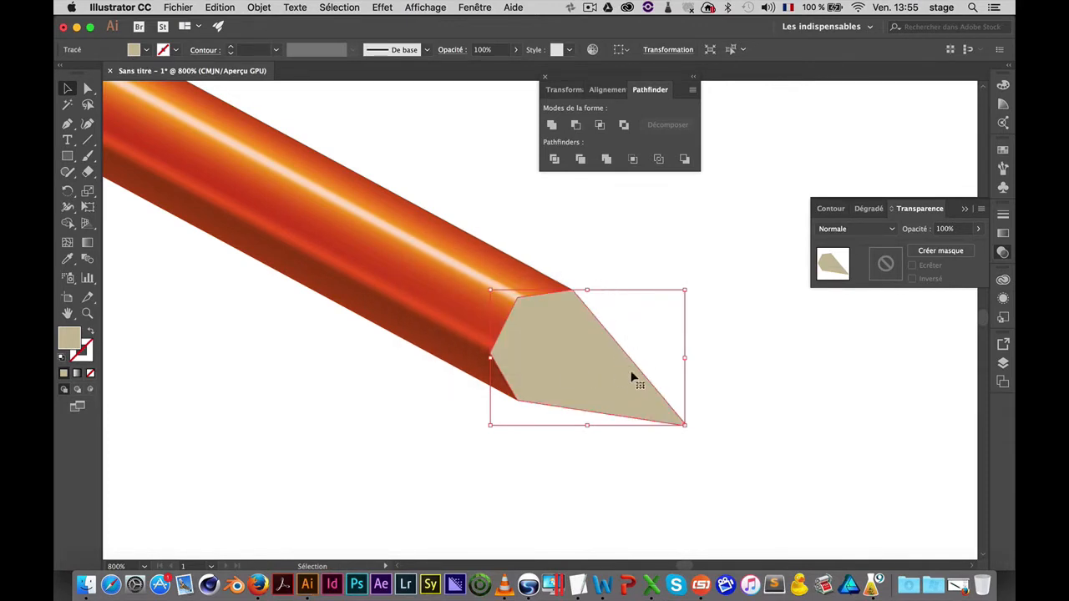
Recolour the pencil tip with the light wood fill F7DAB0
{"action": "double_click", "coordinate": [67, 339]}
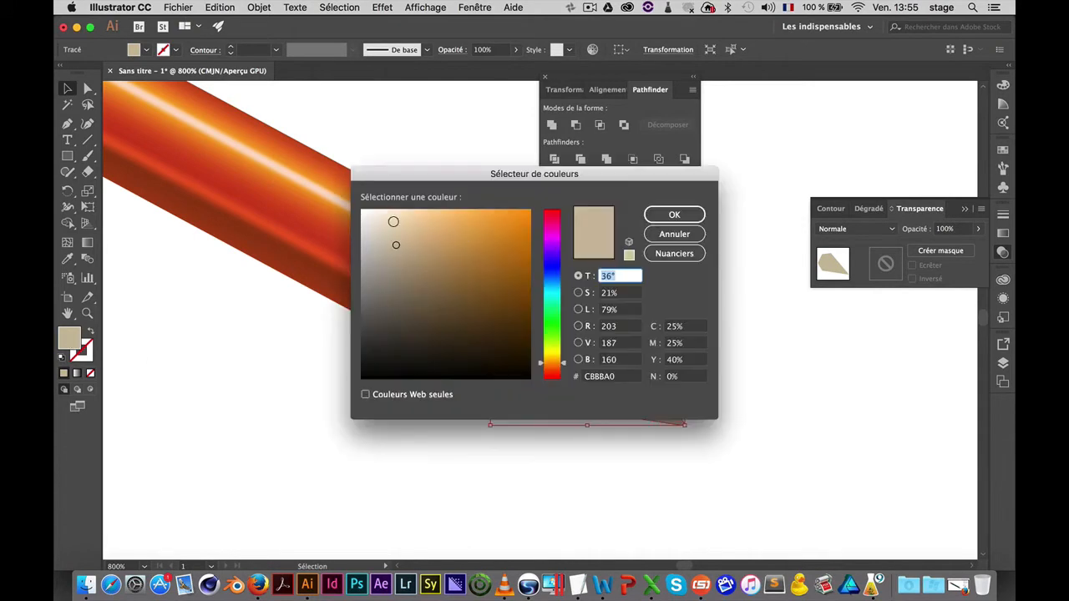
{"action": "left_click_drag", "start_coordinate": [394, 221], "coordinate": [405, 220]}
{"action": "left_click", "coordinate": [674, 214]}
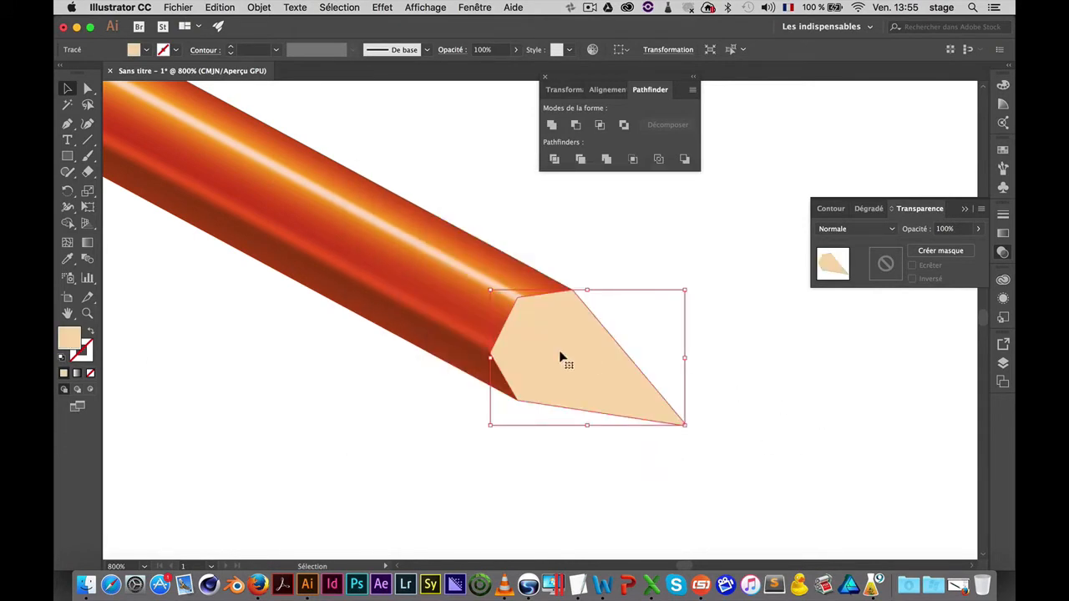
Bend the tip's three edges against the orange body into rounded scallops with the Pen tool
{"action": "key", "text": "p"}
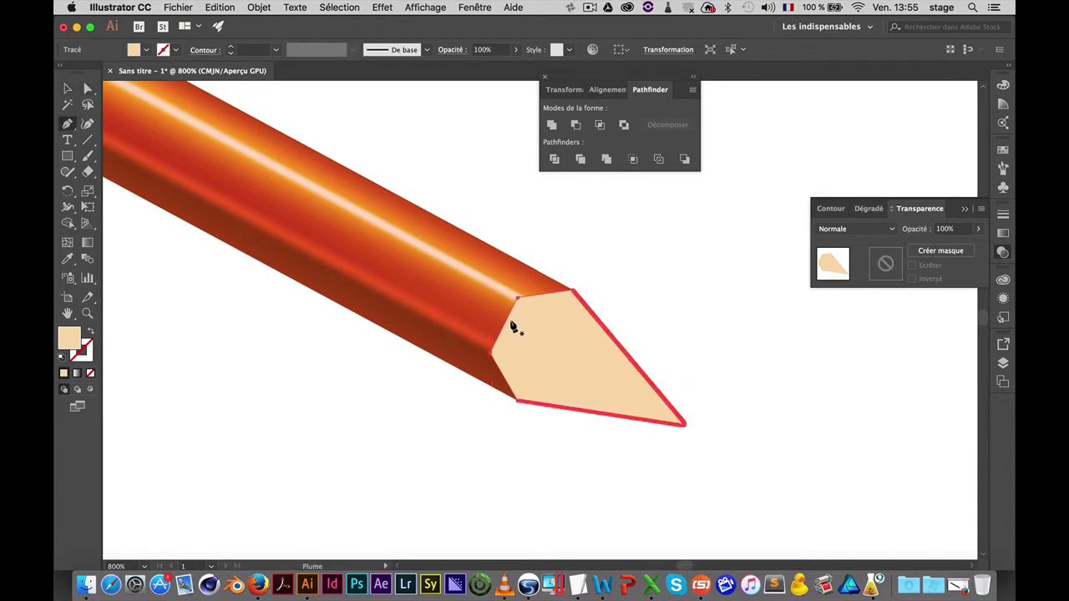
{"action": "mouse_move", "coordinate": [518, 298]}
{"action": "left_mouse_down"}
{"action": "mouse_move", "coordinate": [470, 312]}
{"action": "mouse_move", "coordinate": [547, 301]}
{"action": "mouse_move", "coordinate": [524, 274]}
{"action": "mouse_move", "coordinate": [518, 285]}
{"action": "left_mouse_up"}
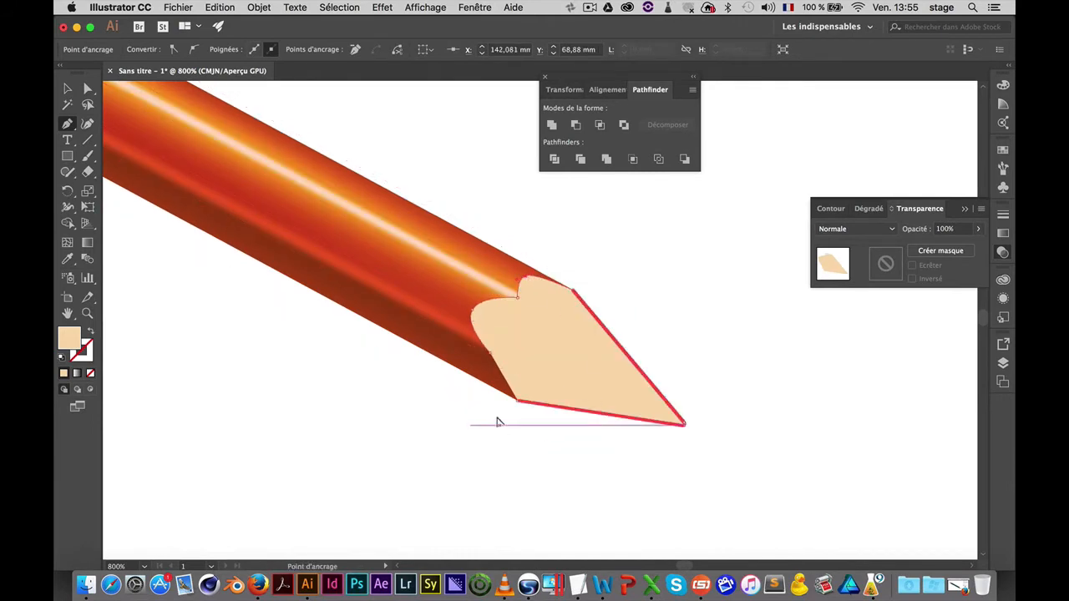
{"action": "left_click_drag", "start_coordinate": [504, 382], "coordinate": [480, 385]}
{"action": "left_click", "coordinate": [752, 417], "text": "super"}
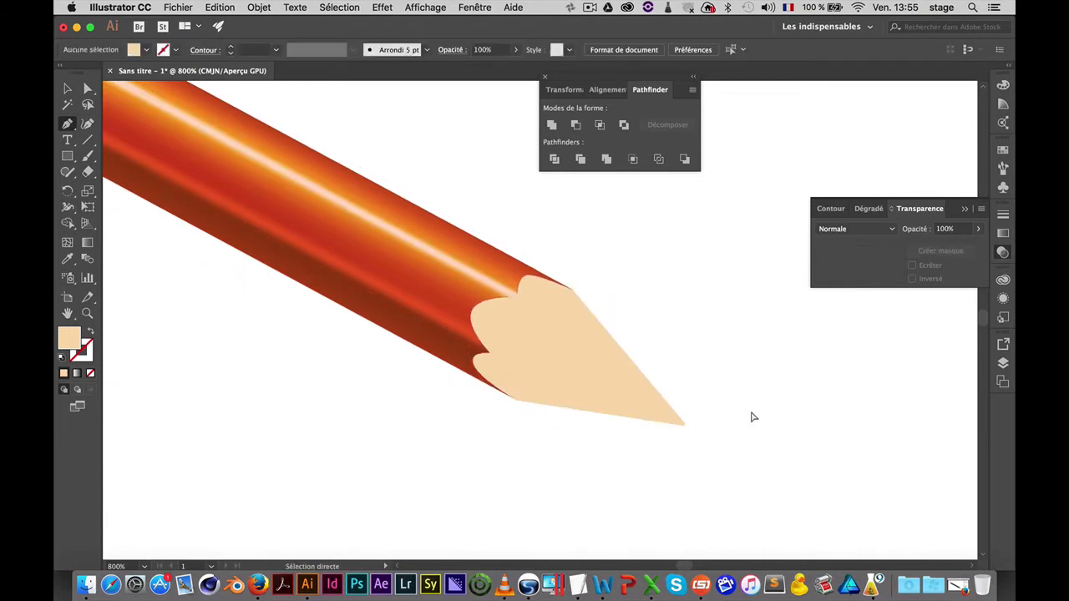
Examine the scalloped tip's overall look beside the green reference pencil and up close
{"action": "key", "text": "super+space"}
{"action": "scroll", "coordinate": [607, 368], "scroll_direction": "down", "scroll_amount": 3}
{"action": "scroll", "coordinate": [607, 369], "scroll_direction": "right", "scroll_amount": 3}
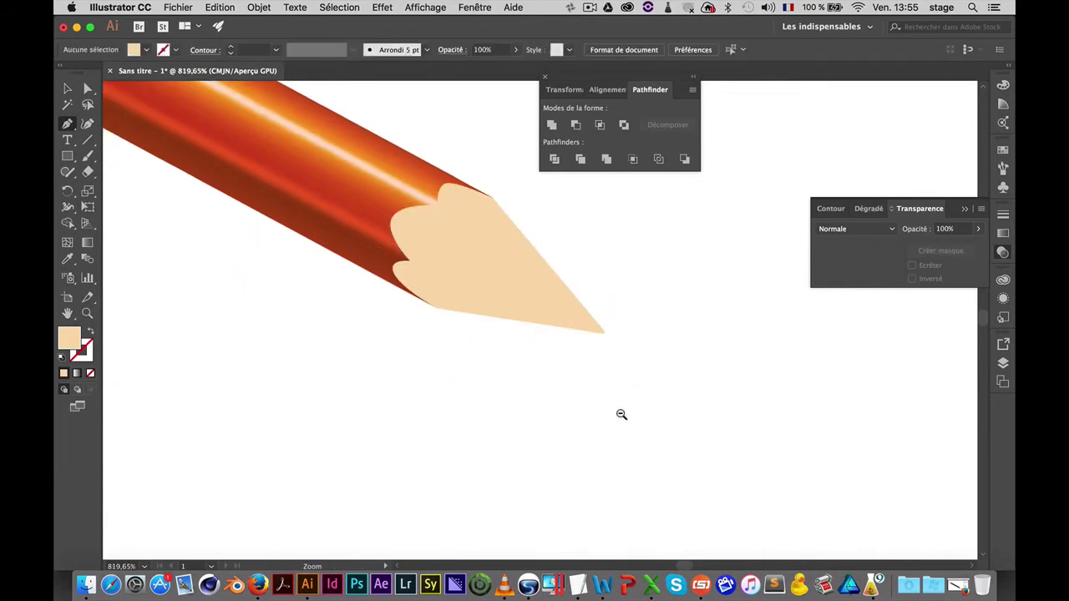
{"action": "left_click", "coordinate": [453, 258], "text": "alt"}
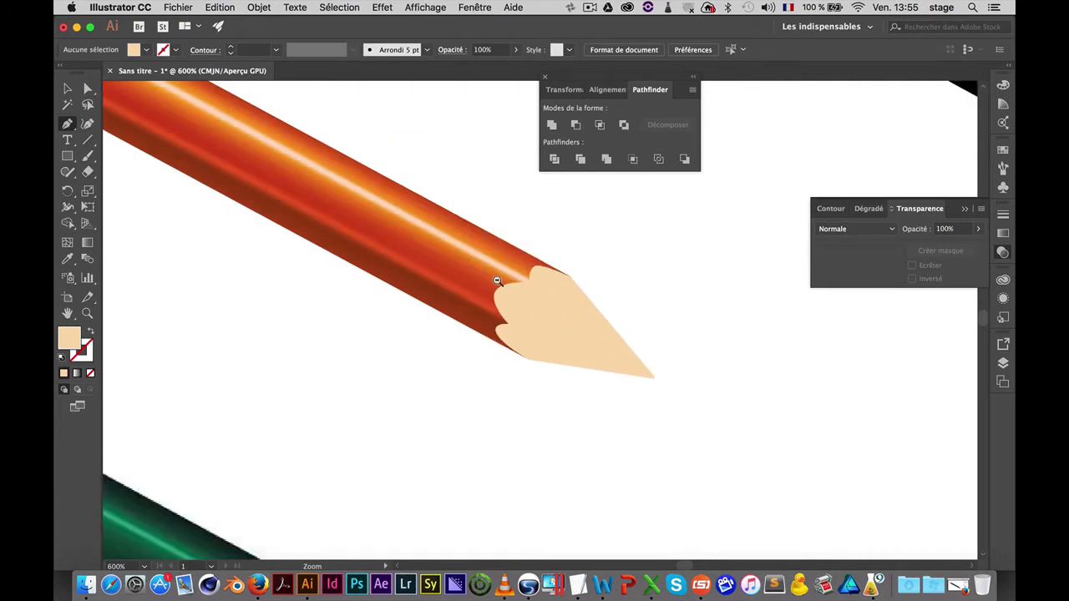
{"action": "left_click", "coordinate": [565, 323], "text": "alt"}
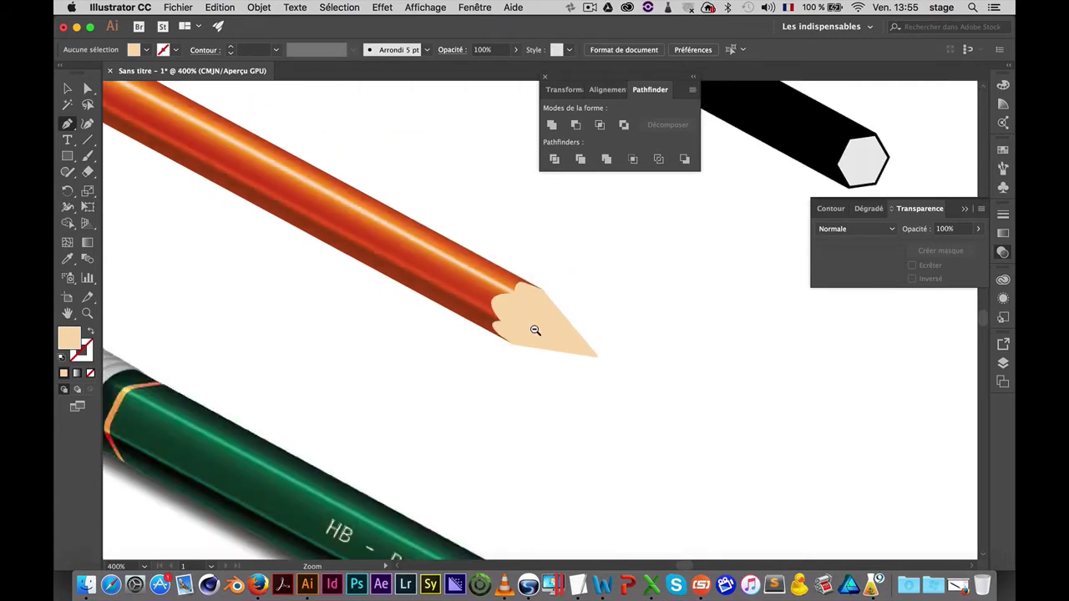
{"action": "left_click", "coordinate": [535, 329], "text": "alt"}
{"action": "left_click", "coordinate": [552, 327]}
{"action": "left_click", "coordinate": [540, 327]}
{"action": "left_click_drag", "start_coordinate": [529, 306], "coordinate": [507, 260]}
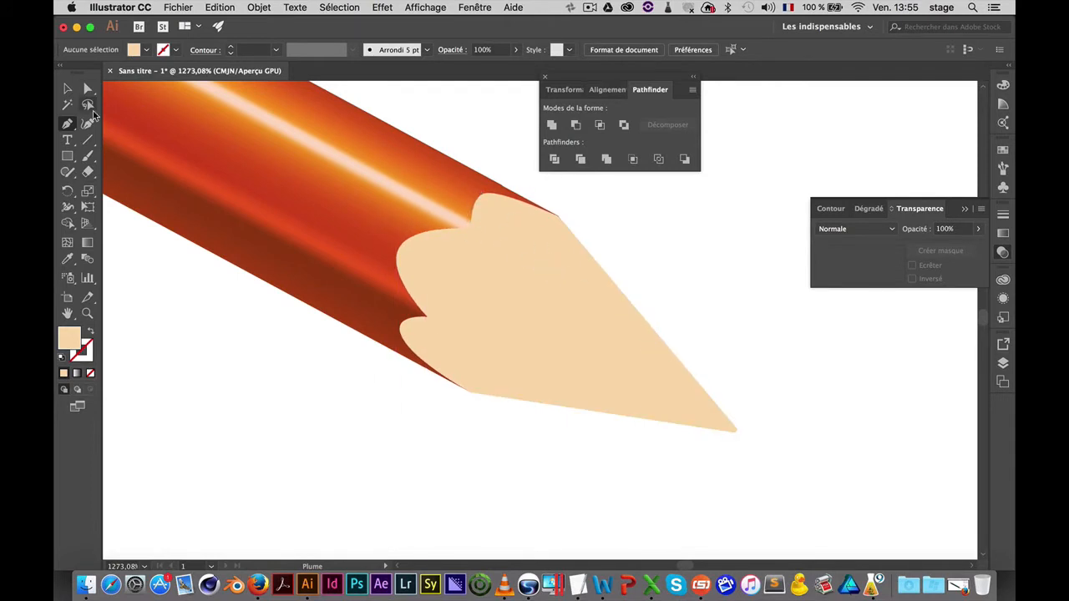
Duplicate the tip shape slightly lower and subtract it from the original copy, leaving a thin rim along the upper edges
{"action": "left_click", "coordinate": [68, 88]}
{"action": "left_click", "coordinate": [539, 290]}
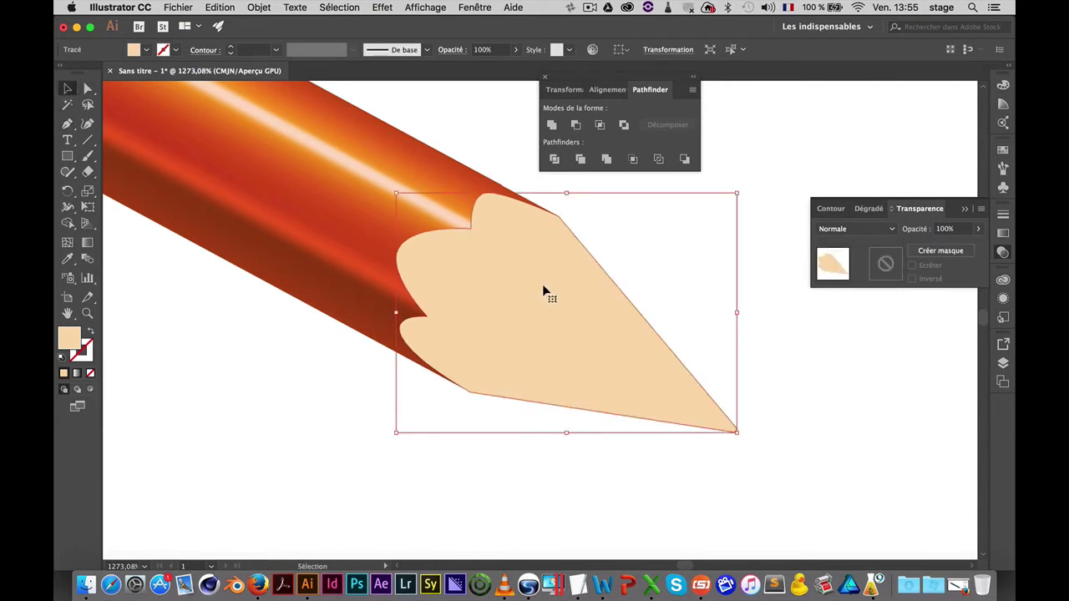
{"action": "key", "text": "a"}
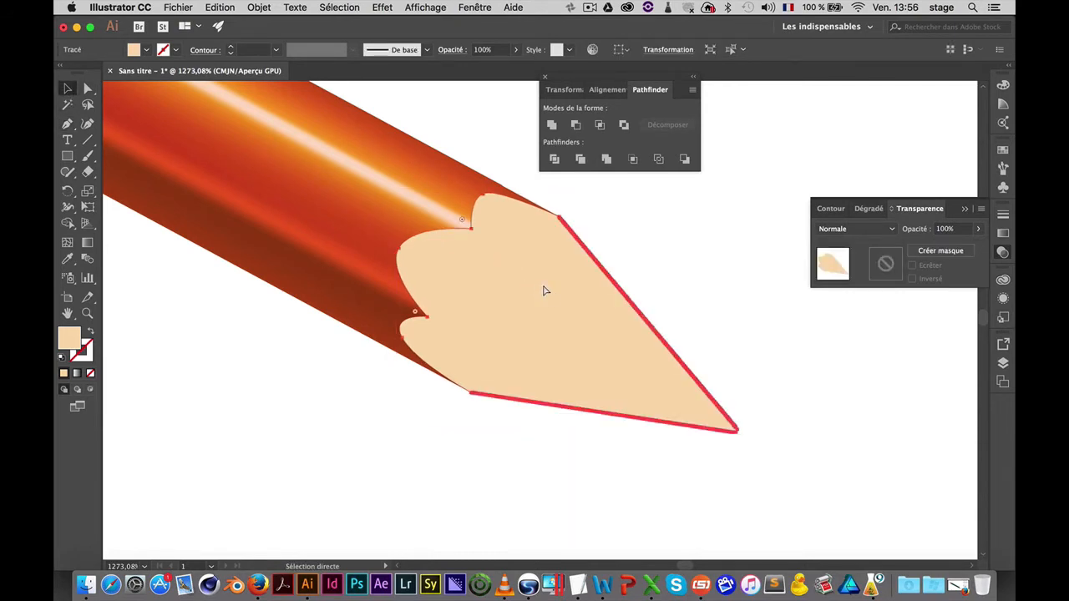
{"action": "key", "text": "v"}
{"action": "key", "text": "v"}
{"action": "left_click_drag", "start_coordinate": [539, 278], "coordinate": [538, 280]}
{"action": "left_click", "coordinate": [450, 232], "text": "shift"}
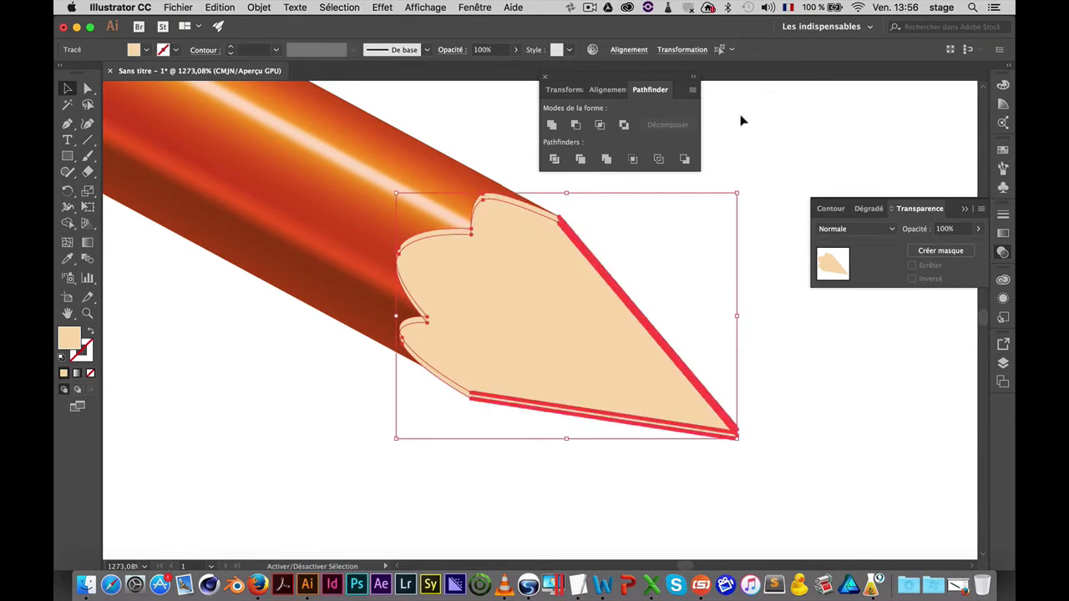
{"action": "left_click", "coordinate": [576, 123]}
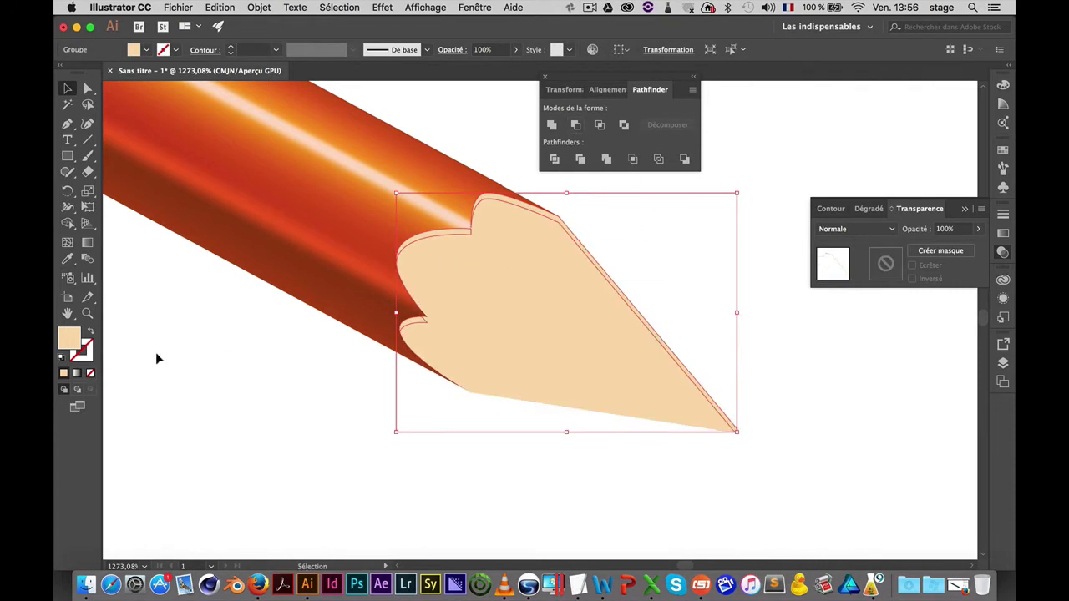
Fill the thin rim with a tan clearly darker than the tip's light wood colour
{"action": "double_click", "coordinate": [71, 337]}
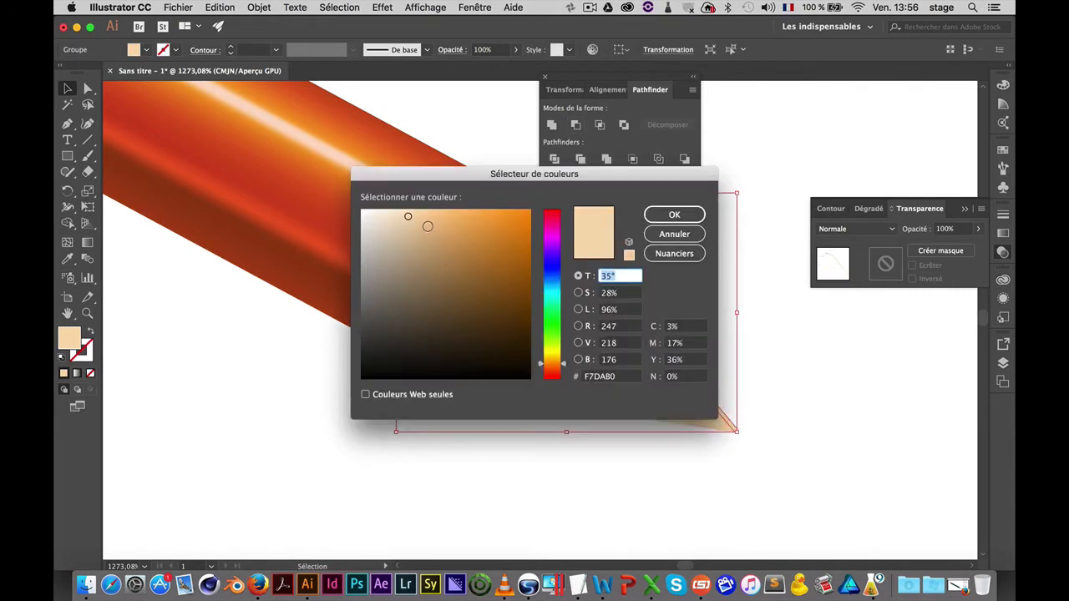
{"action": "left_click", "coordinate": [674, 214]}
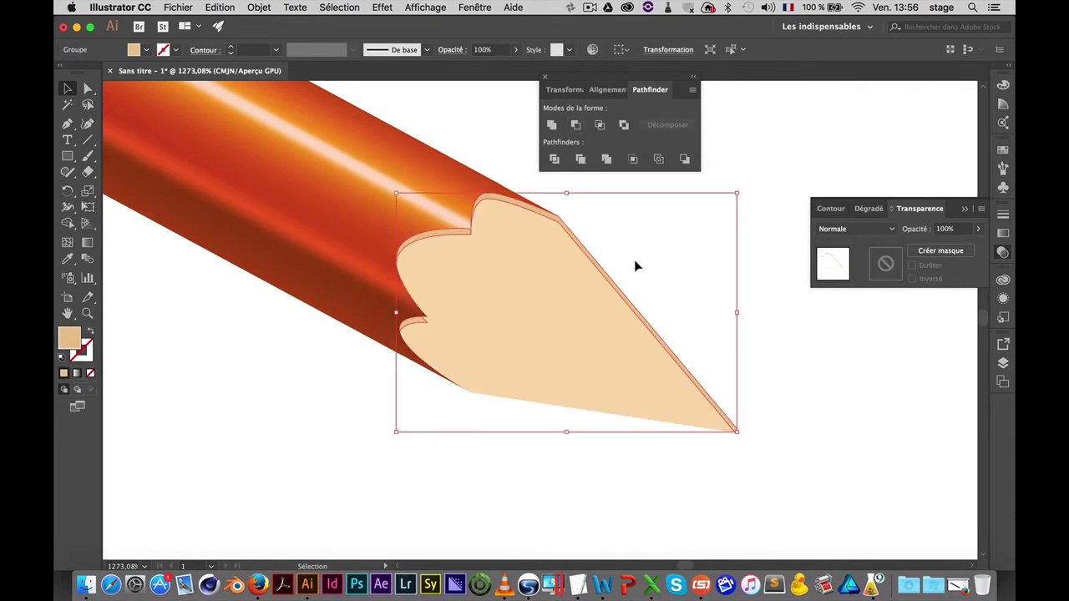
{"action": "left_click", "coordinate": [636, 267]}
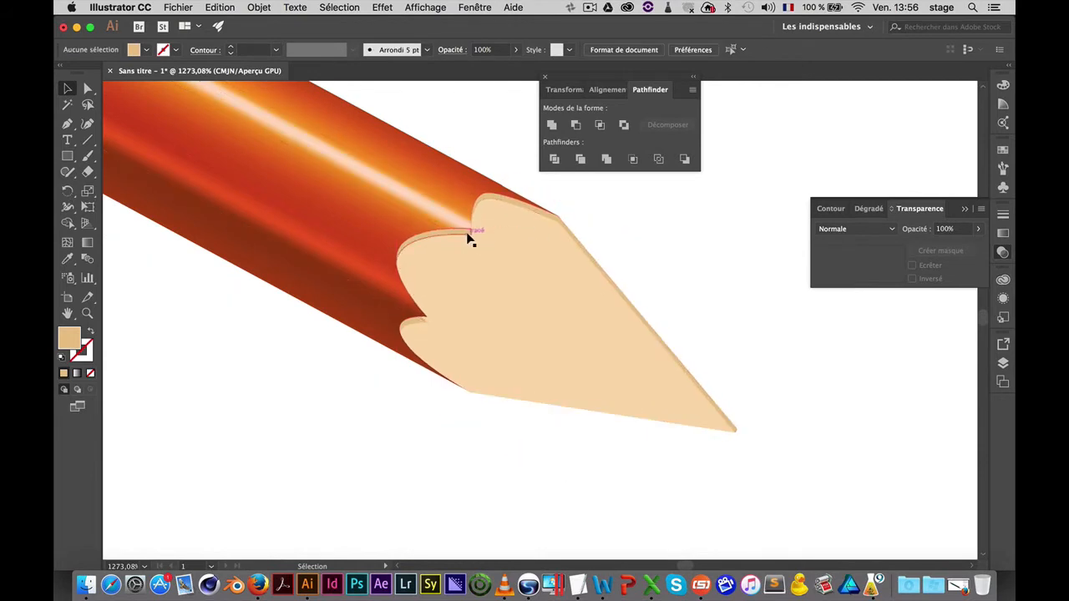
{"action": "left_click", "coordinate": [468, 246]}
{"action": "double_click", "coordinate": [70, 339]}
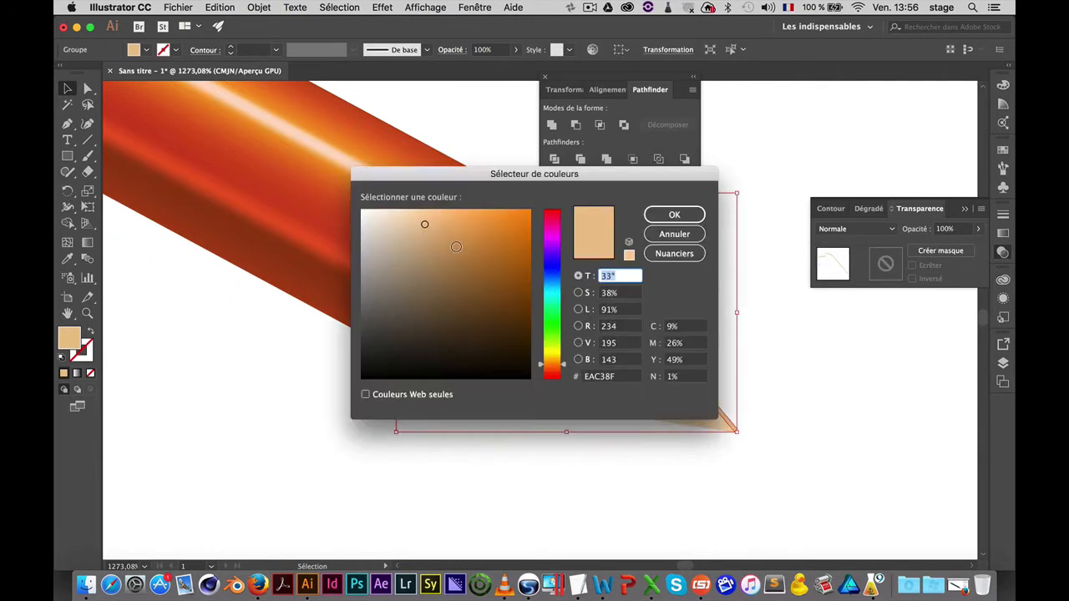
{"action": "key", "text": "Return"}
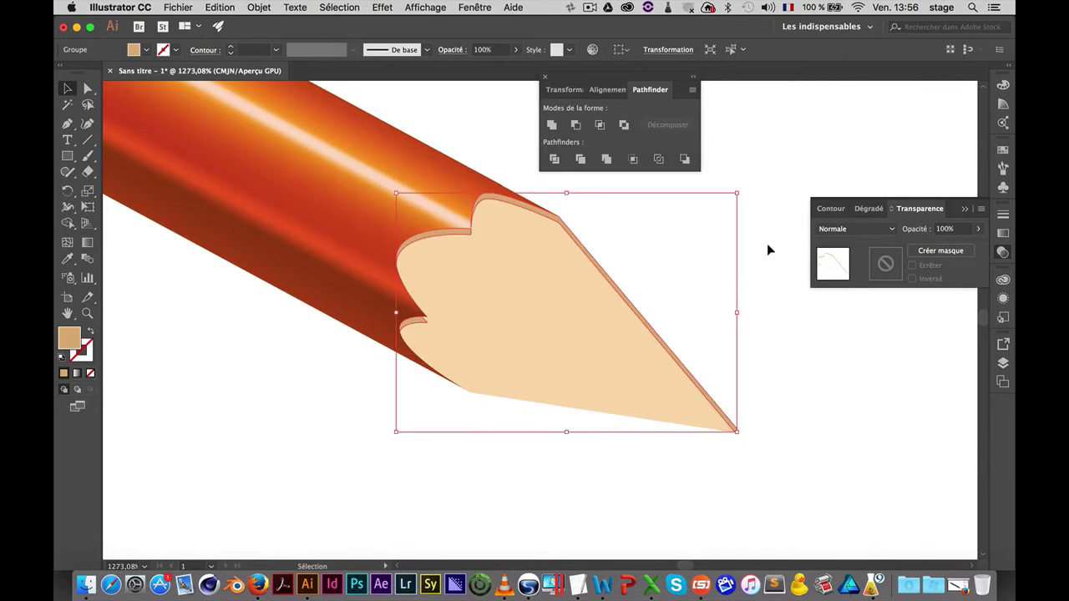
{"action": "left_click", "coordinate": [714, 505]}
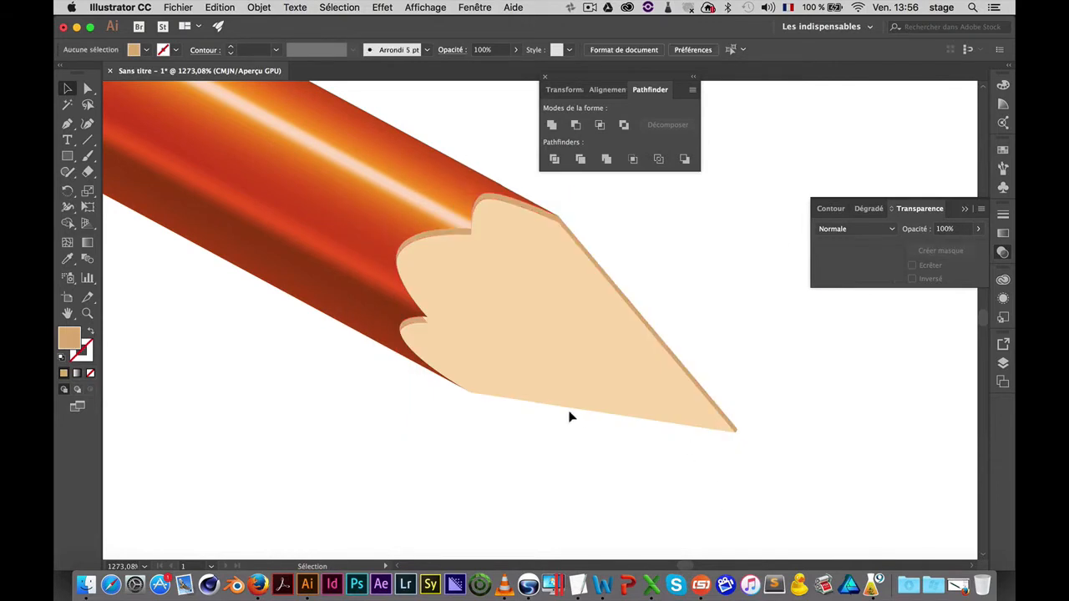
Cut the rim at the tip's upper corner with the Scissors tool and delete its straight section running to the point
{"action": "key", "text": "a"}
{"action": "key", "text": "p"}
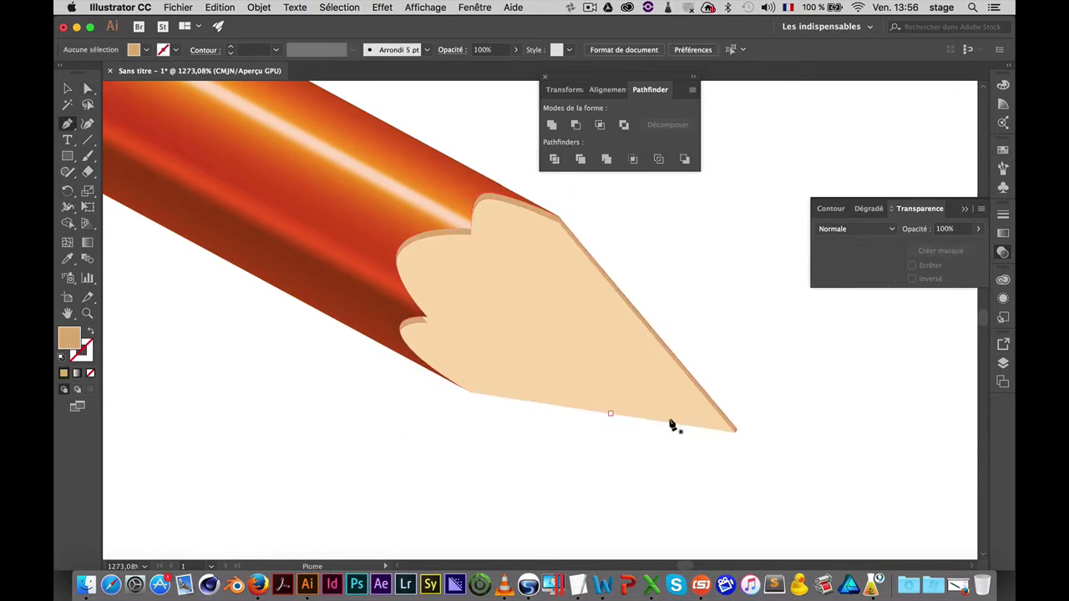
{"action": "left_click", "coordinate": [730, 433]}
{"action": "left_click", "coordinate": [710, 381]}
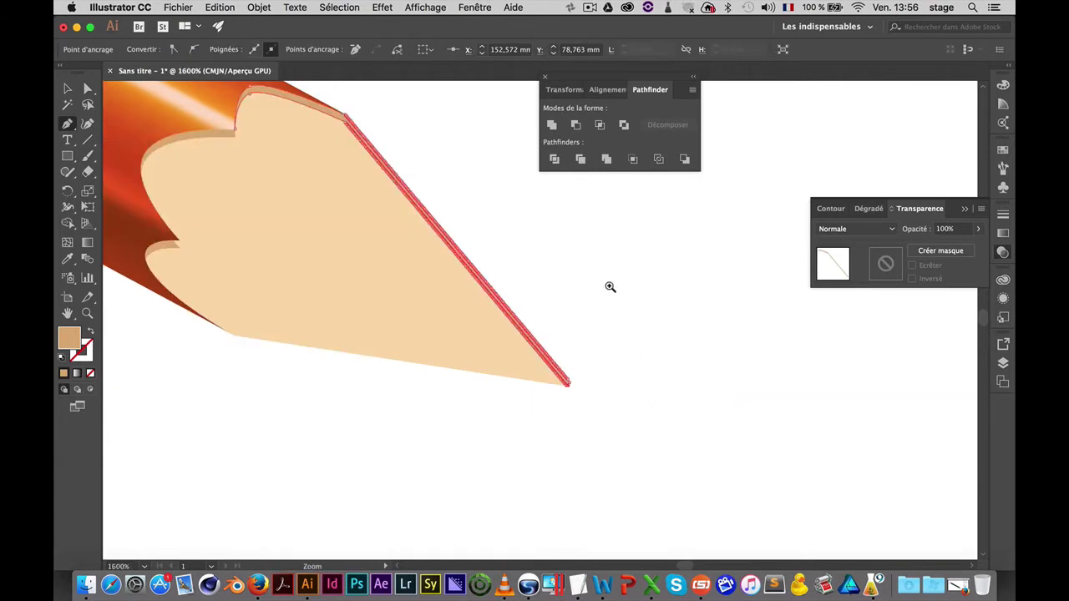
{"action": "left_click", "coordinate": [385, 141]}
{"action": "left_click", "coordinate": [516, 245]}
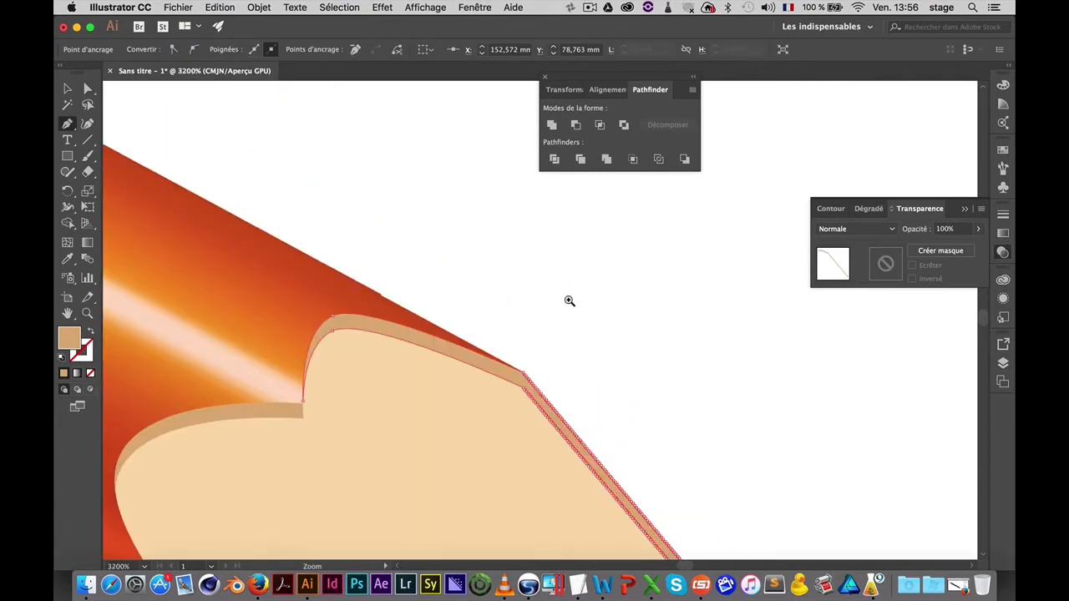
{"action": "left_click", "coordinate": [571, 369]}
{"action": "left_click", "coordinate": [547, 361]}
{"action": "left_click", "coordinate": [488, 332]}
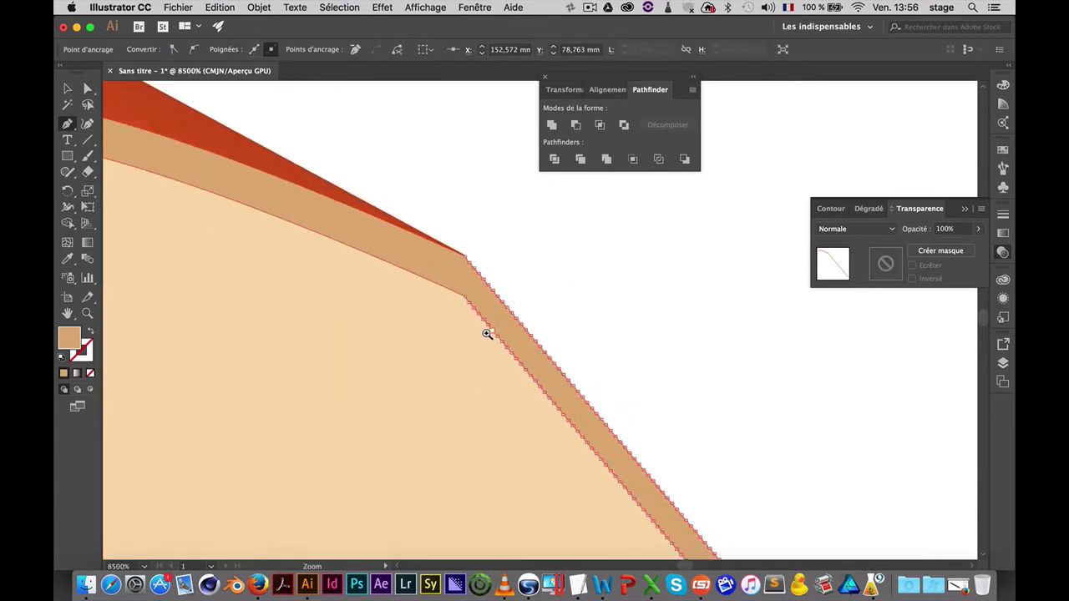
{"action": "key", "text": "c"}
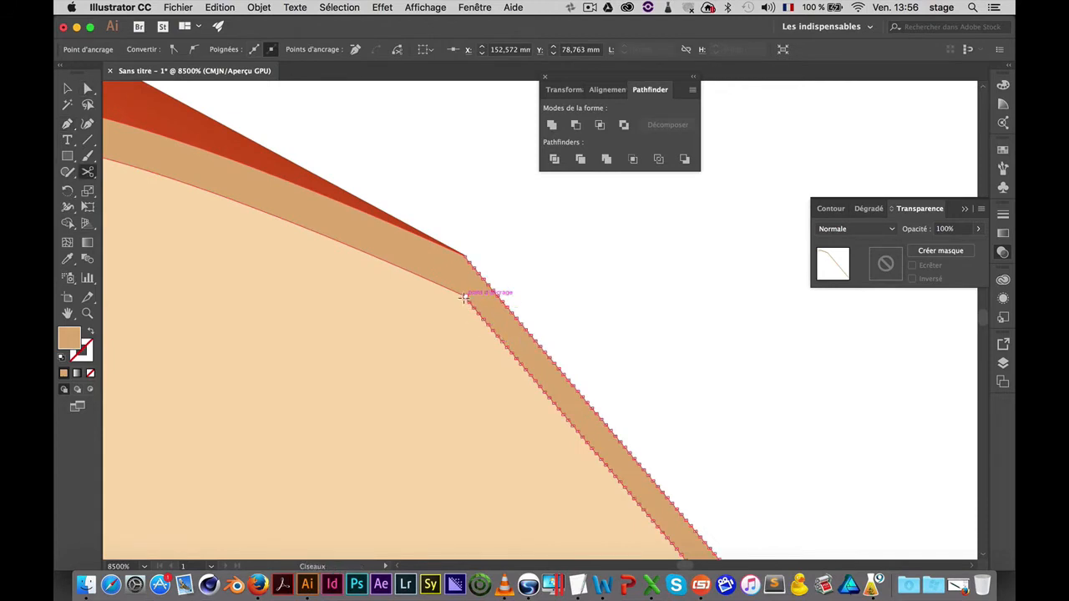
{"action": "left_click", "coordinate": [465, 294]}
{"action": "left_click", "coordinate": [465, 257]}
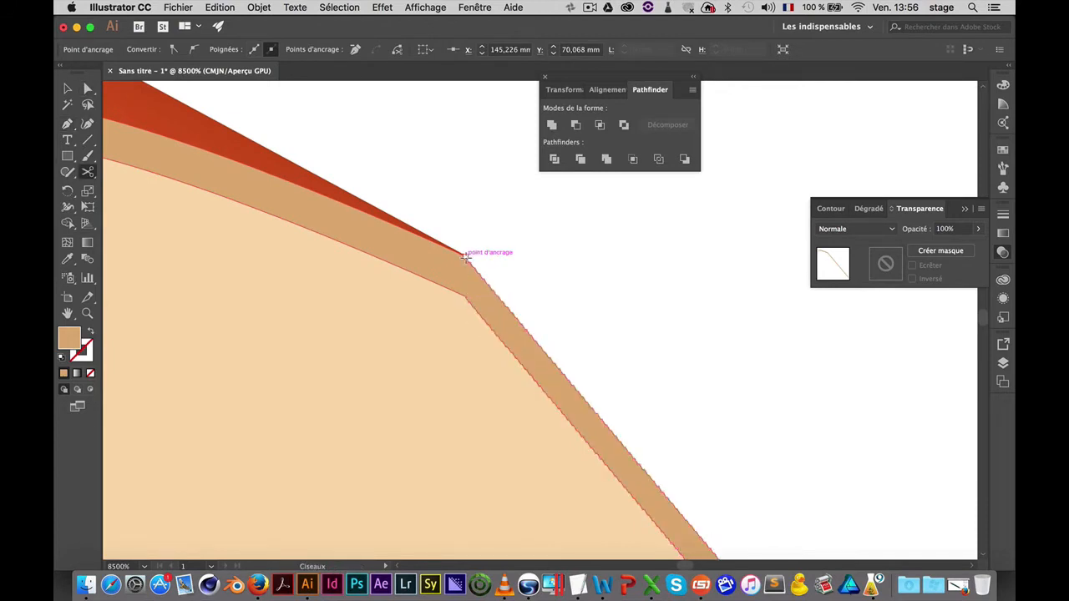
{"action": "key", "text": "a"}
{"action": "left_click", "coordinate": [504, 303]}
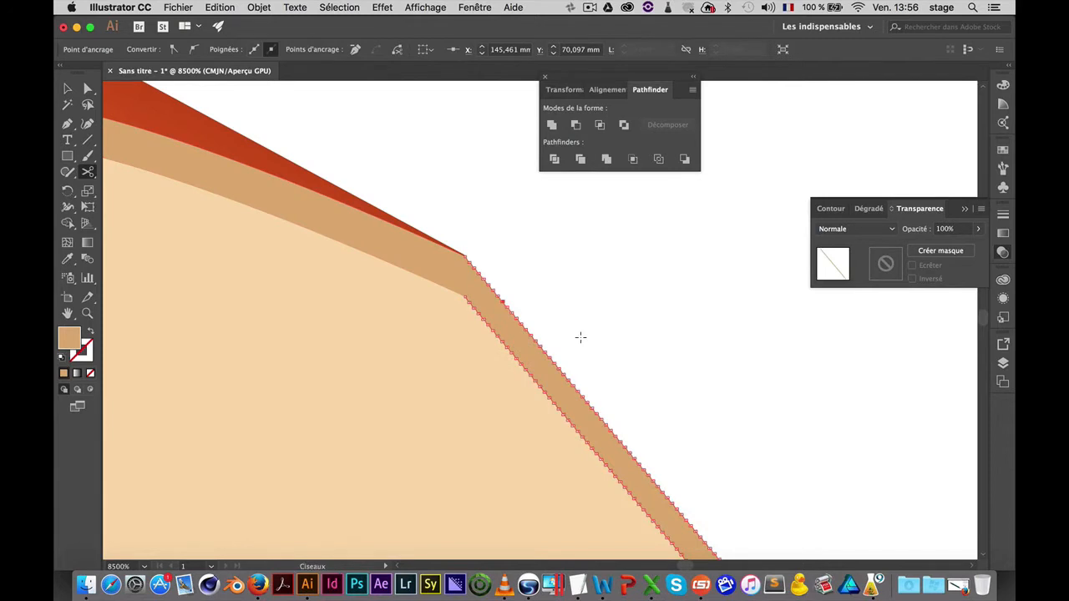
{"action": "key", "text": "Delete"}
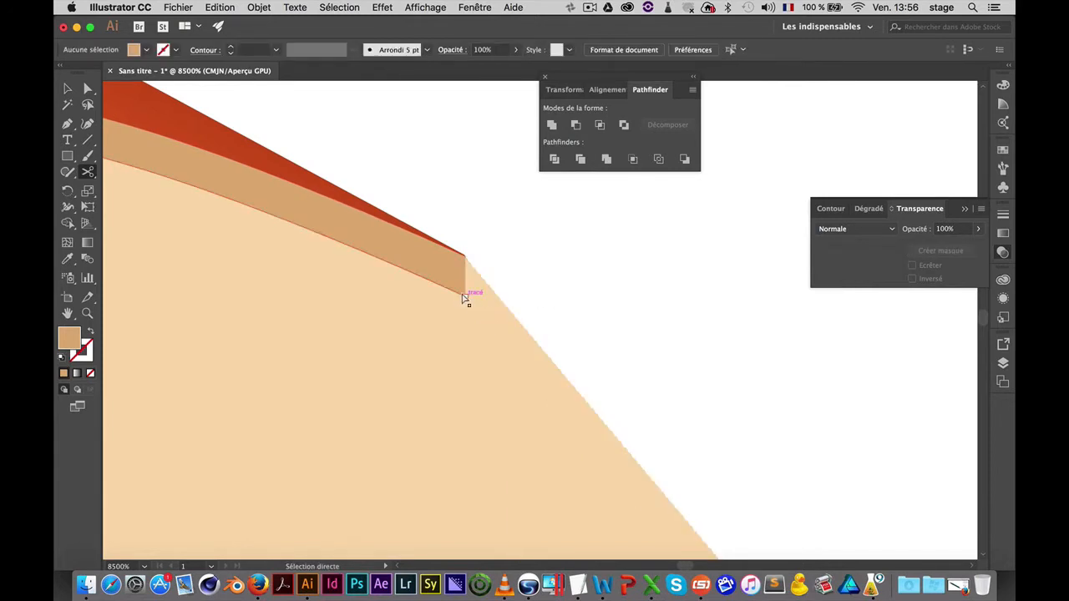
Move the rim's lower end point onto its upper end point at the tip's upper corner, so the rim tapers to a point
{"action": "left_click", "coordinate": [466, 295]}
{"action": "key", "text": "p"}
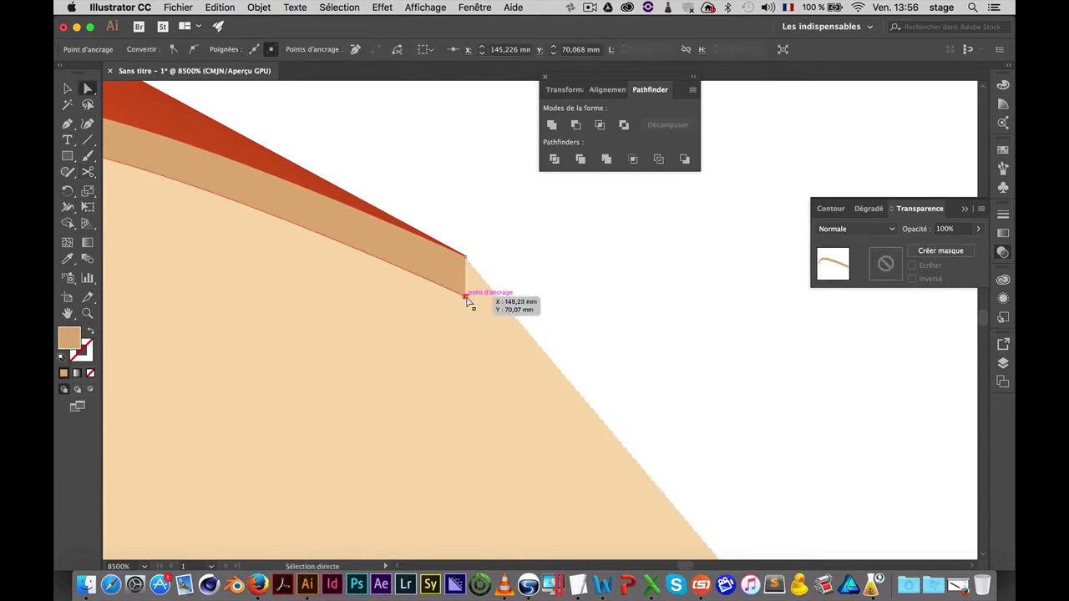
{"action": "left_click", "coordinate": [466, 297]}
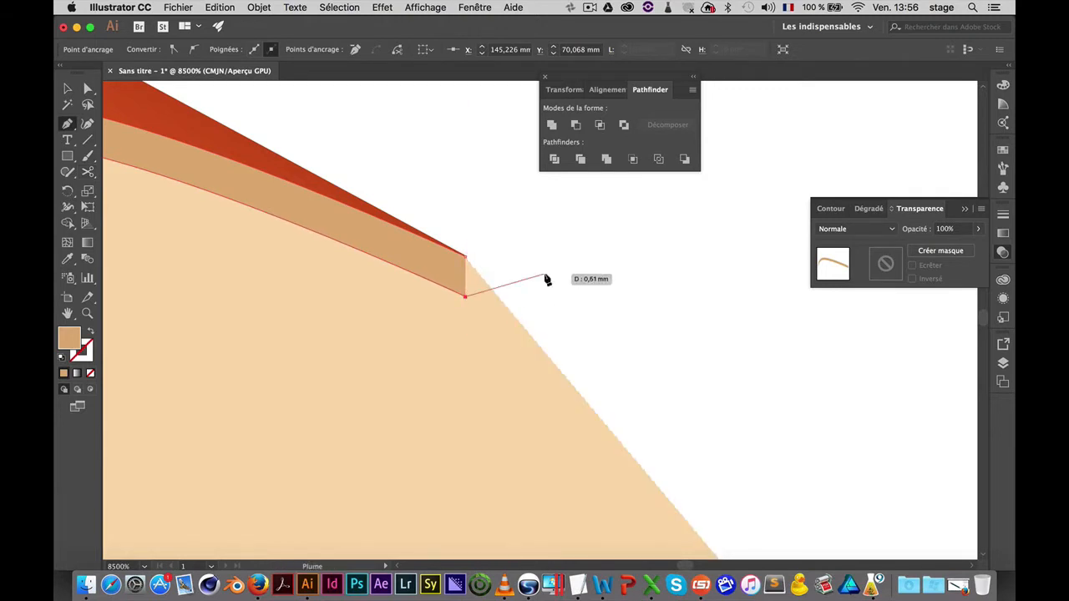
{"action": "key", "text": "super"}
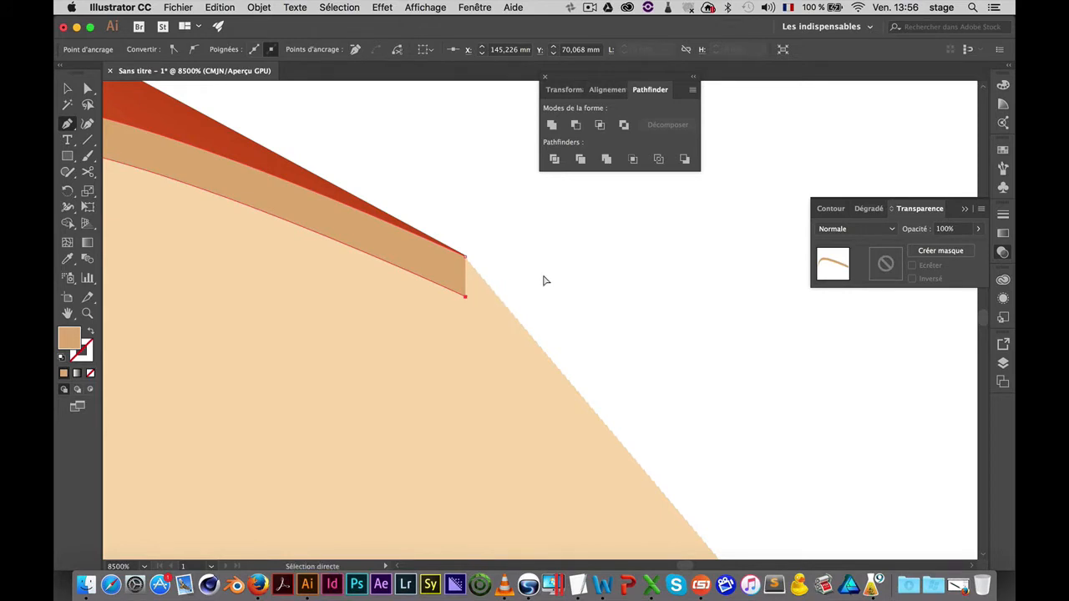
{"action": "key", "text": "super"}
{"action": "left_click", "coordinate": [465, 256], "text": "super"}
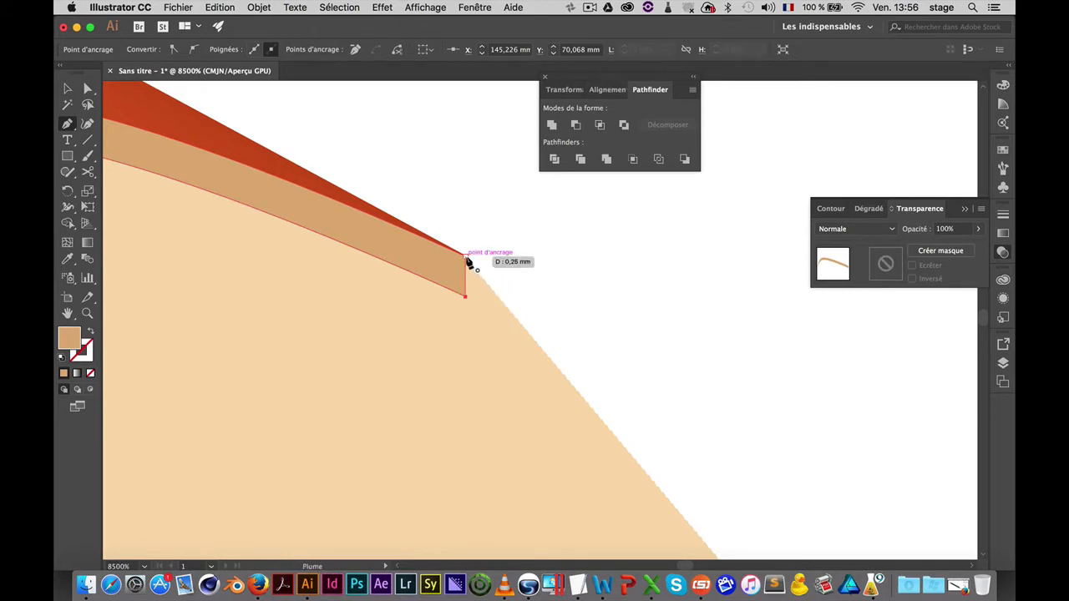
{"action": "left_click", "coordinate": [467, 300]}
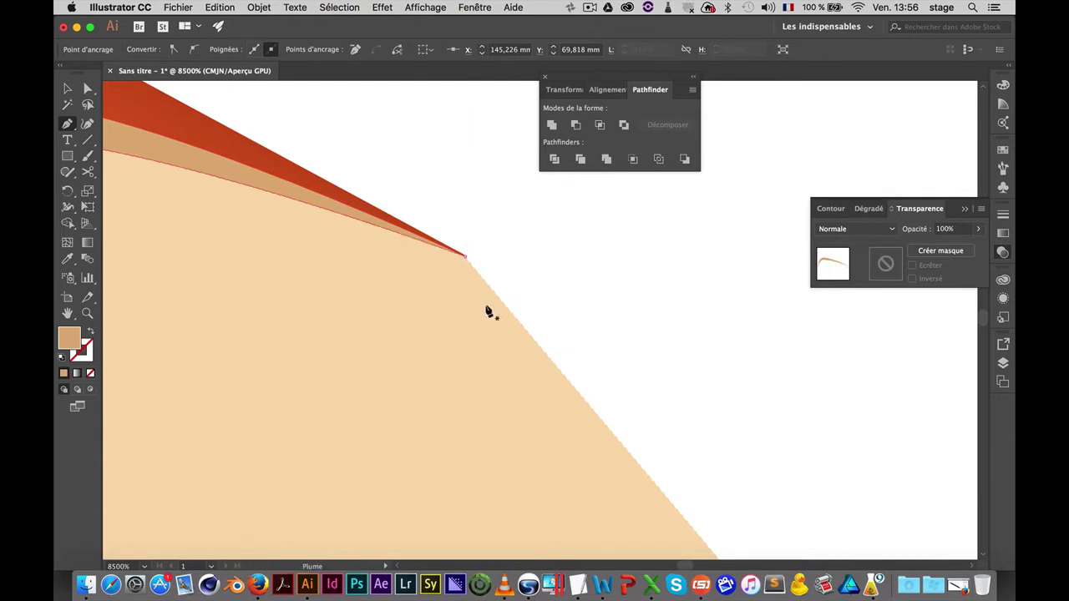
{"action": "left_click", "coordinate": [583, 301], "text": "super"}
Examine the rim along the tip's scalloped edge, down to where it ends at the lower notch
{"action": "key", "text": "super+space"}
{"action": "left_click", "coordinate": [430, 359], "text": "alt+super"}
{"action": "left_click", "coordinate": [430, 359], "text": "alt+super"}
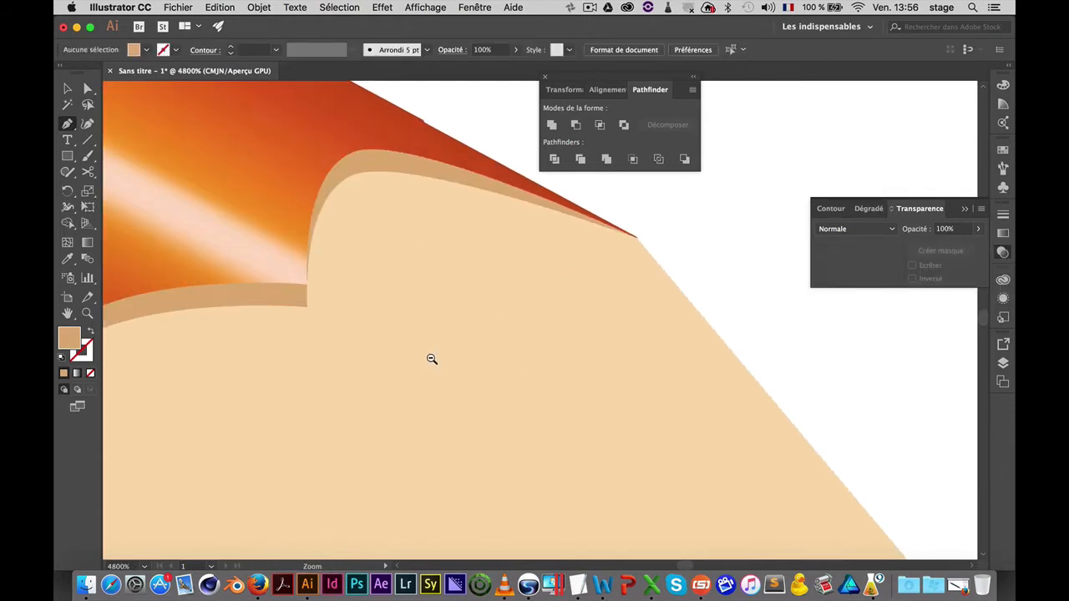
{"action": "left_click", "coordinate": [433, 359], "text": "alt+super"}
{"action": "left_click", "coordinate": [428, 371], "text": "alt+super"}
{"action": "left_click_drag", "start_coordinate": [499, 423], "coordinate": [485, 373]}
{"action": "left_click", "coordinate": [461, 385], "text": "super"}
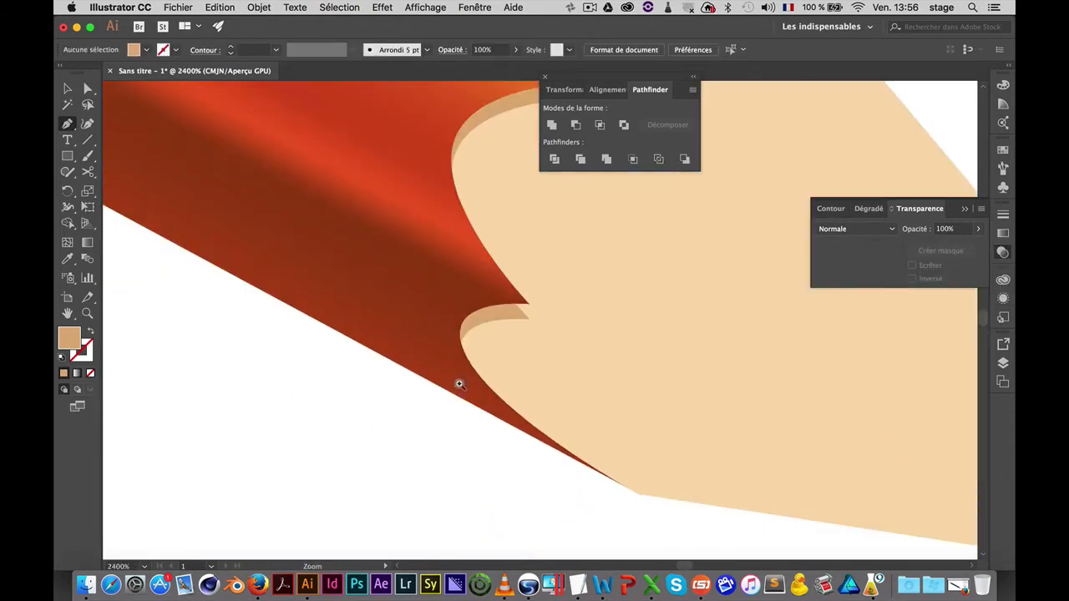
{"action": "left_click", "coordinate": [530, 314], "text": "super"}
{"action": "left_click", "coordinate": [606, 308], "text": "super"}
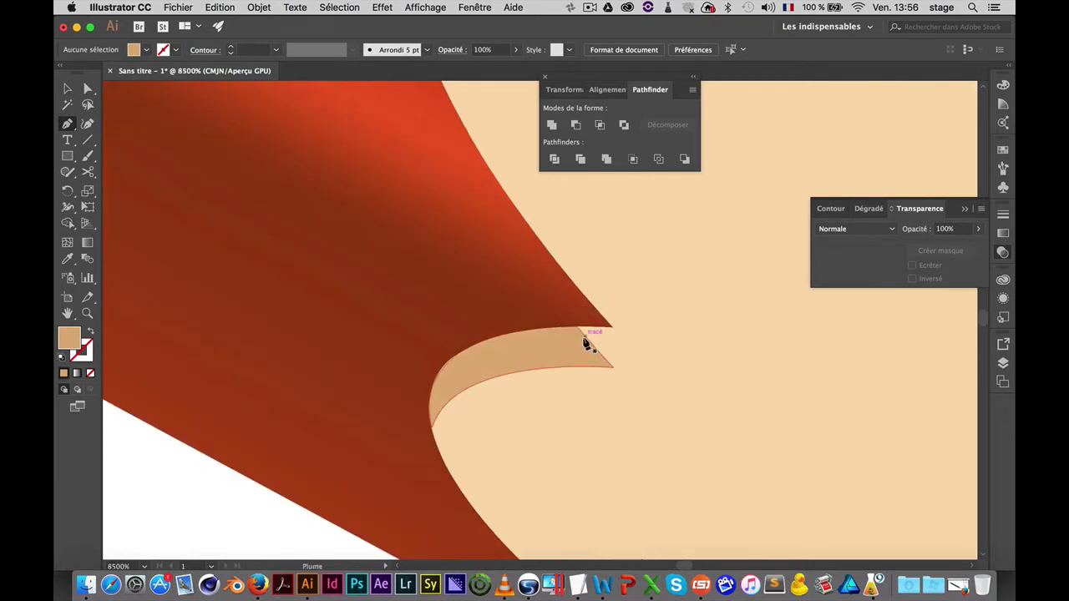
{"action": "left_click_drag", "start_coordinate": [587, 340], "coordinate": [613, 328]}
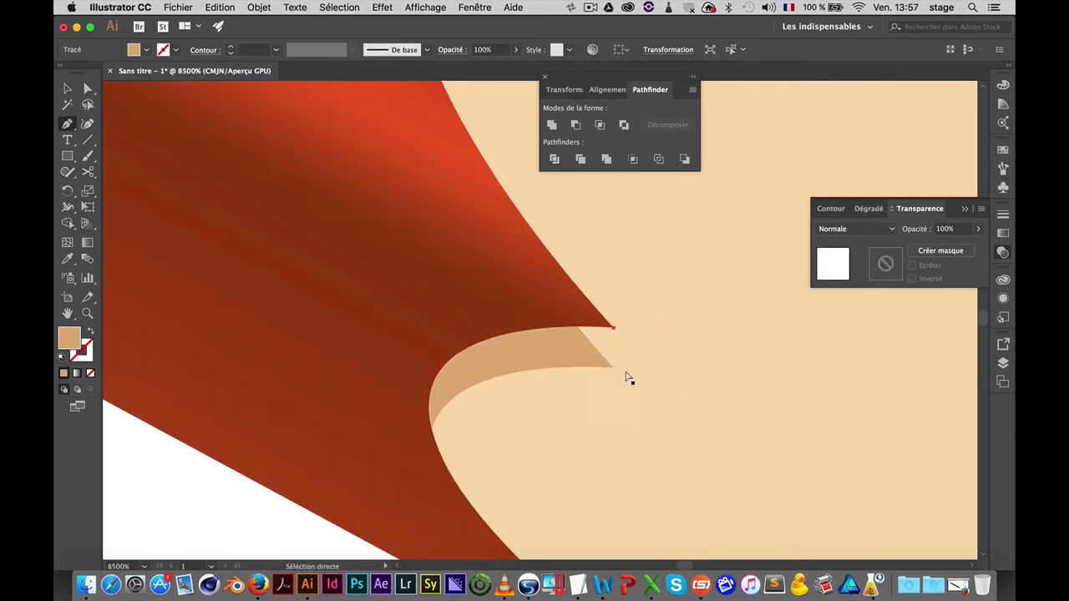
{"action": "left_click_drag", "start_coordinate": [617, 370], "coordinate": [613, 327]}
{"action": "left_click", "coordinate": [578, 329]}
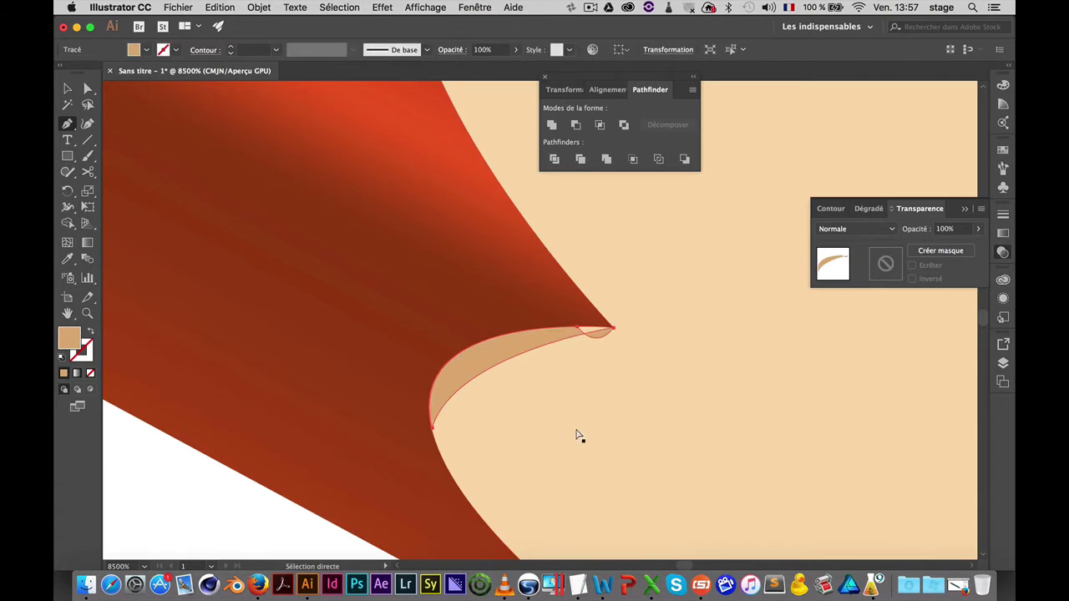
{"action": "key", "text": "super+z"}
{"action": "key", "text": "super+z"}
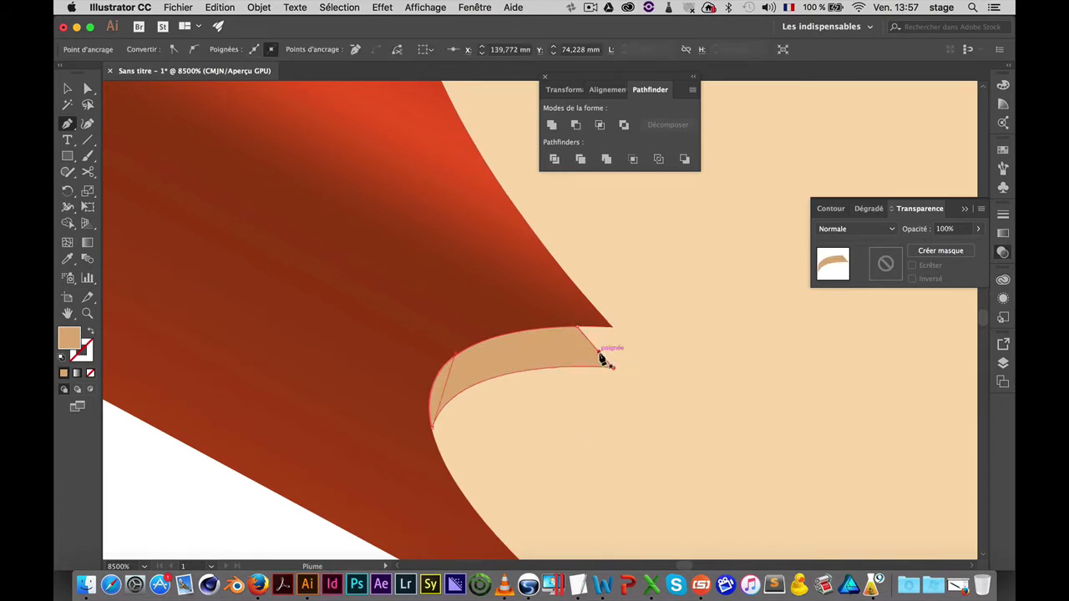
{"action": "key", "text": "super+z"}
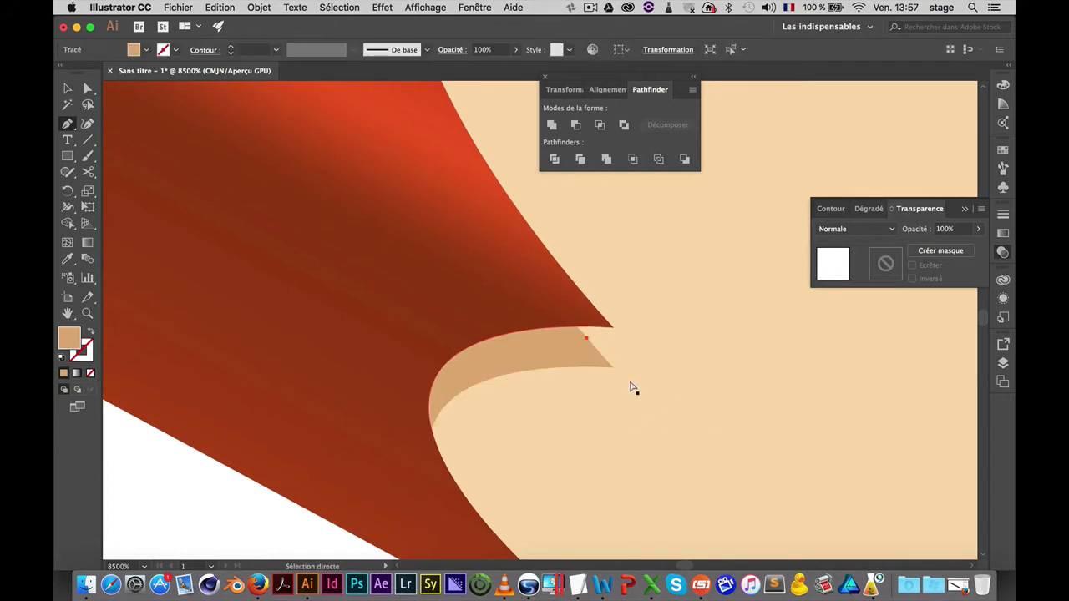
Extend the lower scallop's rim to the corner of the orange notch, moving its end point there so it tapers smoothly
{"action": "left_click", "coordinate": [615, 369]}
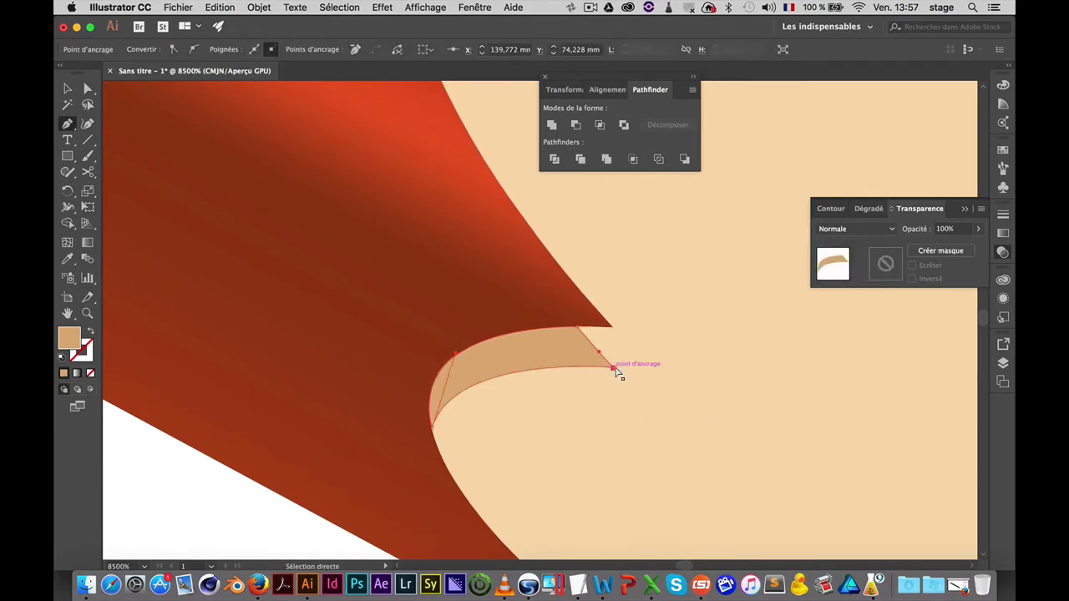
{"action": "left_click_drag", "start_coordinate": [615, 370], "coordinate": [613, 328]}
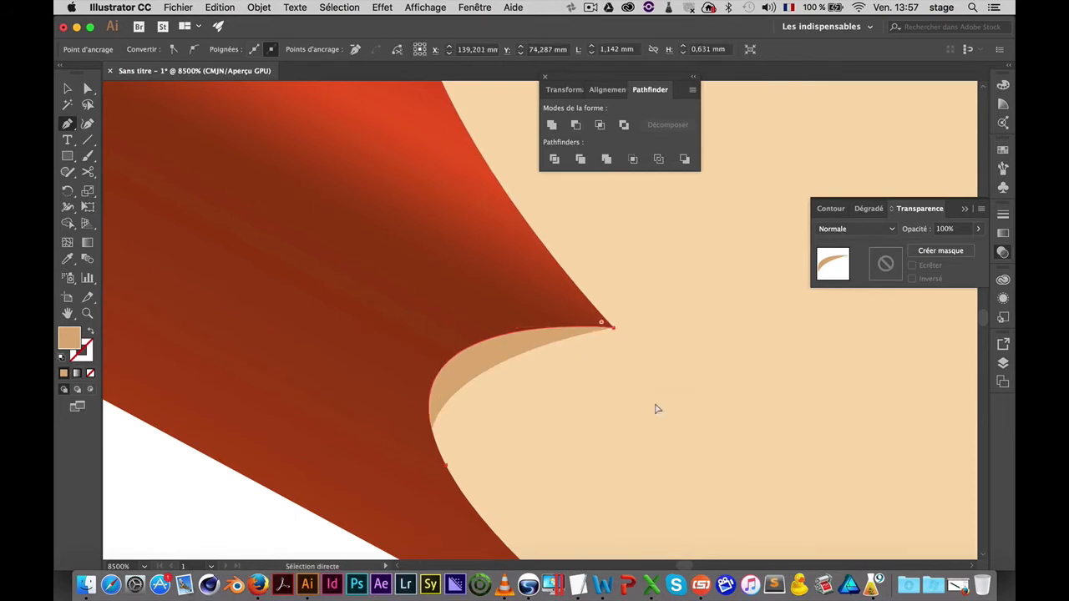
{"action": "left_click", "coordinate": [538, 327]}
Compare the orange pencil's wooden tip with the graphite point of the green reference pencil
{"action": "scroll", "coordinate": [559, 323], "scroll_direction": "down", "scroll_amount": 10}
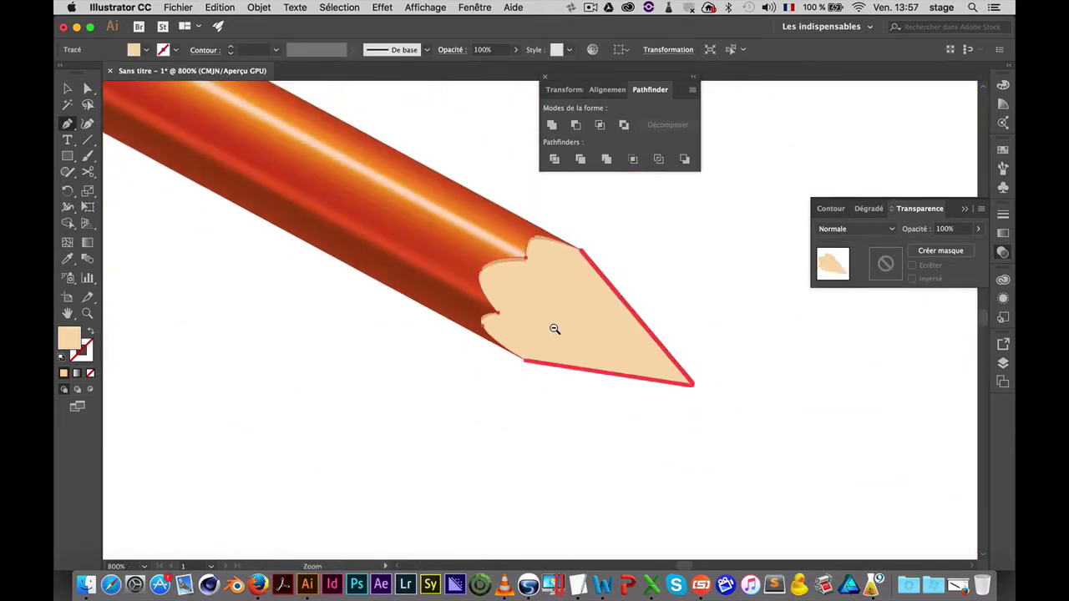
{"action": "left_click", "coordinate": [398, 434], "text": "super"}
{"action": "key", "text": "super+space"}
{"action": "left_click", "coordinate": [479, 371], "text": "alt+super"}
{"action": "left_click", "coordinate": [482, 373], "text": "alt+super"}
{"action": "left_click_drag", "start_coordinate": [575, 338], "coordinate": [574, 459]}
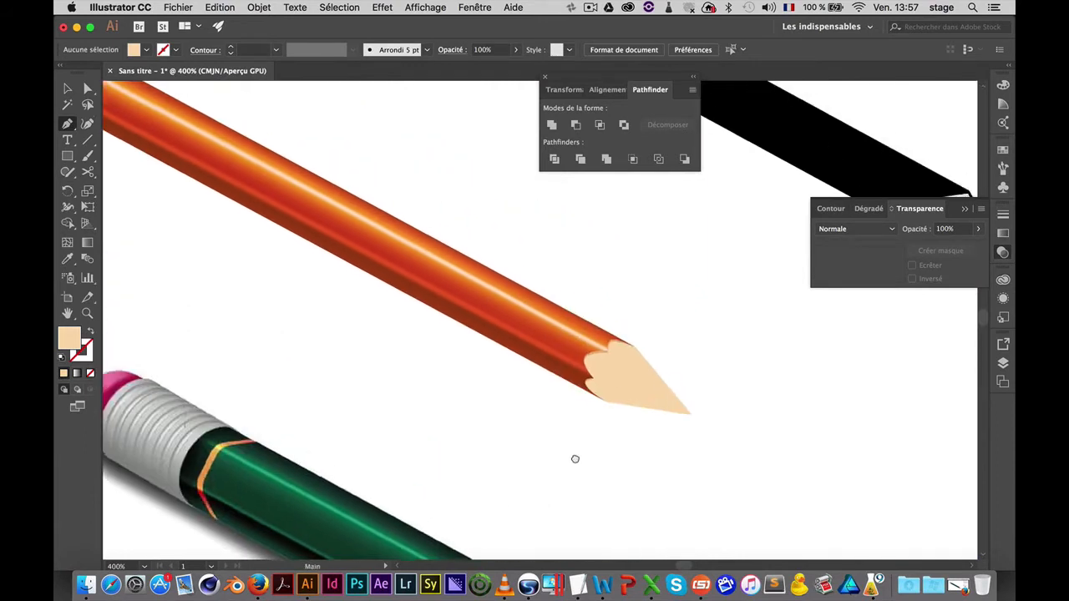
{"action": "left_click_drag", "start_coordinate": [652, 448], "coordinate": [642, 445]}
{"action": "left_click_drag", "start_coordinate": [729, 506], "coordinate": [593, 351]}
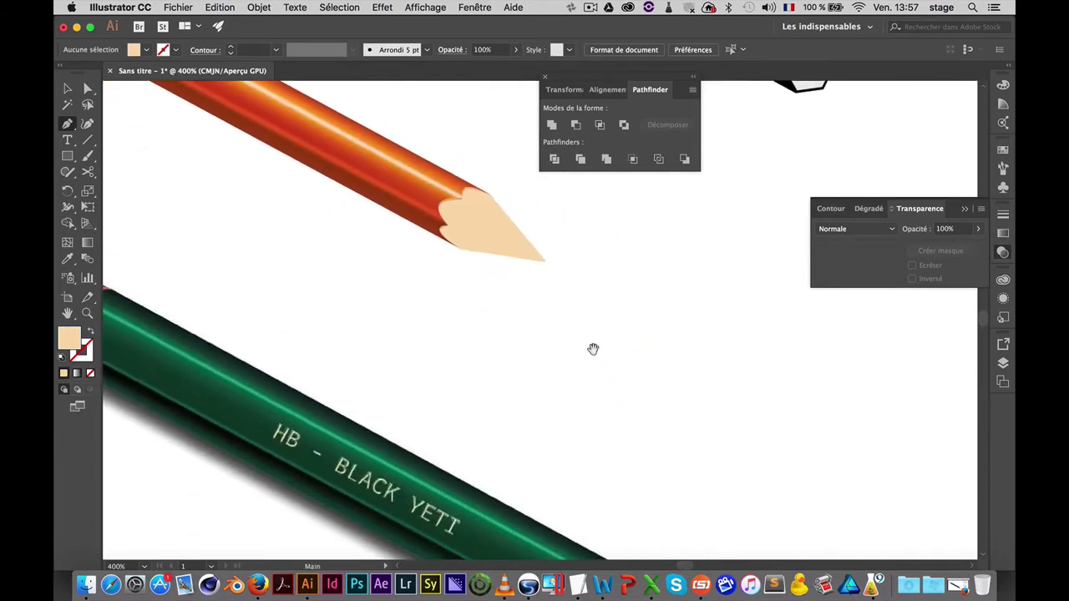
{"action": "left_click_drag", "start_coordinate": [735, 464], "coordinate": [542, 351]}
{"action": "left_click_drag", "start_coordinate": [730, 516], "coordinate": [591, 382]}
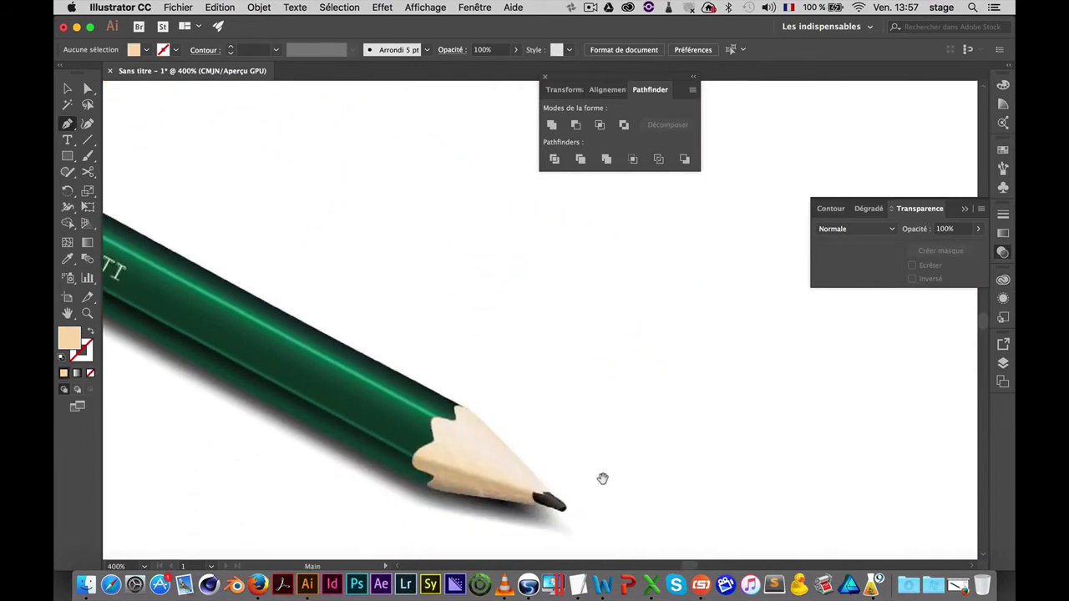
{"action": "left_click_drag", "start_coordinate": [500, 264], "coordinate": [575, 354]}
{"action": "left_click_drag", "start_coordinate": [501, 246], "coordinate": [670, 461]}
Draw a small upright ellipse near the tip's point and rotate it to span the two converging edges
{"action": "left_click", "coordinate": [532, 351], "text": "super"}
{"action": "left_click_drag", "start_coordinate": [504, 326], "coordinate": [585, 359]}
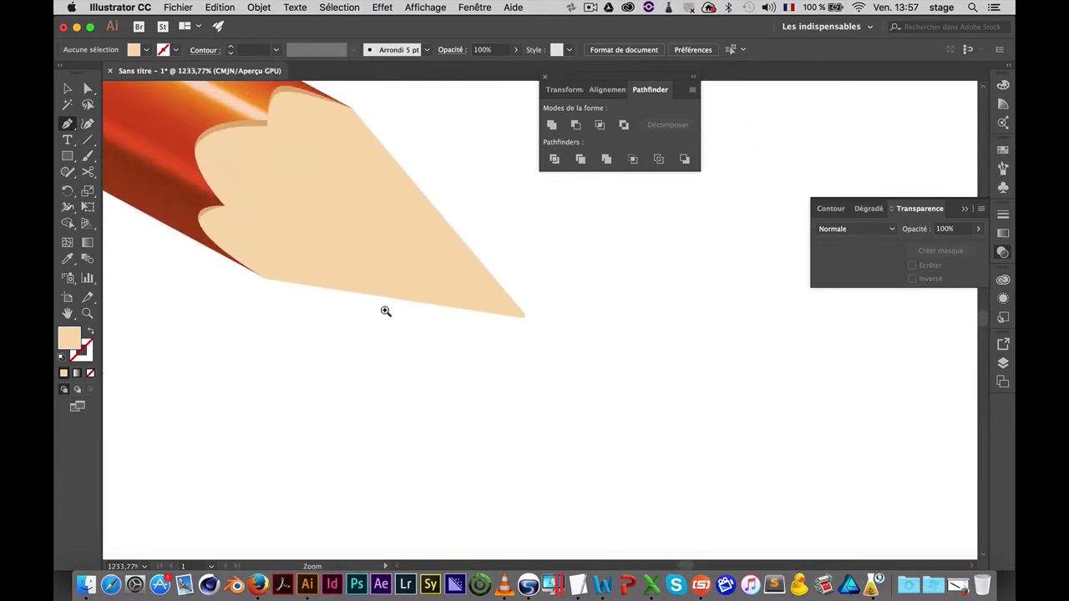
{"action": "left_click_drag", "start_coordinate": [443, 300], "coordinate": [516, 344]}
{"action": "mouse_move", "coordinate": [491, 286]}
{"action": "left_mouse_down"}
{"action": "mouse_move", "coordinate": [487, 312]}
{"action": "mouse_move", "coordinate": [429, 325]}
{"action": "mouse_move", "coordinate": [381, 294]}
{"action": "left_mouse_up"}
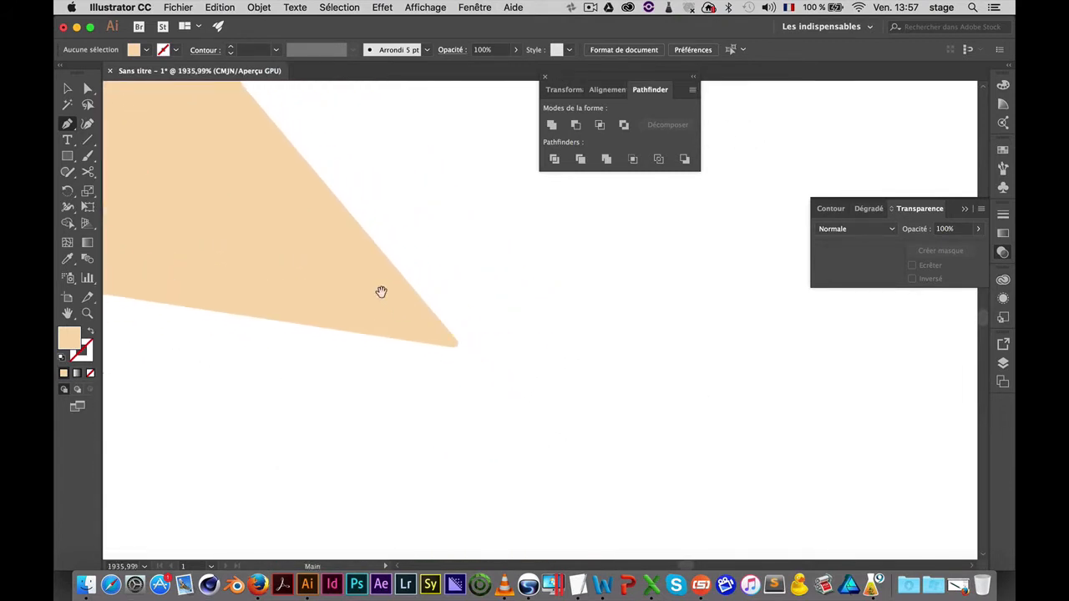
{"action": "left_click", "coordinate": [67, 159]}
{"action": "left_click_drag", "start_coordinate": [68, 164], "coordinate": [117, 190]}
{"action": "left_click_drag", "start_coordinate": [426, 313], "coordinate": [399, 346]}
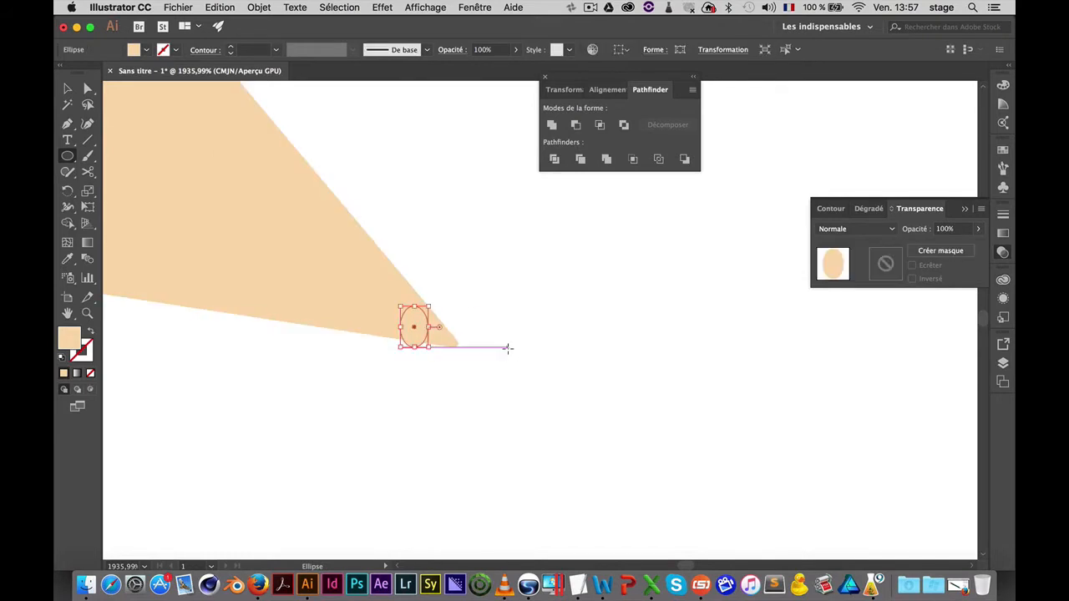
{"action": "key", "text": "v"}
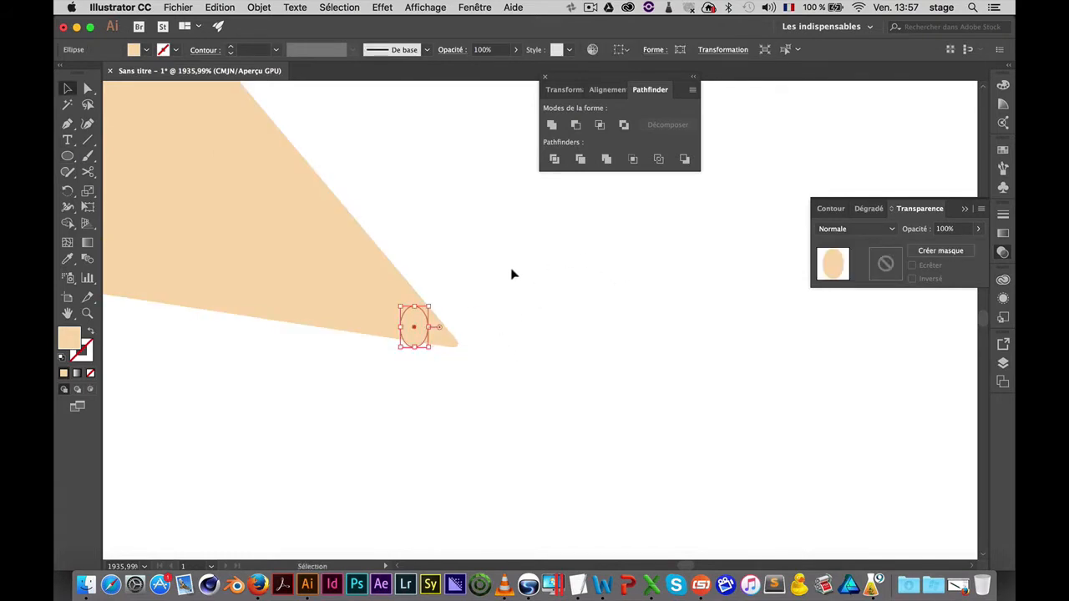
{"action": "left_click_drag", "start_coordinate": [435, 306], "coordinate": [420, 324]}
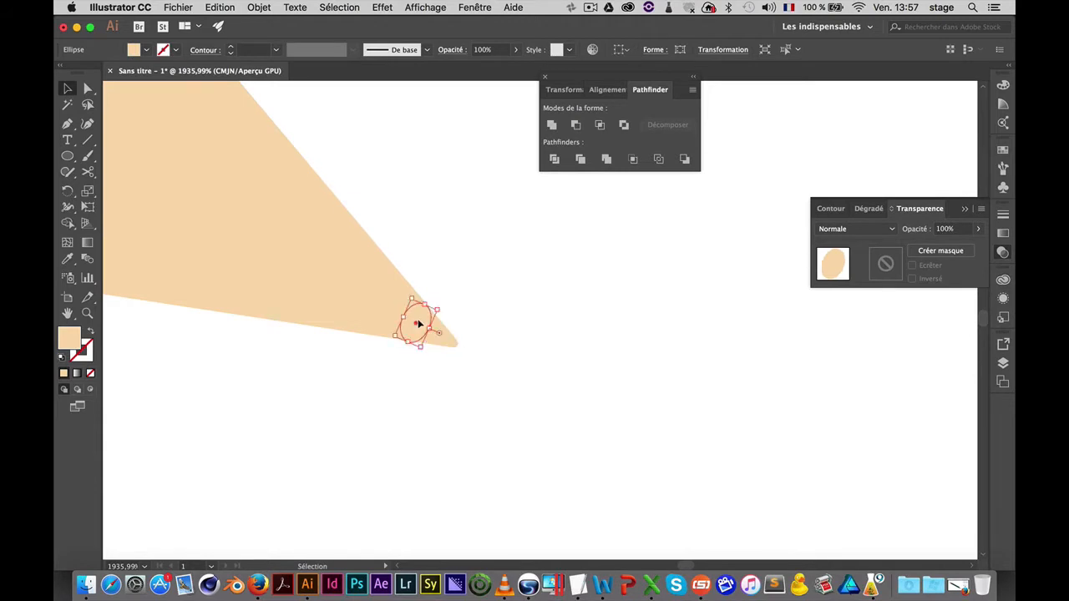
Fill the small ellipse with a neutral dark grey for the graphite lead
{"action": "double_click", "coordinate": [72, 335]}
{"action": "left_click_drag", "start_coordinate": [426, 284], "coordinate": [361, 317]}
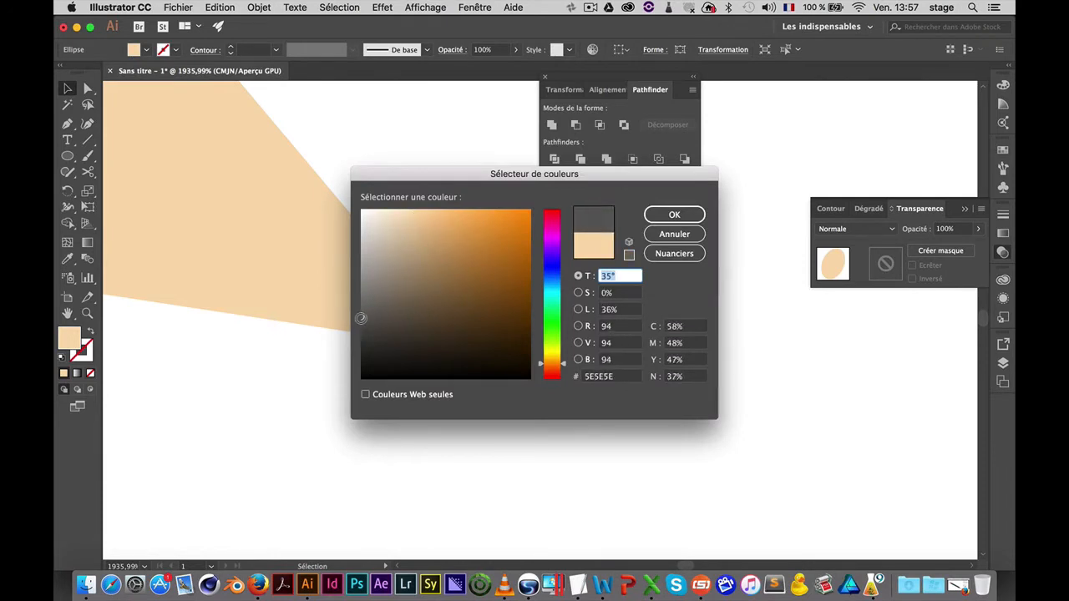
{"action": "left_click", "coordinate": [674, 214]}
{"action": "left_click", "coordinate": [424, 385]}
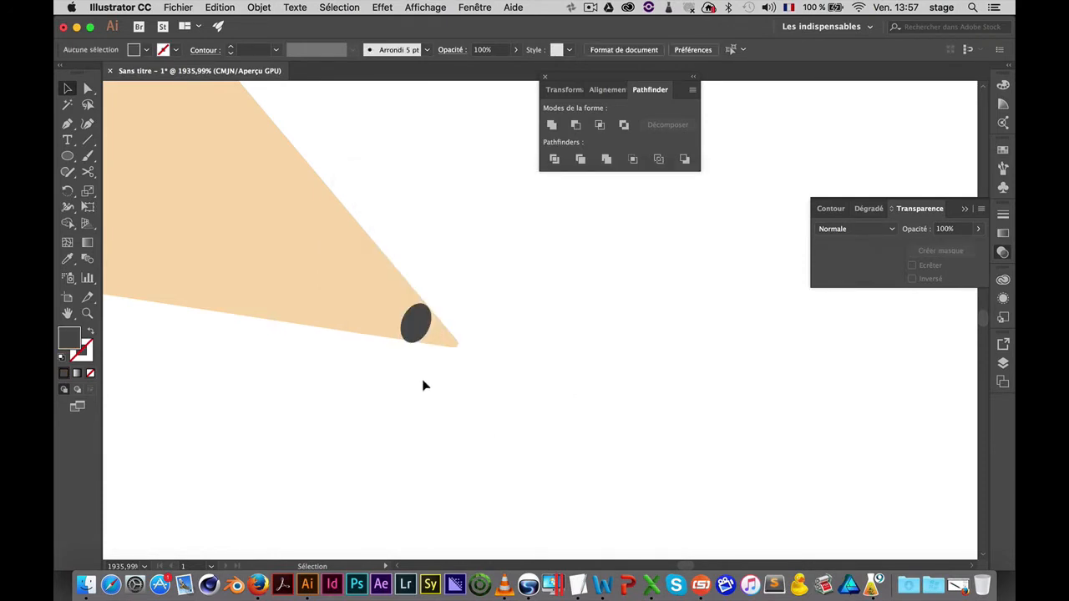
Duplicate the dark grey ellipse just beyond the tip's point and scale the copy down to a tiny ellipse
{"action": "left_click_drag", "start_coordinate": [415, 326], "coordinate": [546, 356]}
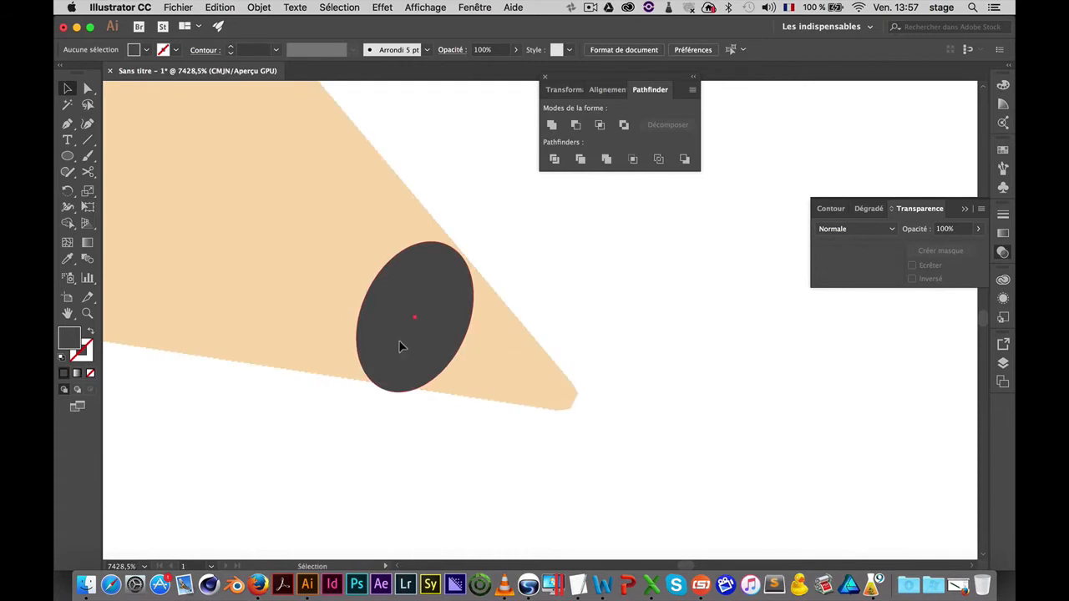
{"action": "left_click_drag", "start_coordinate": [399, 346], "coordinate": [605, 424]}
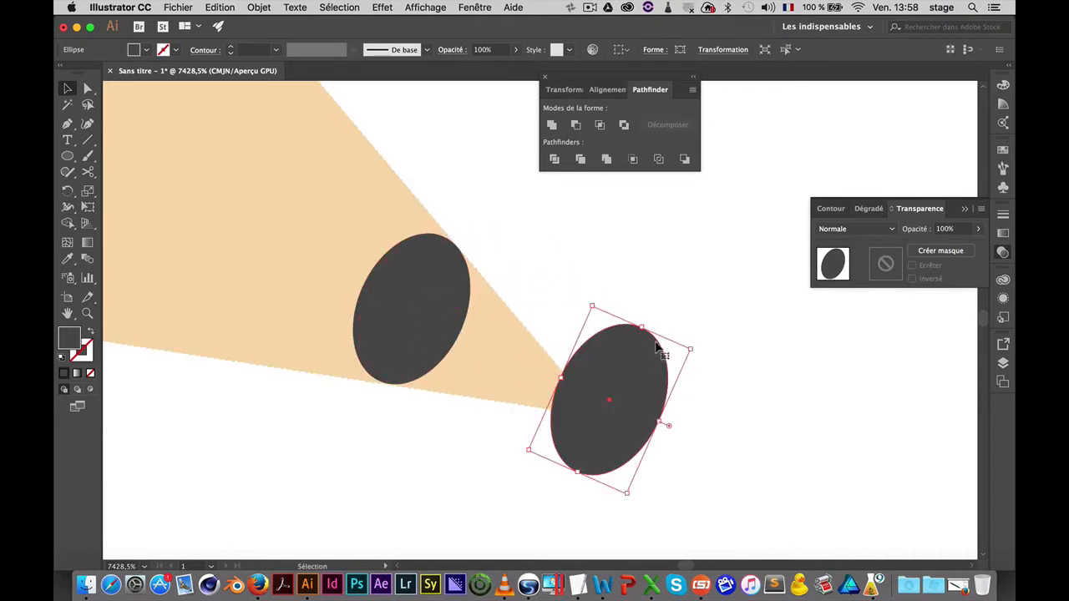
{"action": "left_click_drag", "start_coordinate": [690, 353], "coordinate": [593, 416]}
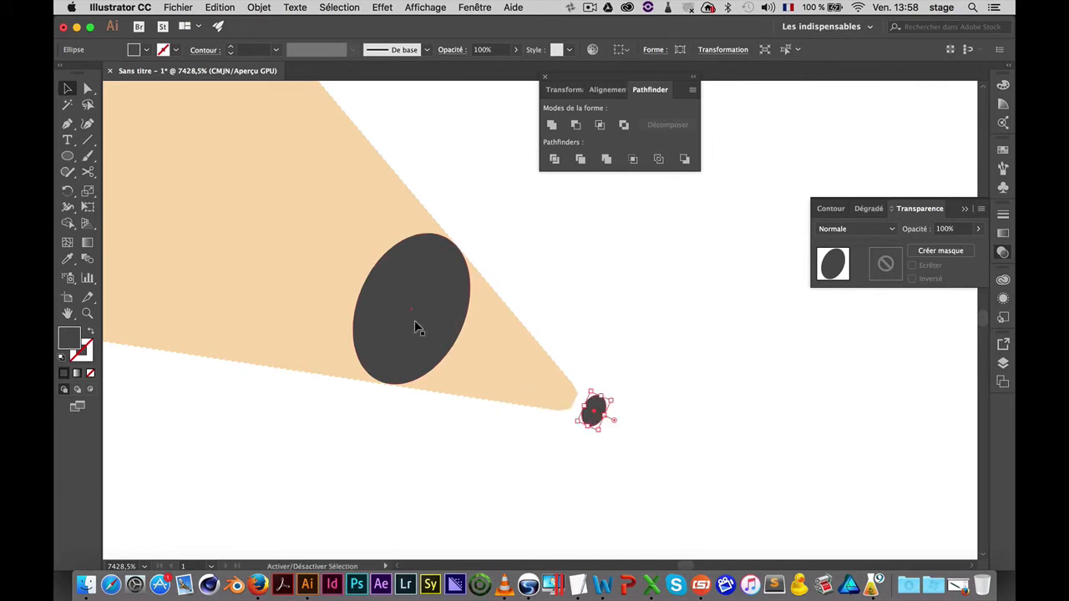
Blend the large and tiny grey ellipses into one tapered graphite lead
{"action": "left_click", "coordinate": [414, 322], "text": "shift"}
{"action": "key", "text": "super+alt+b"}
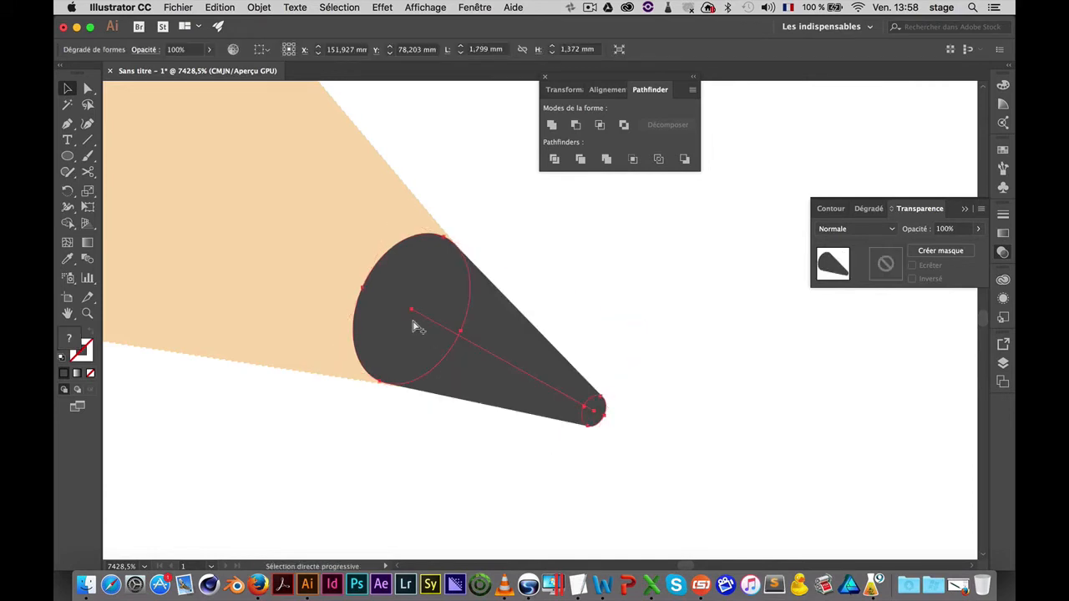
{"action": "left_click", "coordinate": [658, 349]}
{"action": "key", "text": "super+space"}
{"action": "left_click", "coordinate": [493, 338], "text": "alt+super"}
{"action": "left_click", "coordinate": [495, 339], "text": "alt+super"}
{"action": "left_click", "coordinate": [509, 337], "text": "alt+super"}
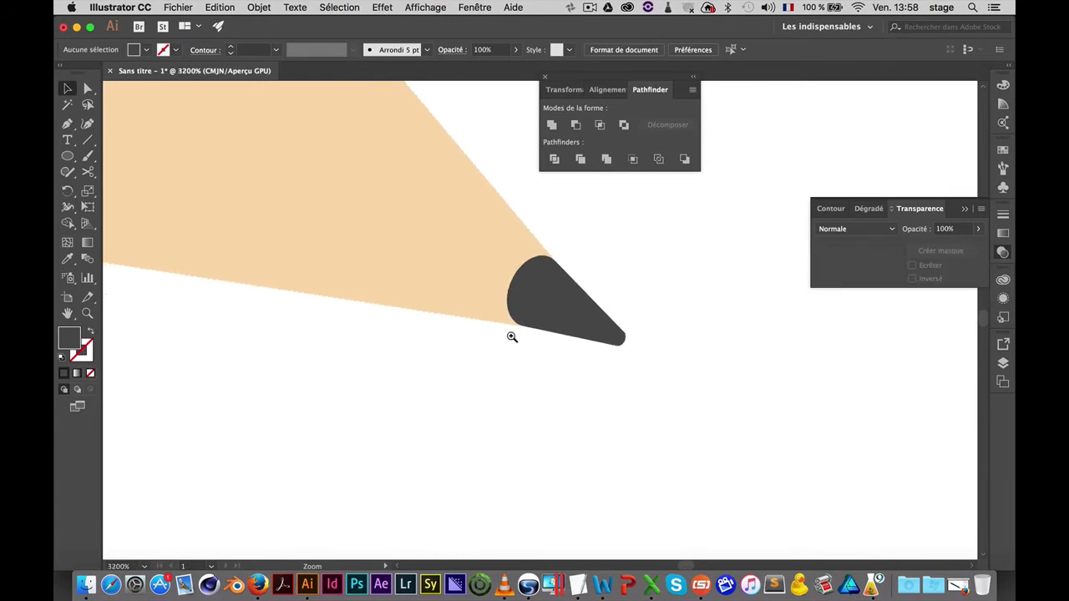
{"action": "left_click", "coordinate": [514, 337], "text": "alt+super"}
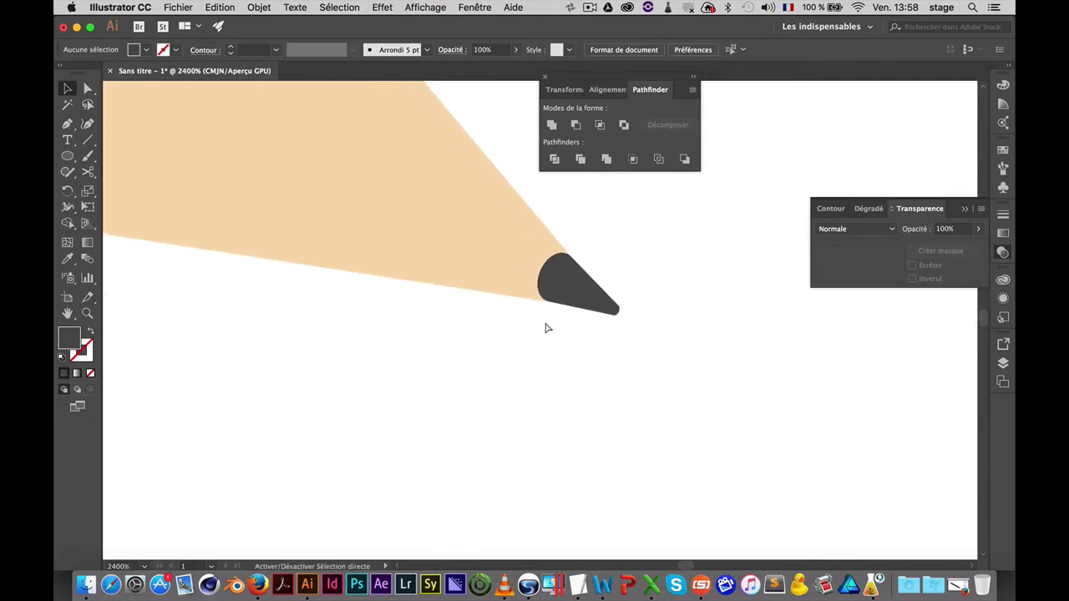
Enlarge the wide end ellipse of the lead blend so the lead extends further up the wooden cone and meets its edges
{"action": "key", "text": "super+0"}
{"action": "left_click_drag", "start_coordinate": [460, 188], "coordinate": [711, 334]}
{"action": "left_click_drag", "start_coordinate": [711, 334], "coordinate": [597, 293]}
{"action": "left_click_drag", "start_coordinate": [802, 488], "coordinate": [544, 337]}
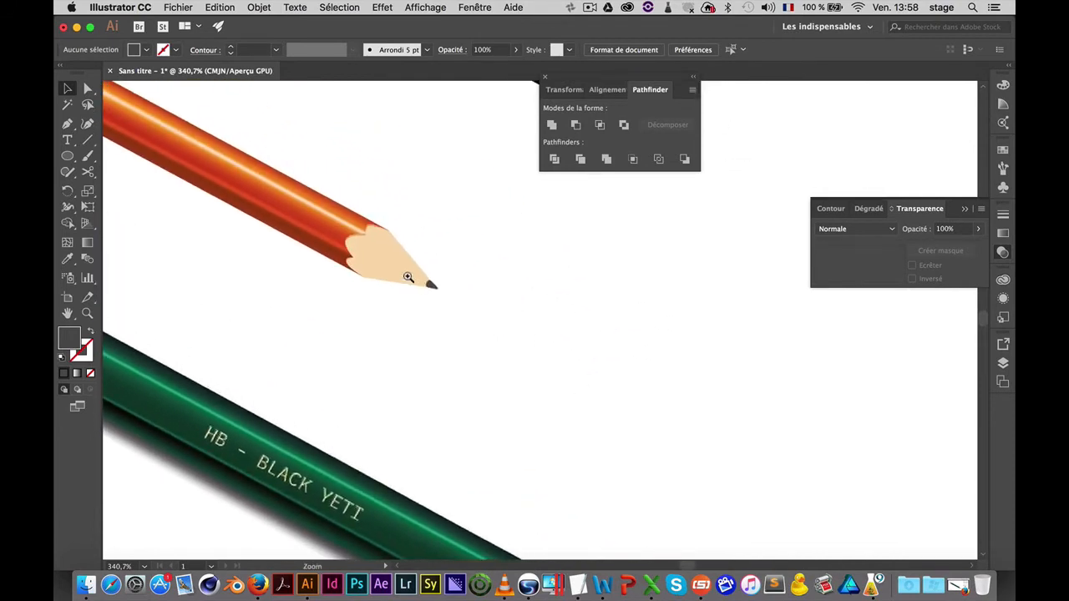
{"action": "left_click_drag", "start_coordinate": [406, 276], "coordinate": [744, 386]}
{"action": "left_click_drag", "start_coordinate": [555, 325], "coordinate": [757, 376]}
{"action": "left_click", "coordinate": [601, 380]}
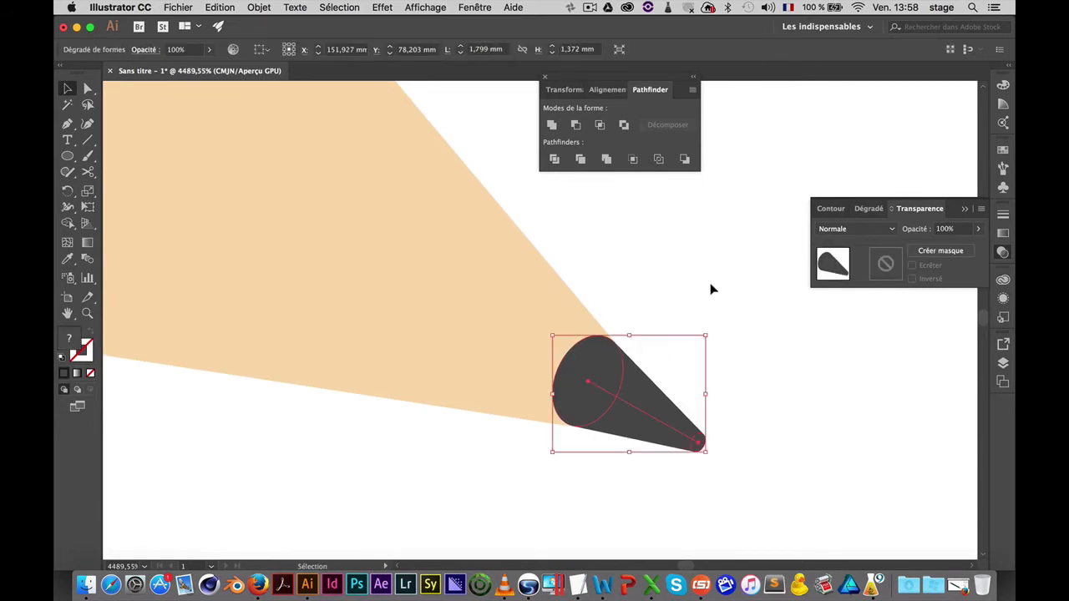
{"action": "left_click", "coordinate": [710, 289]}
{"action": "key", "text": "a"}
{"action": "left_click", "coordinate": [605, 373]}
{"action": "left_click_drag", "start_coordinate": [588, 364], "coordinate": [504, 325]}
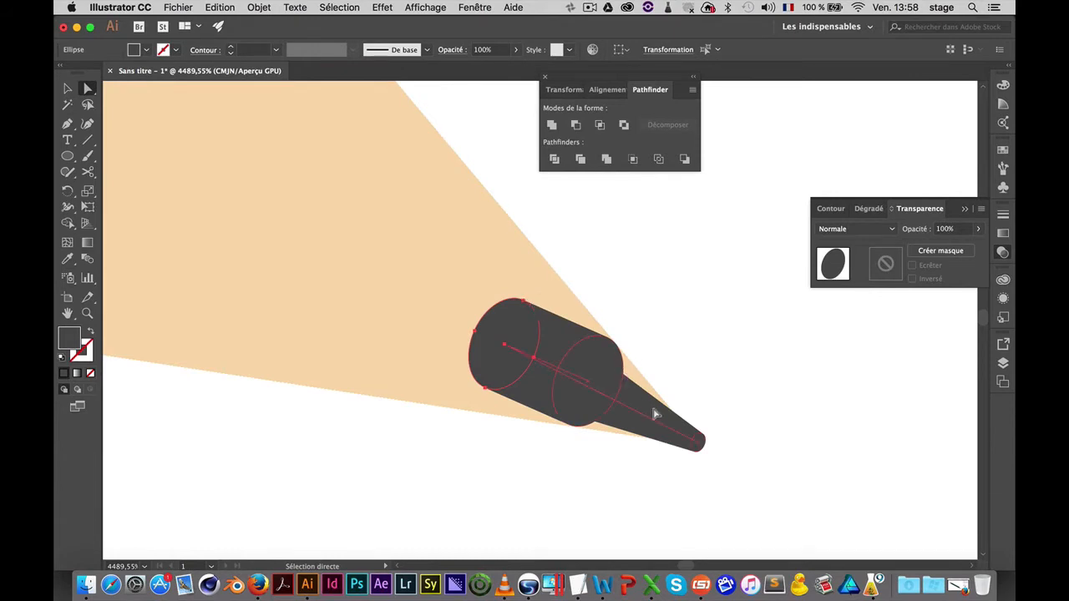
{"action": "key", "text": "super+z"}
{"action": "left_click_drag", "start_coordinate": [610, 372], "coordinate": [548, 261]}
{"action": "key", "text": "v"}
{"action": "left_click", "coordinate": [674, 322]}
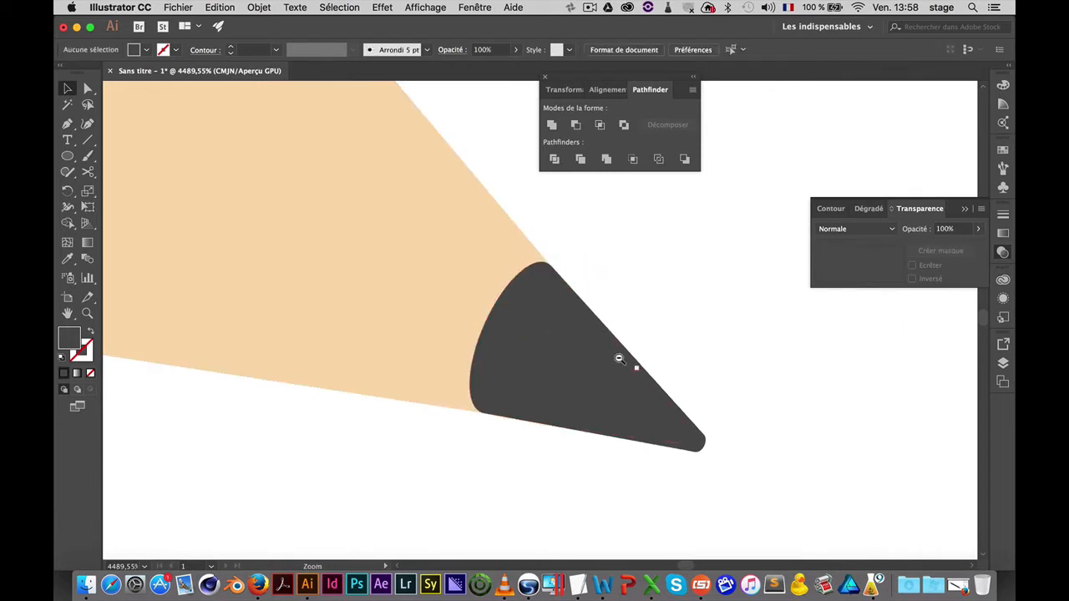
Examine the enlarged lead's proportions on the orange pencil against the green reference pencil
{"action": "left_click", "coordinate": [620, 358], "text": "alt+super"}
{"action": "left_click", "coordinate": [619, 356], "text": "alt+super"}
{"action": "left_click", "coordinate": [602, 344], "text": "alt+super"}
{"action": "left_click", "coordinate": [576, 342], "text": "alt+super"}
{"action": "left_click", "coordinate": [555, 340], "text": "alt+super"}
{"action": "left_click", "coordinate": [524, 338], "text": "alt+super"}
{"action": "left_click", "coordinate": [519, 338], "text": "alt+super"}
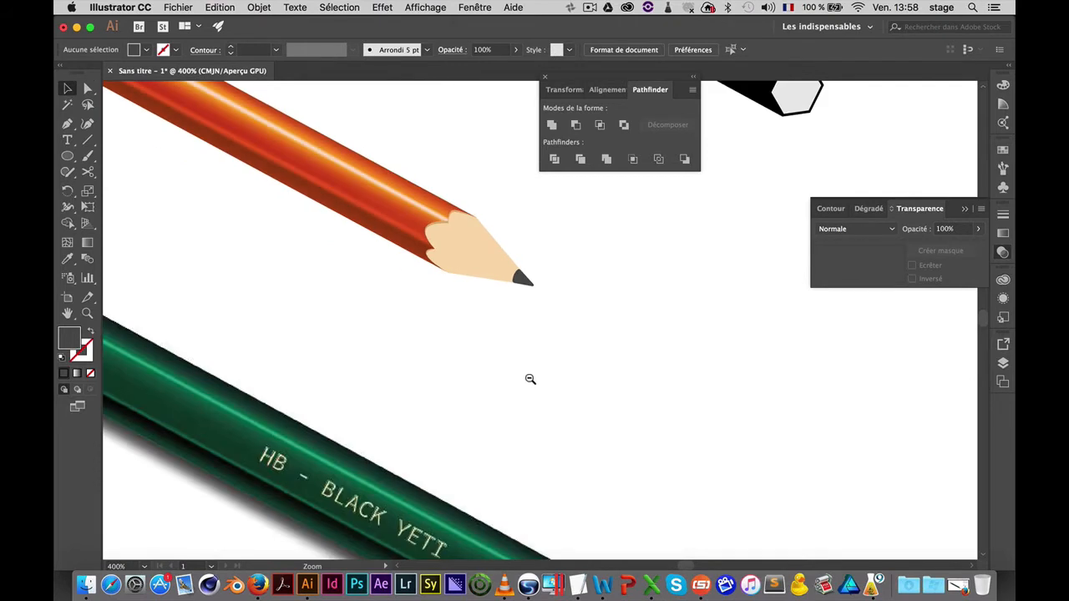
{"action": "left_click", "coordinate": [654, 445], "text": "alt+super"}
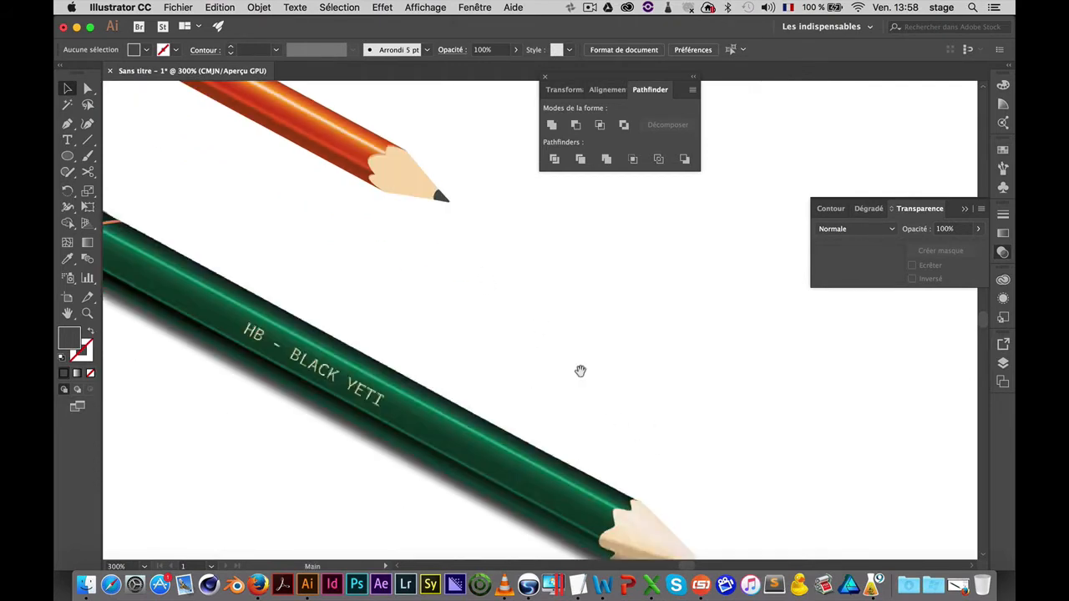
{"action": "mouse_move", "coordinate": [580, 371]}
{"action": "left_mouse_down"}
{"action": "mouse_move", "coordinate": [475, 279]}
{"action": "mouse_move", "coordinate": [544, 396]}
{"action": "left_mouse_up"}
Expand the lead's blend and unite the resulting shapes into a single path
{"action": "left_click_drag", "start_coordinate": [435, 312], "coordinate": [669, 416]}
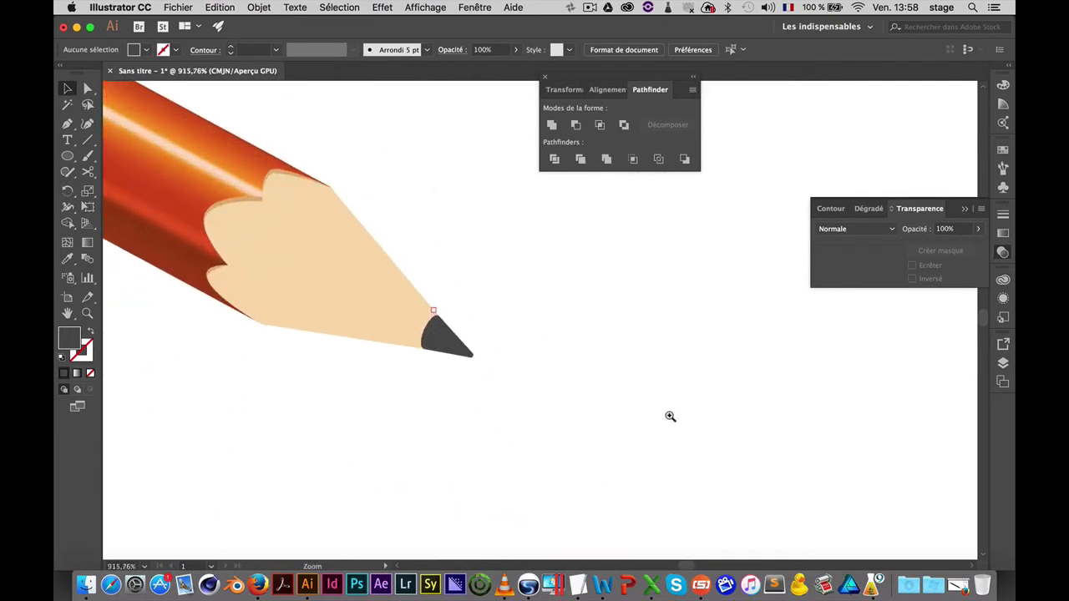
{"action": "mouse_move", "coordinate": [389, 348]}
{"action": "left_mouse_down"}
{"action": "mouse_move", "coordinate": [629, 386]}
{"action": "mouse_move", "coordinate": [437, 404]}
{"action": "left_mouse_up"}
{"action": "left_click", "coordinate": [380, 387]}
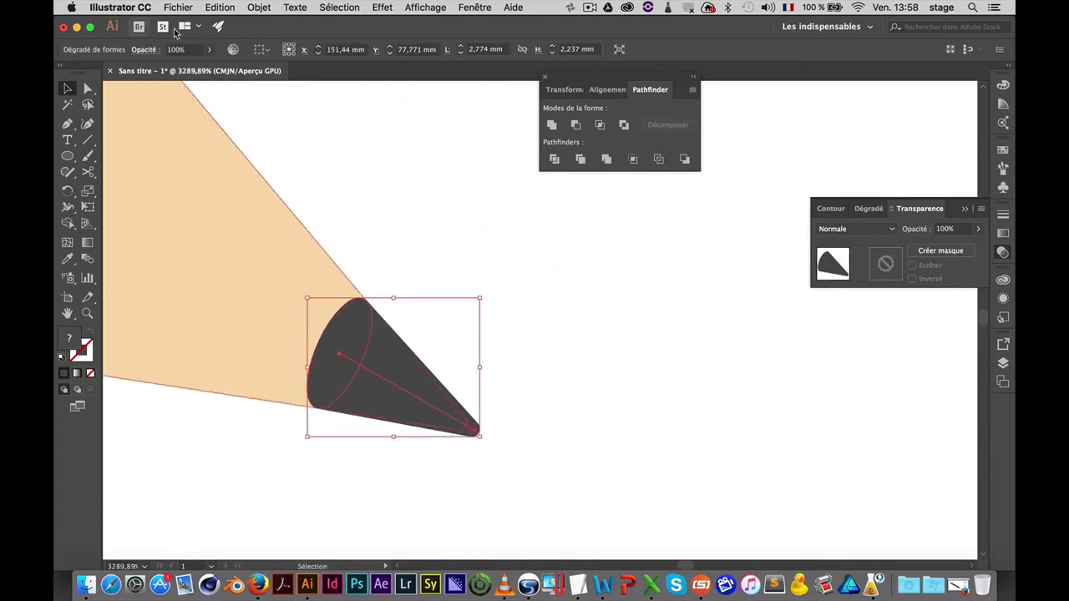
{"action": "left_click", "coordinate": [267, 9]}
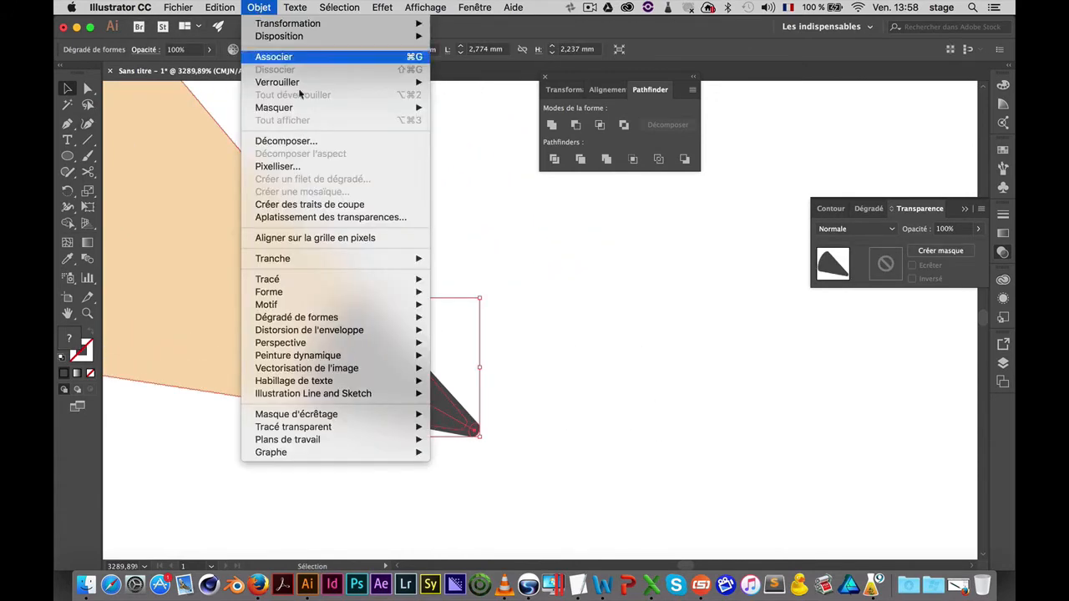
{"action": "left_click", "coordinate": [286, 142]}
{"action": "left_click", "coordinate": [614, 375]}
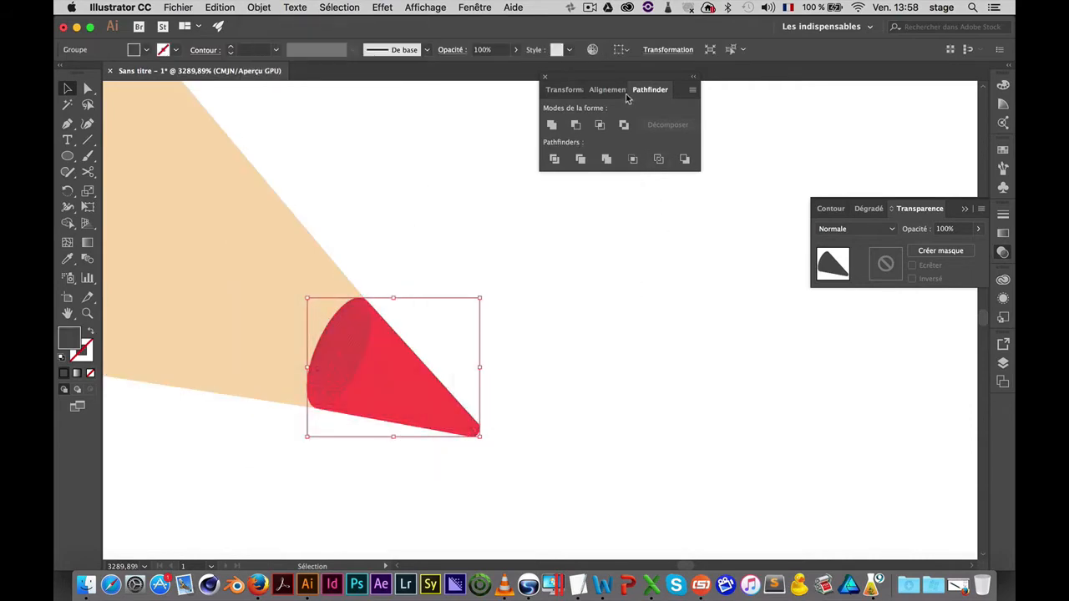
{"action": "key", "text": "super+z"}
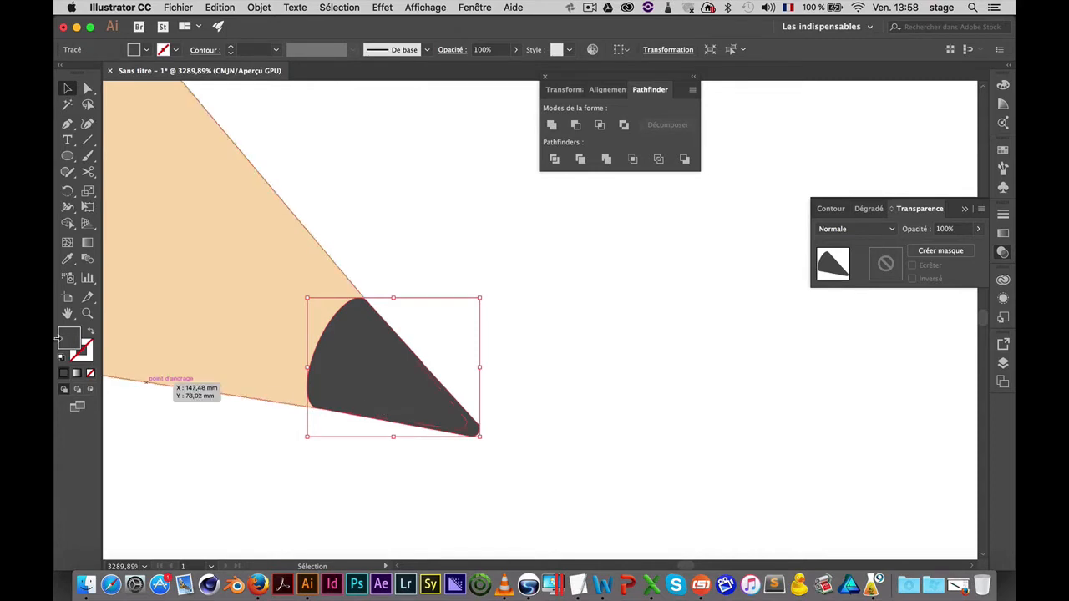
Fill the lead with a linear white-to-black gradient running across its width at 61.5°
{"action": "left_click", "coordinate": [1002, 237]}
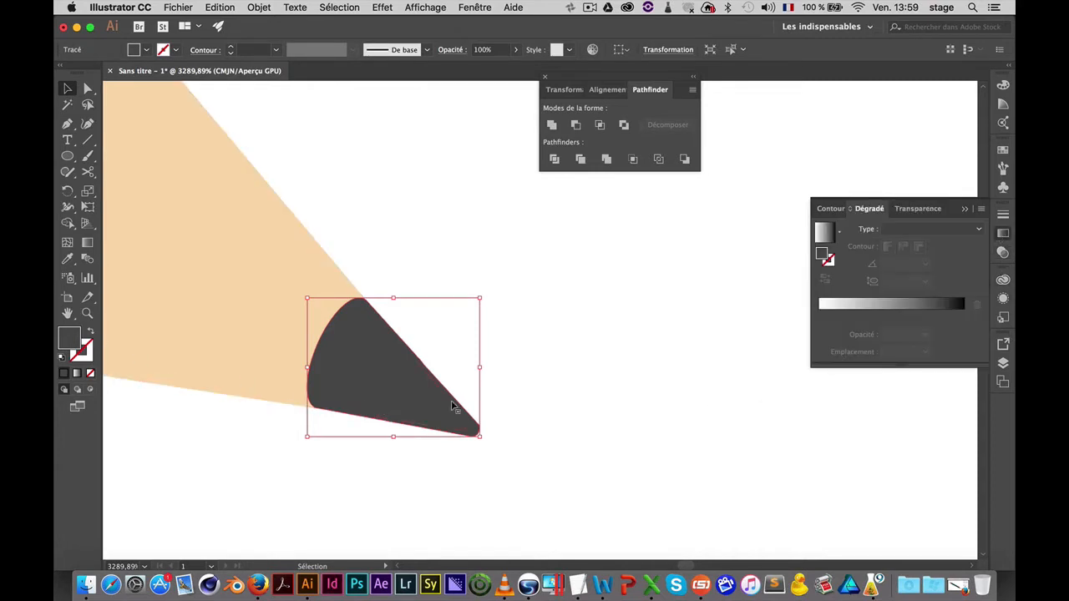
{"action": "key", "text": "space"}
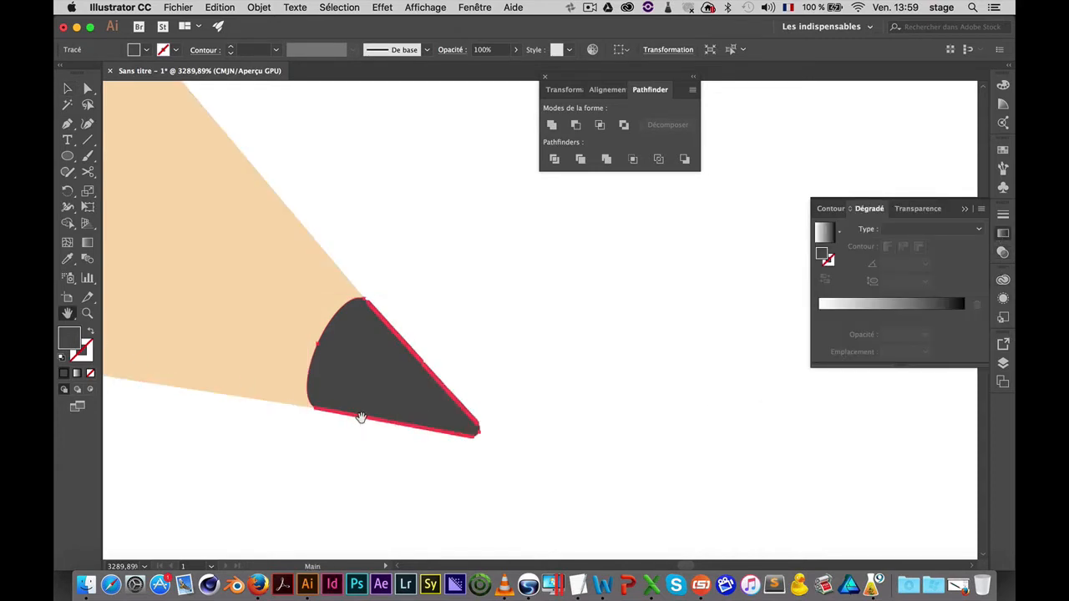
{"action": "key", "text": "g"}
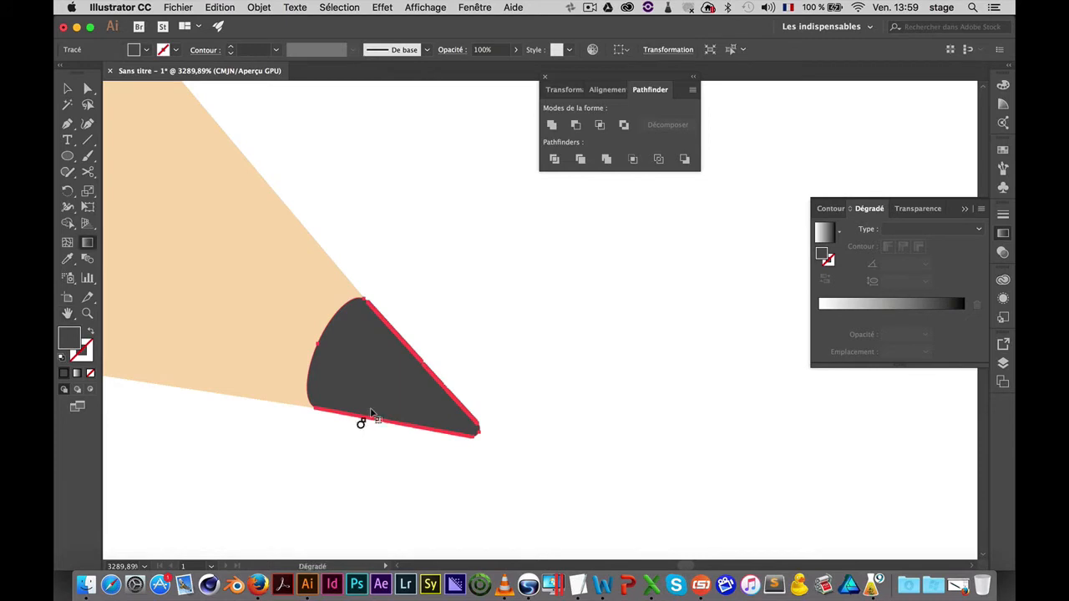
{"action": "left_click_drag", "start_coordinate": [360, 422], "coordinate": [414, 346]}
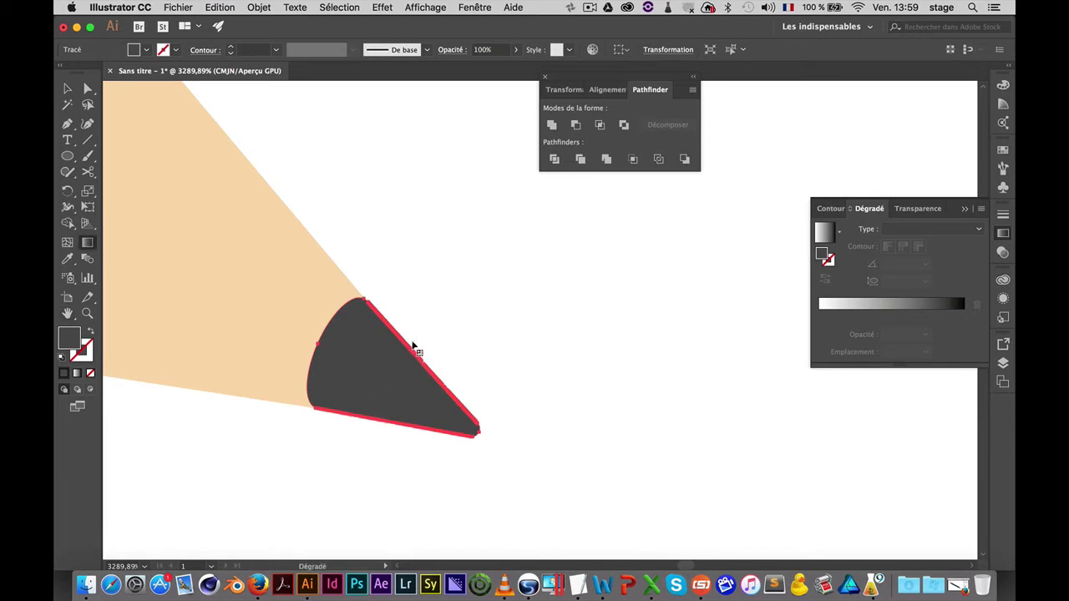
{"action": "left_click", "coordinate": [866, 306]}
{"action": "left_click_drag", "start_coordinate": [374, 430], "coordinate": [426, 335]}
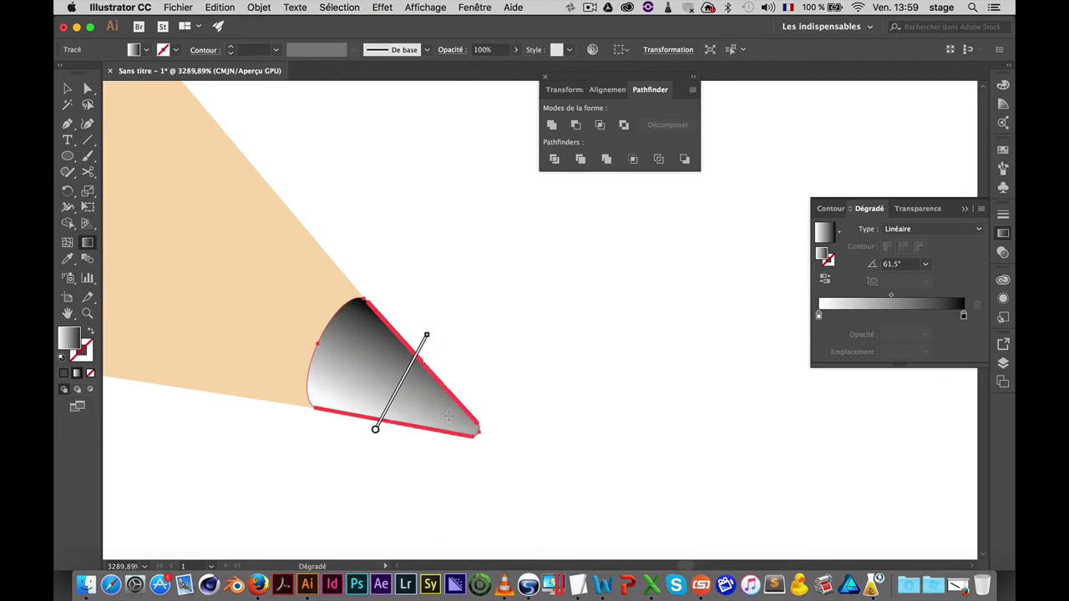
Change the gradient's white starting stop to an 87% black grey
{"action": "double_click", "coordinate": [818, 317]}
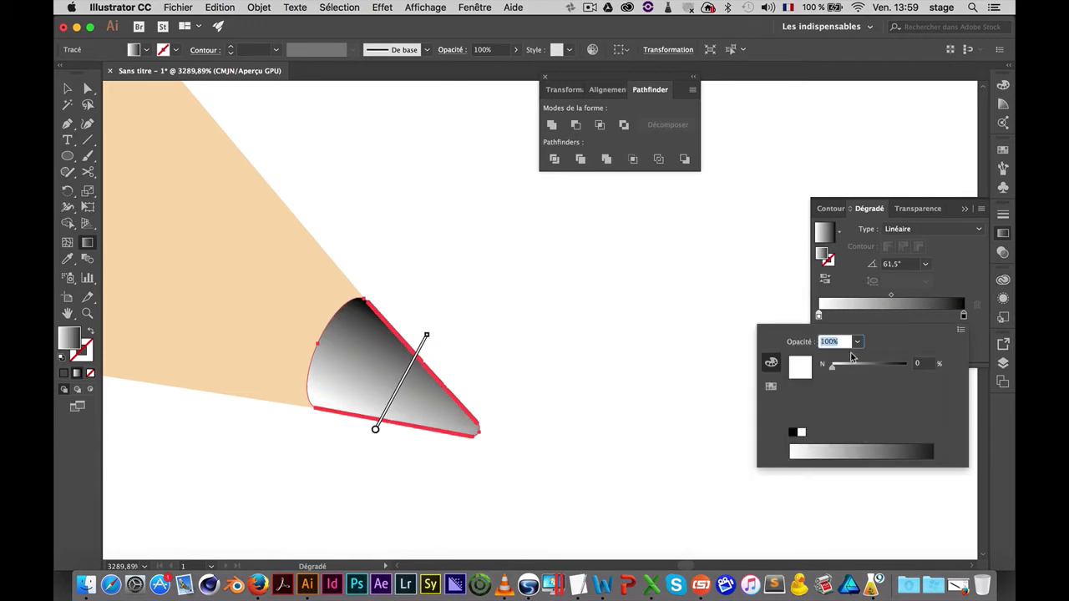
{"action": "left_click", "coordinate": [795, 433]}
{"action": "left_click_drag", "start_coordinate": [909, 372], "coordinate": [896, 372]}
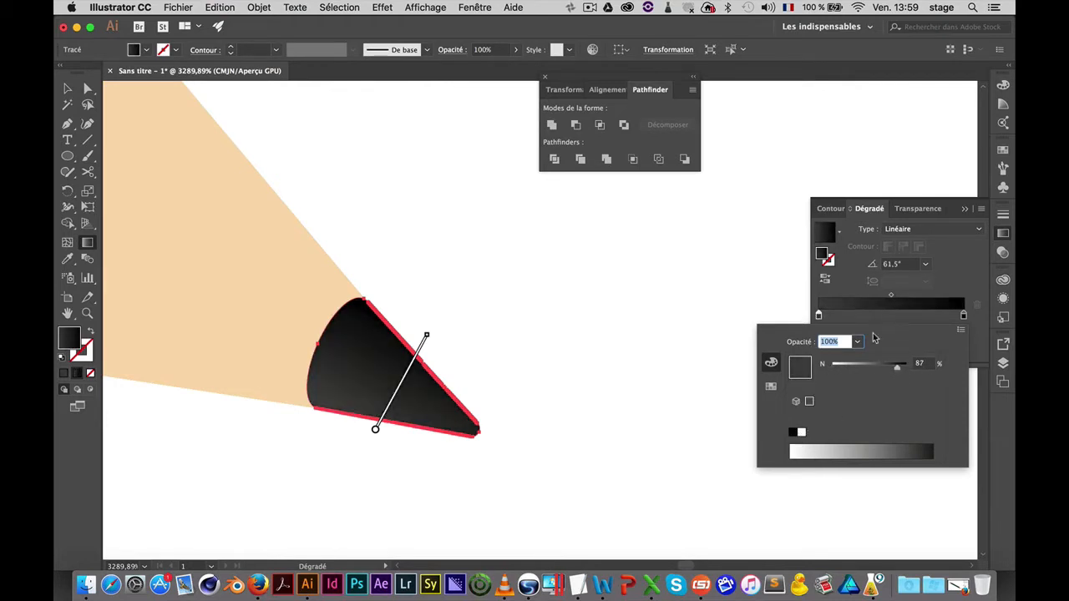
{"action": "left_click", "coordinate": [966, 317]}
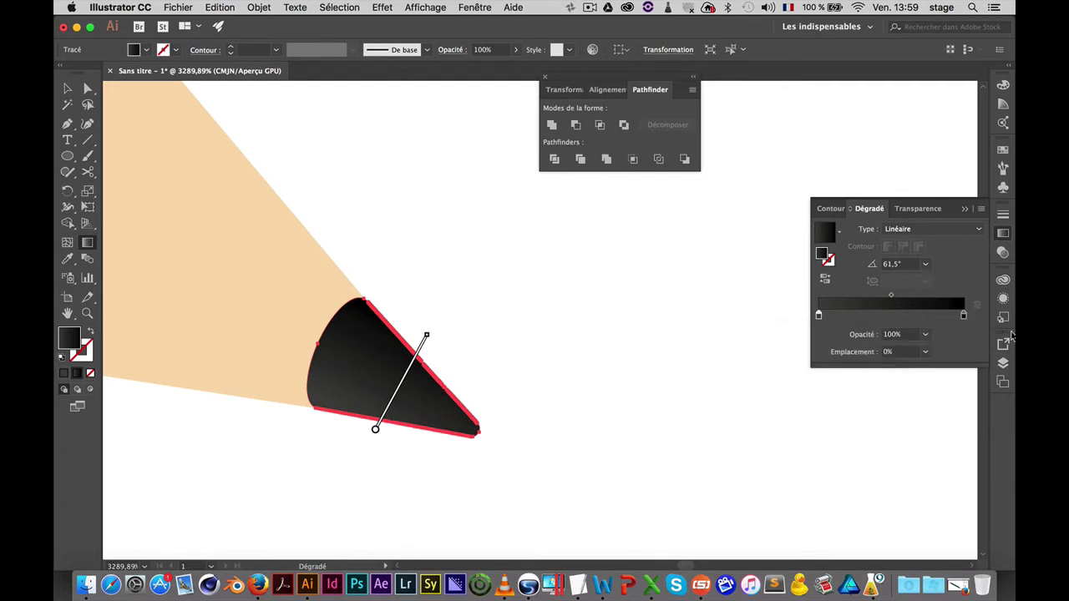
Move the gradient's black stop inward to 25.42% and add a matching dark grey stop at 100%
{"action": "left_click_drag", "start_coordinate": [964, 318], "coordinate": [895, 319]}
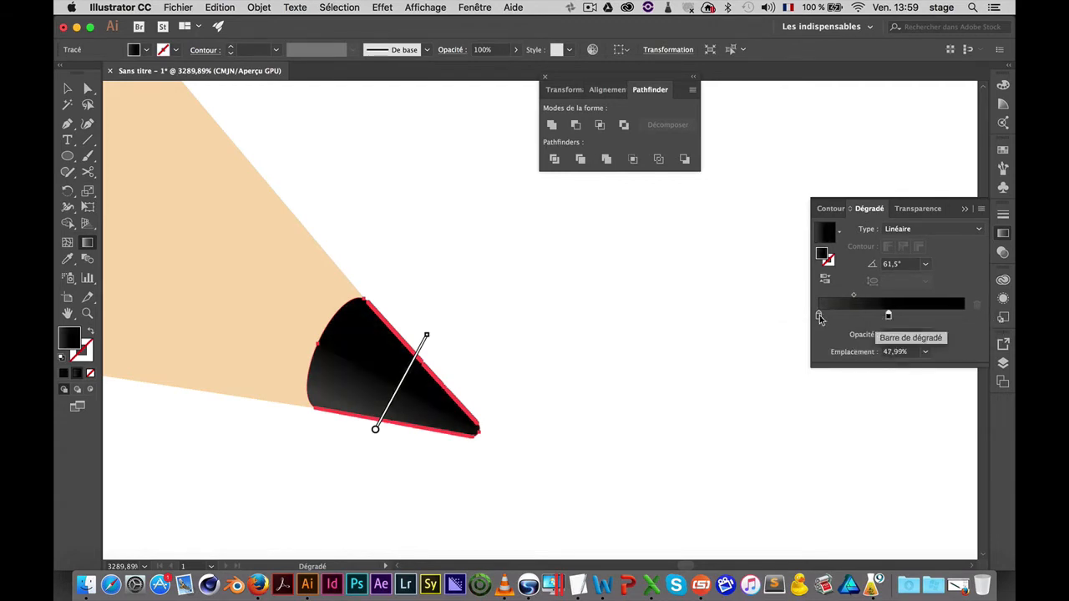
{"action": "left_click", "coordinate": [962, 316]}
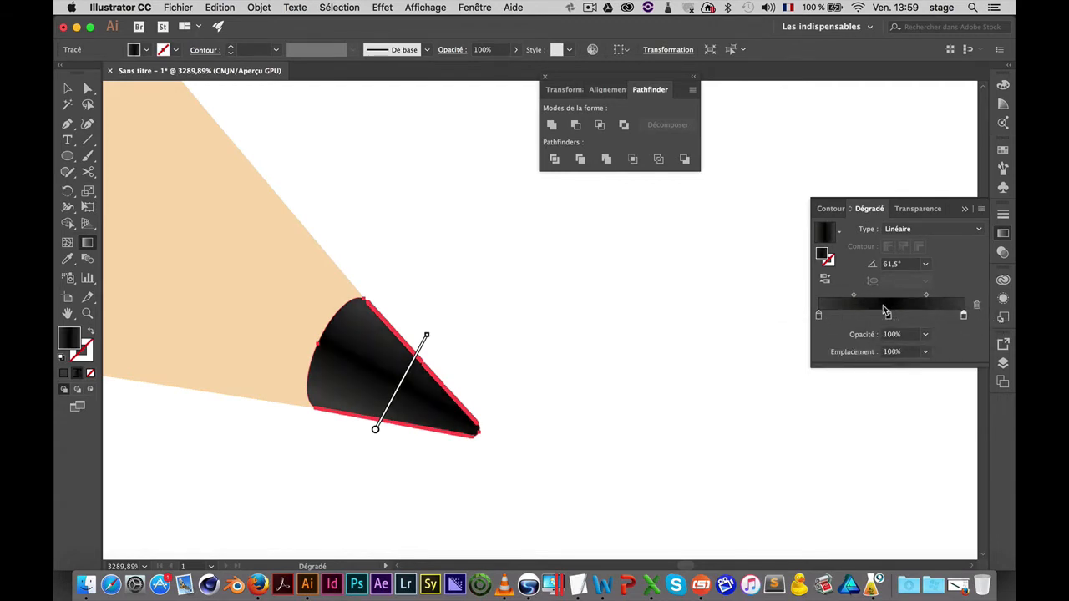
{"action": "left_click_drag", "start_coordinate": [890, 318], "coordinate": [838, 316]}
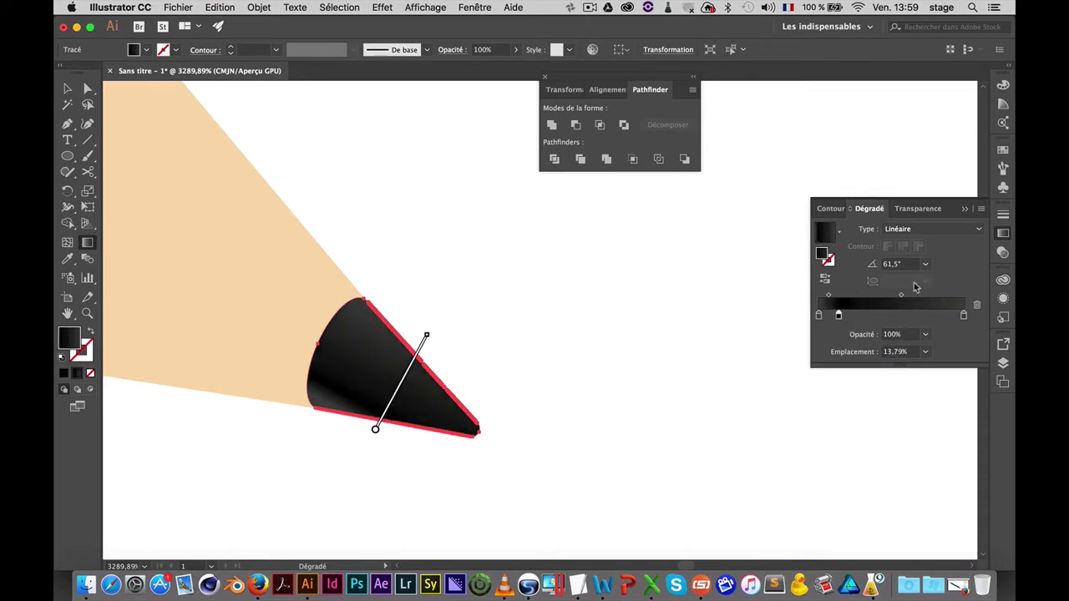
{"action": "left_click_drag", "start_coordinate": [839, 317], "coordinate": [862, 319]}
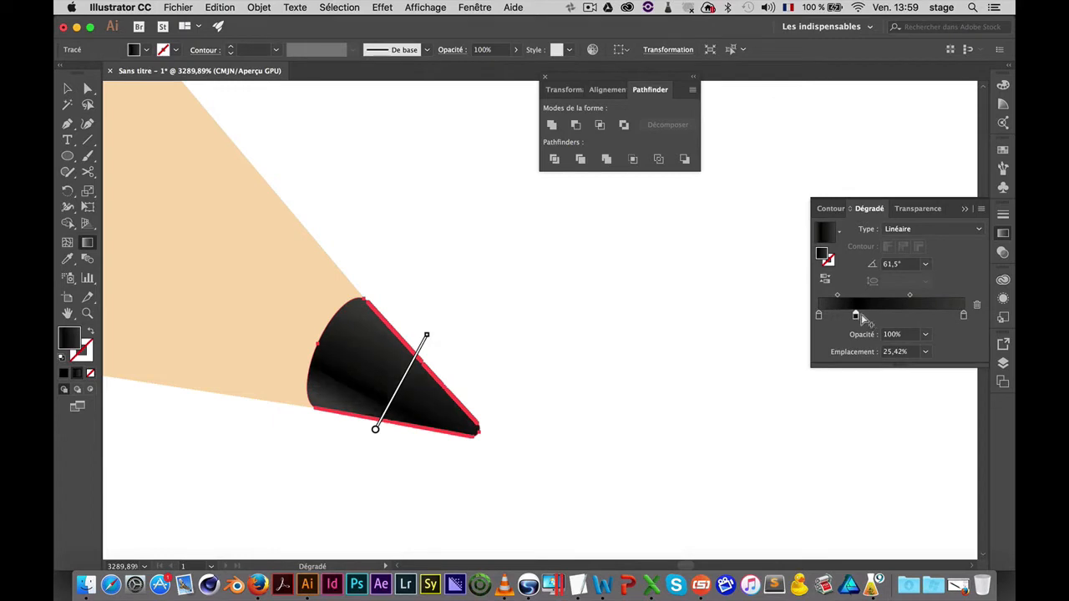
Lighten the gradient's middle stop from black to a soft dark grey highlight
{"action": "double_click", "coordinate": [856, 317]}
{"action": "left_click_drag", "start_coordinate": [889, 374], "coordinate": [891, 370]}
{"action": "left_click", "coordinate": [854, 292]}
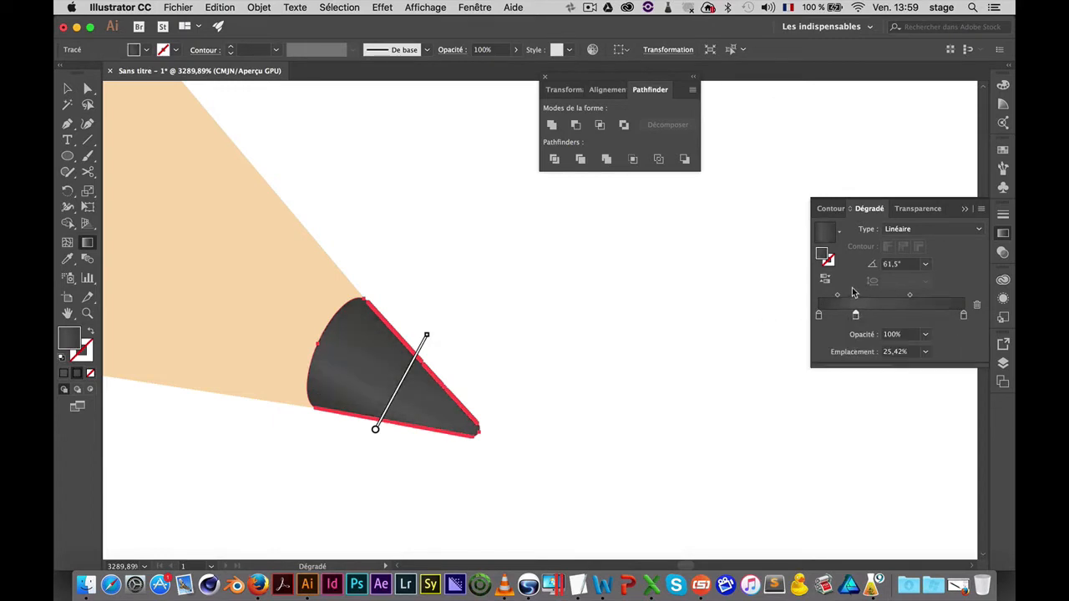
Position the lead's gradient stops at 31.82%, 56.02% and 92.46%, and deselect the lead
{"action": "left_click_drag", "start_coordinate": [855, 316], "coordinate": [898, 315]}
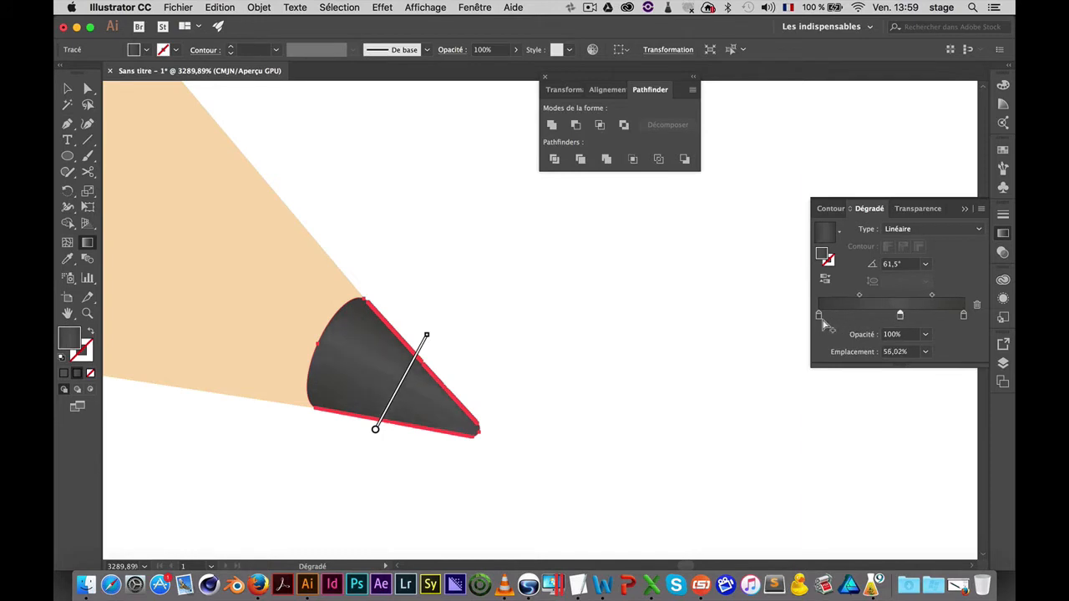
{"action": "left_click_drag", "start_coordinate": [819, 316], "coordinate": [836, 318]}
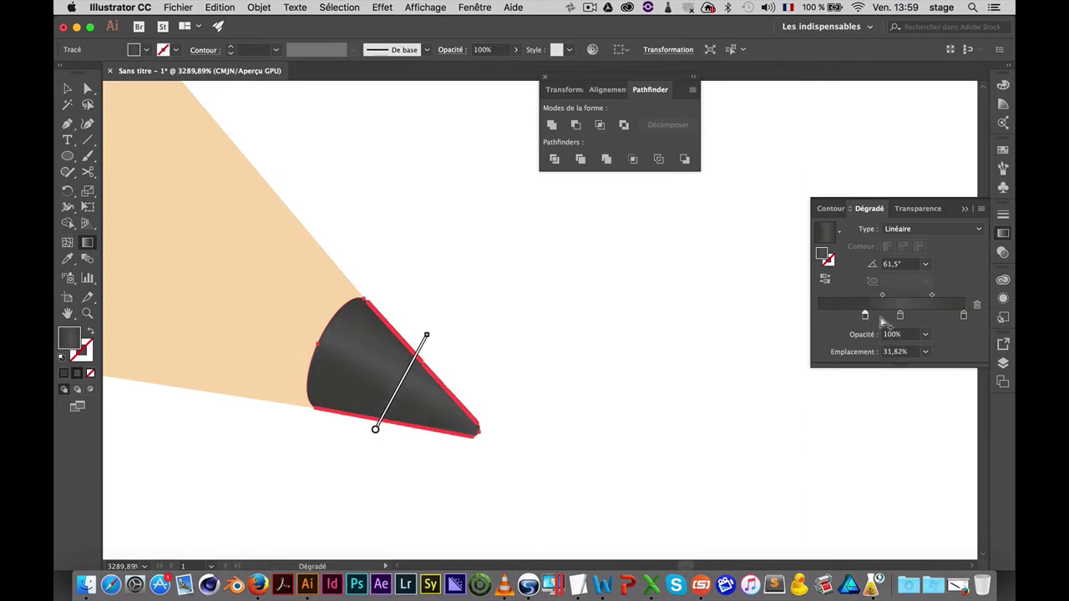
{"action": "left_click_drag", "start_coordinate": [964, 317], "coordinate": [954, 318]}
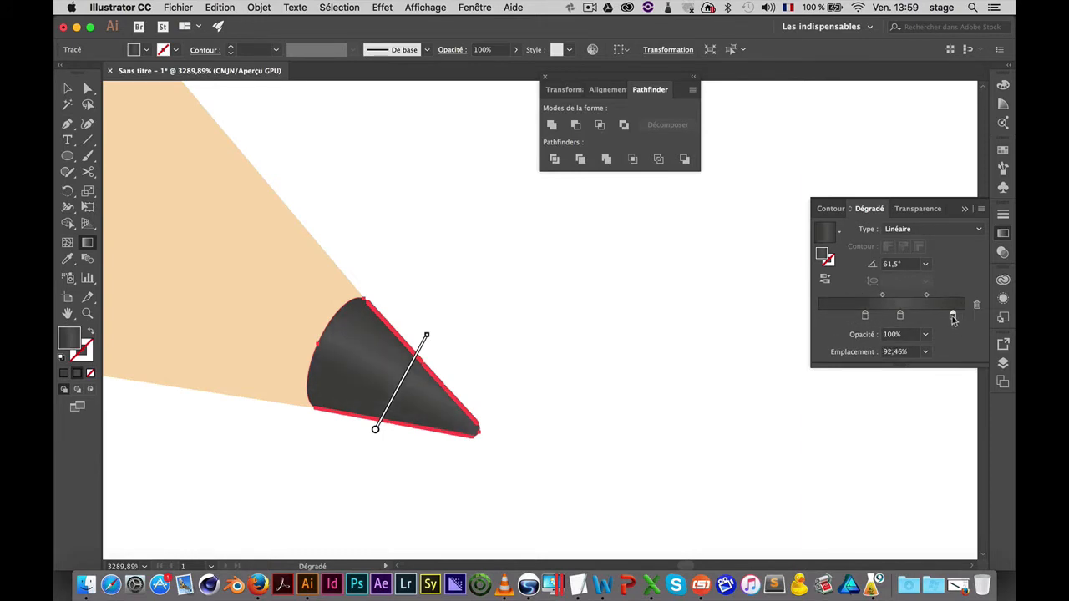
{"action": "left_click", "coordinate": [610, 364], "text": "super"}
Examine the gradient shading on the lead, both with the whole pencil tip in view and close up
{"action": "key", "text": "super+space"}
{"action": "left_click", "coordinate": [476, 323], "text": "alt+super"}
{"action": "left_click", "coordinate": [479, 324], "text": "alt+super"}
{"action": "left_click", "coordinate": [494, 325], "text": "alt+super"}
{"action": "left_click", "coordinate": [497, 325], "text": "alt+super"}
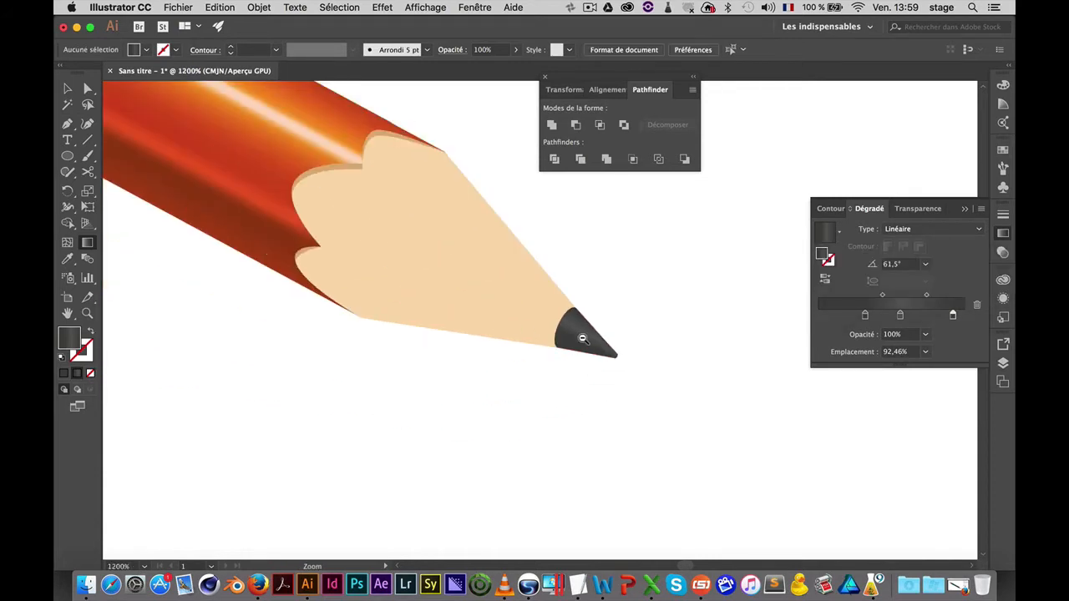
{"action": "left_click", "coordinate": [566, 324], "text": "super"}
{"action": "left_click", "coordinate": [546, 351], "text": "super"}
{"action": "left_click", "coordinate": [511, 270], "text": "super"}
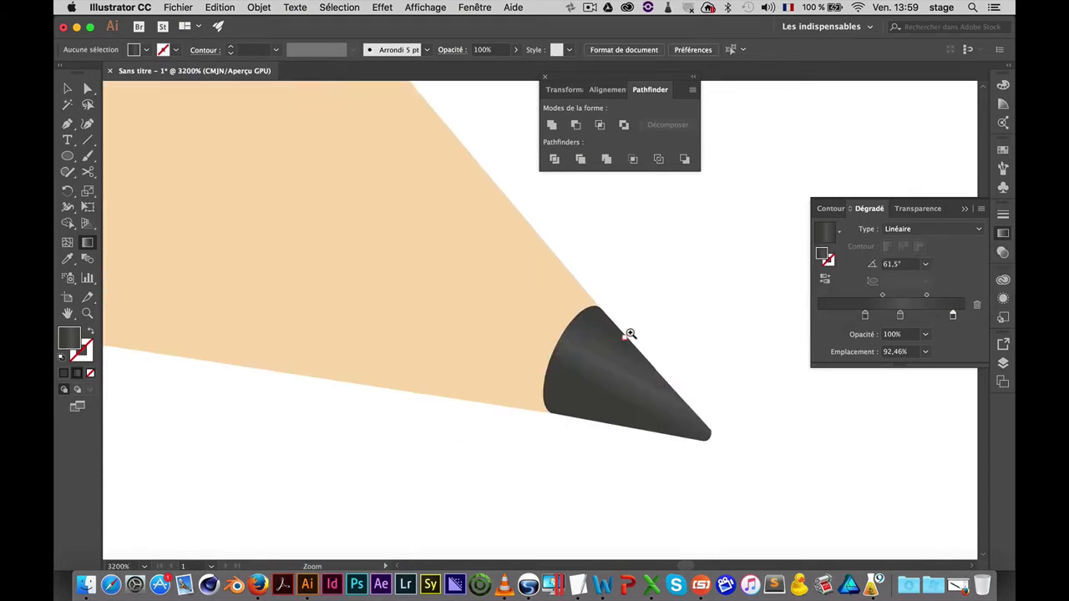
{"action": "left_click", "coordinate": [627, 334], "text": "super"}
{"action": "left_click_drag", "start_coordinate": [572, 325], "coordinate": [535, 299]}
Add anchor points along the lead's rounded rear edge and pull the middle one inward to form a sharp notch
{"action": "key", "text": "a"}
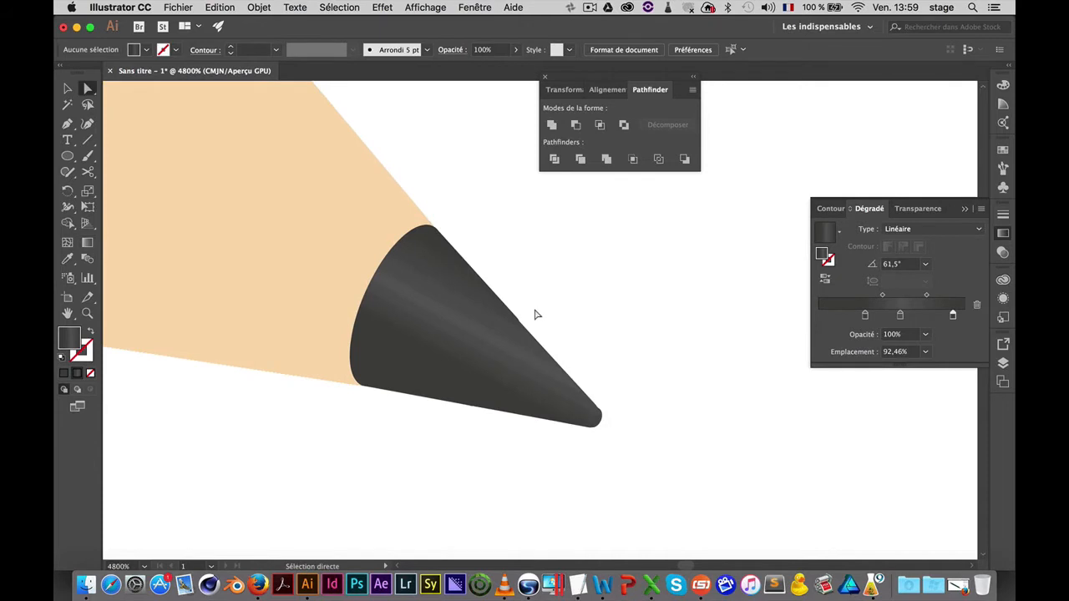
{"action": "key", "text": "p"}
{"action": "left_click", "coordinate": [382, 262], "text": "super"}
{"action": "left_click", "coordinate": [384, 265]}
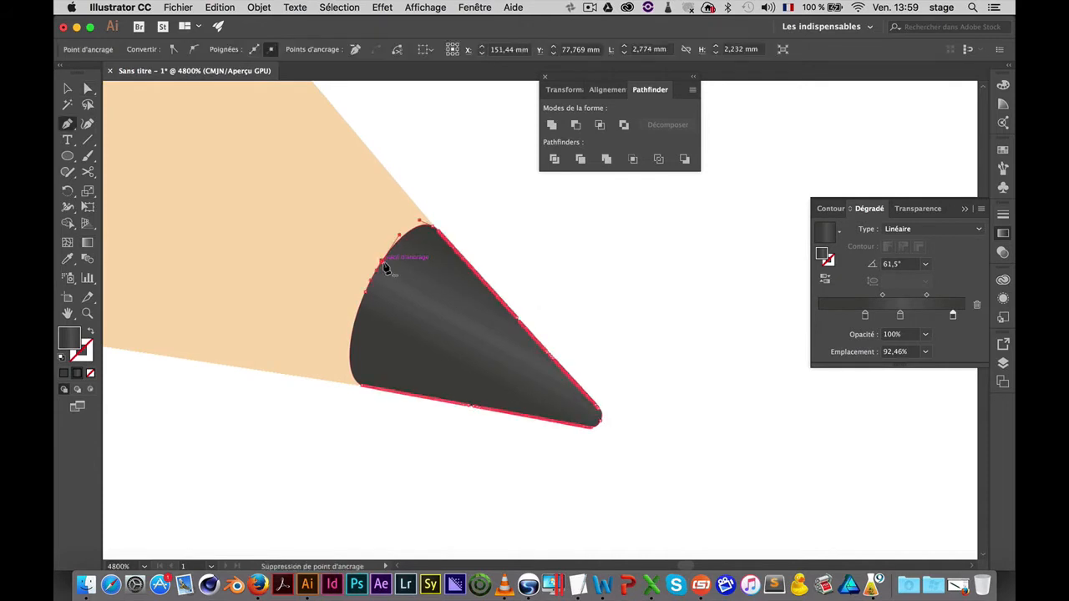
{"action": "left_click_drag", "start_coordinate": [385, 265], "coordinate": [407, 264]}
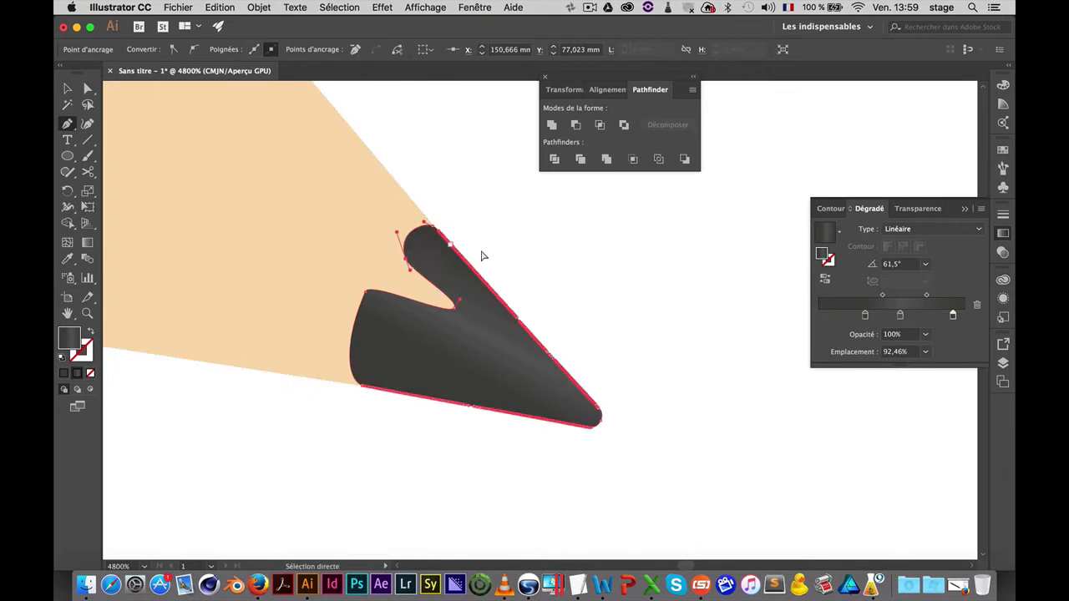
{"action": "left_click", "coordinate": [455, 306], "text": "super"}
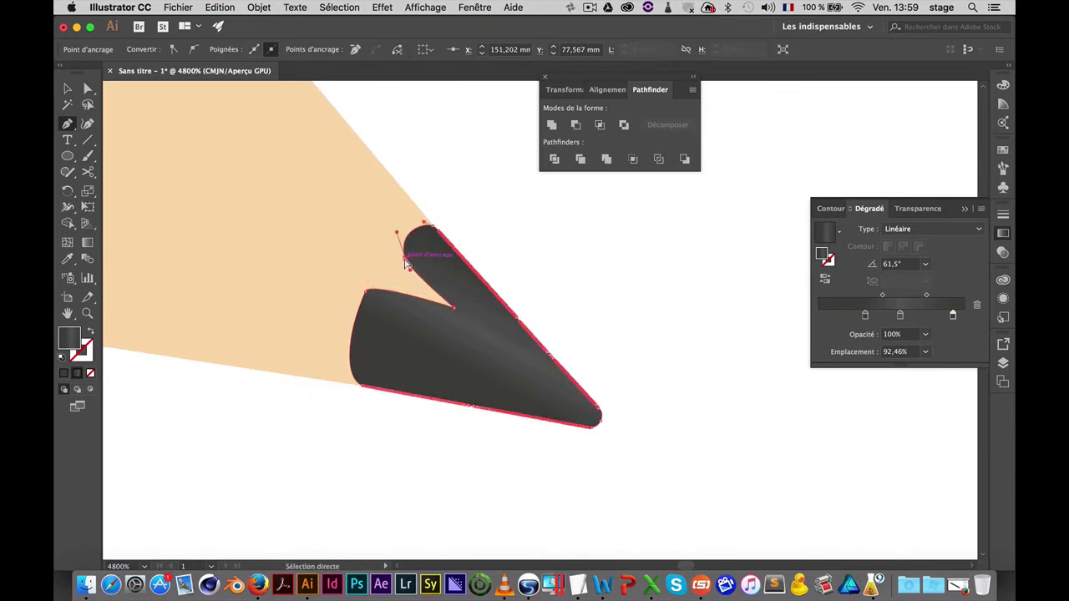
Convert the rear anchor of the lead's upper prong to a corner point and shift it outward into the wood
{"action": "left_click", "coordinate": [405, 259], "text": "alt"}
{"action": "left_click_drag", "start_coordinate": [396, 259], "coordinate": [390, 254]}
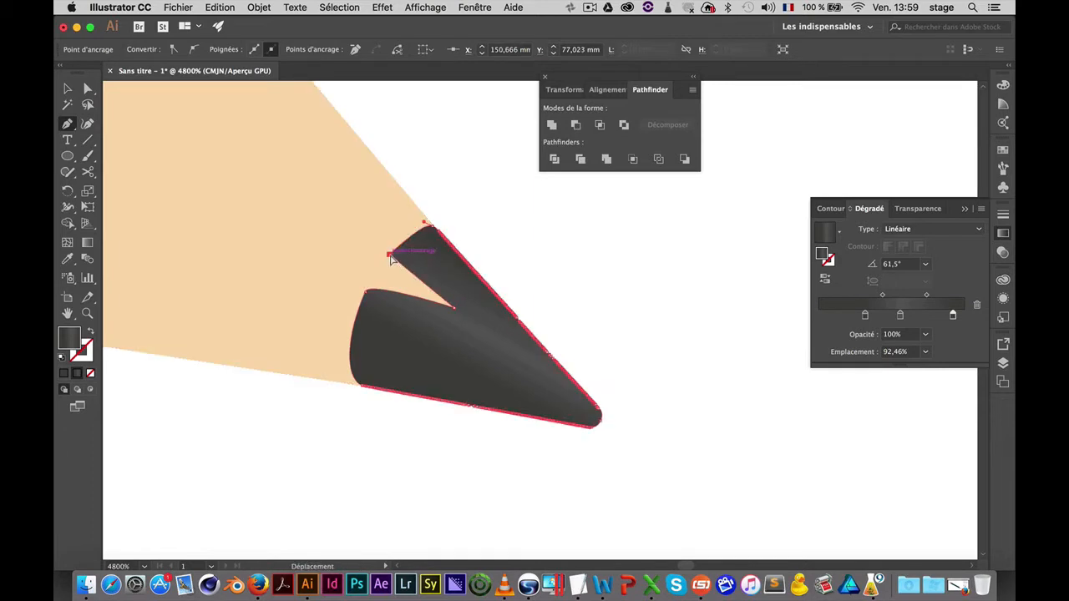
{"action": "left_click", "coordinate": [549, 276], "text": "super"}
{"action": "left_click_drag", "start_coordinate": [409, 297], "coordinate": [399, 294]}
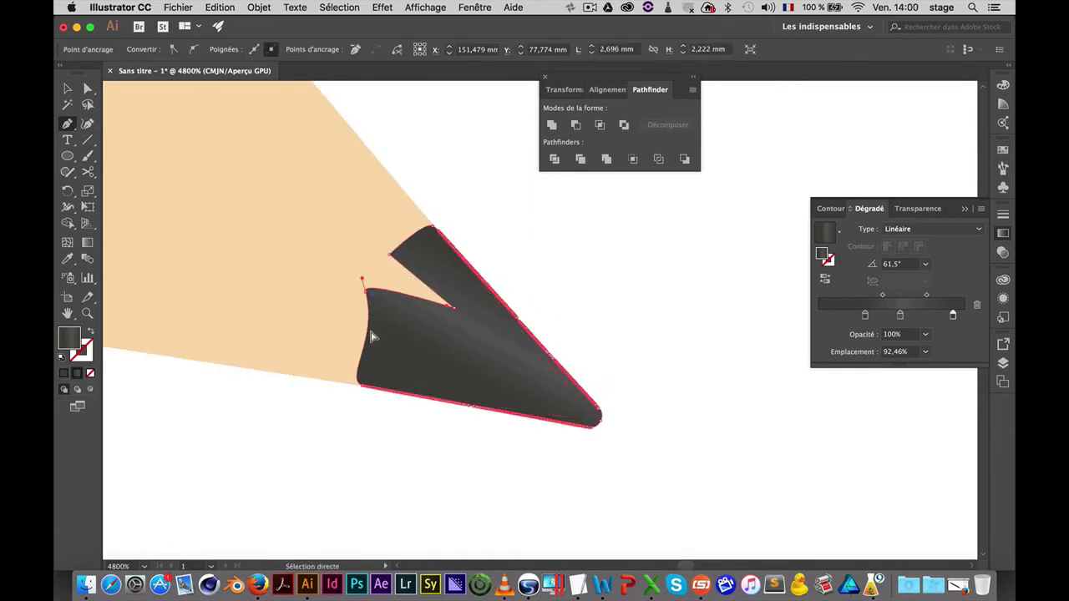
{"action": "key", "text": "super+z"}
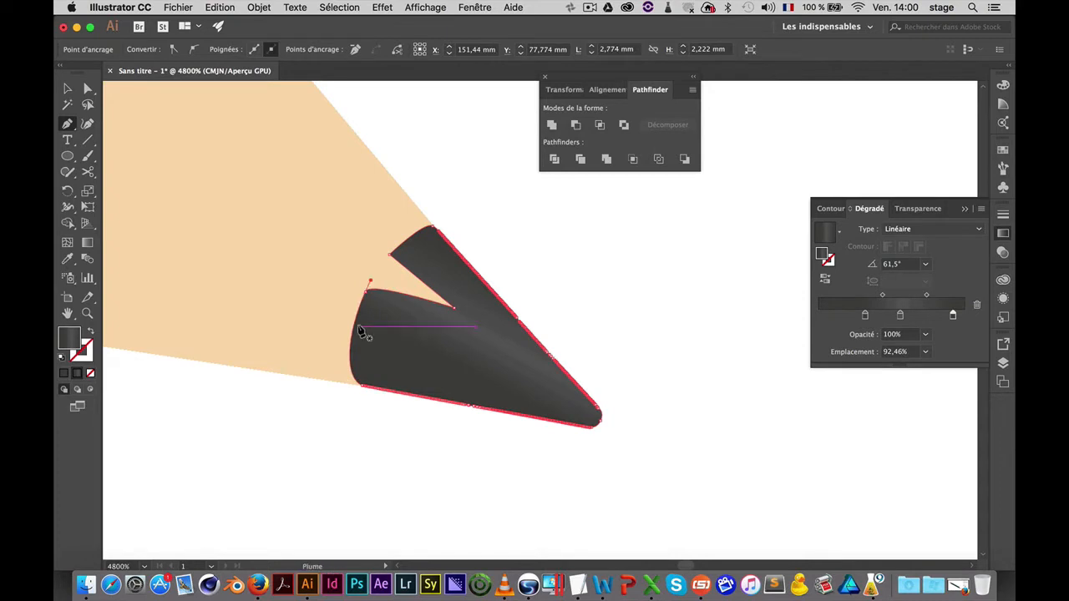
Add anchor points along the notch's lower edge and pull one into the lead to form a second sharp jag with straight corners
{"action": "left_click_drag", "start_coordinate": [365, 310], "coordinate": [671, 344]}
{"action": "key", "text": "super+space"}
{"action": "left_click_drag", "start_coordinate": [552, 192], "coordinate": [665, 340]}
{"action": "left_click", "coordinate": [517, 250]}
{"action": "left_click", "coordinate": [555, 320]}
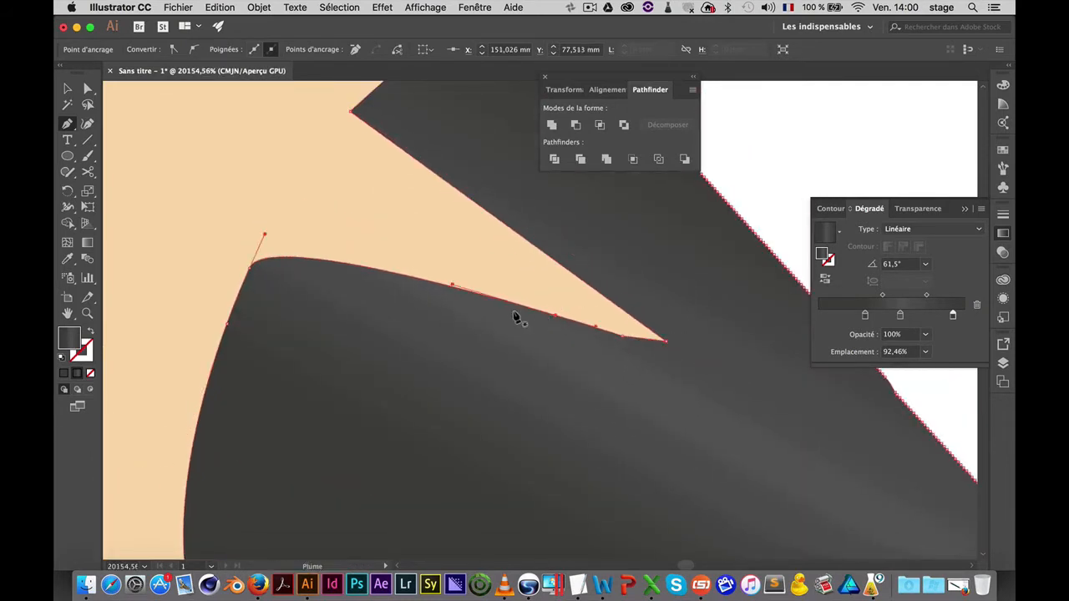
{"action": "left_click_drag", "start_coordinate": [510, 309], "coordinate": [609, 369]}
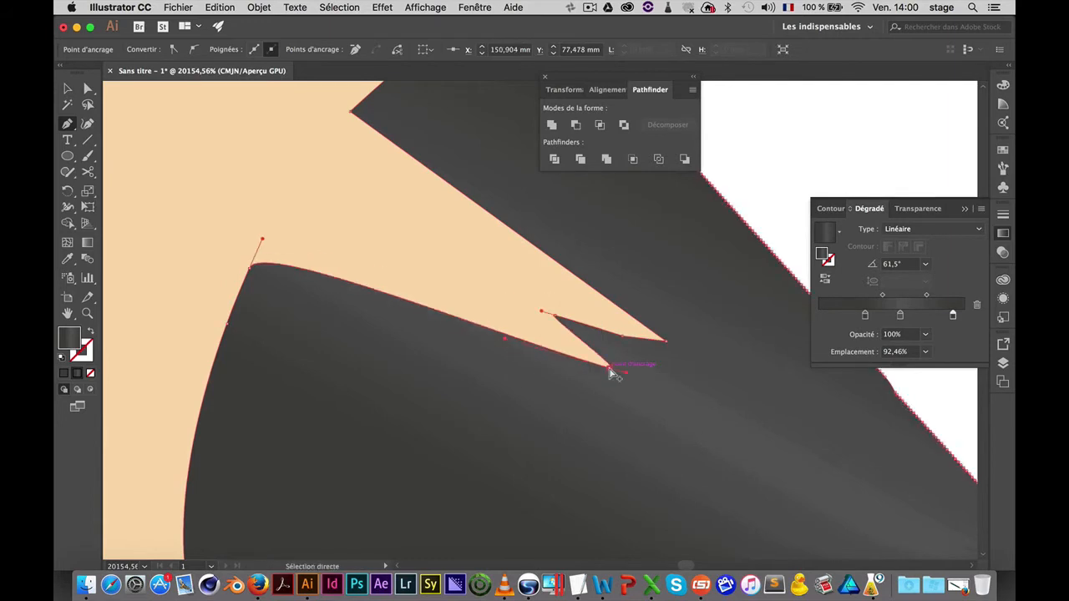
{"action": "left_click", "coordinate": [555, 316], "text": "alt"}
Examine the jagged notch in the lead with nothing selected, both from farther out and close up
{"action": "left_click", "coordinate": [494, 353], "text": "alt+super"}
{"action": "left_click", "coordinate": [495, 363], "text": "alt+super"}
{"action": "left_click", "coordinate": [496, 374], "text": "alt+super"}
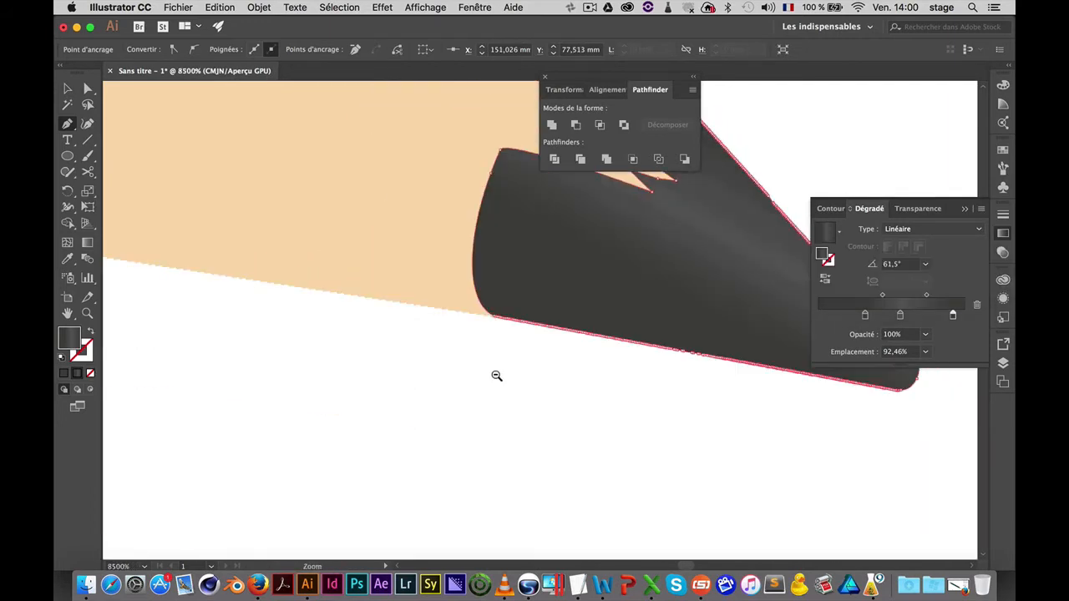
{"action": "left_click", "coordinate": [498, 375], "text": "alt+super"}
{"action": "left_click", "coordinate": [632, 302], "text": "alt+super"}
{"action": "left_click", "coordinate": [632, 301], "text": "alt+super"}
{"action": "left_click", "coordinate": [606, 306], "text": "super"}
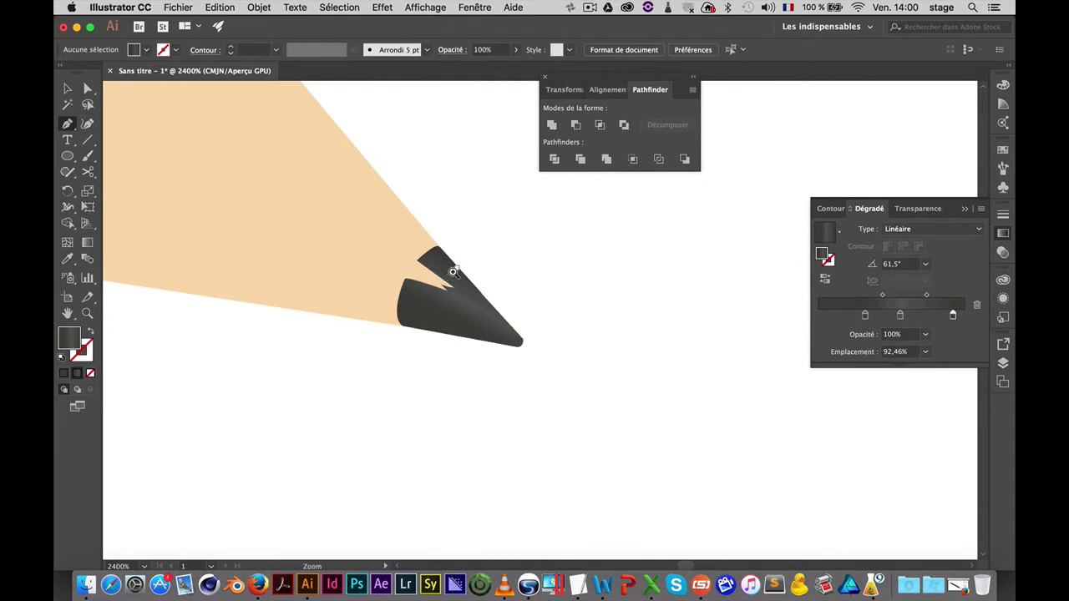
{"action": "left_click", "coordinate": [453, 274], "text": "super"}
{"action": "left_click", "coordinate": [519, 280], "text": "super"}
{"action": "left_click", "coordinate": [585, 343], "text": "super"}
{"action": "left_click", "coordinate": [491, 362], "text": "super"}
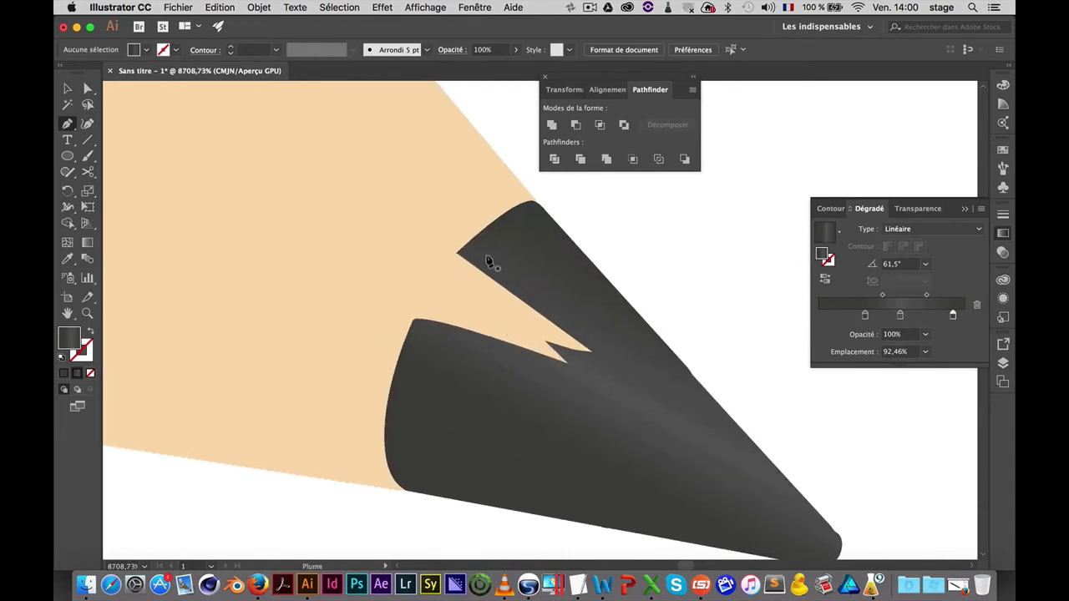
Shorten the lead's upper prong by adding an anchor on its rear edge, deleting its outer tip anchor and rounding the new end
{"action": "left_click", "coordinate": [456, 253], "text": "super"}
{"action": "left_click", "coordinate": [457, 253], "text": "super"}
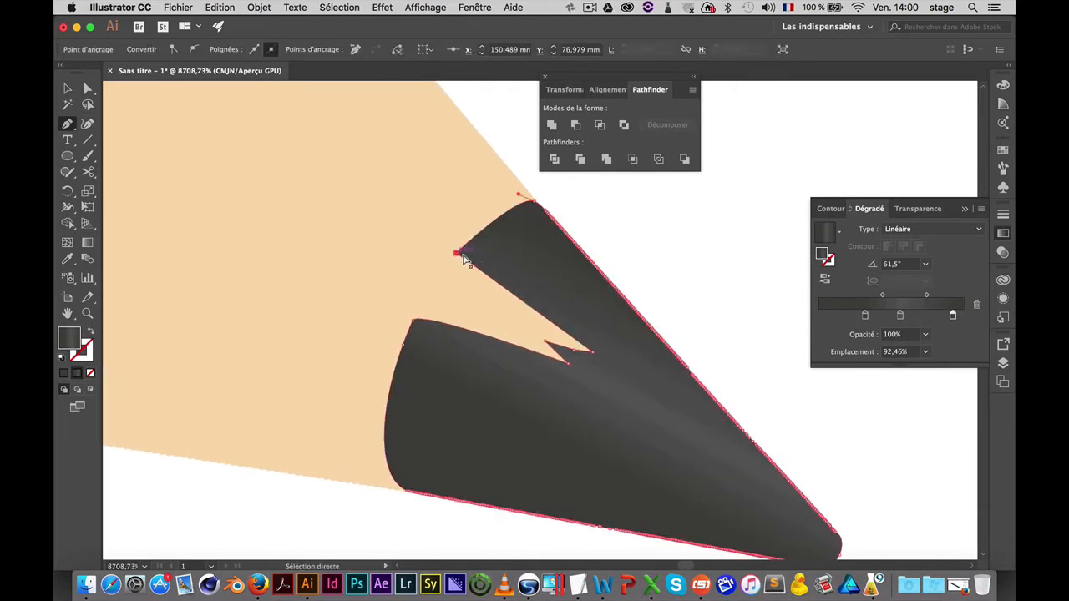
{"action": "left_click_drag", "start_coordinate": [458, 256], "coordinate": [523, 239]}
{"action": "key", "text": "super+z"}
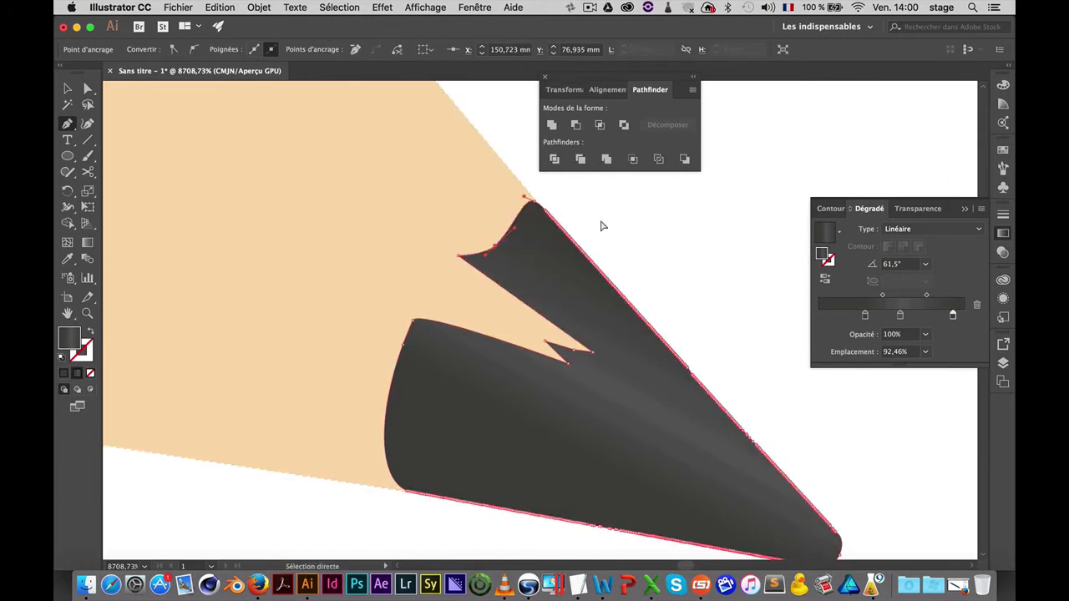
{"action": "left_click", "coordinate": [460, 257]}
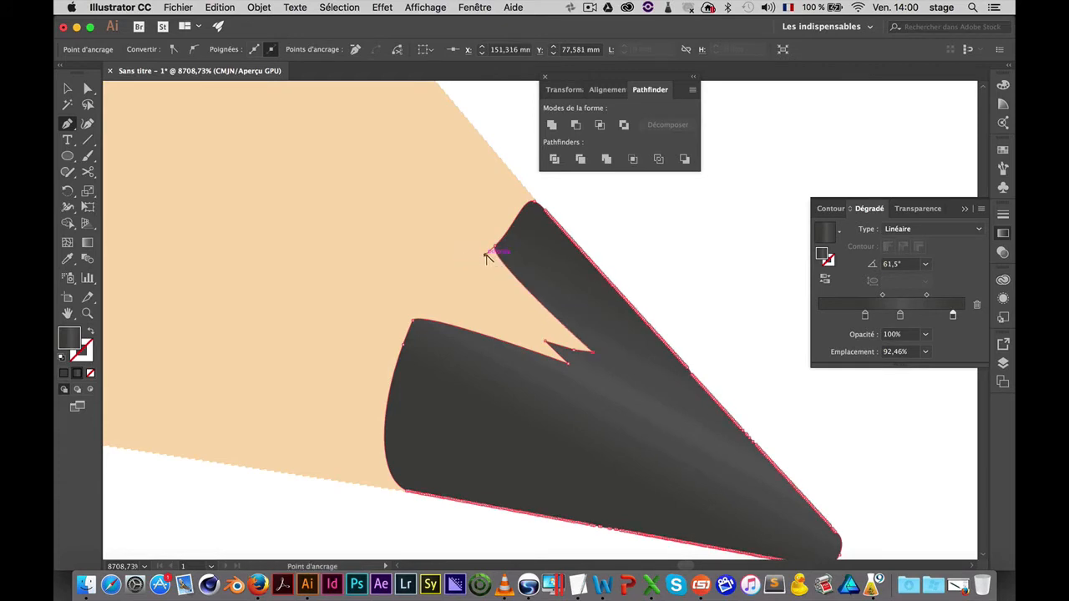
{"action": "left_click_drag", "start_coordinate": [486, 255], "coordinate": [466, 280]}
{"action": "left_click", "coordinate": [677, 248], "text": "super"}
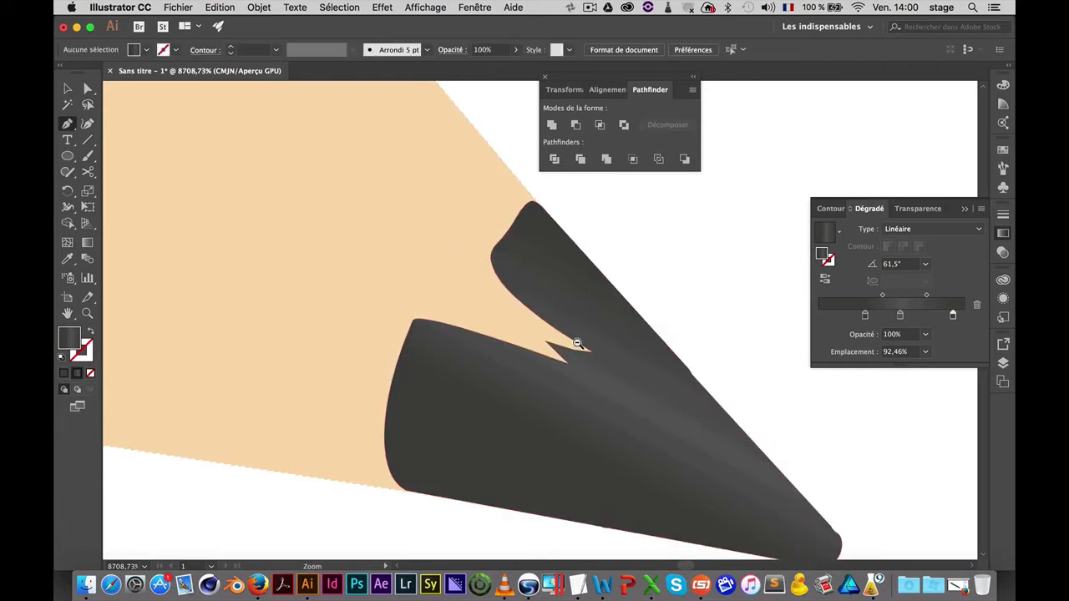
Compare the reshaped lead with the green reference pencil's lead, viewing the whole artboard and the tip up close
{"action": "left_click", "coordinate": [577, 344], "text": "alt+super"}
{"action": "left_click", "coordinate": [582, 335], "text": "alt+super"}
{"action": "left_click", "coordinate": [526, 342], "text": "alt+super"}
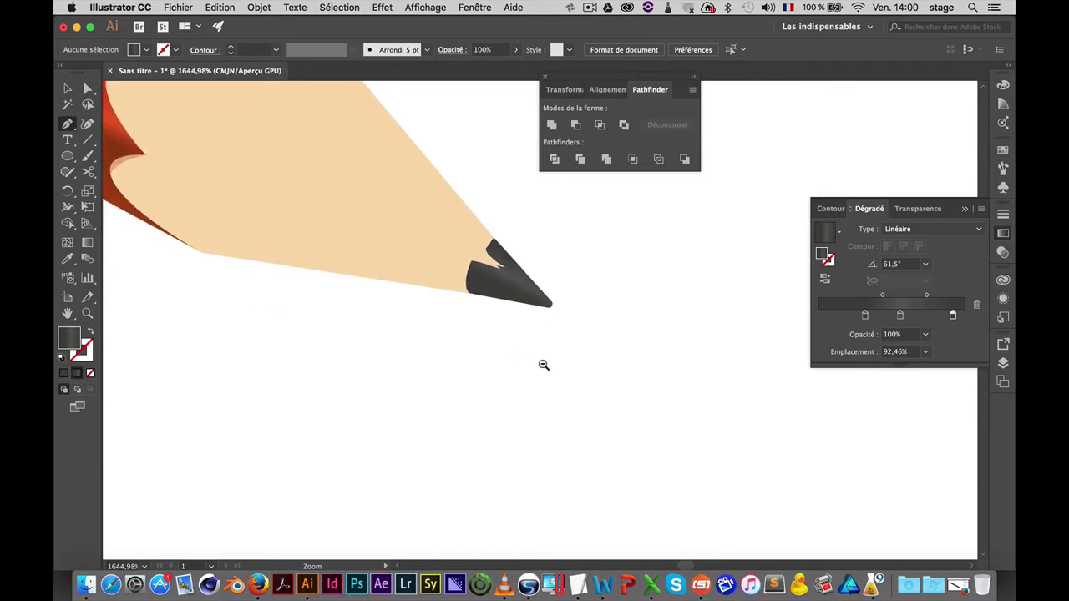
{"action": "left_click", "coordinate": [576, 365], "text": "alt+super"}
{"action": "key", "text": "super+0"}
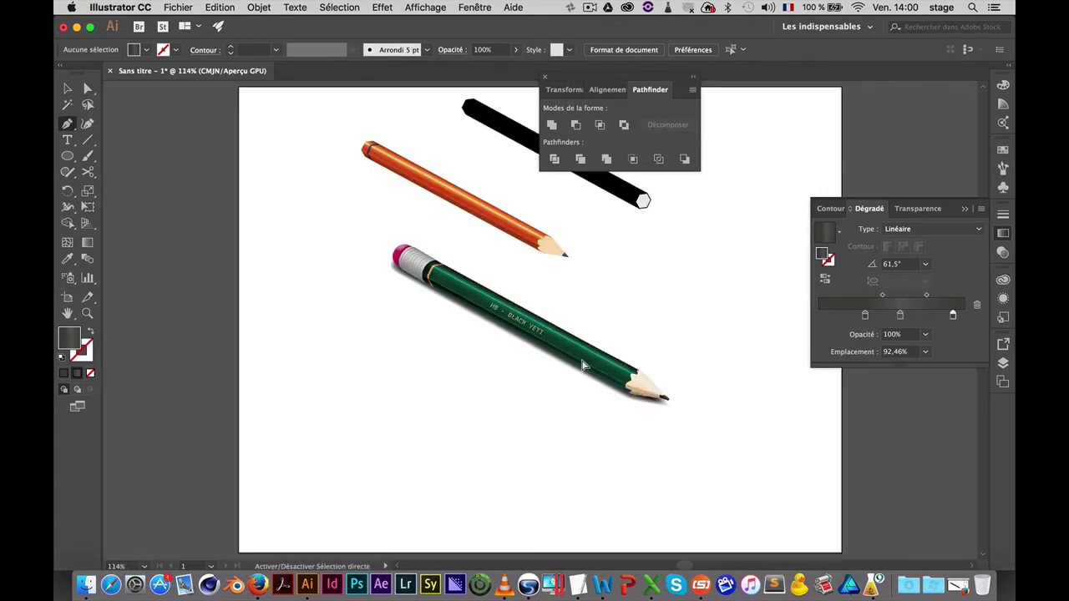
{"action": "left_click_drag", "start_coordinate": [615, 298], "coordinate": [761, 329]}
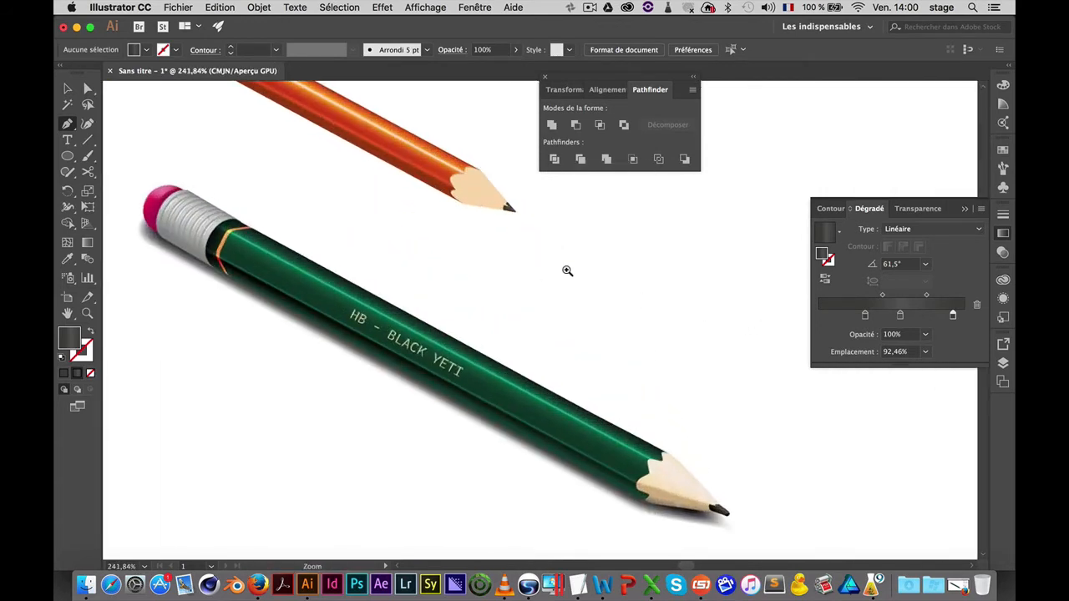
{"action": "left_click_drag", "start_coordinate": [567, 271], "coordinate": [618, 292]}
{"action": "mouse_move", "coordinate": [437, 151]}
{"action": "left_mouse_down"}
{"action": "mouse_move", "coordinate": [573, 231]}
{"action": "mouse_move", "coordinate": [767, 311]}
{"action": "left_mouse_up"}
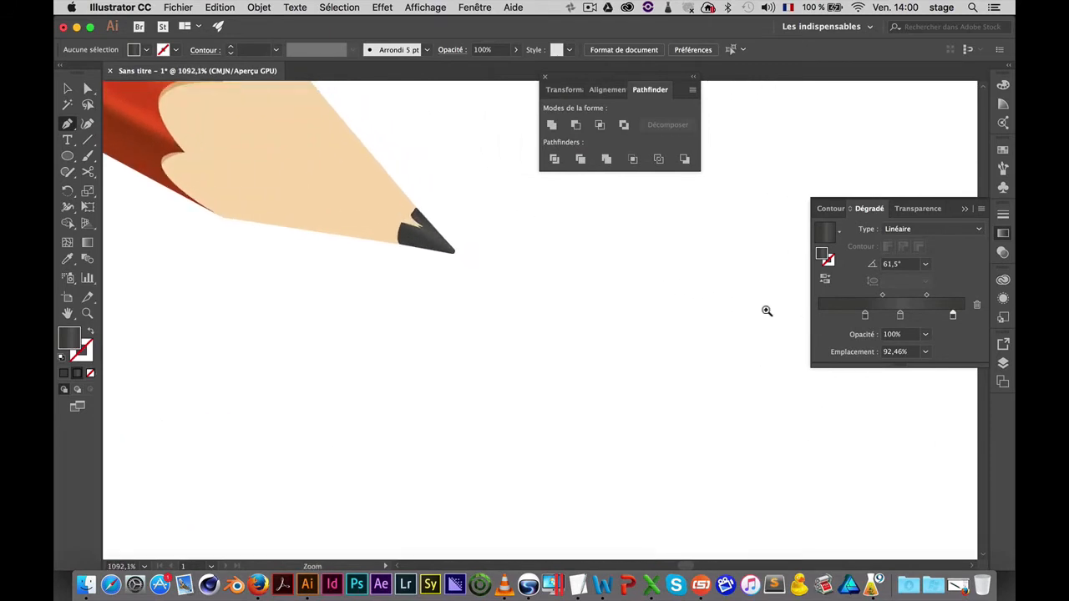
{"action": "mouse_move", "coordinate": [351, 204]}
{"action": "left_mouse_down"}
{"action": "mouse_move", "coordinate": [627, 289]}
{"action": "mouse_move", "coordinate": [573, 252]}
{"action": "left_mouse_up"}
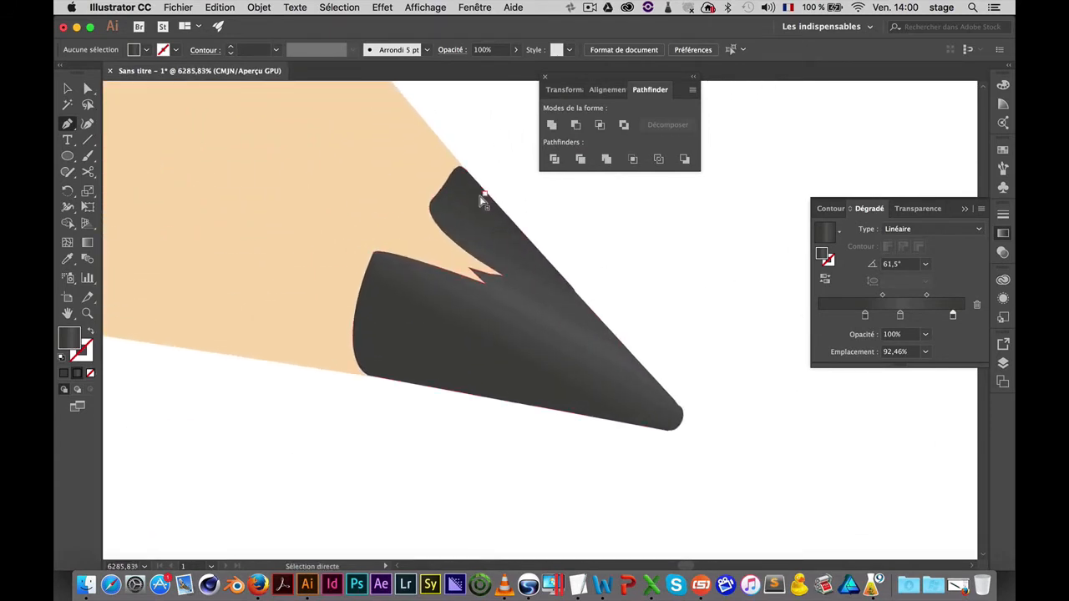
Remove the surplus anchor points at the upper prong's outer corner so it meets the wood's edge in a crisp angle
{"action": "left_click", "coordinate": [458, 179]}
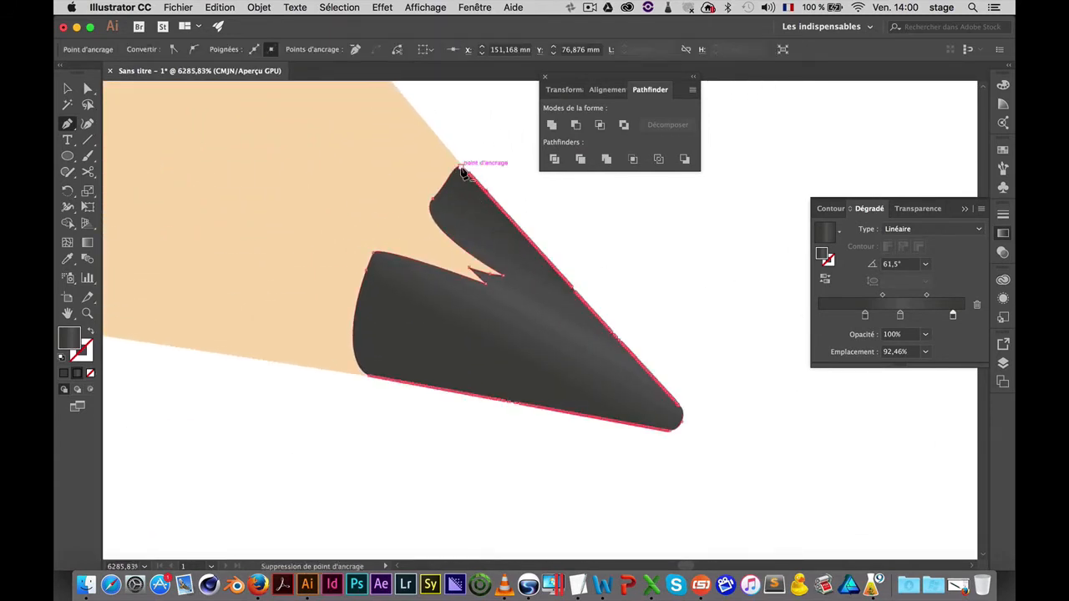
{"action": "left_click_drag", "start_coordinate": [461, 171], "coordinate": [468, 177]}
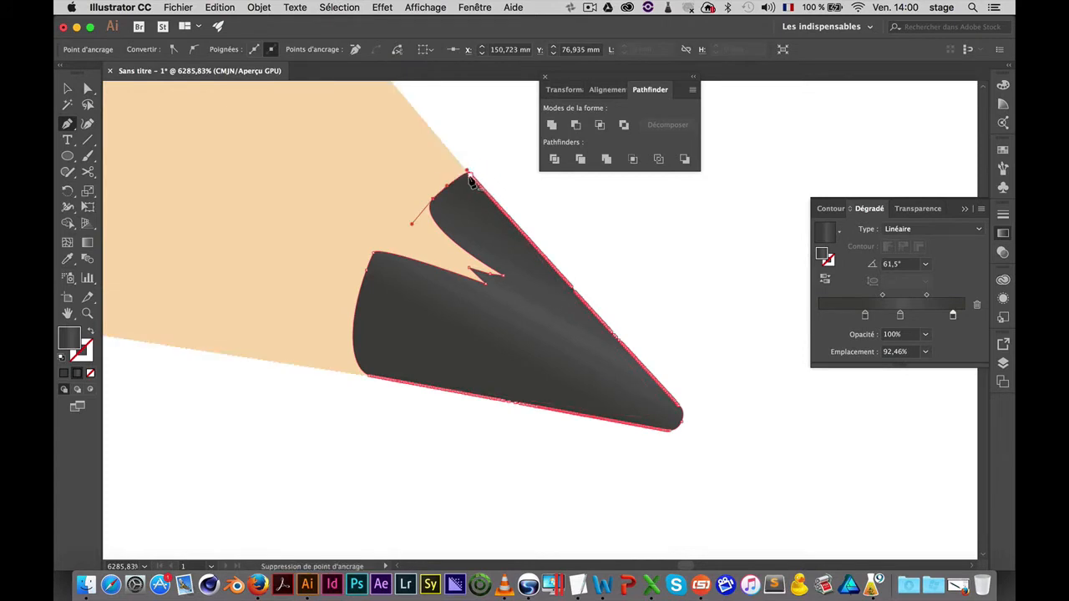
{"action": "left_click", "coordinate": [747, 291], "text": "super"}
Simplify the entire lead path with 100% curve precision and a 0° angle threshold, with the preview on
{"action": "left_click", "coordinate": [597, 332], "text": "super"}
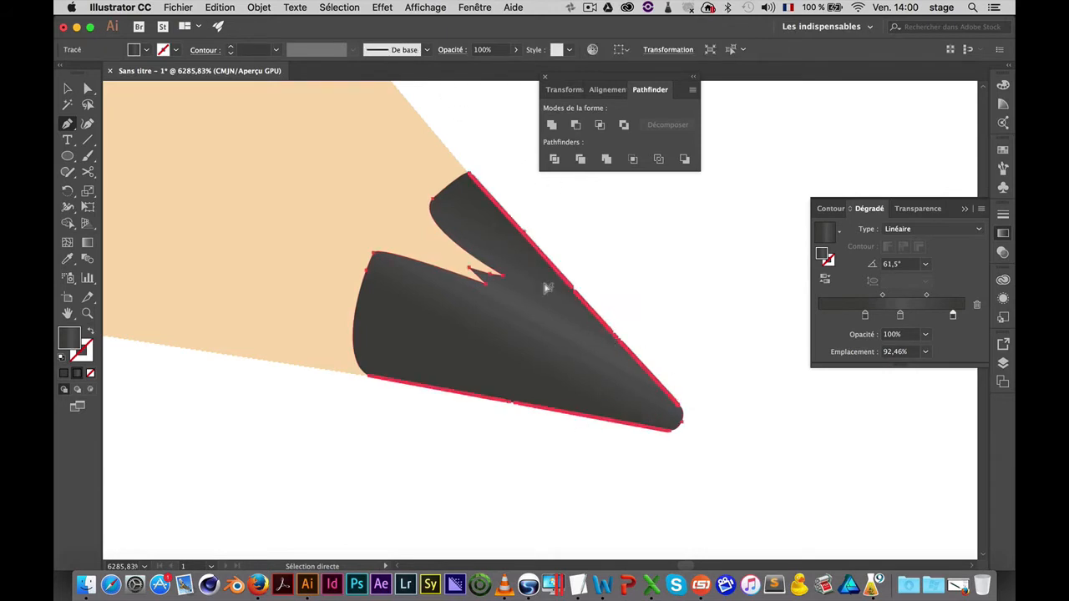
{"action": "left_click_drag", "start_coordinate": [482, 282], "coordinate": [485, 282]}
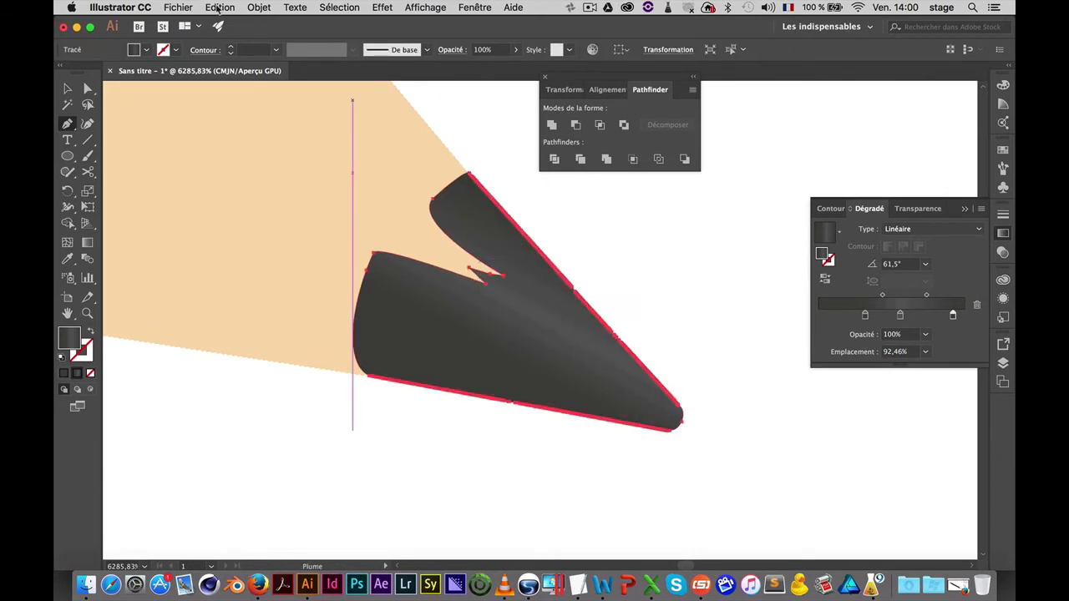
{"action": "left_click", "coordinate": [259, 8]}
{"action": "mouse_move", "coordinate": [306, 280]}
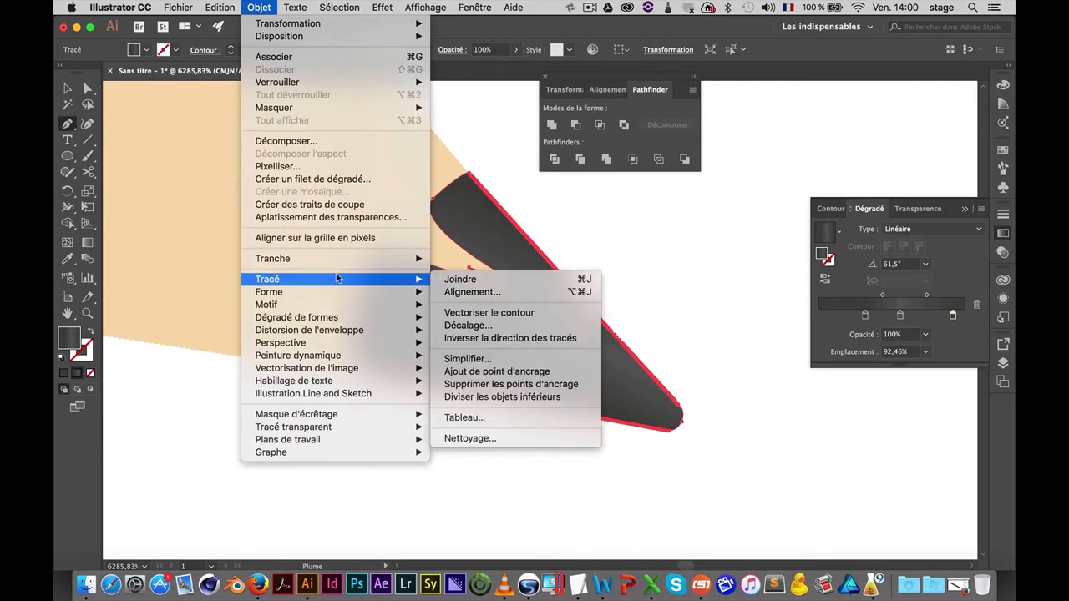
{"action": "left_click", "coordinate": [477, 360]}
{"action": "left_click_drag", "start_coordinate": [597, 201], "coordinate": [865, 129]}
{"action": "left_click_drag", "start_coordinate": [855, 178], "coordinate": [869, 178]}
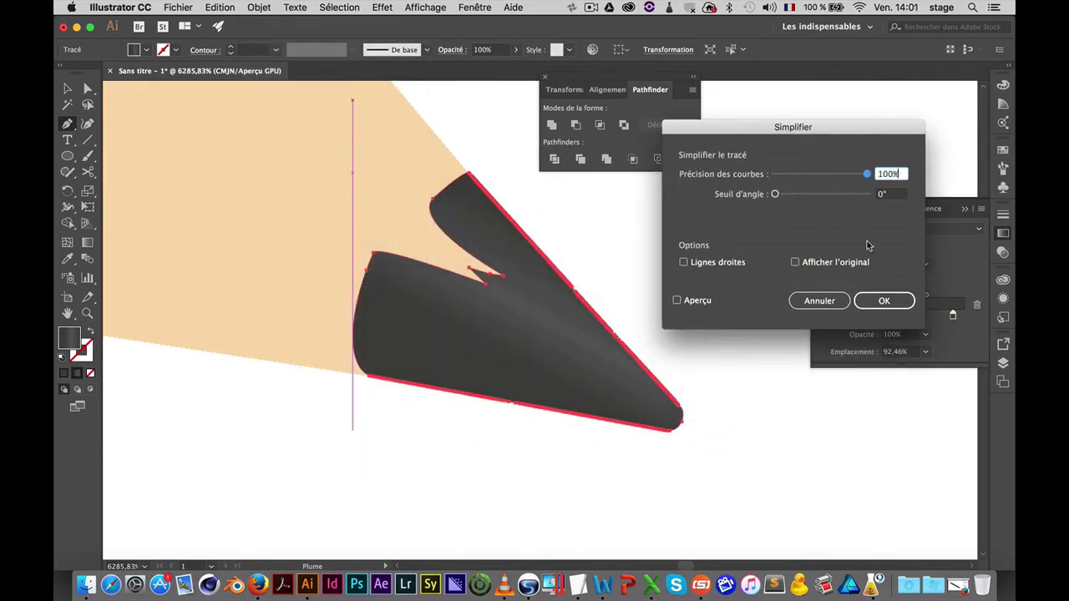
{"action": "left_click", "coordinate": [698, 302]}
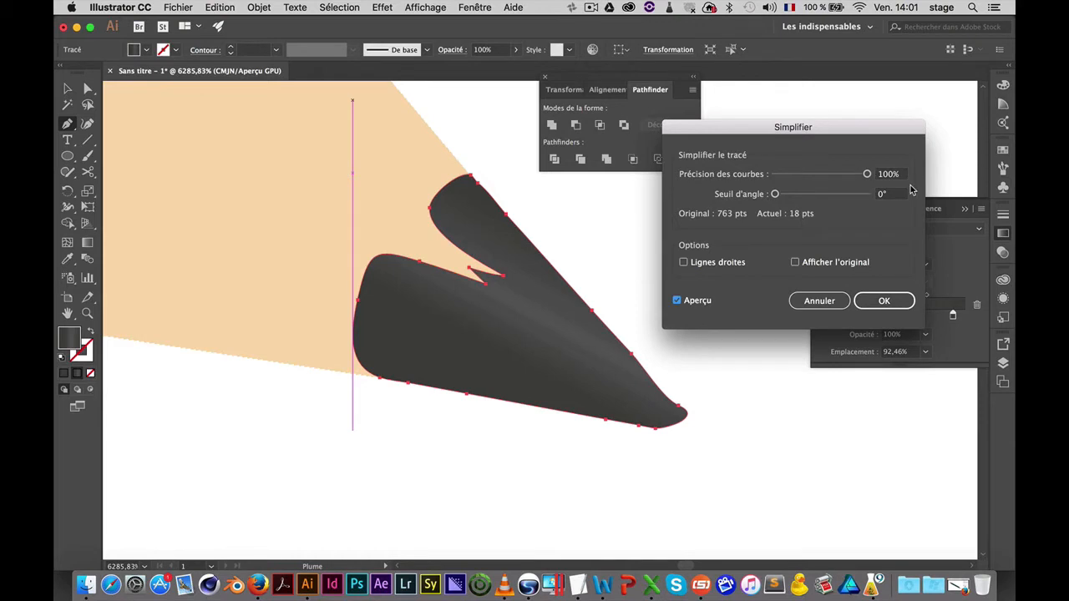
{"action": "left_click", "coordinate": [890, 305]}
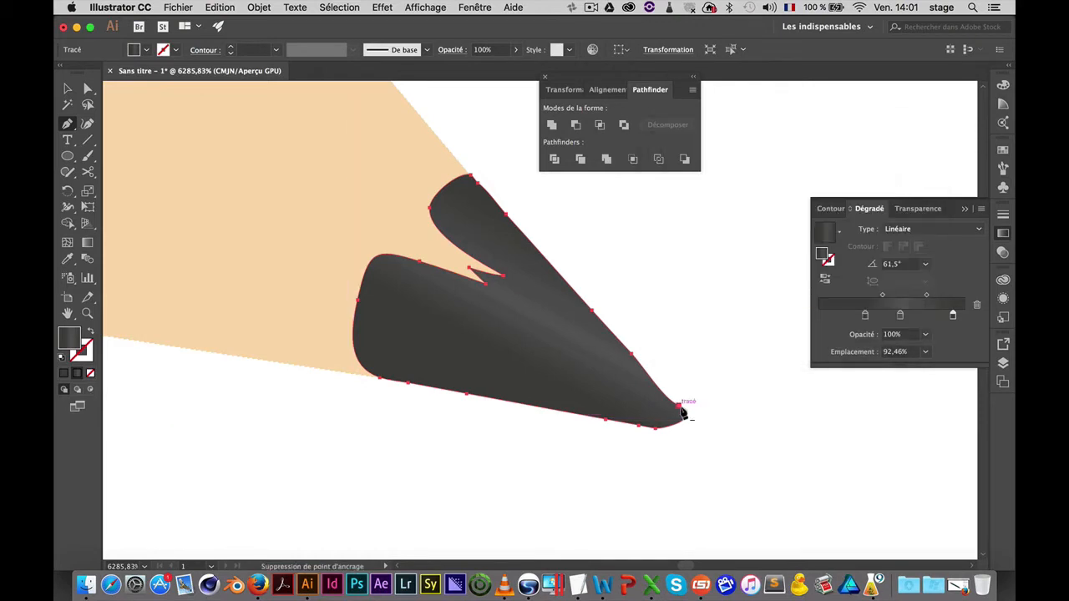
Straighten the lead's bulging front end and delete the extra anchor points at the upper prong's outer corner
{"action": "left_click", "coordinate": [678, 406]}
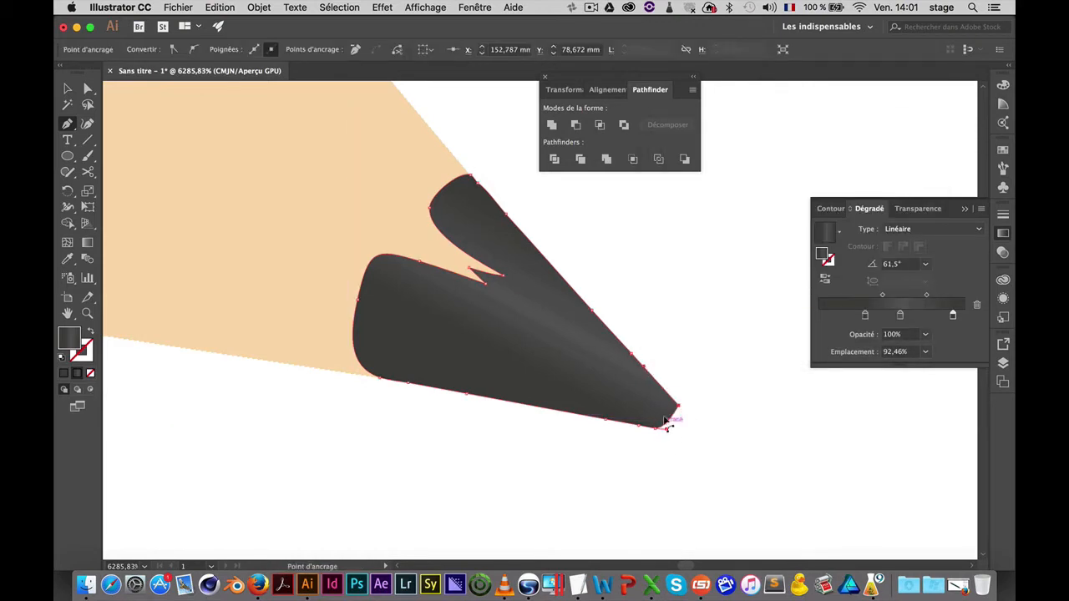
{"action": "left_click", "coordinate": [483, 189]}
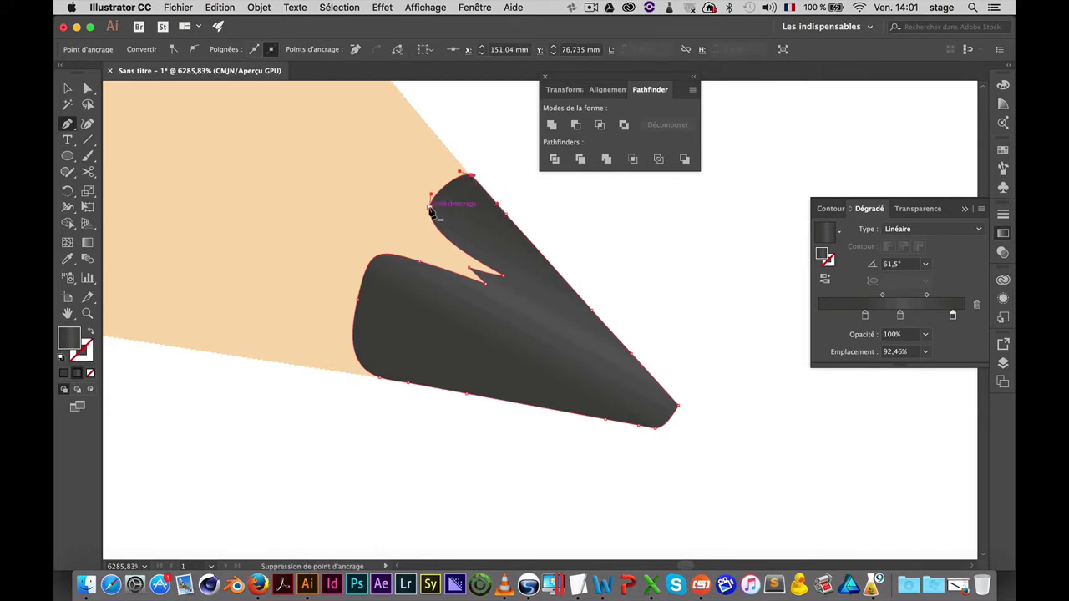
{"action": "left_click", "coordinate": [473, 177]}
{"action": "left_click", "coordinate": [558, 217], "text": "super"}
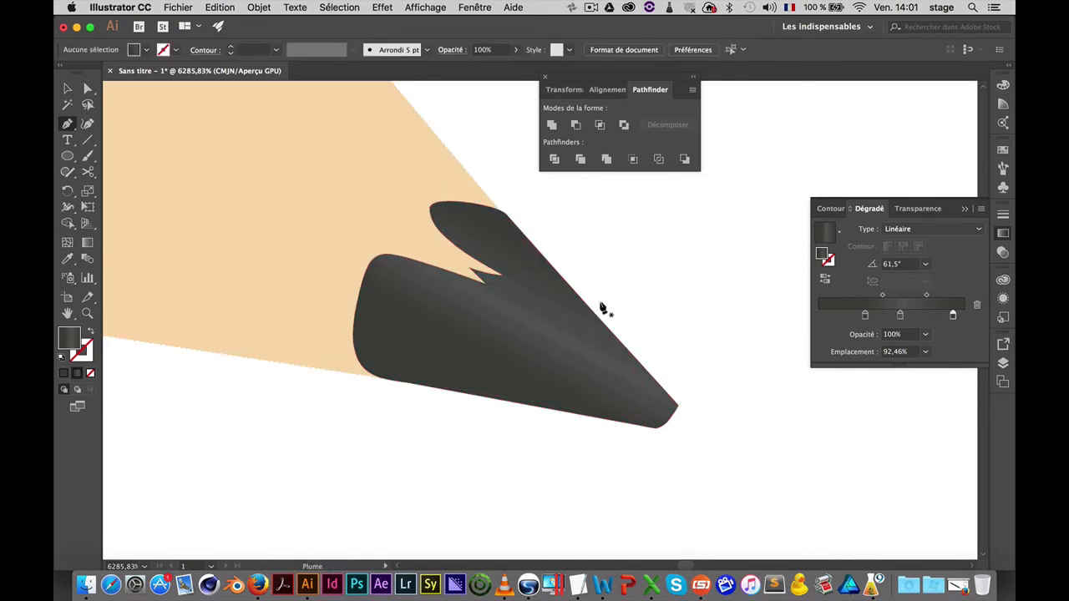
Convert the upper prong's rounded rear anchor to a sharp corner point and deselect the lead
{"action": "key", "text": "super+space"}
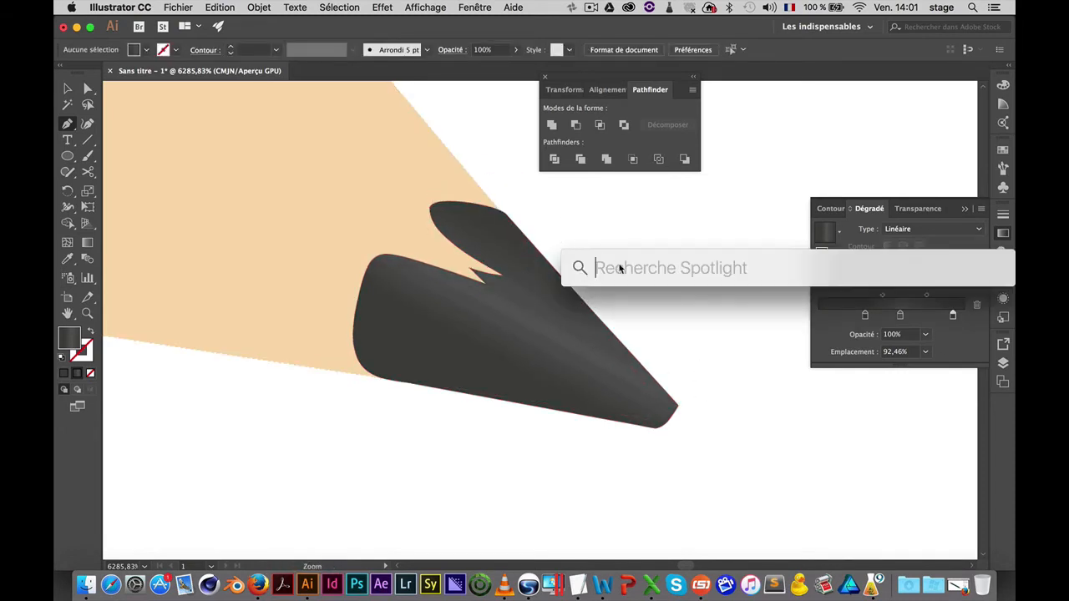
{"action": "left_click", "coordinate": [449, 246], "text": "super"}
{"action": "left_click", "coordinate": [430, 209], "text": "alt"}
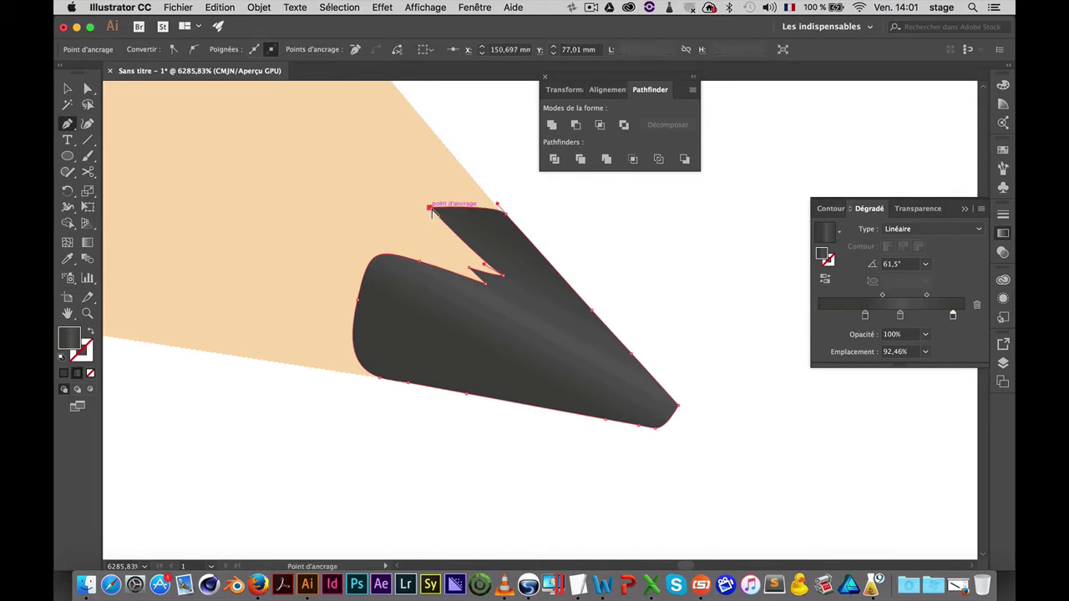
{"action": "left_click", "coordinate": [664, 263], "text": "super"}
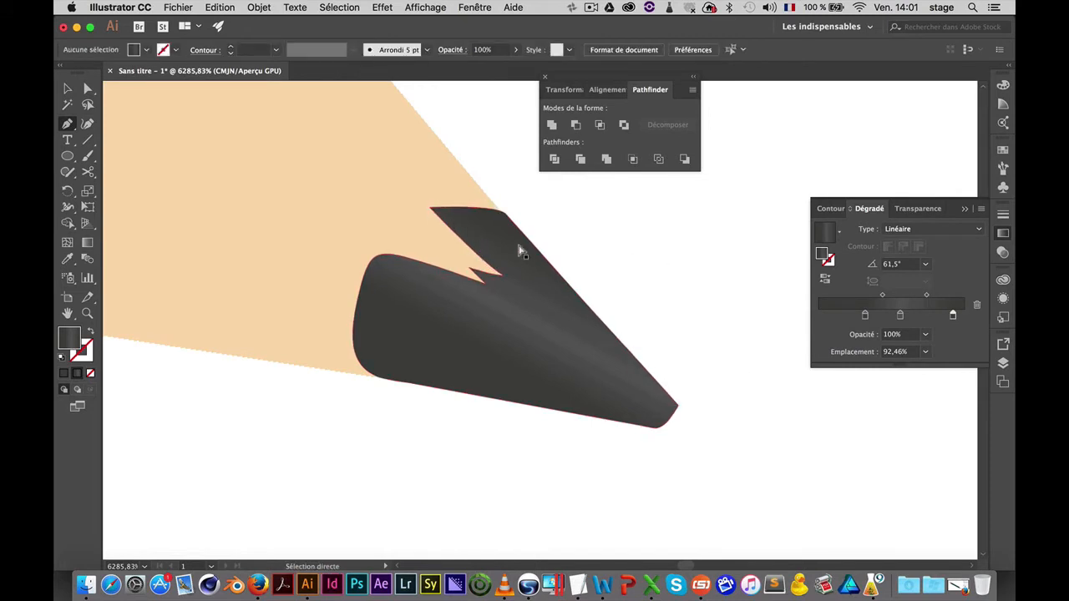
Draw a small ellipse, tilt it to match the lead's blunt front end and place it across the tip
{"action": "left_click", "coordinate": [675, 422], "text": "super"}
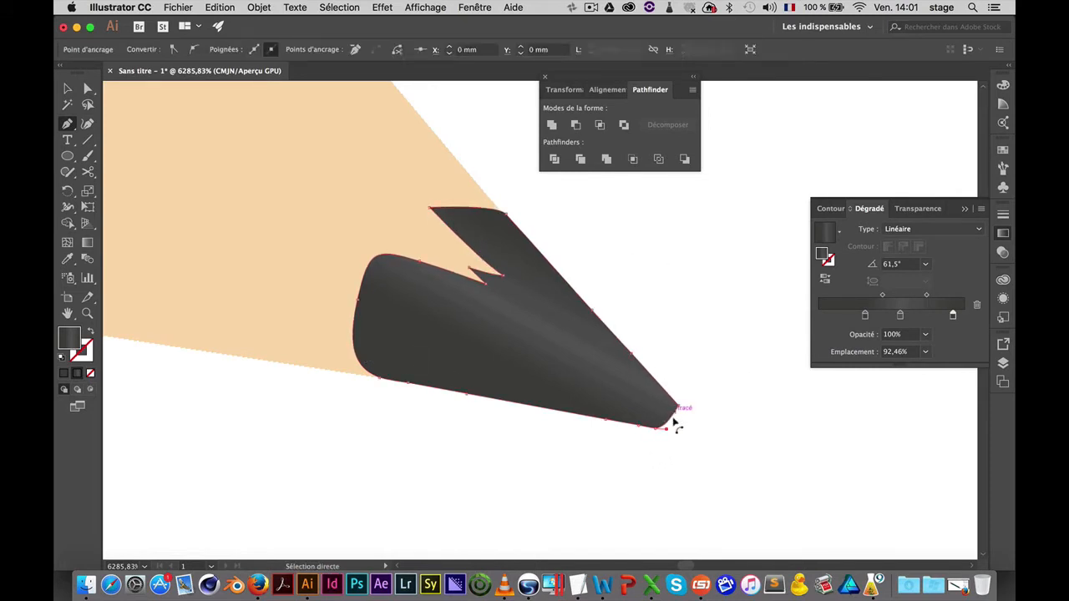
{"action": "left_click", "coordinate": [659, 403], "text": "super"}
{"action": "left_click", "coordinate": [587, 370], "text": "super"}
{"action": "left_click", "coordinate": [553, 317], "text": "super"}
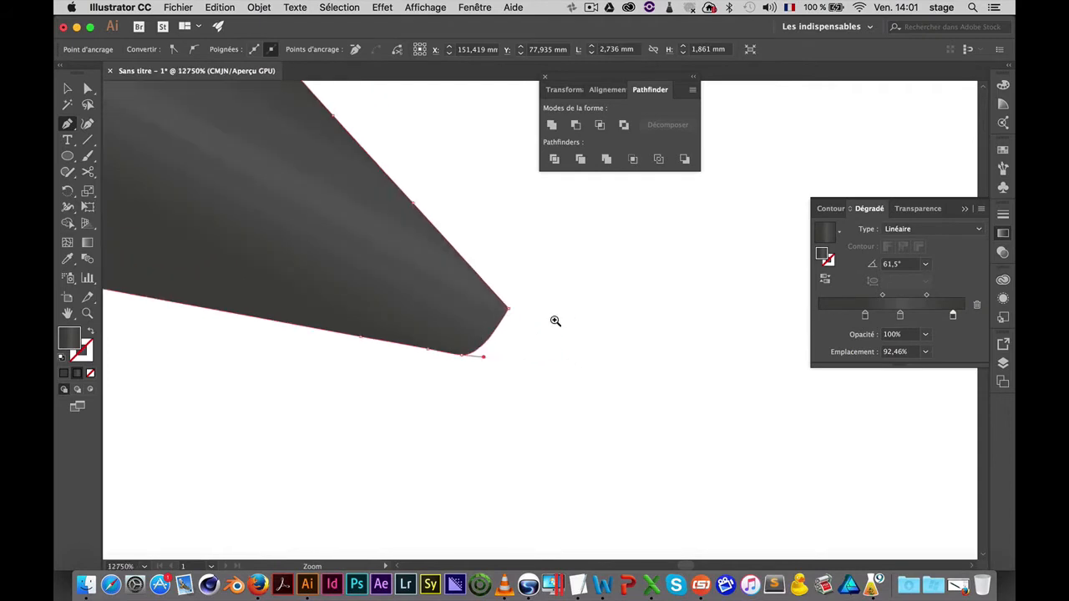
{"action": "left_click_drag", "start_coordinate": [496, 351], "coordinate": [703, 419]}
{"action": "left_click", "coordinate": [774, 482], "text": "super"}
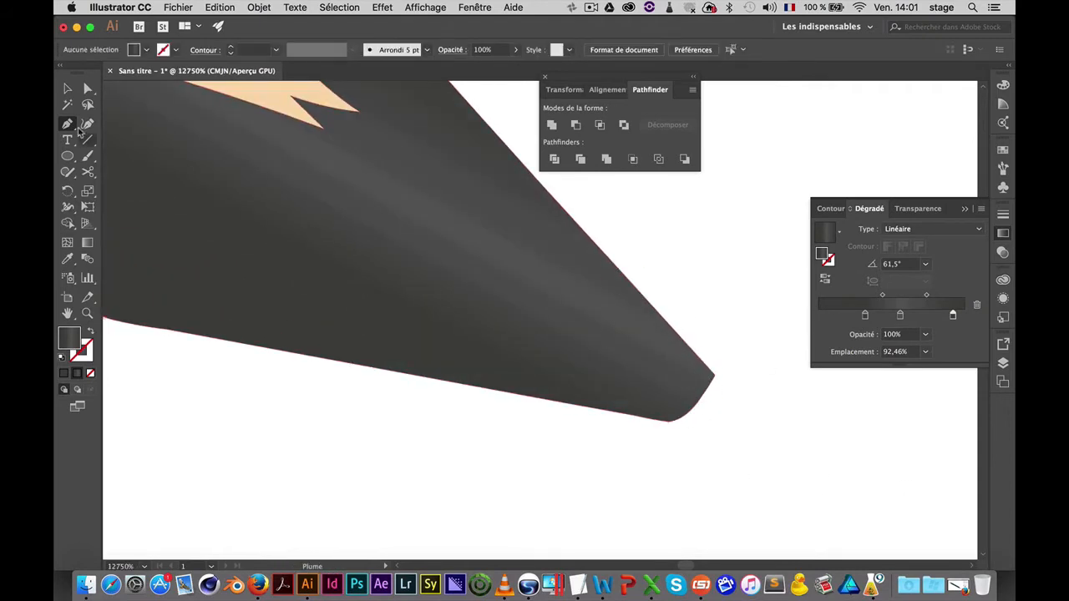
{"action": "left_click", "coordinate": [66, 156]}
{"action": "left_click_drag", "start_coordinate": [706, 320], "coordinate": [766, 431]}
{"action": "left_click_drag", "start_coordinate": [771, 315], "coordinate": [699, 397]}
{"action": "key", "text": "super+z"}
{"action": "key", "text": "v"}
{"action": "left_click", "coordinate": [731, 273]}
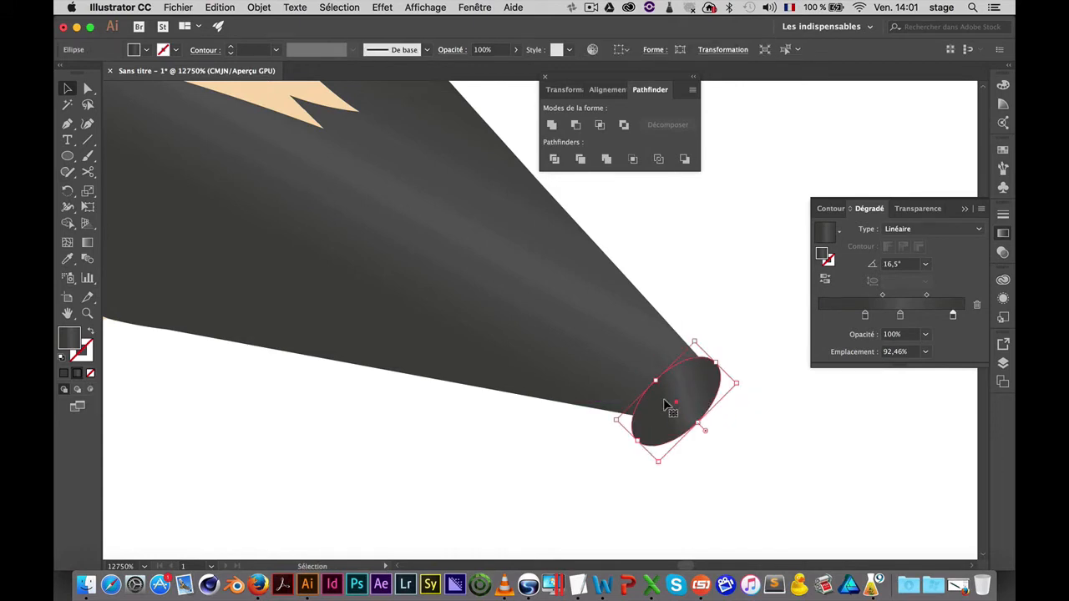
Crop the small ellipse to the lead's outline at the front end, keeping only the overlapping cap
{"action": "left_click", "coordinate": [596, 336]}
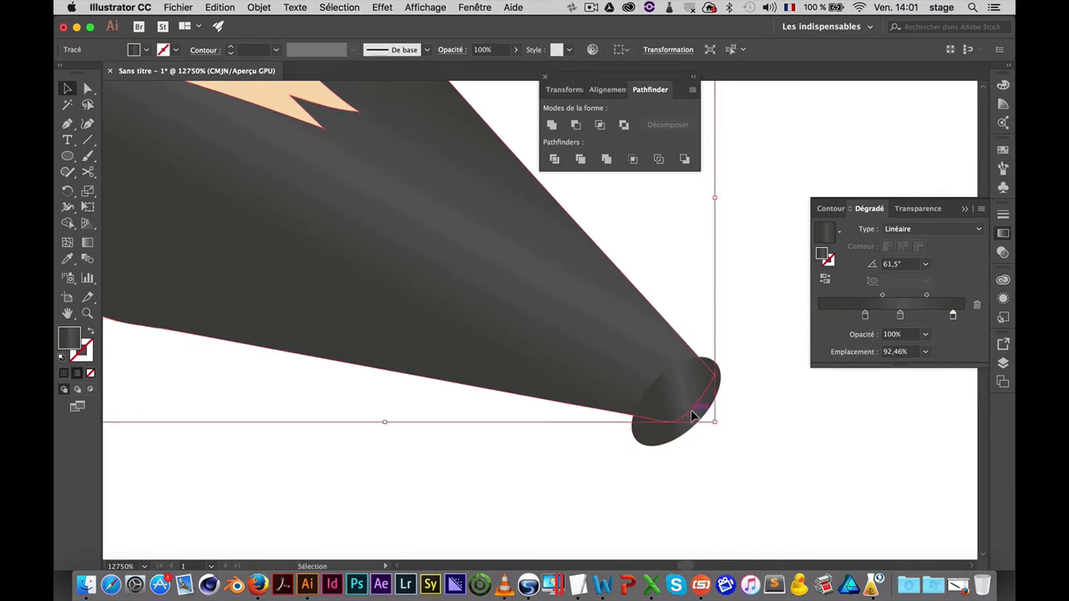
{"action": "left_click", "coordinate": [677, 435], "text": "shift"}
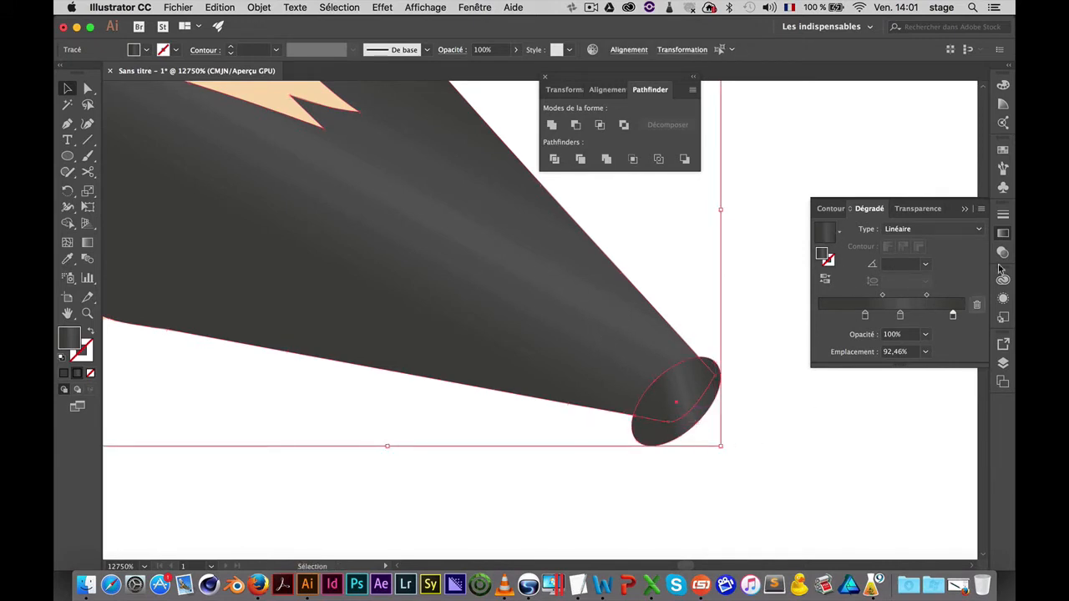
{"action": "left_click", "coordinate": [576, 125]}
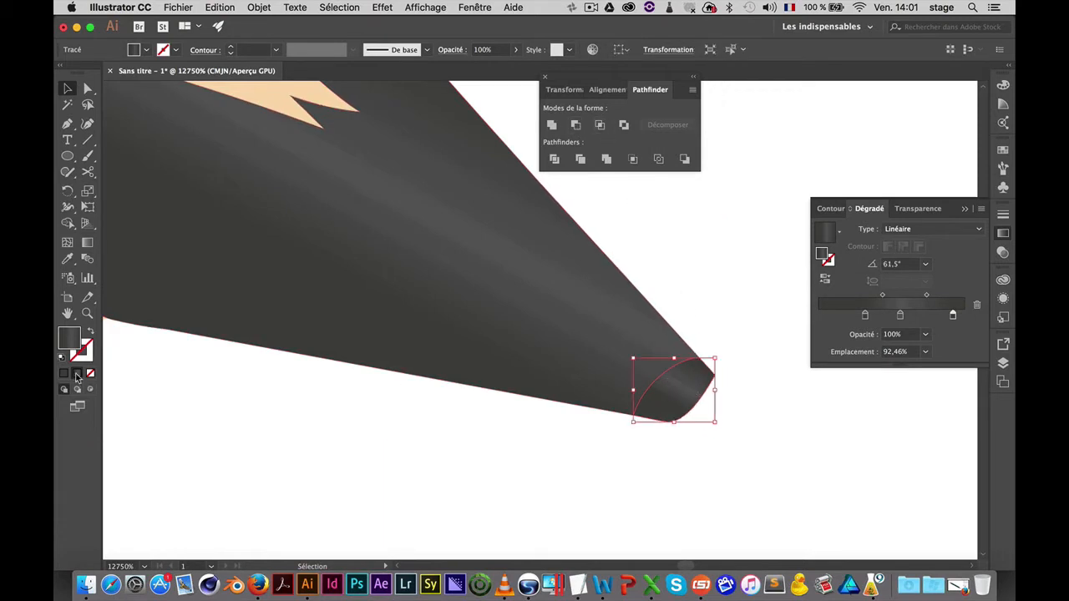
Fill the cap at the lead's front end with solid near-black #050505 instead of the gradient and deselect it
{"action": "double_click", "coordinate": [69, 339]}
{"action": "left_click_drag", "start_coordinate": [443, 323], "coordinate": [368, 376]}
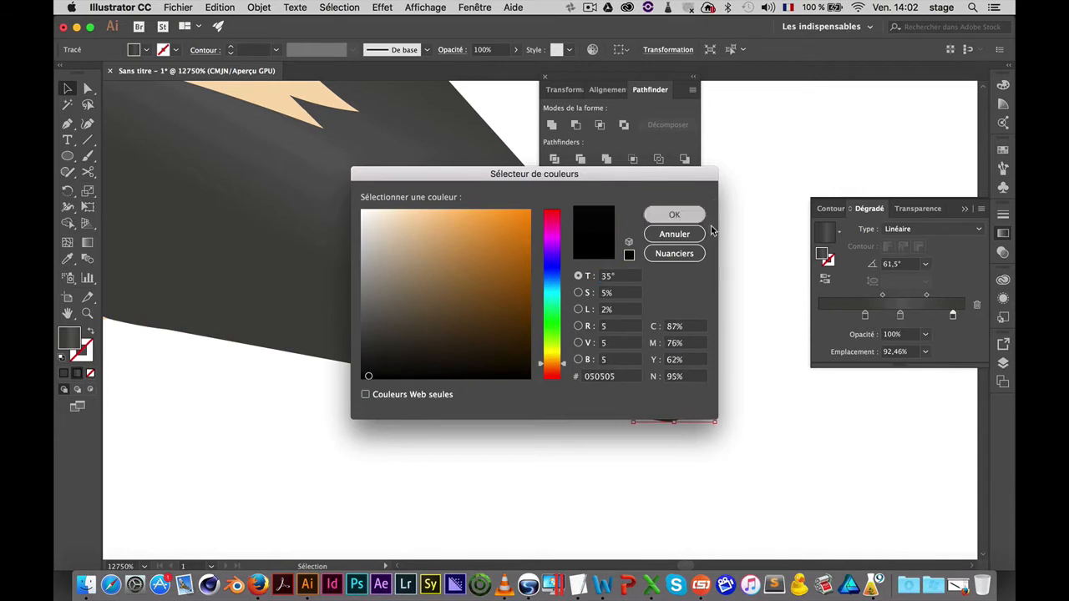
{"action": "left_click", "coordinate": [675, 215]}
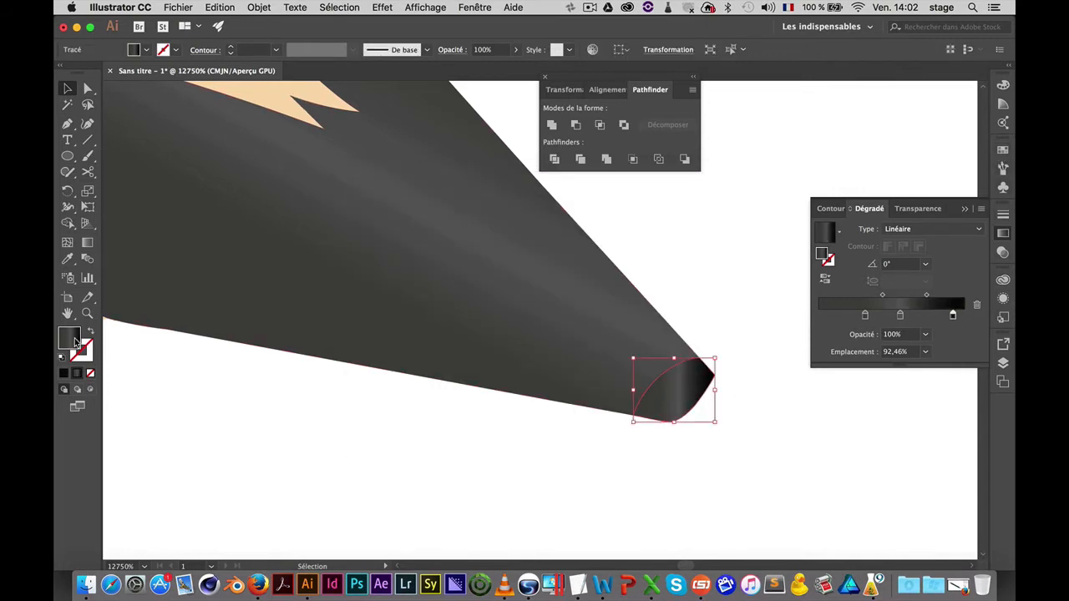
{"action": "left_click", "coordinate": [65, 376]}
{"action": "left_click", "coordinate": [752, 446]}
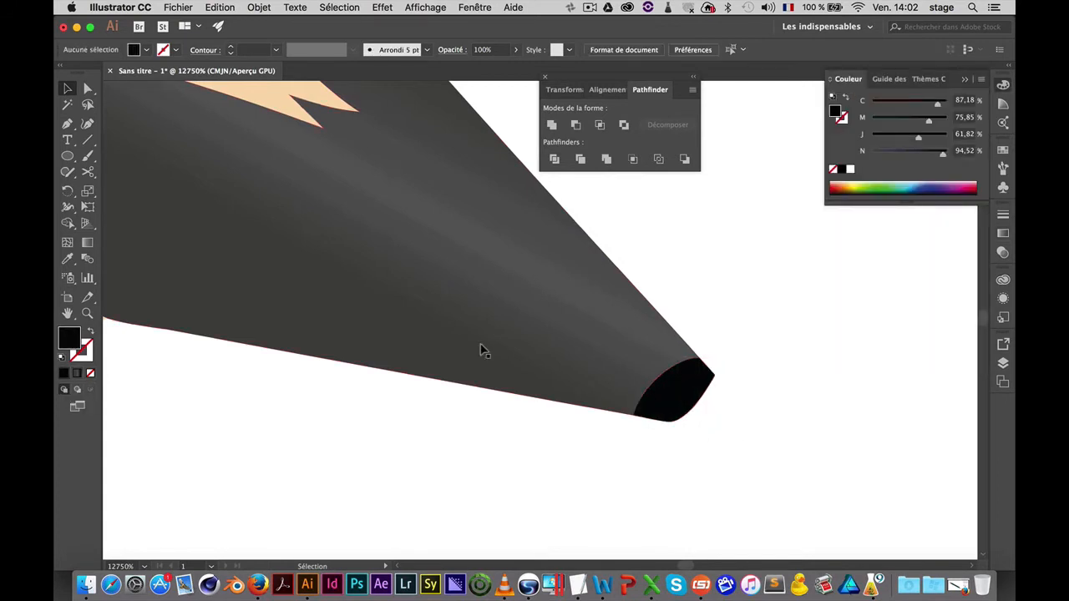
Delete the black cap's anchor point where its rear curve meets the lead's upper edge, and deselect the cap
{"action": "scroll", "coordinate": [643, 354], "scroll_direction": "down", "scroll_amount": 2}
{"action": "scroll", "coordinate": [643, 354], "scroll_direction": "down", "scroll_amount": 2}
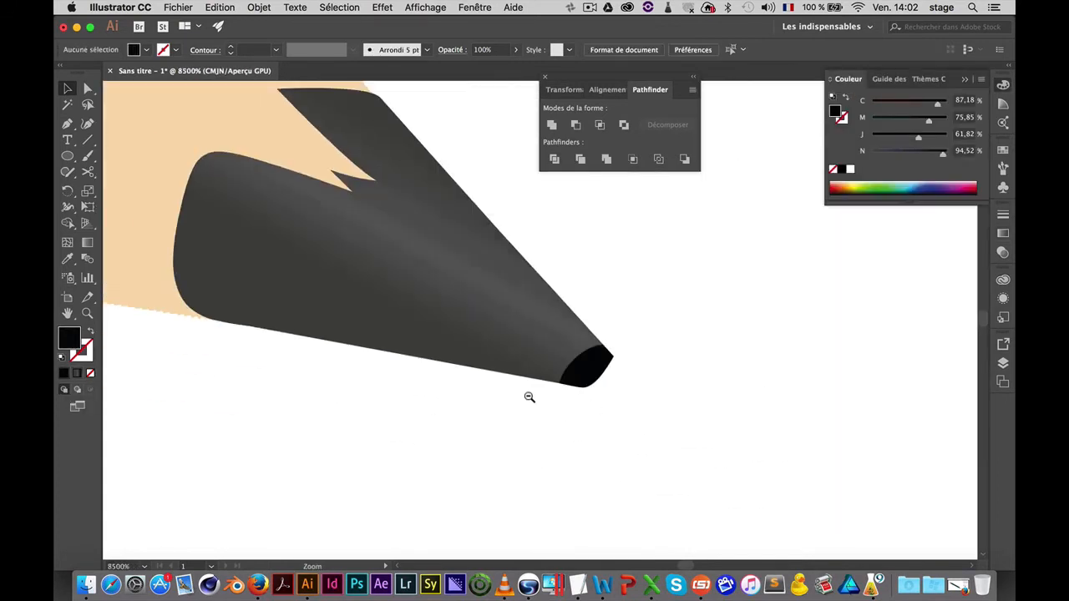
{"action": "scroll", "coordinate": [608, 361], "scroll_direction": "up", "scroll_amount": 1}
{"action": "scroll", "coordinate": [456, 303], "scroll_direction": "up", "scroll_amount": 1}
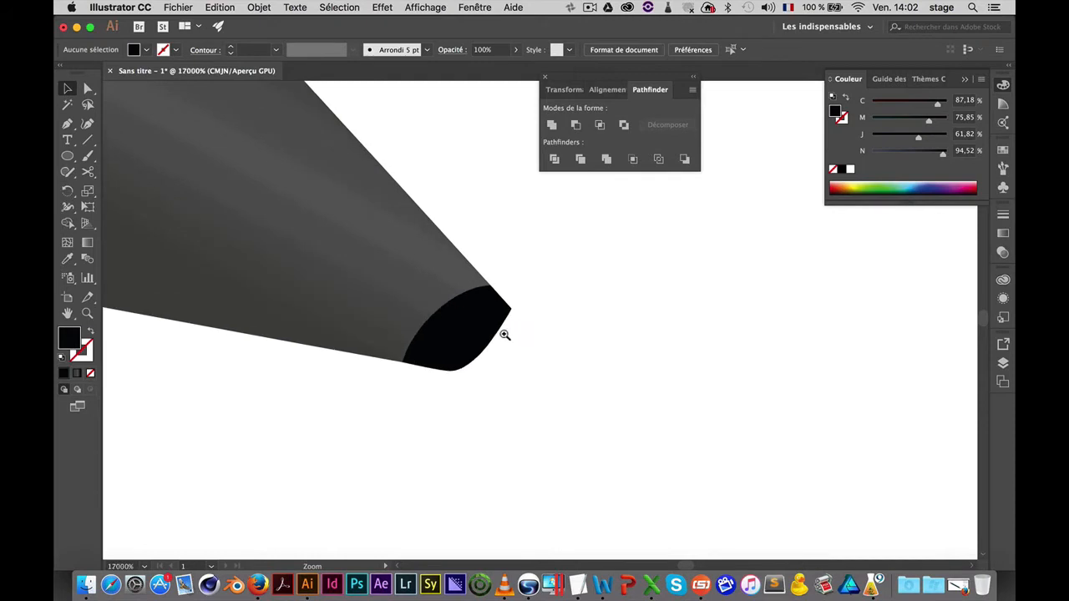
{"action": "scroll", "coordinate": [504, 331], "scroll_direction": "up", "scroll_amount": 1}
{"action": "key", "text": "a"}
{"action": "left_click", "coordinate": [491, 183]}
{"action": "scroll", "coordinate": [489, 251], "scroll_direction": "up", "scroll_amount": 5}
{"action": "scroll", "coordinate": [489, 251], "scroll_direction": "right", "scroll_amount": 3}
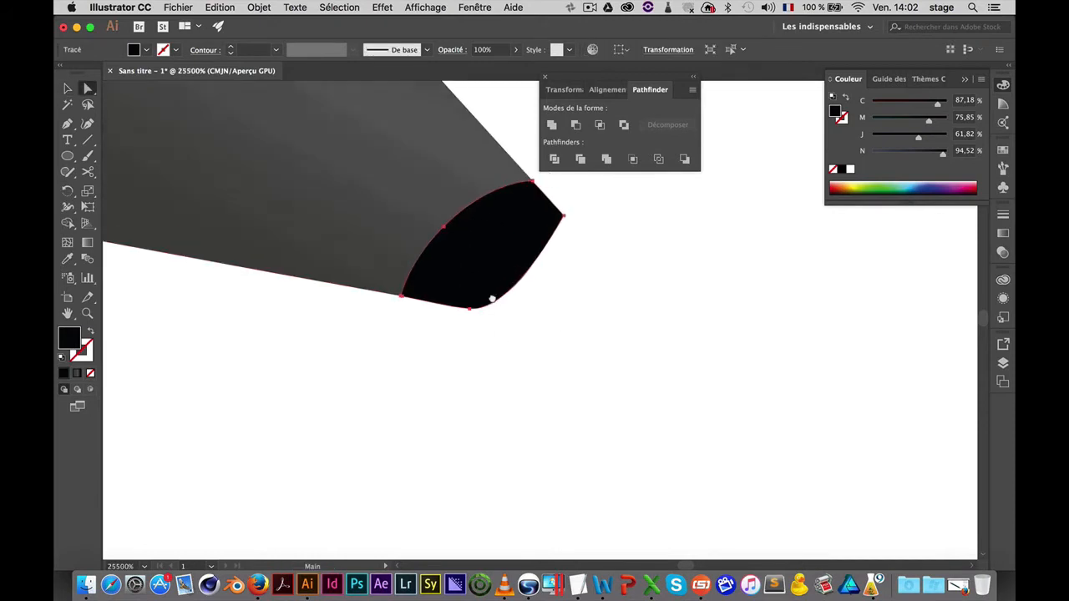
{"action": "key", "text": "p"}
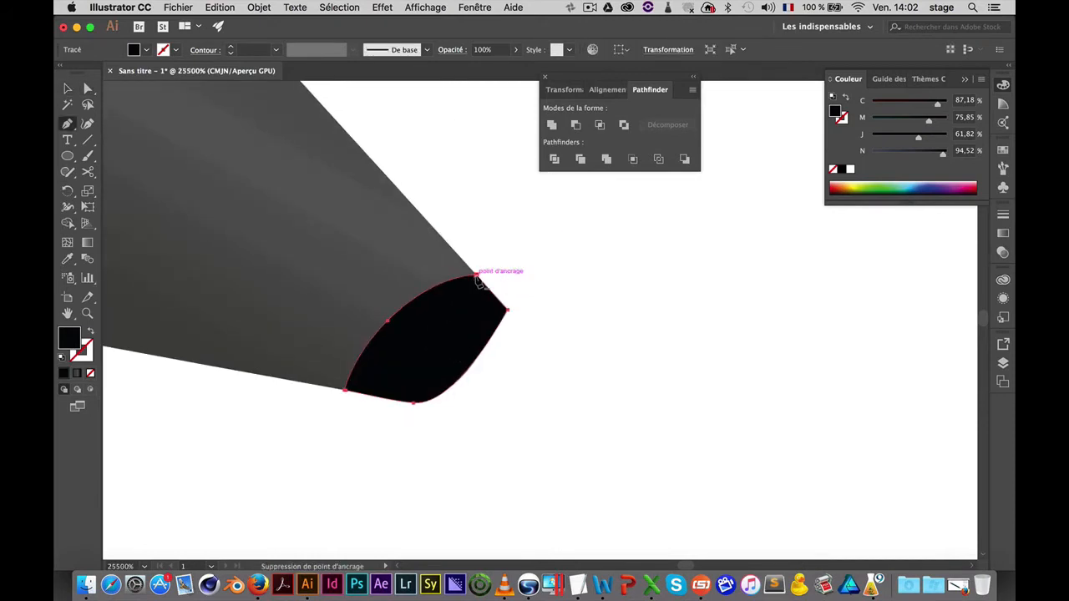
{"action": "left_click", "coordinate": [477, 276]}
{"action": "left_click", "coordinate": [547, 409], "text": "super"}
Examine the orange pencil's lead and wooden cone as a whole and compare them with the green reference pencil's tip
{"action": "key", "text": "super+space"}
{"action": "left_click", "coordinate": [422, 296], "text": "alt+super"}
{"action": "left_click", "coordinate": [423, 297], "text": "alt+super"}
{"action": "left_click", "coordinate": [444, 297], "text": "alt+super"}
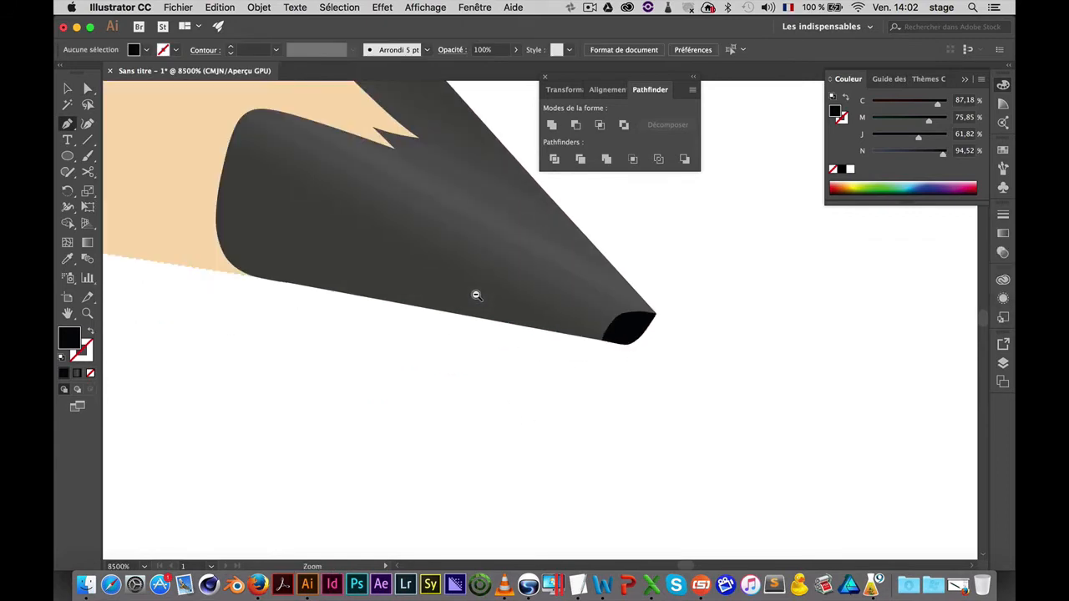
{"action": "left_click", "coordinate": [475, 295], "text": "alt+super"}
{"action": "left_click", "coordinate": [559, 292], "text": "alt+super"}
{"action": "left_click", "coordinate": [562, 289], "text": "alt+super"}
{"action": "left_click", "coordinate": [551, 346], "text": "alt+super"}
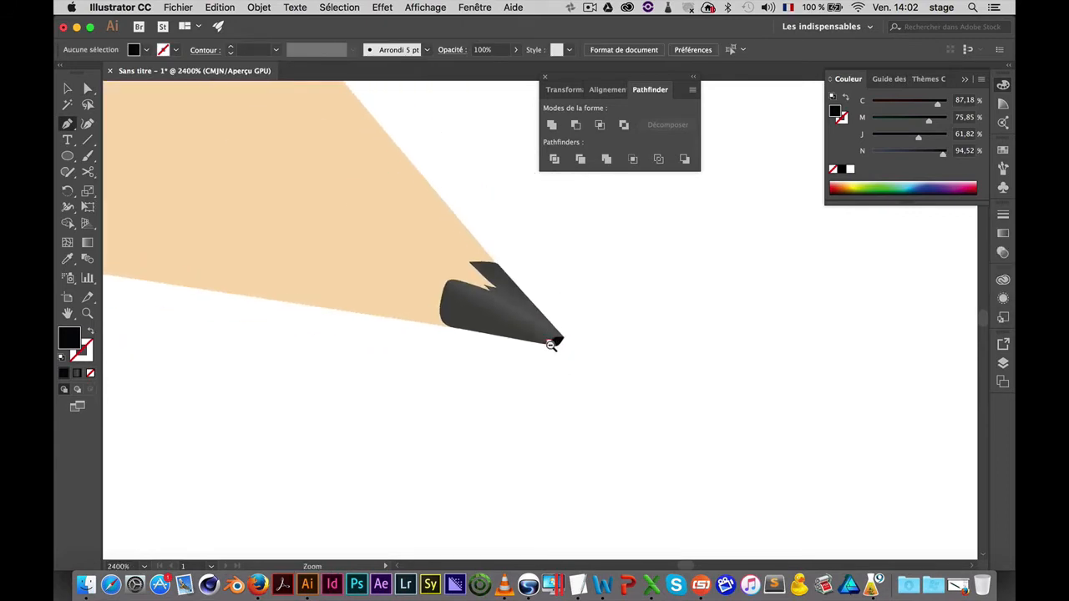
{"action": "left_click", "coordinate": [584, 352], "text": "alt+super"}
{"action": "left_click", "coordinate": [600, 357], "text": "alt+super"}
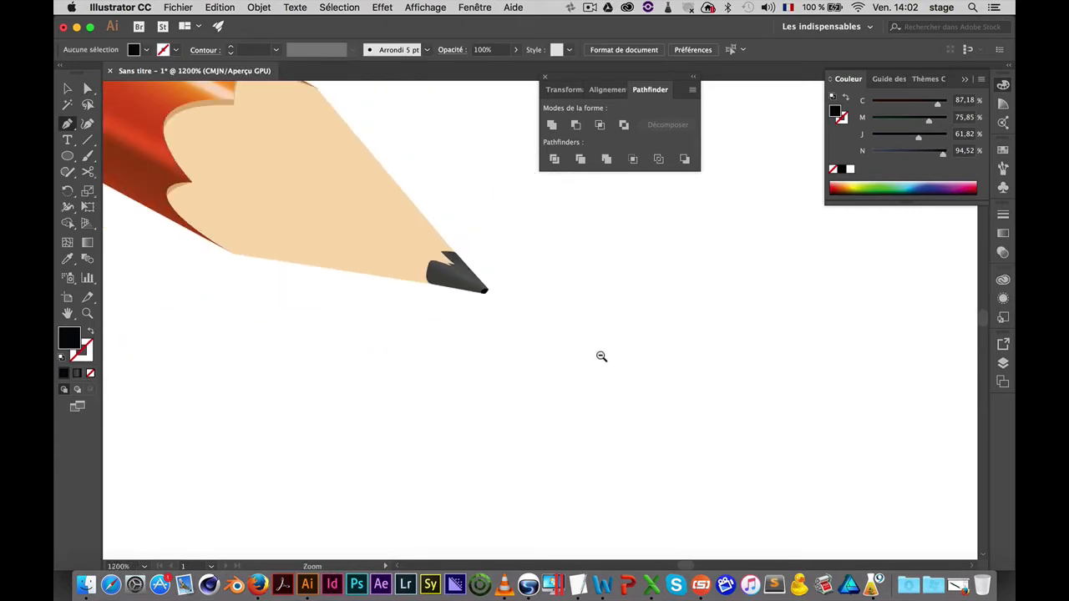
{"action": "left_click", "coordinate": [601, 357], "text": "alt+super"}
{"action": "left_click_drag", "start_coordinate": [529, 301], "coordinate": [706, 382]}
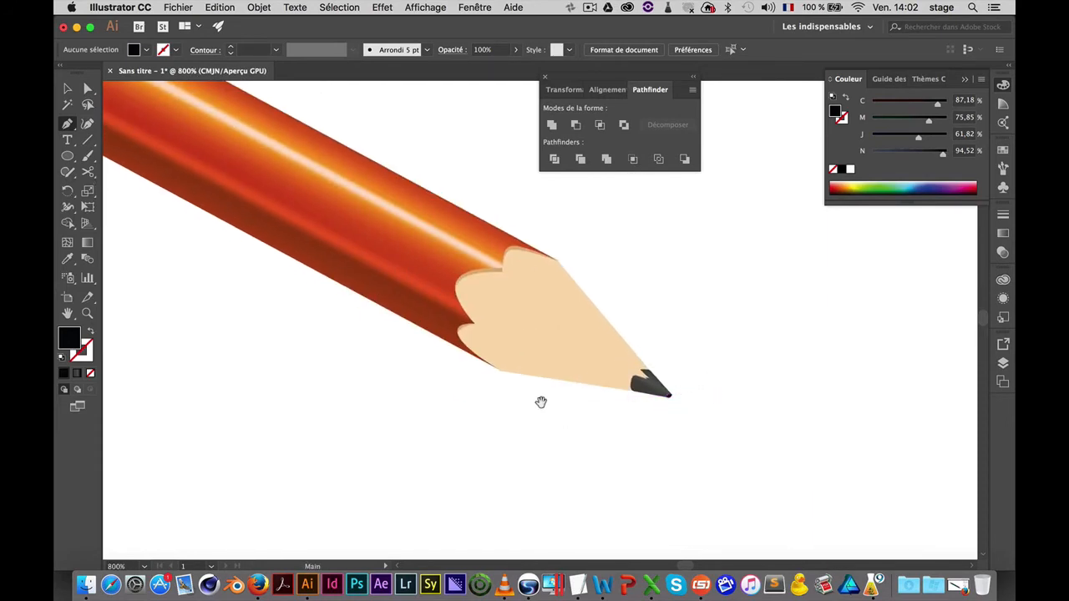
{"action": "left_click_drag", "start_coordinate": [540, 402], "coordinate": [526, 414]}
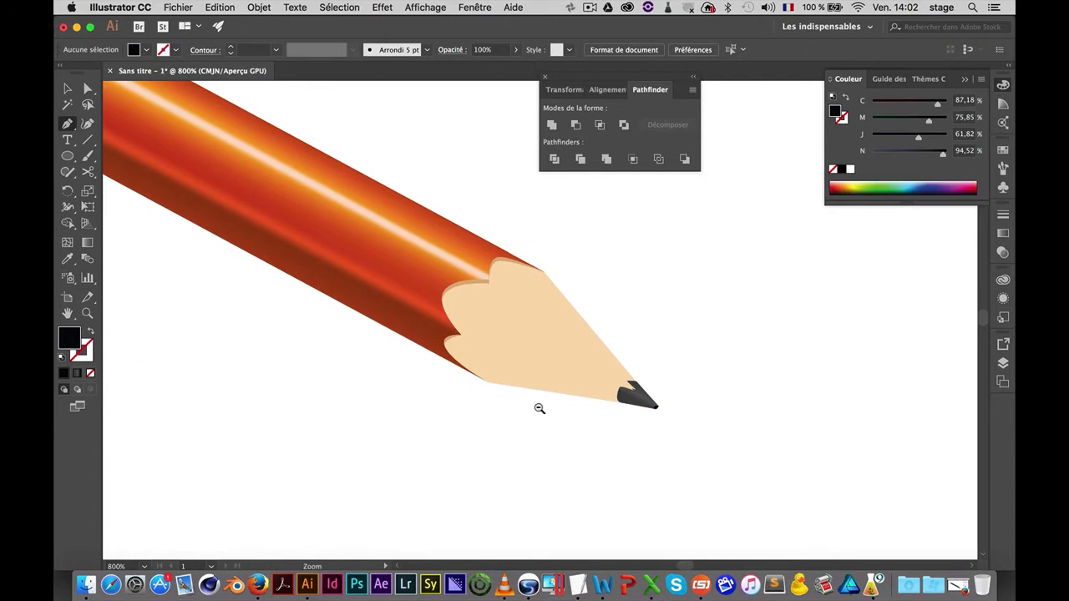
{"action": "left_click", "coordinate": [539, 408], "text": "alt+super"}
{"action": "left_click", "coordinate": [543, 405], "text": "alt+super"}
{"action": "left_click", "coordinate": [545, 404], "text": "alt+super"}
{"action": "mouse_move", "coordinate": [657, 411]}
{"action": "left_mouse_down"}
{"action": "mouse_move", "coordinate": [647, 389]}
{"action": "mouse_move", "coordinate": [483, 270]}
{"action": "left_mouse_up"}
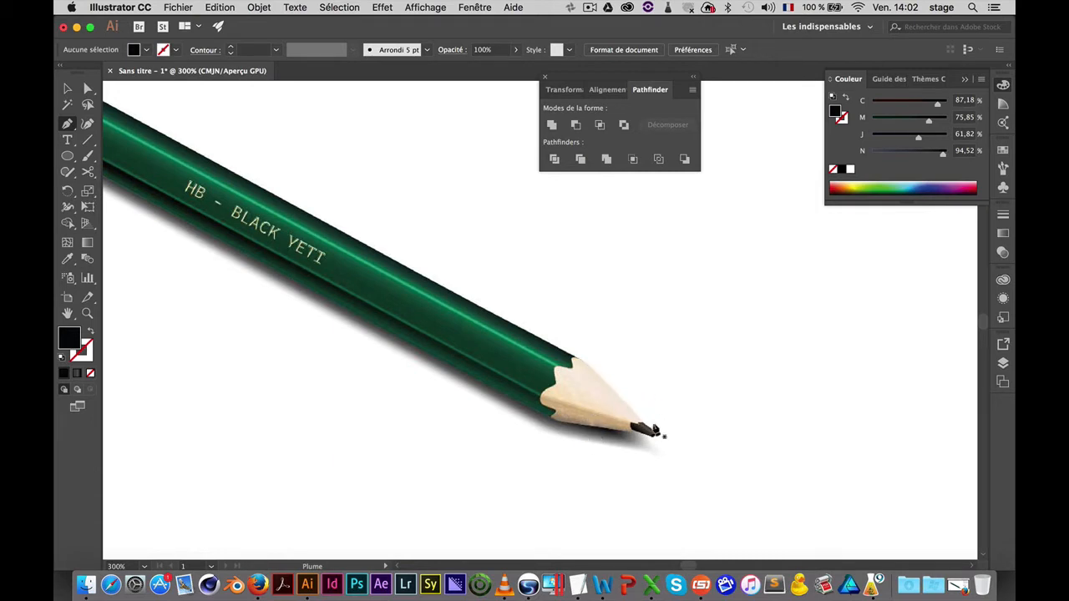
{"action": "left_click_drag", "start_coordinate": [552, 240], "coordinate": [552, 465]}
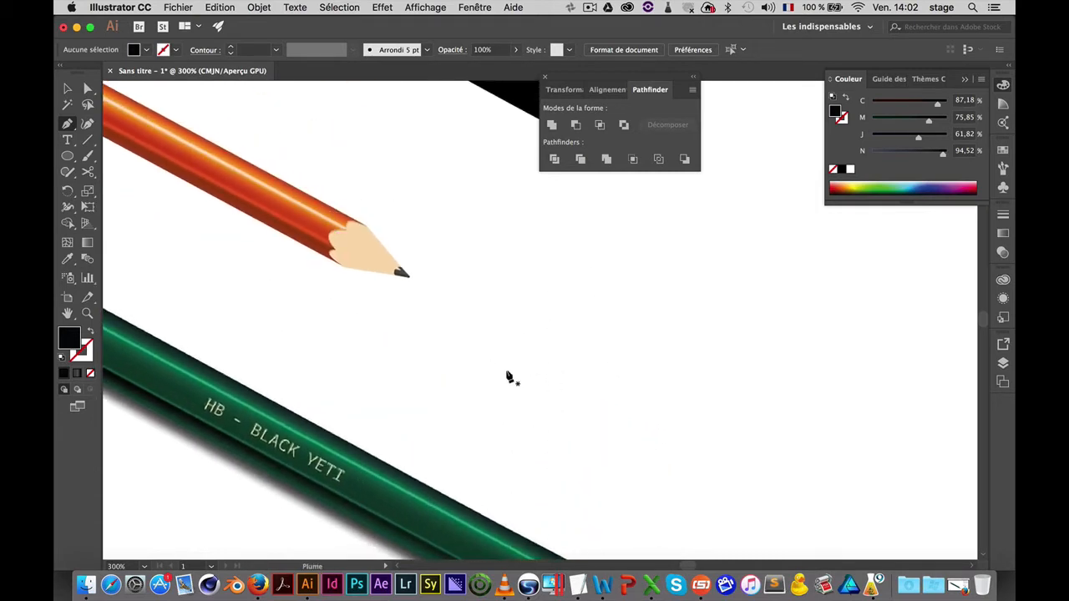
Simplify the wooden cone's path with 100% curve precision and a 0° angle threshold, and deselect it
{"action": "left_click", "coordinate": [382, 260], "text": "super"}
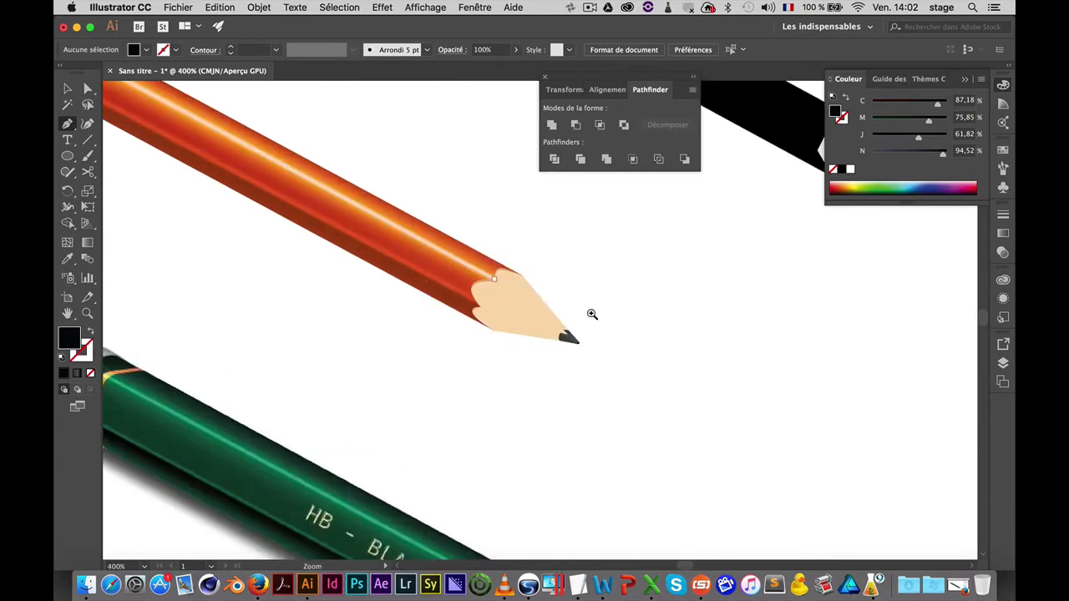
{"action": "left_click", "coordinate": [620, 320], "text": "super"}
{"action": "left_click", "coordinate": [522, 362], "text": "super"}
{"action": "mouse_move", "coordinate": [482, 272]}
{"action": "left_mouse_down"}
{"action": "mouse_move", "coordinate": [637, 347]}
{"action": "mouse_move", "coordinate": [583, 295]}
{"action": "left_mouse_up"}
{"action": "scroll", "coordinate": [640, 306], "scroll_direction": "right", "scroll_amount": 3}
{"action": "scroll", "coordinate": [640, 307], "scroll_direction": "down", "scroll_amount": 1}
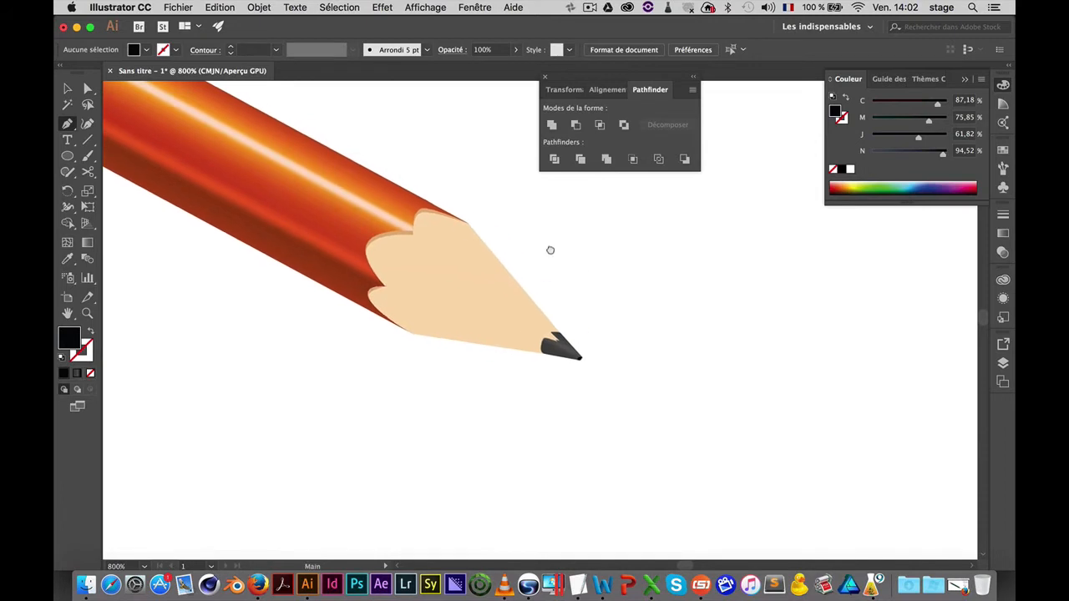
{"action": "left_click", "coordinate": [462, 302], "text": "super"}
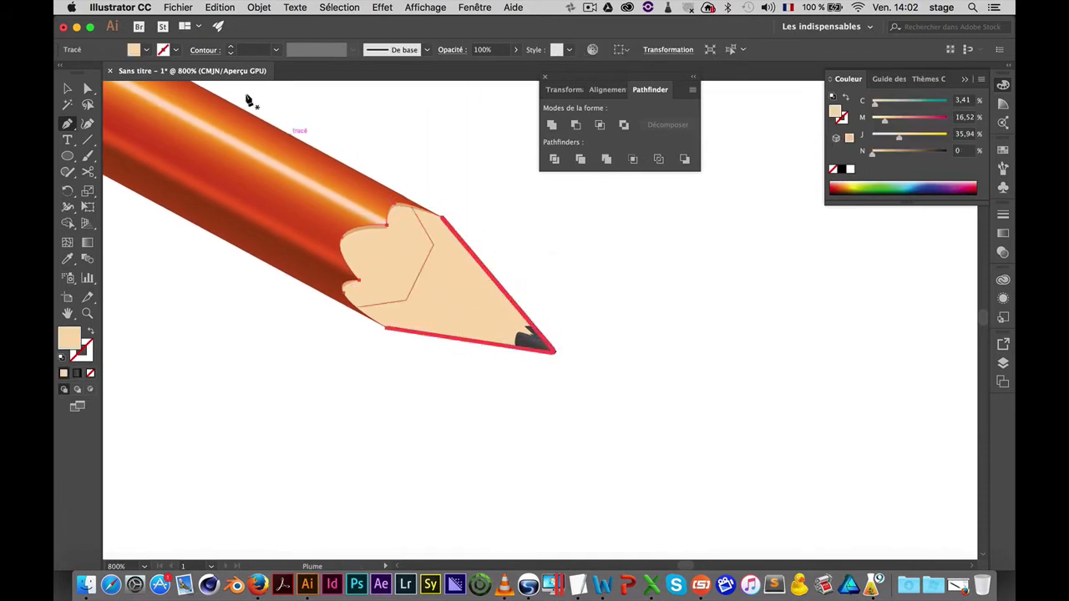
{"action": "left_click", "coordinate": [266, 7]}
{"action": "mouse_move", "coordinate": [295, 7]}
{"action": "mouse_move", "coordinate": [259, 7]}
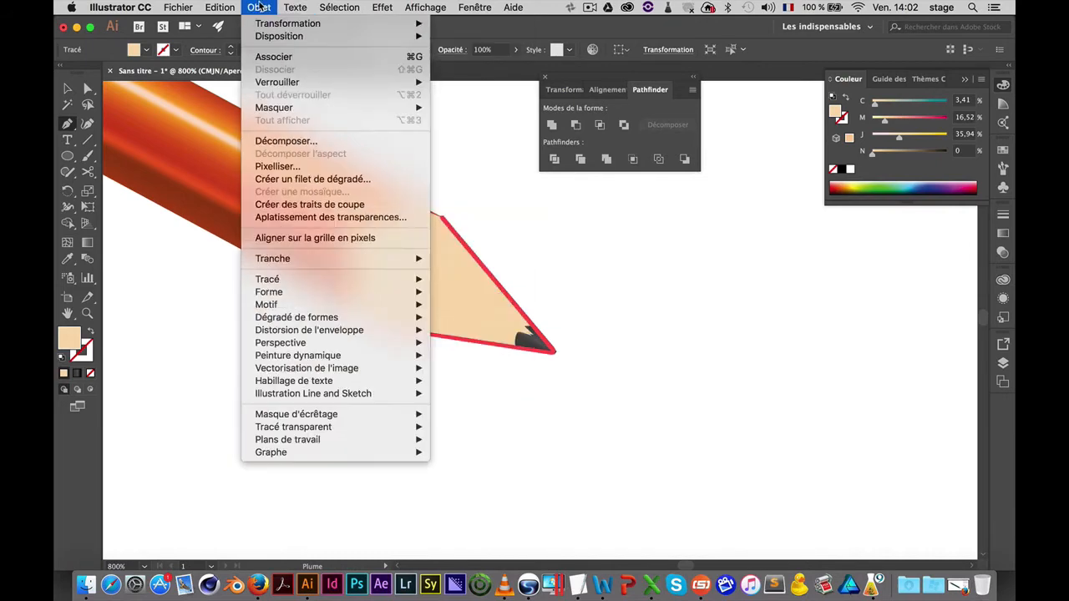
{"action": "mouse_move", "coordinate": [268, 279]}
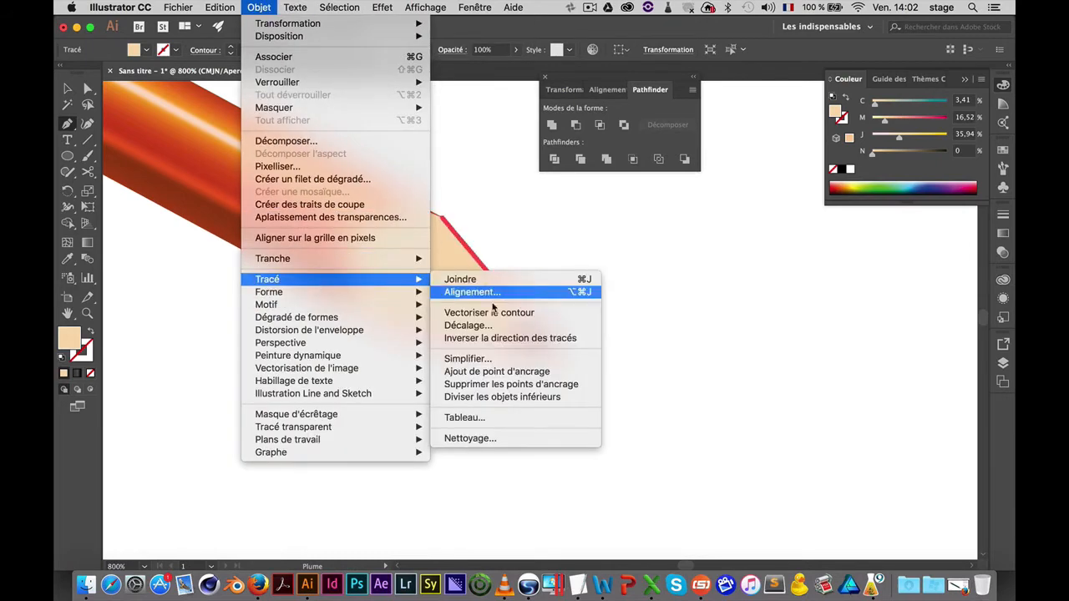
{"action": "left_click", "coordinate": [496, 358]}
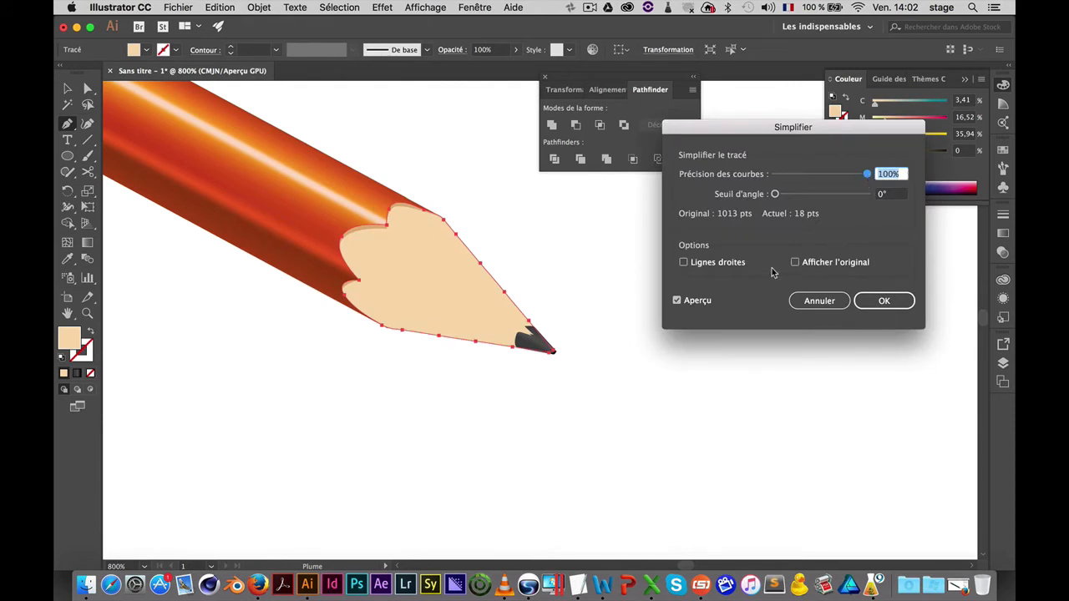
{"action": "left_click", "coordinate": [878, 307]}
{"action": "left_click", "coordinate": [669, 399], "text": "super"}
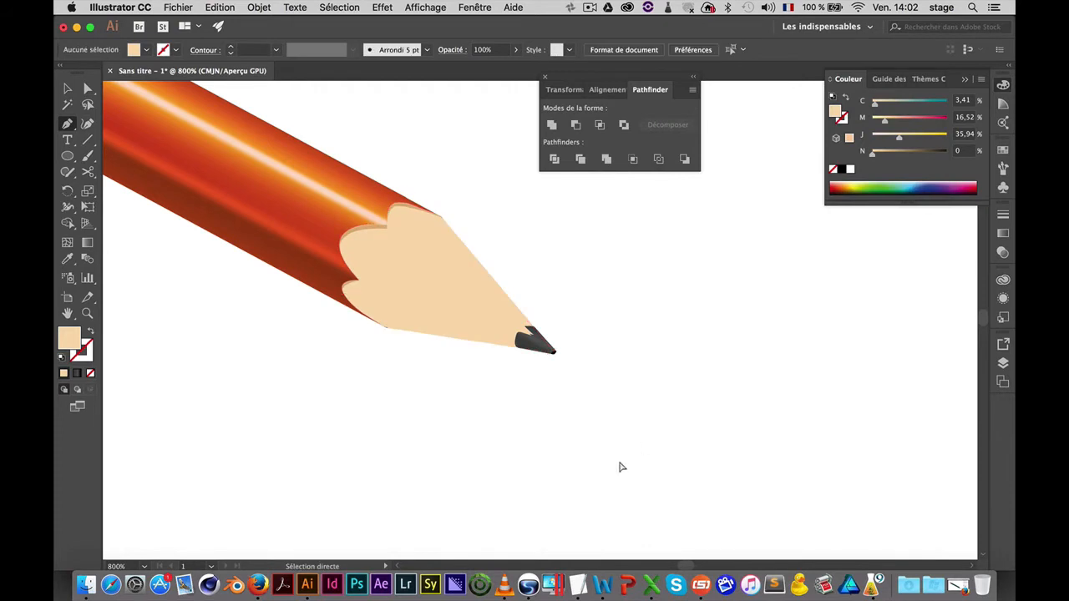
Draw a wood-coloured rectangle about 13.7 by 8.3 mm in the empty area beside the pencil's tip
{"action": "mouse_move", "coordinate": [591, 284]}
{"action": "left_mouse_down"}
{"action": "mouse_move", "coordinate": [573, 245]}
{"action": "mouse_move", "coordinate": [567, 253]}
{"action": "left_mouse_up"}
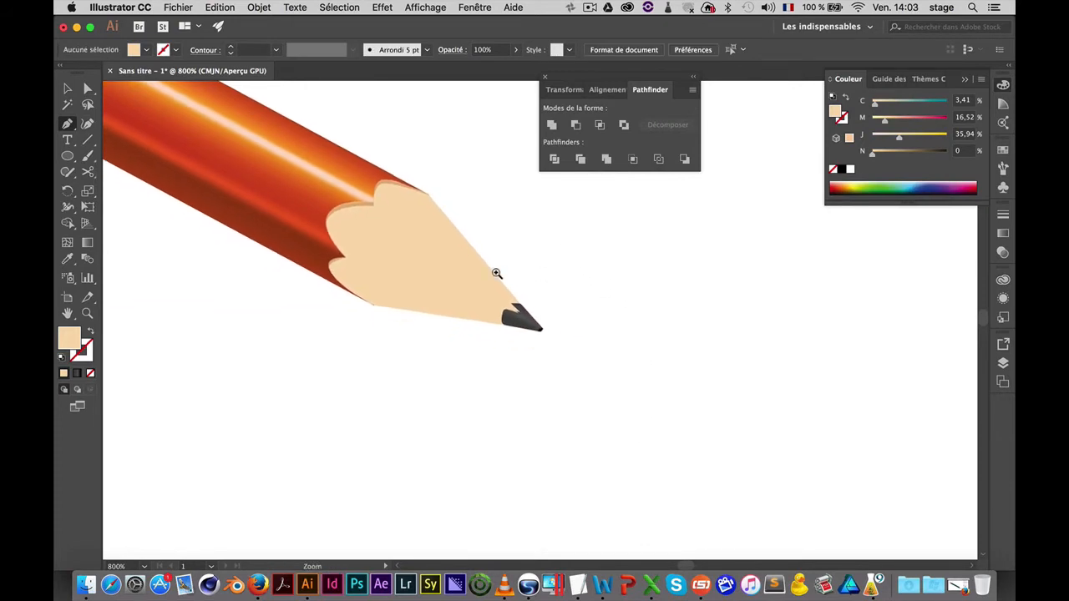
{"action": "key", "text": "v"}
{"action": "left_click", "coordinate": [405, 274]}
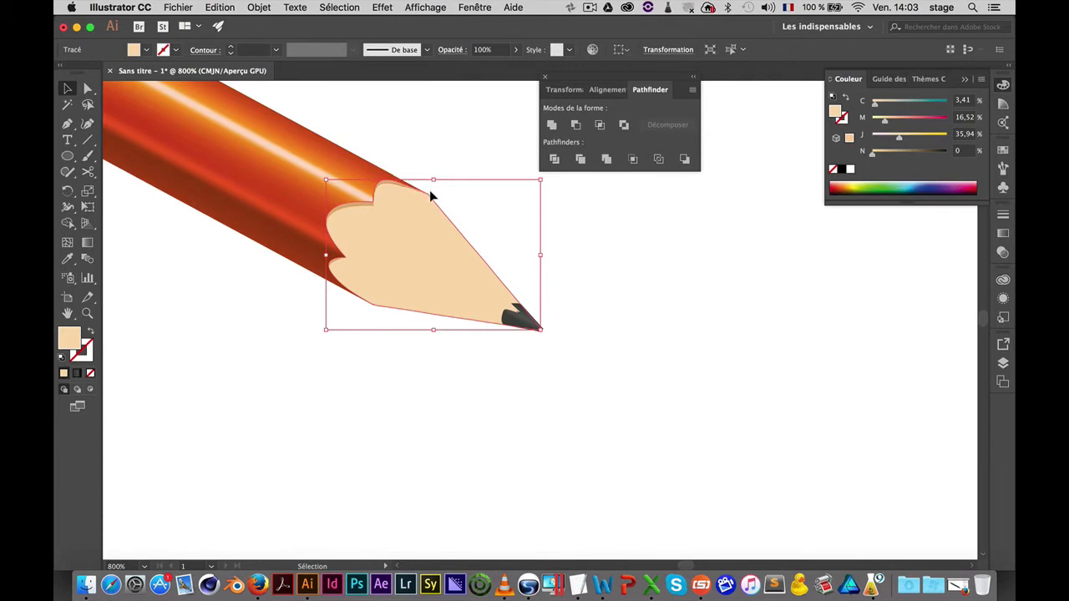
{"action": "key", "text": "super+shift+a"}
{"action": "left_click", "coordinate": [67, 155]}
{"action": "left_click", "coordinate": [138, 153]}
{"action": "mouse_move", "coordinate": [572, 242]}
{"action": "left_mouse_down"}
{"action": "mouse_move", "coordinate": [627, 362]}
{"action": "mouse_move", "coordinate": [780, 366]}
{"action": "left_mouse_up"}
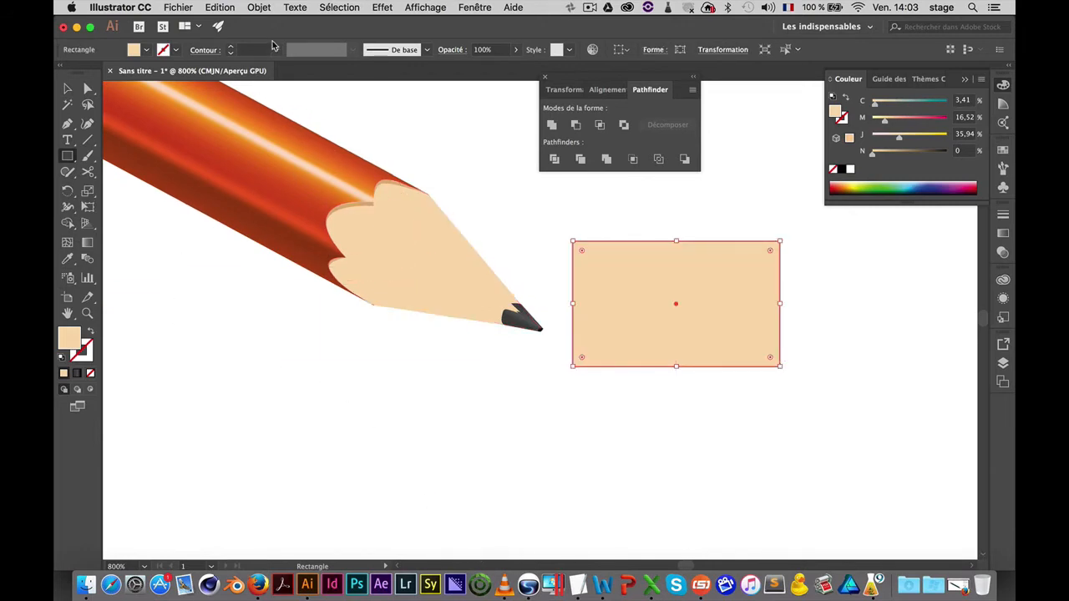
Turn the rectangle into a gradient mesh with a point at its centre and another midway between centre and bottom edge
{"action": "key", "text": "u"}
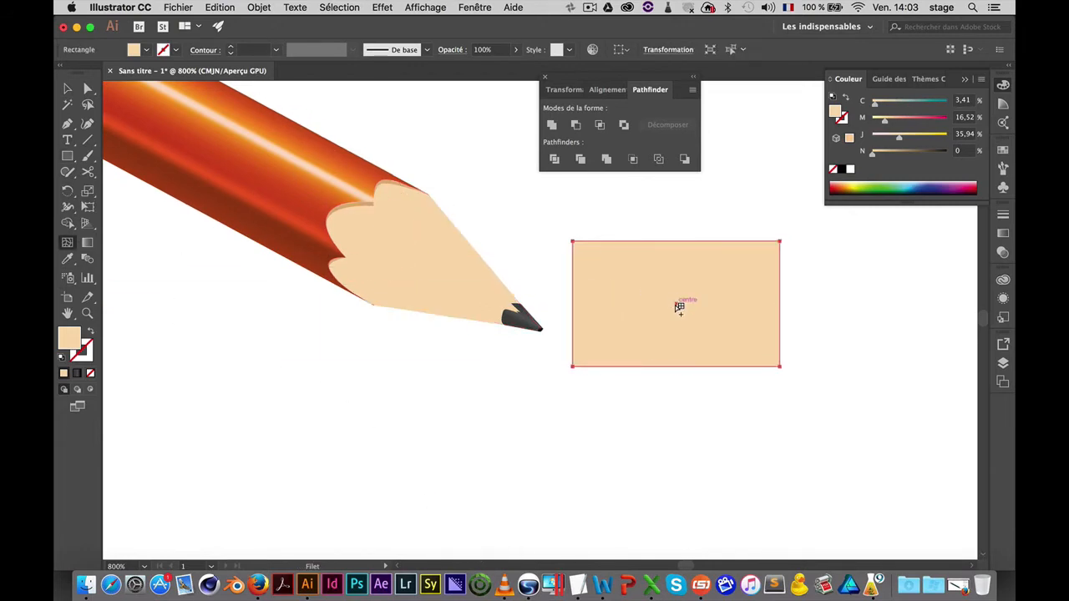
{"action": "left_click", "coordinate": [677, 304]}
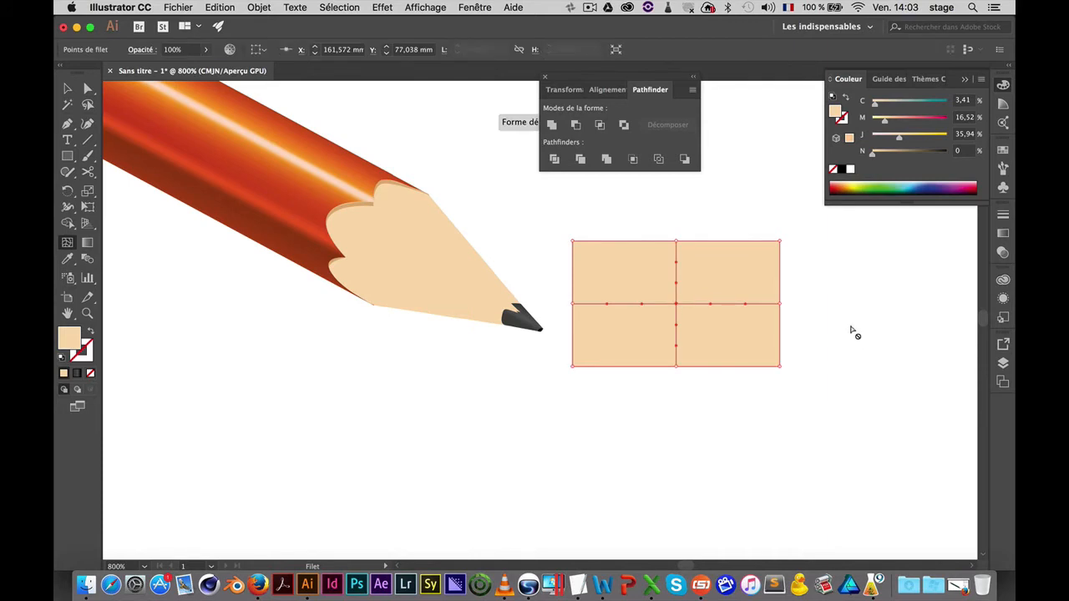
{"action": "left_click", "coordinate": [677, 336]}
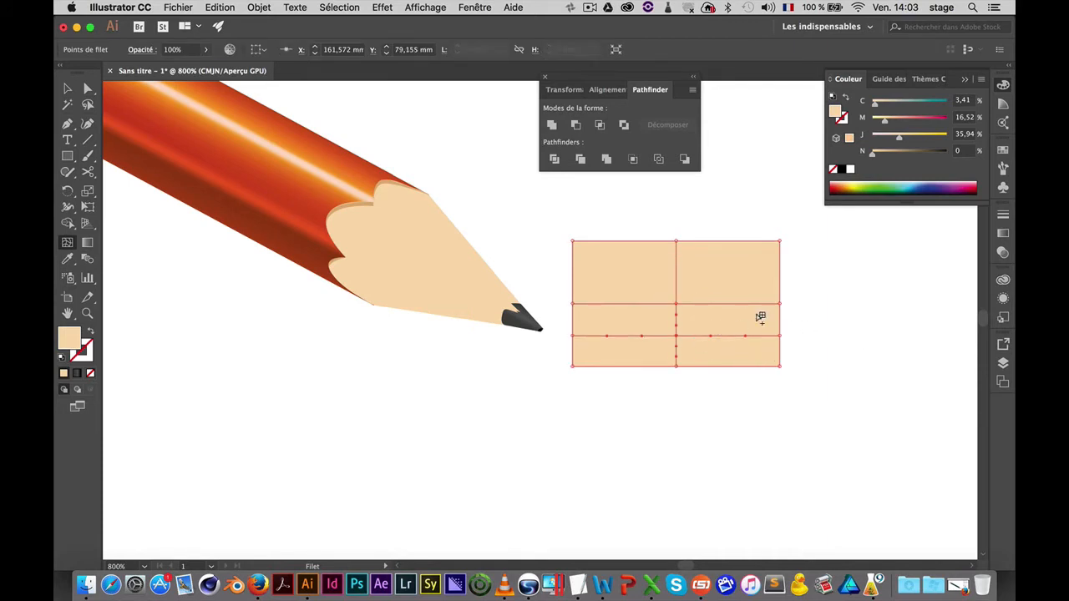
Colour the mesh points along the rectangle's top edge a darker tan, about C 8, M 30, Y 58, K 1
{"action": "left_click", "coordinate": [87, 87]}
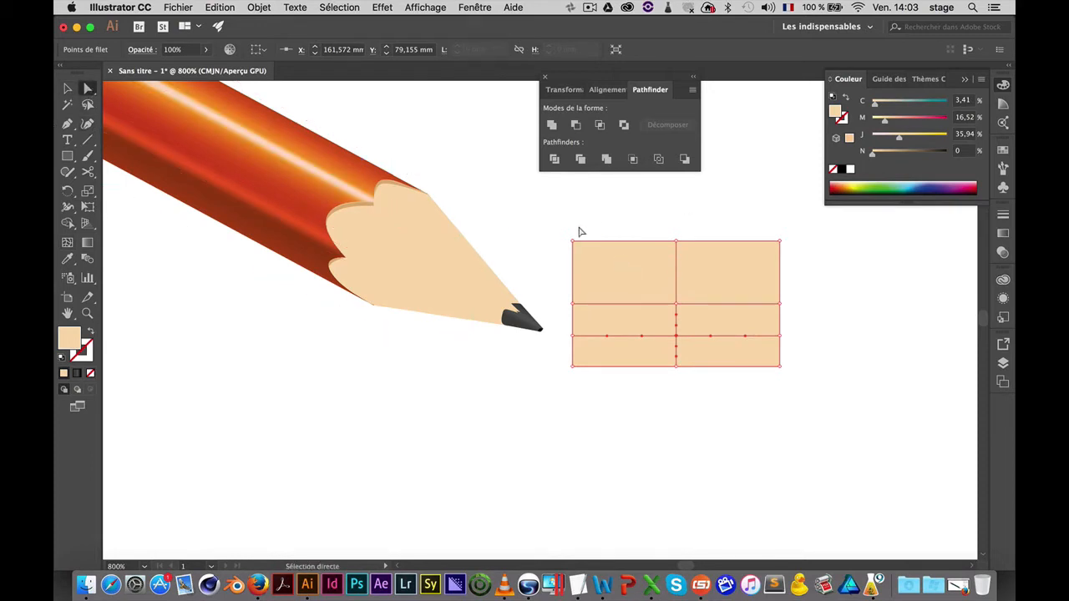
{"action": "left_click_drag", "start_coordinate": [555, 216], "coordinate": [783, 254]}
{"action": "double_click", "coordinate": [835, 113]}
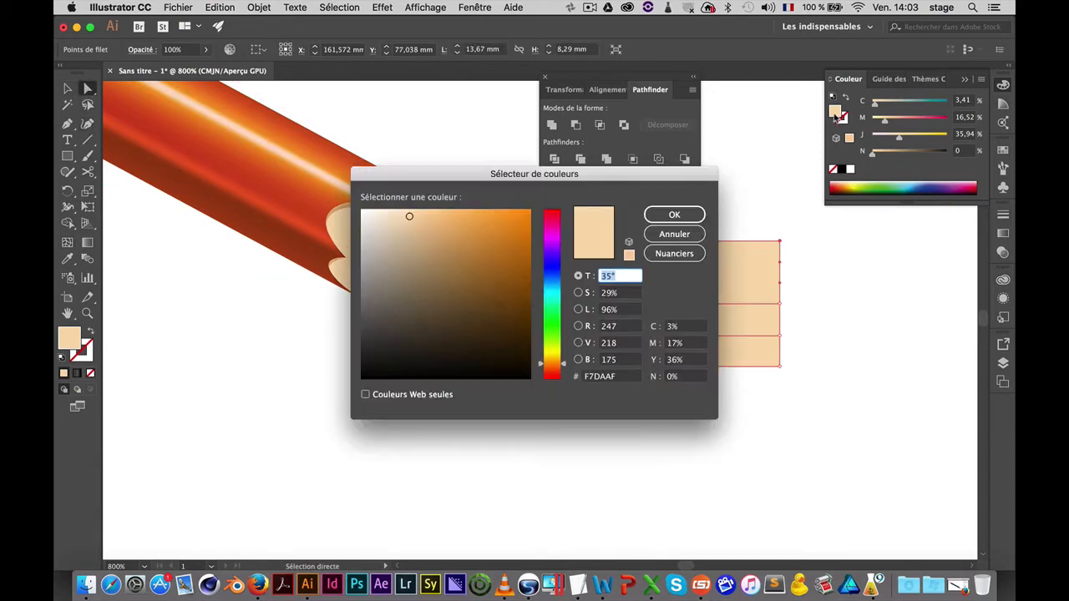
{"action": "left_click", "coordinate": [443, 221]}
{"action": "left_click", "coordinate": [673, 214]}
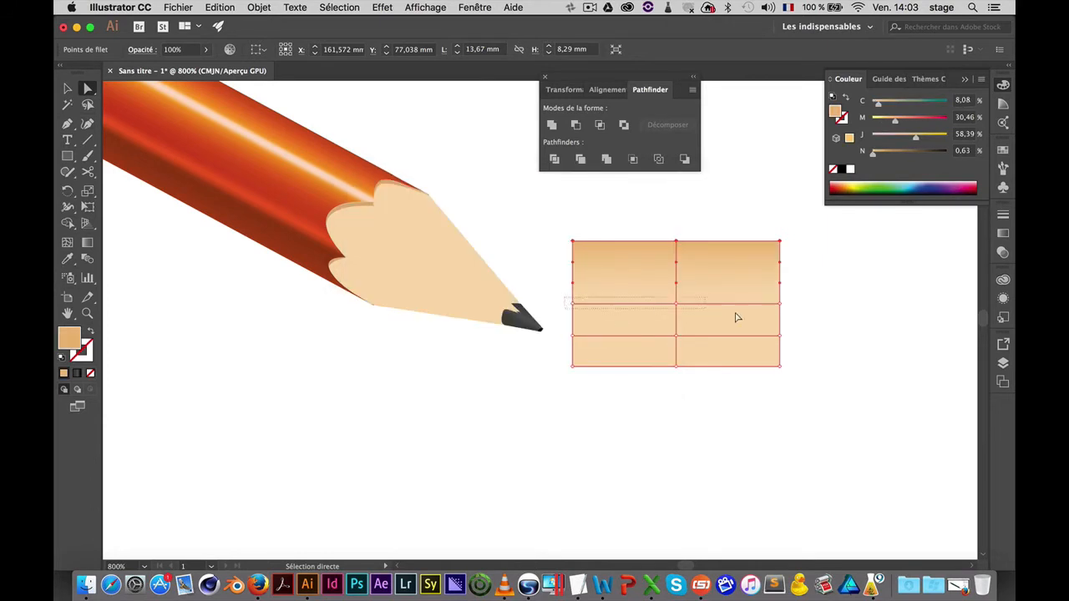
Lighten the mesh points along the rectangle's middle row to C 0, M 10, Y 19, K 0
{"action": "left_click_drag", "start_coordinate": [737, 317], "coordinate": [794, 315]}
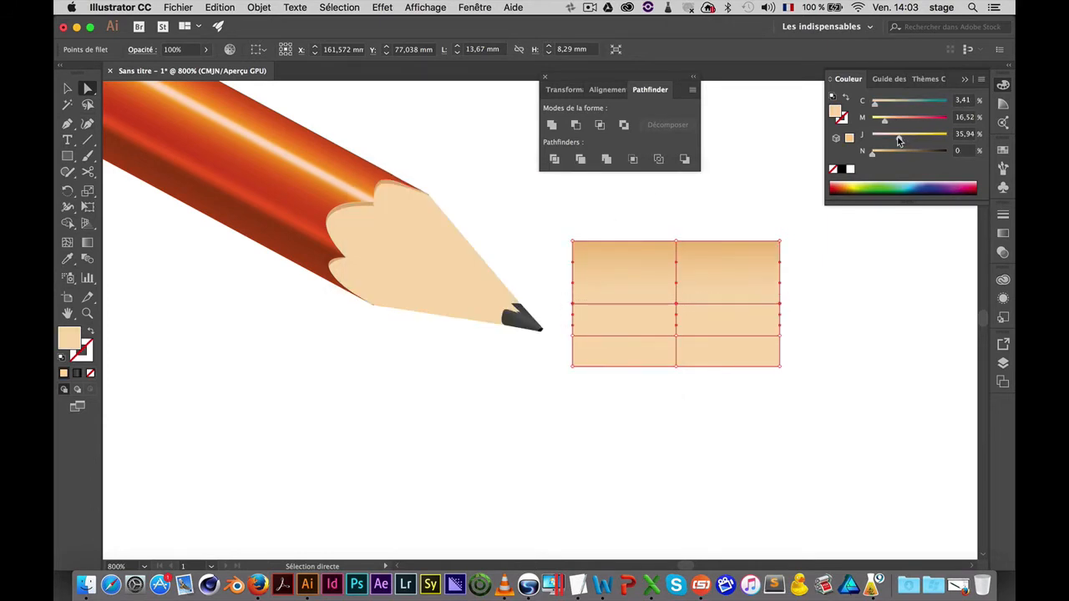
{"action": "left_click_drag", "start_coordinate": [885, 125], "coordinate": [883, 123]}
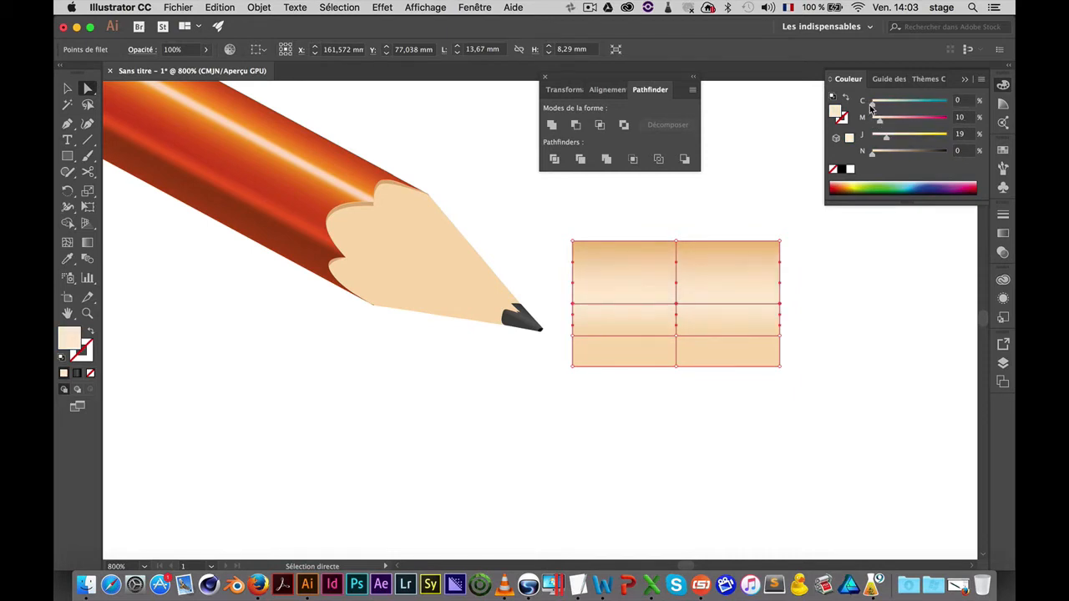
Recolour the mesh points along the row below the middle with the darker tan sampled from the mesh's top edge
{"action": "left_click_drag", "start_coordinate": [567, 329], "coordinate": [797, 346]}
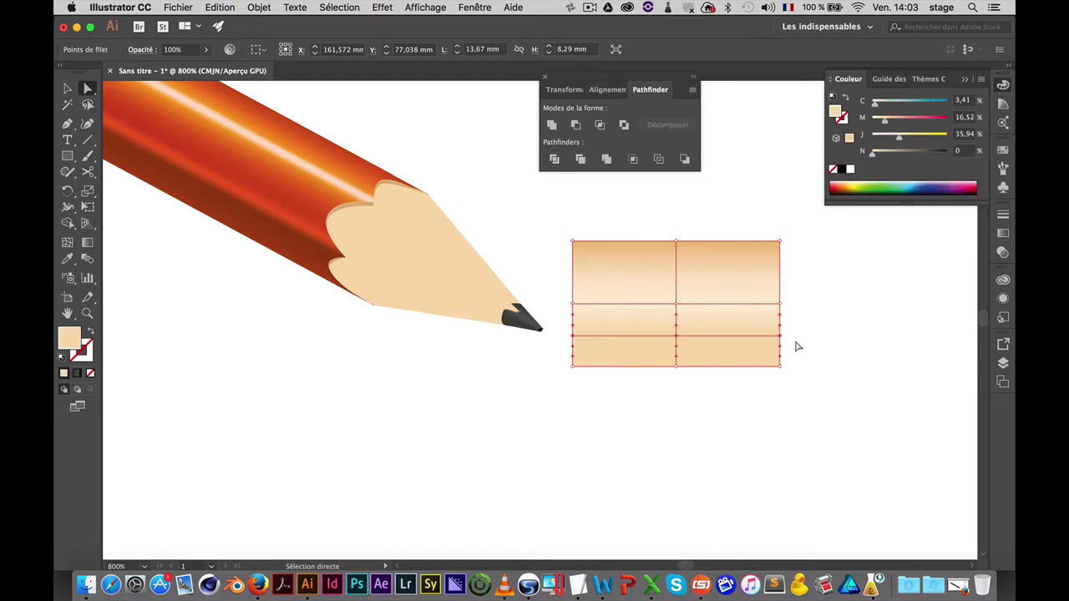
{"action": "key", "text": "i"}
{"action": "left_click", "coordinate": [780, 243]}
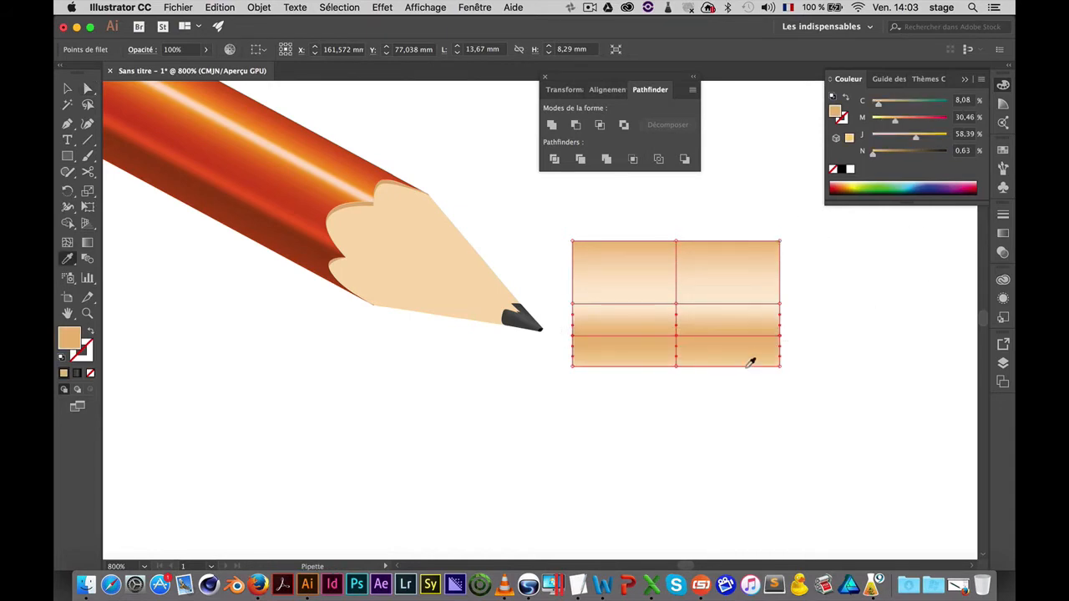
{"action": "left_click", "coordinate": [736, 414], "text": "super"}
Place the gradient mesh over the pencil's wooden tip and rotate it to line up with the pencil's axis
{"action": "key", "text": "v"}
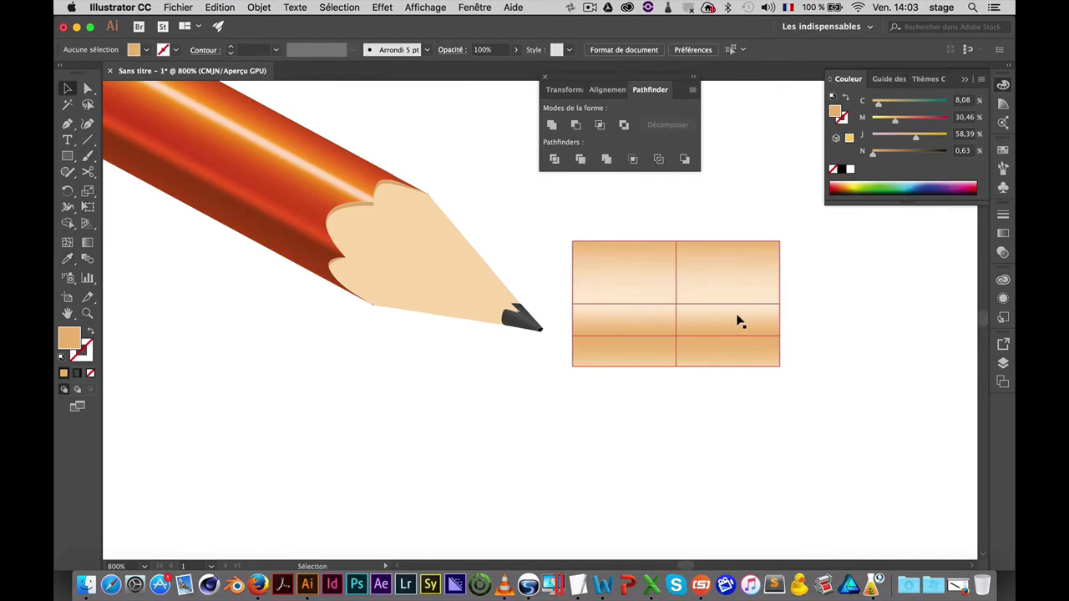
{"action": "left_click_drag", "start_coordinate": [747, 284], "coordinate": [478, 233]}
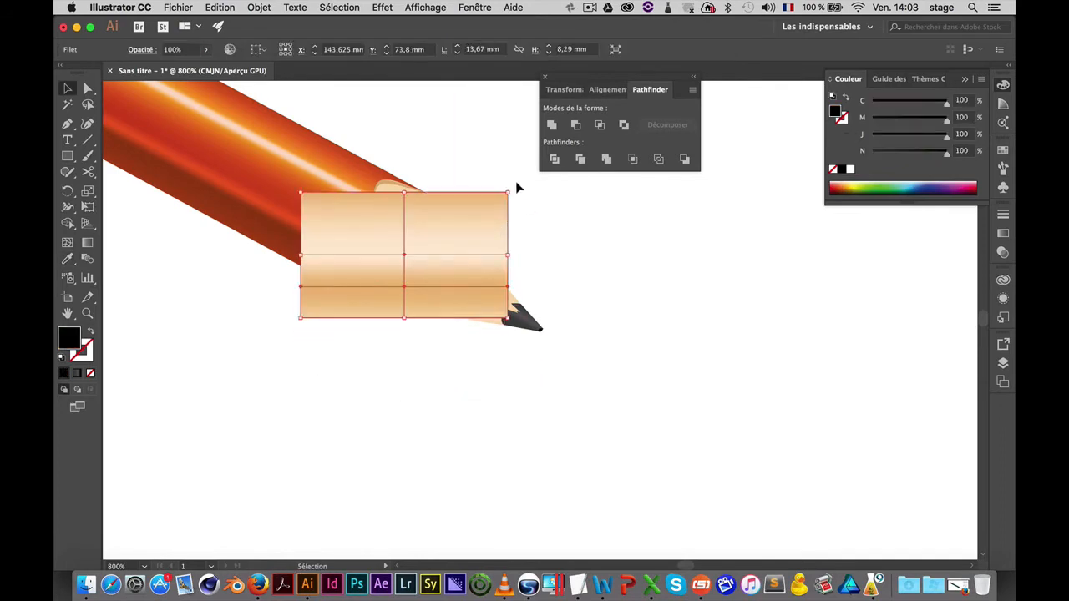
{"action": "mouse_move", "coordinate": [514, 185]}
{"action": "left_mouse_down"}
{"action": "mouse_move", "coordinate": [568, 267]}
{"action": "mouse_move", "coordinate": [568, 254]}
{"action": "left_mouse_up"}
{"action": "left_click_drag", "start_coordinate": [435, 277], "coordinate": [462, 287]}
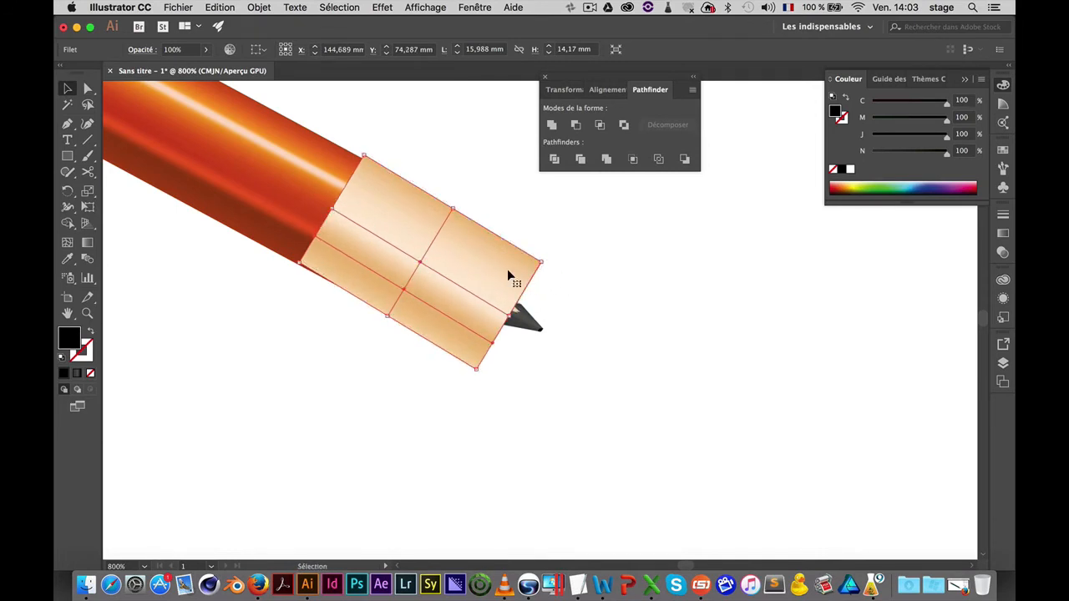
{"action": "left_click_drag", "start_coordinate": [547, 258], "coordinate": [550, 256]}
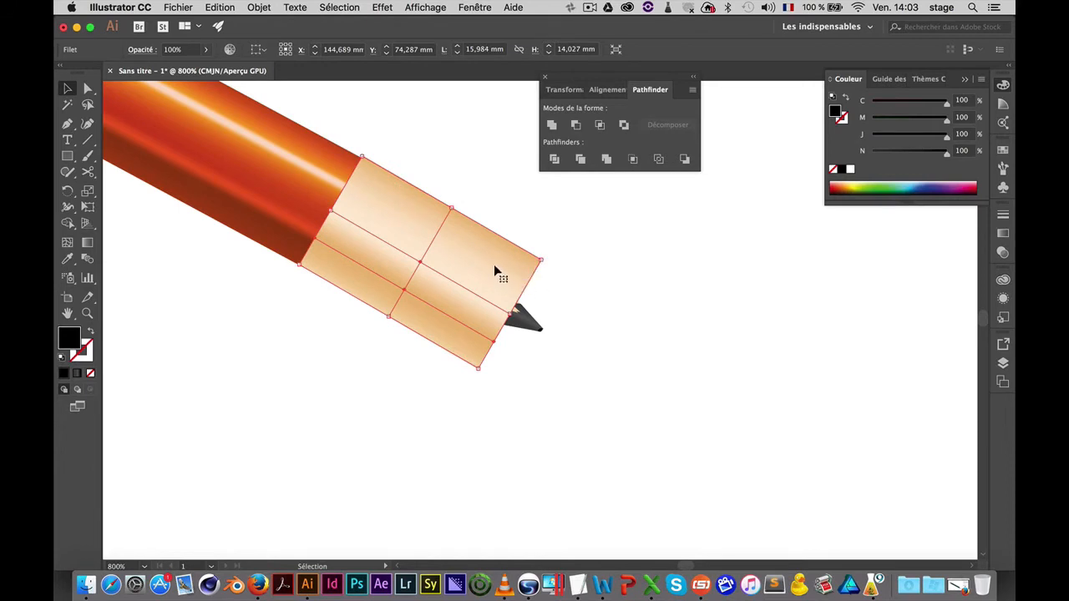
Place a copy of the wooden cone beside the pencil and enlarge the mesh there to about 21.8 by 17.4 mm
{"action": "mouse_move", "coordinate": [498, 269]}
{"action": "left_mouse_down"}
{"action": "mouse_move", "coordinate": [771, 302]}
{"action": "mouse_move", "coordinate": [764, 340]}
{"action": "left_mouse_up"}
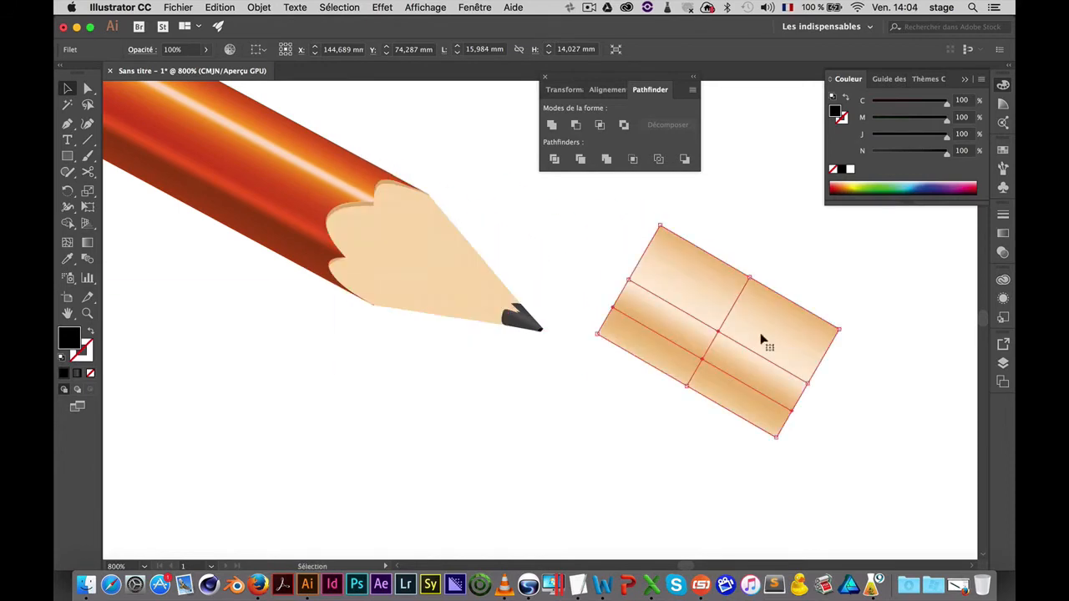
{"action": "left_click", "coordinate": [476, 285]}
{"action": "mouse_move", "coordinate": [442, 278]}
{"action": "left_mouse_down"}
{"action": "mouse_move", "coordinate": [714, 330]}
{"action": "mouse_move", "coordinate": [700, 316]}
{"action": "mouse_move", "coordinate": [719, 316]}
{"action": "mouse_move", "coordinate": [662, 402]}
{"action": "mouse_move", "coordinate": [658, 288]}
{"action": "left_mouse_up"}
{"action": "left_click", "coordinate": [806, 343]}
{"action": "left_click_drag", "start_coordinate": [810, 392], "coordinate": [757, 339]}
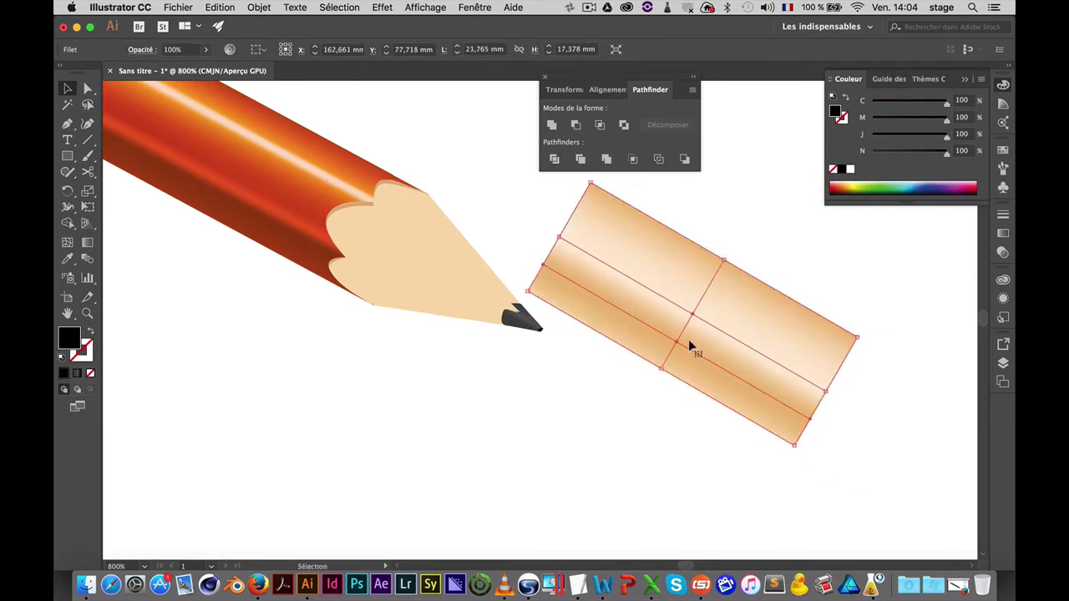
Send the mesh behind the cone copy and clip it to the cone's outline with a clipping mask
{"action": "right_click", "coordinate": [716, 351]}
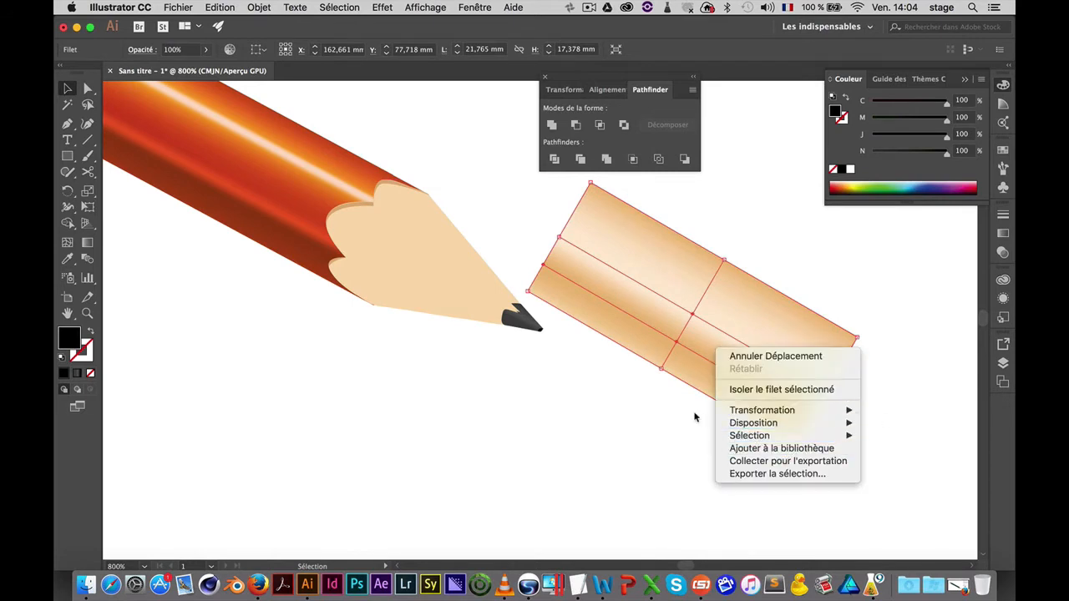
{"action": "mouse_move", "coordinate": [728, 427]}
{"action": "left_click", "coordinate": [640, 461]}
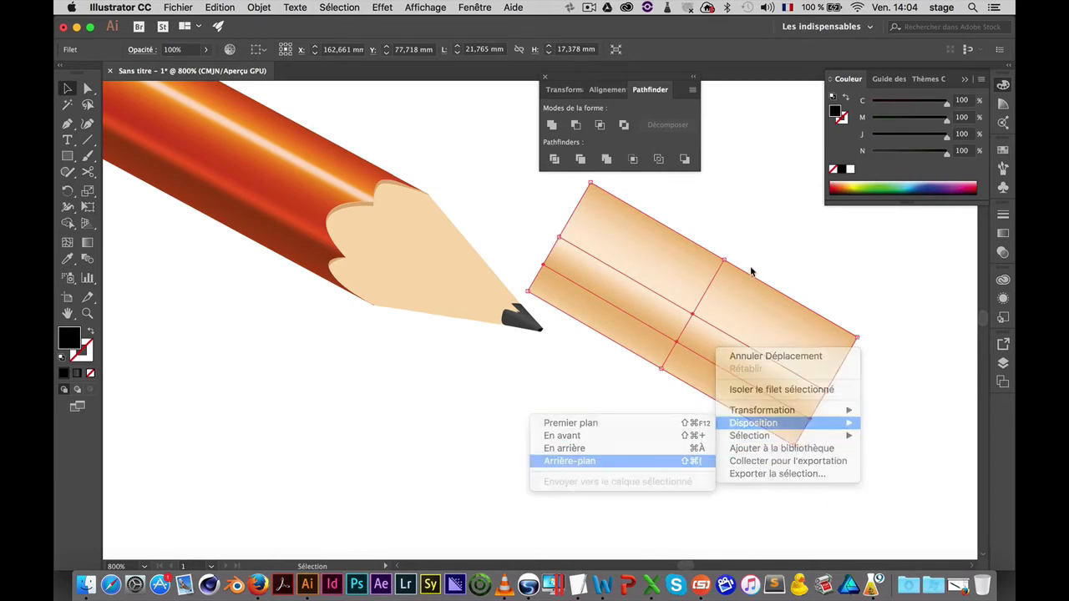
{"action": "left_click", "coordinate": [733, 321], "text": "shift"}
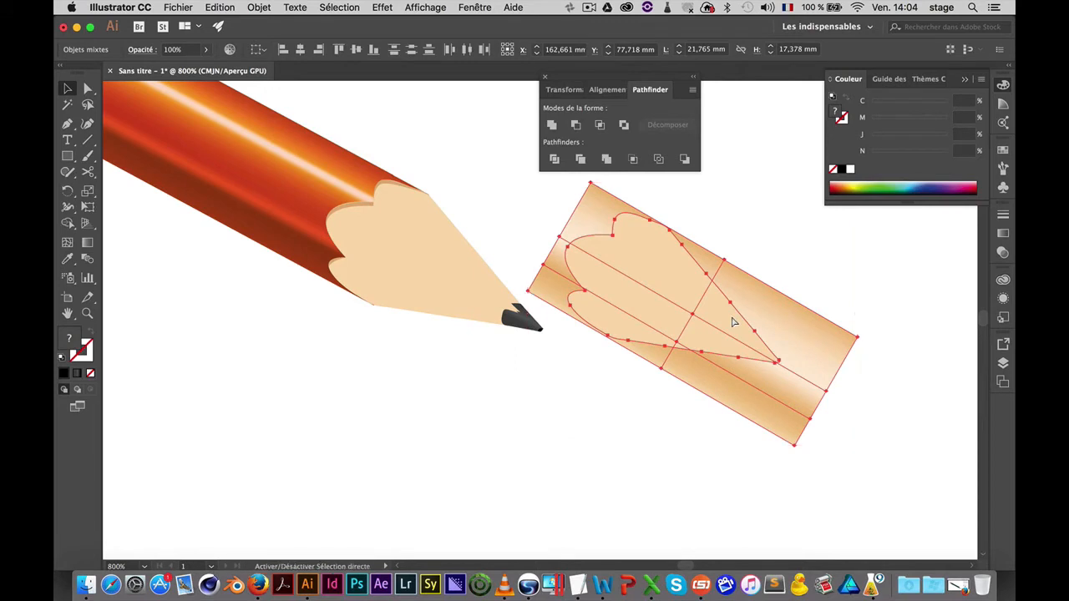
{"action": "key", "text": "super+7"}
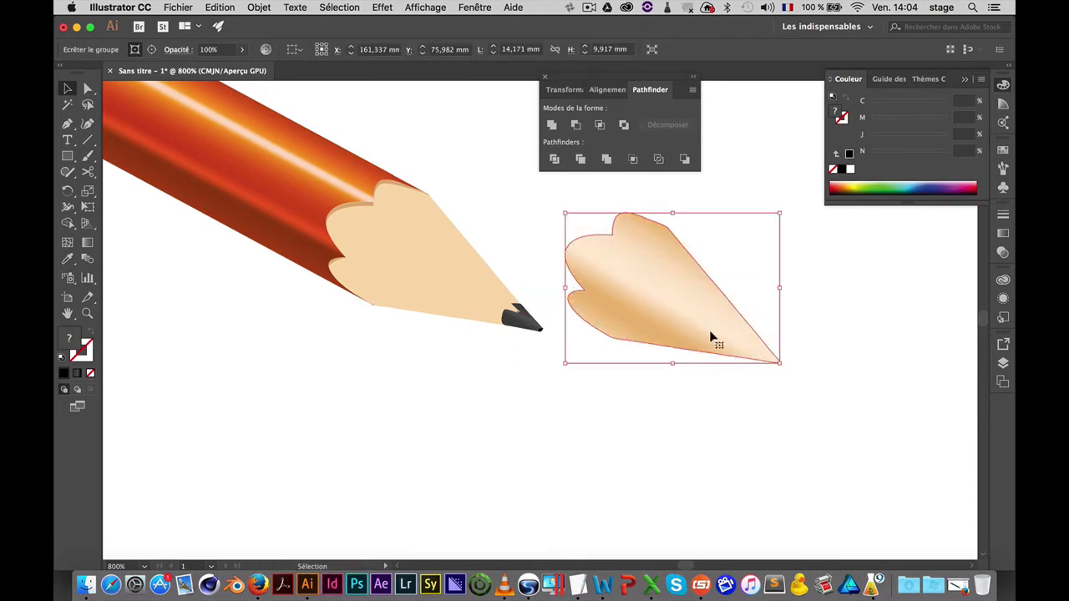
Lock the cone-shaped clipping path inside its clip group on Calque 2 so only the mesh stays editable
{"action": "key", "text": "a"}
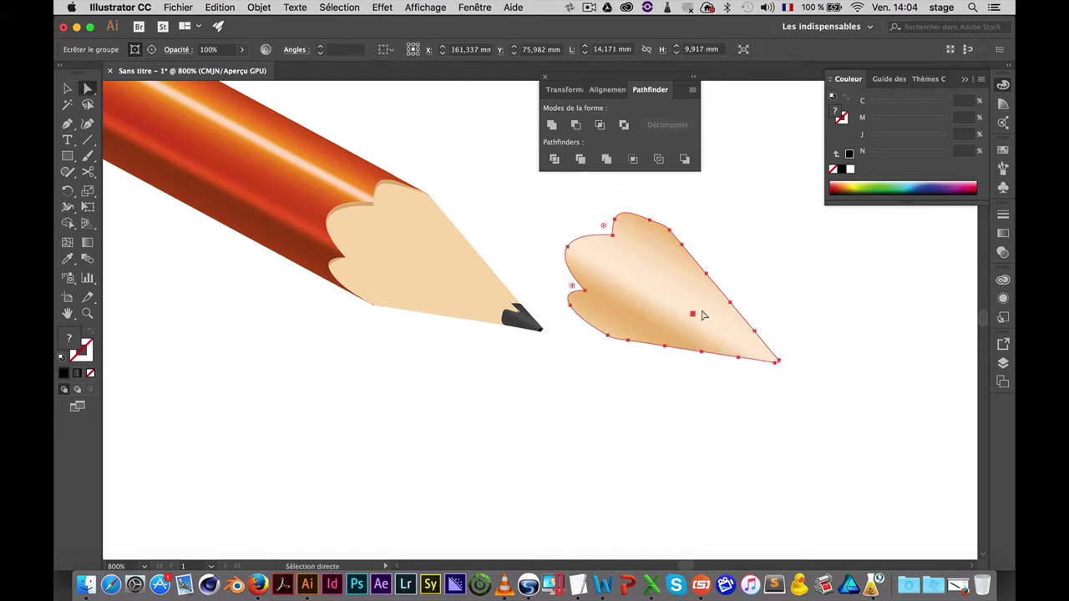
{"action": "left_click", "coordinate": [1003, 365]}
{"action": "left_click", "coordinate": [871, 359]}
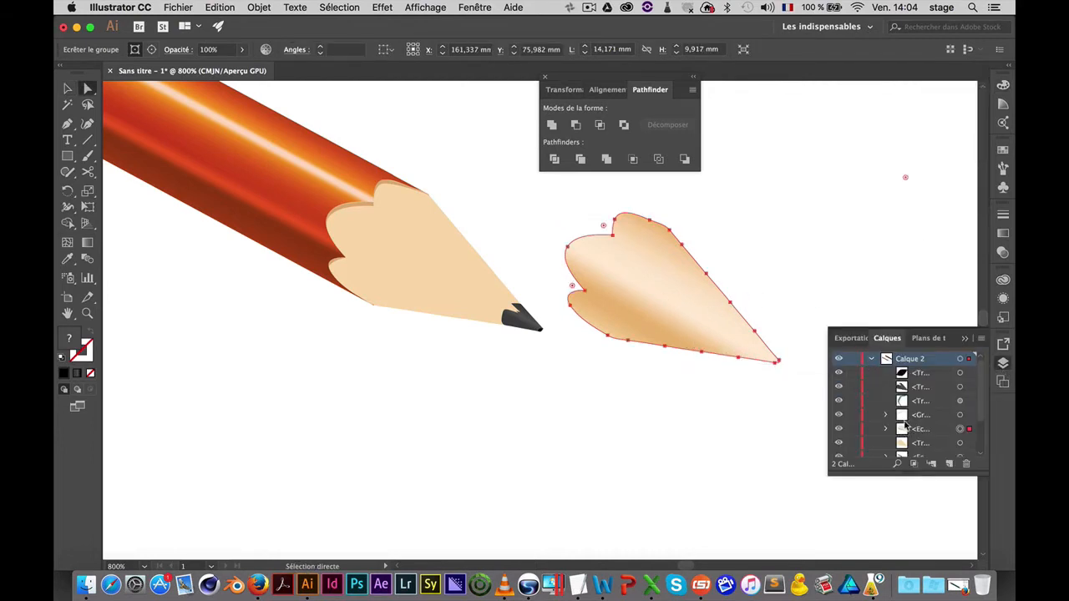
{"action": "left_click", "coordinate": [886, 429]}
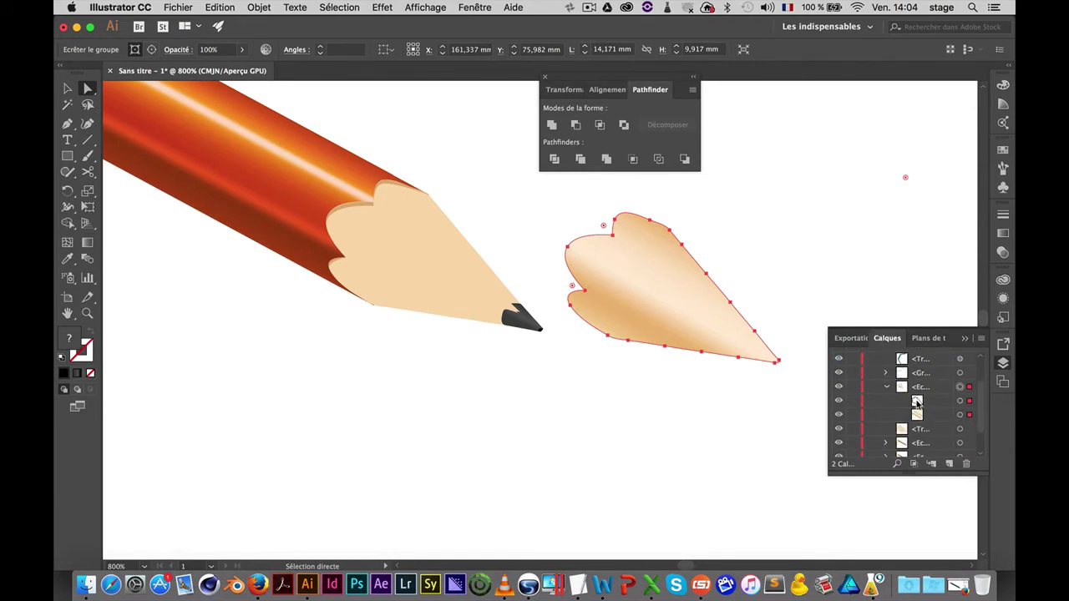
{"action": "left_click", "coordinate": [853, 401]}
Pull the mesh's upper corner and lower-row end point at the tip end inward towards the middle row
{"action": "left_click_drag", "start_coordinate": [757, 324], "coordinate": [692, 301]}
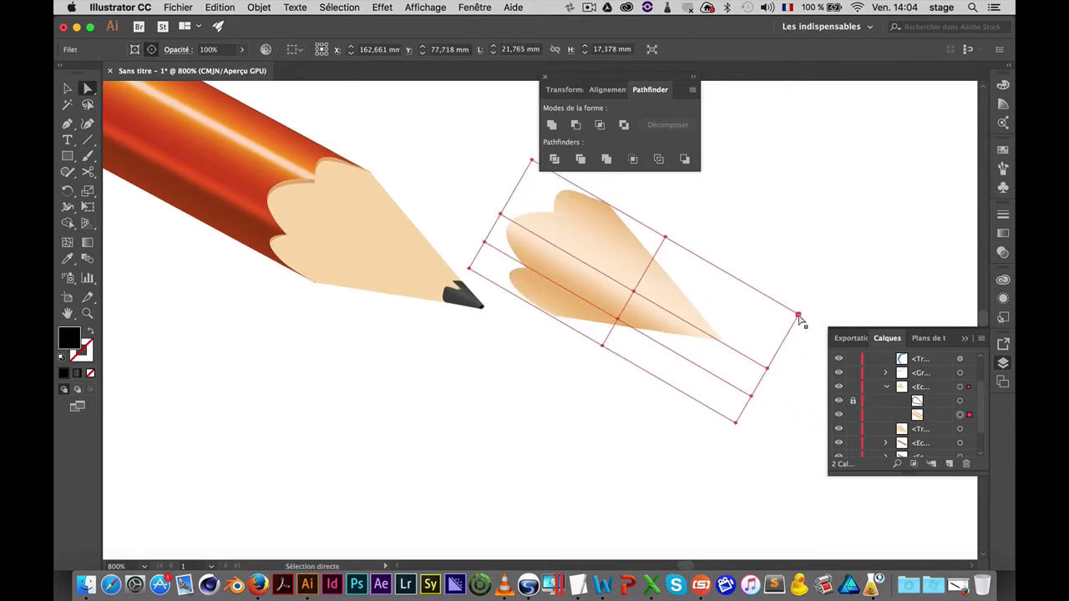
{"action": "left_click_drag", "start_coordinate": [799, 317], "coordinate": [777, 354]}
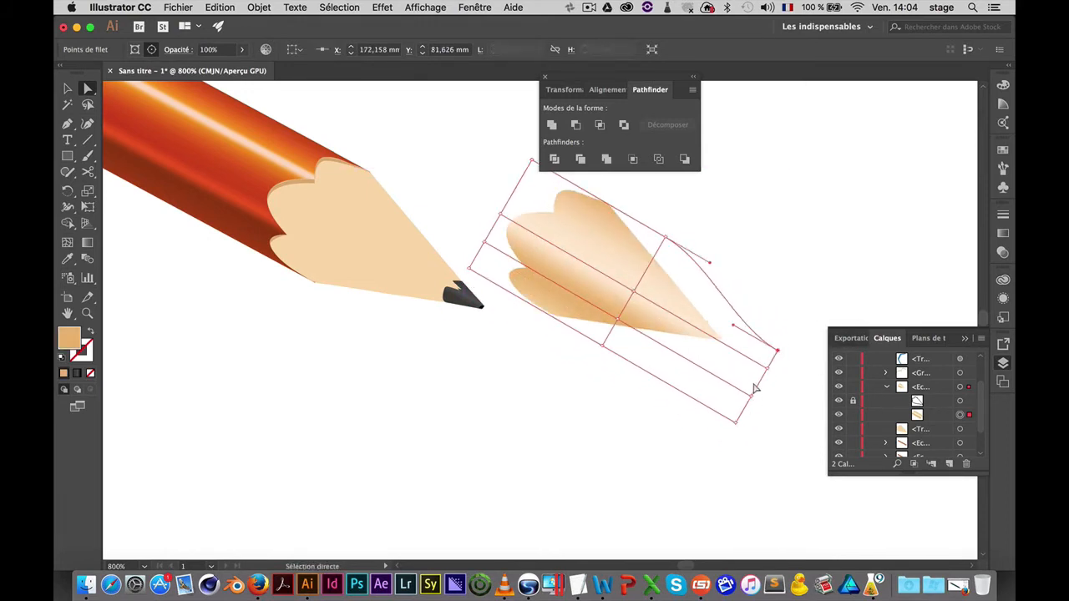
{"action": "left_click_drag", "start_coordinate": [752, 396], "coordinate": [787, 336]}
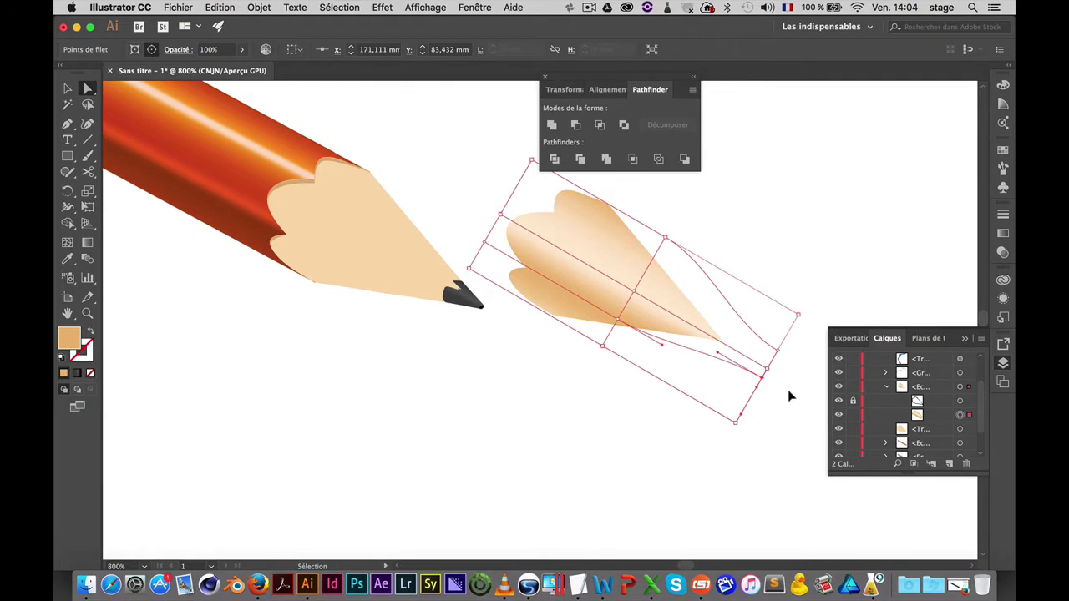
{"action": "key", "text": "super+space"}
{"action": "left_click_drag", "start_coordinate": [756, 387], "coordinate": [823, 408]}
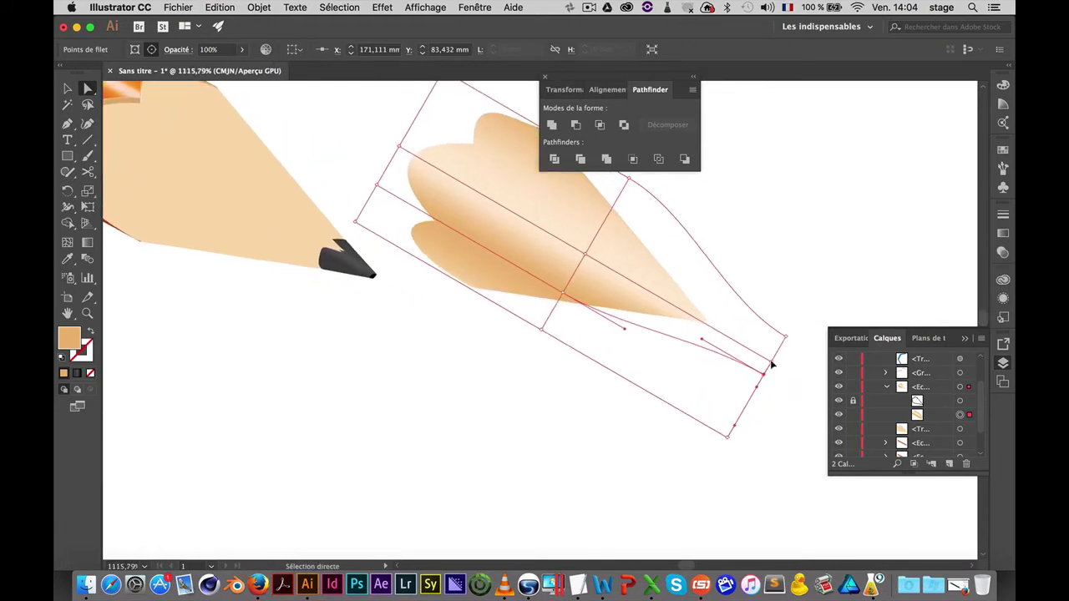
Move the end points of the middle and lower mesh rows onto the cone's tip and adjust their handles
{"action": "mouse_move", "coordinate": [771, 364]}
{"action": "left_mouse_down"}
{"action": "mouse_move", "coordinate": [735, 335]}
{"action": "mouse_move", "coordinate": [761, 349]}
{"action": "mouse_move", "coordinate": [761, 373]}
{"action": "mouse_move", "coordinate": [711, 319]}
{"action": "left_mouse_up"}
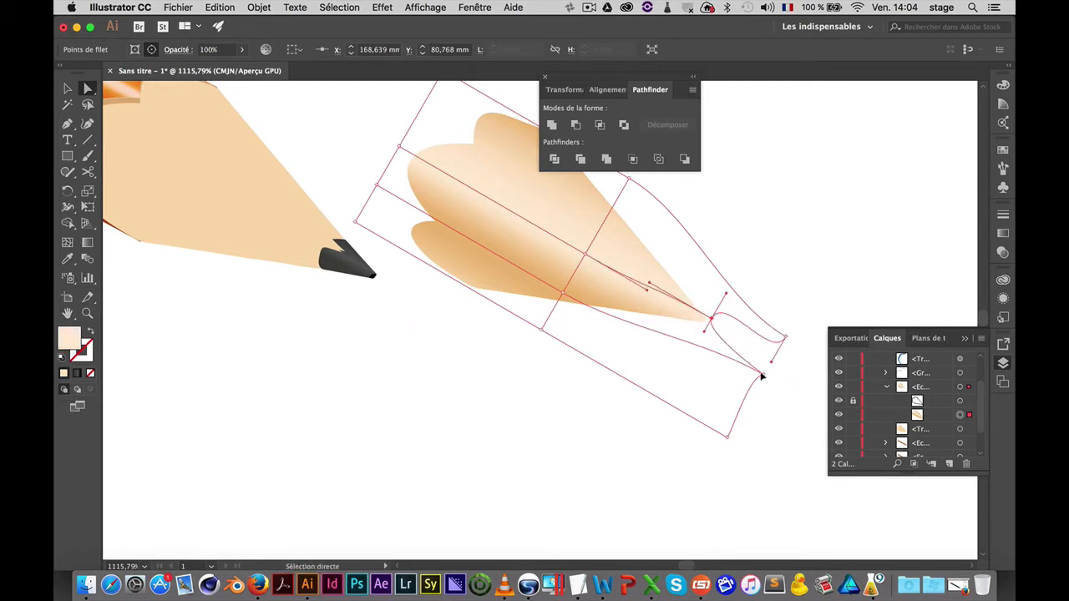
{"action": "mouse_move", "coordinate": [761, 377]}
{"action": "left_mouse_down"}
{"action": "mouse_move", "coordinate": [723, 372]}
{"action": "mouse_move", "coordinate": [770, 353]}
{"action": "mouse_move", "coordinate": [768, 378]}
{"action": "left_mouse_up"}
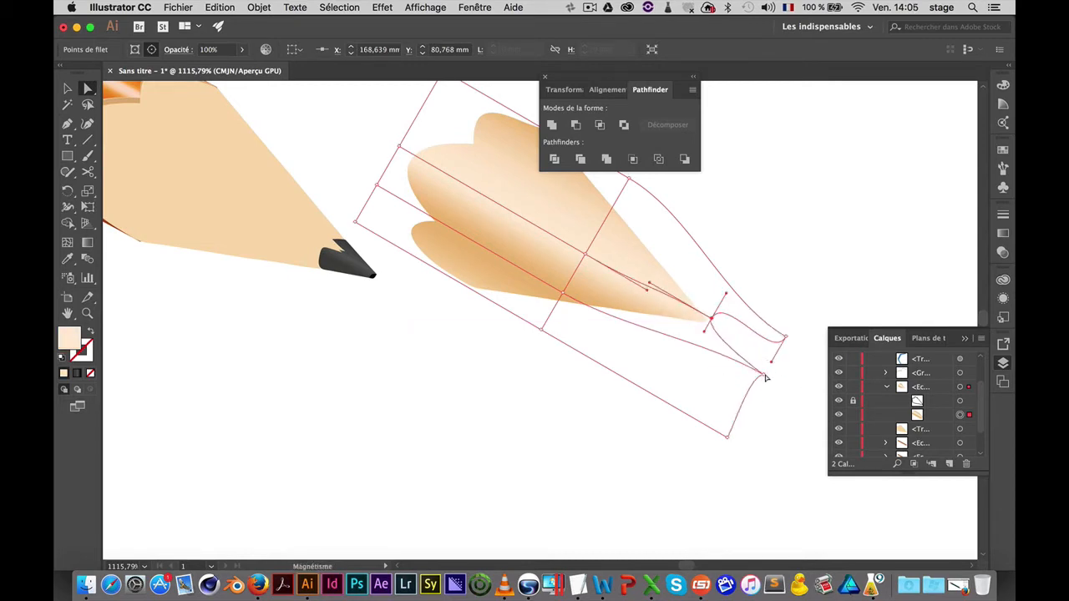
{"action": "key", "text": "p"}
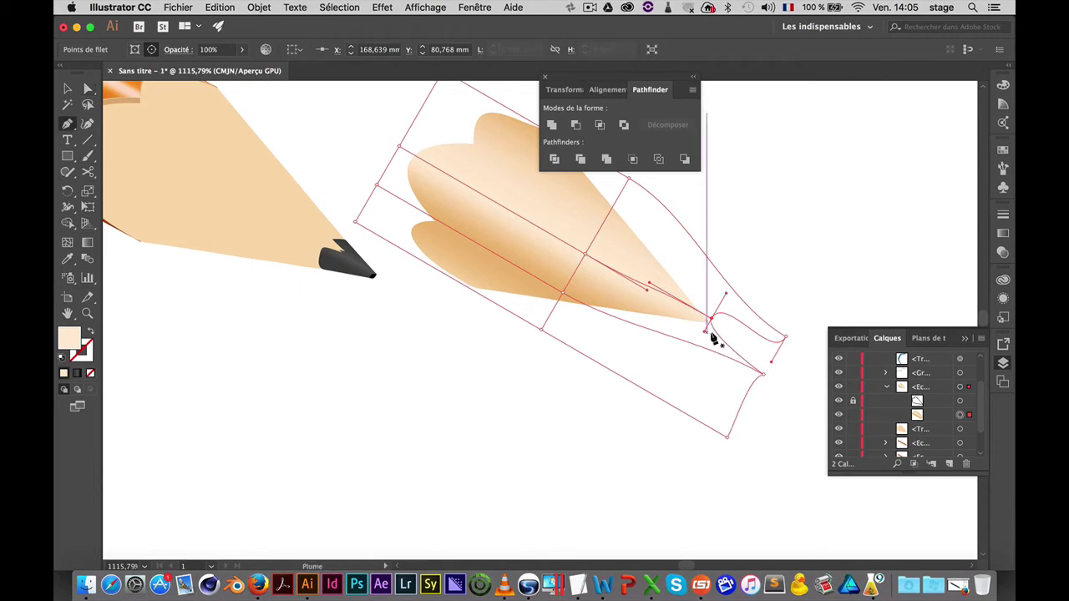
{"action": "left_click_drag", "start_coordinate": [710, 334], "coordinate": [718, 318]}
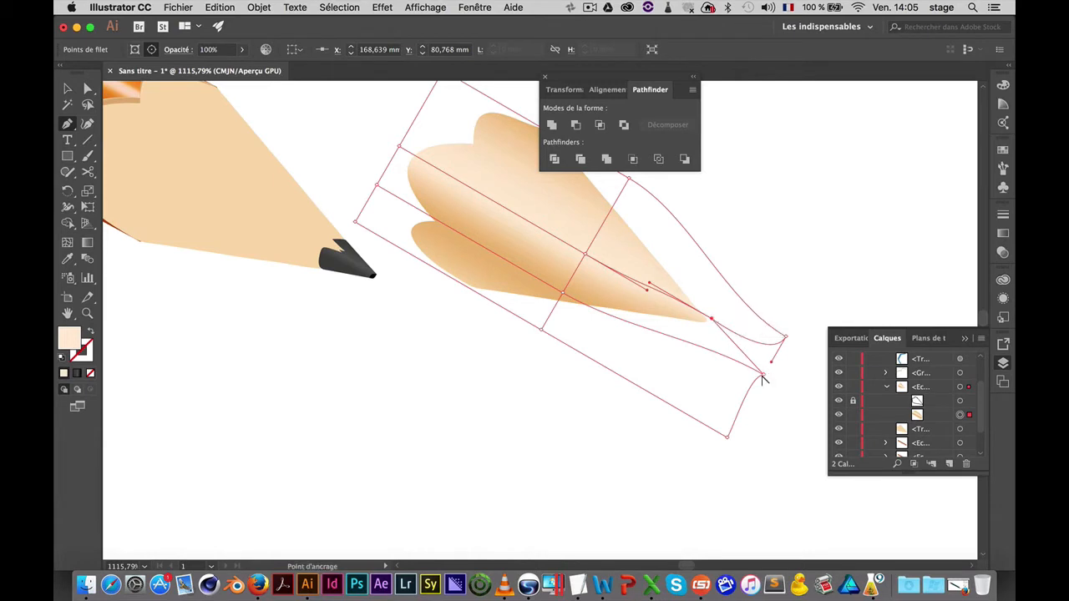
{"action": "mouse_move", "coordinate": [763, 376]}
{"action": "left_mouse_down"}
{"action": "mouse_move", "coordinate": [712, 337]}
{"action": "mouse_move", "coordinate": [793, 389]}
{"action": "mouse_move", "coordinate": [715, 353]}
{"action": "mouse_move", "coordinate": [699, 328]}
{"action": "left_mouse_up"}
{"action": "mouse_move", "coordinate": [639, 296]}
{"action": "left_mouse_down"}
{"action": "mouse_move", "coordinate": [670, 348]}
{"action": "mouse_move", "coordinate": [668, 327]}
{"action": "mouse_move", "coordinate": [700, 326]}
{"action": "mouse_move", "coordinate": [669, 313]}
{"action": "left_mouse_up"}
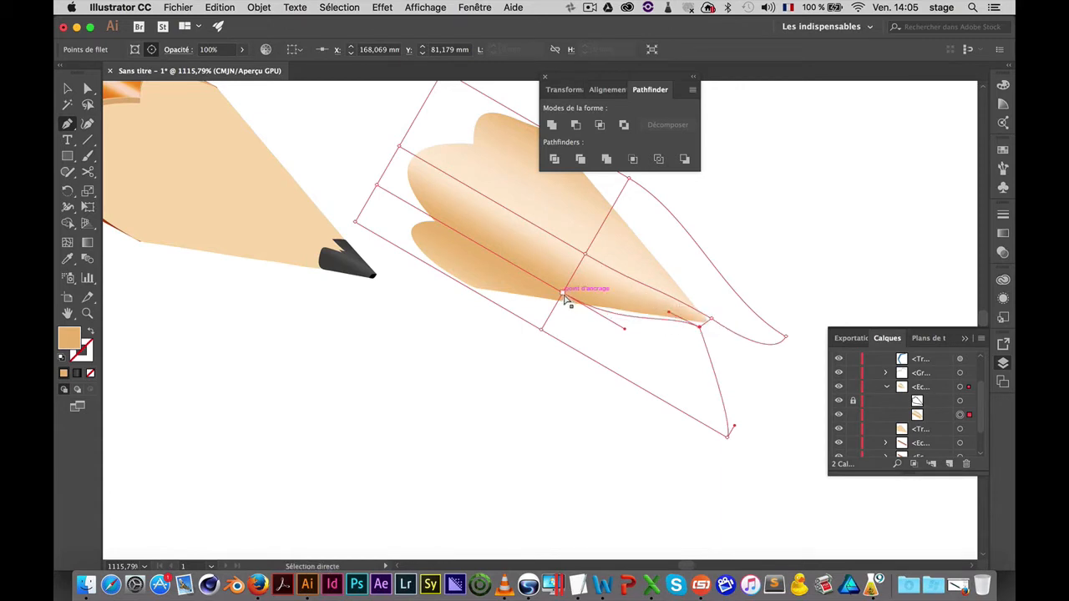
Raise the lower row's central point and bend the mesh's upper edge to follow the cone's upper side
{"action": "left_click_drag", "start_coordinate": [565, 296], "coordinate": [578, 269]}
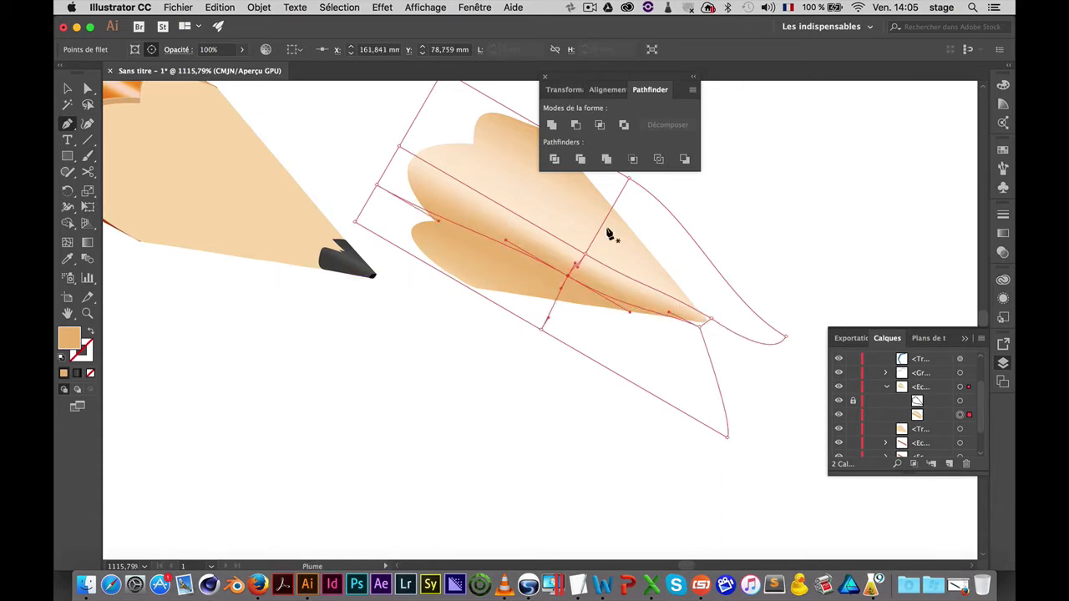
{"action": "scroll", "coordinate": [610, 235], "scroll_direction": "right", "scroll_amount": 3}
{"action": "scroll", "coordinate": [610, 236], "scroll_direction": "up", "scroll_amount": 2}
{"action": "left_click_drag", "start_coordinate": [590, 208], "coordinate": [566, 232]}
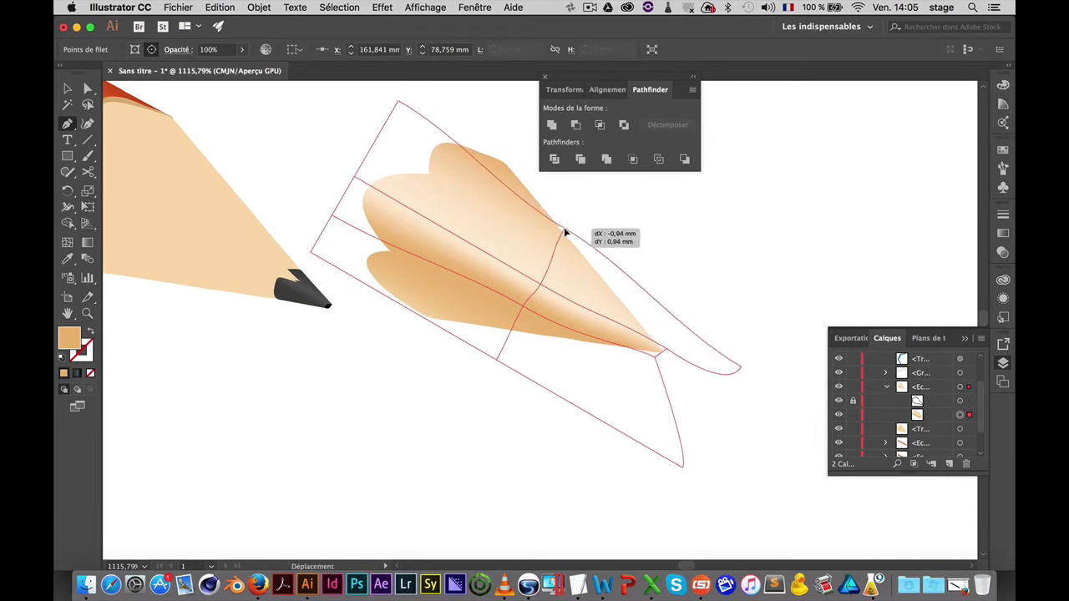
{"action": "left_click_drag", "start_coordinate": [399, 102], "coordinate": [445, 117]}
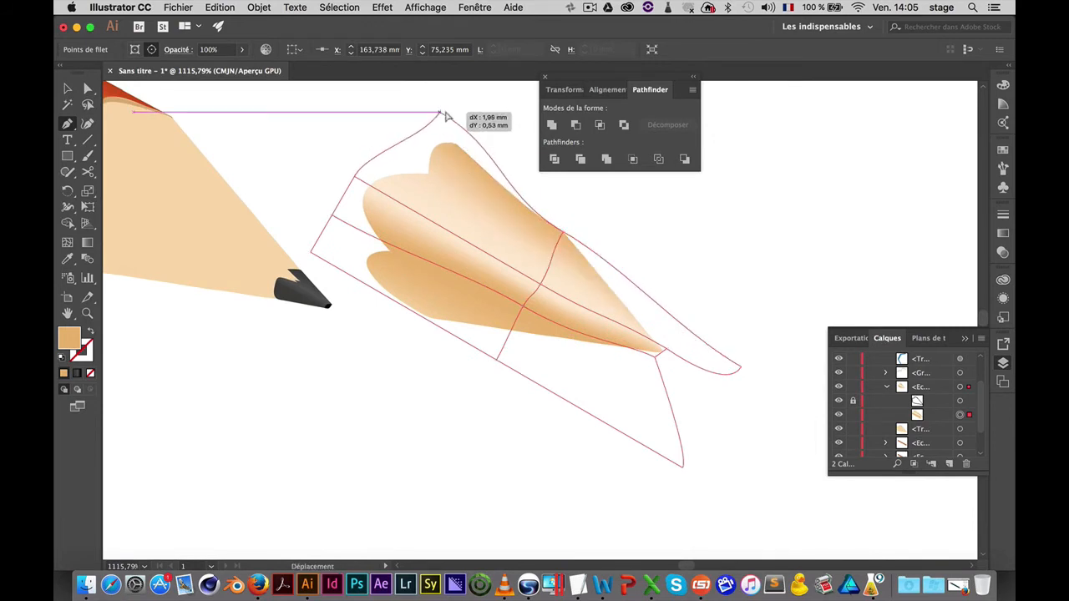
{"action": "left_click_drag", "start_coordinate": [505, 197], "coordinate": [531, 185]}
Bring the mesh's upper corner at the tip end in to the cone's upper edge and smooth its curve
{"action": "left_click", "coordinate": [735, 367]}
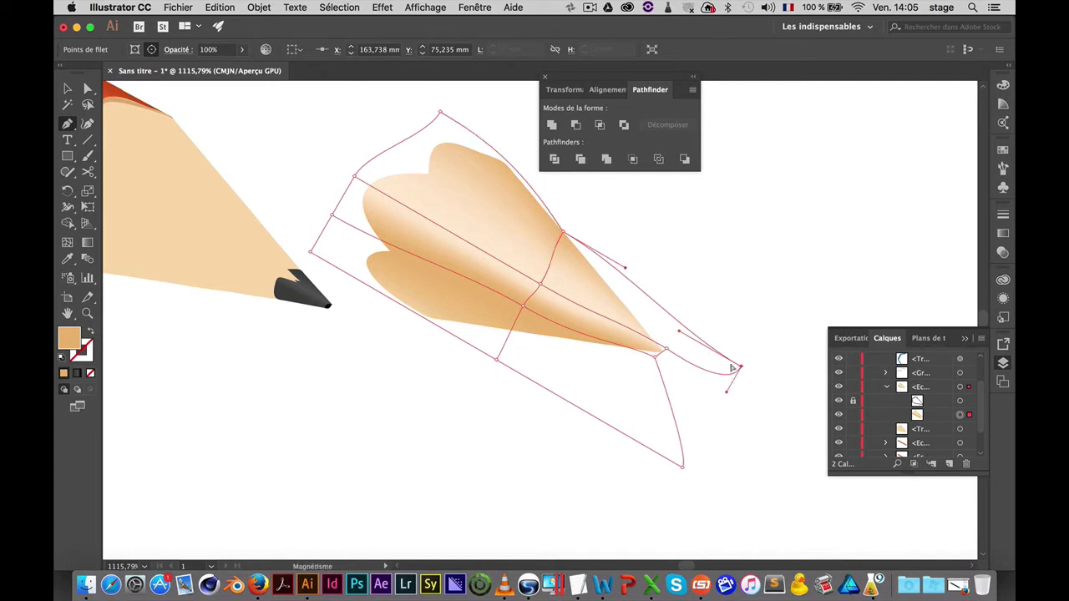
{"action": "left_click_drag", "start_coordinate": [733, 367], "coordinate": [645, 313]}
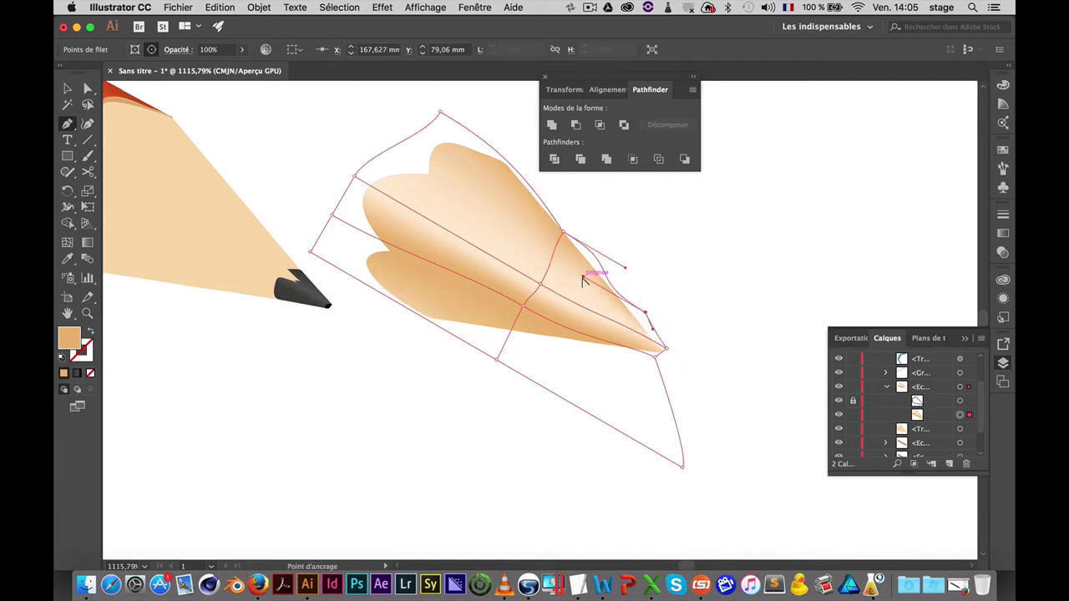
{"action": "left_click_drag", "start_coordinate": [582, 277], "coordinate": [610, 277]}
{"action": "left_click_drag", "start_coordinate": [644, 312], "coordinate": [633, 308]}
Fit the mesh's bottom edge to the cone's lower side by moving its corners and central point and adjusting their handles
{"action": "left_click", "coordinate": [658, 359]}
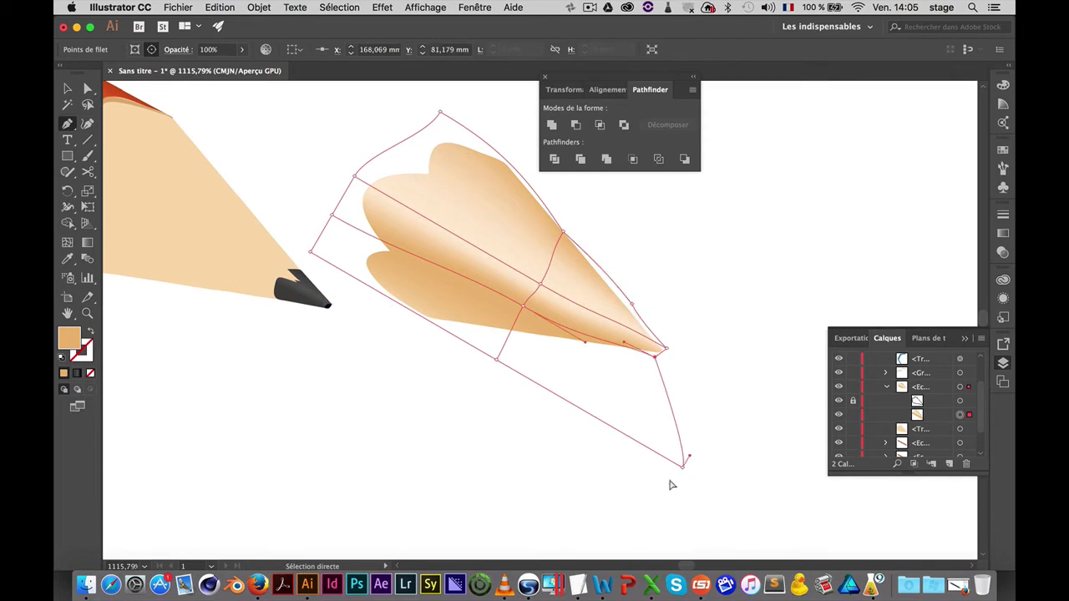
{"action": "left_click_drag", "start_coordinate": [682, 472], "coordinate": [604, 344]}
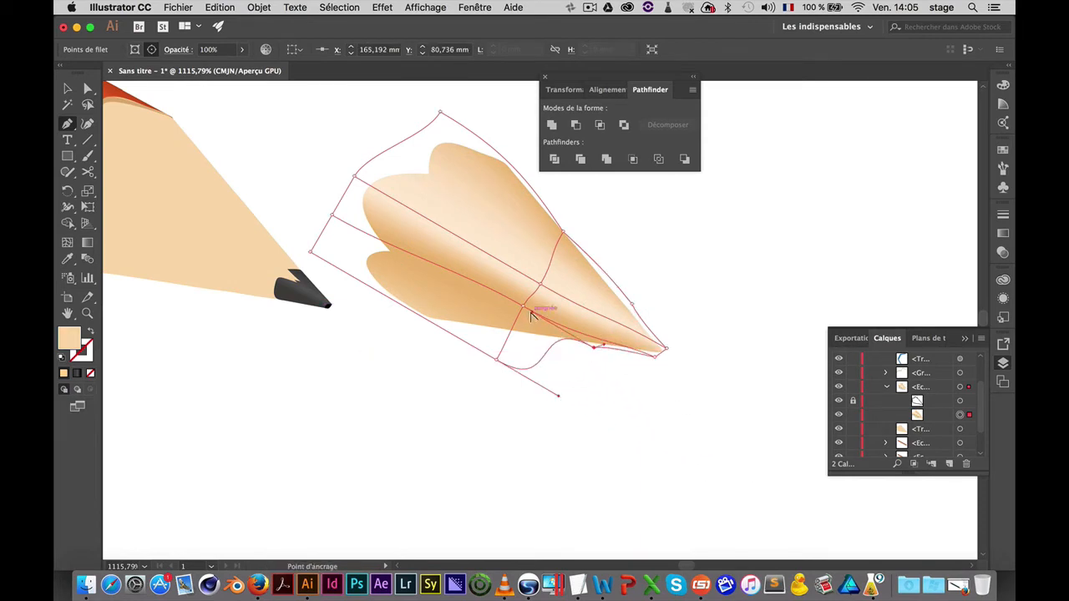
{"action": "left_click_drag", "start_coordinate": [530, 315], "coordinate": [573, 346]}
{"action": "left_click_drag", "start_coordinate": [497, 360], "coordinate": [507, 333]}
{"action": "left_click_drag", "start_coordinate": [568, 370], "coordinate": [541, 338]}
{"action": "left_click_drag", "start_coordinate": [448, 297], "coordinate": [437, 326]}
{"action": "left_click_drag", "start_coordinate": [310, 255], "coordinate": [328, 303]}
{"action": "left_click_drag", "start_coordinate": [375, 333], "coordinate": [380, 321]}
Reshape the mesh's central cross line into a smoother curve using the lower row's central point and handles
{"action": "left_click", "coordinate": [523, 308]}
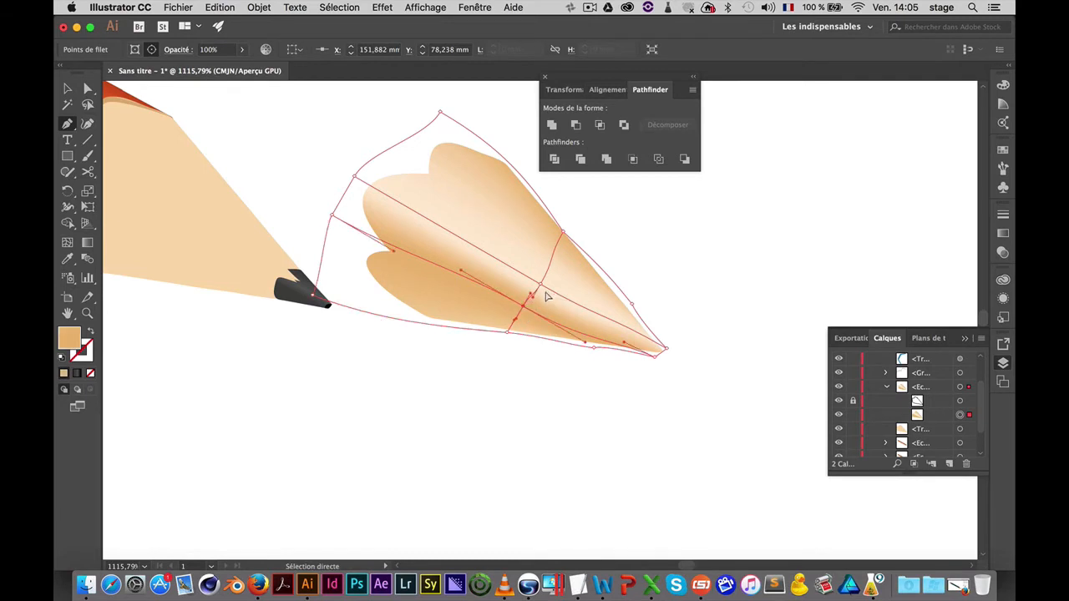
{"action": "left_click_drag", "start_coordinate": [532, 296], "coordinate": [523, 274]}
{"action": "left_click_drag", "start_coordinate": [524, 307], "coordinate": [514, 253]}
Refine the handles of the middle row towards the tip and of the central cross line near the bottom edge
{"action": "key", "text": "super+space"}
{"action": "left_click", "coordinate": [541, 298], "text": "super"}
{"action": "left_click", "coordinate": [561, 322], "text": "super"}
{"action": "mouse_move", "coordinate": [478, 288]}
{"action": "left_mouse_down"}
{"action": "mouse_move", "coordinate": [487, 281]}
{"action": "mouse_move", "coordinate": [479, 288]}
{"action": "left_mouse_up"}
{"action": "left_click_drag", "start_coordinate": [576, 330], "coordinate": [605, 339]}
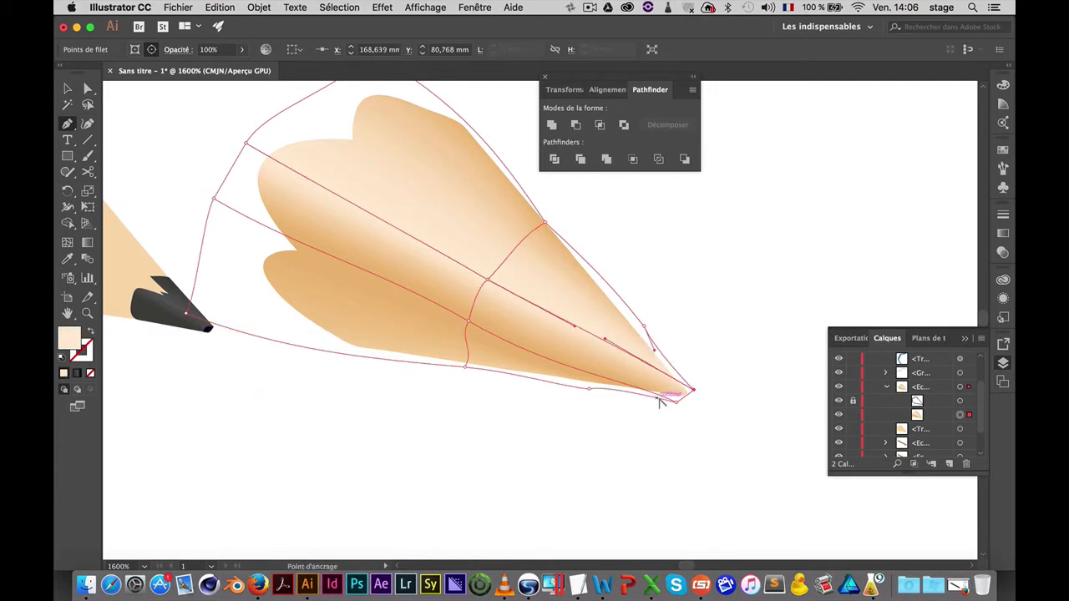
{"action": "left_click", "coordinate": [465, 366]}
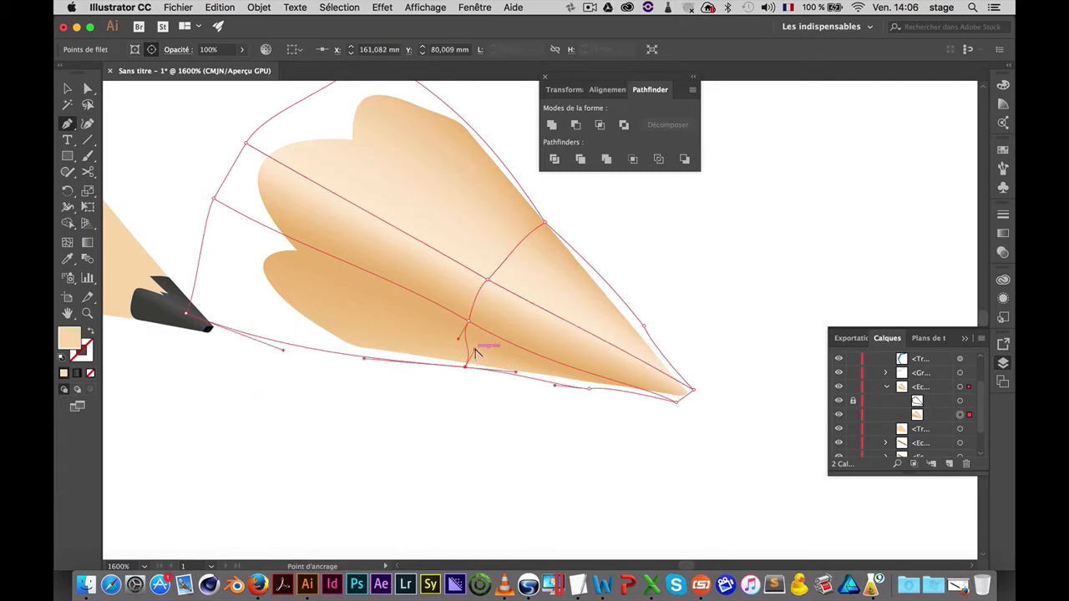
{"action": "left_click_drag", "start_coordinate": [466, 360], "coordinate": [466, 338]}
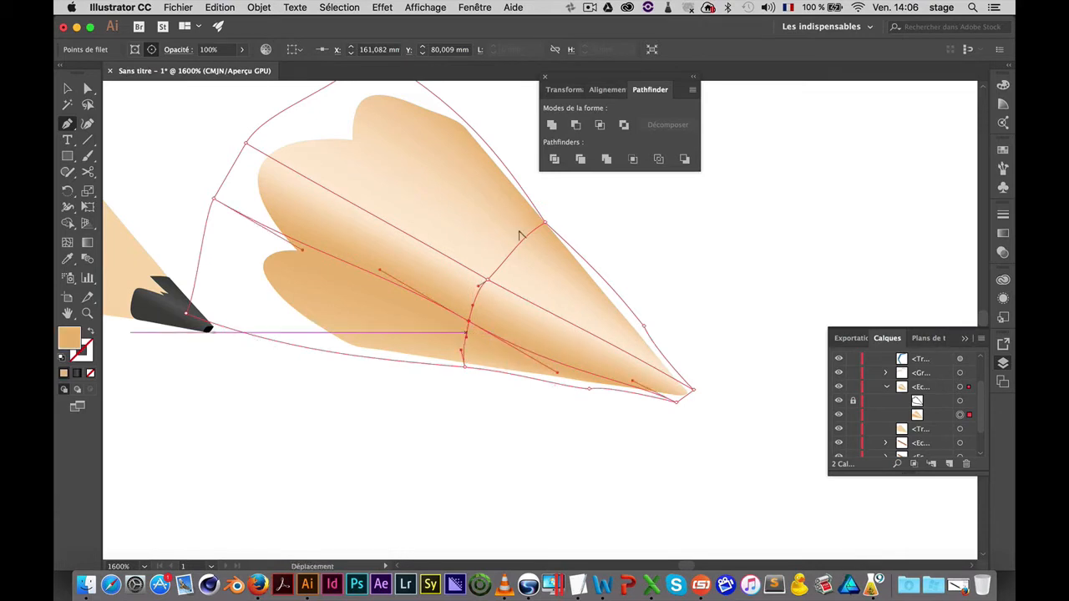
Pull the mesh's upper corner at the wide end inward and adjust its handles so the upper edge follows the cone's side
{"action": "left_click_drag", "start_coordinate": [463, 179], "coordinate": [457, 258]}
{"action": "left_click_drag", "start_coordinate": [362, 131], "coordinate": [407, 131]}
{"action": "left_click_drag", "start_coordinate": [390, 166], "coordinate": [352, 144]}
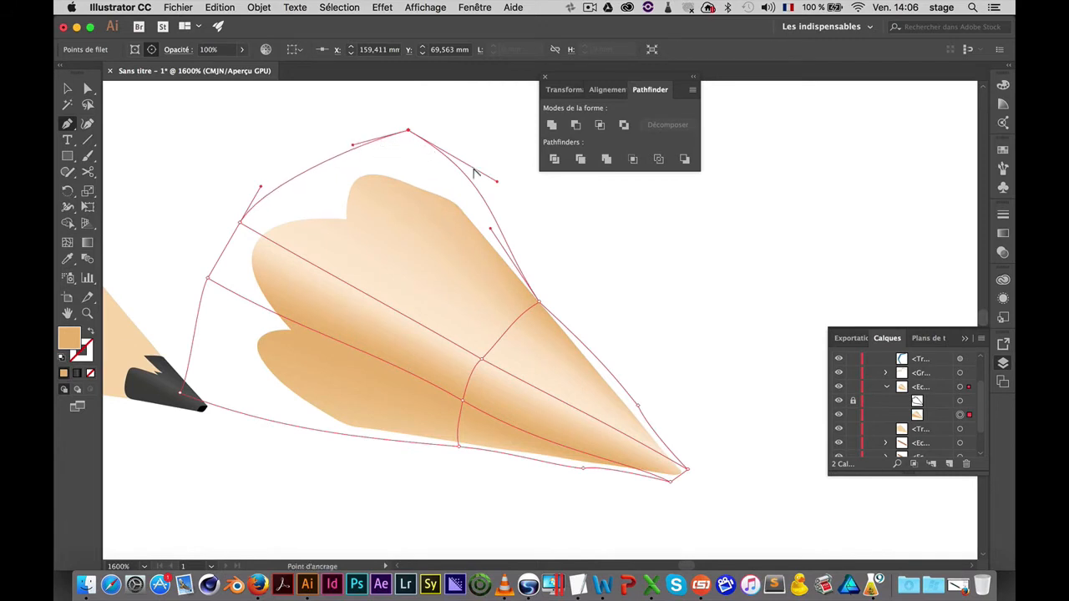
{"action": "left_click_drag", "start_coordinate": [496, 183], "coordinate": [464, 180]}
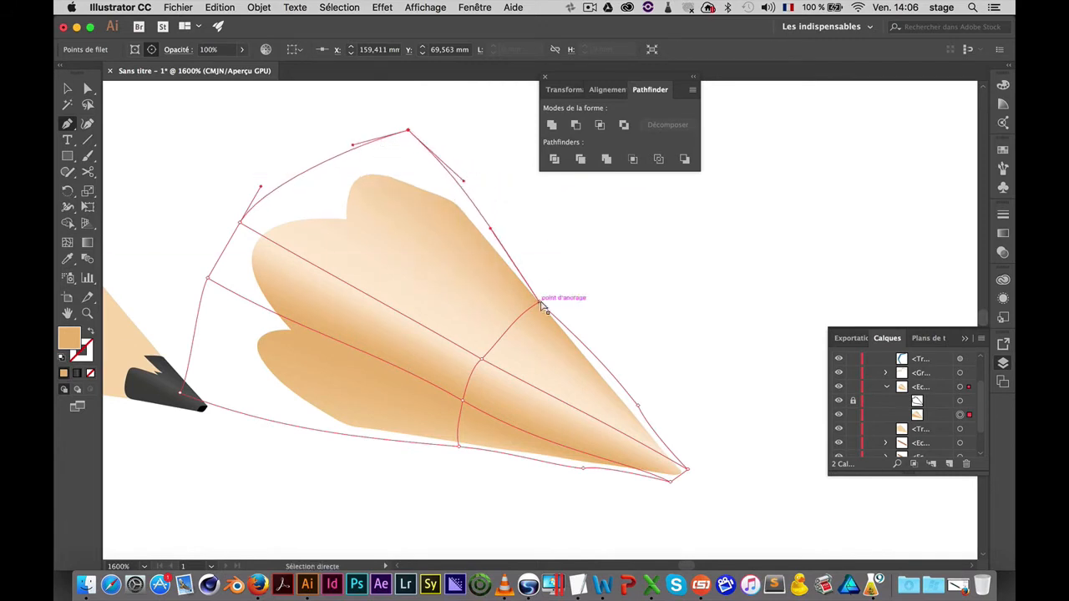
{"action": "left_click_drag", "start_coordinate": [408, 131], "coordinate": [392, 142]}
{"action": "left_click", "coordinate": [639, 407]}
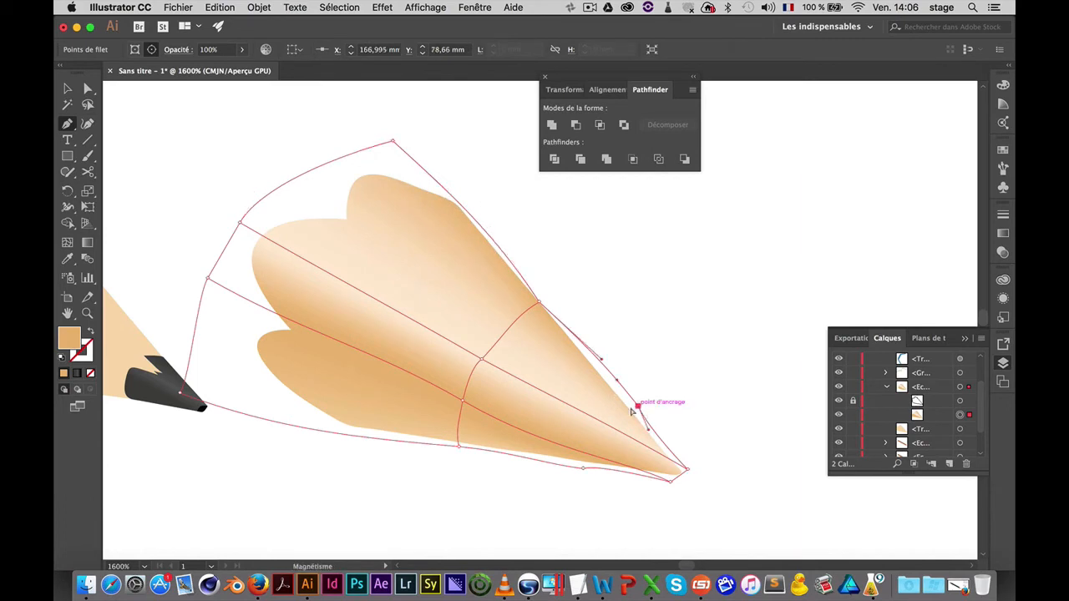
{"action": "left_click_drag", "start_coordinate": [637, 406], "coordinate": [638, 406]}
{"action": "left_click", "coordinate": [684, 391], "text": "super"}
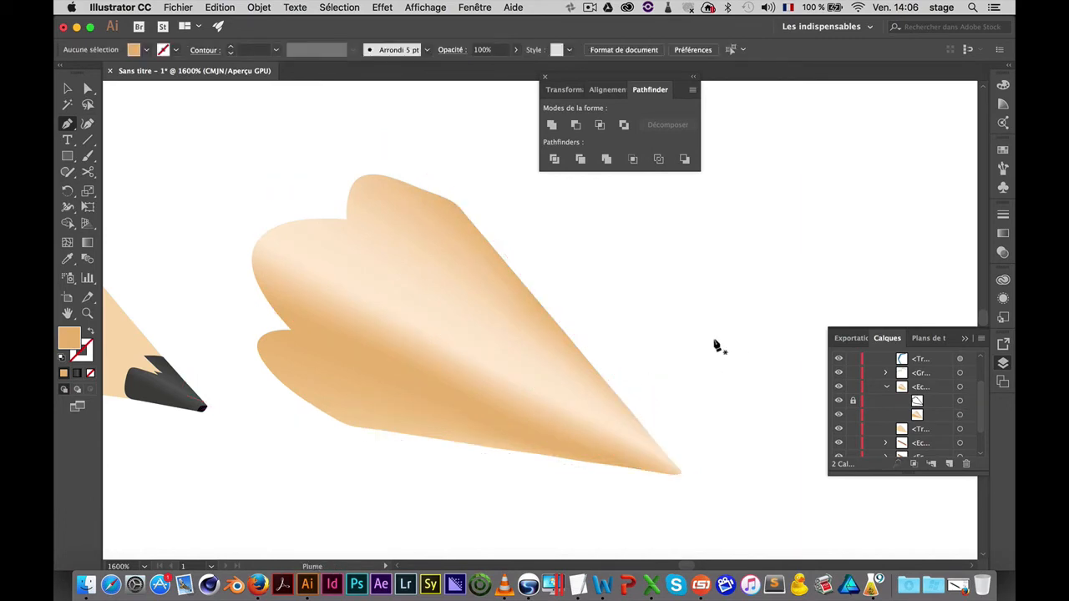
{"action": "key", "text": "super+space"}
{"action": "left_click", "coordinate": [639, 363], "text": "alt+super"}
{"action": "left_click", "coordinate": [627, 361], "text": "alt+super"}
{"action": "left_click", "coordinate": [572, 369], "text": "alt+super"}
{"action": "left_click_drag", "start_coordinate": [473, 309], "coordinate": [586, 378]}
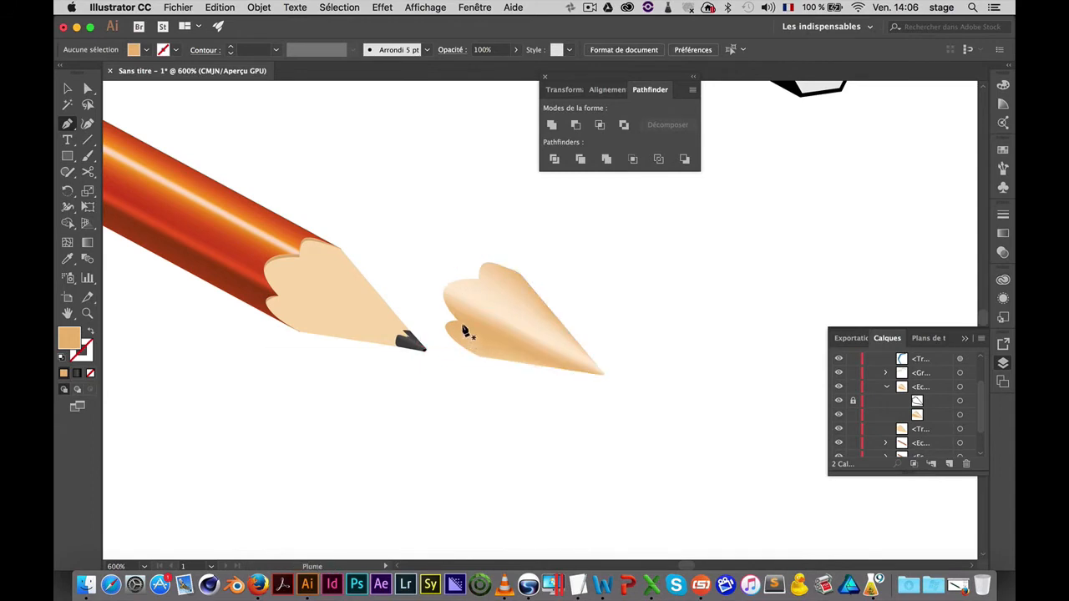
{"action": "left_click", "coordinate": [518, 366], "text": "super"}
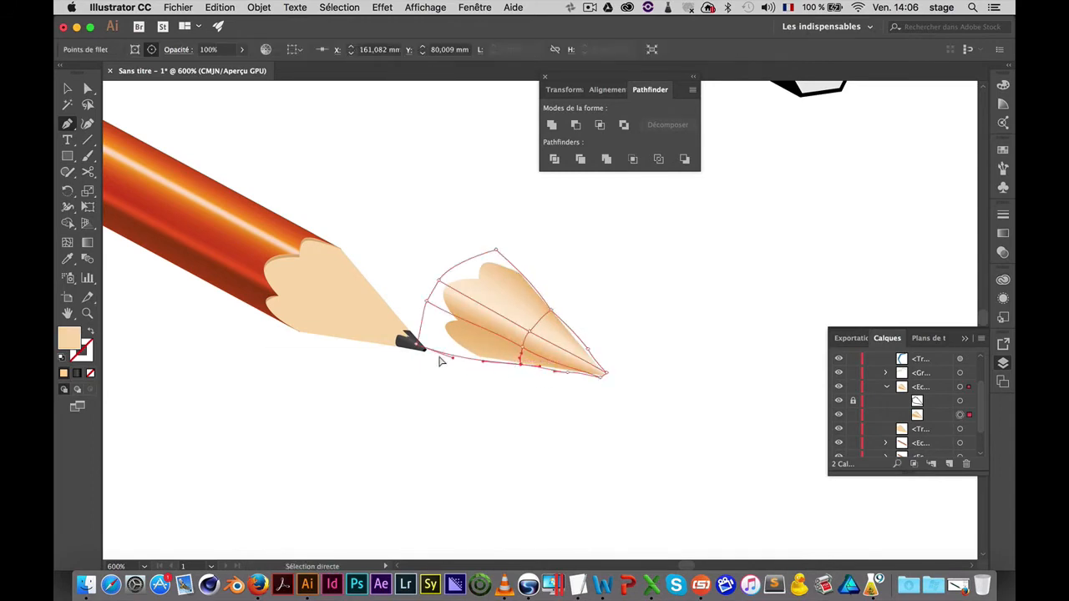
{"action": "left_click", "coordinate": [532, 376], "text": "super"}
{"action": "left_click", "coordinate": [540, 373], "text": "super"}
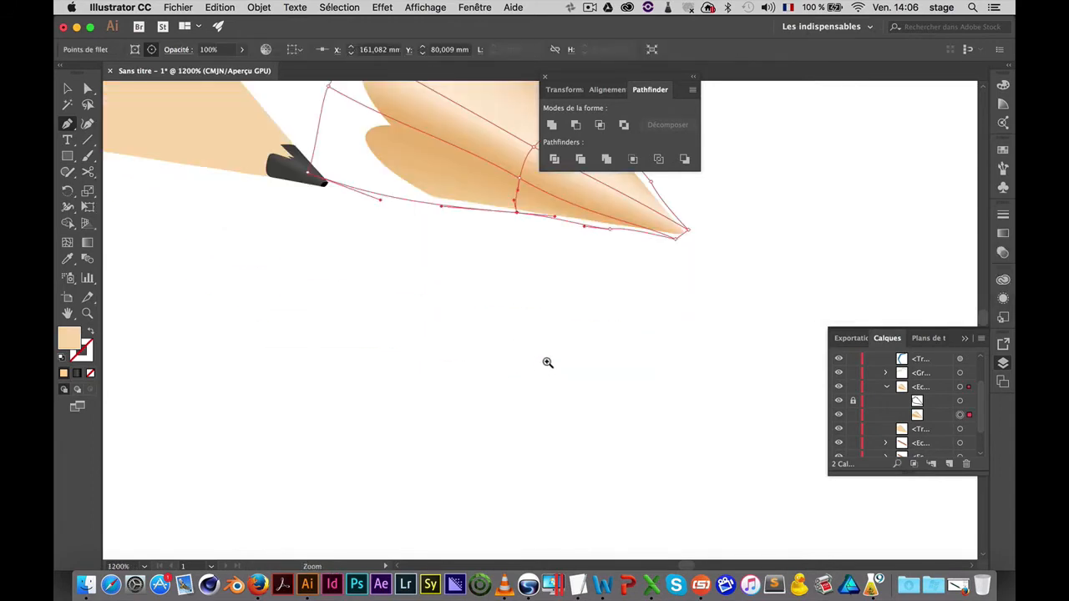
{"action": "left_click_drag", "start_coordinate": [552, 228], "coordinate": [495, 341]}
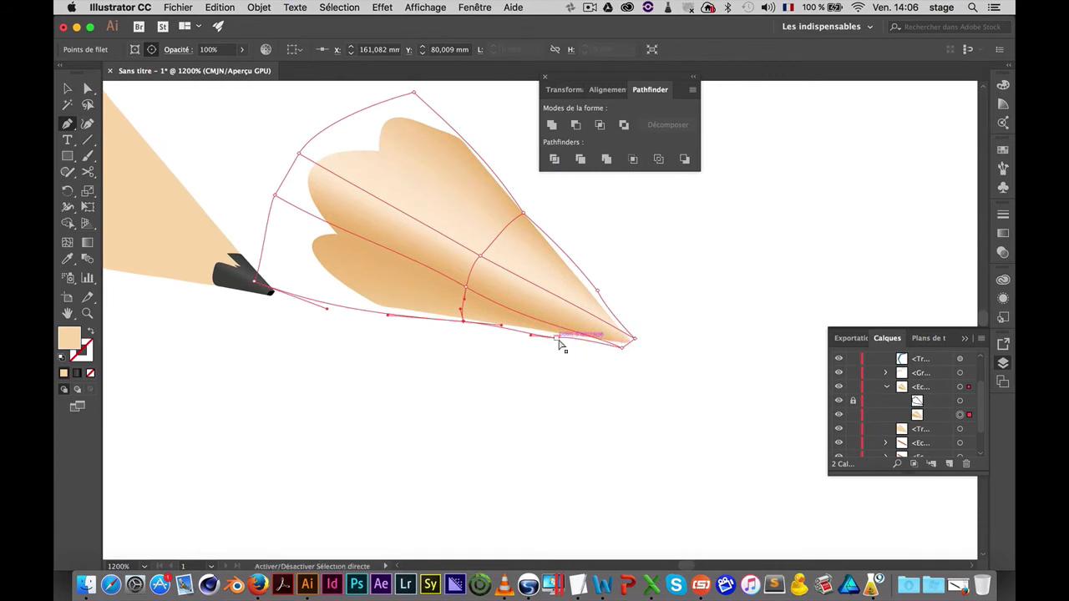
{"action": "left_click", "coordinate": [375, 316], "text": "super"}
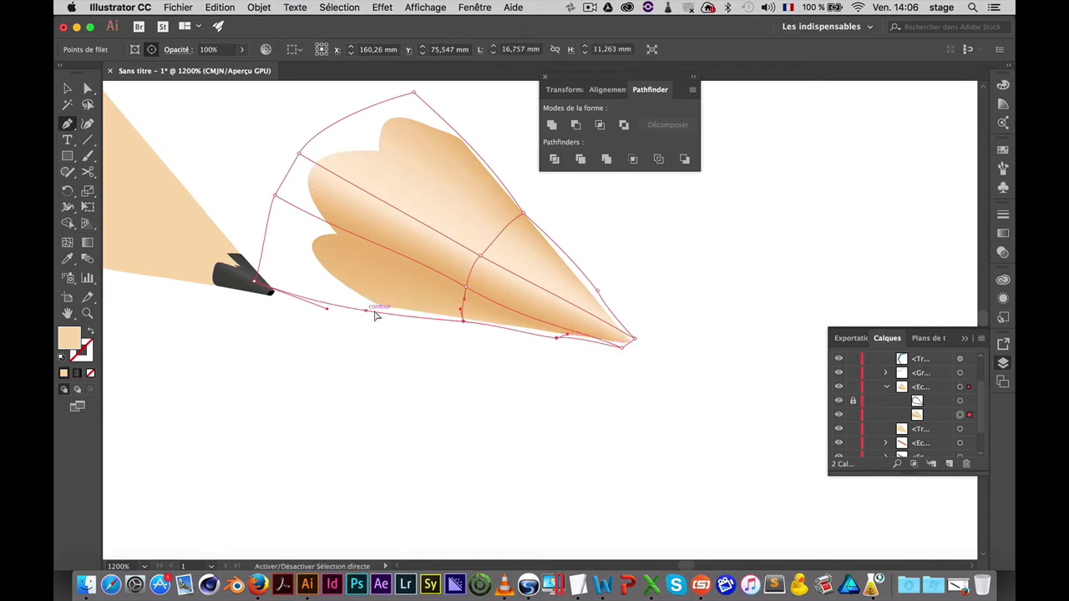
{"action": "left_click", "coordinate": [253, 282], "text": "shift+super"}
{"action": "left_click", "coordinate": [256, 285], "text": "shift+super"}
Move the whole clipped cone about 7 mm farther from the pencil tip and lock its clipping path again
{"action": "left_click", "coordinate": [70, 89]}
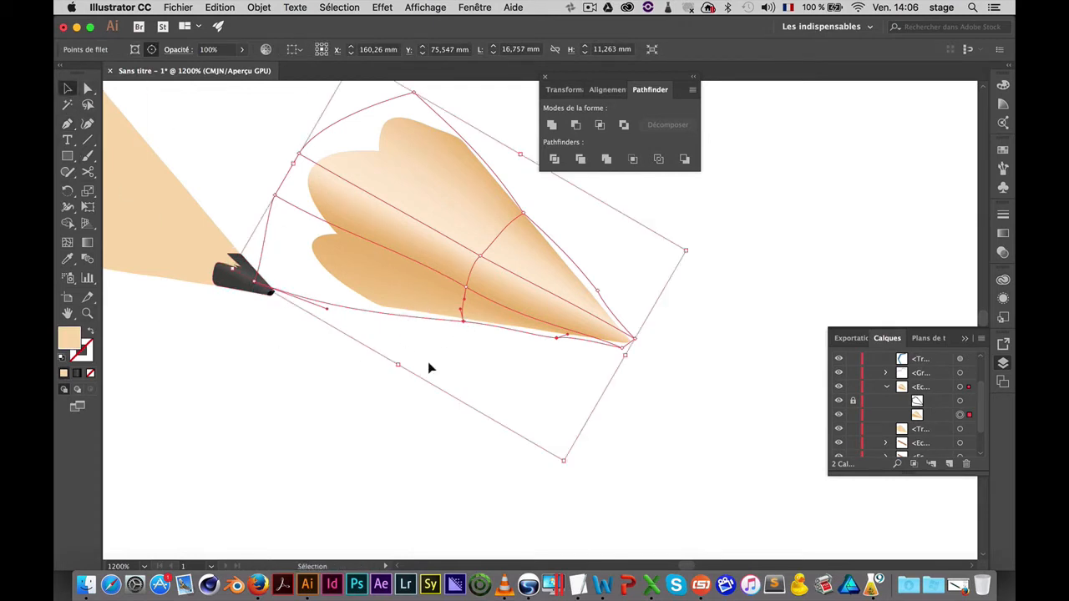
{"action": "left_click", "coordinate": [817, 423]}
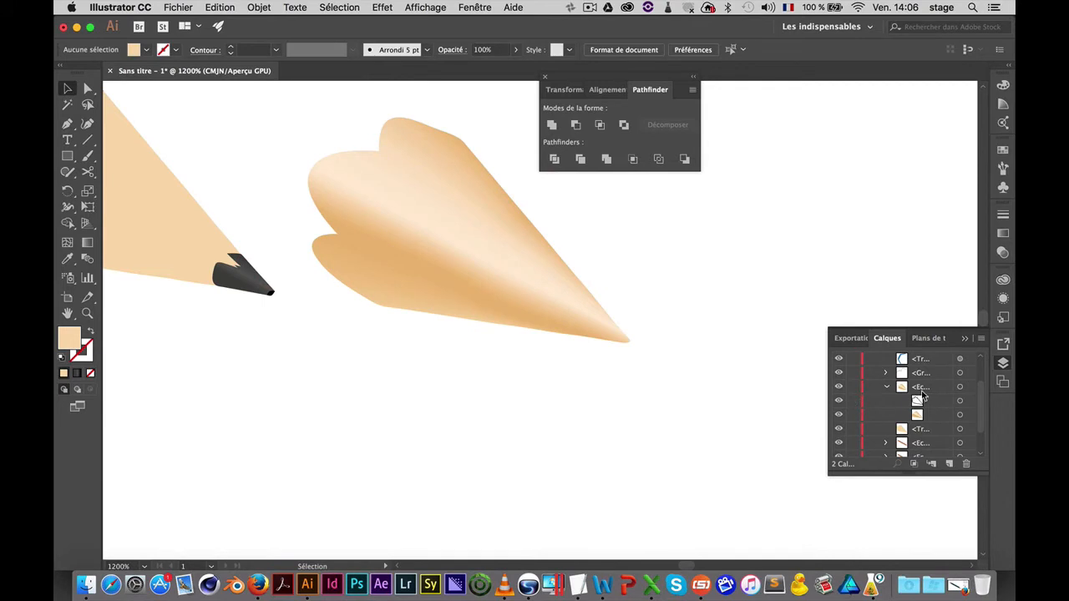
{"action": "left_click_drag", "start_coordinate": [515, 293], "coordinate": [677, 316]}
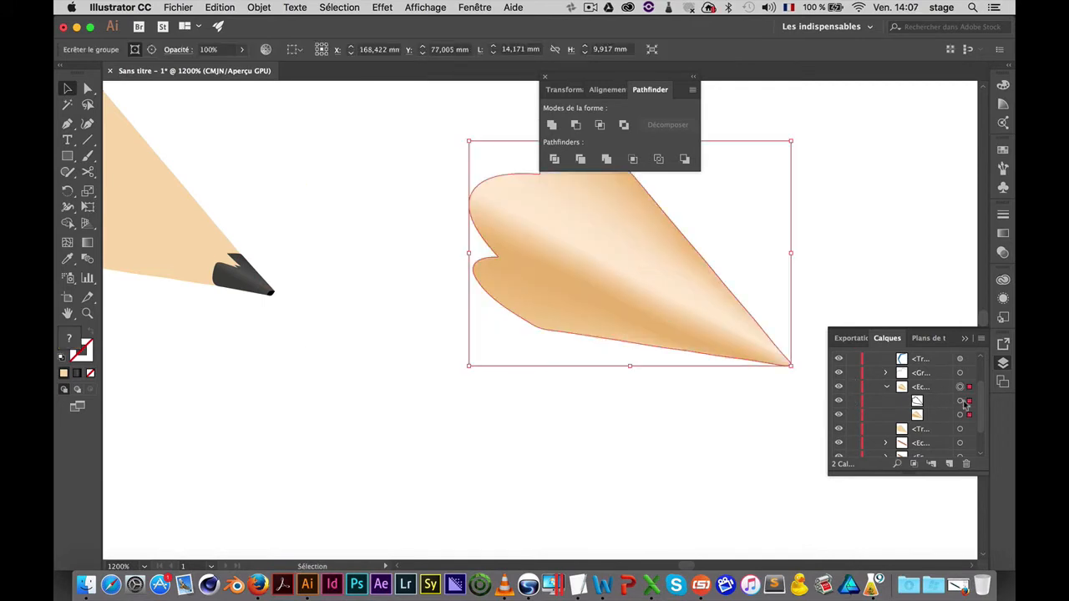
{"action": "left_click", "coordinate": [853, 400]}
Recolour the points along the mesh's bottom edge with the darker brown C1843A
{"action": "left_click", "coordinate": [736, 410]}
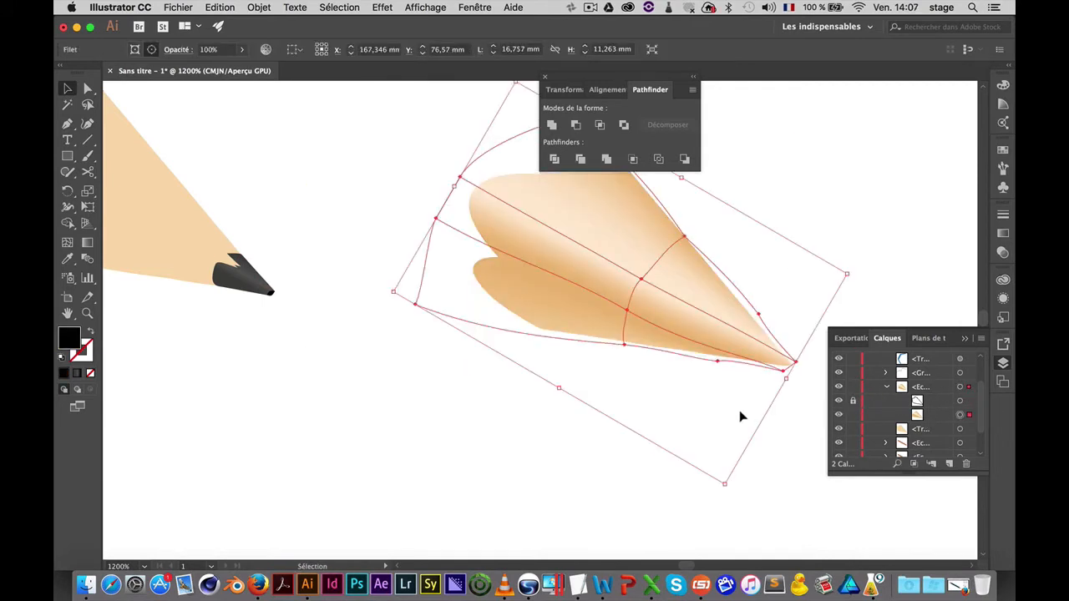
{"action": "key", "text": "a"}
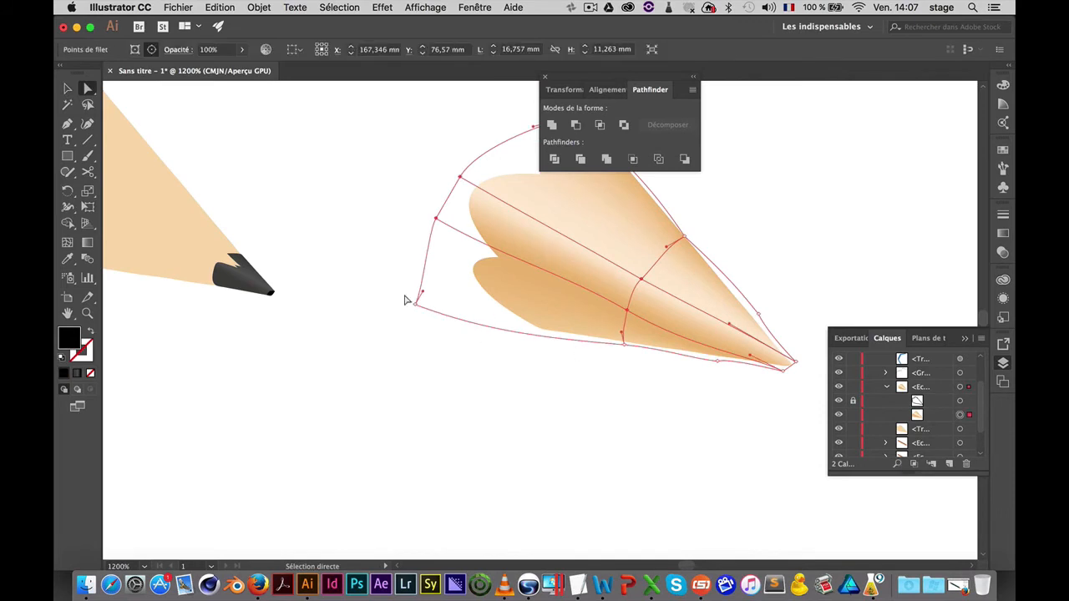
{"action": "left_click", "coordinate": [415, 308]}
{"action": "left_click", "coordinate": [626, 345]}
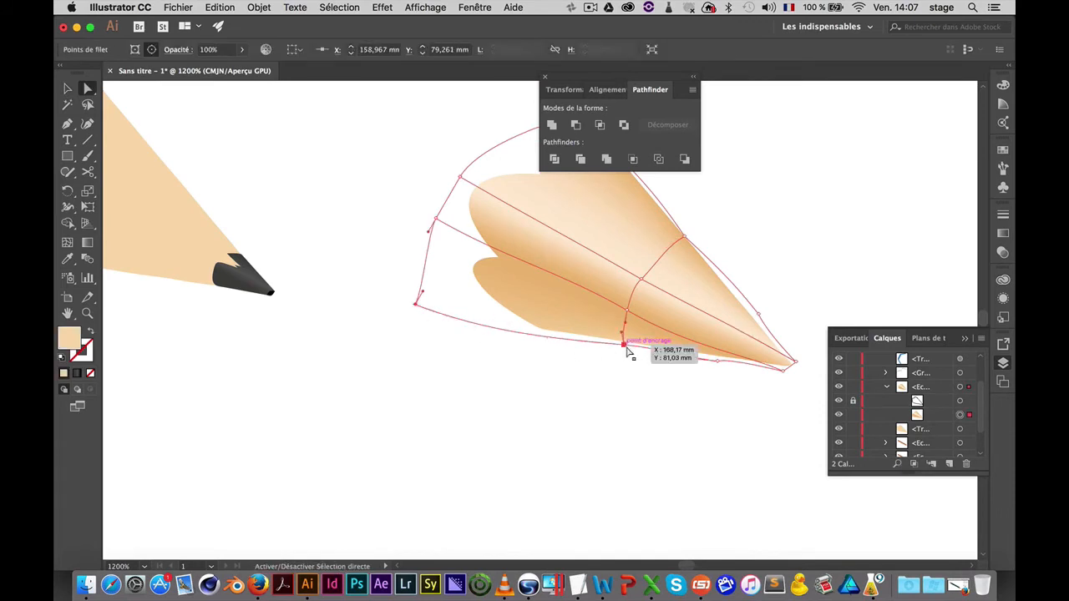
{"action": "left_click", "coordinate": [782, 373]}
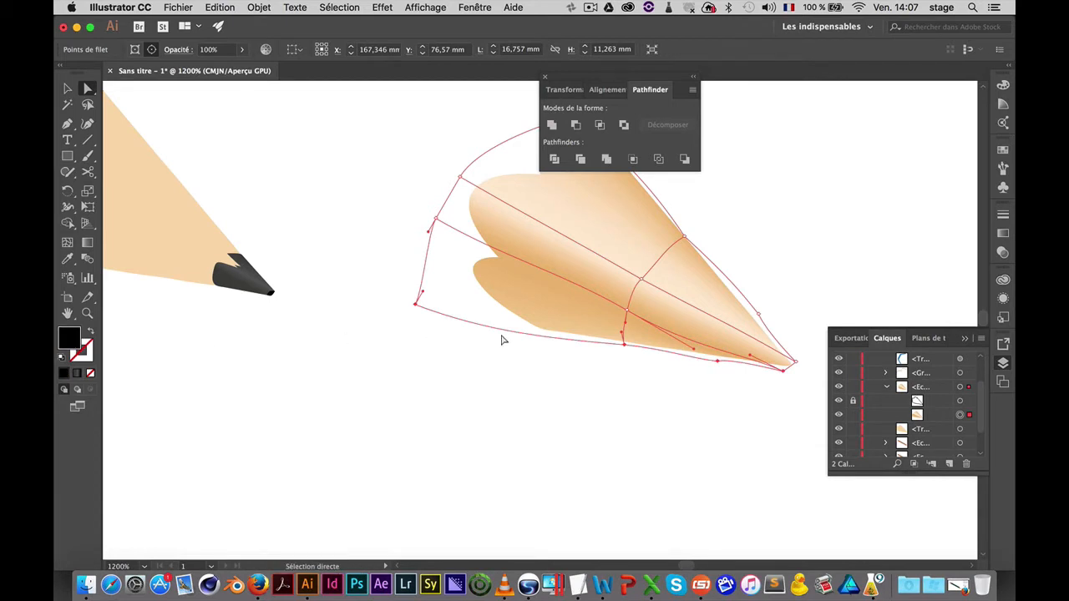
{"action": "key", "text": "i"}
{"action": "left_click", "coordinate": [629, 305]}
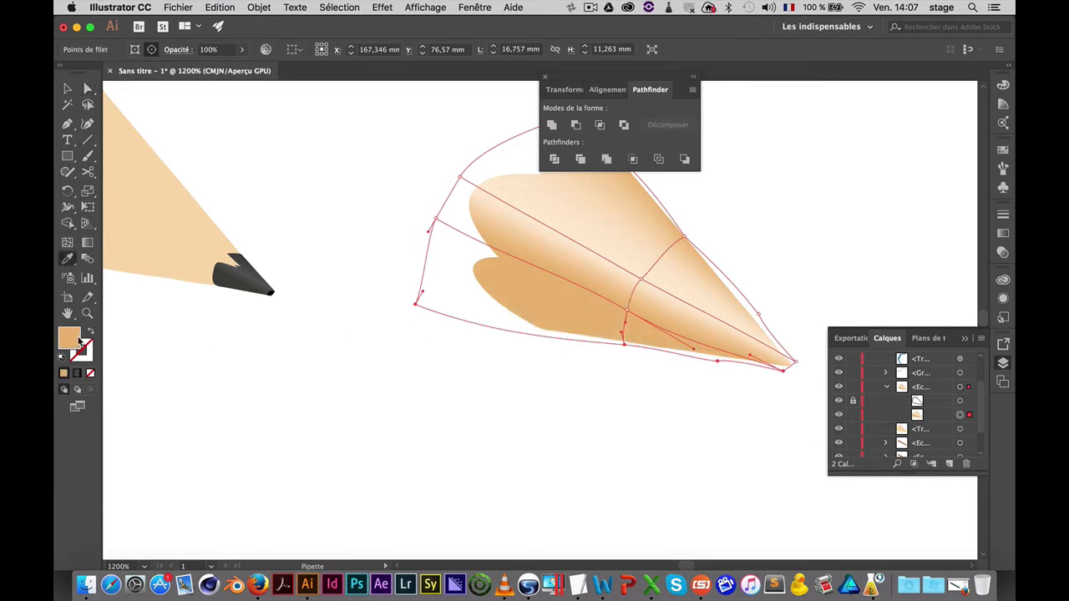
{"action": "double_click", "coordinate": [80, 341]}
{"action": "left_click", "coordinate": [478, 246]}
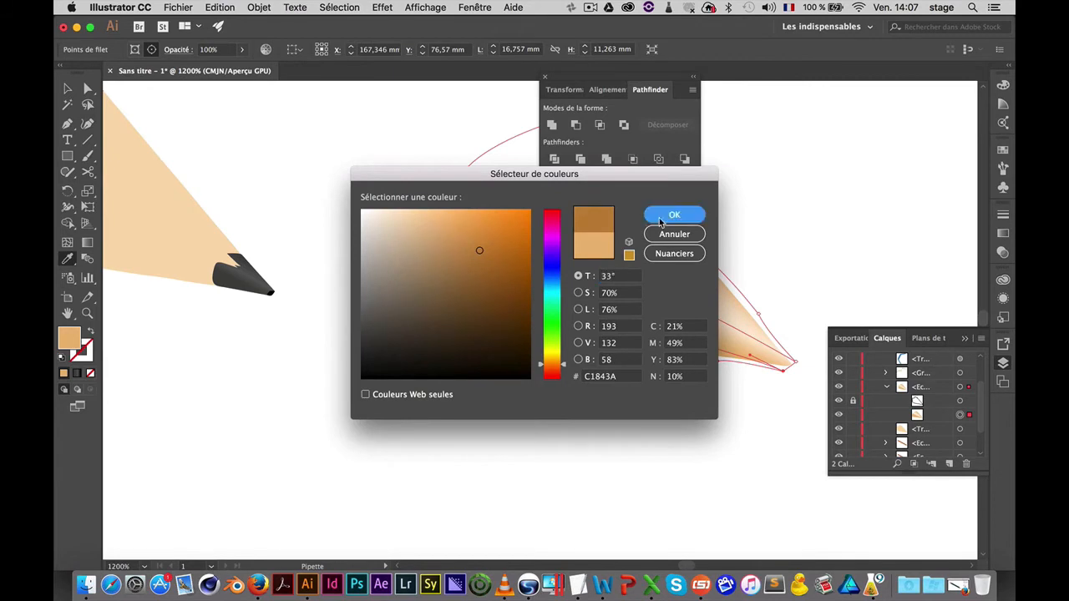
{"action": "key", "text": "Return"}
{"action": "left_click", "coordinate": [360, 428], "text": "super"}
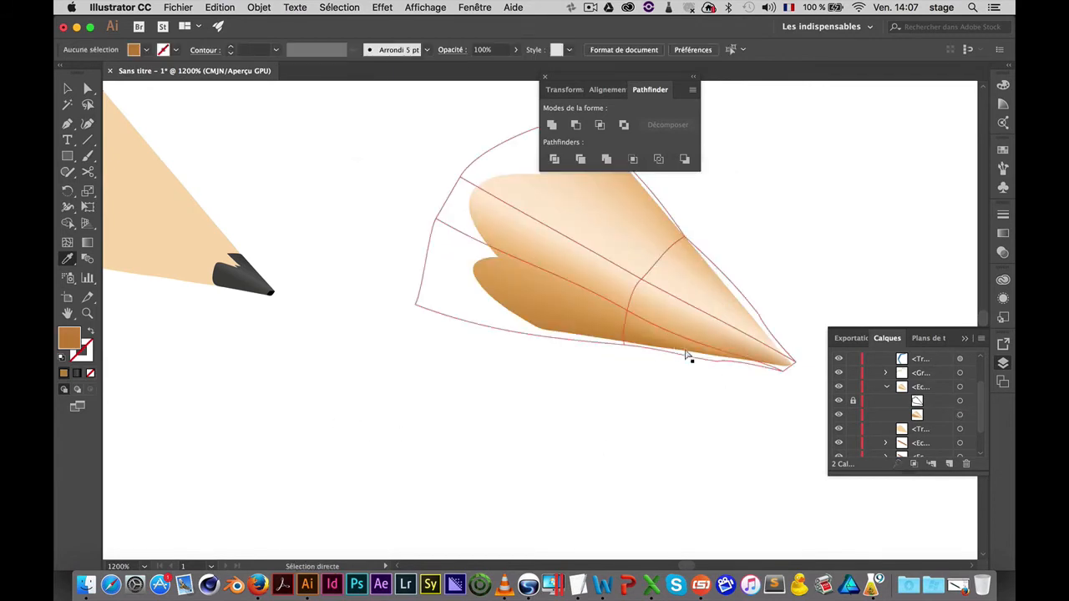
Tighten the mesh's bottom edge against the cone by moving its wide-end corner inward and adjusting the handles towards the tip
{"action": "left_click", "coordinate": [685, 351], "text": "super"}
{"action": "left_click", "coordinate": [719, 362], "text": "super"}
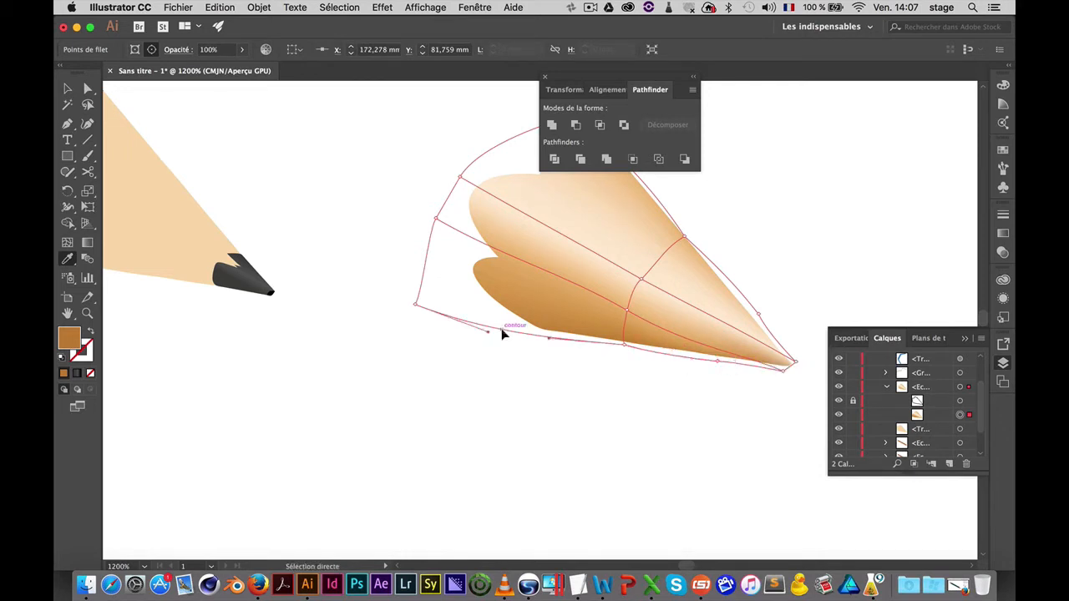
{"action": "left_click_drag", "start_coordinate": [416, 307], "coordinate": [493, 332]}
{"action": "mouse_move", "coordinate": [567, 359]}
{"action": "left_mouse_down"}
{"action": "mouse_move", "coordinate": [525, 337]}
{"action": "mouse_move", "coordinate": [576, 343]}
{"action": "left_mouse_up"}
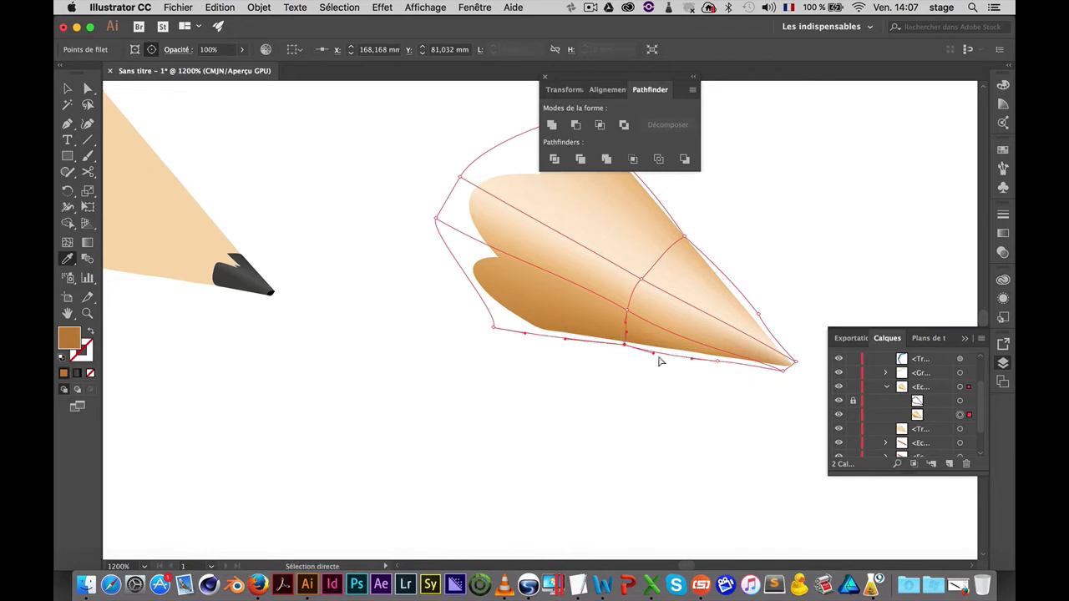
{"action": "left_click_drag", "start_coordinate": [658, 357], "coordinate": [696, 359]}
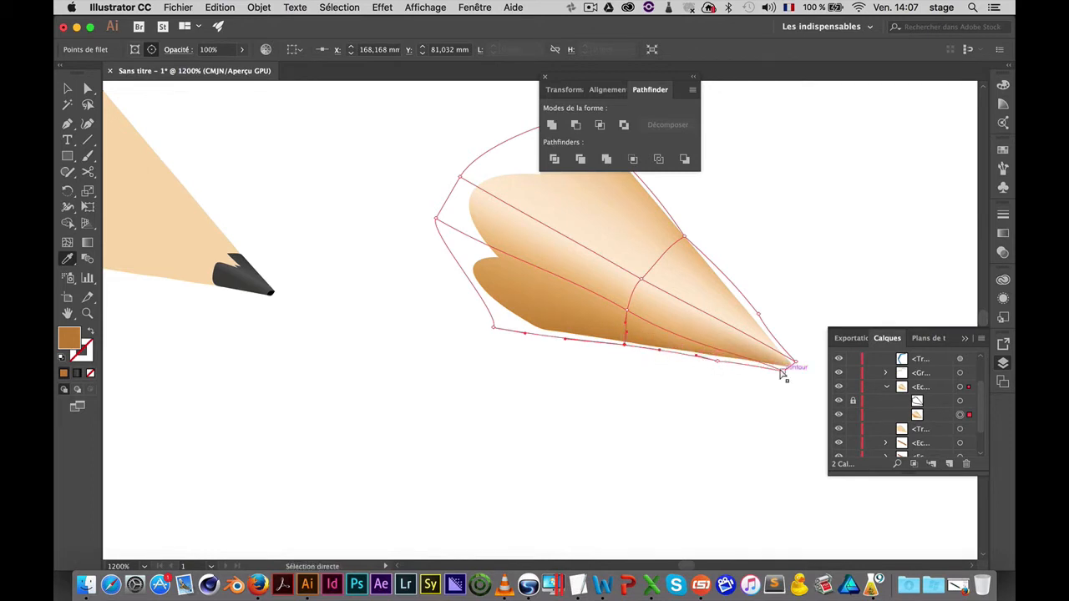
{"action": "left_click_drag", "start_coordinate": [785, 375], "coordinate": [683, 331]}
{"action": "left_click_drag", "start_coordinate": [748, 354], "coordinate": [741, 364]}
{"action": "left_click", "coordinate": [711, 459], "text": "super"}
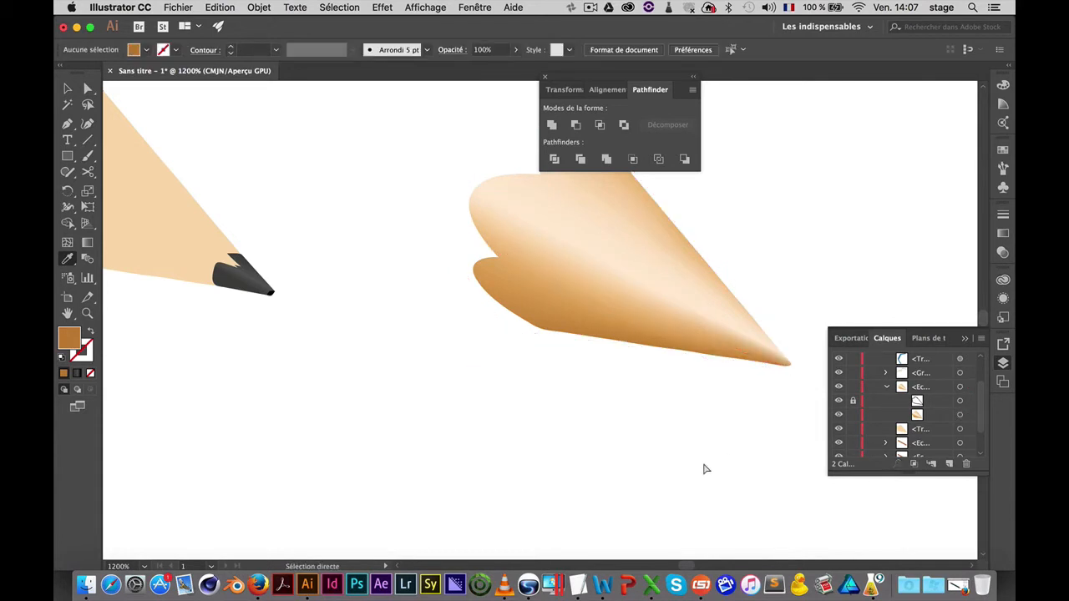
Unlock the cone's clipping path and move the shaded clipped cone back onto the pencil's flat wooden cone
{"action": "key", "text": "alt+super+space"}
{"action": "left_click", "coordinate": [915, 386]}
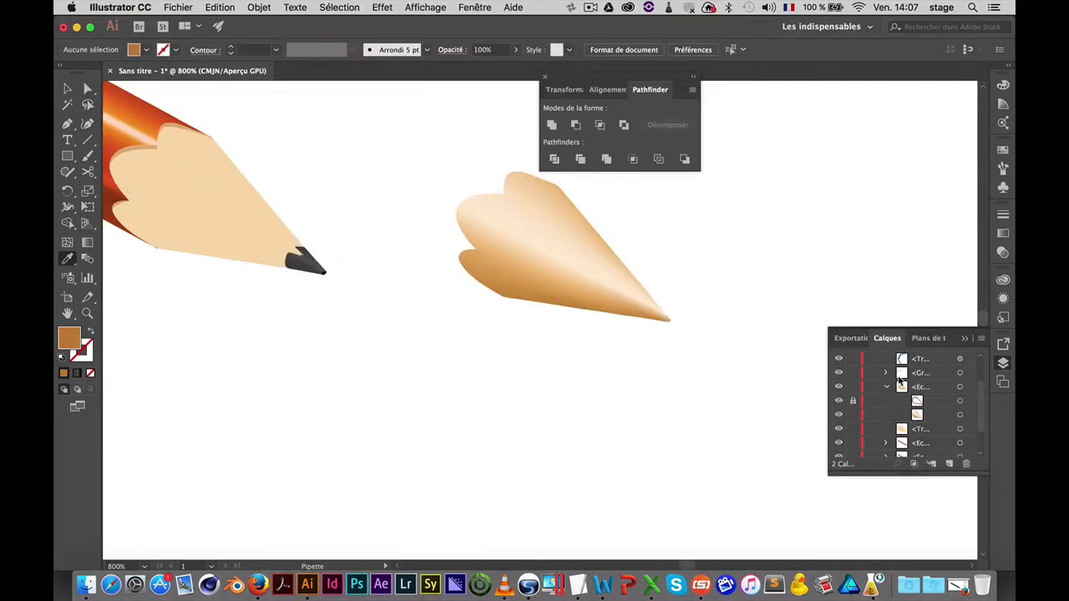
{"action": "left_click_drag", "start_coordinate": [501, 340], "coordinate": [563, 370]}
{"action": "key", "text": "v"}
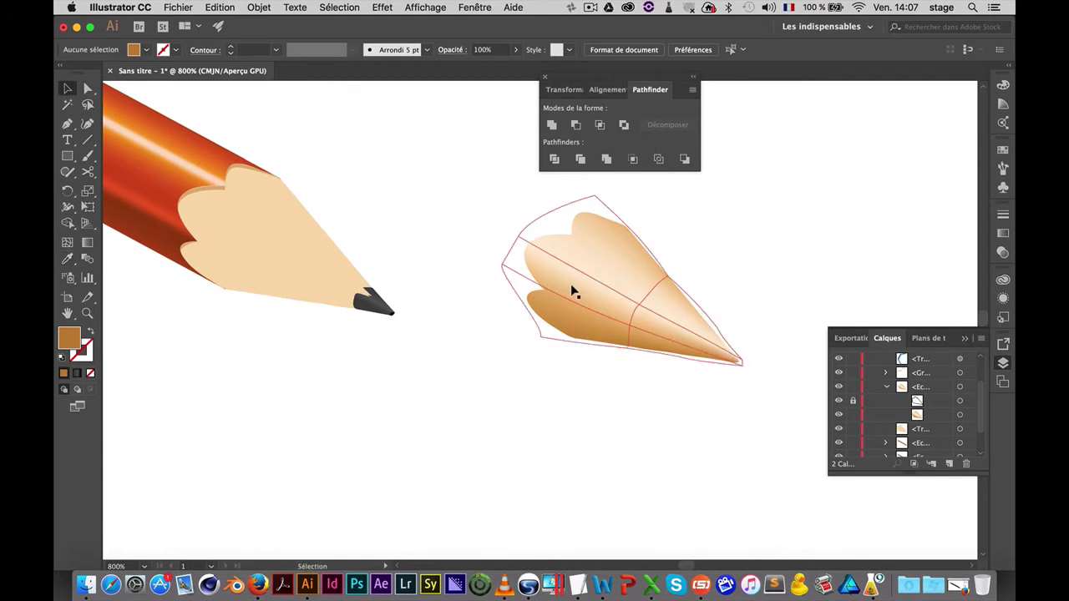
{"action": "left_click", "coordinate": [632, 315]}
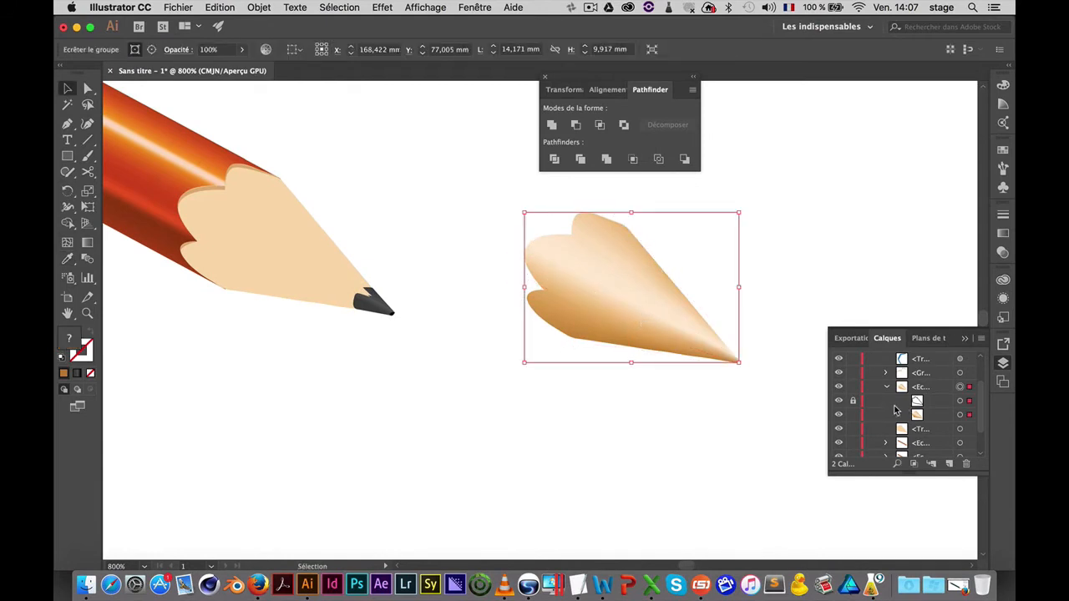
{"action": "left_click", "coordinate": [854, 402]}
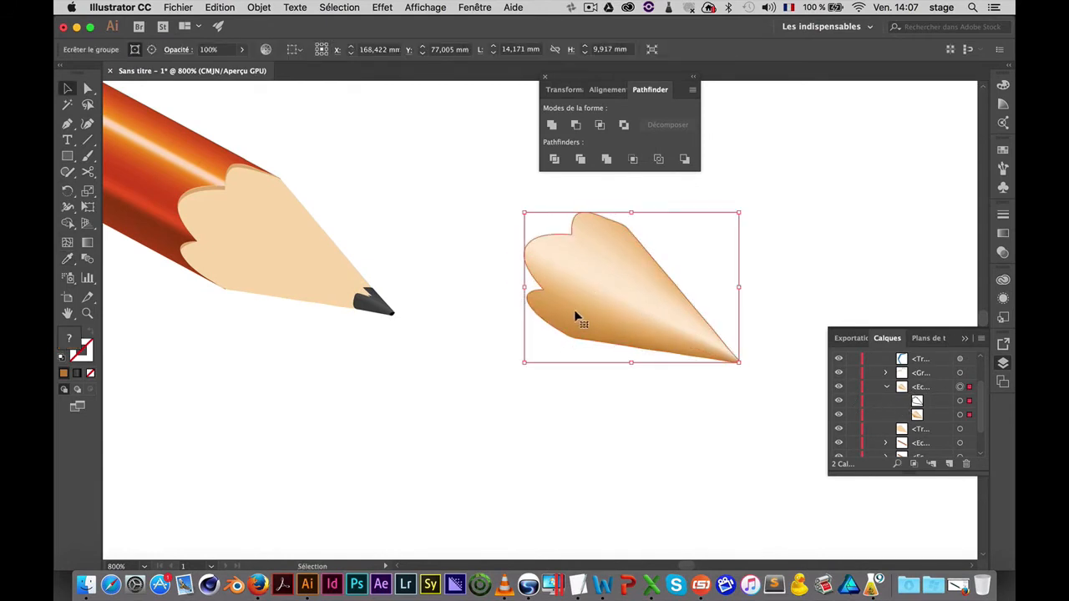
{"action": "mouse_move", "coordinate": [575, 316]}
{"action": "left_mouse_down"}
{"action": "mouse_move", "coordinate": [248, 256]}
{"action": "mouse_move", "coordinate": [282, 262]}
{"action": "mouse_move", "coordinate": [266, 264]}
{"action": "left_mouse_up"}
{"action": "left_click", "coordinate": [478, 422]}
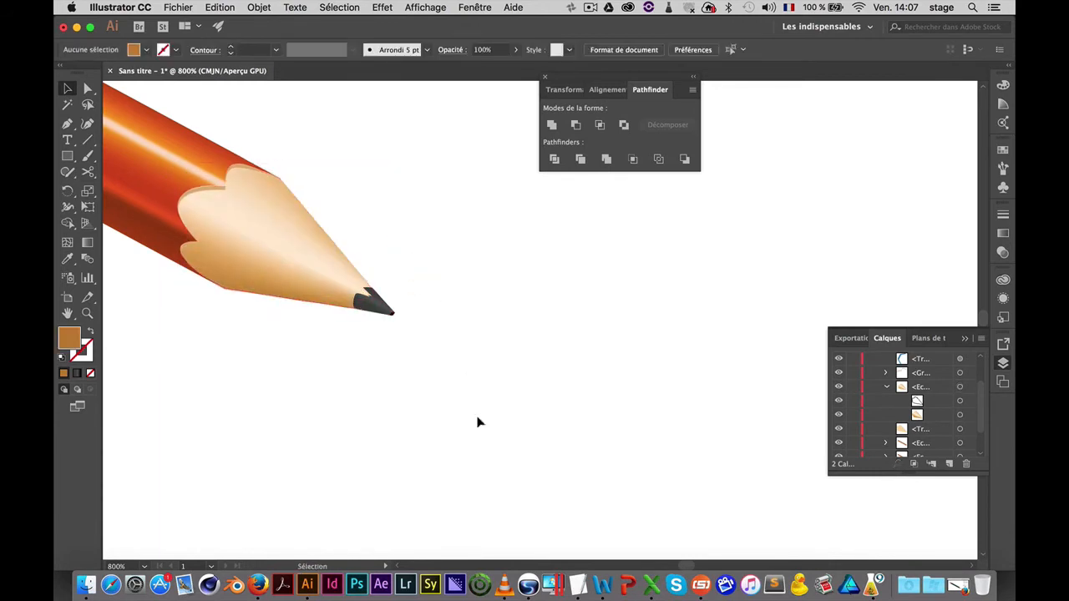
Delete the group of darker slivers along the scalloped edge between the wood and the orange body
{"action": "left_click_drag", "start_coordinate": [189, 172], "coordinate": [448, 260]}
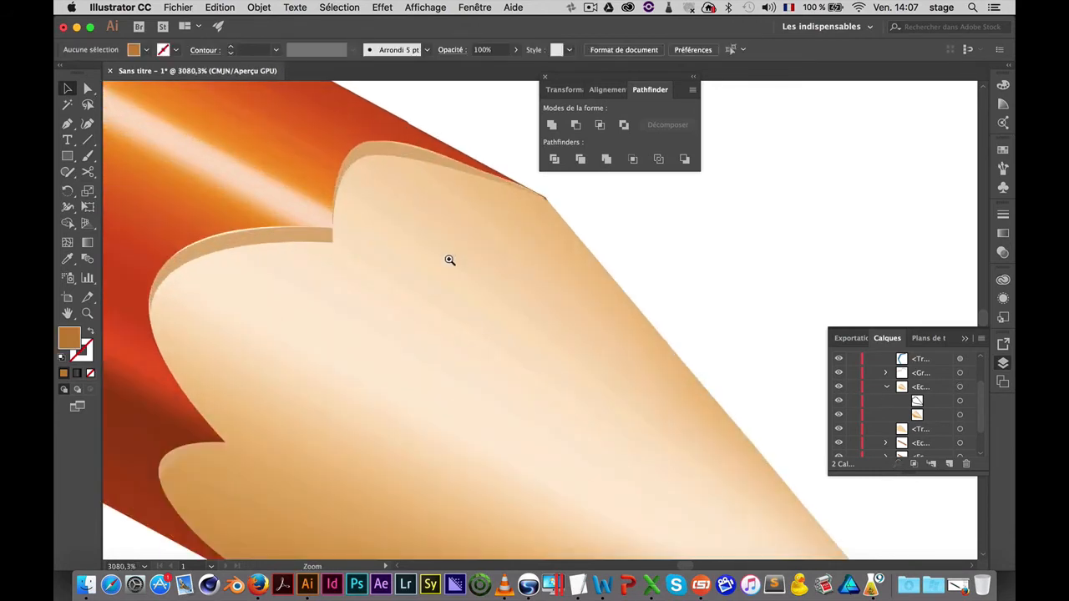
{"action": "left_click", "coordinate": [258, 248]}
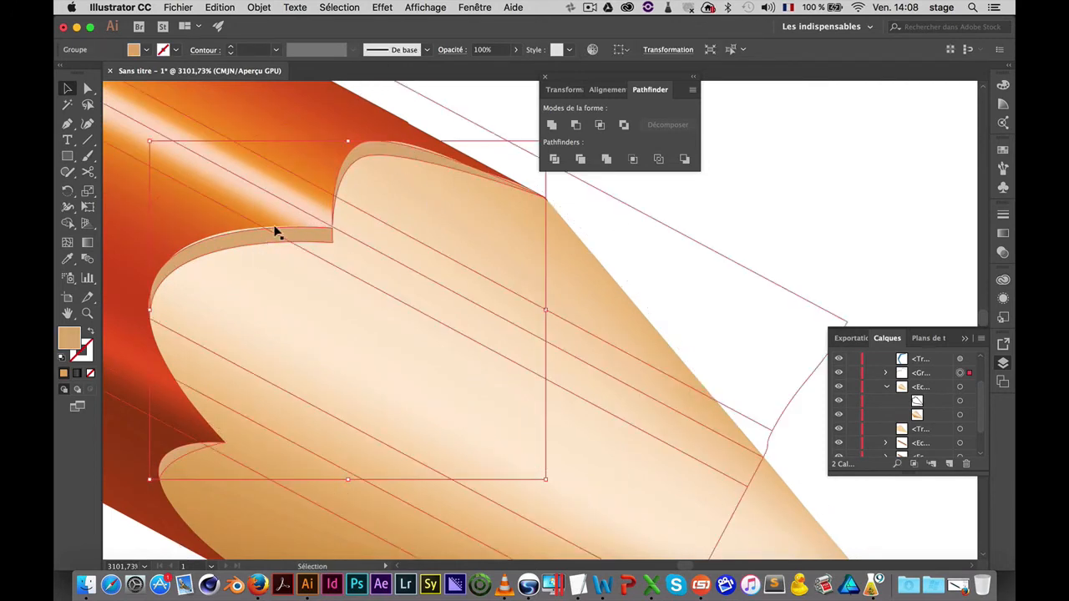
{"action": "key", "text": "space"}
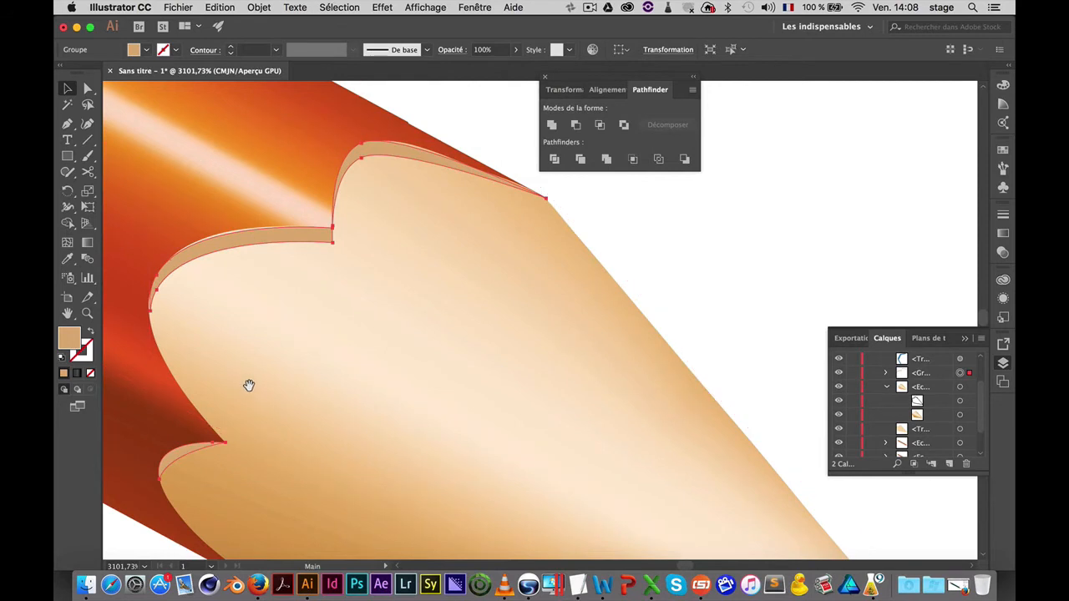
{"action": "left_click", "coordinate": [233, 317], "text": "alt"}
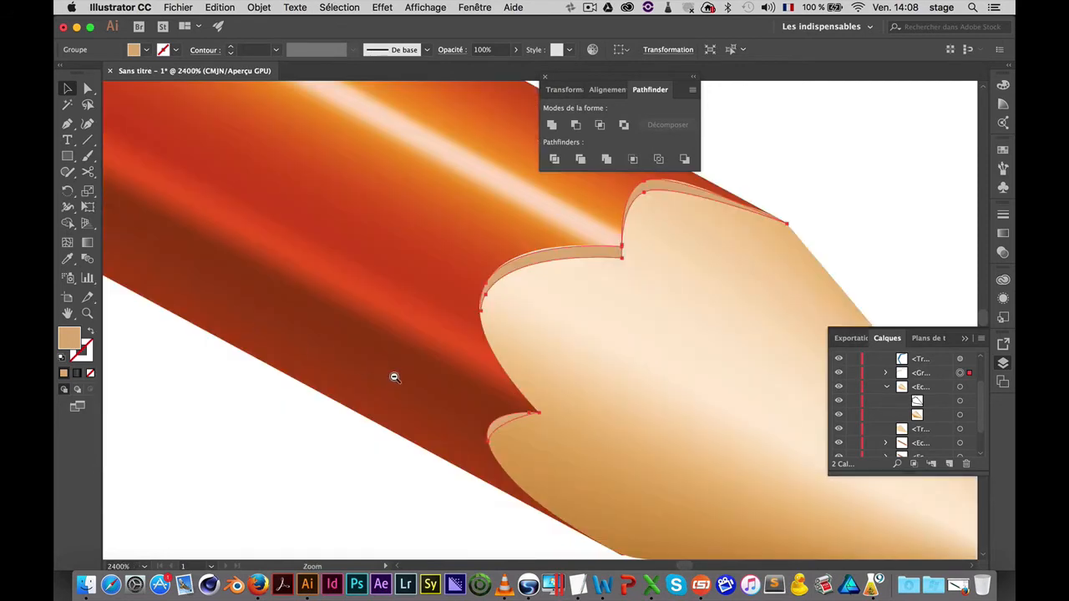
{"action": "left_click", "coordinate": [679, 381], "text": "alt"}
{"action": "left_click_drag", "start_coordinate": [592, 312], "coordinate": [525, 310]}
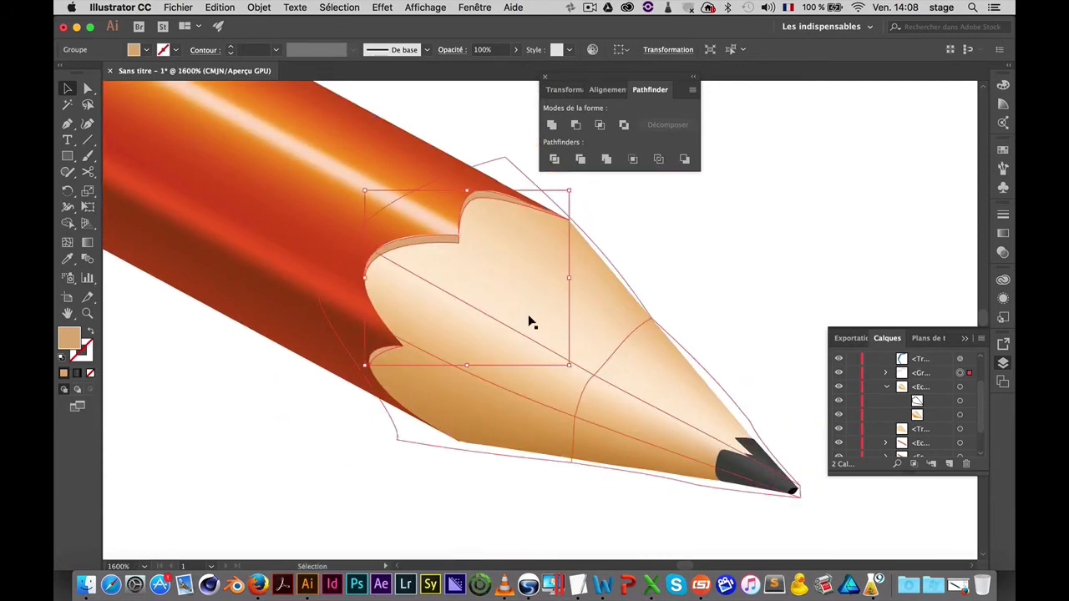
{"action": "key", "text": "super+shift+a"}
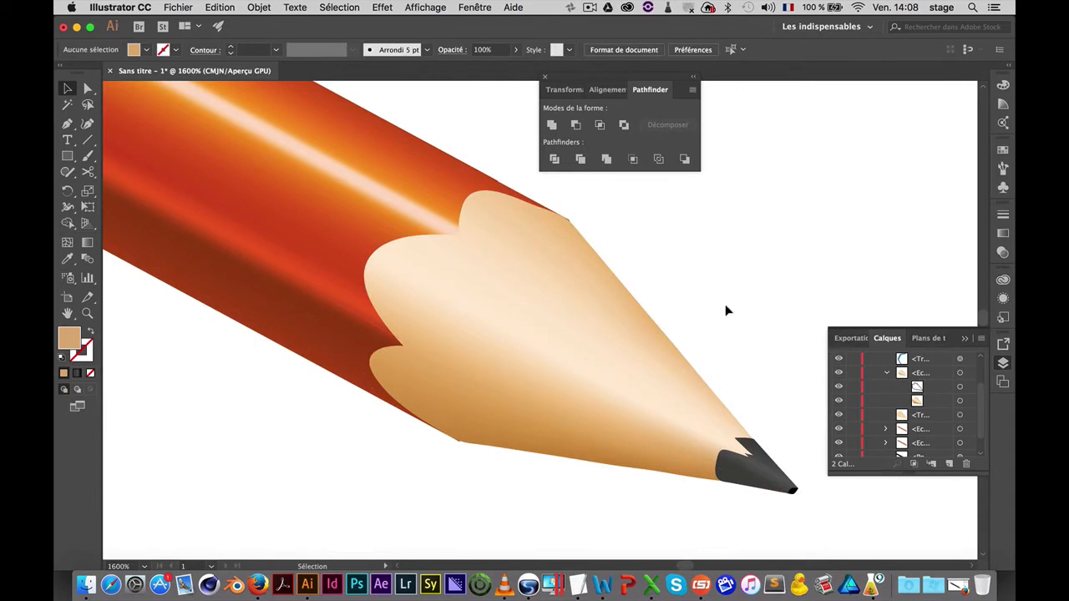
Collapse the clipped cone group in the layer list and duplicate the flat cone path beneath it
{"action": "left_click", "coordinate": [888, 373]}
{"action": "left_click_drag", "start_coordinate": [901, 400], "coordinate": [949, 461]}
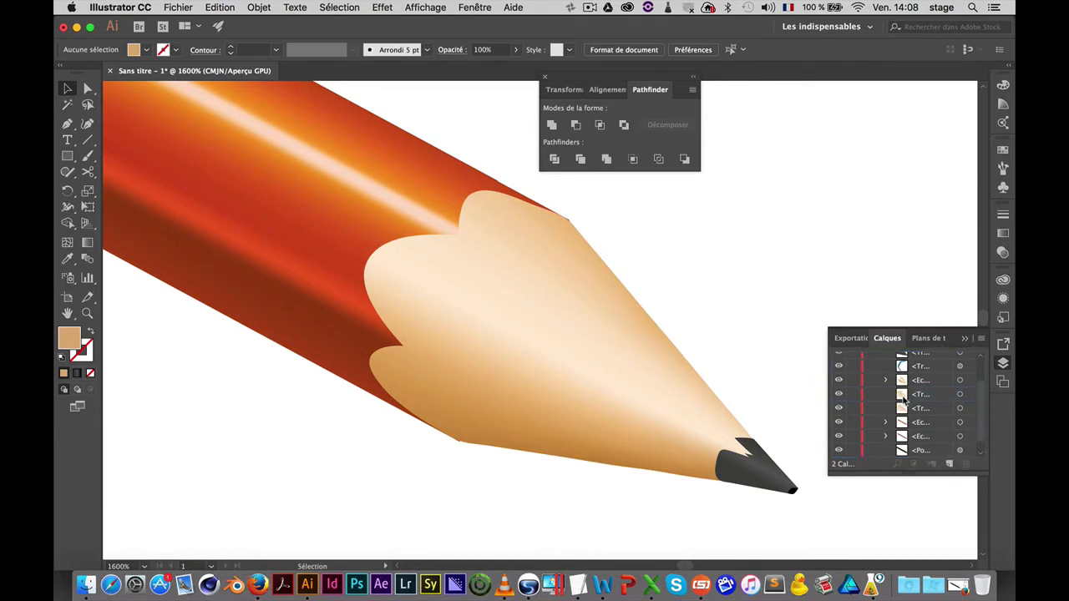
Move the flat cone path above the clipped cone group in the stacking order and undo the stray pasted graphite tip
{"action": "left_click_drag", "start_coordinate": [904, 401], "coordinate": [856, 377]}
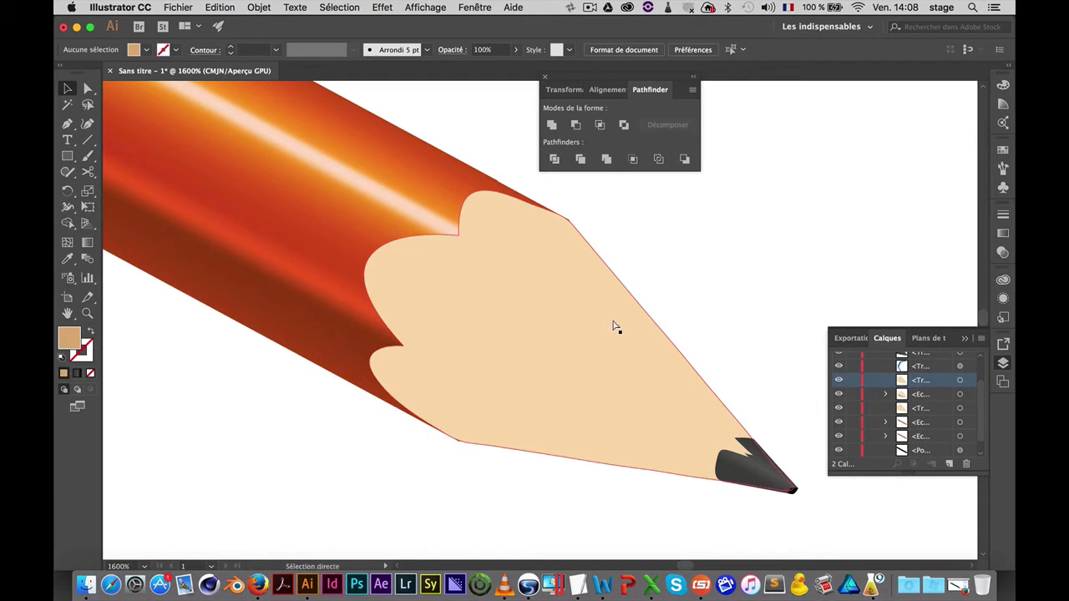
{"action": "key", "text": "ctrl+v"}
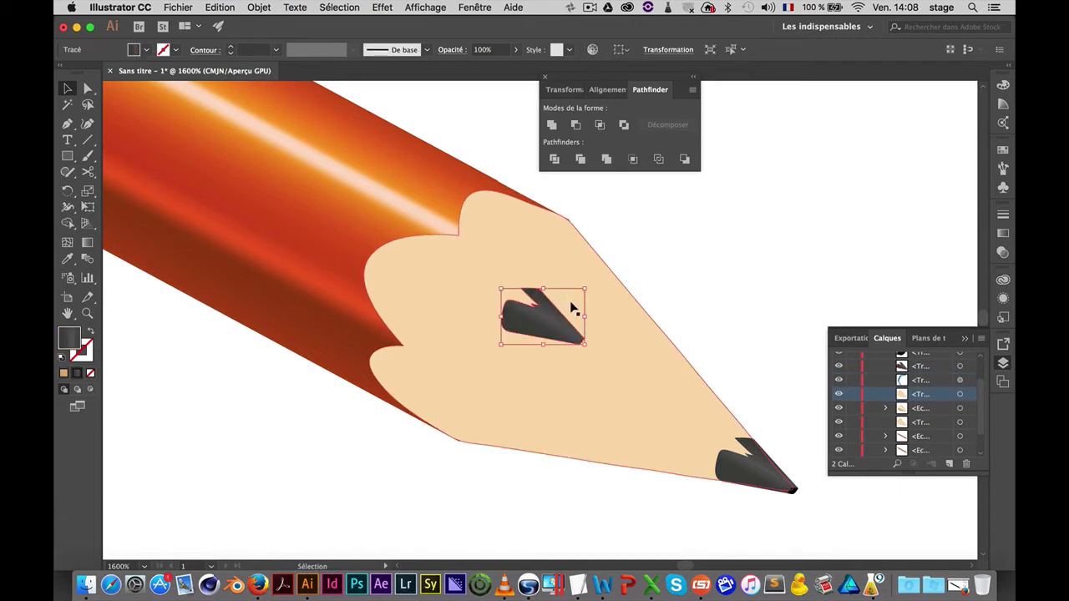
{"action": "key", "text": "super+z"}
Duplicate the flat cone path, offset a copy slightly down and right, and subtract it to leave slivers along the scalloped edge
{"action": "left_click", "coordinate": [961, 379]}
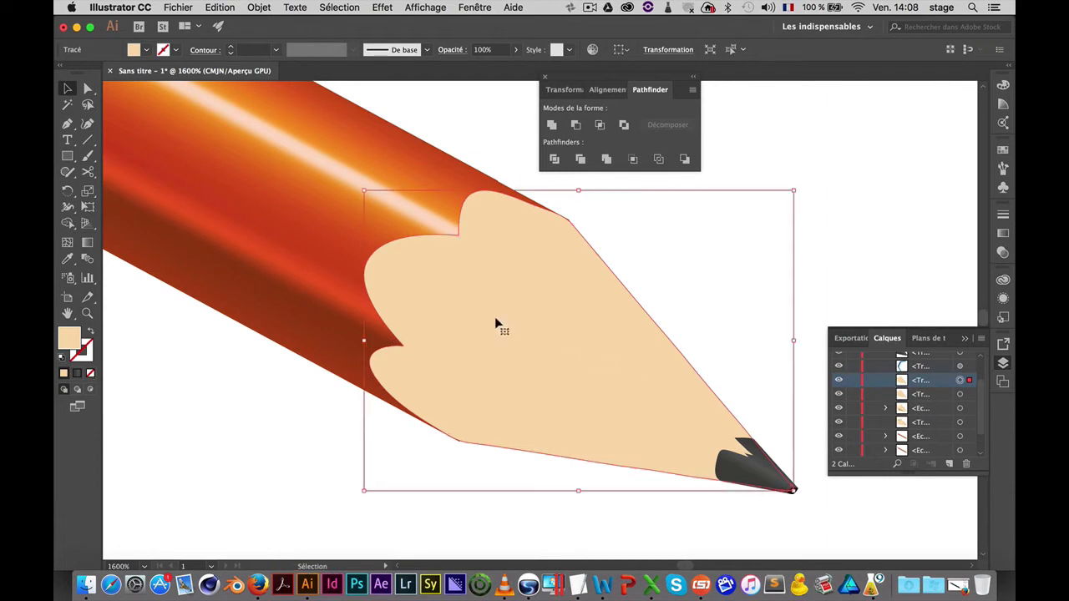
{"action": "left_click_drag", "start_coordinate": [469, 311], "coordinate": [478, 319]}
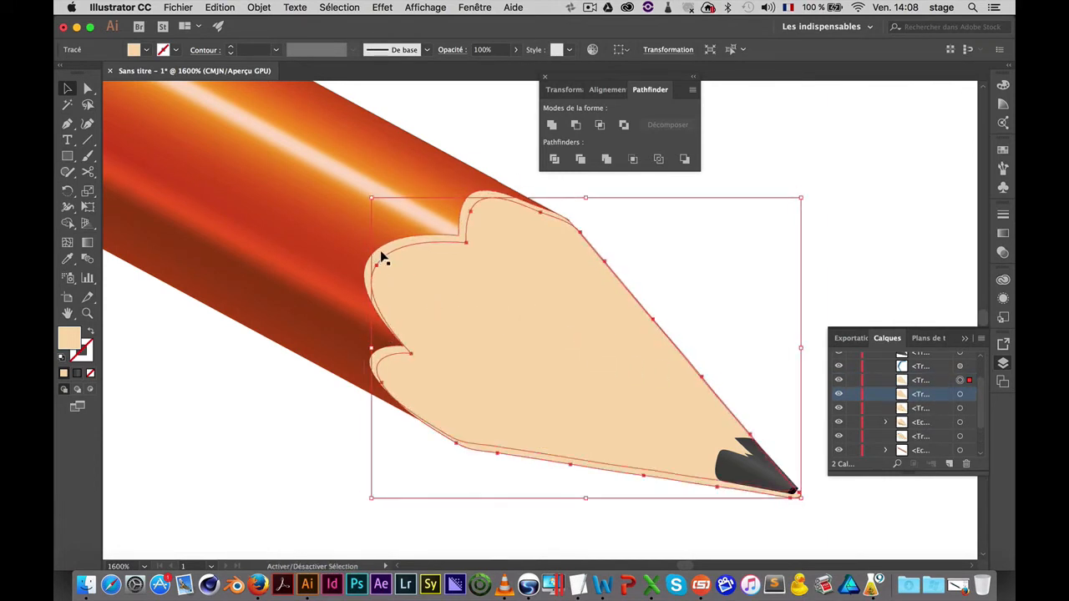
{"action": "left_click", "coordinate": [380, 256], "text": "shift"}
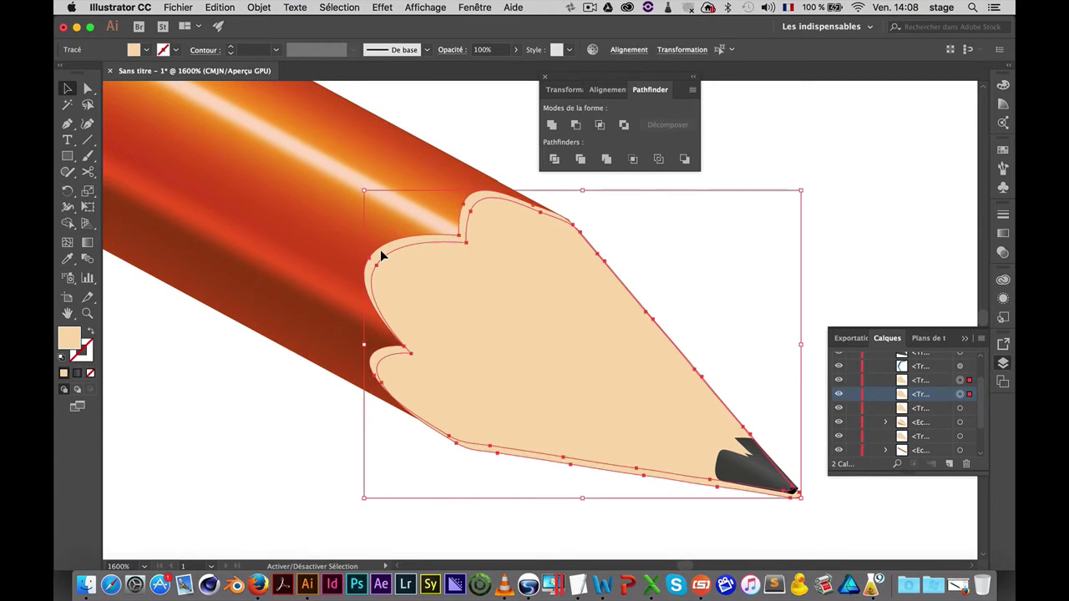
{"action": "left_click", "coordinate": [601, 124]}
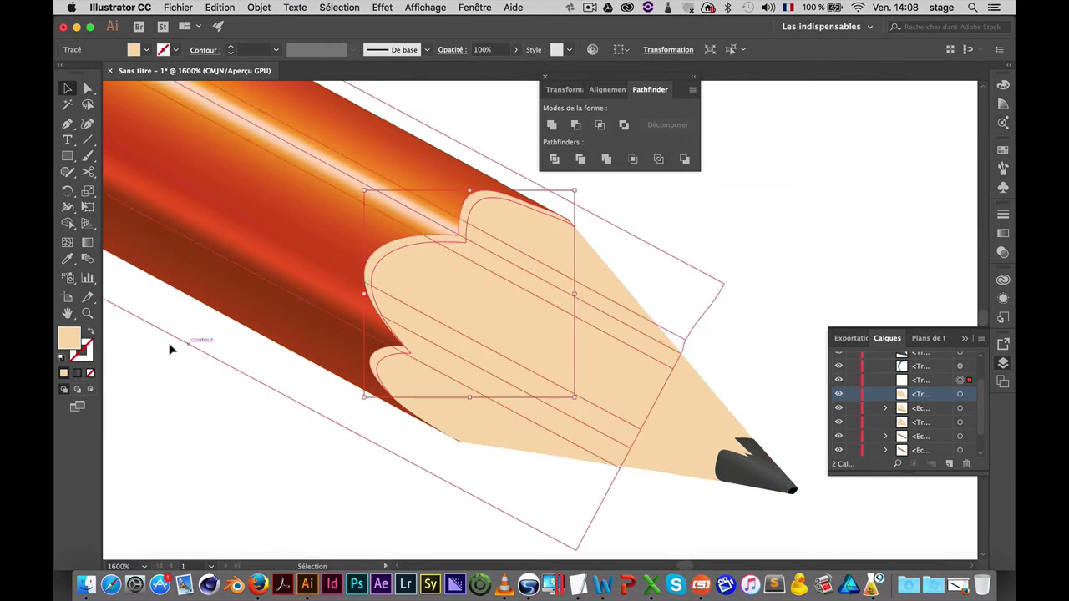
Fill the scalloped edge slivers with a darker greyish beige and deselect them
{"action": "double_click", "coordinate": [67, 344]}
{"action": "left_click", "coordinate": [423, 284]}
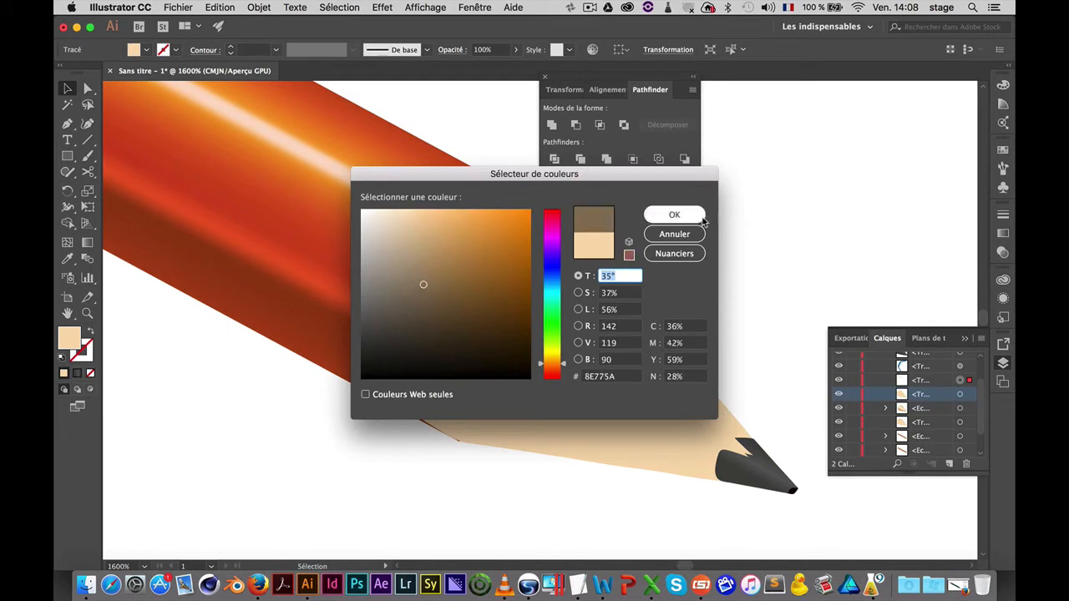
{"action": "left_click", "coordinate": [417, 250]}
{"action": "left_click", "coordinate": [664, 216]}
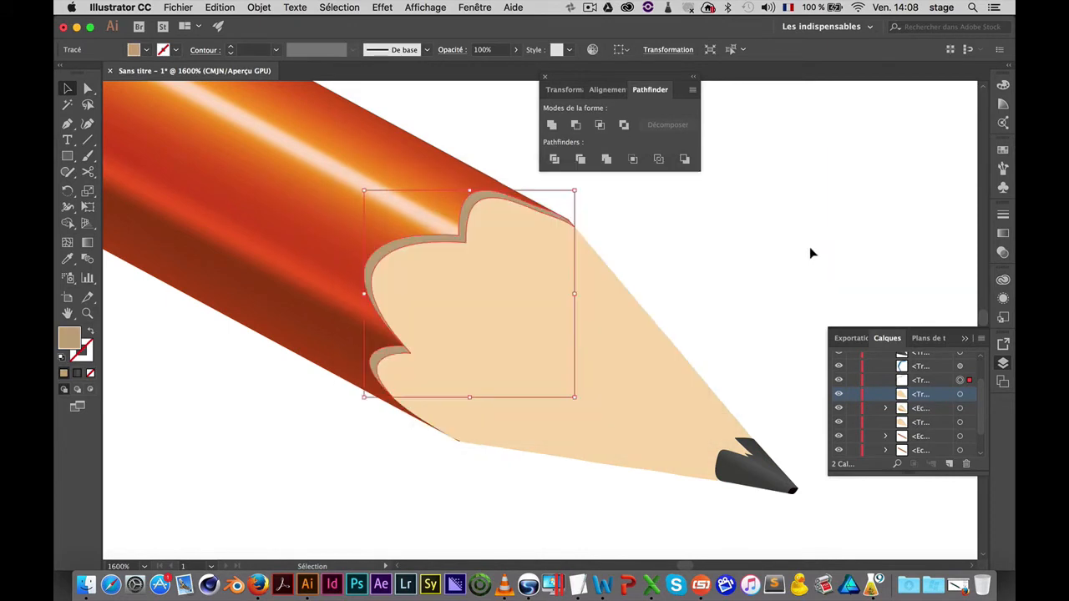
{"action": "left_click", "coordinate": [809, 246]}
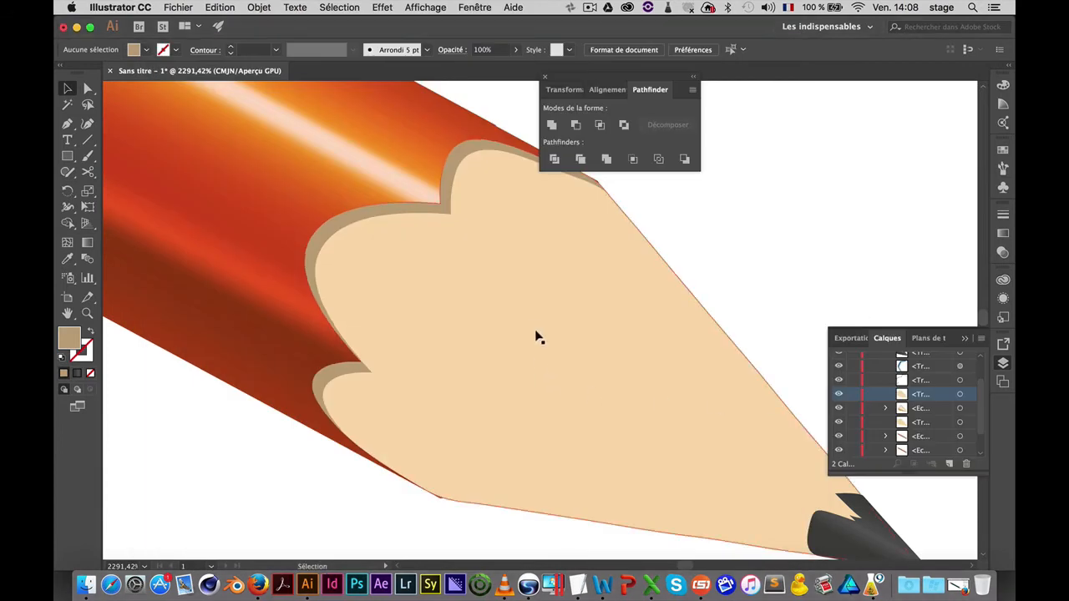
Examine the darker scalloped edge on the orange pencil from a distance and close up, undoing any accidental shift
{"action": "left_click", "coordinate": [535, 328], "text": "alt+super"}
{"action": "left_click", "coordinate": [536, 327], "text": "alt+super"}
{"action": "left_click", "coordinate": [539, 327], "text": "alt+super"}
{"action": "left_click", "coordinate": [687, 440], "text": "alt+super"}
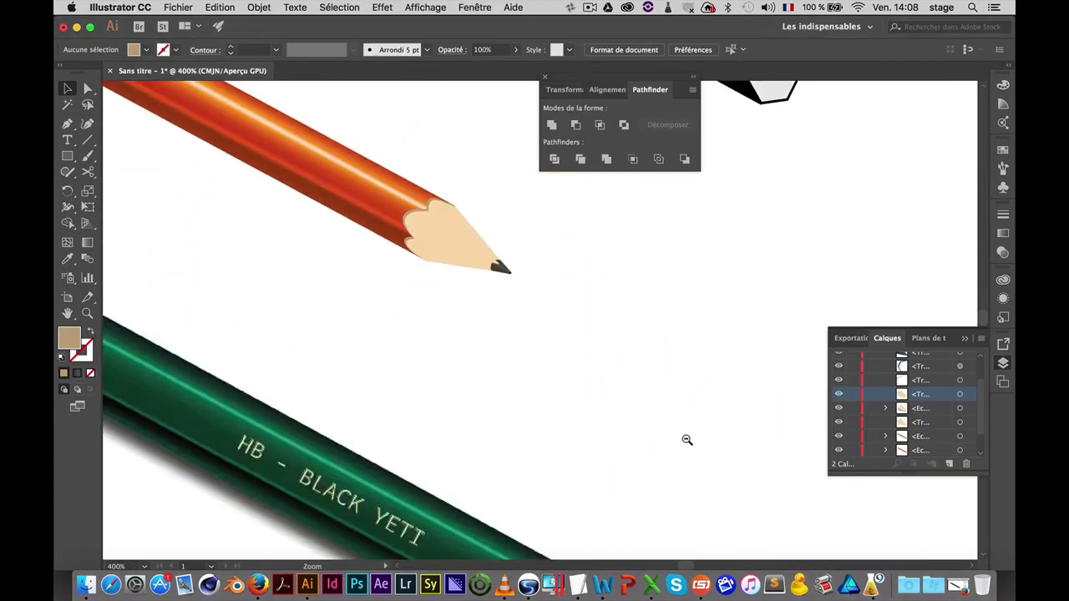
{"action": "left_click", "coordinate": [571, 301]}
{"action": "left_click_drag", "start_coordinate": [572, 301], "coordinate": [507, 325]}
{"action": "key", "text": "super+z"}
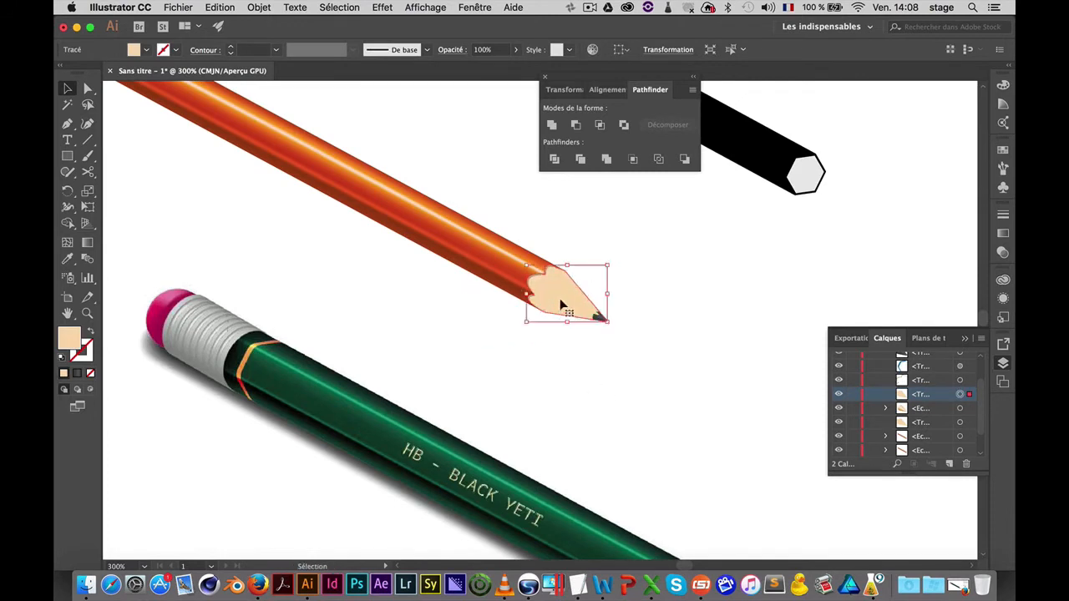
{"action": "key", "text": "super+shift+a"}
{"action": "left_click", "coordinate": [572, 288]}
{"action": "left_click_drag", "start_coordinate": [572, 288], "coordinate": [801, 326]}
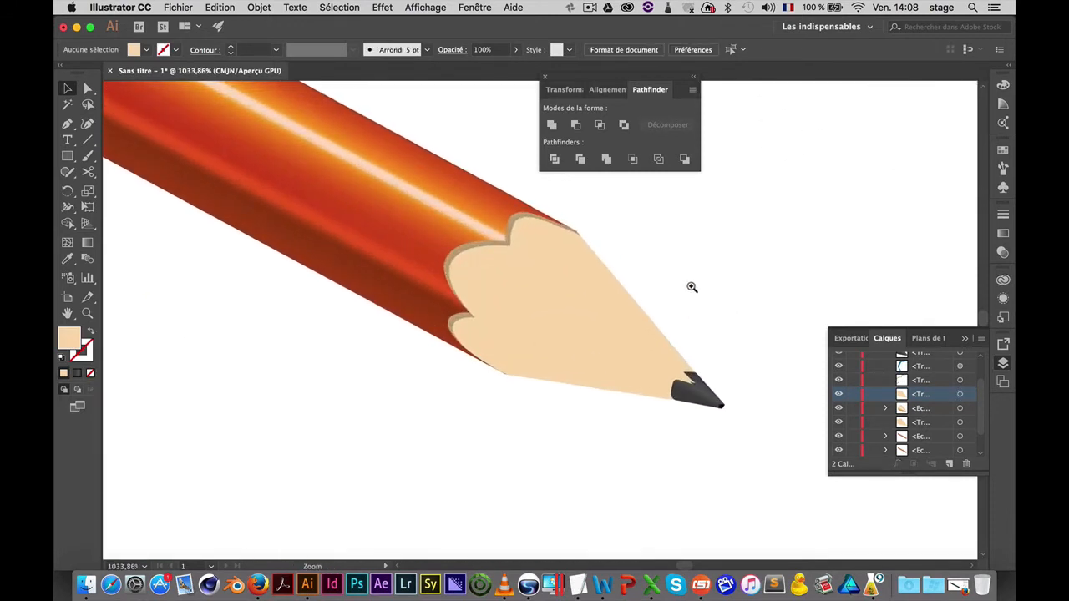
{"action": "left_click_drag", "start_coordinate": [691, 287], "coordinate": [587, 282]}
{"action": "left_click", "coordinate": [482, 322]}
{"action": "left_click_drag", "start_coordinate": [729, 289], "coordinate": [708, 262]}
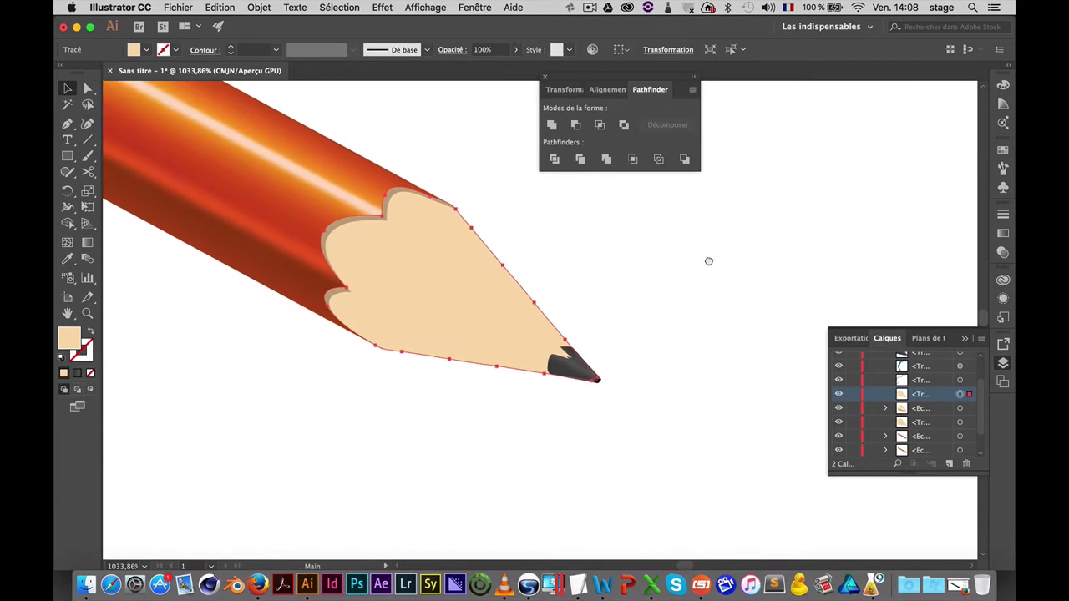
Compare the wooden cone of the green reference pencil with the orange pencil's flat cone
{"action": "left_click", "coordinate": [692, 394], "text": "alt+super"}
{"action": "left_click", "coordinate": [692, 394], "text": "alt+super"}
{"action": "left_click", "coordinate": [692, 394], "text": "alt+super"}
{"action": "left_click", "coordinate": [669, 412], "text": "alt+super"}
{"action": "left_click_drag", "start_coordinate": [669, 500], "coordinate": [557, 337]}
{"action": "left_click_drag", "start_coordinate": [394, 219], "coordinate": [474, 296]}
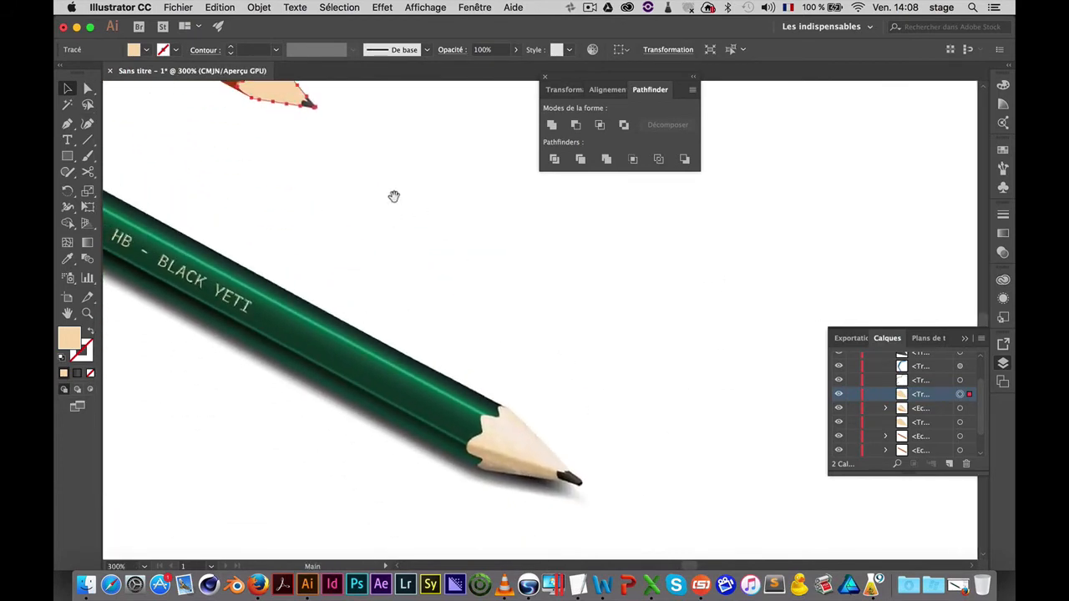
{"action": "left_click_drag", "start_coordinate": [394, 197], "coordinate": [490, 380]}
{"action": "left_click_drag", "start_coordinate": [449, 217], "coordinate": [514, 255]}
{"action": "mouse_move", "coordinate": [467, 300]}
{"action": "left_mouse_down"}
{"action": "mouse_move", "coordinate": [582, 339]}
{"action": "mouse_move", "coordinate": [520, 284]}
{"action": "left_mouse_up"}
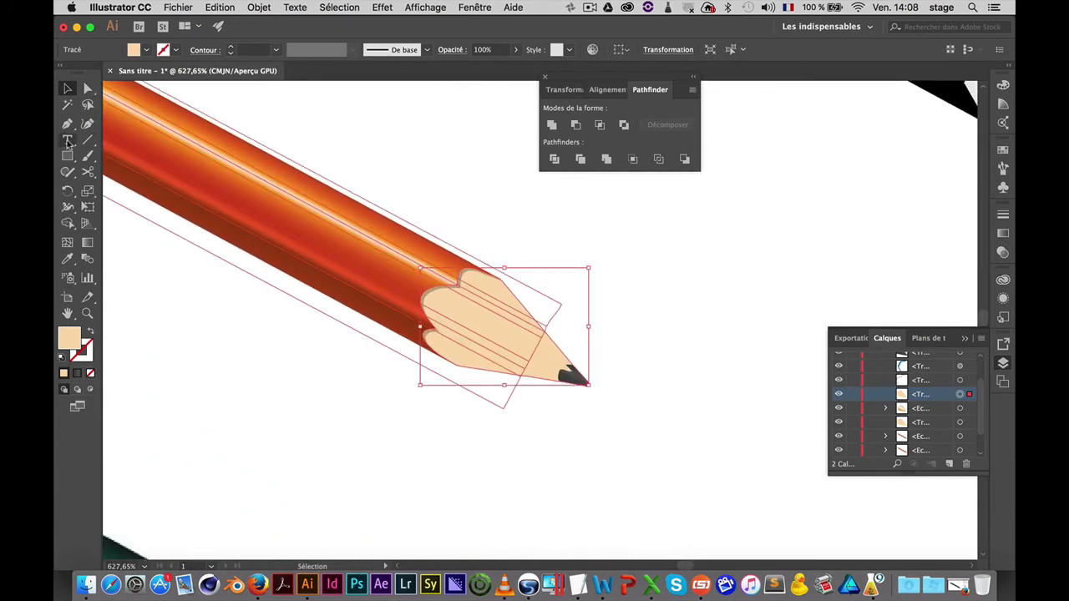
Draw a long horizontal line with the Line Segment tool in the empty area above the cone
{"action": "left_click", "coordinate": [68, 158]}
{"action": "left_click", "coordinate": [69, 160]}
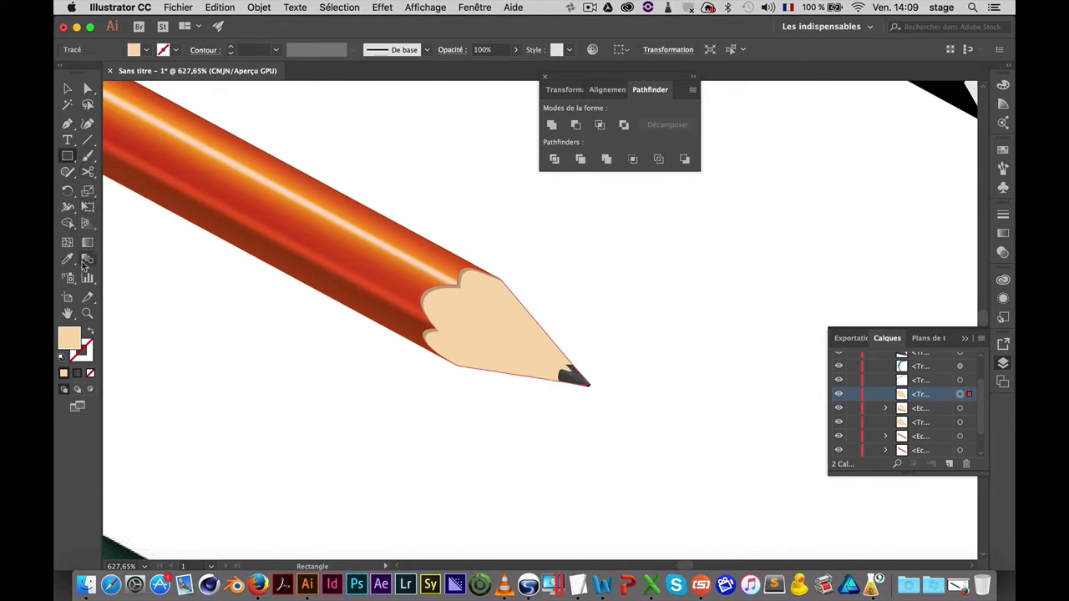
{"action": "left_click", "coordinate": [89, 141]}
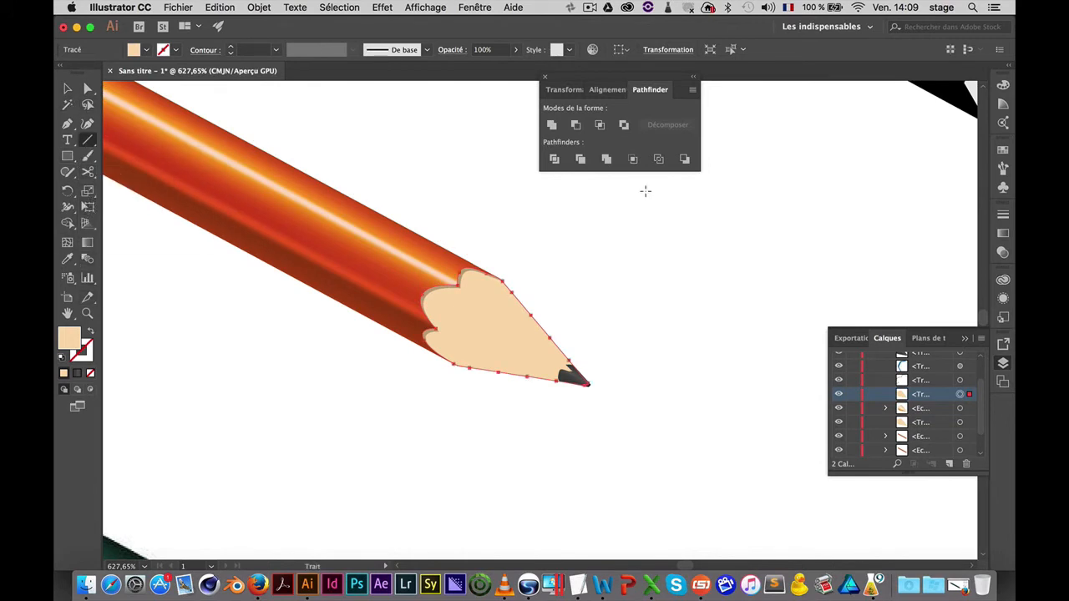
{"action": "left_click_drag", "start_coordinate": [437, 213], "coordinate": [822, 212]}
{"action": "scroll", "coordinate": [688, 303], "scroll_direction": "up", "scroll_amount": 2}
{"action": "scroll", "coordinate": [687, 303], "scroll_direction": "right", "scroll_amount": 3}
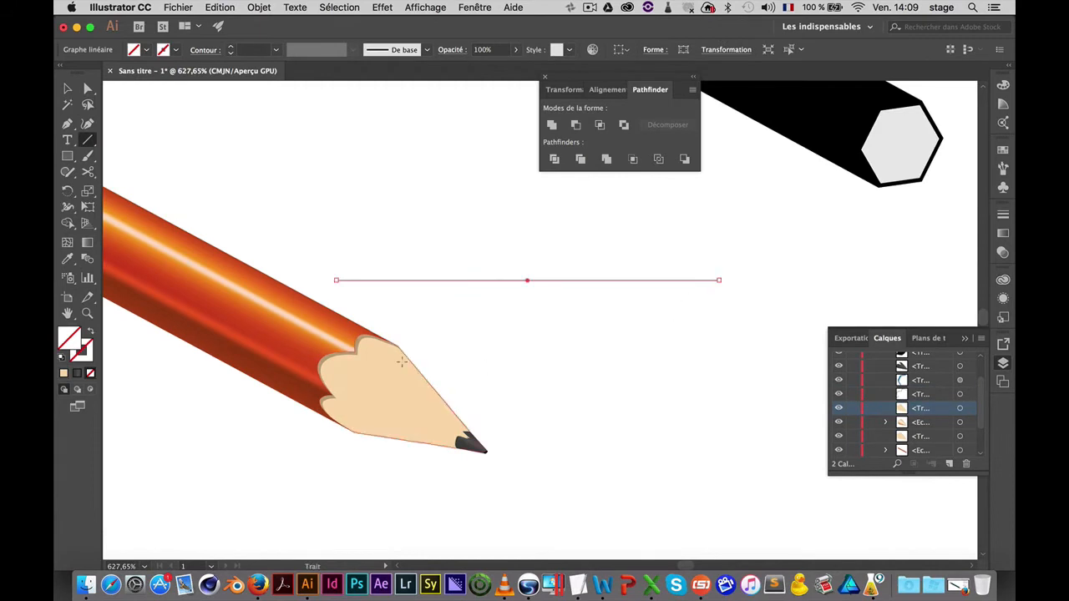
Apply the rough charcoal brush from the document's brushes to the horizontal line
{"action": "left_click_drag", "start_coordinate": [405, 344], "coordinate": [390, 86]}
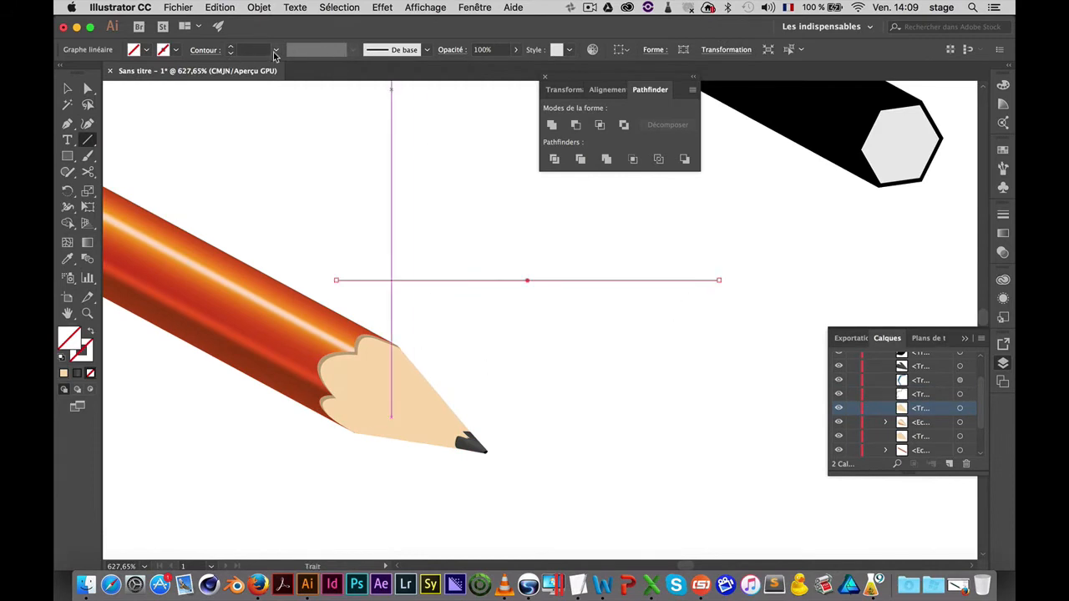
{"action": "left_click", "coordinate": [427, 51]}
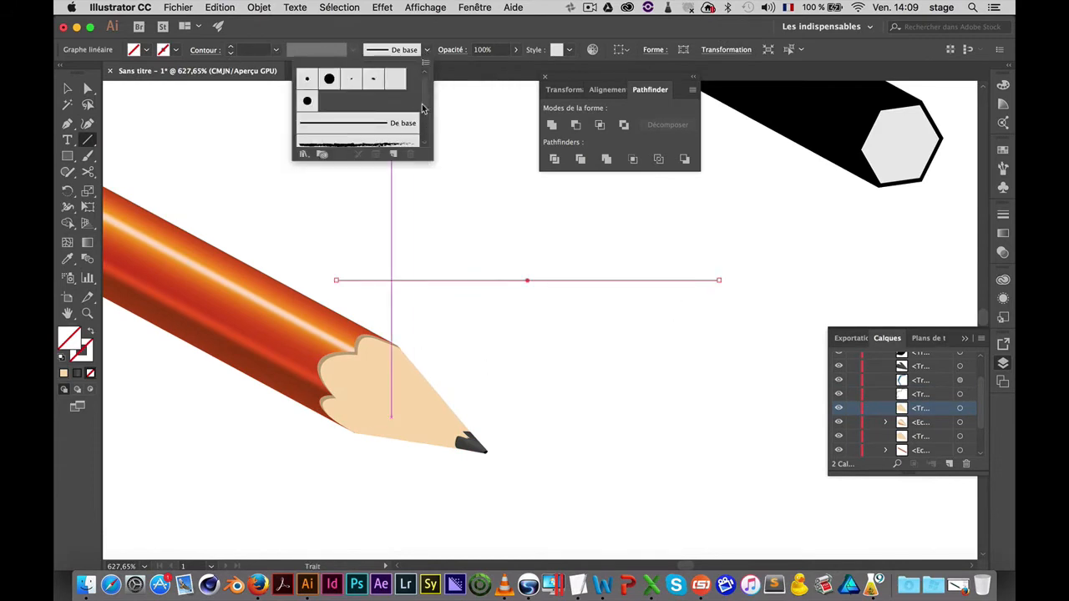
{"action": "mouse_move", "coordinate": [425, 107]}
{"action": "left_mouse_down"}
{"action": "mouse_move", "coordinate": [425, 139]}
{"action": "mouse_move", "coordinate": [425, 108]}
{"action": "left_mouse_up"}
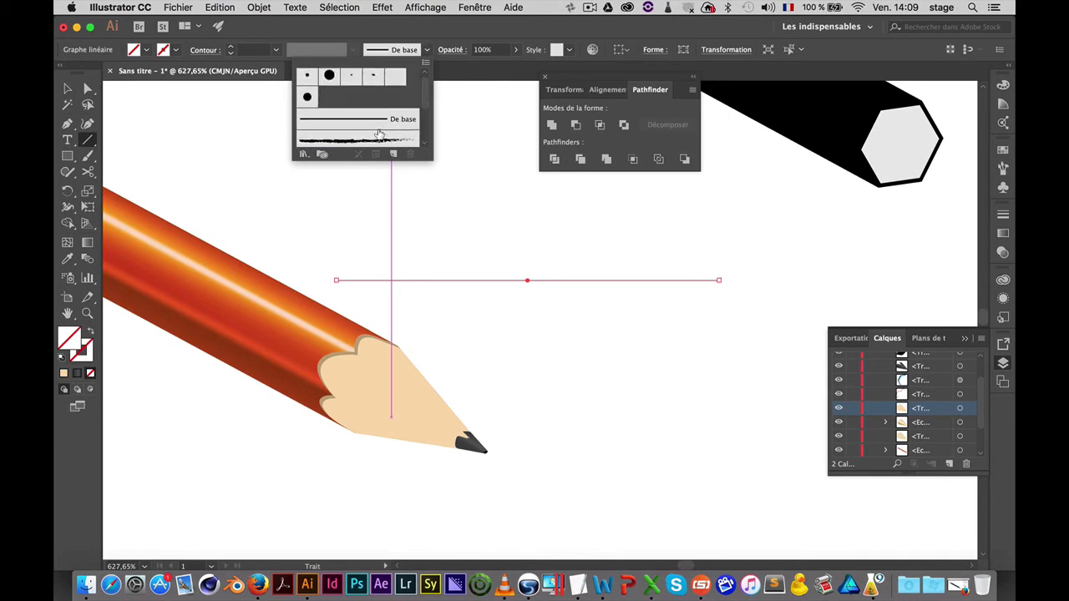
{"action": "left_click", "coordinate": [378, 139]}
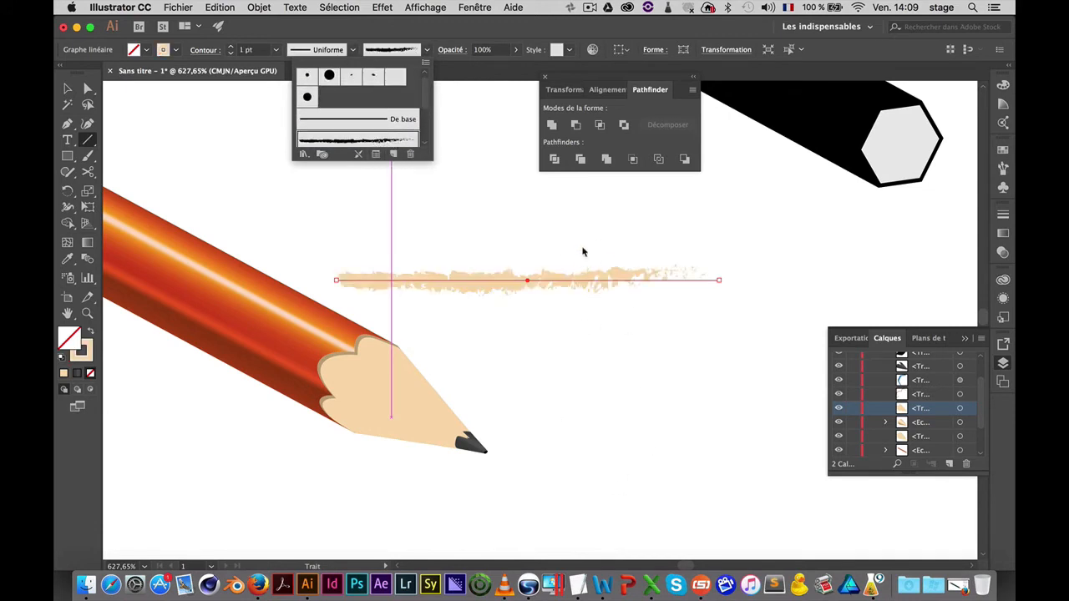
Load the Artistiques_CraieFusainCrayon brush library, apply its first speckled brush to the line, and park the library clear of the drawing
{"action": "left_click", "coordinate": [475, 8]}
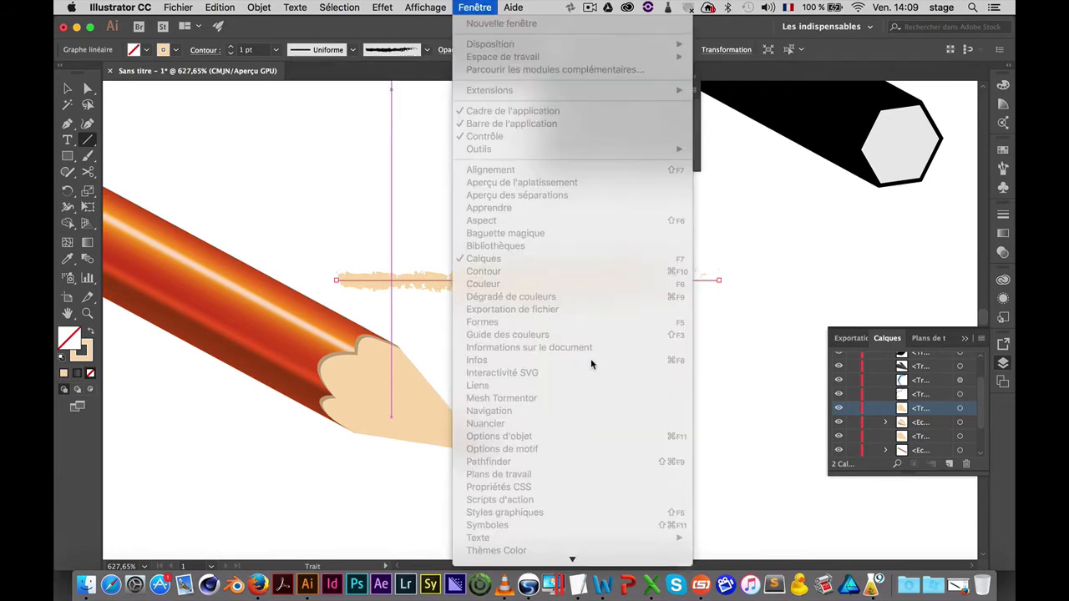
{"action": "scroll", "coordinate": [590, 355], "scroll_direction": "down", "scroll_amount": 4}
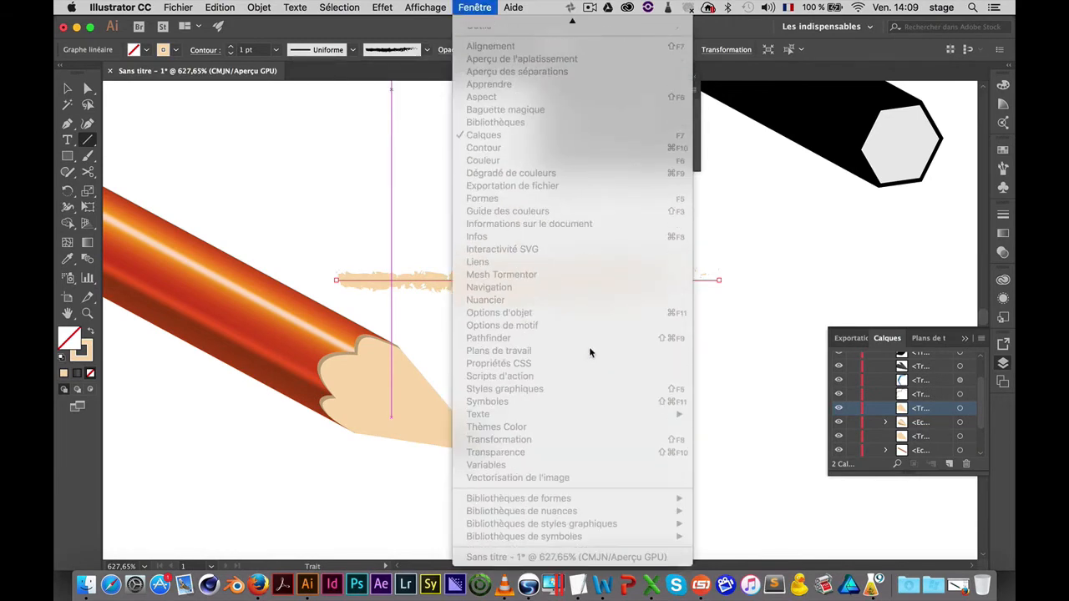
{"action": "left_click", "coordinate": [88, 350]}
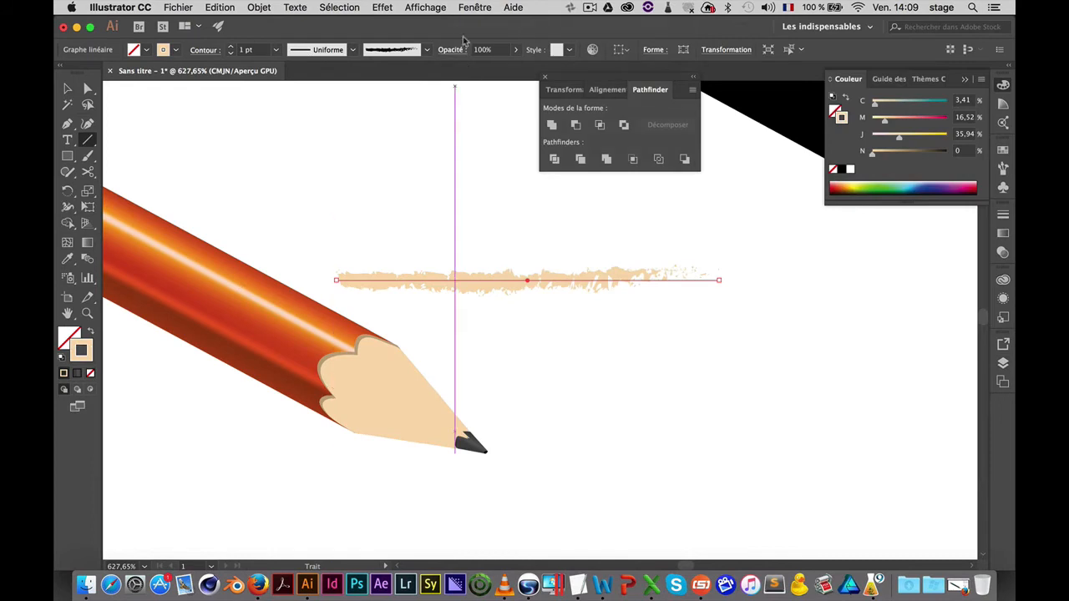
{"action": "left_click", "coordinate": [474, 7]}
{"action": "scroll", "coordinate": [585, 325], "scroll_direction": "down", "scroll_amount": 5}
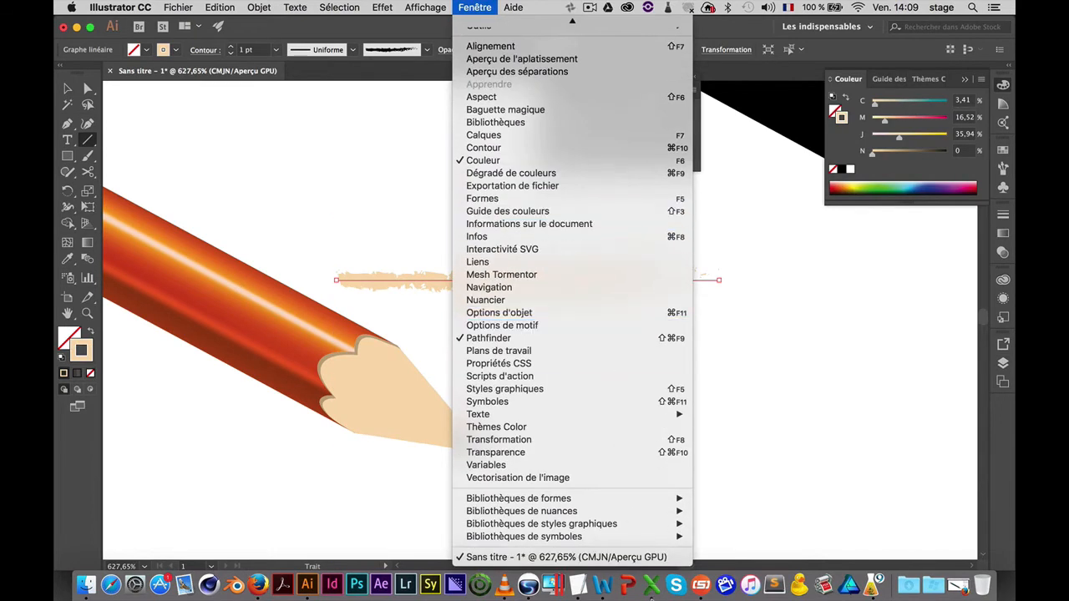
{"action": "mouse_move", "coordinate": [651, 504]}
{"action": "mouse_move", "coordinate": [809, 435]}
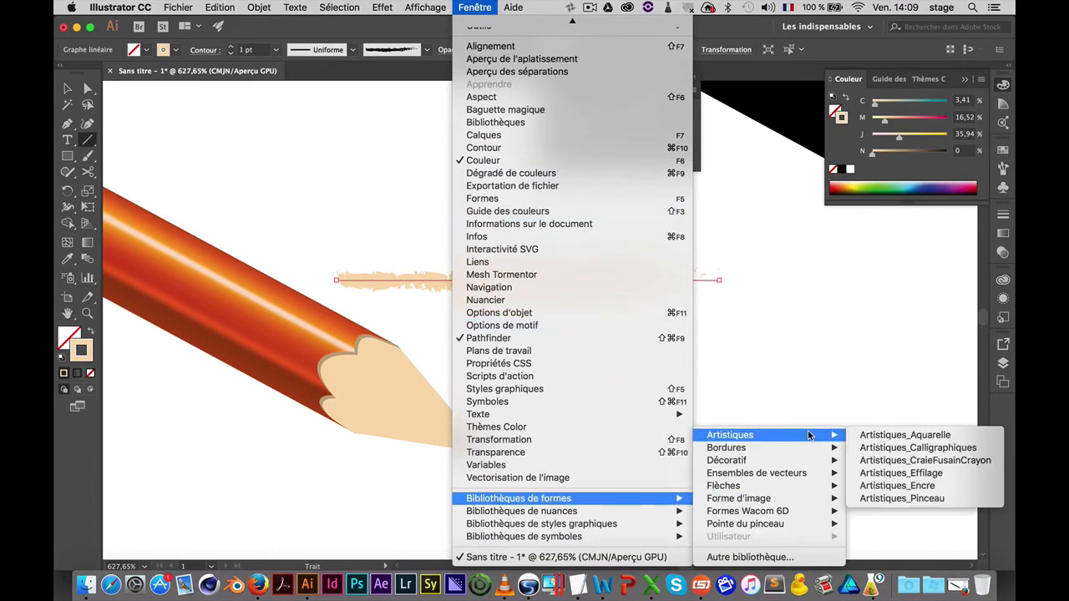
{"action": "left_click", "coordinate": [958, 461]}
{"action": "left_click", "coordinate": [563, 299]}
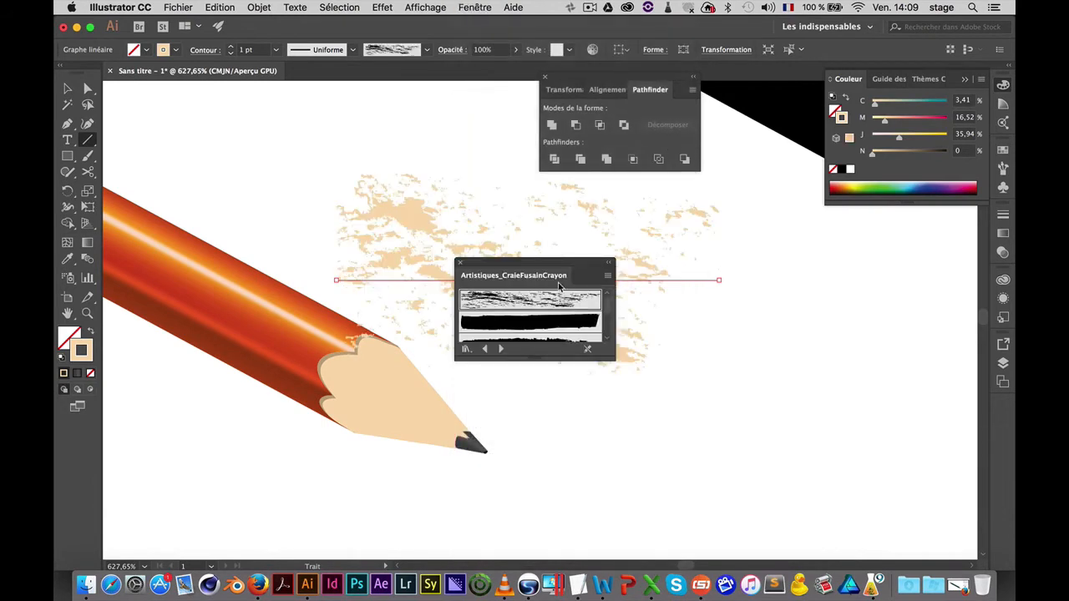
{"action": "left_click_drag", "start_coordinate": [530, 260], "coordinate": [814, 290]}
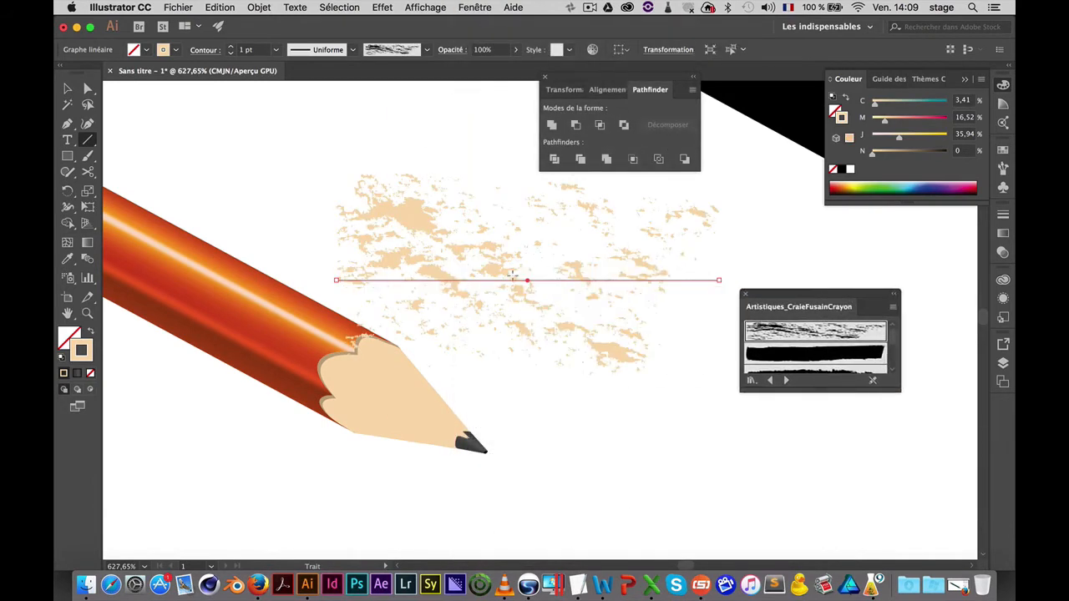
Rotate the speckled line along the pencil's axis over the cone and set its stroke to C 8, M 20, Y 42, K 18
{"action": "key", "text": "v"}
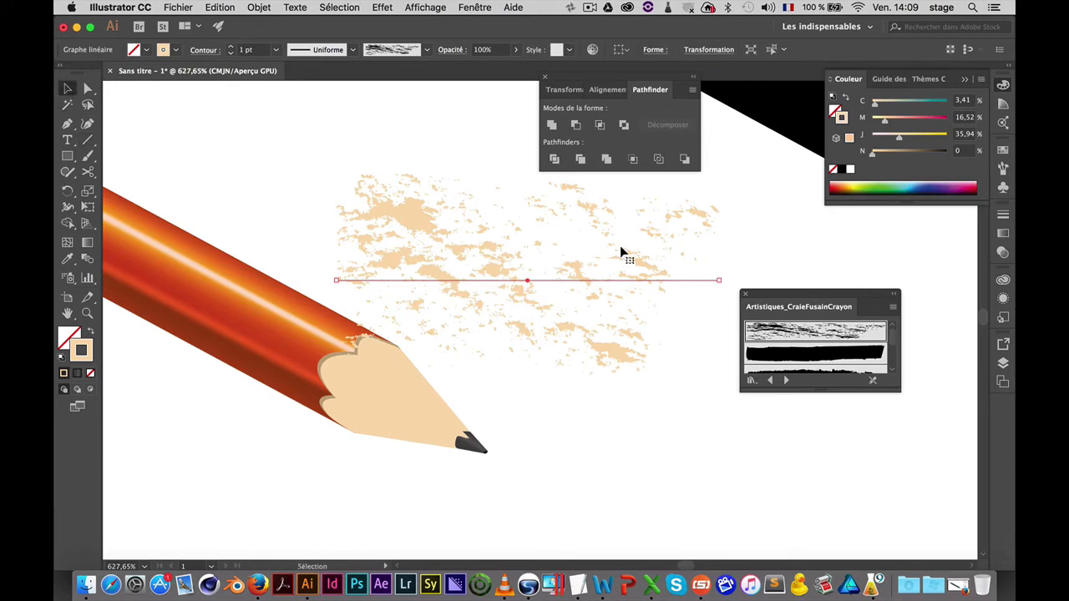
{"action": "left_click_drag", "start_coordinate": [620, 253], "coordinate": [599, 283]}
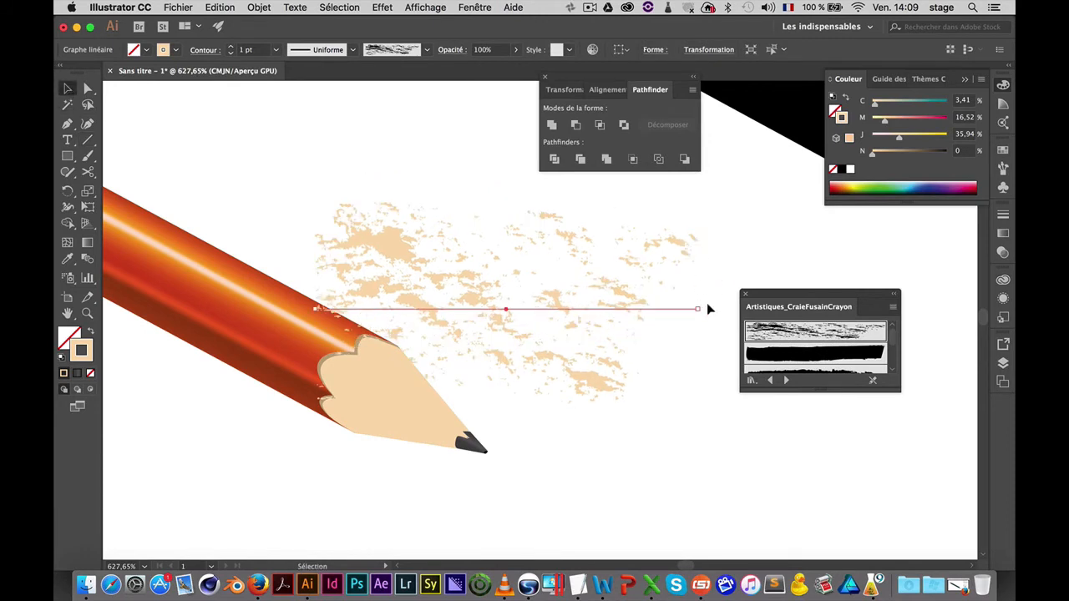
{"action": "left_click_drag", "start_coordinate": [708, 309], "coordinate": [708, 383]}
{"action": "left_click_drag", "start_coordinate": [579, 318], "coordinate": [468, 418]}
{"action": "mouse_move", "coordinate": [584, 471]}
{"action": "left_mouse_down"}
{"action": "mouse_move", "coordinate": [590, 484]}
{"action": "mouse_move", "coordinate": [576, 488]}
{"action": "left_mouse_up"}
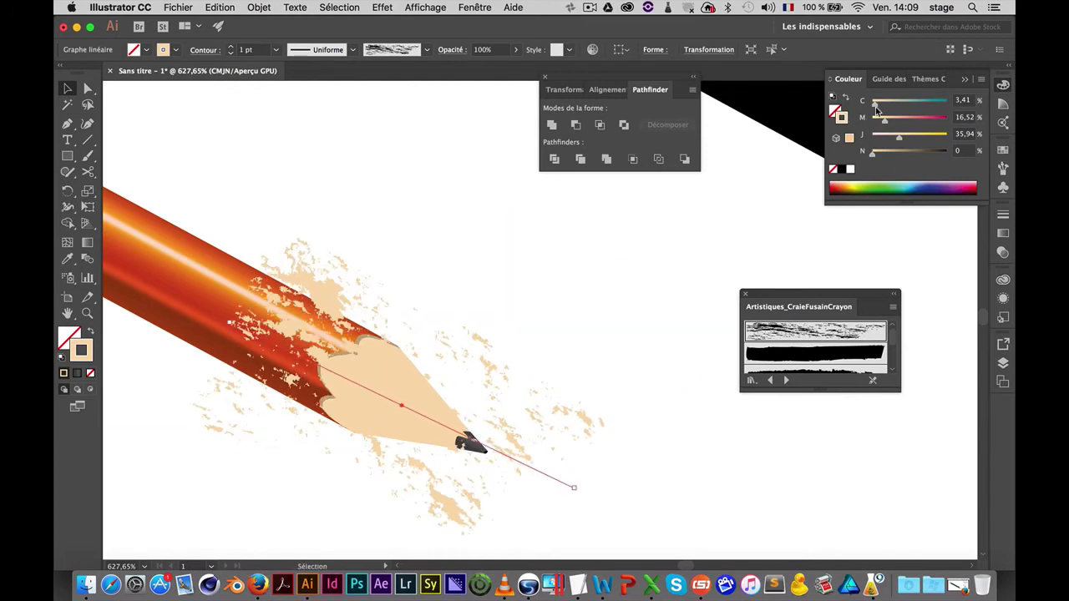
{"action": "mouse_move", "coordinate": [876, 108]}
{"action": "left_mouse_down"}
{"action": "mouse_move", "coordinate": [904, 136]}
{"action": "mouse_move", "coordinate": [886, 154]}
{"action": "left_mouse_up"}
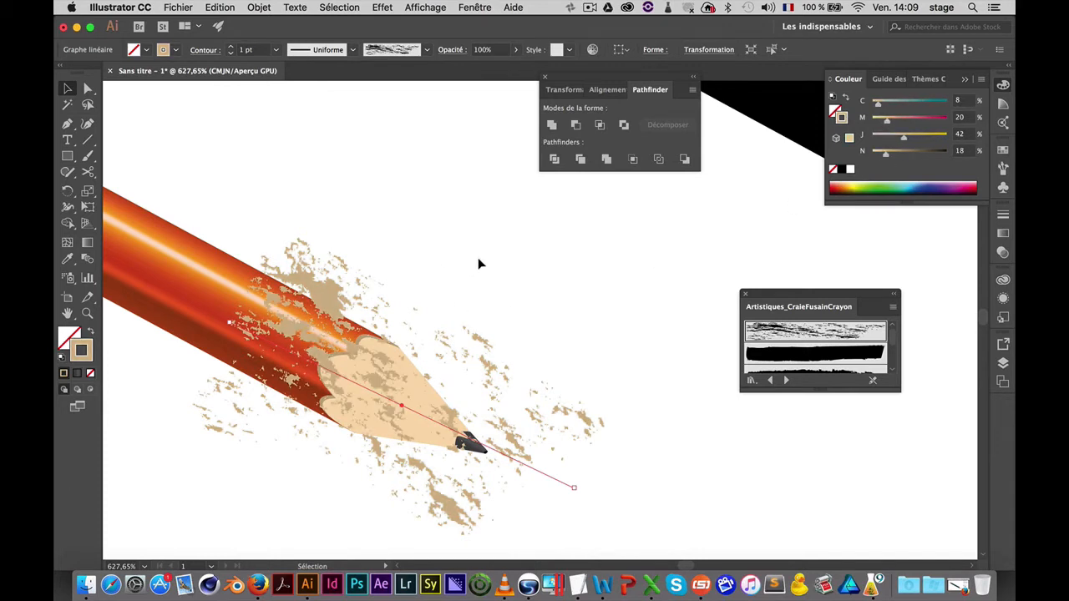
Bring the flat cone shape to the front and make it a clipping mask for the speckled line
{"action": "left_click", "coordinate": [422, 399]}
{"action": "right_click", "coordinate": [420, 394]}
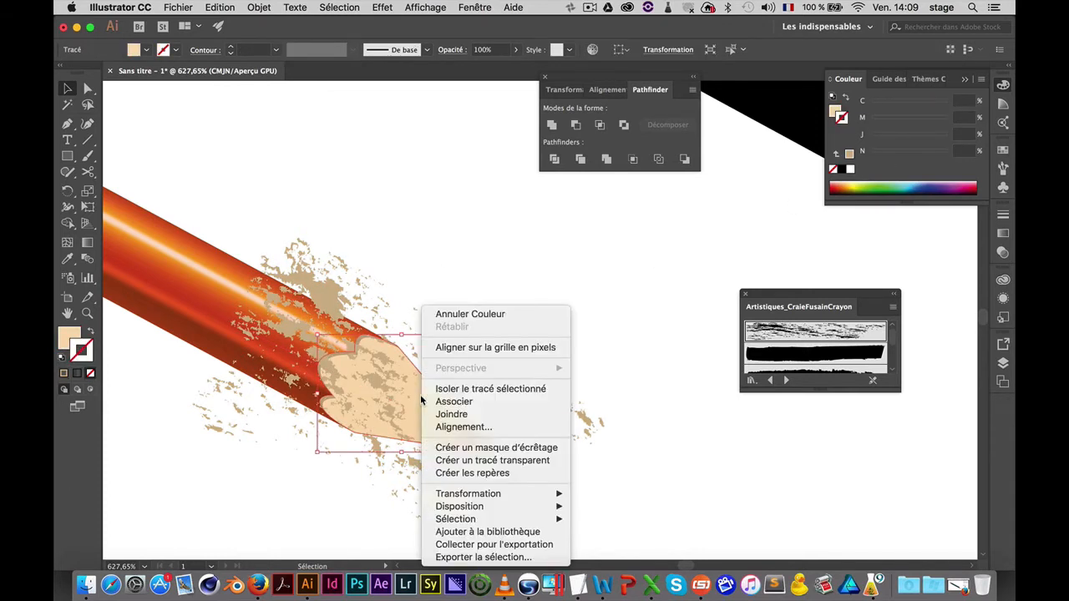
{"action": "mouse_move", "coordinate": [483, 507]}
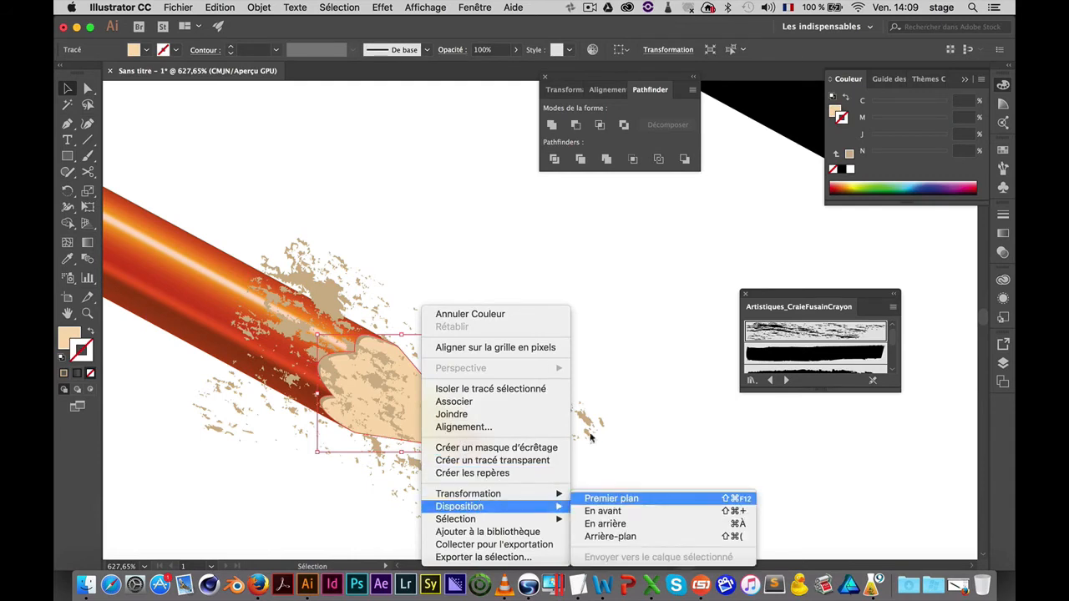
{"action": "left_click", "coordinate": [614, 499]}
{"action": "left_click", "coordinate": [534, 467], "text": "shift"}
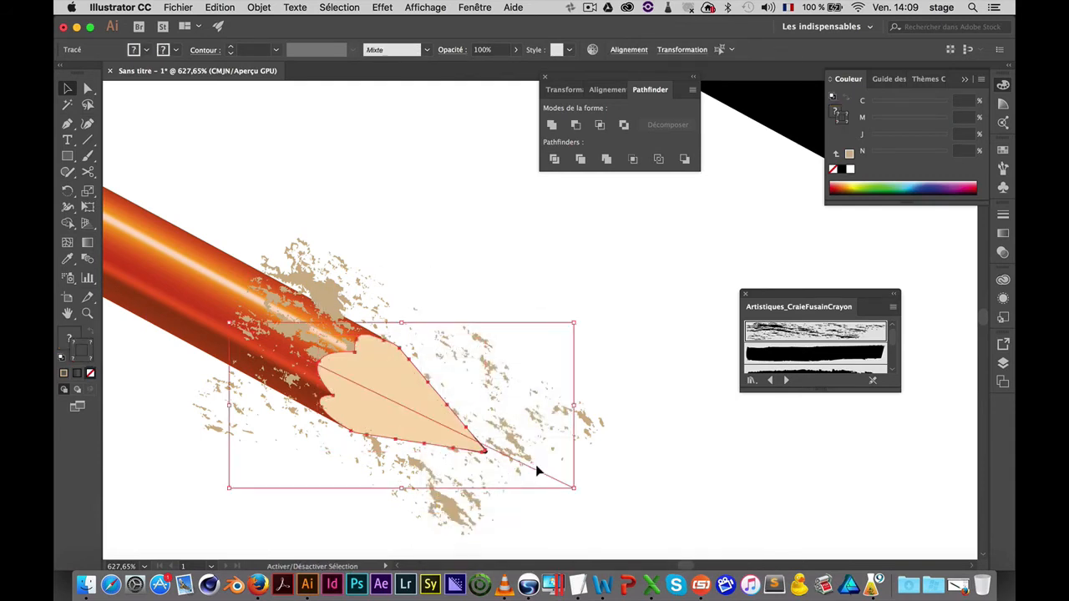
{"action": "key", "text": "super+7"}
{"action": "key", "text": "v"}
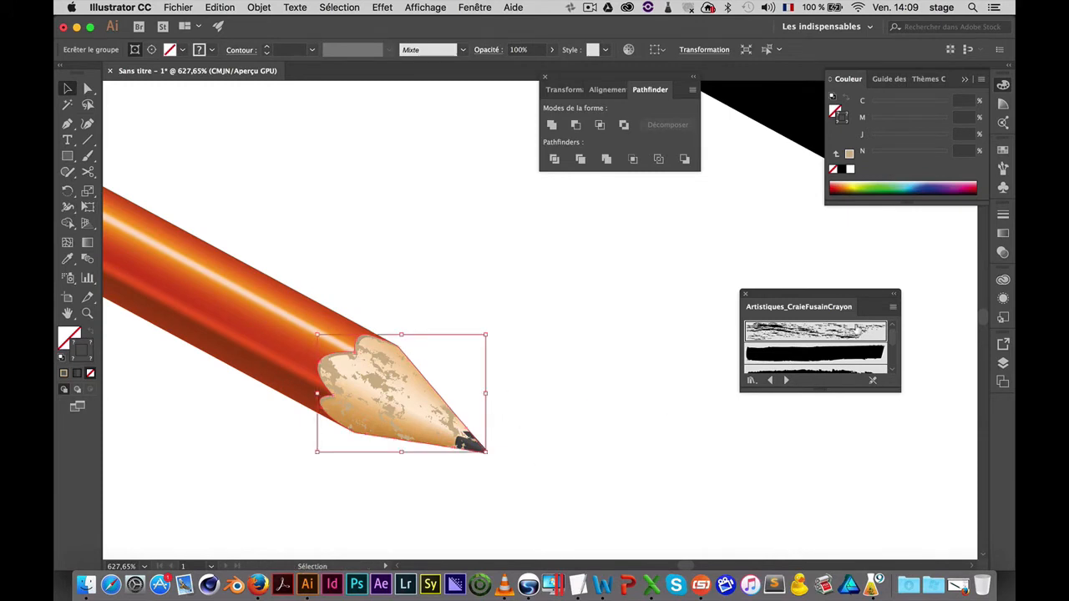
Try the blending modes Superposition, Densité couleur – and Incrustation on the masked speckled texture
{"action": "left_click", "coordinate": [1003, 251]}
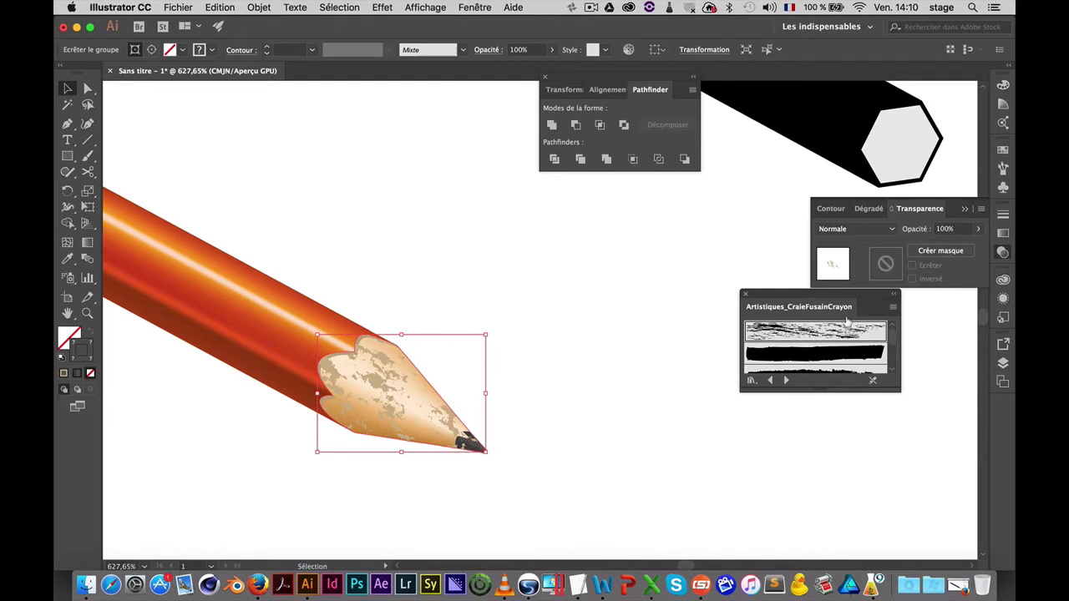
{"action": "left_click", "coordinate": [845, 231]}
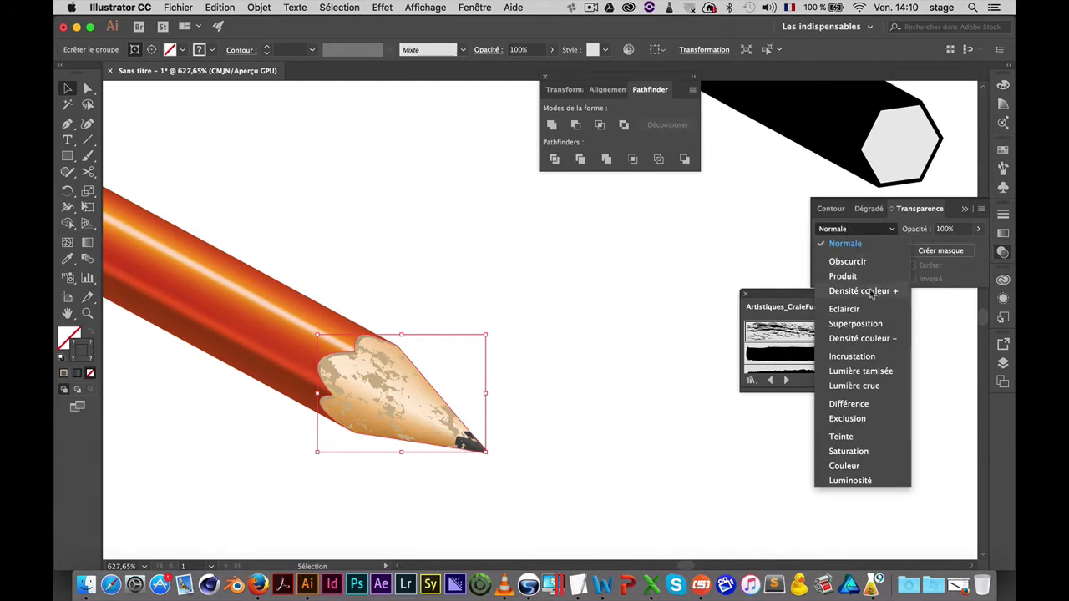
{"action": "left_click", "coordinate": [868, 323]}
{"action": "left_click", "coordinate": [860, 232]}
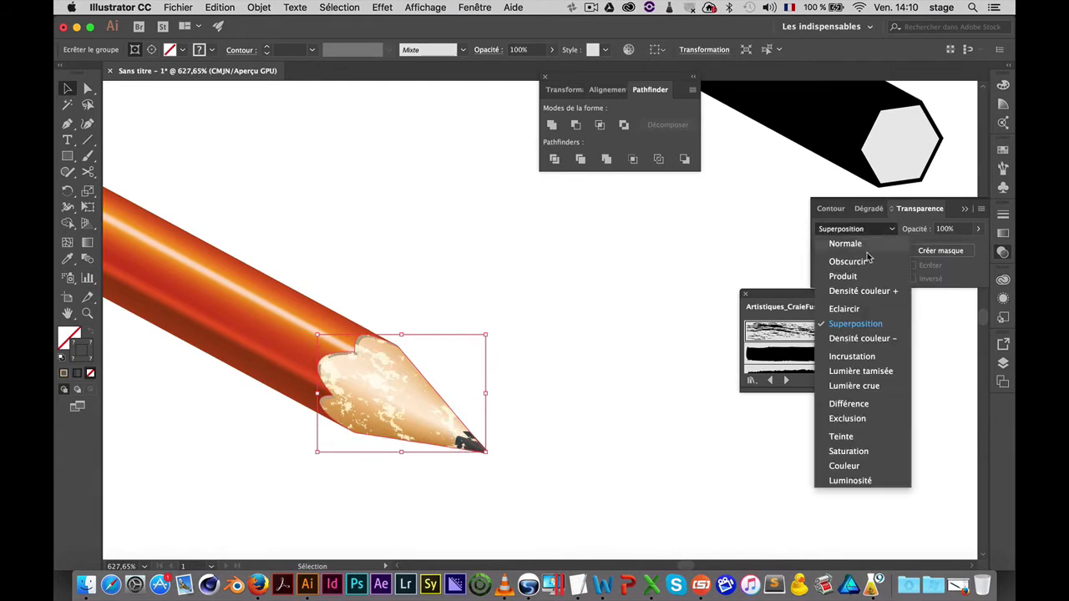
{"action": "left_click", "coordinate": [873, 338]}
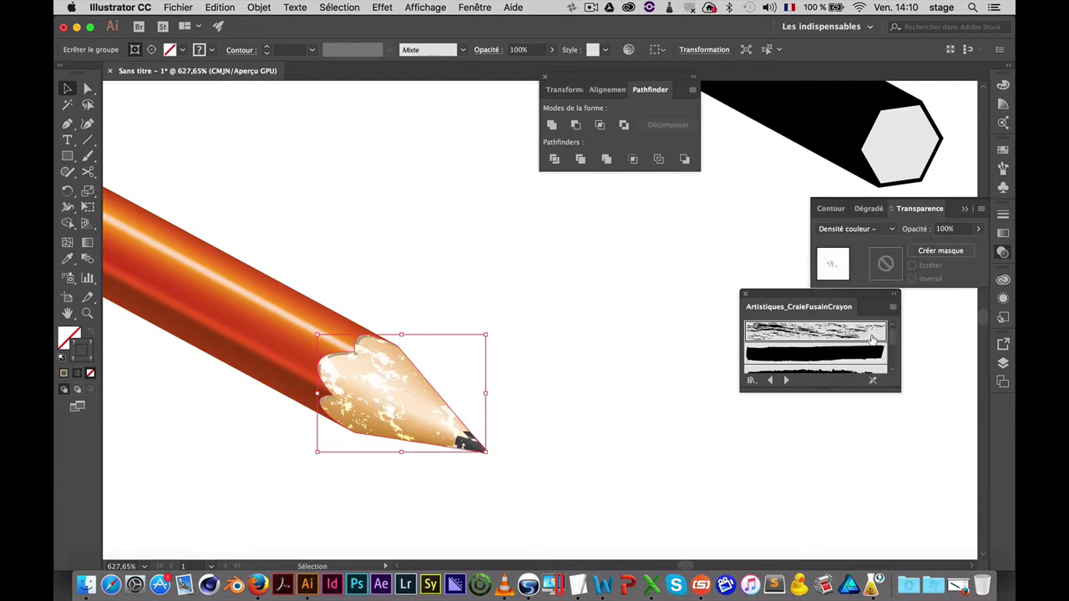
{"action": "left_click", "coordinate": [868, 232]}
{"action": "left_click", "coordinate": [868, 359]}
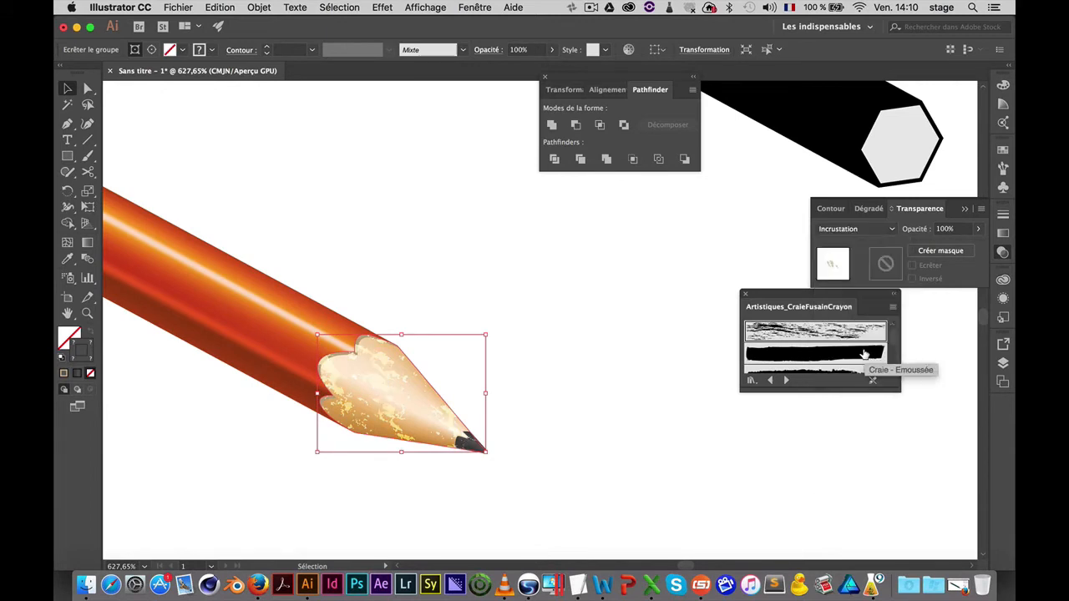
Set the masked texture's blending mode to Lumière tamisée and deselect it
{"action": "left_click", "coordinate": [514, 416], "text": "alt+super"}
{"action": "left_click", "coordinate": [516, 407], "text": "alt+super"}
{"action": "left_click", "coordinate": [517, 409], "text": "alt+super"}
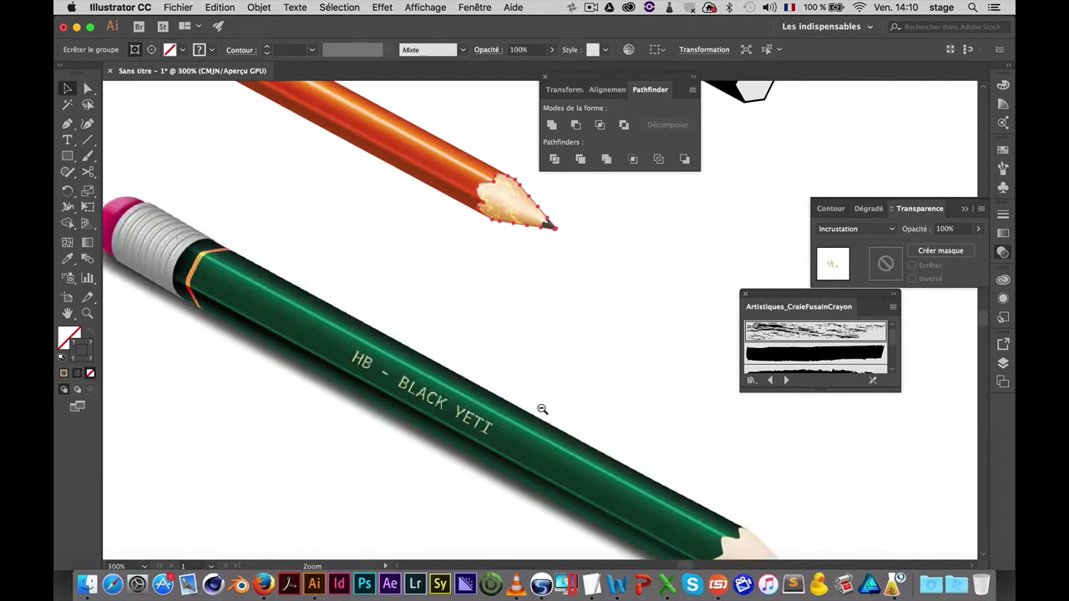
{"action": "mouse_move", "coordinate": [581, 349]}
{"action": "left_mouse_down"}
{"action": "mouse_move", "coordinate": [461, 284]}
{"action": "mouse_move", "coordinate": [449, 320]}
{"action": "left_mouse_up"}
{"action": "left_click", "coordinate": [435, 216], "text": "super"}
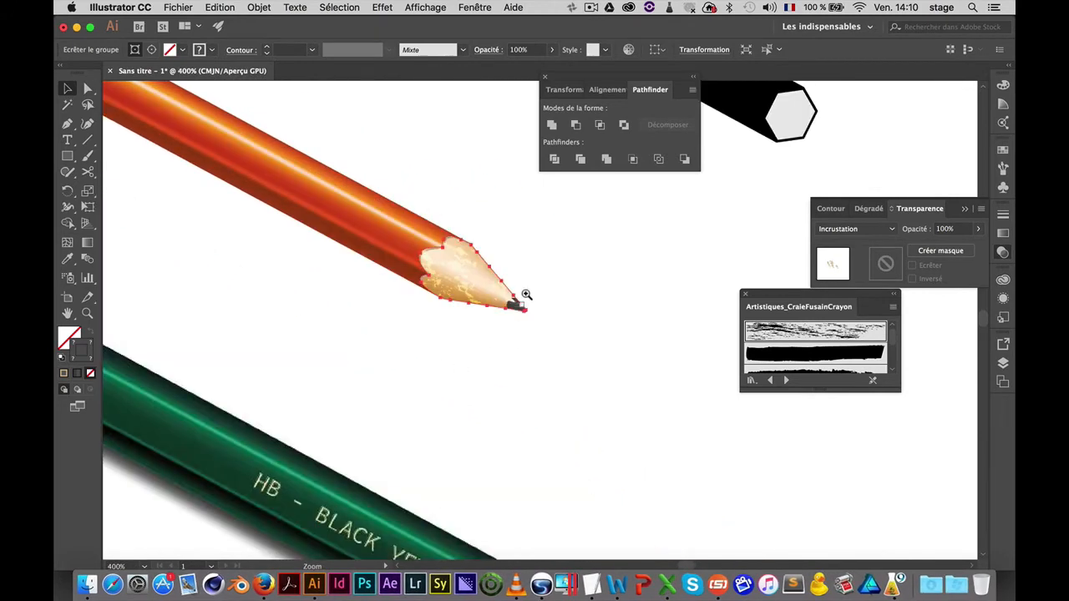
{"action": "left_click", "coordinate": [519, 261], "text": "super"}
{"action": "left_click", "coordinate": [525, 267], "text": "super"}
{"action": "scroll", "coordinate": [493, 309], "scroll_direction": "down", "scroll_amount": 3}
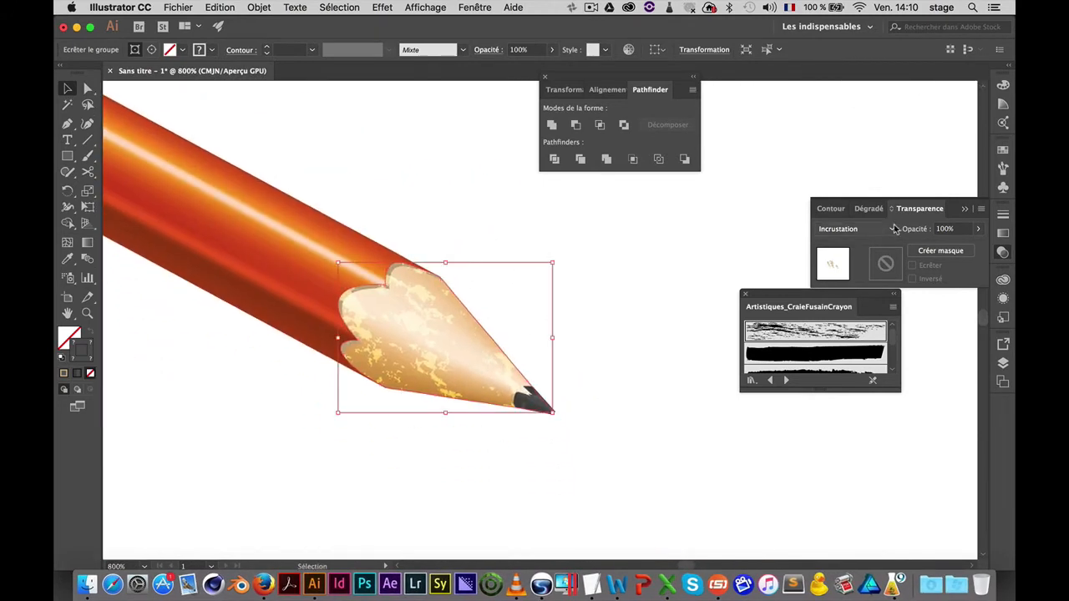
{"action": "left_click", "coordinate": [856, 229]}
{"action": "left_click", "coordinate": [869, 373]}
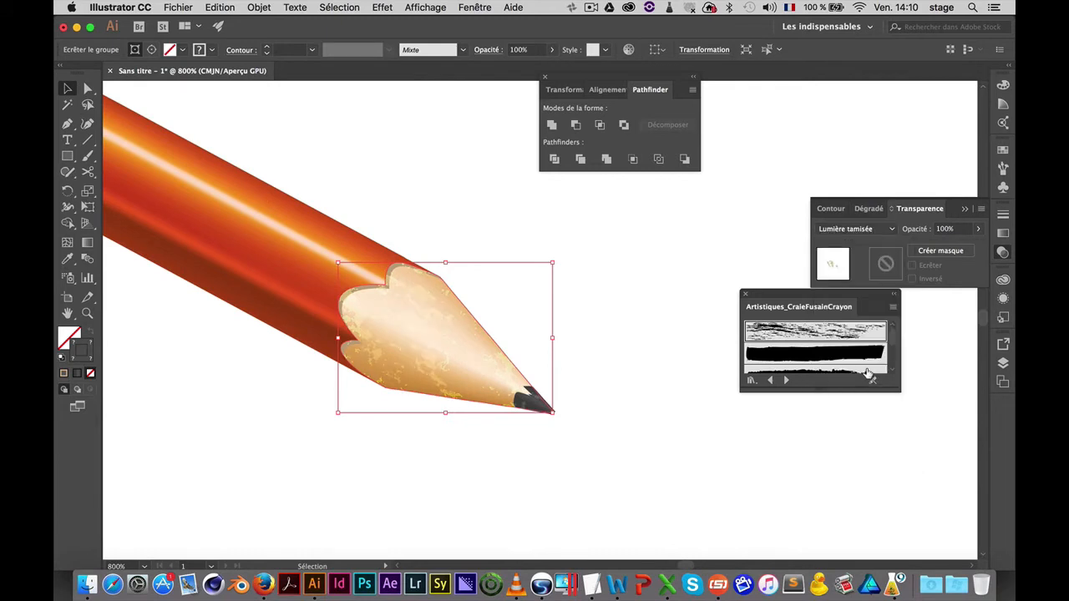
{"action": "left_click", "coordinate": [627, 353]}
{"action": "left_click", "coordinate": [459, 343]}
{"action": "left_click", "coordinate": [616, 410]}
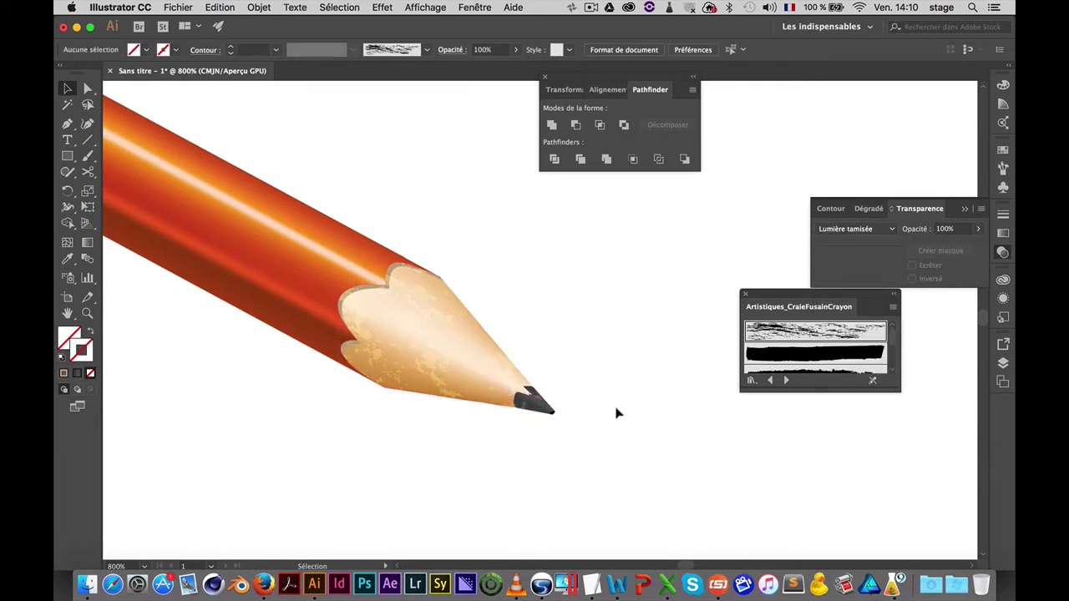
Select only the speckled line inside the texture's clipping group in Calque 2
{"action": "left_click", "coordinate": [529, 404]}
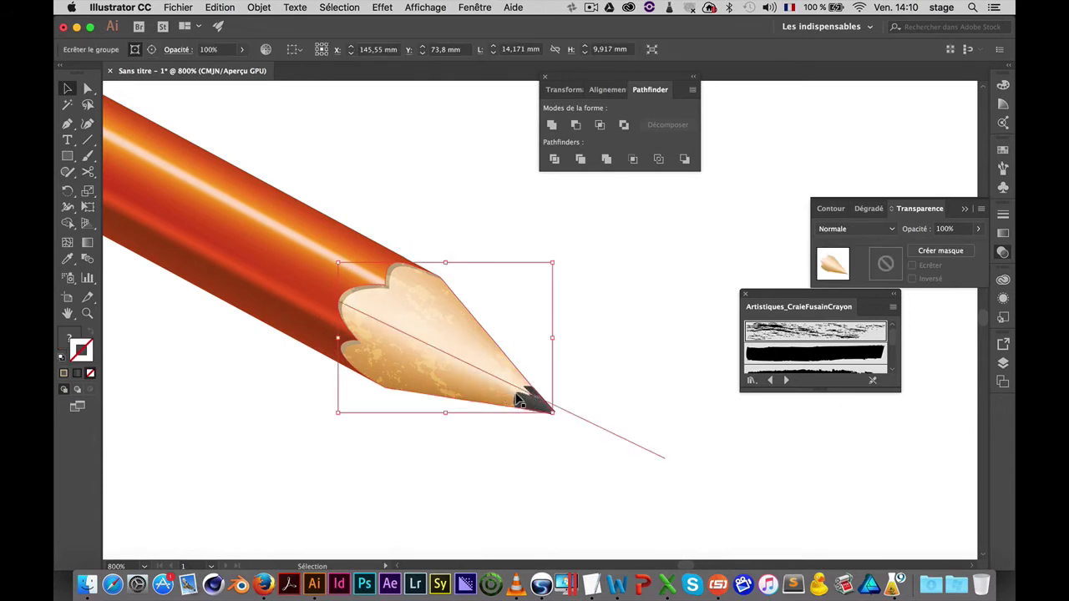
{"action": "left_click", "coordinate": [522, 397]}
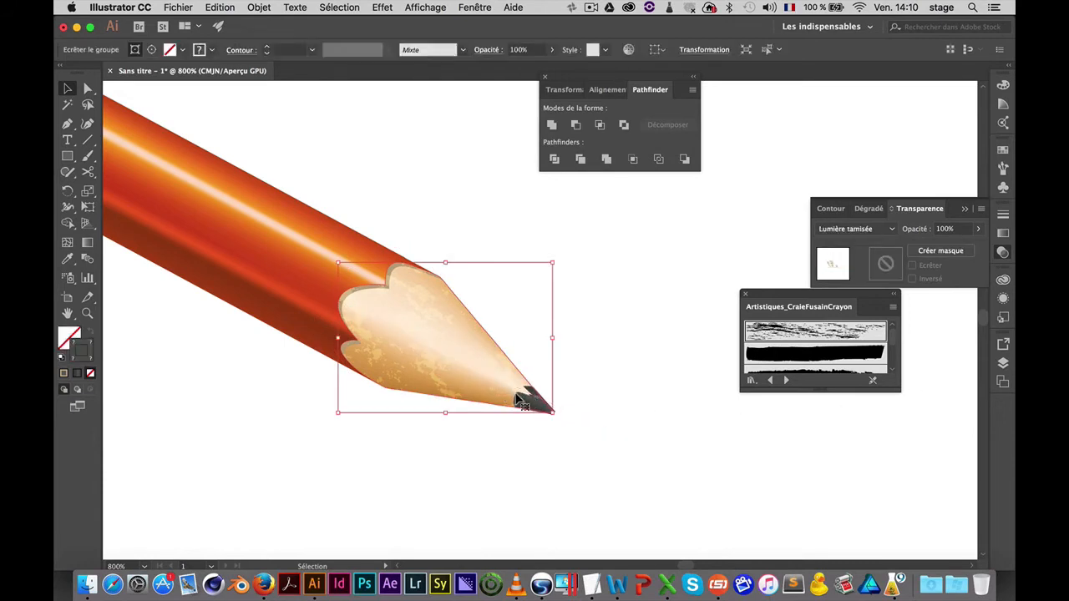
{"action": "left_click", "coordinate": [1005, 366]}
{"action": "left_click", "coordinate": [886, 373]}
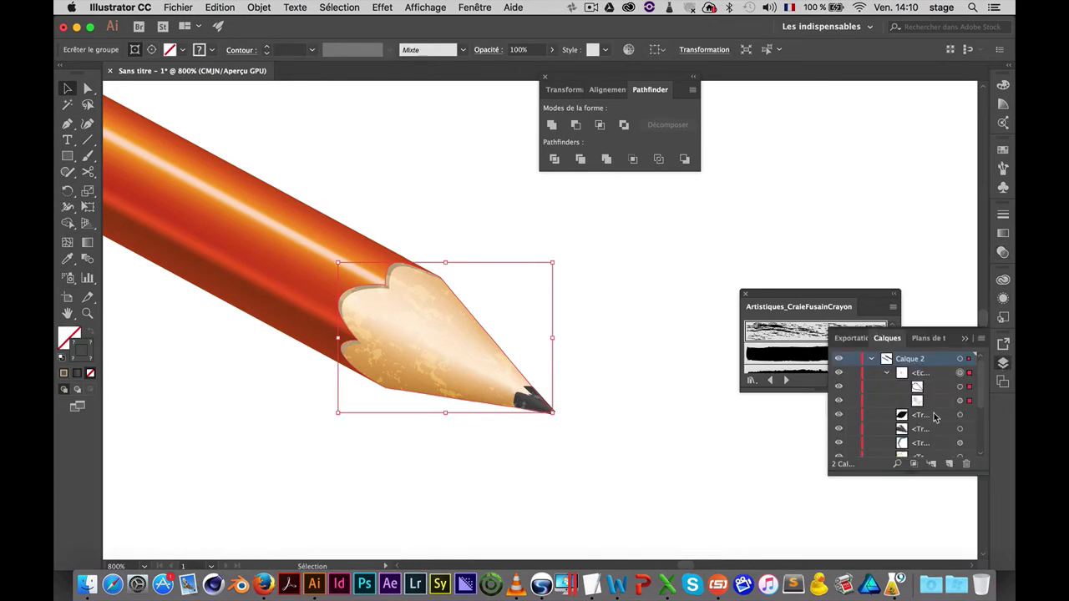
{"action": "left_click", "coordinate": [969, 402]}
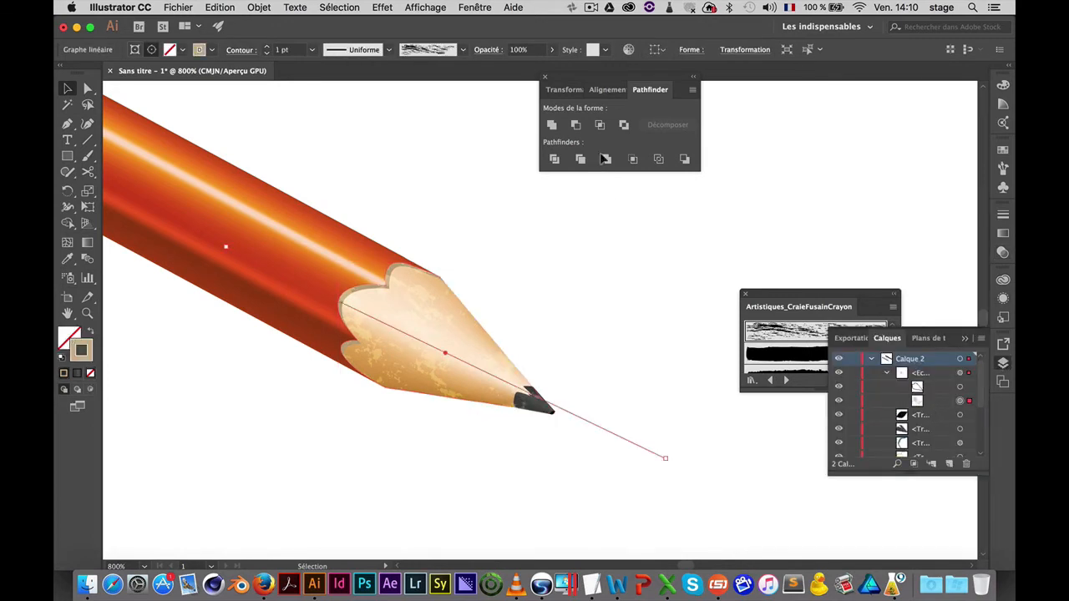
Try stroke weights of 0,5 pt and 0,25 pt on the speckled line
{"action": "left_click", "coordinate": [294, 48]}
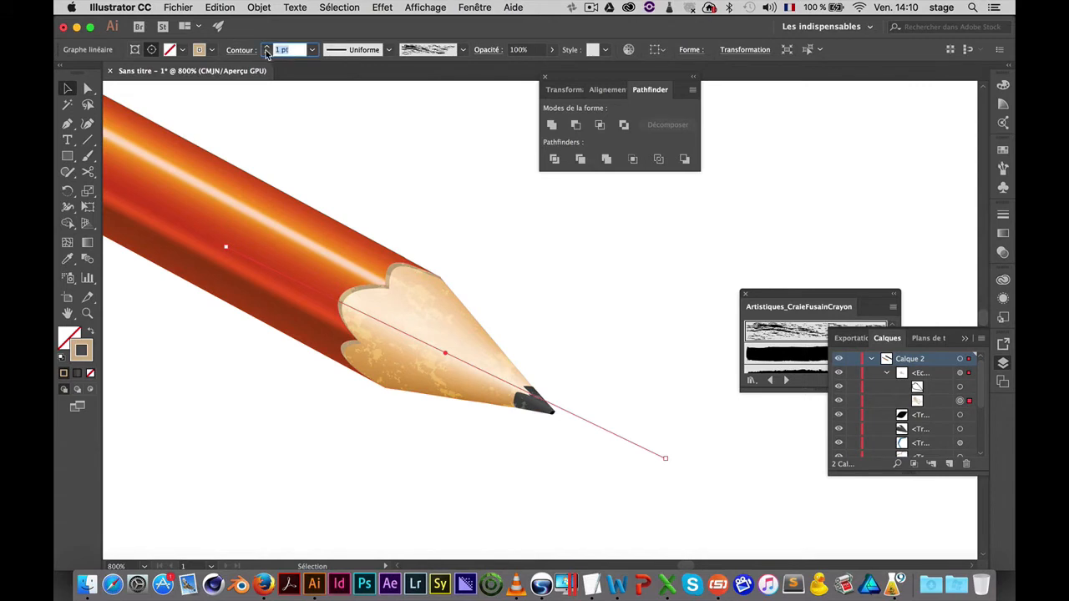
{"action": "left_click", "coordinate": [312, 50]}
{"action": "left_click", "coordinate": [328, 83]}
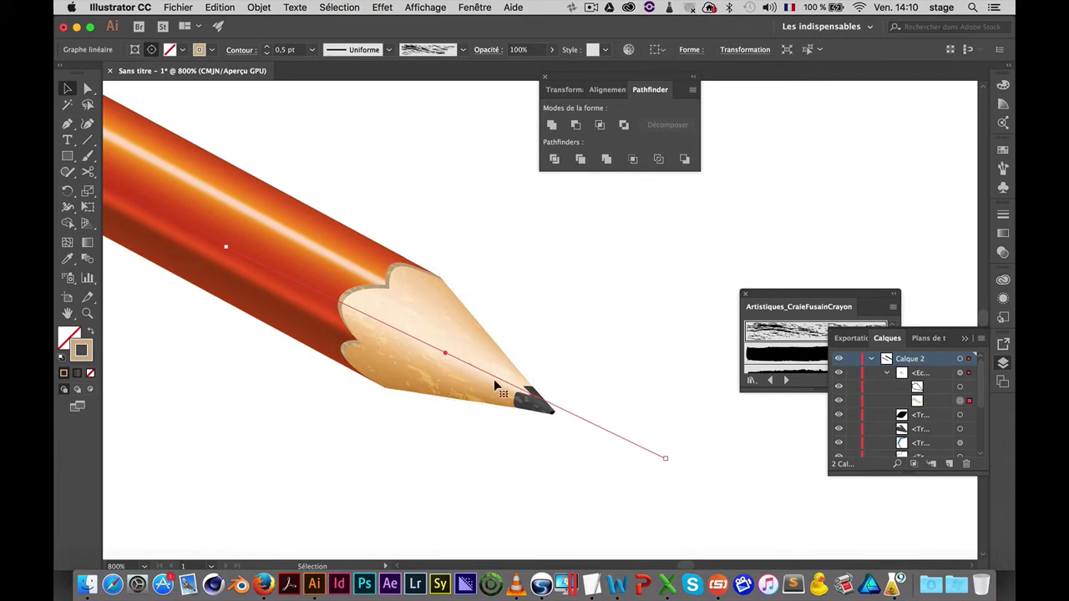
{"action": "left_click", "coordinate": [312, 49]}
{"action": "left_click", "coordinate": [328, 64]}
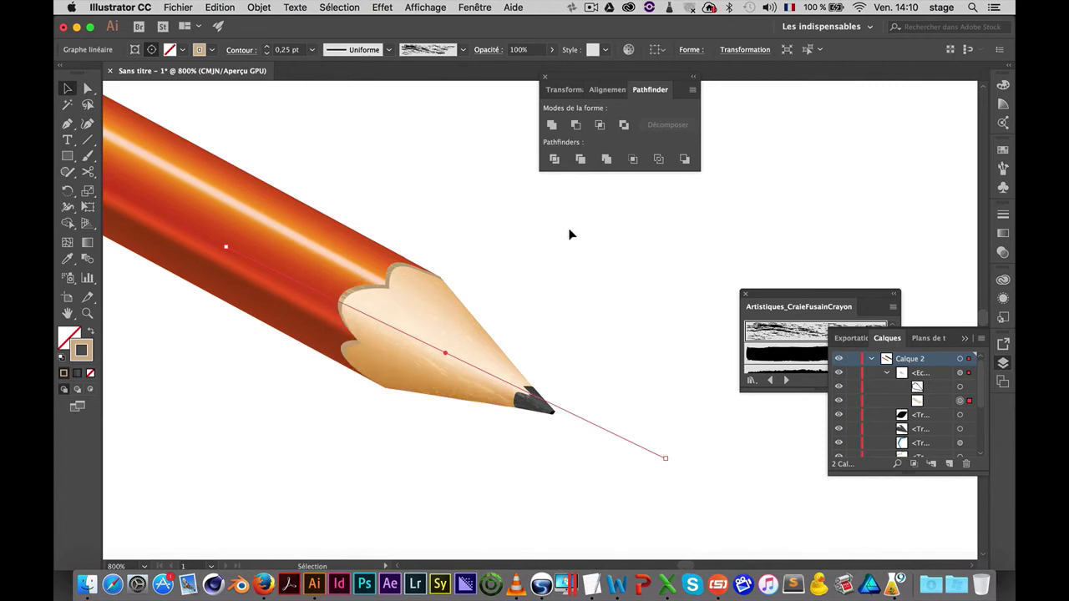
{"action": "left_click", "coordinate": [311, 51]}
{"action": "left_click", "coordinate": [327, 79]}
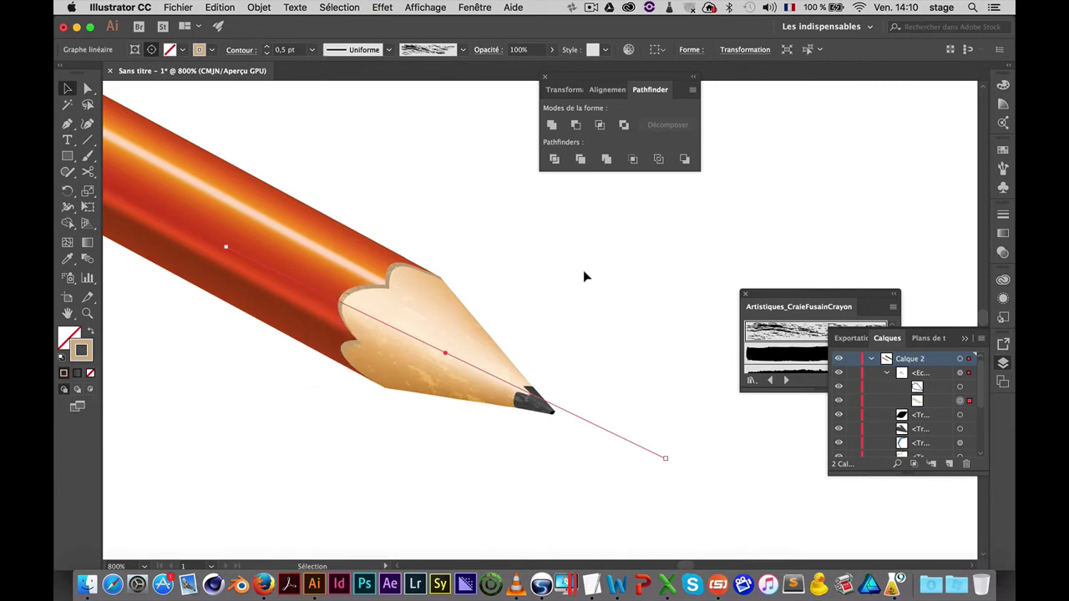
Set the speckled line's stroke weight to 0,35 pt
{"action": "left_click", "coordinate": [280, 49]}
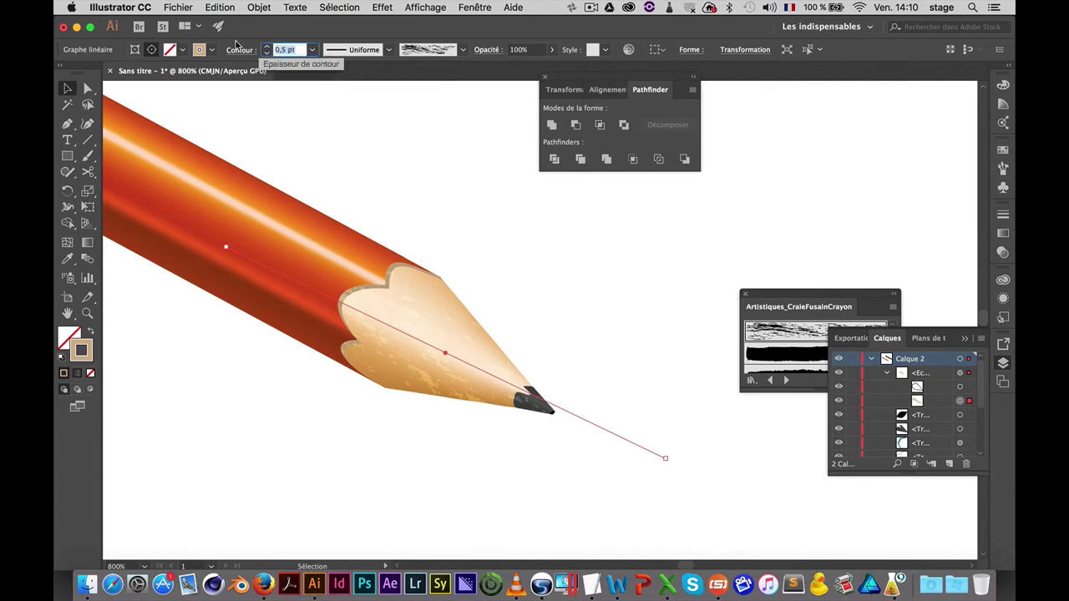
{"action": "type", "text": "0"}
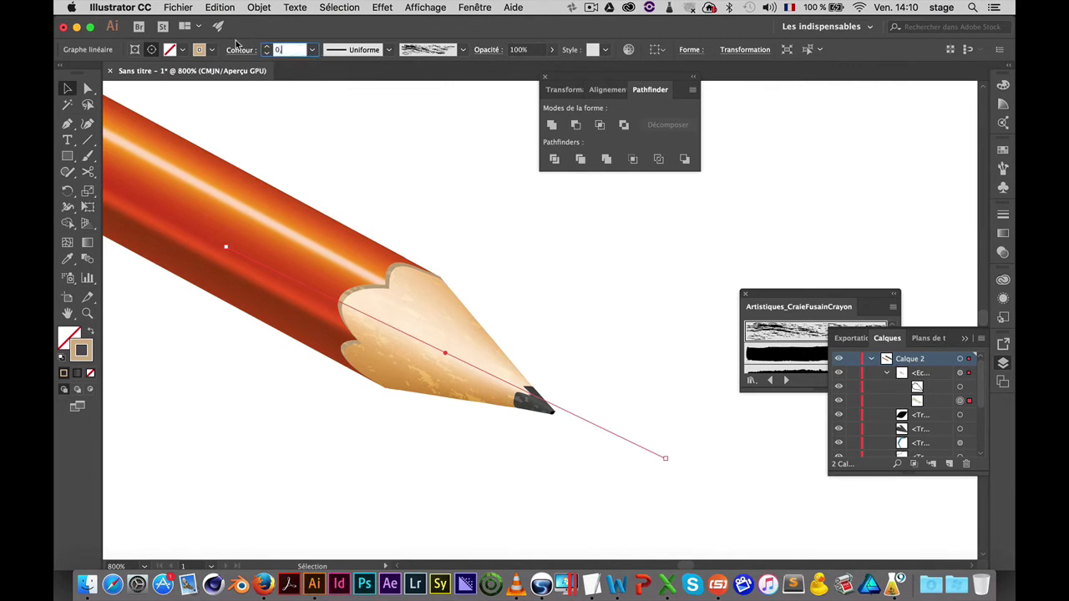
{"action": "key", "text": "super+alt+space"}
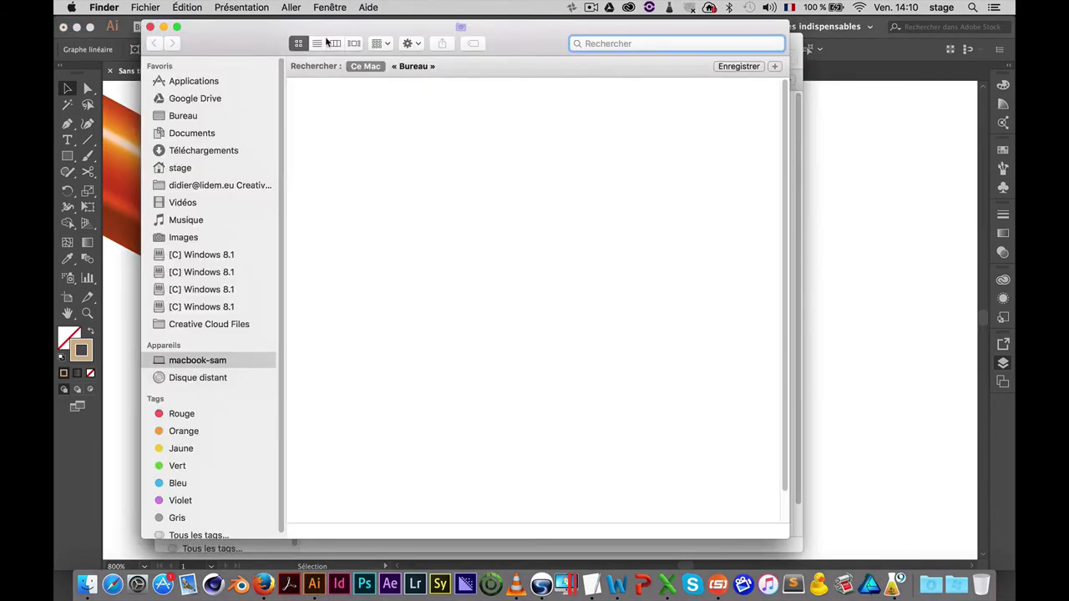
{"action": "left_click", "coordinate": [156, 31]}
{"action": "left_click", "coordinate": [557, 324]}
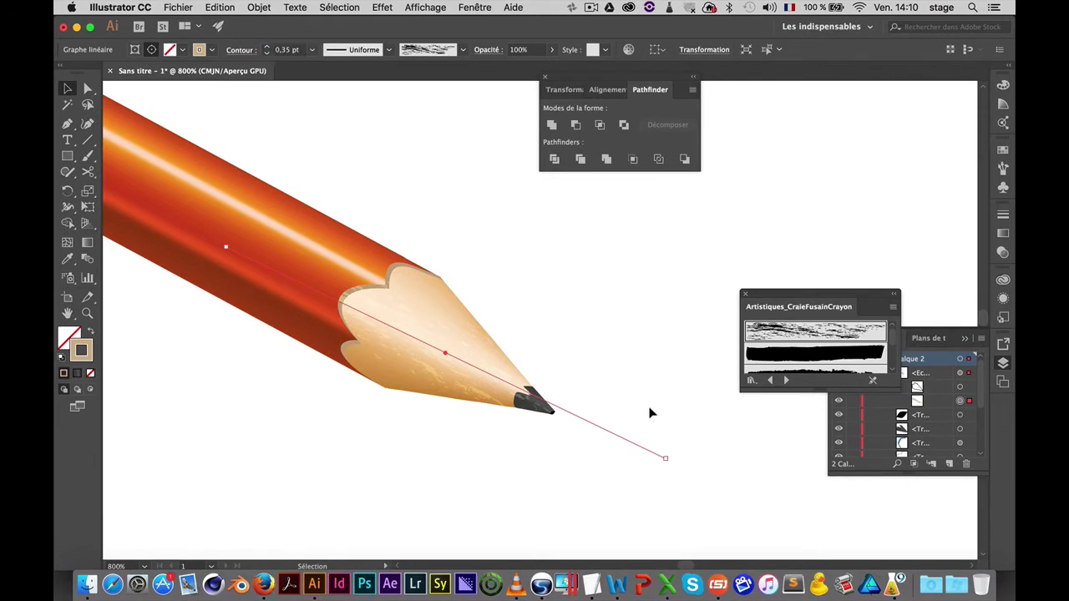
{"action": "left_click", "coordinate": [588, 419]}
Move the texture's clipping group below the graphite tip shapes in Calque 2, directly above the cone's clipping group, and deselect it
{"action": "left_click", "coordinate": [443, 350]}
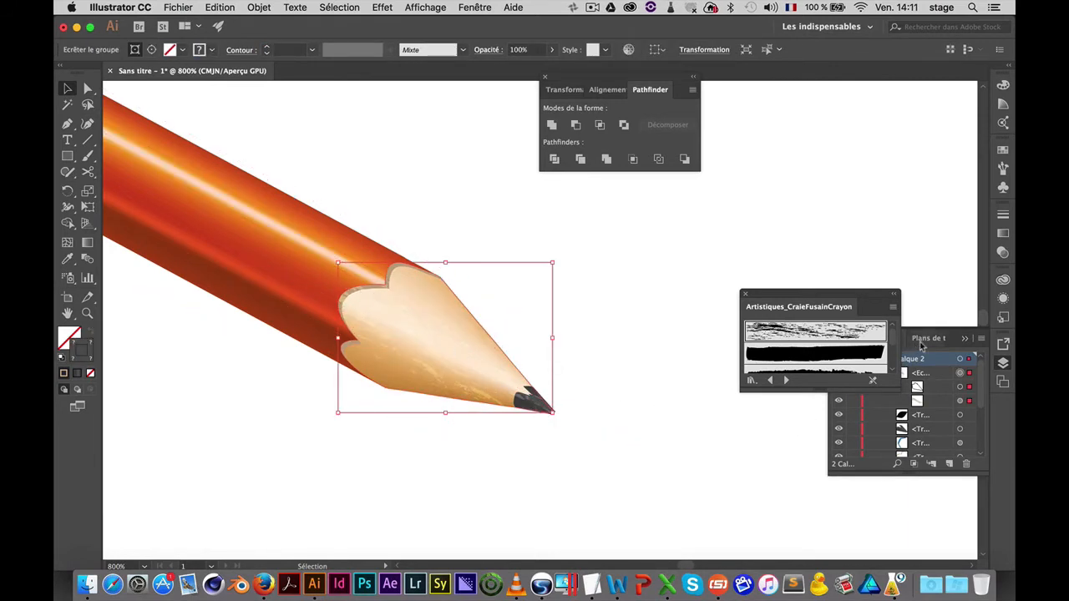
{"action": "left_click", "coordinate": [914, 377]}
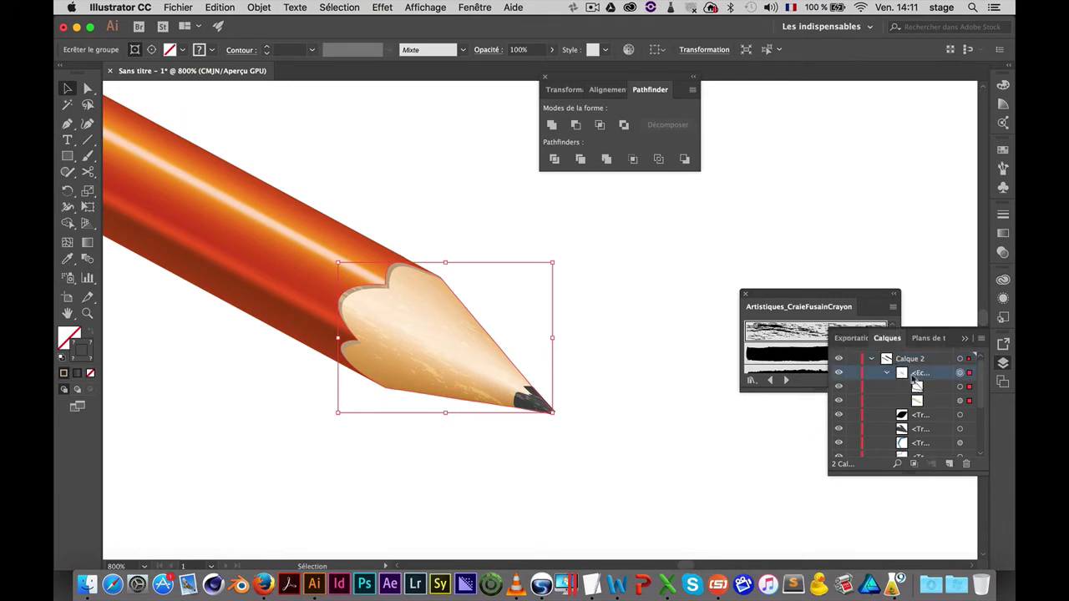
{"action": "left_click", "coordinate": [888, 374]}
{"action": "left_click_drag", "start_coordinate": [900, 377], "coordinate": [919, 432]}
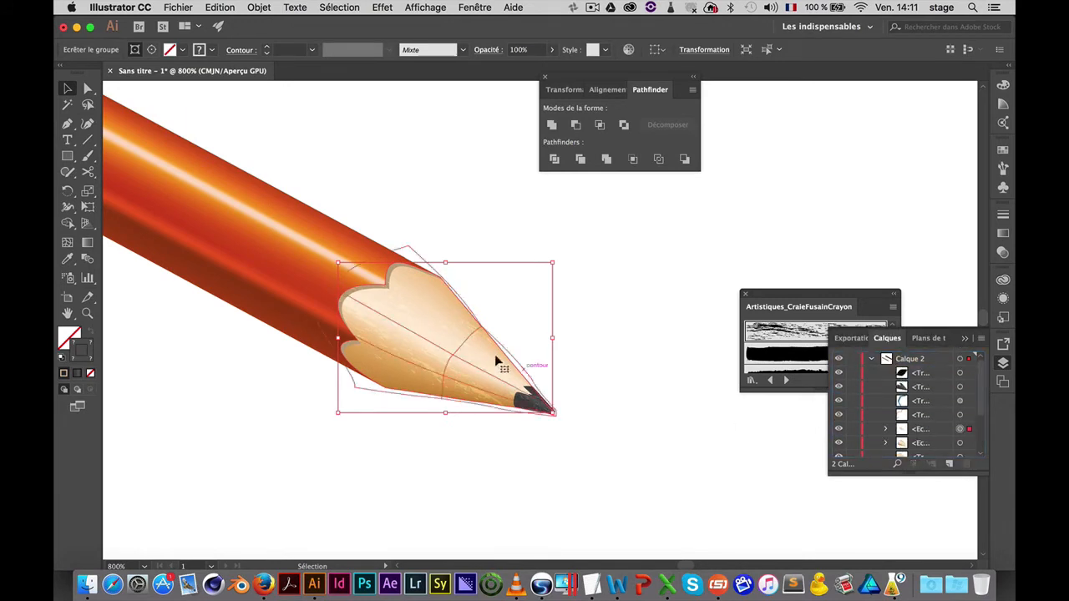
{"action": "left_click", "coordinate": [598, 350]}
Compare the textured cone with the green reference pencil and inspect its grain up close
{"action": "key", "text": "super+space"}
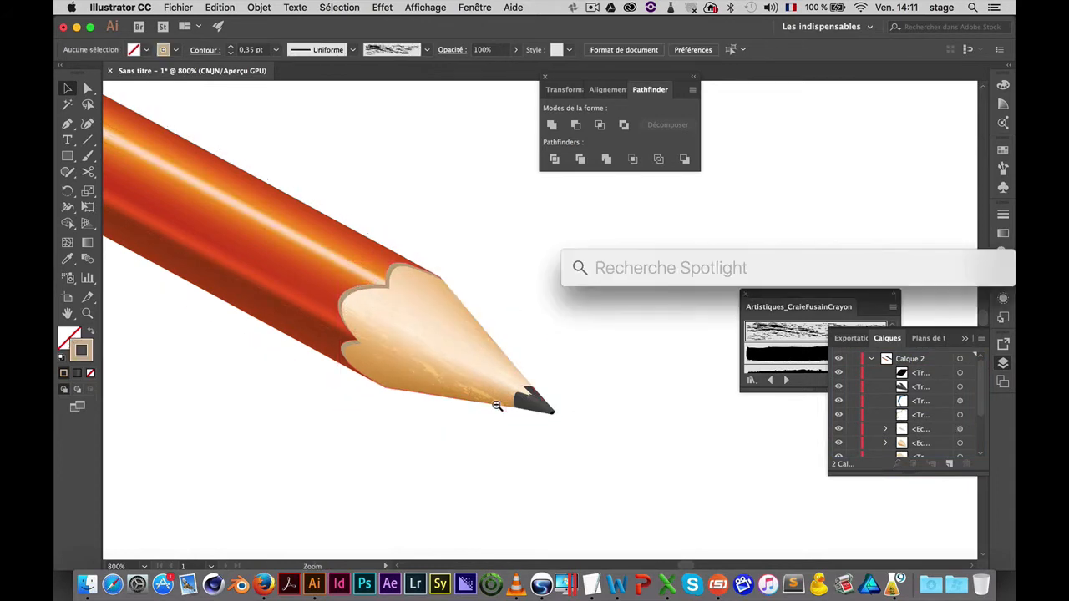
{"action": "left_click", "coordinate": [496, 404], "text": "alt+super"}
{"action": "left_click", "coordinate": [496, 403], "text": "alt+super"}
{"action": "left_click", "coordinate": [594, 346], "text": "alt+super"}
{"action": "left_click", "coordinate": [594, 346], "text": "alt+super"}
{"action": "scroll", "coordinate": [584, 336], "scroll_direction": "right", "scroll_amount": 2}
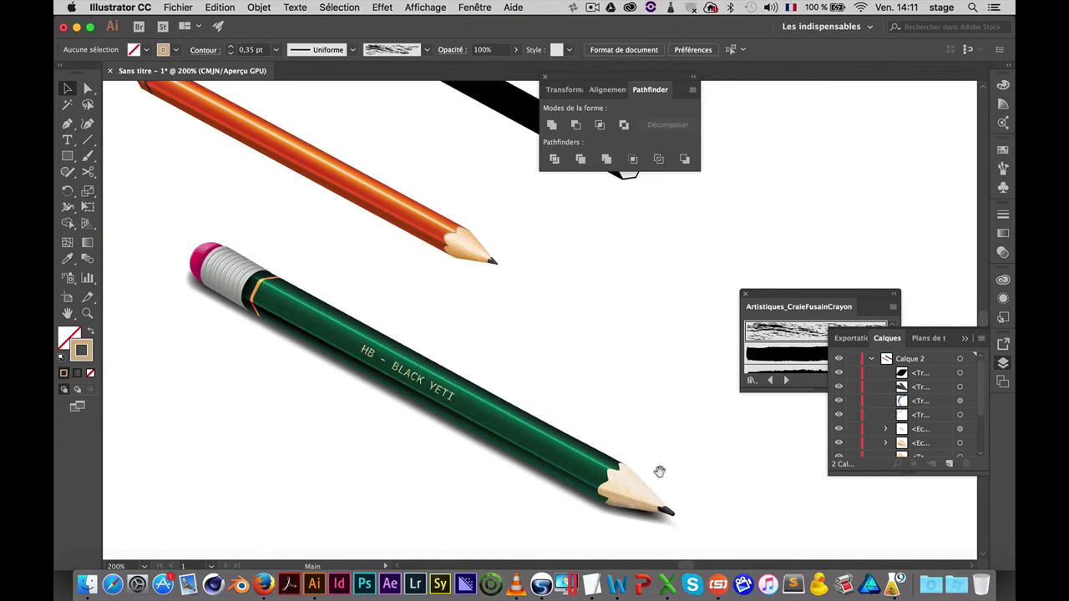
{"action": "left_click_drag", "start_coordinate": [460, 271], "coordinate": [729, 339]}
{"action": "left_click_drag", "start_coordinate": [487, 238], "coordinate": [482, 337]}
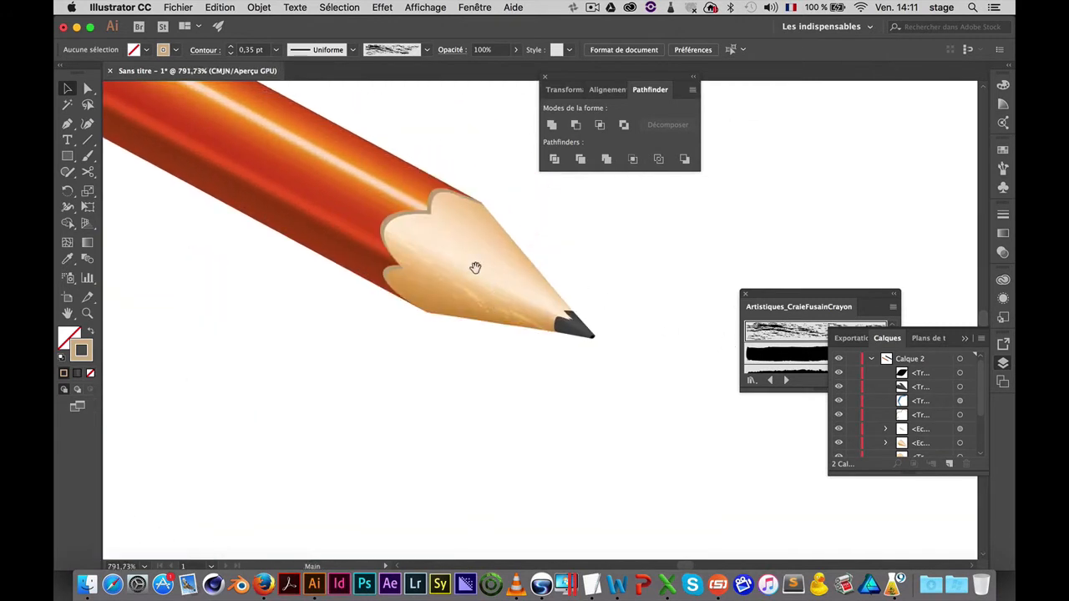
Select the gradient mesh inside the wooden cone's clipping group in Calque 2 for direct point editing
{"action": "left_click", "coordinate": [443, 315]}
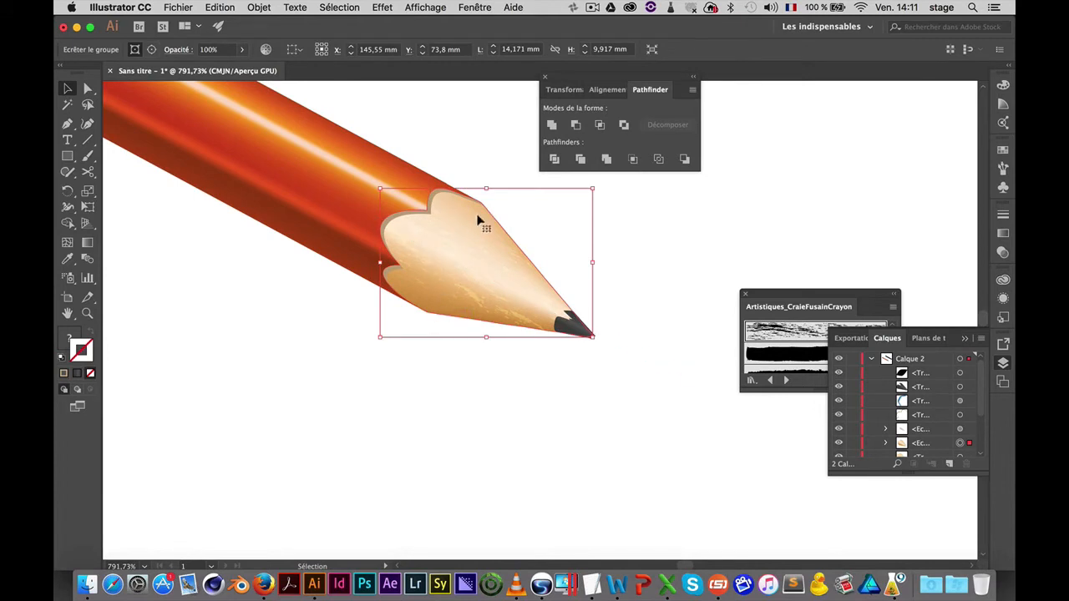
{"action": "left_click", "coordinate": [914, 445]}
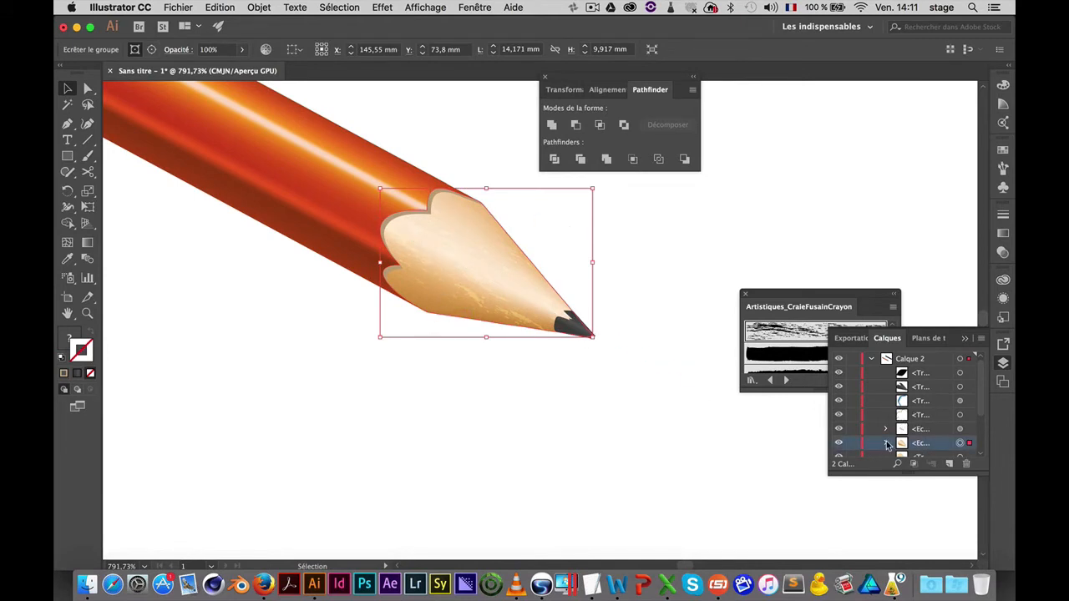
{"action": "left_click", "coordinate": [887, 443]}
{"action": "left_click", "coordinate": [969, 430]}
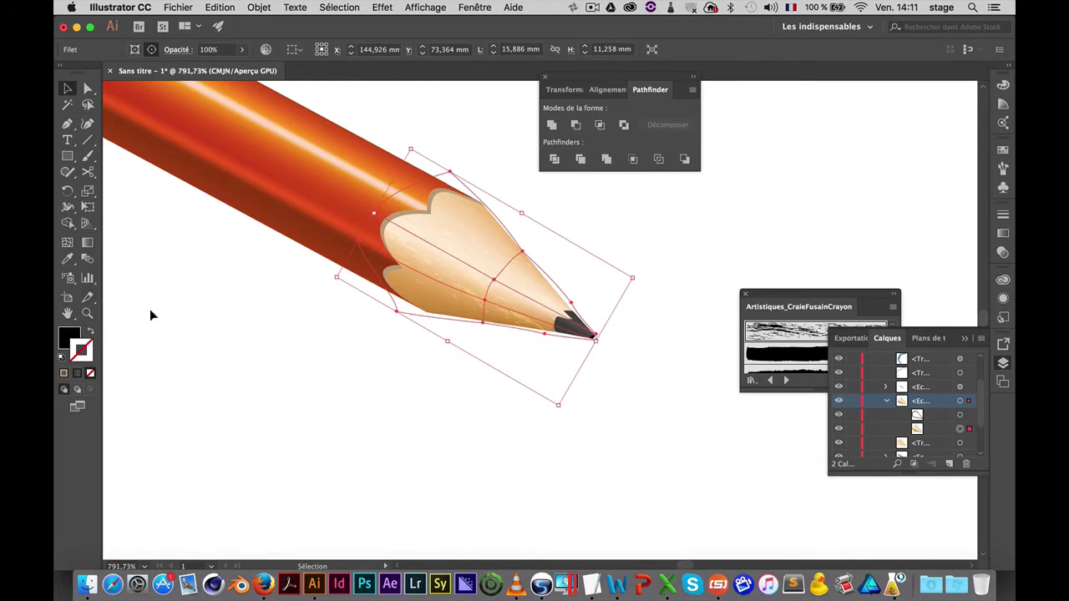
{"action": "key", "text": "a"}
Recolor the mesh points along the cone's upper edge down to the tip with the last-used light orange, setting cyan to 6%
{"action": "left_click", "coordinate": [67, 336]}
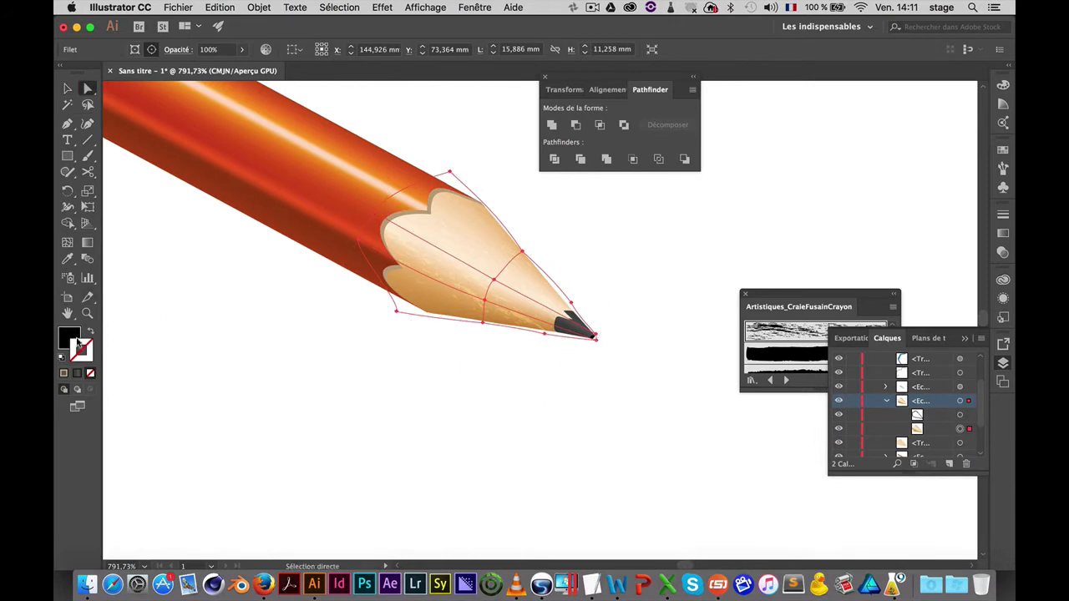
{"action": "left_click", "coordinate": [521, 252]}
{"action": "mouse_move", "coordinate": [451, 177]}
{"action": "left_mouse_down"}
{"action": "mouse_move", "coordinate": [501, 204]}
{"action": "mouse_move", "coordinate": [585, 334]}
{"action": "mouse_move", "coordinate": [608, 345]}
{"action": "left_mouse_up"}
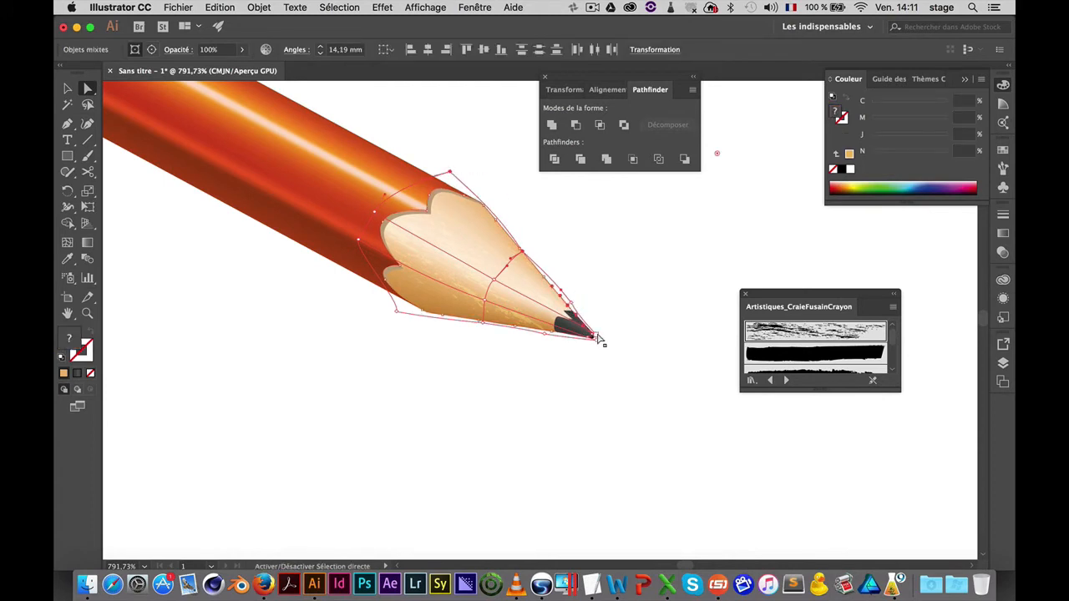
{"action": "left_click", "coordinate": [596, 336]}
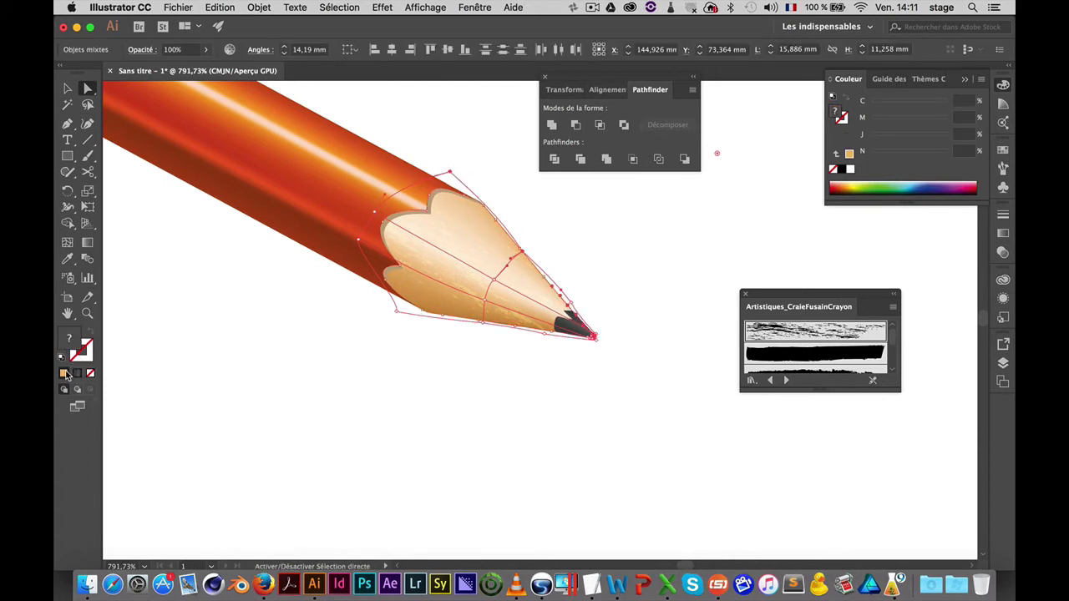
{"action": "left_click", "coordinate": [849, 155]}
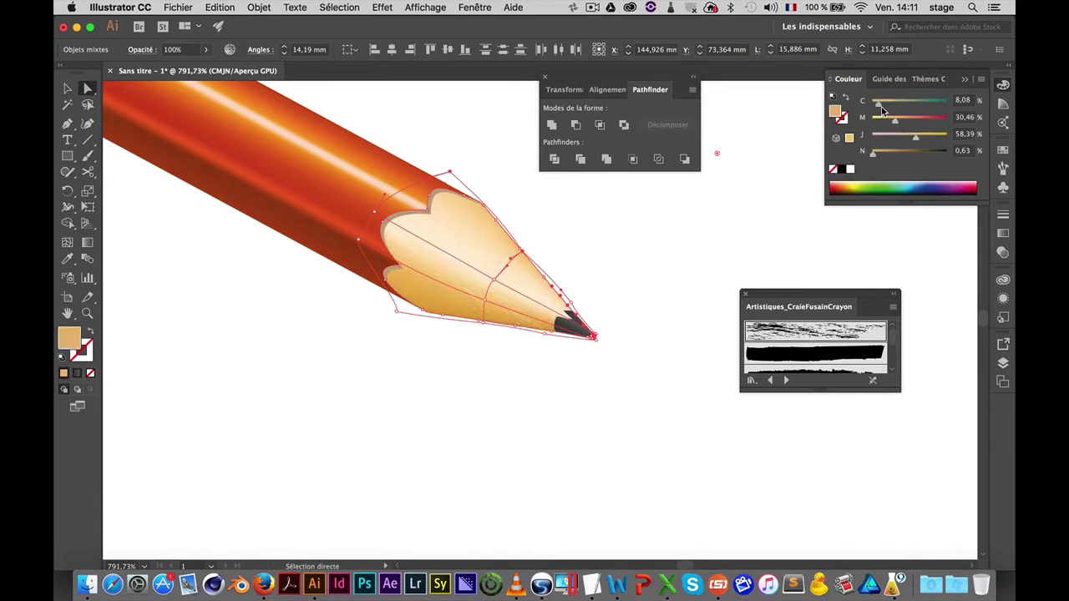
{"action": "left_click_drag", "start_coordinate": [879, 108], "coordinate": [881, 109]}
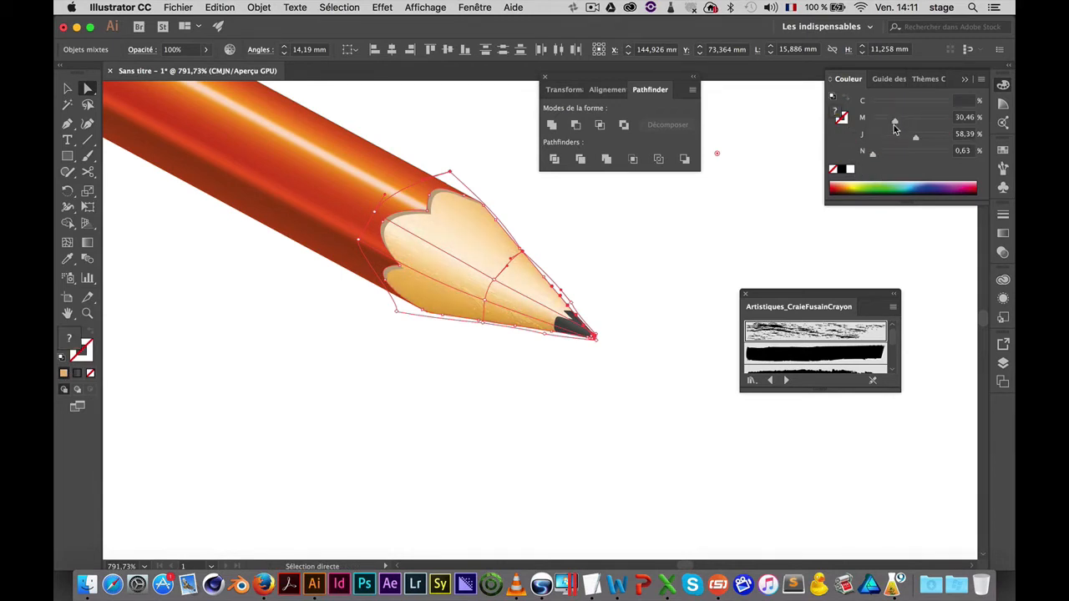
{"action": "left_click", "coordinate": [574, 253]}
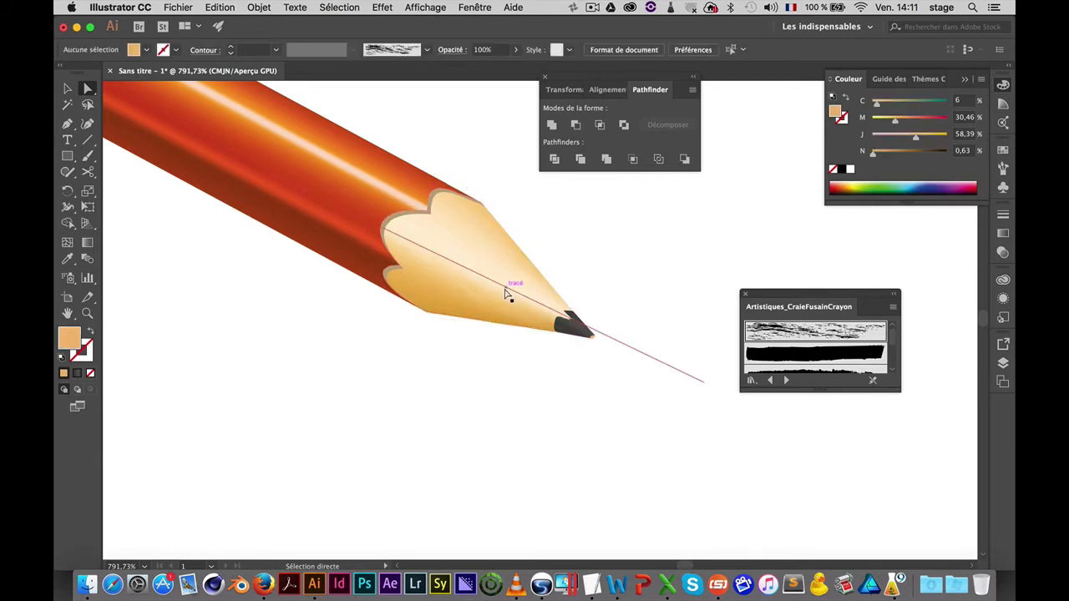
Move the cone's gradient mesh clipping group off the pencil to the empty area below it and deselect it
{"action": "key", "text": "v"}
{"action": "left_click", "coordinate": [491, 292]}
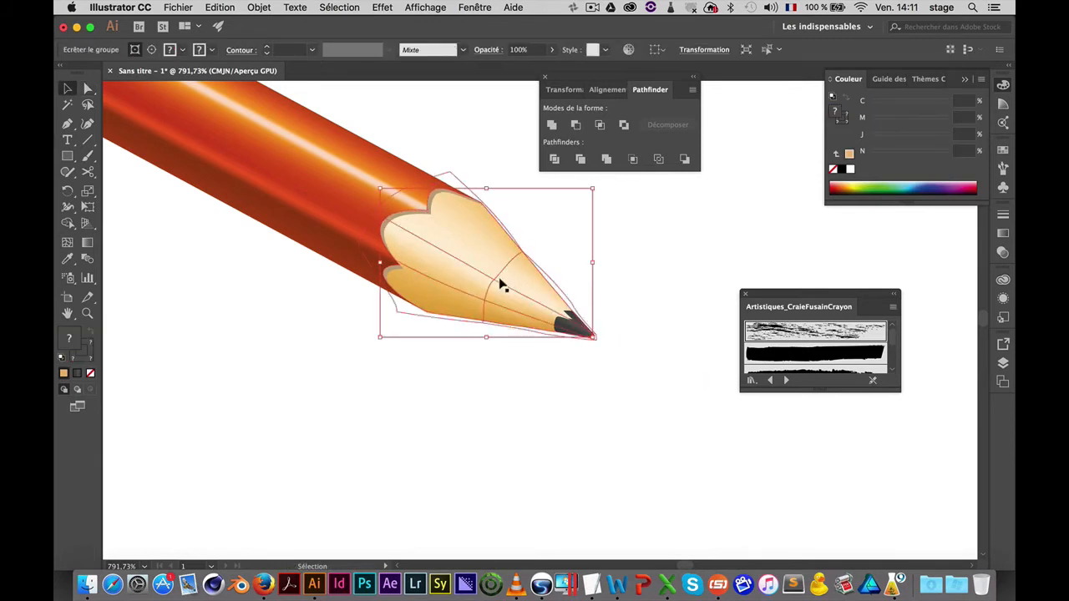
{"action": "left_click_drag", "start_coordinate": [501, 280], "coordinate": [395, 444]}
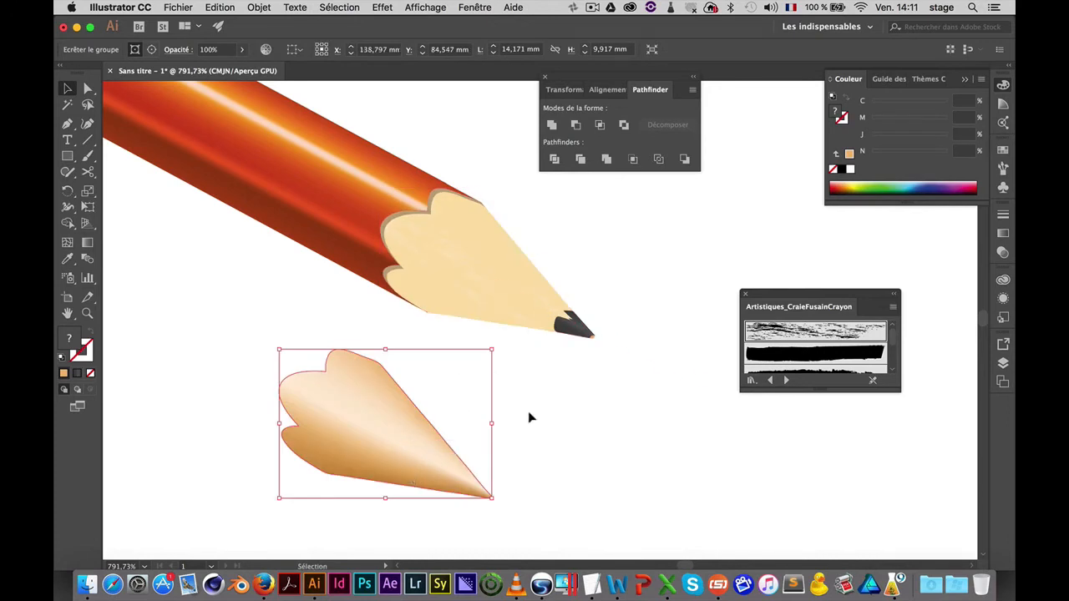
{"action": "left_click", "coordinate": [553, 427]}
Locate the moved cone's clipping group in Calque 2, expand it and select its clipping path
{"action": "key", "text": "a"}
{"action": "left_click", "coordinate": [405, 417]}
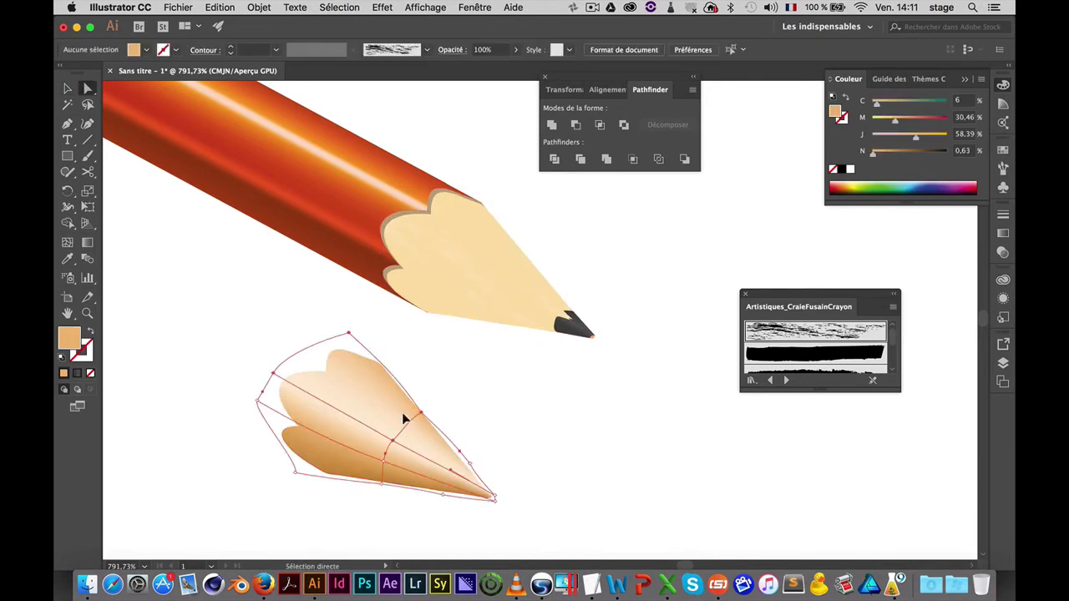
{"action": "left_click", "coordinate": [1003, 363]}
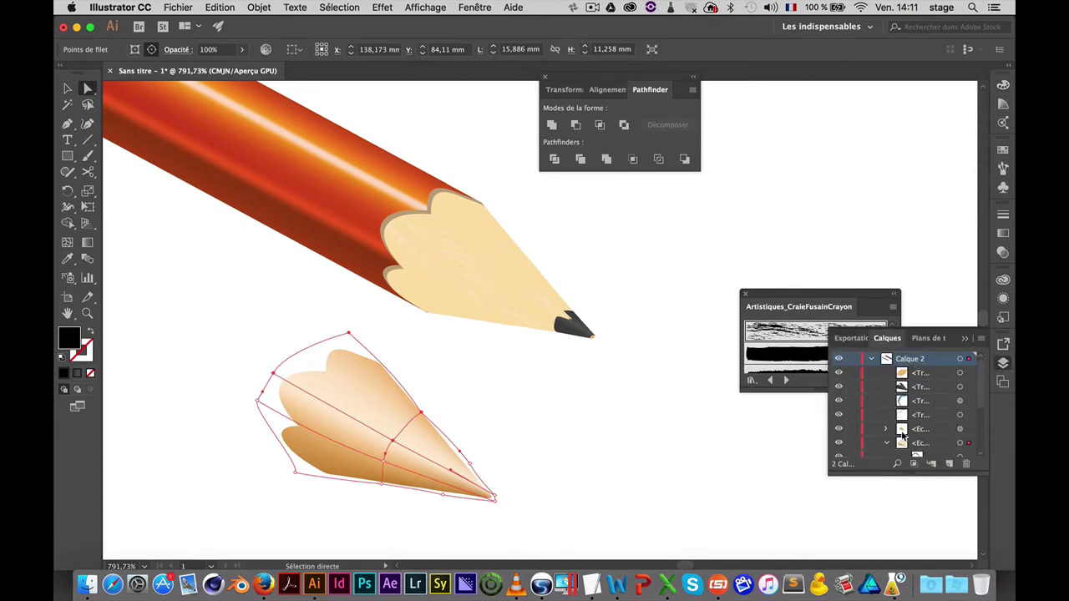
{"action": "scroll", "coordinate": [887, 445], "scroll_direction": "down", "scroll_amount": 3}
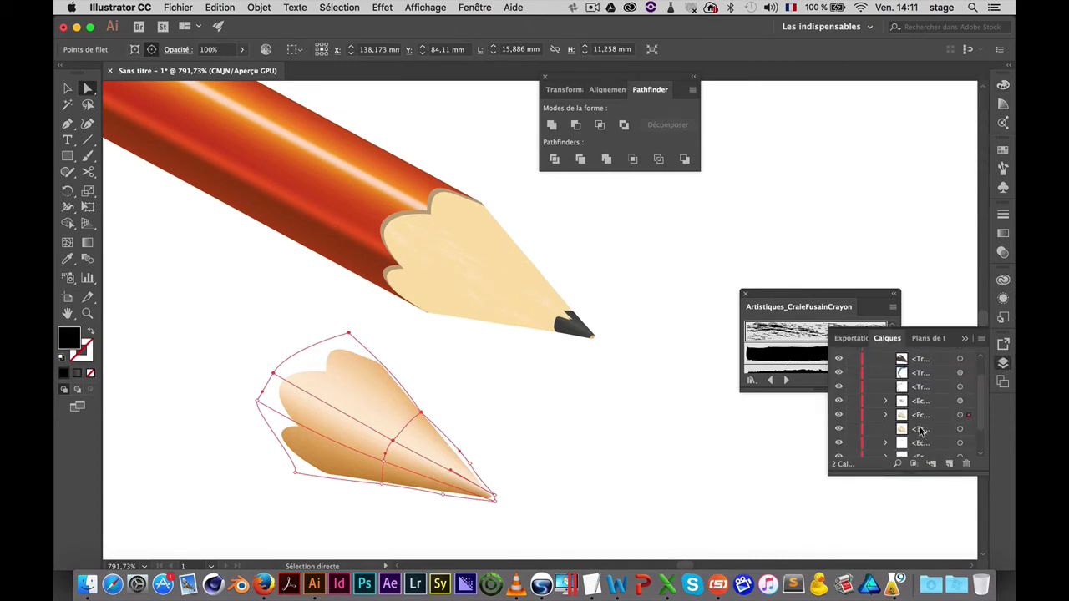
{"action": "left_click", "coordinate": [886, 401]}
{"action": "left_click", "coordinate": [970, 415]}
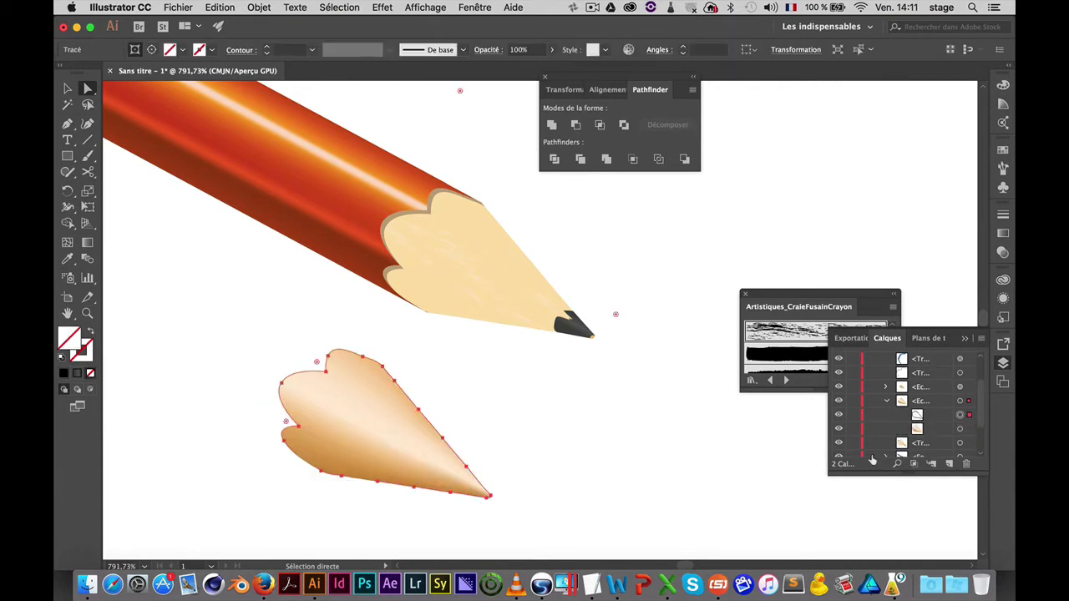
Try a very pale cream fill on the mesh points along the moved cone's upper edge
{"action": "left_click", "coordinate": [368, 359]}
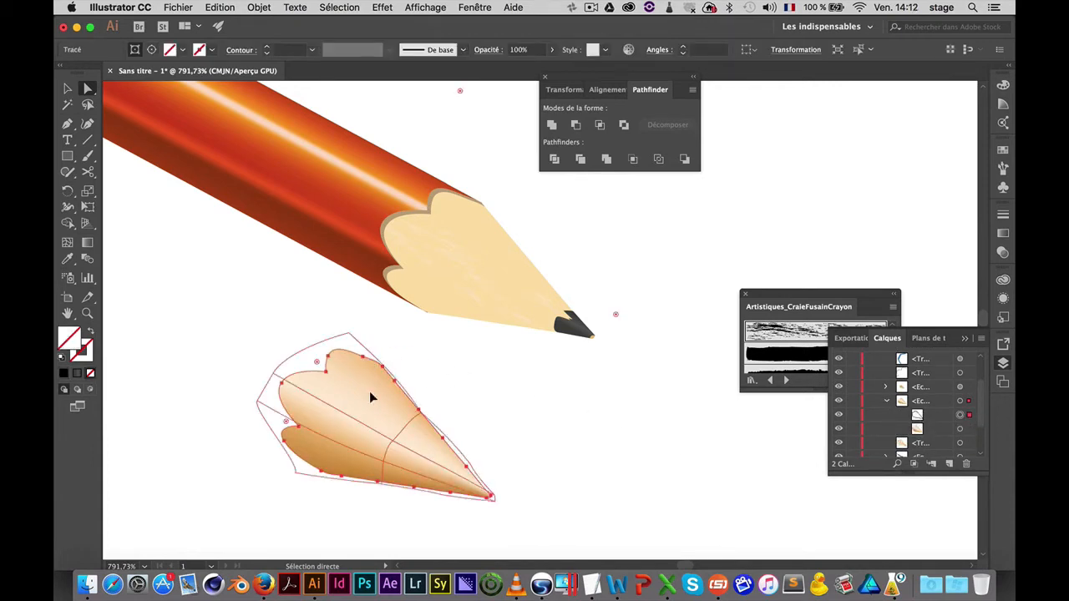
{"action": "left_click", "coordinate": [349, 334]}
{"action": "left_click", "coordinate": [349, 334]}
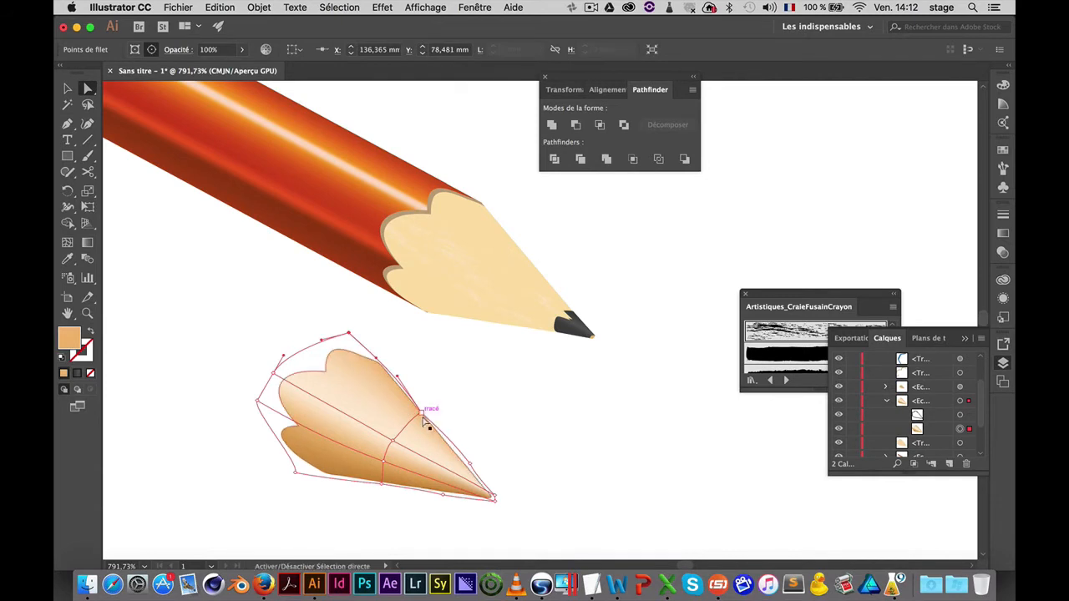
{"action": "left_click_drag", "start_coordinate": [424, 418], "coordinate": [513, 479]}
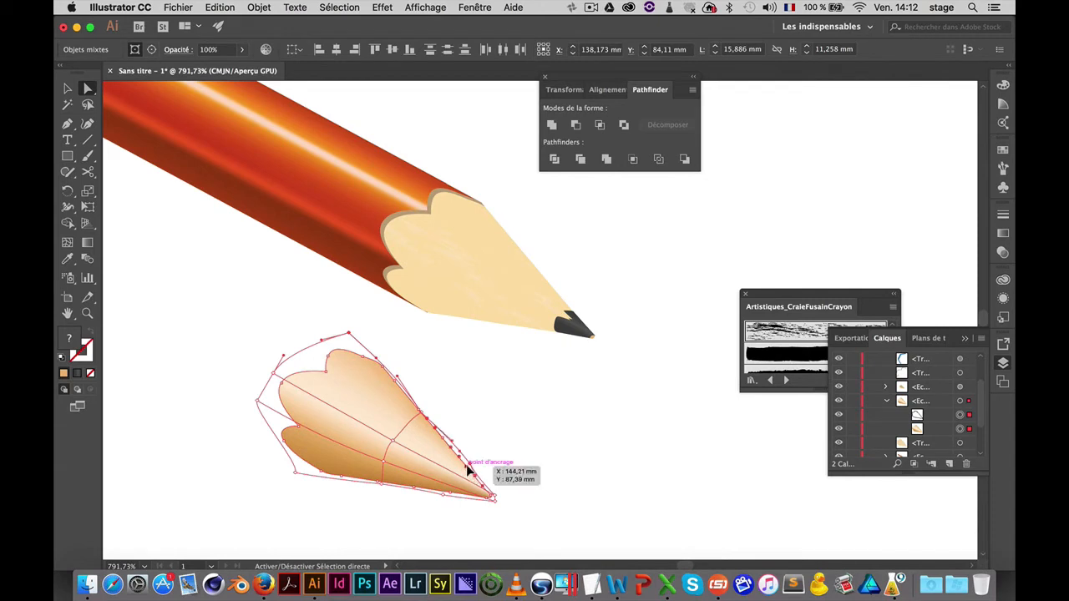
{"action": "left_click", "coordinate": [493, 498]}
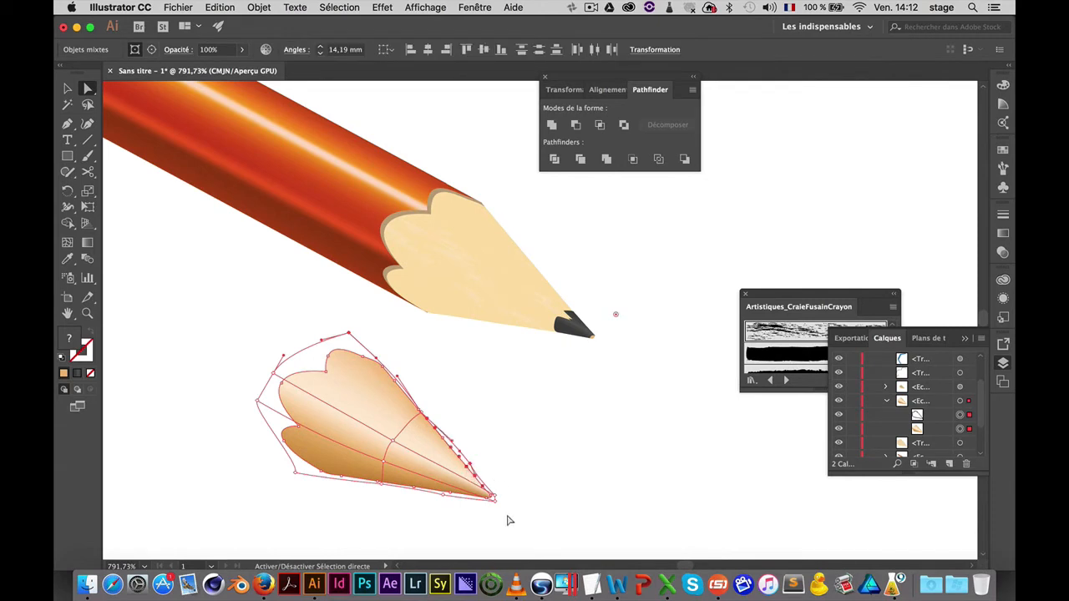
{"action": "double_click", "coordinate": [72, 340]}
{"action": "left_click_drag", "start_coordinate": [432, 216], "coordinate": [398, 206]}
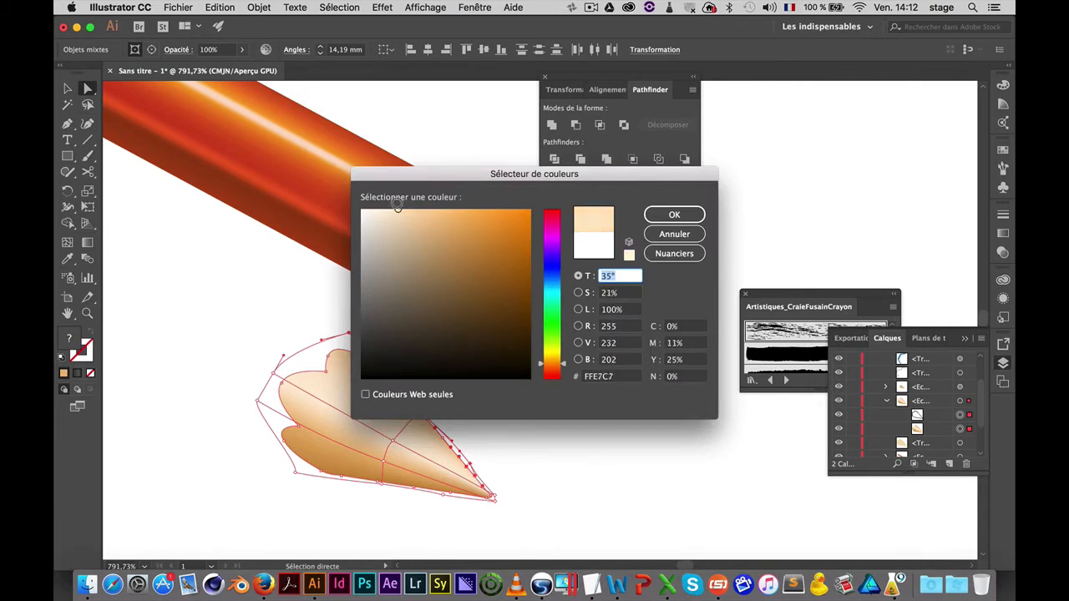
{"action": "left_click", "coordinate": [673, 215]}
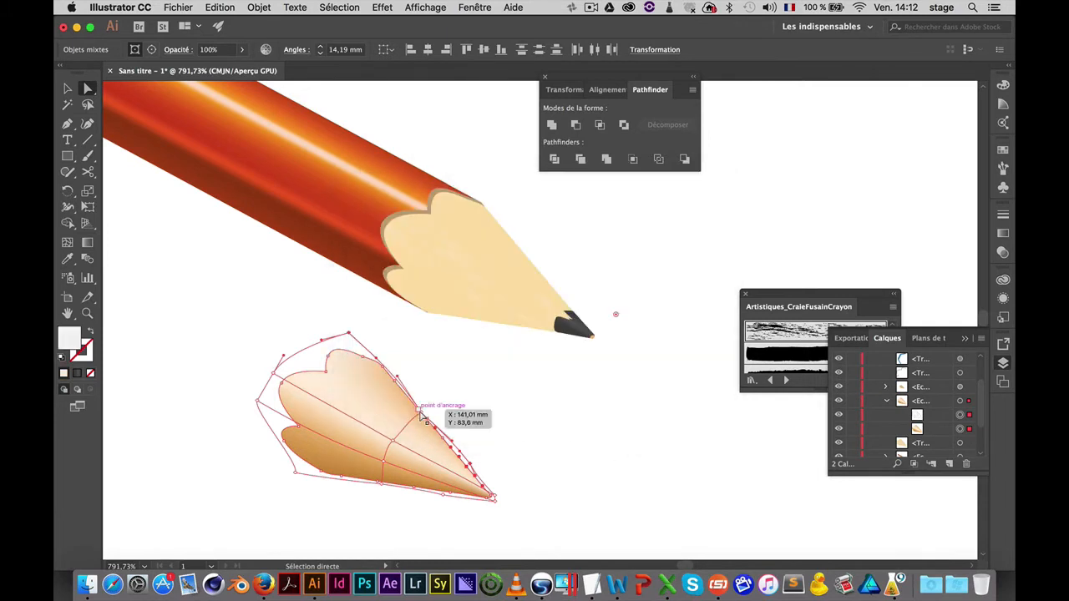
Recolor the mesh points midway along the cone's upper edge with pale beige sampled from its upper lobe, and deselect
{"action": "left_click", "coordinate": [424, 416]}
{"action": "left_click", "coordinate": [416, 427]}
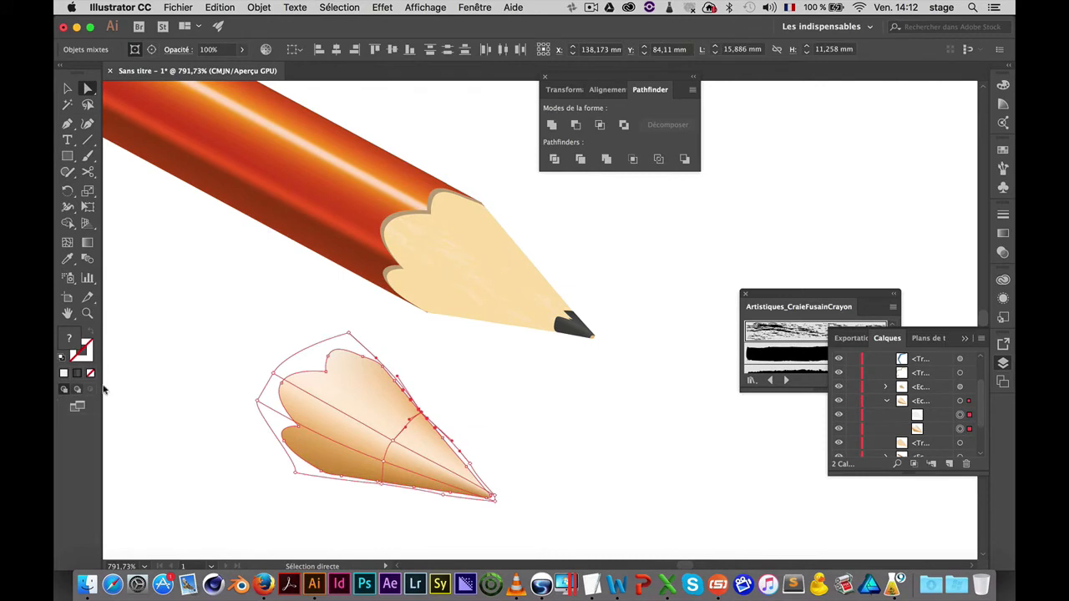
{"action": "key", "text": "i"}
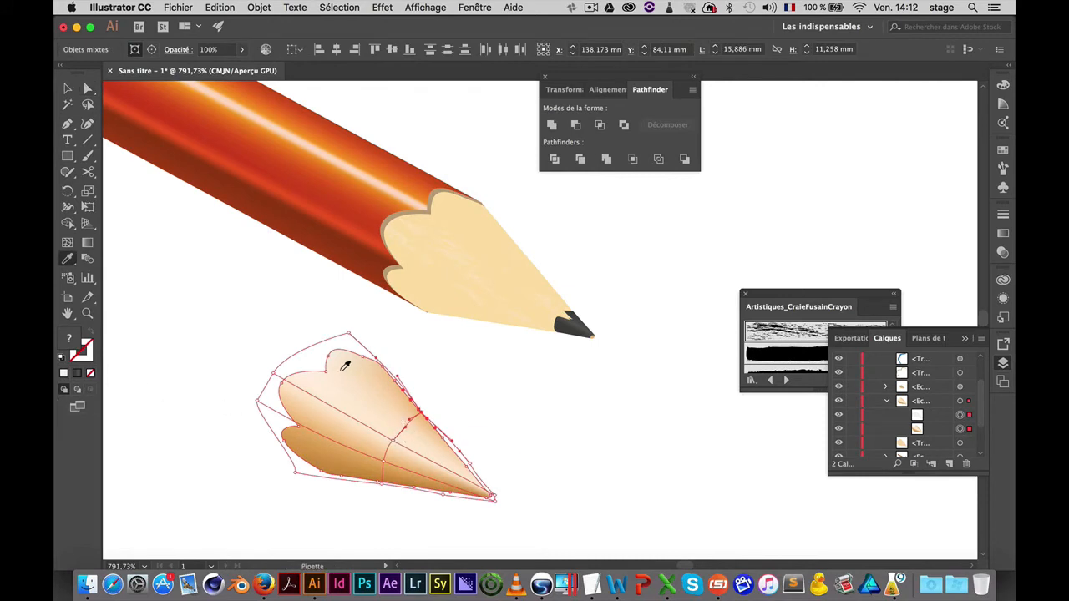
{"action": "left_click", "coordinate": [341, 369]}
{"action": "left_click", "coordinate": [524, 451], "text": "super"}
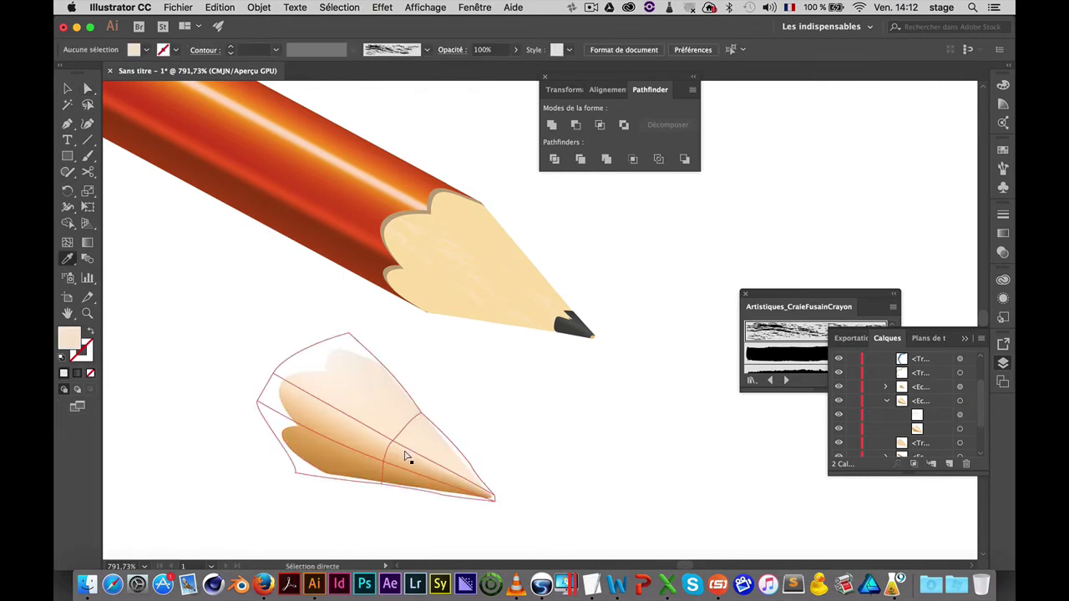
Fill the moved cone's entire gradient mesh with the pale beige sampled from its upper part, and deselect it
{"action": "left_click_drag", "start_coordinate": [210, 354], "coordinate": [515, 520]}
{"action": "left_click", "coordinate": [376, 388]}
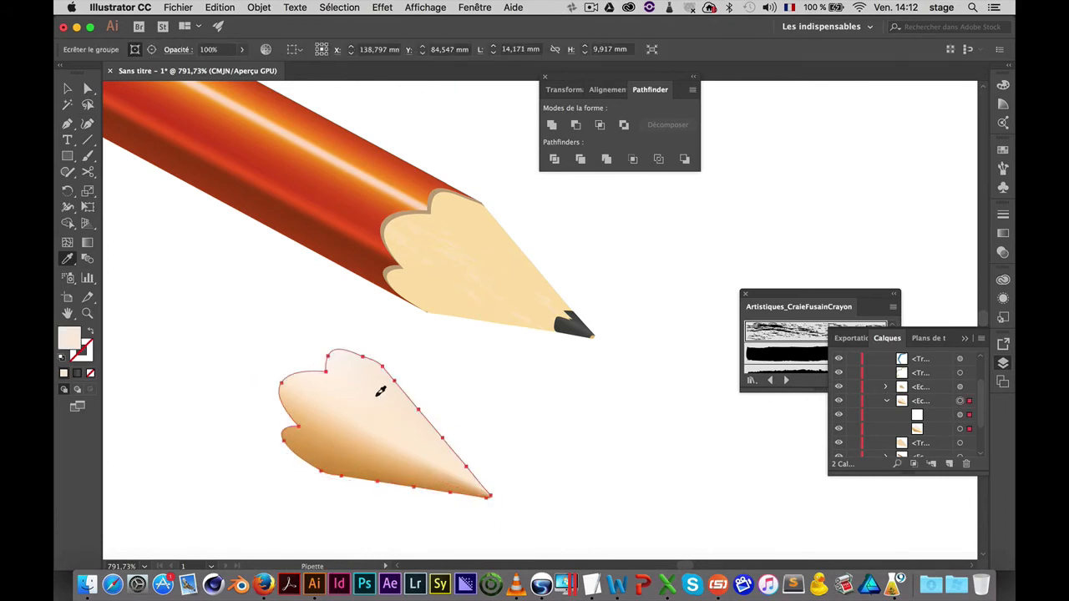
{"action": "left_click", "coordinate": [506, 410], "text": "super"}
Select the mesh points along the moved cone's lower edge and tip and recolor them a slightly darker peach beige
{"action": "key", "text": "a"}
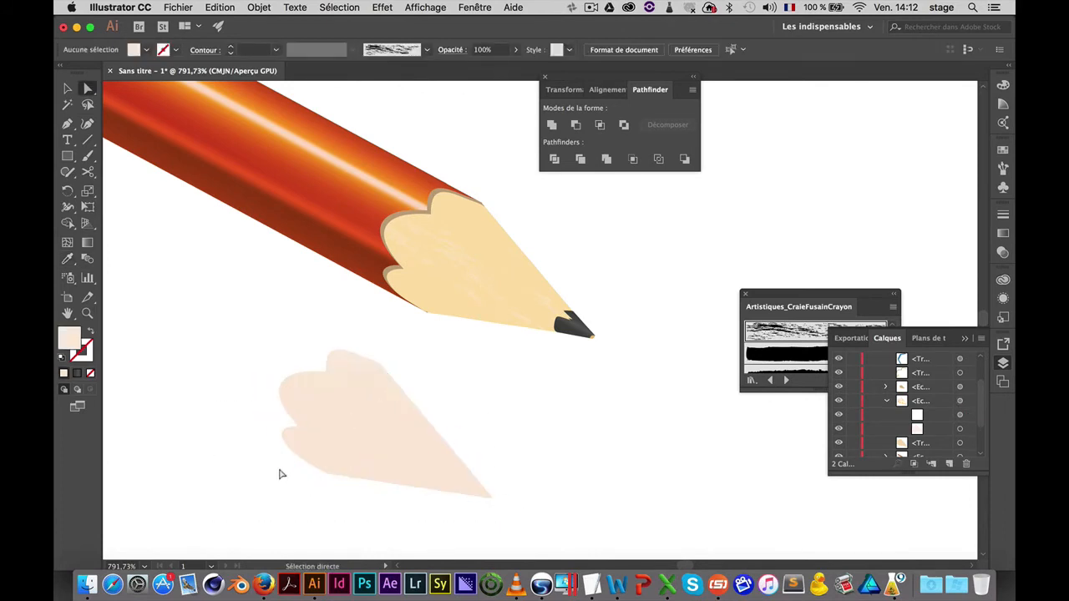
{"action": "left_click", "coordinate": [344, 452]}
{"action": "left_click", "coordinate": [296, 474]}
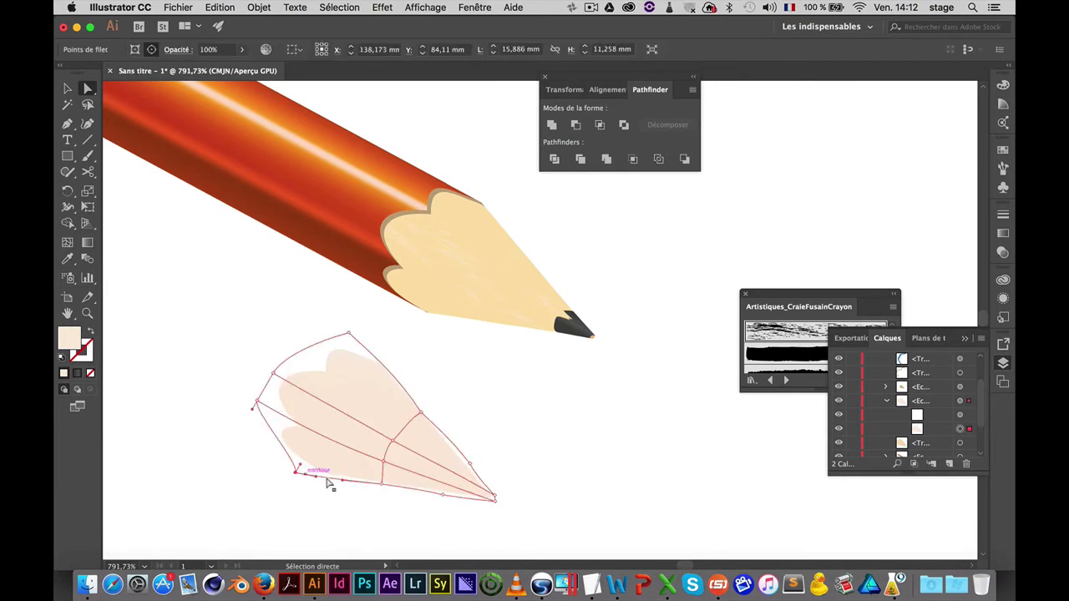
{"action": "left_click", "coordinate": [385, 487]}
{"action": "left_click", "coordinate": [361, 489]}
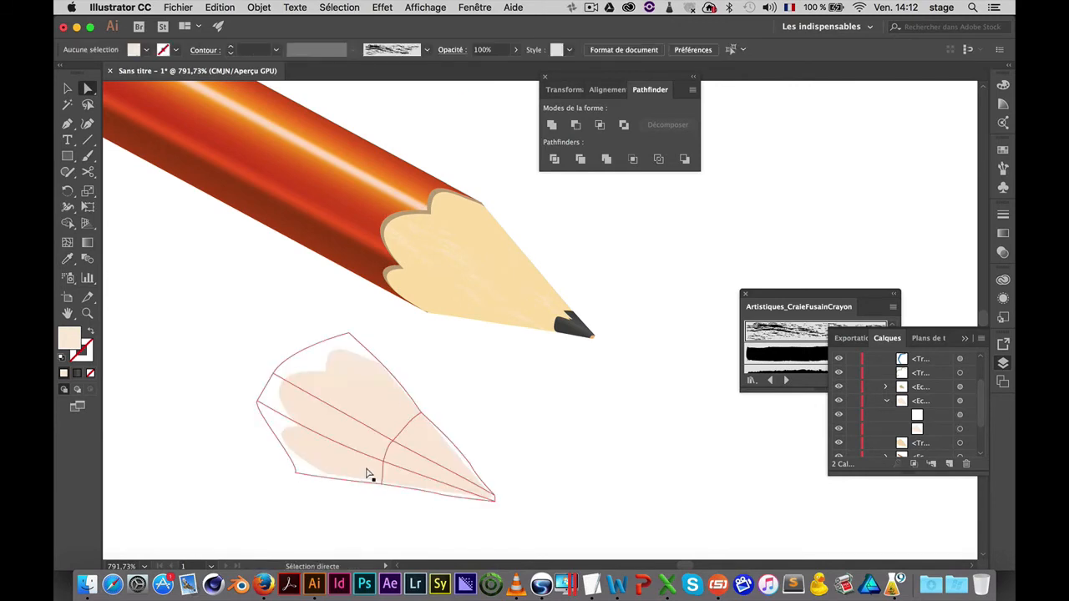
{"action": "left_click", "coordinate": [366, 469]}
{"action": "left_click_drag", "start_coordinate": [262, 462], "coordinate": [516, 530]}
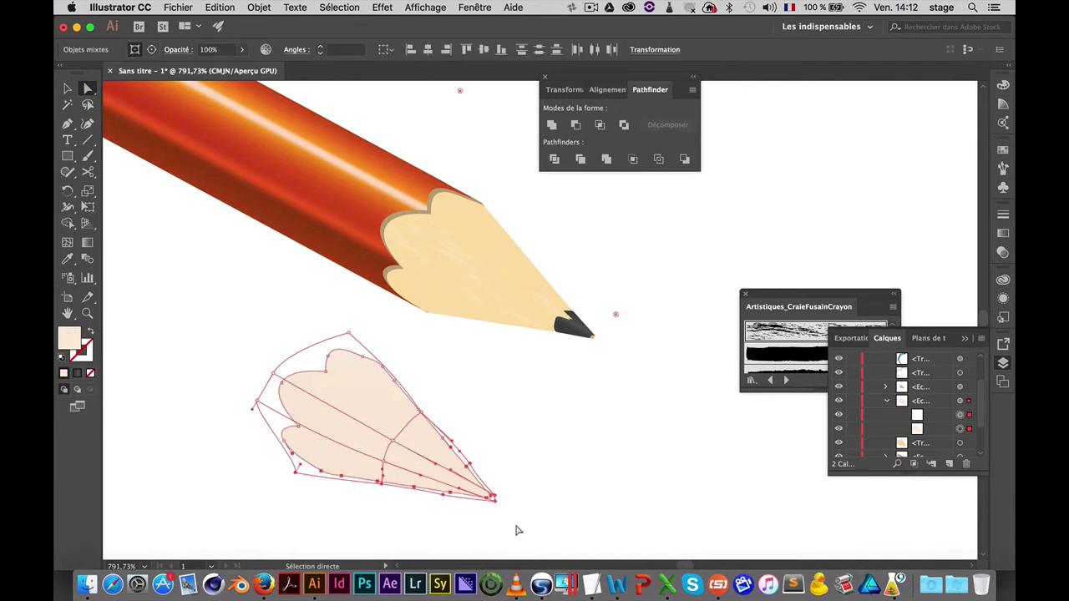
{"action": "double_click", "coordinate": [74, 345]}
{"action": "mouse_move", "coordinate": [398, 231]}
{"action": "left_mouse_down"}
{"action": "mouse_move", "coordinate": [400, 245]}
{"action": "mouse_move", "coordinate": [370, 240]}
{"action": "mouse_move", "coordinate": [396, 234]}
{"action": "mouse_move", "coordinate": [399, 220]}
{"action": "left_mouse_up"}
{"action": "left_click", "coordinate": [668, 215]}
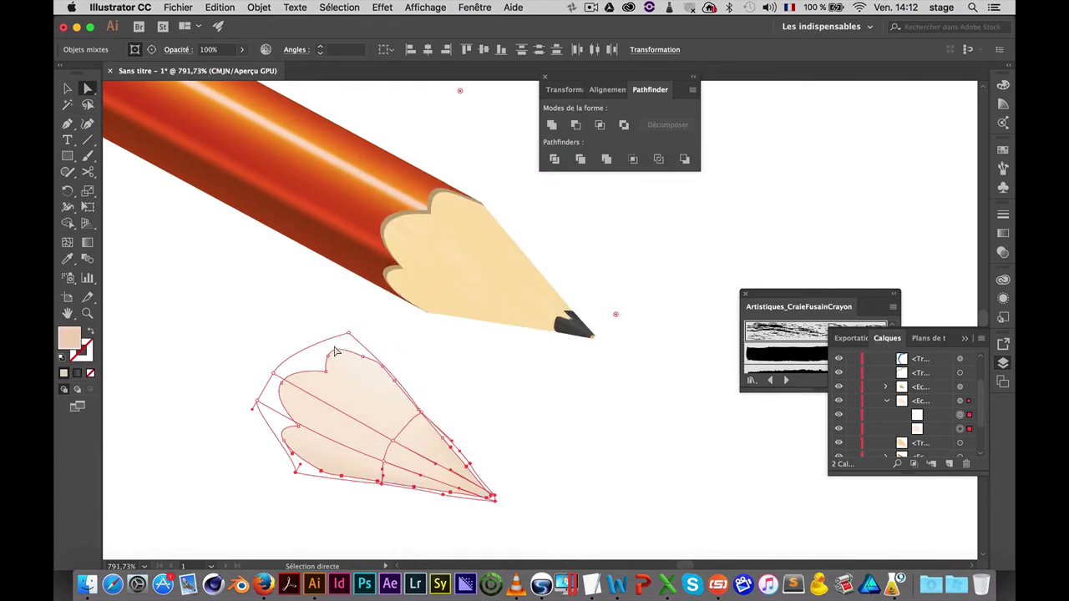
Recolor the lower inner and lower-edge mesh points through the tip with pale beige sampled from the cone's upper part
{"action": "left_click_drag", "start_coordinate": [342, 328], "coordinate": [367, 352]}
{"action": "left_click", "coordinate": [383, 461]}
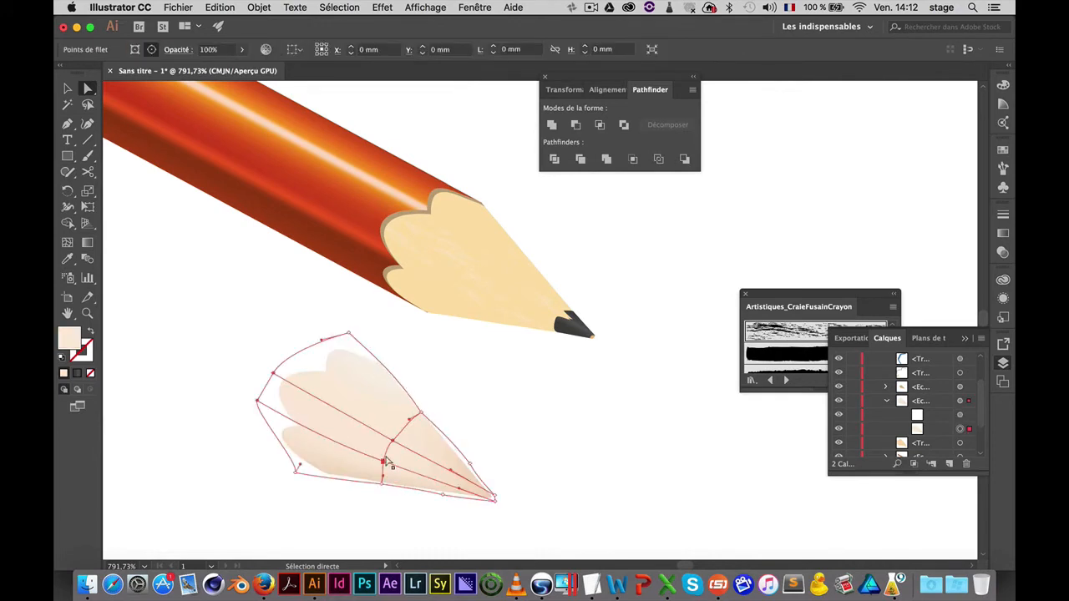
{"action": "left_click", "coordinate": [258, 404], "text": "shift"}
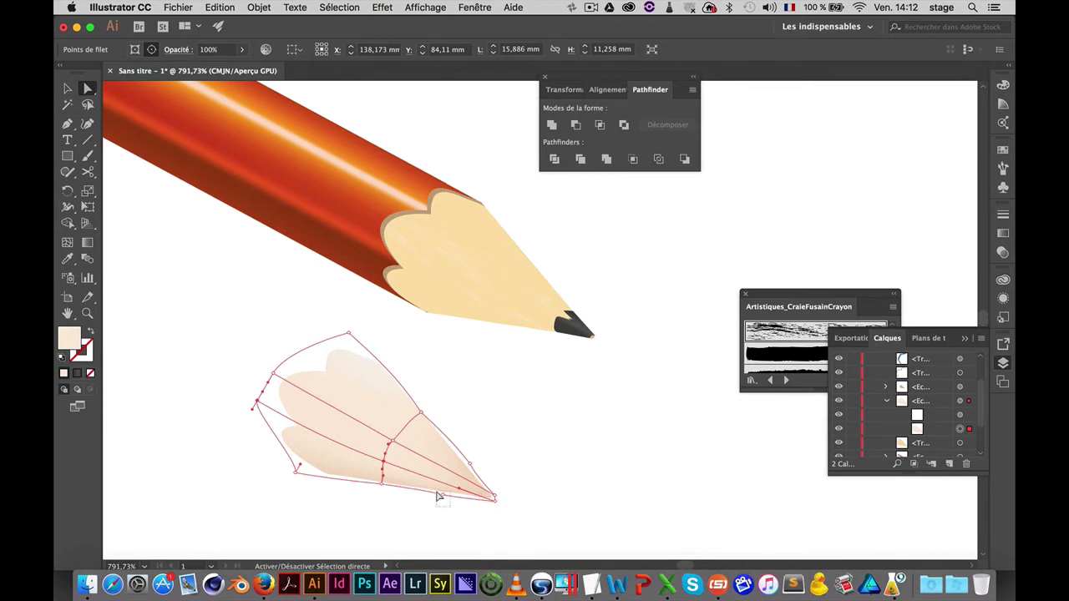
{"action": "left_click_drag", "start_coordinate": [436, 497], "coordinate": [376, 506]}
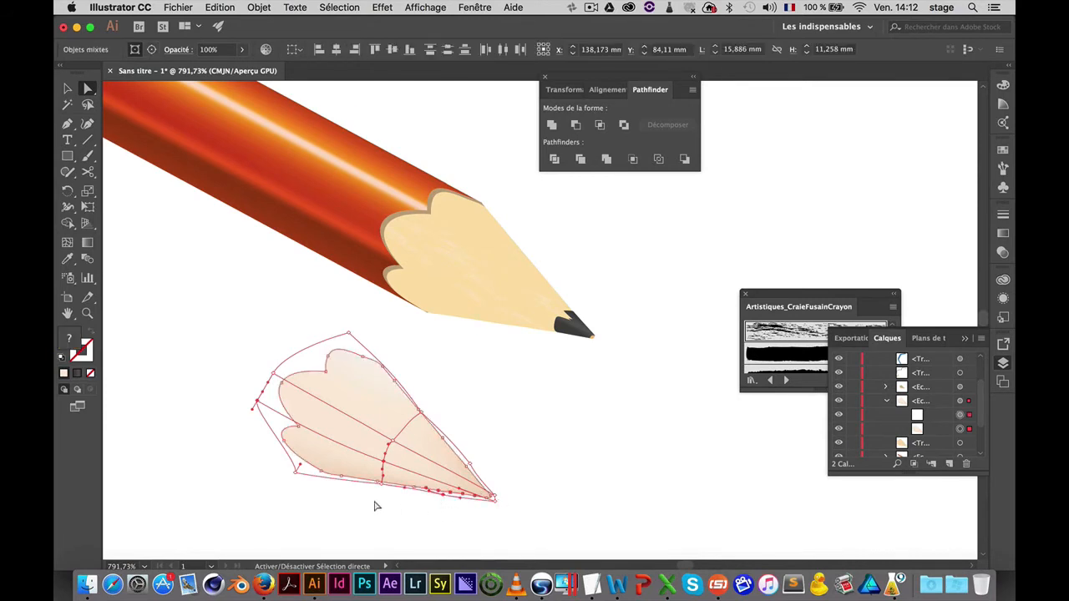
{"action": "left_click", "coordinate": [495, 502], "text": "shift"}
{"action": "left_click_drag", "start_coordinate": [282, 472], "coordinate": [359, 506]}
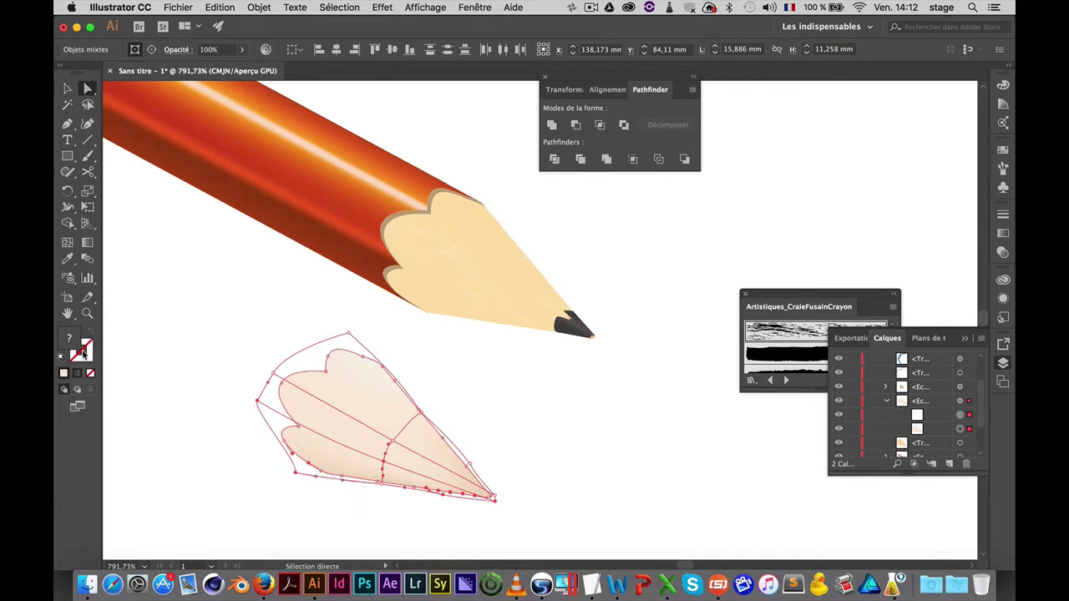
{"action": "key", "text": "i"}
{"action": "left_click", "coordinate": [342, 383]}
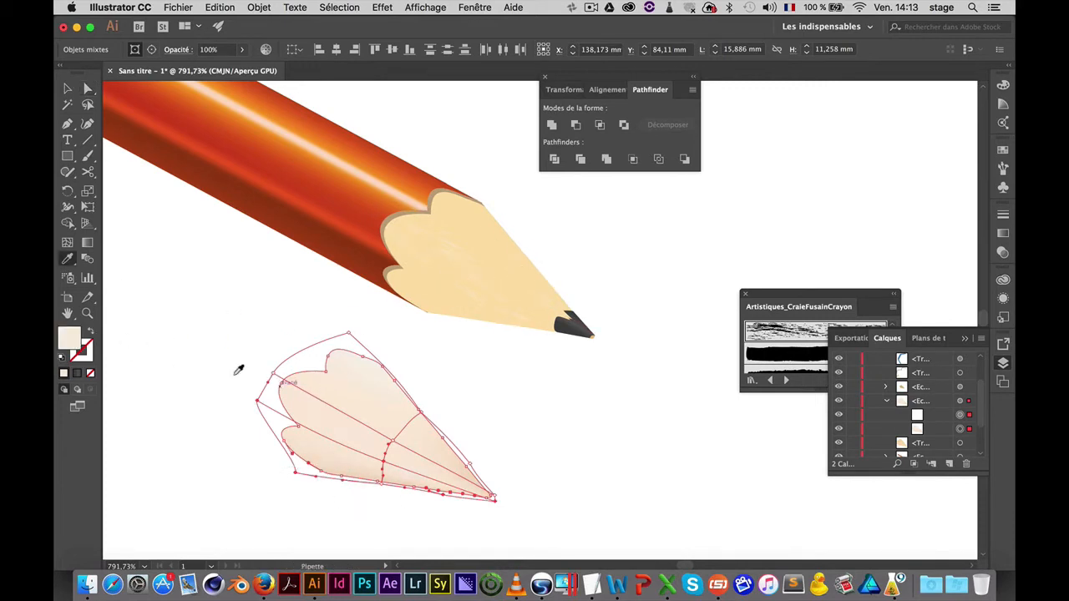
Darken the selected lower mesh points of the moved cone to a greyish beige and deselect them
{"action": "double_click", "coordinate": [69, 340]}
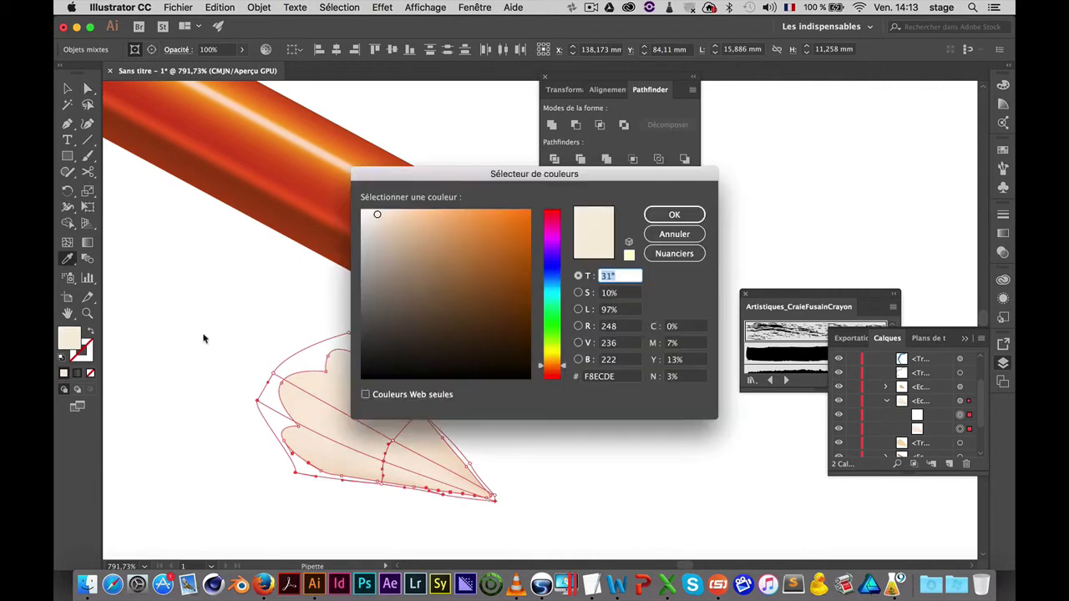
{"action": "left_click", "coordinate": [396, 244]}
{"action": "left_click", "coordinate": [660, 215]}
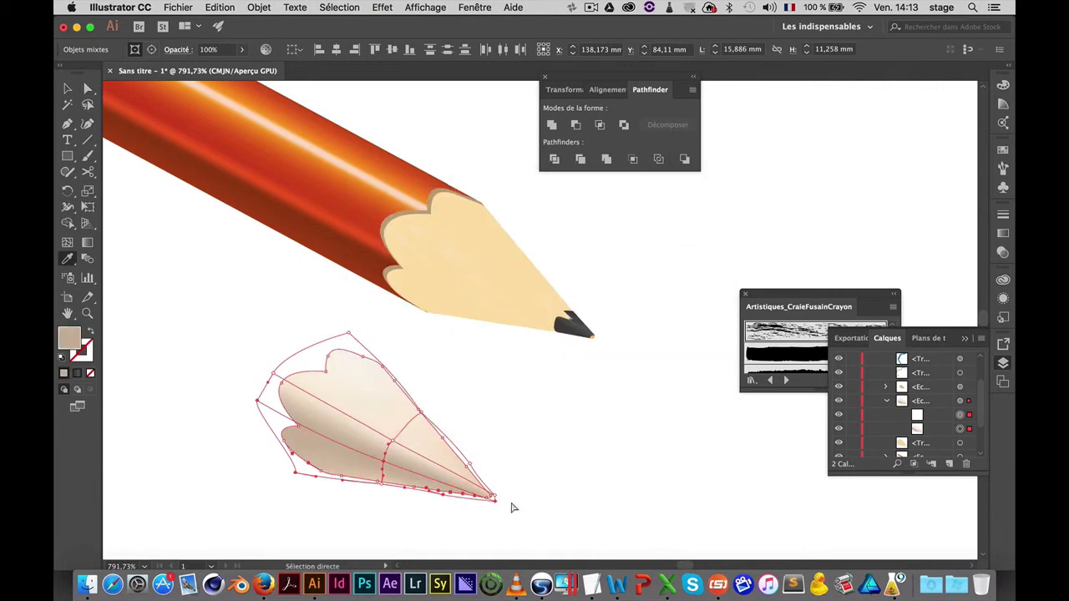
{"action": "left_click", "coordinate": [587, 515], "text": "super"}
Add a mesh line along the cone between the central row of mesh points and the row just below it
{"action": "left_click", "coordinate": [396, 443]}
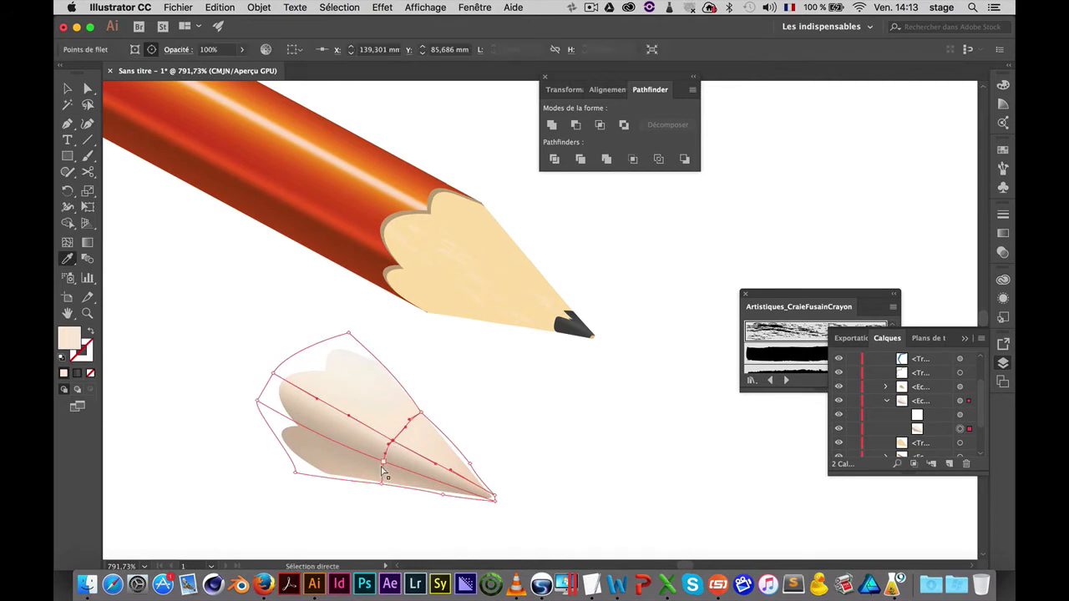
{"action": "left_click", "coordinate": [388, 458]}
{"action": "key", "text": "u"}
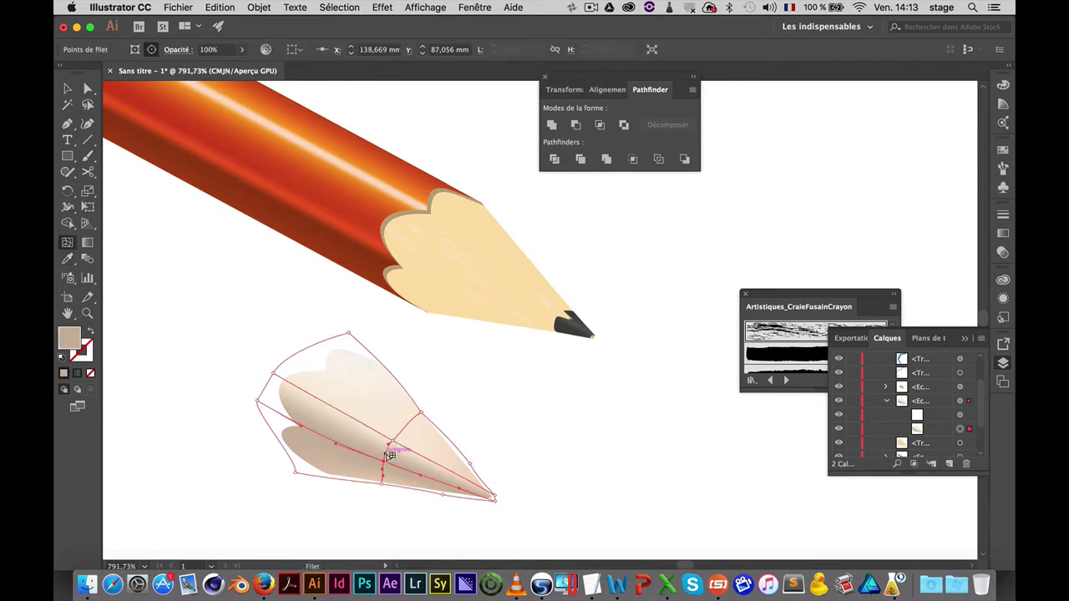
{"action": "left_click", "coordinate": [390, 451]}
{"action": "key", "text": "a"}
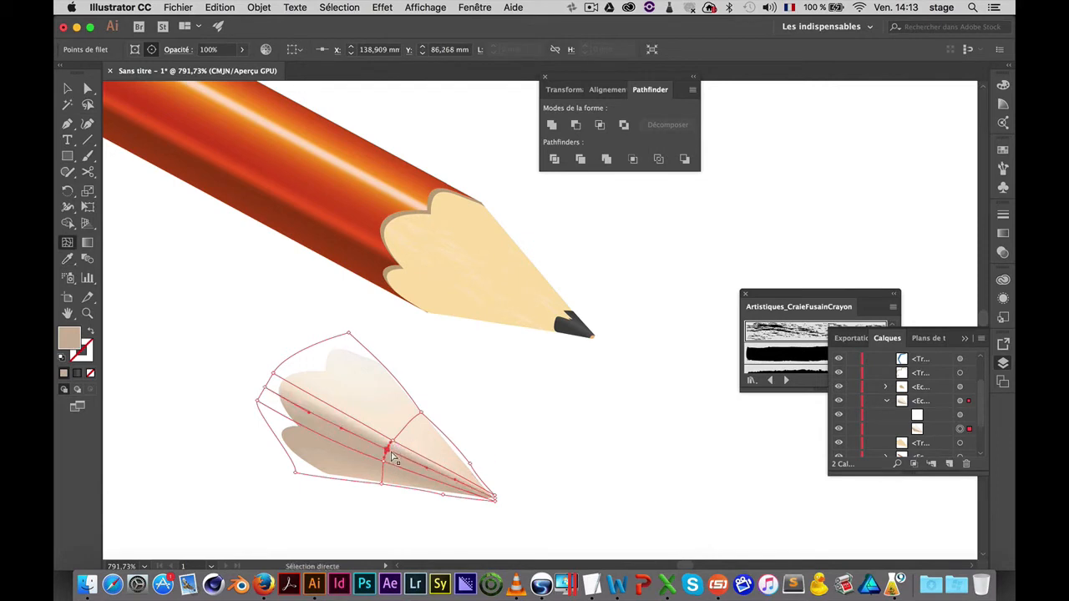
Recolor the mesh row below the newly added line, through the tip, with light beige E5CFBD and deselect it
{"action": "left_click", "coordinate": [265, 386], "text": "shift"}
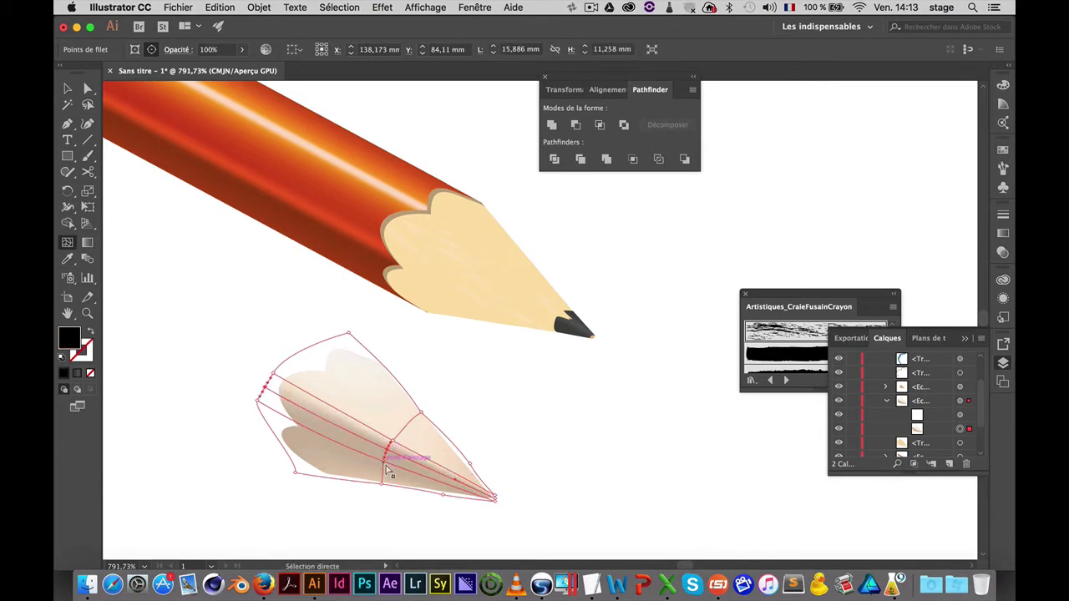
{"action": "left_click", "coordinate": [266, 424]}
{"action": "left_click", "coordinate": [255, 406], "text": "shift"}
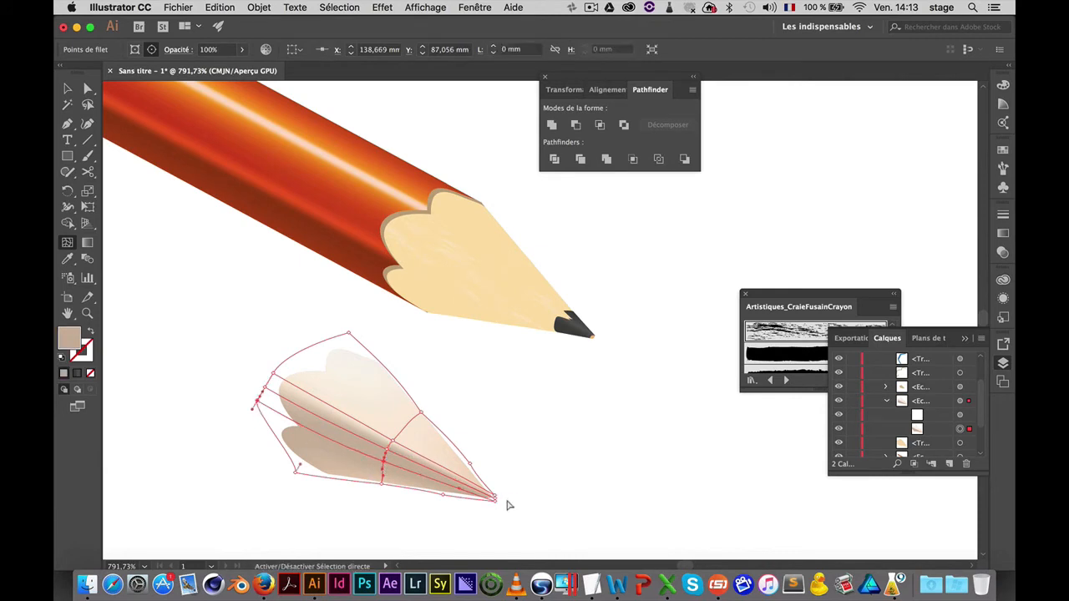
{"action": "left_click", "coordinate": [494, 499], "text": "shift"}
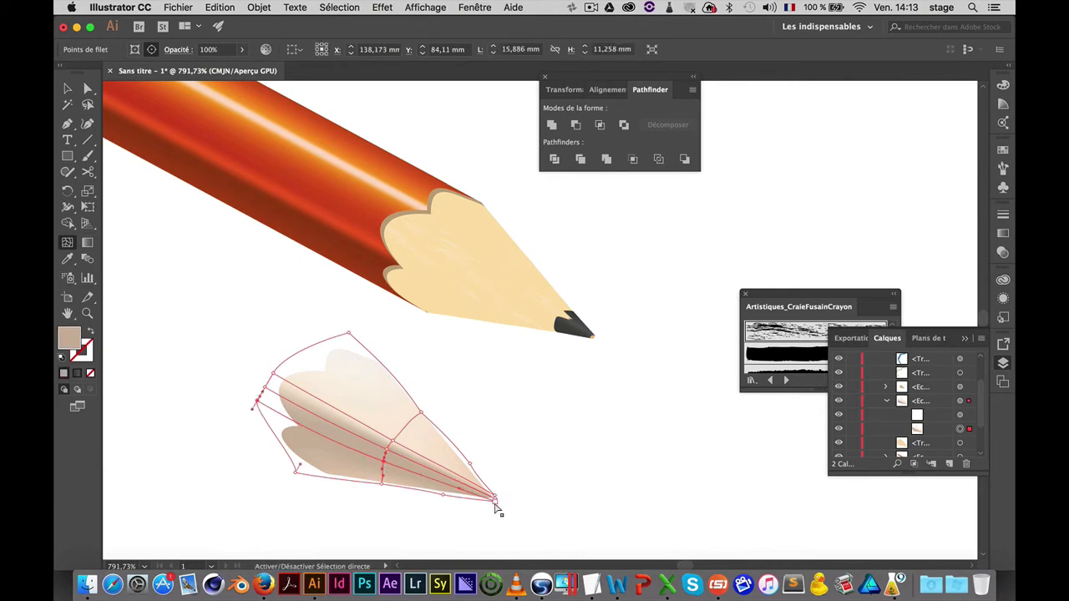
{"action": "double_click", "coordinate": [68, 338]}
{"action": "left_click", "coordinate": [389, 227]}
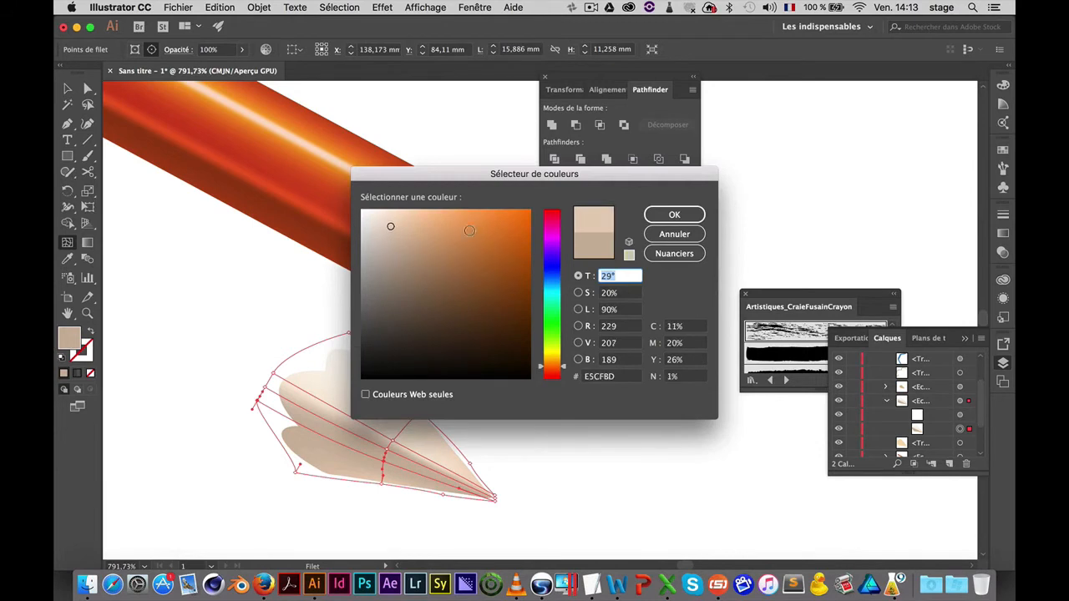
{"action": "left_click", "coordinate": [674, 215]}
{"action": "left_click", "coordinate": [132, 427]}
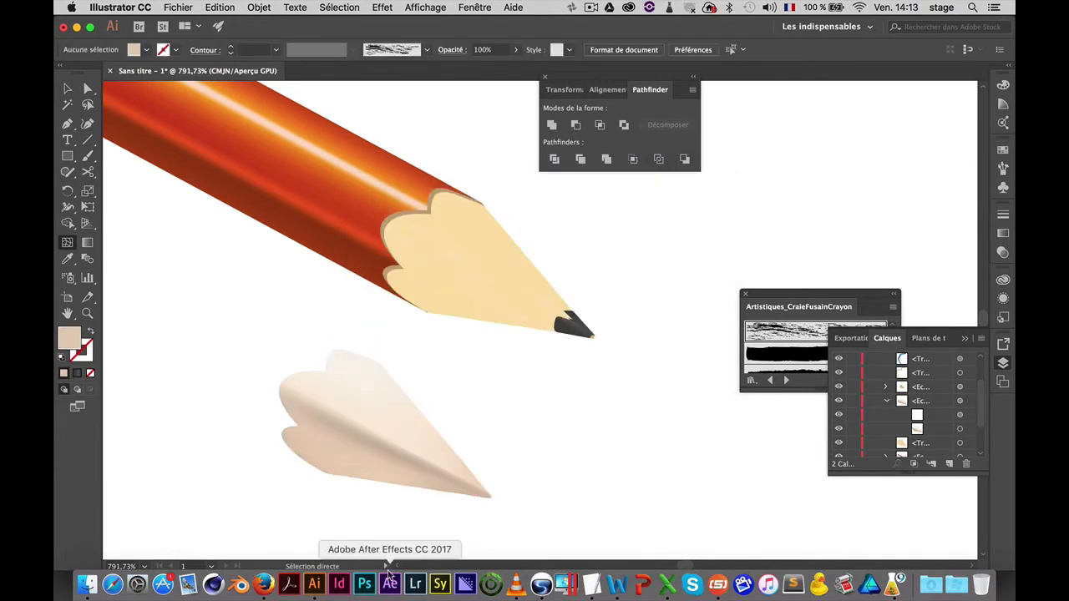
Recolor the cone's lower rear corner mesh point a darker brownish beige, move it slightly toward the tip, and deselect
{"action": "key", "text": "v"}
{"action": "left_click", "coordinate": [405, 449]}
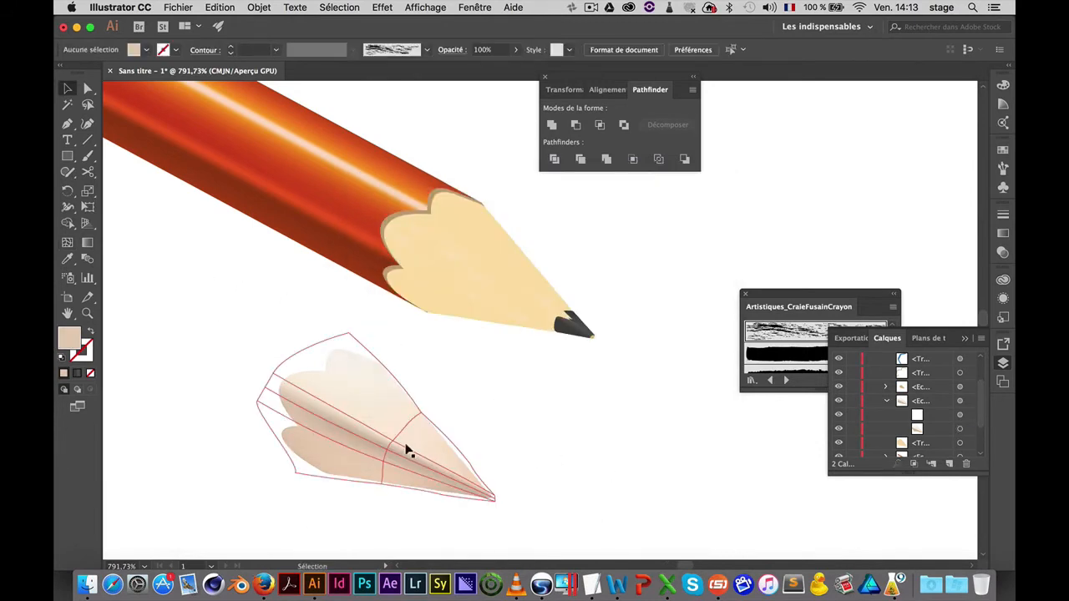
{"action": "left_click", "coordinate": [340, 494]}
{"action": "key", "text": "a"}
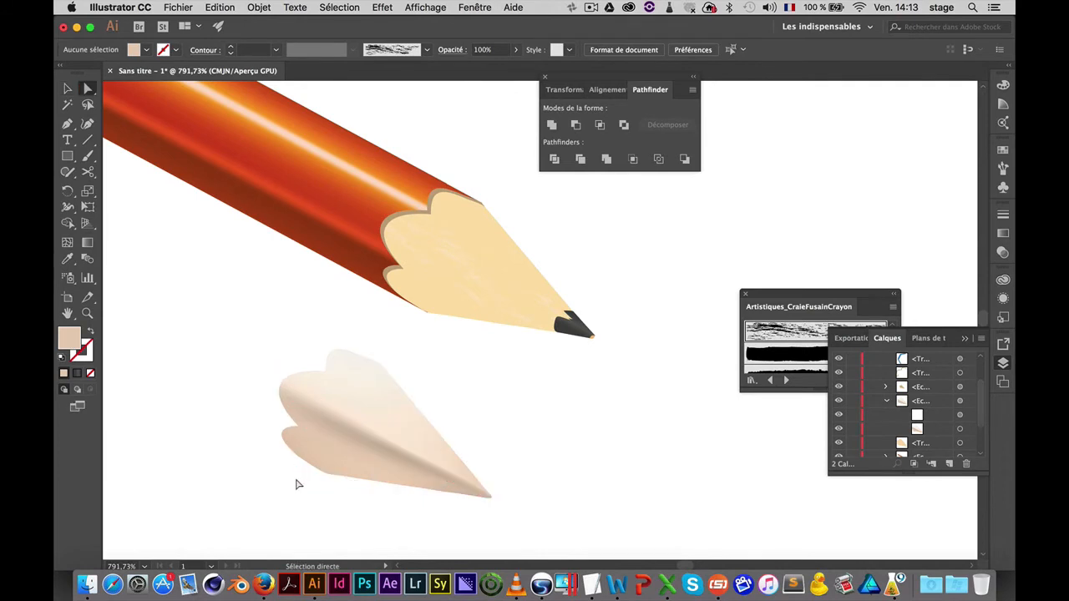
{"action": "left_click", "coordinate": [321, 477]}
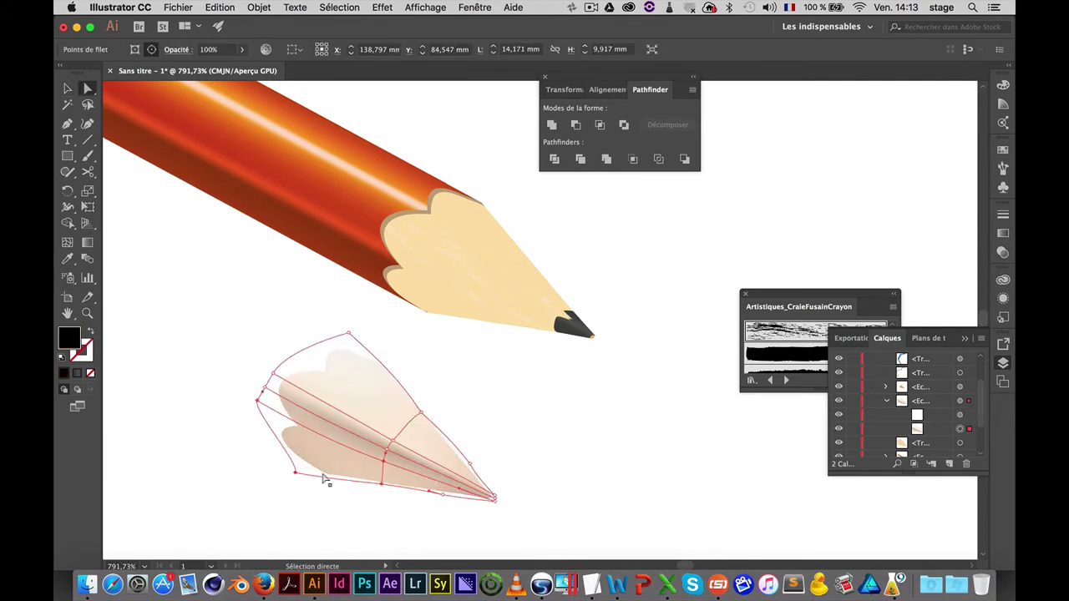
{"action": "left_click_drag", "start_coordinate": [322, 479], "coordinate": [288, 473]}
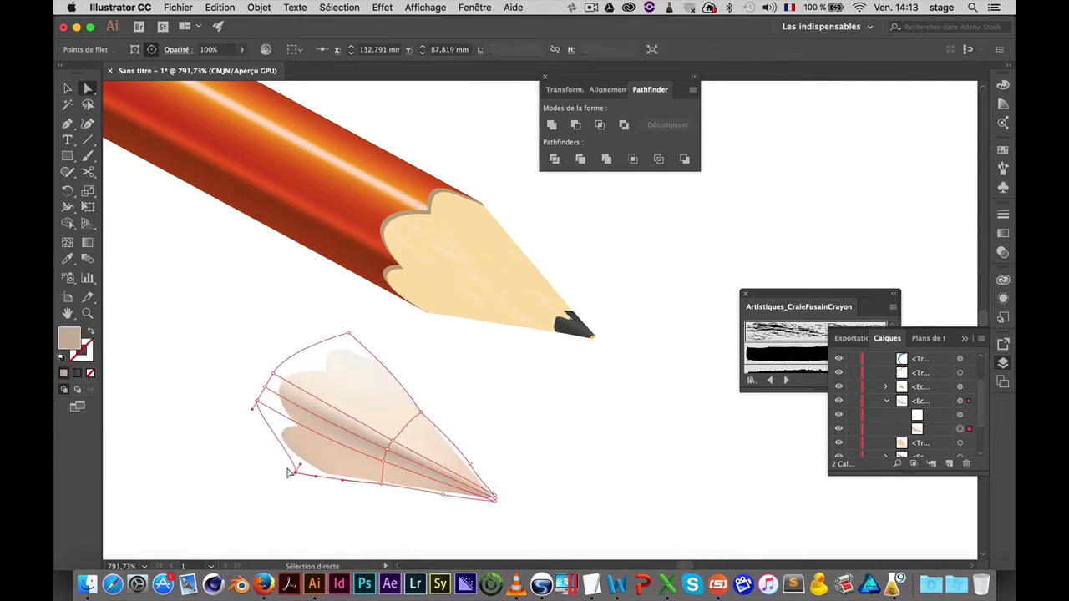
{"action": "double_click", "coordinate": [64, 340]}
{"action": "left_click", "coordinate": [394, 227]}
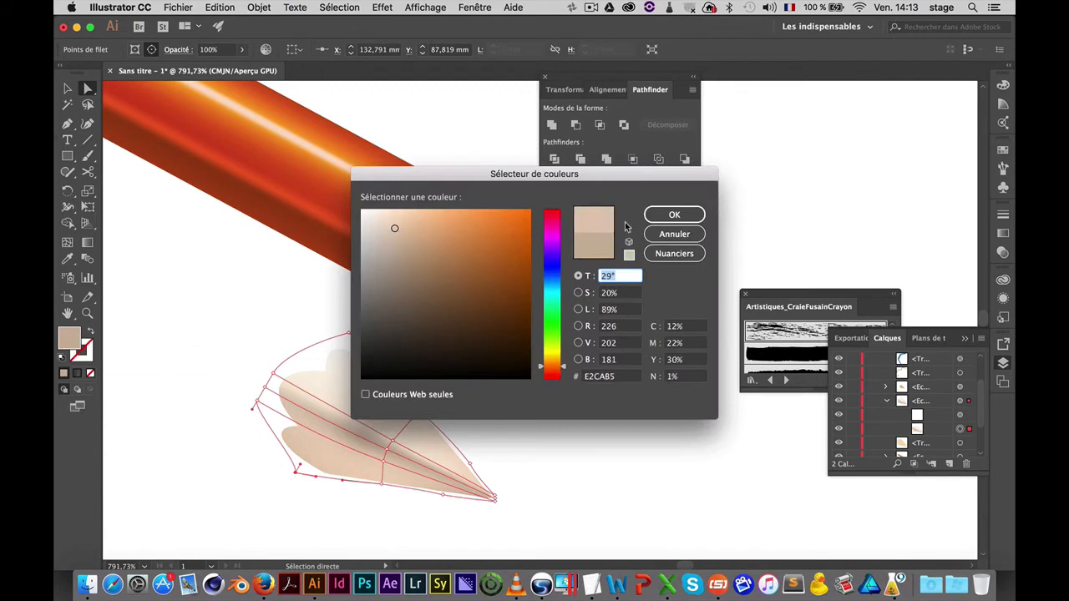
{"action": "left_click", "coordinate": [407, 278]}
{"action": "left_click", "coordinate": [674, 214]}
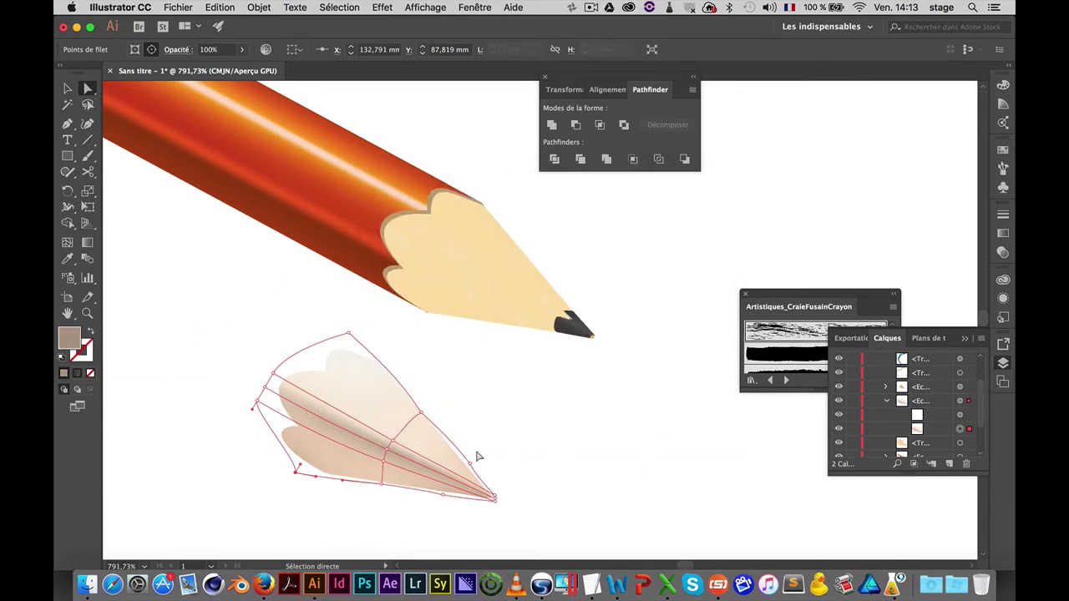
{"action": "left_click_drag", "start_coordinate": [297, 471], "coordinate": [309, 451]}
{"action": "left_click", "coordinate": [418, 529]}
Recolor the rear-edge mesh point between the two lower lobes with the brownish beige sampled from the cone's lower edge
{"action": "left_click", "coordinate": [365, 470]}
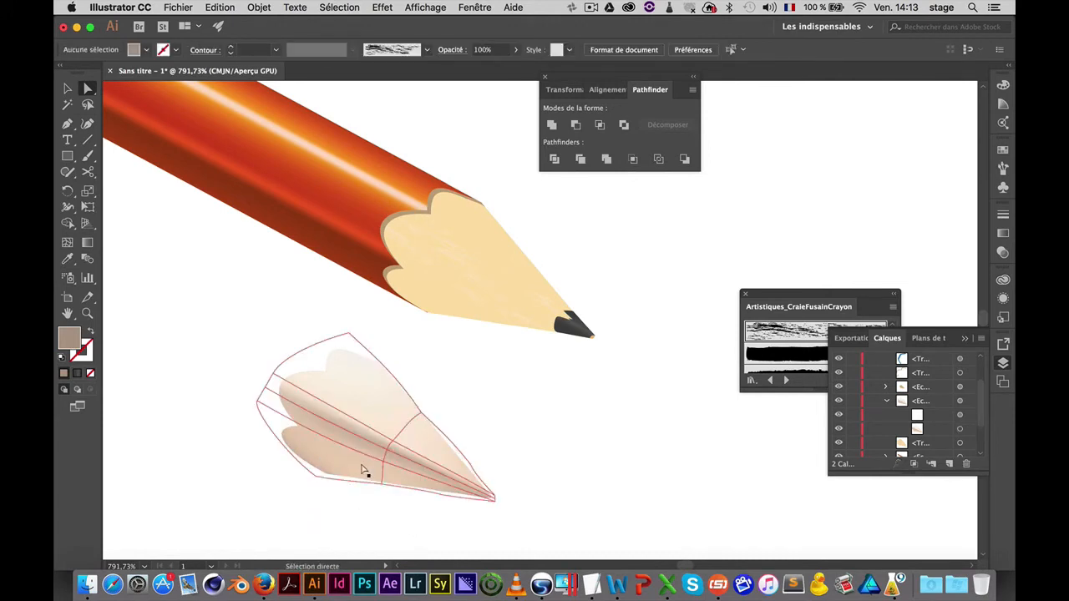
{"action": "left_click", "coordinate": [280, 408]}
{"action": "left_click", "coordinate": [255, 404]}
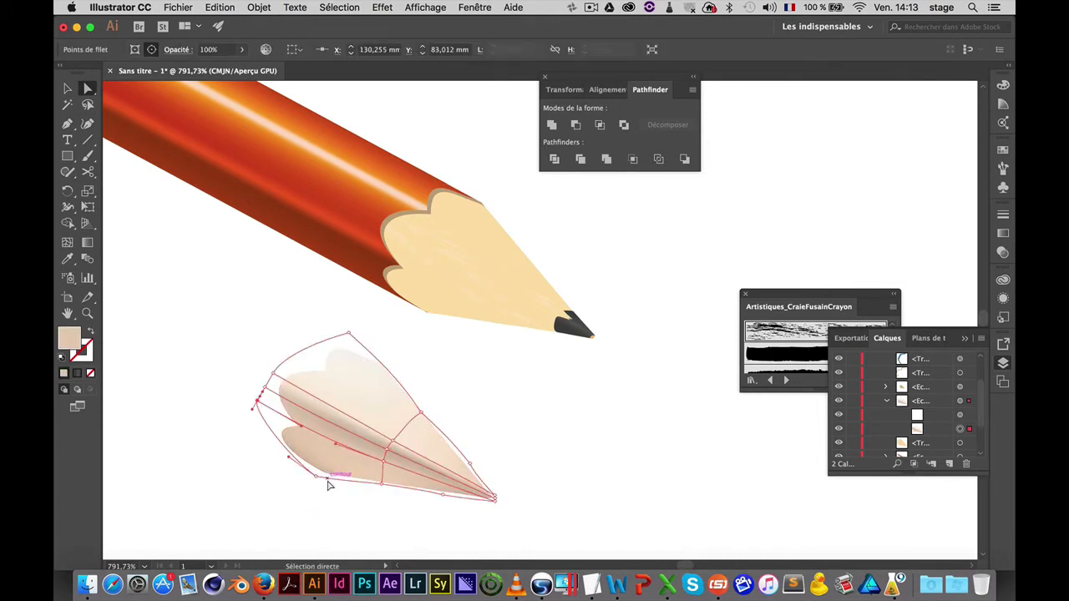
{"action": "key", "text": "i"}
{"action": "left_click", "coordinate": [326, 478]}
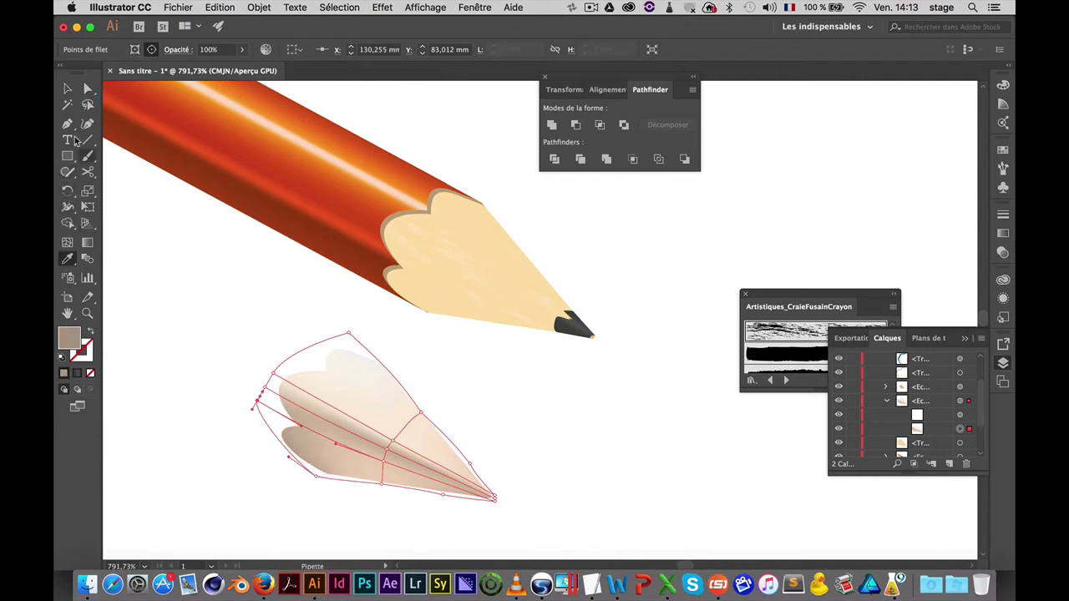
Move the shaded cone back onto the orange pencil's wooden end behind the lead, and deselect it
{"action": "left_click", "coordinate": [67, 88]}
{"action": "left_click", "coordinate": [477, 465]}
{"action": "mouse_move", "coordinate": [440, 466]}
{"action": "left_mouse_down"}
{"action": "mouse_move", "coordinate": [525, 377]}
{"action": "mouse_move", "coordinate": [541, 310]}
{"action": "left_mouse_up"}
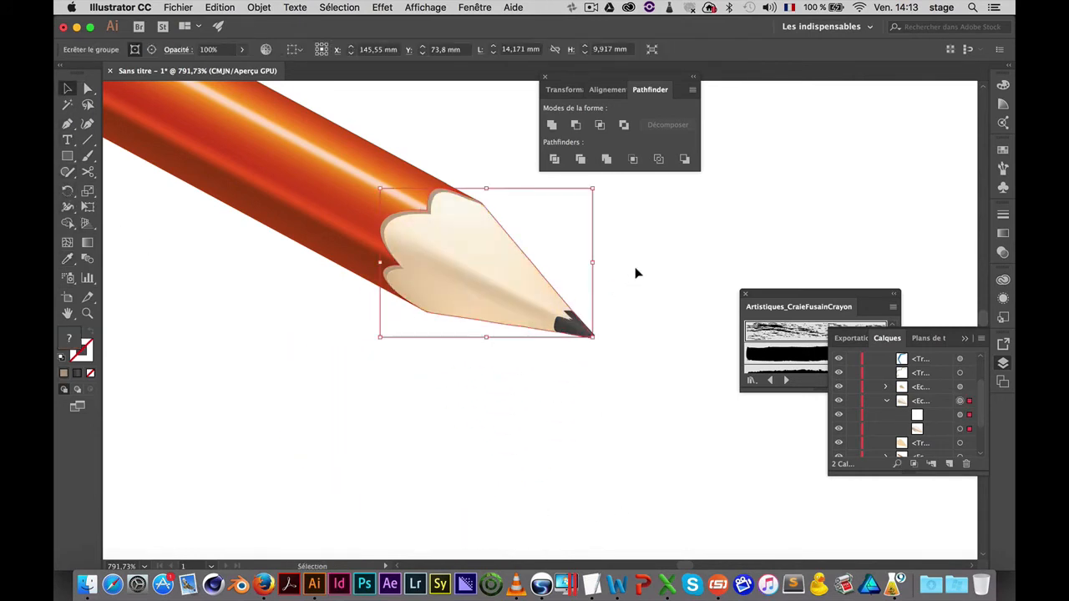
{"action": "left_click", "coordinate": [582, 454]}
Recolor the small orange shape at the very tip of the lead dark grey and deselect it
{"action": "left_click", "coordinate": [491, 357], "text": "alt+super"}
{"action": "left_click", "coordinate": [492, 357], "text": "alt+super"}
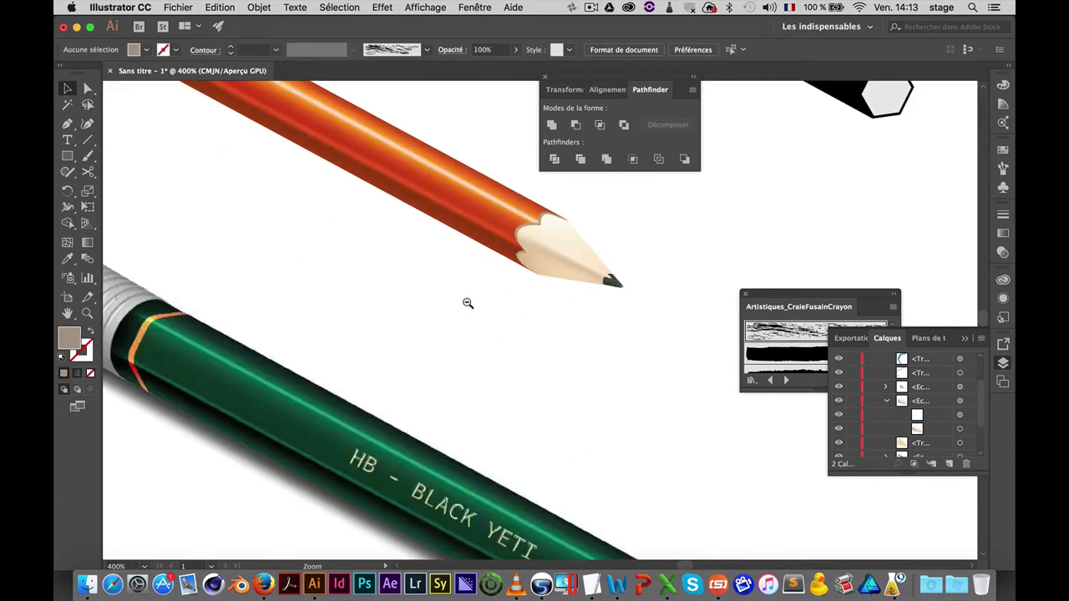
{"action": "mouse_move", "coordinate": [504, 305]}
{"action": "left_mouse_down"}
{"action": "mouse_move", "coordinate": [644, 288]}
{"action": "mouse_move", "coordinate": [627, 342]}
{"action": "mouse_move", "coordinate": [532, 423]}
{"action": "mouse_move", "coordinate": [625, 277]}
{"action": "left_mouse_up"}
{"action": "left_click", "coordinate": [643, 257]}
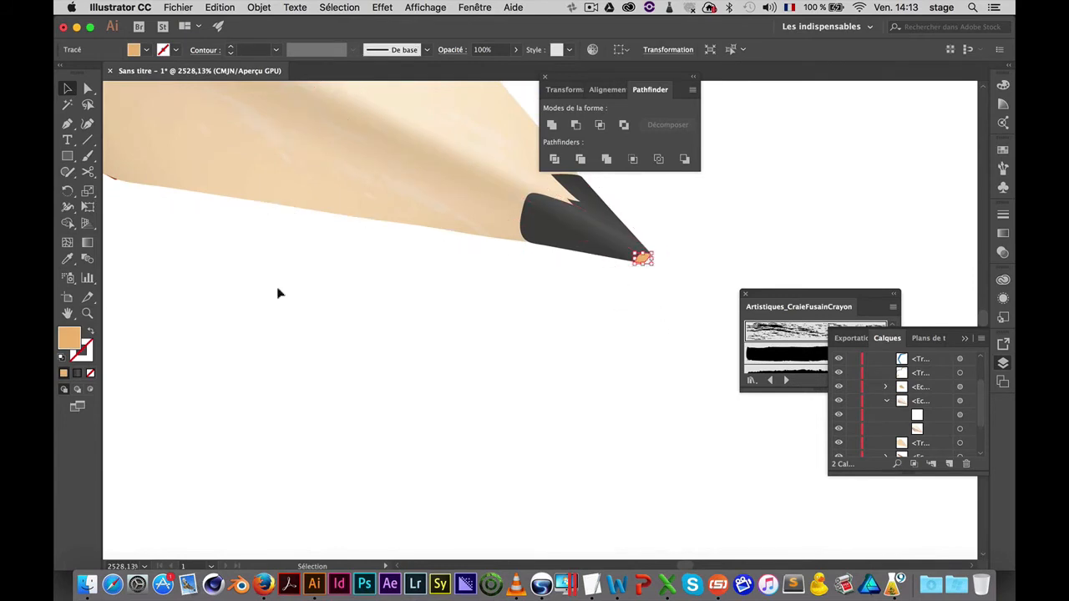
{"action": "double_click", "coordinate": [71, 337]}
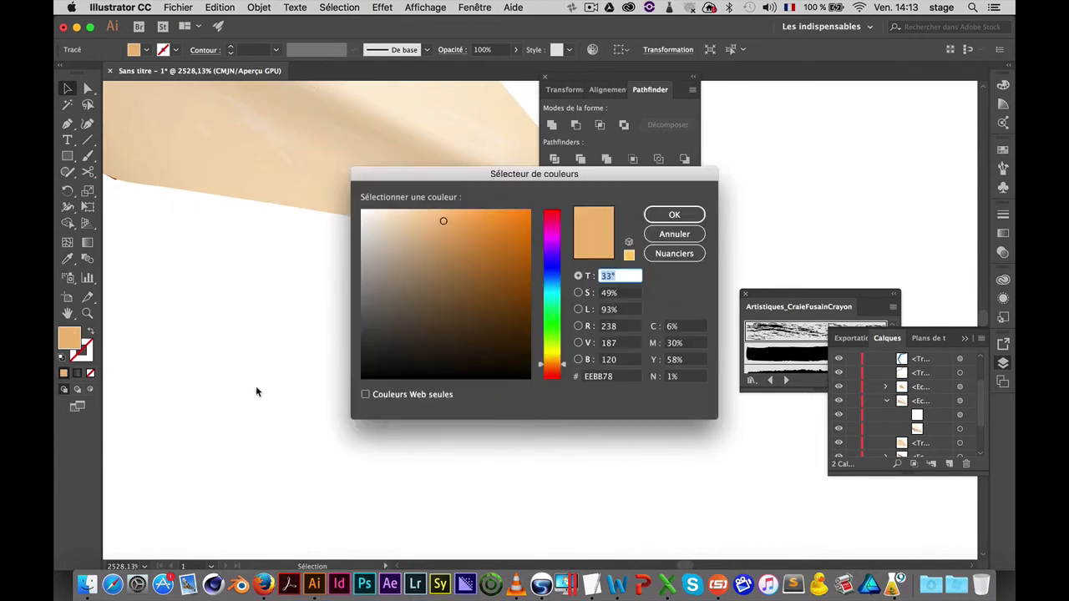
{"action": "left_click", "coordinate": [378, 329]}
{"action": "left_click", "coordinate": [674, 215]}
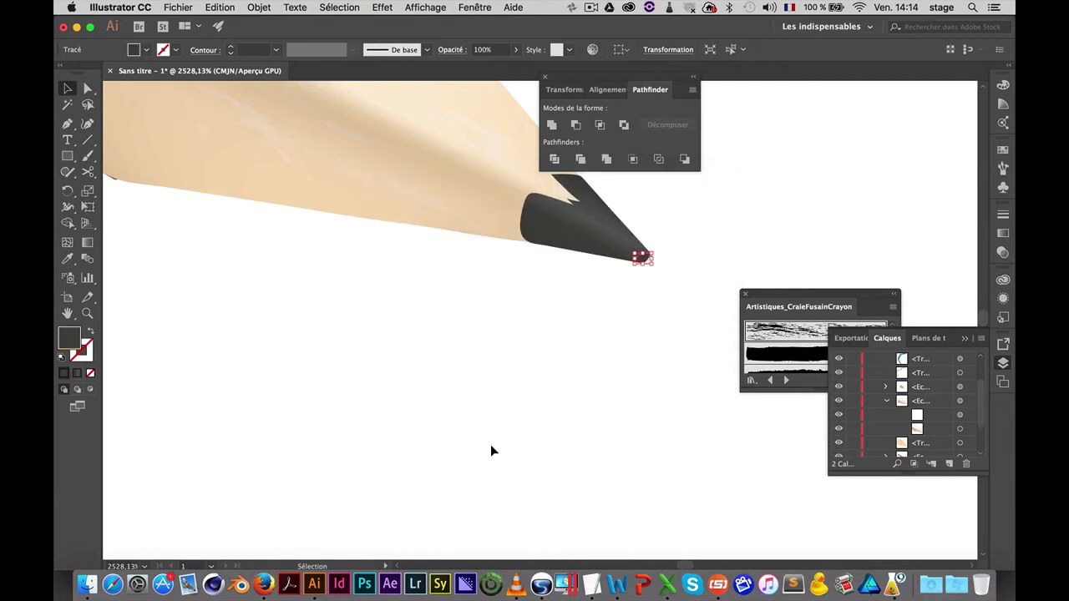
{"action": "left_click", "coordinate": [490, 445]}
Examine the whole orange pencil alongside the green reference pencil and the black pencil shape
{"action": "left_click", "coordinate": [401, 339], "text": "alt+super"}
{"action": "left_click", "coordinate": [405, 321], "text": "alt+super"}
{"action": "left_click", "coordinate": [634, 291], "text": "alt+super"}
{"action": "left_click", "coordinate": [588, 301], "text": "alt+super"}
{"action": "left_click", "coordinate": [586, 303], "text": "alt+super"}
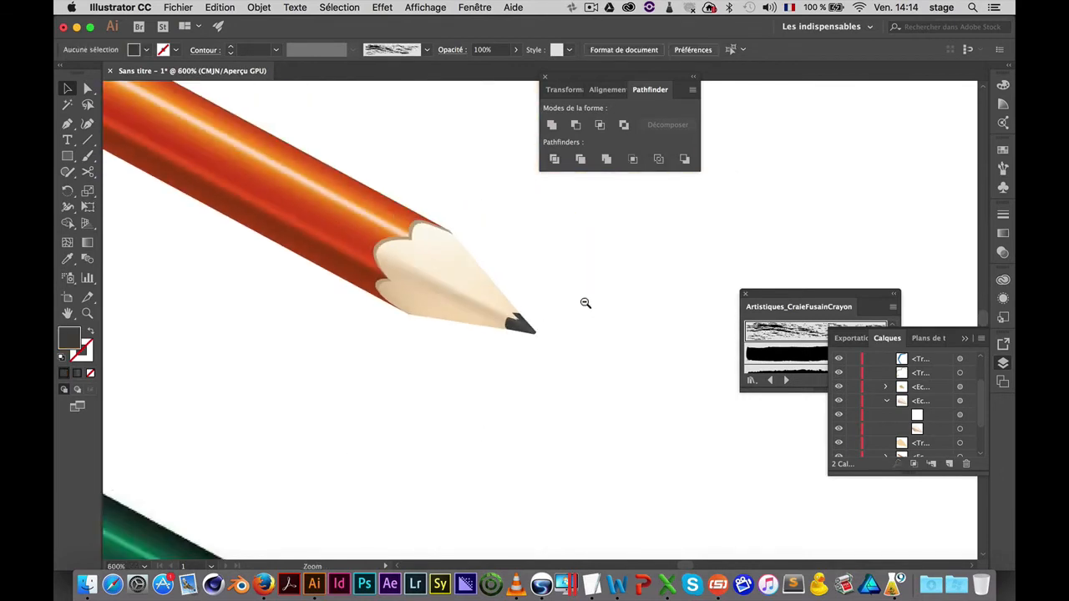
{"action": "left_click", "coordinate": [586, 303], "text": "alt+super"}
{"action": "left_click", "coordinate": [585, 303], "text": "alt+super"}
{"action": "left_click", "coordinate": [585, 304], "text": "alt+super"}
{"action": "left_click", "coordinate": [585, 306], "text": "alt+super"}
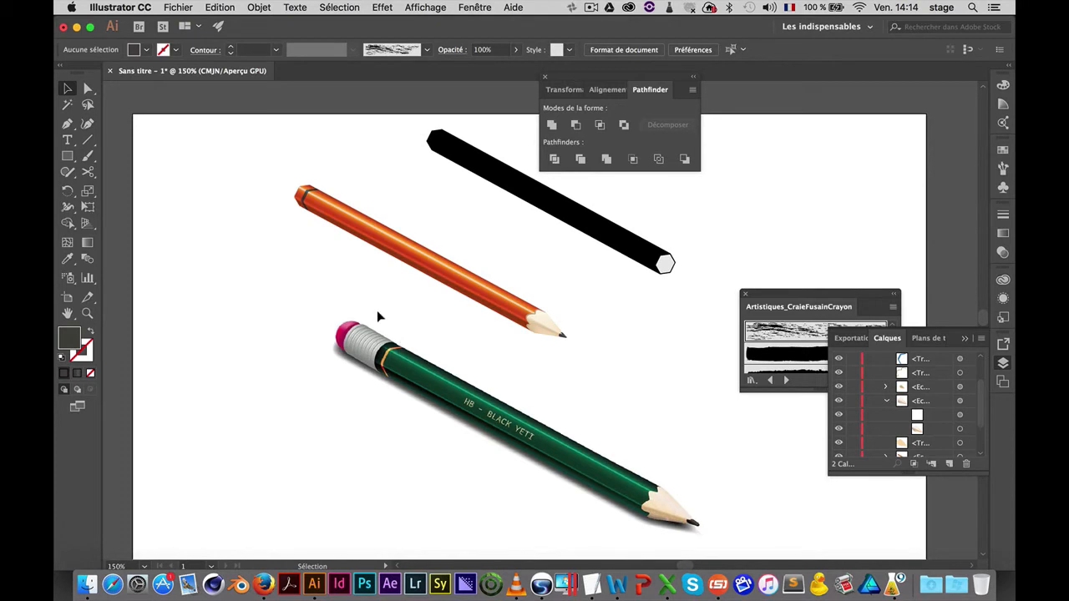
{"action": "left_click", "coordinate": [356, 204], "text": "super"}
{"action": "left_click_drag", "start_coordinate": [604, 439], "coordinate": [401, 351]}
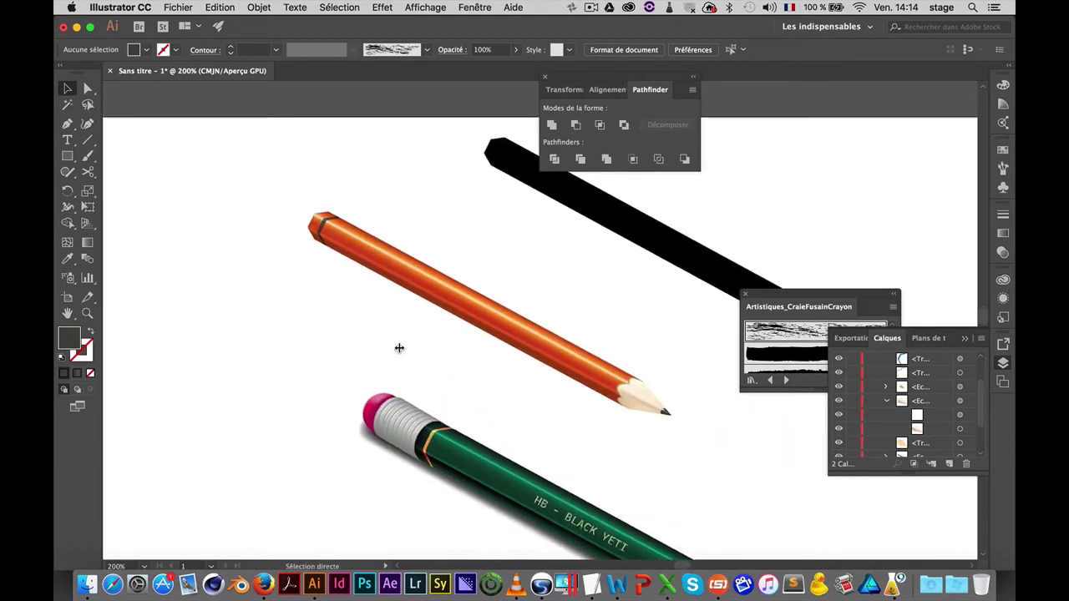
Save the document as IDEM_Crayon.ai in Adobe Illustrator format in the Bureau folder, keeping the default Illustrator CC options
{"action": "key", "text": "super+s"}
{"action": "type", "text": "Crayon.ai"}
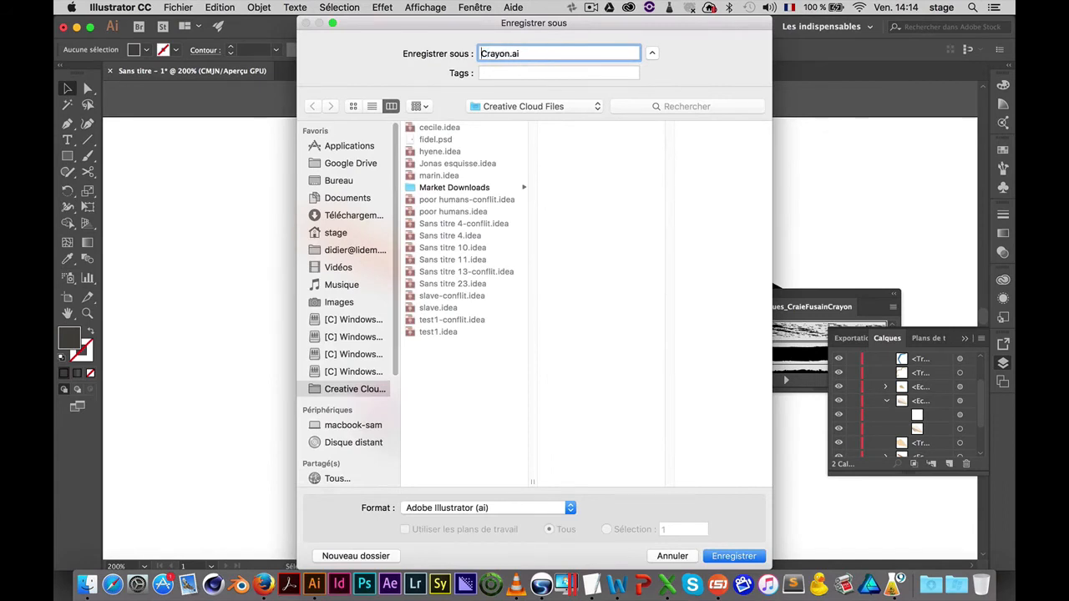
{"action": "type", "text": "IDEM_"}
{"action": "left_click", "coordinate": [342, 179]}
{"action": "left_click", "coordinate": [734, 555]}
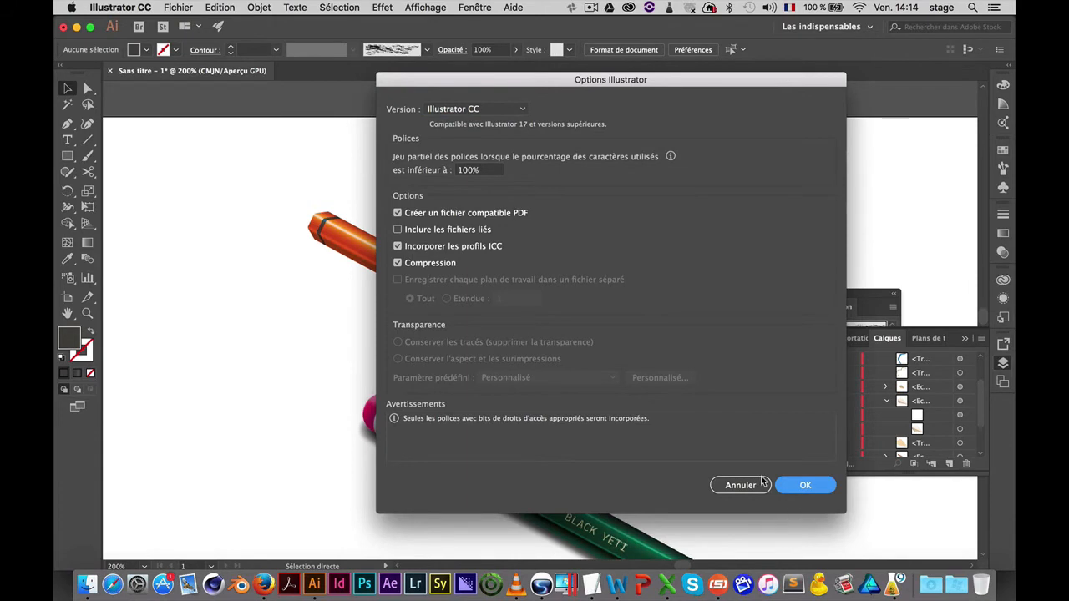
{"action": "key", "text": "Return"}
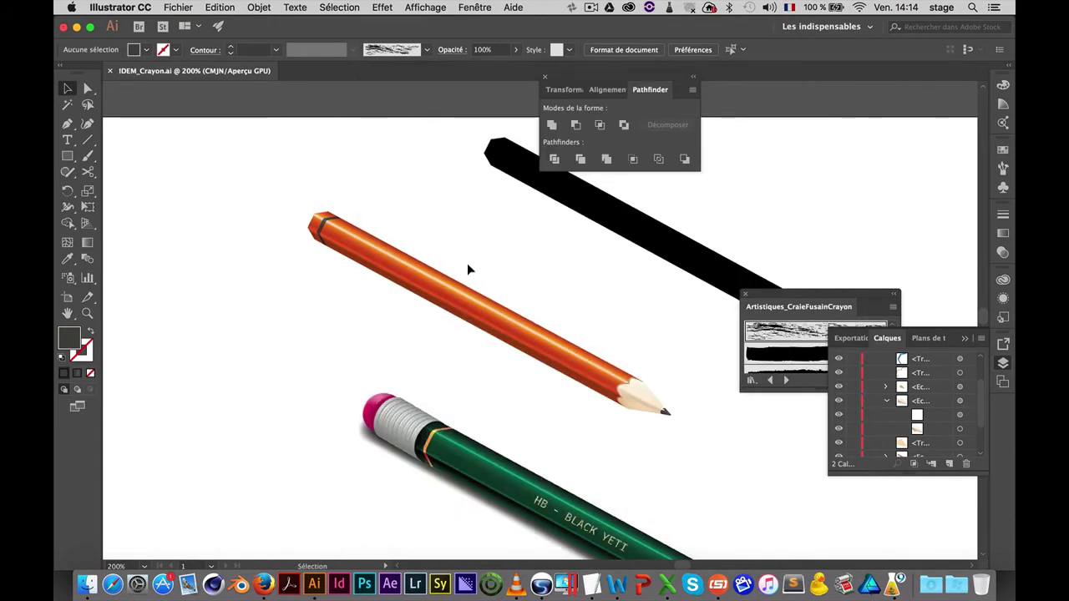
{"action": "left_click_drag", "start_coordinate": [489, 231], "coordinate": [461, 220]}
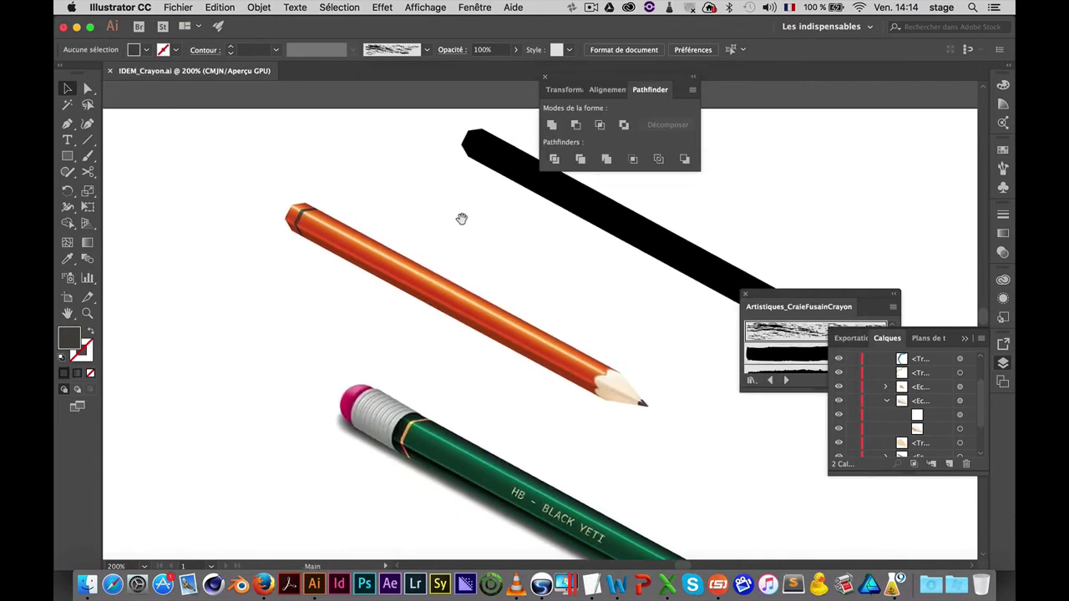
{"action": "left_click", "coordinate": [531, 345]}
{"action": "left_click", "coordinate": [434, 269]}
{"action": "left_click", "coordinate": [591, 7]}
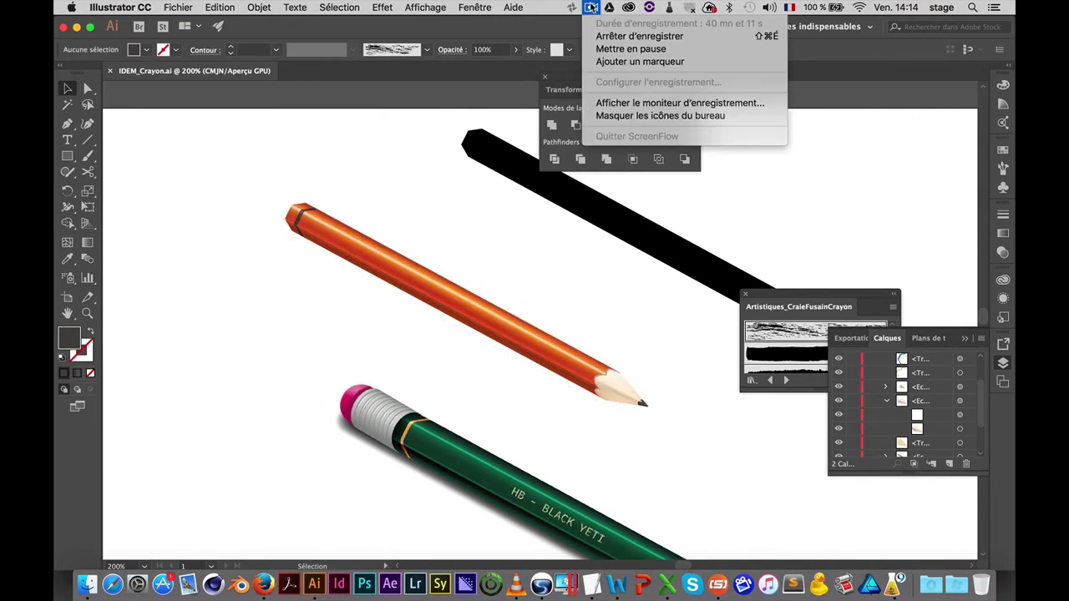
{"action": "left_click", "coordinate": [395, 139]}
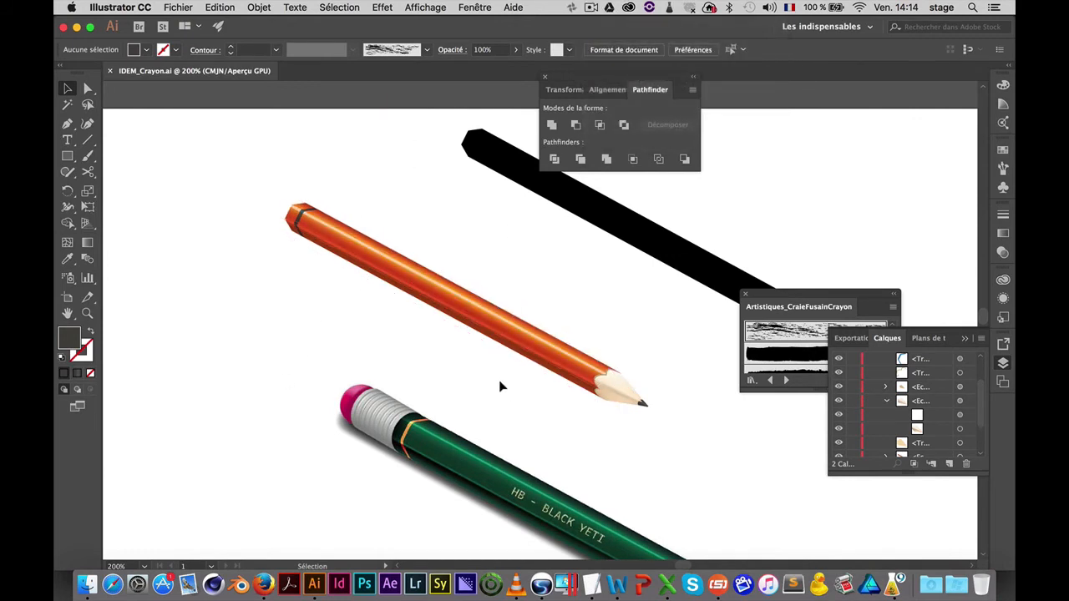
{"action": "scroll", "coordinate": [478, 457], "scroll_direction": "down", "scroll_amount": 3}
{"action": "scroll", "coordinate": [479, 458], "scroll_direction": "right", "scroll_amount": 3}
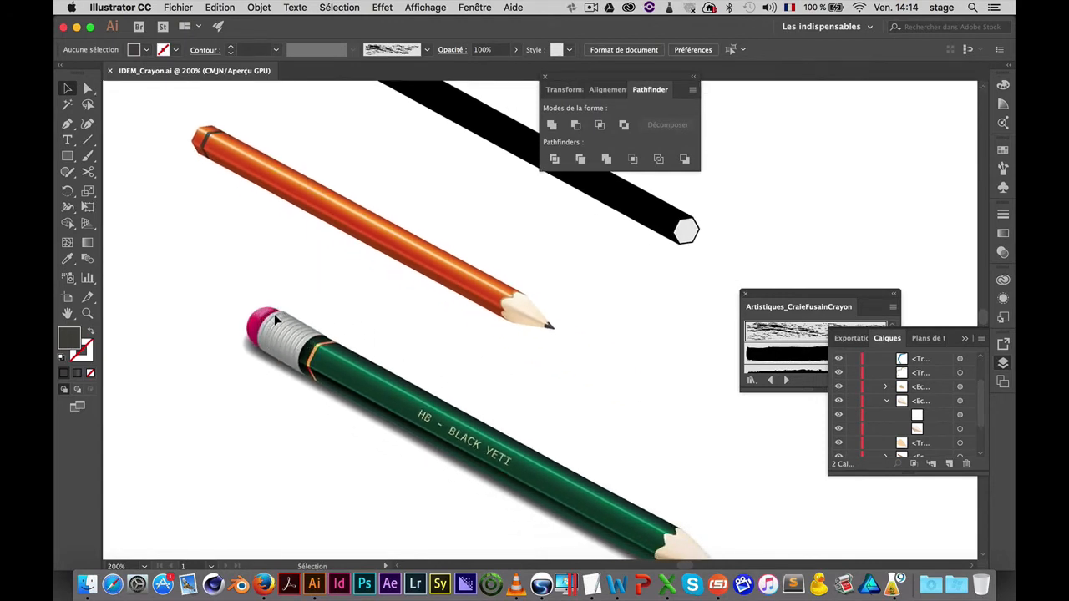
{"action": "scroll", "coordinate": [439, 351], "scroll_direction": "down", "scroll_amount": 1}
{"action": "scroll", "coordinate": [439, 351], "scroll_direction": "right", "scroll_amount": 1}
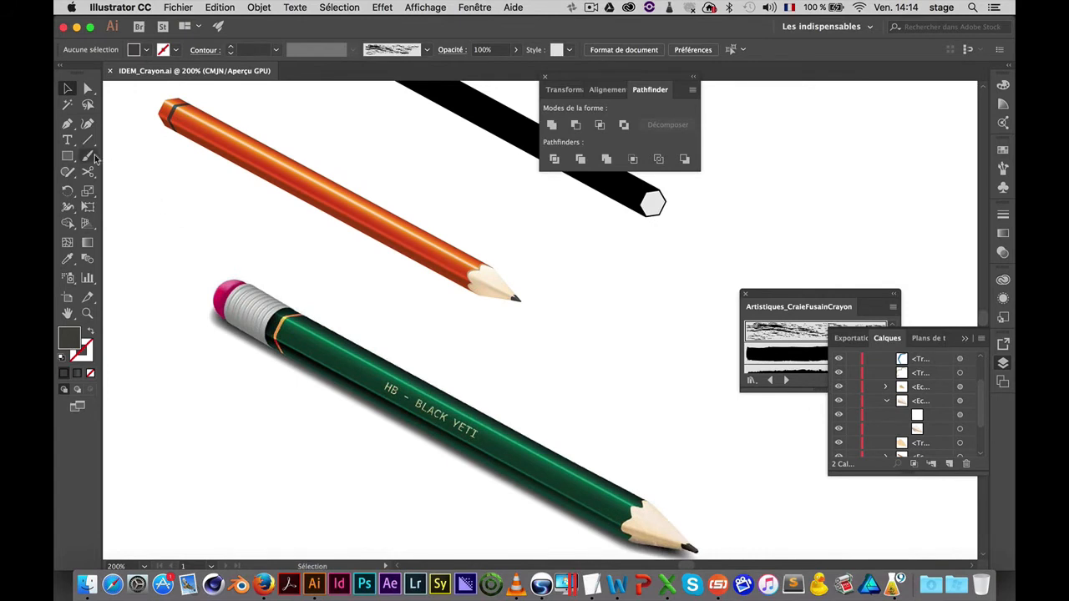
Draw a tall dark grey rectangle beside the orange pencil and place six circles about 3.35 mm wide along its left edge
{"action": "left_click", "coordinate": [67, 156]}
{"action": "left_click_drag", "start_coordinate": [579, 250], "coordinate": [648, 373]}
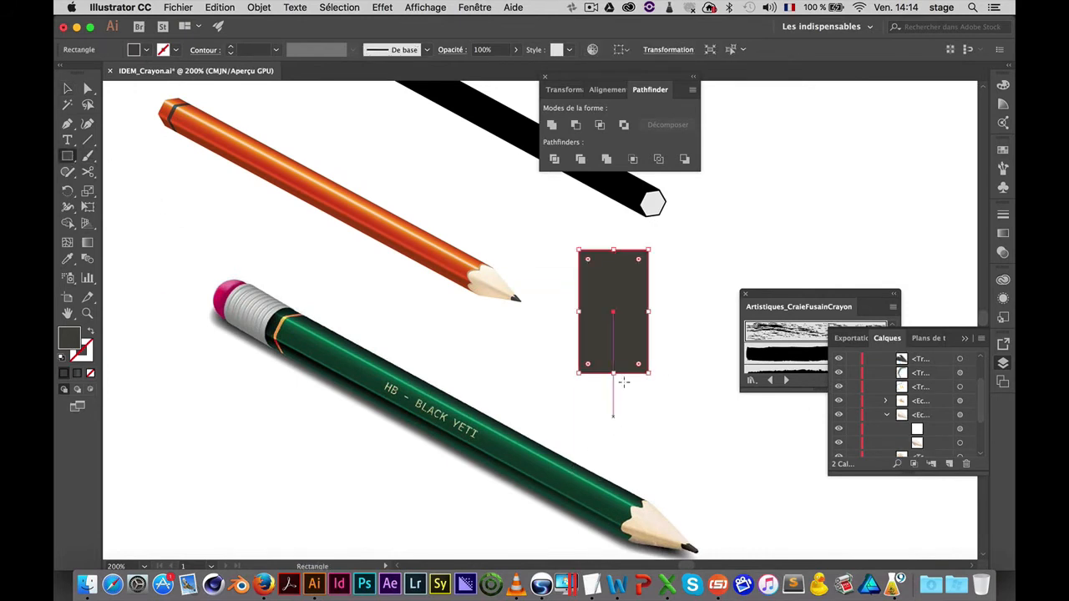
{"action": "left_click", "coordinate": [69, 156]}
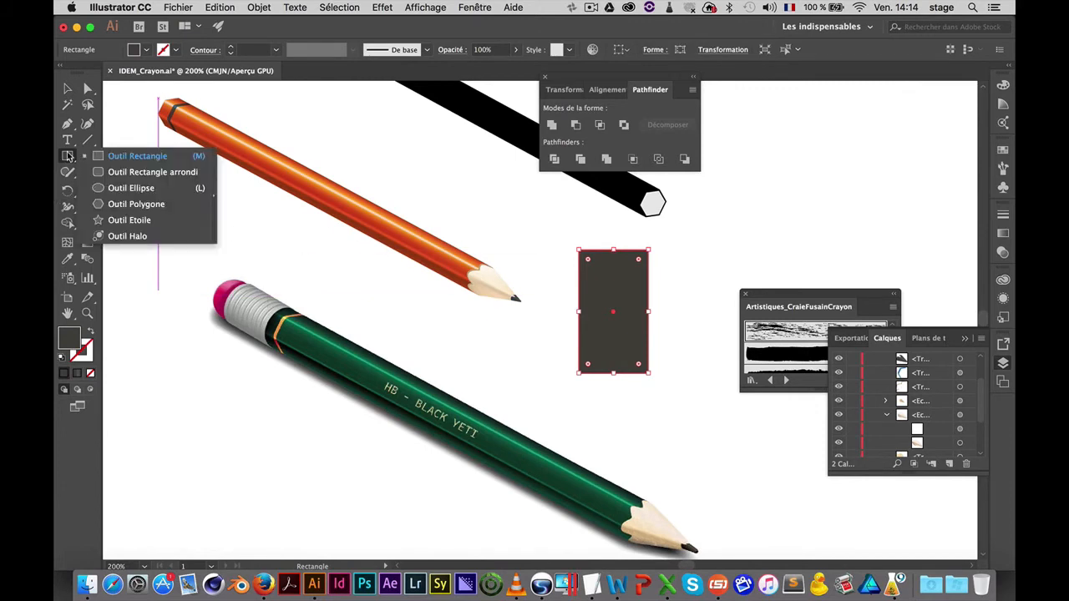
{"action": "left_click", "coordinate": [111, 189]}
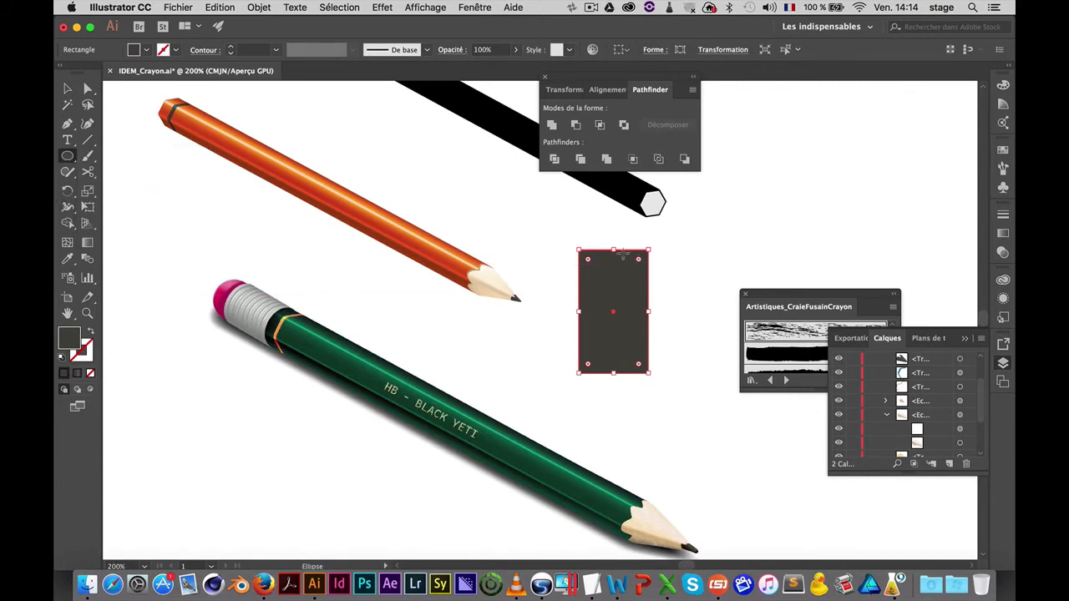
{"action": "left_click_drag", "start_coordinate": [575, 269], "coordinate": [694, 306]}
{"action": "key", "text": "v"}
{"action": "key", "text": "super+space"}
{"action": "left_click_drag", "start_coordinate": [594, 247], "coordinate": [597, 441], "text": "alt"}
Distribute the vertical spacing between the six circles evenly and deselect them
{"action": "left_click_drag", "start_coordinate": [551, 208], "coordinate": [633, 456]}
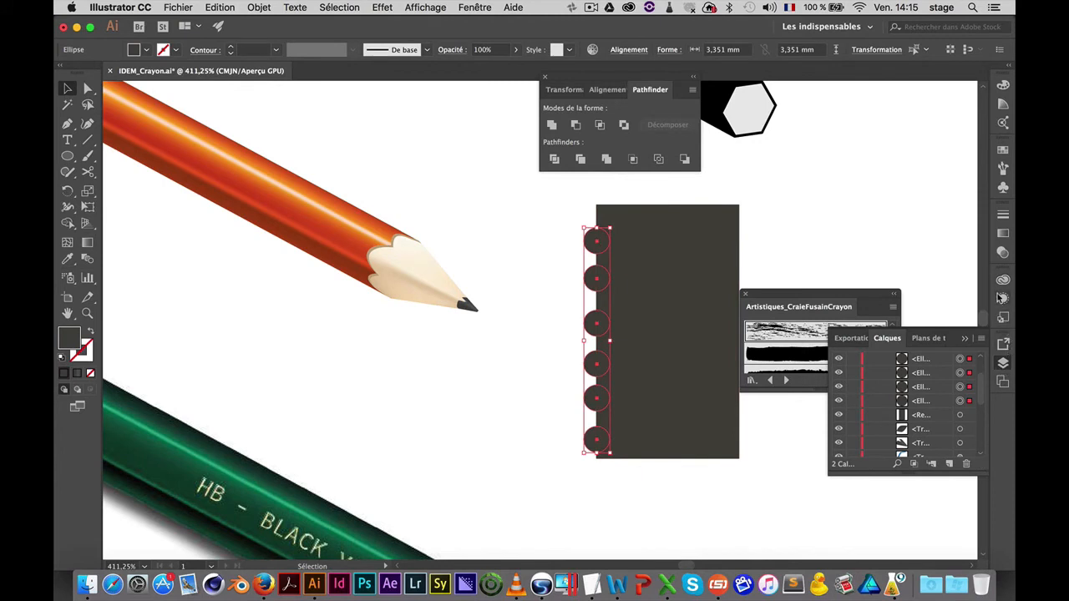
{"action": "left_click", "coordinate": [608, 89]}
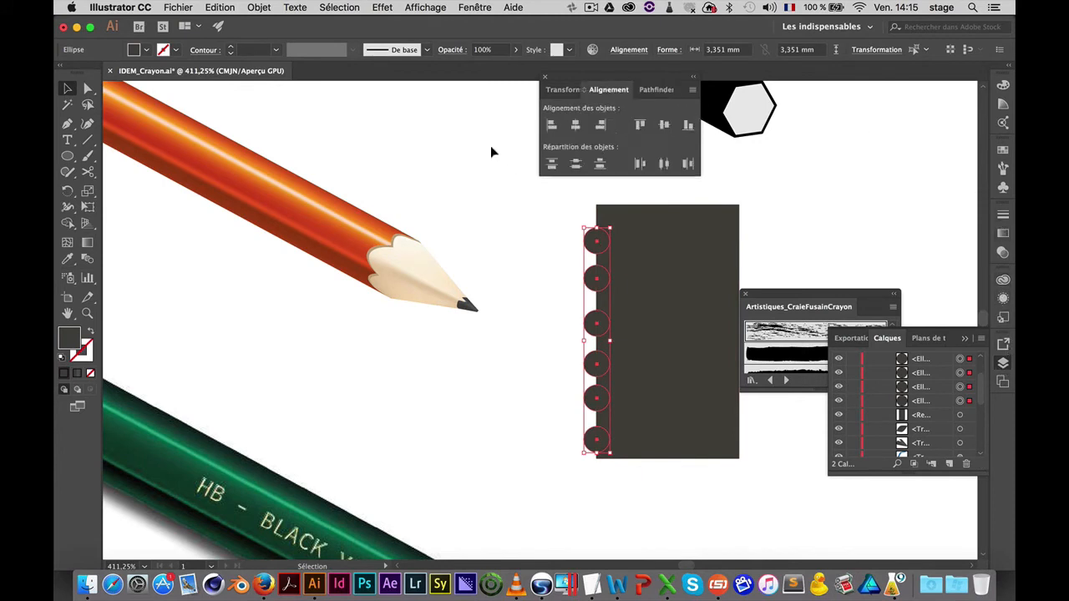
{"action": "left_click", "coordinate": [692, 90]}
{"action": "left_click", "coordinate": [735, 92]}
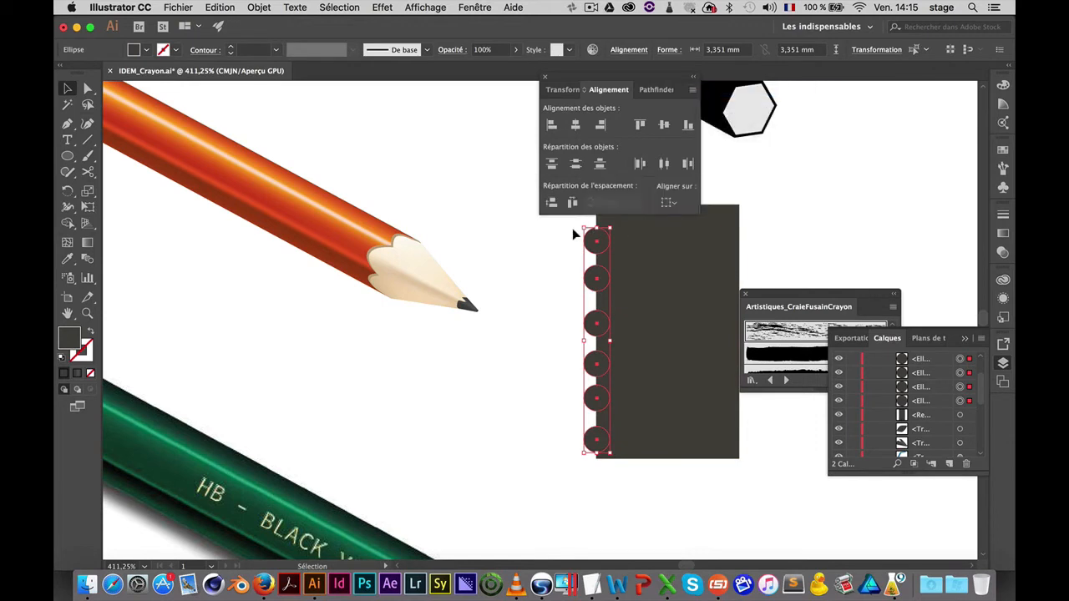
{"action": "left_click", "coordinate": [551, 203]}
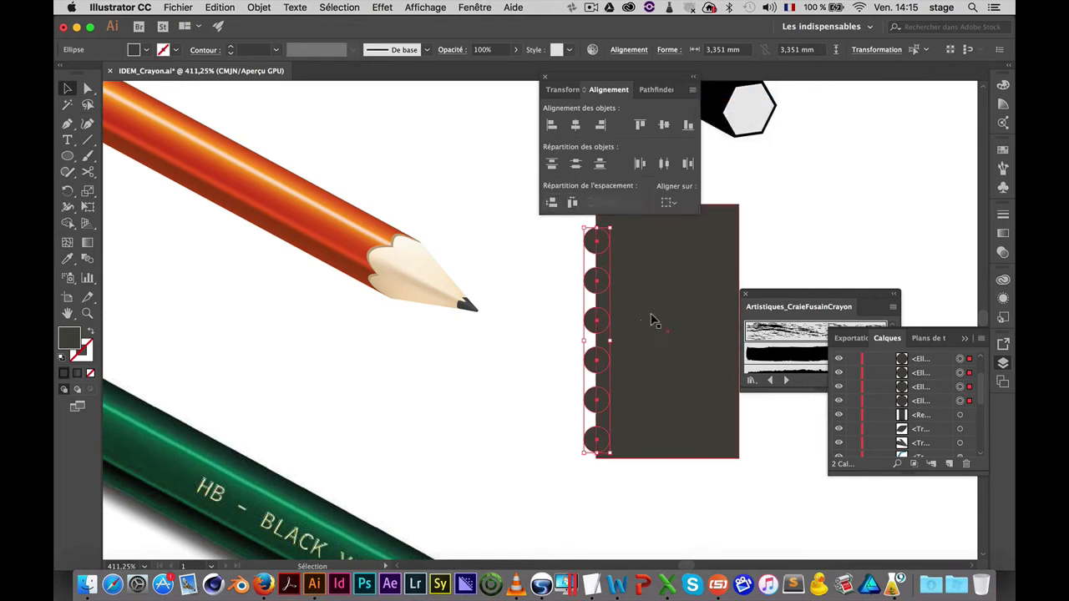
{"action": "left_click", "coordinate": [524, 245]}
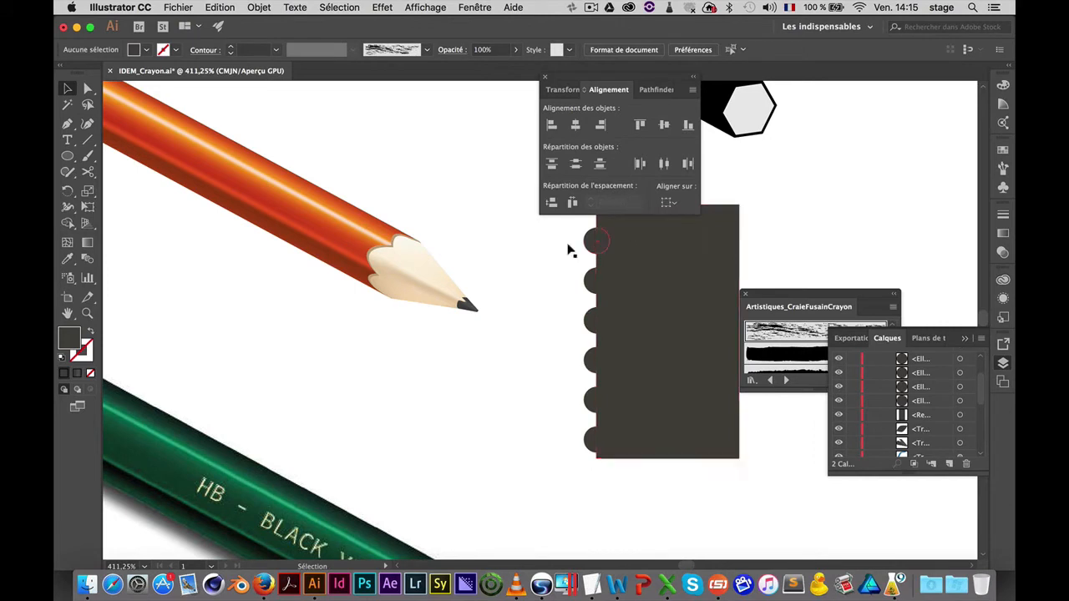
Align the vertical centers of the circles and rectangle, and subtract the circles from the rectangle with Pathfinder's Minus Front
{"action": "left_click_drag", "start_coordinate": [609, 80], "coordinate": [892, 101]}
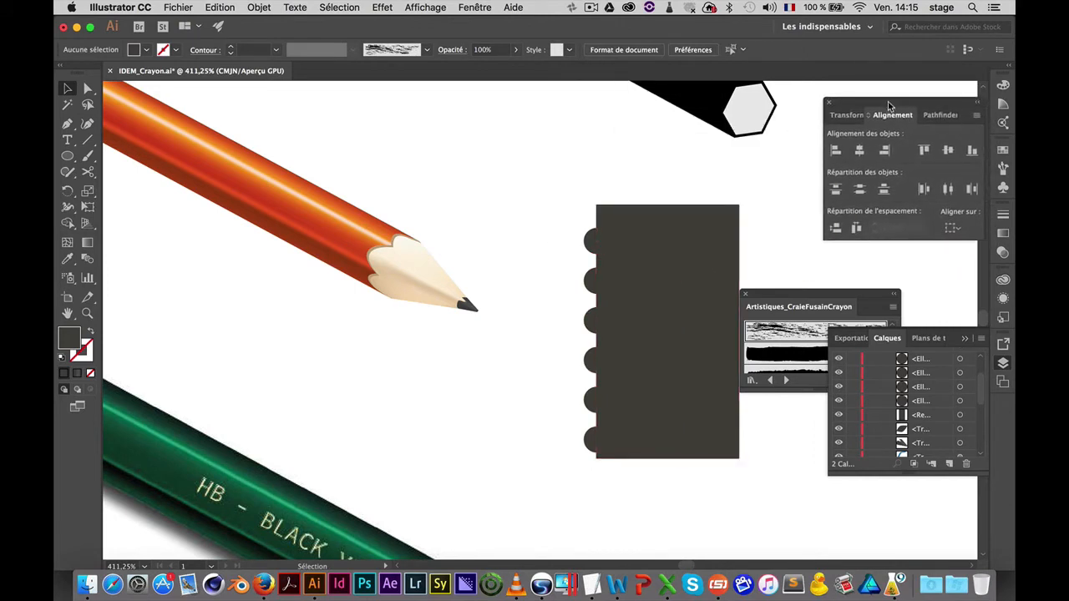
{"action": "left_click_drag", "start_coordinate": [536, 201], "coordinate": [595, 451]}
{"action": "left_click", "coordinate": [603, 452], "text": "shift"}
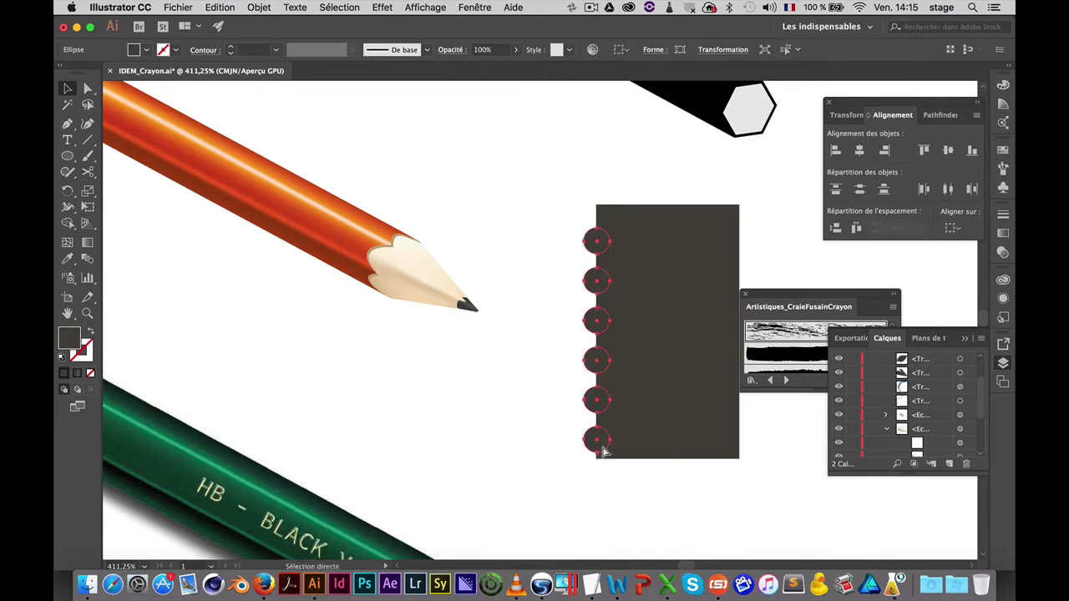
{"action": "left_click", "coordinate": [684, 259], "text": "shift"}
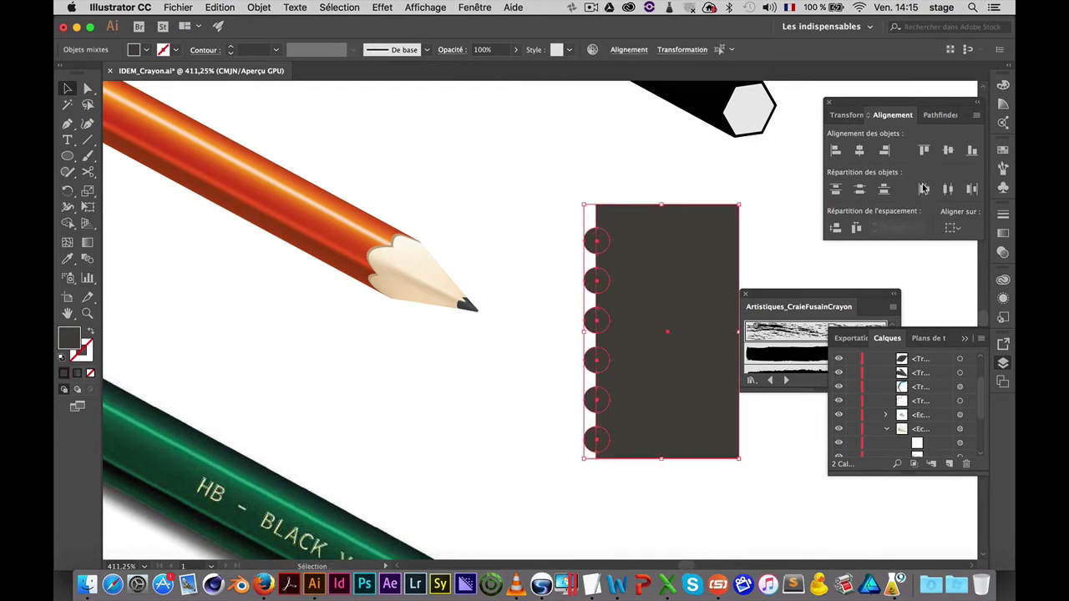
{"action": "left_click", "coordinate": [949, 151]}
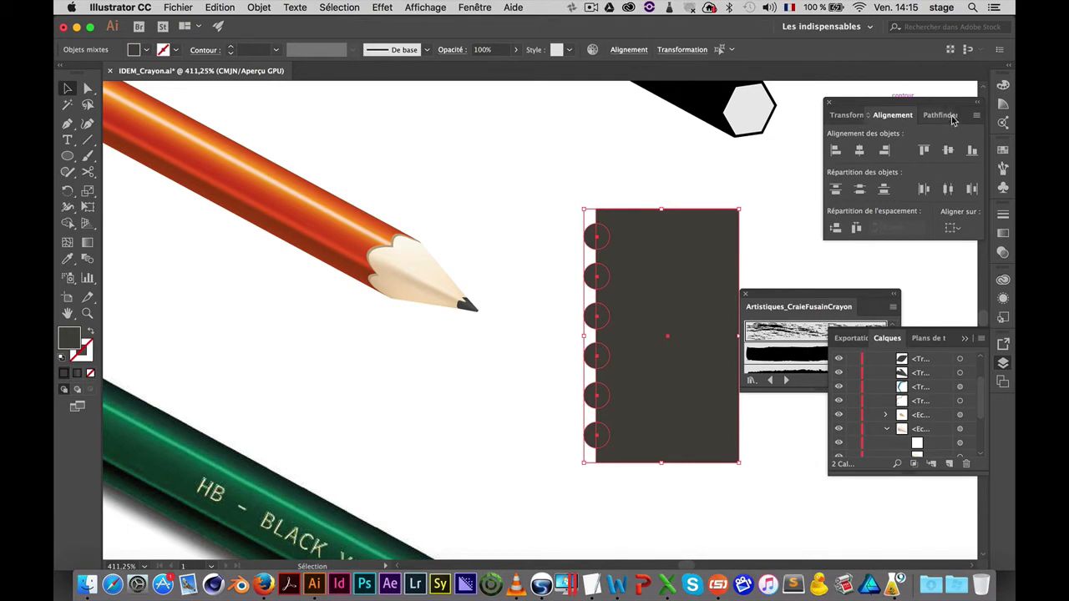
{"action": "left_click", "coordinate": [942, 115]}
{"action": "left_click", "coordinate": [860, 150]}
{"action": "left_click", "coordinate": [764, 186]}
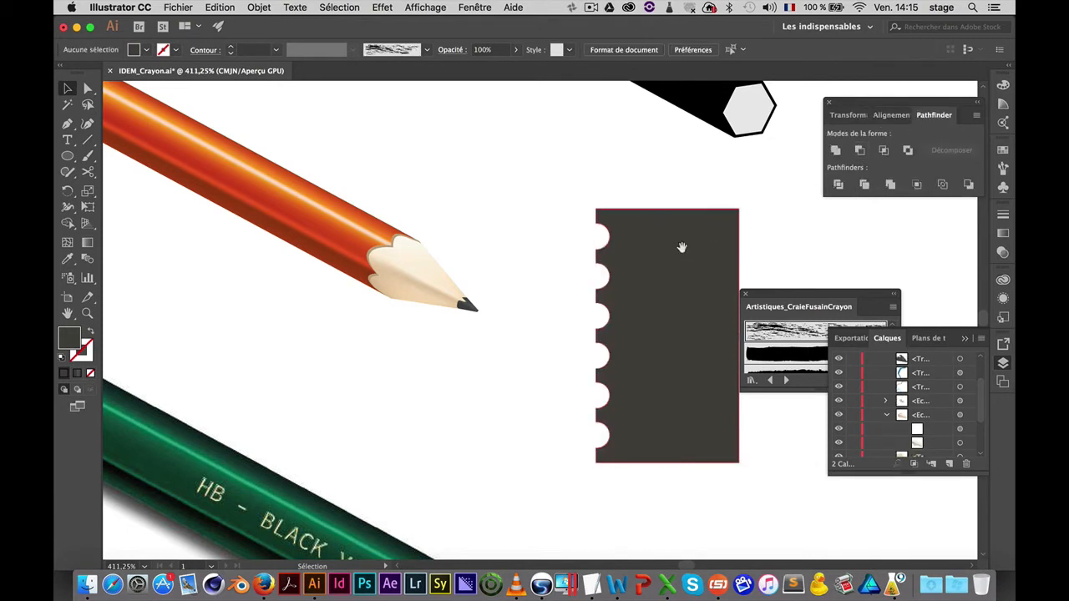
Raise the notched rectangle's top edge by about 3.7 mm and round its top-left corner
{"action": "left_click_drag", "start_coordinate": [681, 247], "coordinate": [632, 211]}
{"action": "left_click", "coordinate": [572, 244], "text": "alt+super"}
{"action": "left_click", "coordinate": [572, 243], "text": "alt+super"}
{"action": "mouse_move", "coordinate": [605, 326]}
{"action": "left_mouse_down"}
{"action": "mouse_move", "coordinate": [852, 159]}
{"action": "mouse_move", "coordinate": [734, 287]}
{"action": "mouse_move", "coordinate": [756, 236]}
{"action": "mouse_move", "coordinate": [687, 216]}
{"action": "left_mouse_up"}
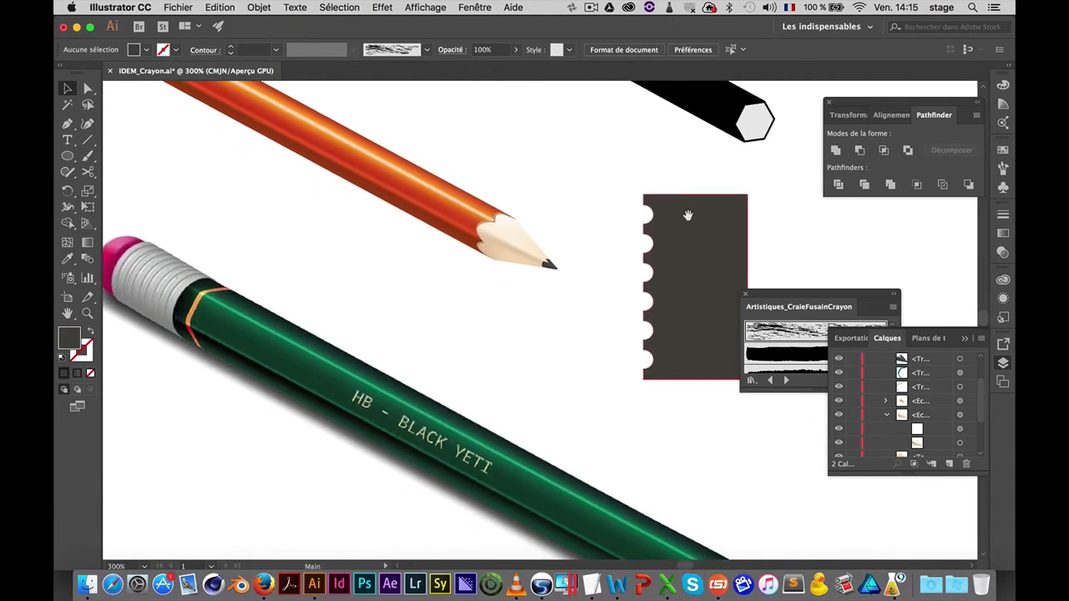
{"action": "key", "text": "a"}
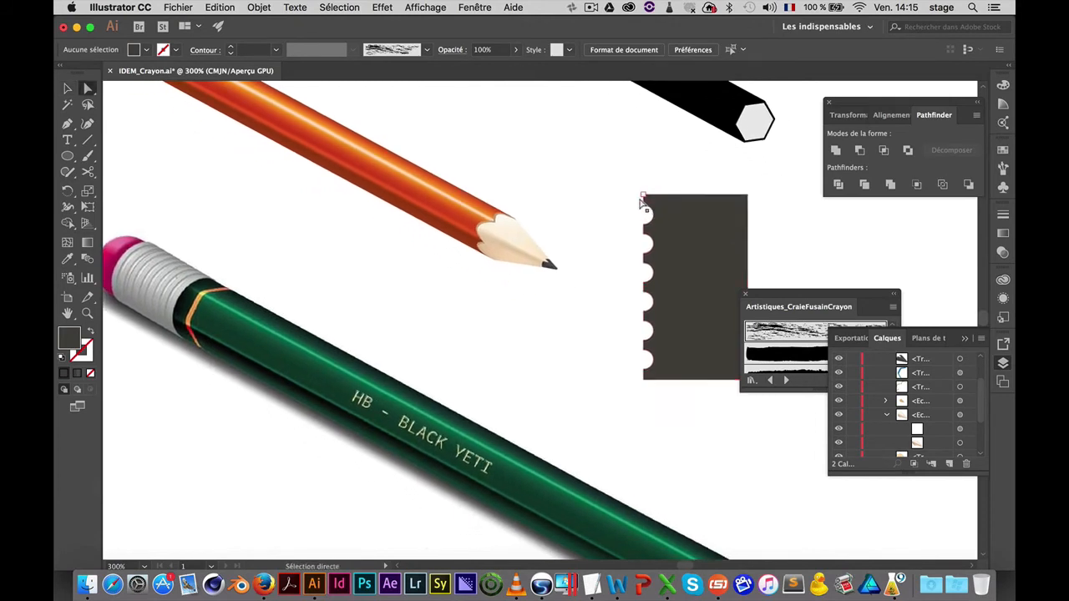
{"action": "left_click", "coordinate": [644, 196]}
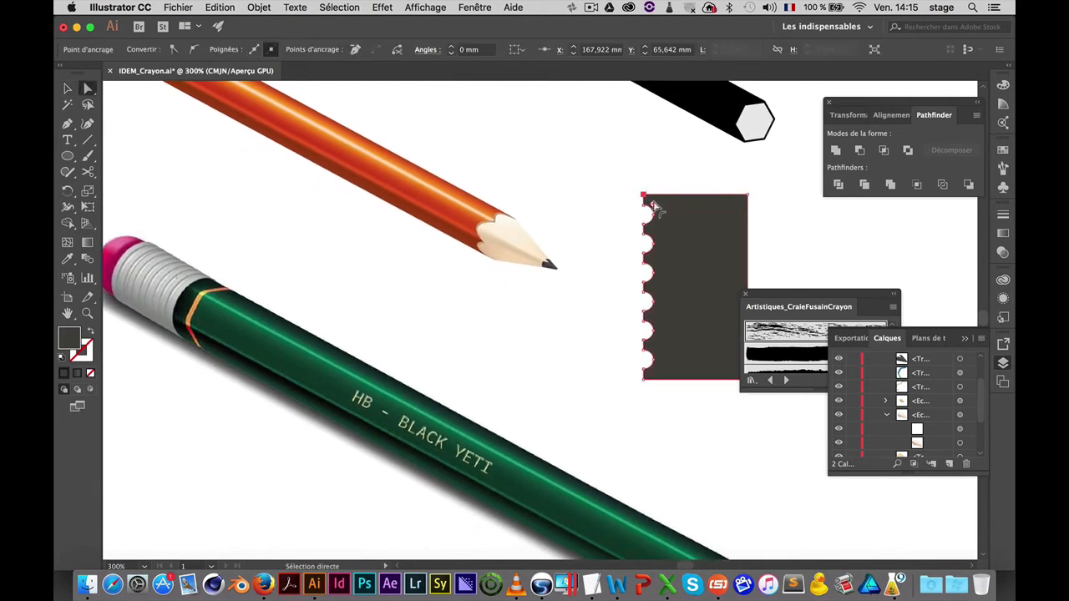
{"action": "left_click", "coordinate": [747, 196], "text": "shift"}
{"action": "left_click_drag", "start_coordinate": [748, 196], "coordinate": [748, 174]}
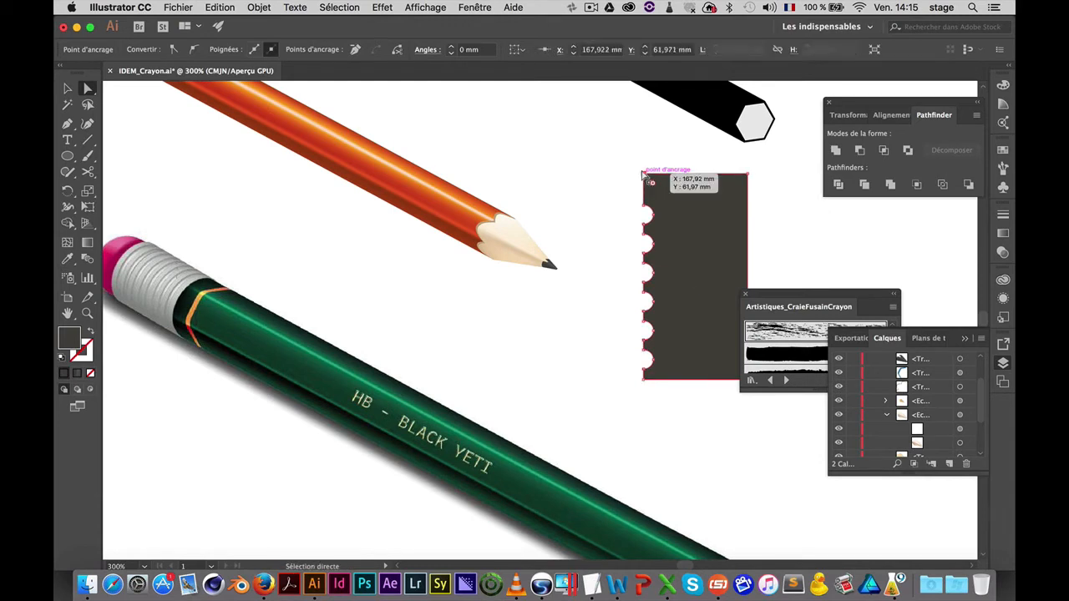
{"action": "mouse_move", "coordinate": [652, 183]}
{"action": "left_mouse_down"}
{"action": "mouse_move", "coordinate": [663, 187]}
{"action": "mouse_move", "coordinate": [652, 180]}
{"action": "left_mouse_up"}
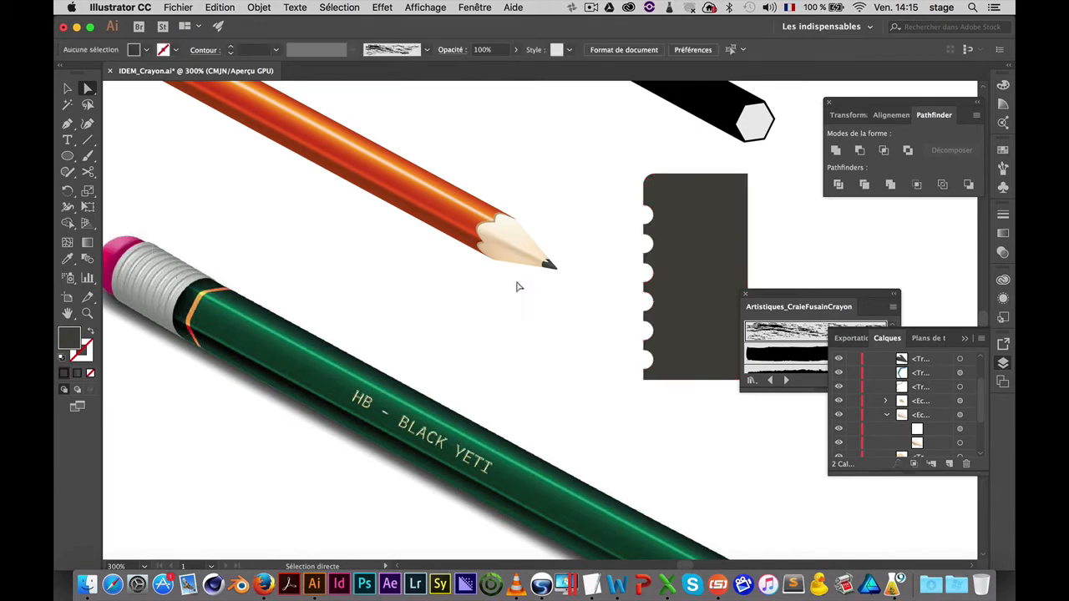
Narrow the notched shape to about half its width by moving its straight right edge inward, and deselect it
{"action": "left_click_drag", "start_coordinate": [515, 286], "coordinate": [437, 267]}
{"action": "left_click", "coordinate": [599, 222]}
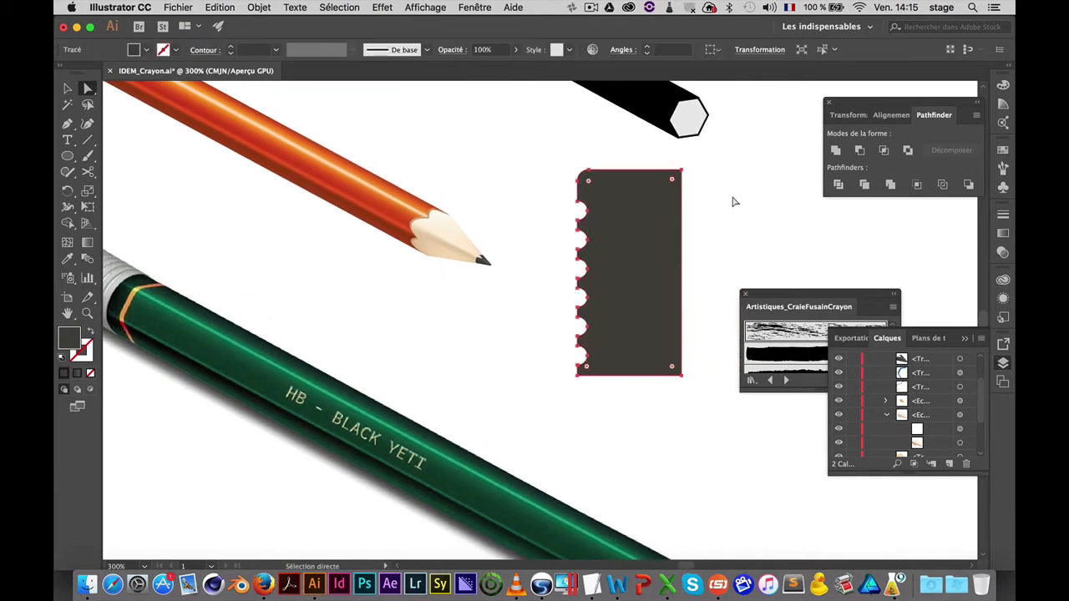
{"action": "left_click_drag", "start_coordinate": [670, 157], "coordinate": [632, 372]}
{"action": "left_click", "coordinate": [685, 281]}
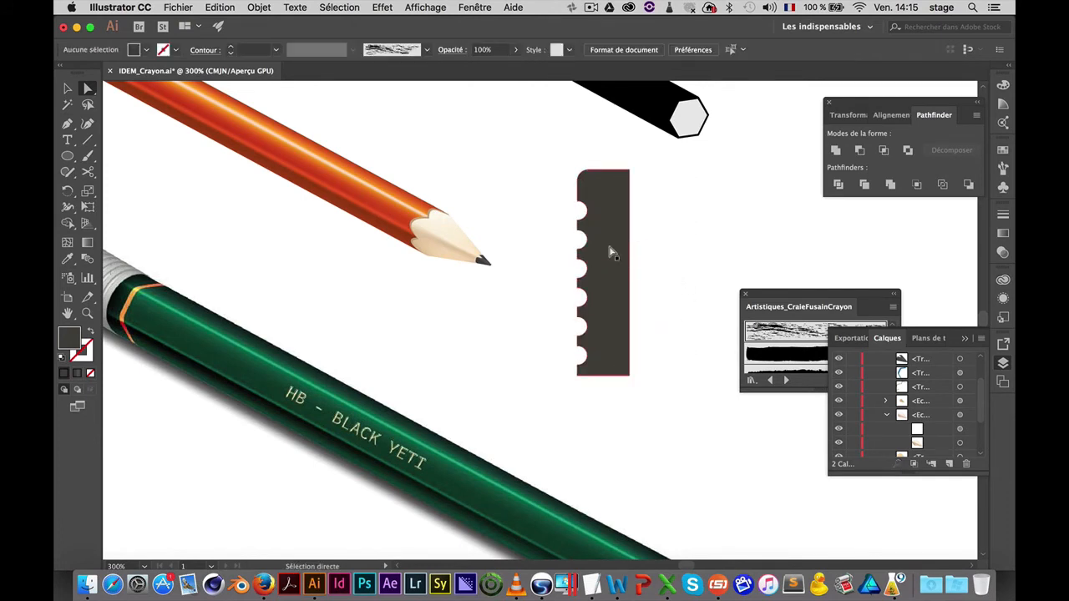
Fill the notched shape with a light warm grey and close the Artistiques_CraieFusainCrayon brush library
{"action": "left_click", "coordinate": [610, 246]}
{"action": "double_click", "coordinate": [69, 339]}
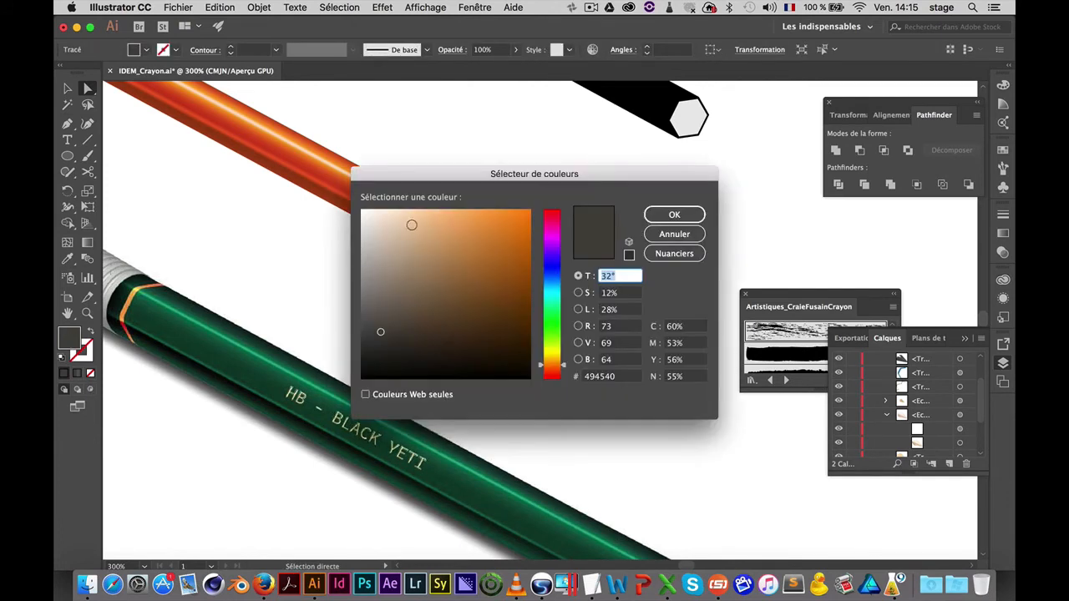
{"action": "left_click", "coordinate": [370, 240]}
{"action": "key", "text": "Return"}
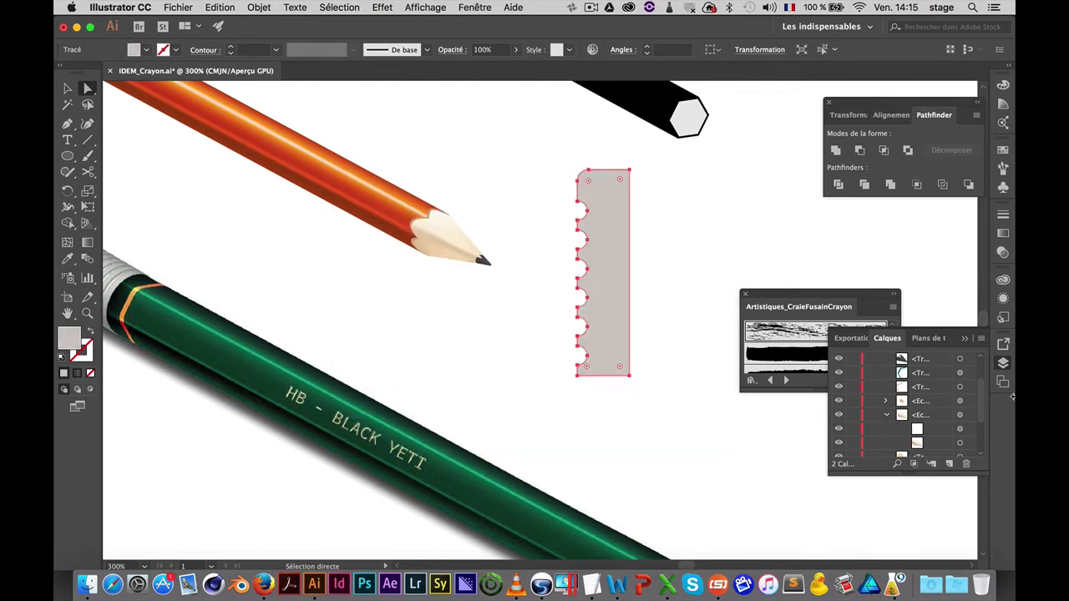
{"action": "key", "text": "space"}
{"action": "left_click_drag", "start_coordinate": [621, 225], "coordinate": [660, 230]}
{"action": "mouse_move", "coordinate": [760, 297]}
{"action": "left_mouse_down"}
{"action": "mouse_move", "coordinate": [957, 432]}
{"action": "mouse_move", "coordinate": [764, 253]}
{"action": "mouse_move", "coordinate": [760, 235]}
{"action": "left_mouse_up"}
{"action": "left_click", "coordinate": [745, 232]}
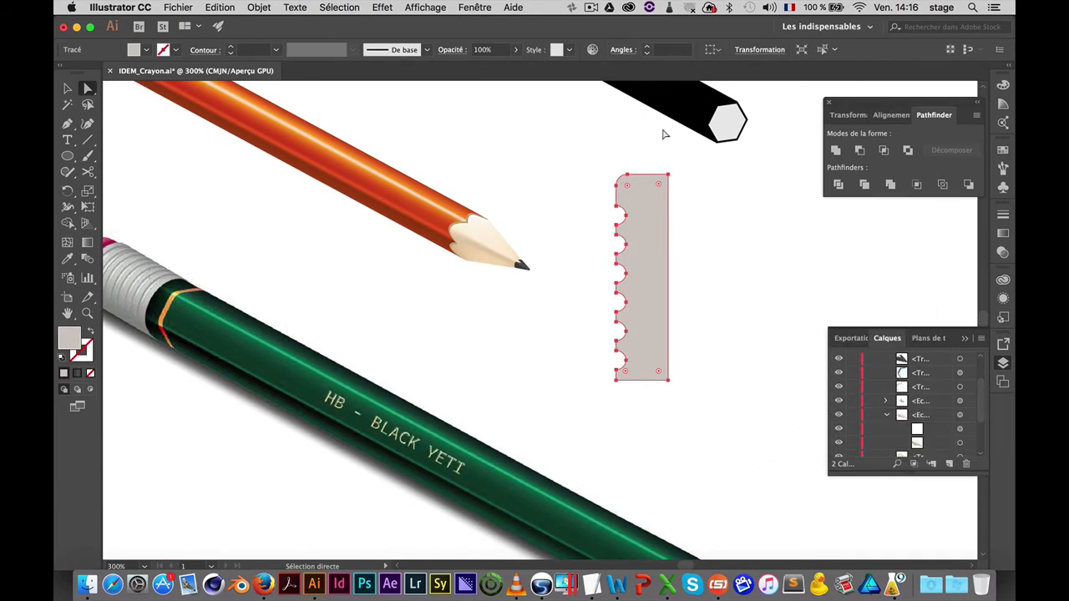
Apply a 3D Revolve effect to the notched profile, keeping the 360° angle around the left edge, with the preview on
{"action": "left_click", "coordinate": [384, 8]}
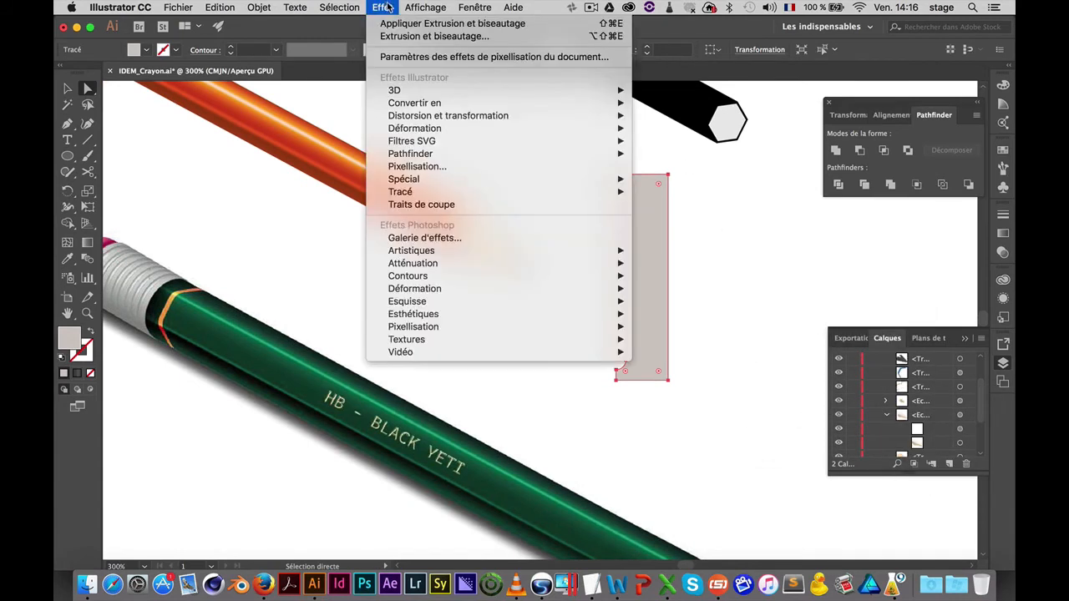
{"action": "mouse_move", "coordinate": [406, 92]}
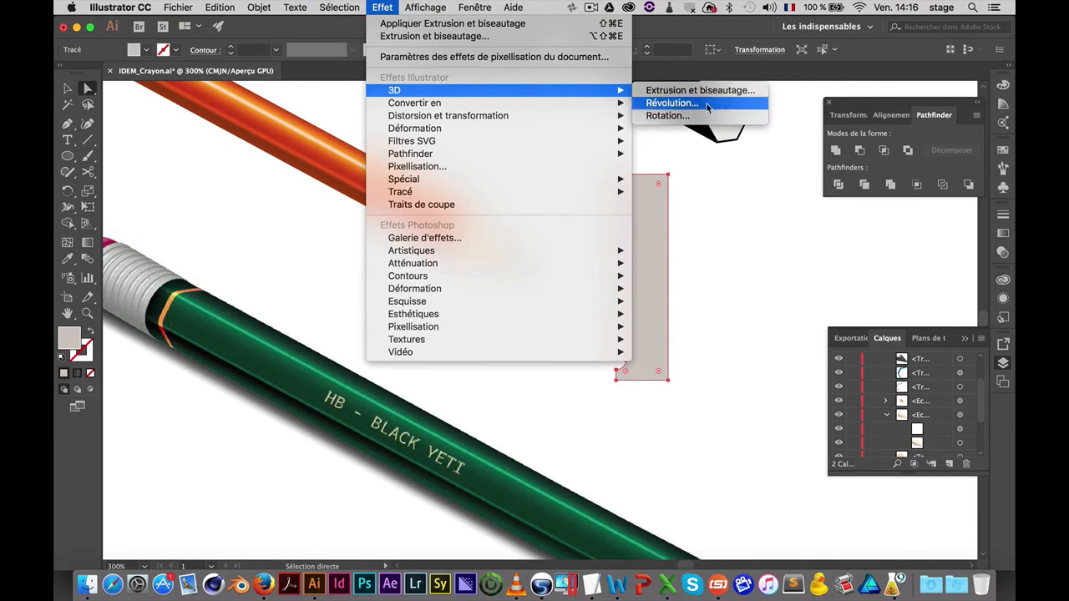
{"action": "left_click", "coordinate": [707, 107]}
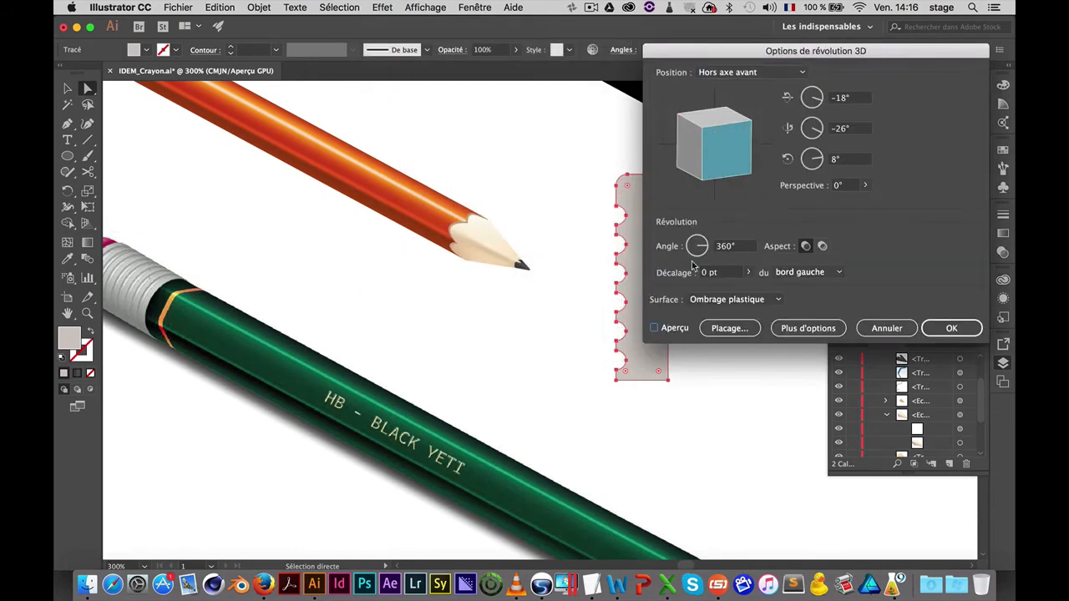
{"action": "left_click", "coordinate": [655, 329]}
{"action": "left_click_drag", "start_coordinate": [710, 64], "coordinate": [799, 65]}
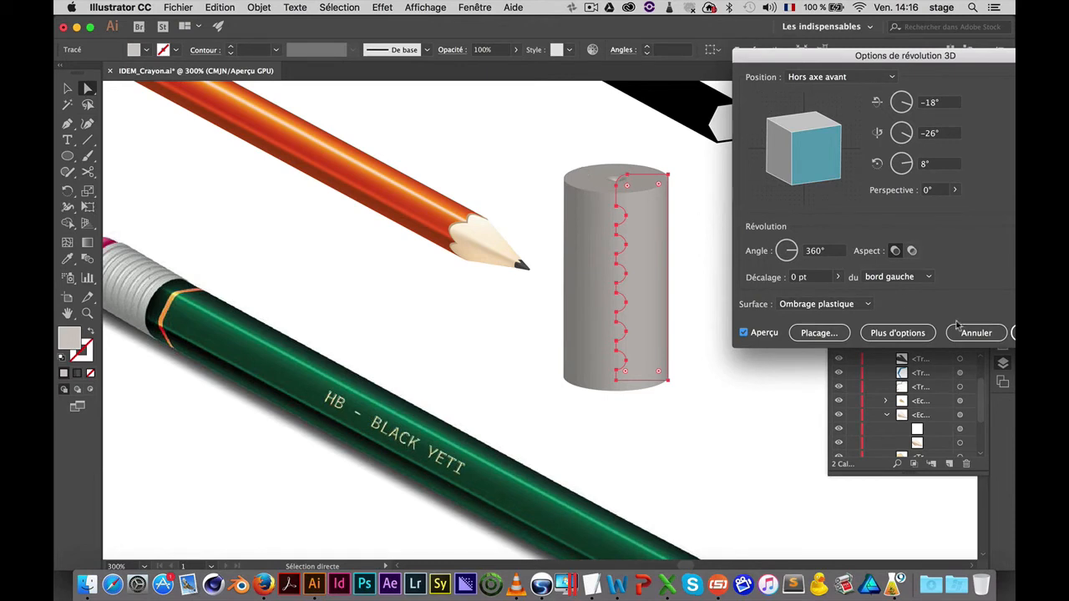
{"action": "left_click_drag", "start_coordinate": [814, 55], "coordinate": [769, 54]}
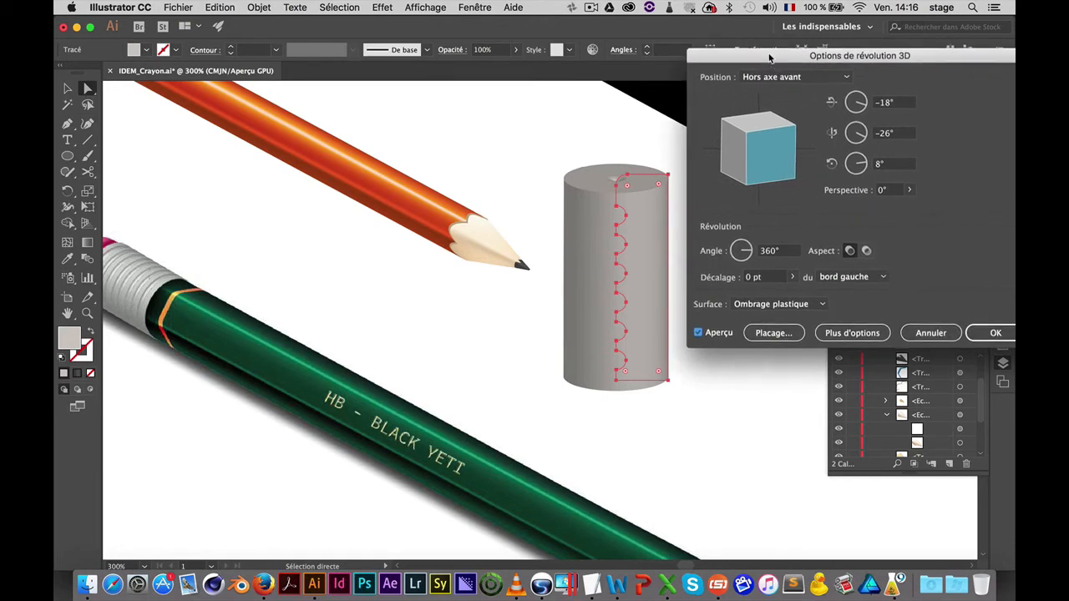
{"action": "left_click", "coordinate": [991, 333]}
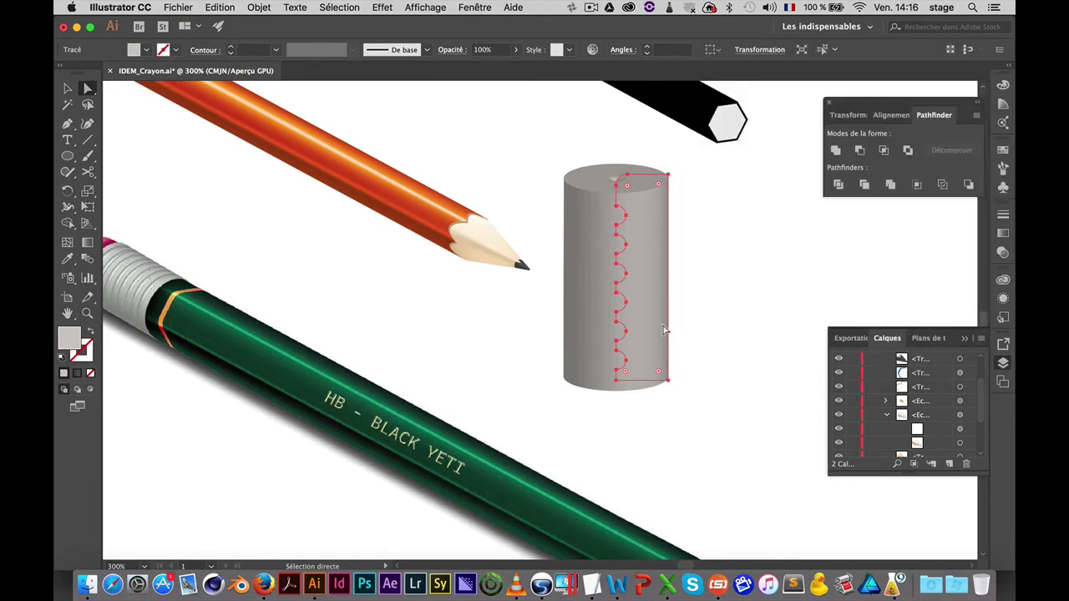
Reflect the revolved profile across the vertical axis so that its notches face outward
{"action": "right_click", "coordinate": [668, 211]}
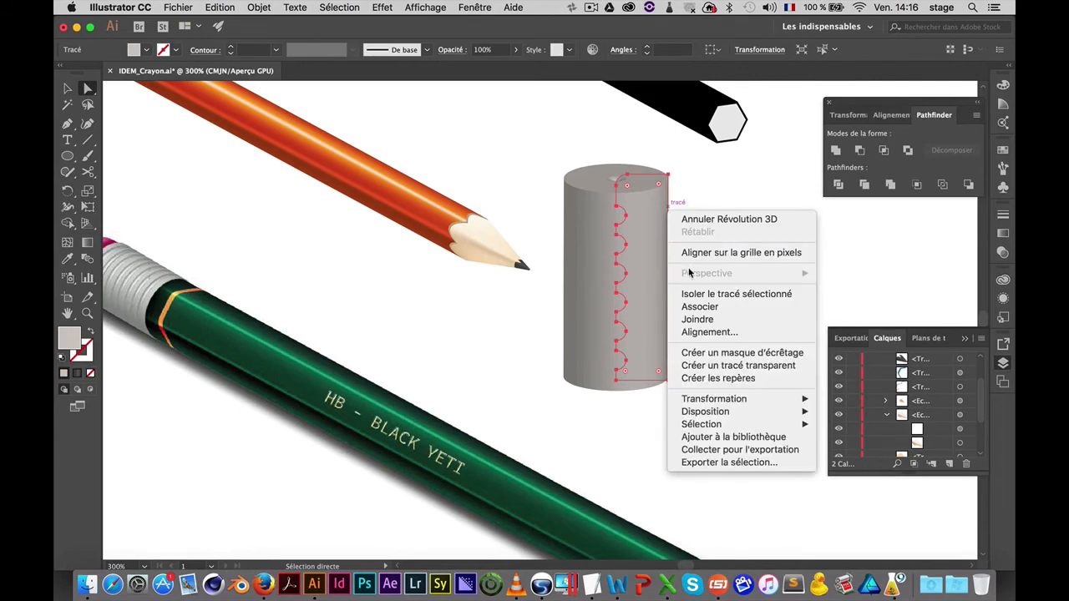
{"action": "mouse_move", "coordinate": [736, 402]}
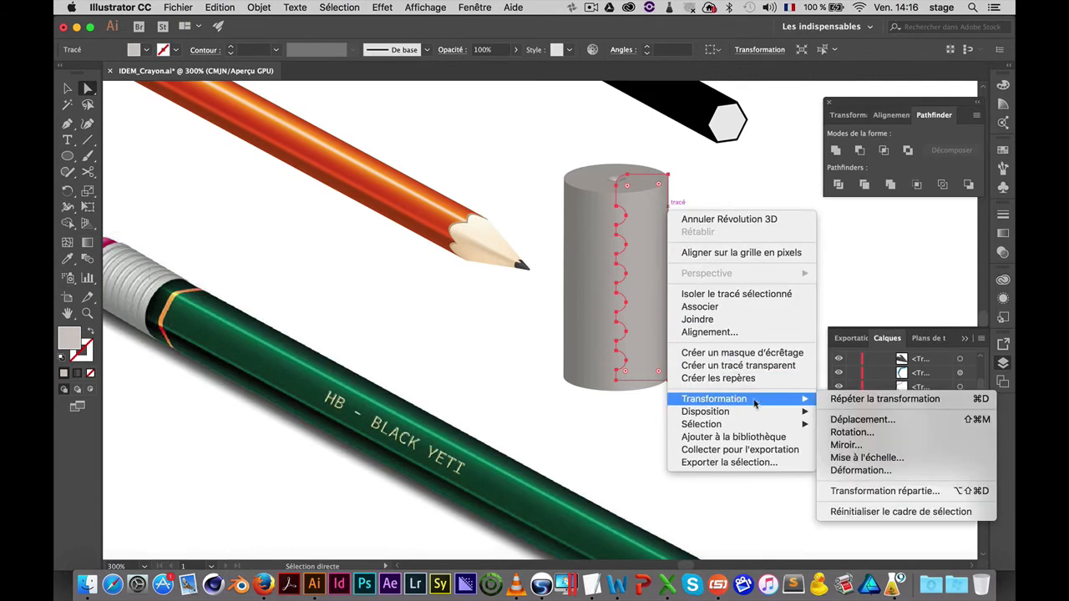
{"action": "left_click", "coordinate": [888, 445]}
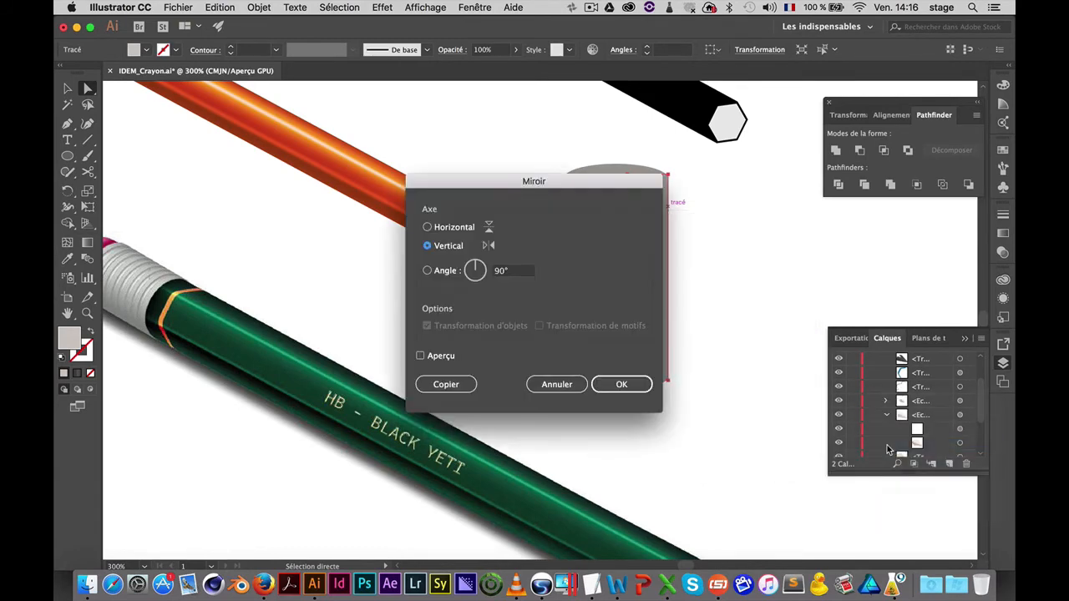
{"action": "left_click_drag", "start_coordinate": [535, 198], "coordinate": [293, 181]}
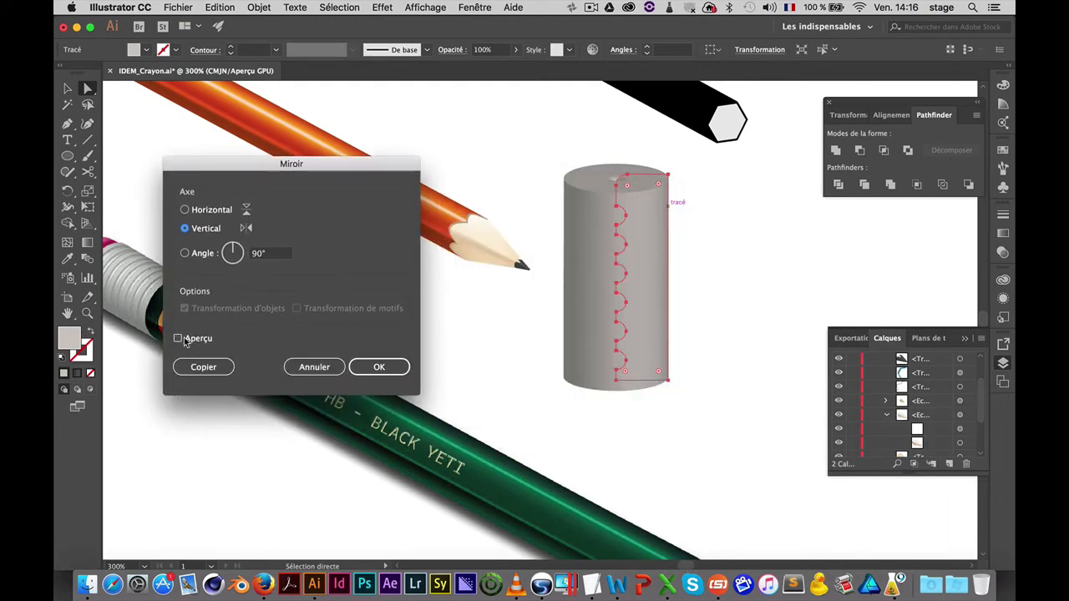
{"action": "left_click", "coordinate": [379, 366]}
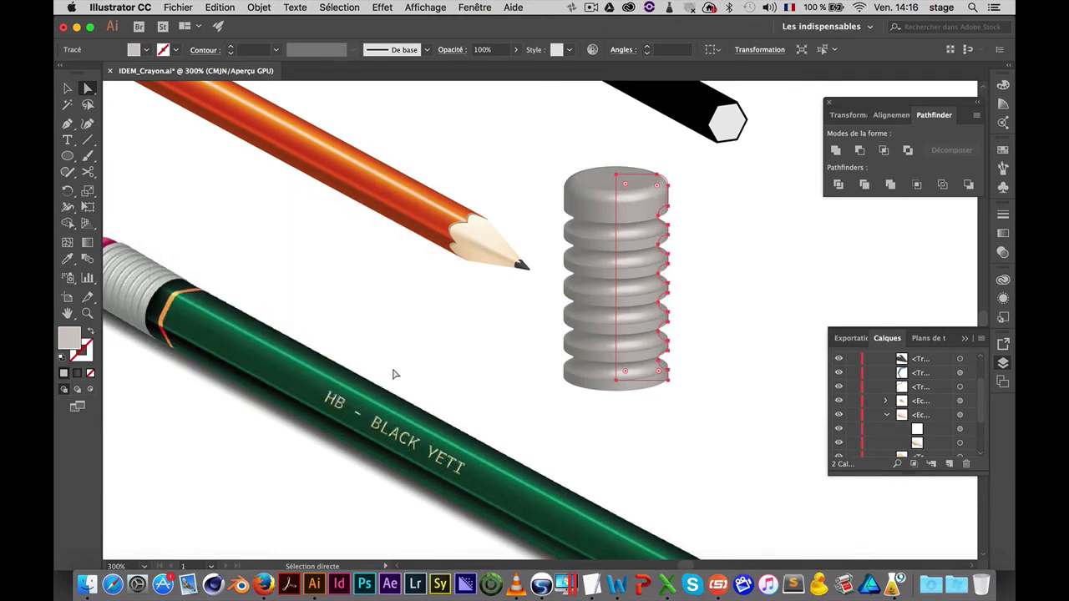
{"action": "key", "text": "super+minus"}
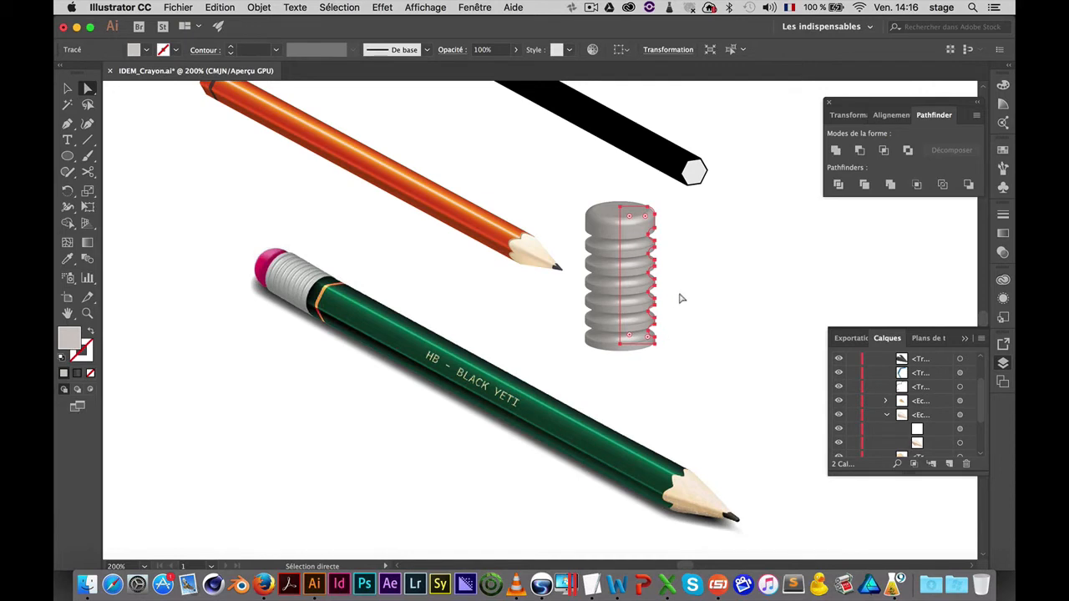
Widen the revolved ferrule by shifting both anchor points of the profile's straight inner edge outward by one large nudge, then deselect it
{"action": "scroll", "coordinate": [680, 298], "scroll_direction": "left", "scroll_amount": 3}
{"action": "scroll", "coordinate": [680, 298], "scroll_direction": "up", "scroll_amount": 1}
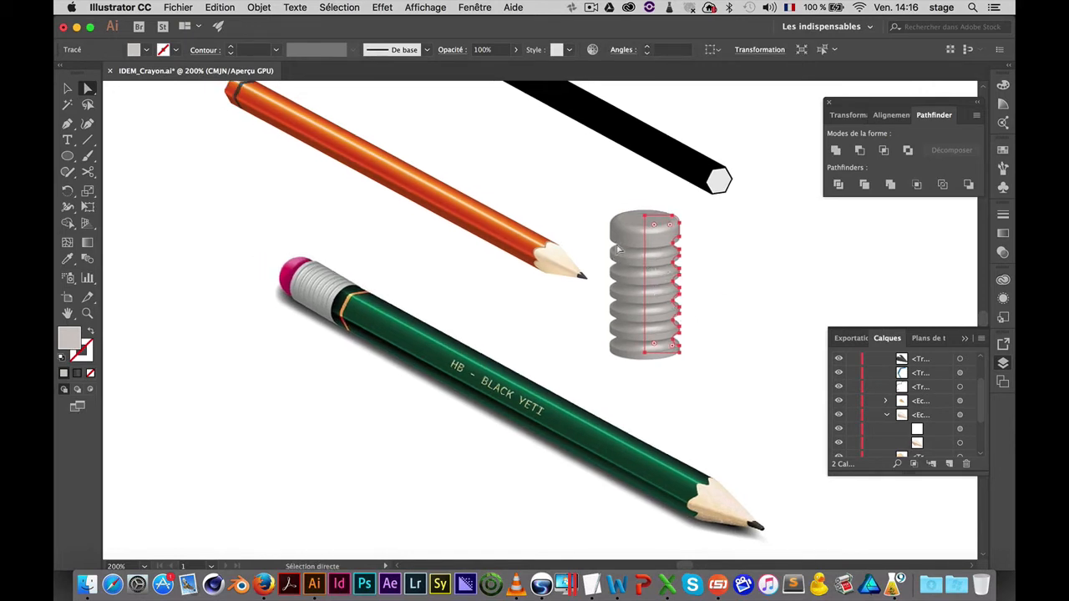
{"action": "left_click", "coordinate": [640, 198]}
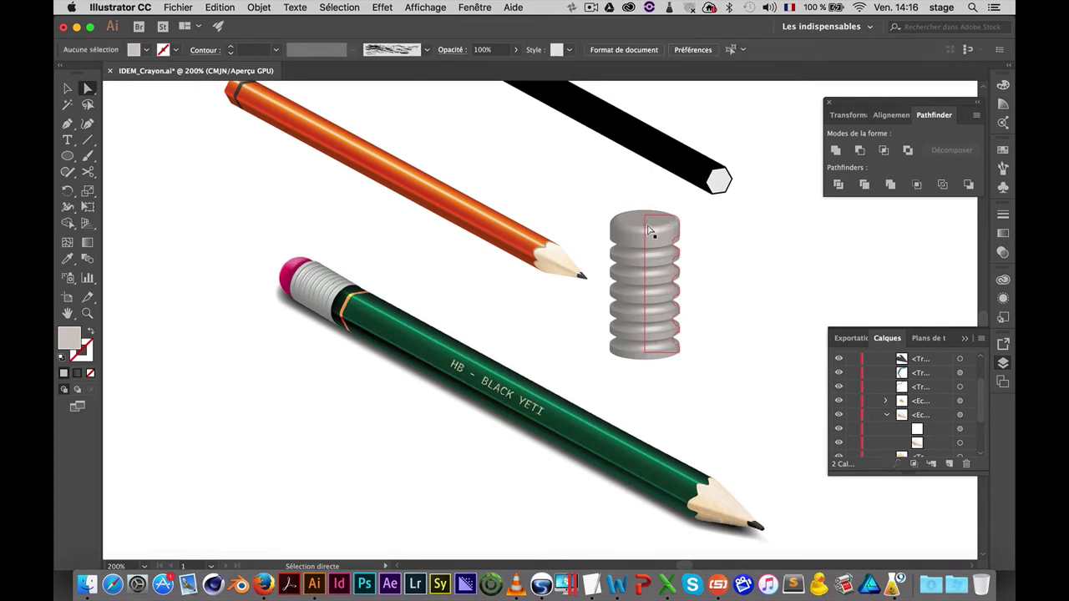
{"action": "left_click", "coordinate": [645, 216]}
{"action": "left_click", "coordinate": [647, 354], "text": "shift"}
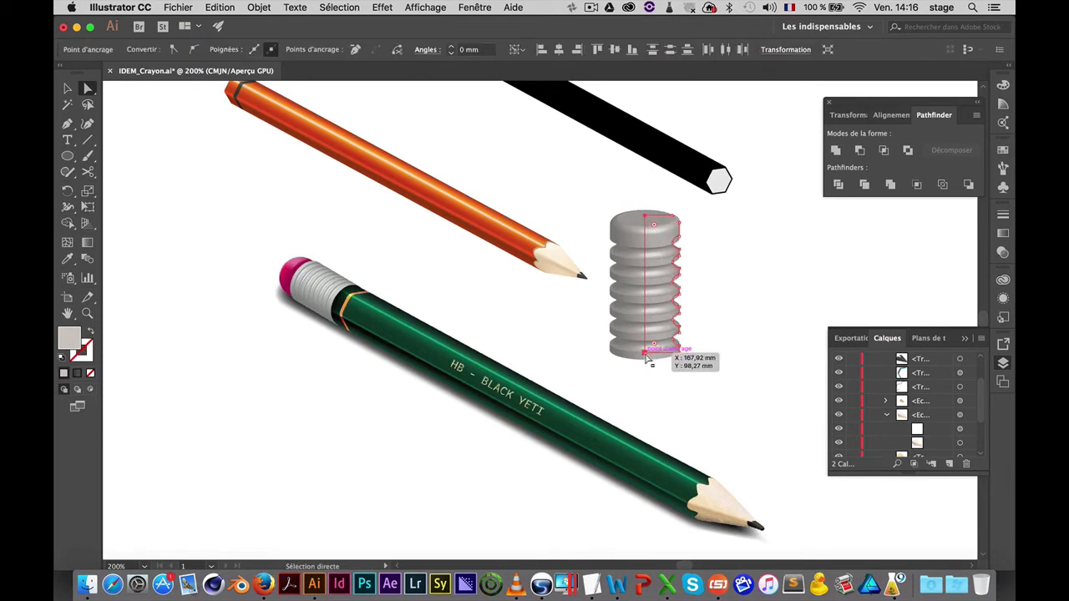
{"action": "key", "text": "shift+Left"}
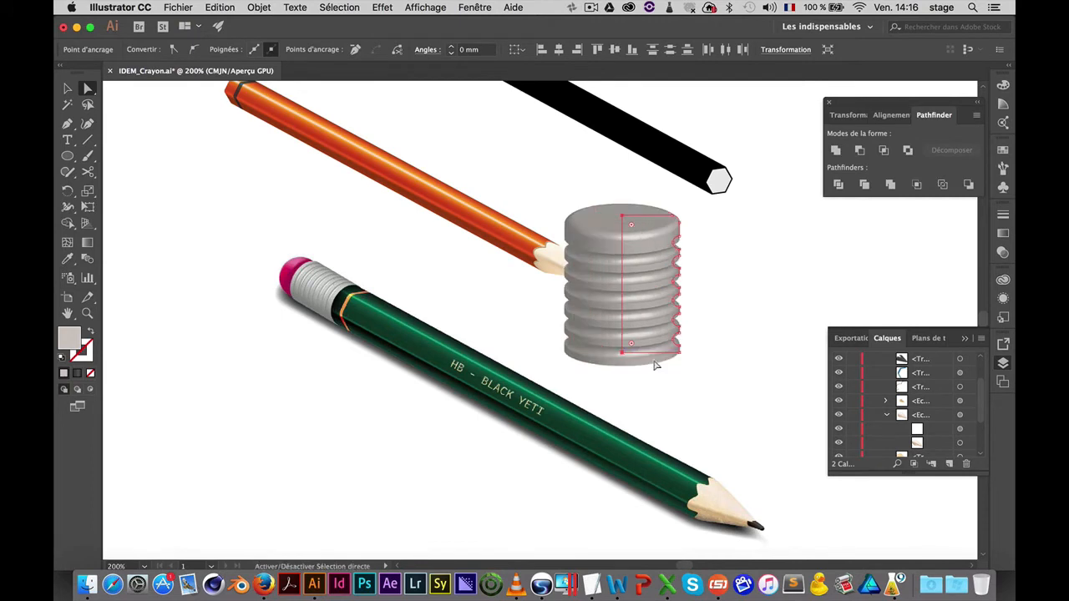
{"action": "left_click", "coordinate": [705, 326]}
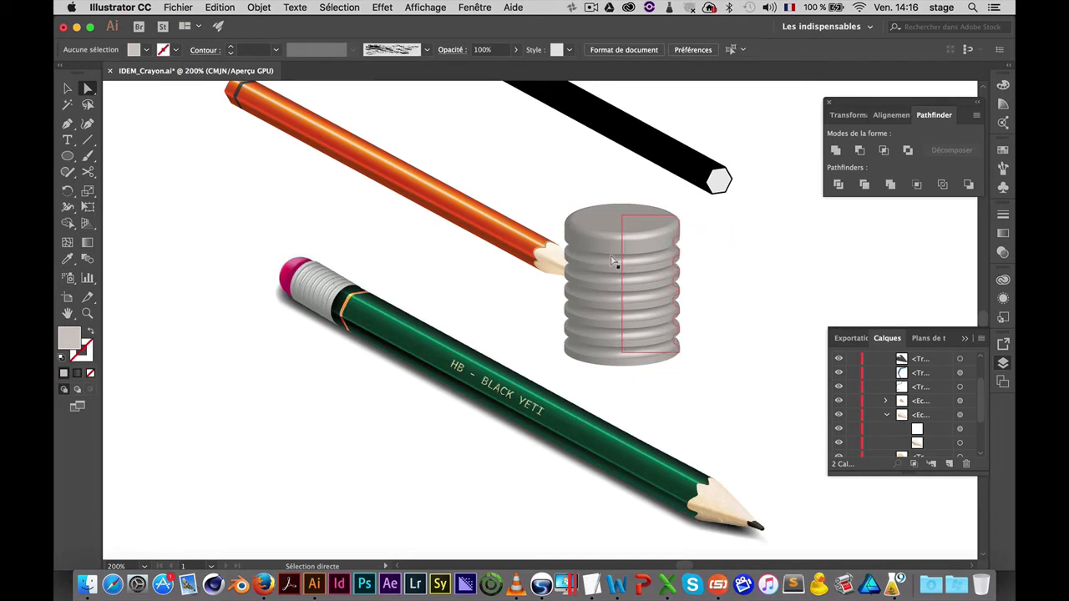
Move the whole revolved ferrule away from the orange pencil's tip to the empty area beside its blunt end
{"action": "left_click_drag", "start_coordinate": [546, 175], "coordinate": [620, 206]}
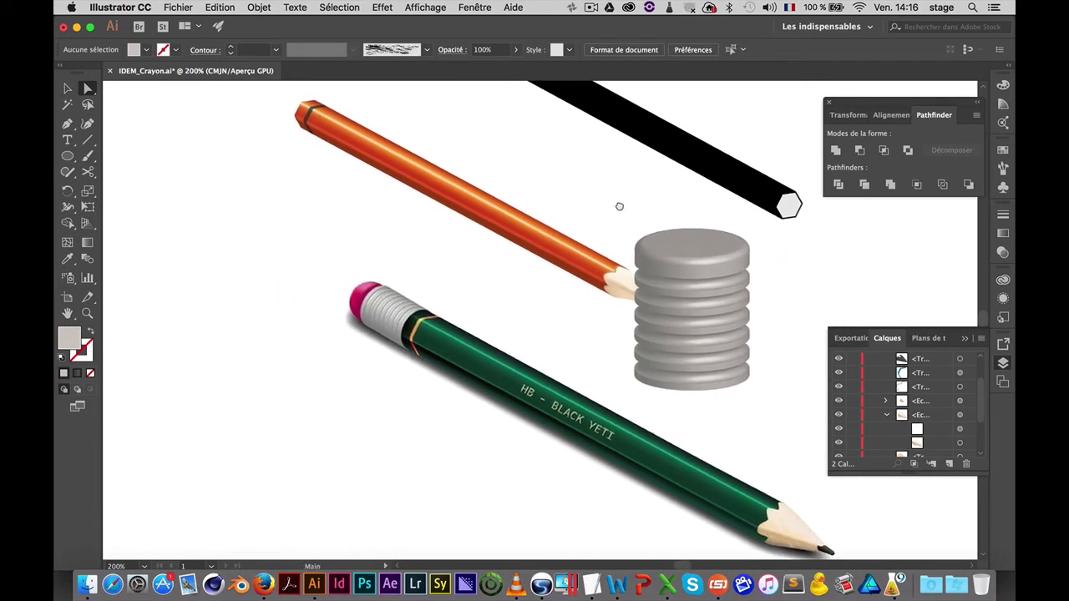
{"action": "left_click", "coordinate": [68, 88]}
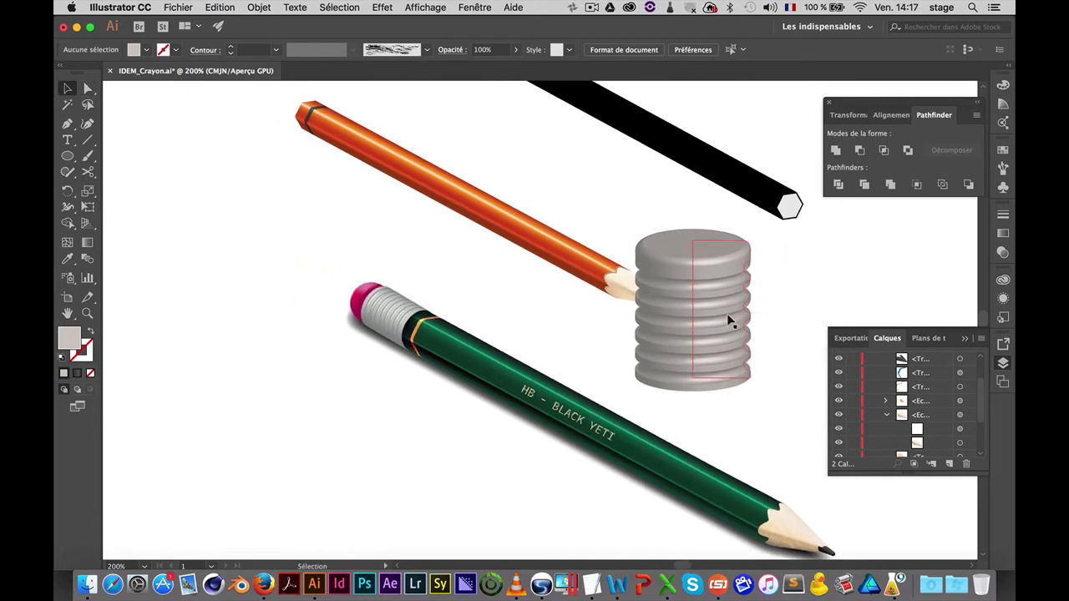
{"action": "left_click_drag", "start_coordinate": [727, 313], "coordinate": [278, 268]}
{"action": "scroll", "coordinate": [432, 298], "scroll_direction": "left", "scroll_amount": 5}
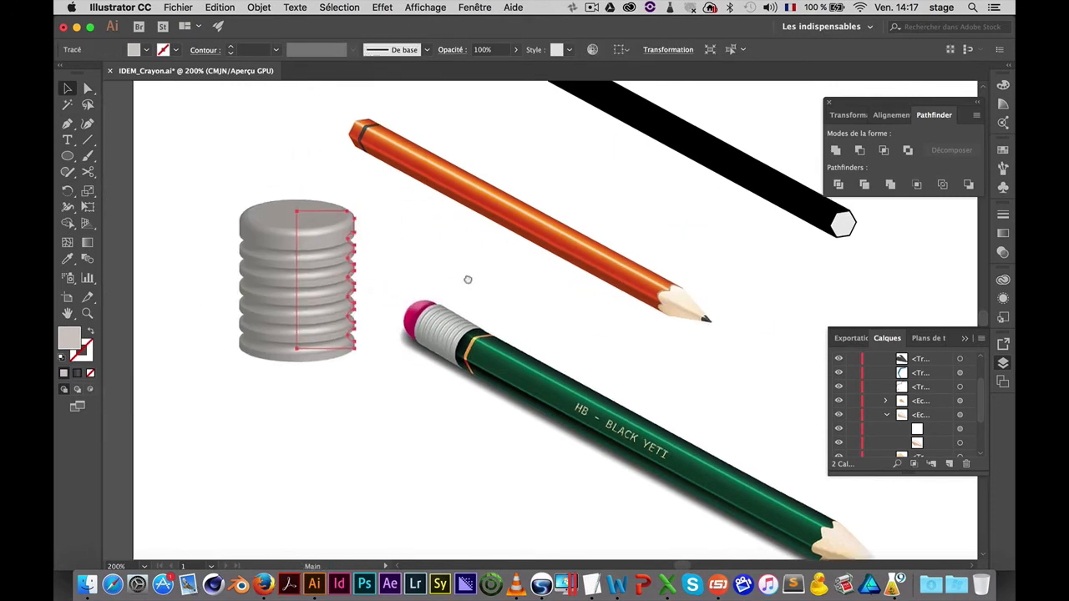
{"action": "left_click_drag", "start_coordinate": [415, 305], "coordinate": [390, 213]}
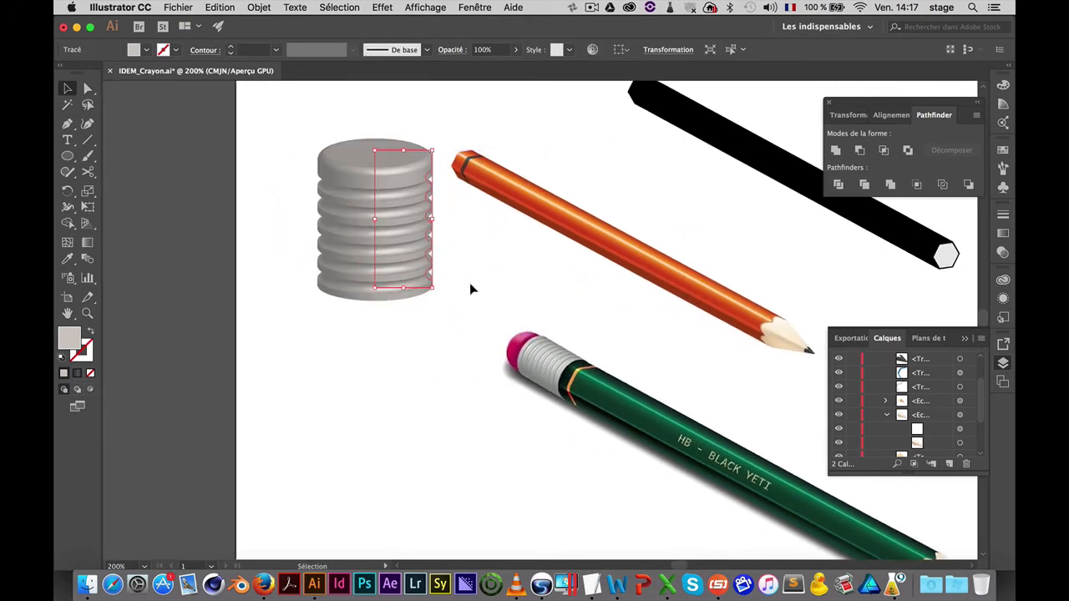
{"action": "scroll", "coordinate": [582, 279], "scroll_direction": "right", "scroll_amount": 3}
{"action": "scroll", "coordinate": [582, 279], "scroll_direction": "up", "scroll_amount": 2}
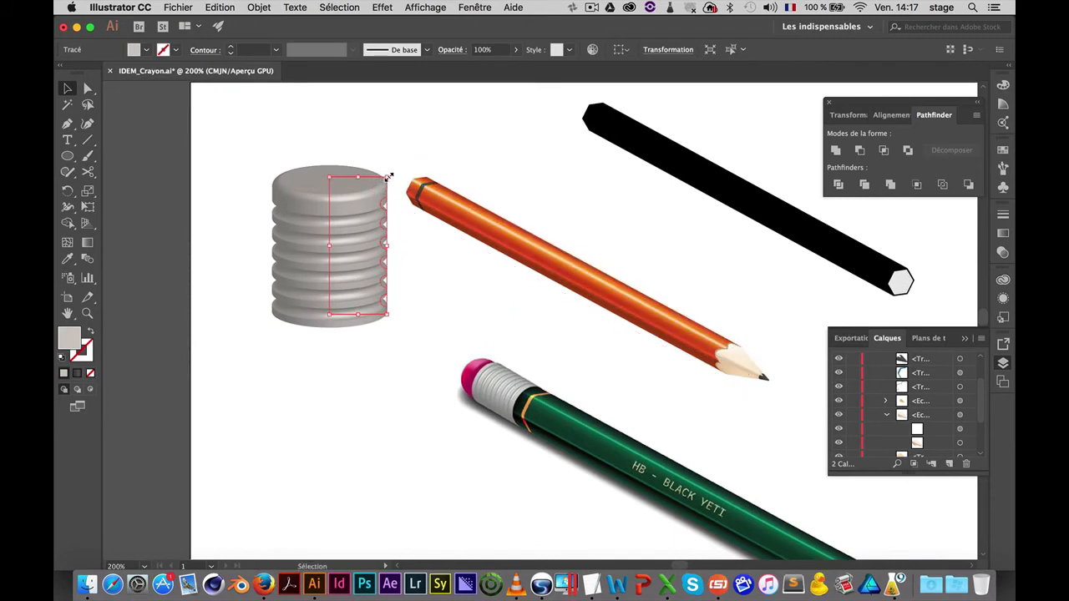
Scale the ferrule down proportionally to about a third of its size and place it just beside the orange pencil's blunt end
{"action": "left_click_drag", "start_coordinate": [387, 177], "coordinate": [349, 267]}
{"action": "mouse_move", "coordinate": [408, 299]}
{"action": "left_mouse_down"}
{"action": "mouse_move", "coordinate": [349, 269]}
{"action": "mouse_move", "coordinate": [377, 257]}
{"action": "mouse_move", "coordinate": [391, 182]}
{"action": "mouse_move", "coordinate": [382, 179]}
{"action": "left_mouse_up"}
{"action": "key", "text": "super+space"}
{"action": "left_click", "coordinate": [456, 212]}
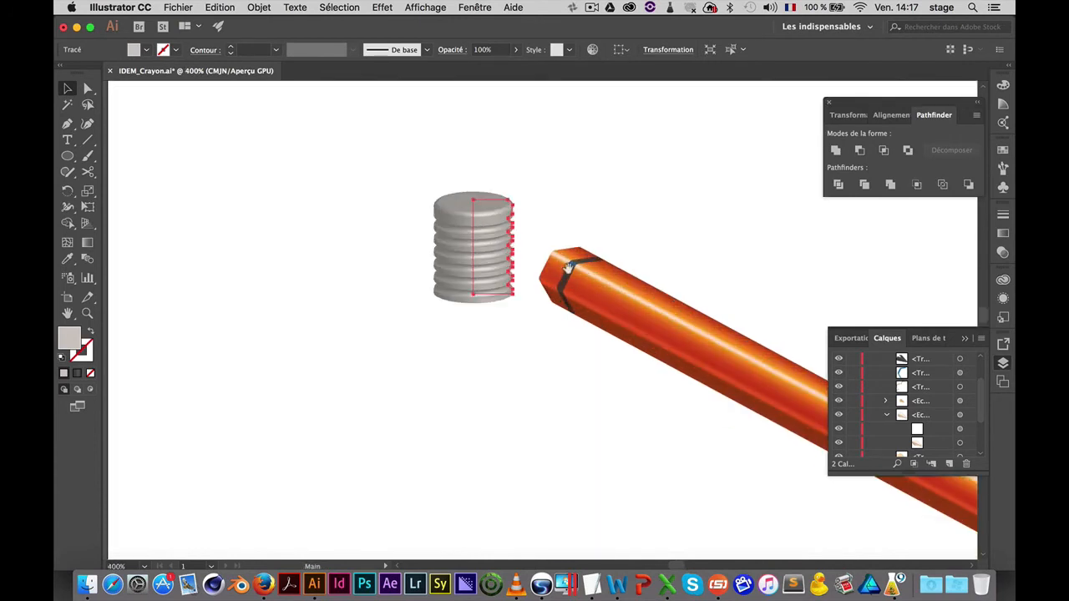
{"action": "left_click_drag", "start_coordinate": [426, 242], "coordinate": [444, 223]}
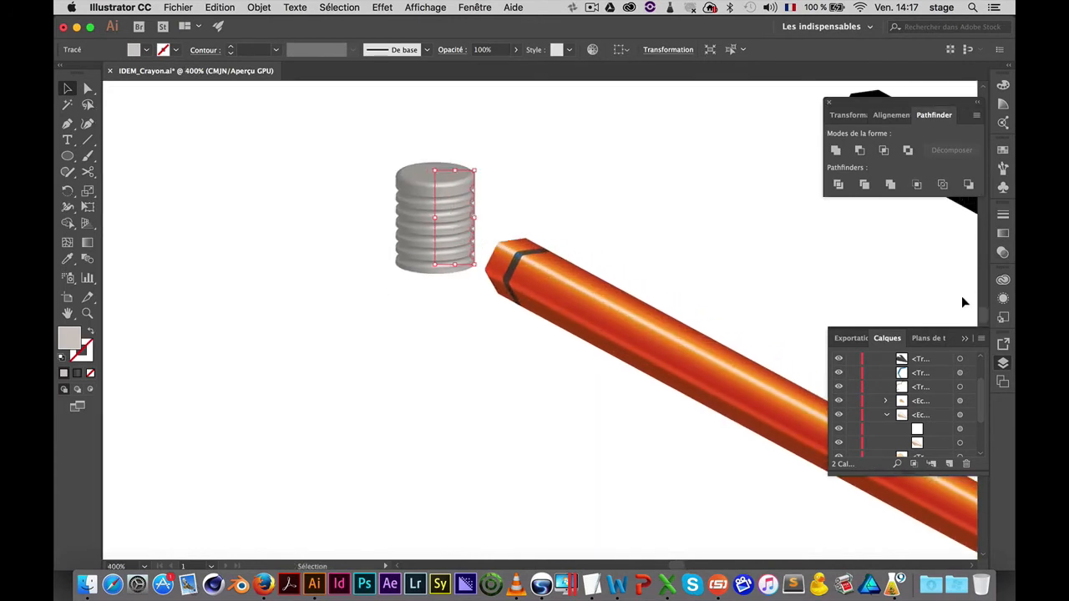
Reopen the ferrule's 3D Revolve effect with preview on and rotate it to 39°, -44° and 34° to follow the pencil's slant
{"action": "left_click", "coordinate": [1003, 281]}
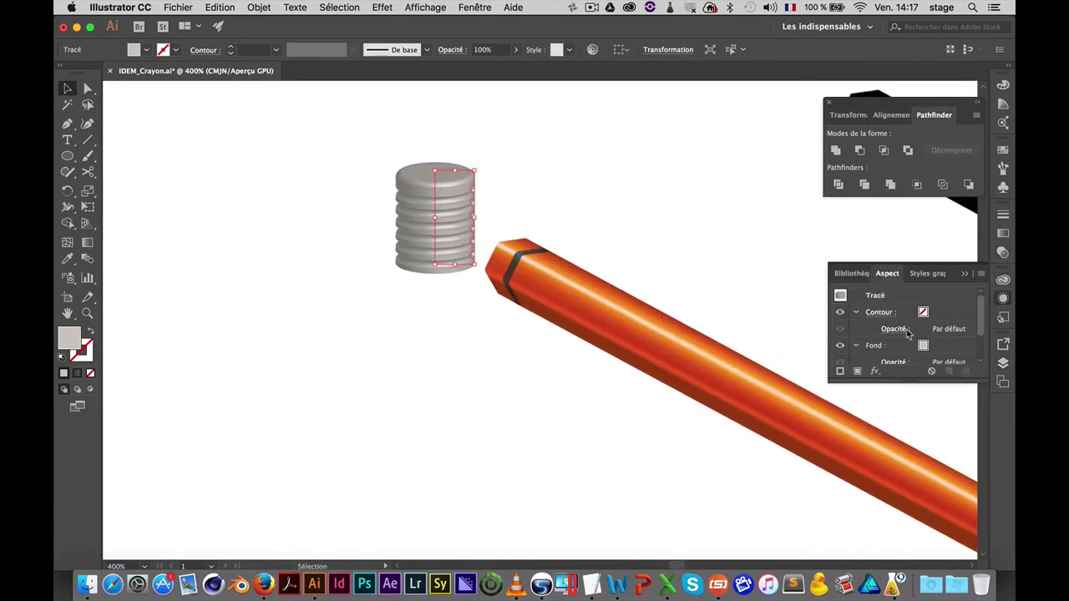
{"action": "scroll", "coordinate": [909, 327], "scroll_direction": "down", "scroll_amount": 2}
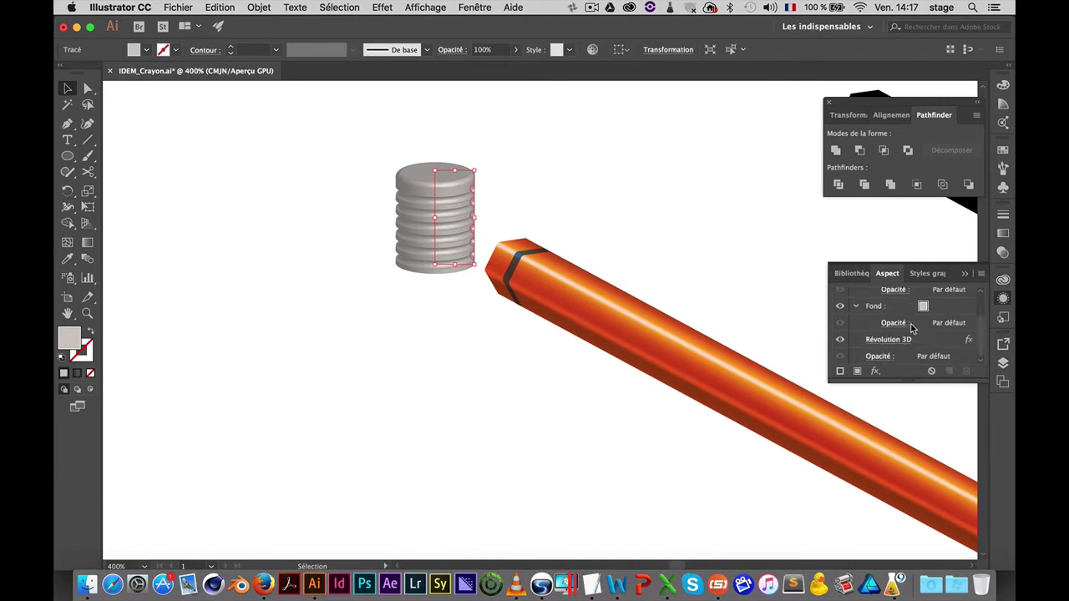
{"action": "left_click", "coordinate": [892, 339]}
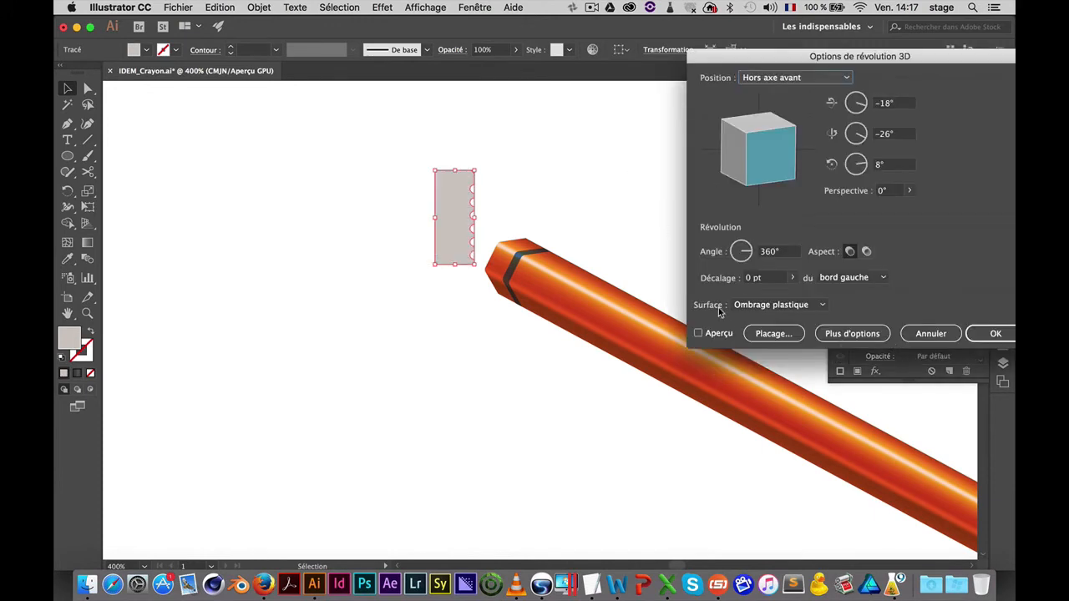
{"action": "left_click", "coordinate": [716, 333]}
{"action": "left_click_drag", "start_coordinate": [786, 62], "coordinate": [704, 63]}
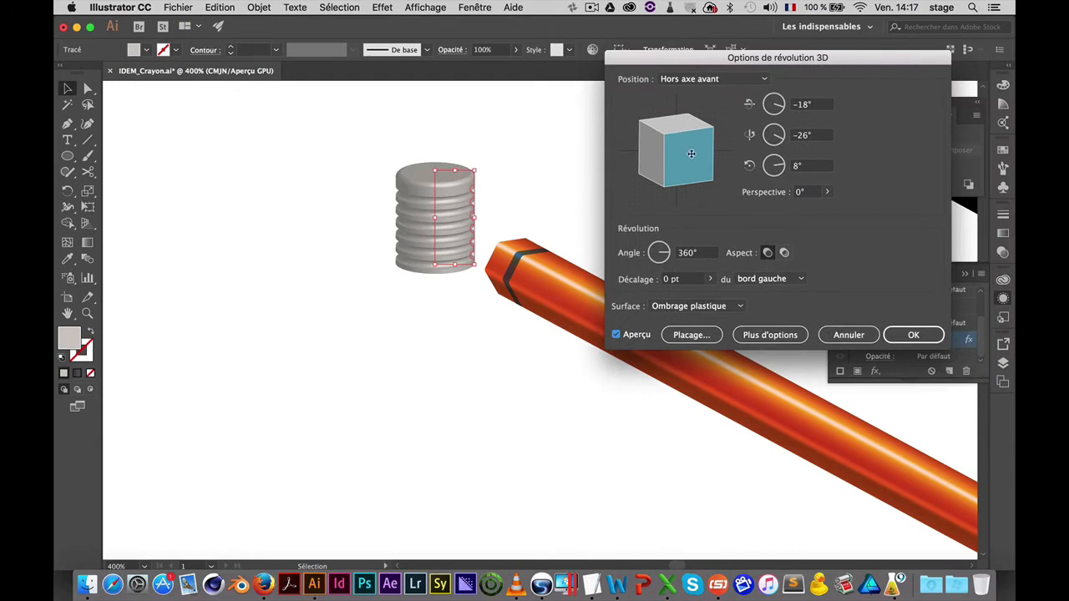
{"action": "mouse_move", "coordinate": [691, 154]}
{"action": "left_mouse_down"}
{"action": "mouse_move", "coordinate": [682, 125]}
{"action": "mouse_move", "coordinate": [675, 139]}
{"action": "mouse_move", "coordinate": [659, 136]}
{"action": "mouse_move", "coordinate": [702, 165]}
{"action": "mouse_move", "coordinate": [696, 178]}
{"action": "mouse_move", "coordinate": [694, 152]}
{"action": "mouse_move", "coordinate": [678, 148]}
{"action": "mouse_move", "coordinate": [664, 178]}
{"action": "mouse_move", "coordinate": [738, 177]}
{"action": "left_mouse_up"}
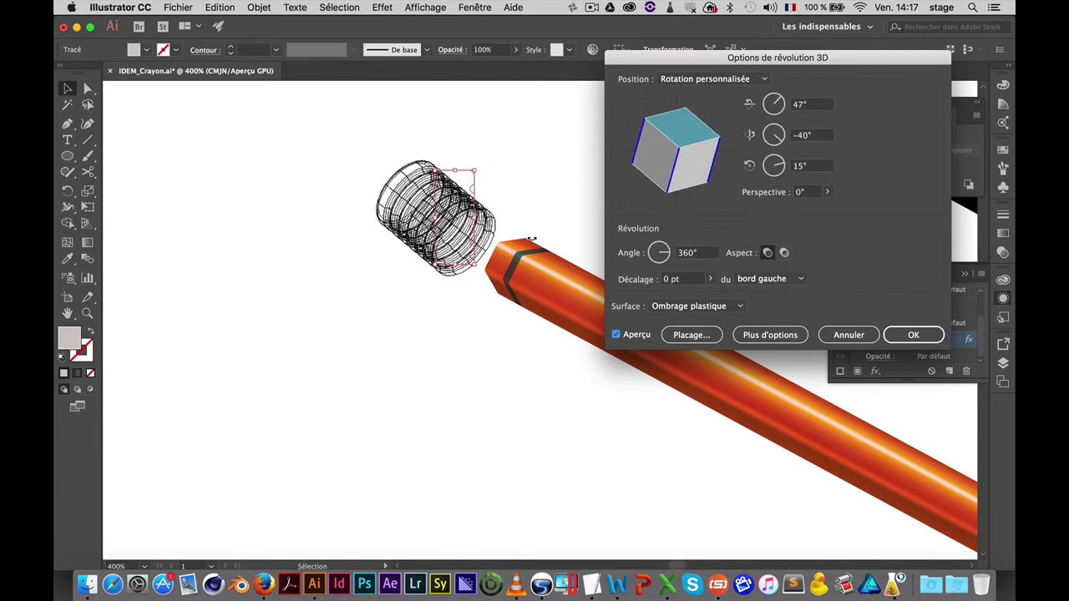
{"action": "mouse_move", "coordinate": [672, 177]}
{"action": "left_mouse_down"}
{"action": "mouse_move", "coordinate": [657, 108]}
{"action": "mouse_move", "coordinate": [713, 136]}
{"action": "left_mouse_up"}
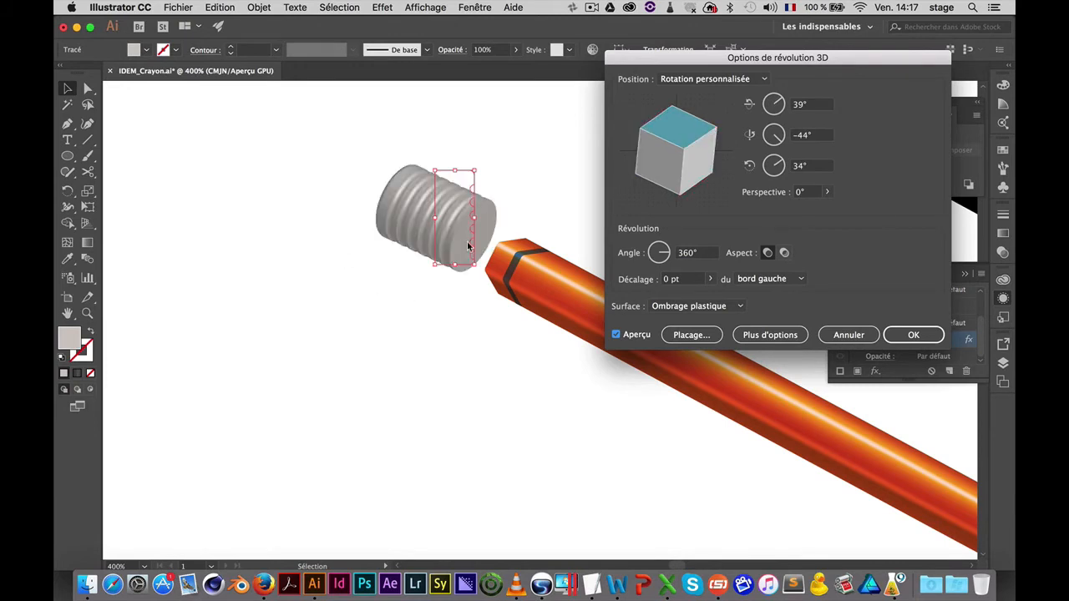
Accept the 3D Revolve settings and move the grey ferrule onto the orange pencil's blunt end
{"action": "left_click", "coordinate": [914, 334]}
{"action": "left_click_drag", "start_coordinate": [456, 239], "coordinate": [484, 270]}
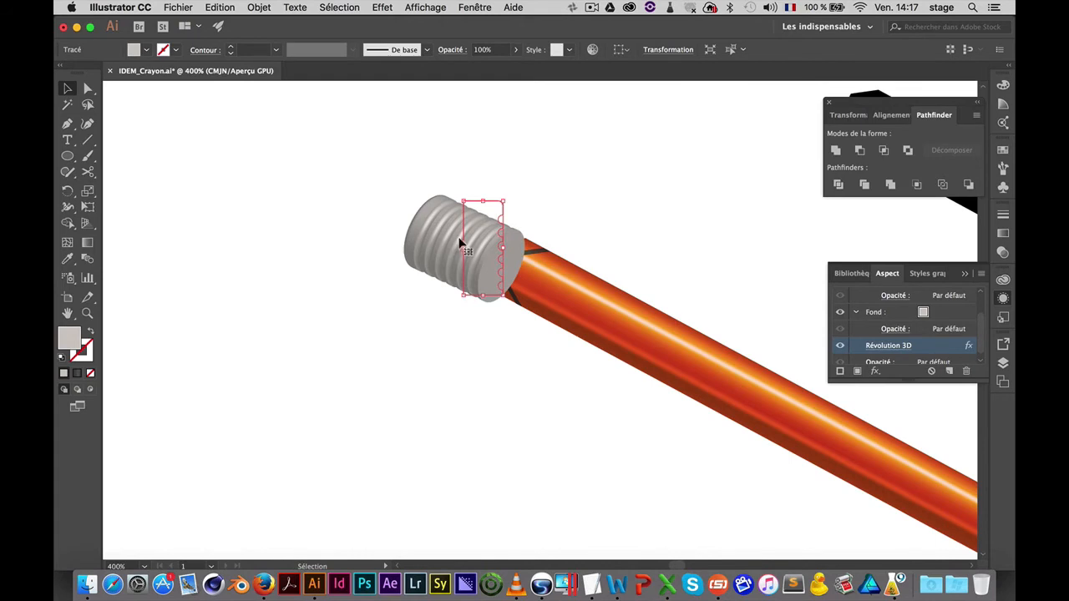
{"action": "right_click", "coordinate": [462, 241]}
{"action": "mouse_move", "coordinate": [526, 440]}
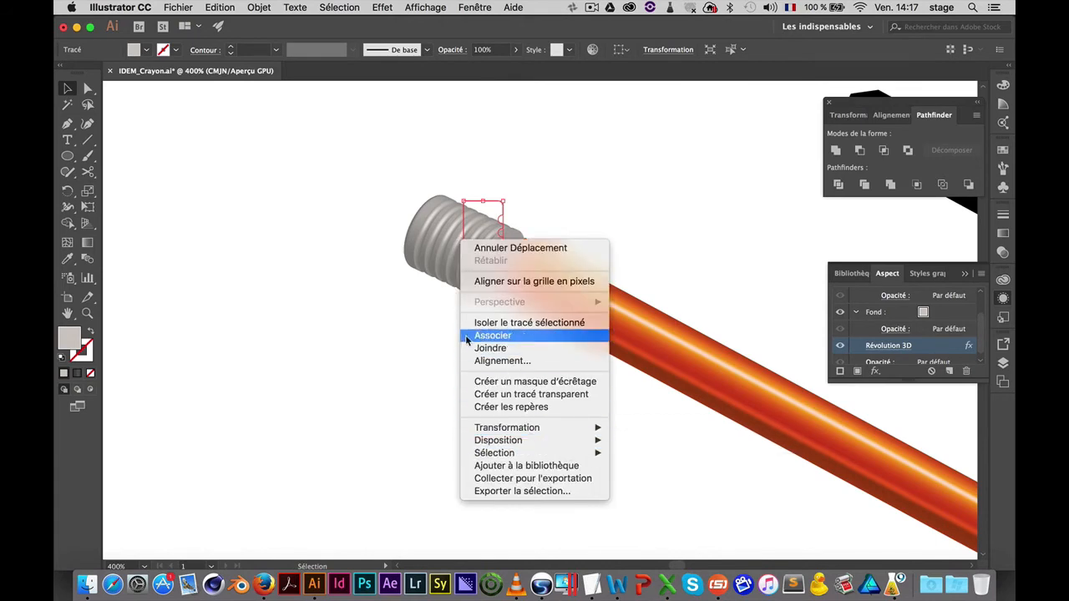
{"action": "left_click", "coordinate": [567, 152]}
Narrow the ferrule's profile slightly and send it to the back, behind the orange pencil
{"action": "left_click_drag", "start_coordinate": [462, 250], "coordinate": [469, 246]}
{"action": "right_click", "coordinate": [462, 244]}
{"action": "mouse_move", "coordinate": [522, 443]}
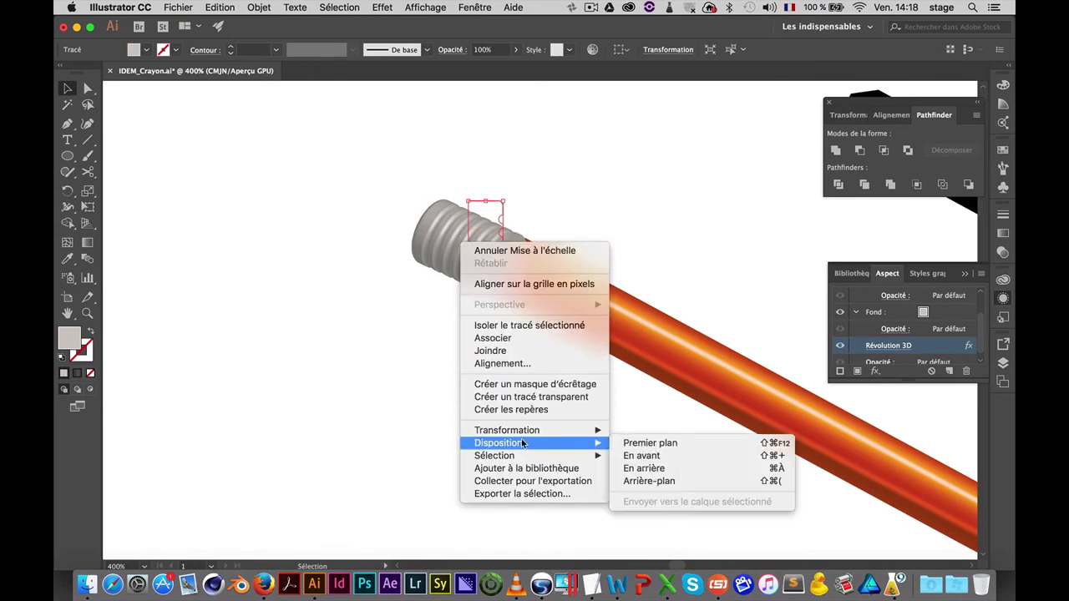
{"action": "left_click", "coordinate": [668, 482]}
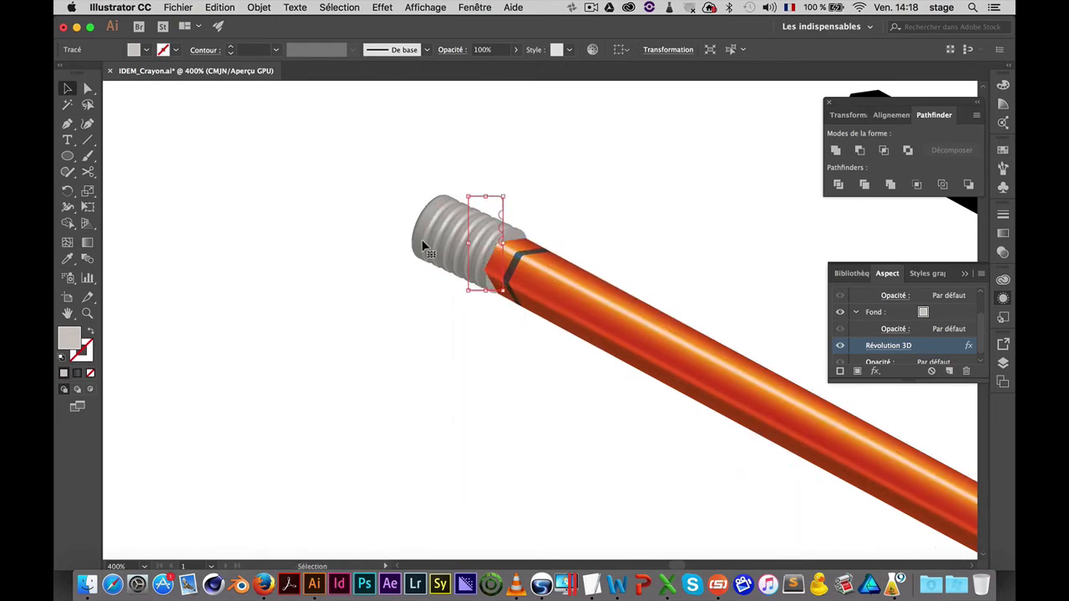
{"action": "left_click_drag", "start_coordinate": [445, 239], "coordinate": [441, 239]}
Examine how the ferrule meets the orange pencil and compare it with the green reference pencil
{"action": "key", "text": "super+space"}
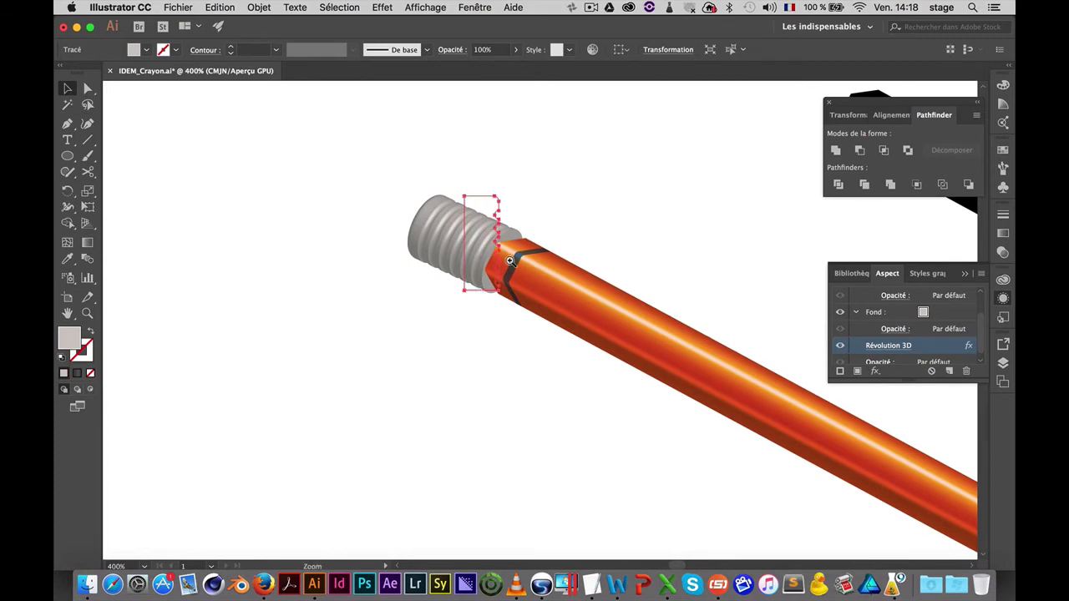
{"action": "left_click", "coordinate": [509, 261]}
{"action": "left_click", "coordinate": [536, 313]}
{"action": "left_click", "coordinate": [596, 396]}
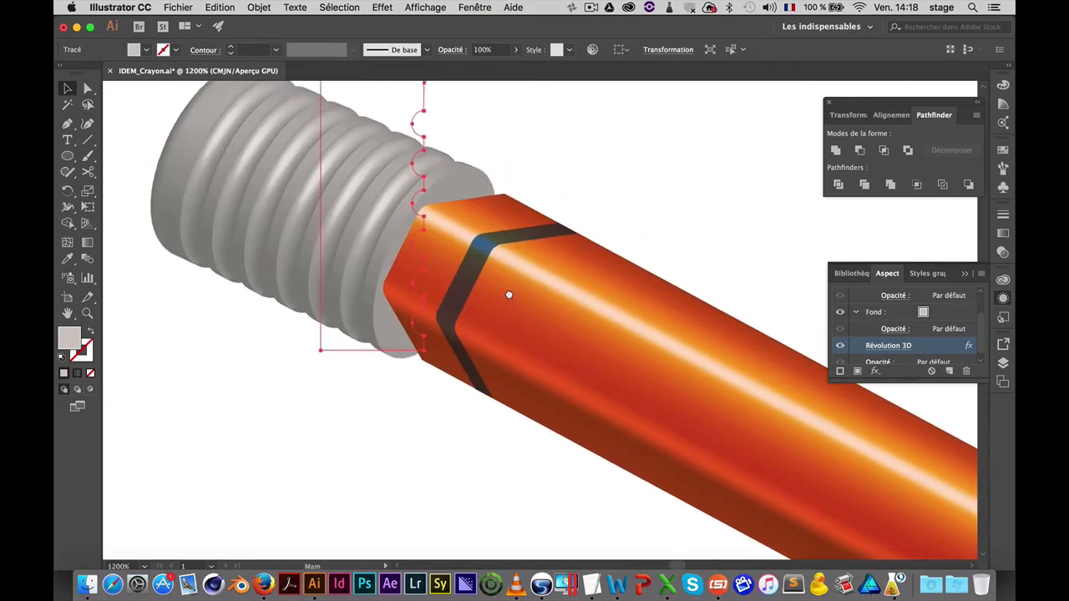
{"action": "scroll", "coordinate": [422, 179], "scroll_direction": "up", "scroll_amount": 1}
{"action": "scroll", "coordinate": [421, 180], "scroll_direction": "left", "scroll_amount": 1}
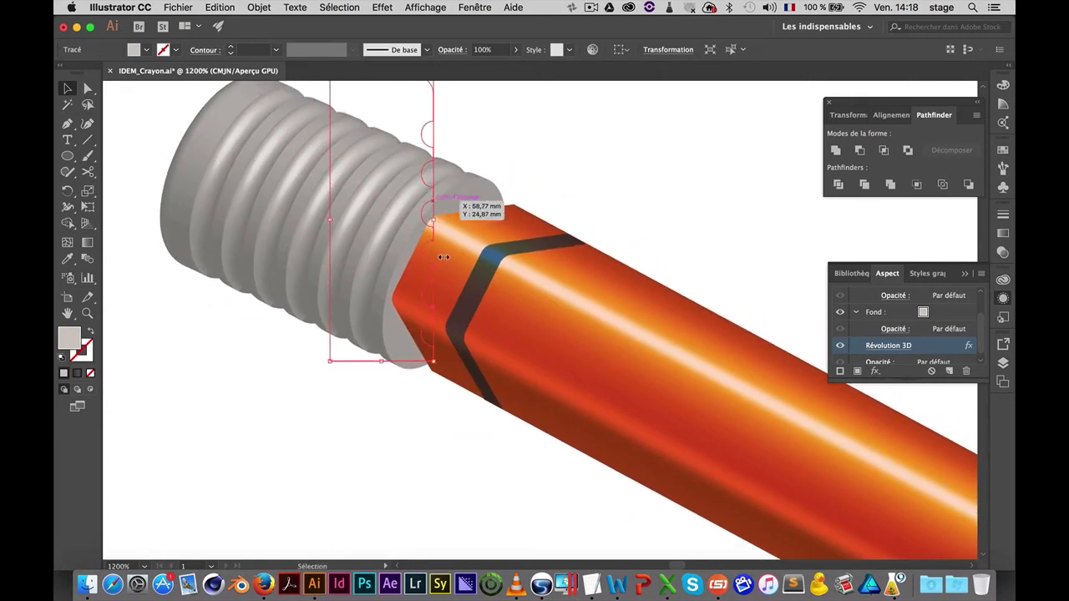
{"action": "left_click", "coordinate": [489, 334], "text": "alt"}
{"action": "left_click", "coordinate": [490, 334], "text": "alt"}
{"action": "left_click", "coordinate": [582, 389], "text": "alt"}
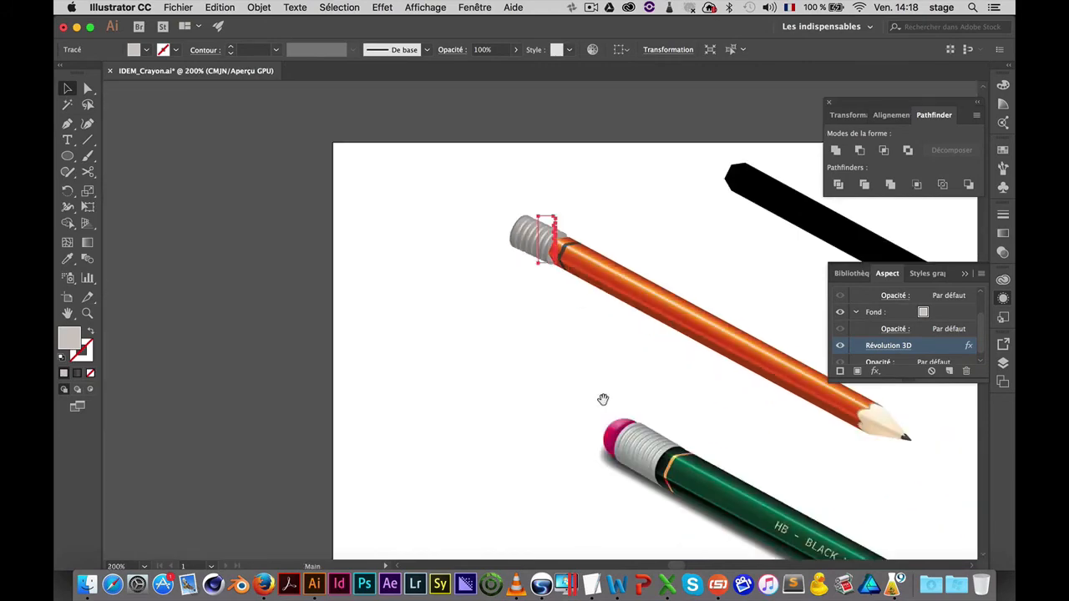
{"action": "left_click_drag", "start_coordinate": [603, 399], "coordinate": [477, 289]}
{"action": "mouse_move", "coordinate": [555, 409]}
{"action": "left_mouse_down"}
{"action": "mouse_move", "coordinate": [759, 387]}
{"action": "mouse_move", "coordinate": [744, 346]}
{"action": "left_mouse_up"}
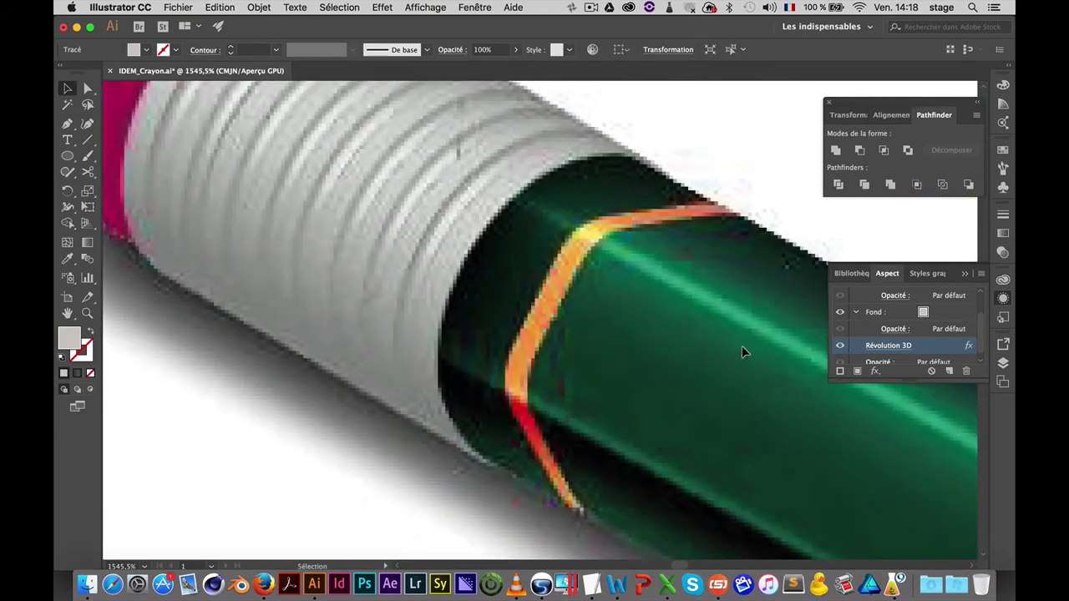
{"action": "key", "text": "super+space"}
{"action": "left_click", "coordinate": [478, 231], "text": "alt"}
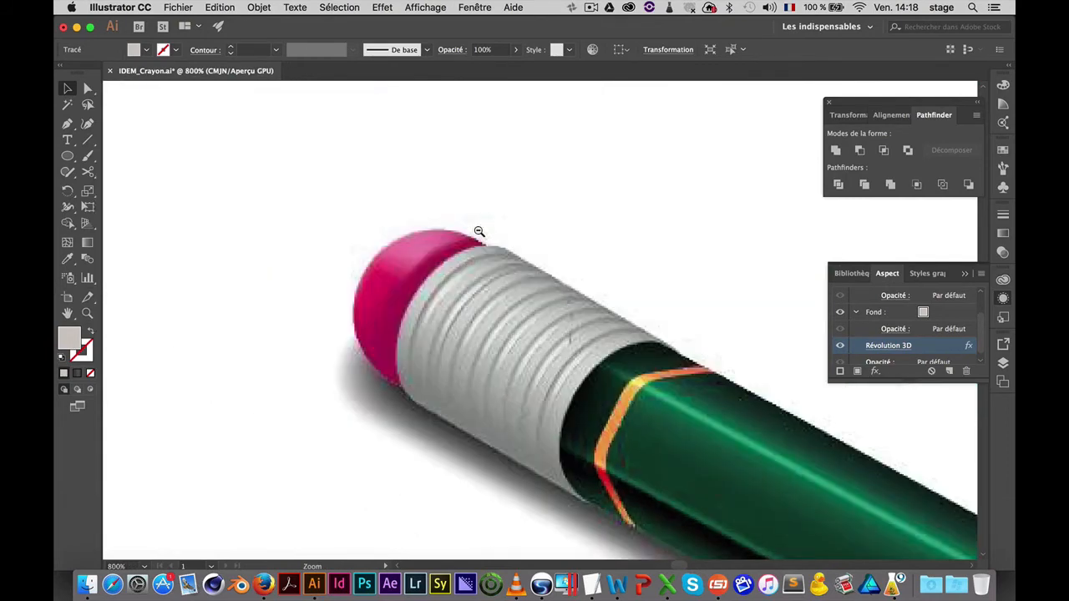
{"action": "left_click", "coordinate": [541, 313], "text": "alt"}
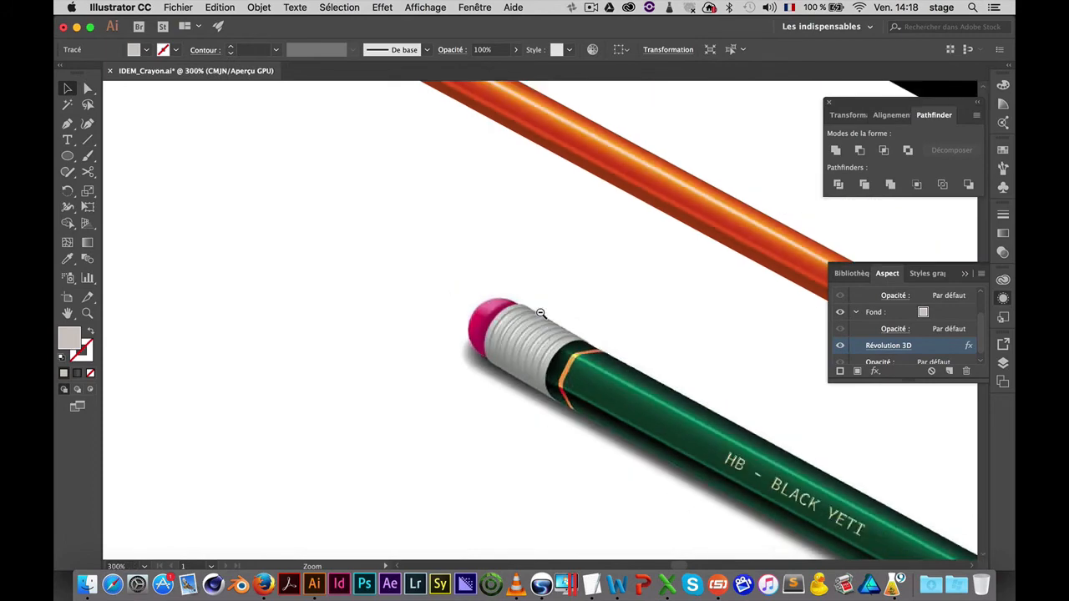
Set the ferrule's 3D Revolve rotation to 45°, -40° and 28° with the preview enabled
{"action": "left_click_drag", "start_coordinate": [476, 220], "coordinate": [463, 276]}
{"action": "left_click", "coordinate": [444, 204]}
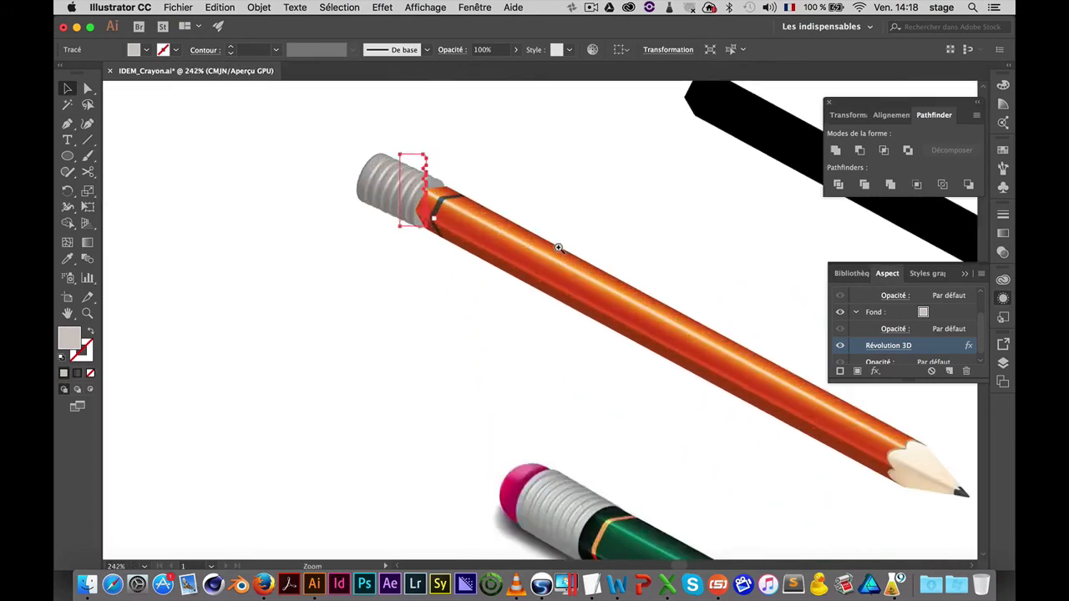
{"action": "left_click", "coordinate": [478, 208]}
{"action": "left_click_drag", "start_coordinate": [489, 200], "coordinate": [562, 310]}
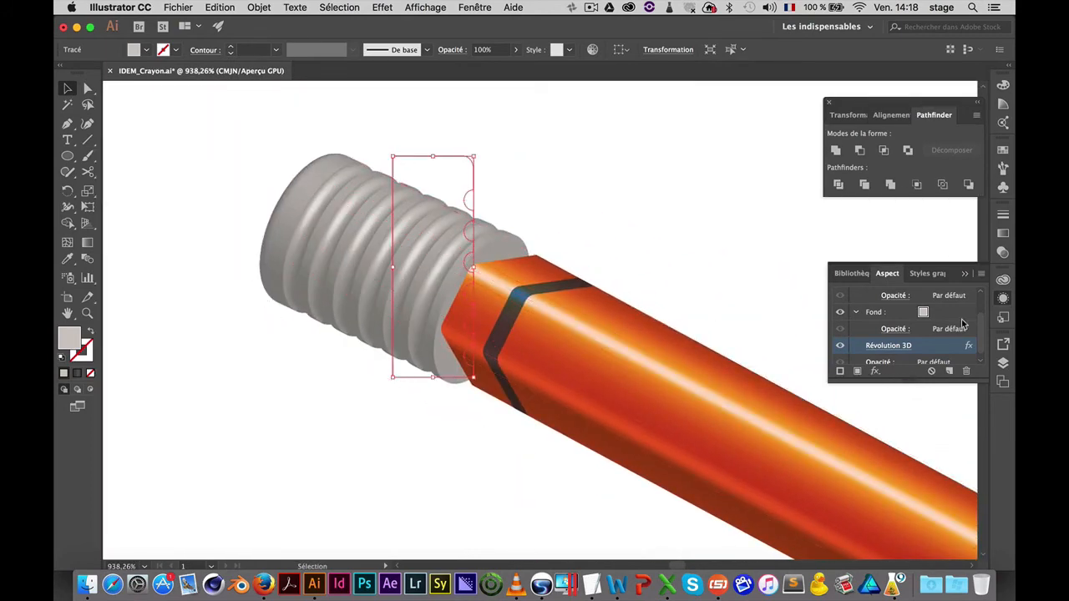
{"action": "left_click", "coordinate": [893, 345]}
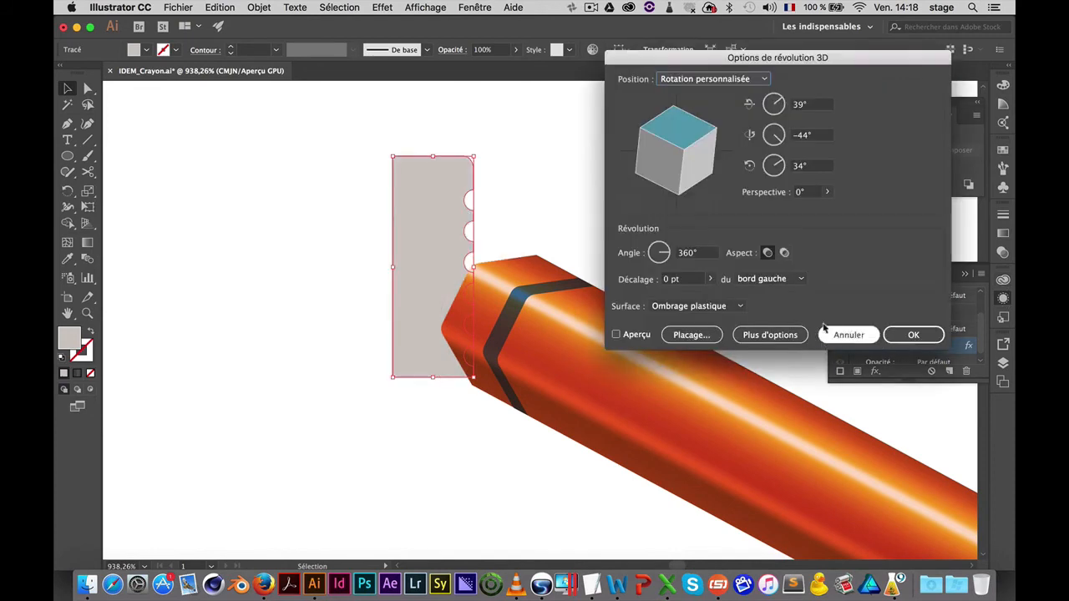
{"action": "left_click", "coordinate": [617, 335]}
{"action": "left_click_drag", "start_coordinate": [684, 175], "coordinate": [716, 194]}
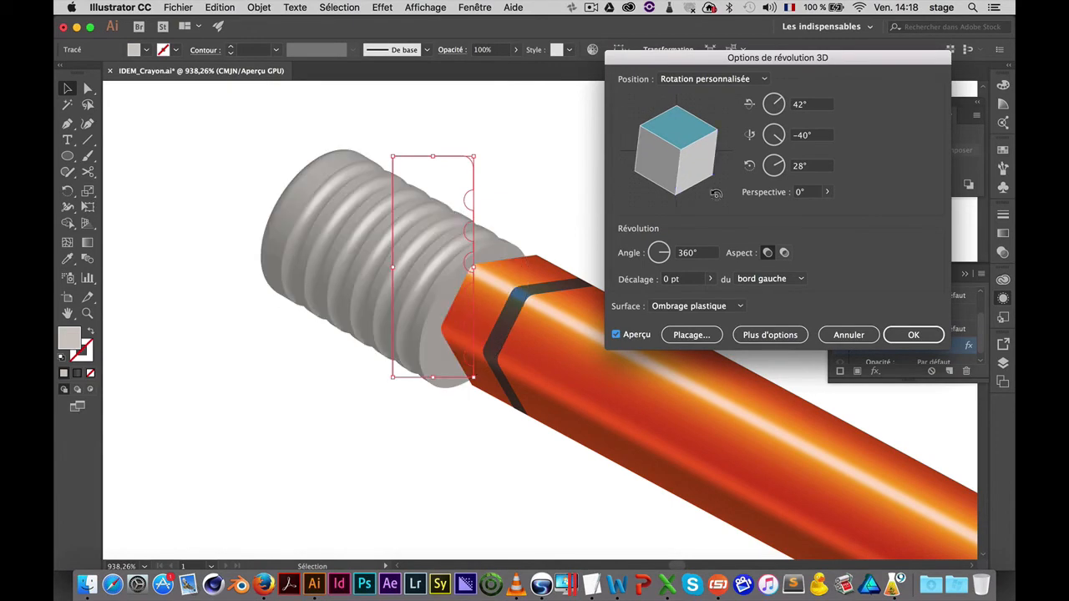
{"action": "left_click_drag", "start_coordinate": [674, 117], "coordinate": [675, 119]}
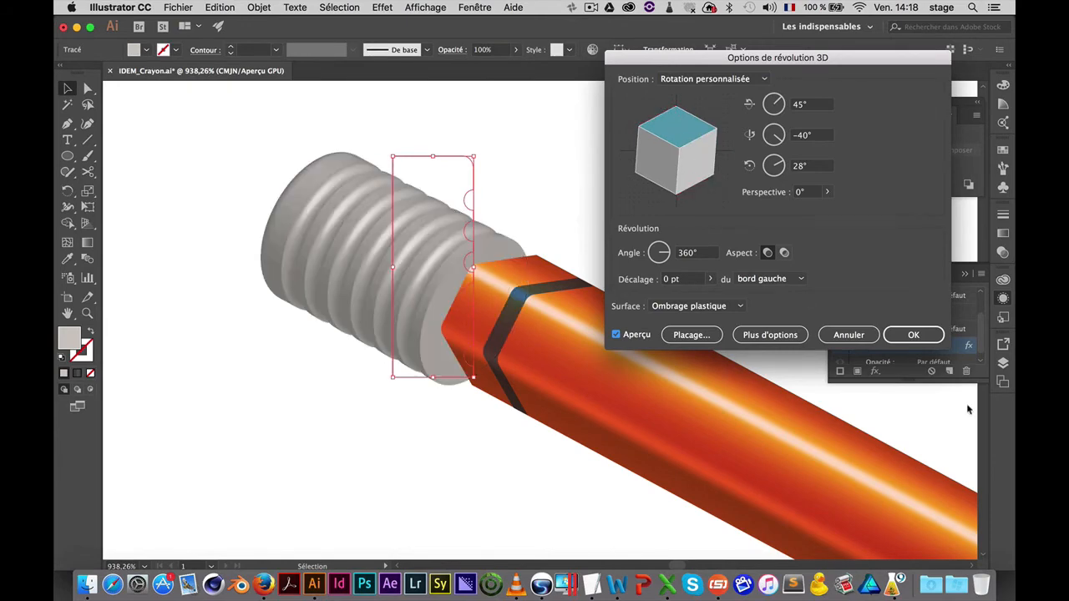
{"action": "left_click", "coordinate": [912, 334]}
Realign the ferrule with the orange pencil's blunt end and reduce the width of its profile slightly
{"action": "mouse_move", "coordinate": [444, 275]}
{"action": "left_mouse_down"}
{"action": "mouse_move", "coordinate": [458, 272]}
{"action": "mouse_move", "coordinate": [433, 276]}
{"action": "left_mouse_up"}
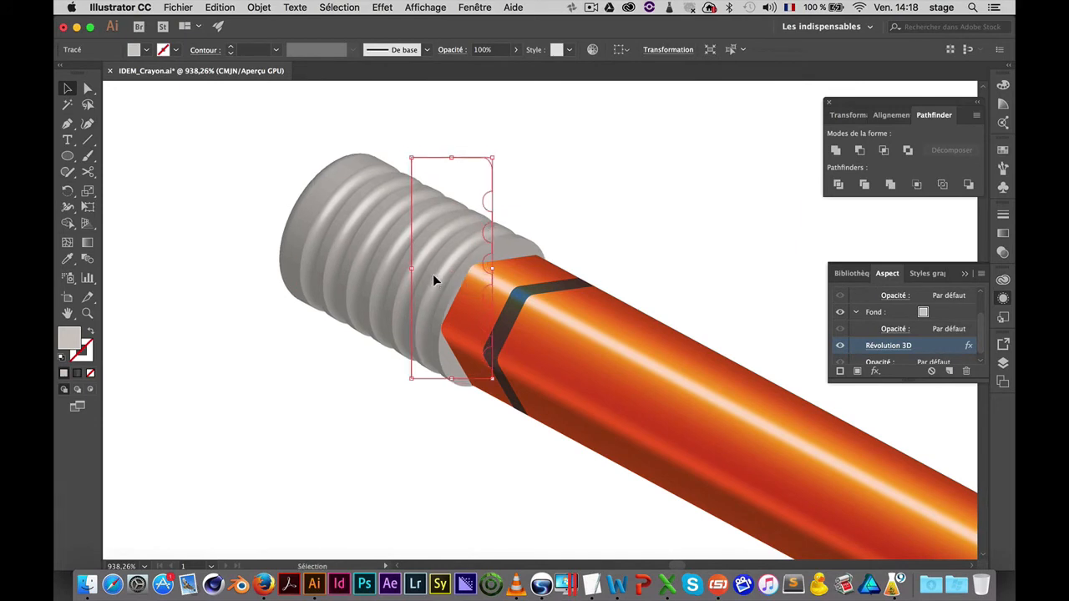
{"action": "left_click_drag", "start_coordinate": [432, 276], "coordinate": [426, 274]}
{"action": "left_click", "coordinate": [556, 238]}
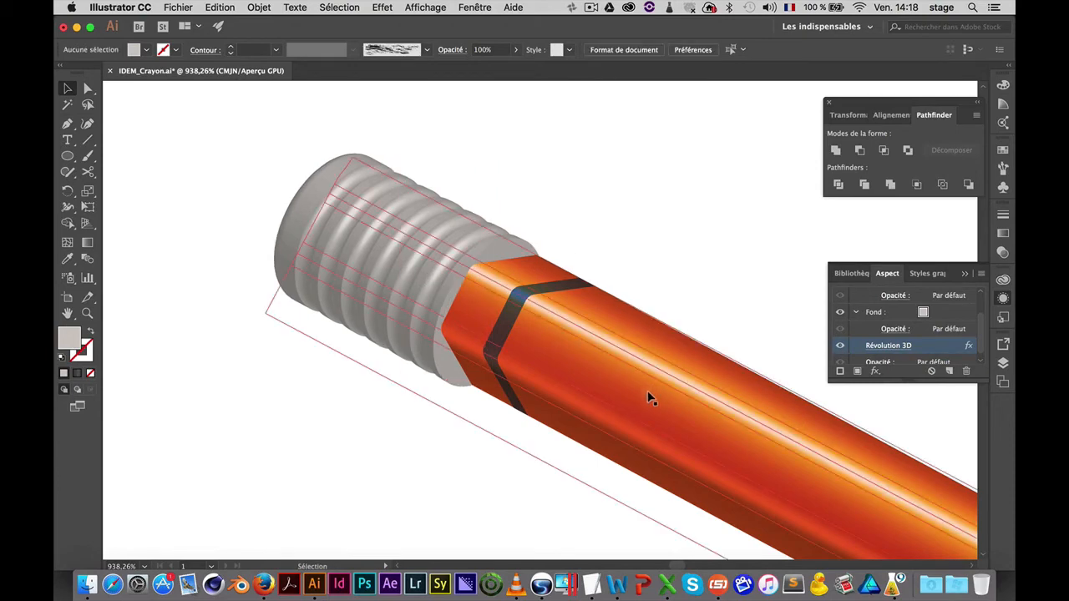
{"action": "key", "text": "alt+super+space"}
{"action": "left_click", "coordinate": [633, 380], "text": "alt+super"}
{"action": "left_click", "coordinate": [940, 351]}
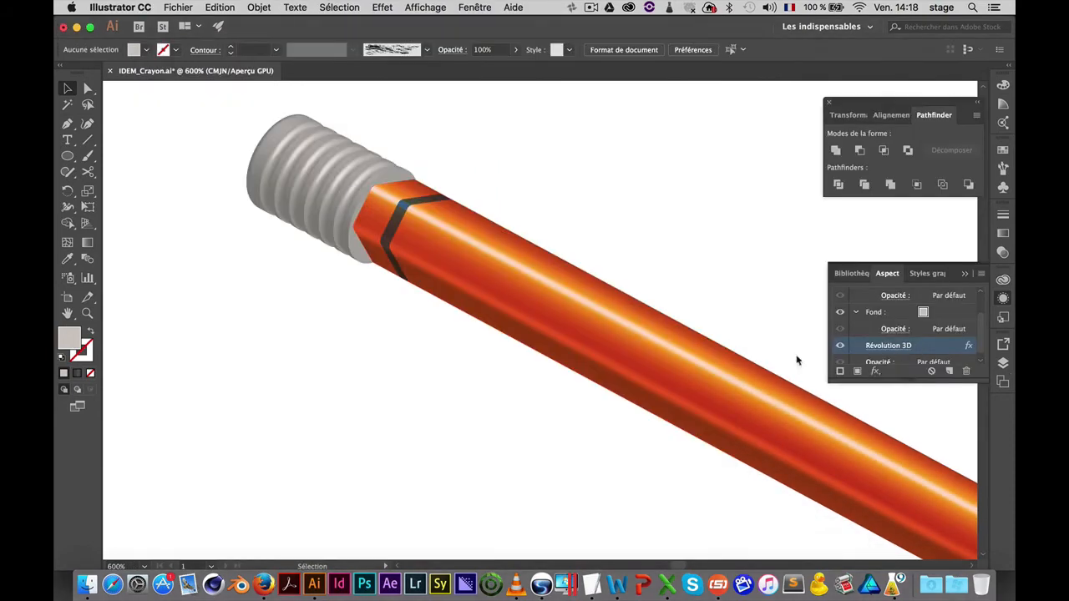
{"action": "left_click", "coordinate": [334, 185]}
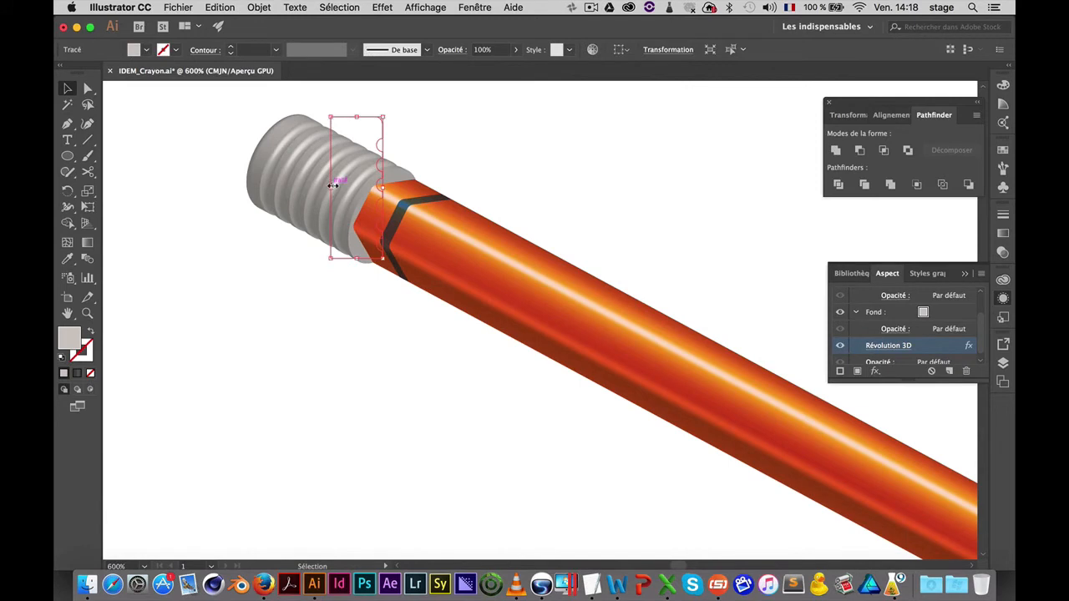
{"action": "left_click_drag", "start_coordinate": [332, 186], "coordinate": [336, 185]}
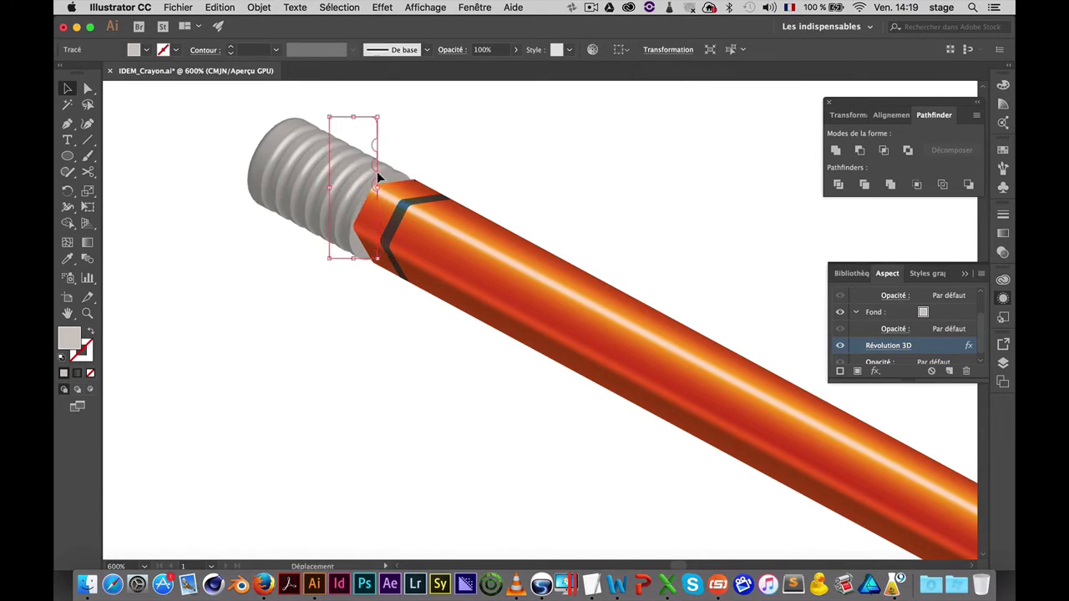
{"action": "left_click", "coordinate": [467, 156]}
Shift the ferrule up and away along the pencil's axis, fine-tuning its position against the blunt end
{"action": "left_click_drag", "start_coordinate": [418, 212], "coordinate": [492, 224]}
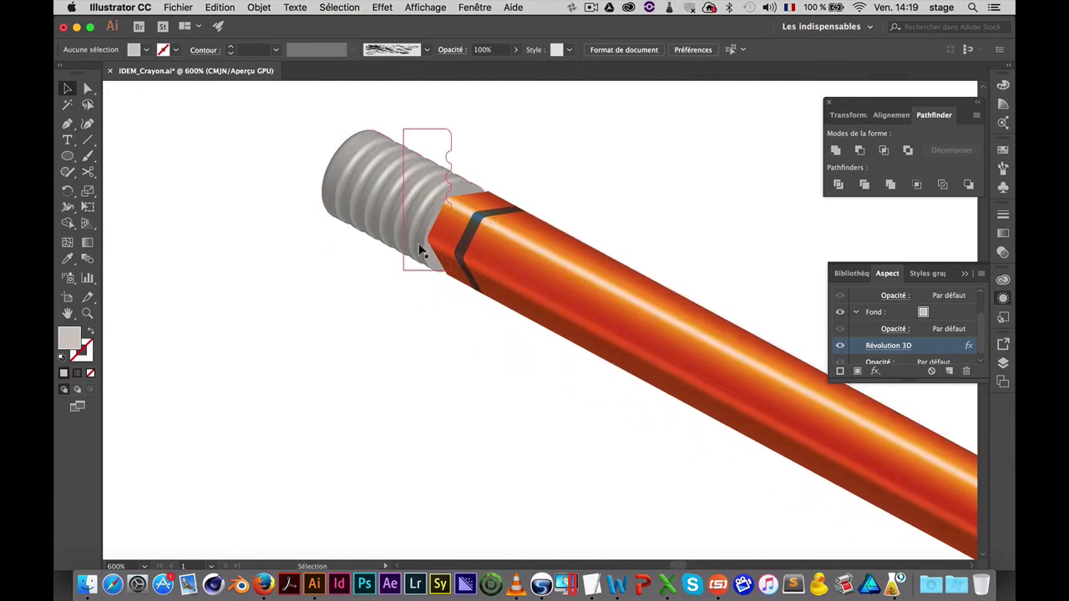
{"action": "mouse_move", "coordinate": [399, 206]}
{"action": "left_mouse_down"}
{"action": "mouse_move", "coordinate": [411, 214]}
{"action": "mouse_move", "coordinate": [391, 195]}
{"action": "left_mouse_up"}
{"action": "key", "text": "z"}
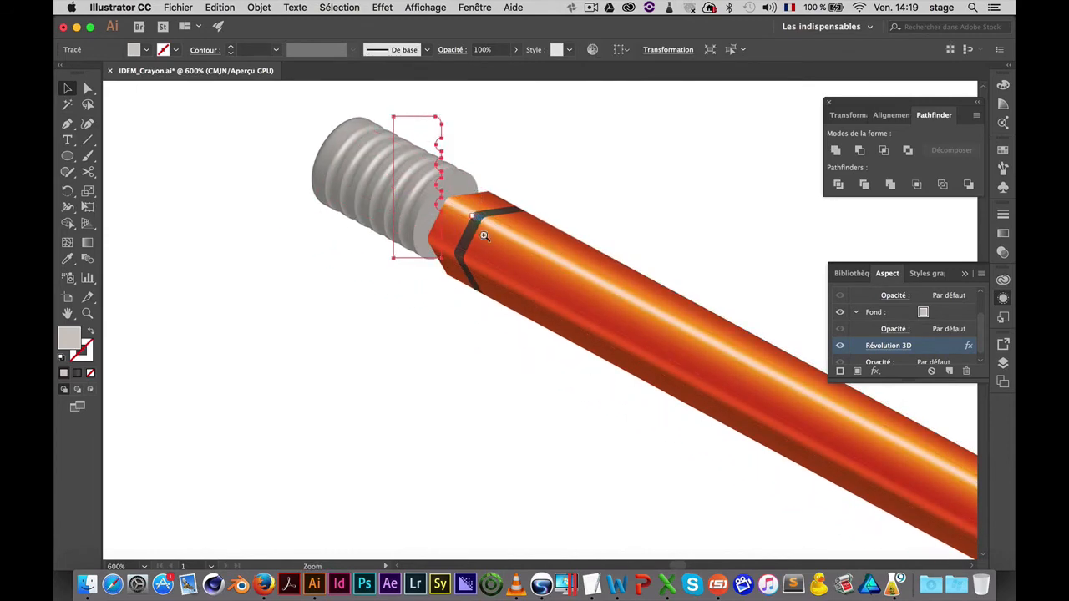
{"action": "left_click", "coordinate": [486, 232]}
{"action": "left_click", "coordinate": [546, 344]}
{"action": "left_click", "coordinate": [546, 350]}
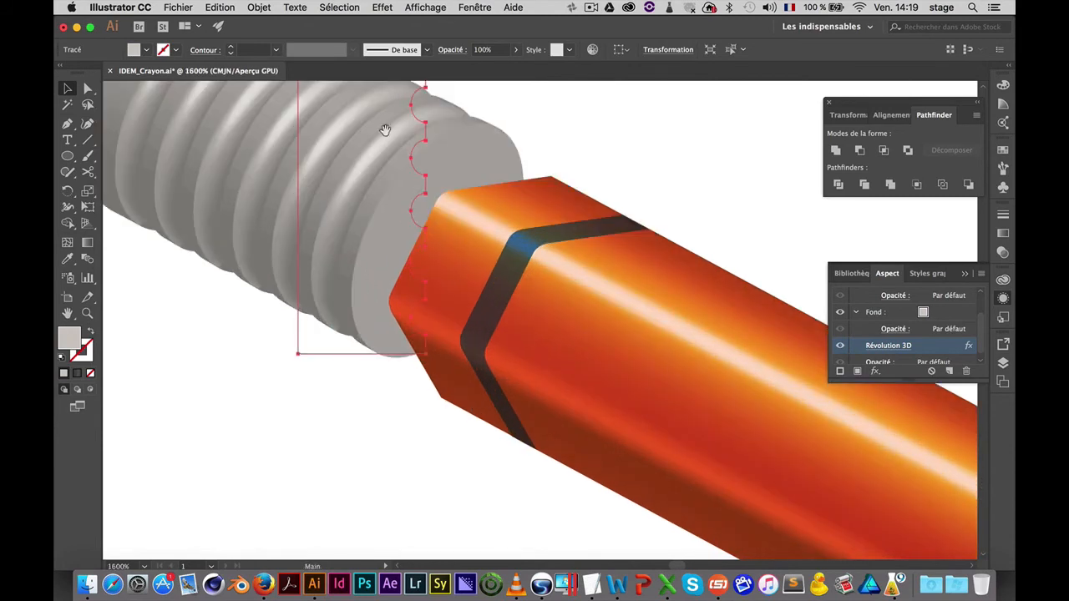
{"action": "left_click", "coordinate": [432, 190], "text": "alt"}
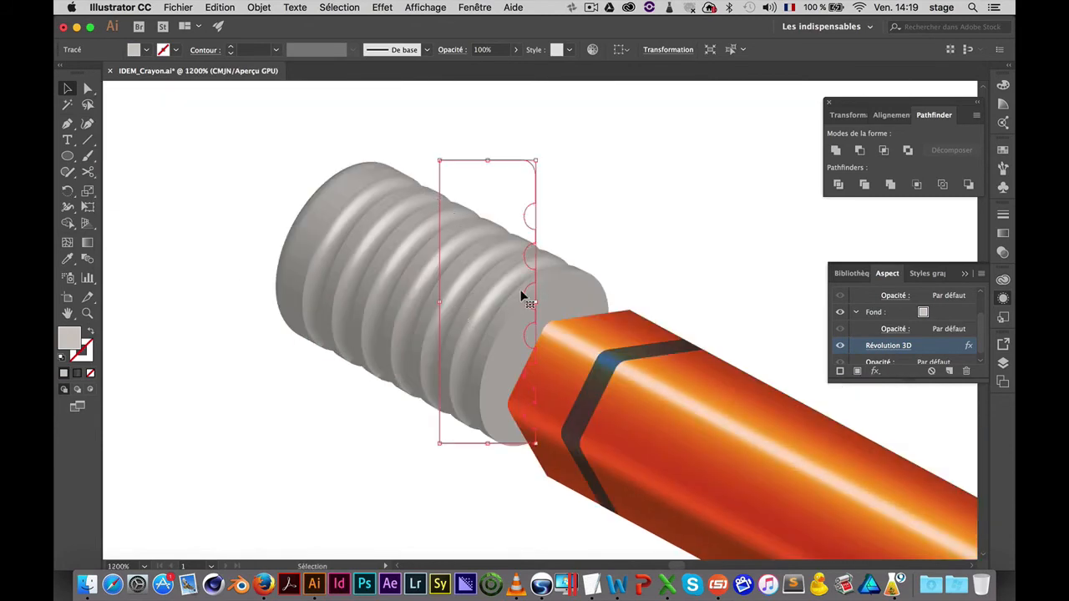
{"action": "left_click_drag", "start_coordinate": [521, 296], "coordinate": [514, 303]}
Move the ferrule off the pencil into the empty area beyond its blunt end, and deselect it
{"action": "left_click_drag", "start_coordinate": [549, 271], "coordinate": [731, 410]}
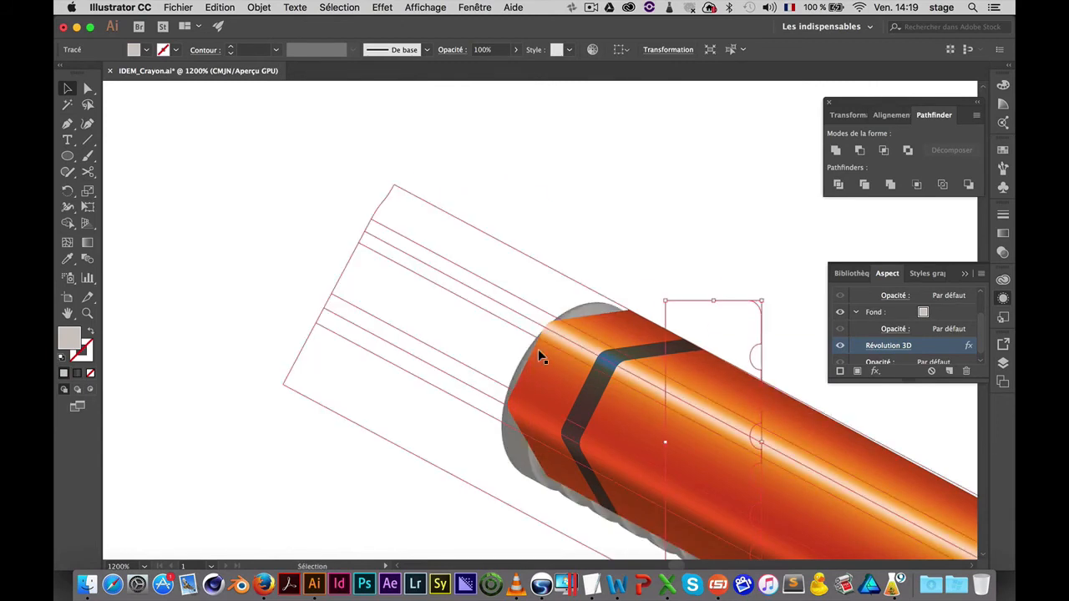
{"action": "left_click_drag", "start_coordinate": [521, 305], "coordinate": [429, 110]}
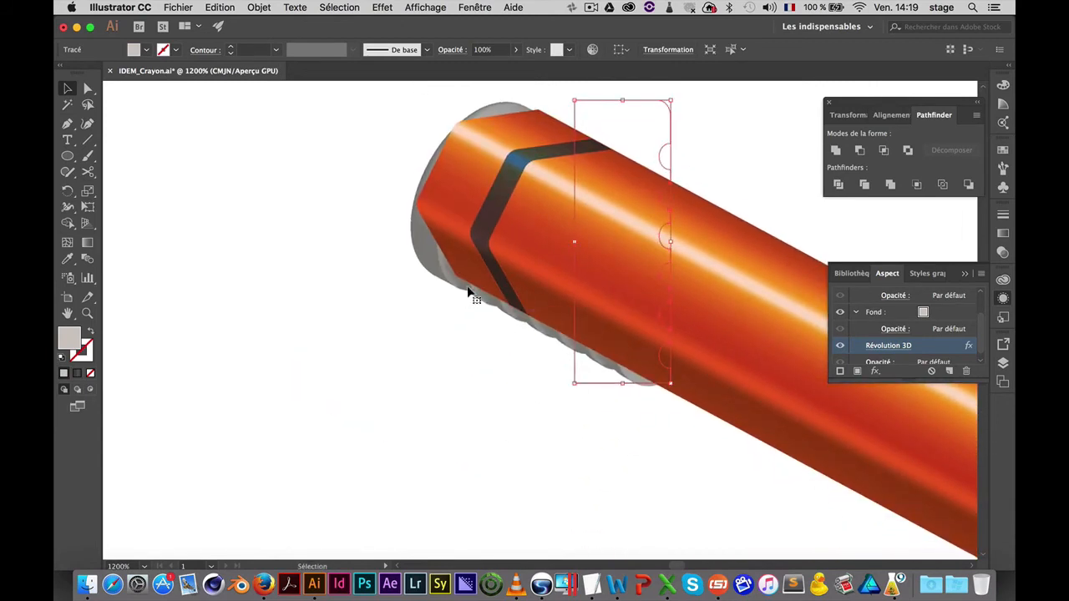
{"action": "scroll", "coordinate": [463, 314], "scroll_direction": "up", "scroll_amount": 5}
{"action": "scroll", "coordinate": [464, 313], "scroll_direction": "left", "scroll_amount": 3}
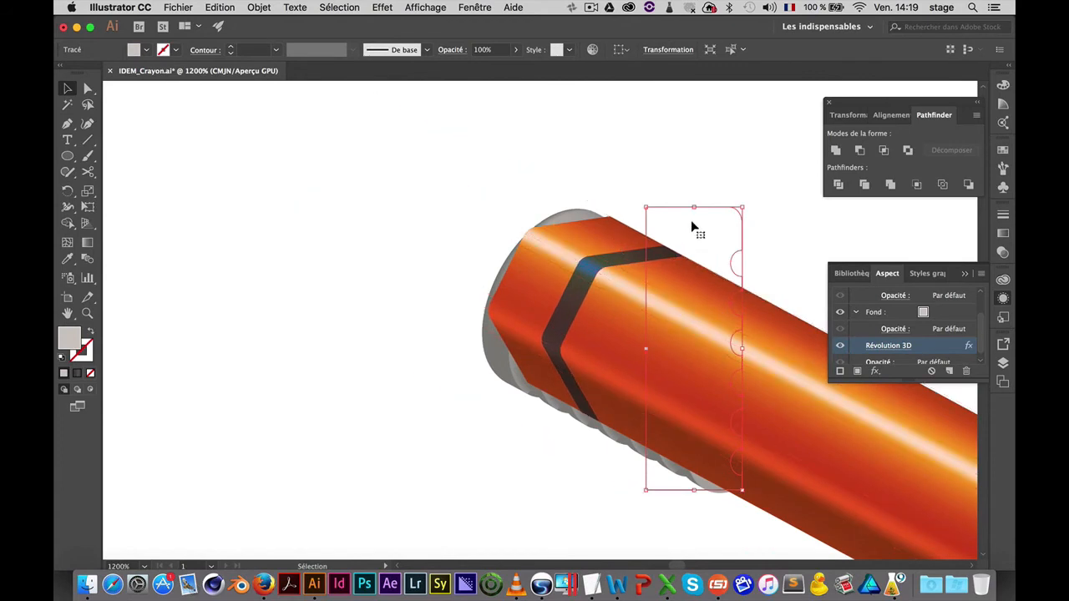
{"action": "left_click_drag", "start_coordinate": [680, 210], "coordinate": [313, 113]}
{"action": "scroll", "coordinate": [337, 182], "scroll_direction": "left", "scroll_amount": 5}
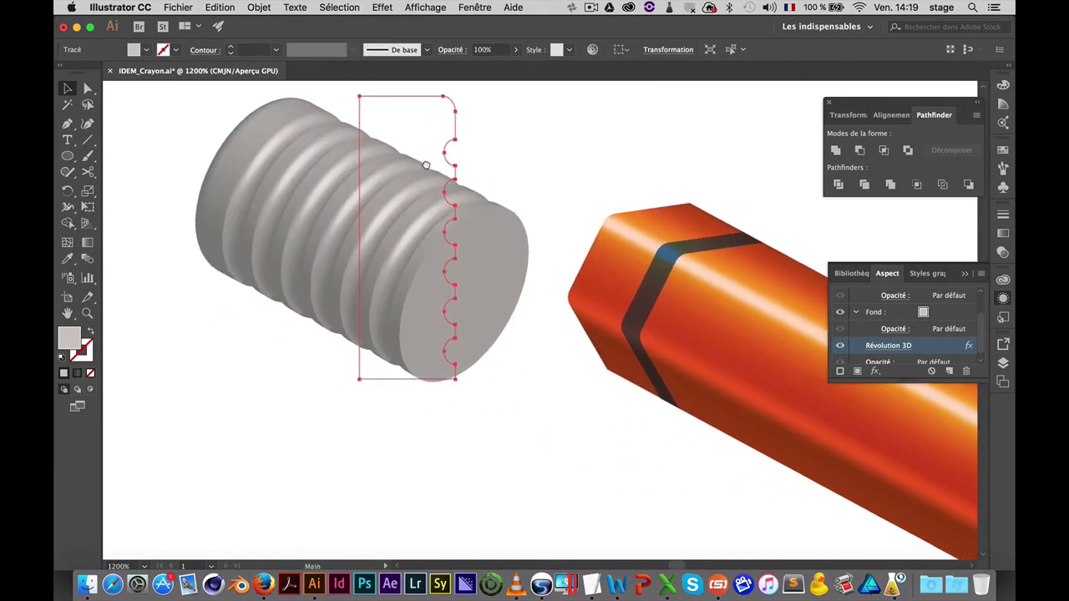
{"action": "left_click", "coordinate": [588, 154]}
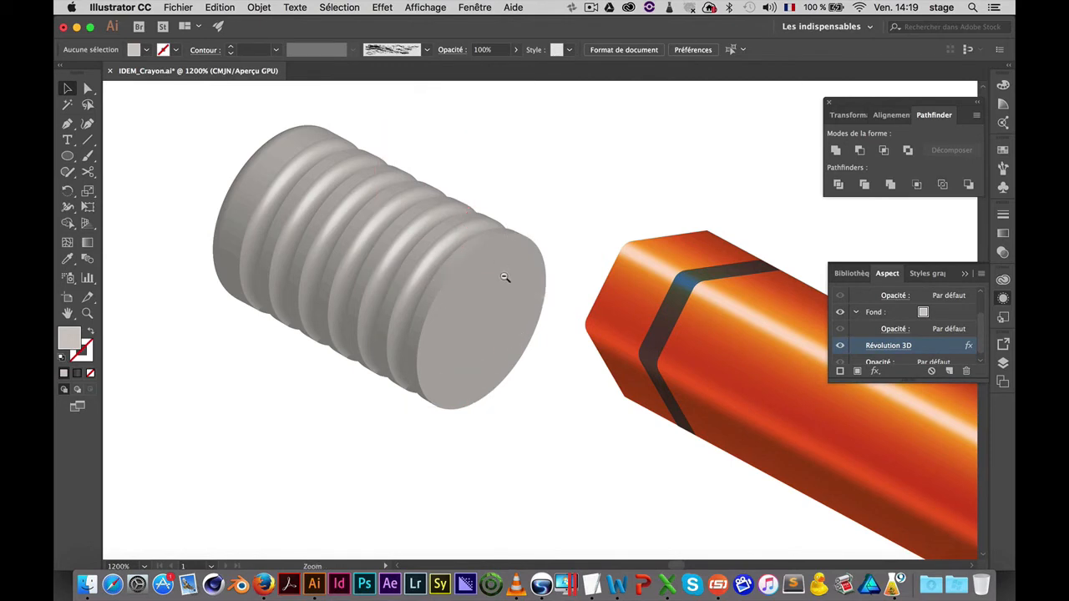
Place a copy of the ferrule below the original and expand the copy's appearance
{"action": "scroll", "coordinate": [535, 284], "scroll_direction": "down", "scroll_amount": 1}
{"action": "left_click", "coordinate": [496, 247]}
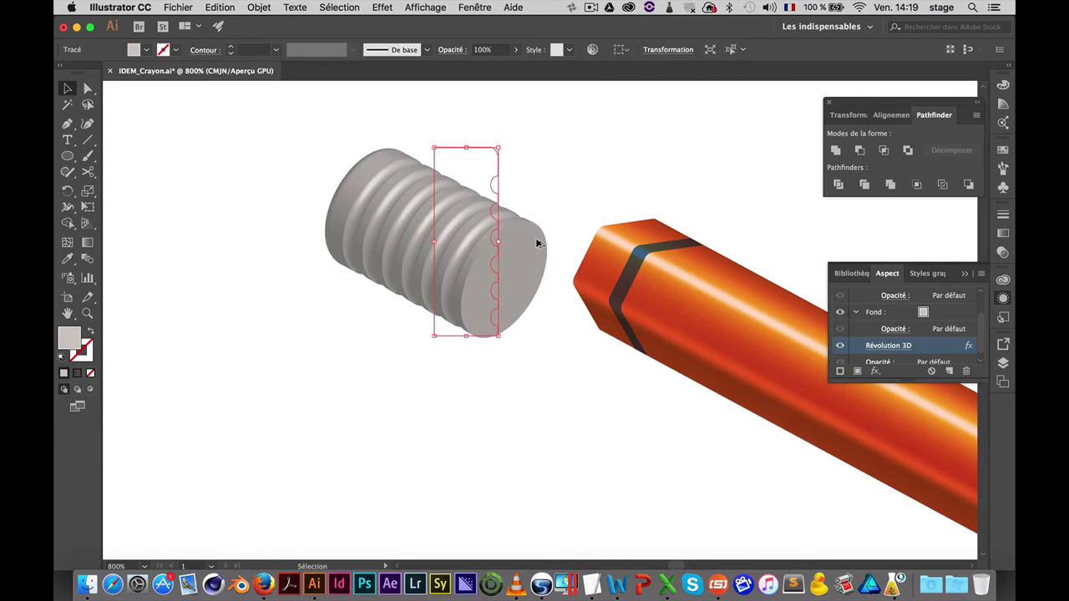
{"action": "left_click_drag", "start_coordinate": [538, 243], "coordinate": [387, 396]}
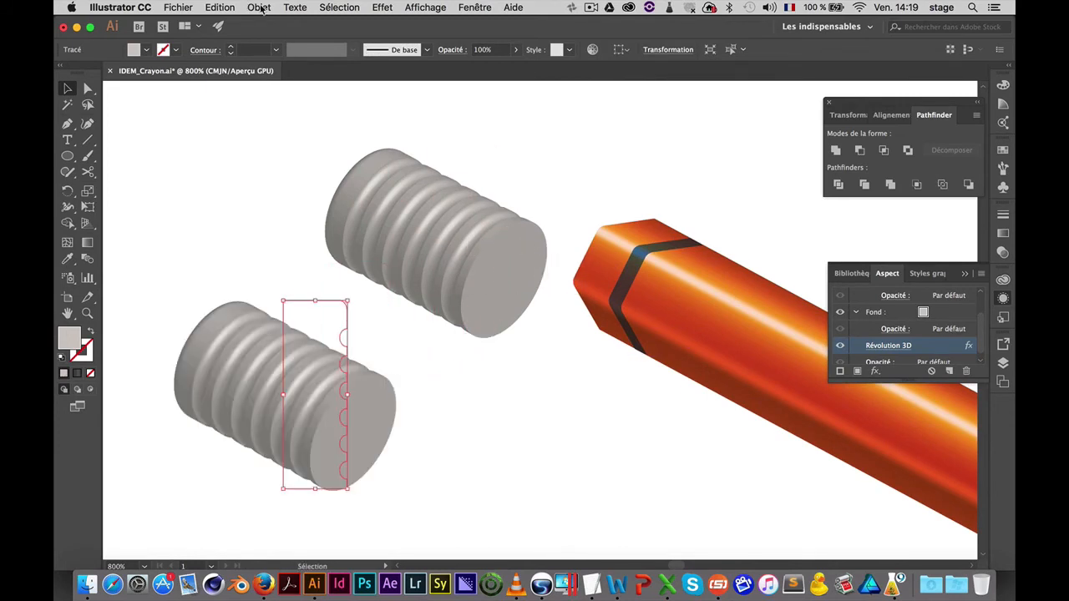
{"action": "left_click", "coordinate": [259, 8]}
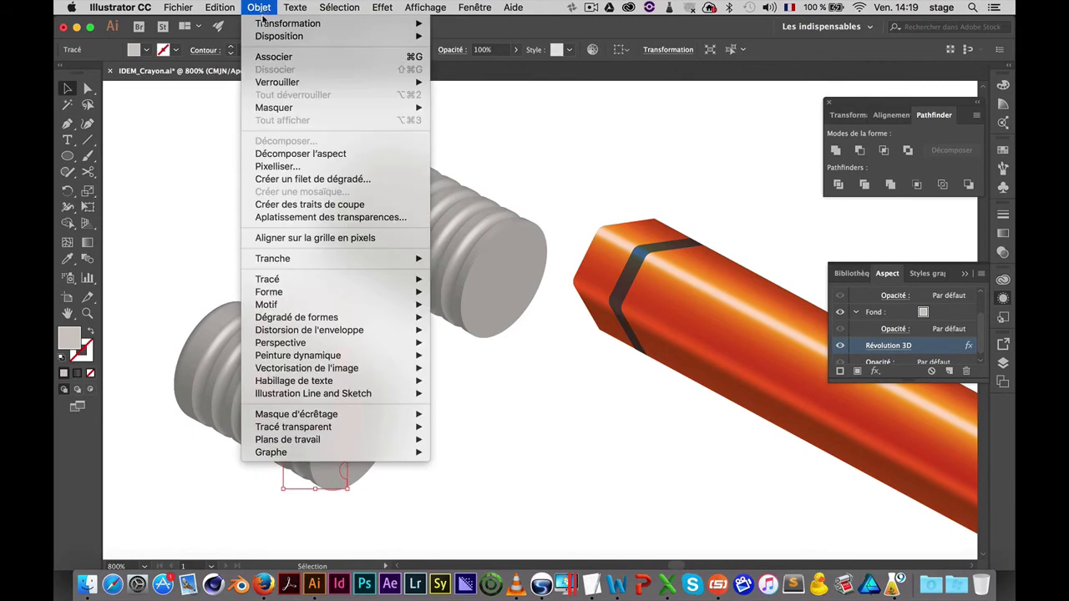
{"action": "left_click", "coordinate": [284, 154]}
{"action": "left_click", "coordinate": [479, 408]}
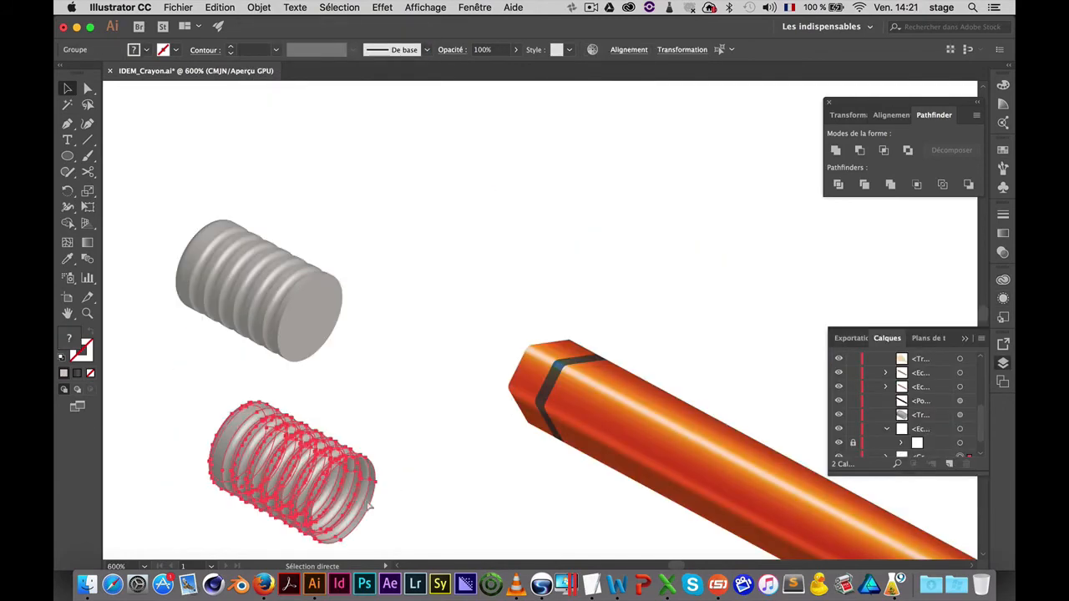
Move the expanded ferrule copy onto the orange pencil's blunt end, bring it to the front, nudge it into place and deselect it
{"action": "left_click", "coordinate": [276, 479]}
{"action": "mouse_move", "coordinate": [277, 479]}
{"action": "left_mouse_down"}
{"action": "mouse_move", "coordinate": [430, 361]}
{"action": "mouse_move", "coordinate": [472, 351]}
{"action": "left_mouse_up"}
{"action": "right_click", "coordinate": [481, 356]}
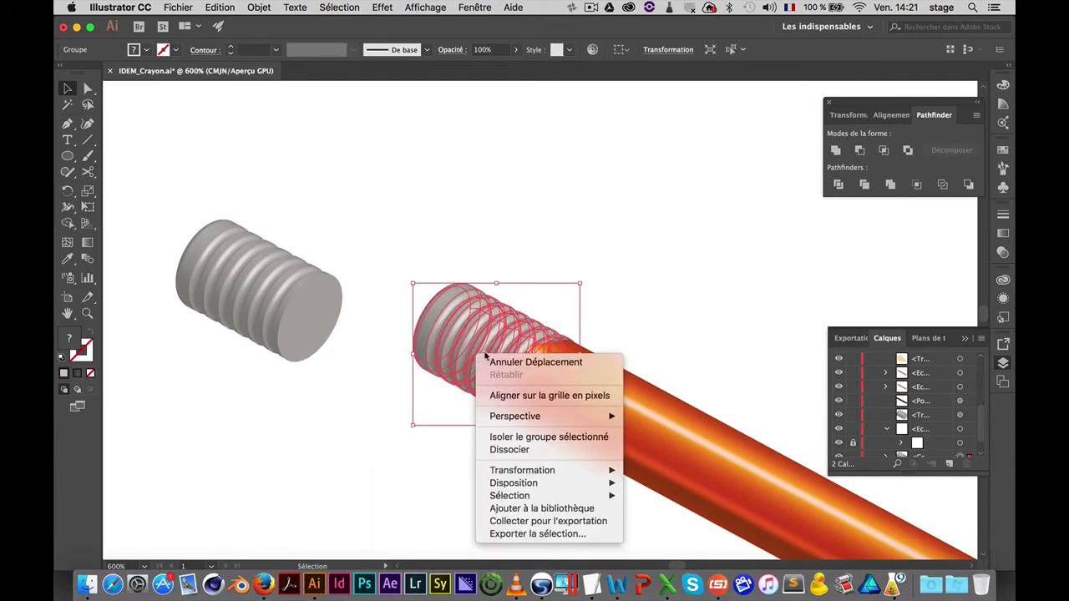
{"action": "mouse_move", "coordinate": [549, 486]}
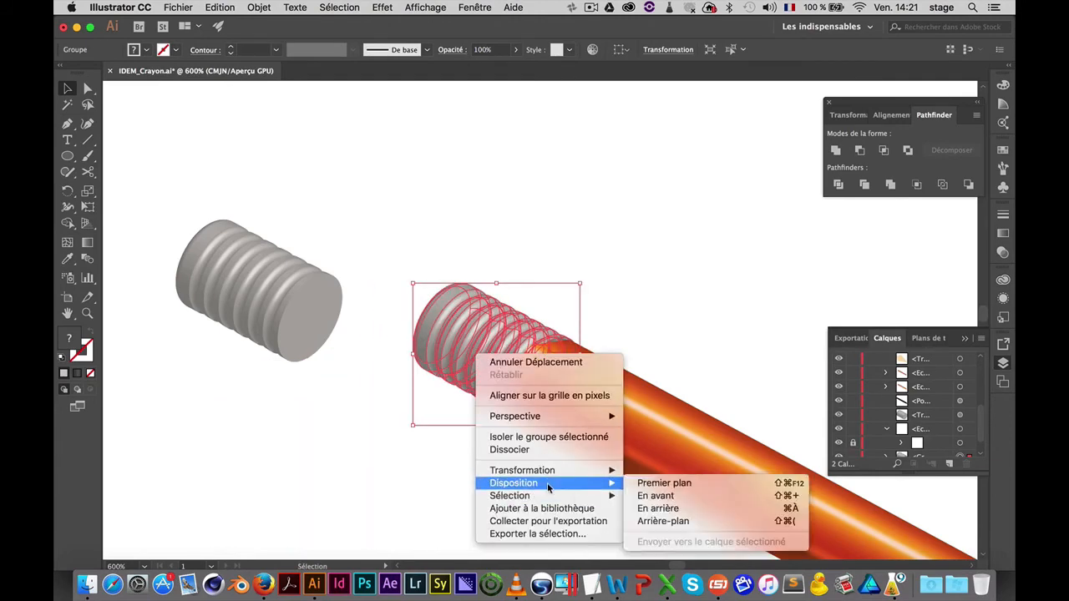
{"action": "left_click", "coordinate": [659, 482]}
{"action": "left_click_drag", "start_coordinate": [478, 344], "coordinate": [489, 344]}
{"action": "left_click", "coordinate": [641, 310]}
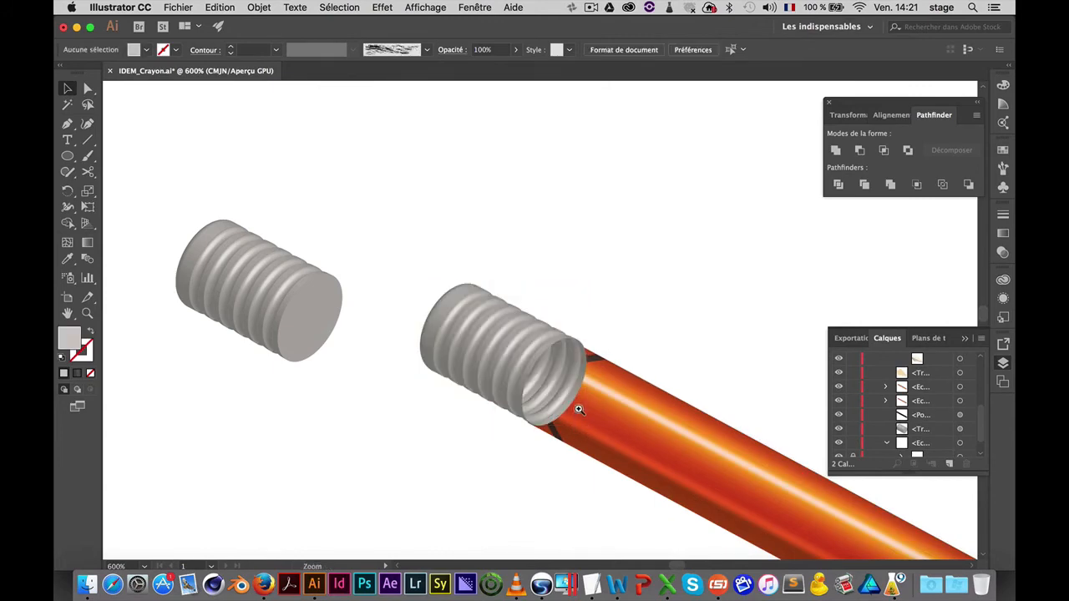
Shift the ferrule copy slightly so its open rim lines up with the pencil's edges, and deselect it
{"action": "left_click", "coordinate": [579, 410]}
{"action": "left_click", "coordinate": [560, 355]}
{"action": "left_click", "coordinate": [505, 313]}
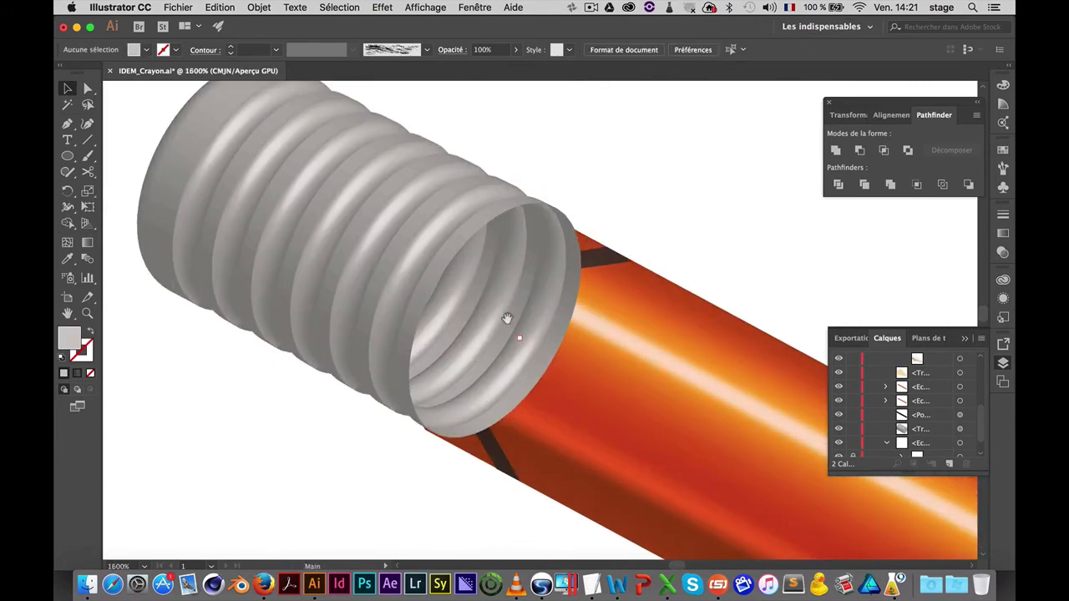
{"action": "left_click_drag", "start_coordinate": [507, 318], "coordinate": [470, 305]}
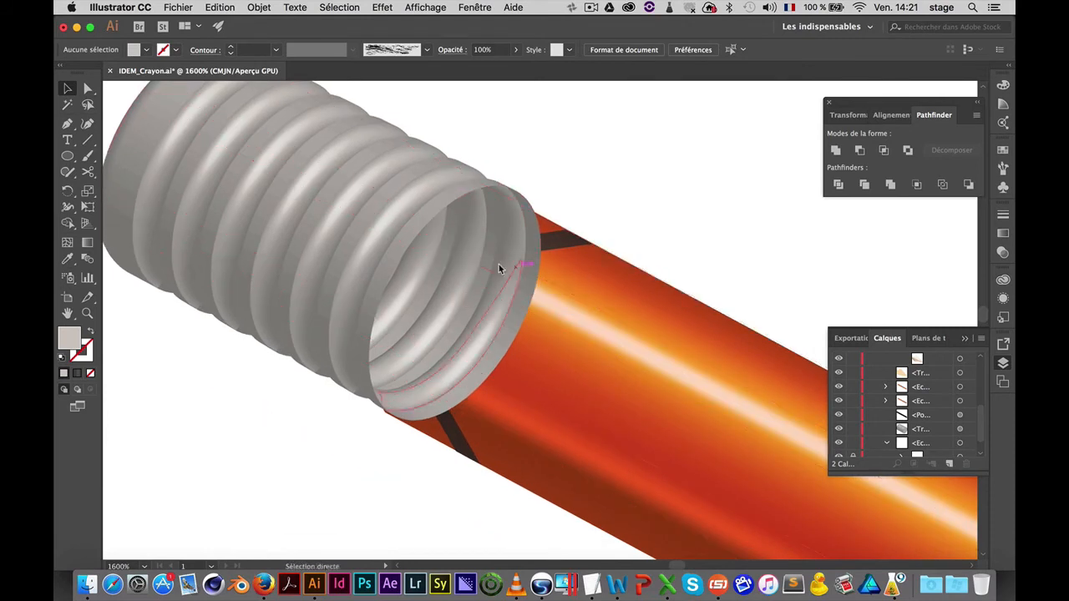
{"action": "left_click_drag", "start_coordinate": [493, 263], "coordinate": [488, 363]}
{"action": "left_click", "coordinate": [488, 364], "text": "alt"}
{"action": "left_click_drag", "start_coordinate": [403, 232], "coordinate": [449, 243]}
{"action": "left_click", "coordinate": [649, 293]}
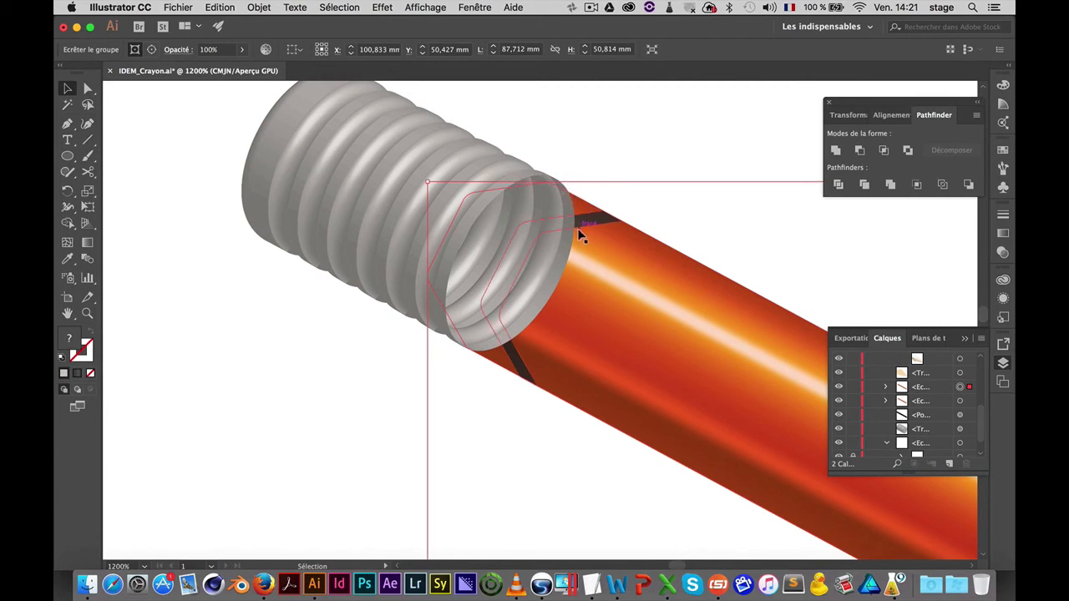
{"action": "key", "text": "super+space"}
{"action": "left_click", "coordinate": [536, 215]}
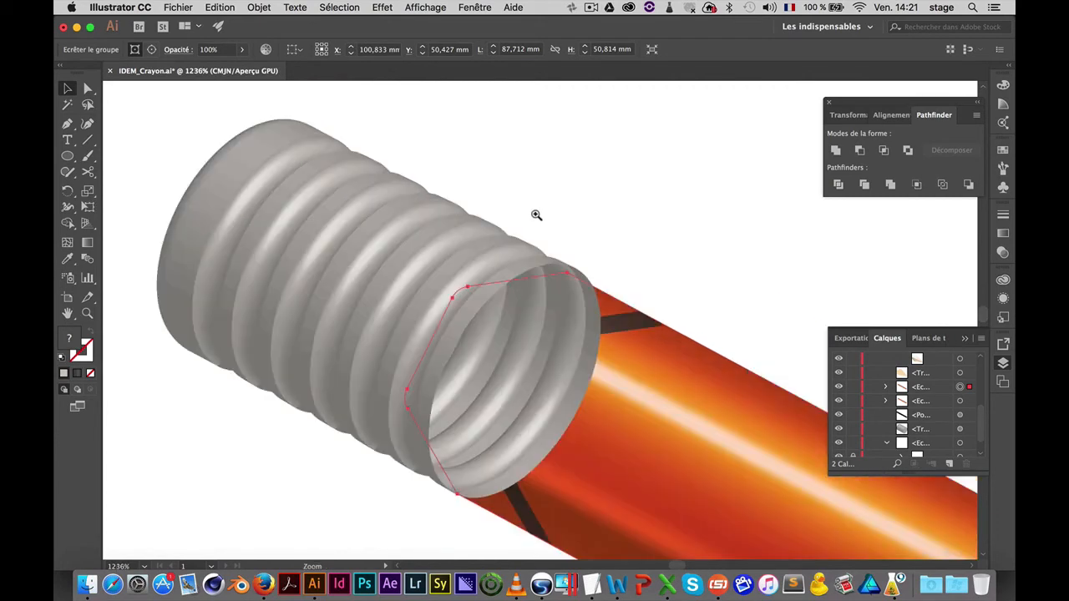
{"action": "left_click", "coordinate": [568, 416]}
{"action": "scroll", "coordinate": [575, 429], "scroll_direction": "up", "scroll_amount": 5}
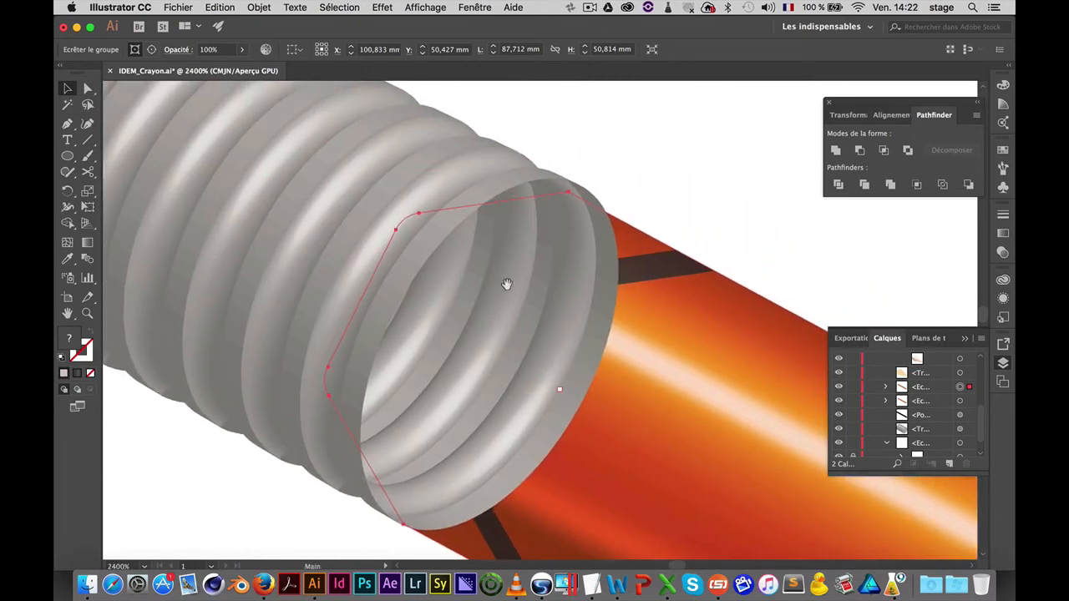
{"action": "left_click", "coordinate": [275, 228]}
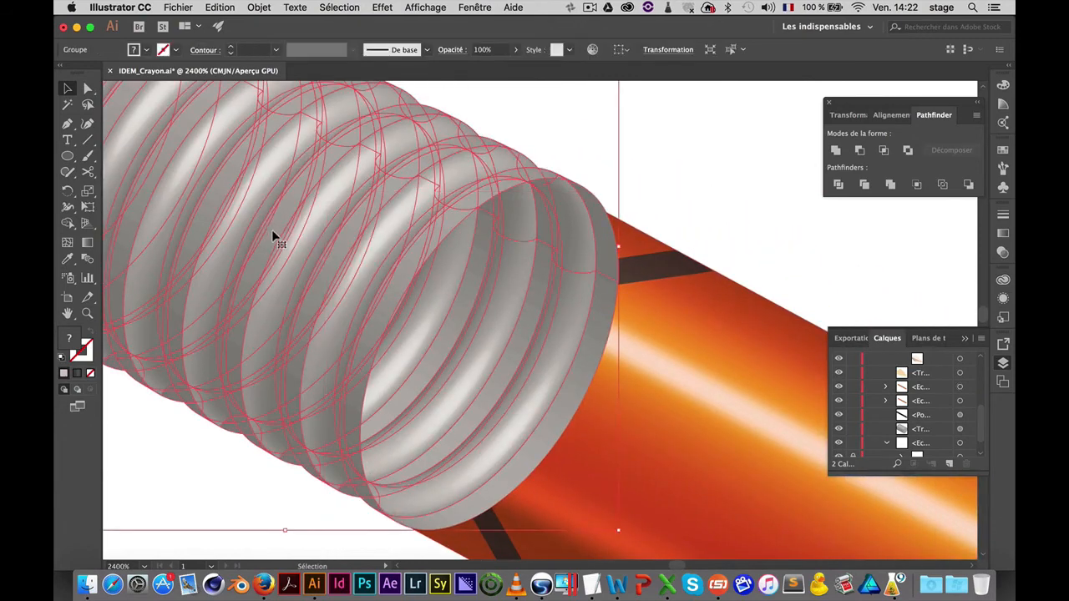
{"action": "left_click_drag", "start_coordinate": [271, 224], "coordinate": [273, 231]}
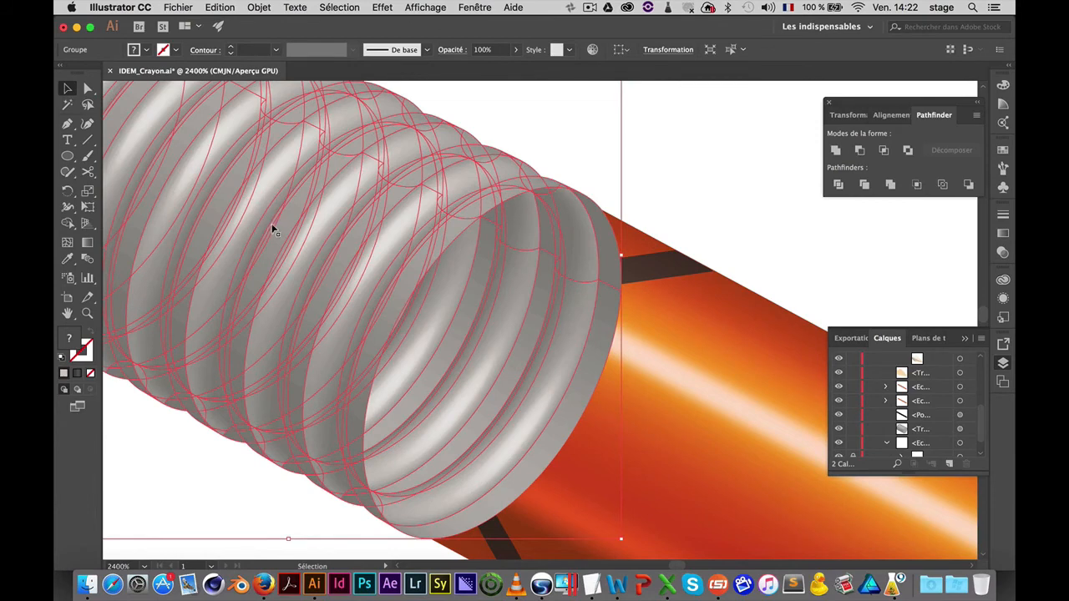
{"action": "left_click", "coordinate": [663, 199]}
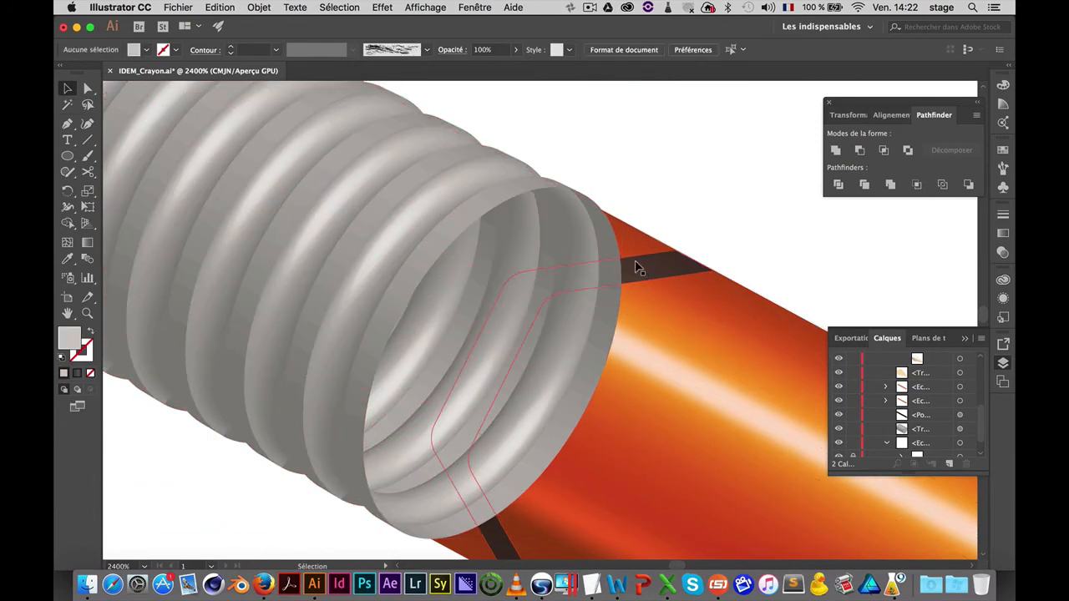
With the Pen tool, trace the near edge of the ferrule's opening from the pencil's upper edge to its lower edge
{"action": "key", "text": "p"}
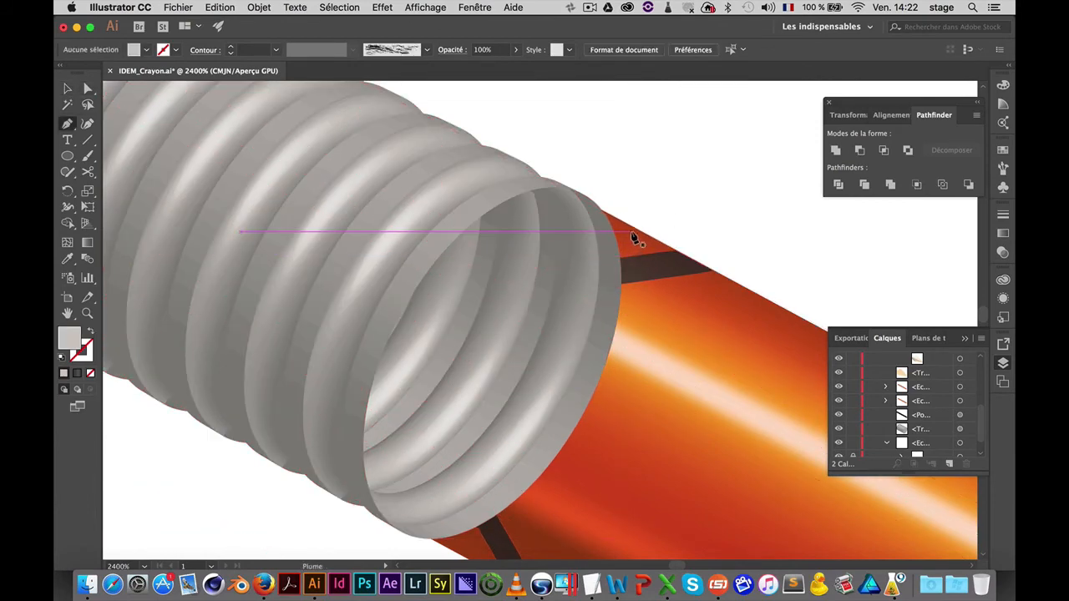
{"action": "left_click", "coordinate": [568, 194]}
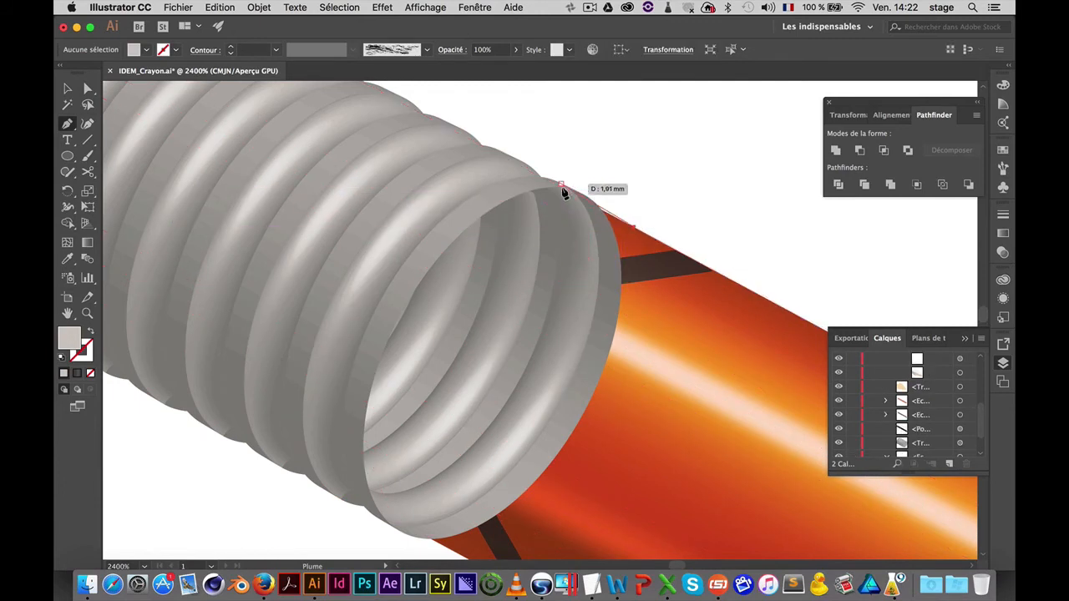
{"action": "left_click", "coordinate": [558, 192]}
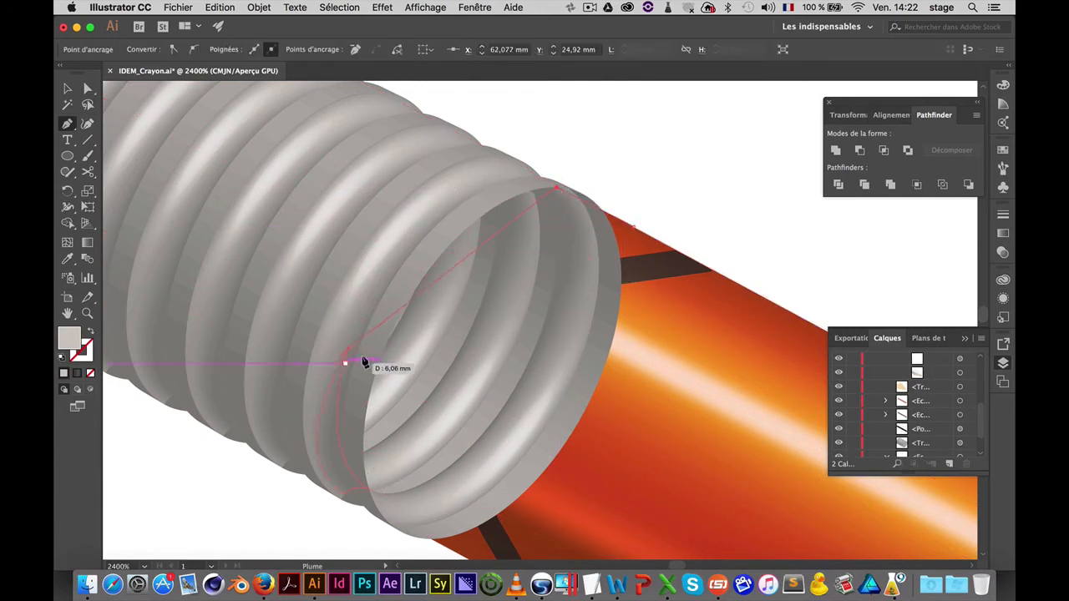
{"action": "left_click_drag", "start_coordinate": [407, 299], "coordinate": [365, 370]}
{"action": "key", "text": "super+z"}
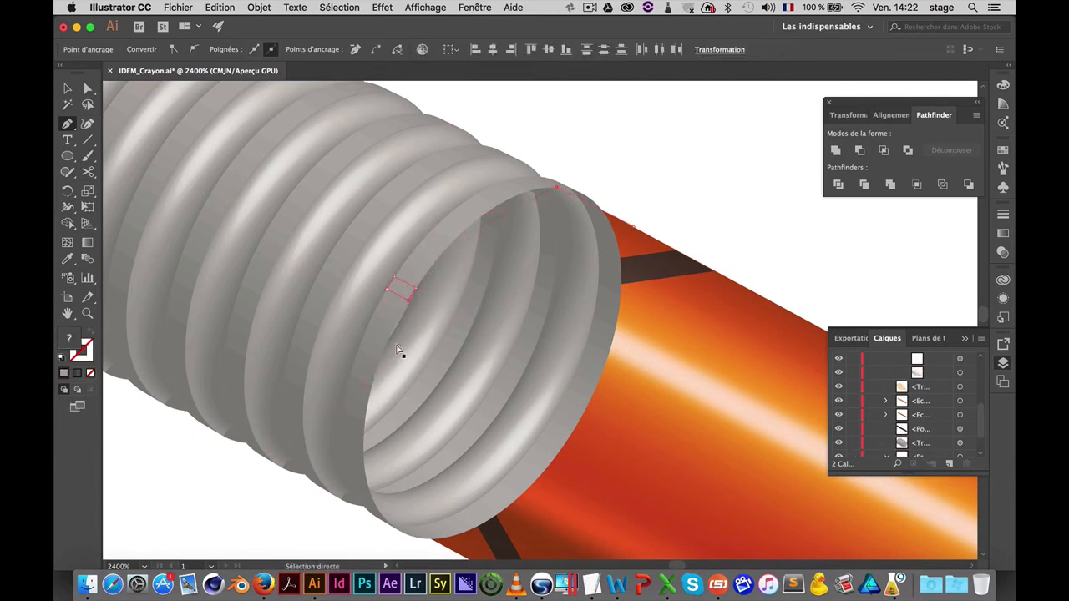
{"action": "left_click_drag", "start_coordinate": [432, 274], "coordinate": [360, 354]}
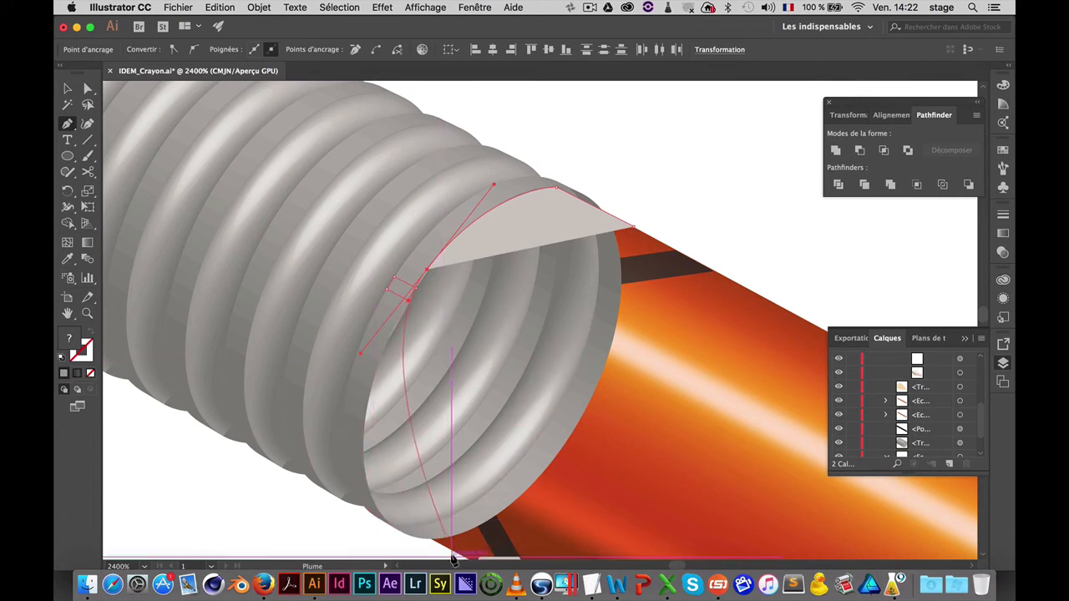
{"action": "left_click_drag", "start_coordinate": [451, 558], "coordinate": [373, 504]}
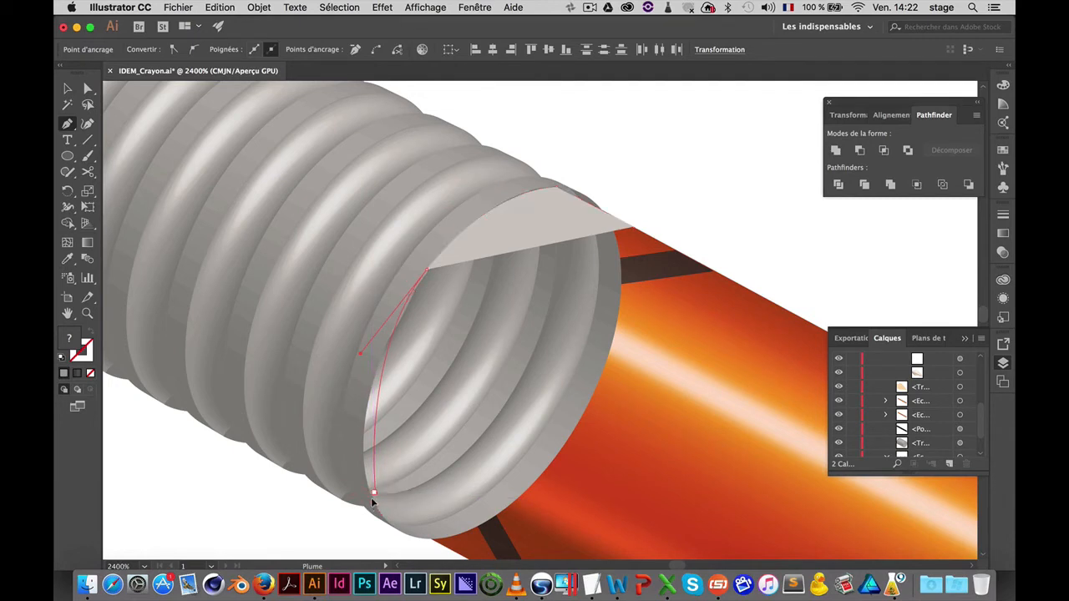
{"action": "left_click", "coordinate": [400, 531]}
{"action": "scroll", "coordinate": [422, 430], "scroll_direction": "down", "scroll_amount": 5}
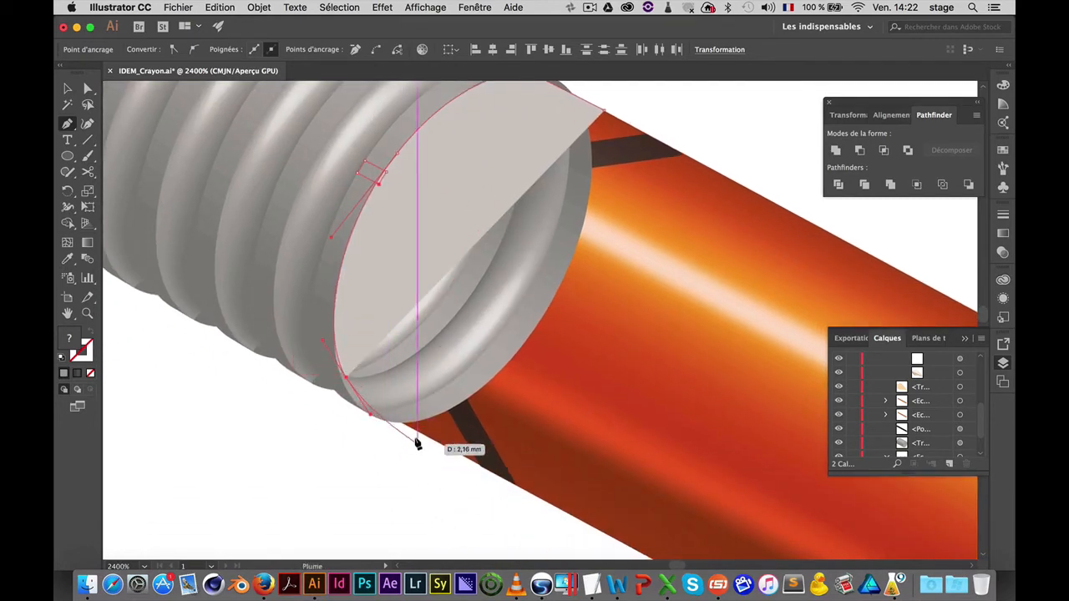
{"action": "left_click", "coordinate": [422, 435]}
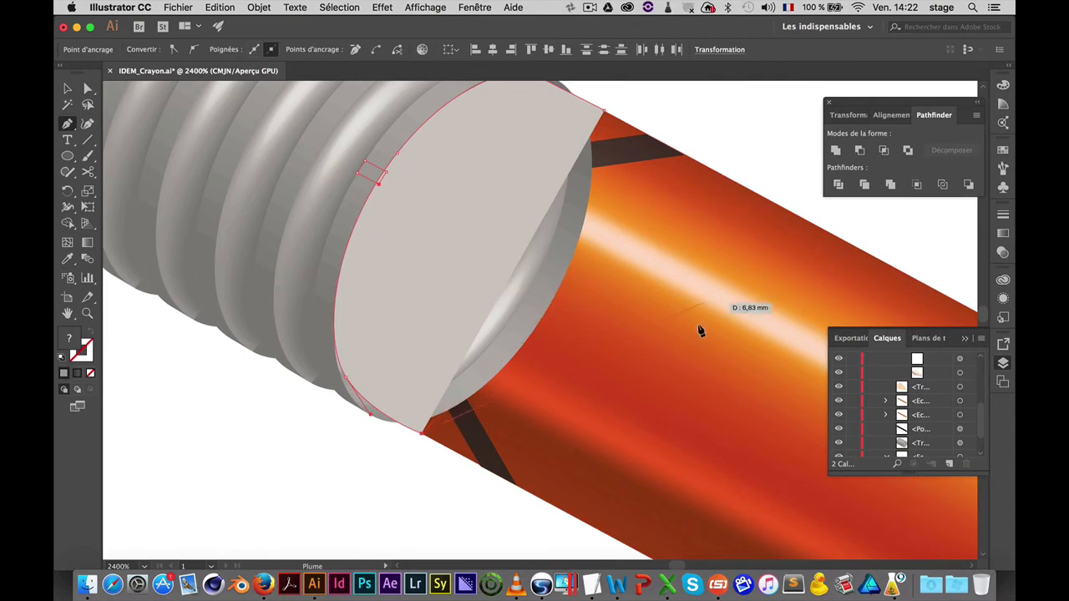
Continue the path loosely around the whole outside of the ferrule and close it at its starting point
{"action": "key", "text": "super+minus"}
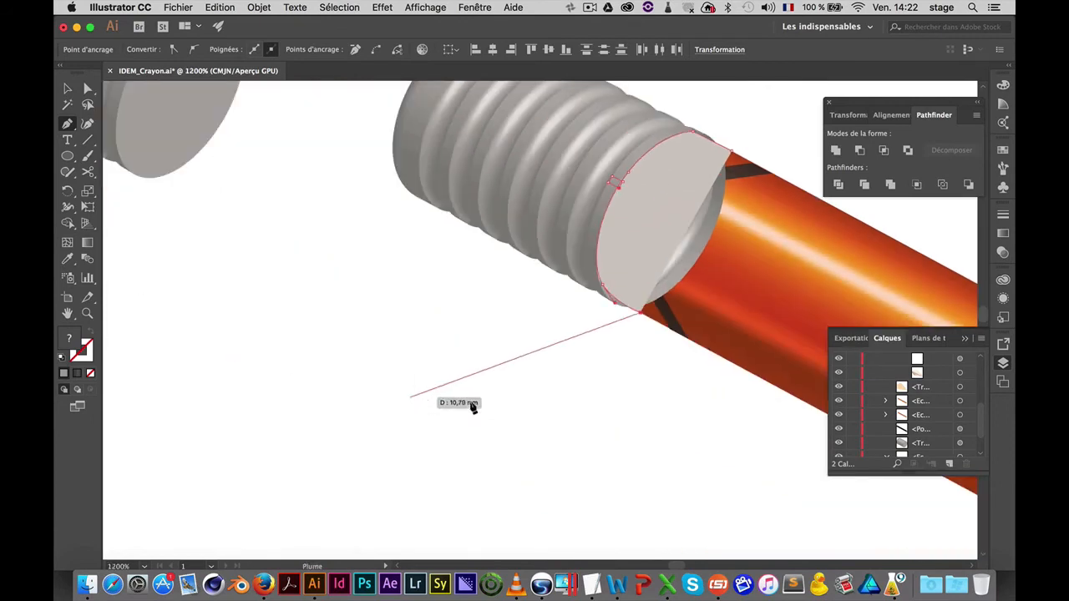
{"action": "left_click", "coordinate": [517, 330]}
{"action": "left_click", "coordinate": [336, 220]}
{"action": "scroll", "coordinate": [301, 259], "scroll_direction": "up", "scroll_amount": 5}
{"action": "scroll", "coordinate": [301, 259], "scroll_direction": "right", "scroll_amount": 5}
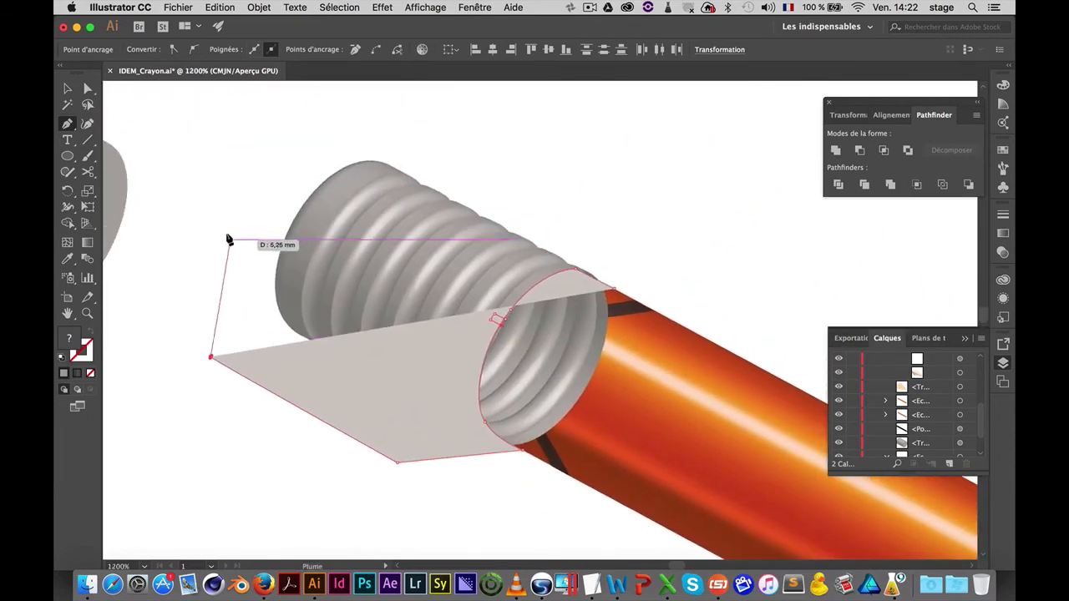
{"action": "left_click", "coordinate": [210, 226]}
{"action": "left_click", "coordinate": [320, 118]}
{"action": "left_click", "coordinate": [451, 116]}
{"action": "left_click", "coordinate": [696, 193]}
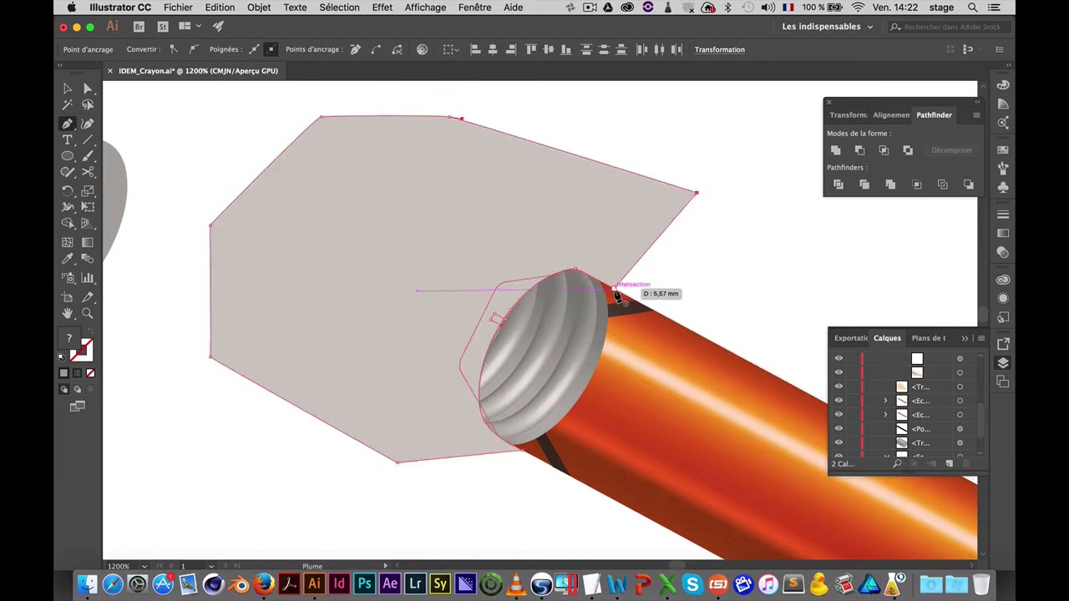
{"action": "left_click", "coordinate": [615, 294]}
Use the closed path as a clipping mask on the ferrule copy so the pencil's end shows in its opening
{"action": "key", "text": "v"}
{"action": "left_click", "coordinate": [547, 334], "text": "shift"}
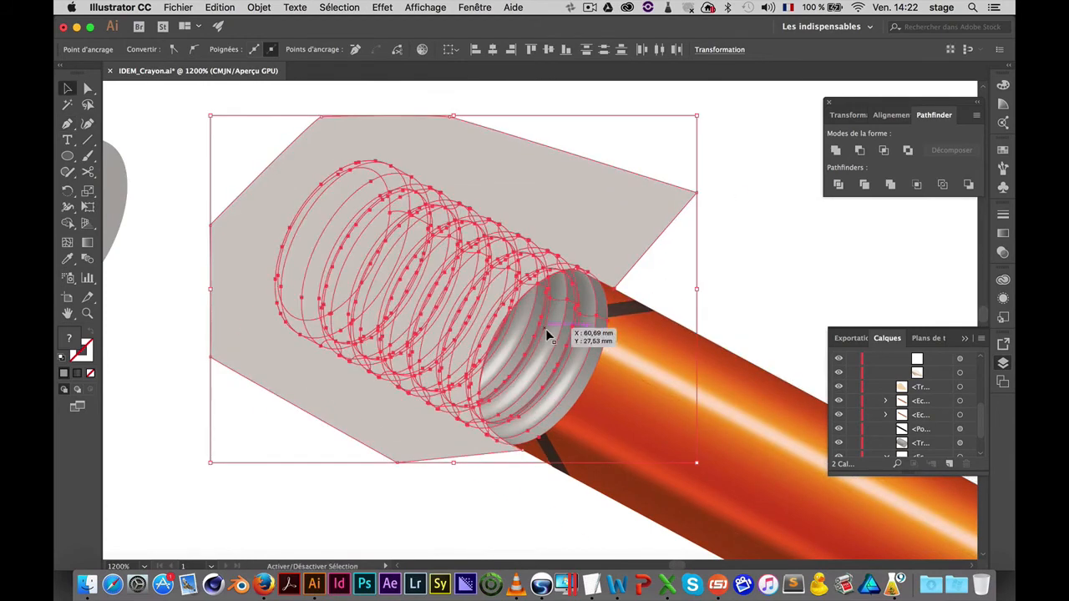
{"action": "key", "text": "super+7"}
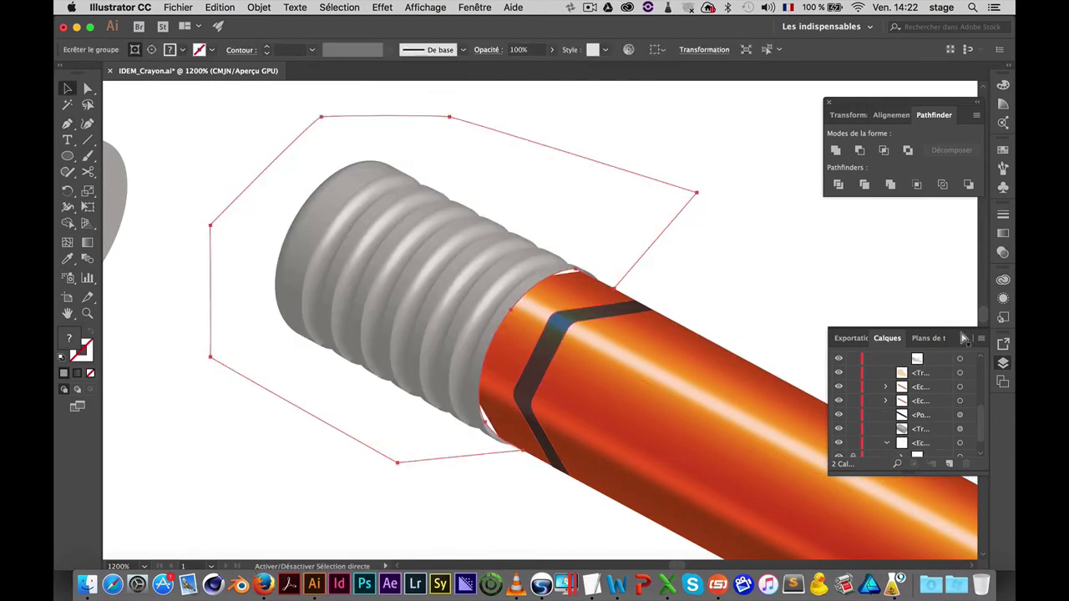
{"action": "left_click", "coordinate": [771, 292]}
Add an anchor point to the clipping path where the ferrule's rim meets the pencil's lower edge and adjust the adjoining curve
{"action": "left_click_drag", "start_coordinate": [486, 410], "coordinate": [875, 290]}
{"action": "left_click_drag", "start_coordinate": [722, 338], "coordinate": [586, 298]}
{"action": "left_click", "coordinate": [587, 298], "text": "alt+super"}
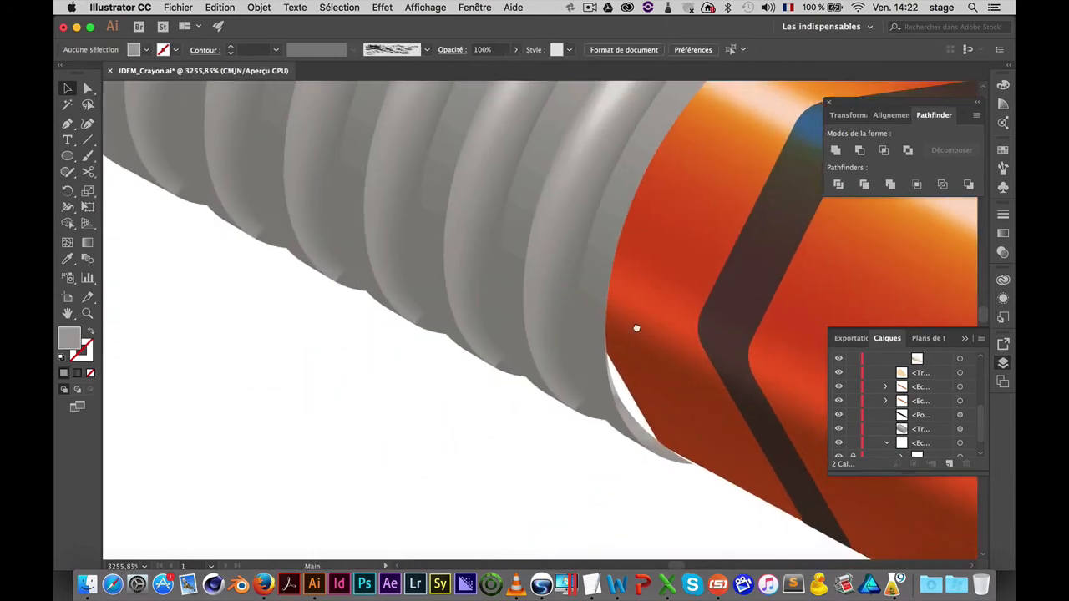
{"action": "left_click_drag", "start_coordinate": [634, 326], "coordinate": [425, 358]}
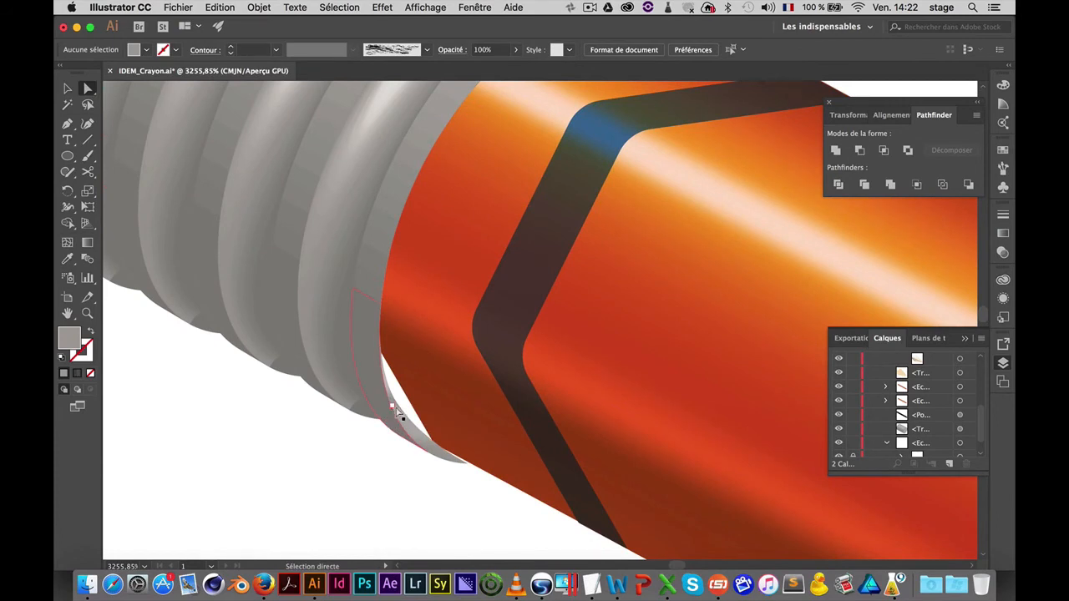
{"action": "key", "text": "a"}
{"action": "left_click", "coordinate": [497, 473]}
{"action": "left_click", "coordinate": [498, 477]}
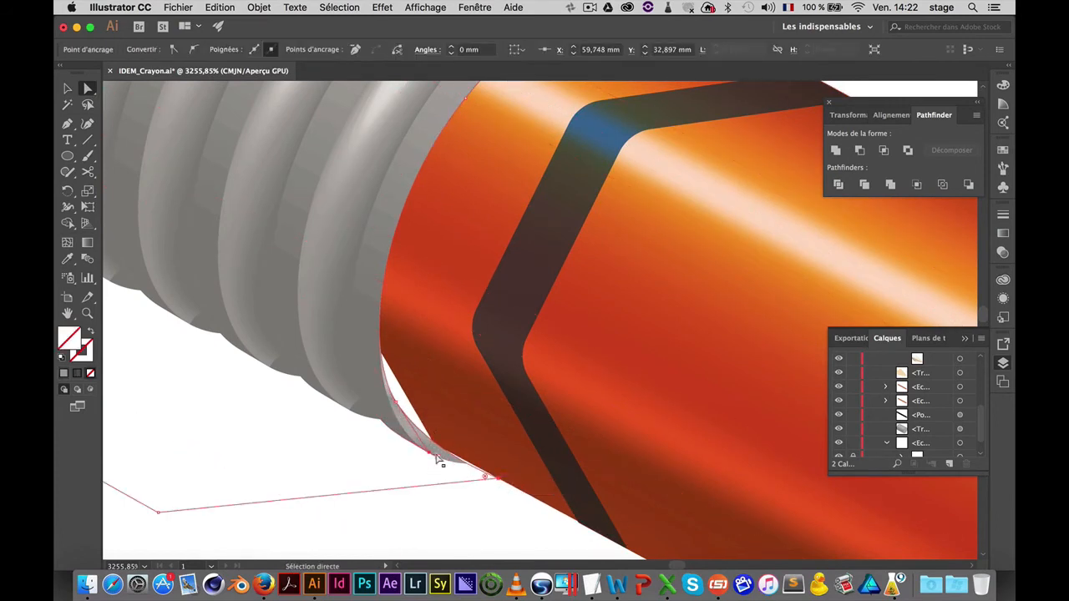
{"action": "key", "text": "p"}
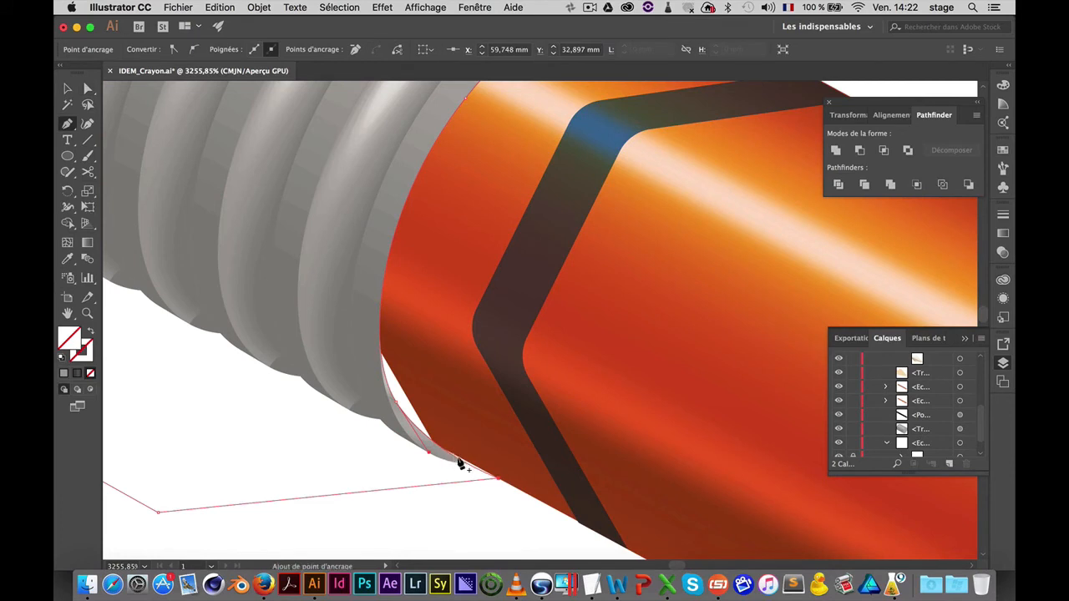
{"action": "left_click_drag", "start_coordinate": [467, 469], "coordinate": [435, 451]}
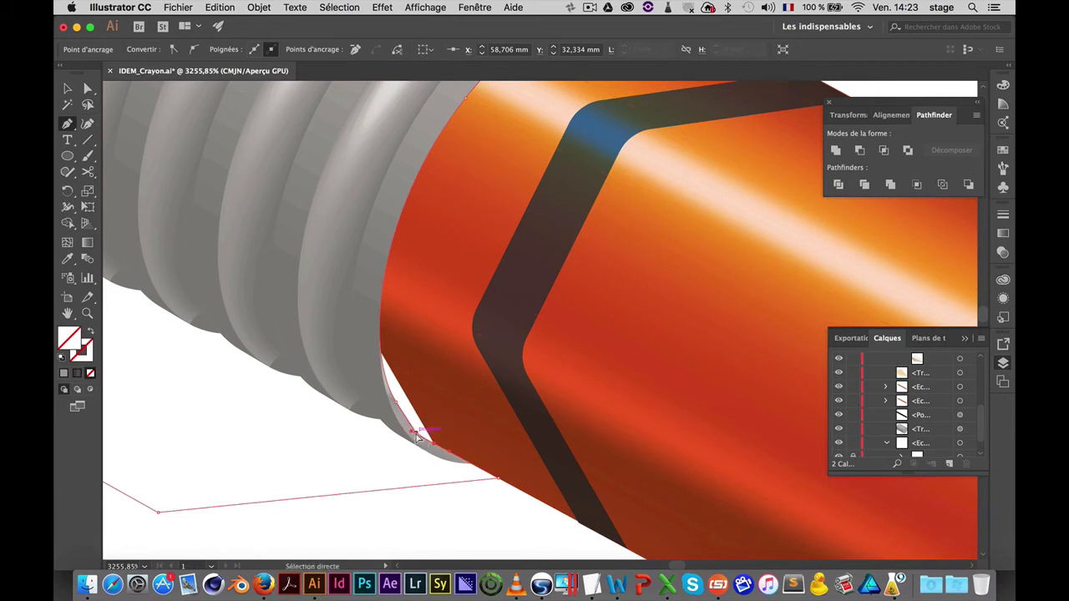
{"action": "mouse_move", "coordinate": [416, 433]}
{"action": "left_mouse_down"}
{"action": "mouse_move", "coordinate": [396, 432]}
{"action": "mouse_move", "coordinate": [421, 429]}
{"action": "left_mouse_up"}
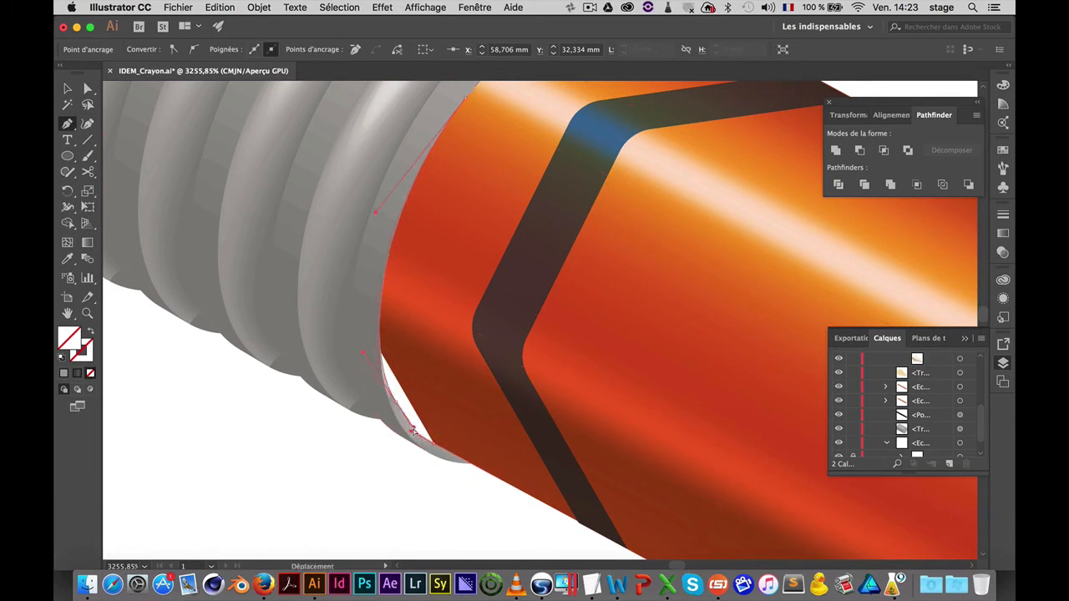
Adjust the curve handles of the clipping path's anchor point on the lower part of the ferrule's rim
{"action": "scroll", "coordinate": [422, 422], "scroll_direction": "up", "scroll_amount": 3}
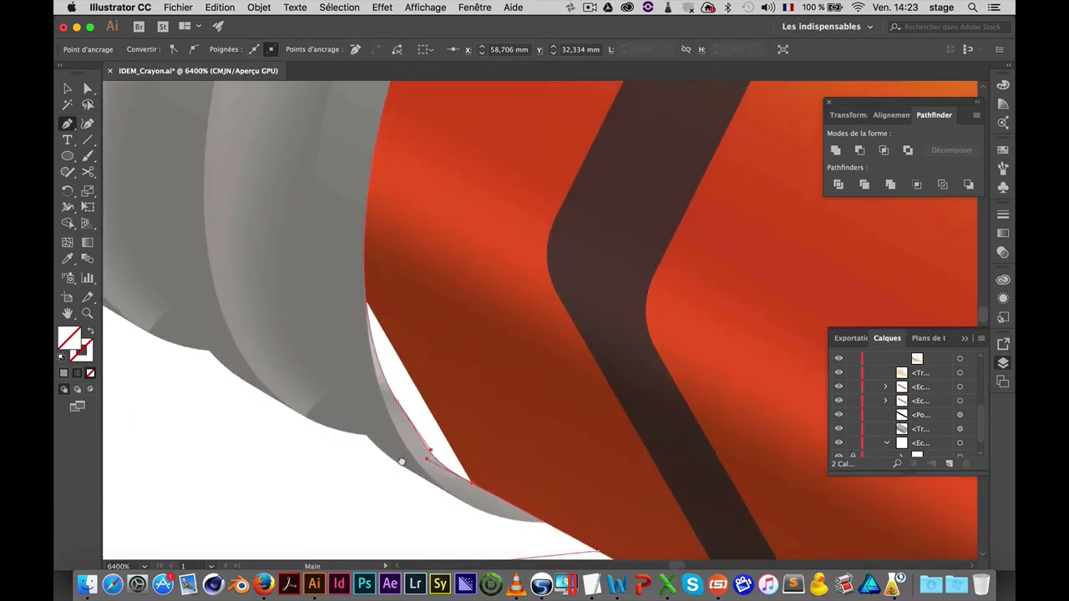
{"action": "left_click_drag", "start_coordinate": [389, 408], "coordinate": [385, 413]}
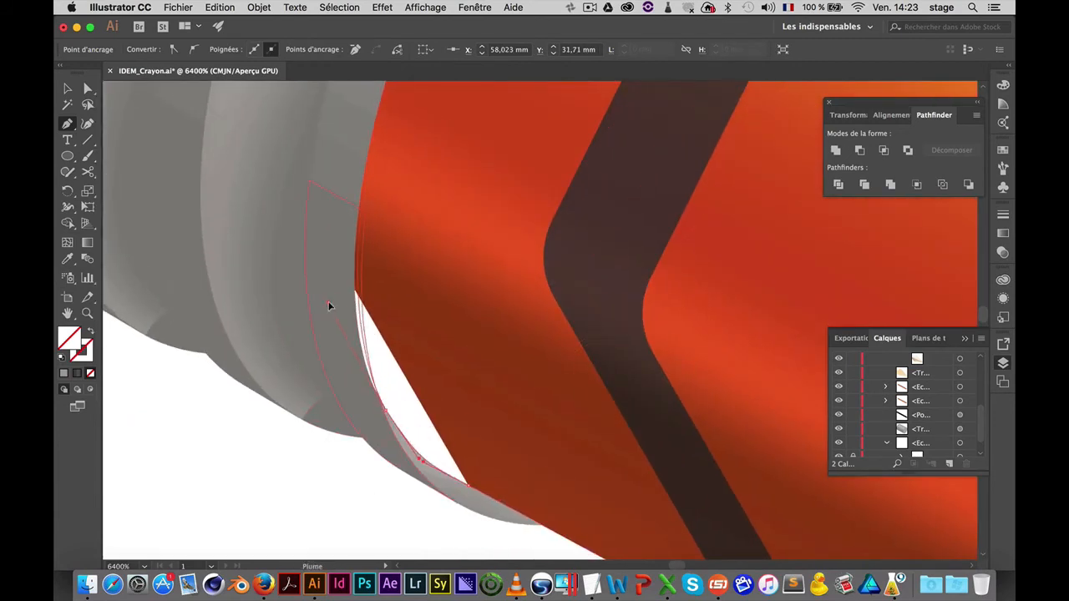
{"action": "mouse_move", "coordinate": [328, 306]}
{"action": "left_mouse_down"}
{"action": "mouse_move", "coordinate": [387, 283]}
{"action": "mouse_move", "coordinate": [349, 284]}
{"action": "mouse_move", "coordinate": [337, 305]}
{"action": "left_mouse_up"}
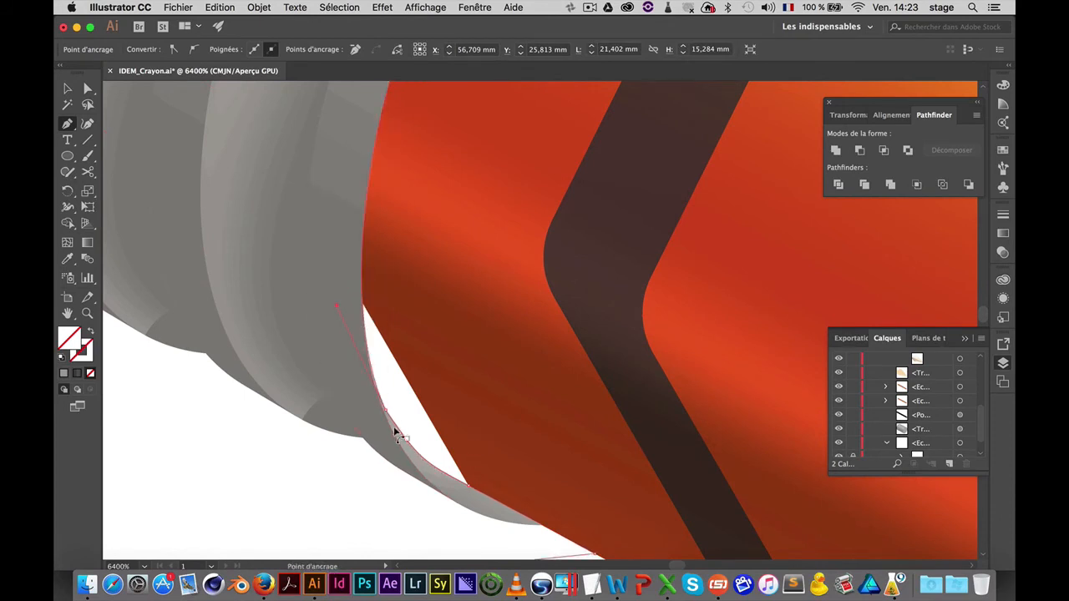
{"action": "left_click_drag", "start_coordinate": [390, 413], "coordinate": [409, 470]}
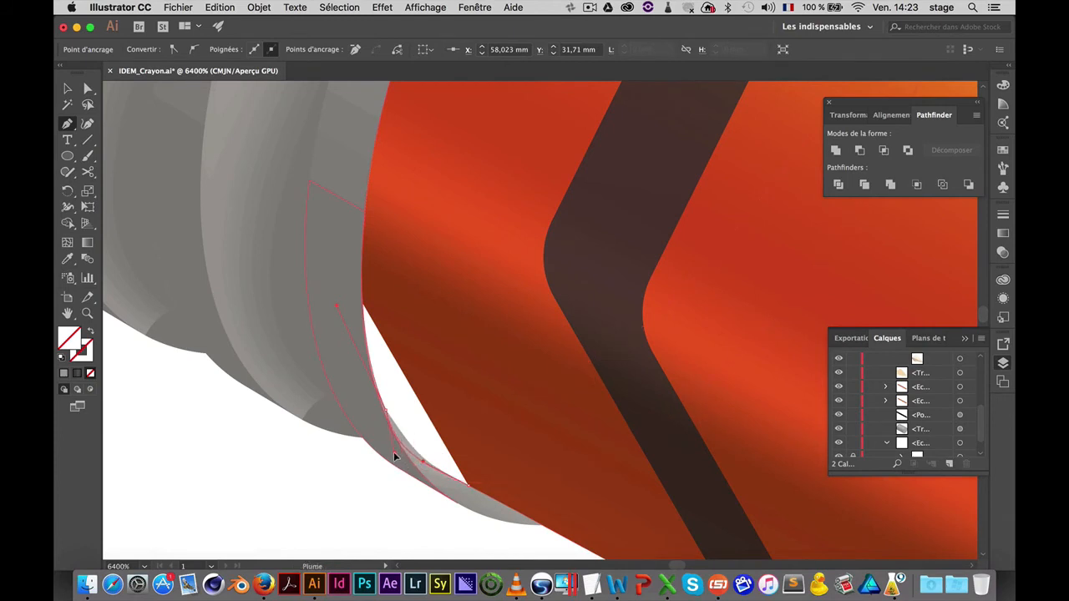
{"action": "left_click", "coordinate": [393, 452], "text": "super"}
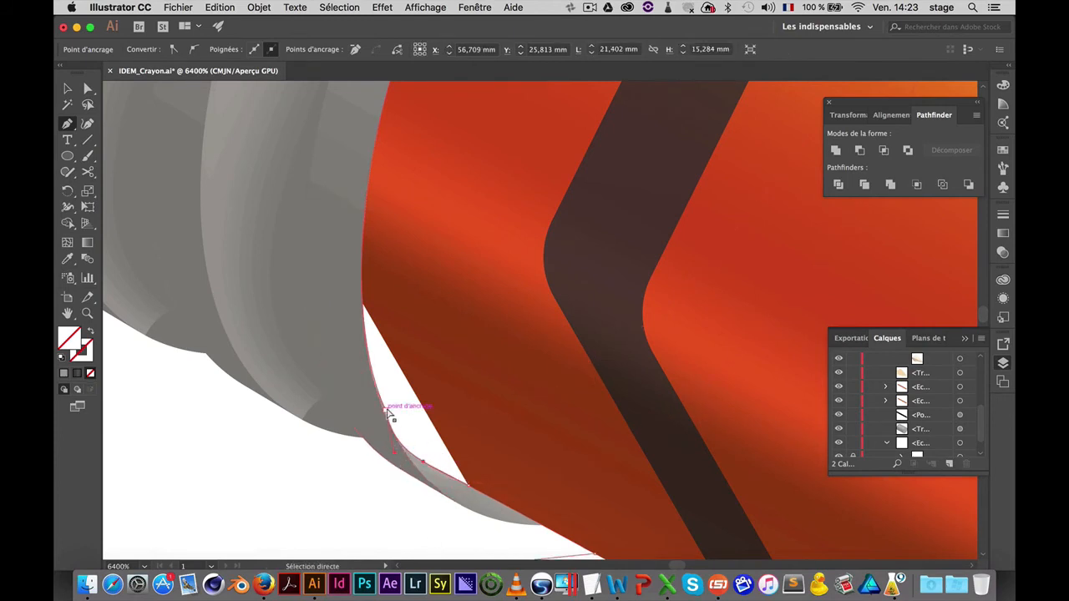
Add an anchor point slightly higher on the rim and remove the lower one to smooth the clipping path
{"action": "left_click_drag", "start_coordinate": [389, 412], "coordinate": [370, 382]}
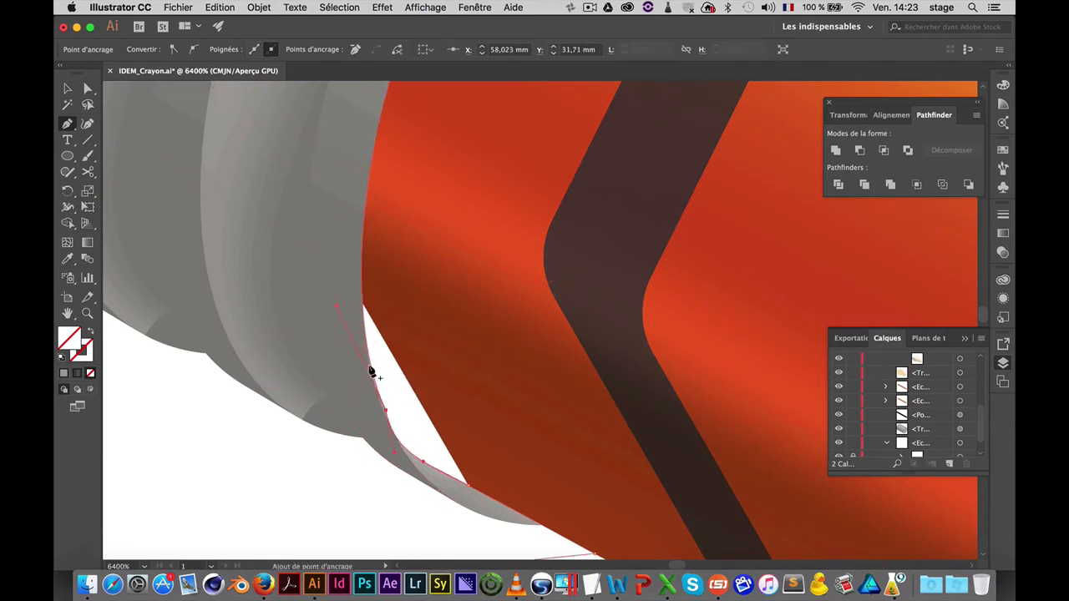
{"action": "left_click", "coordinate": [386, 411]}
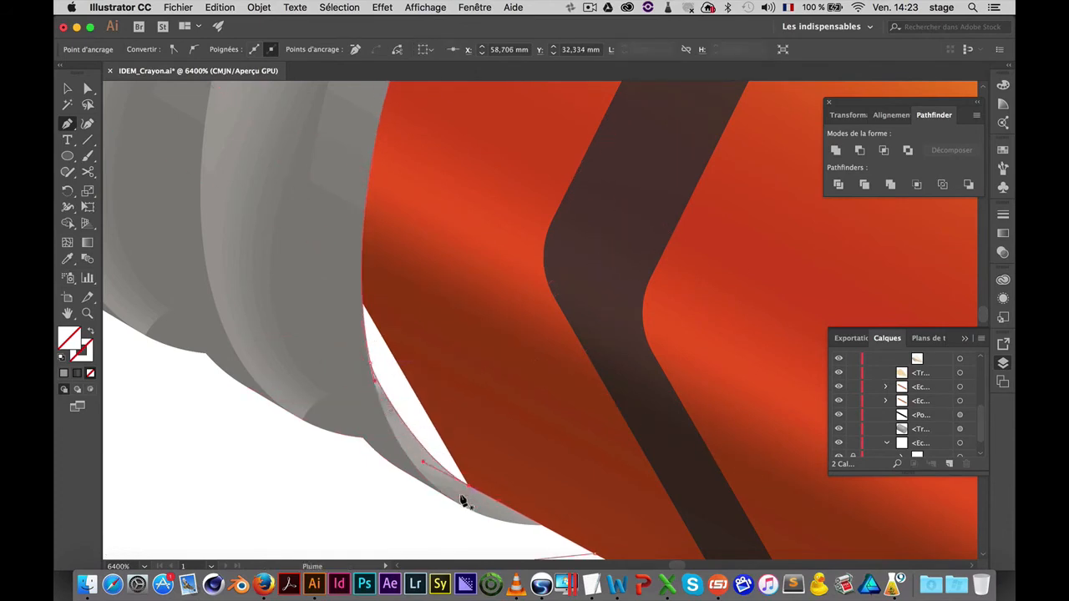
{"action": "left_click", "coordinate": [373, 508], "text": "super"}
Move the clipped ferrule slightly along the pencil toward its tip to close the white gaps at the opening
{"action": "key", "text": "super+space"}
{"action": "left_click", "coordinate": [540, 304], "text": "alt+super"}
{"action": "left_click", "coordinate": [538, 301], "text": "alt+super"}
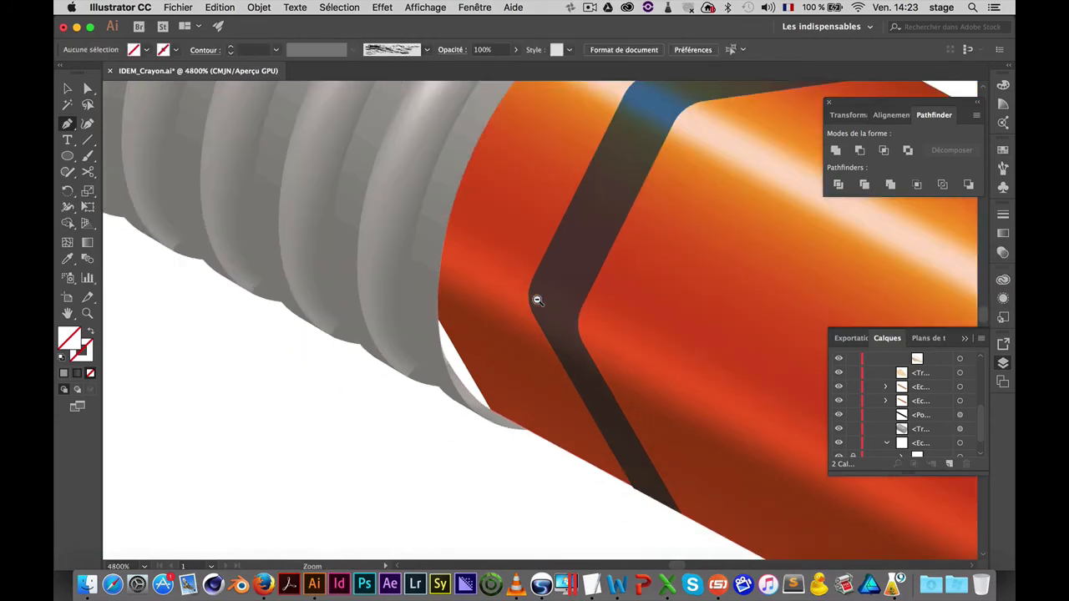
{"action": "left_click", "coordinate": [537, 300], "text": "alt+super"}
{"action": "left_click", "coordinate": [520, 289], "text": "alt+super"}
{"action": "left_click", "coordinate": [521, 285], "text": "alt+super"}
{"action": "left_click_drag", "start_coordinate": [665, 278], "coordinate": [556, 254]}
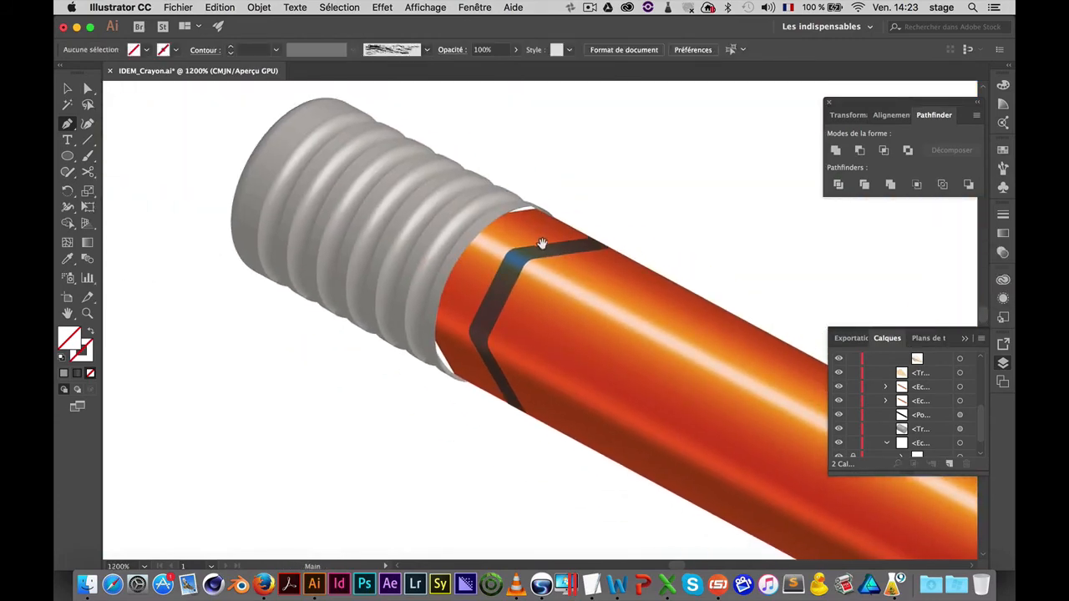
{"action": "key", "text": "v"}
{"action": "left_click", "coordinate": [383, 201]}
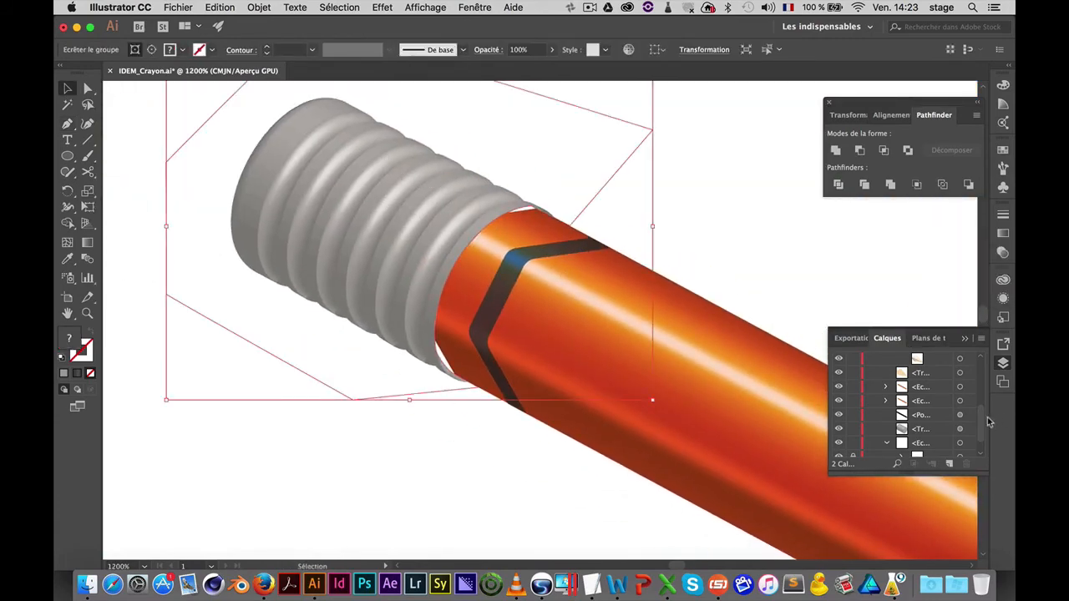
{"action": "scroll", "coordinate": [940, 421], "scroll_direction": "up", "scroll_amount": 5}
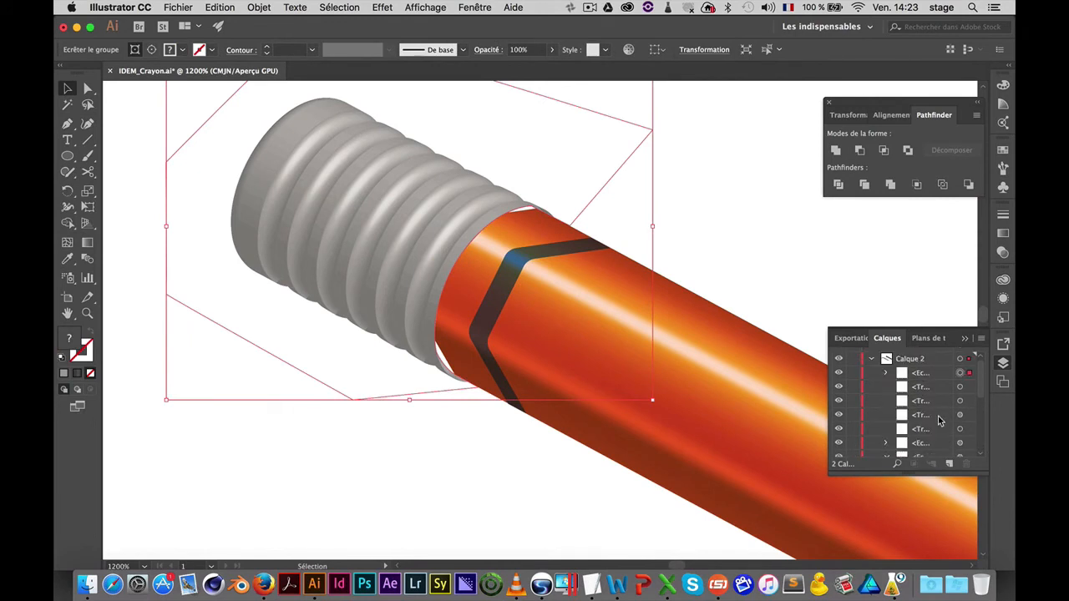
{"action": "left_click", "coordinate": [886, 373]}
{"action": "left_click", "coordinate": [886, 373]}
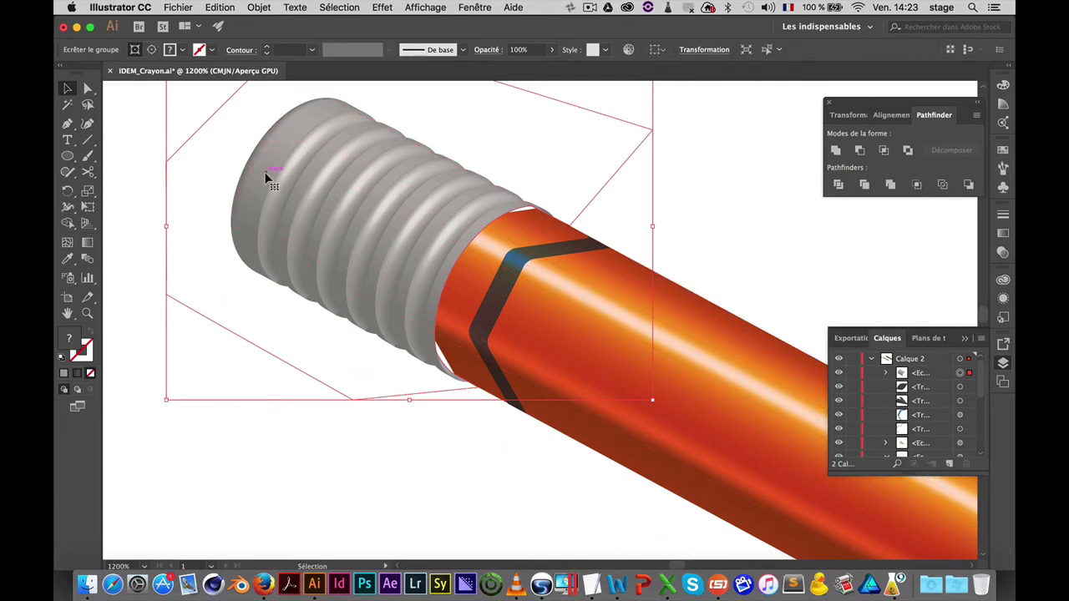
{"action": "left_click_drag", "start_coordinate": [328, 198], "coordinate": [341, 204]}
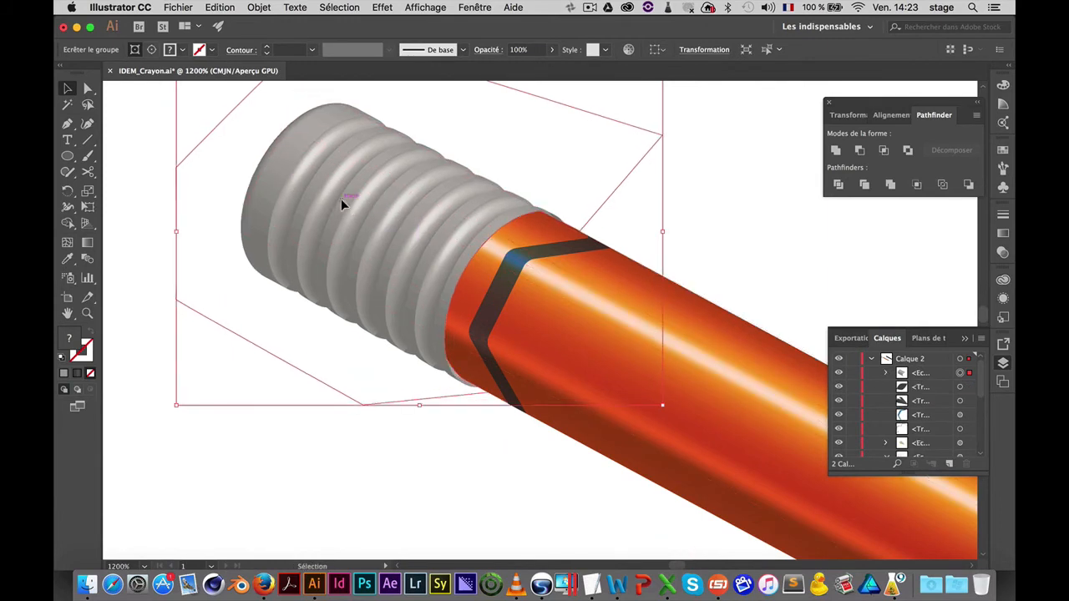
{"action": "left_click", "coordinate": [720, 241]}
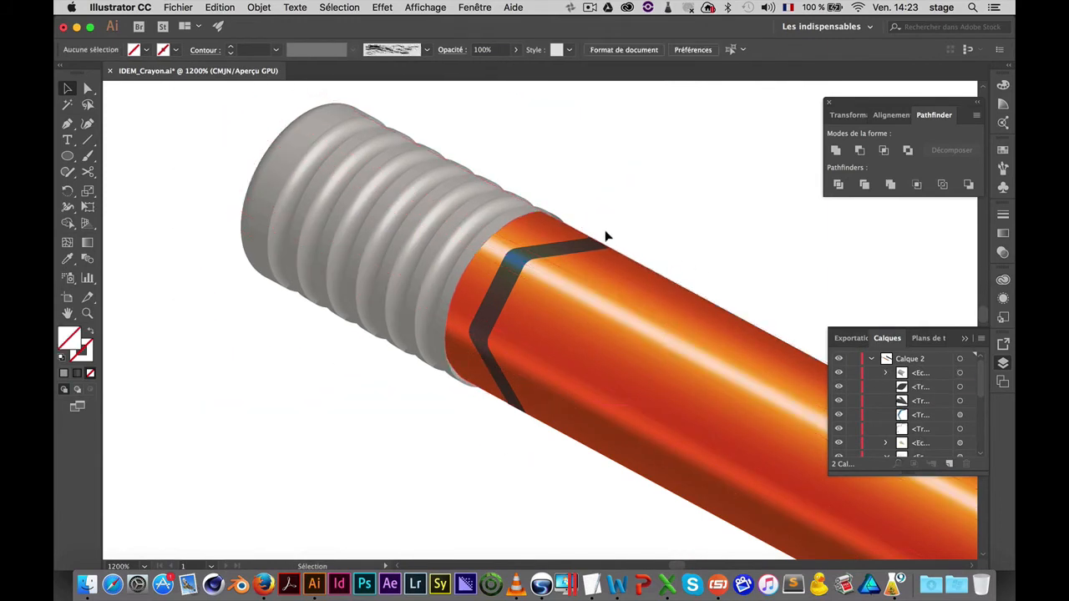
Reposition the clipping path's middle anchor point so the mask follows the edge of the ferrule's opening
{"action": "left_click", "coordinate": [543, 346], "text": "alt+super"}
{"action": "left_click", "coordinate": [543, 347], "text": "alt+super"}
{"action": "left_click", "coordinate": [587, 313], "text": "alt+super"}
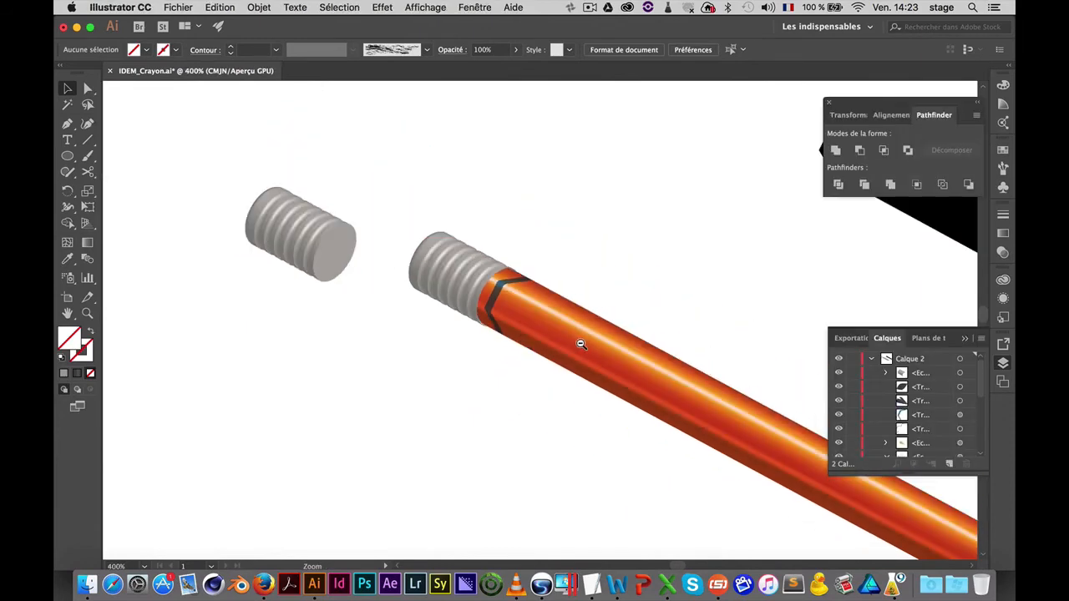
{"action": "mouse_move", "coordinate": [521, 296]}
{"action": "left_mouse_down"}
{"action": "mouse_move", "coordinate": [680, 291]}
{"action": "mouse_move", "coordinate": [563, 275]}
{"action": "mouse_move", "coordinate": [628, 279]}
{"action": "left_mouse_up"}
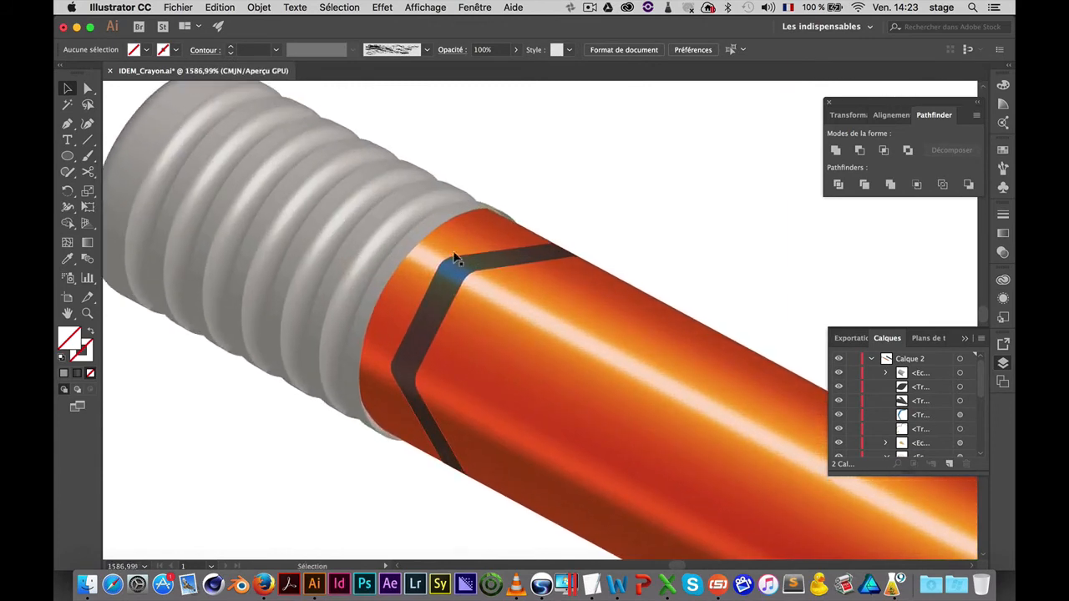
{"action": "key", "text": "a"}
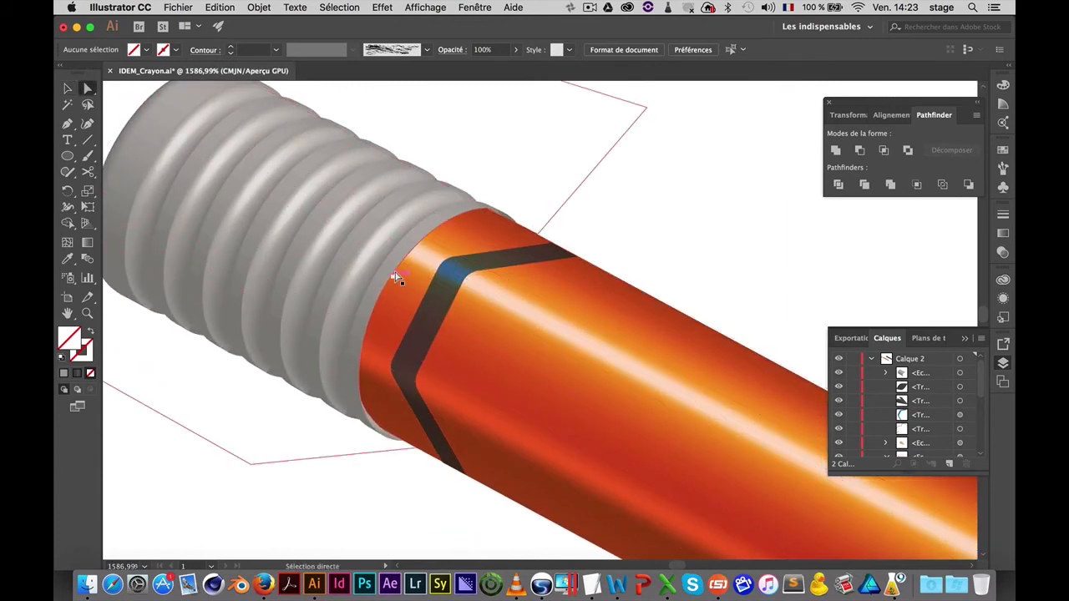
{"action": "left_click", "coordinate": [394, 274]}
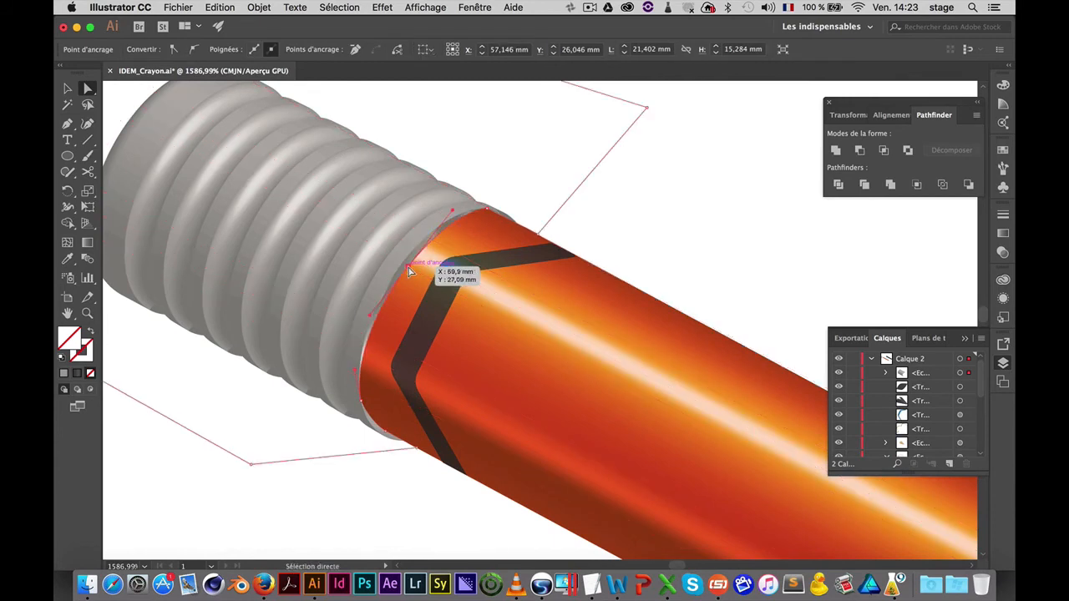
{"action": "mouse_move", "coordinate": [409, 272]}
{"action": "left_mouse_down"}
{"action": "mouse_move", "coordinate": [386, 349]}
{"action": "mouse_move", "coordinate": [363, 318]}
{"action": "left_mouse_up"}
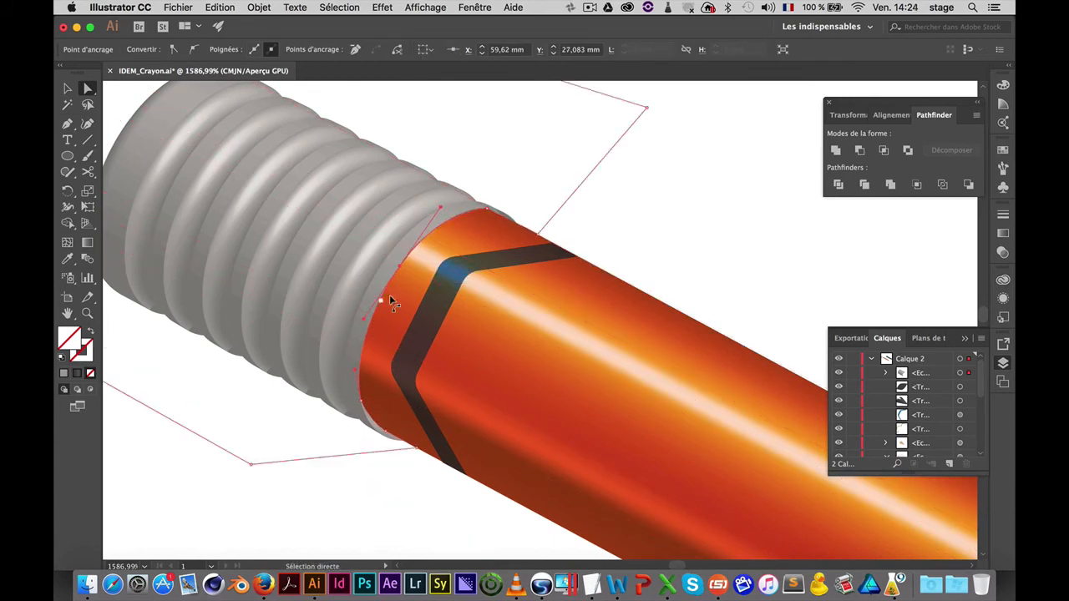
{"action": "left_click", "coordinate": [702, 203]}
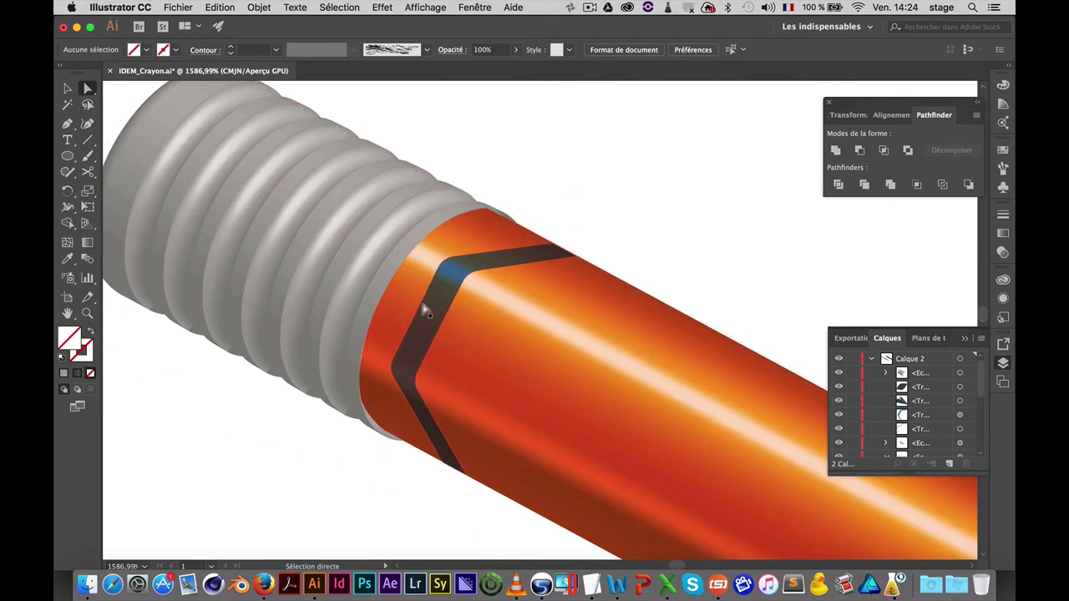
Move the dark chevron band along the pencil body, farther away from the ferrule
{"action": "left_click", "coordinate": [529, 377], "text": "alt+super"}
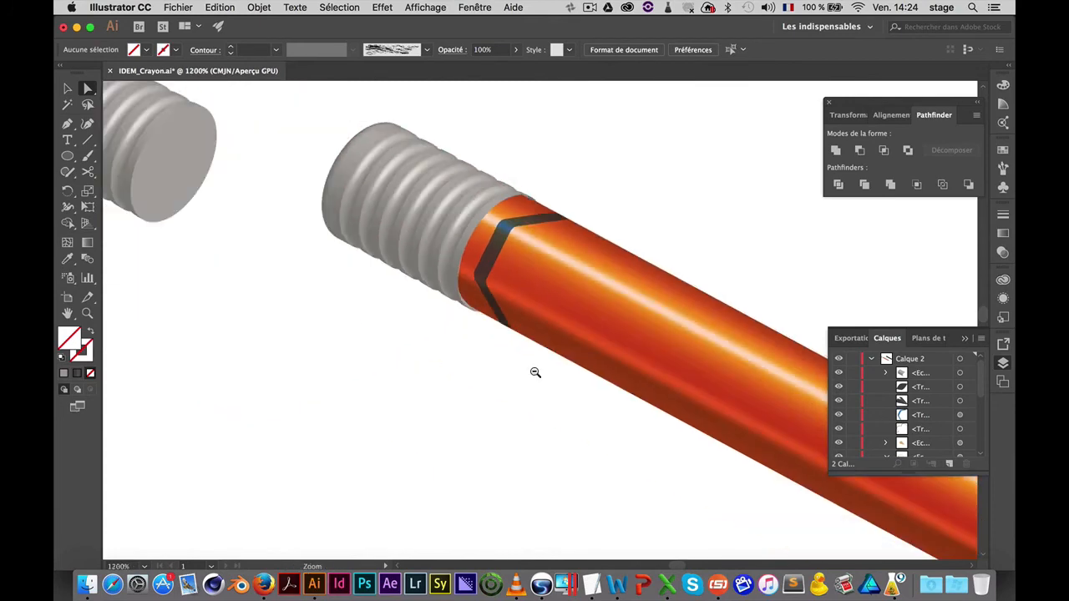
{"action": "left_click", "coordinate": [535, 373], "text": "alt+super"}
{"action": "left_click", "coordinate": [559, 370], "text": "alt+super"}
{"action": "left_click", "coordinate": [560, 369], "text": "alt+super"}
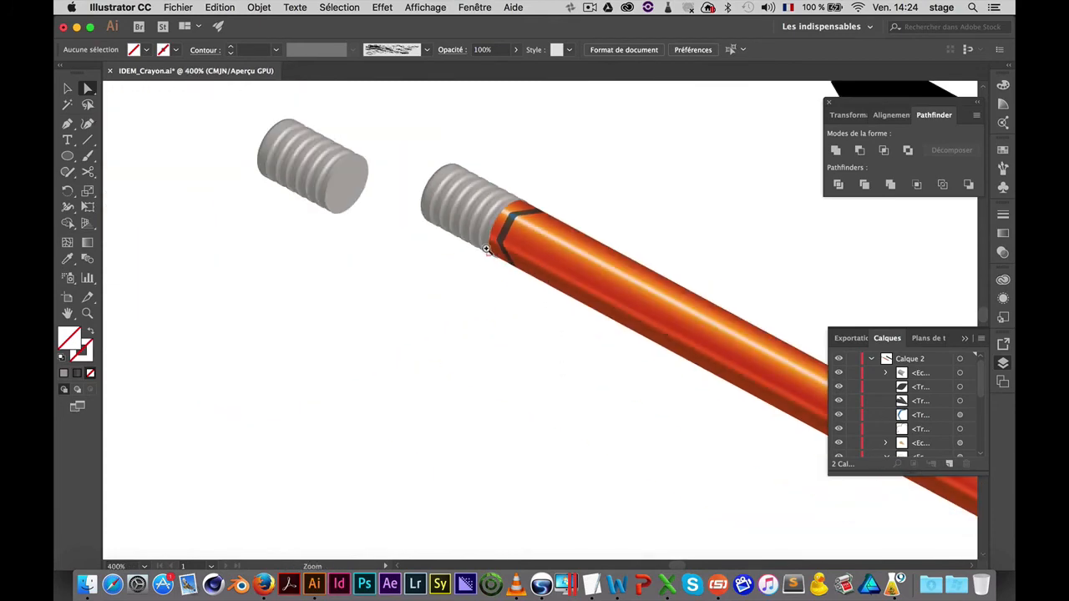
{"action": "left_click_drag", "start_coordinate": [486, 249], "coordinate": [696, 269]}
{"action": "left_click_drag", "start_coordinate": [620, 251], "coordinate": [436, 358]}
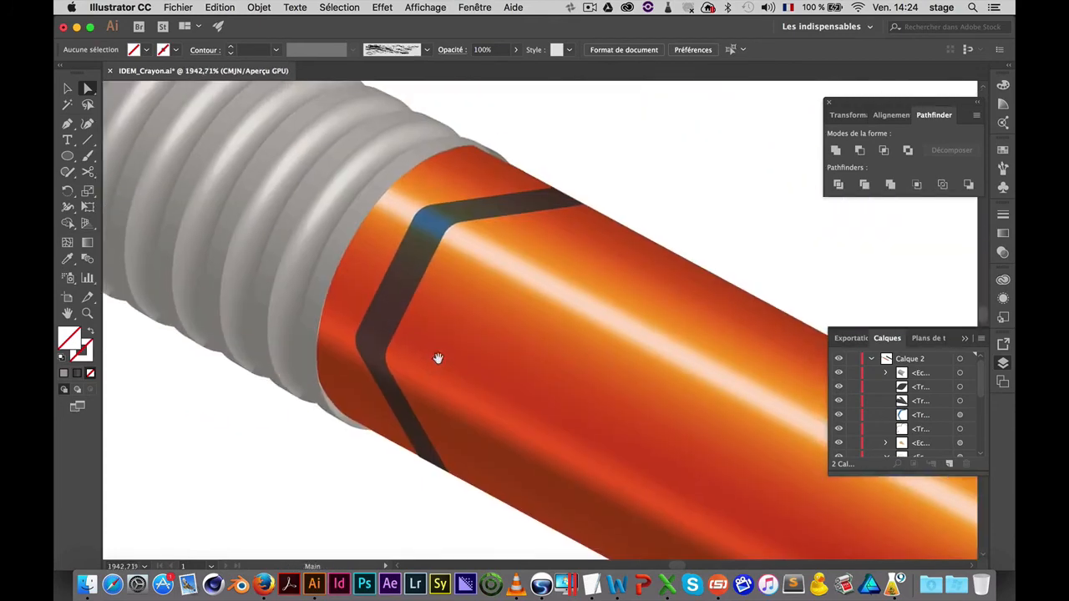
{"action": "left_click", "coordinate": [432, 261]}
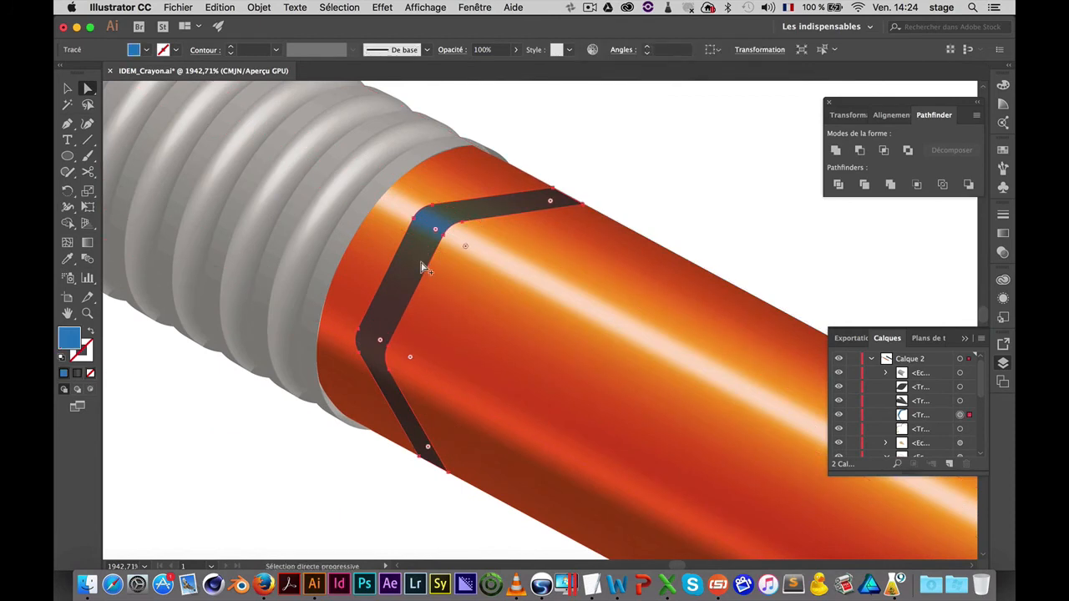
{"action": "left_click_drag", "start_coordinate": [421, 268], "coordinate": [565, 343]}
{"action": "left_click_drag", "start_coordinate": [564, 339], "coordinate": [566, 339]}
{"action": "left_click", "coordinate": [679, 155]}
Examine the join between ferrule and pencil up close and the look of the pencil as a whole
{"action": "left_click", "coordinate": [639, 335], "text": "alt+super"}
{"action": "left_click", "coordinate": [639, 335], "text": "alt+super"}
{"action": "left_click", "coordinate": [639, 335], "text": "alt+super"}
{"action": "left_click", "coordinate": [639, 334], "text": "alt+super"}
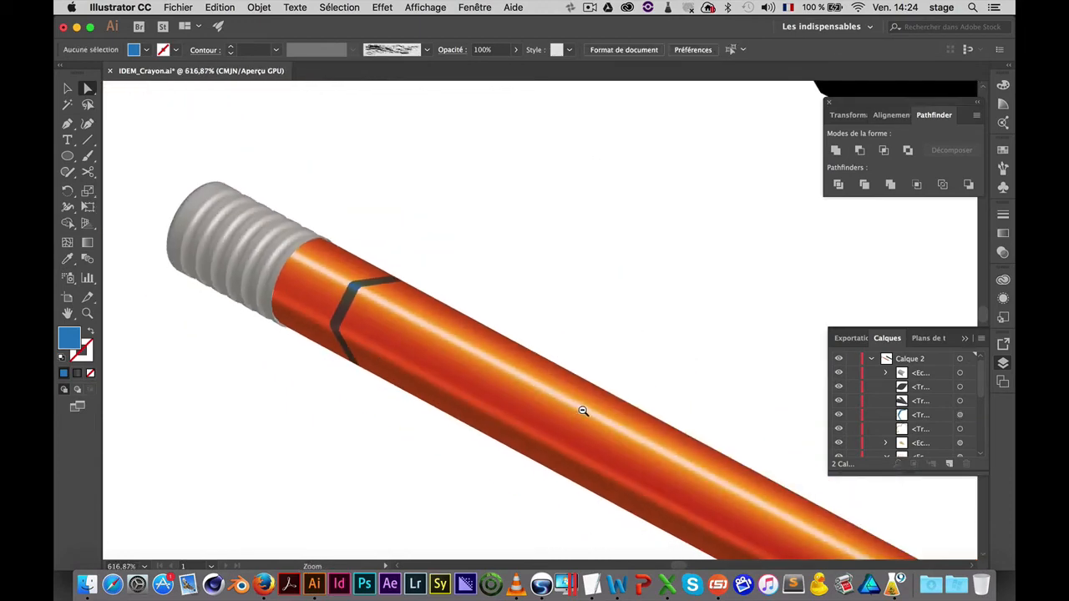
{"action": "left_click", "coordinate": [582, 410], "text": "alt+super"}
{"action": "left_click", "coordinate": [585, 408], "text": "alt+super"}
{"action": "left_click", "coordinate": [587, 407], "text": "alt+super"}
{"action": "left_click_drag", "start_coordinate": [620, 197], "coordinate": [479, 234]}
{"action": "left_click_drag", "start_coordinate": [380, 168], "coordinate": [410, 172]}
{"action": "left_click_drag", "start_coordinate": [238, 153], "coordinate": [431, 239]}
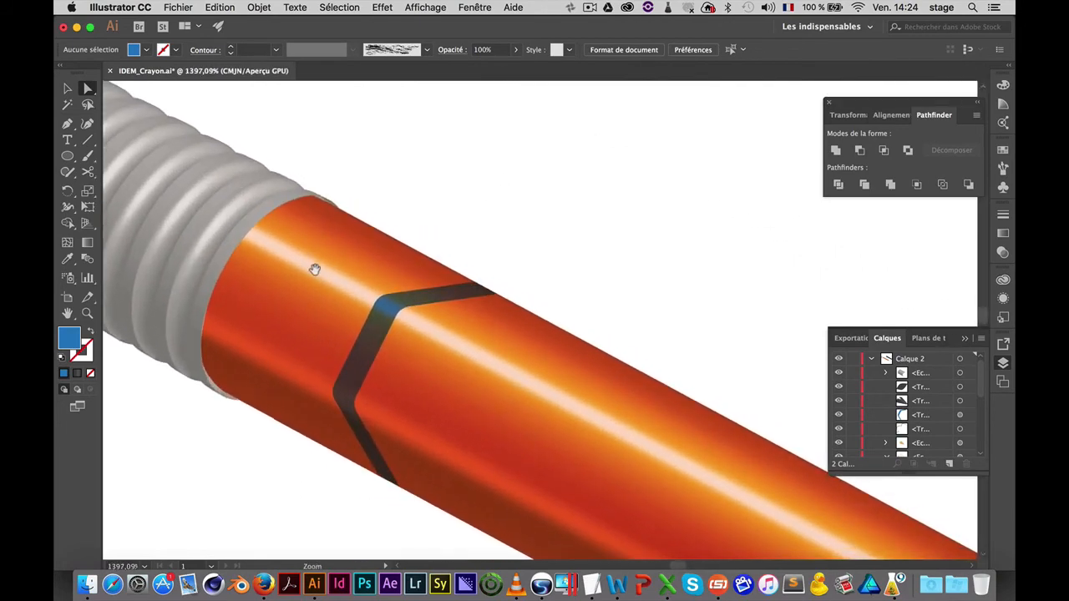
{"action": "left_click_drag", "start_coordinate": [315, 269], "coordinate": [429, 240]}
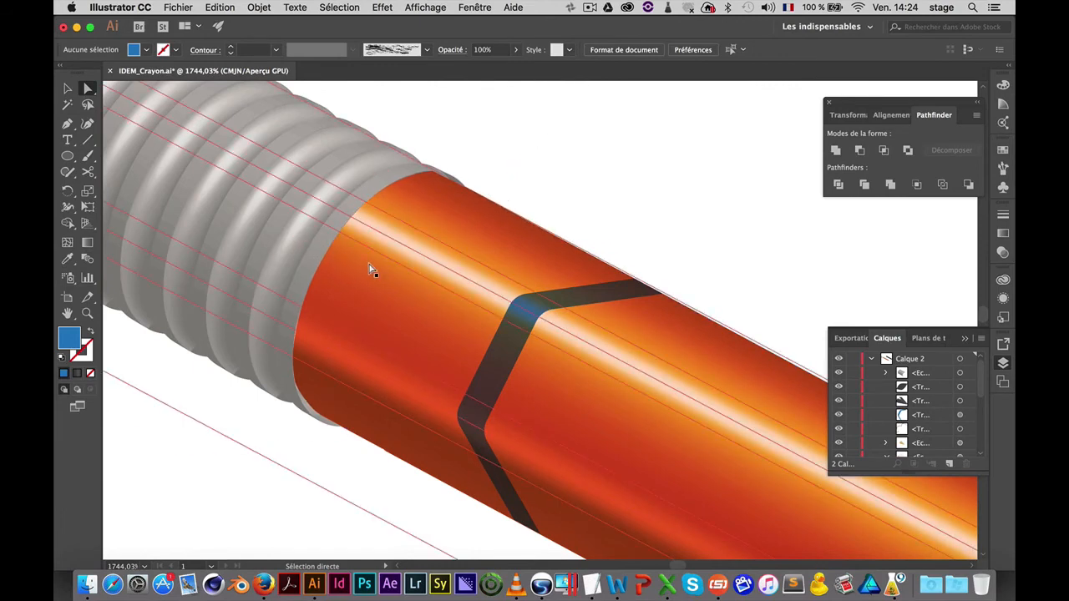
{"action": "left_click", "coordinate": [593, 269], "text": "alt"}
{"action": "left_click", "coordinate": [640, 370], "text": "alt"}
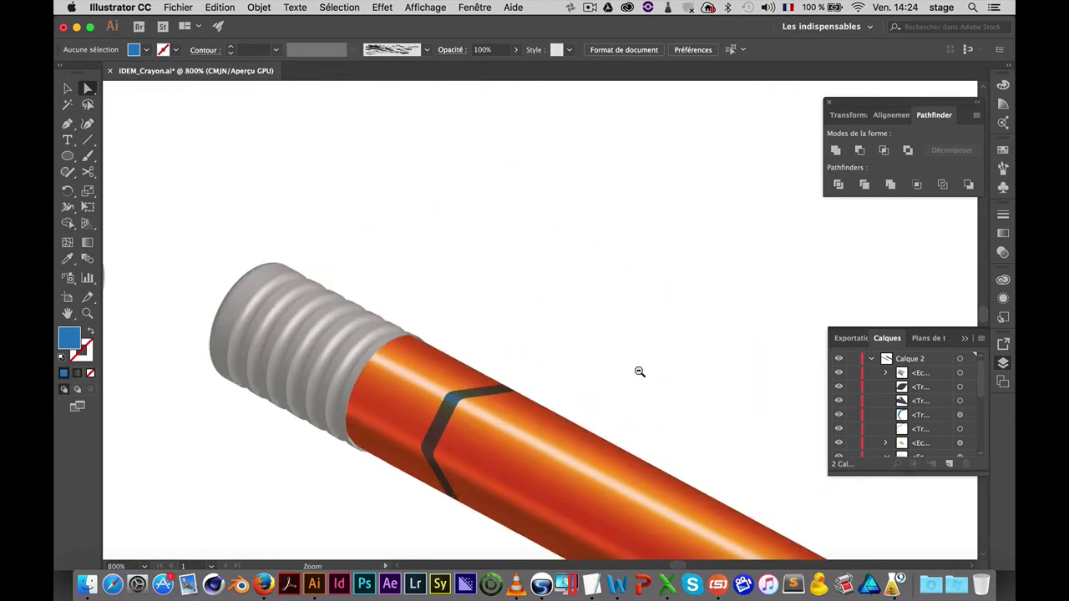
{"action": "left_click", "coordinate": [635, 396], "text": "alt"}
{"action": "left_click", "coordinate": [627, 392], "text": "alt"}
{"action": "left_click", "coordinate": [618, 385], "text": "alt"}
{"action": "mouse_move", "coordinate": [618, 385]}
{"action": "left_mouse_down"}
{"action": "mouse_move", "coordinate": [598, 369]}
{"action": "mouse_move", "coordinate": [531, 362]}
{"action": "mouse_move", "coordinate": [528, 376]}
{"action": "left_mouse_up"}
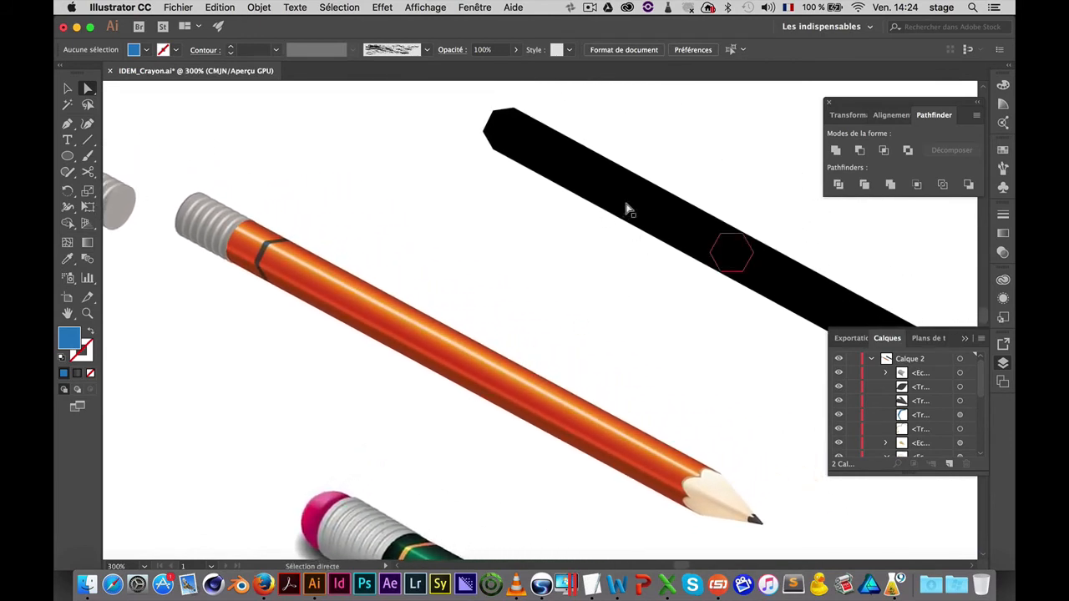
{"action": "left_click", "coordinate": [713, 252]}
{"action": "left_click", "coordinate": [374, 333], "text": "shift"}
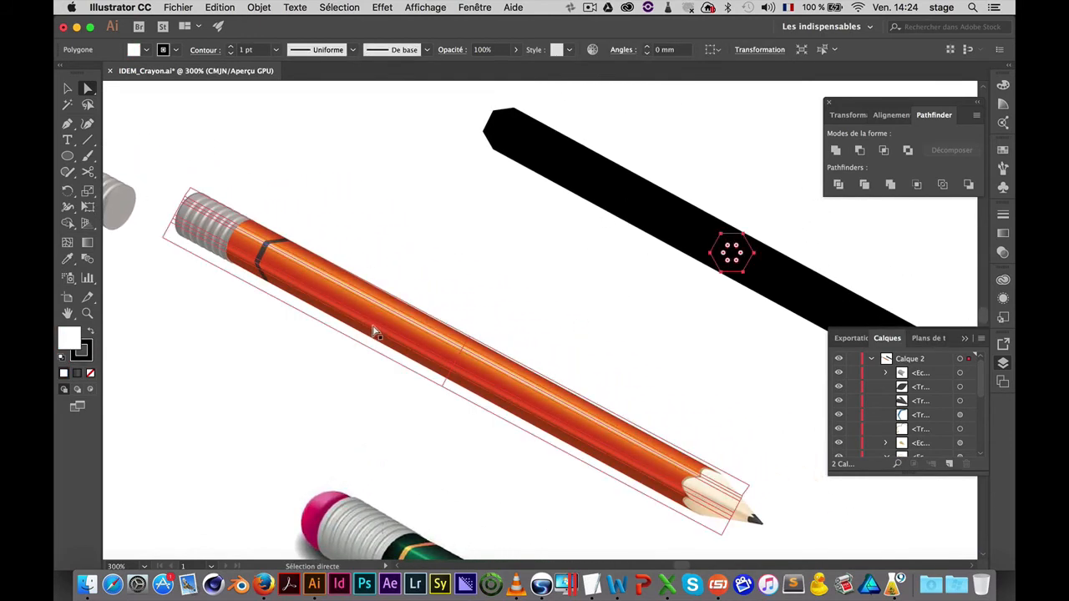
{"action": "left_click", "coordinate": [377, 332], "text": "shift"}
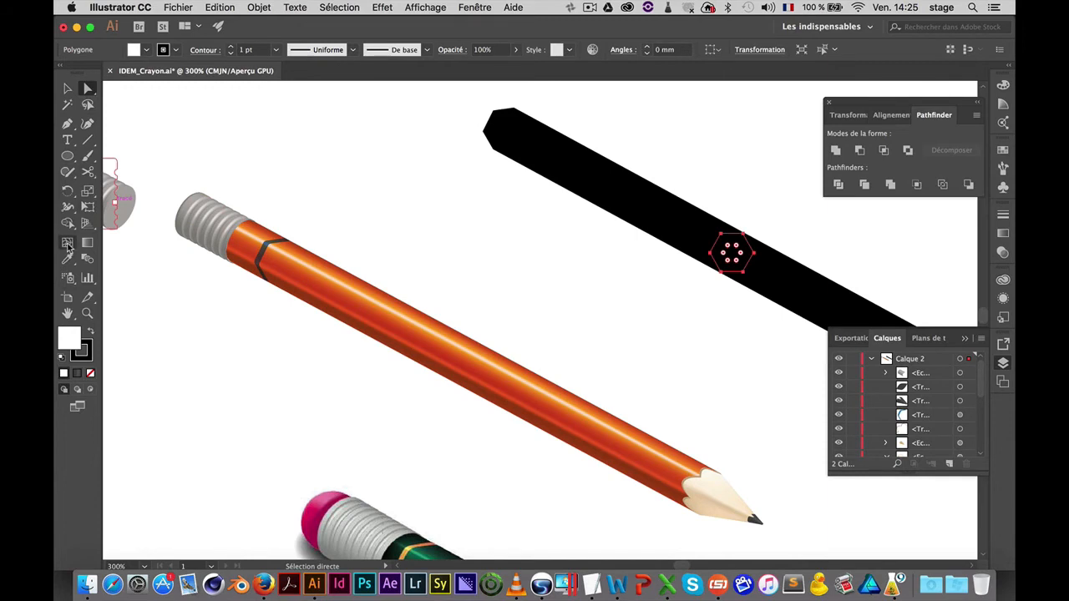
Draw a small rectangle in the empty area above the orange pencil with a black fill and no stroke
{"action": "left_click", "coordinate": [68, 156]}
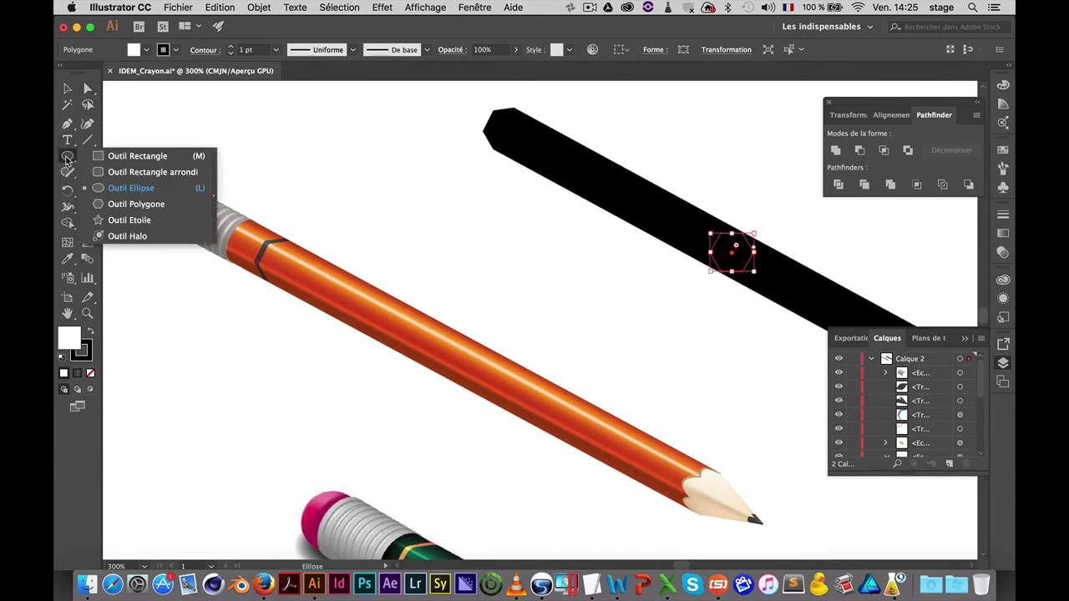
{"action": "left_click", "coordinate": [122, 157]}
{"action": "left_click_drag", "start_coordinate": [271, 156], "coordinate": [375, 212]}
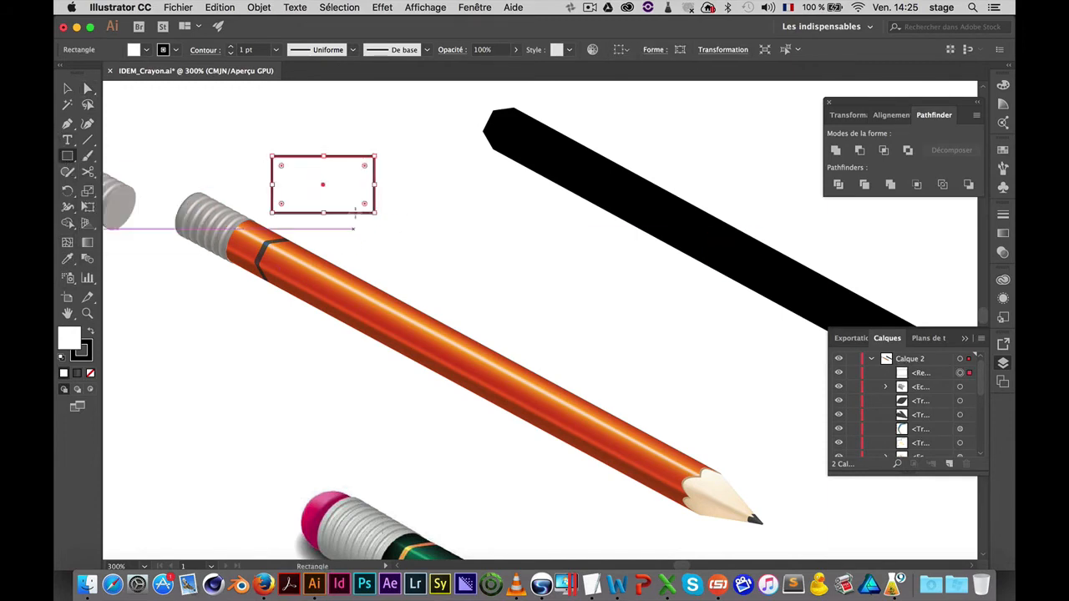
{"action": "left_click", "coordinate": [91, 332]}
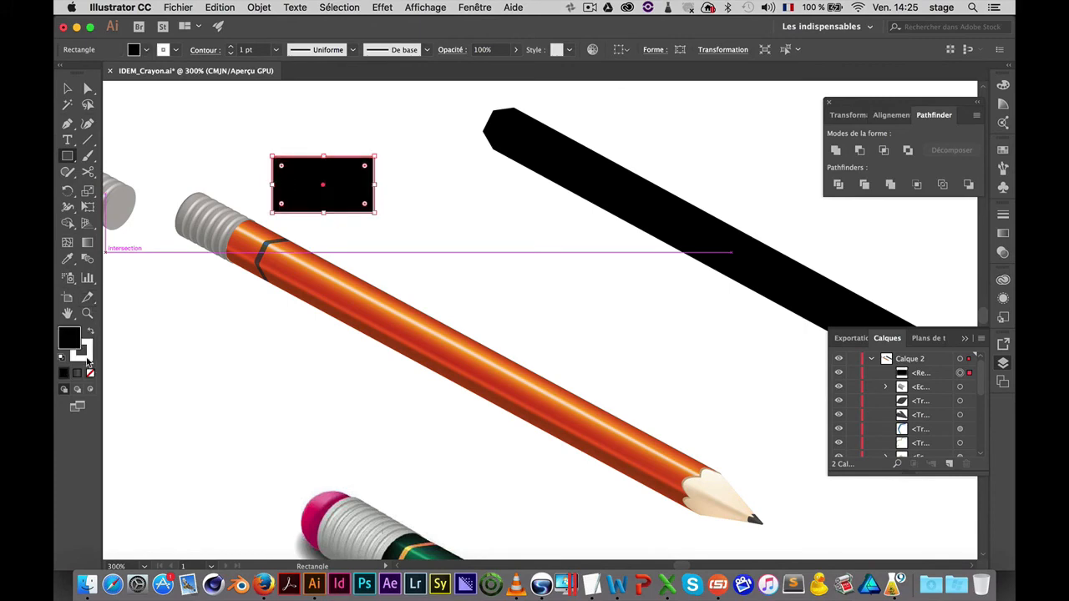
{"action": "left_click", "coordinate": [87, 359]}
{"action": "left_click", "coordinate": [90, 374]}
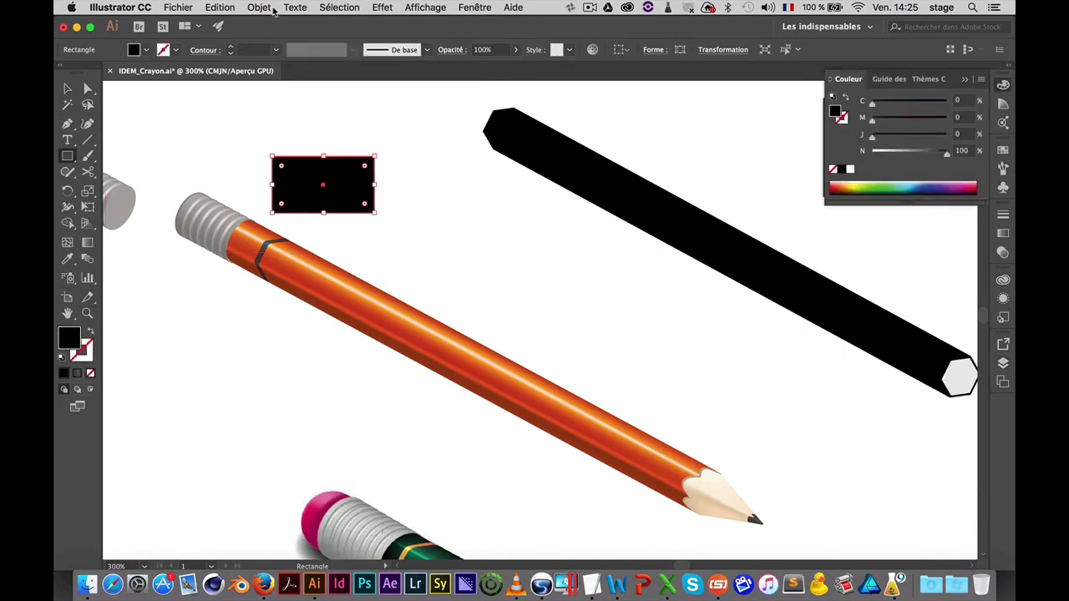
Convert the black rectangle into a gradient mesh with 3 rows, 2 columns and a flat (Plat) appearance at 100% intensity
{"action": "left_click", "coordinate": [268, 9]}
{"action": "left_click", "coordinate": [301, 182]}
{"action": "left_click", "coordinate": [269, 9]}
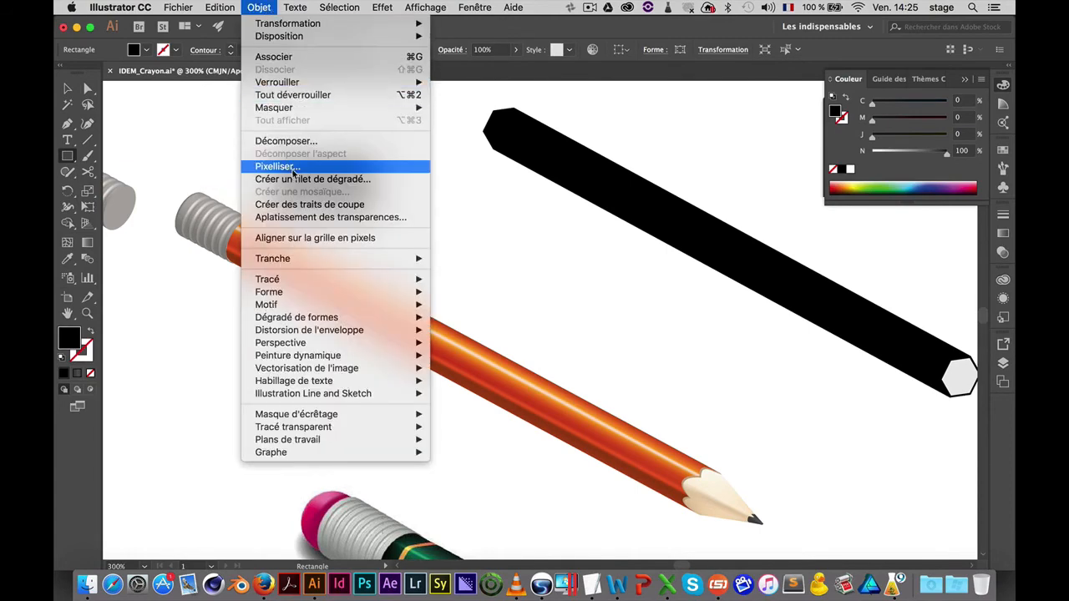
{"action": "left_click", "coordinate": [314, 180]}
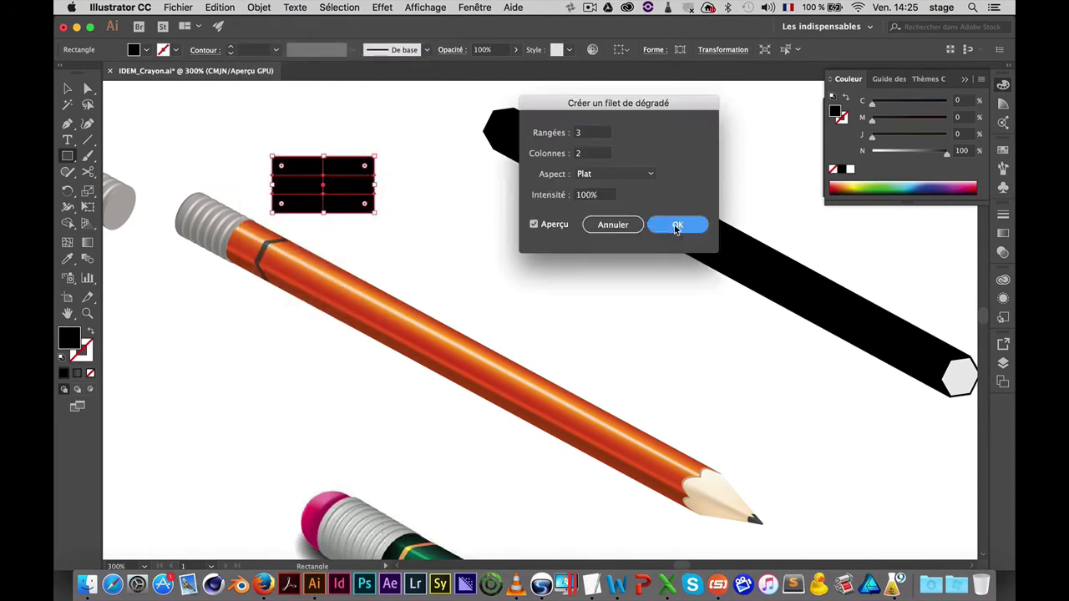
{"action": "left_click", "coordinate": [678, 224]}
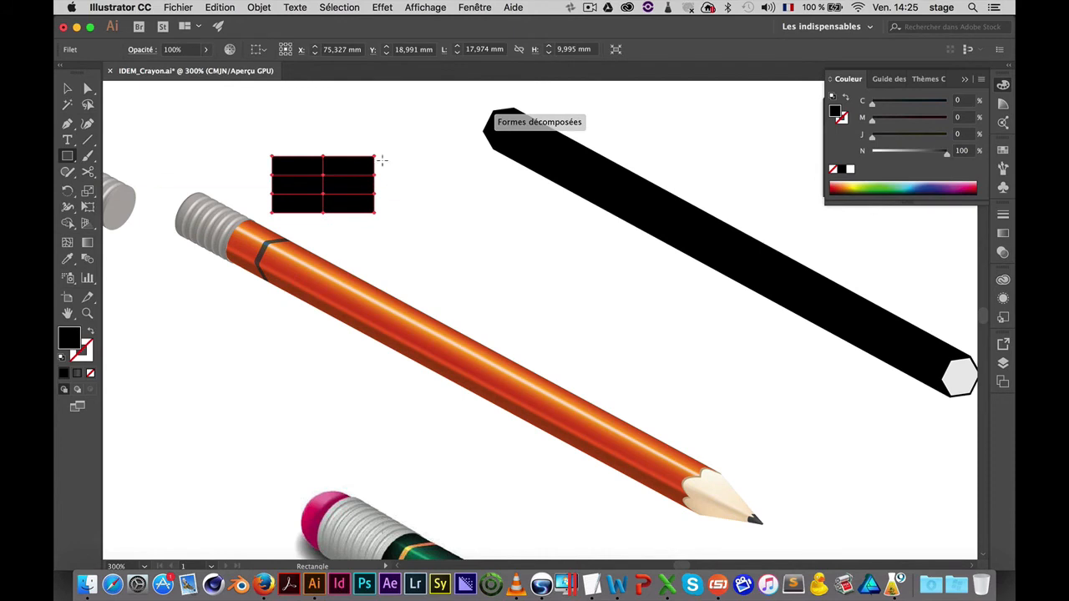
Try filling the mesh points along the rectangle's right edge with white FFFFFF, and undo that colour change
{"action": "key", "text": "a"}
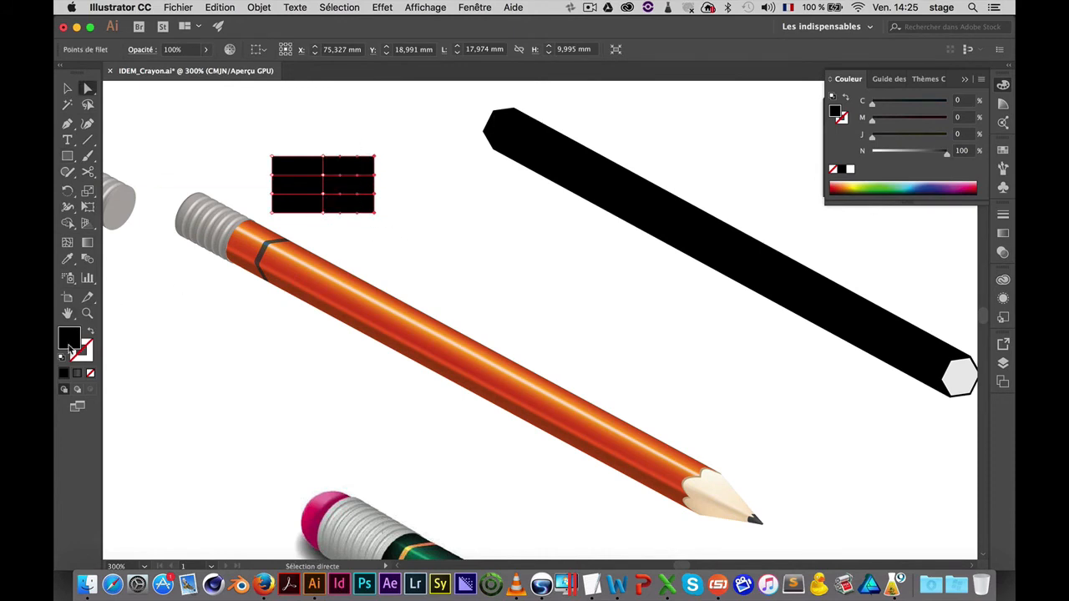
{"action": "double_click", "coordinate": [69, 338]}
{"action": "left_click_drag", "start_coordinate": [378, 256], "coordinate": [354, 204]}
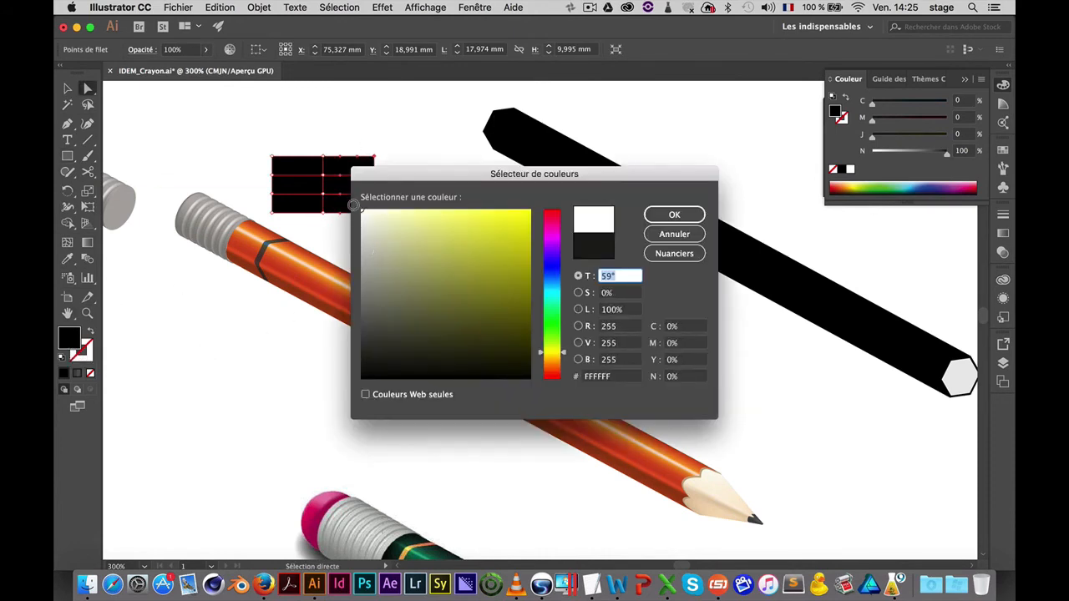
{"action": "left_click", "coordinate": [693, 217]}
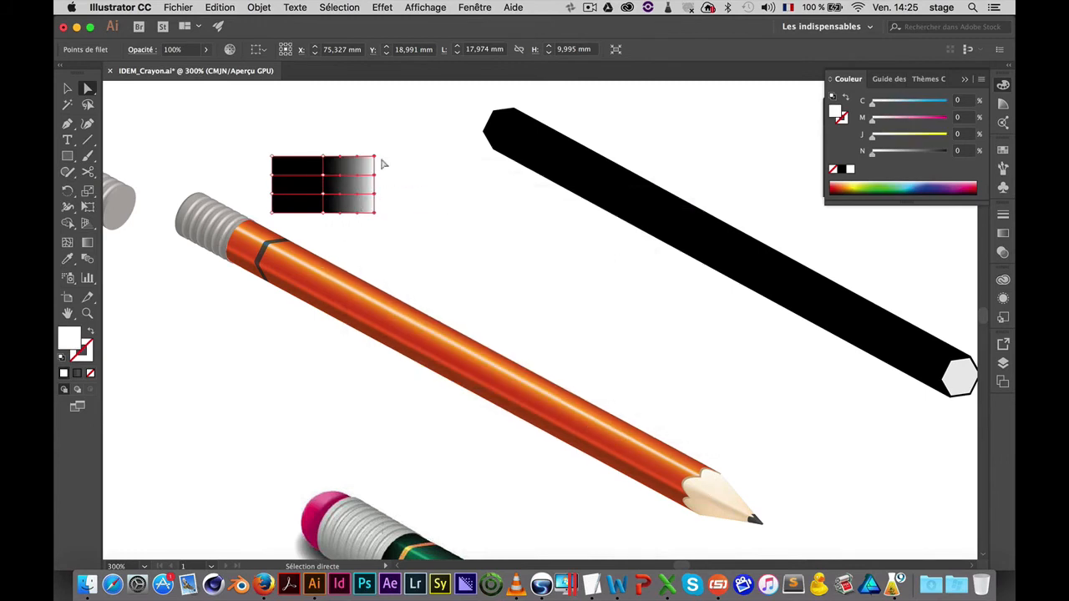
{"action": "key", "text": "super+z"}
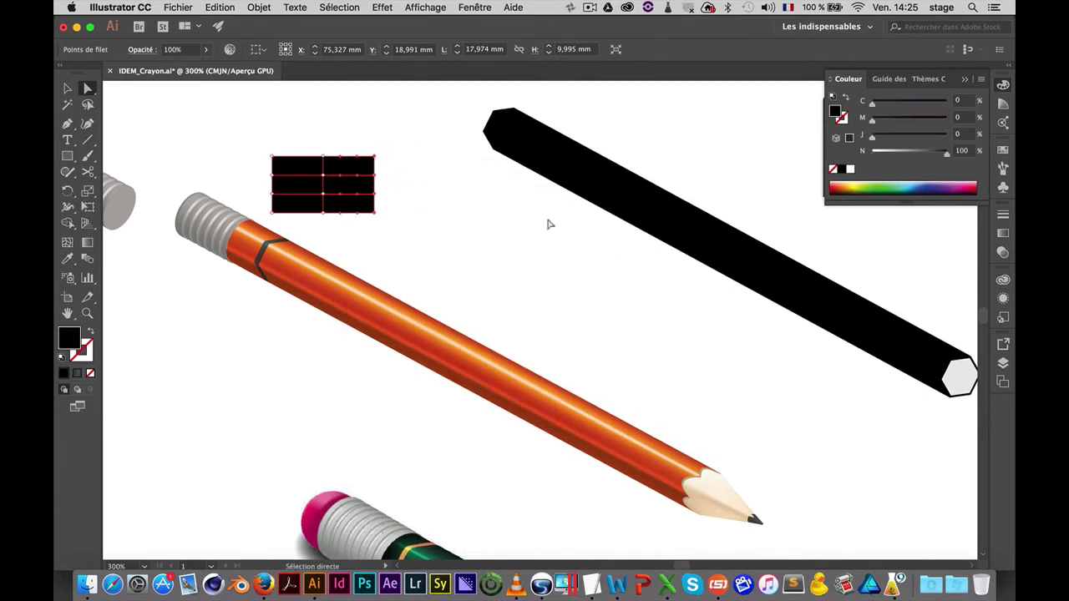
Set the opacity to 0% for the mesh points on the rectangle's right edge and 50% for the middle column
{"action": "left_click", "coordinate": [1005, 250]}
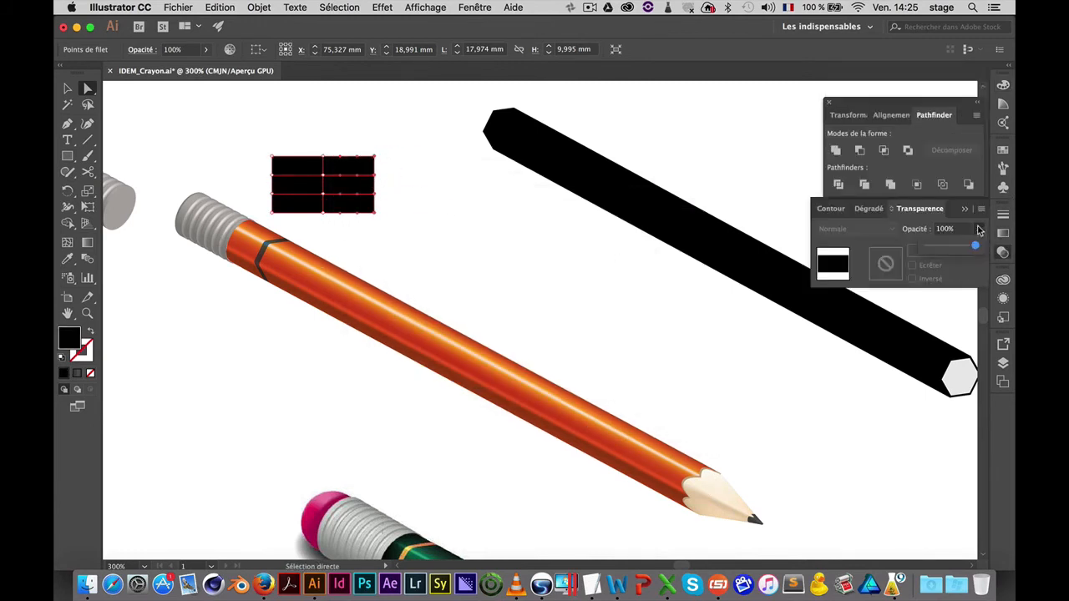
{"action": "left_click_drag", "start_coordinate": [939, 248], "coordinate": [469, 220]}
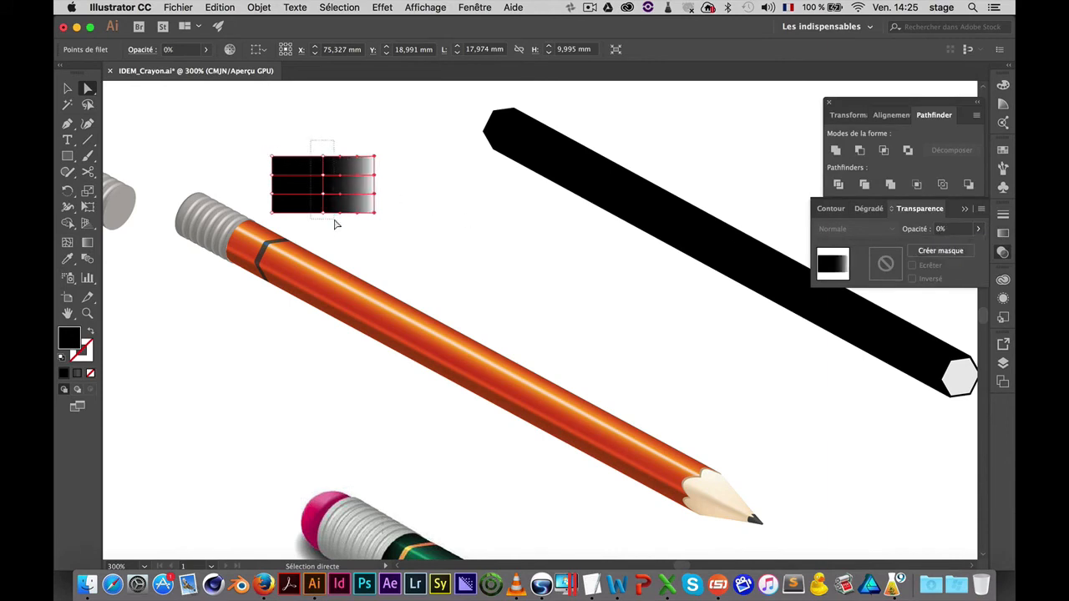
{"action": "left_click", "coordinate": [952, 229]}
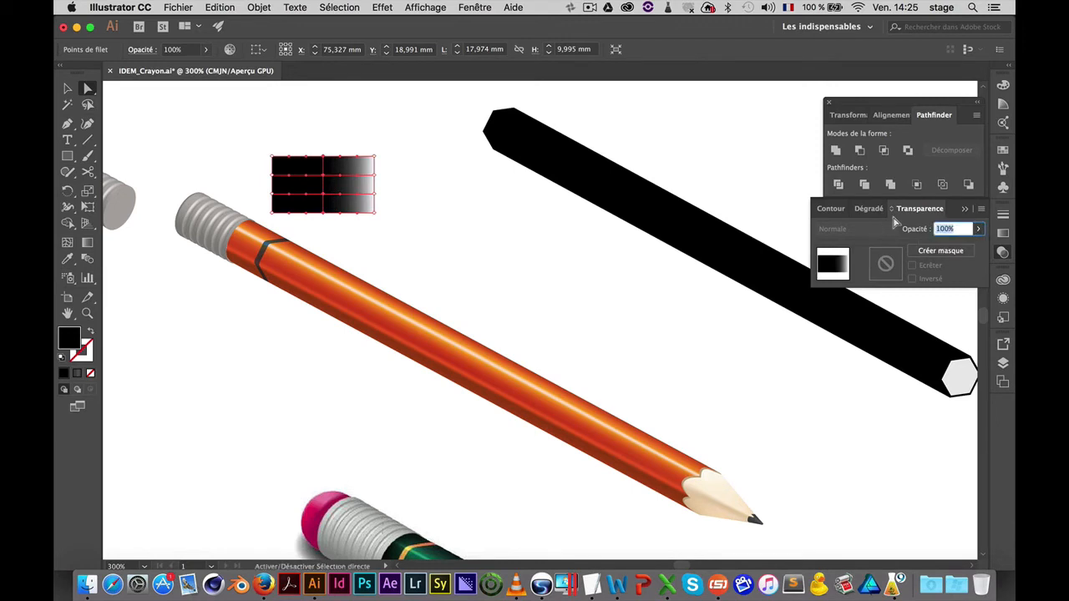
{"action": "key", "text": "Return"}
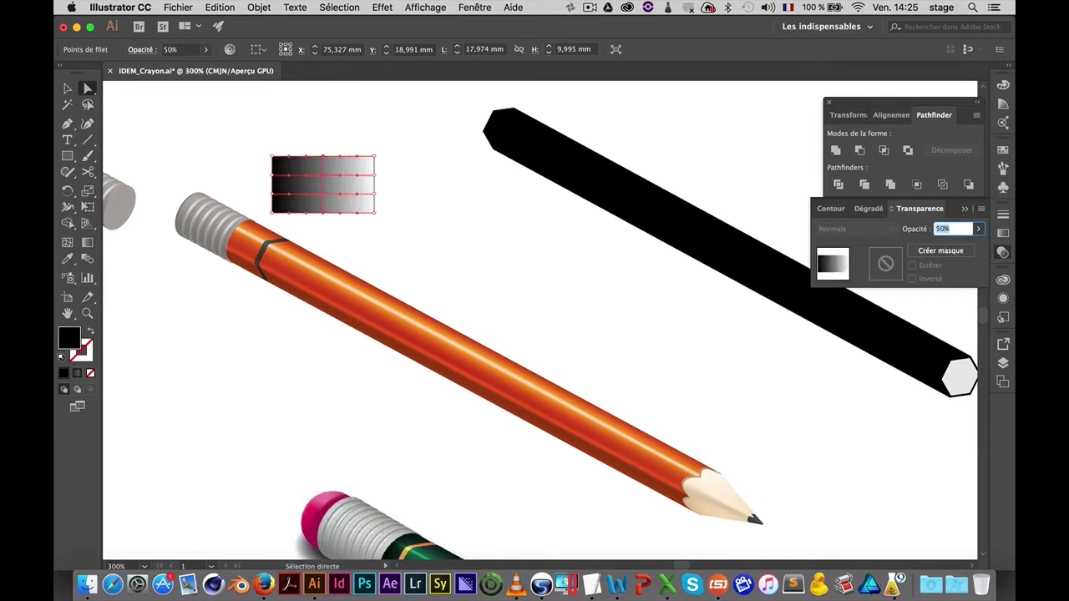
{"action": "left_click", "coordinate": [443, 213]}
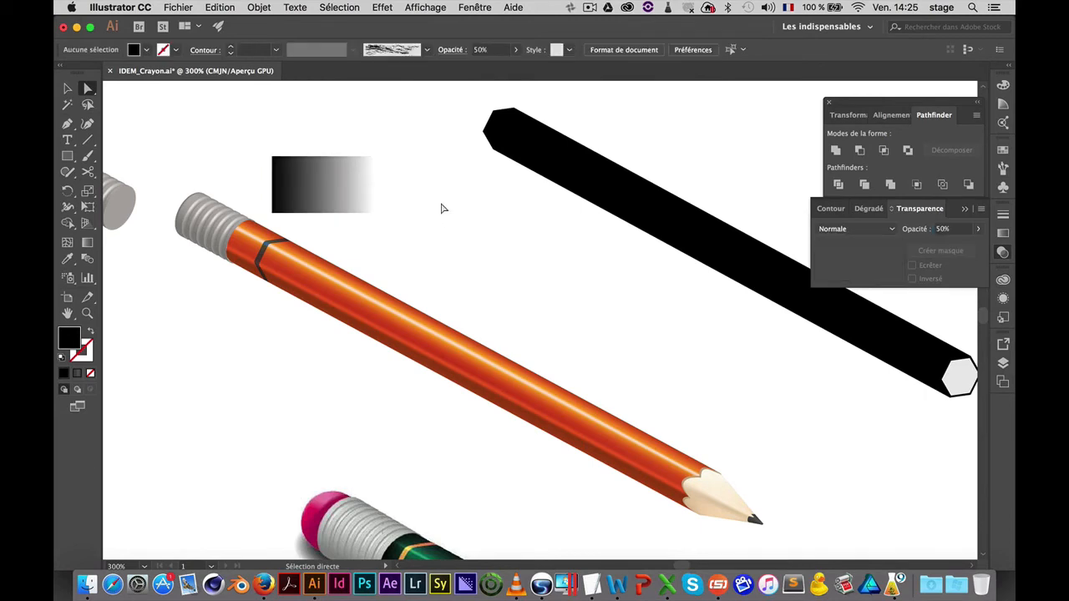
Place the mesh over the pencil beside the ferrule, rotated to the pencil's angle, and scale it down to about the body's width
{"action": "left_click", "coordinate": [353, 178]}
{"action": "mouse_move", "coordinate": [353, 179]}
{"action": "left_mouse_down"}
{"action": "mouse_move", "coordinate": [305, 235]}
{"action": "mouse_move", "coordinate": [351, 240]}
{"action": "left_mouse_up"}
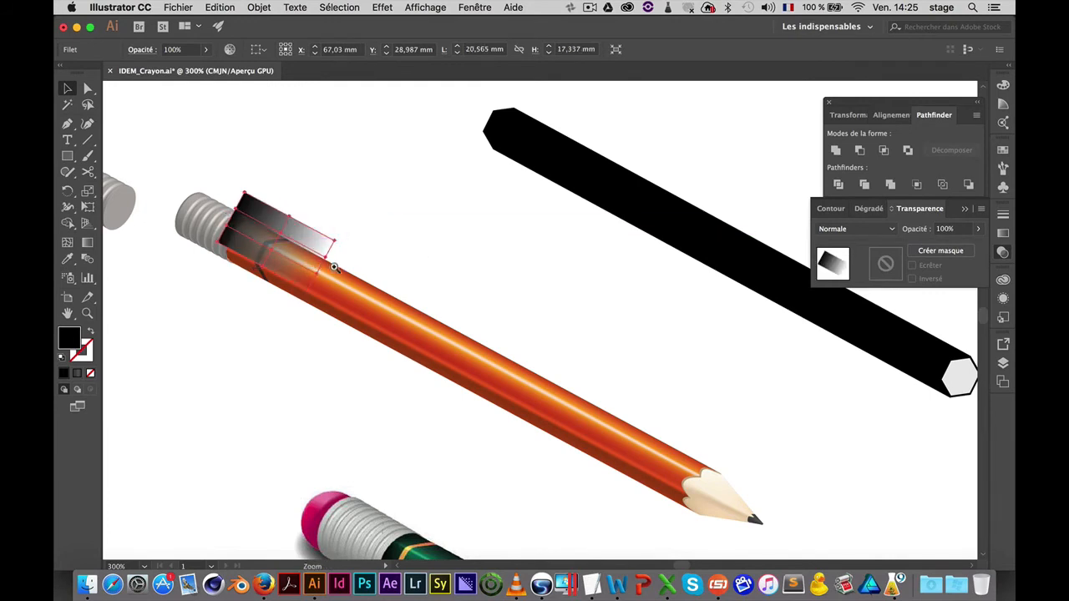
{"action": "scroll", "coordinate": [527, 278], "scroll_direction": "up", "scroll_amount": 5}
{"action": "scroll", "coordinate": [570, 248], "scroll_direction": "up", "scroll_amount": 3}
{"action": "left_click_drag", "start_coordinate": [481, 196], "coordinate": [436, 233]}
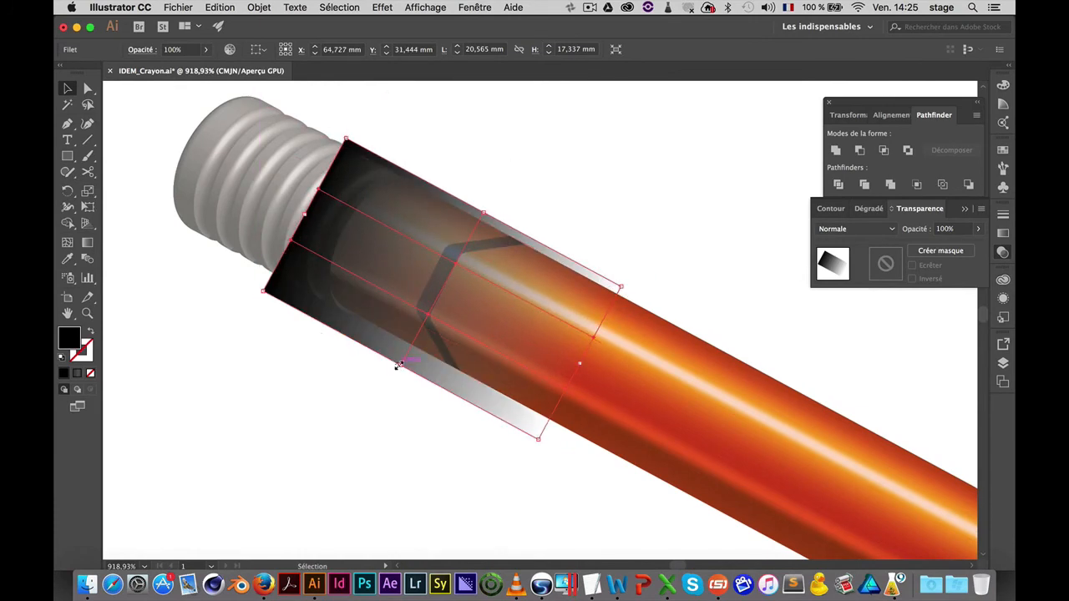
{"action": "left_click_drag", "start_coordinate": [400, 365], "coordinate": [410, 345]}
{"action": "left_click_drag", "start_coordinate": [310, 204], "coordinate": [324, 211]}
Move the upper corner point of the mesh's dark end inward so this end starts to follow the ferrule's curved opening
{"action": "key", "text": "a"}
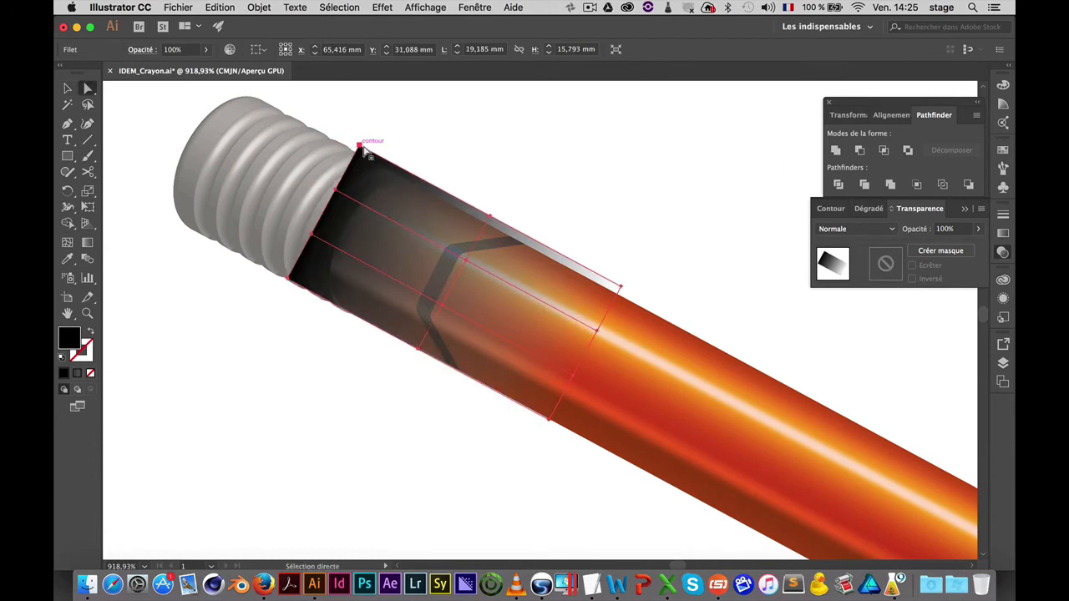
{"action": "left_click_drag", "start_coordinate": [364, 150], "coordinate": [371, 172]}
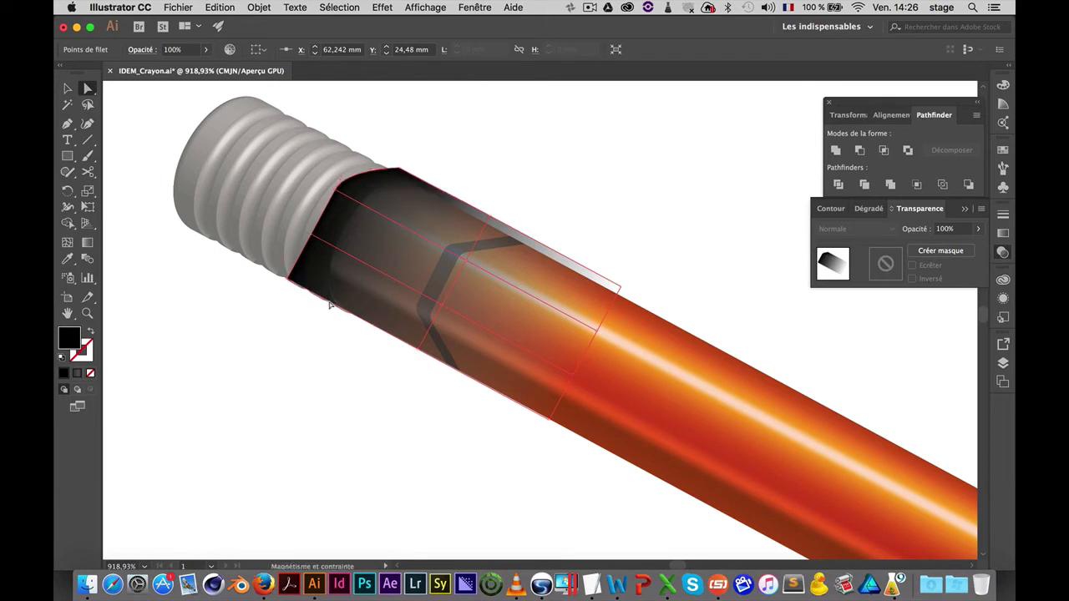
{"action": "left_click", "coordinate": [302, 294]}
{"action": "mouse_move", "coordinate": [289, 284]}
{"action": "left_mouse_down"}
{"action": "mouse_move", "coordinate": [319, 298]}
{"action": "mouse_move", "coordinate": [290, 292]}
{"action": "mouse_move", "coordinate": [308, 299]}
{"action": "mouse_move", "coordinate": [306, 310]}
{"action": "mouse_move", "coordinate": [291, 282]}
{"action": "left_mouse_up"}
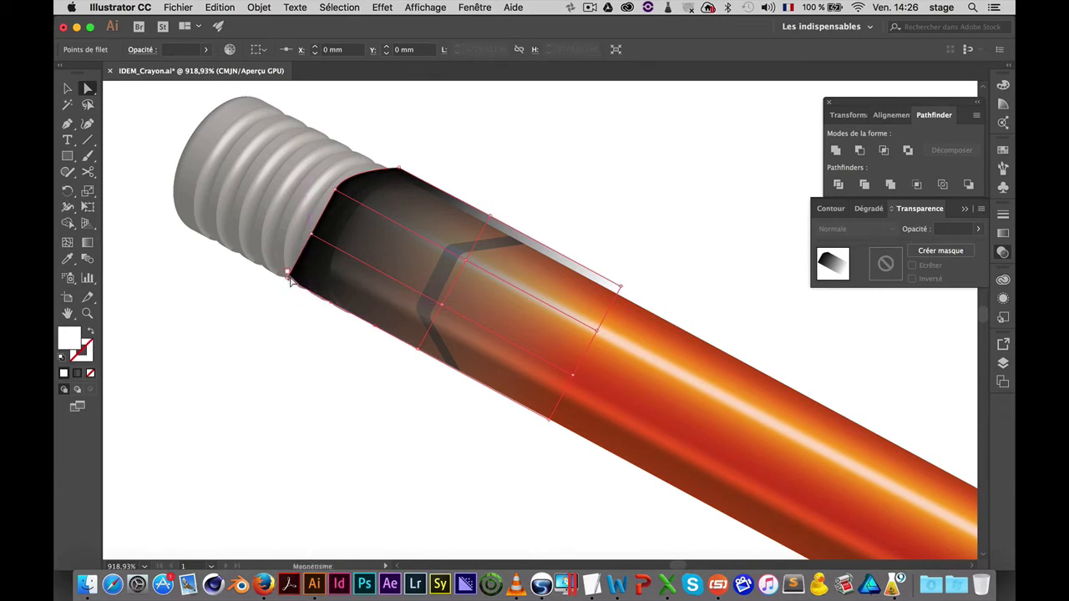
{"action": "left_click", "coordinate": [380, 270]}
{"action": "key", "text": "v"}
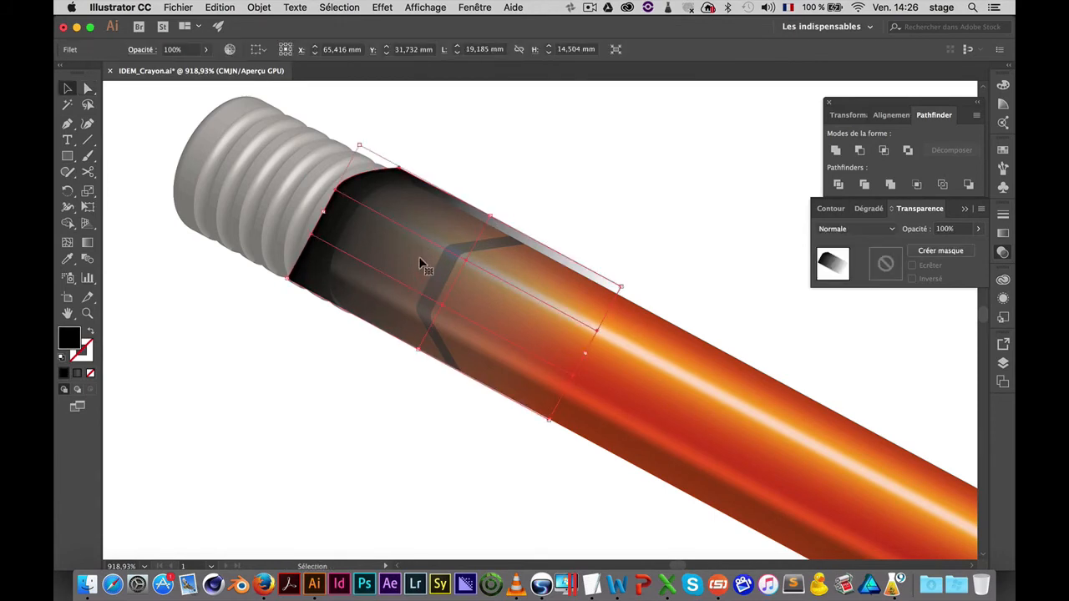
Move the mesh to the empty area below the pencil and round off its dark end
{"action": "mouse_move", "coordinate": [422, 265]}
{"action": "left_mouse_down"}
{"action": "mouse_move", "coordinate": [342, 358]}
{"action": "mouse_move", "coordinate": [226, 435]}
{"action": "mouse_move", "coordinate": [214, 424]}
{"action": "mouse_move", "coordinate": [245, 437]}
{"action": "mouse_move", "coordinate": [229, 411]}
{"action": "left_mouse_up"}
{"action": "key", "text": "a"}
{"action": "left_click", "coordinate": [226, 436]}
{"action": "left_click_drag", "start_coordinate": [257, 334], "coordinate": [234, 355]}
Shift and bend the mesh's middle column of points so its curve parallels the rounded dark end
{"action": "left_click", "coordinate": [435, 432]}
{"action": "left_click", "coordinate": [383, 396]}
{"action": "left_click", "coordinate": [360, 441], "text": "shift"}
{"action": "left_click_drag", "start_coordinate": [360, 441], "coordinate": [317, 417]}
{"action": "left_click_drag", "start_coordinate": [399, 368], "coordinate": [397, 363]}
{"action": "mouse_move", "coordinate": [312, 451]}
{"action": "left_mouse_down"}
{"action": "mouse_move", "coordinate": [326, 453]}
{"action": "mouse_move", "coordinate": [318, 457]}
{"action": "mouse_move", "coordinate": [315, 440]}
{"action": "left_mouse_up"}
{"action": "left_click", "coordinate": [317, 419]}
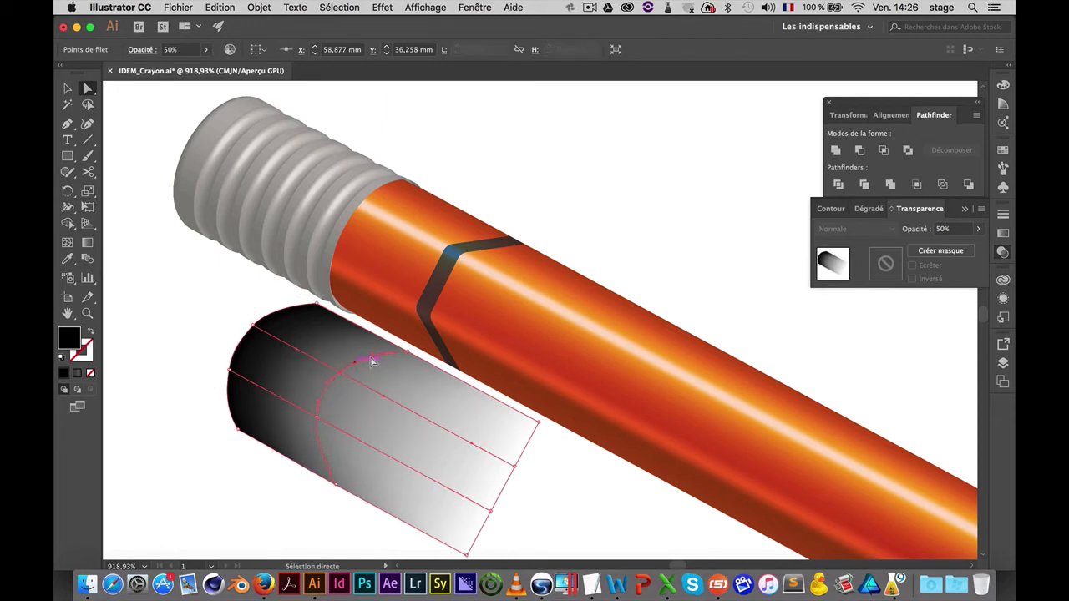
Put the mesh back on the pencil against the ferrule's opening and give it a blending mode that darkens the colours beneath
{"action": "mouse_move", "coordinate": [508, 493]}
{"action": "left_mouse_down"}
{"action": "mouse_move", "coordinate": [512, 431]}
{"action": "mouse_move", "coordinate": [489, 381]}
{"action": "mouse_move", "coordinate": [461, 465]}
{"action": "mouse_move", "coordinate": [510, 365]}
{"action": "mouse_move", "coordinate": [473, 394]}
{"action": "mouse_move", "coordinate": [480, 238]}
{"action": "mouse_move", "coordinate": [533, 257]}
{"action": "left_mouse_up"}
{"action": "key", "text": "v"}
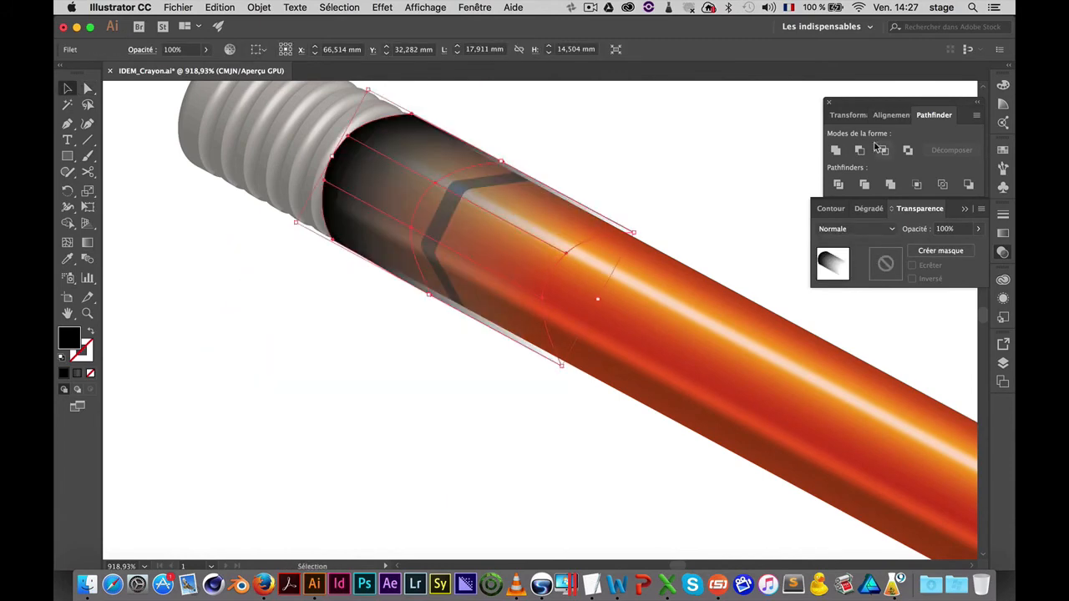
{"action": "left_click", "coordinate": [843, 231]}
{"action": "left_click", "coordinate": [844, 261]}
{"action": "left_click", "coordinate": [710, 201]}
{"action": "left_click_drag", "start_coordinate": [399, 182], "coordinate": [388, 176]}
{"action": "left_click", "coordinate": [407, 334]}
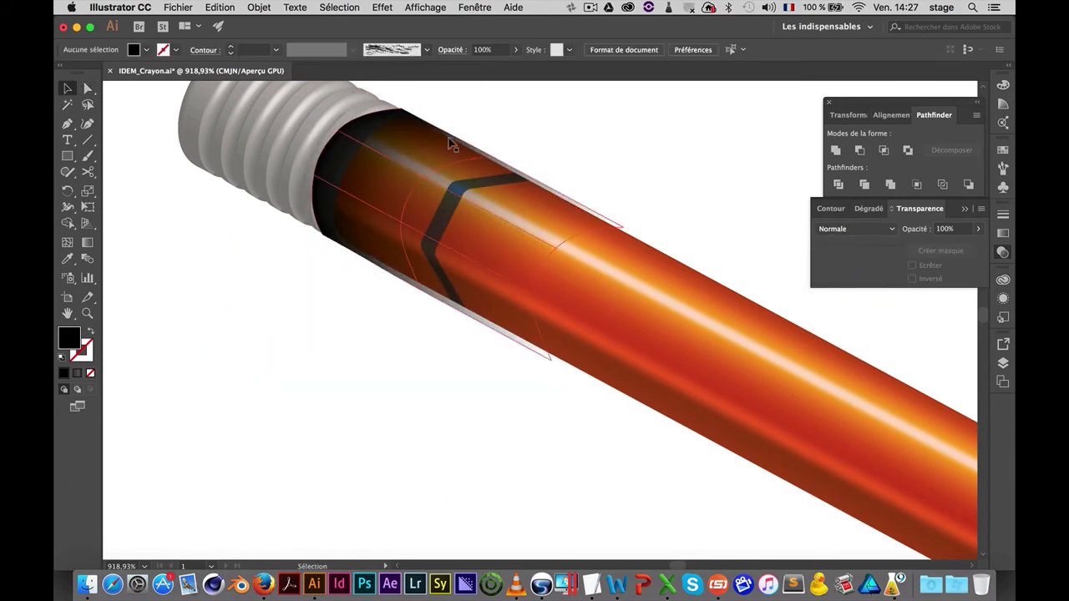
Put the shadow mesh inside the pencil body's clipping group so it is cut off at the pencil's outline
{"action": "scroll", "coordinate": [609, 437], "scroll_direction": "down", "scroll_amount": 3}
{"action": "left_click", "coordinate": [716, 324]}
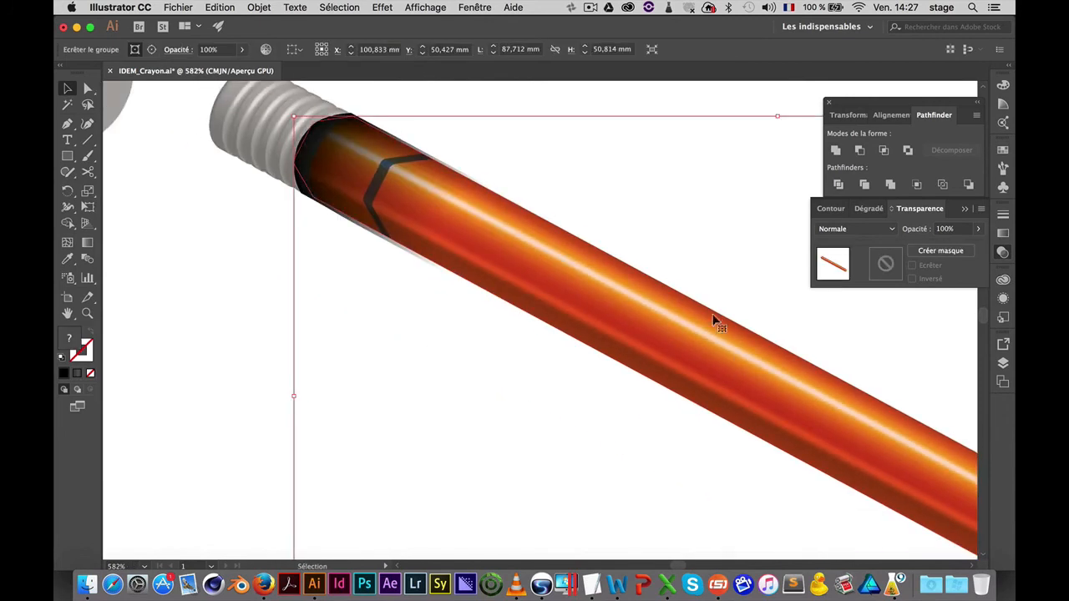
{"action": "left_click", "coordinate": [1003, 363]}
{"action": "left_click", "coordinate": [959, 428]}
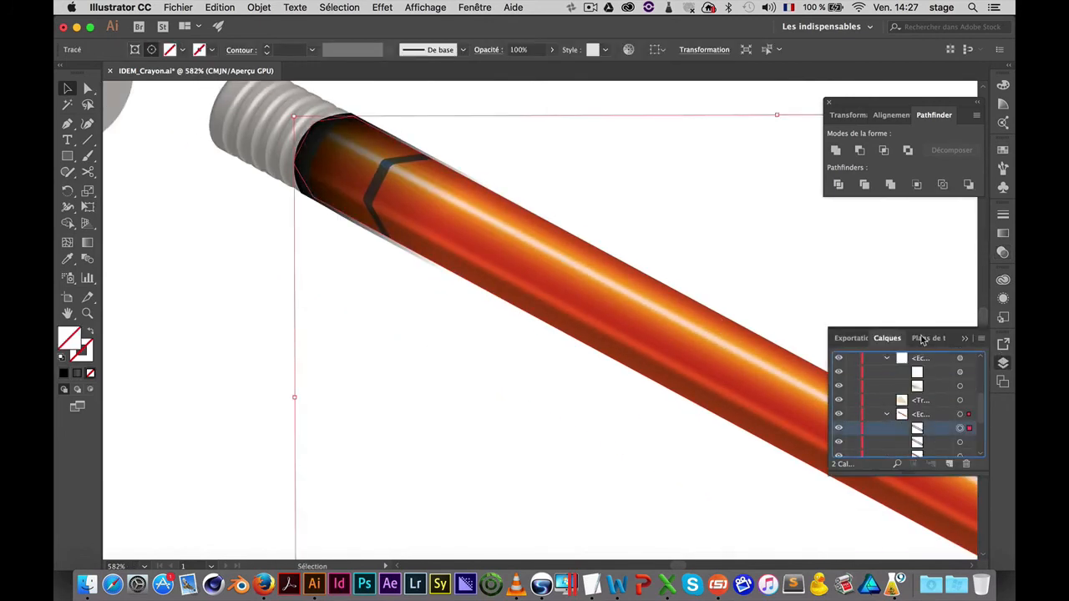
{"action": "left_click_drag", "start_coordinate": [922, 338], "coordinate": [923, 373]}
{"action": "left_click", "coordinate": [410, 293]}
Bring the ferrule's clipping group to the front so it covers the dark end of the shadow mesh
{"action": "left_click", "coordinate": [232, 98]}
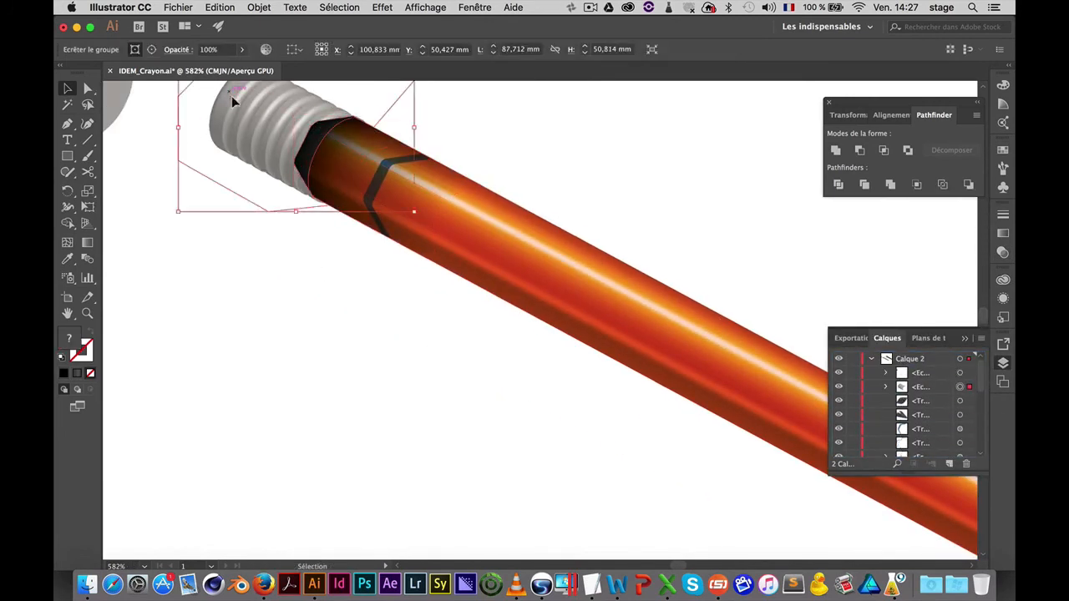
{"action": "right_click", "coordinate": [247, 111]}
{"action": "mouse_move", "coordinate": [288, 245]}
{"action": "left_click", "coordinate": [493, 247]}
{"action": "key", "text": "super+shift+a"}
Move the shadow mesh's middle column of points closer to the ferrule to shorten the dark area
{"action": "left_click_drag", "start_coordinate": [602, 359], "coordinate": [650, 334]}
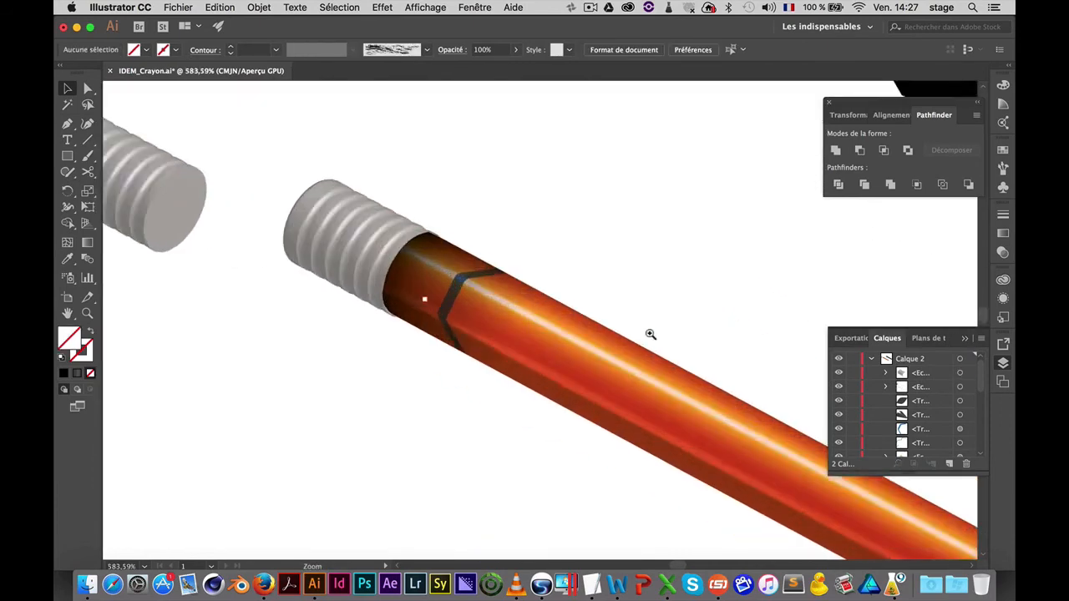
{"action": "left_click_drag", "start_coordinate": [410, 285], "coordinate": [475, 253]}
{"action": "left_click", "coordinate": [486, 240]}
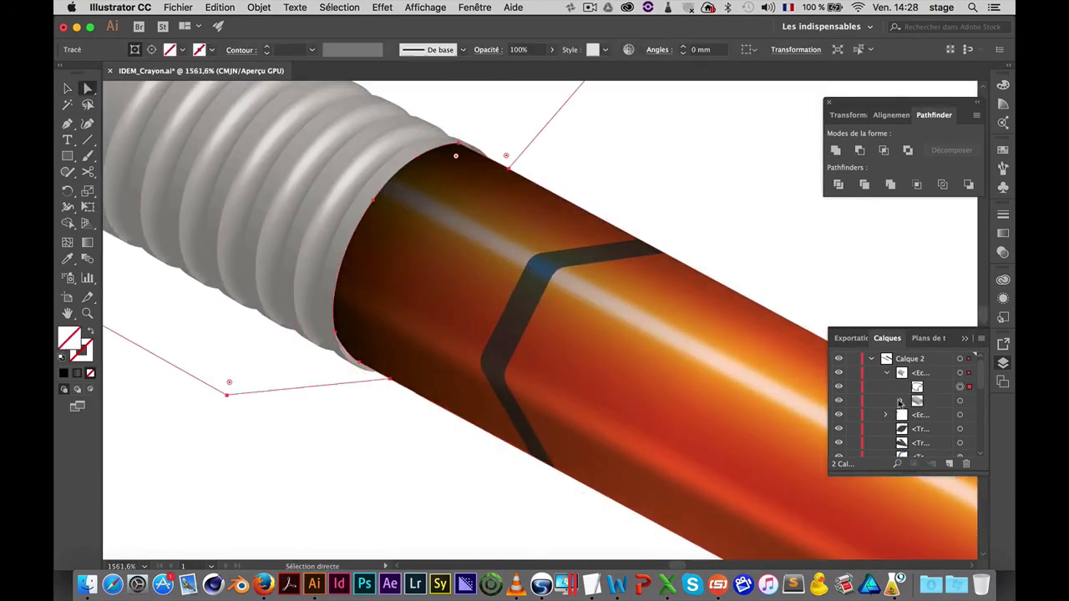
{"action": "left_click", "coordinate": [425, 209]}
{"action": "left_click", "coordinate": [490, 246]}
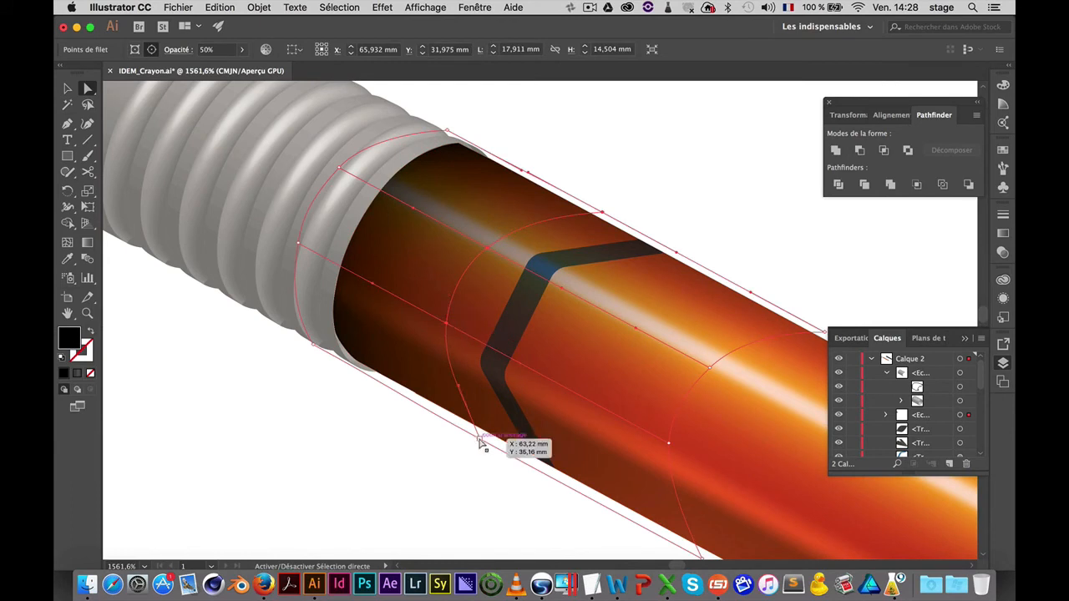
{"action": "left_click_drag", "start_coordinate": [482, 443], "coordinate": [401, 398]}
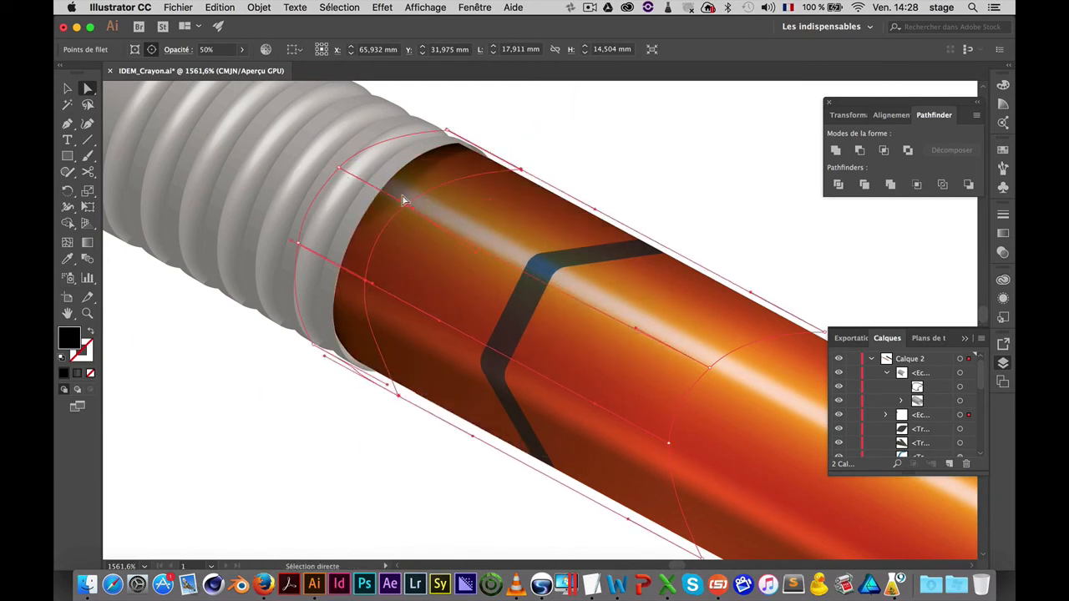
Adjust the direction handles of the middle column's inner mesh points so its curve follows the ferrule's rim
{"action": "mouse_move", "coordinate": [402, 201]}
{"action": "left_mouse_down"}
{"action": "mouse_move", "coordinate": [431, 212]}
{"action": "mouse_move", "coordinate": [375, 188]}
{"action": "mouse_move", "coordinate": [489, 255]}
{"action": "mouse_move", "coordinate": [361, 183]}
{"action": "mouse_move", "coordinate": [276, 112]}
{"action": "left_mouse_up"}
{"action": "scroll", "coordinate": [420, 209], "scroll_direction": "up", "scroll_amount": 5}
{"action": "key", "text": "p"}
{"action": "left_click_drag", "start_coordinate": [373, 159], "coordinate": [535, 254]}
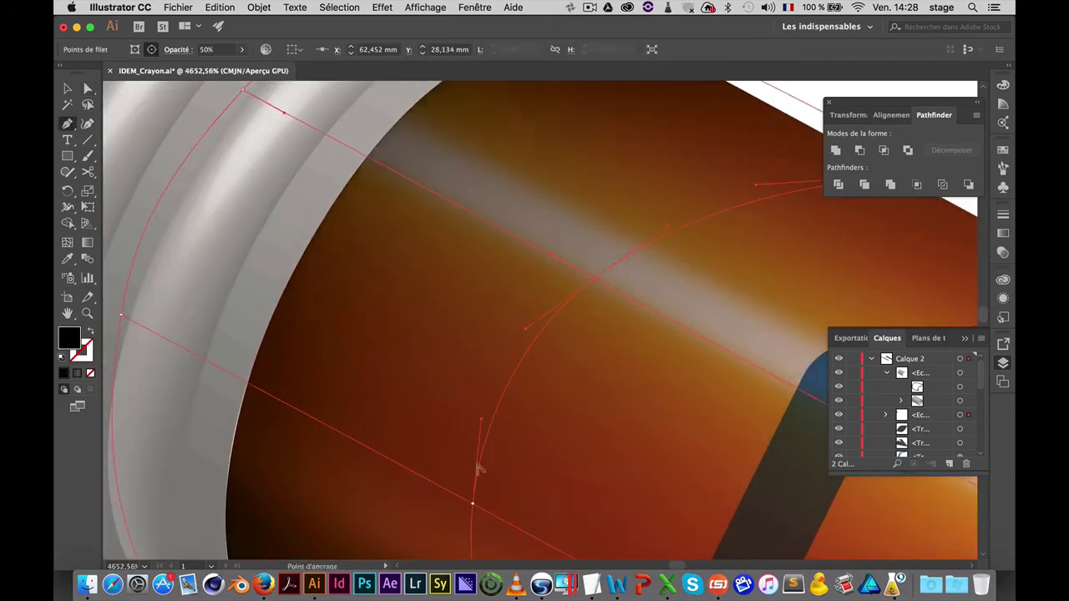
{"action": "left_click_drag", "start_coordinate": [477, 470], "coordinate": [586, 386]}
{"action": "left_click", "coordinate": [581, 420], "text": "super"}
{"action": "left_click_drag", "start_coordinate": [451, 350], "coordinate": [521, 390]}
Reshape the ends of the mesh's middle curve at the pencil's lower and upper edges
{"action": "scroll", "coordinate": [535, 397], "scroll_direction": "down", "scroll_amount": 10}
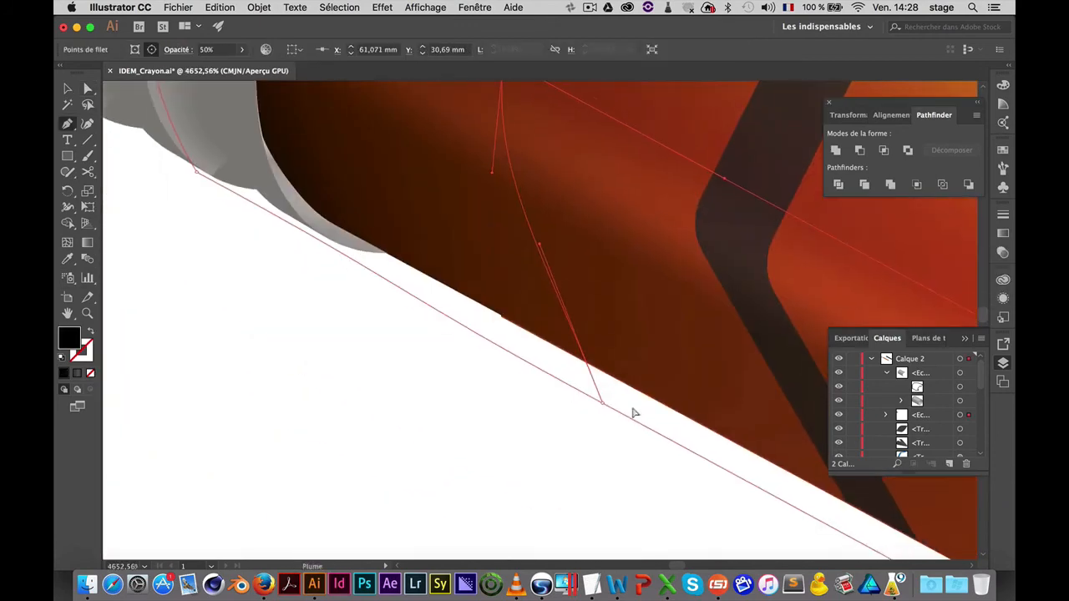
{"action": "left_click", "coordinate": [602, 404], "text": "super"}
{"action": "left_click_drag", "start_coordinate": [382, 287], "coordinate": [308, 258]}
{"action": "scroll", "coordinate": [489, 362], "scroll_direction": "up", "scroll_amount": 10}
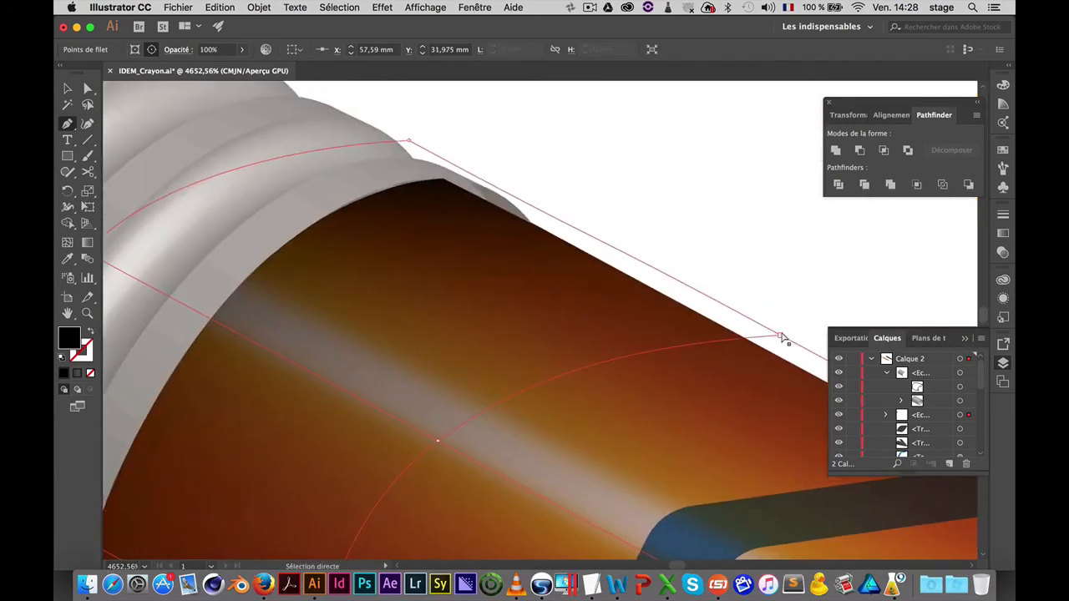
{"action": "mouse_move", "coordinate": [622, 242]}
{"action": "left_mouse_down"}
{"action": "mouse_move", "coordinate": [720, 279]}
{"action": "mouse_move", "coordinate": [477, 172]}
{"action": "left_mouse_up"}
{"action": "scroll", "coordinate": [568, 363], "scroll_direction": "down", "scroll_amount": 10}
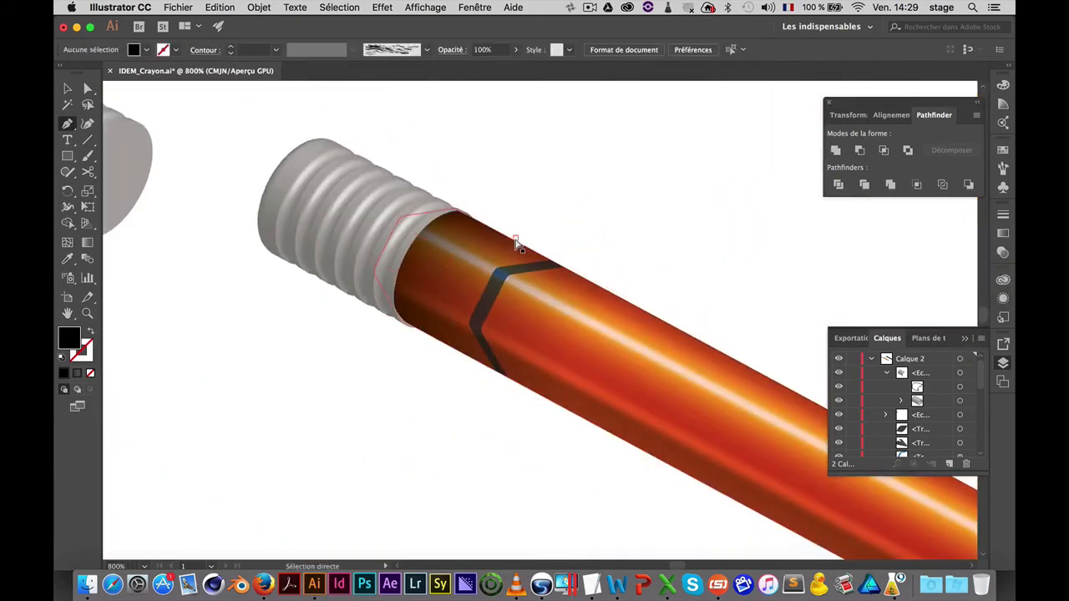
Pull the mesh's outer transparent points toward the ferrule to narrow the shadow to a thin band along the opening
{"action": "left_click", "coordinate": [456, 261]}
{"action": "left_click_drag", "start_coordinate": [455, 355], "coordinate": [422, 338]}
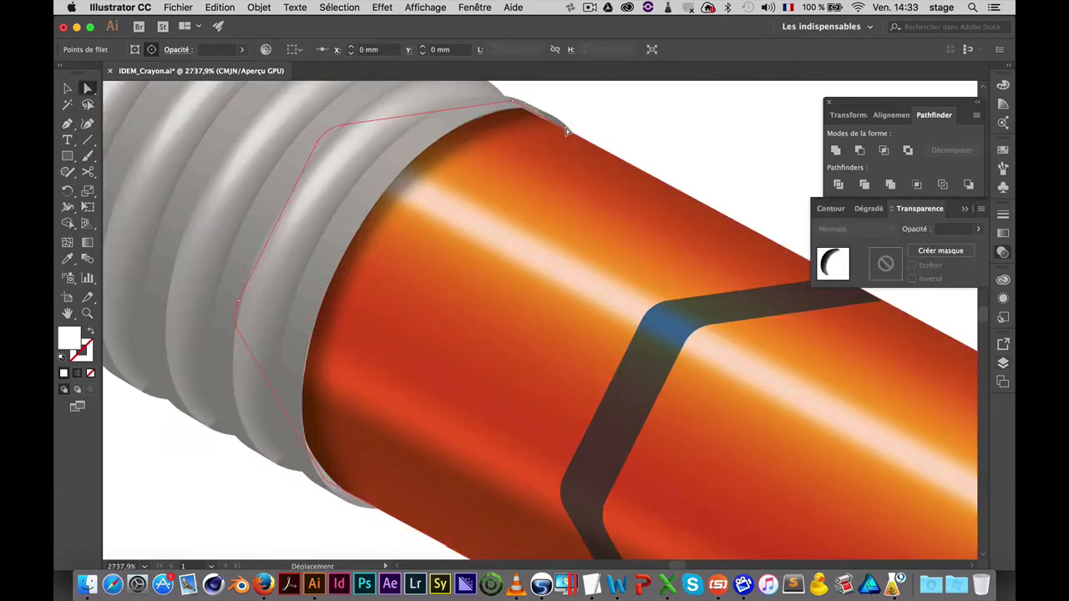
{"action": "left_click", "coordinate": [567, 131]}
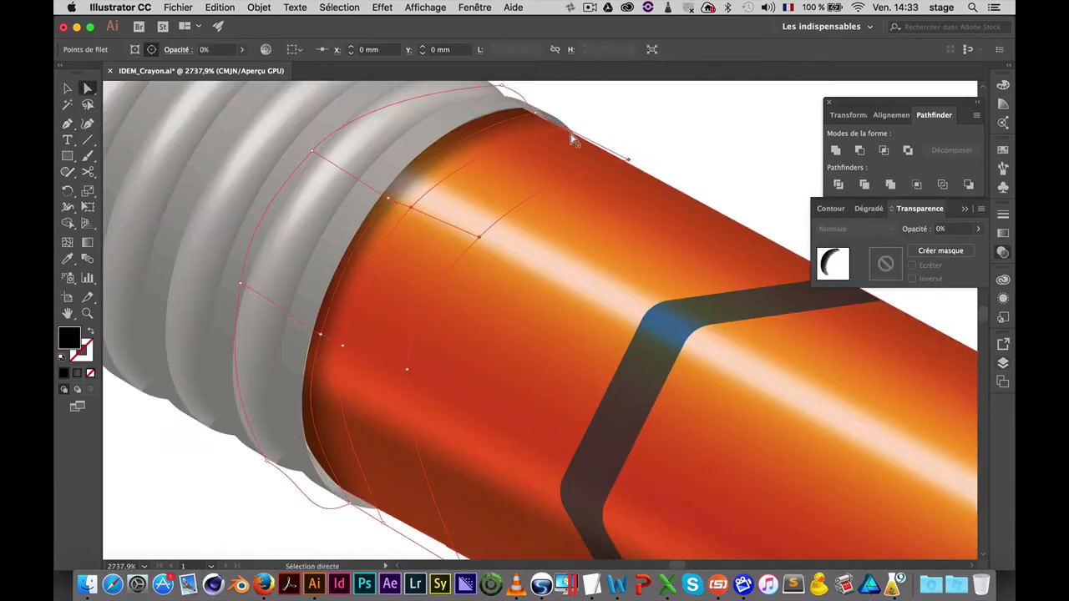
{"action": "left_click_drag", "start_coordinate": [566, 131], "coordinate": [555, 125]}
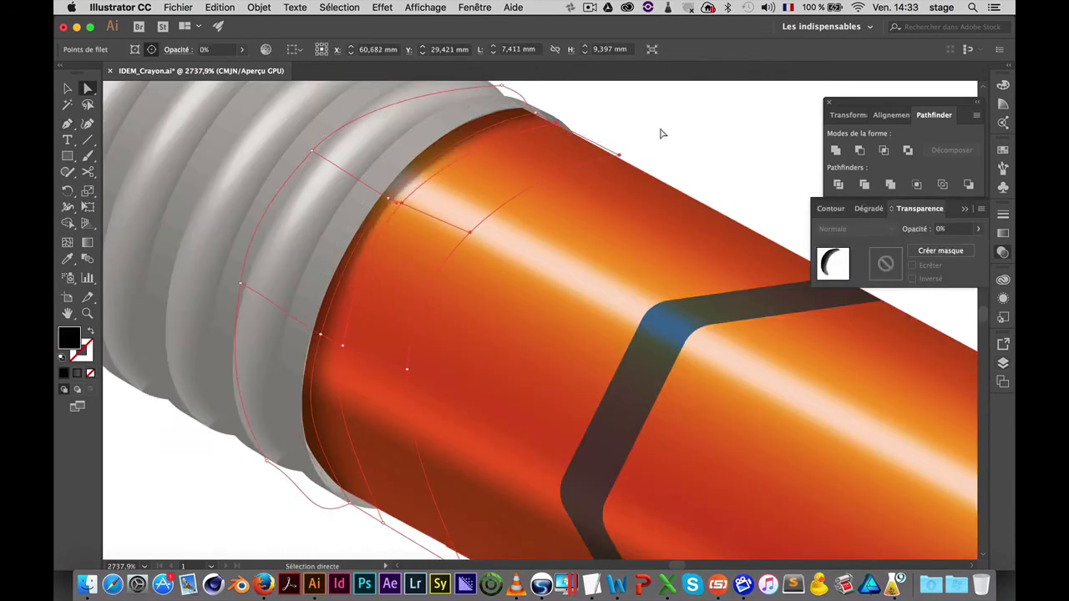
Shift the selected upper points of the shadow mesh slightly away from the ferrule and view the whole pencil
{"action": "left_click_drag", "start_coordinate": [399, 203], "coordinate": [408, 210]}
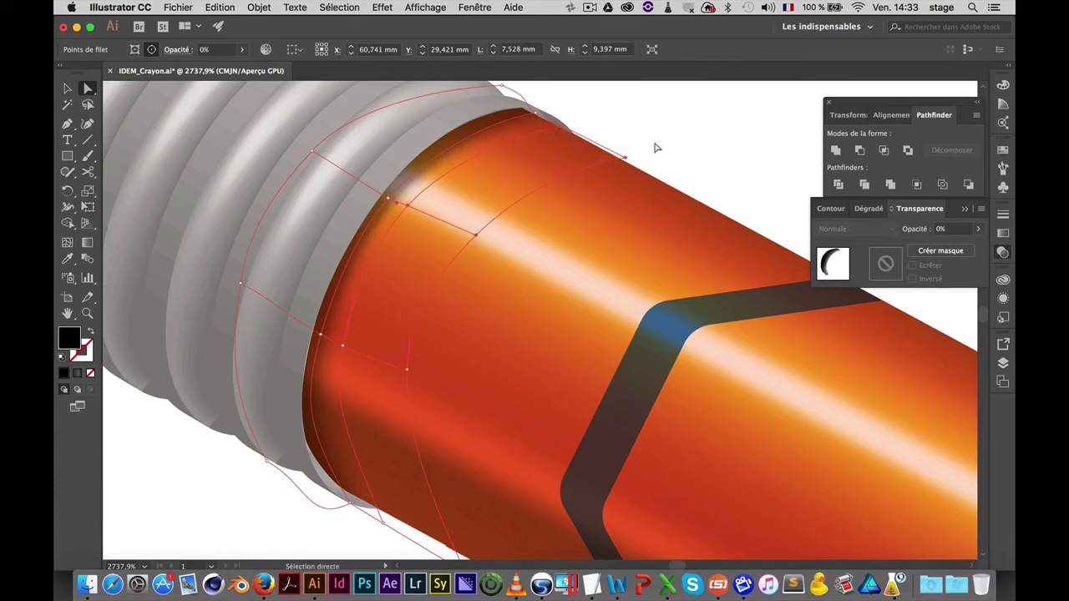
{"action": "left_click", "coordinate": [755, 222]}
{"action": "left_click", "coordinate": [494, 334], "text": "alt+super"}
{"action": "left_click", "coordinate": [644, 318], "text": "alt+super"}
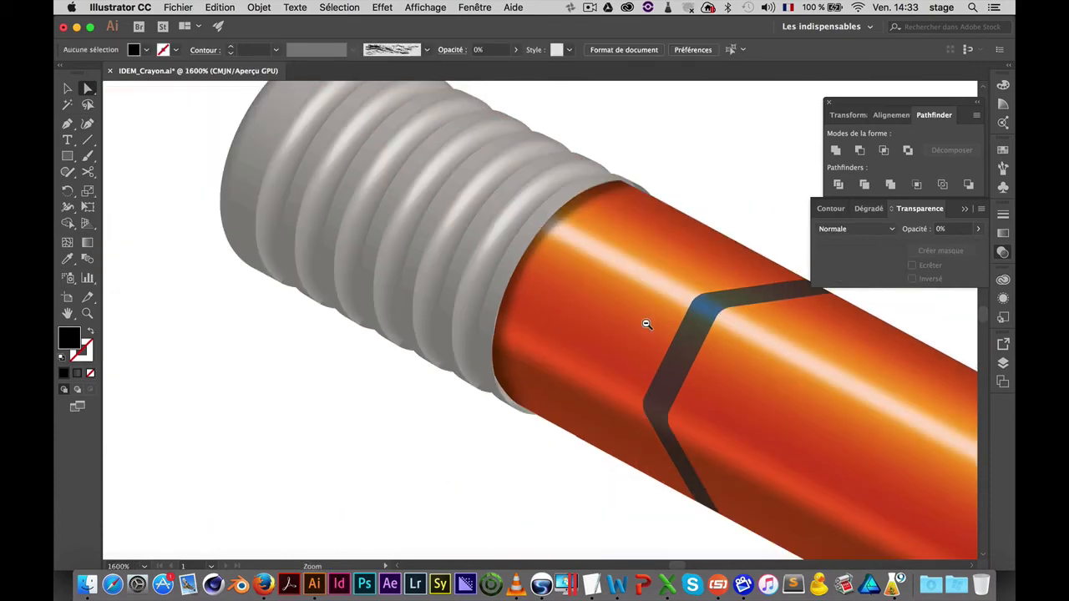
{"action": "left_click", "coordinate": [644, 319], "text": "alt+super"}
{"action": "left_click", "coordinate": [633, 337], "text": "alt+super"}
{"action": "left_click", "coordinate": [616, 353], "text": "alt+super"}
{"action": "left_click", "coordinate": [618, 356], "text": "alt+super"}
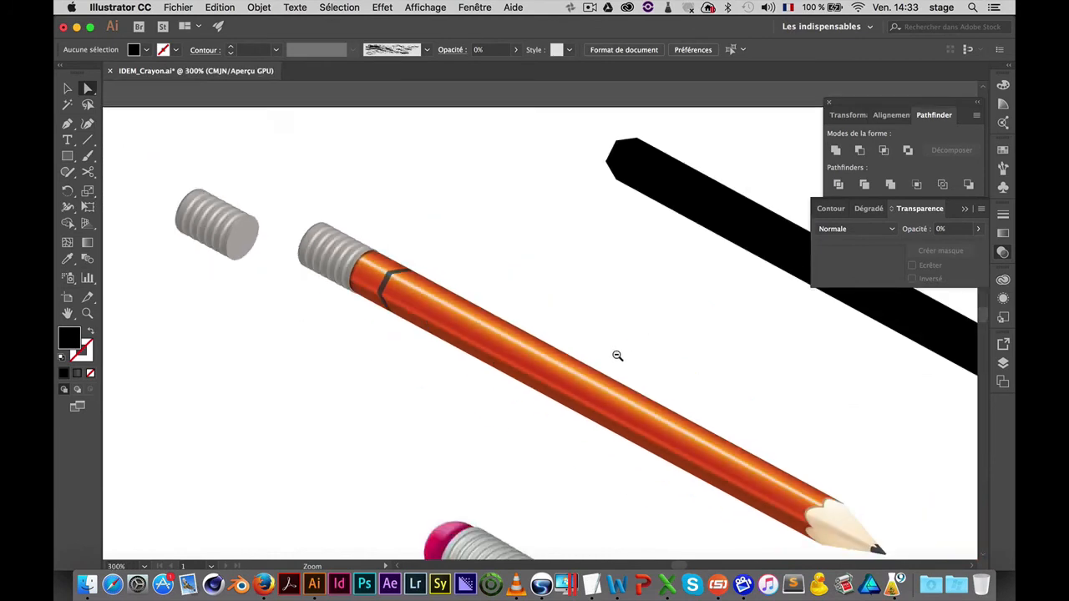
{"action": "scroll", "coordinate": [617, 356], "scroll_direction": "down", "scroll_amount": 5}
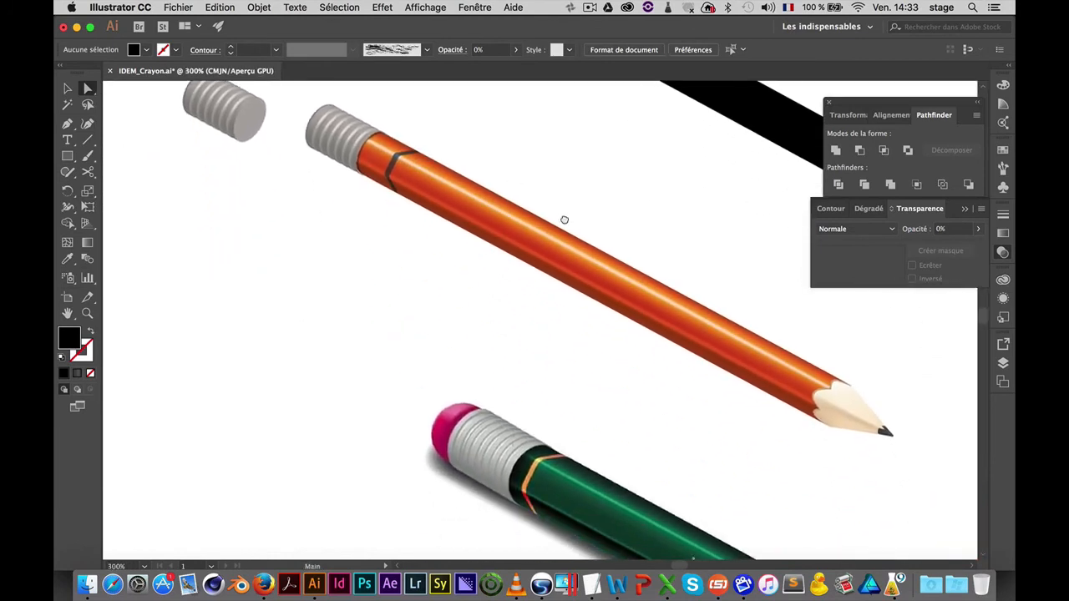
{"action": "scroll", "coordinate": [595, 433], "scroll_direction": "up", "scroll_amount": 2}
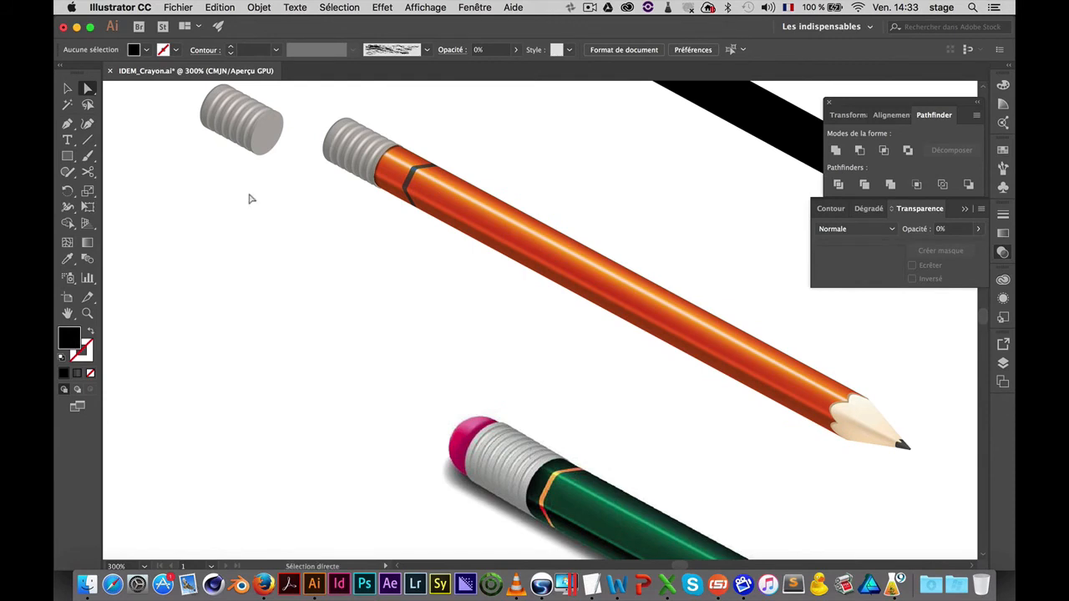
Move the spare grey ferrule copy away from the orange pencil, over to the black pencil silhouette
{"action": "left_click_drag", "start_coordinate": [228, 131], "coordinate": [746, 140]}
{"action": "left_click_drag", "start_coordinate": [597, 207], "coordinate": [465, 267]}
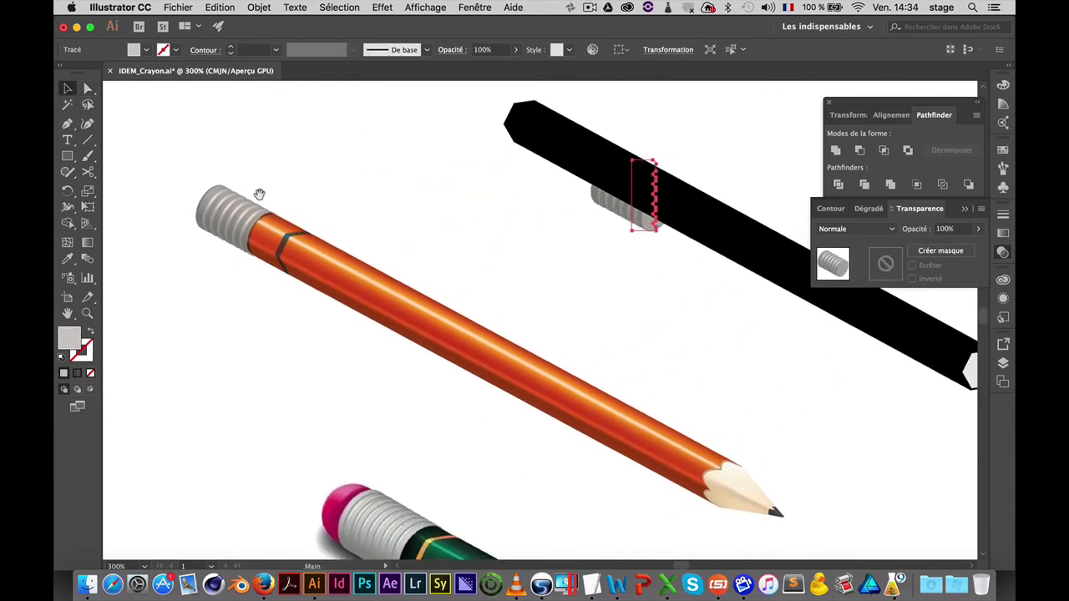
{"action": "scroll", "coordinate": [442, 443], "scroll_direction": "down", "scroll_amount": 5}
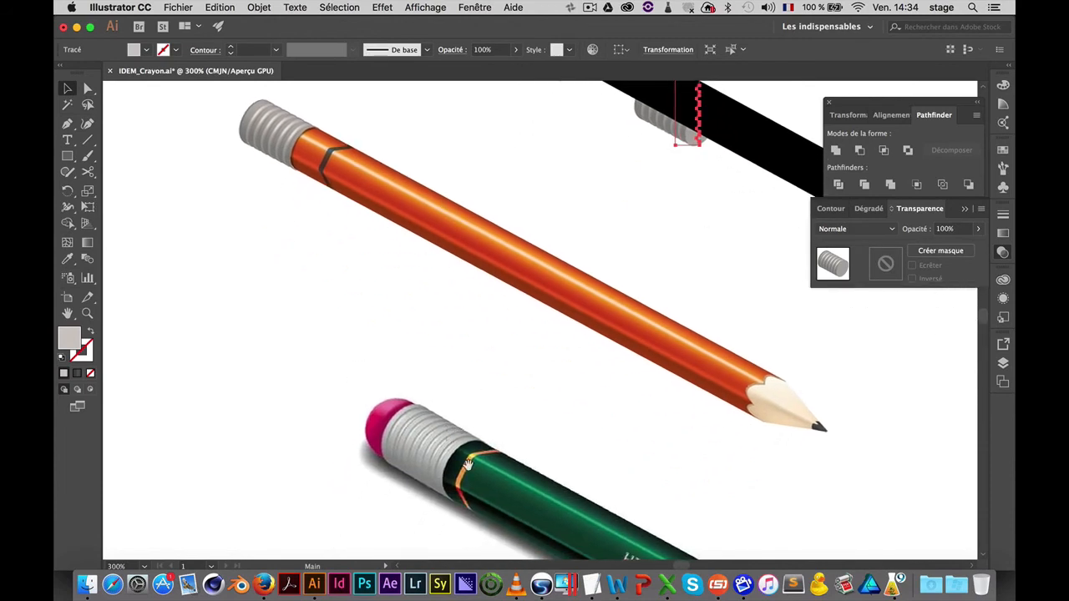
Draw a circle about 8 mm in diameter over the free end of the pencil's ferrule
{"action": "left_click_drag", "start_coordinate": [217, 128], "coordinate": [418, 219]}
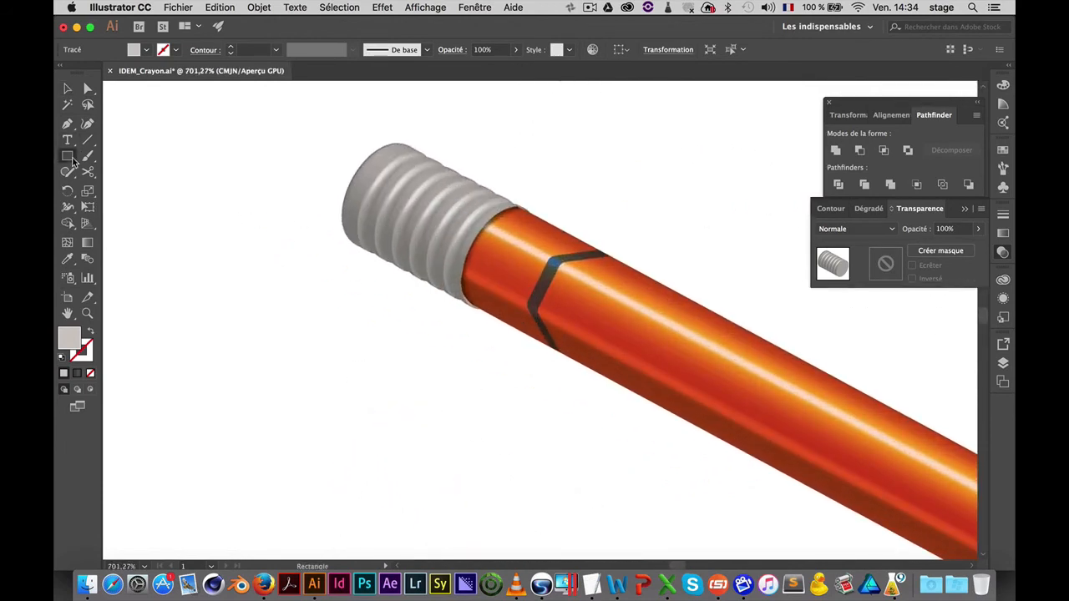
{"action": "left_click_drag", "start_coordinate": [73, 161], "coordinate": [107, 186]}
{"action": "mouse_move", "coordinate": [298, 145]}
{"action": "left_mouse_down"}
{"action": "mouse_move", "coordinate": [411, 251]}
{"action": "mouse_move", "coordinate": [428, 235]}
{"action": "left_mouse_up"}
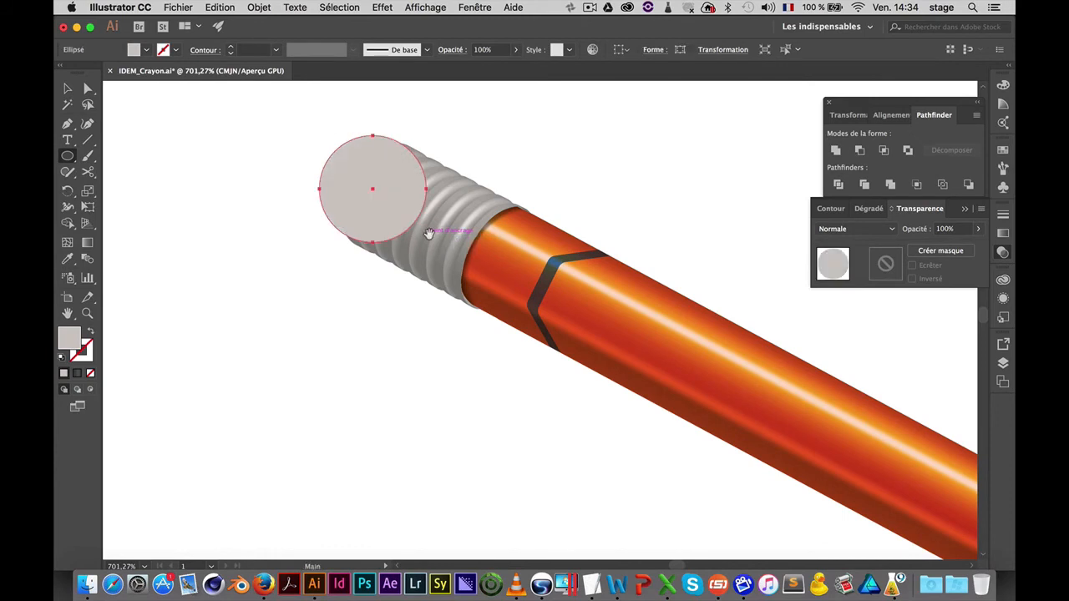
Fill the circle with bright pink (FF0062) and send it behind the ferrule
{"action": "double_click", "coordinate": [65, 342]}
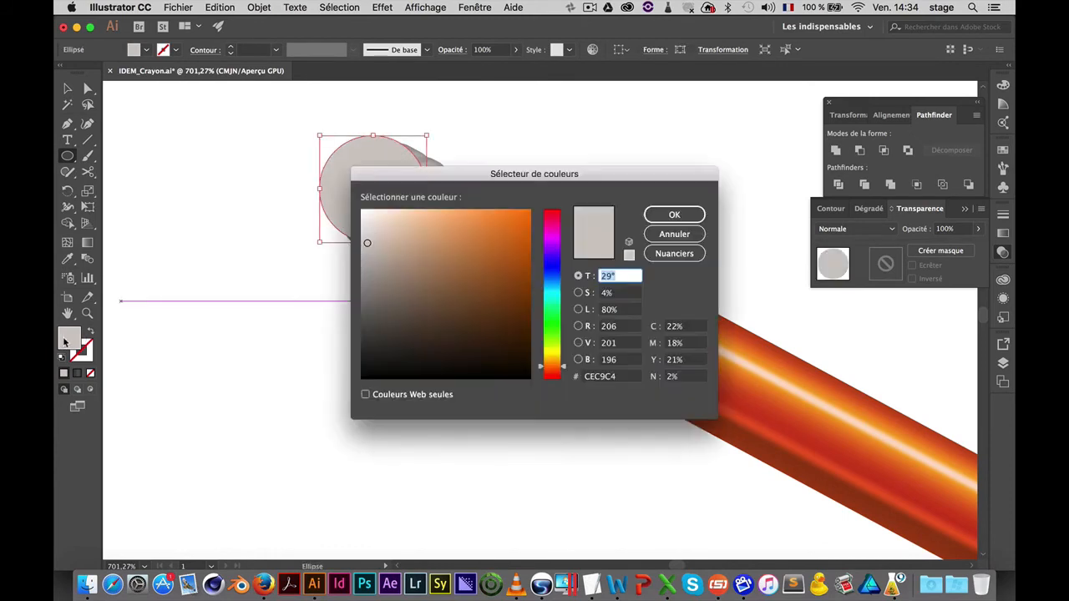
{"action": "left_click_drag", "start_coordinate": [552, 237], "coordinate": [539, 204]}
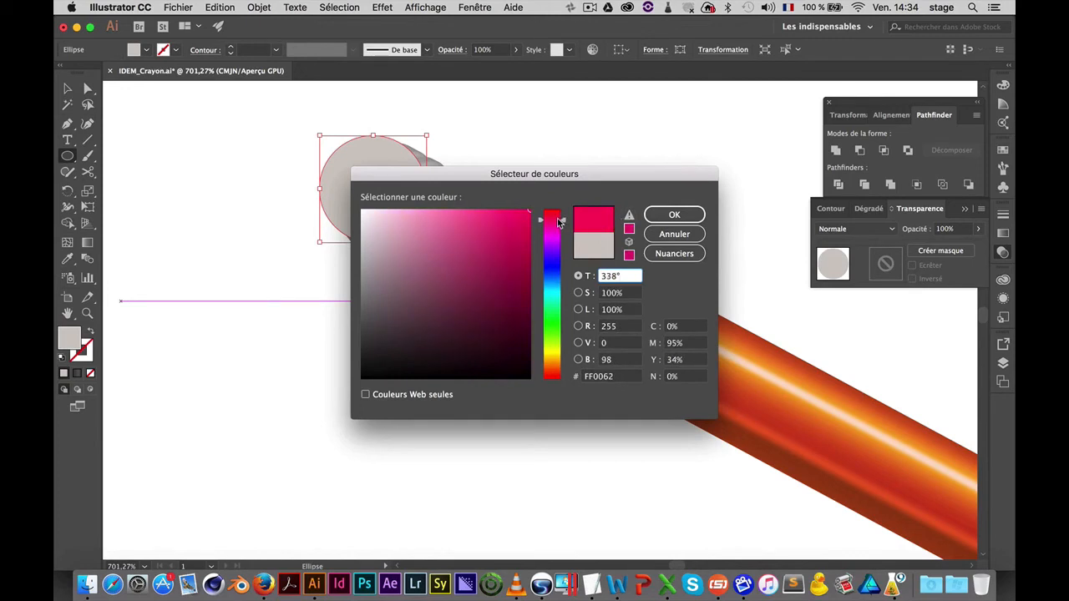
{"action": "left_click", "coordinate": [674, 215]}
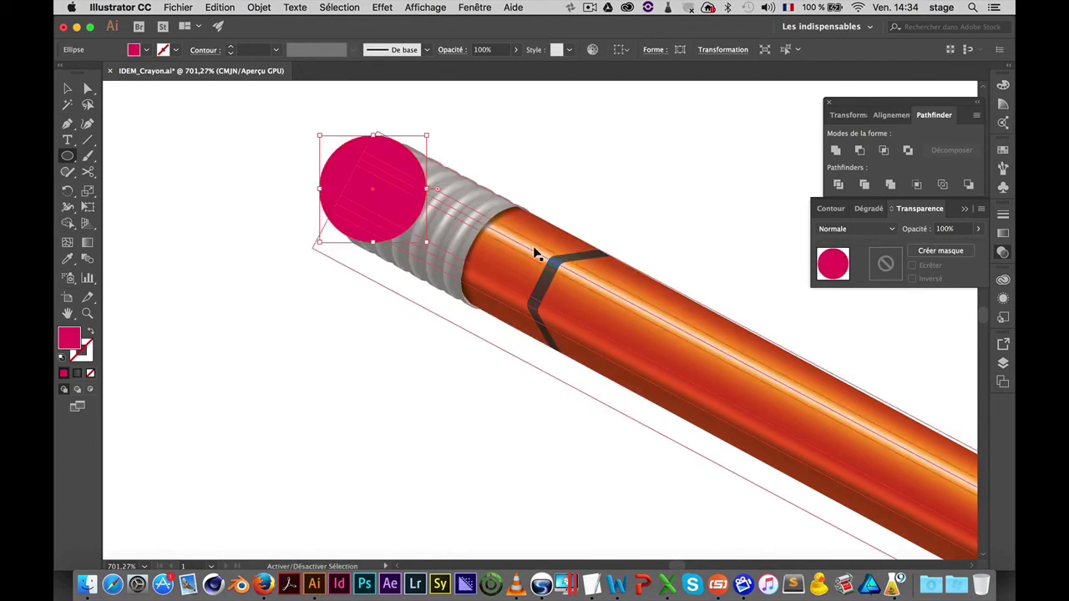
{"action": "key", "text": "super+bracketleft"}
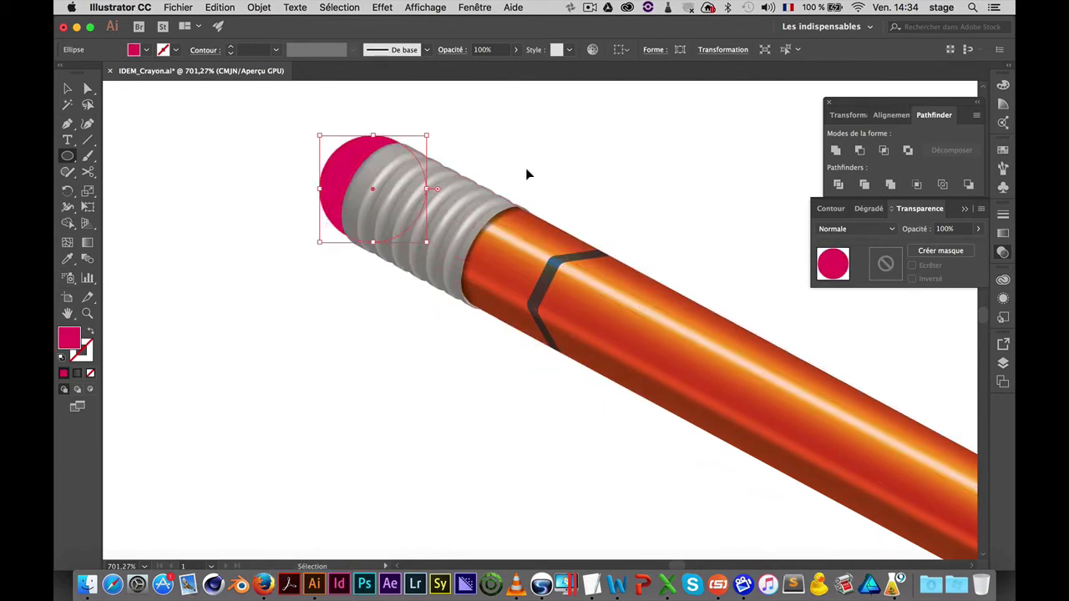
{"action": "left_click", "coordinate": [527, 172], "text": "super"}
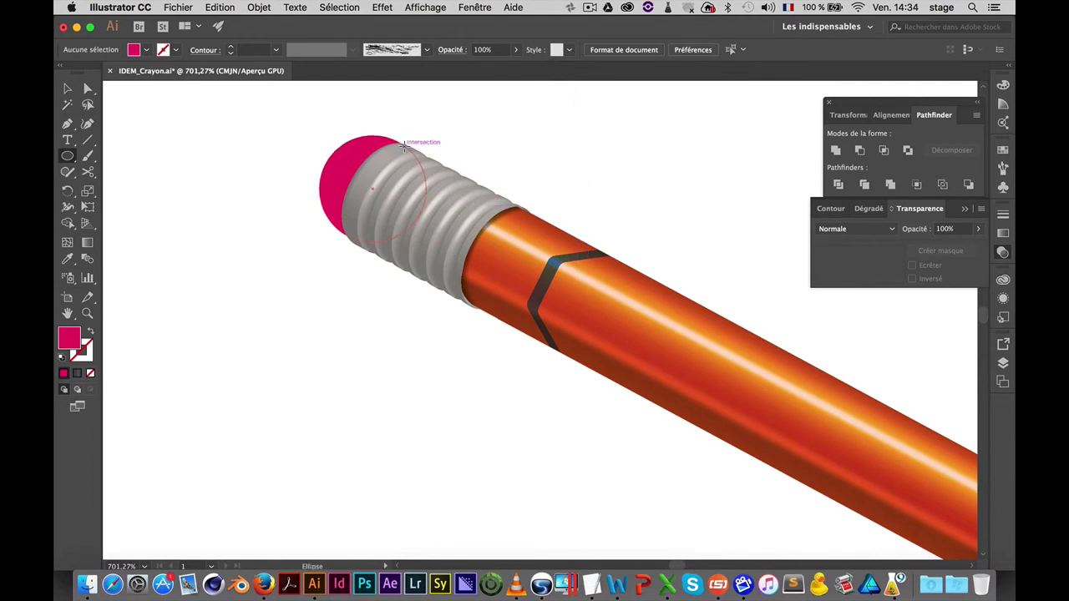
Move the pink circle out from behind the ferrule onto the empty area beside it
{"action": "left_click", "coordinate": [372, 214], "text": "super"}
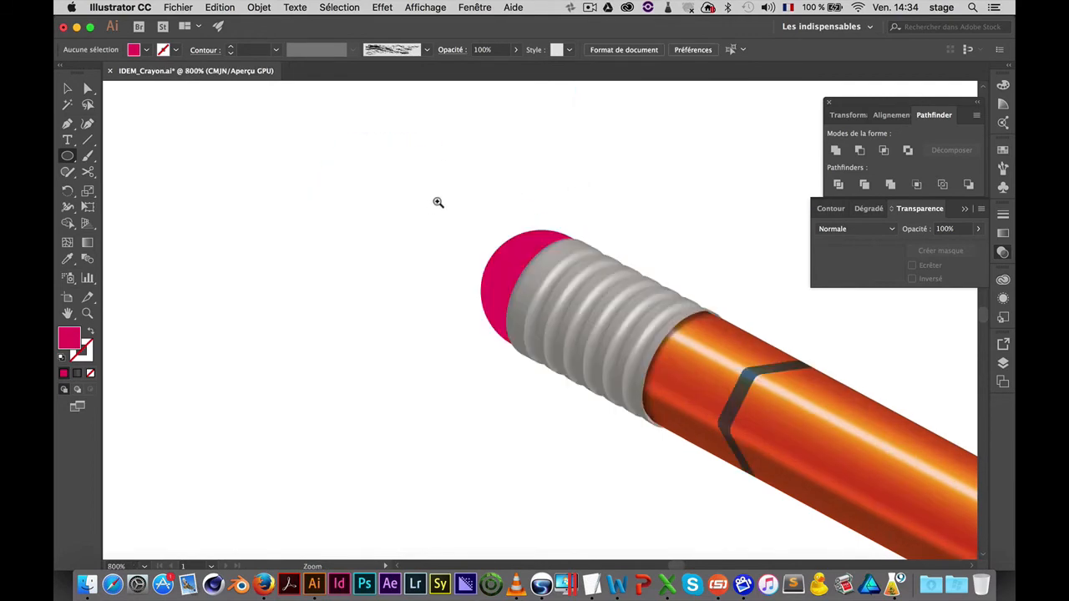
{"action": "left_click", "coordinate": [609, 308], "text": "super"}
{"action": "left_click", "coordinate": [584, 298], "text": "super"}
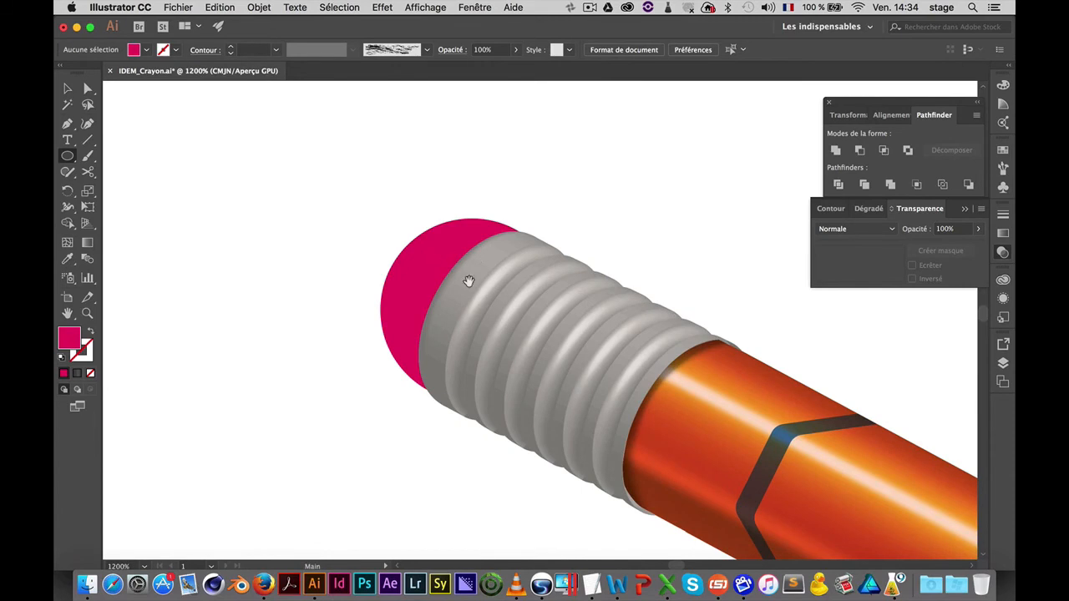
{"action": "left_click_drag", "start_coordinate": [516, 287], "coordinate": [454, 261]}
{"action": "key", "text": "v"}
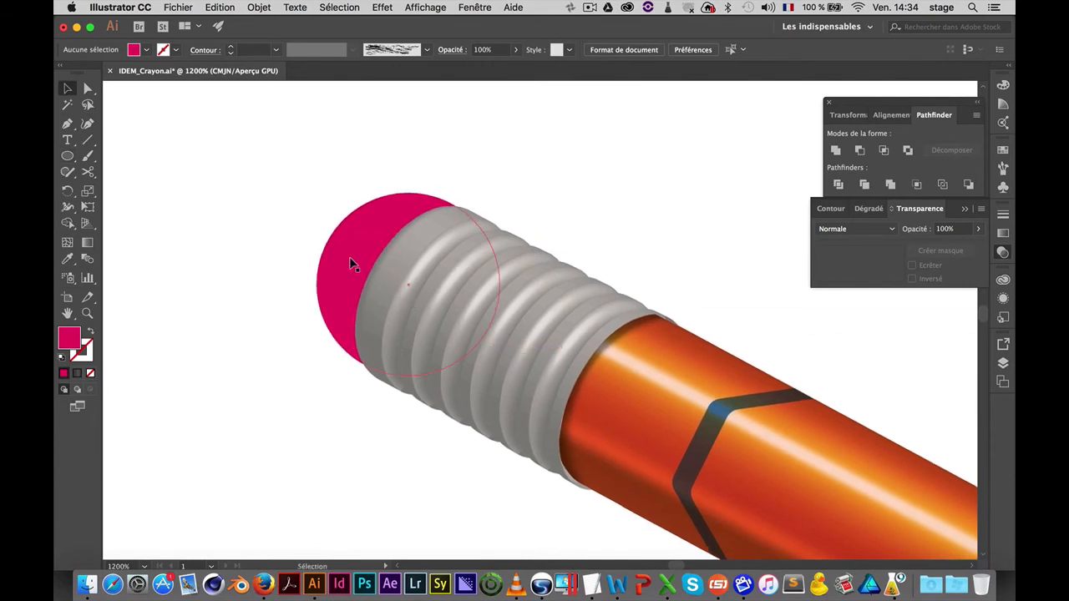
{"action": "left_click_drag", "start_coordinate": [369, 250], "coordinate": [202, 224]}
Convert the pink circle into a gradient mesh with 4 rows, 4 columns, flat appearance and 100% highlight
{"action": "left_click", "coordinate": [262, 7]}
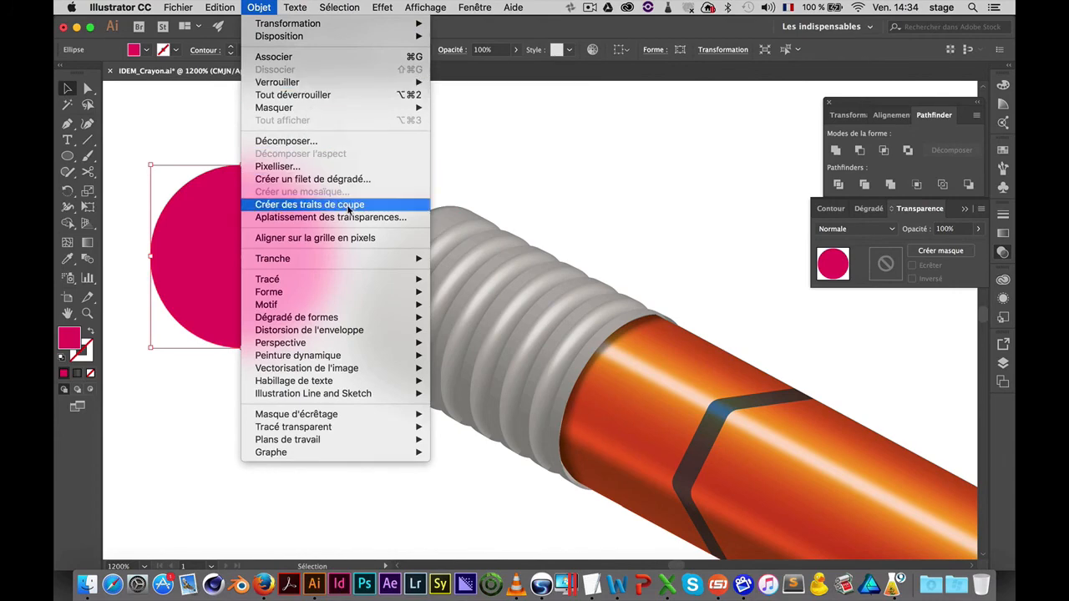
{"action": "left_click", "coordinate": [342, 178]}
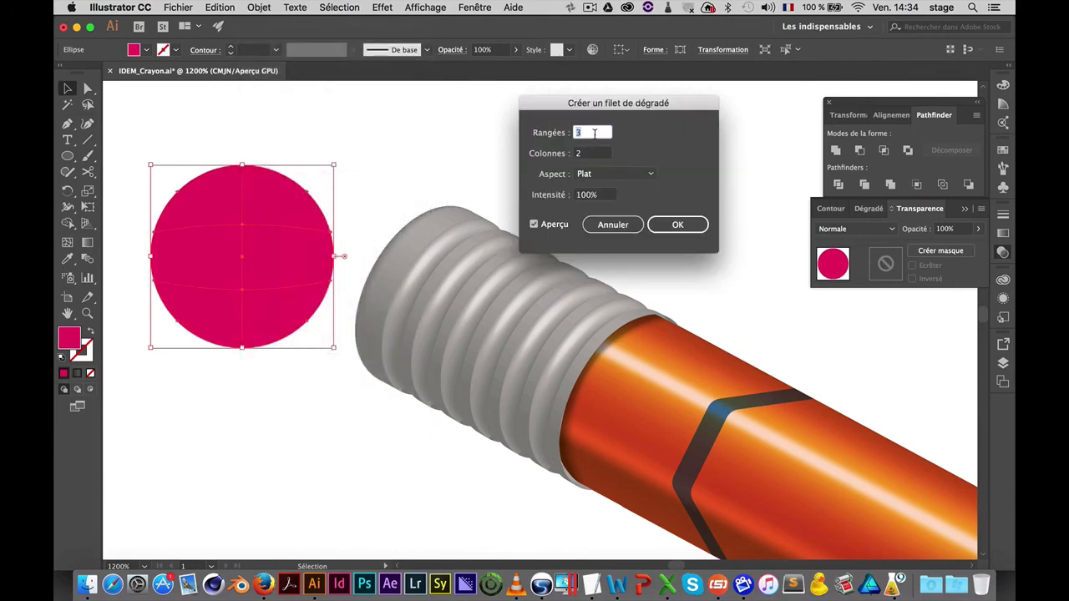
{"action": "key", "text": "Return"}
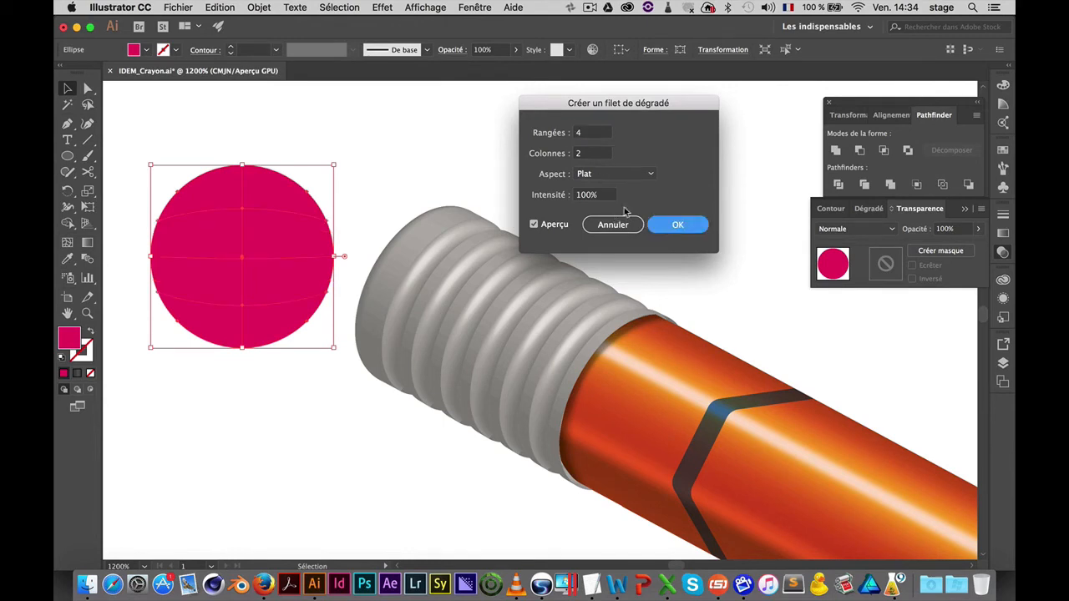
{"action": "left_click", "coordinate": [596, 153]}
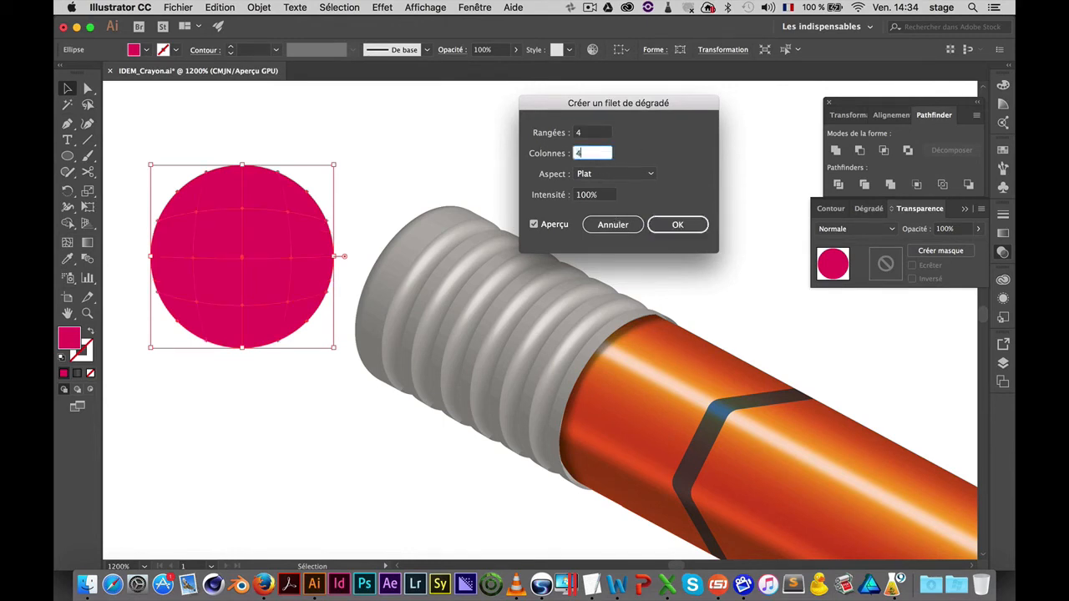
{"action": "left_click", "coordinate": [678, 224]}
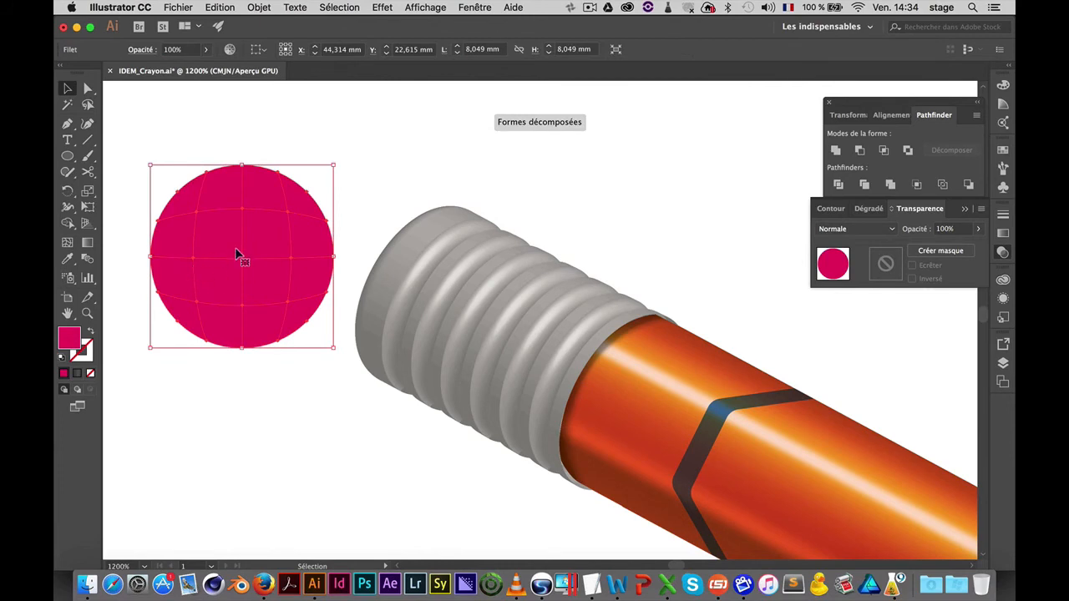
Place the pink mesh back at the ferrule's end, rotated so its grid lines follow the pencil's axis
{"action": "mouse_move", "coordinate": [236, 254]}
{"action": "left_mouse_down"}
{"action": "mouse_move", "coordinate": [318, 246]}
{"action": "mouse_move", "coordinate": [410, 279]}
{"action": "mouse_move", "coordinate": [401, 276]}
{"action": "left_mouse_up"}
{"action": "left_click_drag", "start_coordinate": [504, 191], "coordinate": [567, 236]}
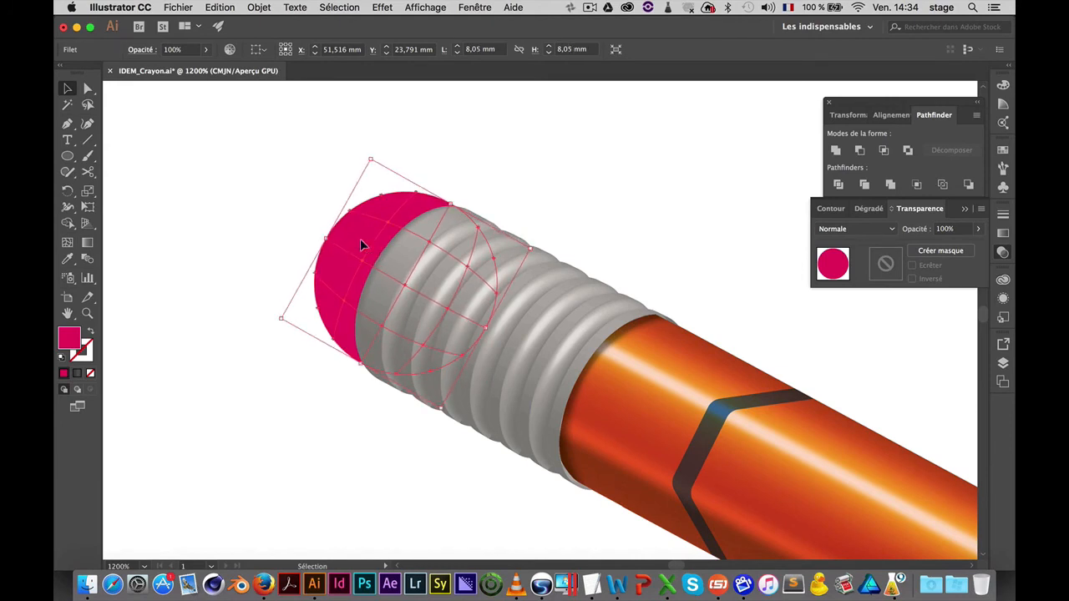
{"action": "left_click_drag", "start_coordinate": [360, 239], "coordinate": [393, 218]}
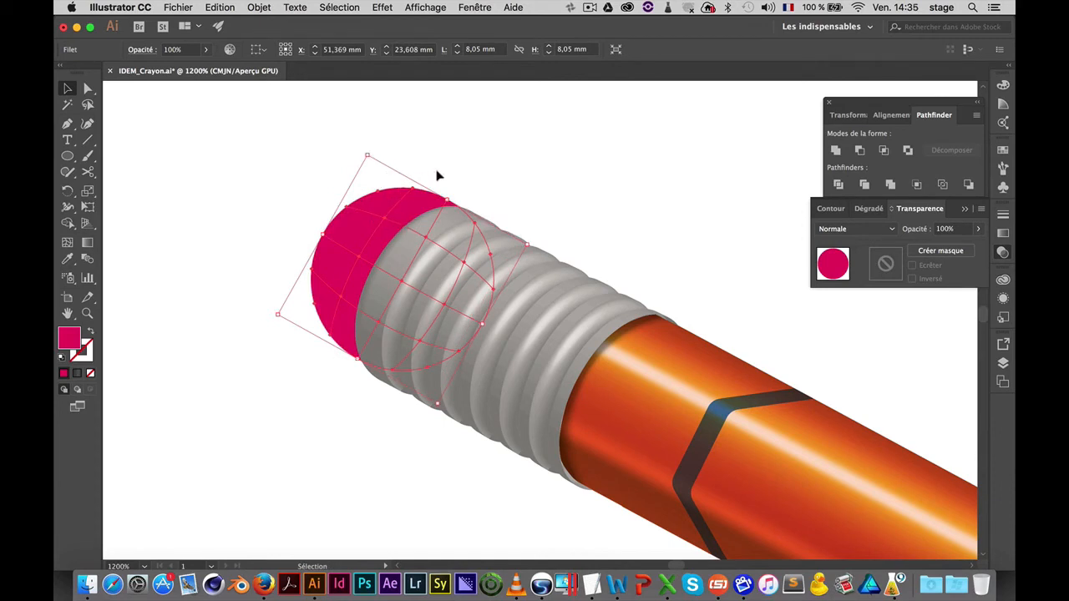
{"action": "left_click_drag", "start_coordinate": [383, 217], "coordinate": [374, 234]}
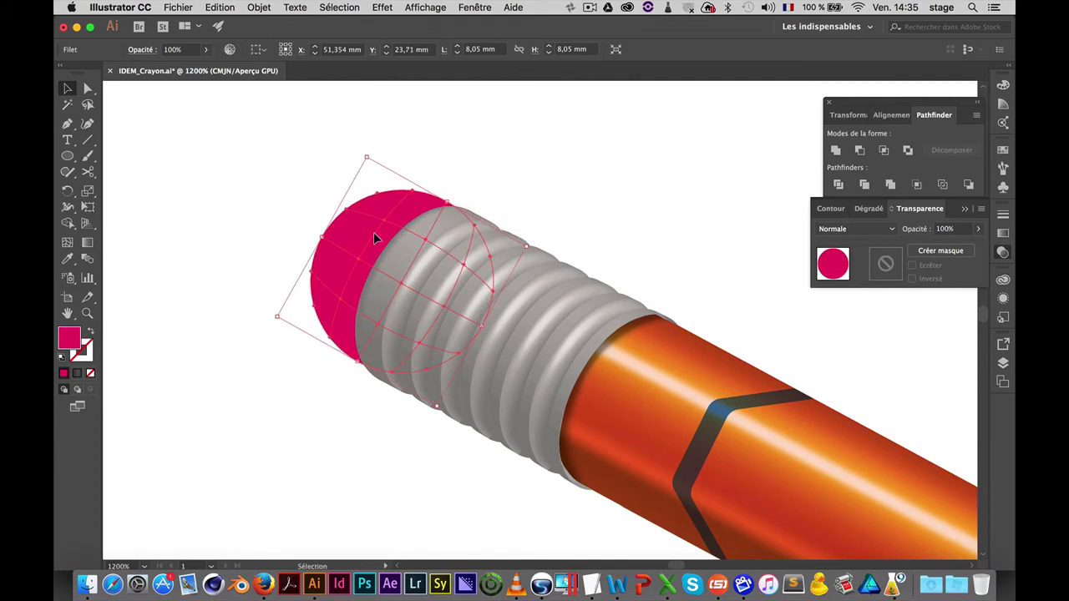
Isolate the pink mesh and recolour selected mesh points along its upper-left edge with a lighter pink
{"action": "double_click", "coordinate": [374, 234]}
{"action": "left_click", "coordinate": [222, 215]}
{"action": "left_click_drag", "start_coordinate": [427, 279], "coordinate": [483, 286]}
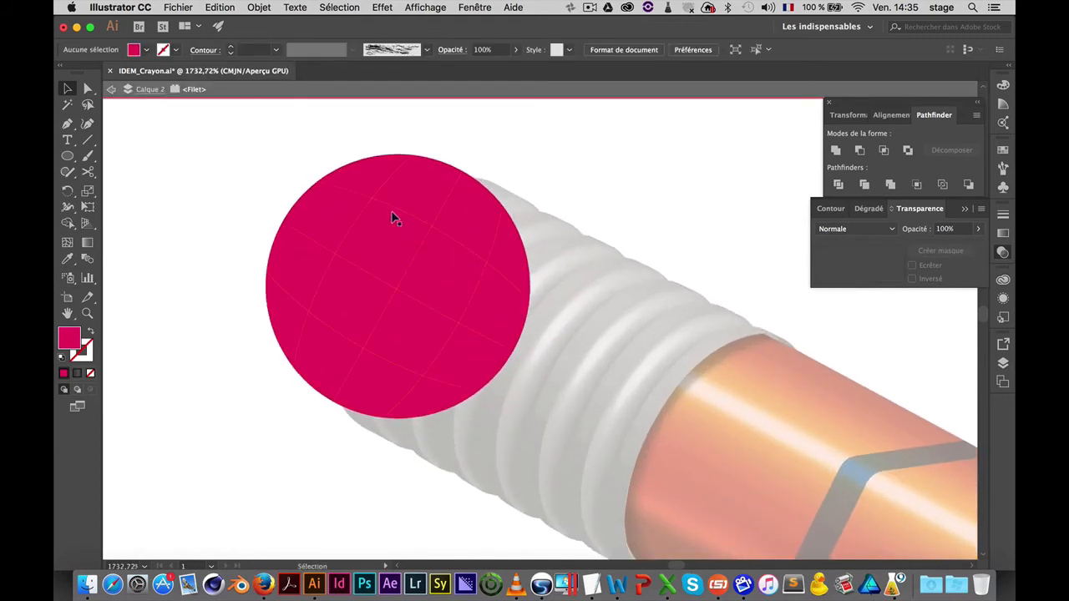
{"action": "key", "text": "a"}
{"action": "left_click", "coordinate": [370, 172]}
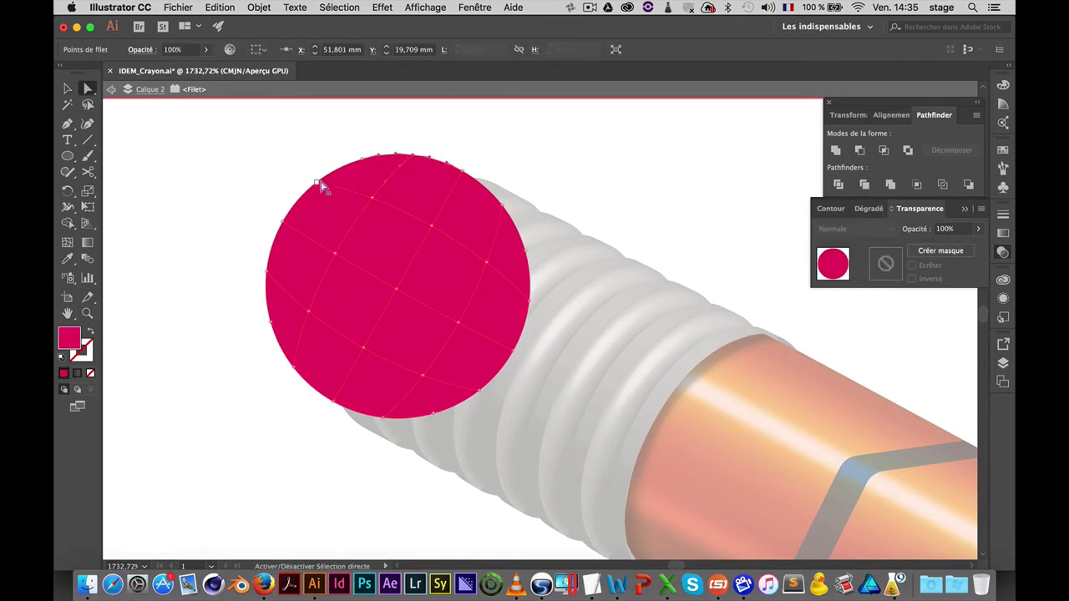
{"action": "left_click", "coordinate": [372, 199]}
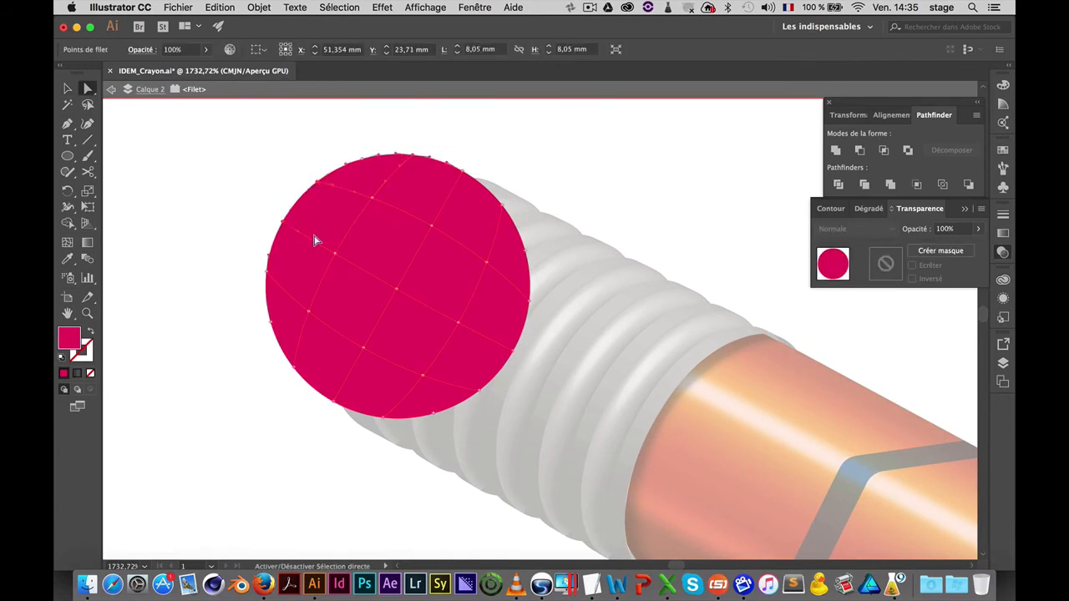
{"action": "double_click", "coordinate": [72, 341]}
{"action": "left_click_drag", "start_coordinate": [440, 243], "coordinate": [481, 227]}
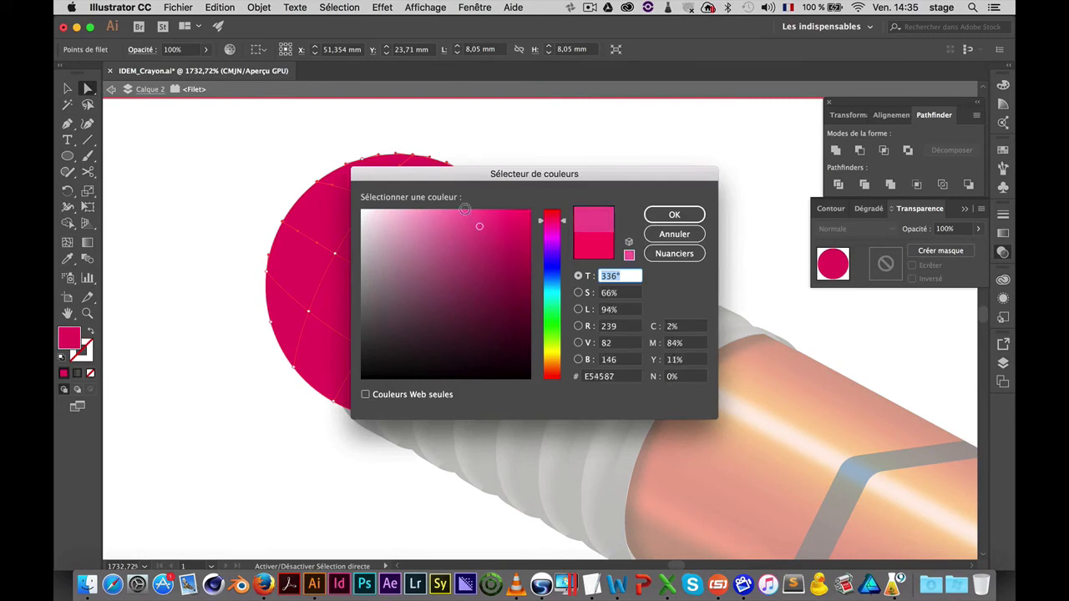
{"action": "left_click", "coordinate": [674, 214]}
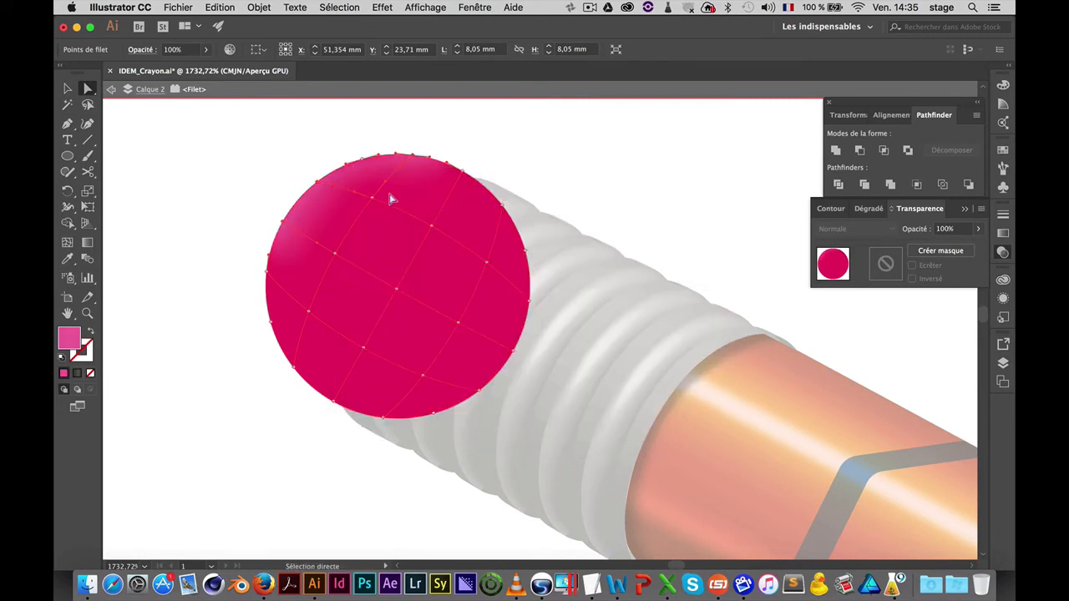
Colour the mesh point at the top of the pink circle's edge pale pink (F490BD)
{"action": "left_click", "coordinate": [410, 154]}
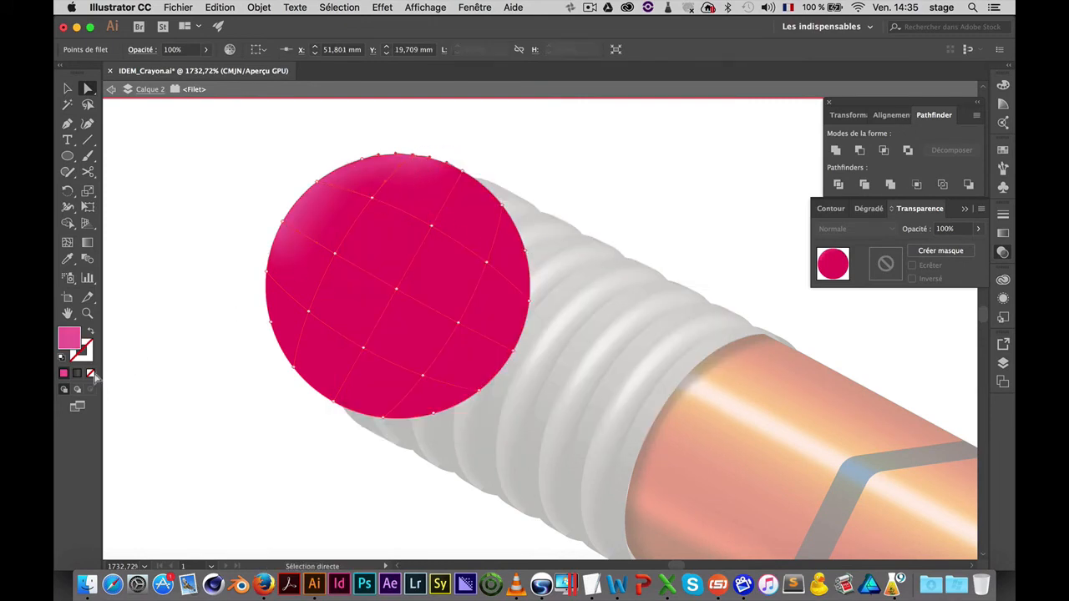
{"action": "double_click", "coordinate": [72, 340]}
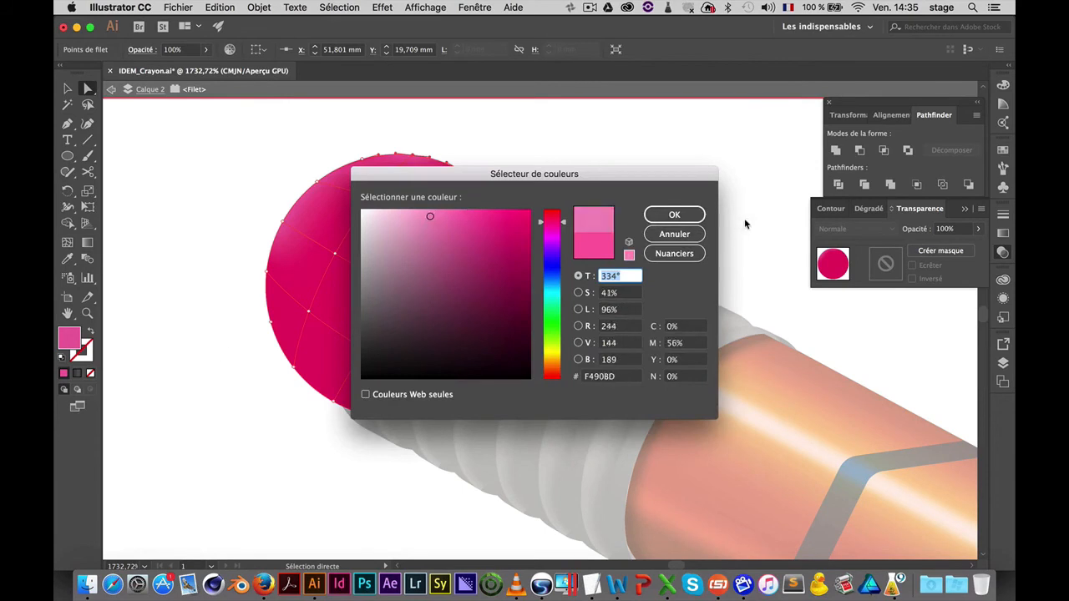
{"action": "left_click", "coordinate": [661, 214]}
{"action": "key", "text": "super+shift+a"}
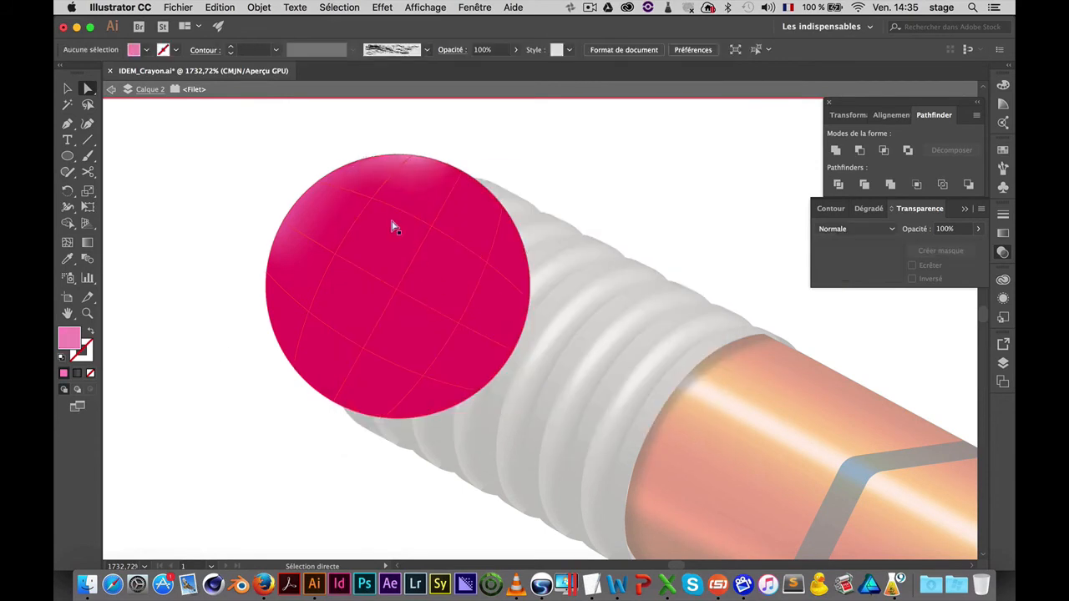
Move the inner mesh point above the circle's centre along its row toward the upper-left highlight
{"action": "left_click", "coordinate": [434, 229]}
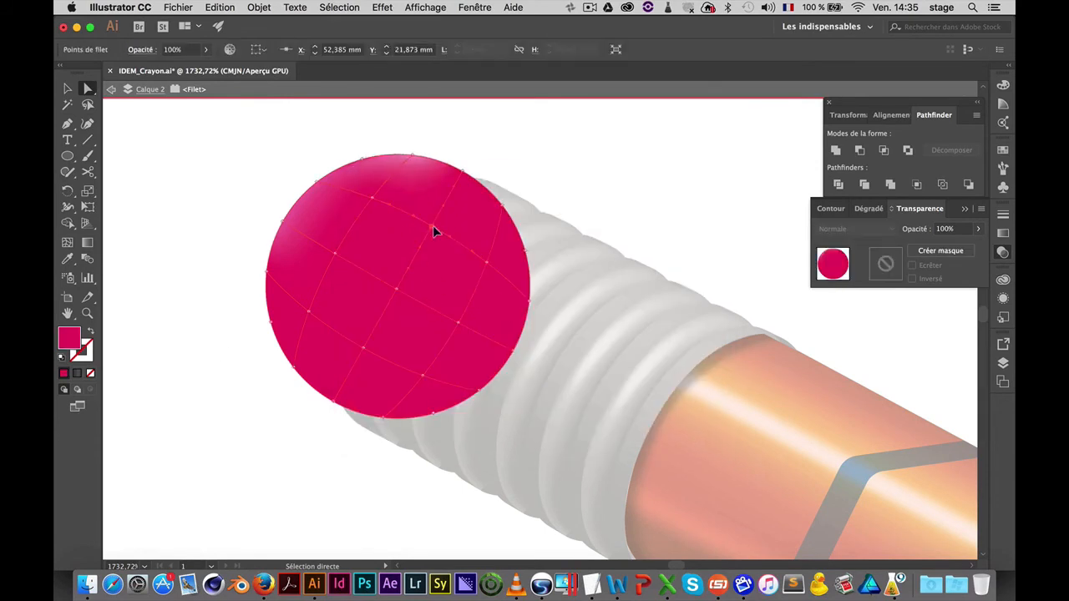
{"action": "left_click_drag", "start_coordinate": [434, 229], "coordinate": [391, 209]}
{"action": "key", "text": "super+space"}
{"action": "left_click_drag", "start_coordinate": [391, 245], "coordinate": [509, 258]}
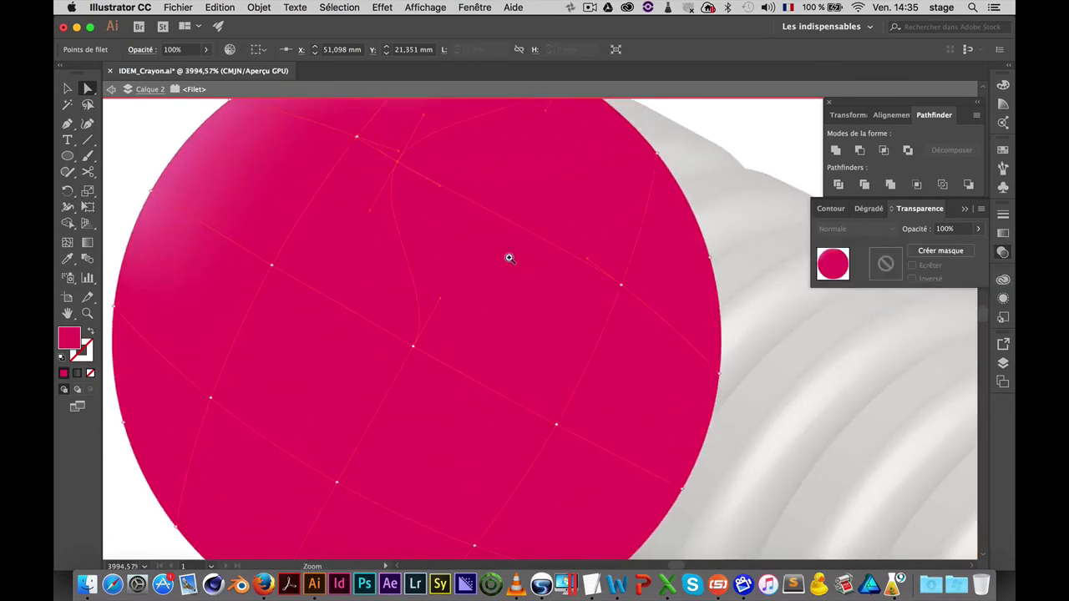
Undo the last mesh point move and add a mesh line crossing the upper row near the circle's upper-left highlight
{"action": "left_click", "coordinate": [474, 242], "text": "alt+super"}
{"action": "key", "text": "super+z"}
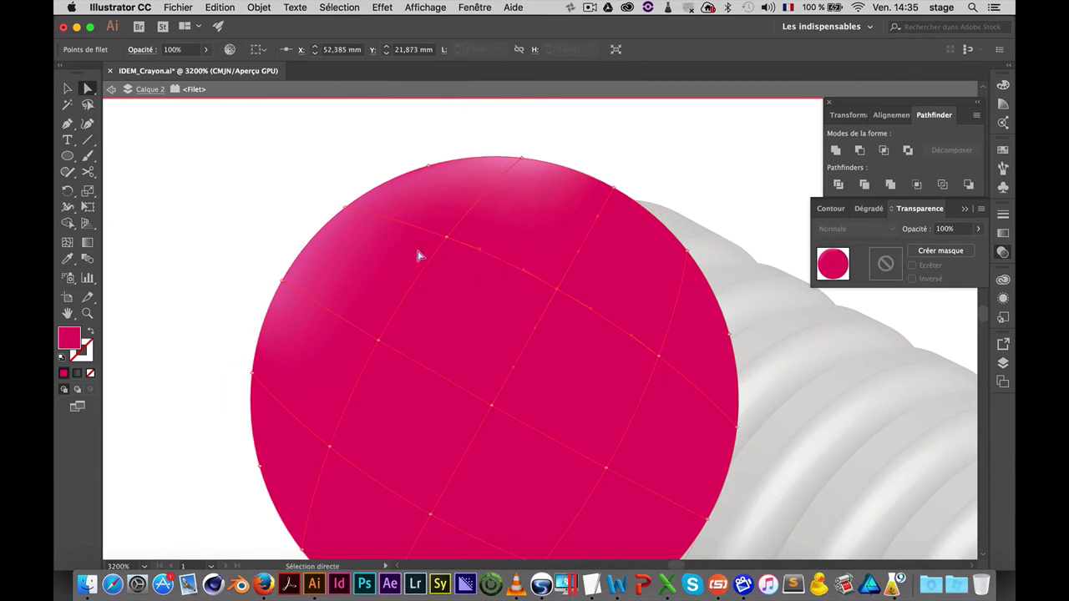
{"action": "key", "text": "u"}
{"action": "left_click", "coordinate": [405, 223]}
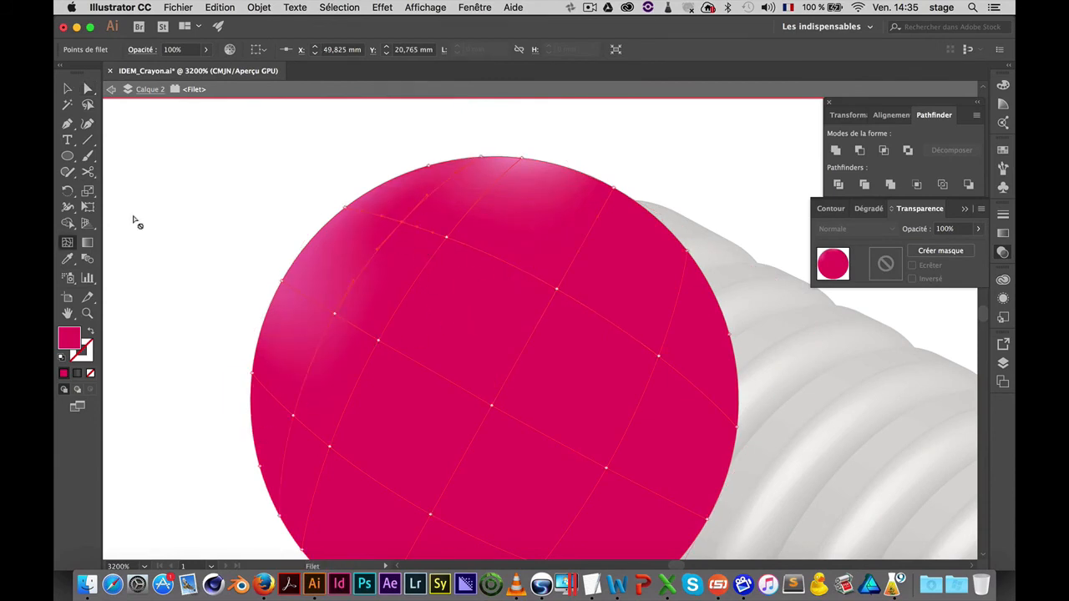
Recolour the selected mesh point beside the upper-left highlight with a lighter pink
{"action": "double_click", "coordinate": [75, 334]}
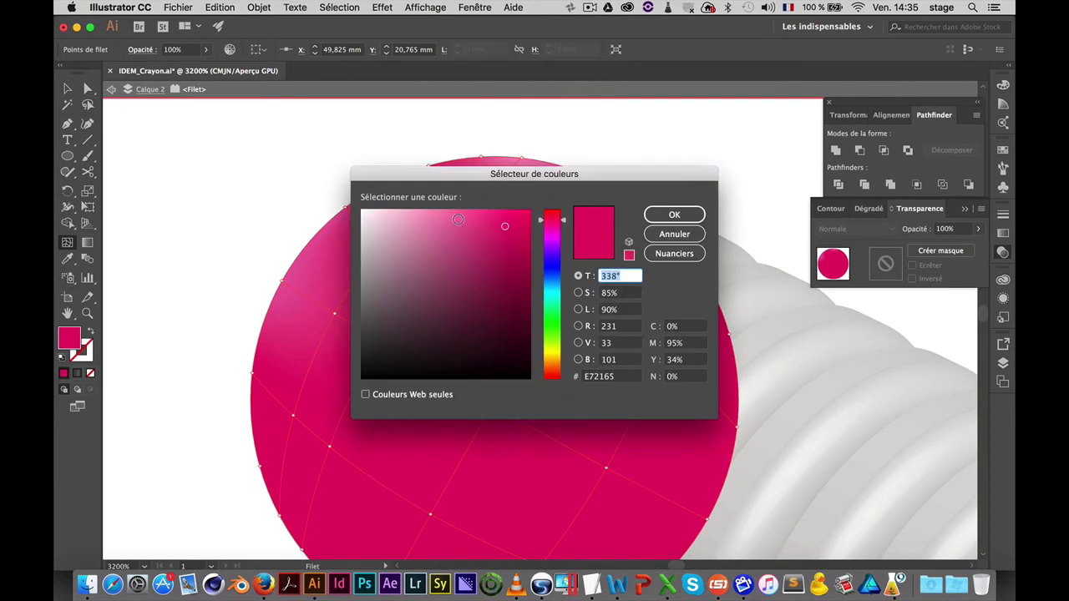
{"action": "left_click", "coordinate": [432, 215]}
{"action": "left_click", "coordinate": [676, 213]}
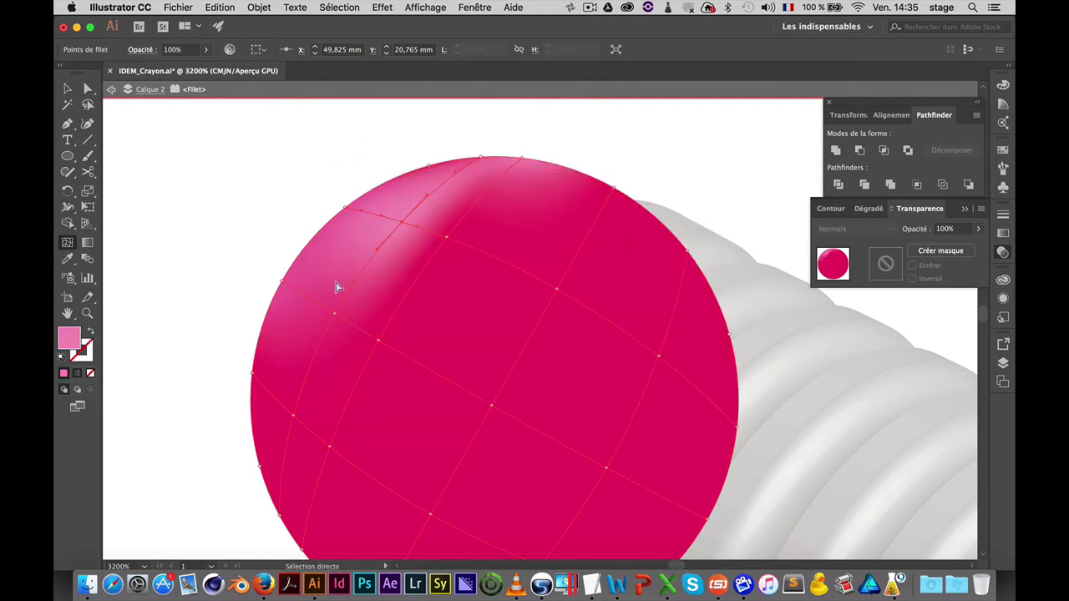
Select the mesh points along the line beside the highlight, down to the lower-left edge, and recolour them a darker pink
{"action": "left_click", "coordinate": [447, 238]}
{"action": "left_click", "coordinate": [379, 341]}
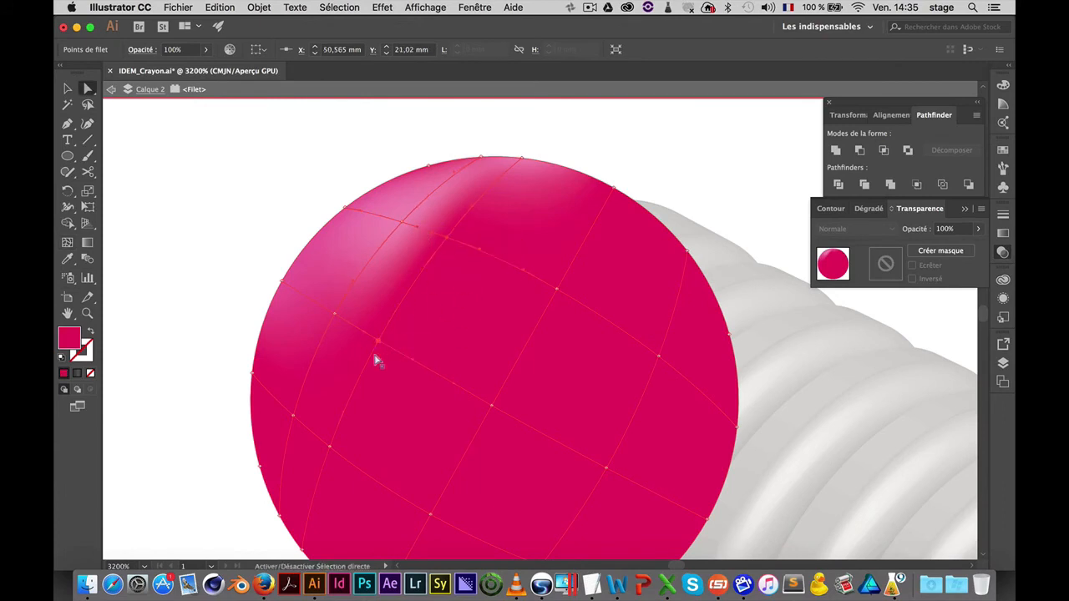
{"action": "left_click", "coordinate": [330, 448], "text": "shift"}
{"action": "left_click_drag", "start_coordinate": [413, 451], "coordinate": [416, 364]}
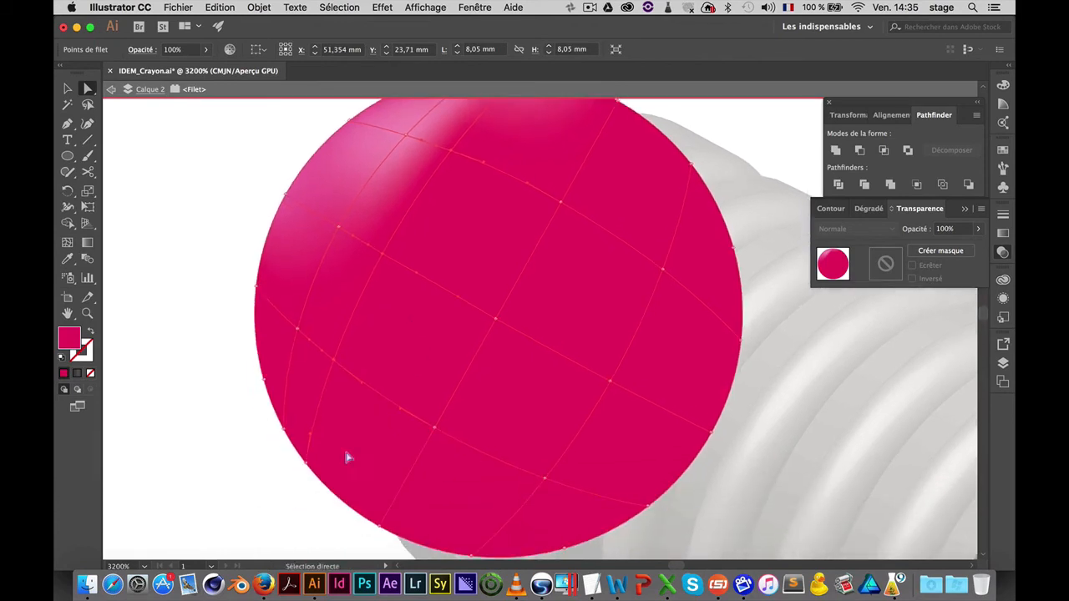
{"action": "left_click_drag", "start_coordinate": [304, 458], "coordinate": [362, 510]}
{"action": "left_click", "coordinate": [284, 429], "text": "shift"}
{"action": "left_click", "coordinate": [264, 381], "text": "shift"}
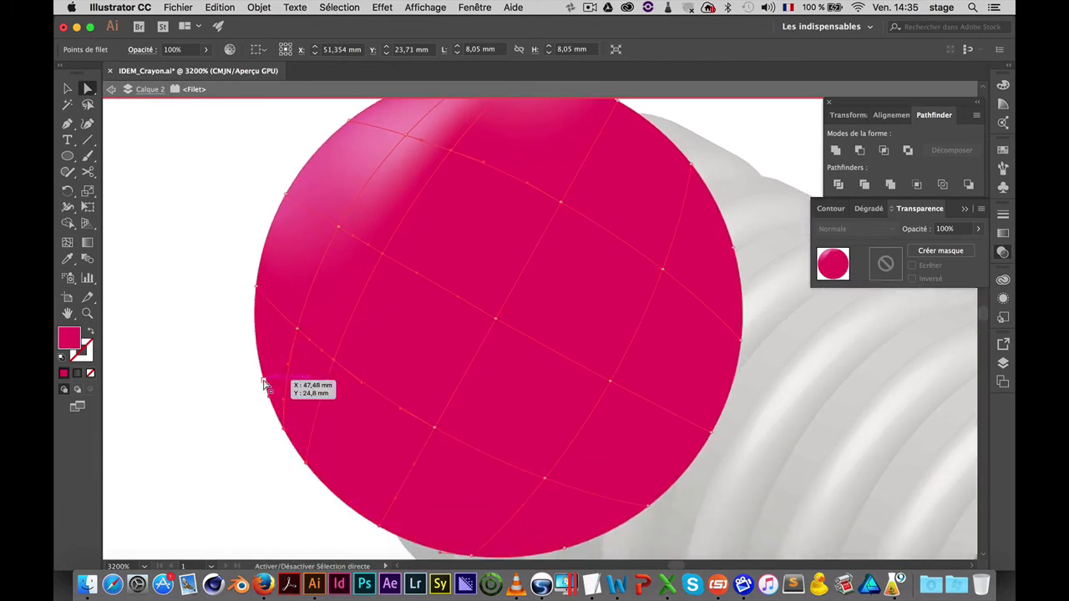
{"action": "double_click", "coordinate": [70, 338]}
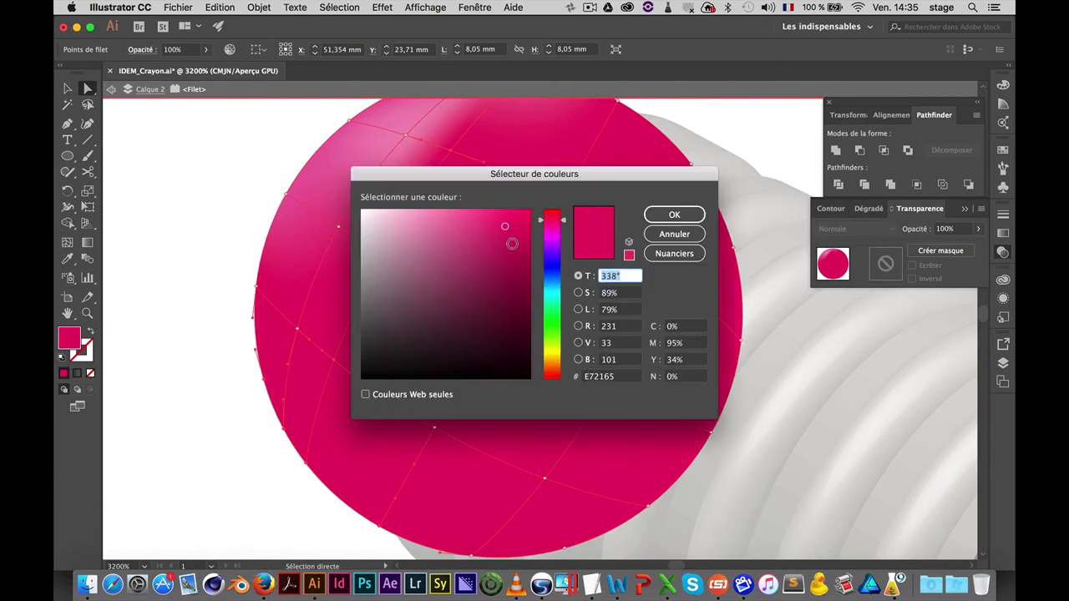
{"action": "left_click", "coordinate": [512, 243]}
{"action": "left_click", "coordinate": [674, 214]}
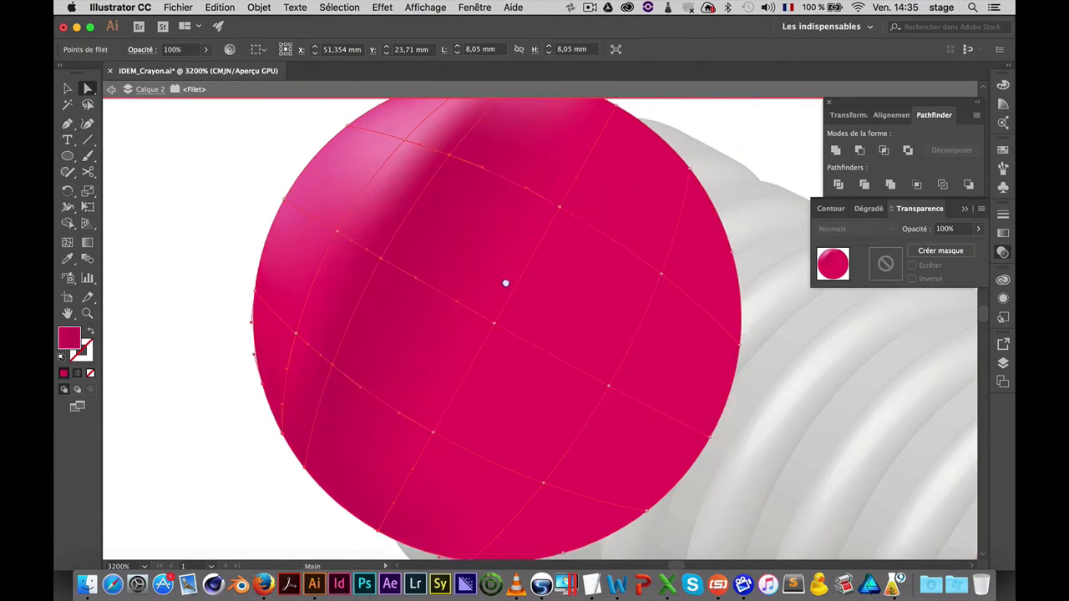
Select the mesh points along the circle's central diagonal line and apply the sampled darker pink to them
{"action": "scroll", "coordinate": [505, 283], "scroll_direction": "up", "scroll_amount": 5}
{"action": "scroll", "coordinate": [506, 283], "scroll_direction": "right", "scroll_amount": 3}
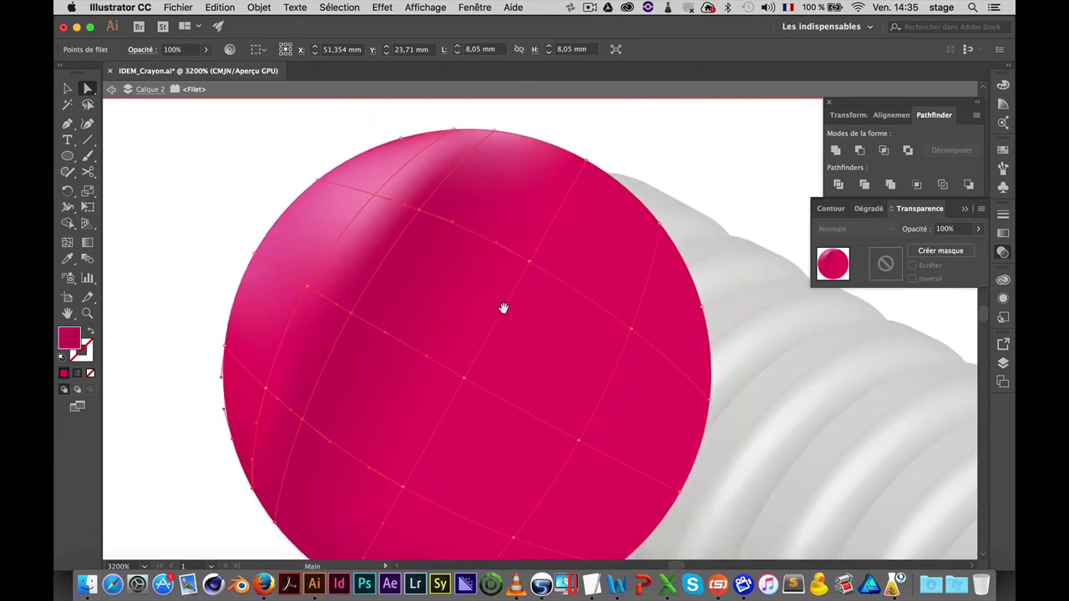
{"action": "left_click_drag", "start_coordinate": [503, 308], "coordinate": [511, 272]}
{"action": "left_click_drag", "start_coordinate": [534, 234], "coordinate": [535, 237]}
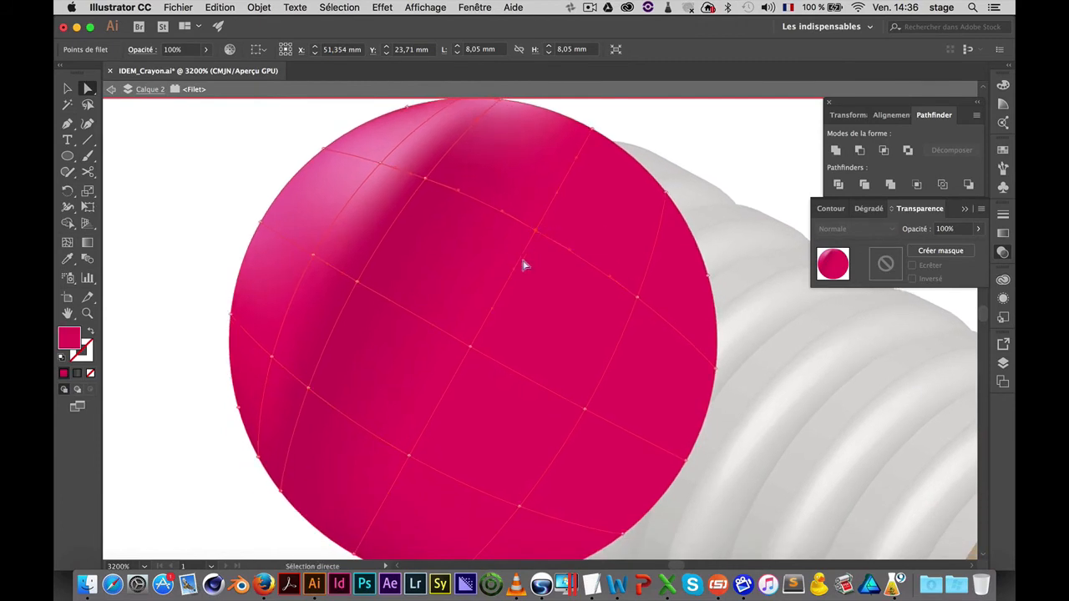
{"action": "left_click", "coordinate": [470, 347]}
{"action": "left_click", "coordinate": [410, 457]}
{"action": "left_click", "coordinate": [353, 555]}
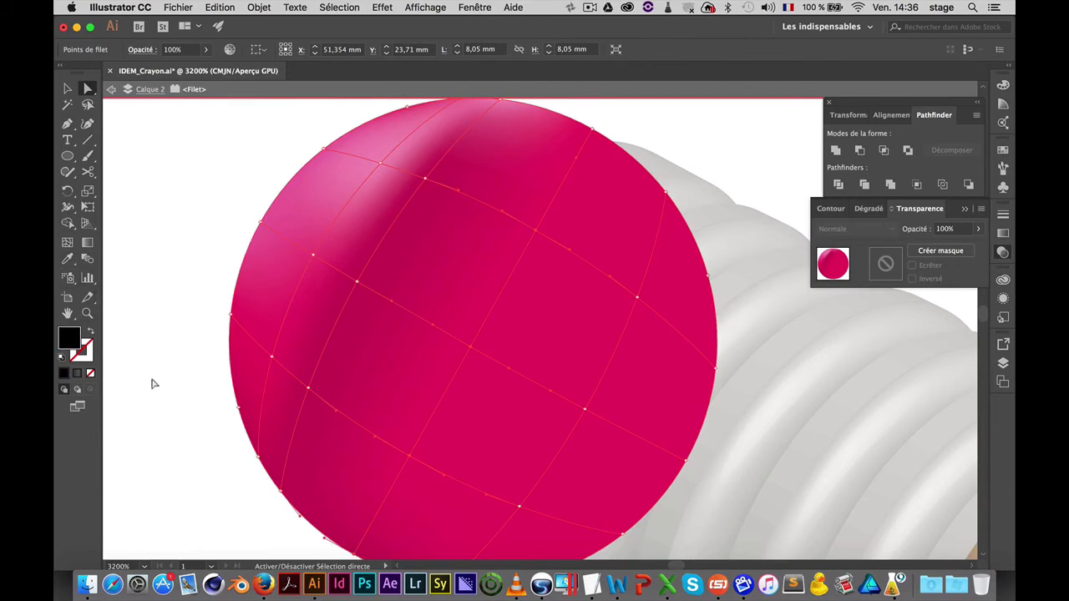
{"action": "scroll", "coordinate": [386, 353], "scroll_direction": "down", "scroll_amount": 3}
{"action": "key", "text": "i"}
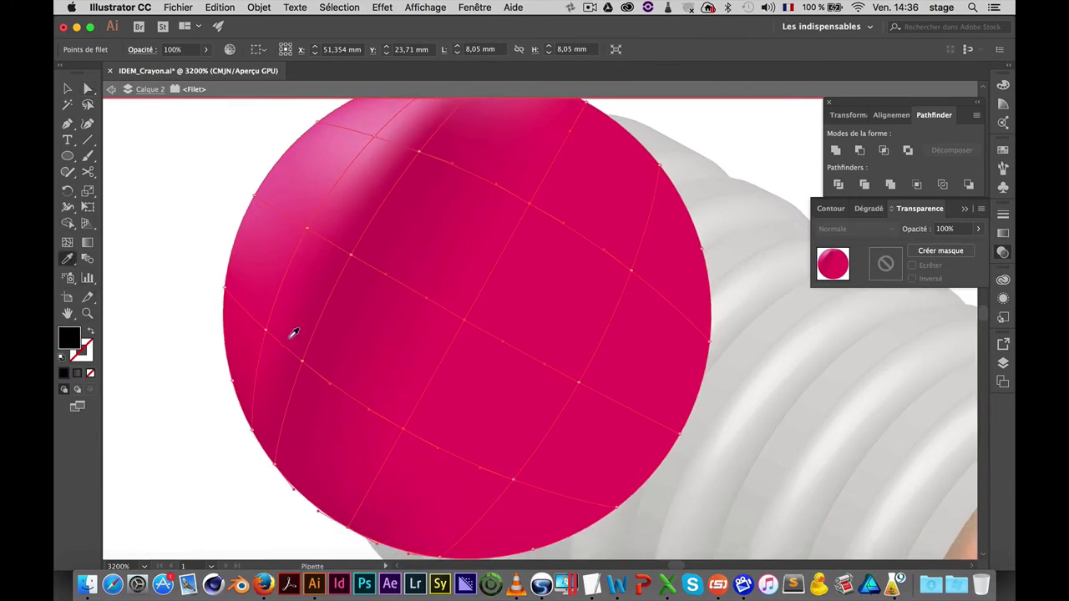
{"action": "left_click", "coordinate": [250, 355]}
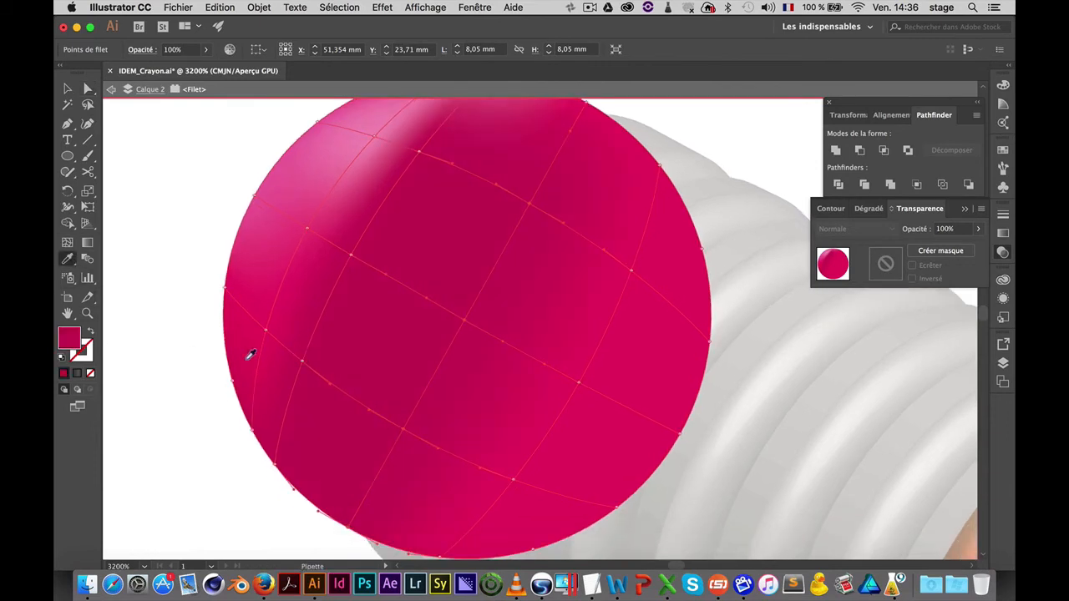
Deepen the central line's mesh points to dark magenta 911045, then leave the eraser mesh's isolation mode
{"action": "double_click", "coordinate": [69, 338]}
{"action": "left_click", "coordinate": [511, 282]}
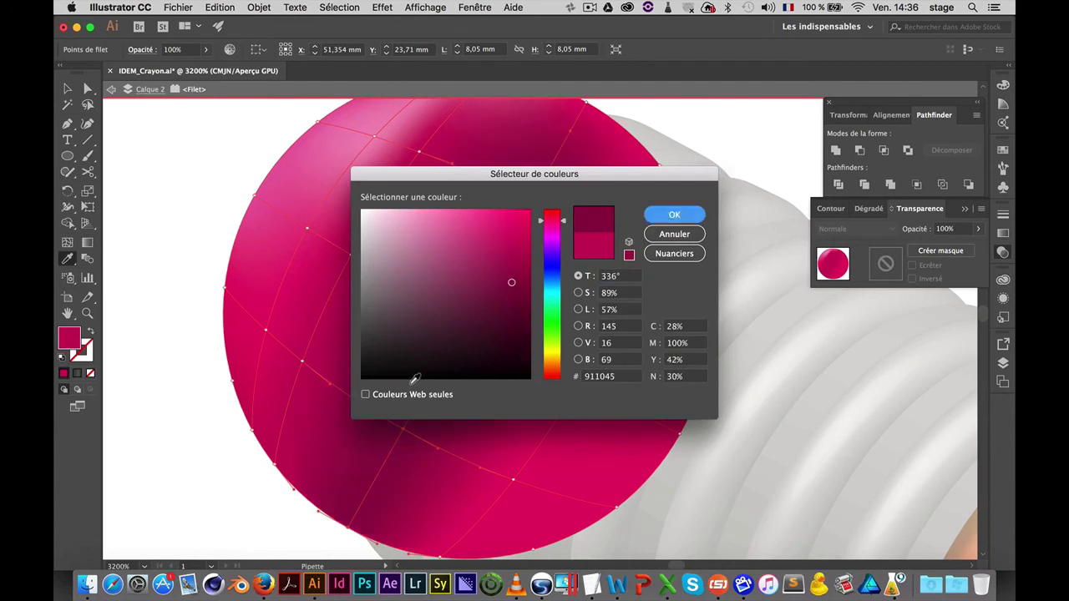
{"action": "key", "text": "Return"}
{"action": "key", "text": "z"}
{"action": "left_click", "coordinate": [68, 88]}
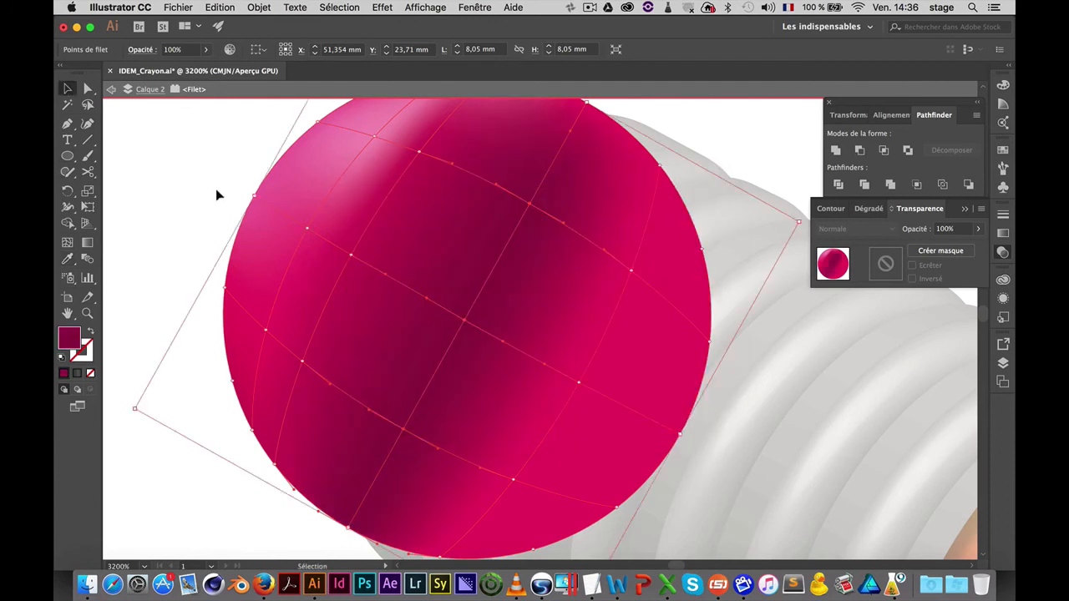
{"action": "left_click", "coordinate": [215, 189]}
{"action": "left_click", "coordinate": [612, 329], "text": "alt+super"}
{"action": "left_click", "coordinate": [296, 306], "text": "alt+super"}
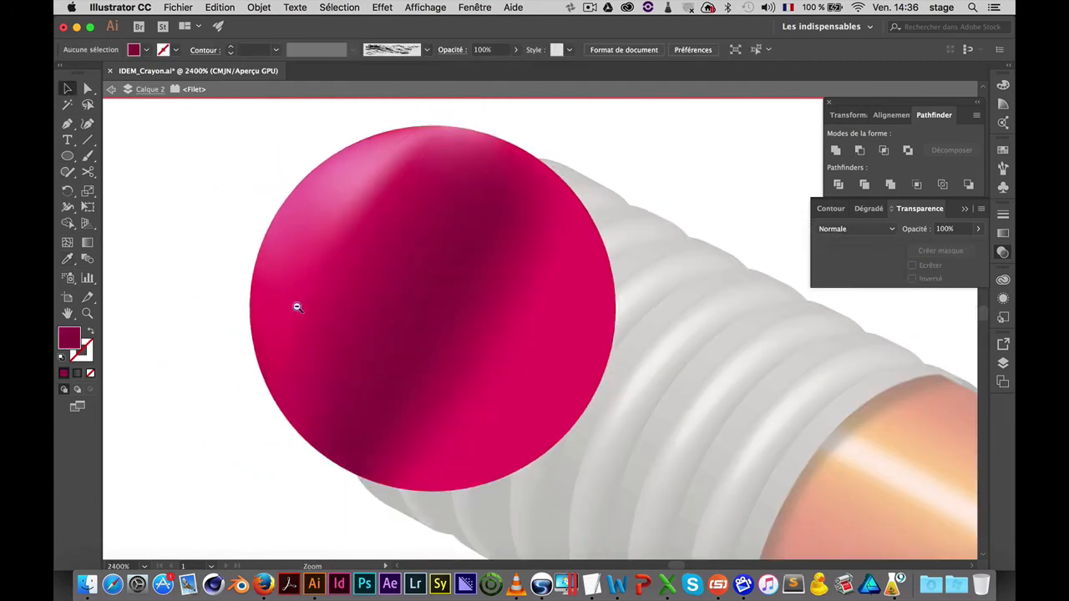
{"action": "double_click", "coordinate": [210, 289]}
Delete the leftover black hexagonal pencil body and the spare grey ferrule beside the orange pencil
{"action": "left_click", "coordinate": [513, 370], "text": "alt+super"}
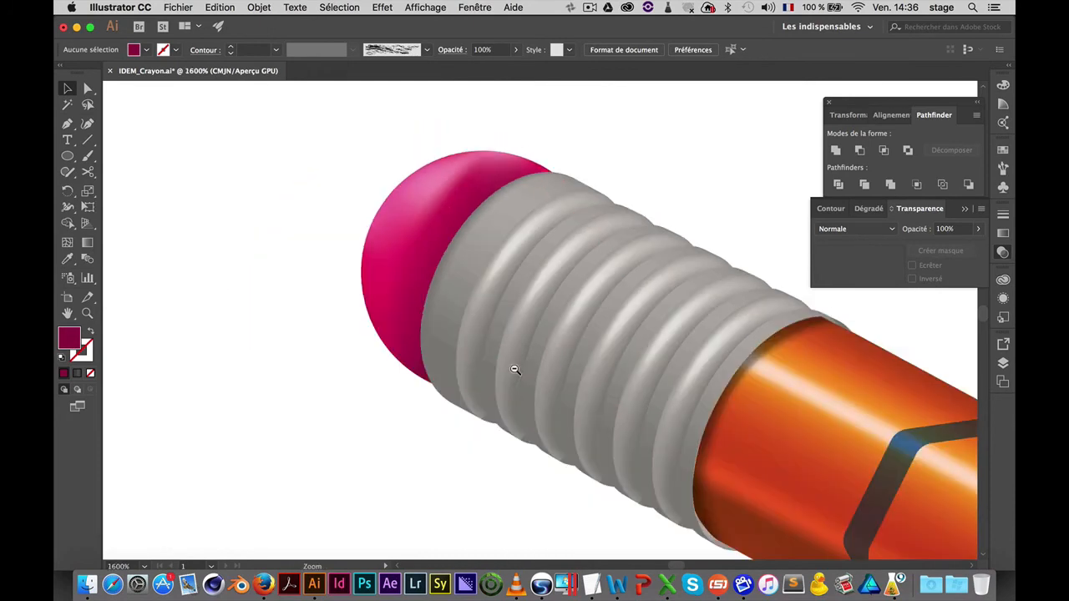
{"action": "left_click", "coordinate": [513, 370], "text": "alt+super"}
{"action": "left_click", "coordinate": [543, 375], "text": "alt+super"}
{"action": "left_click", "coordinate": [545, 375], "text": "alt+super"}
{"action": "left_click", "coordinate": [548, 375], "text": "alt+super"}
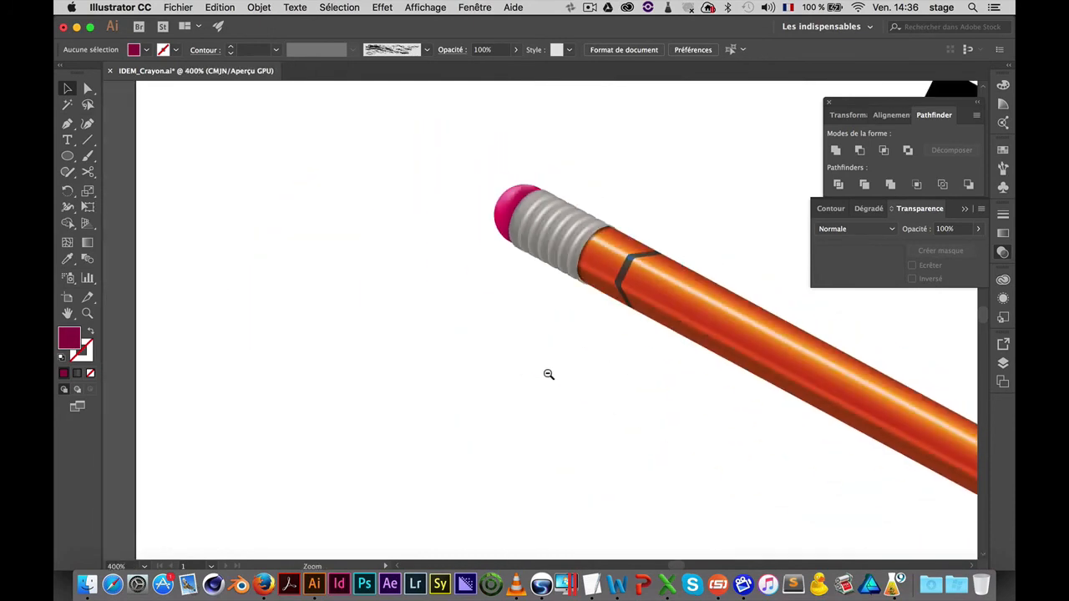
{"action": "left_click", "coordinate": [551, 374], "text": "alt+super"}
{"action": "left_click", "coordinate": [635, 362], "text": "alt+super"}
{"action": "left_click_drag", "start_coordinate": [623, 363], "coordinate": [518, 341]}
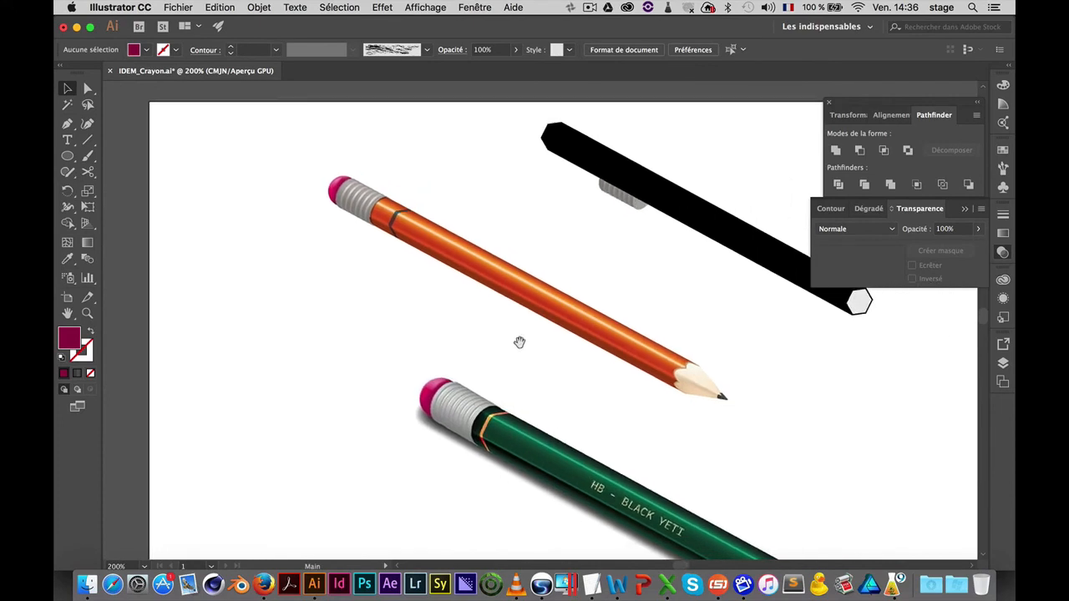
{"action": "left_click_drag", "start_coordinate": [552, 300], "coordinate": [484, 319]}
{"action": "left_click", "coordinate": [569, 224]}
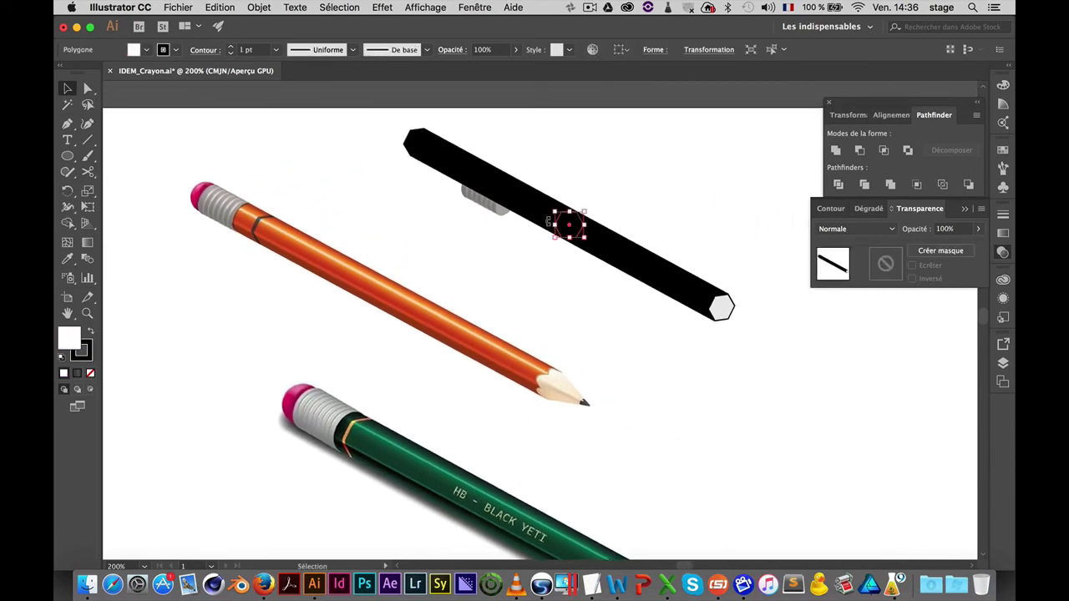
{"action": "key", "text": "Delete"}
{"action": "left_click", "coordinate": [504, 196]}
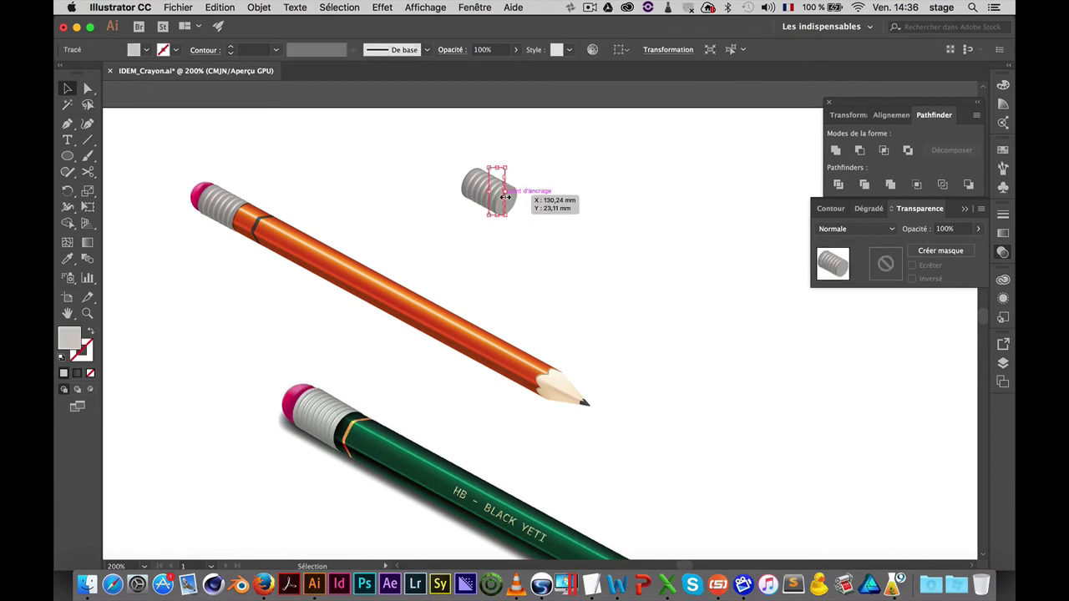
{"action": "key", "text": "Delete"}
Examine the orange pencil up close and at full length, comparing it with the green reference pencil
{"action": "key", "text": "ctrl+minus"}
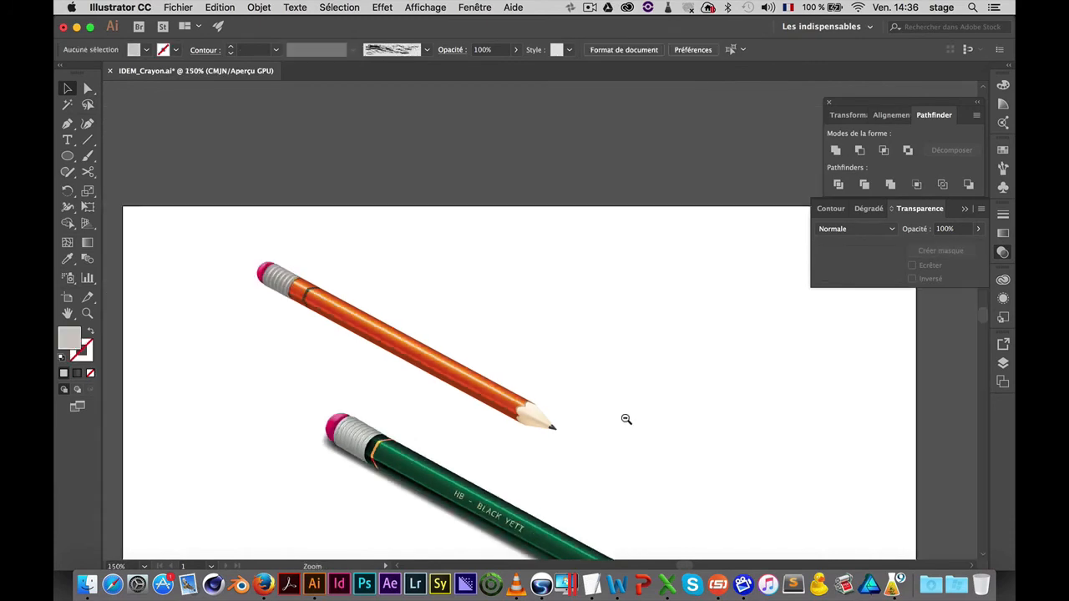
{"action": "left_click_drag", "start_coordinate": [626, 420], "coordinate": [592, 308]}
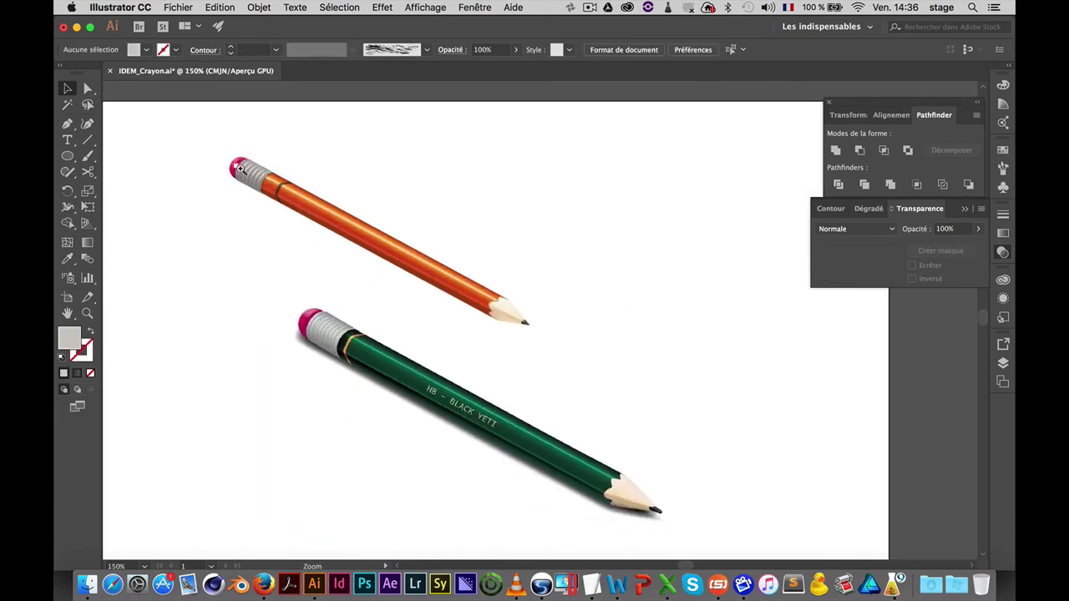
{"action": "mouse_move", "coordinate": [241, 162]}
{"action": "left_mouse_down"}
{"action": "mouse_move", "coordinate": [580, 297]}
{"action": "mouse_move", "coordinate": [454, 260]}
{"action": "left_mouse_up"}
{"action": "left_click", "coordinate": [539, 198]}
{"action": "left_click", "coordinate": [623, 378], "text": "alt+super"}
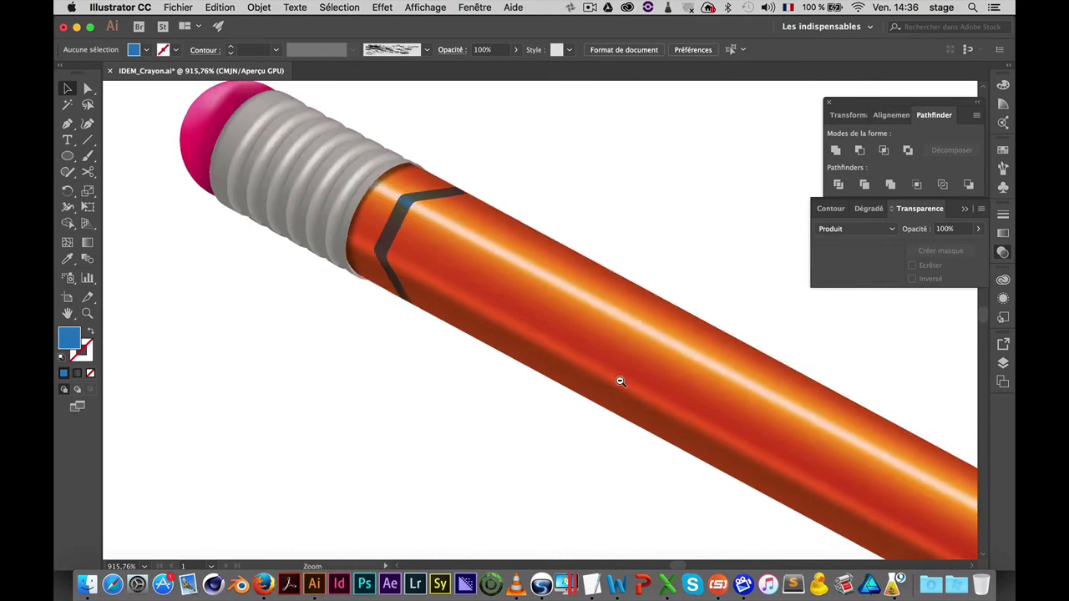
{"action": "left_click", "coordinate": [622, 377], "text": "alt+super"}
{"action": "left_click", "coordinate": [623, 377], "text": "alt+super"}
{"action": "left_click", "coordinate": [625, 377], "text": "alt+super"}
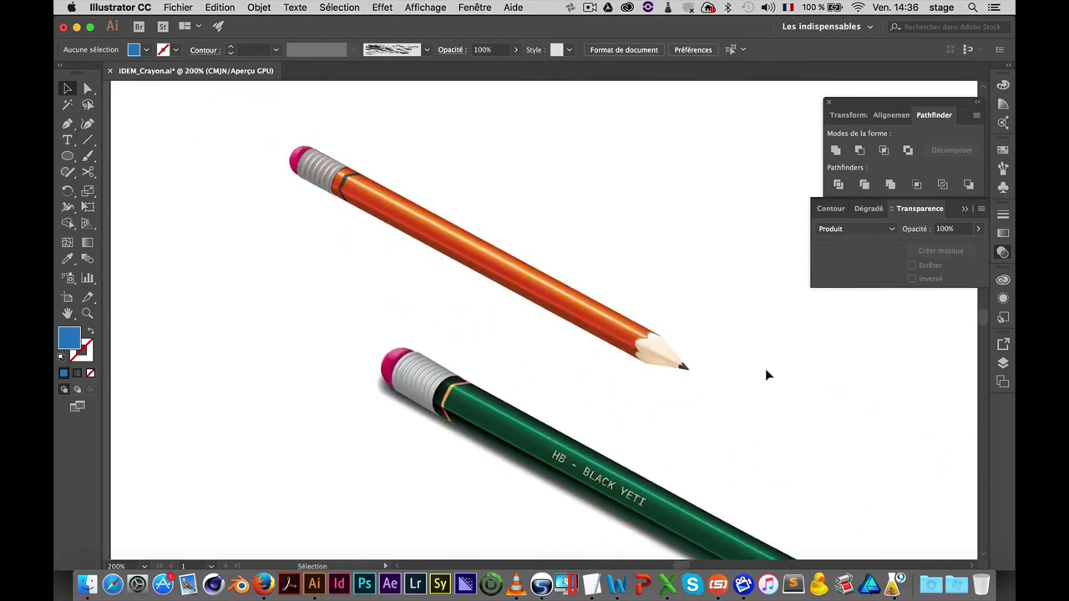
{"action": "left_click_drag", "start_coordinate": [624, 306], "coordinate": [588, 238]}
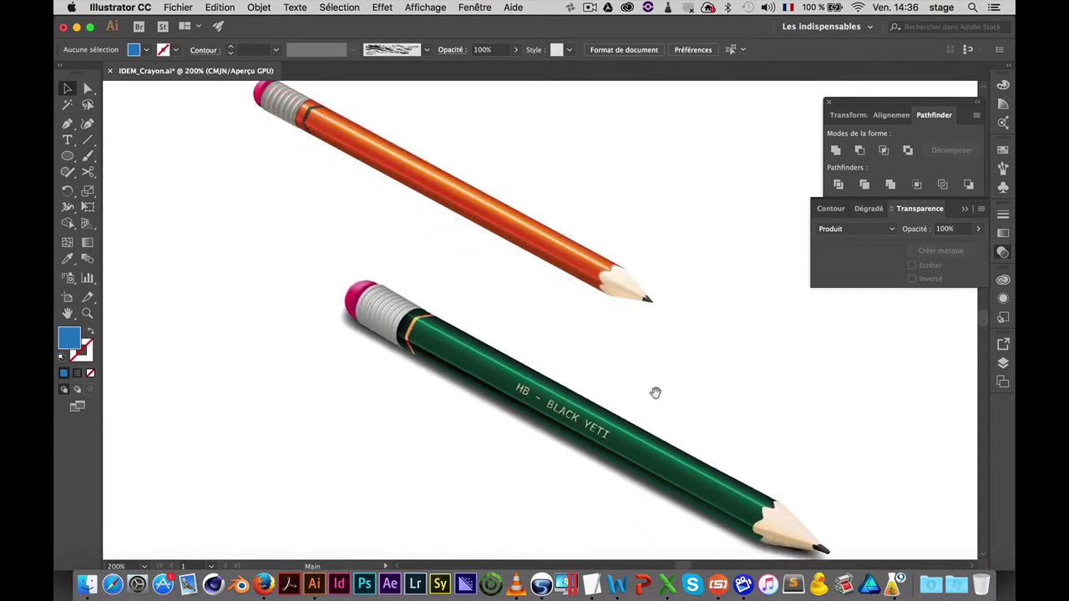
{"action": "mouse_move", "coordinate": [656, 392]}
{"action": "left_mouse_down"}
{"action": "mouse_move", "coordinate": [660, 365]}
{"action": "mouse_move", "coordinate": [559, 312]}
{"action": "mouse_move", "coordinate": [674, 465]}
{"action": "mouse_move", "coordinate": [643, 410]}
{"action": "mouse_move", "coordinate": [653, 422]}
{"action": "left_mouse_up"}
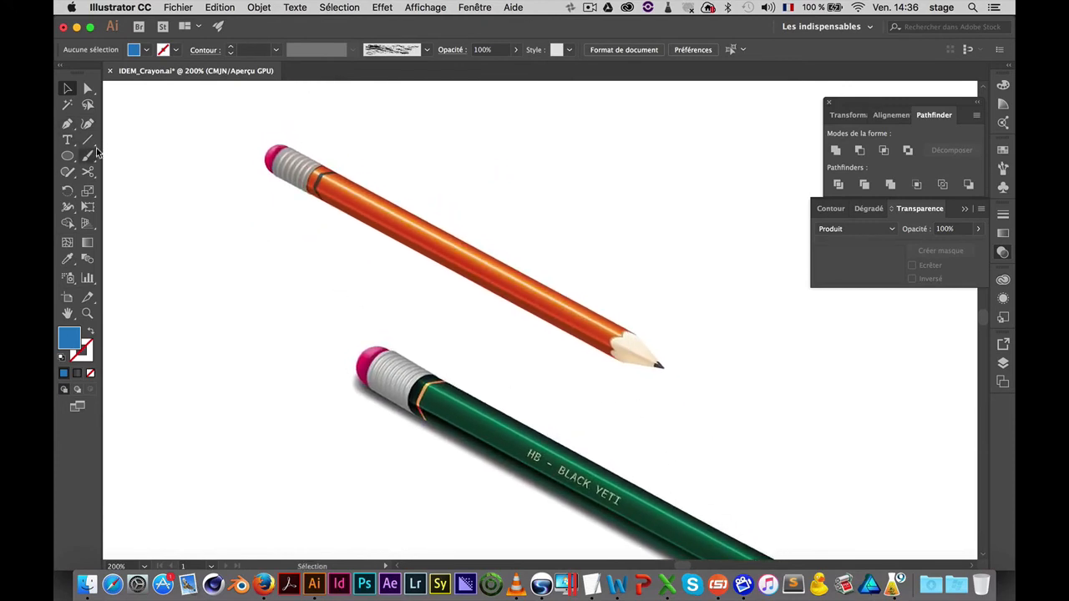
Draw a long horizontal rectangle about 87 mm by 8 mm in the empty area above the orange pencil
{"action": "left_click", "coordinate": [67, 157]}
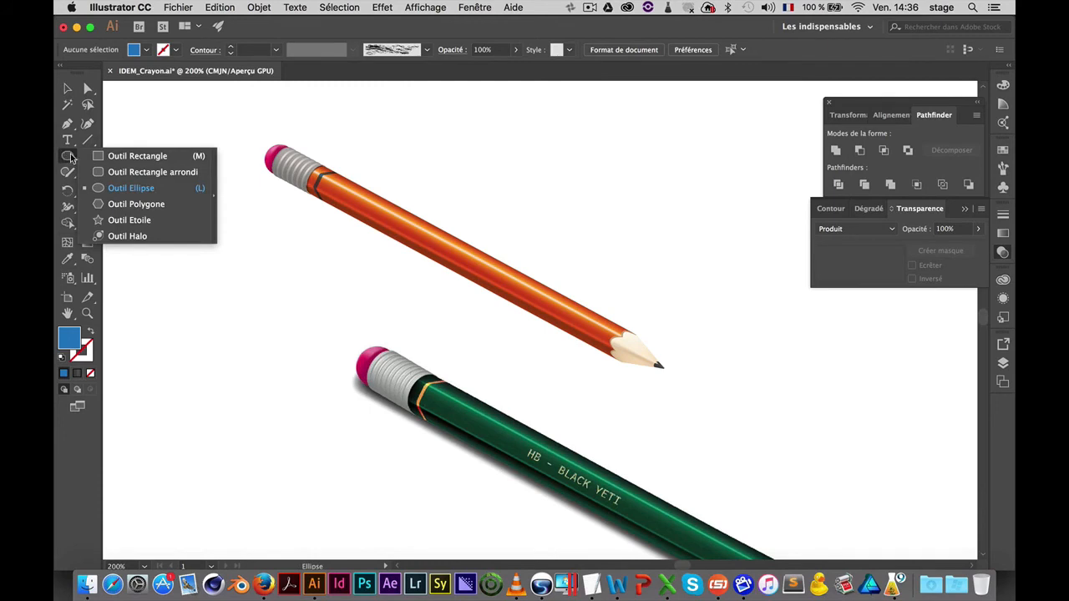
{"action": "left_click", "coordinate": [124, 157]}
{"action": "left_click_drag", "start_coordinate": [467, 131], "coordinate": [798, 159]}
{"action": "scroll", "coordinate": [673, 231], "scroll_direction": "right", "scroll_amount": 5}
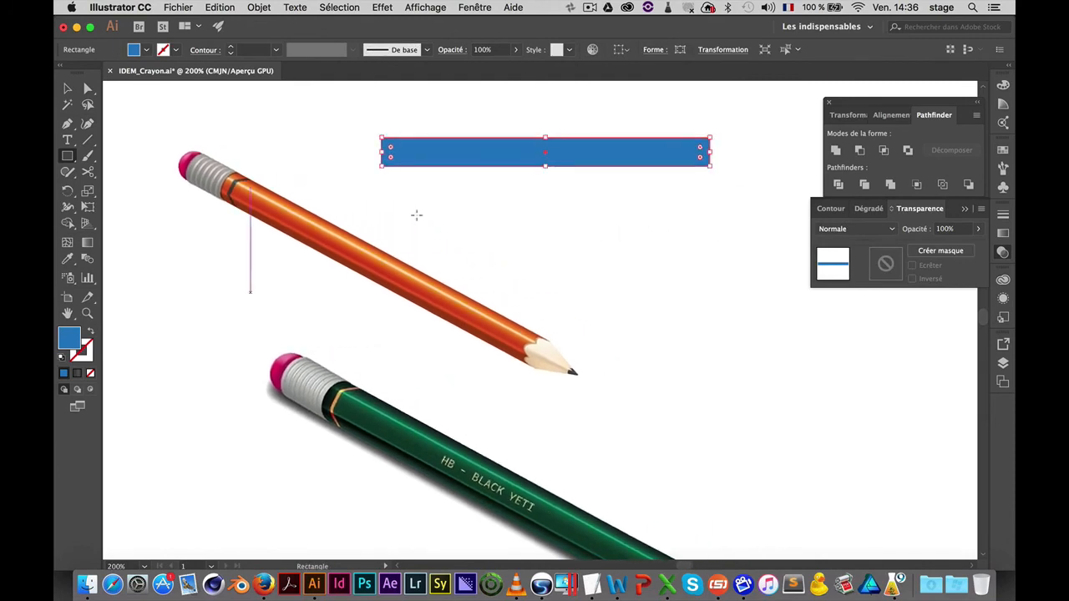
Convert the blue rectangle into a gradient mesh with four rows and four columns
{"action": "left_click", "coordinate": [260, 8]}
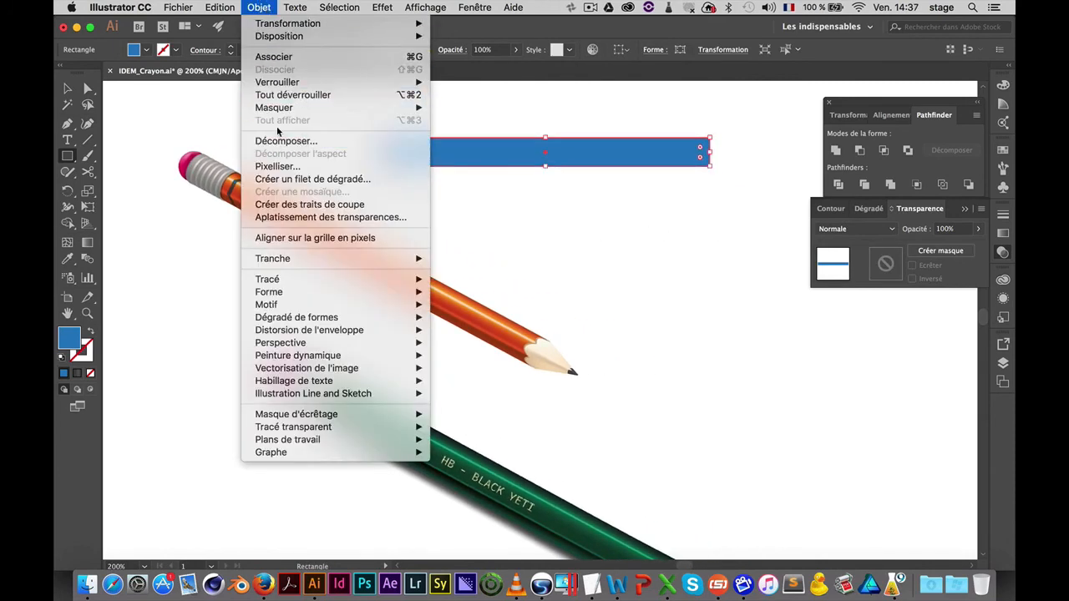
{"action": "left_click", "coordinate": [298, 179]}
{"action": "left_click", "coordinate": [676, 224]}
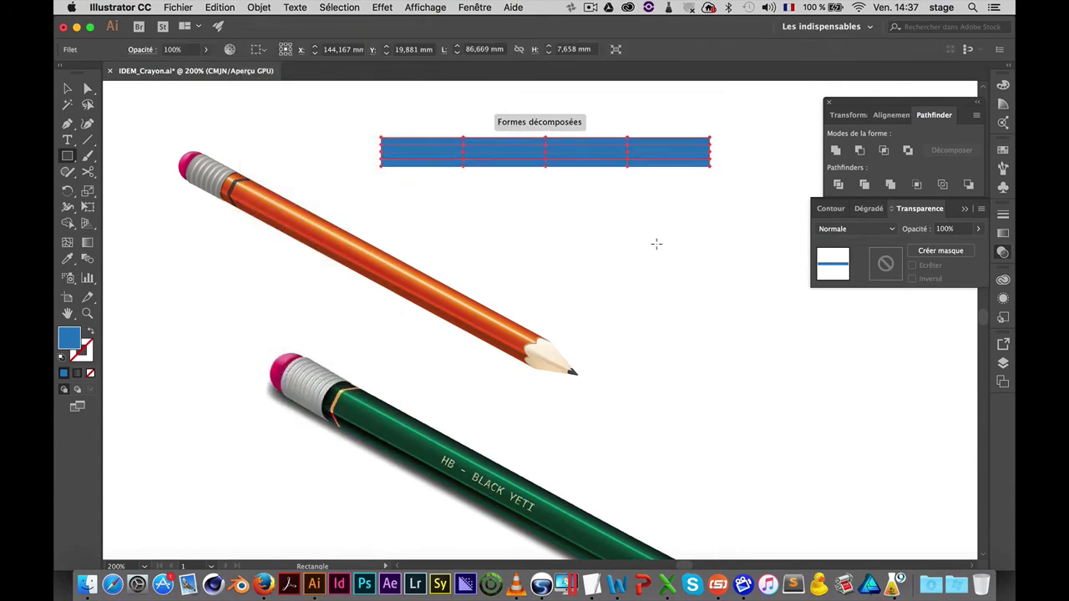
Fill the whole rectangular mesh with black (000000)
{"action": "double_click", "coordinate": [71, 342]}
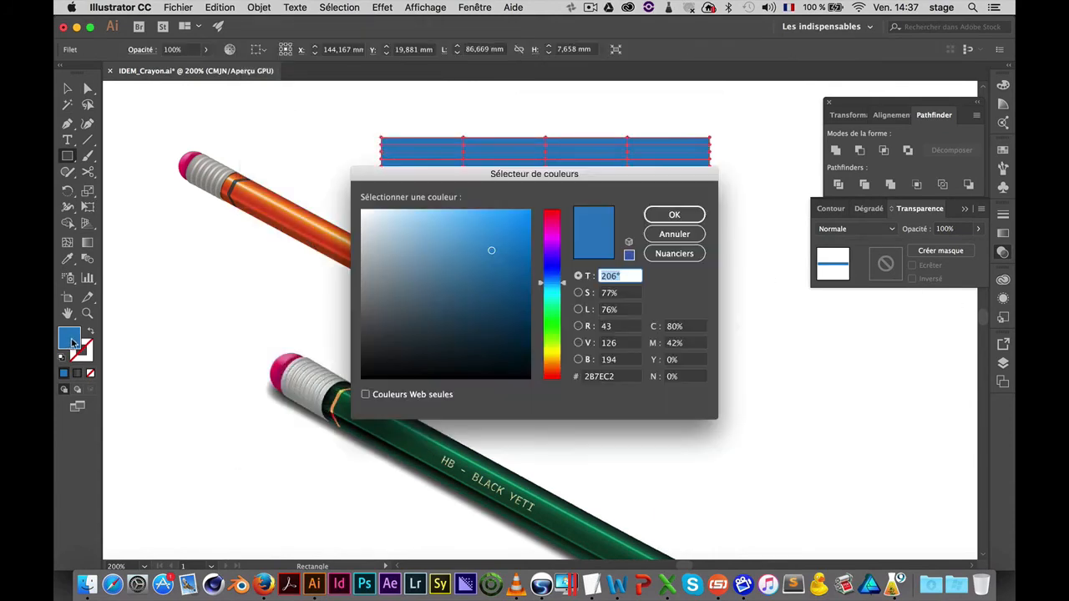
{"action": "left_click_drag", "start_coordinate": [432, 211], "coordinate": [347, 378]}
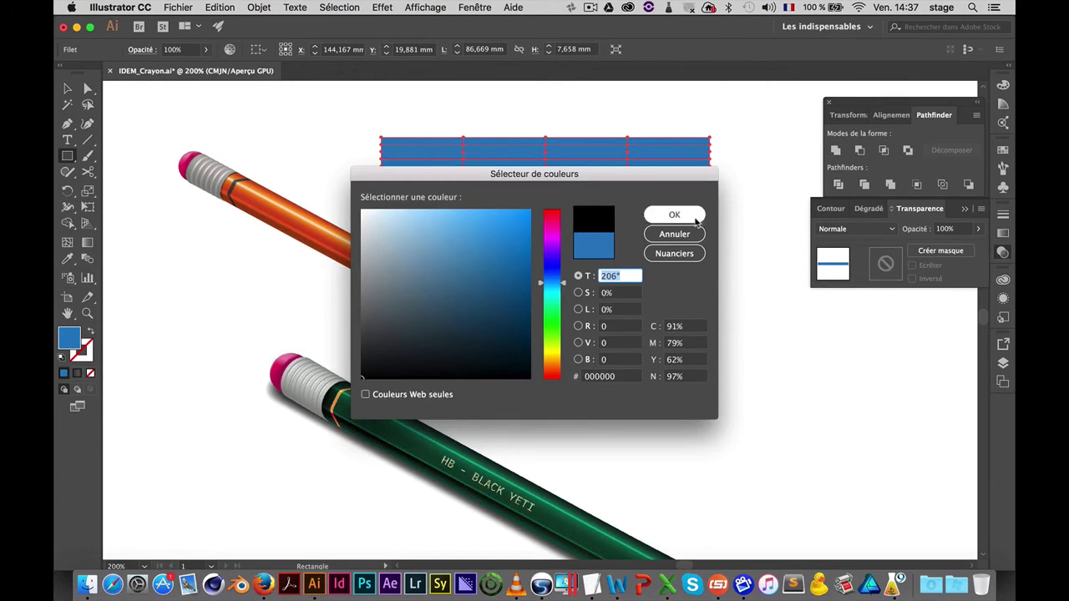
{"action": "left_click", "coordinate": [691, 217]}
{"action": "scroll", "coordinate": [603, 192], "scroll_direction": "right", "scroll_amount": 5}
{"action": "scroll", "coordinate": [602, 192], "scroll_direction": "down", "scroll_amount": 3}
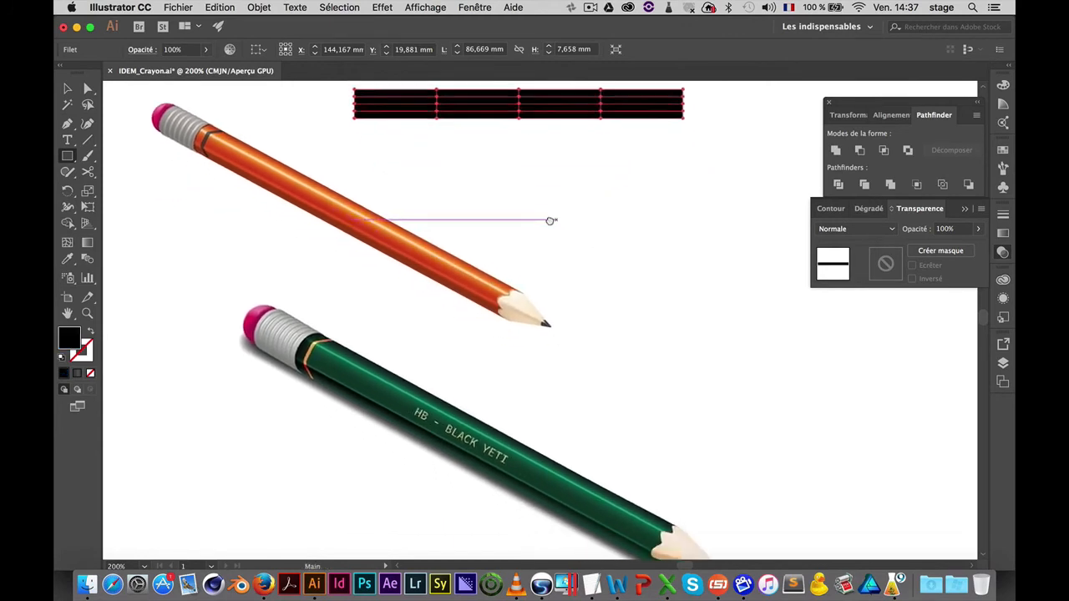
Set the opacity of the black mesh's outer edge points to 0% on all four sides
{"action": "key", "text": "a"}
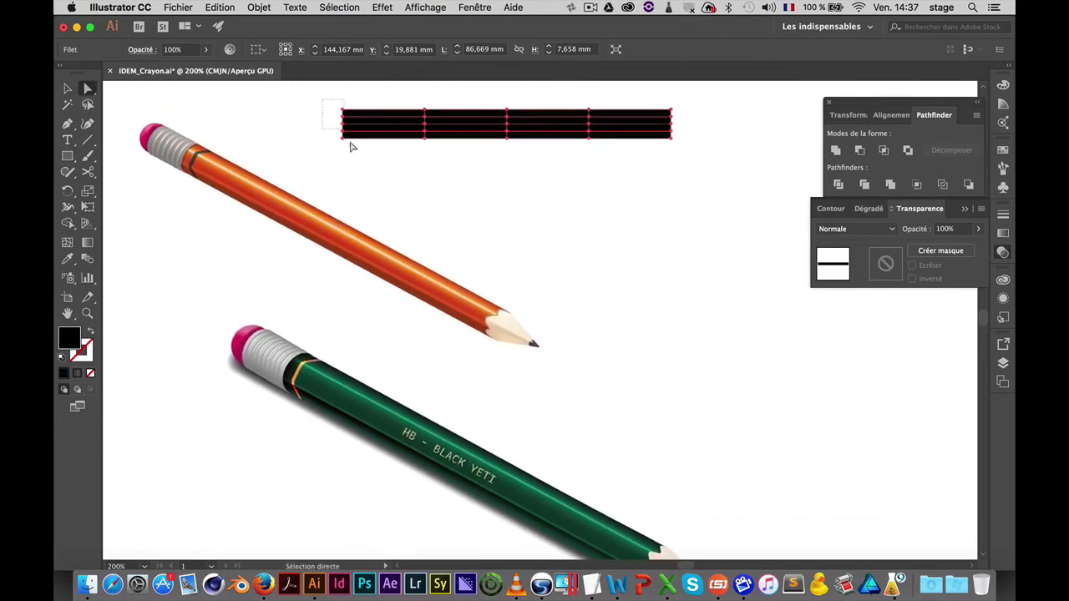
{"action": "left_click_drag", "start_coordinate": [351, 147], "coordinate": [352, 149]}
{"action": "left_click_drag", "start_coordinate": [410, 94], "coordinate": [684, 115]}
{"action": "left_click_drag", "start_coordinate": [706, 187], "coordinate": [657, 123]}
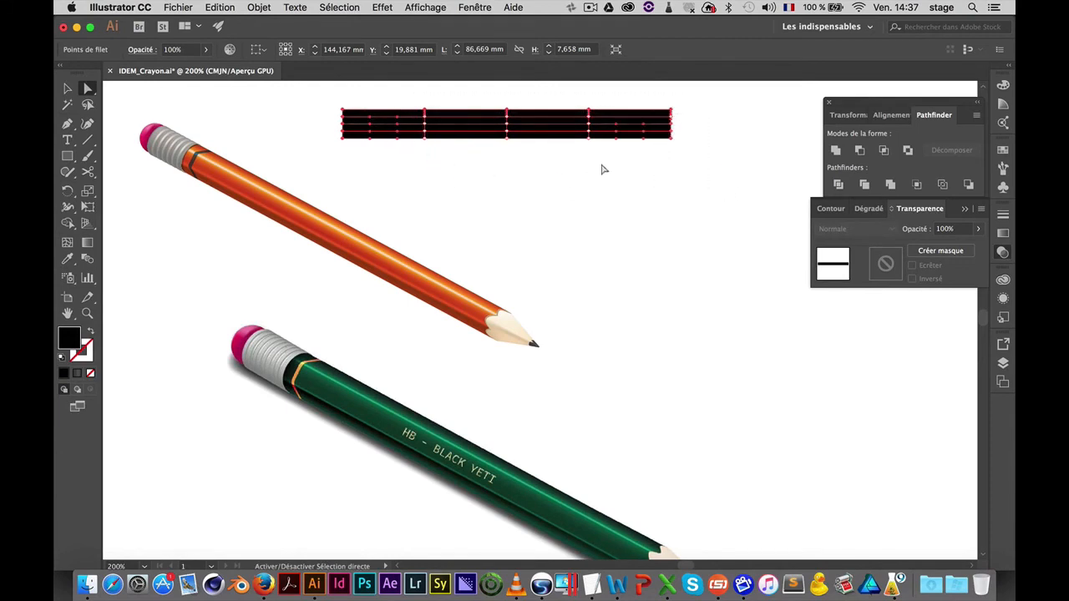
{"action": "left_click_drag", "start_coordinate": [603, 158], "coordinate": [411, 137]}
{"action": "left_click", "coordinate": [1003, 256]}
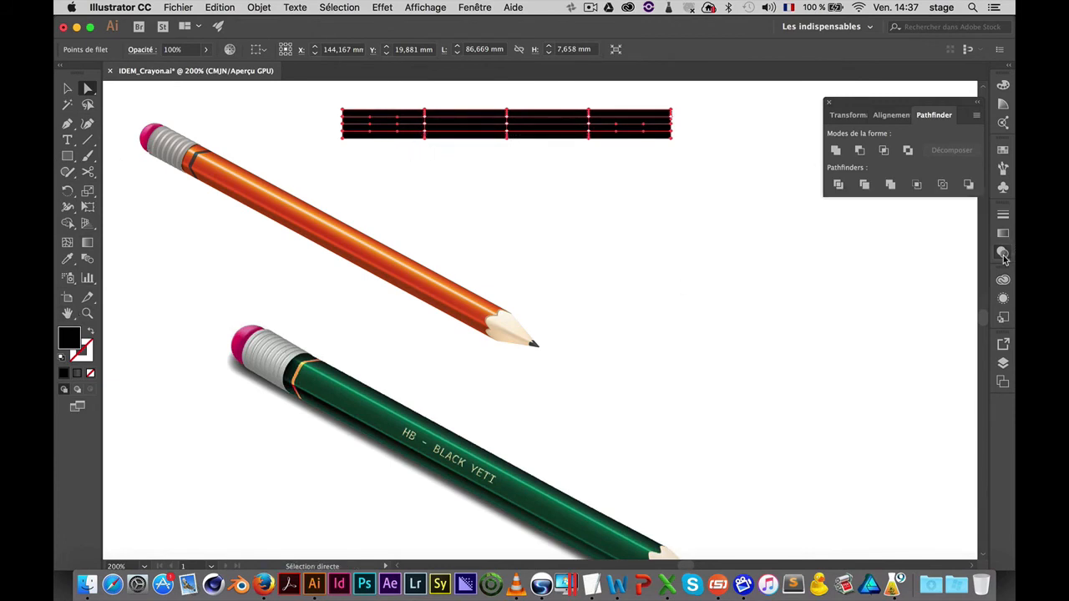
{"action": "left_click", "coordinate": [1003, 254]}
{"action": "left_click", "coordinate": [979, 230]}
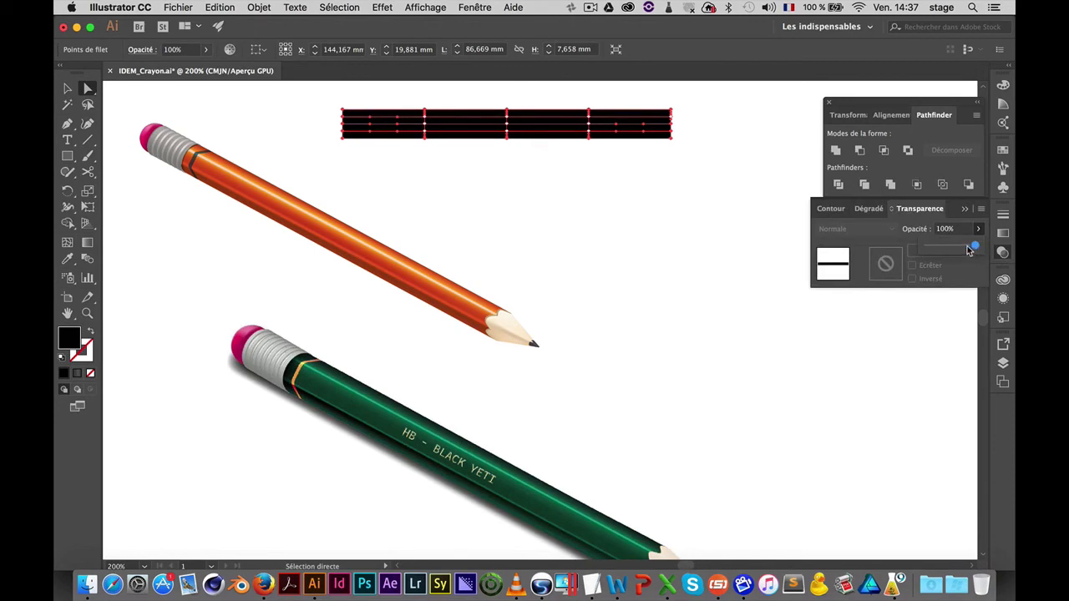
{"action": "left_click_drag", "start_coordinate": [969, 250], "coordinate": [906, 249]}
{"action": "left_click", "coordinate": [664, 223]}
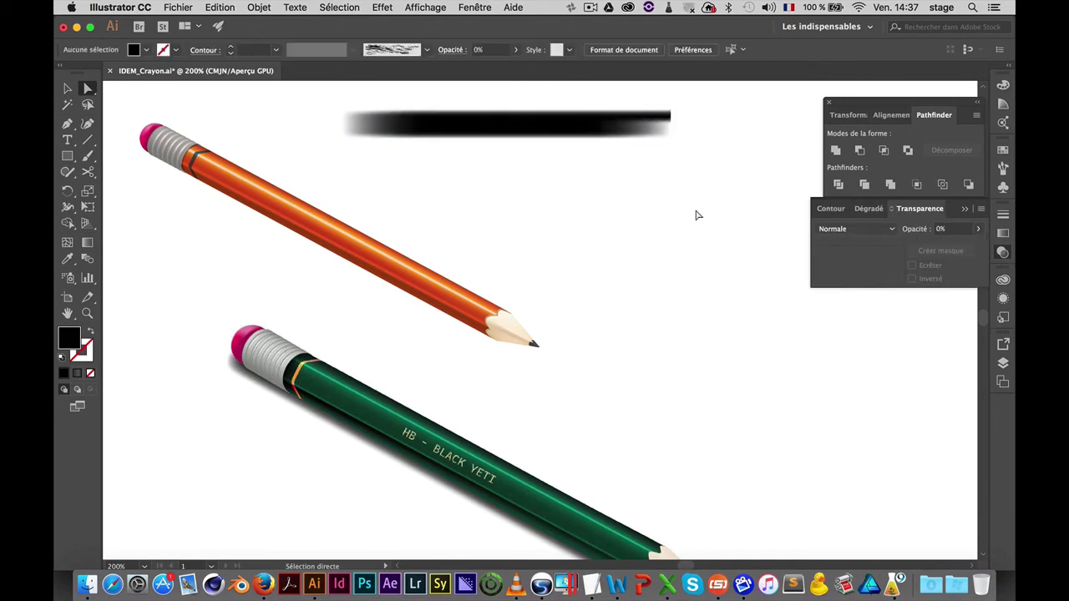
Set the opacity of the remaining opaque edge point on the mesh's right end to 0%
{"action": "left_click_drag", "start_coordinate": [678, 125], "coordinate": [678, 126]}
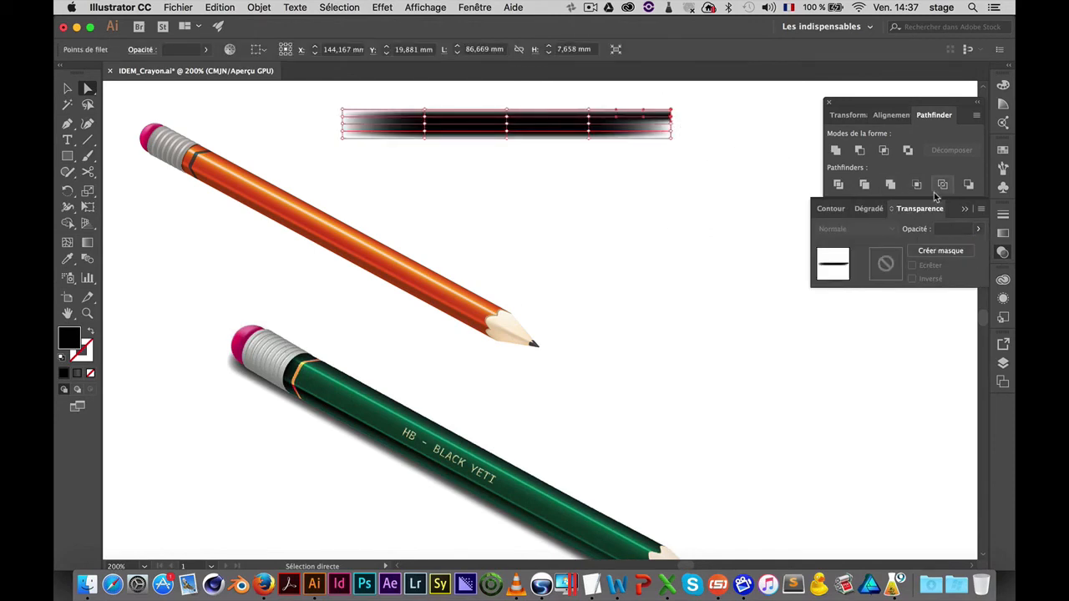
{"action": "left_click", "coordinate": [978, 229]}
{"action": "left_click_drag", "start_coordinate": [922, 251], "coordinate": [912, 249]}
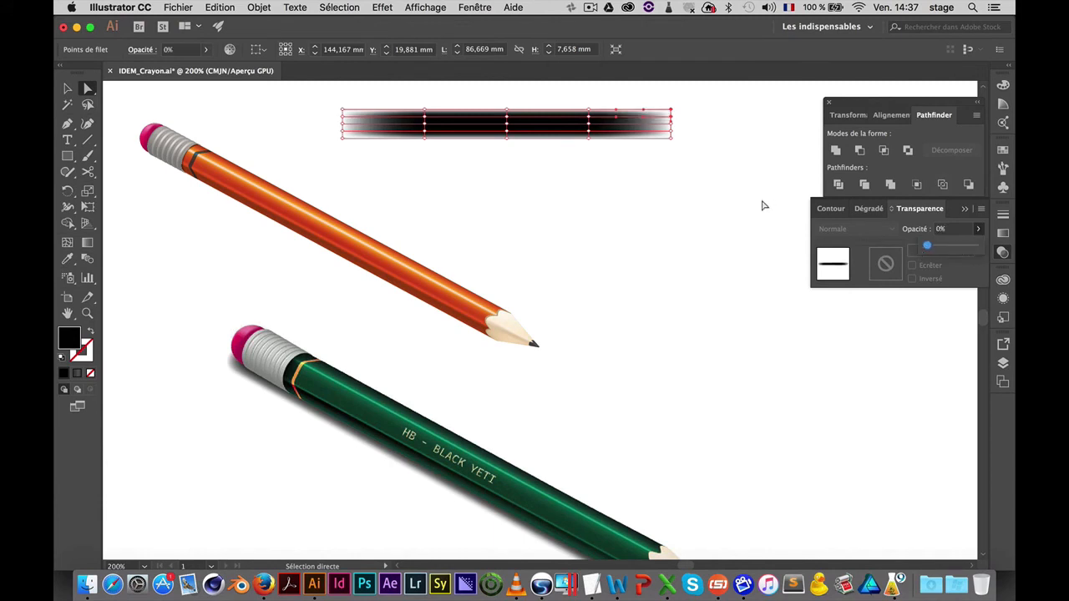
{"action": "left_click", "coordinate": [559, 313]}
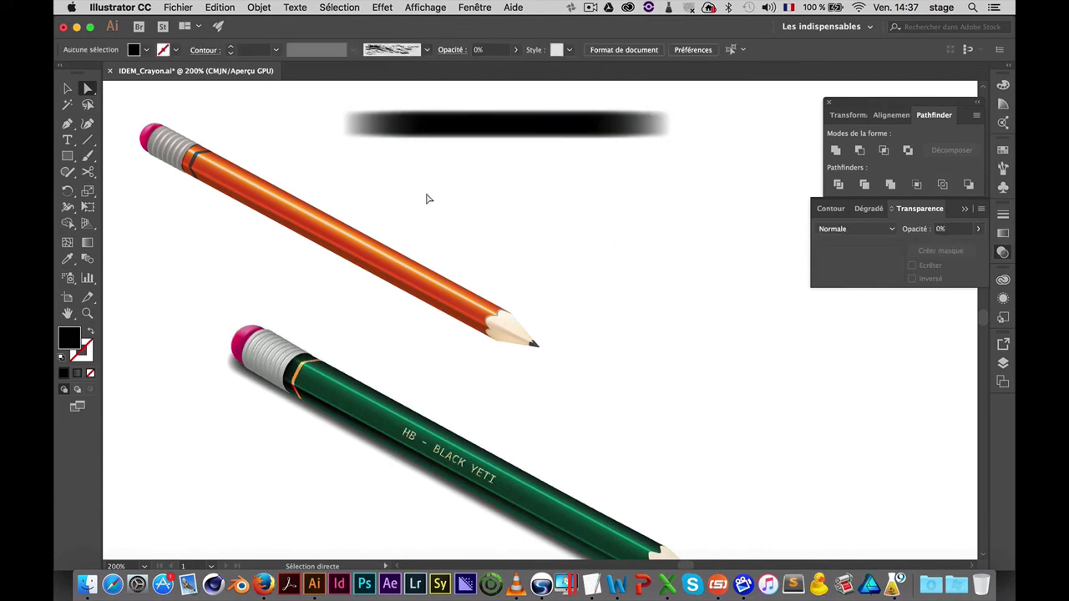
Try to move the mesh's upper inner row closer to its top edge in outline view
{"action": "left_click", "coordinate": [381, 132]}
{"action": "left_click", "coordinate": [335, 133]}
{"action": "left_click", "coordinate": [557, 175]}
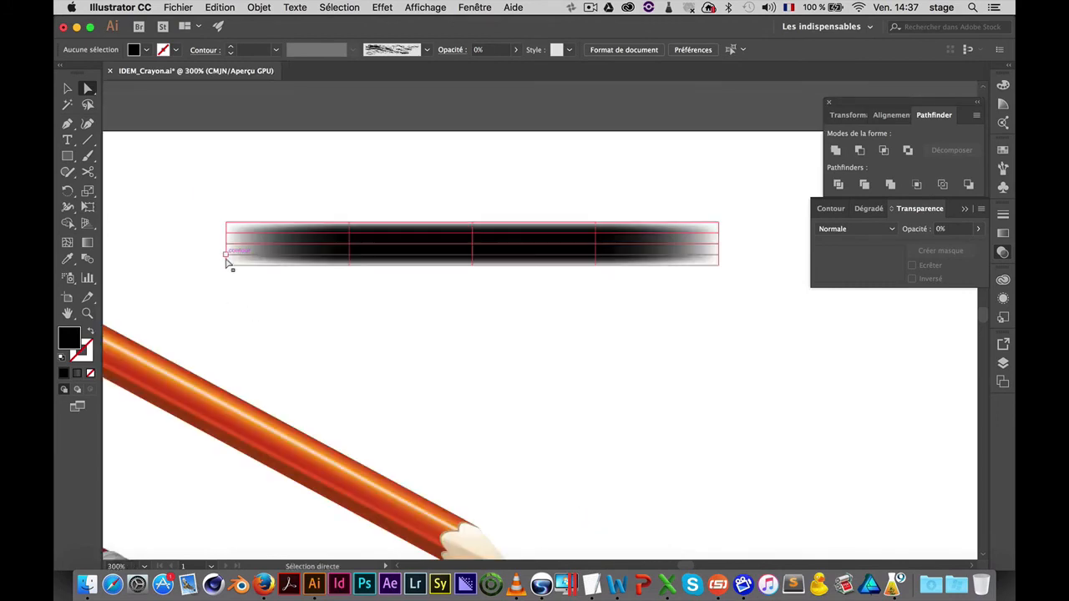
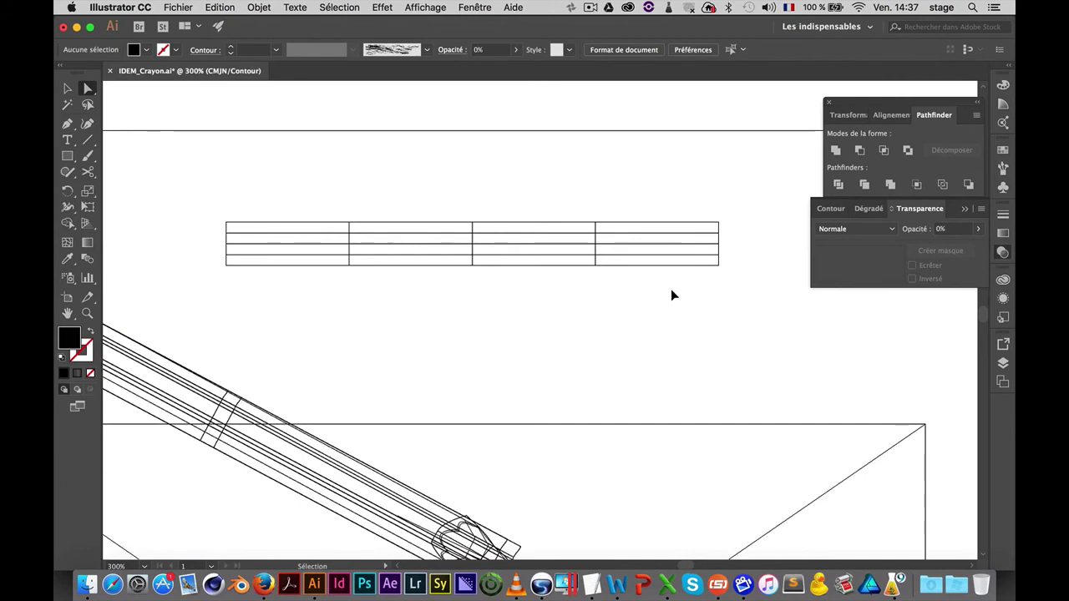
{"action": "left_click_drag", "start_coordinate": [198, 228], "coordinate": [723, 241]}
{"action": "key", "text": "super+space"}
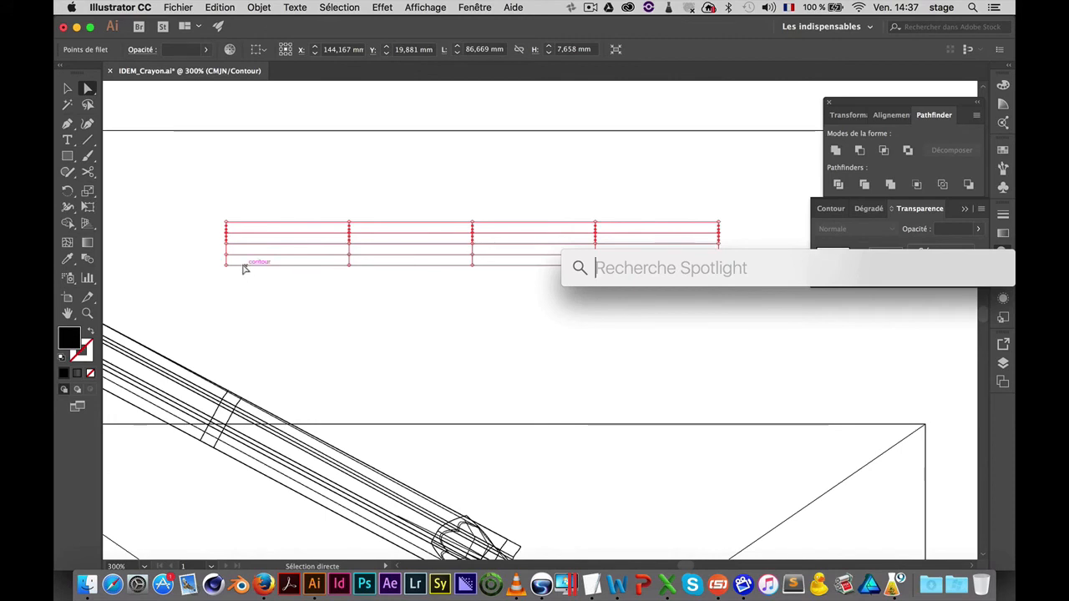
{"action": "left_click_drag", "start_coordinate": [349, 233], "coordinate": [350, 229]}
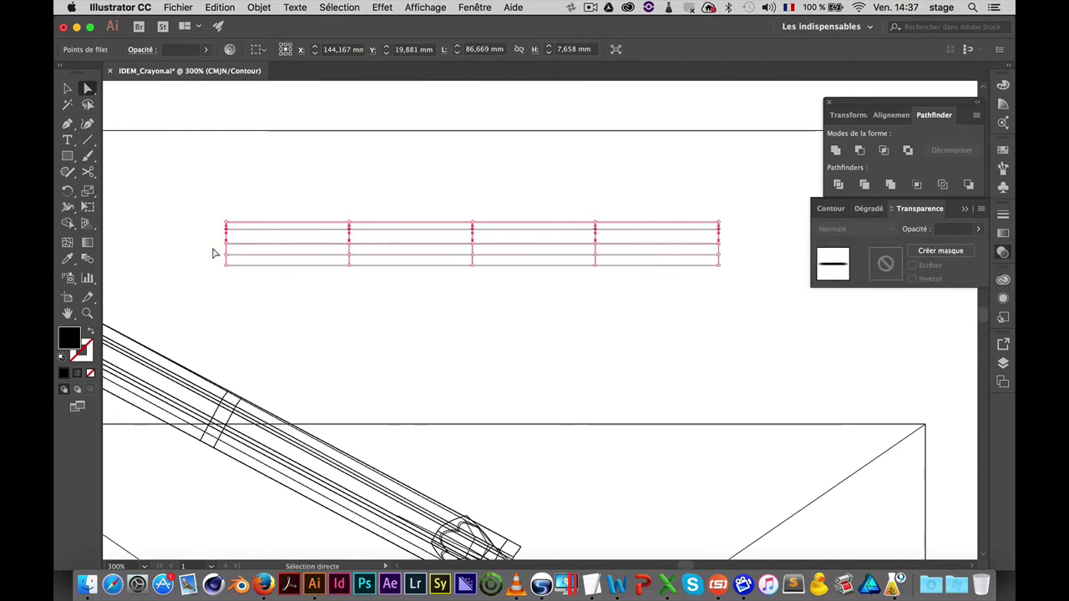
{"action": "left_click_drag", "start_coordinate": [213, 249], "coordinate": [730, 265]}
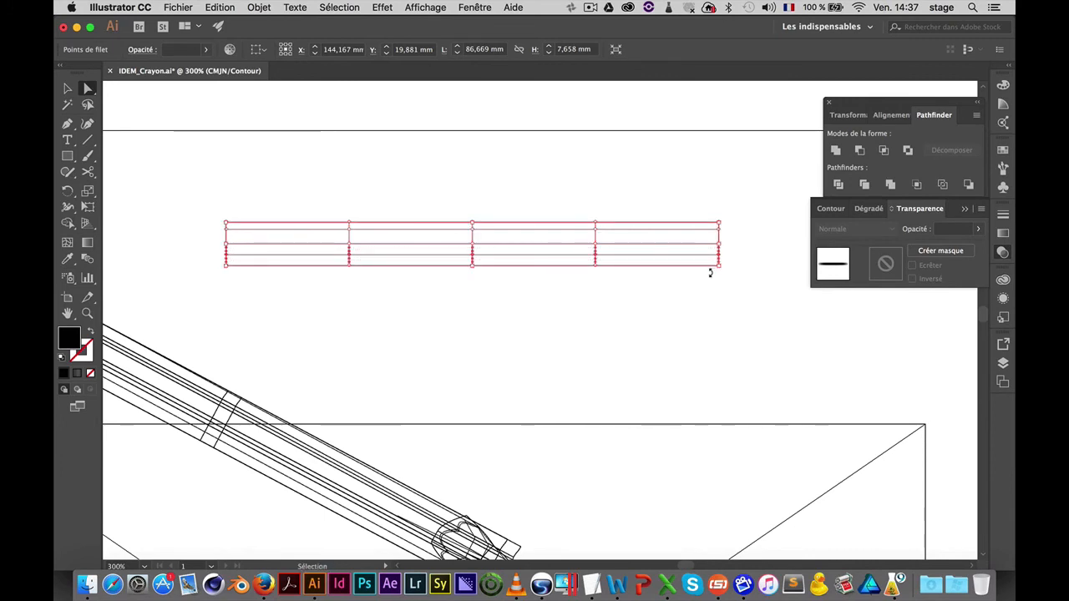
{"action": "key", "text": "cmd+z"}
Move the black mesh's upper inner row down close to the centre row
{"action": "key", "text": "z"}
{"action": "left_click_drag", "start_coordinate": [352, 240], "coordinate": [515, 278]}
{"action": "left_click_drag", "start_coordinate": [752, 185], "coordinate": [753, 217]}
{"action": "key", "text": "z"}
{"action": "left_click", "coordinate": [730, 348], "text": "alt"}
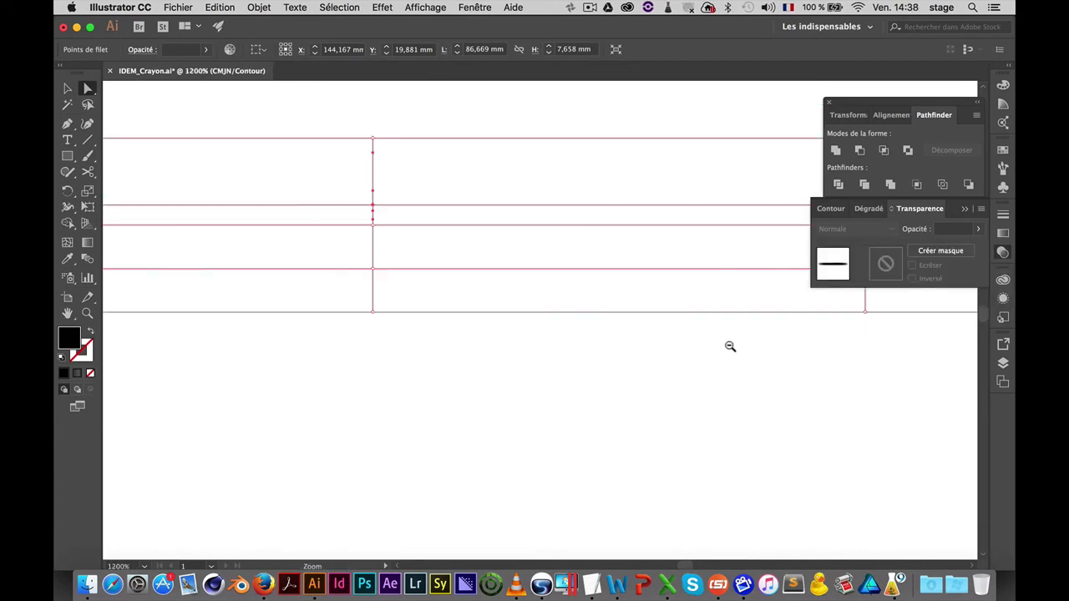
{"action": "left_click", "coordinate": [539, 323], "text": "alt"}
{"action": "left_click", "coordinate": [497, 337], "text": "alt"}
{"action": "left_click", "coordinate": [335, 339], "text": "alt"}
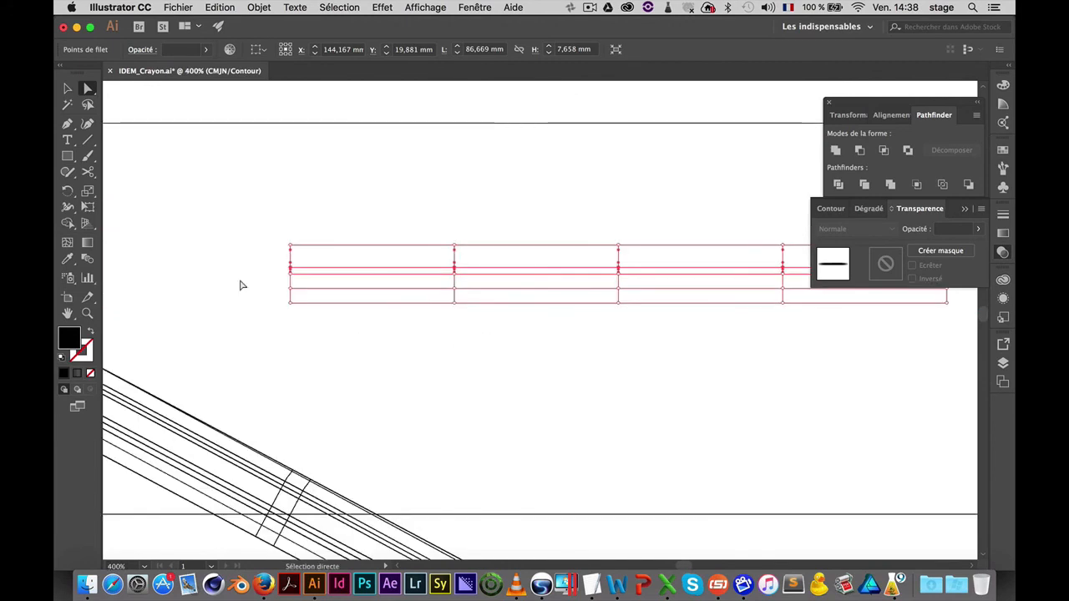
Move the mesh's lower inner row up toward the centre row and return to the colour preview
{"action": "left_click_drag", "start_coordinate": [257, 287], "coordinate": [962, 304]}
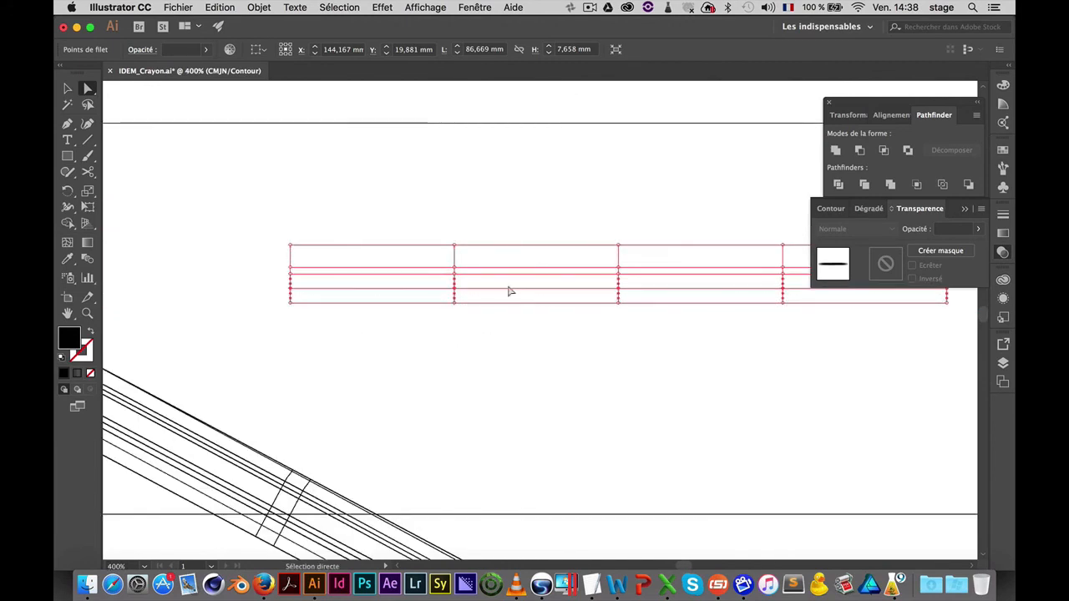
{"action": "left_click_drag", "start_coordinate": [455, 294], "coordinate": [456, 286]}
{"action": "left_click", "coordinate": [492, 351]}
{"action": "key", "text": "super+y"}
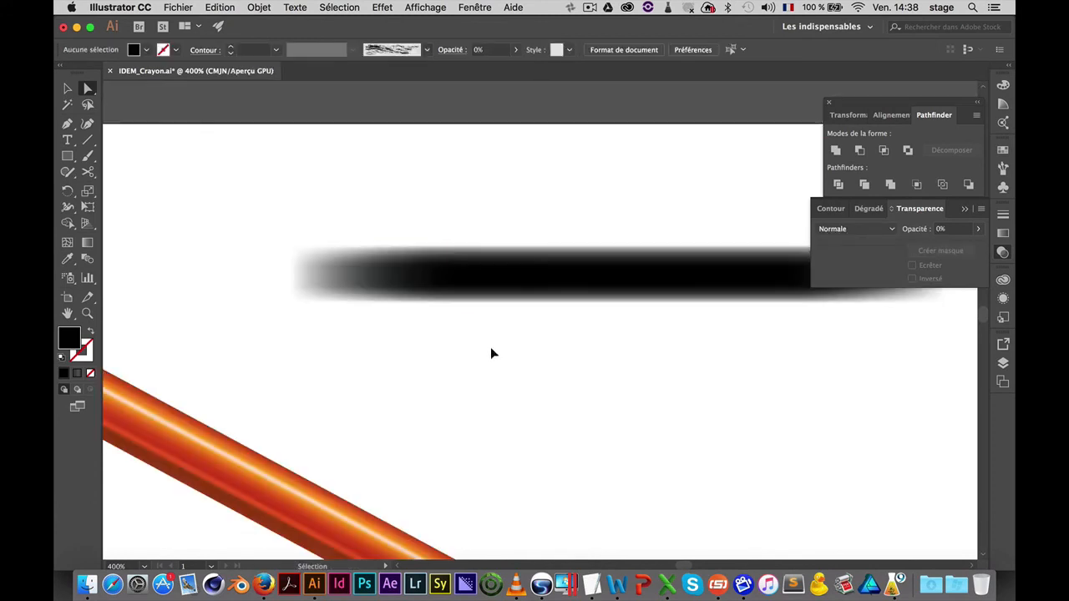
Stagger the mesh's left-end points so that the end tapers outward toward the centre row
{"action": "left_click", "coordinate": [540, 261]}
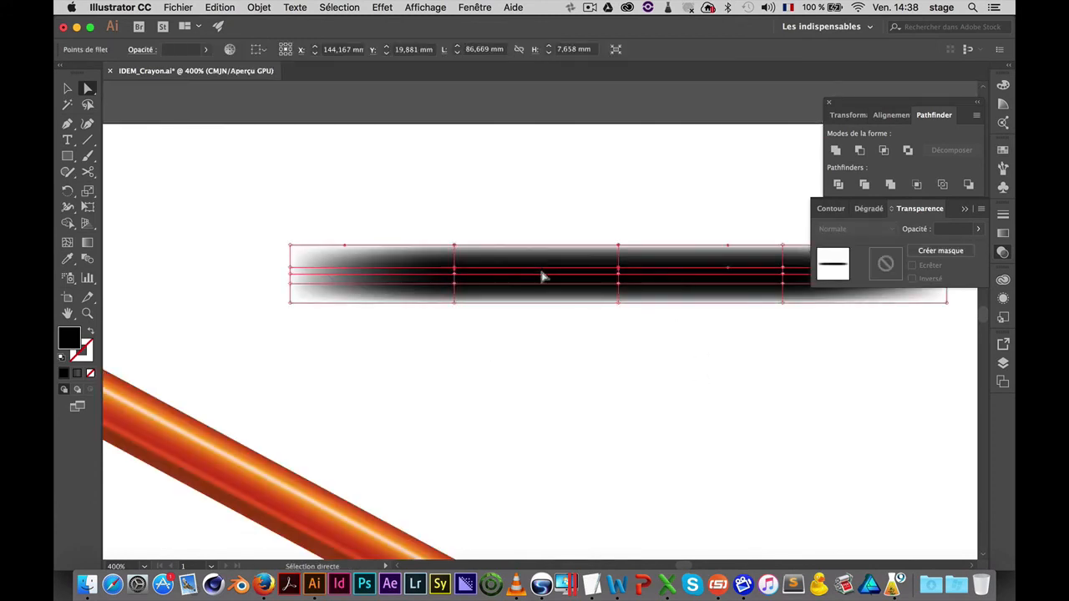
{"action": "left_click", "coordinate": [576, 292], "text": "alt+super"}
{"action": "left_click_drag", "start_coordinate": [526, 346], "coordinate": [480, 327]}
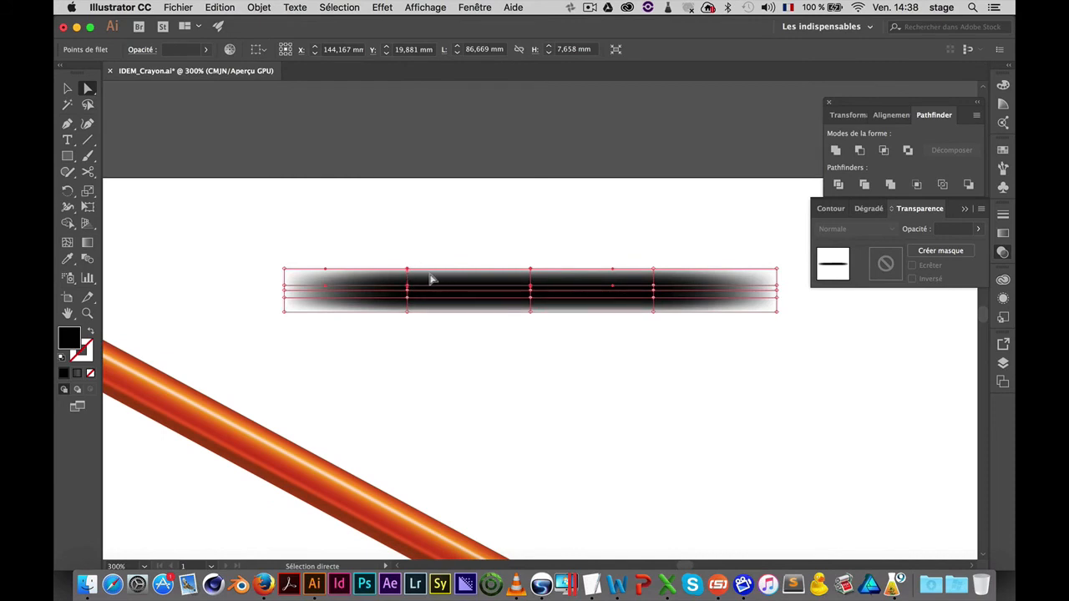
{"action": "left_click", "coordinate": [821, 389]}
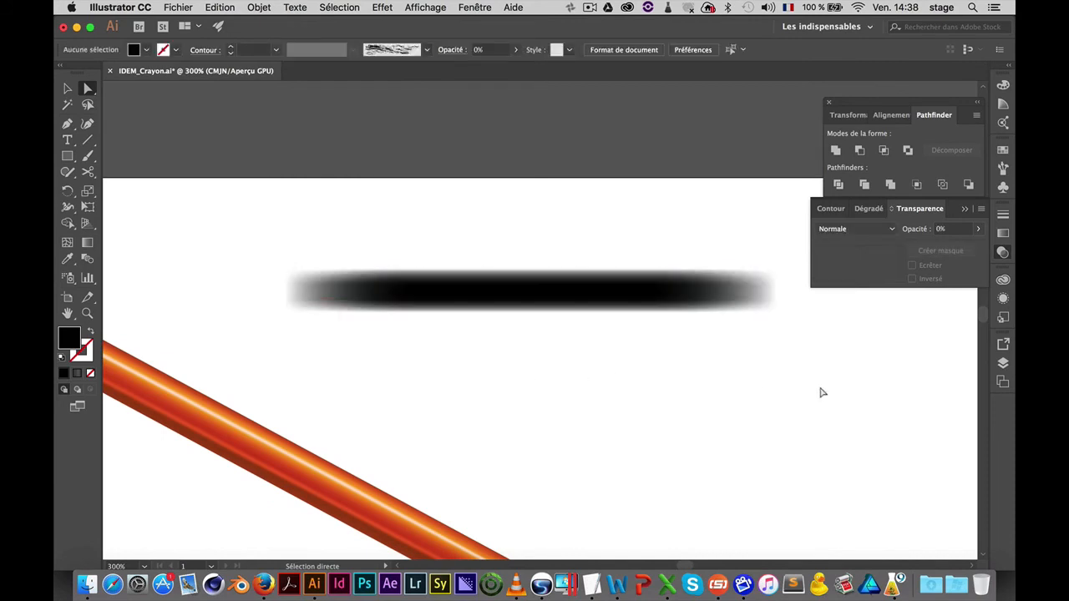
{"action": "left_click_drag", "start_coordinate": [651, 389], "coordinate": [709, 383]}
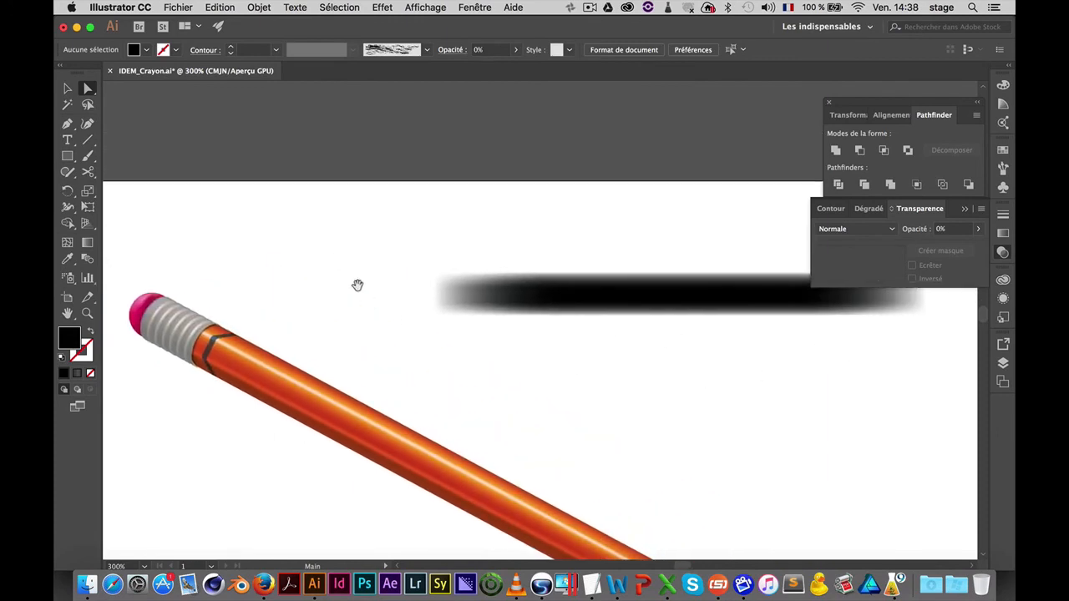
{"action": "left_click", "coordinate": [402, 262]}
{"action": "left_click", "coordinate": [481, 324]}
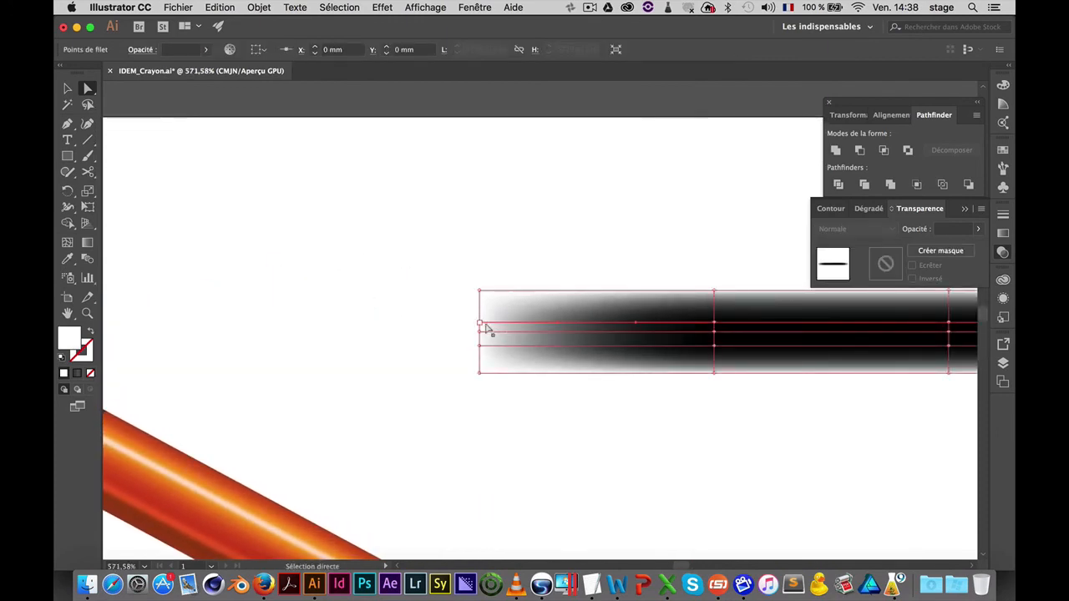
{"action": "left_click_drag", "start_coordinate": [480, 324], "coordinate": [621, 322]}
Reshape the handles and positions of the left-end mesh points to form a smooth rounded end
{"action": "key", "text": "p"}
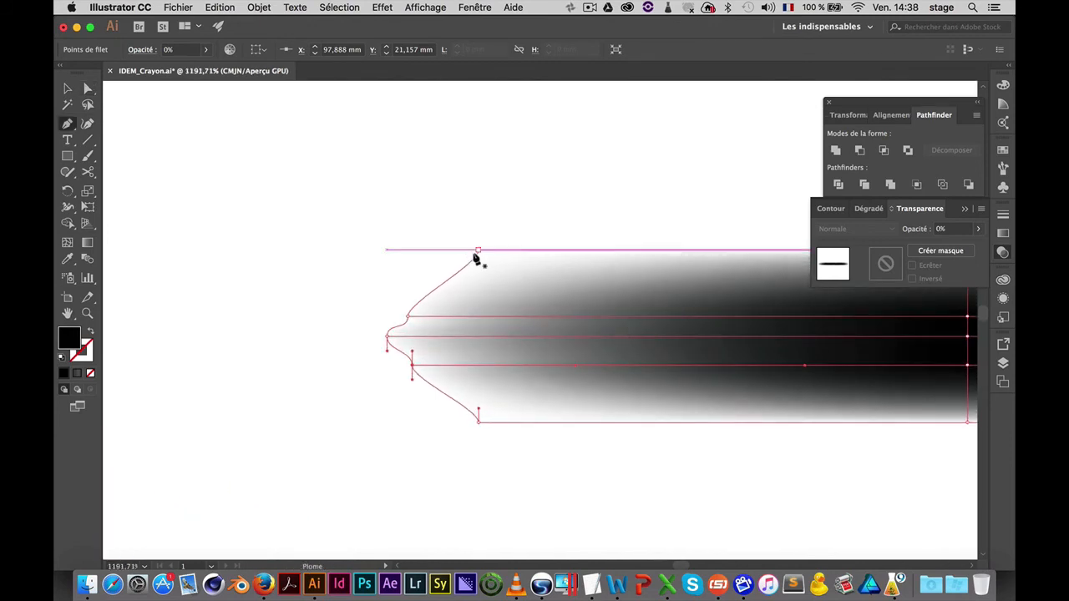
{"action": "left_click", "coordinate": [478, 251], "text": "super"}
{"action": "left_click_drag", "start_coordinate": [480, 265], "coordinate": [451, 259]}
{"action": "left_click", "coordinate": [473, 415], "text": "super"}
{"action": "left_click_drag", "start_coordinate": [478, 408], "coordinate": [453, 422]}
{"action": "left_click", "coordinate": [408, 316], "text": "super"}
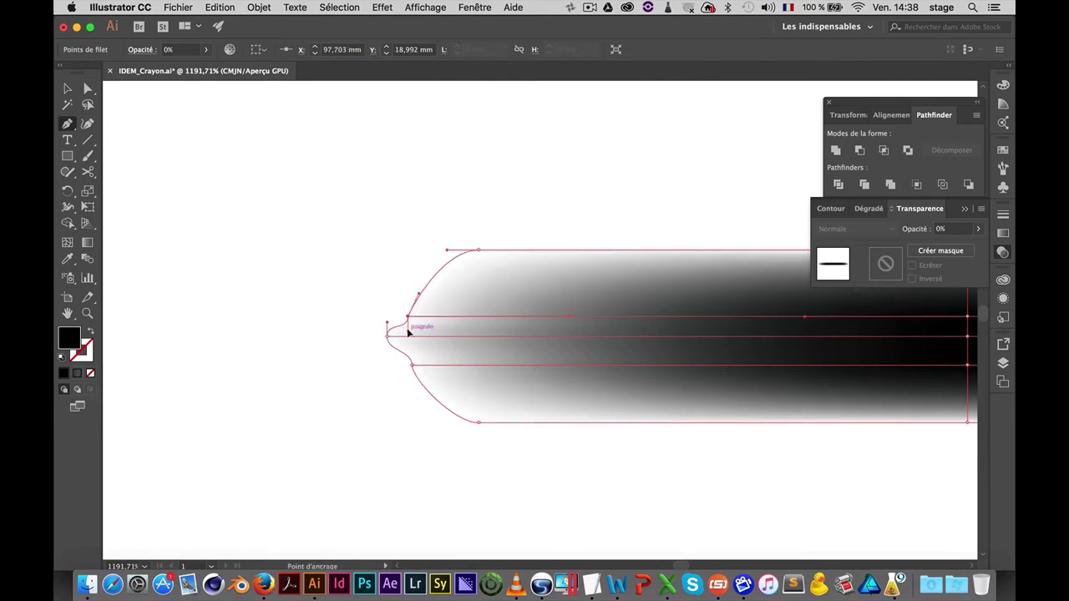
{"action": "left_click", "coordinate": [388, 337], "text": "super"}
{"action": "left_click_drag", "start_coordinate": [408, 332], "coordinate": [397, 295]}
{"action": "left_click", "coordinate": [412, 364], "text": "super"}
{"action": "left_click_drag", "start_coordinate": [412, 365], "coordinate": [397, 378]}
{"action": "left_click", "coordinate": [388, 337], "text": "super"}
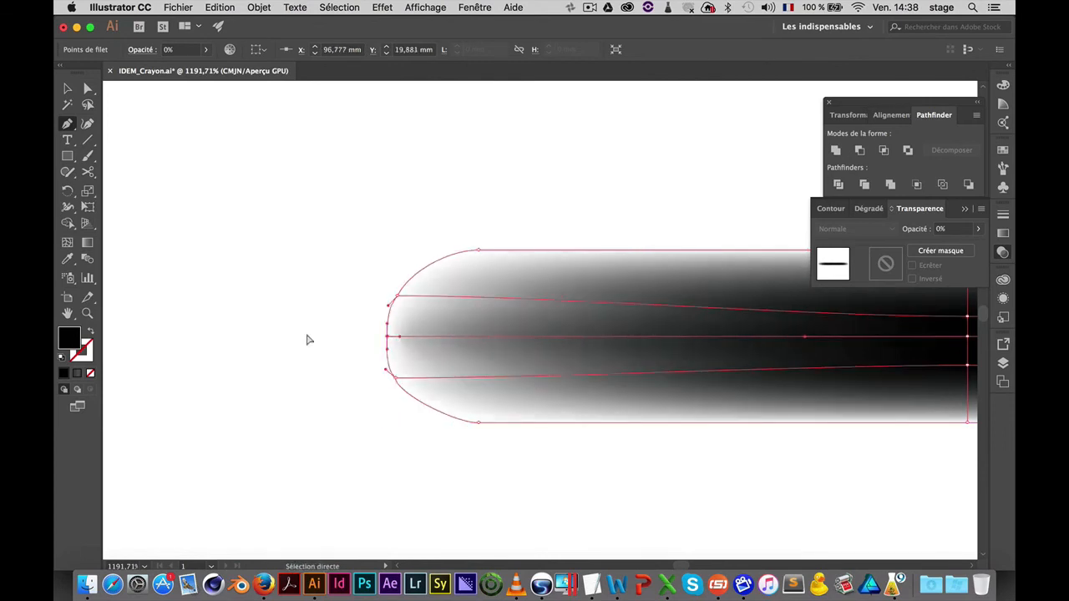
Add two mesh columns near the rounded left end, setting the first column's centre point to 0% opacity
{"action": "key", "text": "super+minus"}
{"action": "key", "text": "super+minus"}
{"action": "left_click", "coordinate": [546, 293], "text": "super"}
{"action": "key", "text": "super+equal"}
{"action": "key", "text": "super+equal"}
{"action": "key", "text": "u"}
{"action": "left_click", "coordinate": [383, 322]}
{"action": "left_click", "coordinate": [978, 229]}
{"action": "left_click_drag", "start_coordinate": [974, 245], "coordinate": [924, 245]}
{"action": "left_click", "coordinate": [477, 322]}
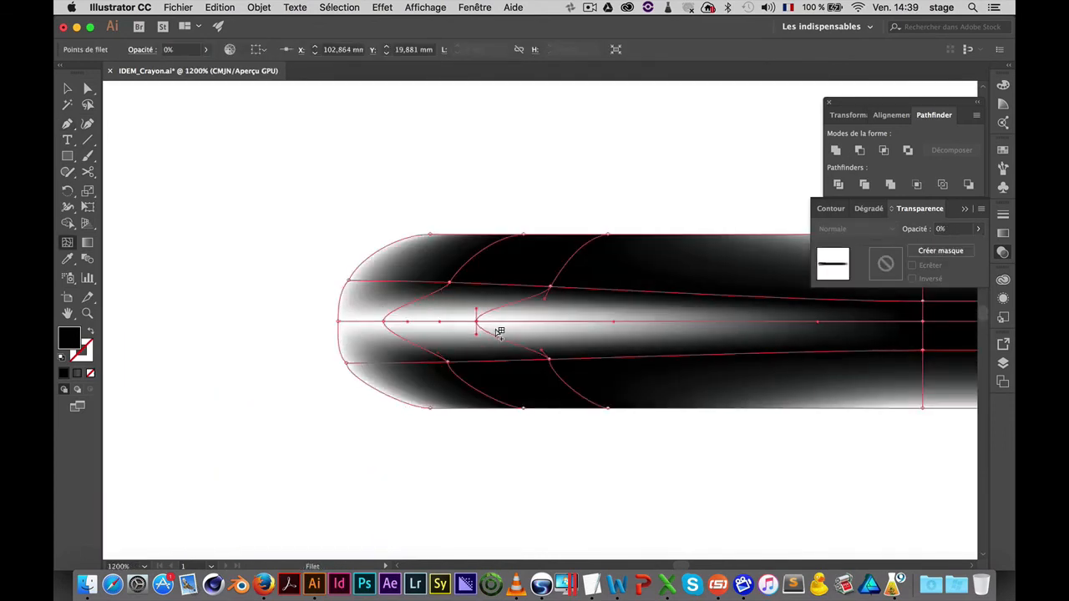
Sample opaque black for the second added column's centre point and make the first column's inner points transparent
{"action": "key", "text": "i"}
{"action": "left_click", "coordinate": [583, 360]}
{"action": "left_click", "coordinate": [449, 282], "text": "super"}
{"action": "left_click", "coordinate": [448, 362], "text": "shift+super"}
{"action": "left_click", "coordinate": [383, 322]}
Move the first added column's upper and lower inner points closer to the rounded left end
{"action": "key", "text": "a"}
{"action": "left_click_drag", "start_coordinate": [449, 282], "coordinate": [421, 274]}
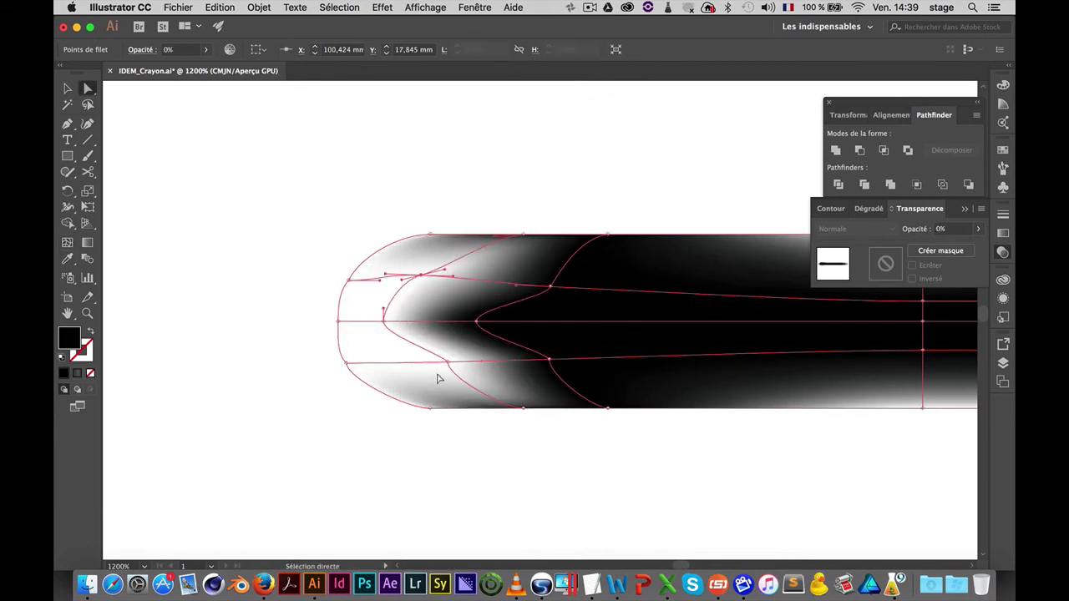
{"action": "left_click_drag", "start_coordinate": [448, 362], "coordinate": [404, 363]}
Set the opacity of the top and bottom edge points near the rounded left end to 0%
{"action": "left_click", "coordinate": [524, 235]}
{"action": "left_click", "coordinate": [430, 235], "text": "shift"}
{"action": "left_click", "coordinate": [978, 228]}
{"action": "left_click", "coordinate": [430, 408]}
{"action": "left_click", "coordinate": [523, 408], "text": "shift"}
{"action": "left_click_drag", "start_coordinate": [975, 245], "coordinate": [925, 245]}
{"action": "left_click", "coordinate": [978, 228]}
{"action": "left_click", "coordinate": [651, 192]}
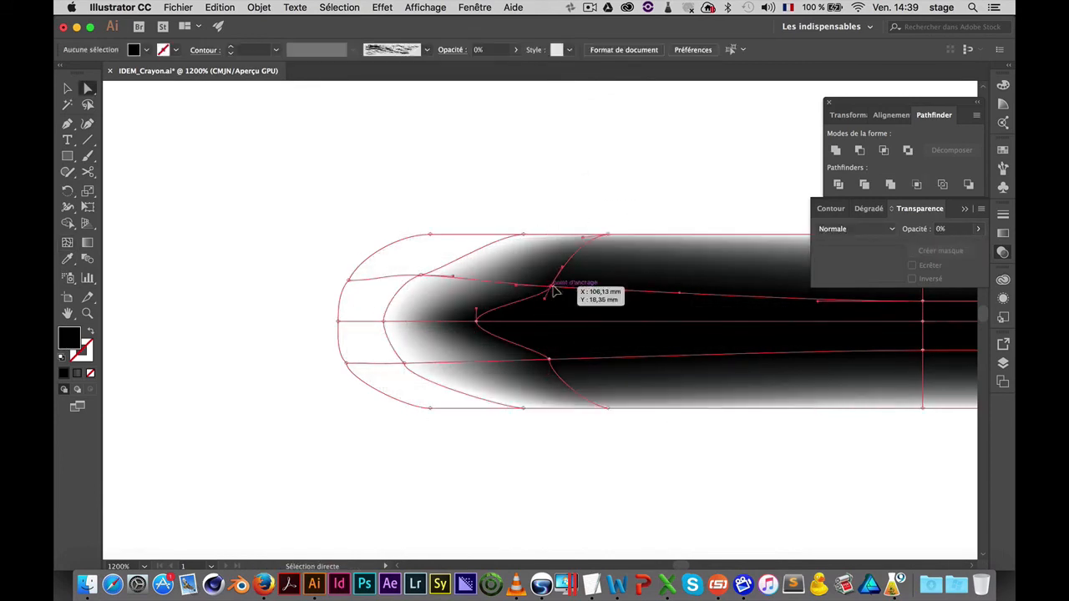
Move the second added column's upper and lower inner points toward the rounded left end
{"action": "left_click_drag", "start_coordinate": [551, 287], "coordinate": [523, 275]}
{"action": "left_click_drag", "start_coordinate": [549, 359], "coordinate": [514, 363]}
{"action": "left_click", "coordinate": [622, 451]}
{"action": "left_click", "coordinate": [641, 357], "text": "alt+super"}
{"action": "left_click", "coordinate": [640, 357], "text": "alt+super"}
{"action": "left_click_drag", "start_coordinate": [456, 283], "coordinate": [527, 324]}
Adjust the handles of the first added column's inner points to smooth the curve of the fade
{"action": "left_click", "coordinate": [327, 264]}
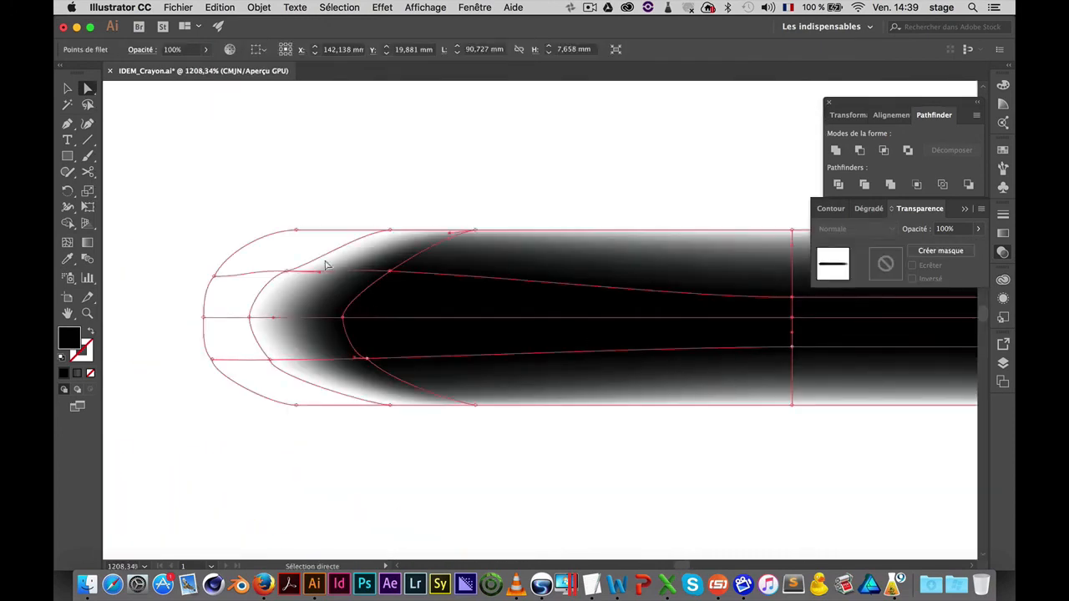
{"action": "left_click", "coordinate": [286, 271]}
{"action": "key", "text": "shift+c"}
{"action": "left_click", "coordinate": [270, 359], "text": "super"}
{"action": "left_click_drag", "start_coordinate": [303, 359], "coordinate": [288, 378]}
{"action": "left_click", "coordinate": [342, 318], "text": "super"}
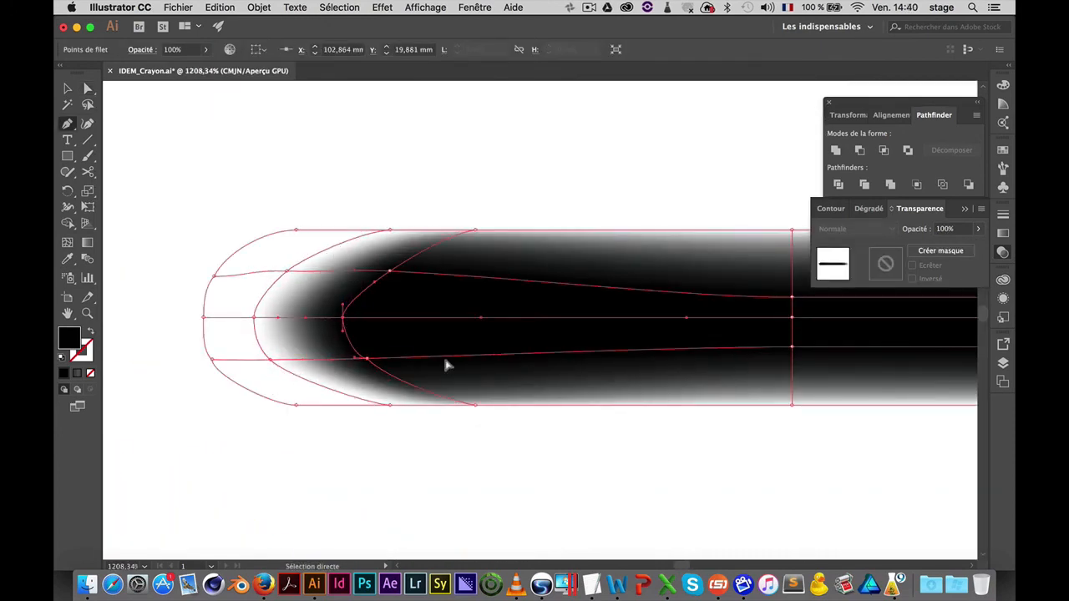
{"action": "left_click", "coordinate": [446, 364], "text": "super"}
Lower the opacity of the inner mesh points beside the centre row along the shadow's length
{"action": "left_click", "coordinate": [673, 322], "text": "alt+super"}
{"action": "left_click_drag", "start_coordinate": [673, 322], "coordinate": [436, 294]}
{"action": "left_click", "coordinate": [670, 285], "text": "shift+super"}
{"action": "left_click", "coordinate": [670, 302], "text": "shift+super"}
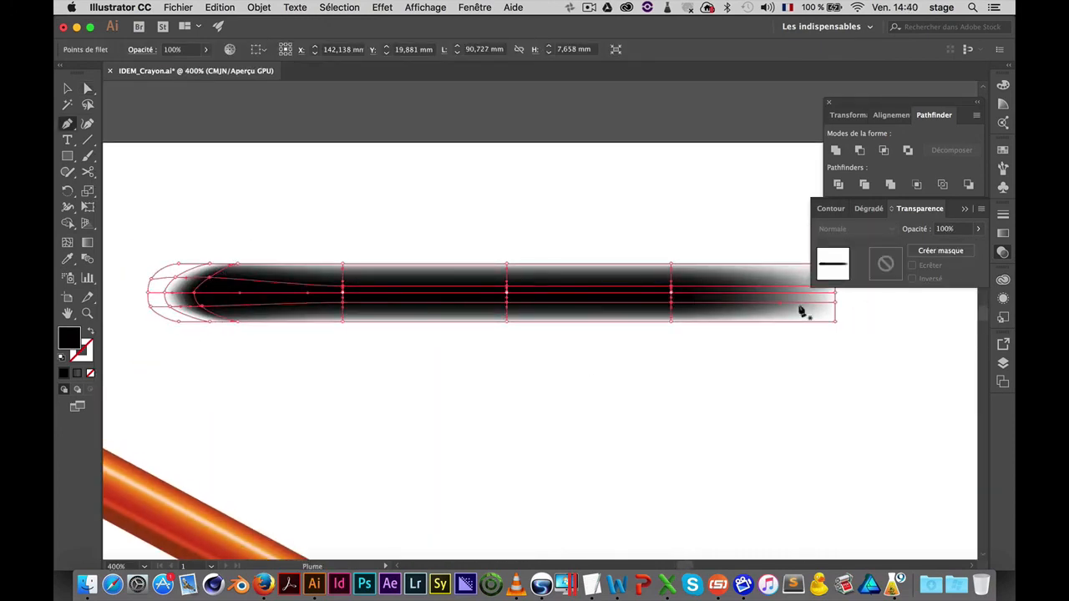
{"action": "left_click_drag", "start_coordinate": [801, 310], "coordinate": [737, 323]}
{"action": "left_click", "coordinate": [978, 229]}
{"action": "left_click_drag", "start_coordinate": [974, 246], "coordinate": [957, 248]}
Scale the mesh's right-end points together vertically to taper the shadow into a pointed tip
{"action": "left_click_drag", "start_coordinate": [725, 272], "coordinate": [754, 341]}
{"action": "key", "text": "s"}
{"action": "left_click_drag", "start_coordinate": [715, 289], "coordinate": [715, 300]}
{"action": "left_click", "coordinate": [662, 354], "text": "super"}
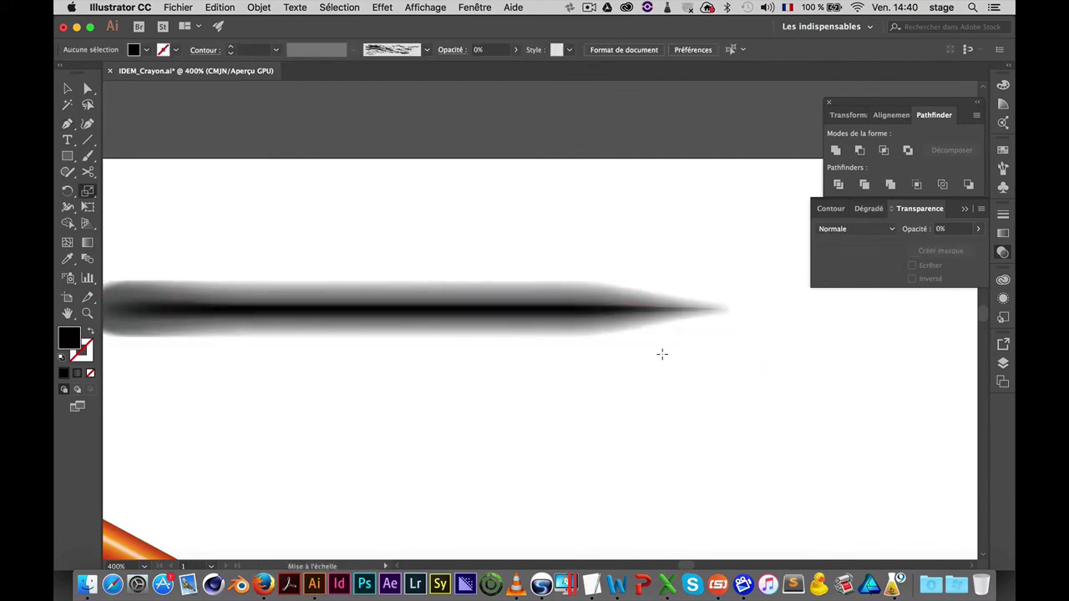
Move, rotate and stretch the shadow mesh to lie behind the orange pencil along its lower edge
{"action": "left_click", "coordinate": [522, 350], "text": "alt+super"}
{"action": "key", "text": "v"}
{"action": "left_click_drag", "start_coordinate": [534, 267], "coordinate": [354, 290]}
{"action": "left_click_drag", "start_coordinate": [468, 261], "coordinate": [466, 327]}
{"action": "left_click_drag", "start_coordinate": [406, 322], "coordinate": [425, 377]}
{"action": "left_click_drag", "start_coordinate": [476, 399], "coordinate": [560, 444]}
{"action": "left_click", "coordinate": [608, 449], "text": "super"}
{"action": "left_click", "coordinate": [455, 368], "text": "super"}
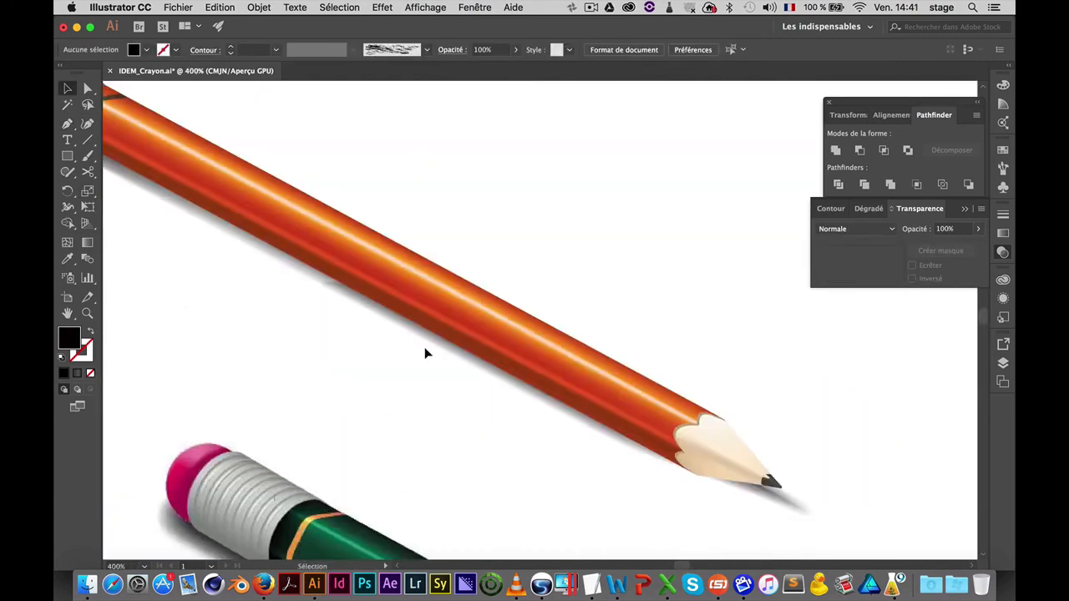
Move the shadow mesh out from behind the orange pencil into the empty area below it
{"action": "left_click", "coordinate": [413, 340], "text": "alt+super"}
{"action": "left_click_drag", "start_coordinate": [414, 248], "coordinate": [404, 258]}
{"action": "left_click_drag", "start_coordinate": [496, 310], "coordinate": [446, 359]}
{"action": "left_click_drag", "start_coordinate": [455, 279], "coordinate": [402, 341]}
{"action": "left_click", "coordinate": [391, 376]}
Try to adjust the shadow mesh's points on the edge facing the orange pencil
{"action": "key", "text": "a"}
{"action": "left_click", "coordinate": [344, 294]}
{"action": "left_click", "coordinate": [341, 289], "text": "super"}
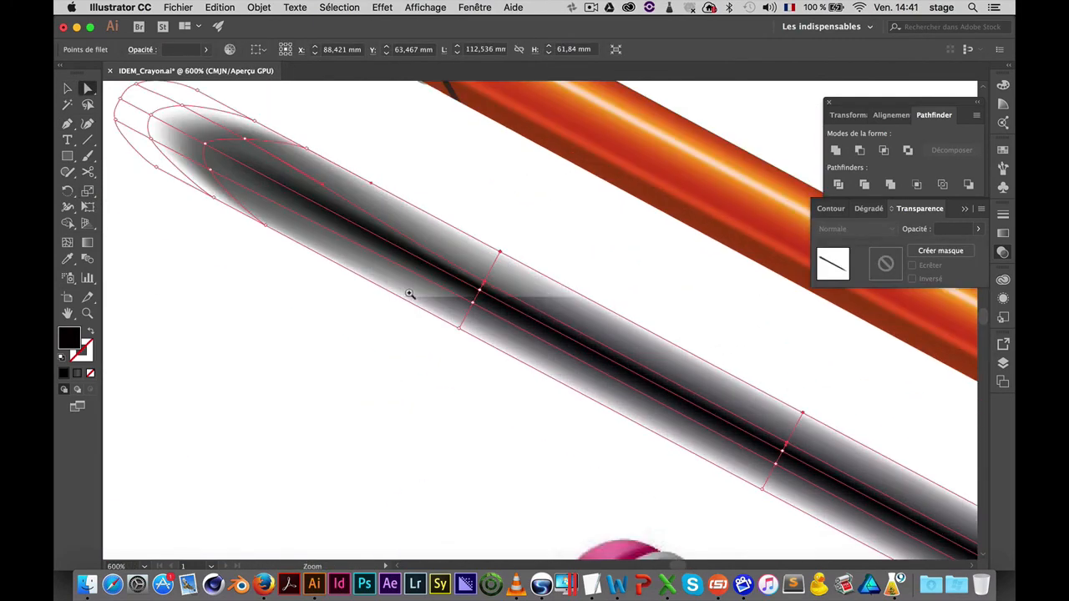
{"action": "left_click_drag", "start_coordinate": [510, 276], "coordinate": [493, 231]}
{"action": "key", "text": "super+z"}
Select the whole shadow mesh and move it back behind the orange pencil, along its lower edge
{"action": "left_click", "coordinate": [1003, 364]}
{"action": "scroll", "coordinate": [902, 436], "scroll_direction": "down", "scroll_amount": 10}
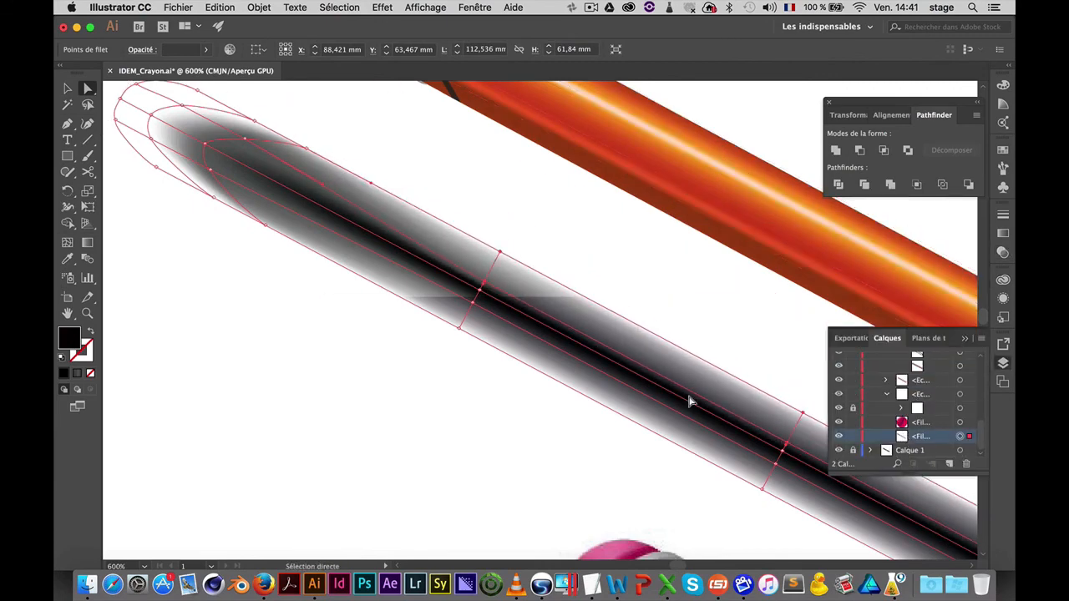
{"action": "key", "text": "super+minus"}
{"action": "key", "text": "super+minus"}
{"action": "left_click", "coordinate": [968, 437]}
{"action": "left_click", "coordinate": [543, 329]}
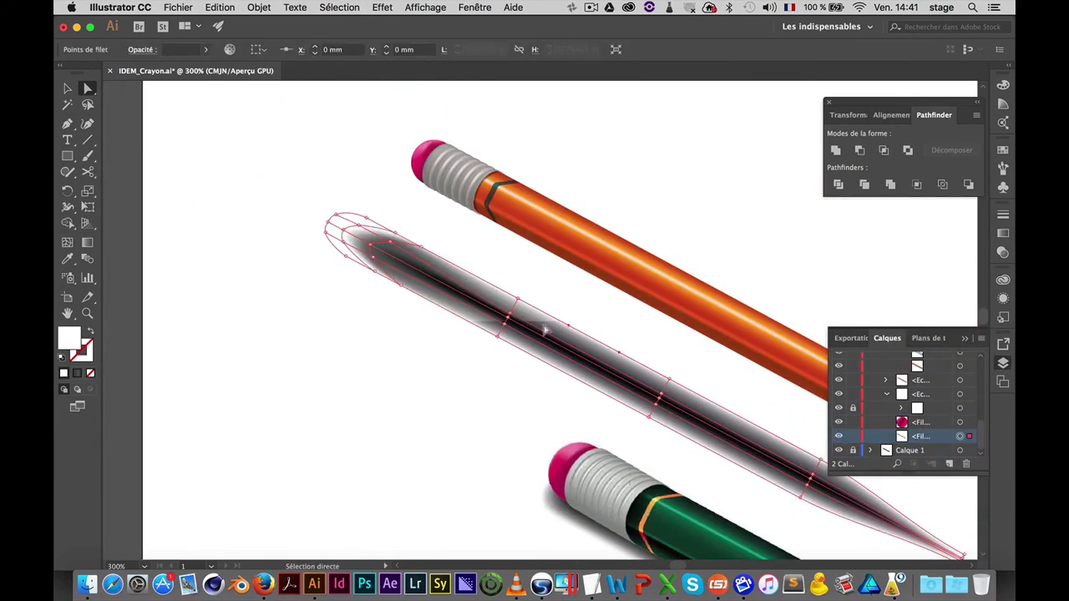
{"action": "key", "text": "super+minus"}
{"action": "key", "text": "v"}
{"action": "left_click", "coordinate": [505, 275]}
{"action": "left_click_drag", "start_coordinate": [506, 314], "coordinate": [541, 276]}
Isolate the shadow mesh behind the orange pencil for editing at its sharpened end
{"action": "left_click", "coordinate": [643, 275]}
{"action": "left_click", "coordinate": [639, 290], "text": "alt+super"}
{"action": "left_click", "coordinate": [535, 410], "text": "super"}
{"action": "key", "text": "a"}
{"action": "key", "text": "super+space"}
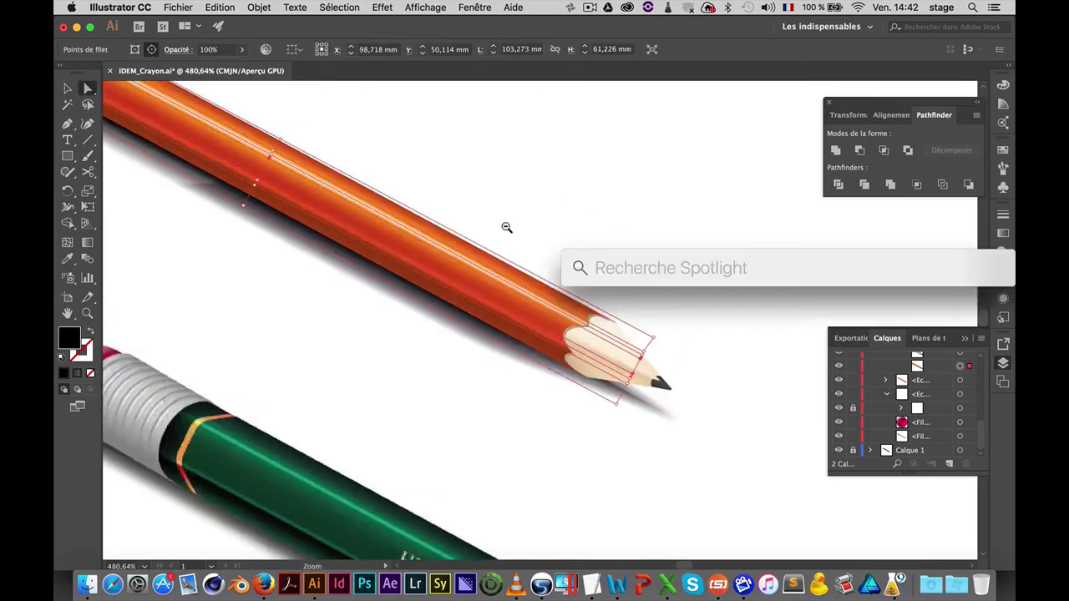
{"action": "key", "text": "v"}
{"action": "double_click", "coordinate": [418, 332]}
Select the shadow mesh points beside the sharpened wood and rotate them about -30° to follow the pencil's taper
{"action": "key", "text": "a"}
{"action": "left_click", "coordinate": [441, 243]}
{"action": "left_click_drag", "start_coordinate": [449, 378], "coordinate": [532, 303]}
{"action": "left_click_drag", "start_coordinate": [477, 339], "coordinate": [600, 357]}
{"action": "key", "text": "r"}
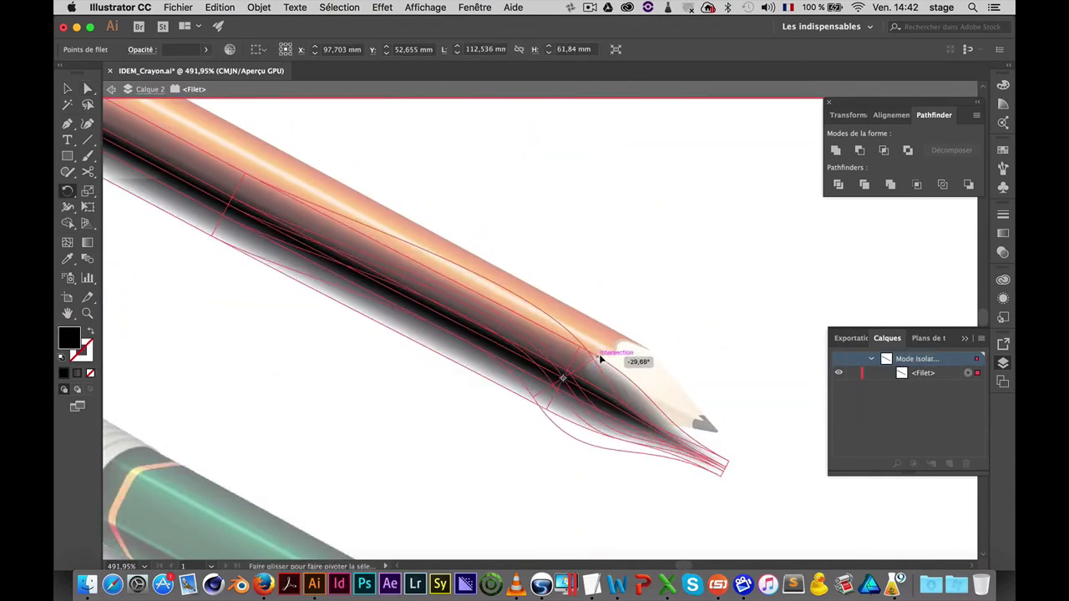
{"action": "key", "text": "a"}
{"action": "mouse_move", "coordinate": [542, 281]}
{"action": "left_mouse_down"}
{"action": "mouse_move", "coordinate": [446, 367]}
{"action": "mouse_move", "coordinate": [520, 309]}
{"action": "mouse_move", "coordinate": [515, 318]}
{"action": "left_mouse_up"}
{"action": "left_click", "coordinate": [489, 424]}
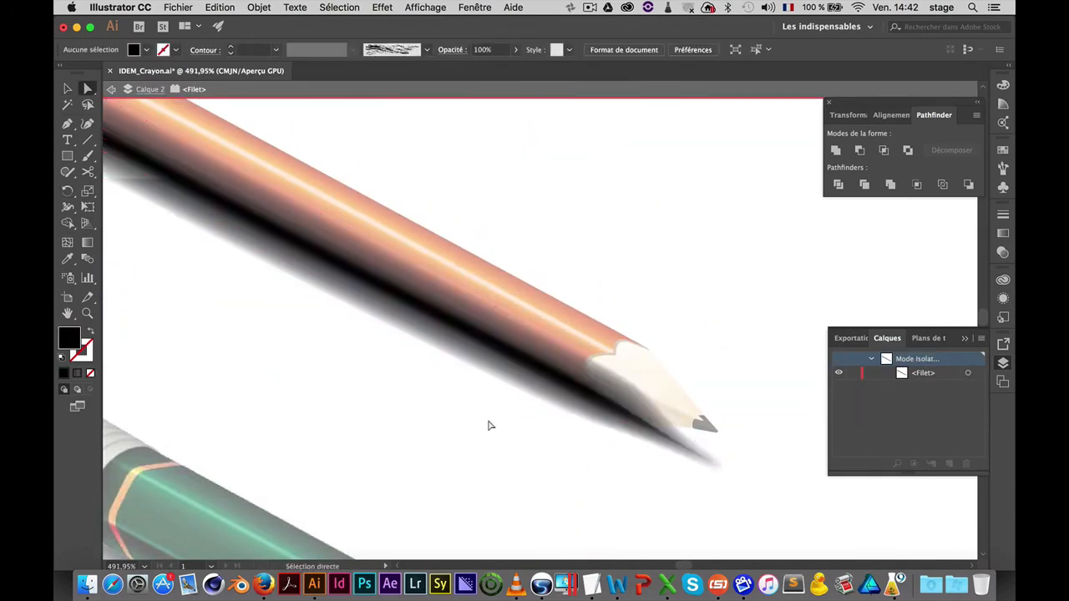
Adjust the mesh point handles on the shadow's lower edge near the eraser
{"action": "left_click_drag", "start_coordinate": [242, 221], "coordinate": [753, 449]}
{"action": "left_click", "coordinate": [339, 156]}
{"action": "left_click", "coordinate": [220, 157]}
{"action": "left_click_drag", "start_coordinate": [220, 177], "coordinate": [223, 181]}
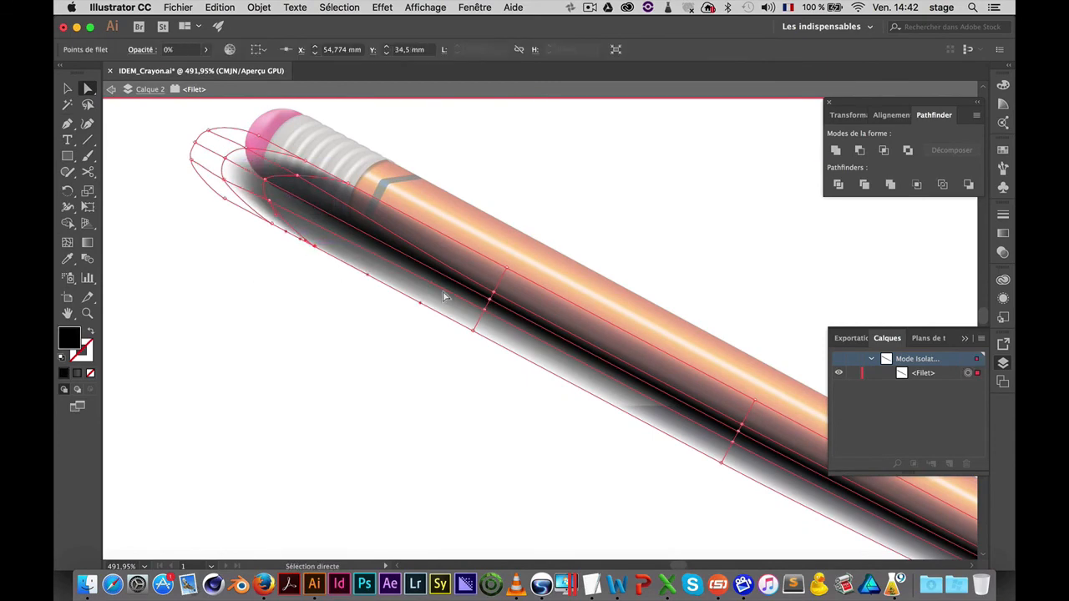
{"action": "left_click", "coordinate": [1003, 253]}
Adjust the shadow's lower-edge mesh points partway along the pencil barrel and leave isolation mode
{"action": "left_click", "coordinate": [283, 208]}
{"action": "left_click_drag", "start_coordinate": [283, 208], "coordinate": [353, 253]}
{"action": "key", "text": "shift+c"}
{"action": "key", "text": "super+minus"}
{"action": "key", "text": "super+minus"}
{"action": "key", "text": "super+minus"}
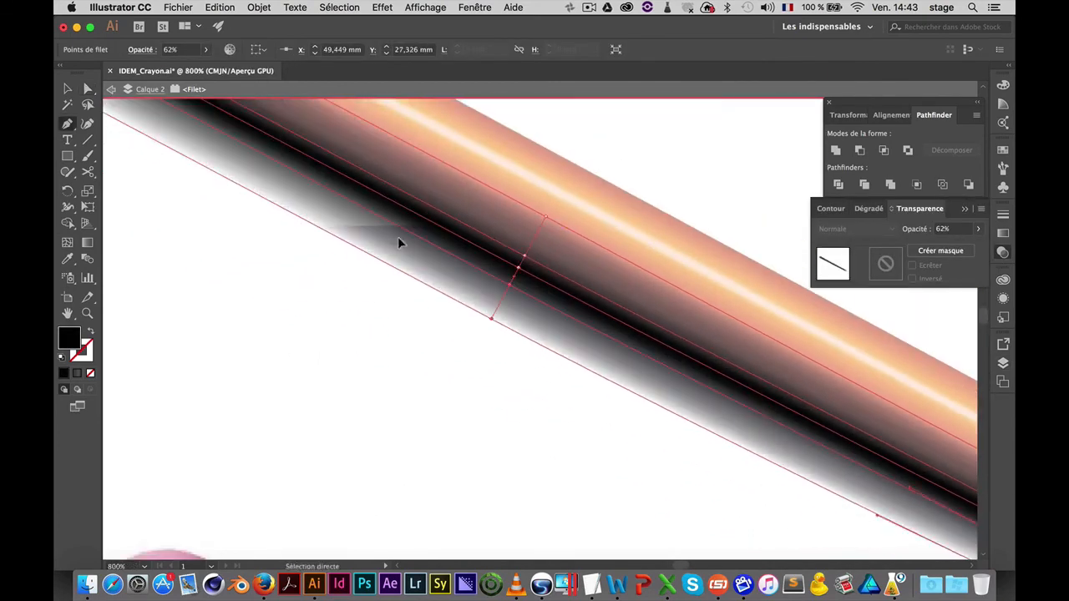
{"action": "key", "text": "v"}
{"action": "left_click", "coordinate": [390, 381]}
{"action": "key", "text": "super+minus"}
{"action": "key", "text": "super+minus"}
{"action": "double_click", "coordinate": [390, 381]}
{"action": "key", "text": "super+e"}
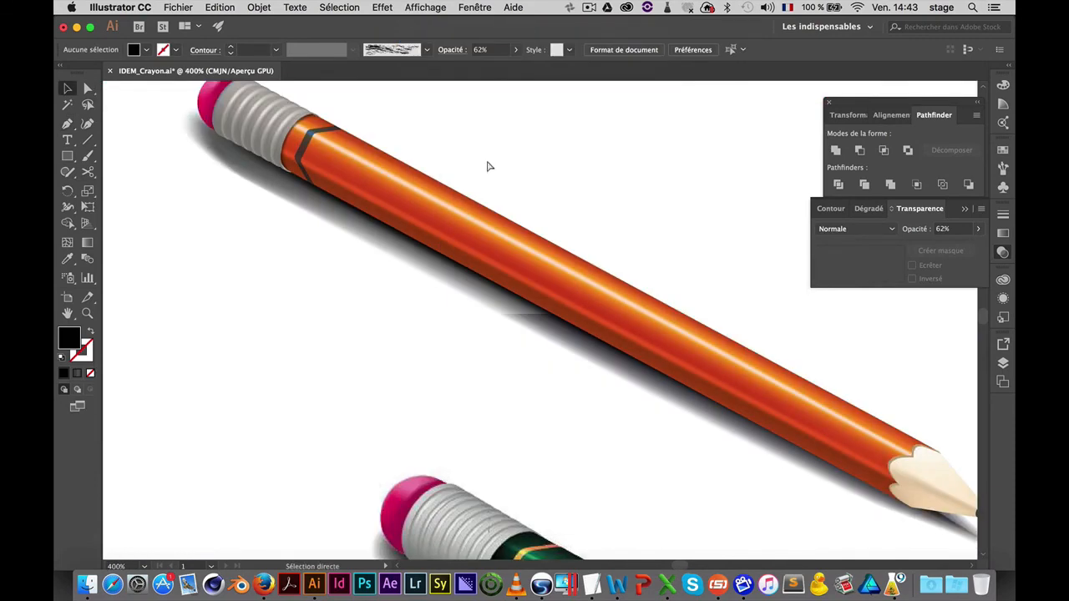
Select the shadow mesh and stretch it slightly from its corners, beyond the pencil tip and the eraser
{"action": "key", "text": "super+minus"}
{"action": "left_click_drag", "start_coordinate": [604, 253], "coordinate": [496, 209]}
{"action": "left_click", "coordinate": [585, 356]}
{"action": "left_click_drag", "start_coordinate": [663, 388], "coordinate": [675, 385]}
{"action": "left_click", "coordinate": [535, 368]}
{"action": "left_click", "coordinate": [331, 227]}
{"action": "left_click_drag", "start_coordinate": [243, 166], "coordinate": [229, 159]}
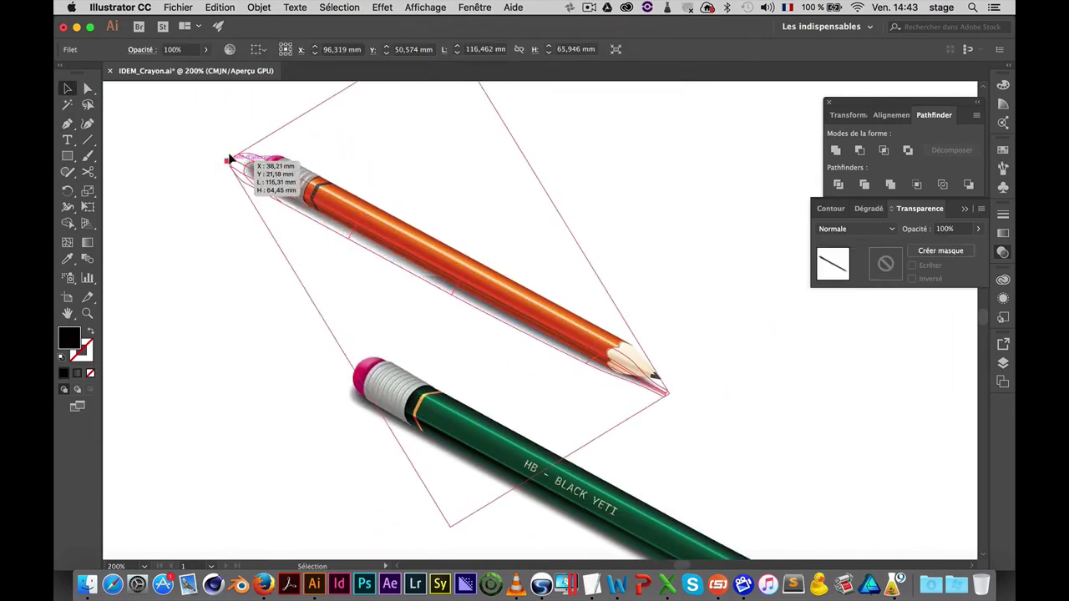
Adjust the handles of the shadow mesh's end points so its lower edge curves smoothly toward the pencil tip
{"action": "mouse_move", "coordinate": [619, 373]}
{"action": "left_mouse_down"}
{"action": "mouse_move", "coordinate": [758, 387]}
{"action": "mouse_move", "coordinate": [714, 409]}
{"action": "mouse_move", "coordinate": [620, 403]}
{"action": "left_mouse_up"}
{"action": "key", "text": "a"}
{"action": "left_click", "coordinate": [683, 424]}
{"action": "key", "text": "p"}
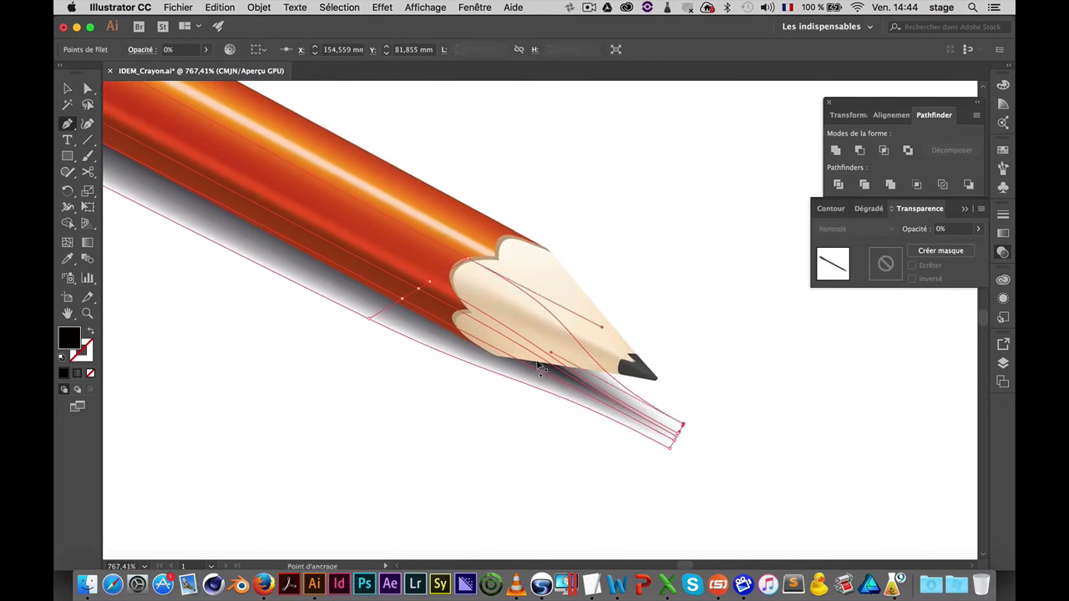
{"action": "left_click", "coordinate": [550, 352], "text": "alt"}
{"action": "left_click", "coordinate": [670, 448], "text": "super"}
{"action": "left_click", "coordinate": [532, 389], "text": "alt"}
{"action": "left_click", "coordinate": [675, 438], "text": "super"}
{"action": "left_click", "coordinate": [636, 402], "text": "super"}
Isolate the shadow mesh, spread its inner mesh lines apart beneath the wood tip, and leave isolation mode
{"action": "double_click", "coordinate": [627, 420], "text": "super"}
{"action": "key", "text": "a"}
{"action": "left_click", "coordinate": [674, 440]}
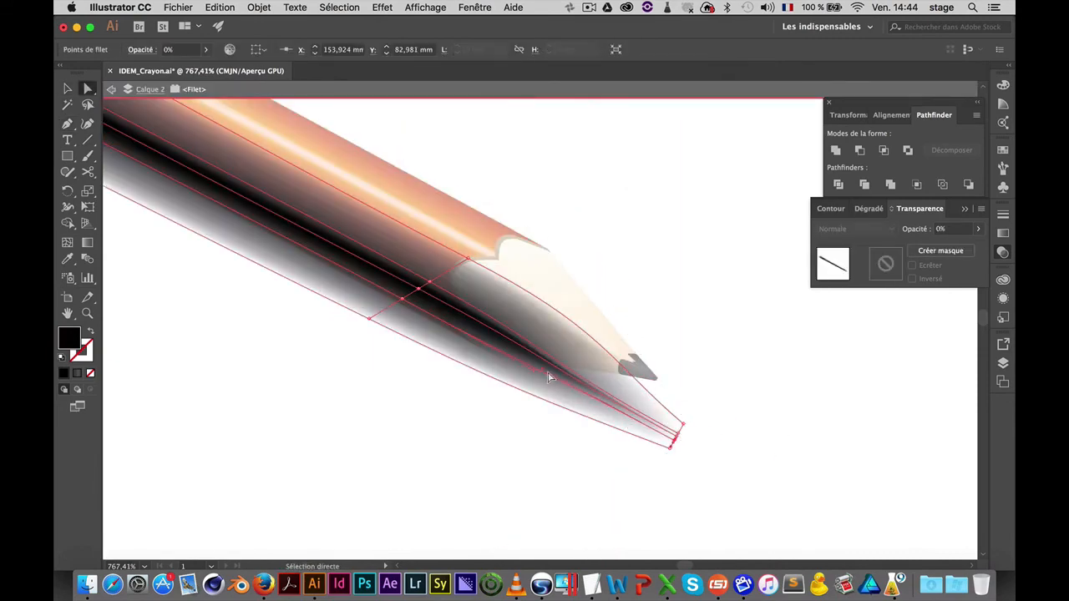
{"action": "left_click", "coordinate": [677, 433]}
{"action": "left_click_drag", "start_coordinate": [543, 370], "coordinate": [579, 350]}
{"action": "left_click_drag", "start_coordinate": [429, 281], "coordinate": [399, 302]}
{"action": "key", "text": "Escape"}
{"action": "left_click", "coordinate": [683, 424]}
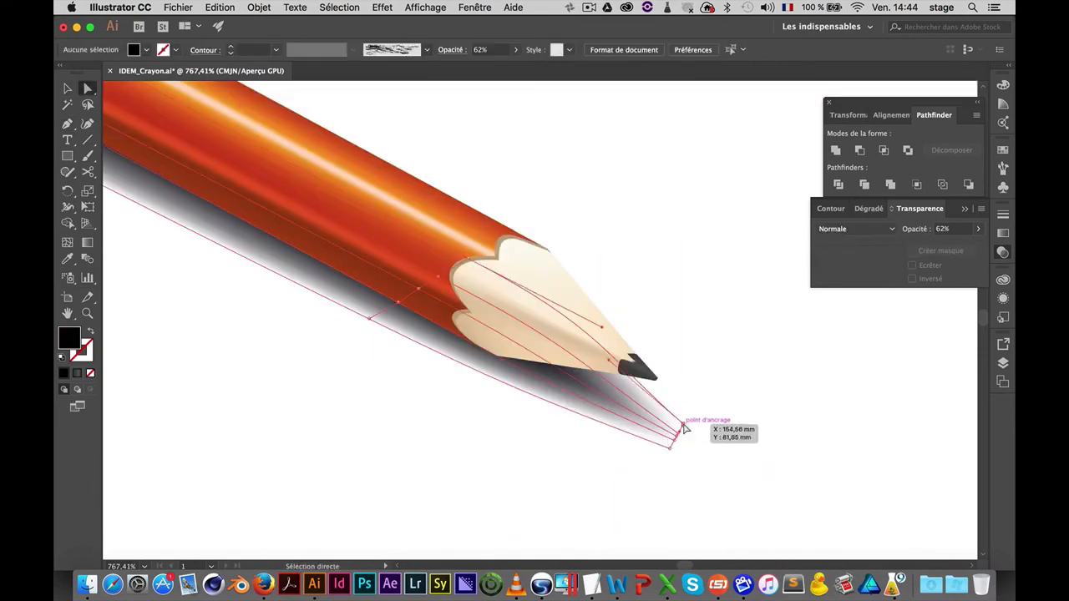
Select the whole shadow mesh under the orange pencil and reduce its opacity to 74%
{"action": "left_click", "coordinate": [746, 463]}
{"action": "key", "text": "super+minus"}
{"action": "key", "text": "super+minus"}
{"action": "key", "text": "super+minus"}
{"action": "key", "text": "super+minus"}
{"action": "left_click", "coordinate": [373, 235]}
{"action": "left_click", "coordinate": [758, 463]}
{"action": "key", "text": "v"}
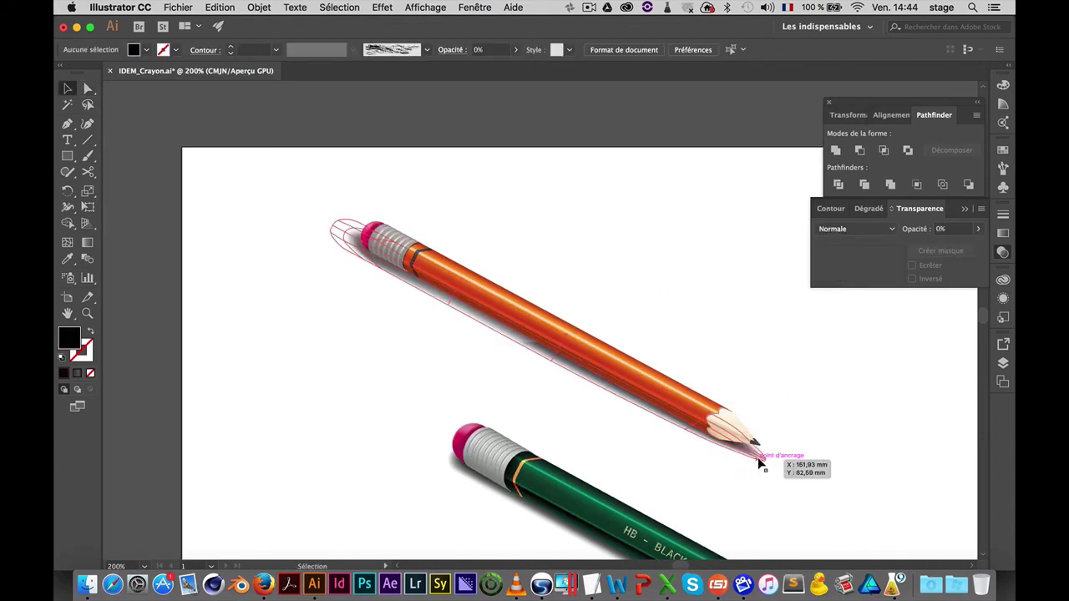
{"action": "left_click", "coordinate": [758, 462]}
{"action": "left_click", "coordinate": [979, 230]}
{"action": "left_click_drag", "start_coordinate": [974, 247], "coordinate": [963, 249]}
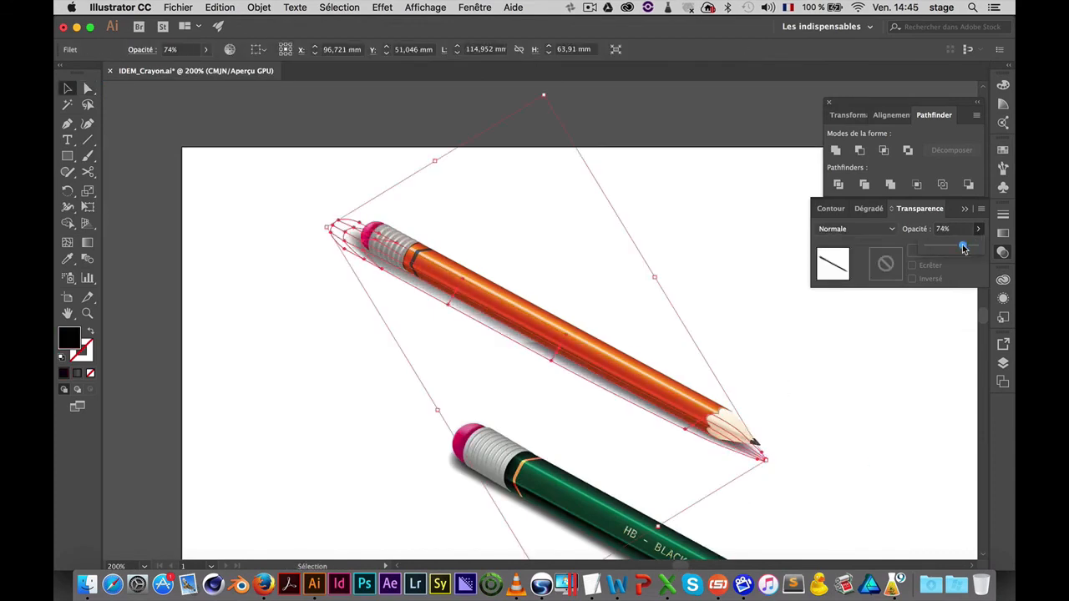
Compare both pencils on the artboard, hide Calque 1 with the green reference, and collapse Calque 2
{"action": "left_click", "coordinate": [726, 355]}
{"action": "left_click", "coordinate": [684, 337], "text": "alt+super"}
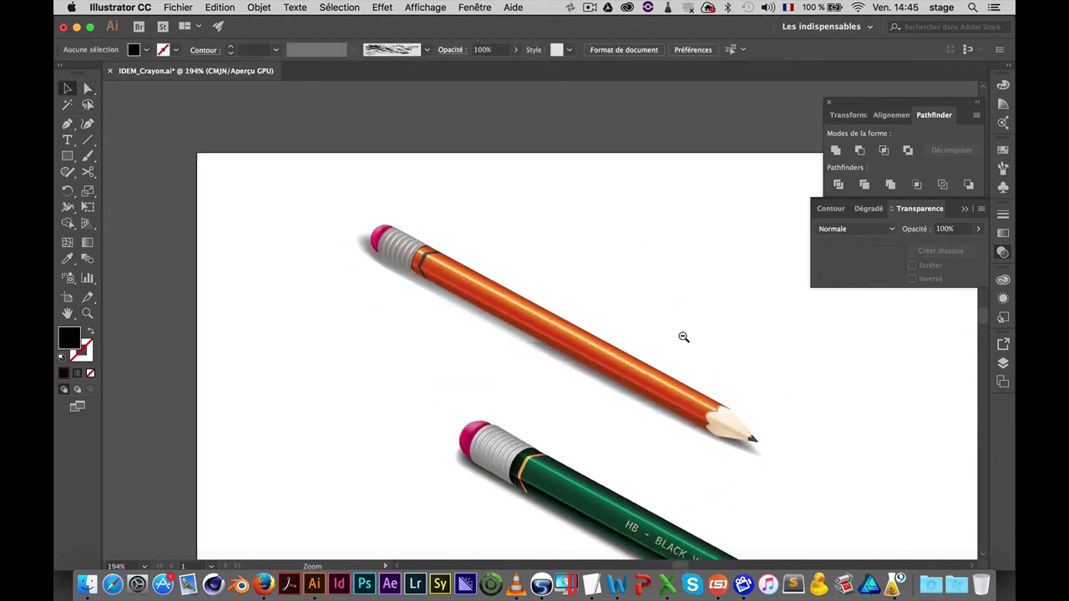
{"action": "left_click", "coordinate": [660, 417], "text": "alt+super"}
{"action": "left_click", "coordinate": [660, 417], "text": "alt+super"}
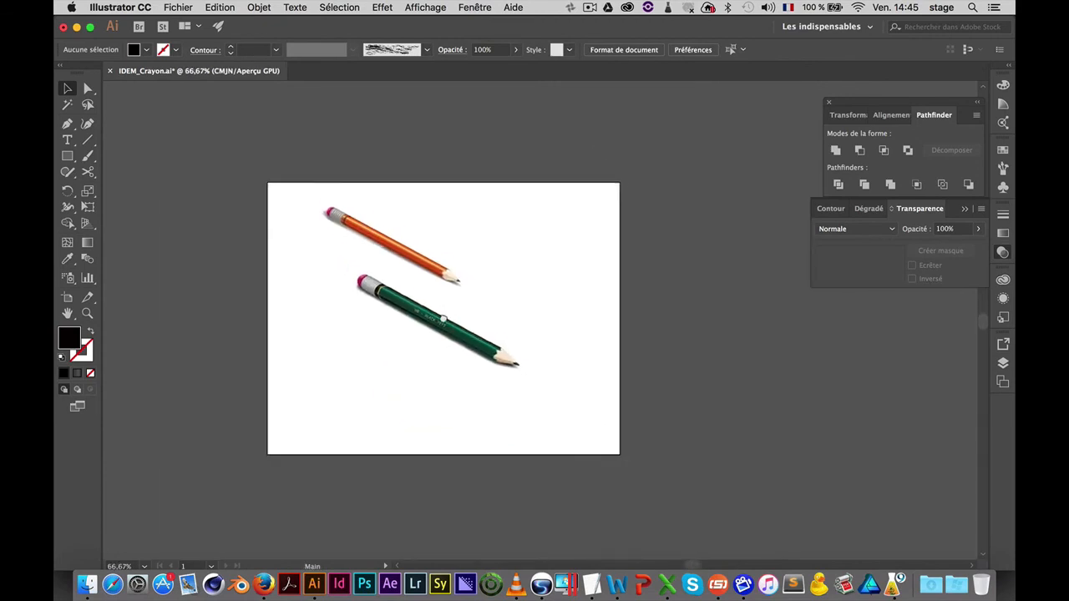
{"action": "left_click", "coordinate": [508, 300]}
{"action": "left_click_drag", "start_coordinate": [444, 263], "coordinate": [650, 371]}
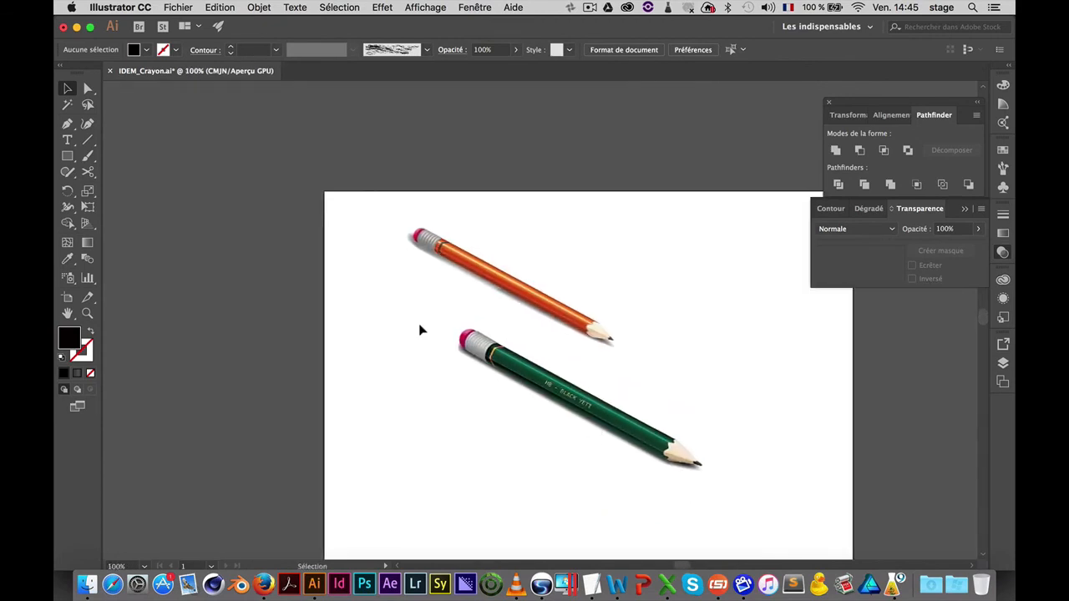
{"action": "left_click", "coordinate": [1004, 364]}
{"action": "scroll", "coordinate": [867, 432], "scroll_direction": "down", "scroll_amount": 5}
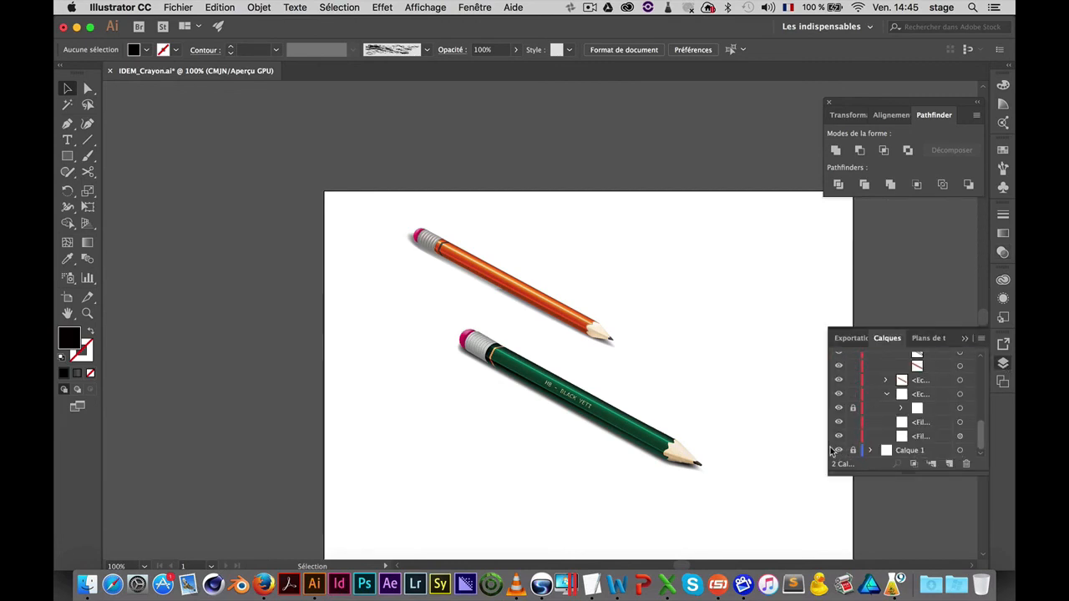
{"action": "left_click", "coordinate": [838, 450]}
{"action": "scroll", "coordinate": [886, 392], "scroll_direction": "up", "scroll_amount": 5}
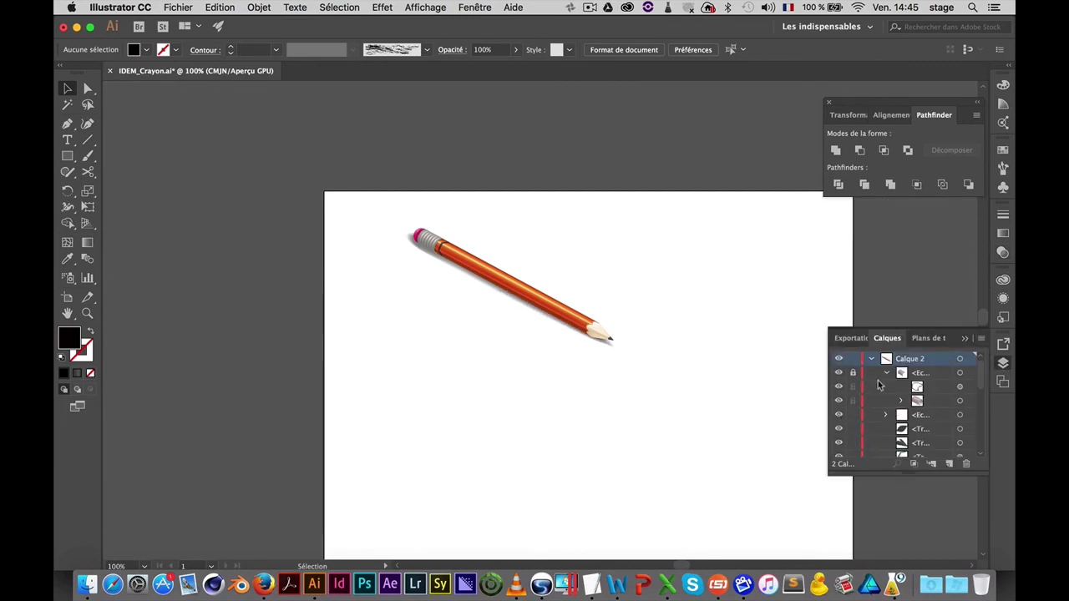
{"action": "left_click", "coordinate": [869, 359]}
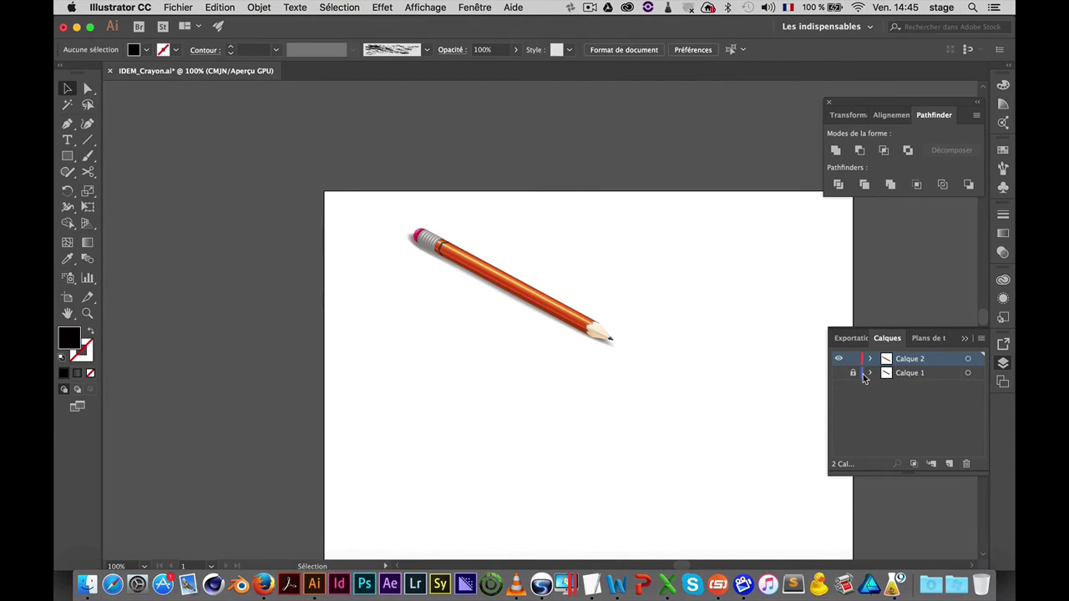
Unlock all objects, select the complete orange pencil with its shadow, enlarge it and centre it on the artboard
{"action": "left_click", "coordinate": [258, 7]}
{"action": "key", "text": "Return"}
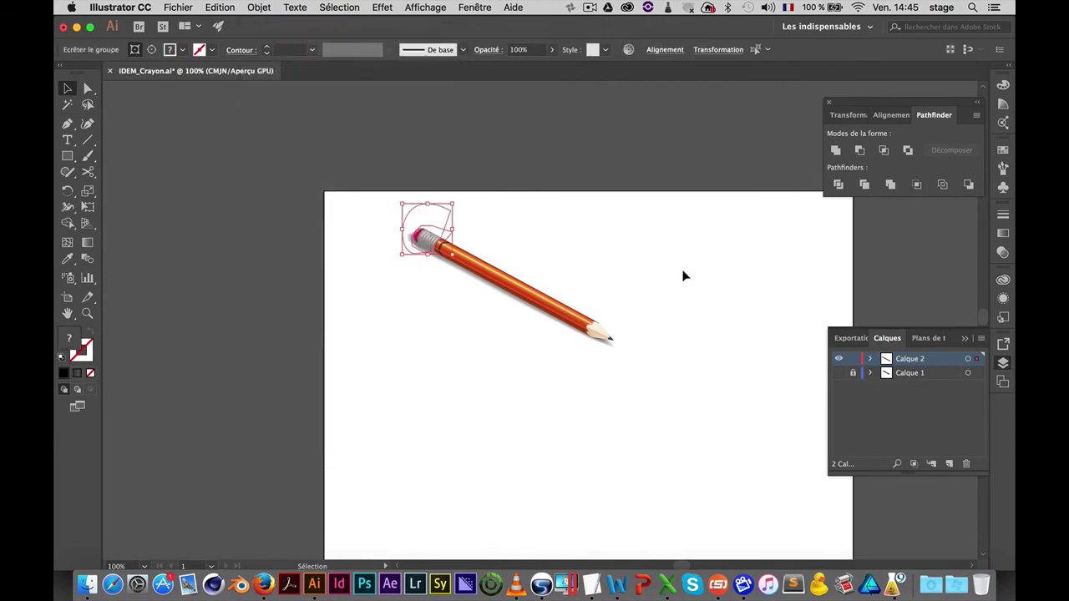
{"action": "left_click", "coordinate": [396, 196]}
{"action": "left_click_drag", "start_coordinate": [351, 199], "coordinate": [682, 382]}
{"action": "left_click_drag", "start_coordinate": [591, 335], "coordinate": [643, 404]}
{"action": "mouse_move", "coordinate": [673, 279]}
{"action": "left_mouse_down"}
{"action": "mouse_move", "coordinate": [740, 227]}
{"action": "mouse_move", "coordinate": [705, 288]}
{"action": "left_mouse_up"}
{"action": "left_click", "coordinate": [655, 280]}
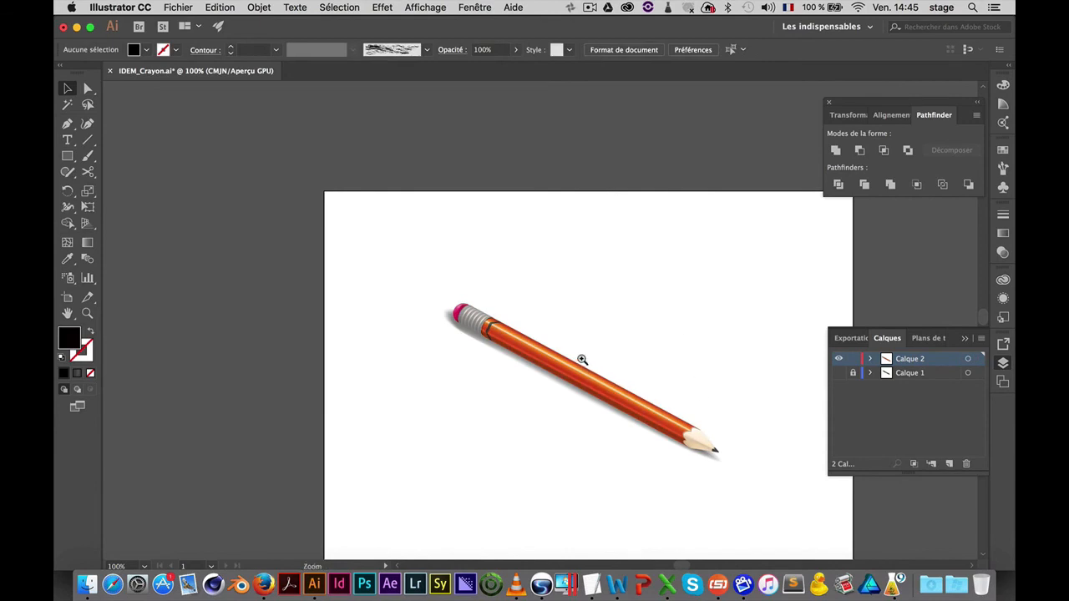
Examine the sharpened wood tip up close, selecting its clipping group and the mesh and clipping path inside it
{"action": "left_click_drag", "start_coordinate": [582, 360], "coordinate": [725, 372]}
{"action": "left_click_drag", "start_coordinate": [677, 415], "coordinate": [614, 339]}
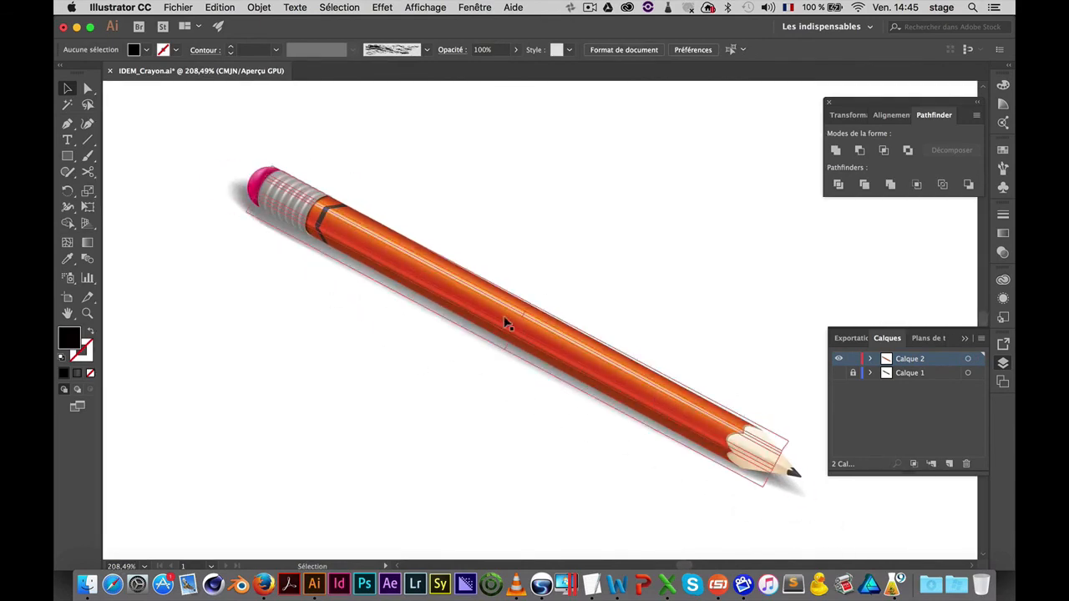
{"action": "left_click_drag", "start_coordinate": [616, 305], "coordinate": [612, 298]}
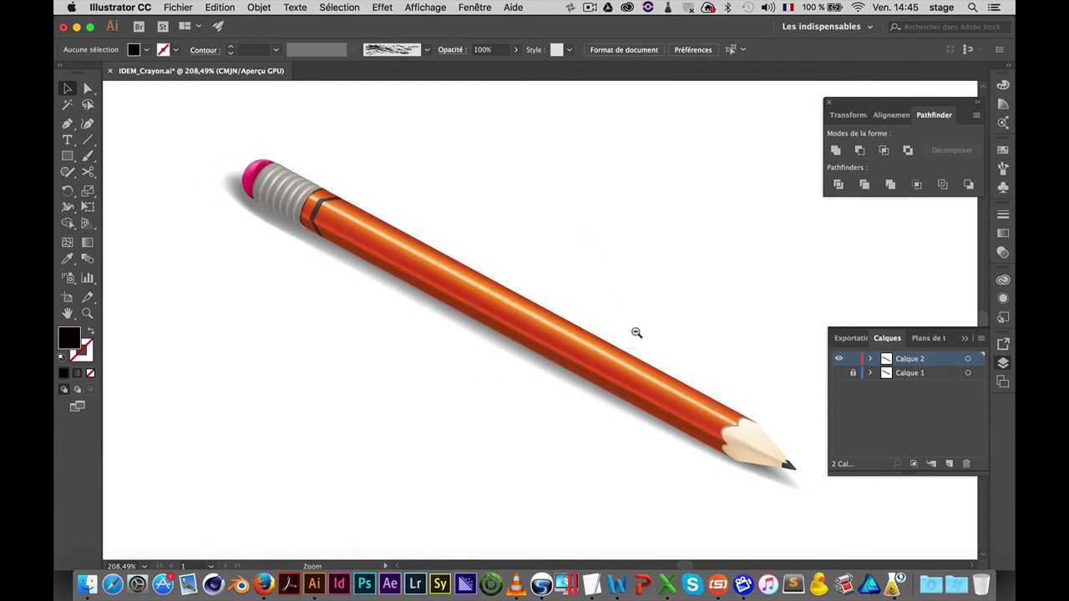
{"action": "mouse_move", "coordinate": [636, 332]}
{"action": "left_mouse_down"}
{"action": "mouse_move", "coordinate": [835, 464]}
{"action": "mouse_move", "coordinate": [771, 437]}
{"action": "mouse_move", "coordinate": [755, 453]}
{"action": "left_mouse_up"}
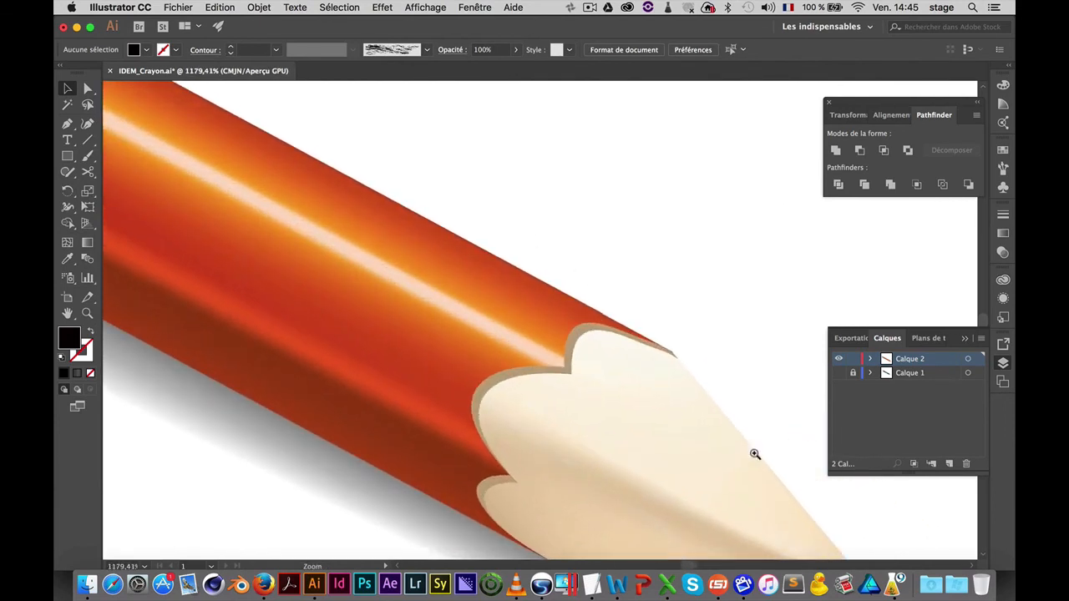
{"action": "left_click_drag", "start_coordinate": [688, 465], "coordinate": [668, 327]}
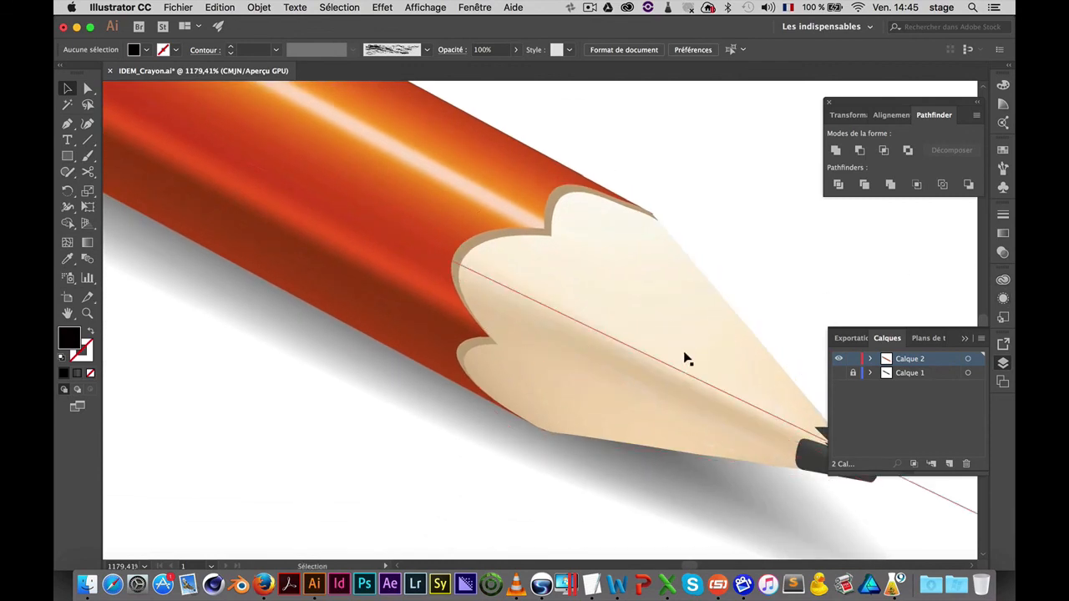
{"action": "left_click", "coordinate": [668, 383]}
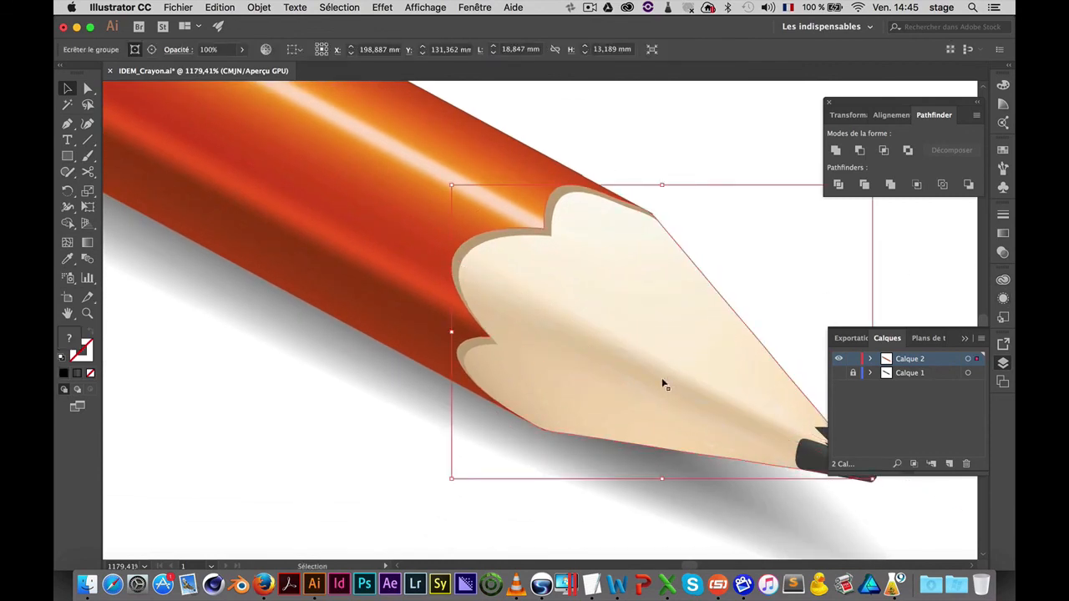
{"action": "left_click", "coordinate": [870, 359]}
{"action": "scroll", "coordinate": [945, 426], "scroll_direction": "down", "scroll_amount": 5}
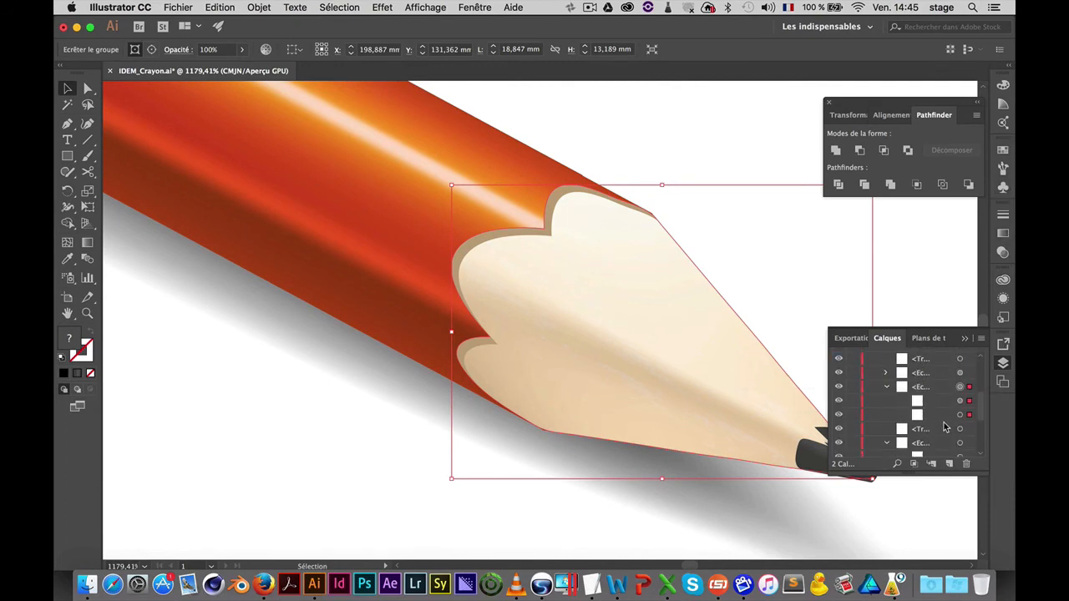
{"action": "left_click", "coordinate": [969, 415]}
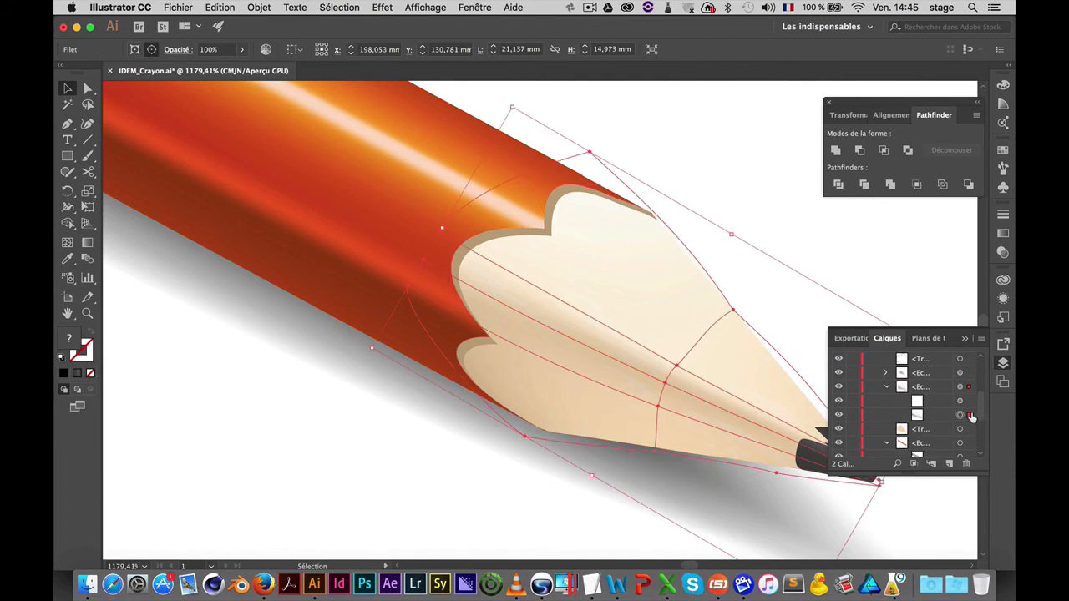
{"action": "left_click", "coordinate": [967, 402]}
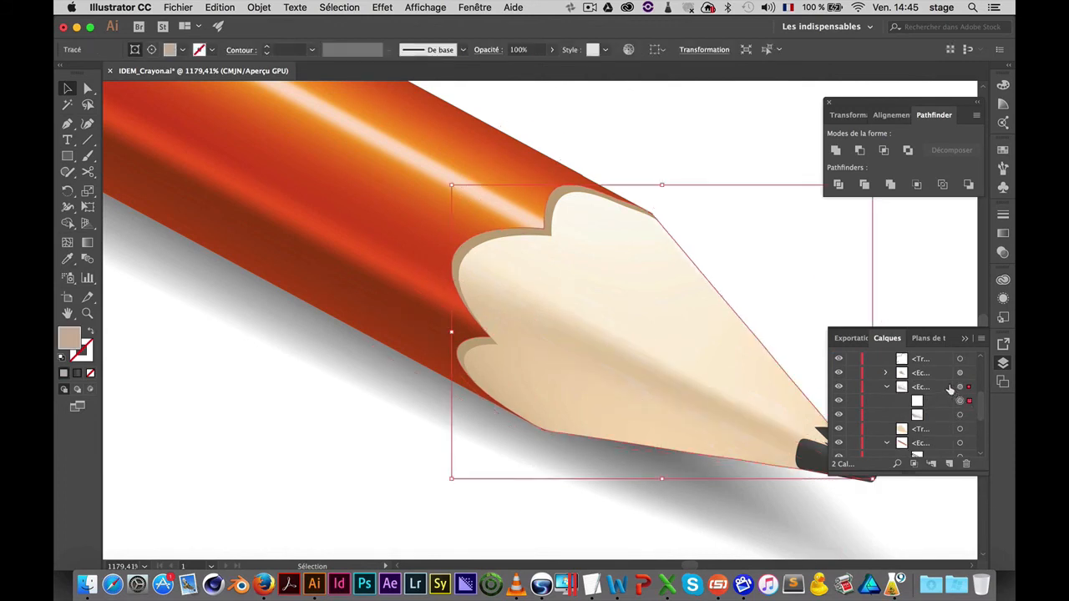
Select the wood-grain brush stroke in the tip's clipping group, compare the Produit and Obscurcir blending modes, and apply Superposition
{"action": "left_click", "coordinate": [886, 373]}
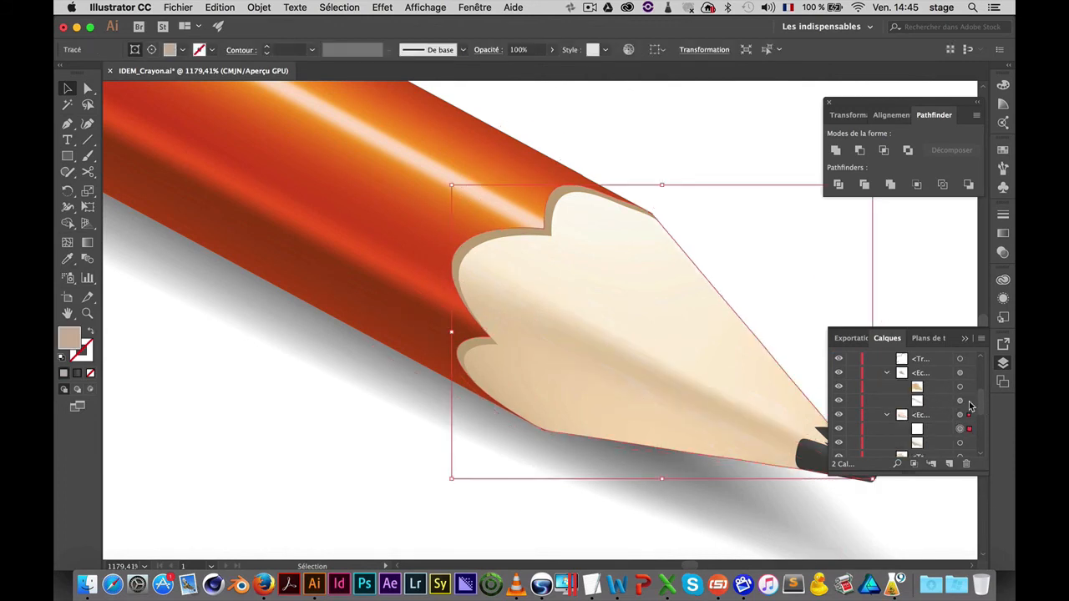
{"action": "left_click", "coordinate": [969, 402]}
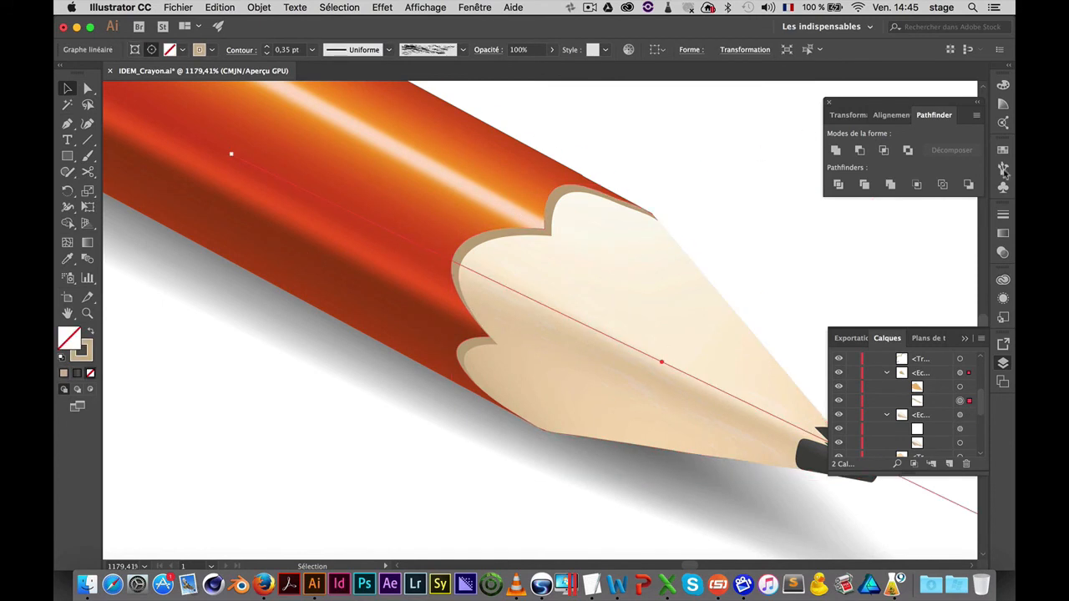
{"action": "left_click", "coordinate": [1004, 253]}
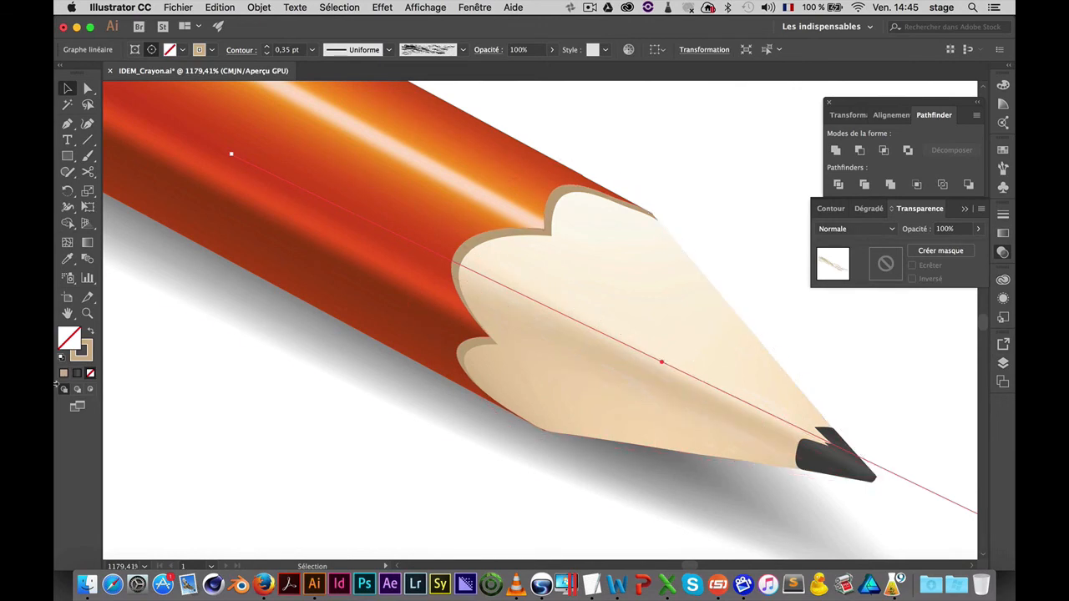
{"action": "left_click", "coordinate": [87, 351]}
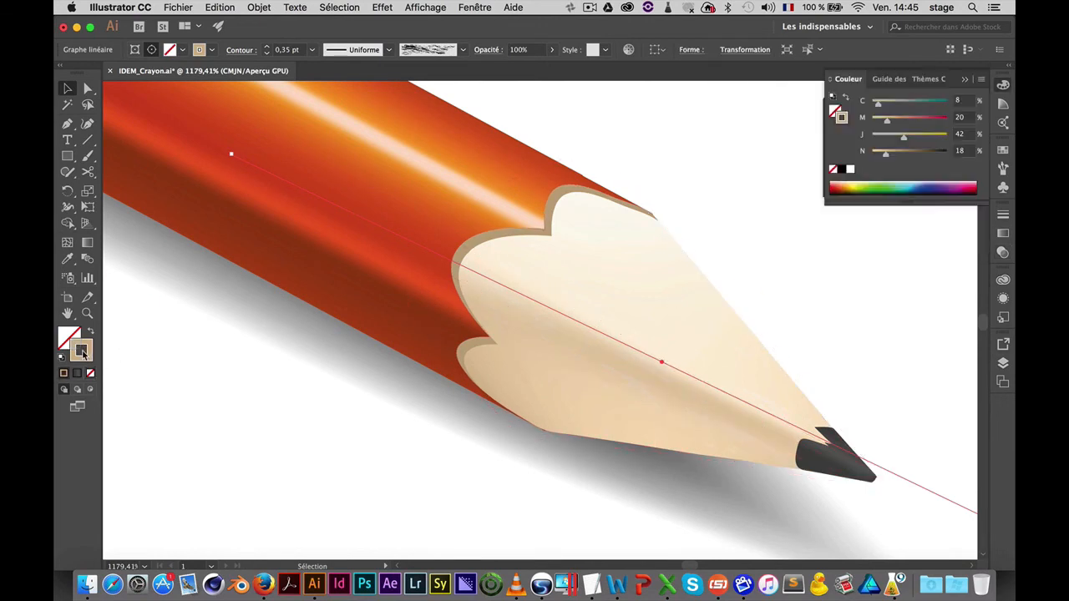
{"action": "left_click", "coordinate": [1003, 255]}
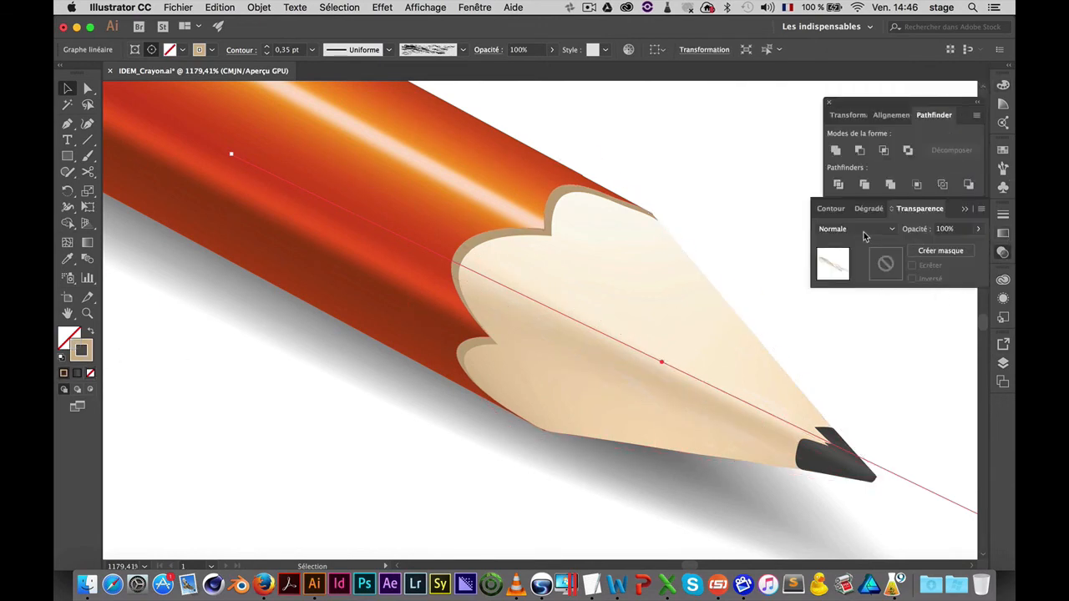
{"action": "left_click", "coordinate": [864, 237]}
{"action": "left_click", "coordinate": [856, 278]}
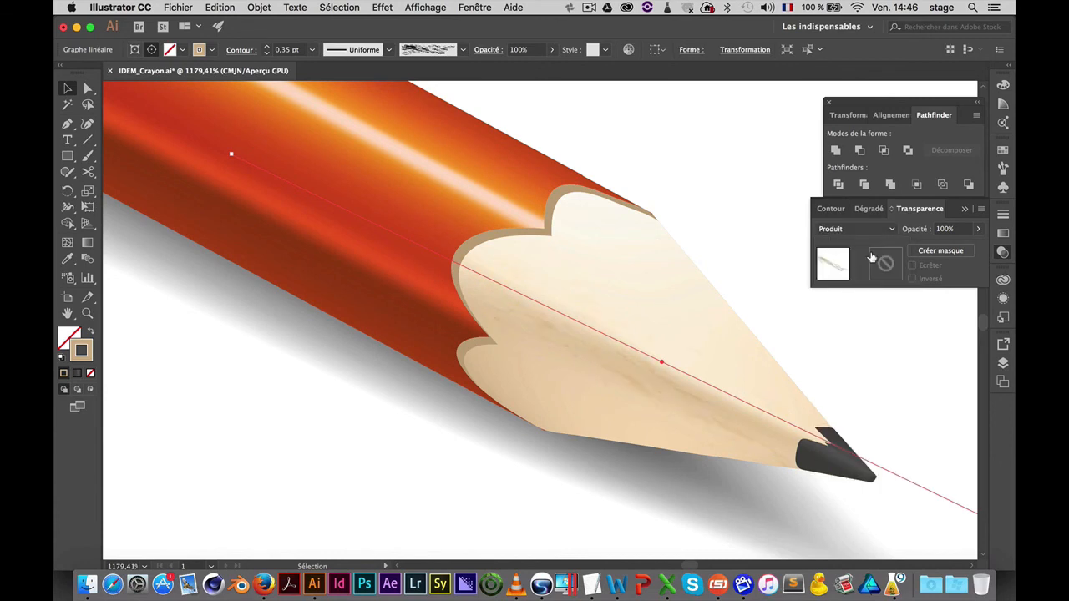
{"action": "left_click", "coordinate": [861, 229]}
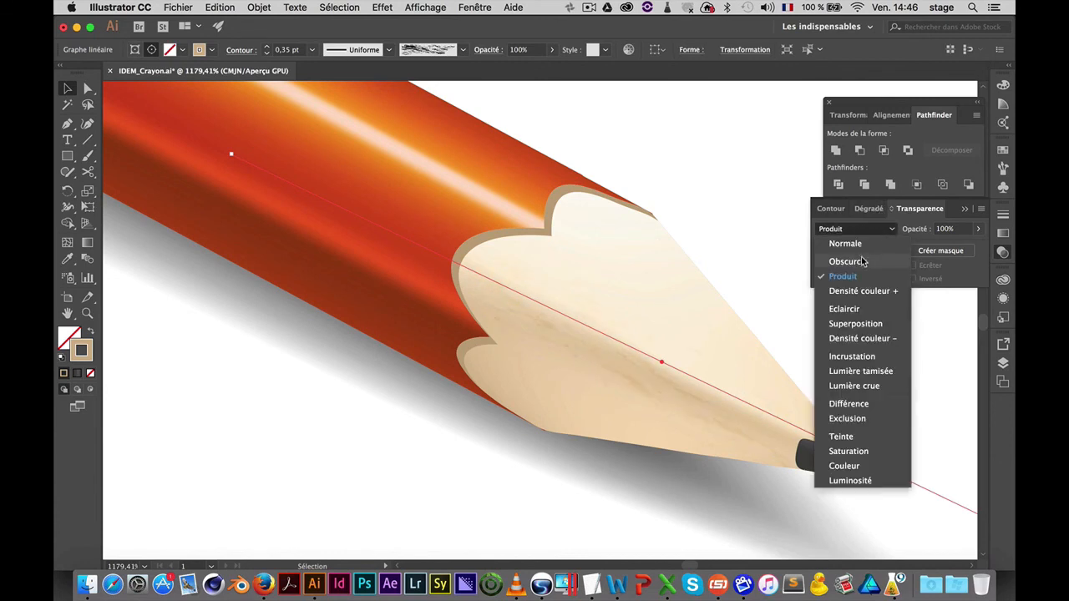
{"action": "left_click", "coordinate": [847, 261]}
{"action": "left_click", "coordinate": [877, 232]}
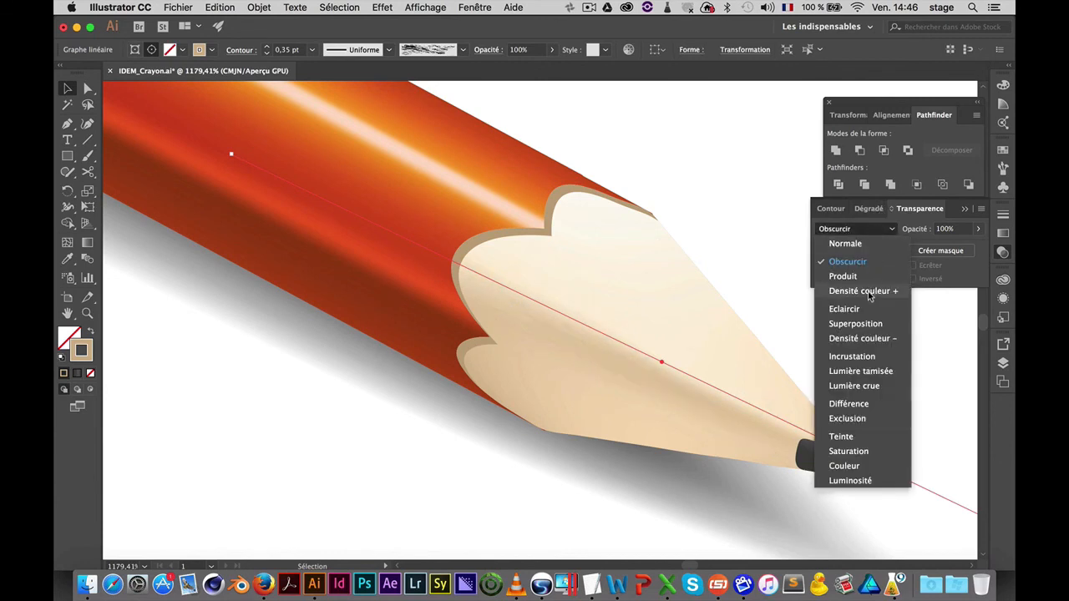
{"action": "left_click", "coordinate": [855, 324]}
{"action": "left_click", "coordinate": [723, 291]}
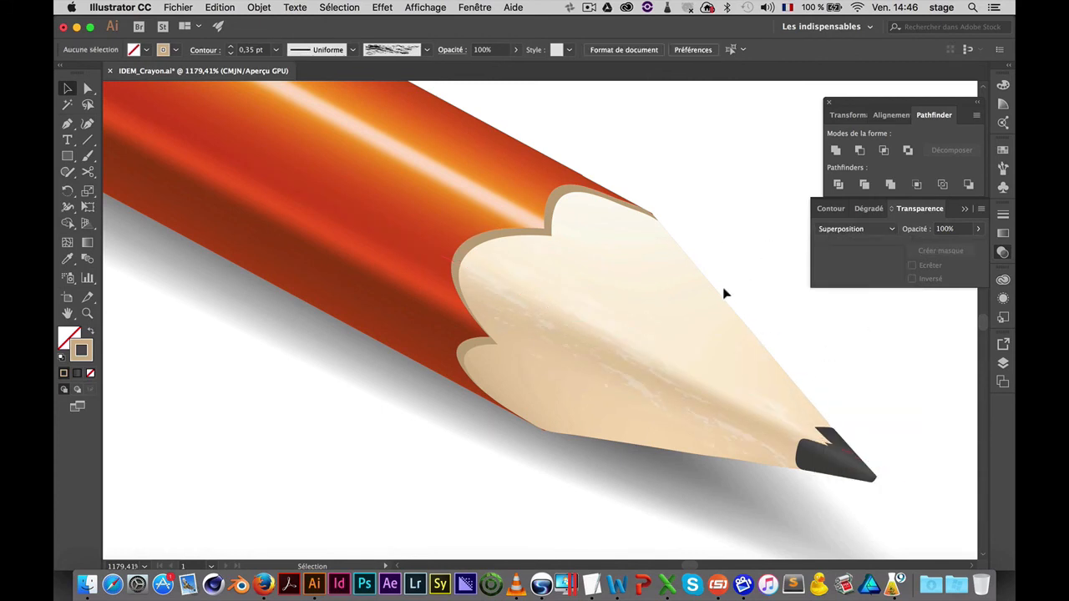
Examine the wood grain on the sharpened tip and the overall look of the whole pencil
{"action": "left_click", "coordinate": [626, 262], "text": "alt"}
{"action": "left_click", "coordinate": [482, 262], "text": "alt"}
{"action": "left_click", "coordinate": [482, 263], "text": "alt"}
{"action": "mouse_move", "coordinate": [493, 250]}
{"action": "left_mouse_down"}
{"action": "mouse_move", "coordinate": [725, 241]}
{"action": "mouse_move", "coordinate": [706, 258]}
{"action": "mouse_move", "coordinate": [773, 297]}
{"action": "left_mouse_up"}
{"action": "left_click", "coordinate": [624, 237], "text": "alt"}
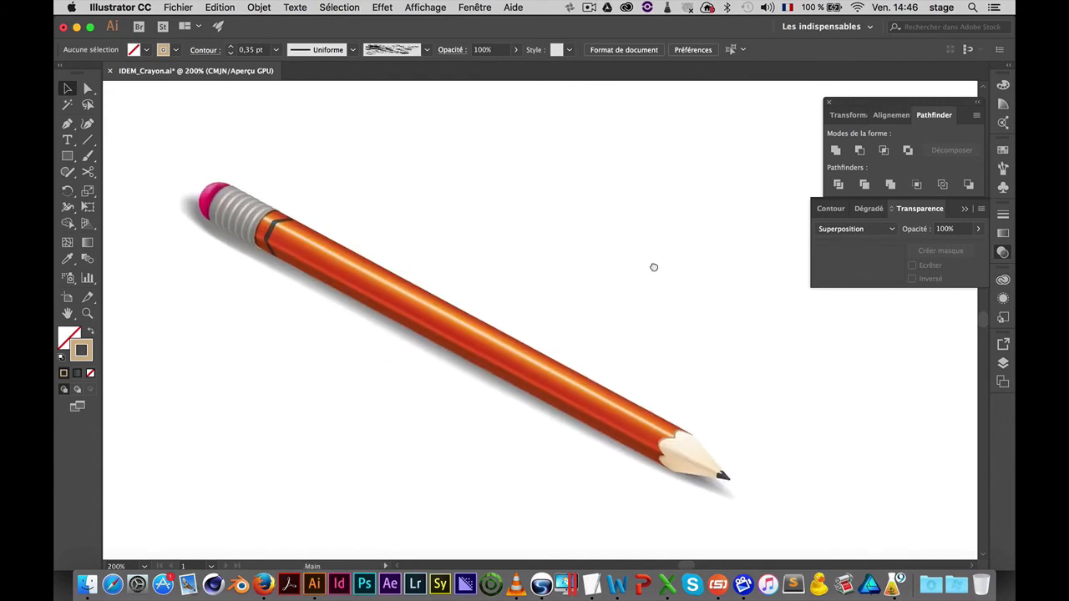
{"action": "left_click_drag", "start_coordinate": [654, 265], "coordinate": [735, 276]}
{"action": "scroll", "coordinate": [579, 404], "scroll_direction": "down", "scroll_amount": 5}
{"action": "scroll", "coordinate": [529, 317], "scroll_direction": "up", "scroll_amount": 4}
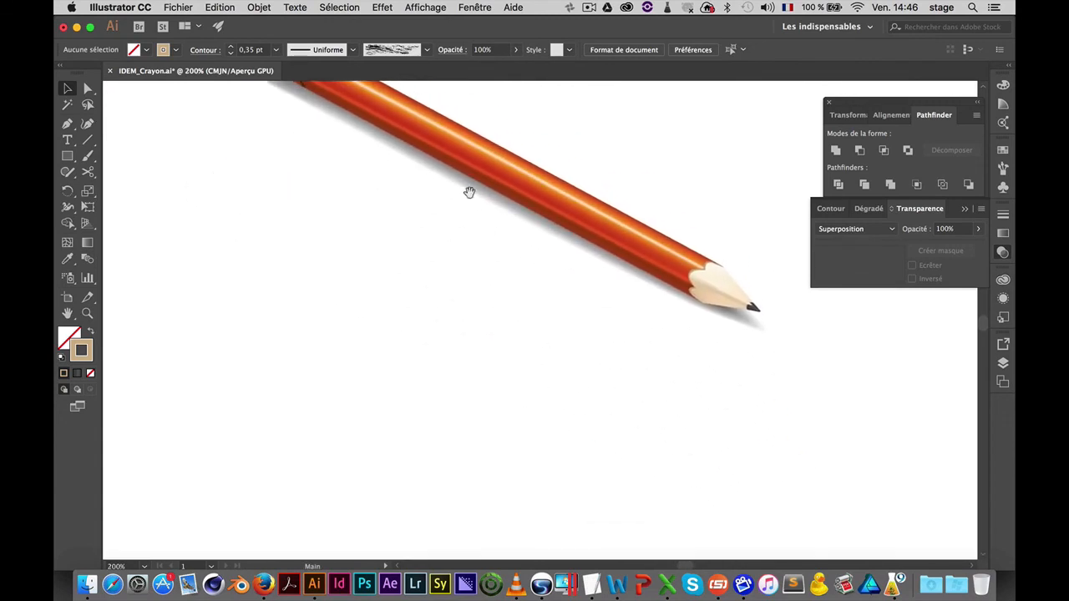
{"action": "left_click", "coordinate": [518, 263]}
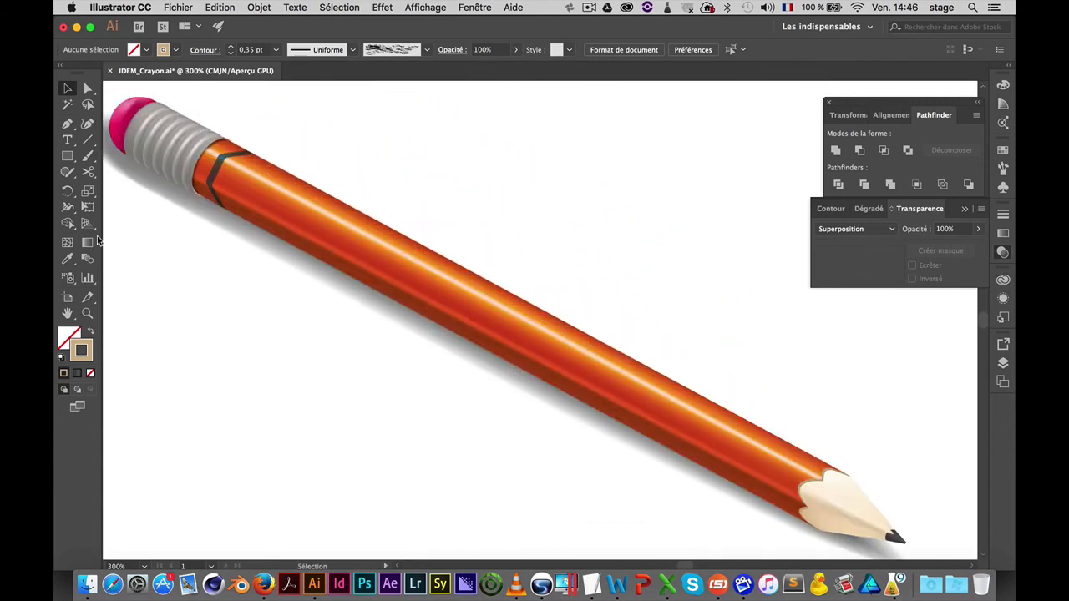
Add the text "L'Idem Creative Arts School" in the empty area above the pencil
{"action": "key", "text": "t"}
{"action": "left_click", "coordinate": [503, 181]}
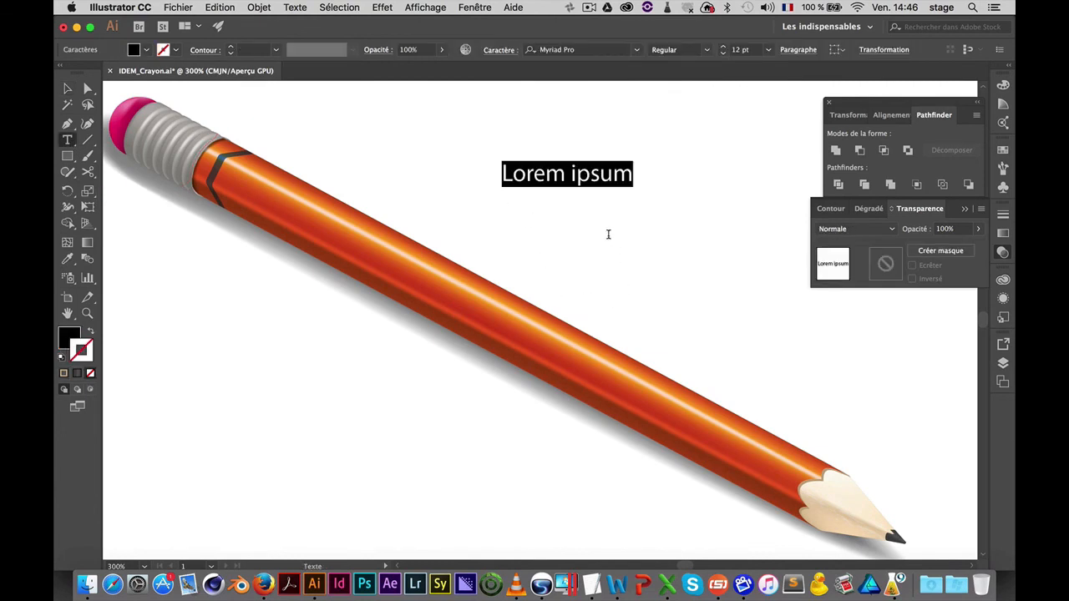
{"action": "left_click", "coordinate": [568, 173]}
{"action": "left_click_drag", "start_coordinate": [637, 173], "coordinate": [409, 158]}
{"action": "type", "text": "L"}
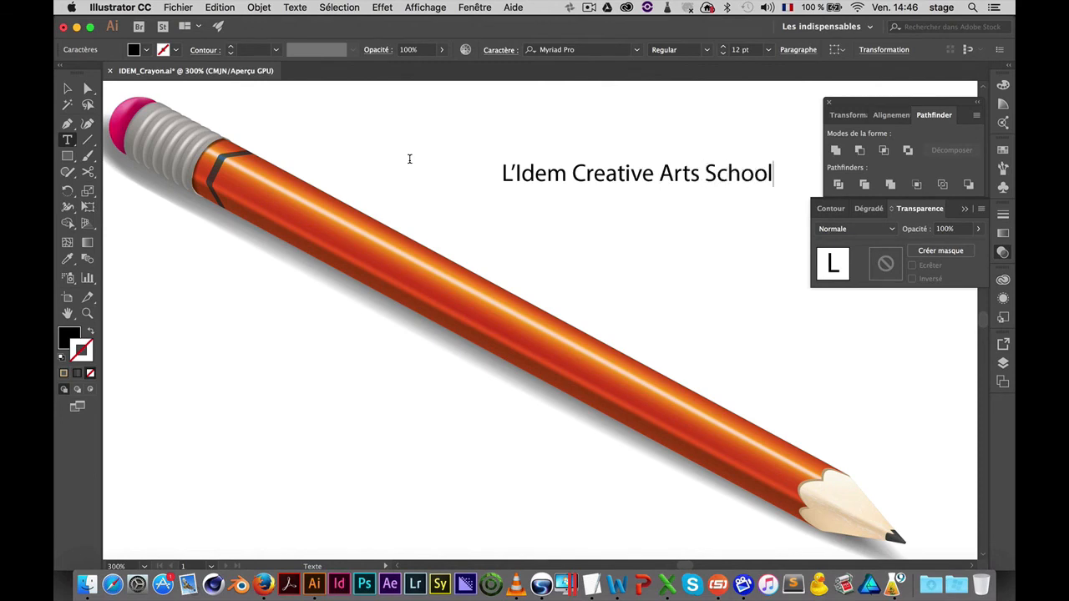
Set the whole text in Gotham Book and move it up beside the pencil's ferrule
{"action": "key", "text": "super+a"}
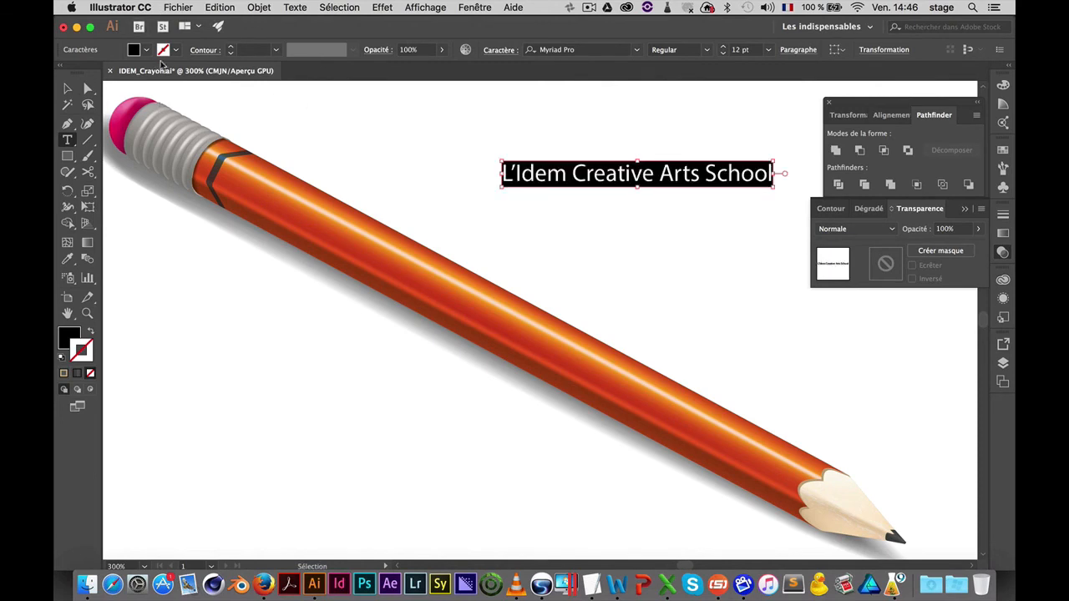
{"action": "left_click_drag", "start_coordinate": [589, 49], "coordinate": [502, 50]}
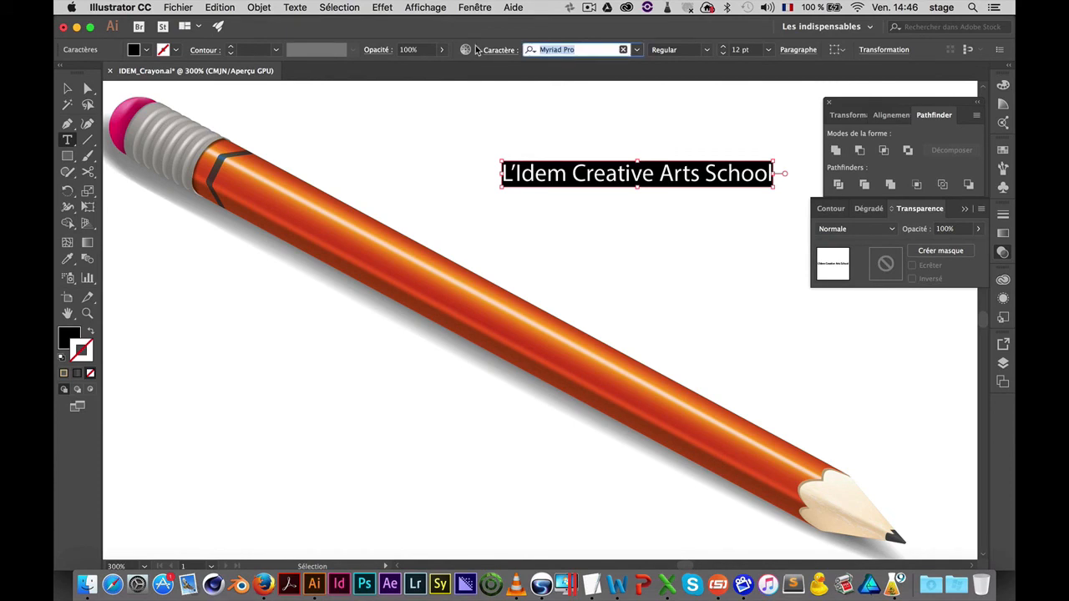
{"action": "type", "text": "g"}
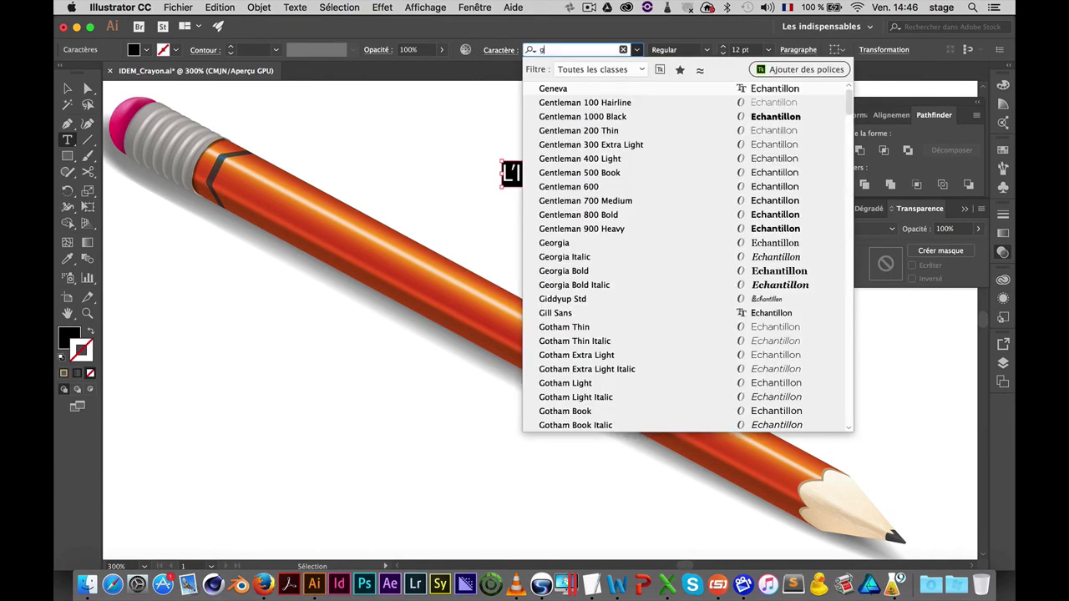
{"action": "type", "text": "ot"}
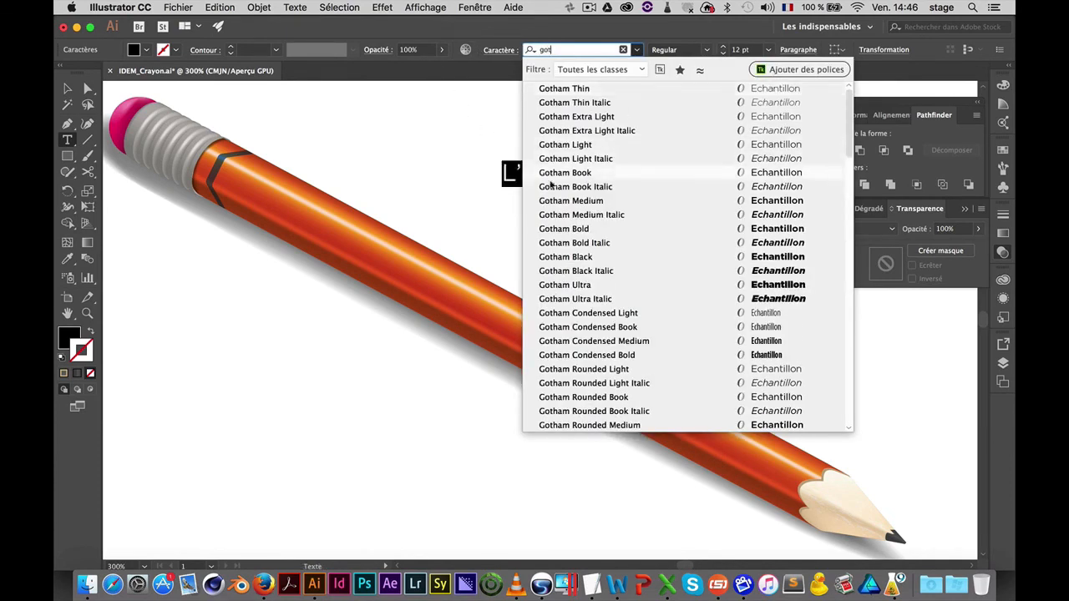
{"action": "left_click", "coordinate": [578, 173]}
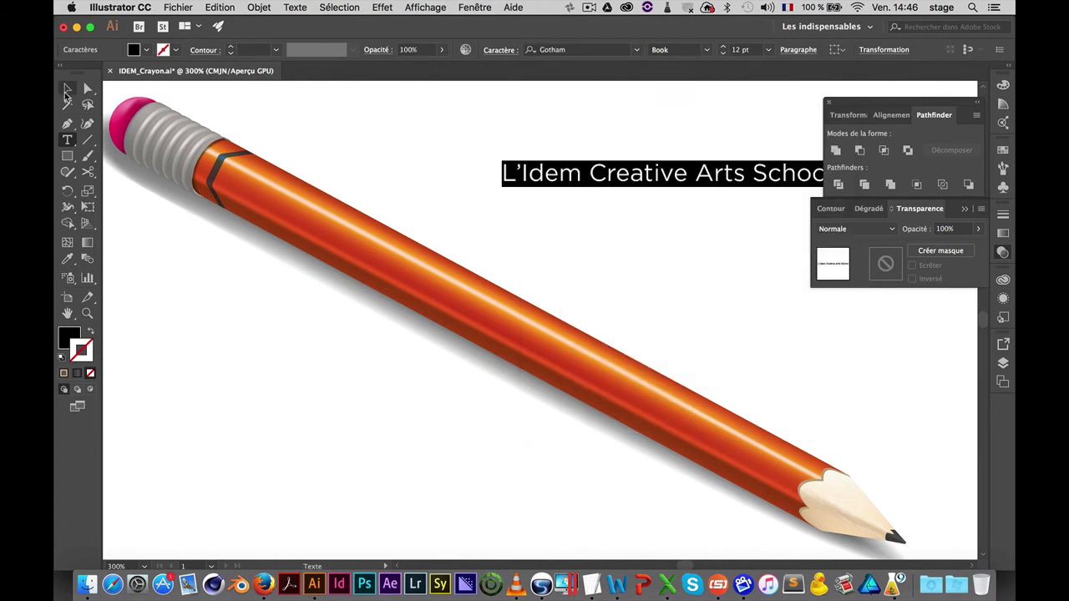
{"action": "left_click", "coordinate": [68, 88]}
{"action": "left_click_drag", "start_coordinate": [689, 167], "coordinate": [509, 150]}
Make only the word "L'Idem" bold in the Gotham text
{"action": "key", "text": "t"}
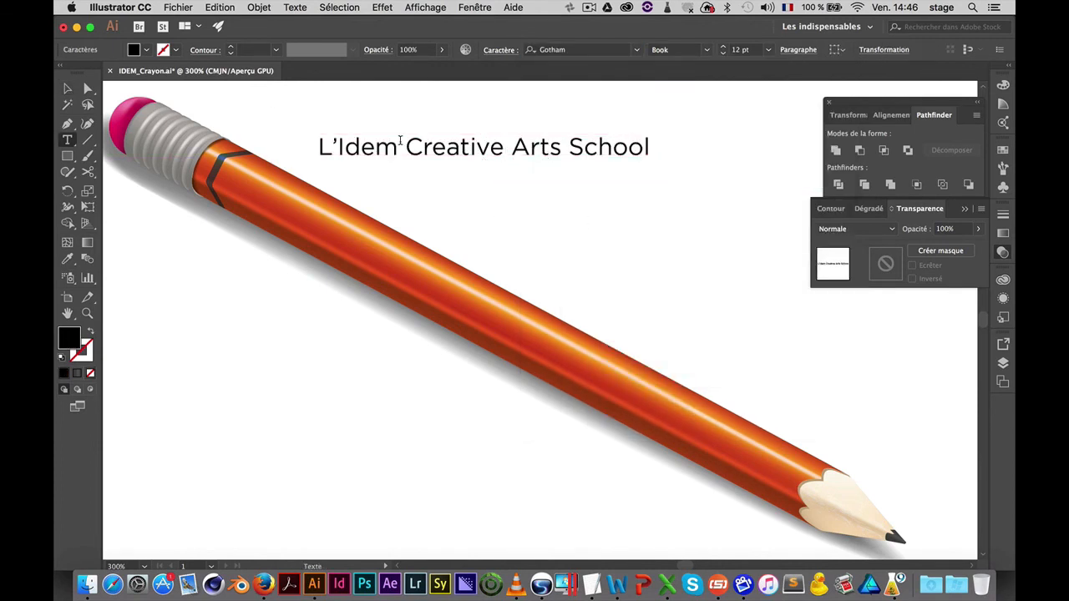
{"action": "left_click_drag", "start_coordinate": [398, 147], "coordinate": [317, 146]}
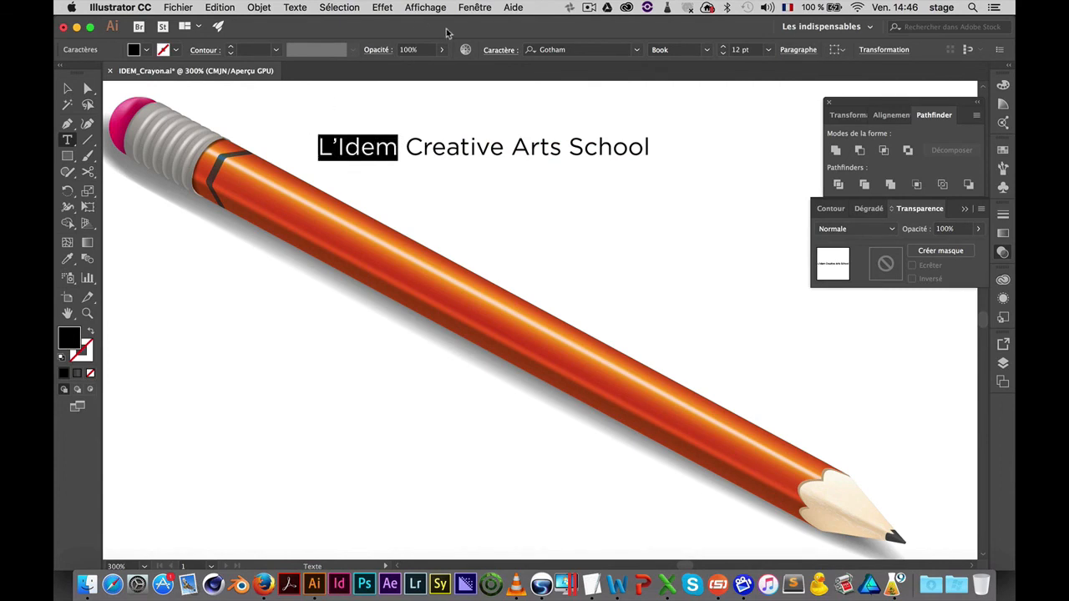
{"action": "left_click", "coordinate": [706, 50]}
{"action": "left_click", "coordinate": [701, 209]}
{"action": "left_click", "coordinate": [68, 89]}
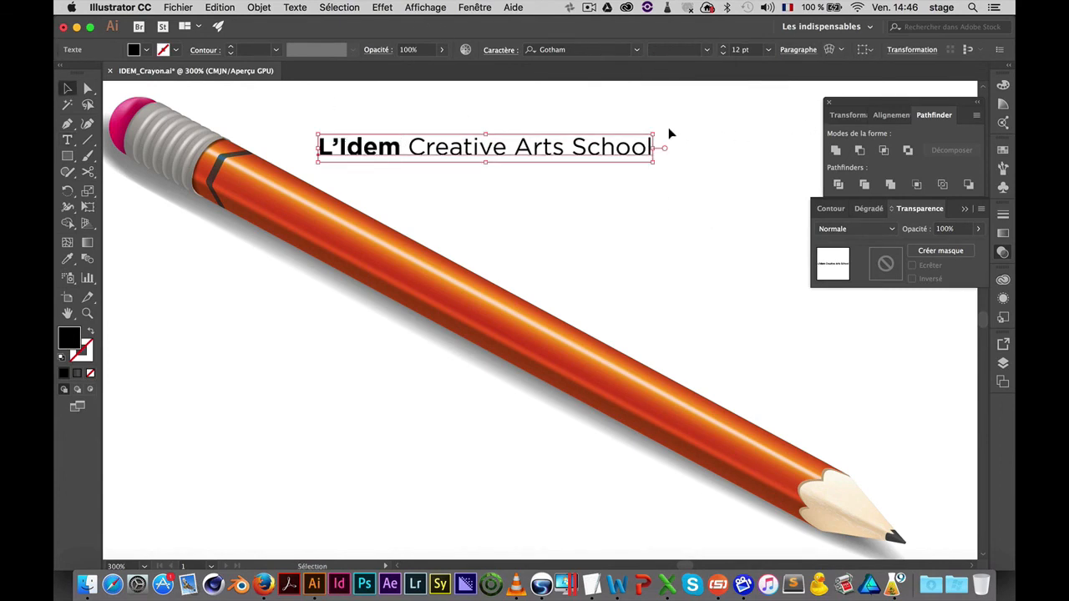
Rotate the text to about 332° along the pencil, place it on the barrel and scale it down to 9.31 pt
{"action": "mouse_move", "coordinate": [657, 128]}
{"action": "left_mouse_down"}
{"action": "mouse_move", "coordinate": [670, 210]}
{"action": "mouse_move", "coordinate": [532, 331]}
{"action": "mouse_move", "coordinate": [596, 376]}
{"action": "mouse_move", "coordinate": [595, 363]}
{"action": "mouse_move", "coordinate": [655, 375]}
{"action": "left_mouse_up"}
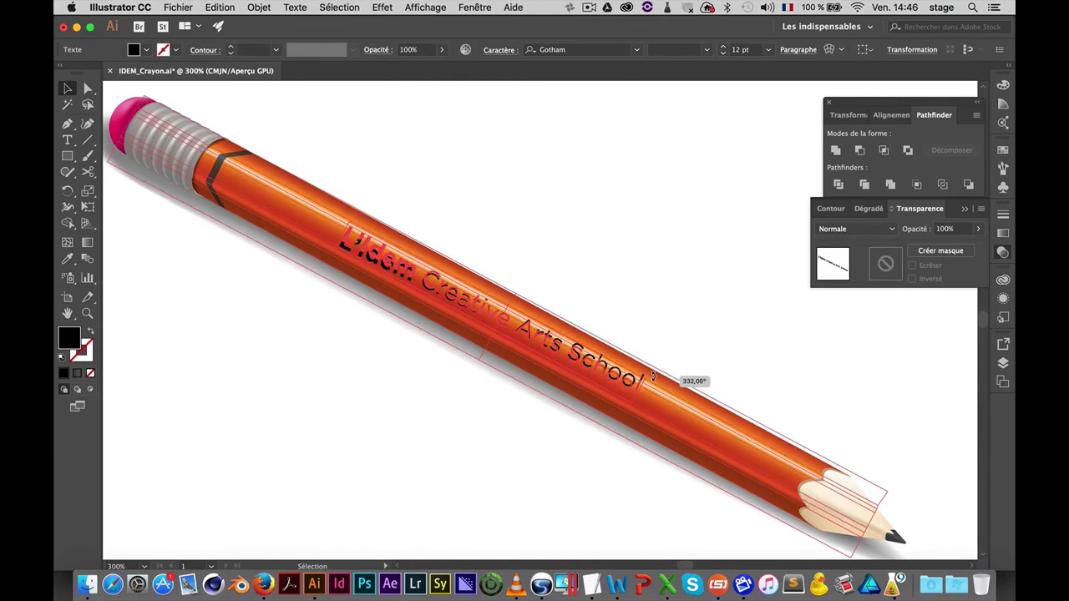
{"action": "left_click_drag", "start_coordinate": [582, 372], "coordinate": [585, 378]}
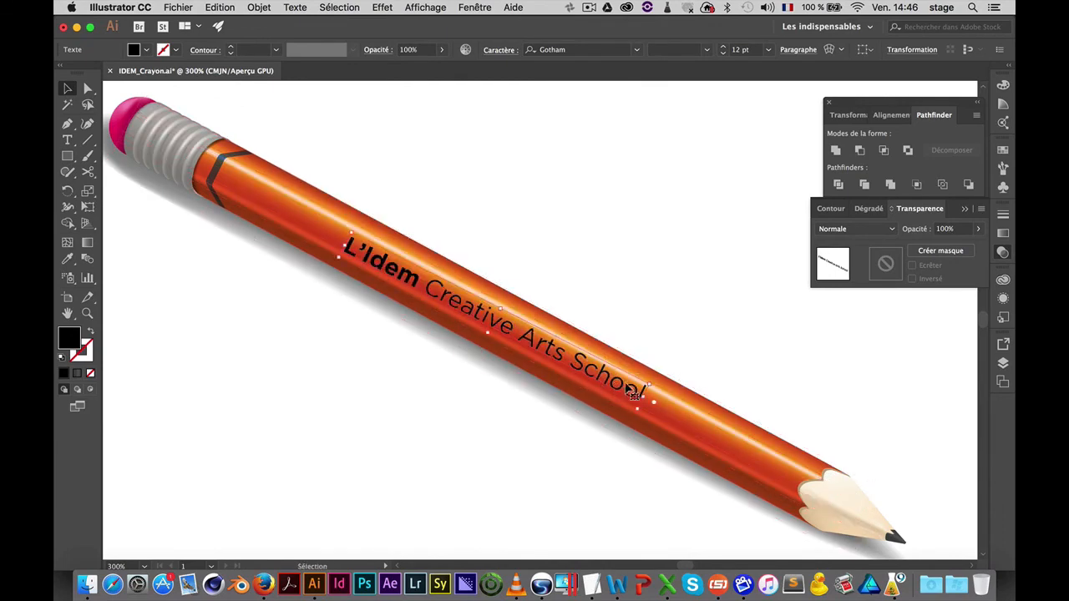
{"action": "left_click_drag", "start_coordinate": [650, 383], "coordinate": [624, 382]}
{"action": "key", "text": "super+shift+a"}
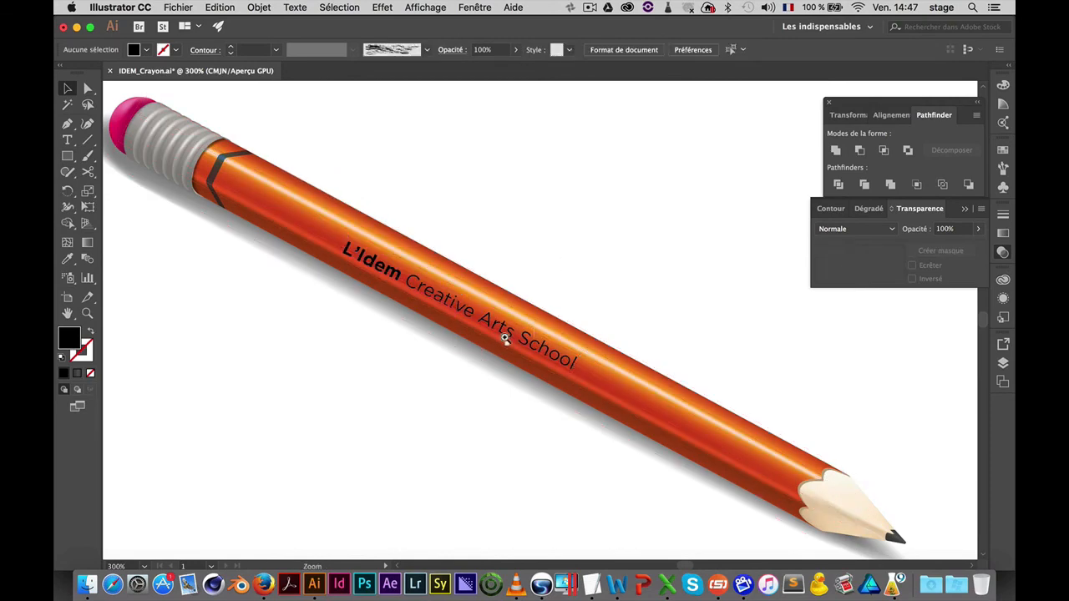
{"action": "scroll", "coordinate": [504, 336], "scroll_direction": "up", "scroll_amount": 10}
{"action": "double_click", "coordinate": [538, 325]}
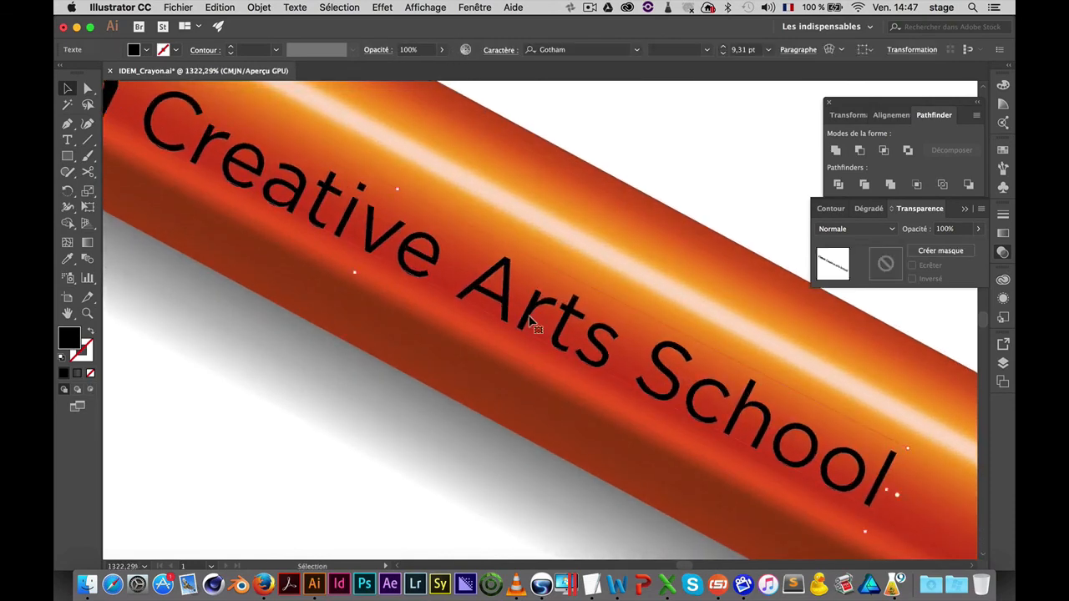
{"action": "scroll", "coordinate": [556, 334], "scroll_direction": "down", "scroll_amount": 2}
{"action": "scroll", "coordinate": [561, 336], "scroll_direction": "down", "scroll_amount": 1}
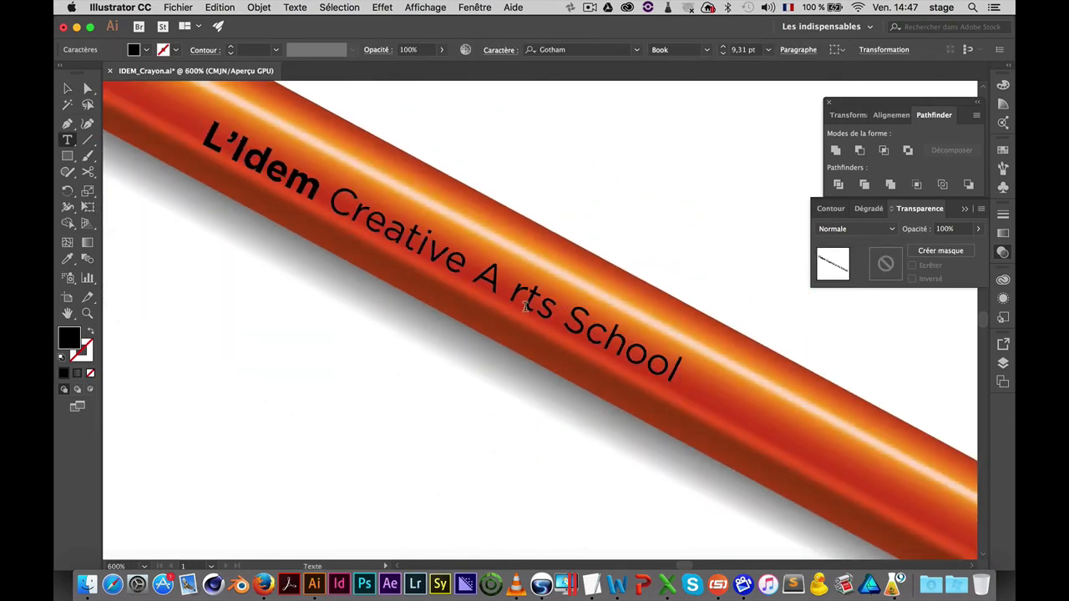
{"action": "key", "text": "BackSpace"}
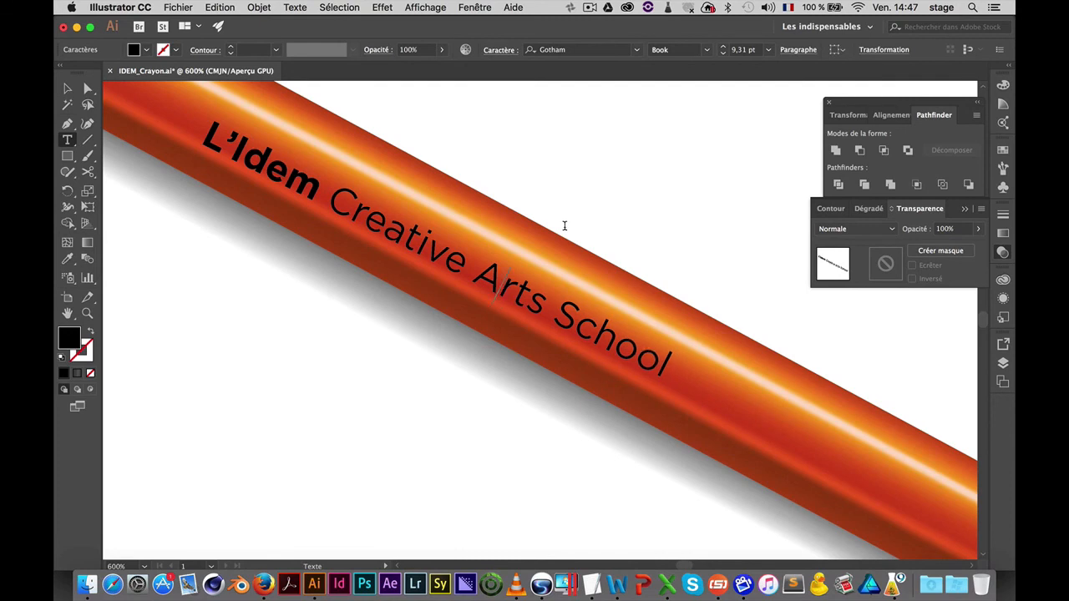
Fine-tune the lettering's rotation so it runs parallel to the pencil's barrel
{"action": "left_click", "coordinate": [68, 87]}
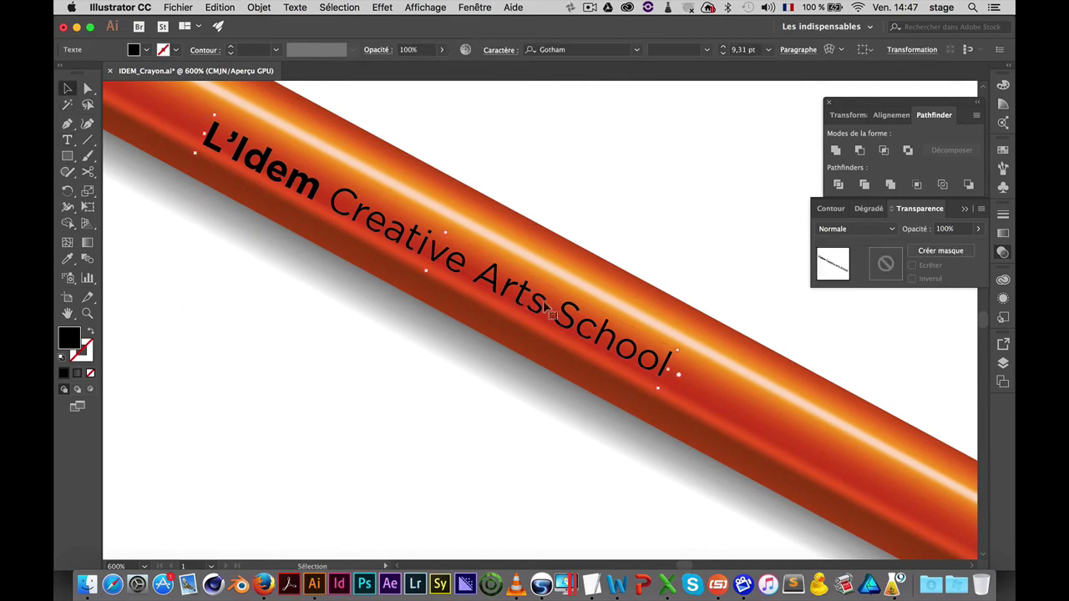
{"action": "left_click", "coordinate": [681, 343], "text": "shift"}
{"action": "left_click_drag", "start_coordinate": [685, 347], "coordinate": [684, 352]}
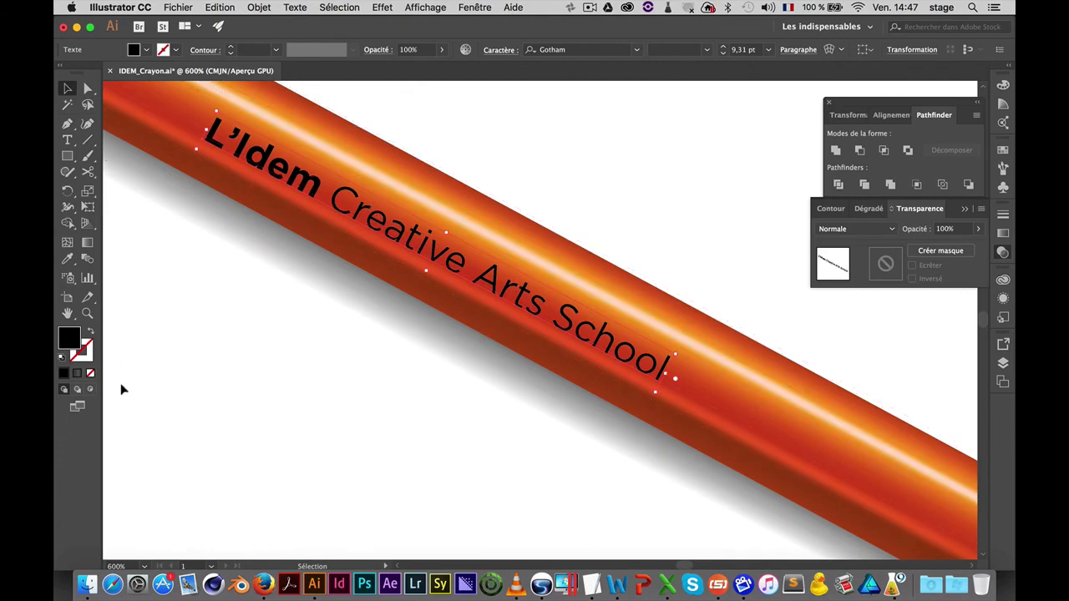
Change the lettering's fill colour to white and deselect it
{"action": "double_click", "coordinate": [71, 341]}
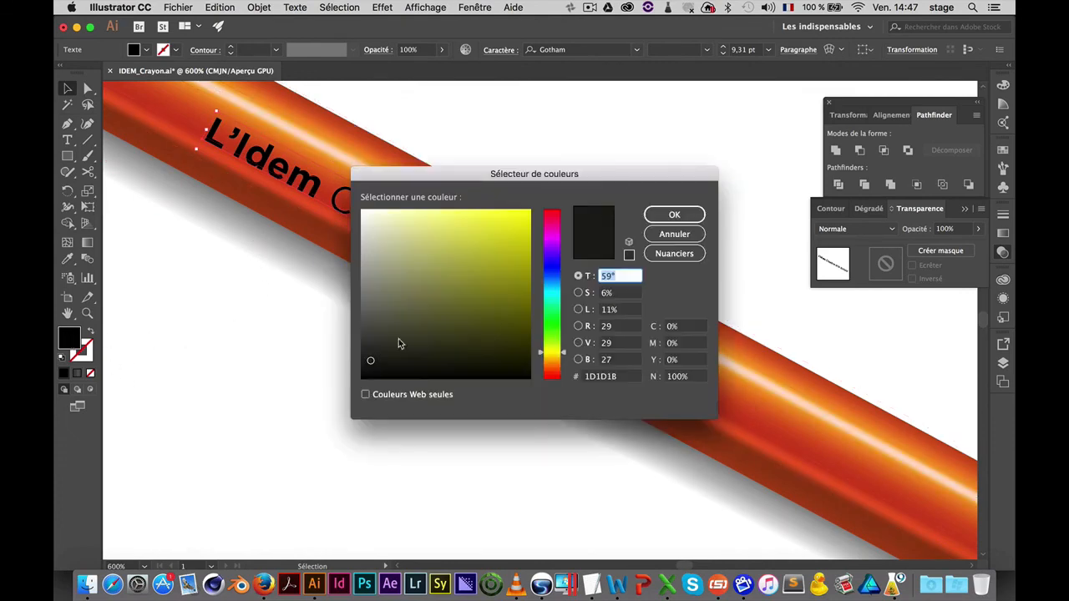
{"action": "left_click_drag", "start_coordinate": [400, 346], "coordinate": [342, 189]}
{"action": "left_click", "coordinate": [692, 217]}
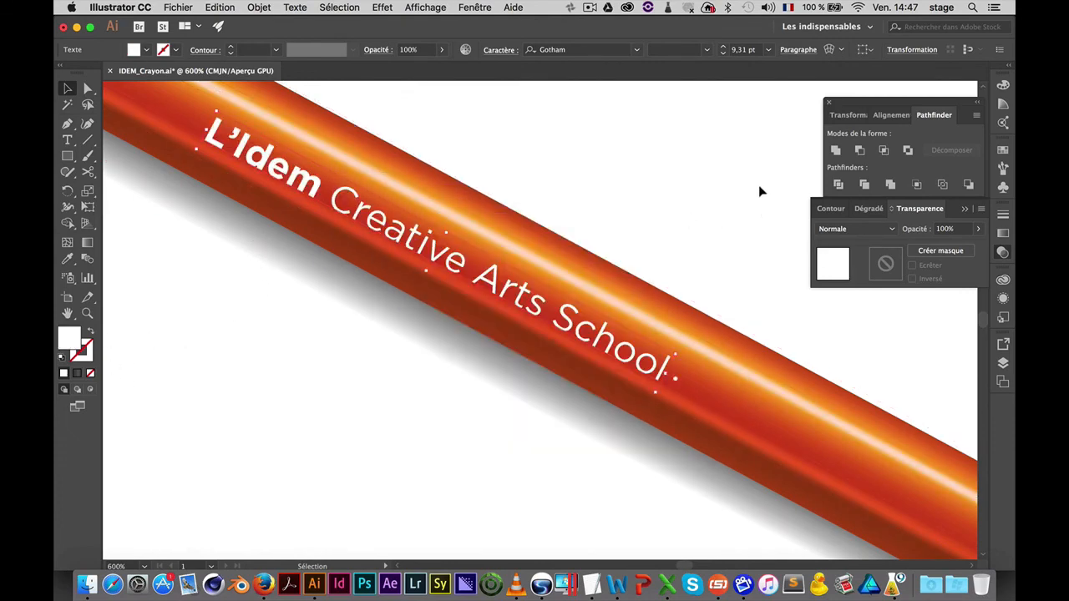
{"action": "left_click", "coordinate": [758, 185]}
Scale the white lettering down slightly on the barrel and deselect it
{"action": "left_click", "coordinate": [558, 226], "text": "alt+super"}
{"action": "left_click", "coordinate": [558, 226], "text": "alt+super"}
{"action": "left_click", "coordinate": [575, 424], "text": "alt+super"}
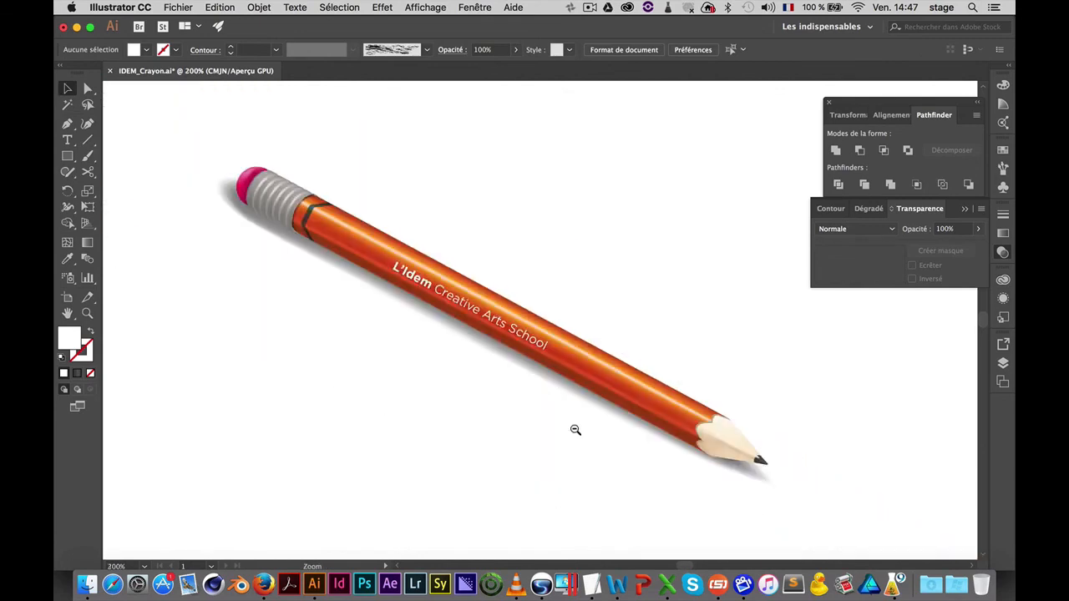
{"action": "left_click", "coordinate": [575, 430], "text": "alt+super"}
{"action": "left_click_drag", "start_coordinate": [475, 293], "coordinate": [756, 403]}
{"action": "left_click_drag", "start_coordinate": [530, 184], "coordinate": [702, 543]}
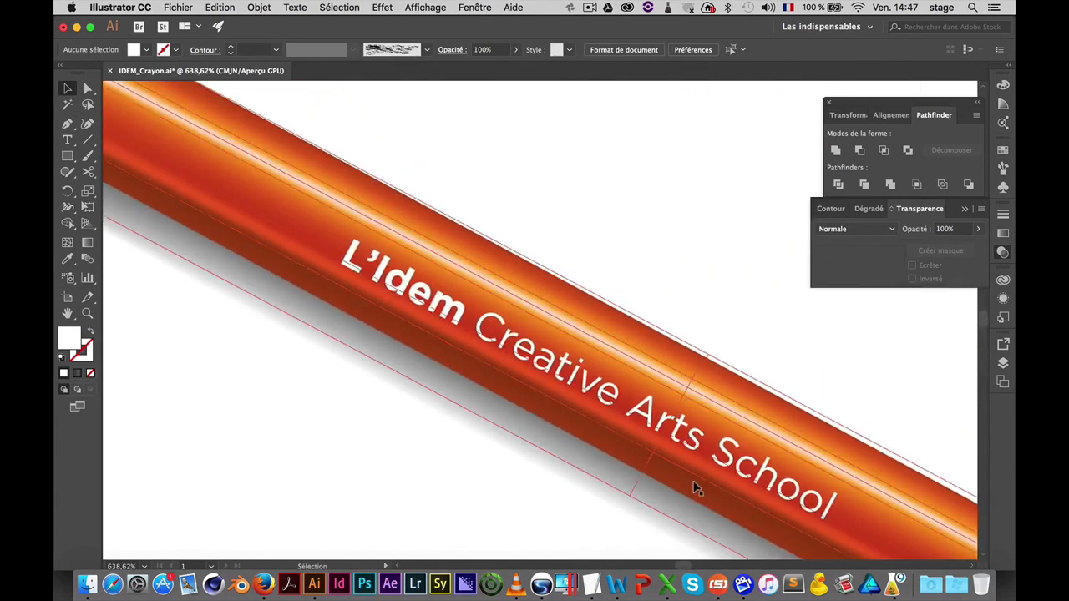
{"action": "left_click", "coordinate": [842, 495]}
{"action": "left_click_drag", "start_coordinate": [845, 491], "coordinate": [786, 467]}
{"action": "left_click", "coordinate": [655, 319]}
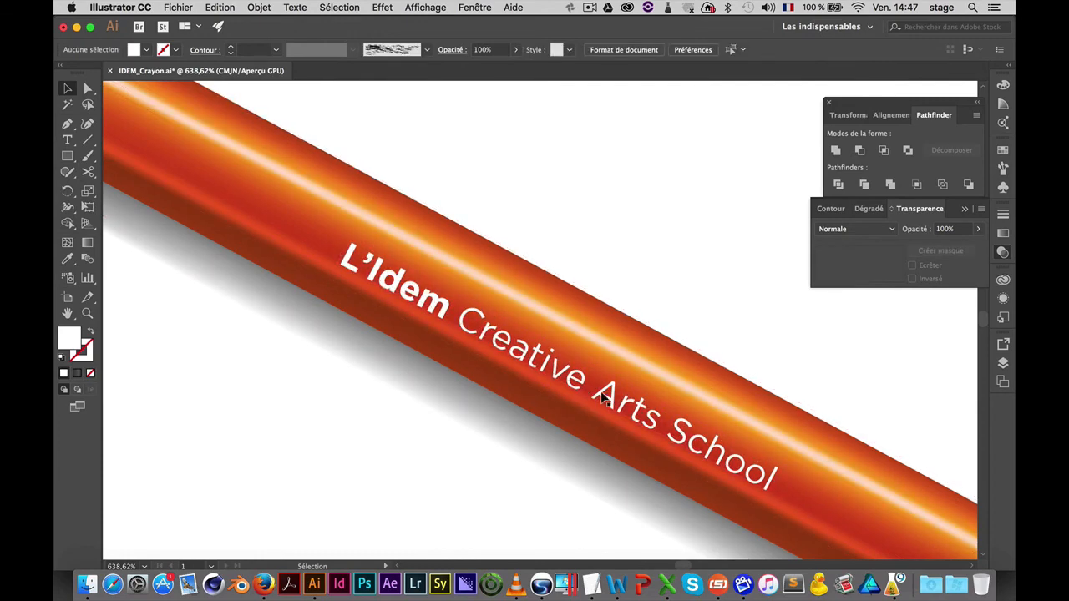
Nudge the white lettering slightly along the barrel towards the highlight and deselect it
{"action": "left_click", "coordinate": [640, 394]}
{"action": "left_click", "coordinate": [597, 258]}
{"action": "left_click", "coordinate": [626, 382], "text": "alt+super"}
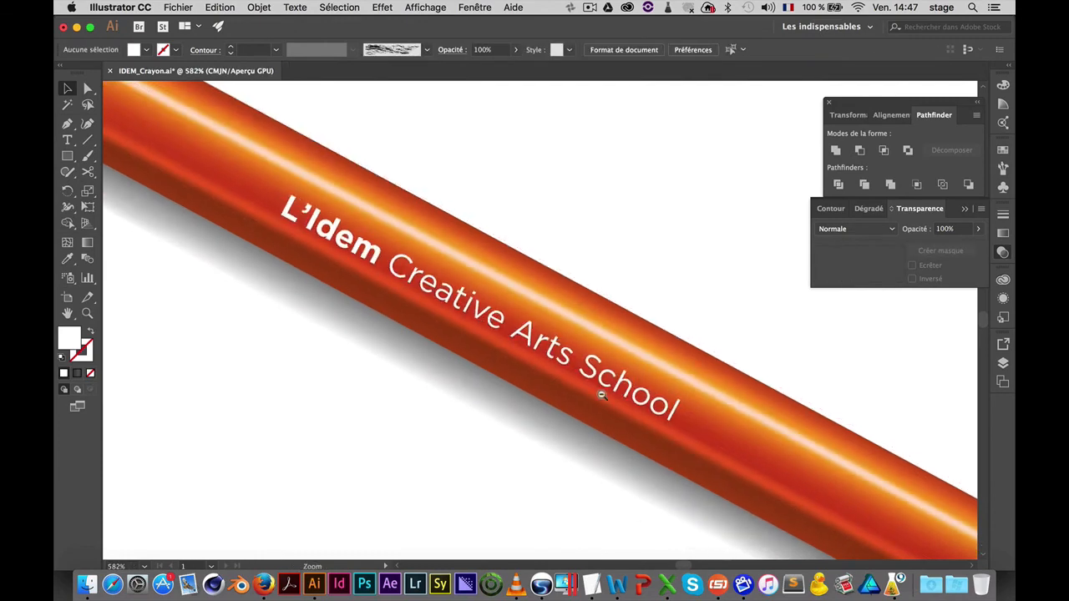
{"action": "left_click", "coordinate": [587, 393], "text": "alt+super"}
{"action": "left_click", "coordinate": [587, 393], "text": "alt+super"}
{"action": "left_click", "coordinate": [586, 392], "text": "alt+super"}
{"action": "left_click_drag", "start_coordinate": [548, 362], "coordinate": [551, 407]}
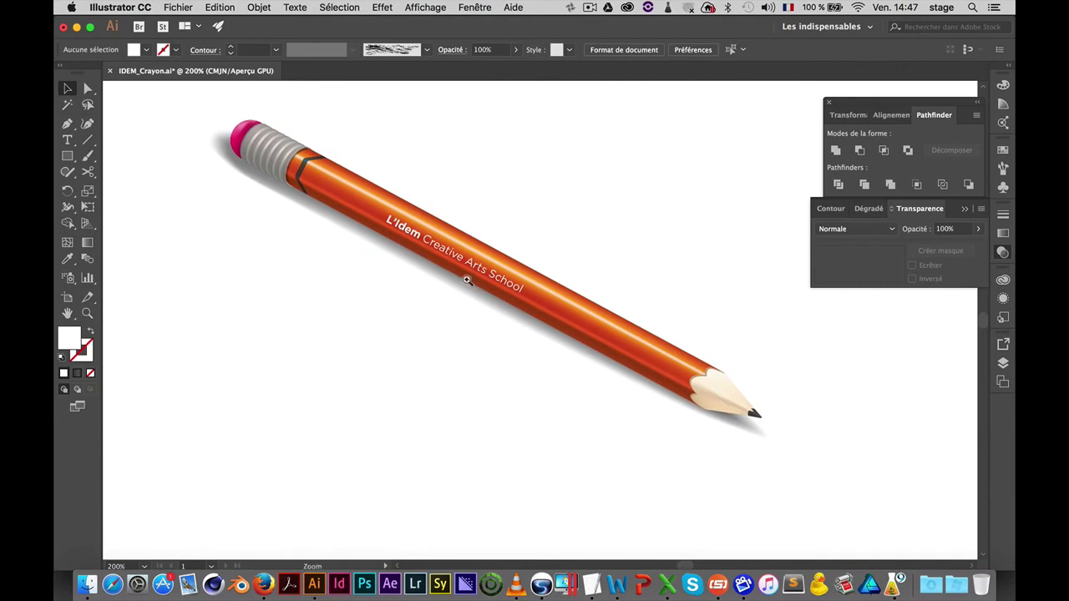
{"action": "left_click_drag", "start_coordinate": [465, 279], "coordinate": [779, 412]}
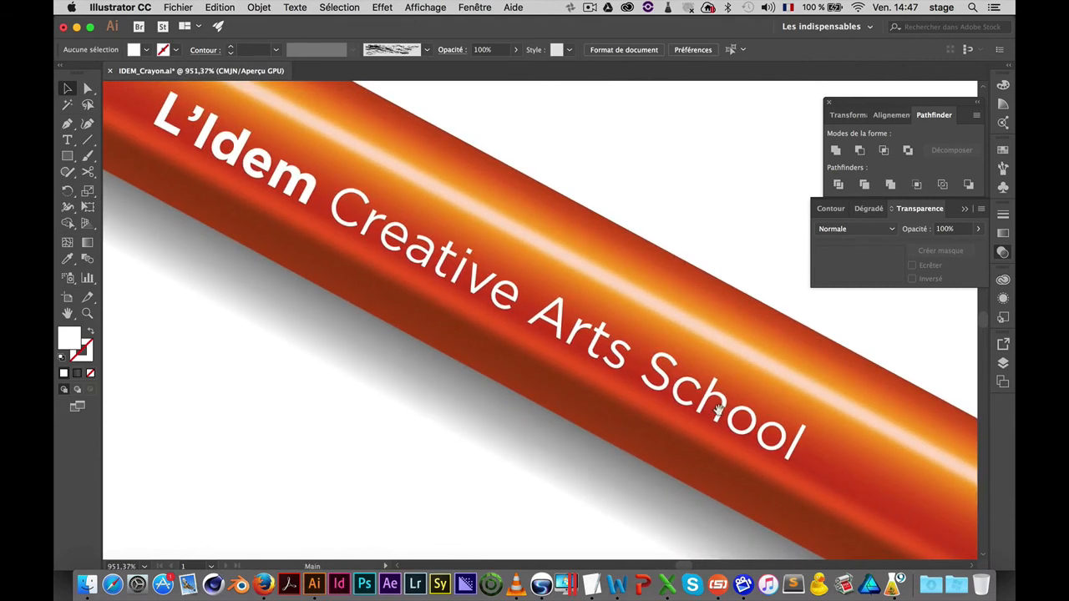
{"action": "left_click_drag", "start_coordinate": [664, 389], "coordinate": [669, 384]}
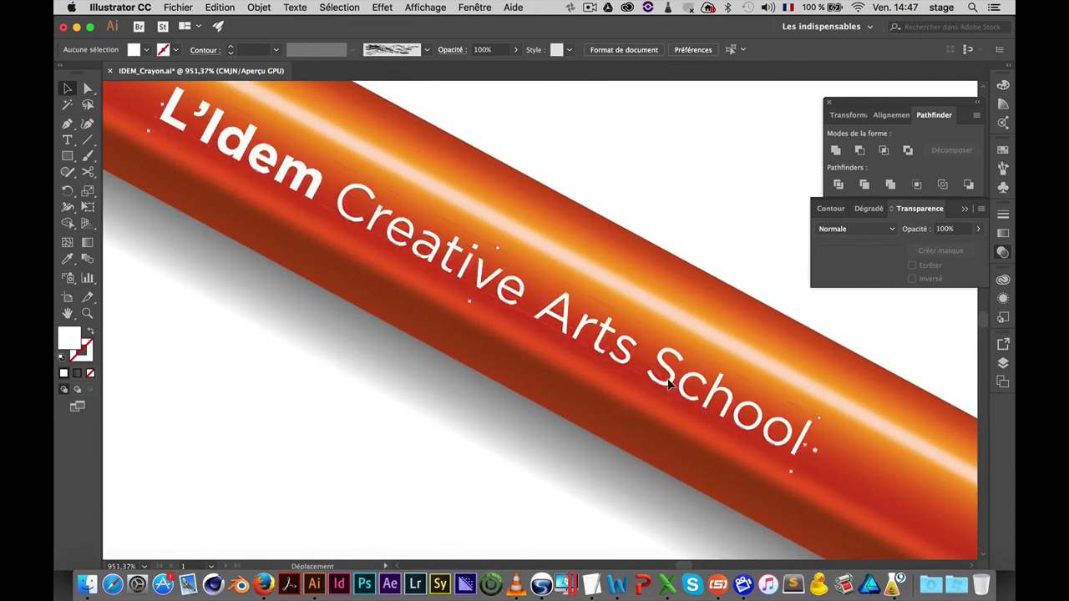
{"action": "left_click", "coordinate": [679, 210]}
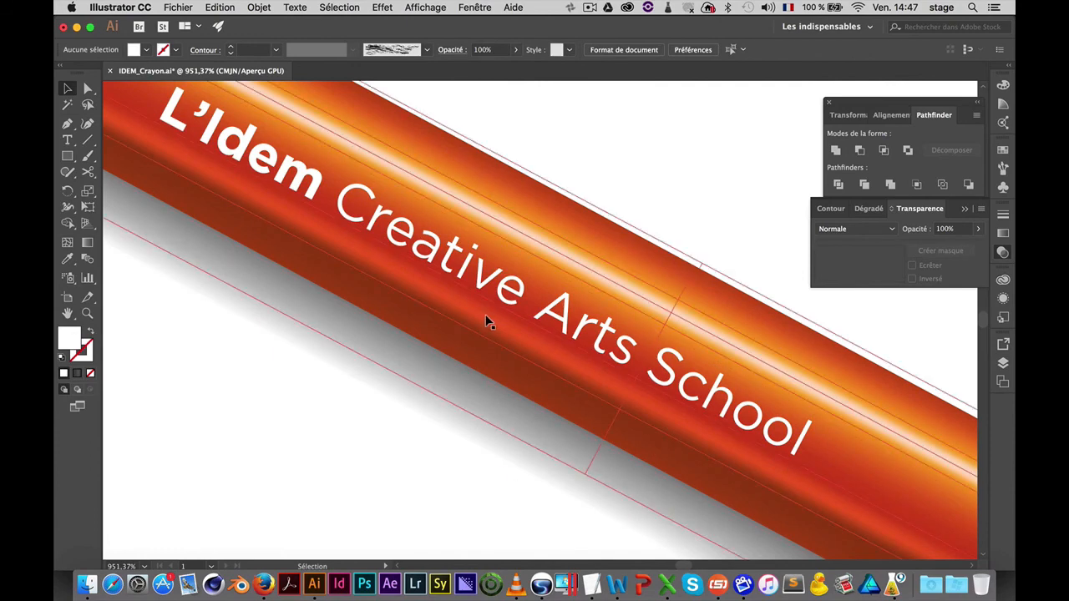
Remove the inner glow effect from the white lettering and deselect it
{"action": "left_click", "coordinate": [440, 259]}
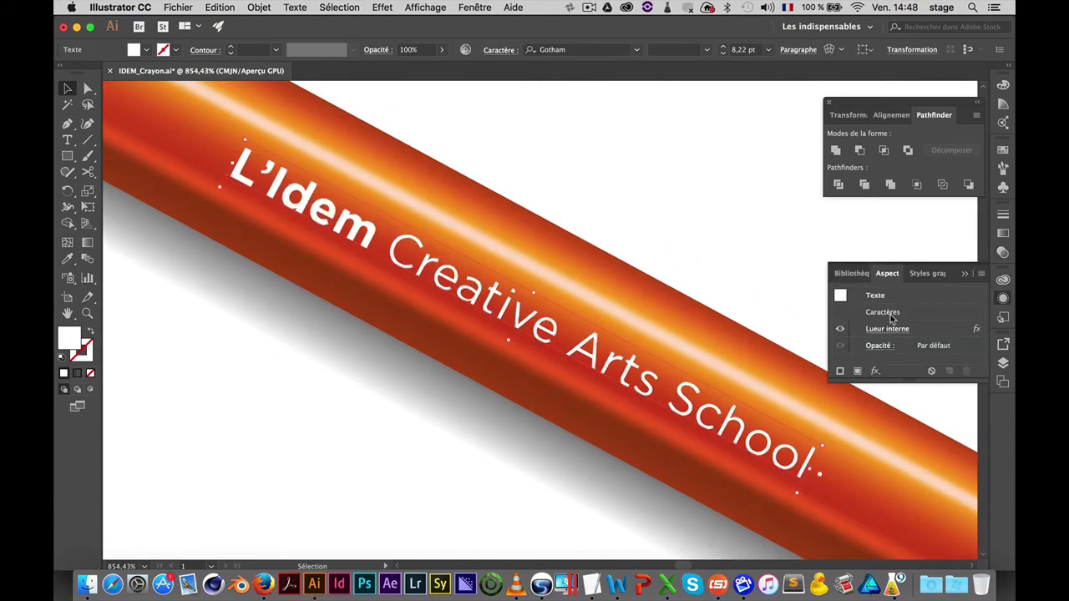
{"action": "left_click", "coordinate": [926, 330]}
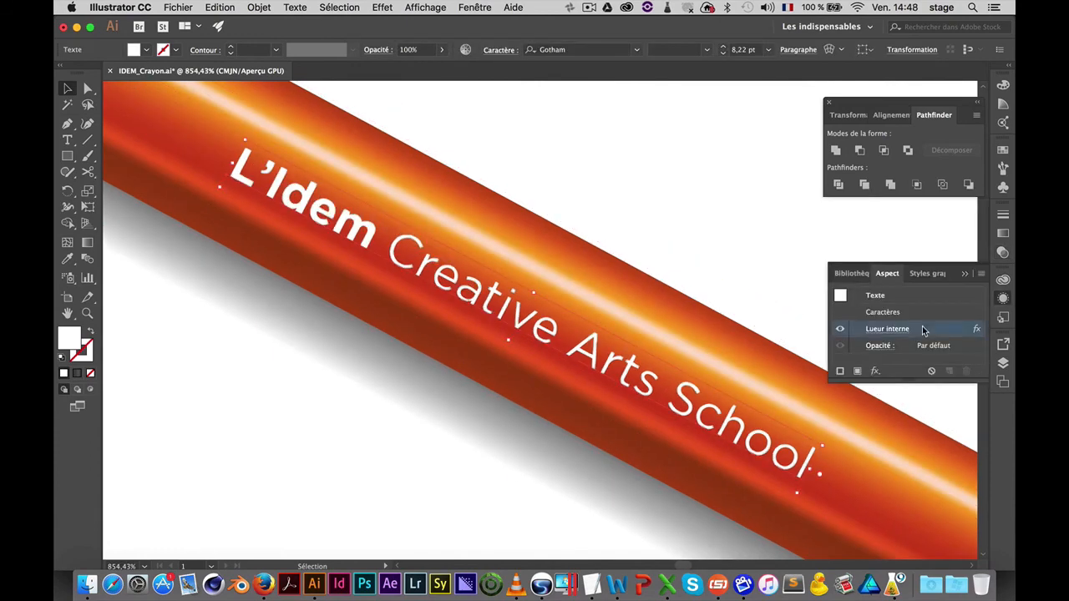
{"action": "left_click", "coordinate": [967, 373]}
{"action": "left_click", "coordinate": [707, 258]}
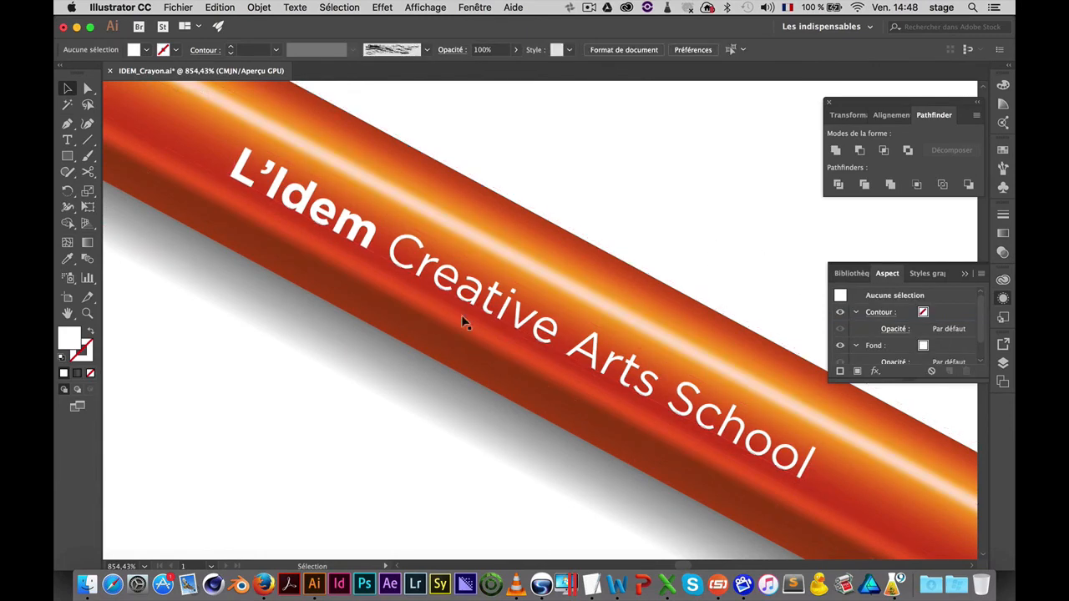
Swap the lettering's fill and stroke to leave only a white outline, and set its stroke weight to 0.25 pt
{"action": "scroll", "coordinate": [463, 318], "scroll_direction": "up", "scroll_amount": 5}
{"action": "scroll", "coordinate": [633, 352], "scroll_direction": "left", "scroll_amount": 3}
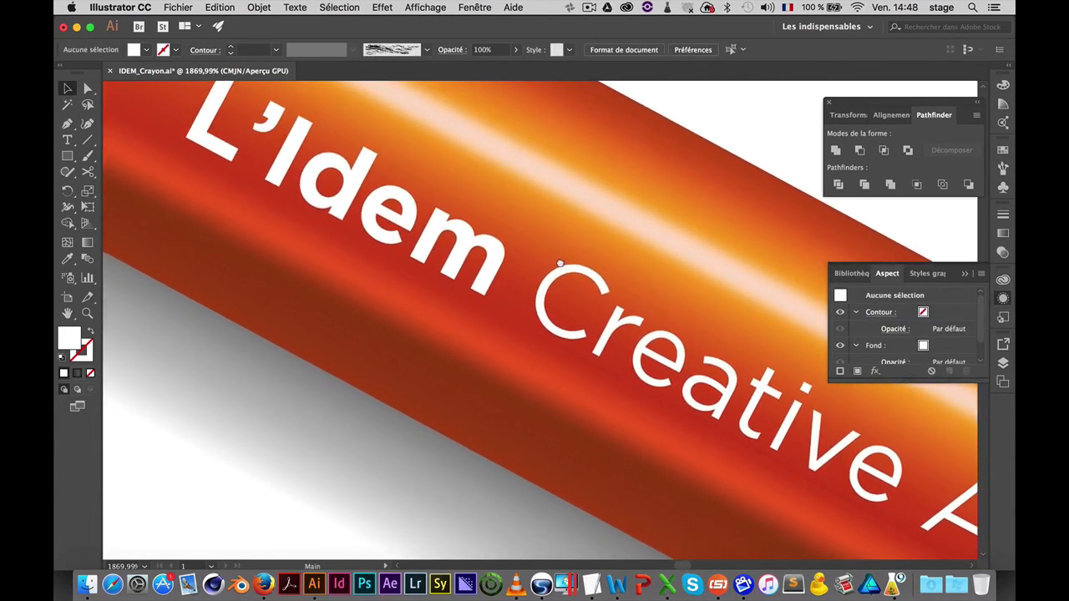
{"action": "scroll", "coordinate": [369, 172], "scroll_direction": "up", "scroll_amount": 2}
{"action": "scroll", "coordinate": [364, 178], "scroll_direction": "up", "scroll_amount": 2}
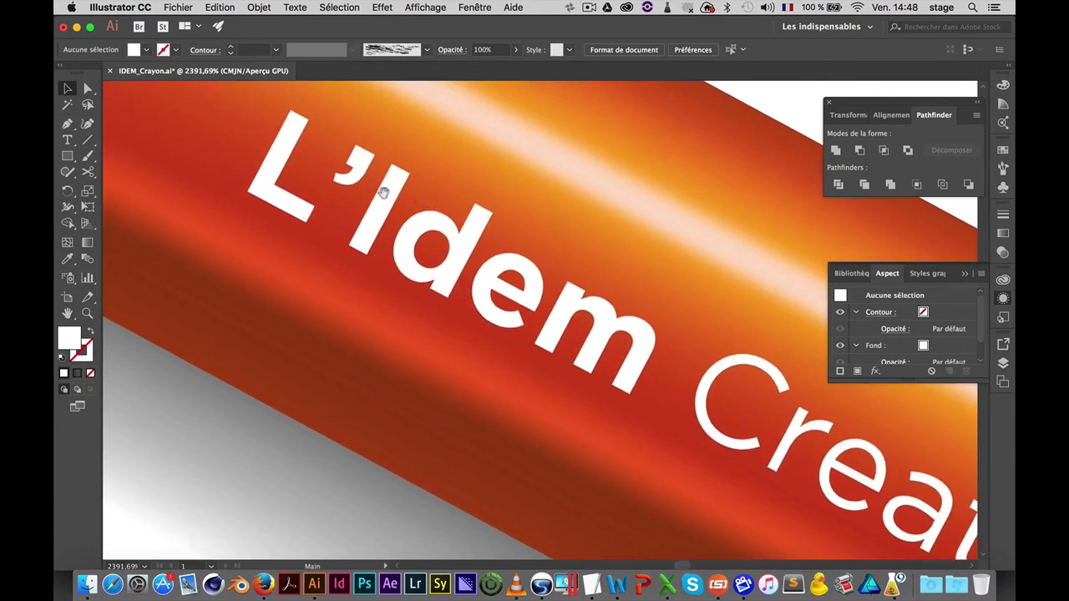
{"action": "scroll", "coordinate": [425, 210], "scroll_direction": "left", "scroll_amount": 2}
{"action": "left_click_drag", "start_coordinate": [675, 337], "coordinate": [655, 294]}
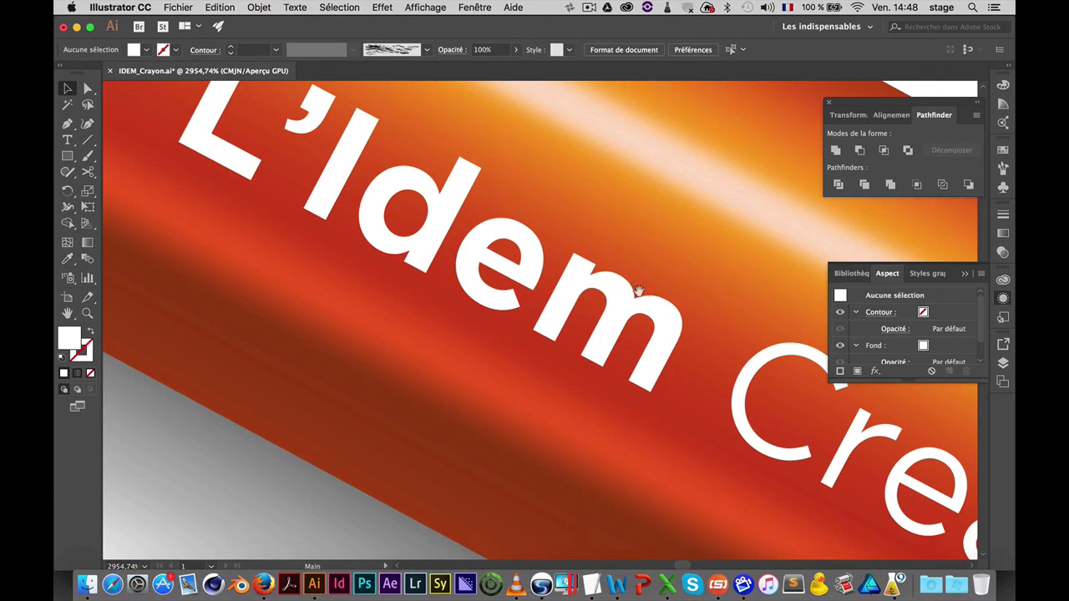
{"action": "left_click", "coordinate": [401, 188]}
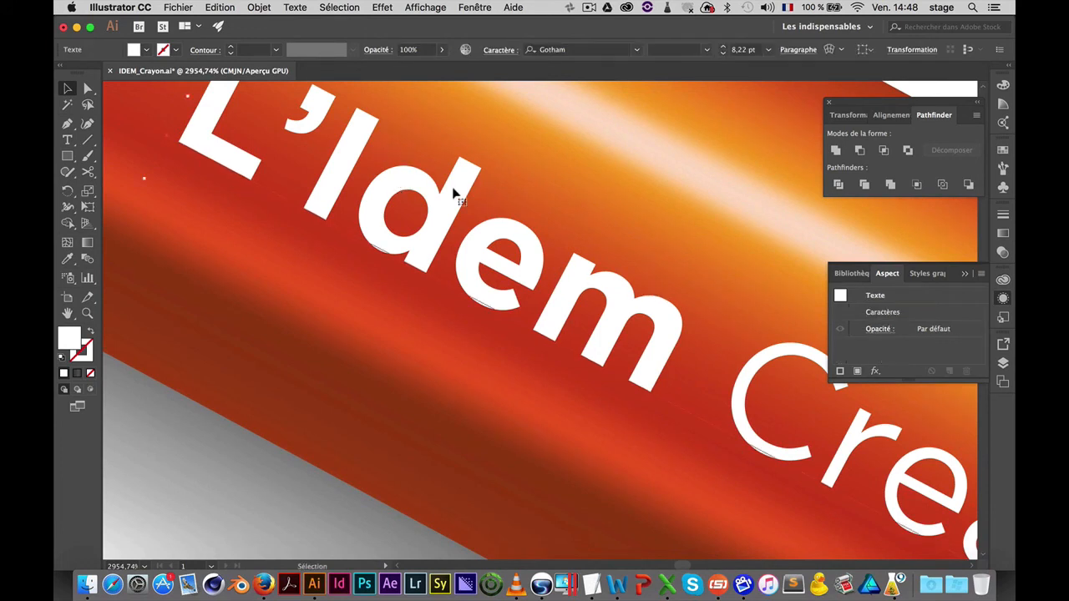
{"action": "left_click", "coordinate": [510, 226], "text": "alt+super"}
{"action": "left_click_drag", "start_coordinate": [510, 227], "coordinate": [485, 215]}
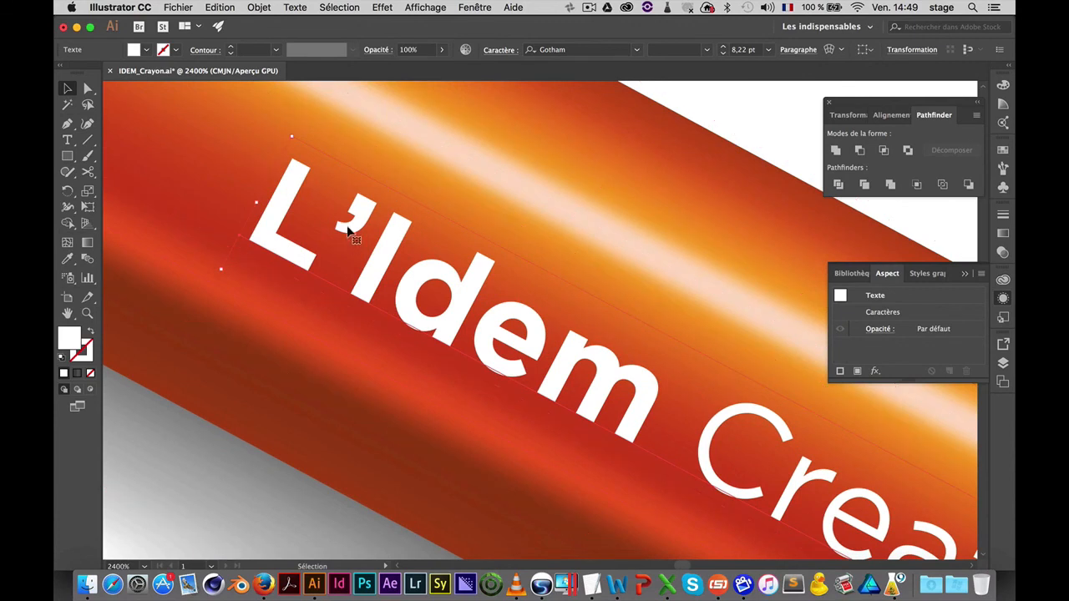
{"action": "left_click", "coordinate": [91, 332]}
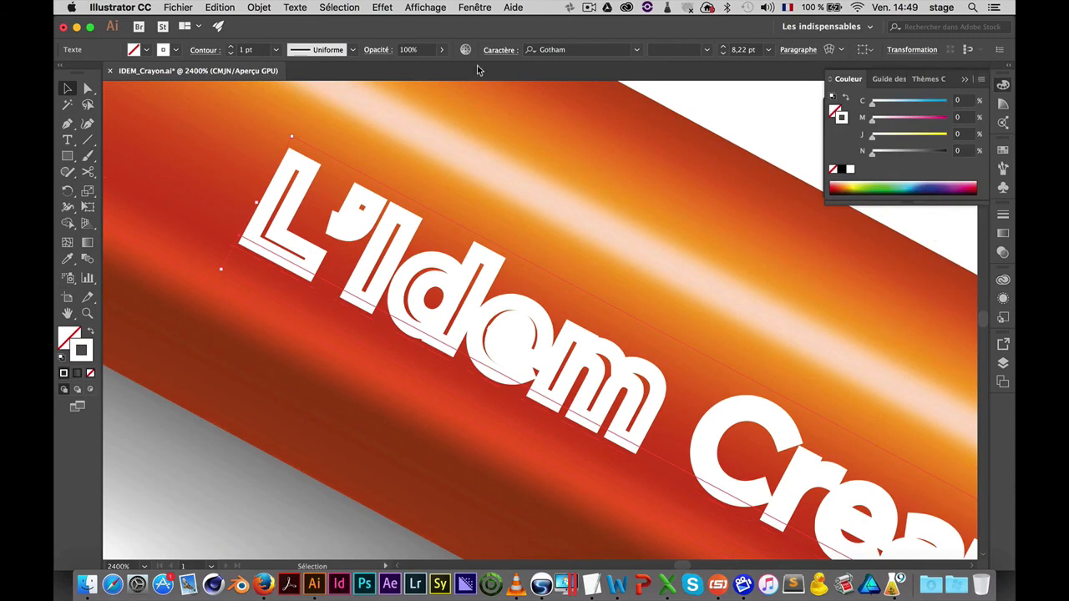
{"action": "left_click", "coordinate": [276, 50]}
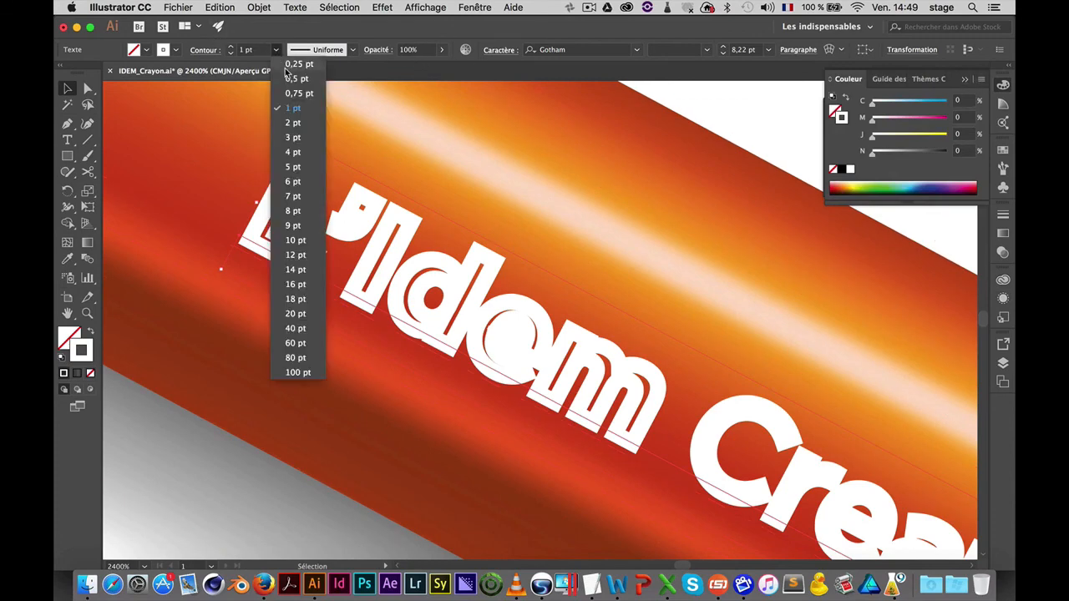
{"action": "left_click", "coordinate": [288, 65]}
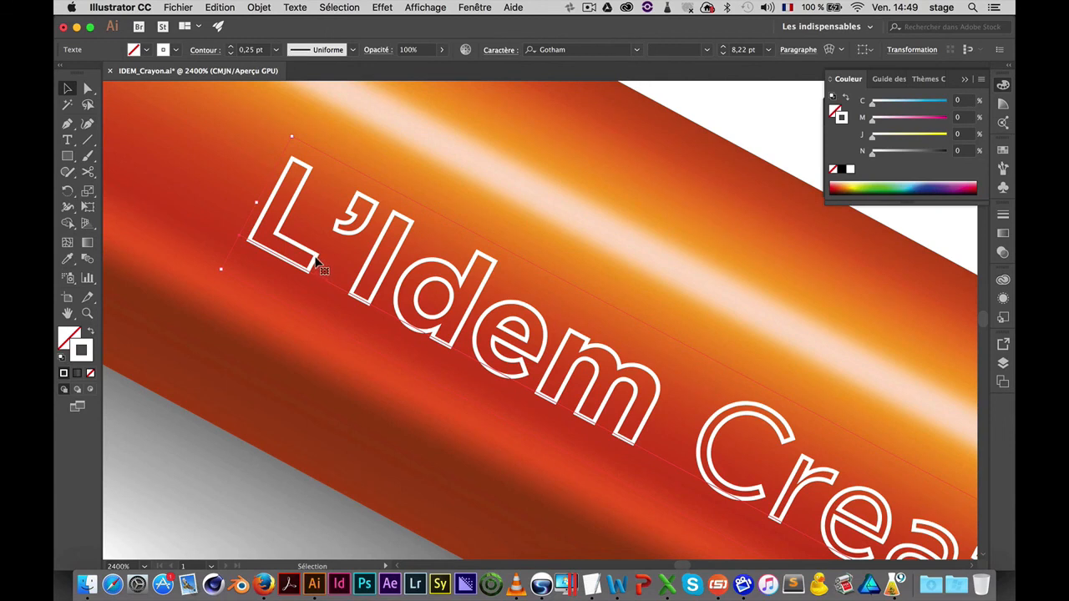
Create a black-outlined copy of the lettering behind the white one, and offset the white outline slightly upwards
{"action": "key", "text": "a"}
{"action": "key", "text": "v"}
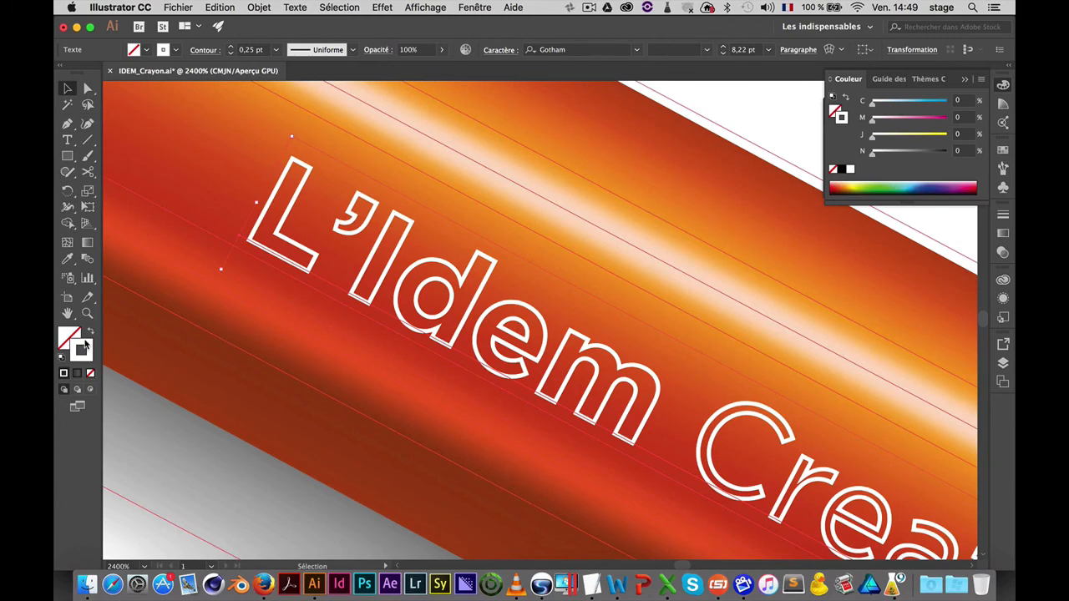
{"action": "left_click", "coordinate": [841, 167]}
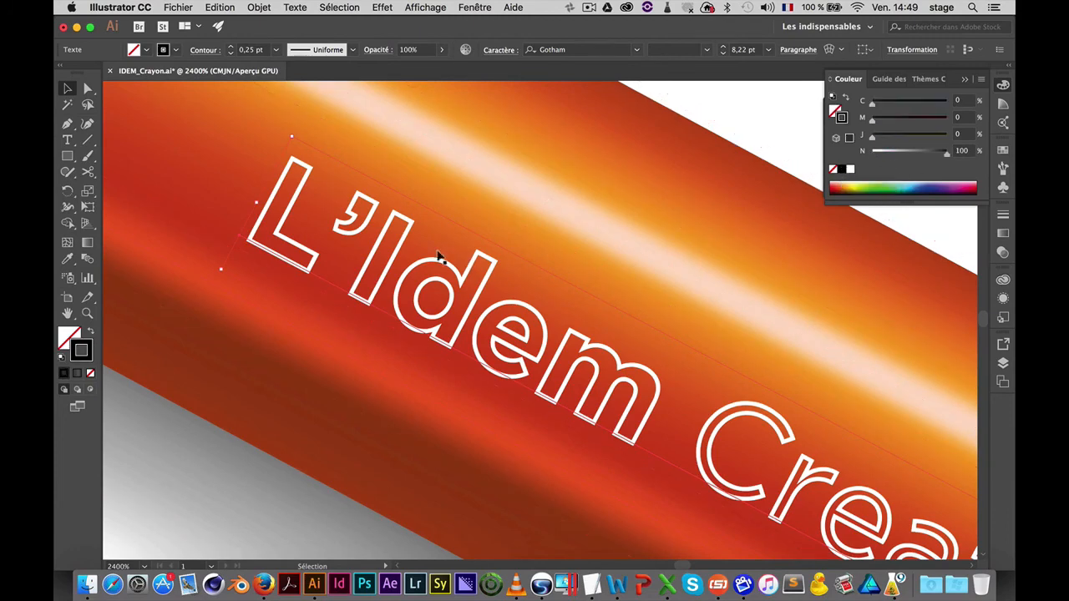
{"action": "left_click_drag", "start_coordinate": [400, 255], "coordinate": [399, 251]}
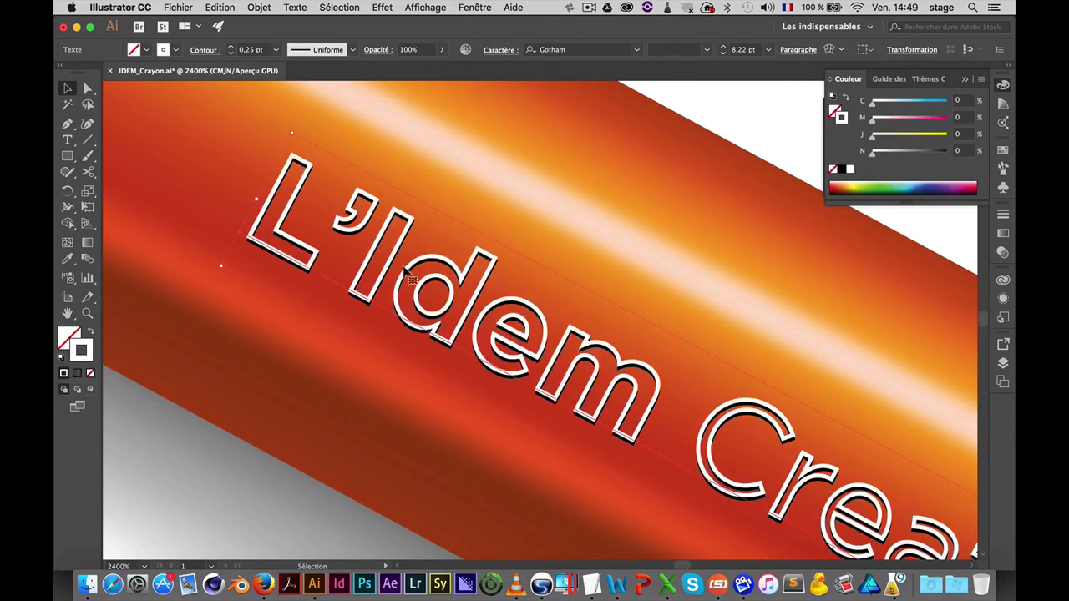
Create a new layer, move the white outline lettering onto it and lock the pencil's layer, Calque 2
{"action": "left_click", "coordinate": [1004, 365]}
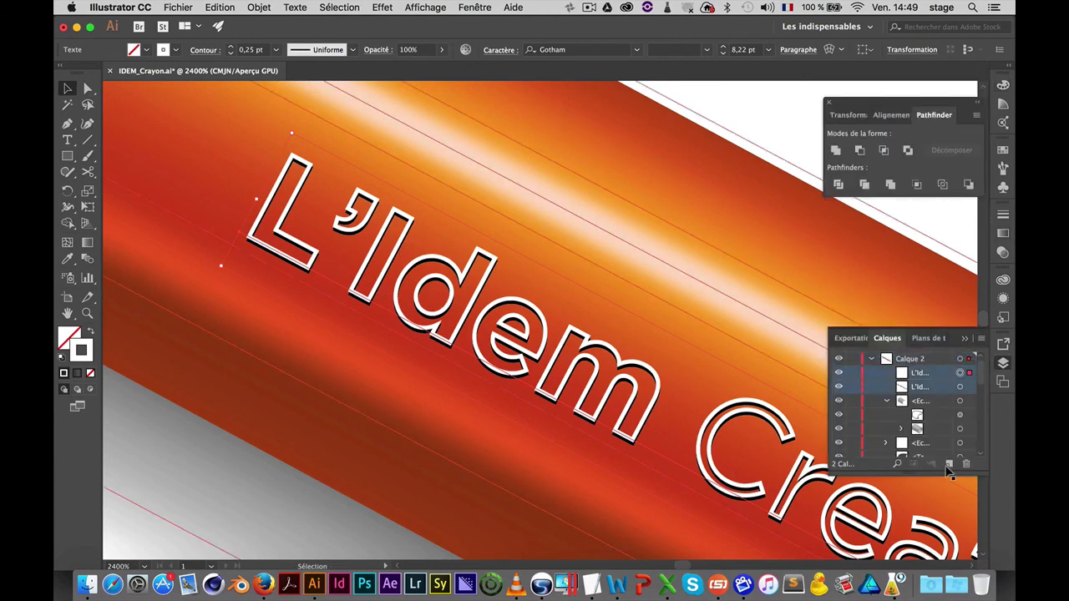
{"action": "left_click", "coordinate": [949, 465]}
{"action": "left_click_drag", "start_coordinate": [968, 386], "coordinate": [969, 358]}
{"action": "left_click", "coordinate": [854, 373]}
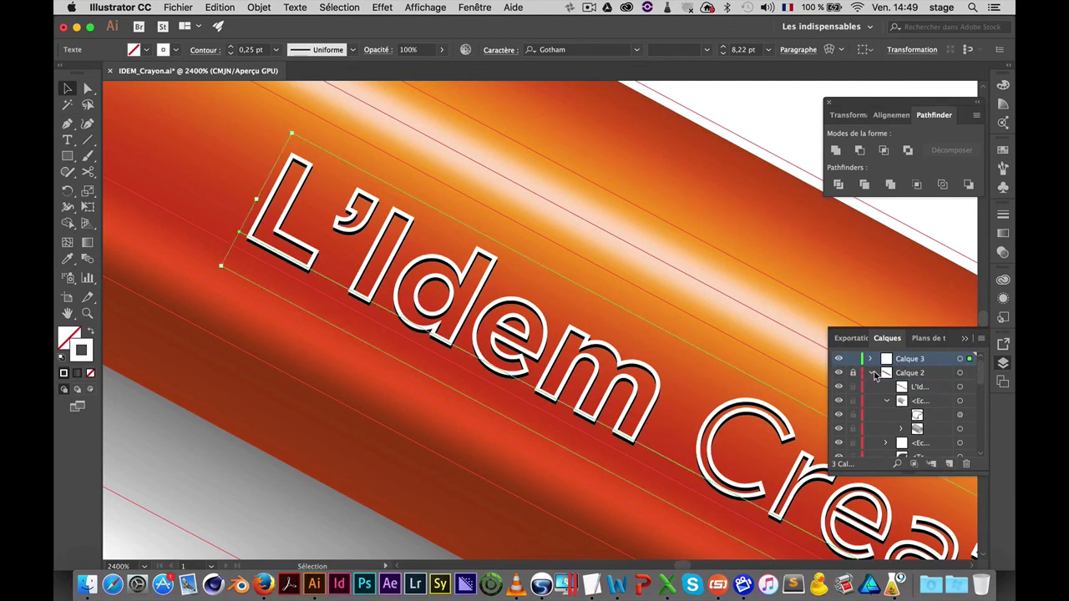
{"action": "left_click", "coordinate": [871, 374]}
{"action": "left_click", "coordinate": [870, 359]}
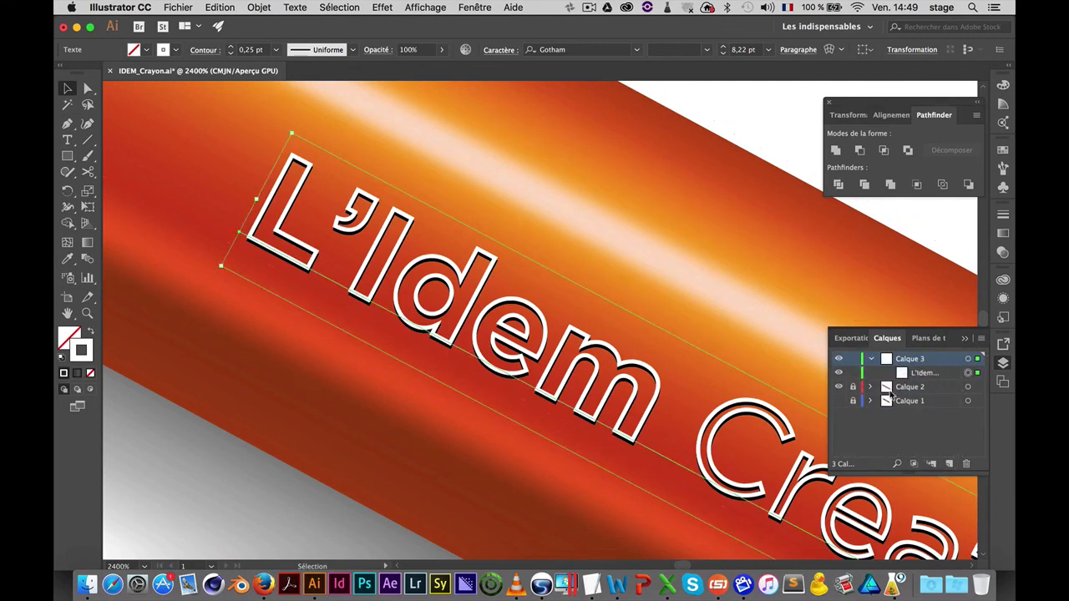
Move the black outline lettering from Calque 2 into Calque 3 beneath the white copy, and lock Calque 2 again
{"action": "left_click", "coordinate": [853, 373]}
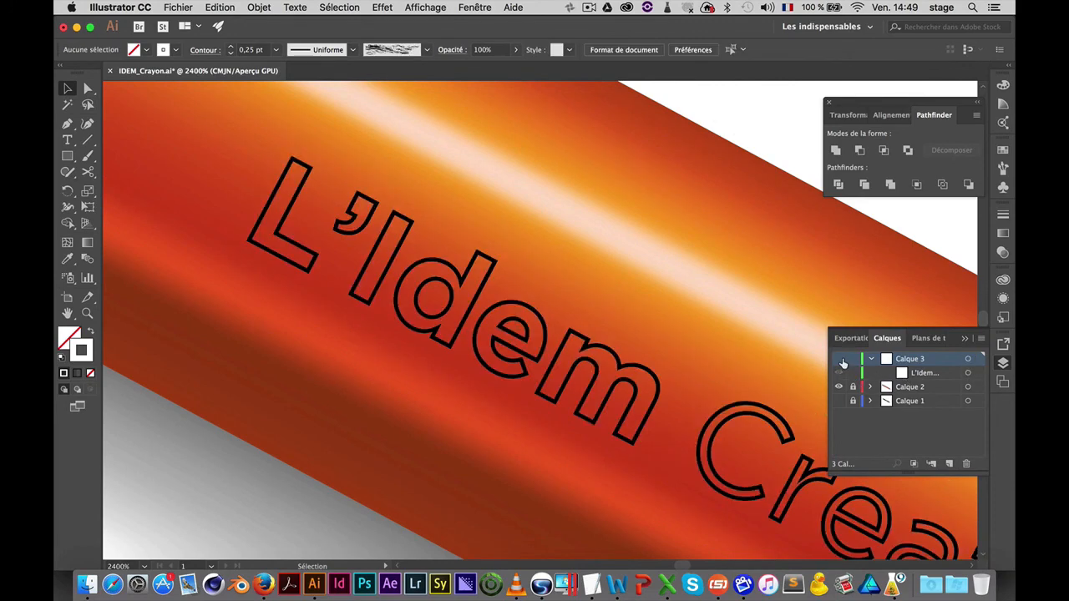
{"action": "left_click", "coordinate": [870, 387]}
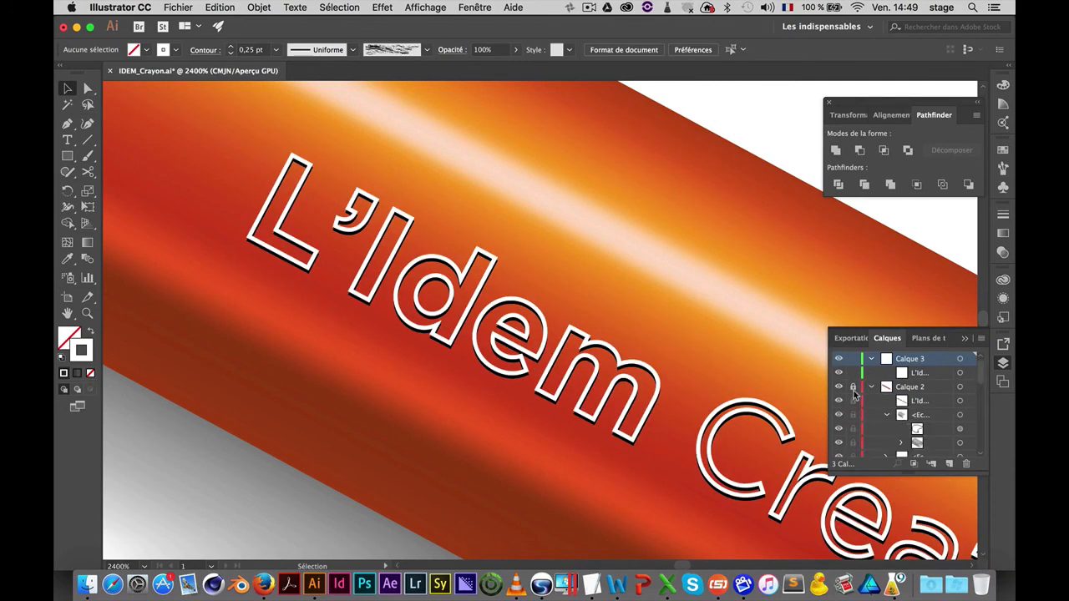
{"action": "left_click_drag", "start_coordinate": [891, 406], "coordinate": [900, 381]}
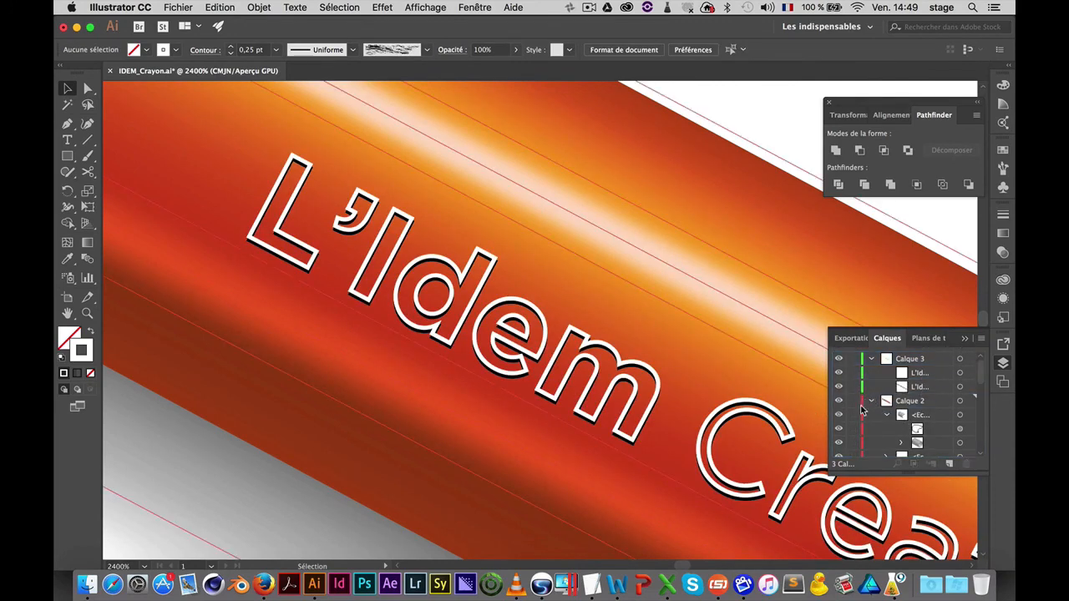
{"action": "left_click", "coordinate": [852, 401]}
{"action": "left_click", "coordinate": [871, 401]}
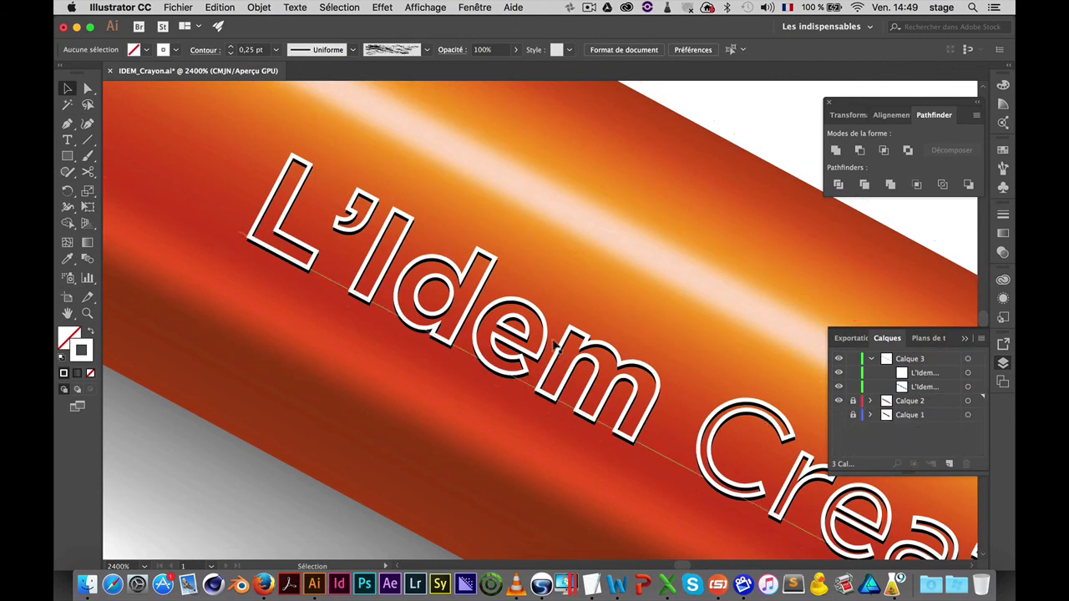
Select both lettering outlines and set their stroke weight to 0.15 pt
{"action": "left_click_drag", "start_coordinate": [575, 292], "coordinate": [665, 446]}
{"action": "left_click", "coordinate": [1002, 213]}
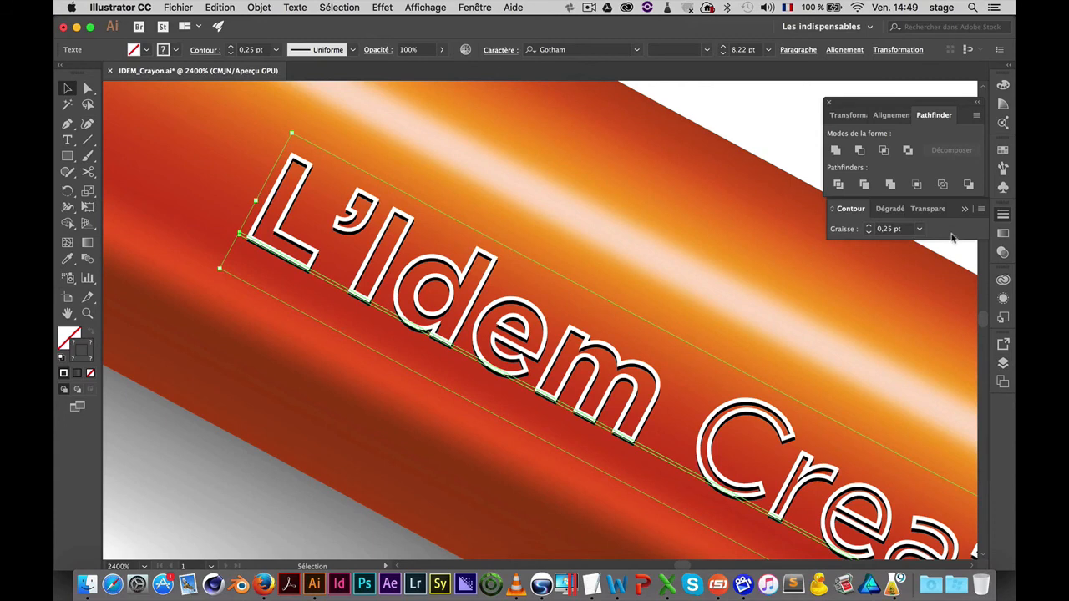
{"action": "left_click", "coordinate": [902, 231]}
{"action": "type", "text": "0,15"}
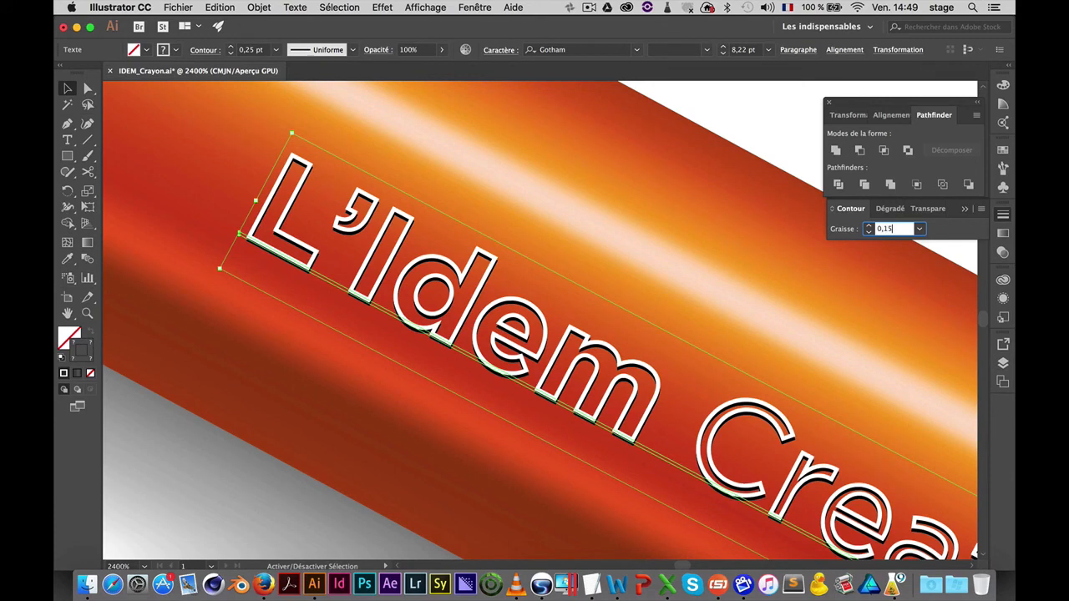
{"action": "key", "text": "Return"}
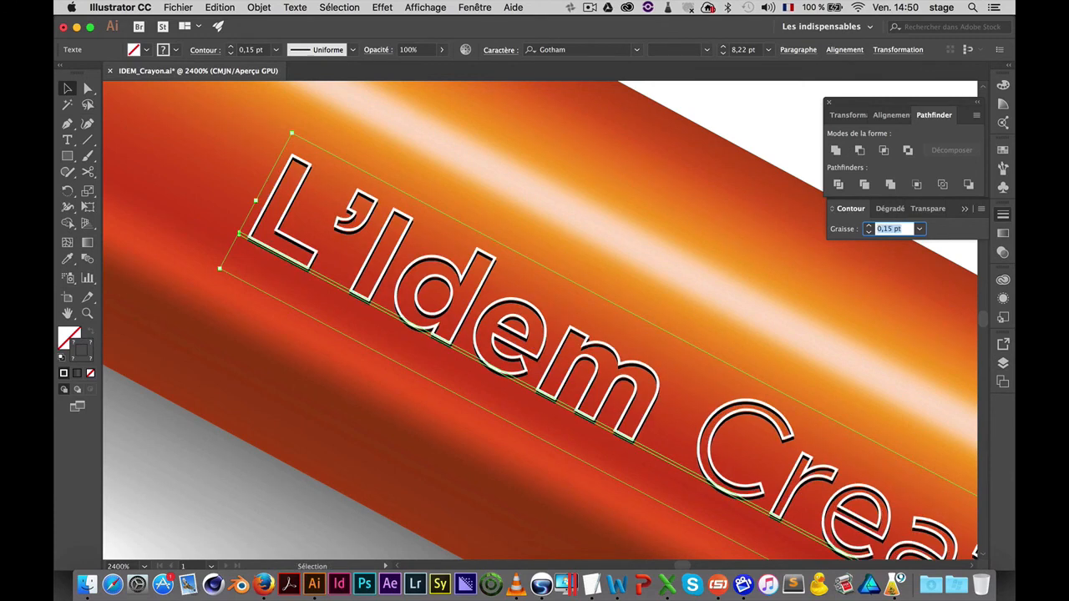
Show the full stroke options for the lettering outlines and deselect the text
{"action": "left_click", "coordinate": [980, 209]}
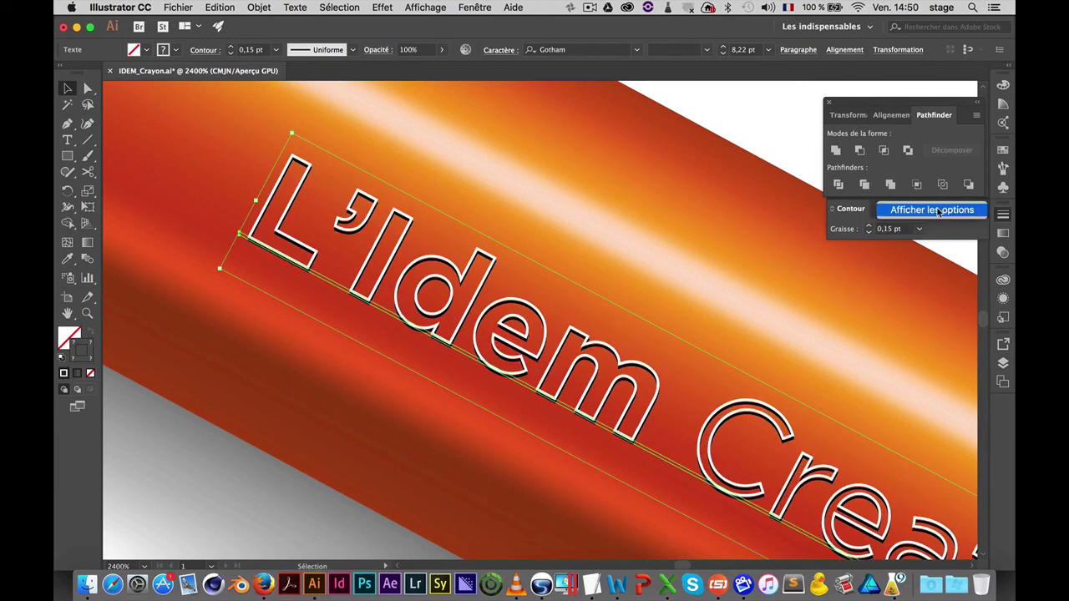
{"action": "left_click", "coordinate": [938, 212]}
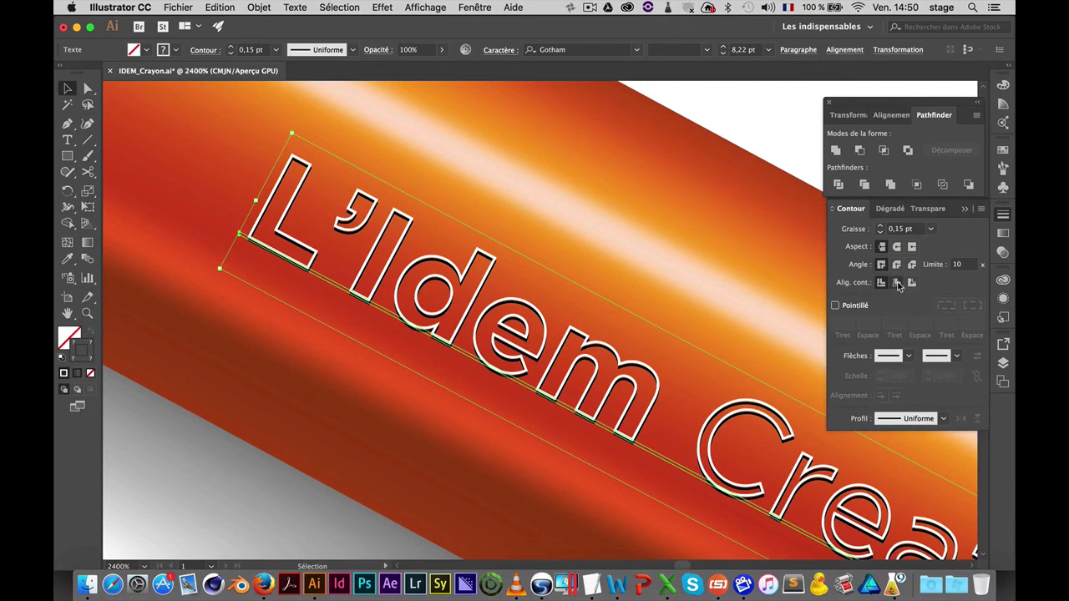
{"action": "left_click", "coordinate": [582, 324]}
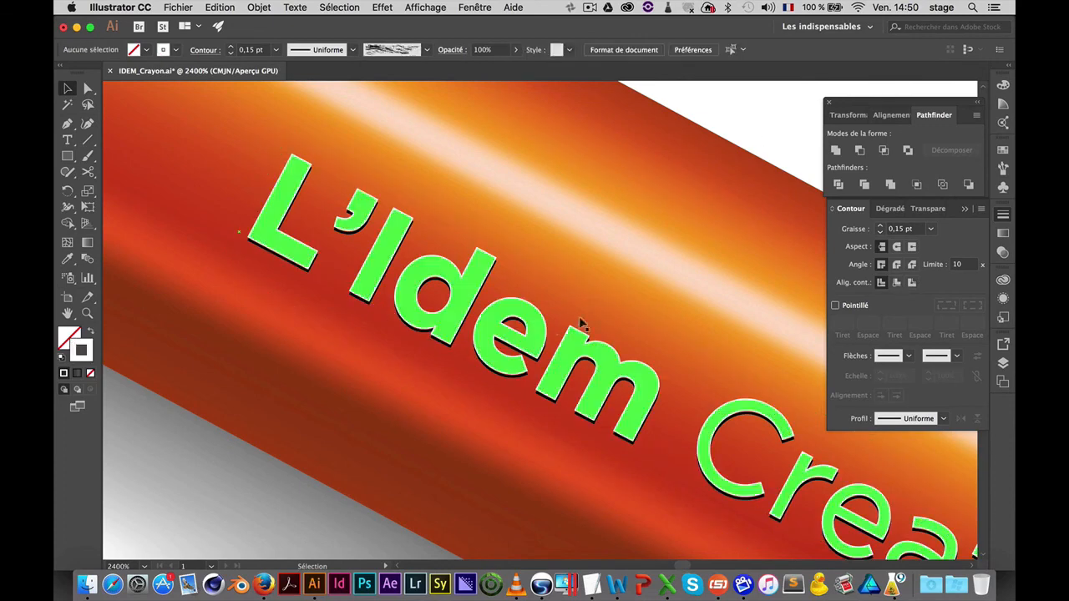
{"action": "left_click", "coordinate": [548, 310]}
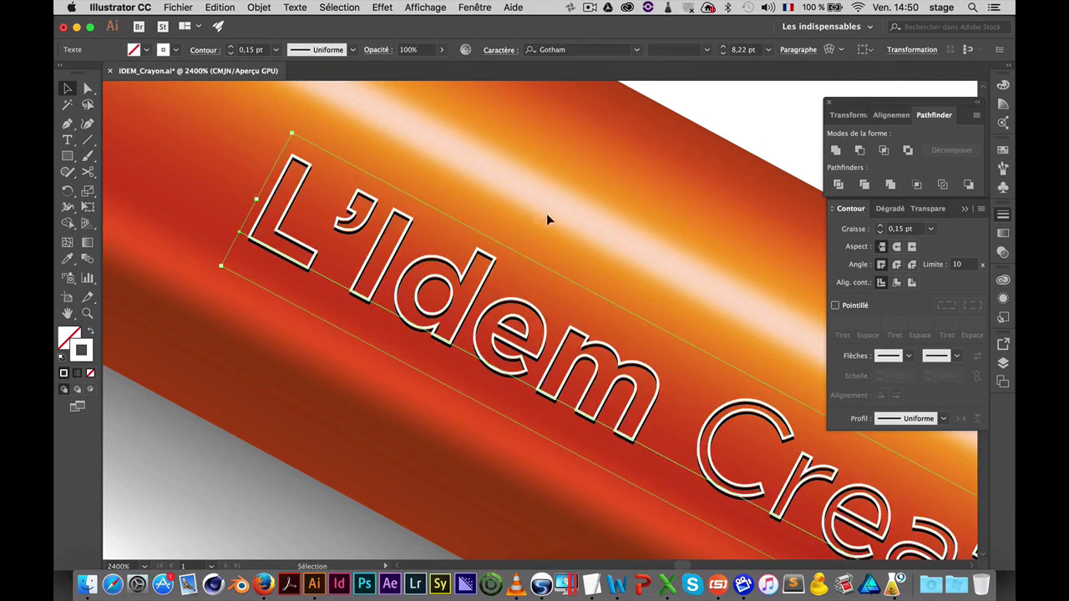
{"action": "key", "text": "a"}
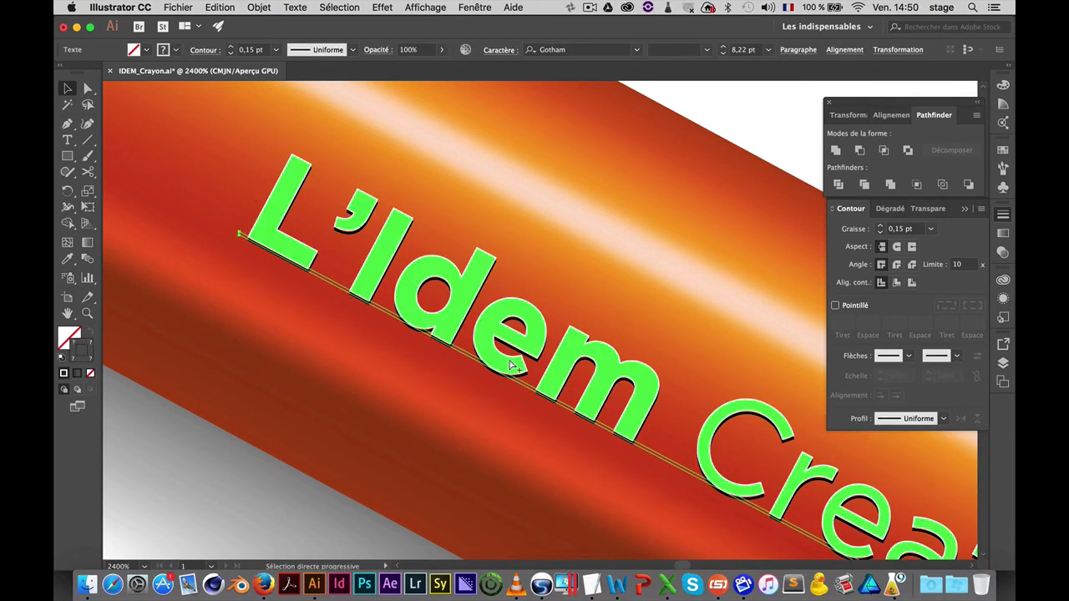
{"action": "left_click", "coordinate": [599, 268]}
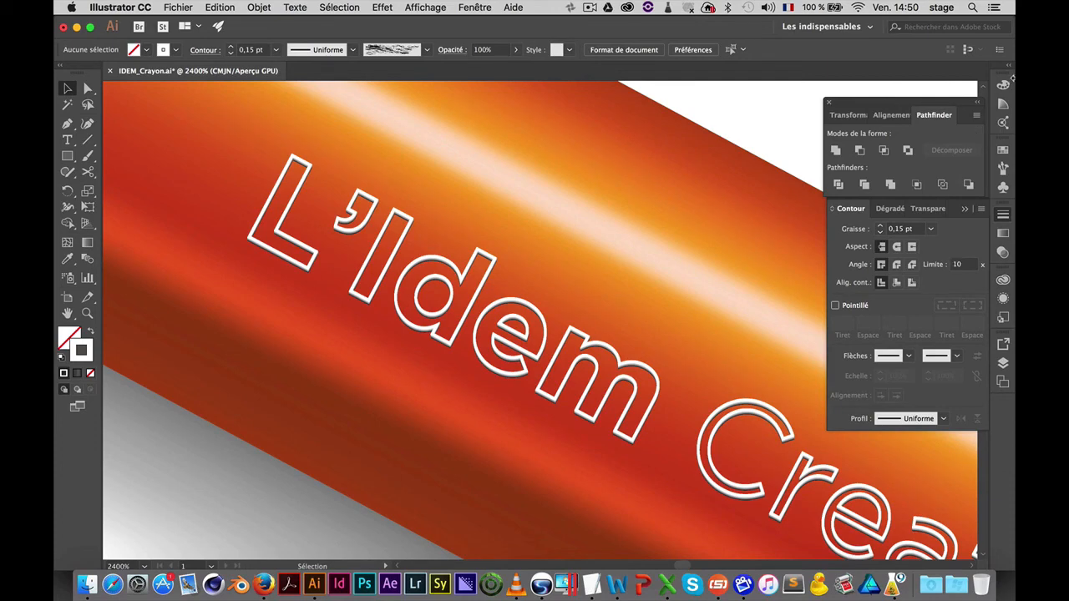
Select the rear black-outlined lettering inside the blend on Calque 3 and give it a white fill
{"action": "left_click", "coordinate": [1003, 363]}
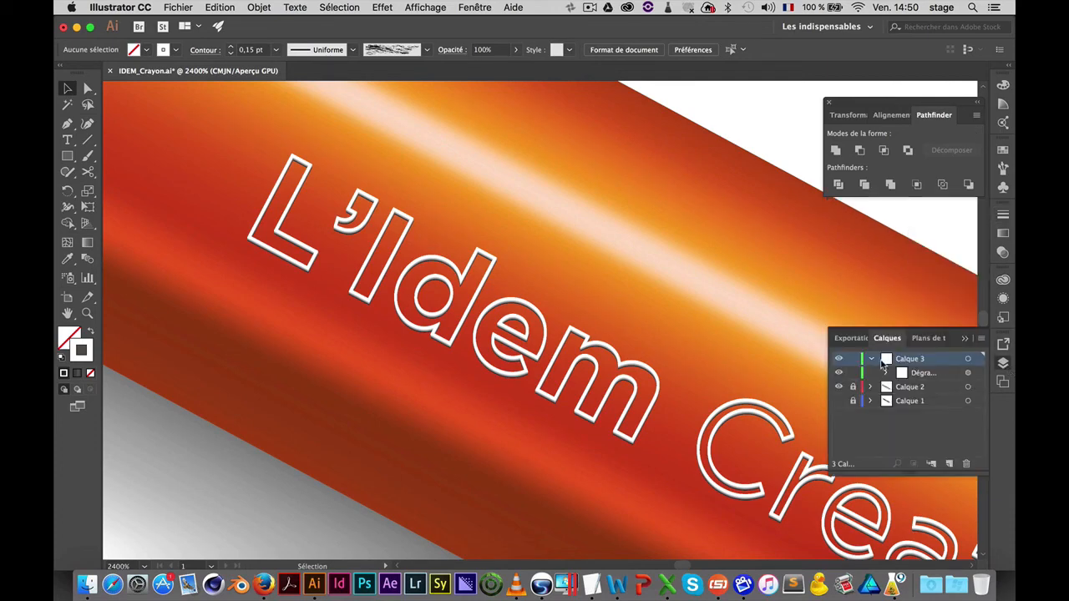
{"action": "left_click", "coordinate": [887, 373]}
{"action": "left_click", "coordinate": [977, 402]}
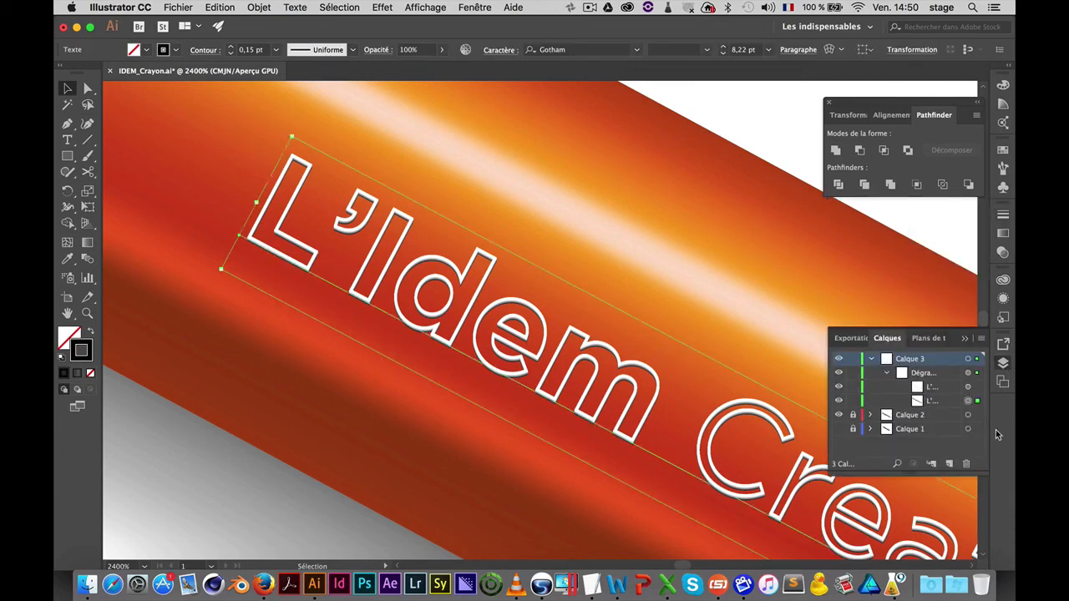
{"action": "left_click", "coordinate": [63, 339]}
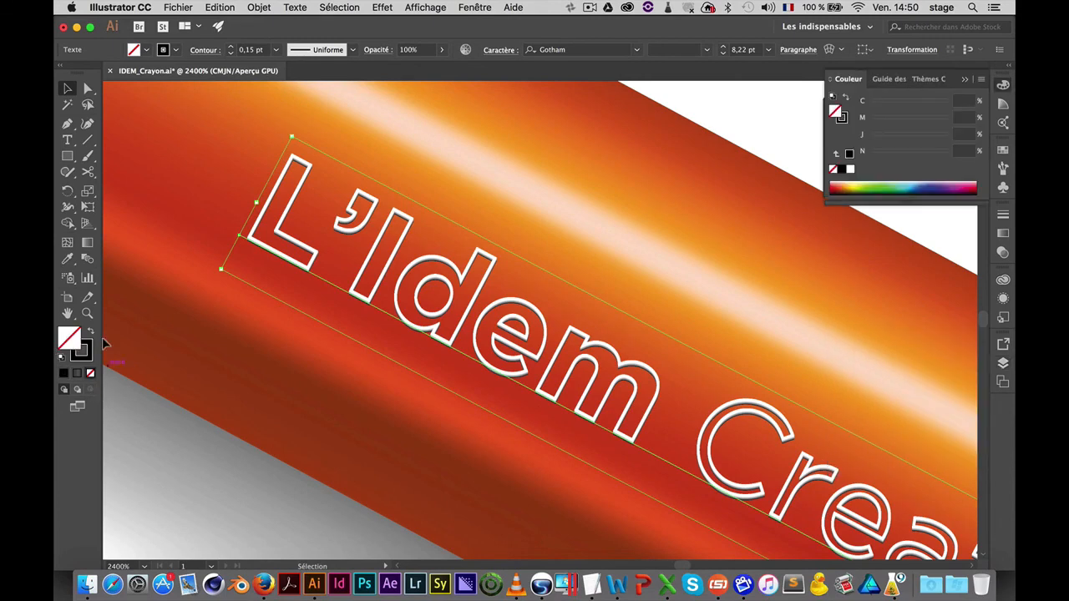
{"action": "left_click", "coordinate": [852, 169]}
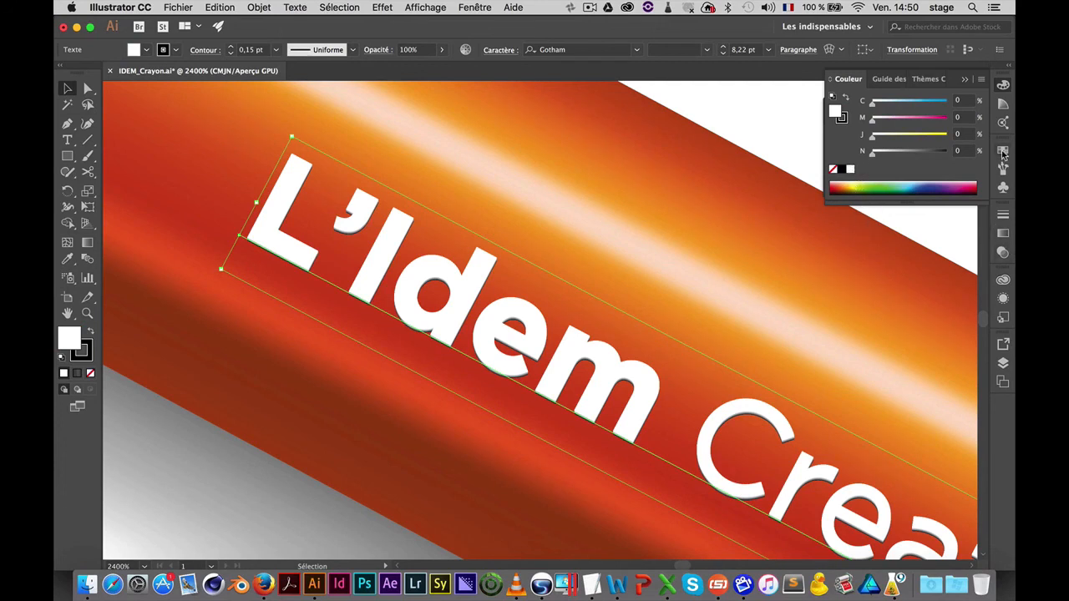
Select the front white-outlined lettering in the blend and shift it slightly relative to the black-outlined copy
{"action": "left_click", "coordinate": [1003, 363]}
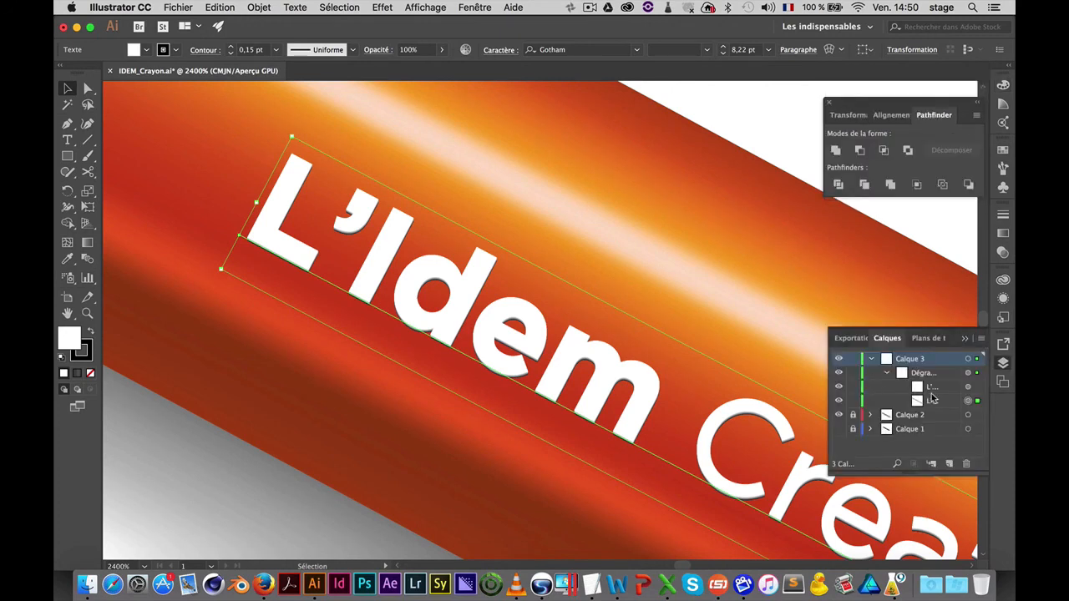
{"action": "left_click", "coordinate": [977, 388]}
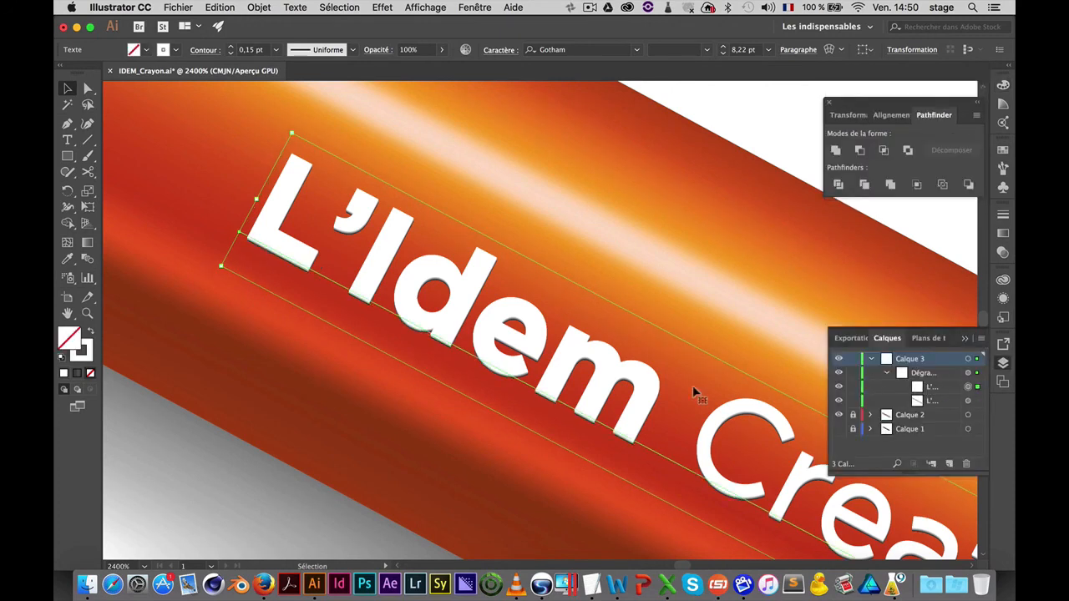
{"action": "left_click_drag", "start_coordinate": [459, 330], "coordinate": [457, 328]}
{"action": "left_click_drag", "start_coordinate": [460, 329], "coordinate": [535, 332]}
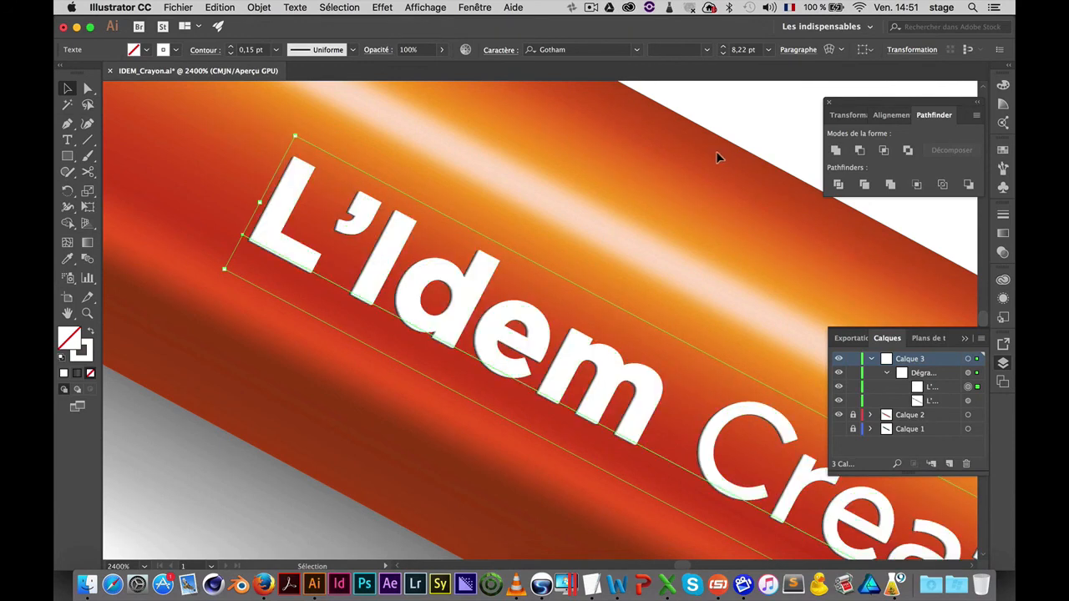
{"action": "left_click_drag", "start_coordinate": [461, 253], "coordinate": [486, 217]}
{"action": "left_click_drag", "start_coordinate": [298, 192], "coordinate": [296, 192]}
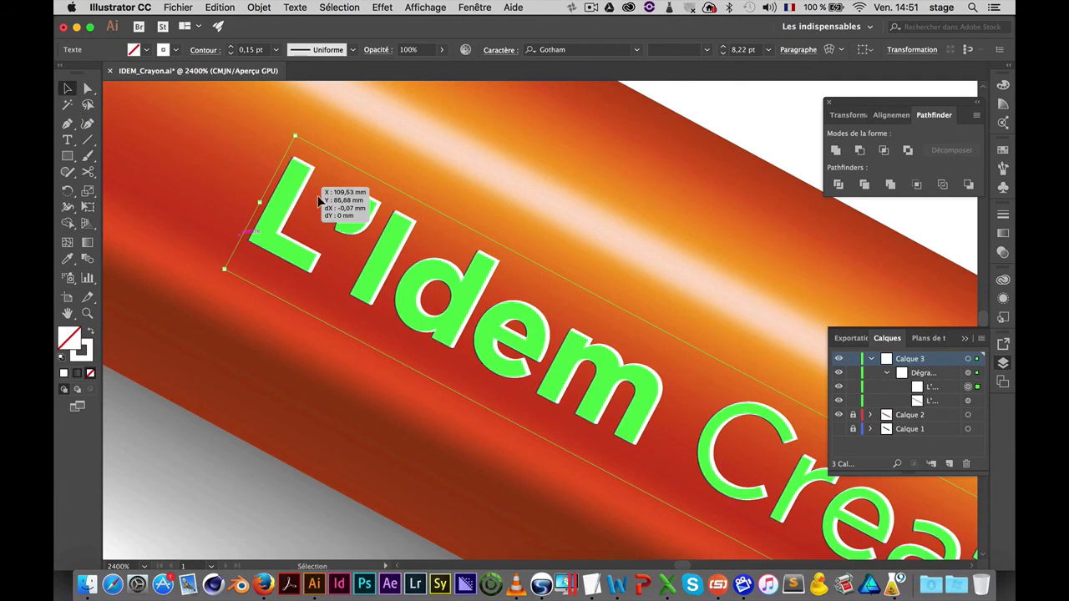
Fine-tune the position of the blended lettering on the pencil with small nudges, working from the front letter group
{"action": "scroll", "coordinate": [414, 243], "scroll_direction": "up", "scroll_amount": 5}
{"action": "left_click_drag", "start_coordinate": [600, 310], "coordinate": [600, 313]}
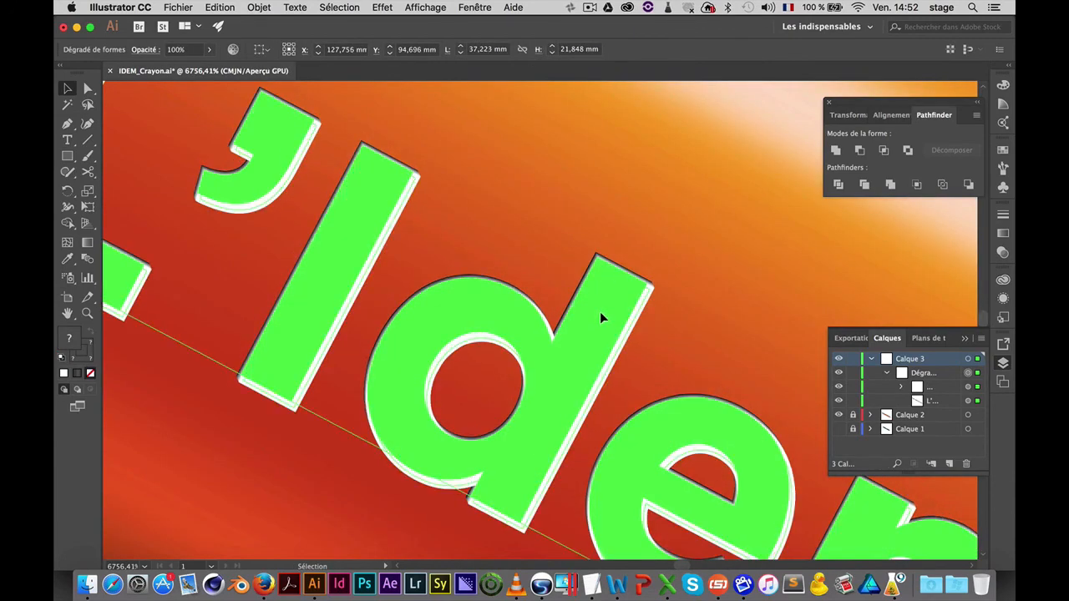
{"action": "key", "text": "a"}
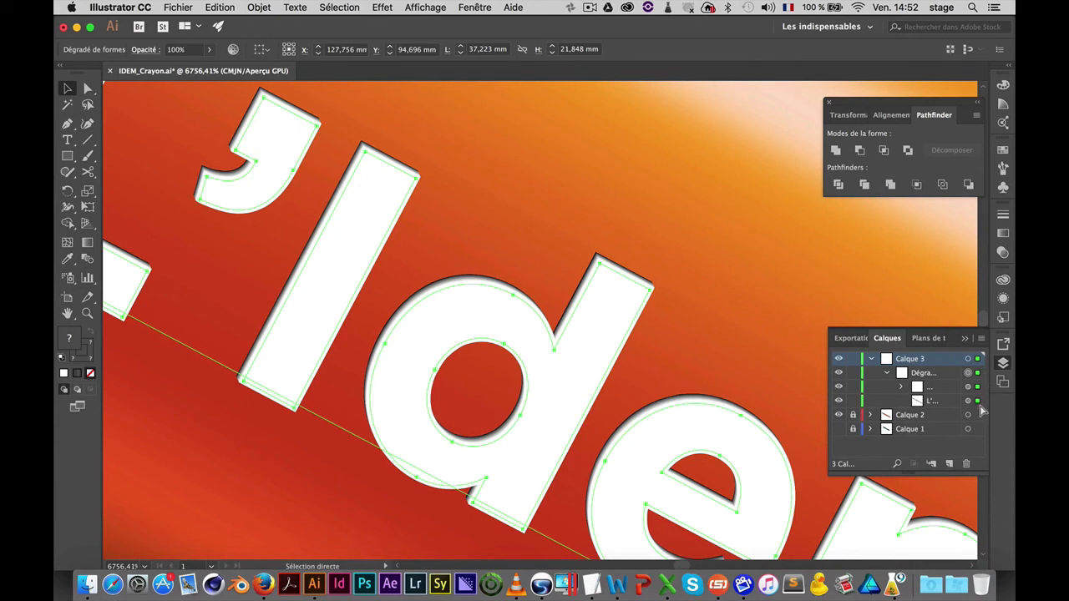
{"action": "key", "text": "v"}
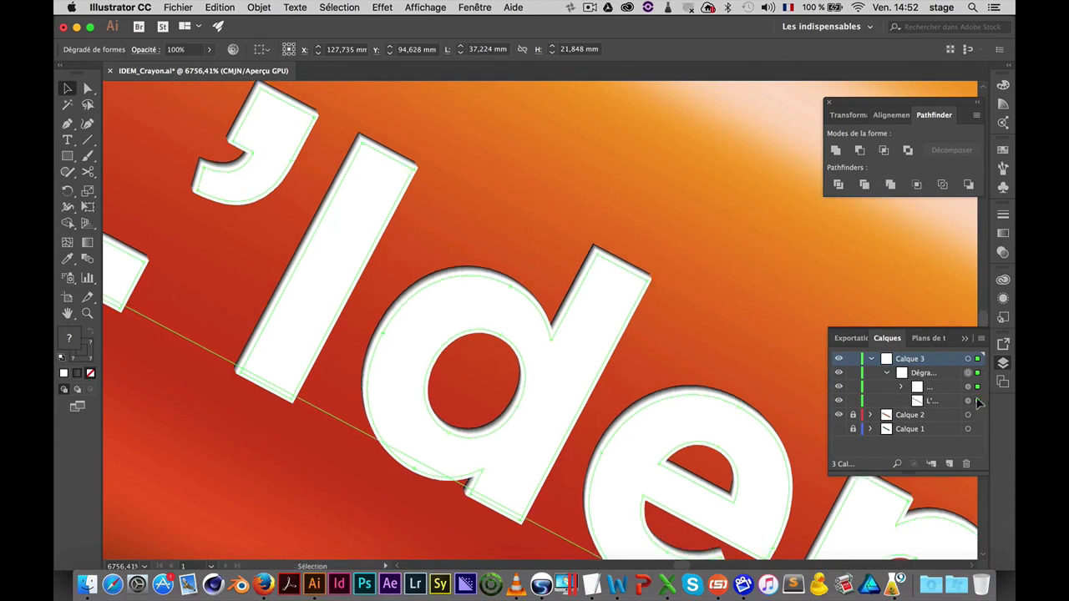
{"action": "left_click", "coordinate": [969, 387]}
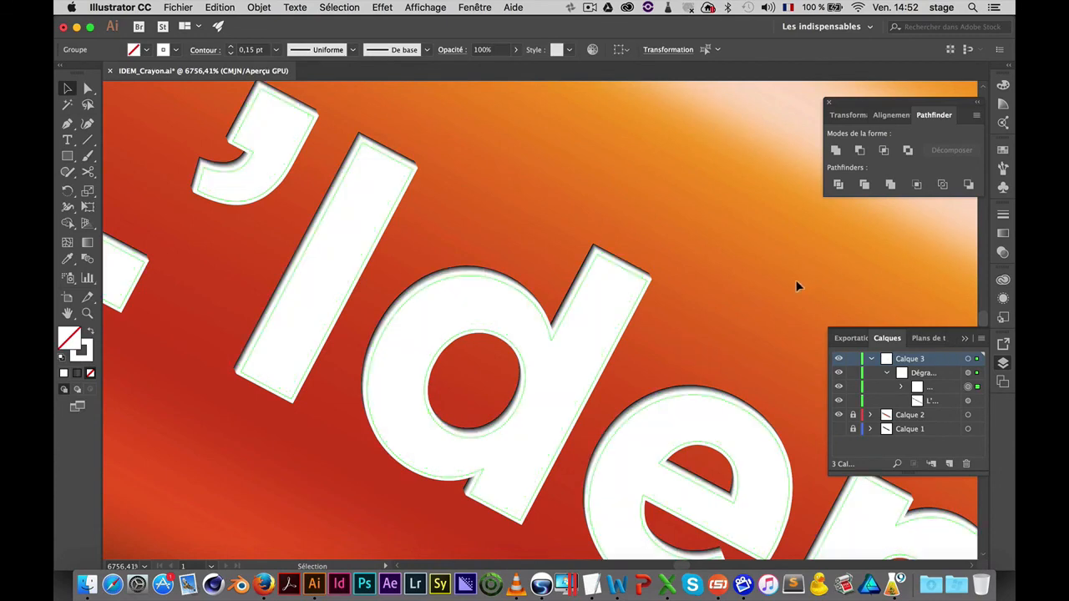
{"action": "left_click_drag", "start_coordinate": [629, 280], "coordinate": [631, 291]}
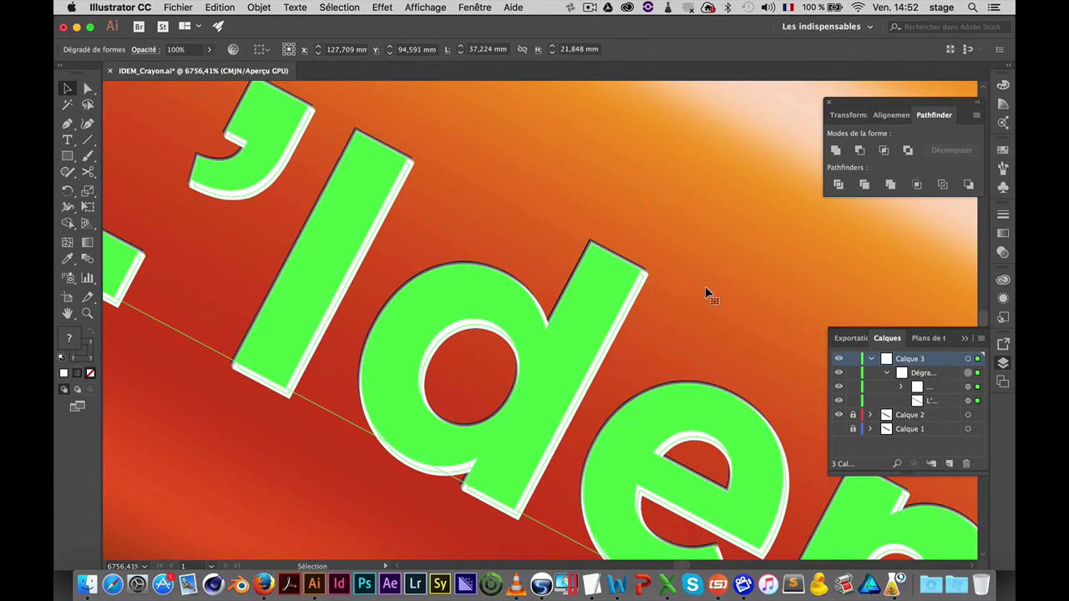
Select the rear black-outlined text in the blend and convert it to vector outlines
{"action": "left_click", "coordinate": [901, 389]}
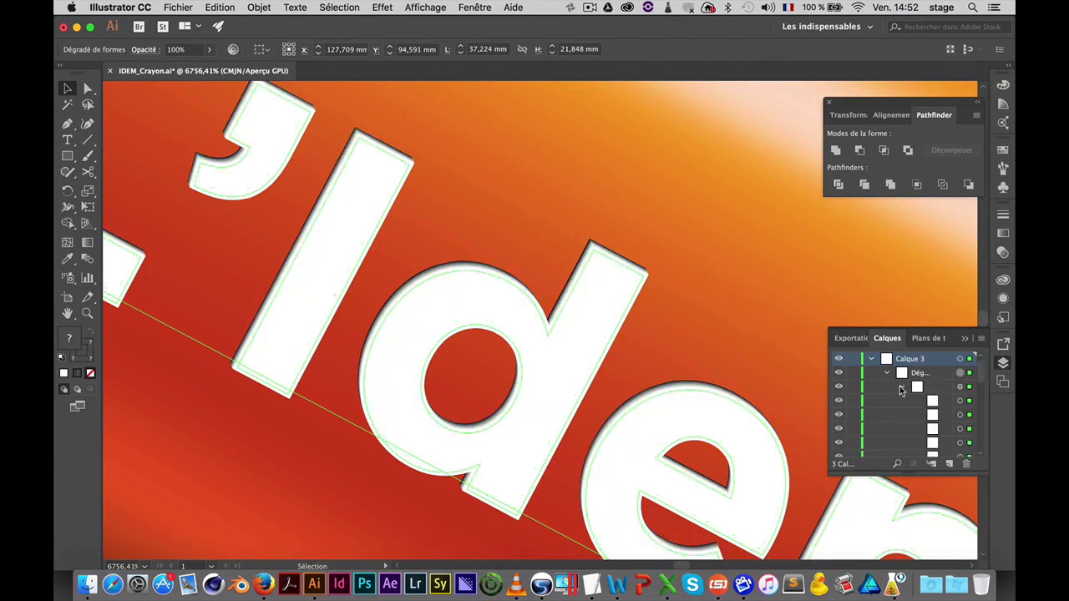
{"action": "left_click", "coordinate": [901, 388]}
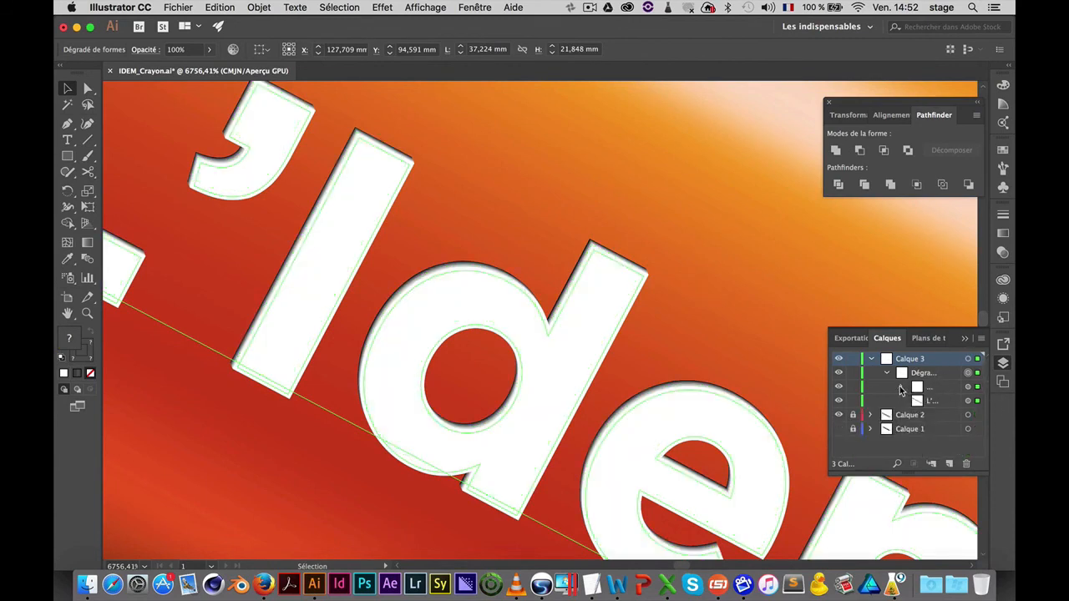
{"action": "left_click", "coordinate": [978, 402]}
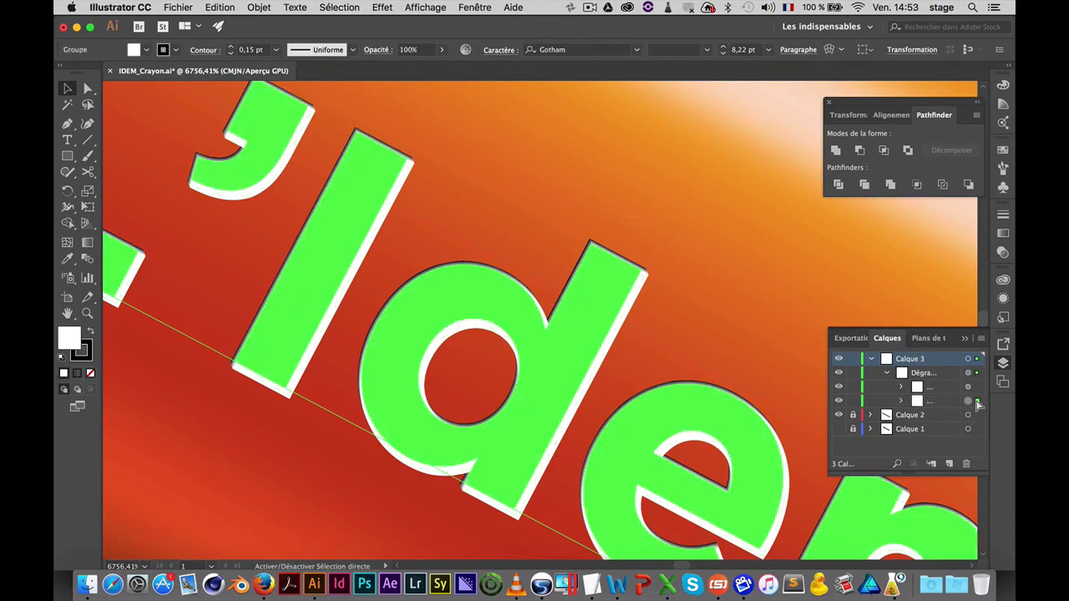
{"action": "key", "text": "super+shift+o"}
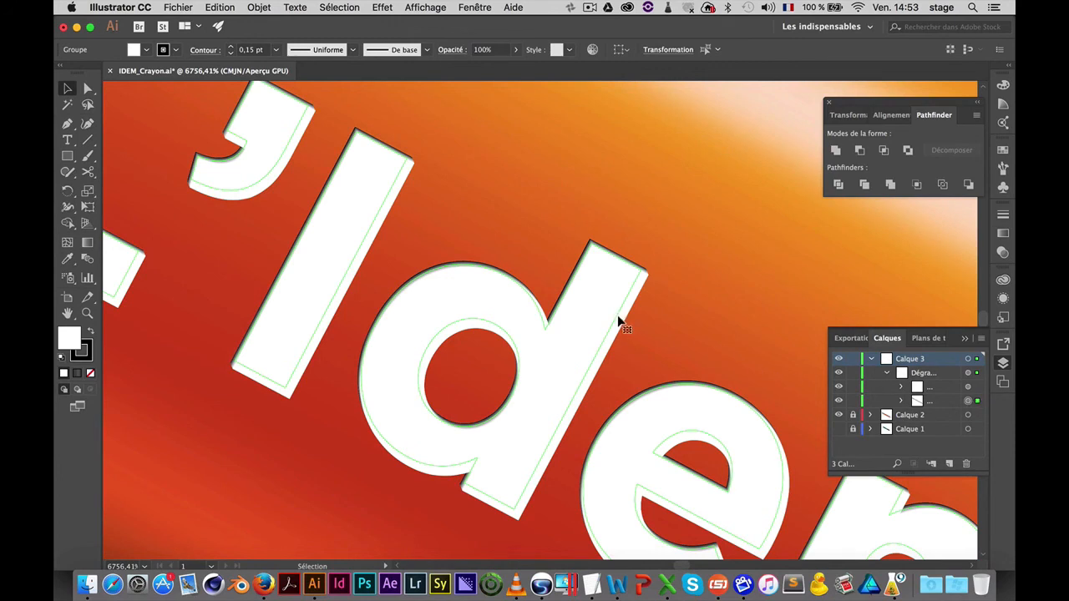
Offset the rear black-outlined letters up and to the left of the front white letters, and deselect
{"action": "left_click_drag", "start_coordinate": [616, 316], "coordinate": [621, 327]}
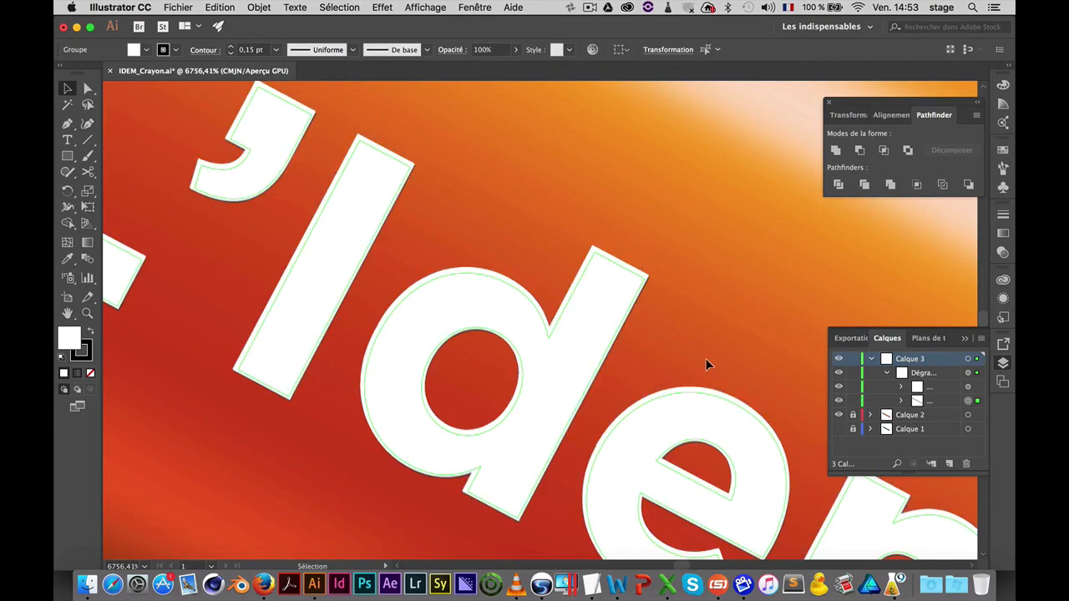
{"action": "left_click_drag", "start_coordinate": [631, 313], "coordinate": [620, 292]}
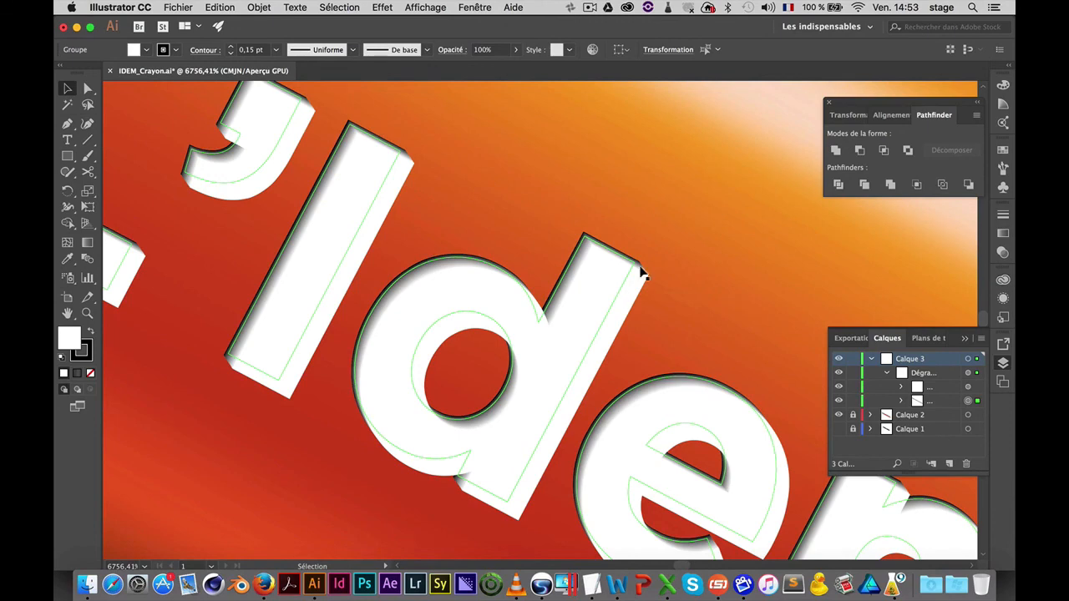
{"action": "left_click", "coordinate": [673, 219]}
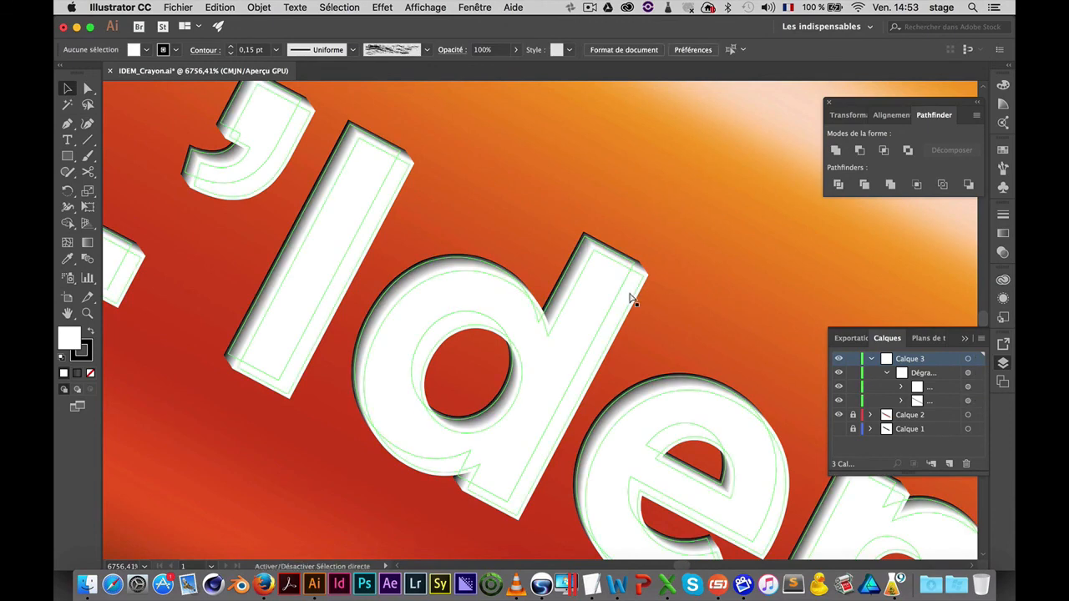
Show the whole pencil with the layer list hidden and review the engraved lettering
{"action": "key", "text": "super+0"}
{"action": "mouse_move", "coordinate": [436, 212]}
{"action": "left_mouse_down"}
{"action": "mouse_move", "coordinate": [534, 277]}
{"action": "mouse_move", "coordinate": [598, 300]}
{"action": "mouse_move", "coordinate": [493, 190]}
{"action": "left_mouse_up"}
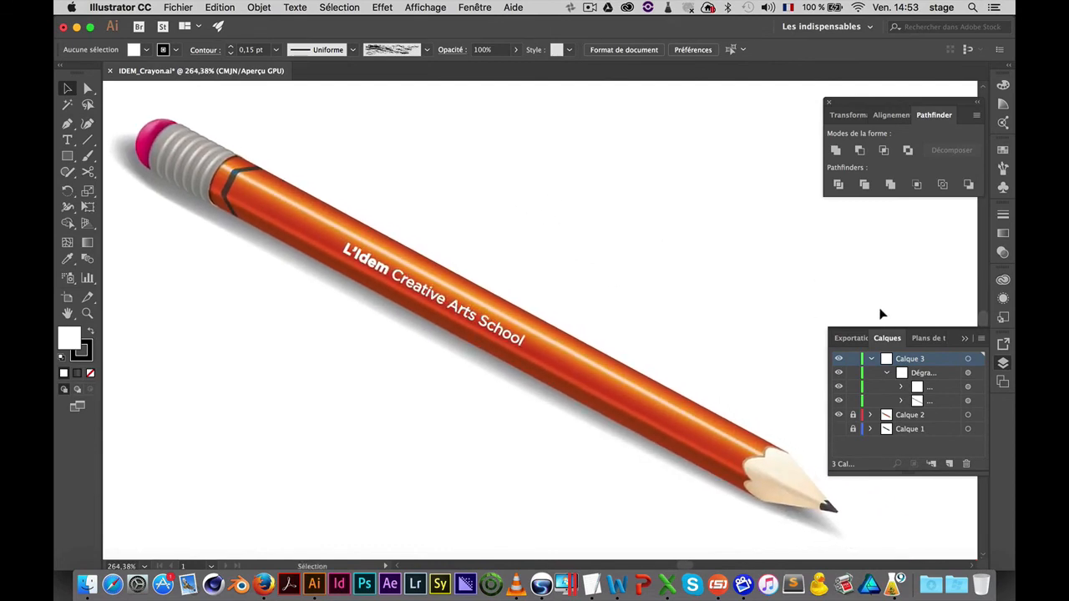
{"action": "left_click", "coordinate": [965, 340]}
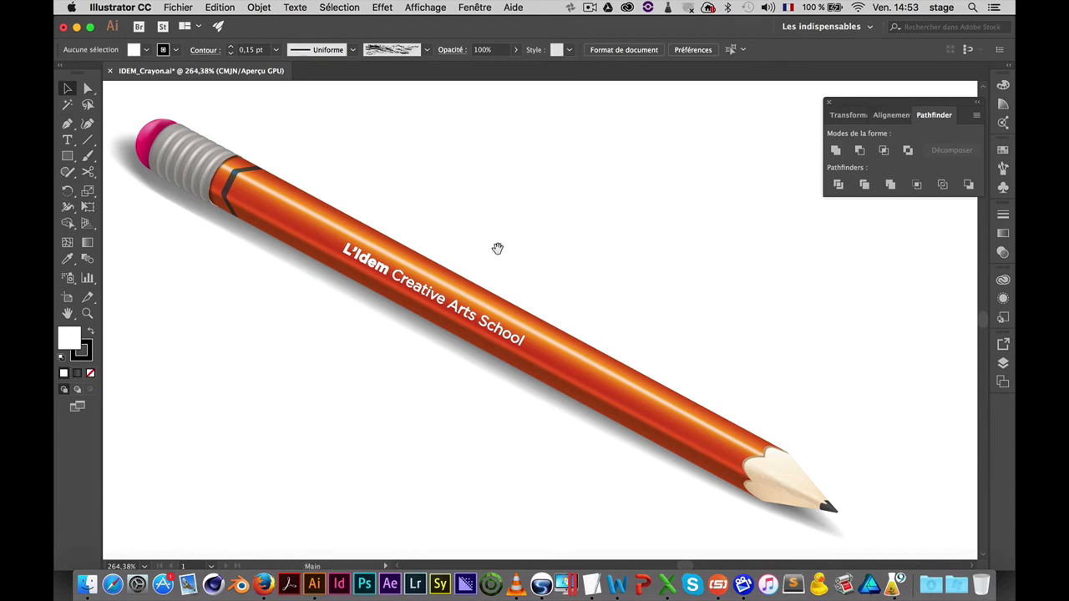
{"action": "left_click_drag", "start_coordinate": [496, 248], "coordinate": [549, 264]}
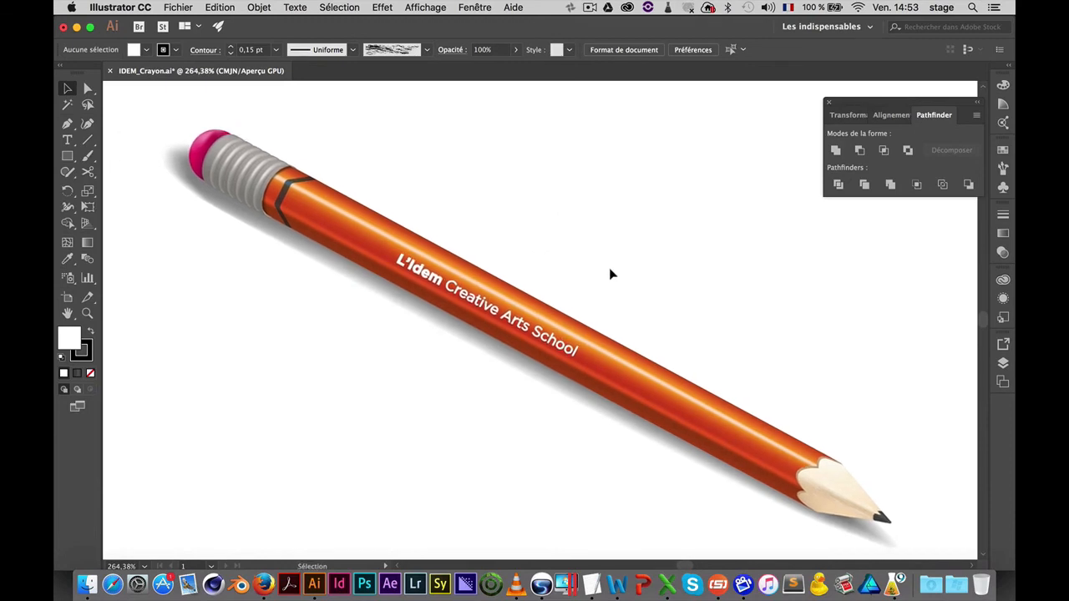